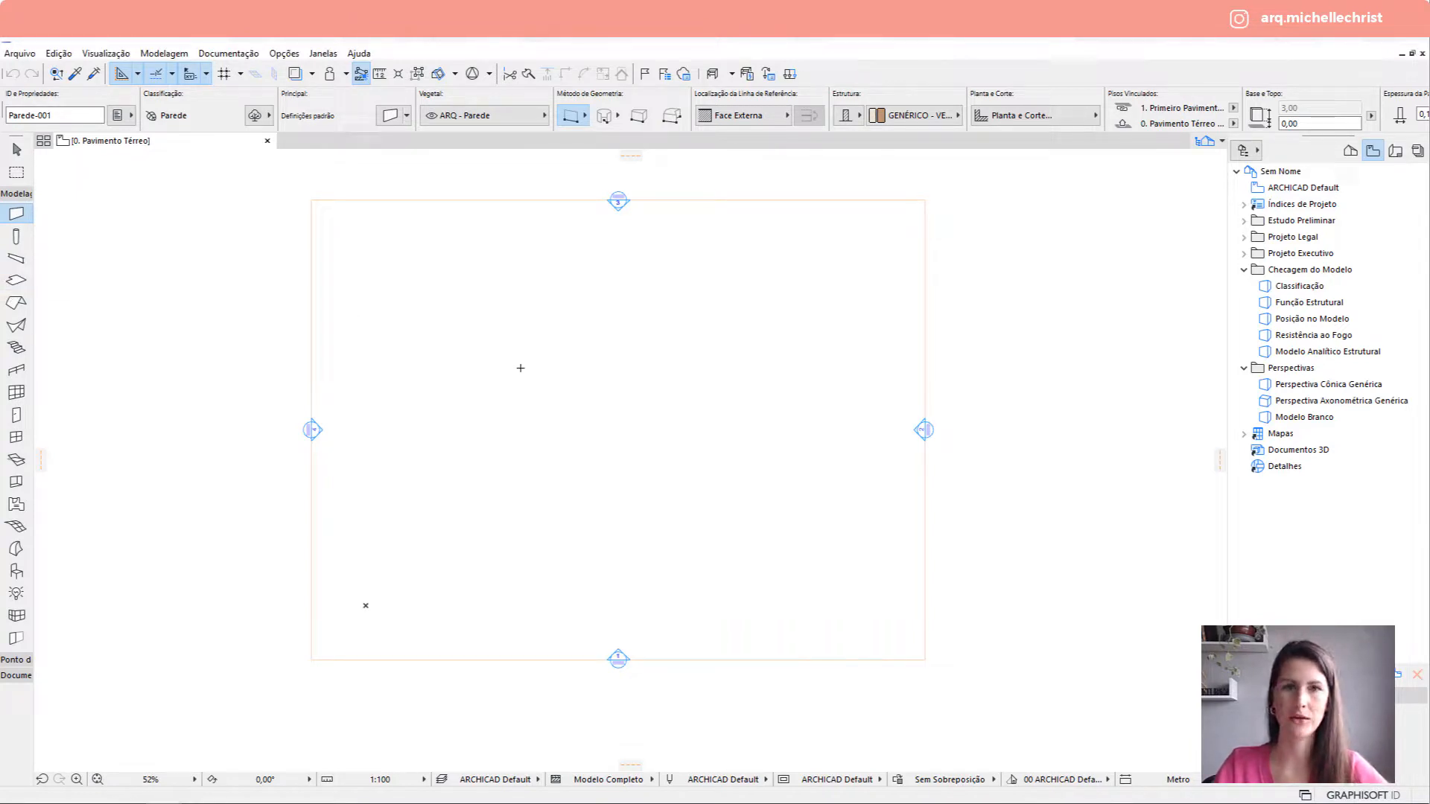
Create an independent worksheet with reference ID FT-01 and name it Topografia.
{"action": "middle_click_drag", "start_coordinate": [550, 344], "coordinate": [518, 335]}
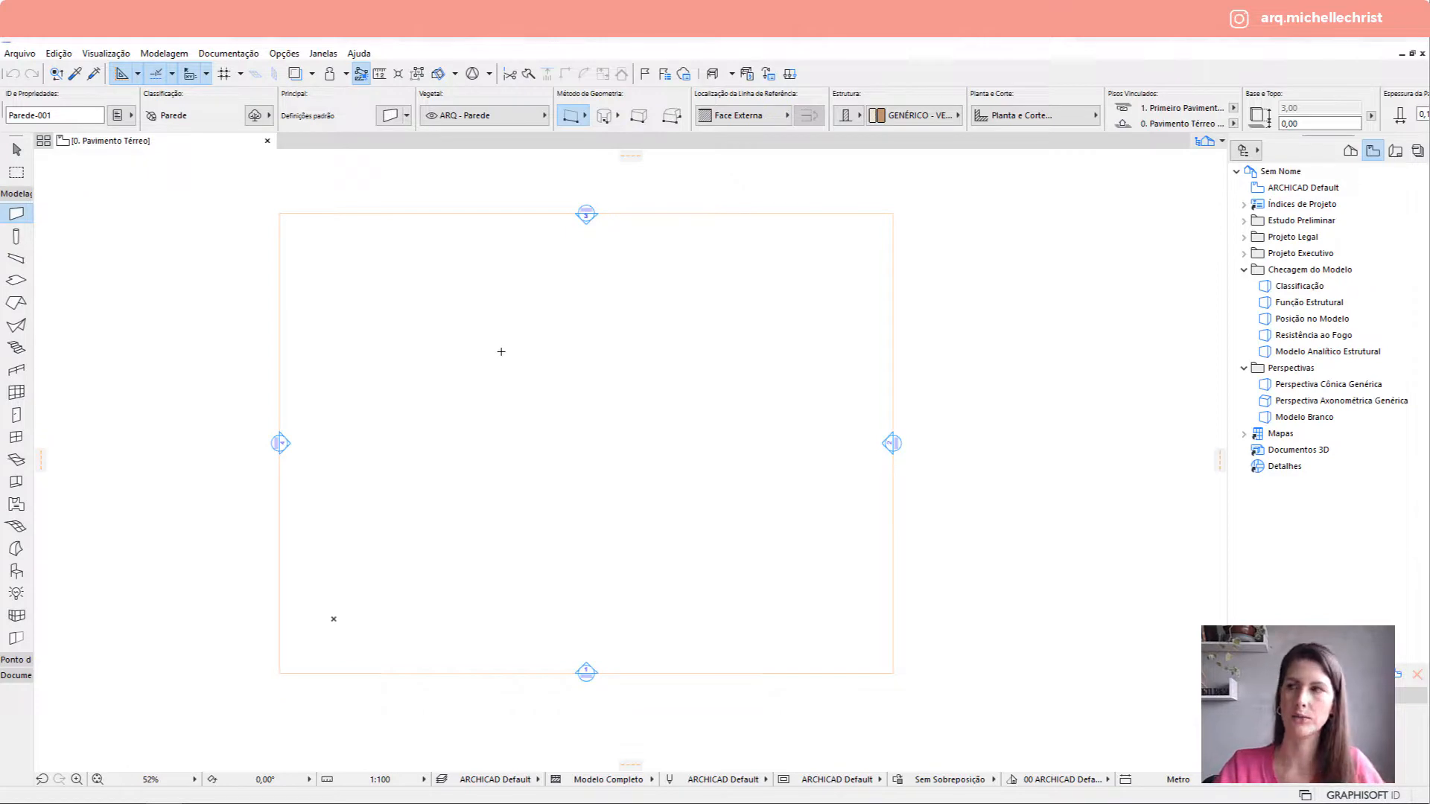
{"action": "left_click", "coordinate": [1350, 151]}
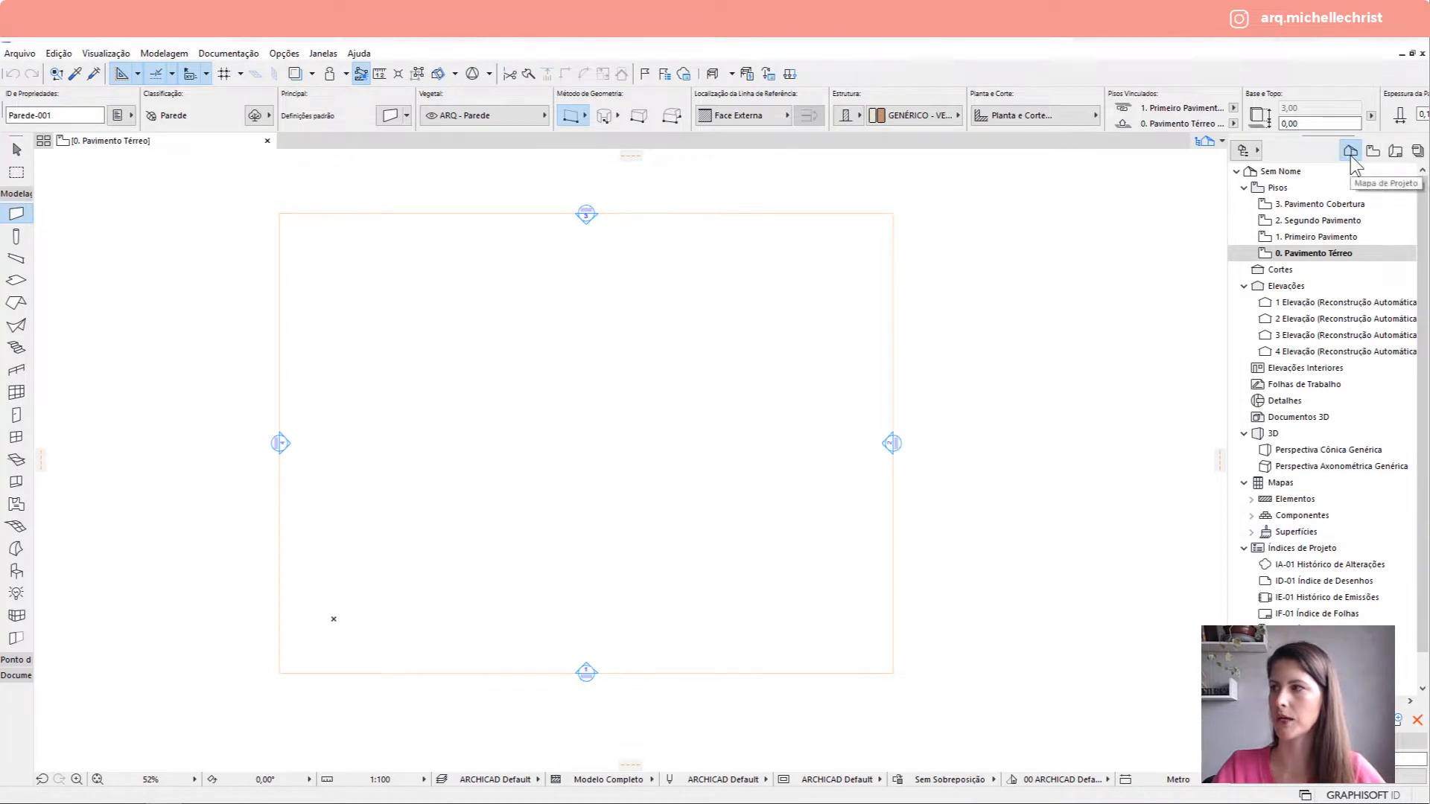
{"action": "left_click", "coordinate": [1292, 384]}
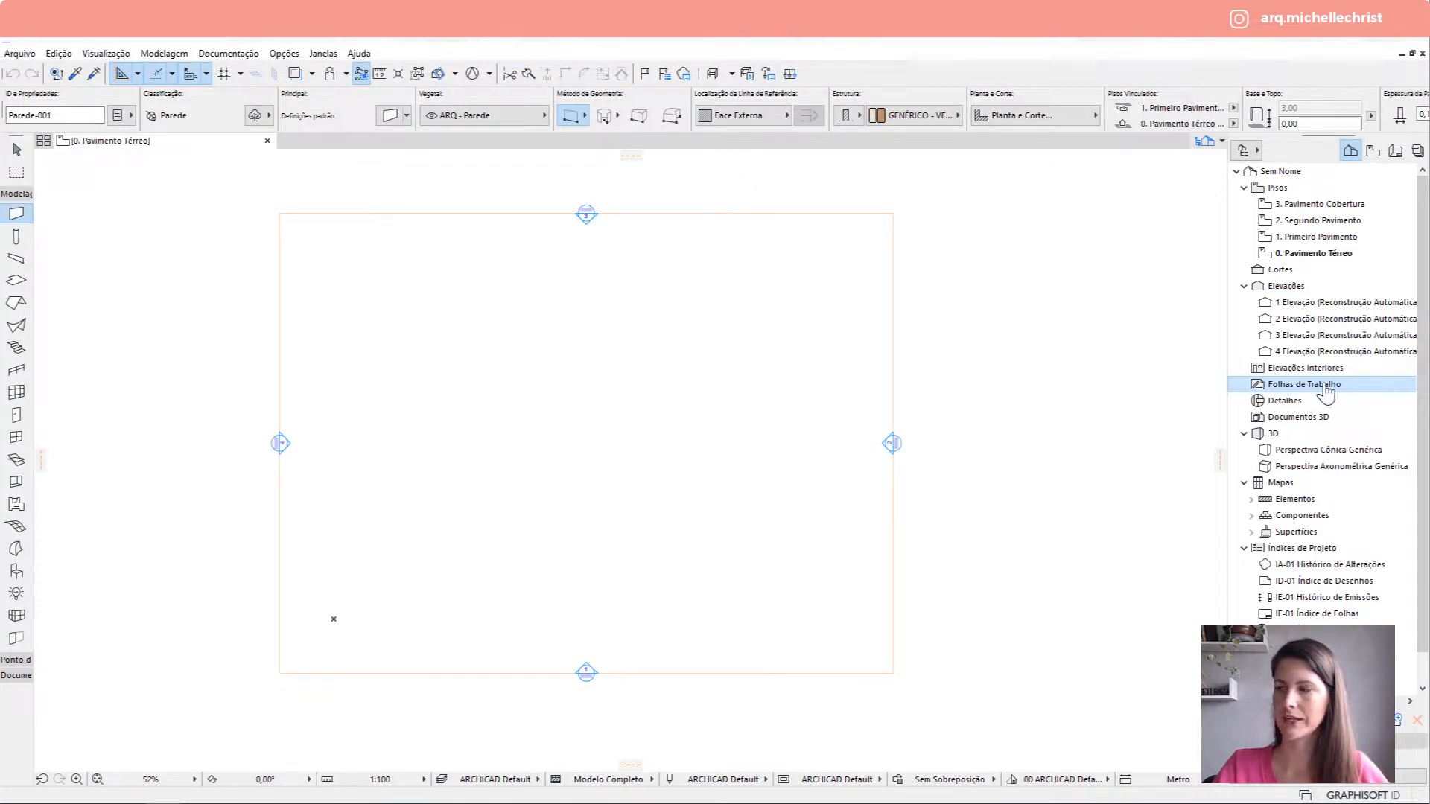
{"action": "right_click", "coordinate": [1325, 385]}
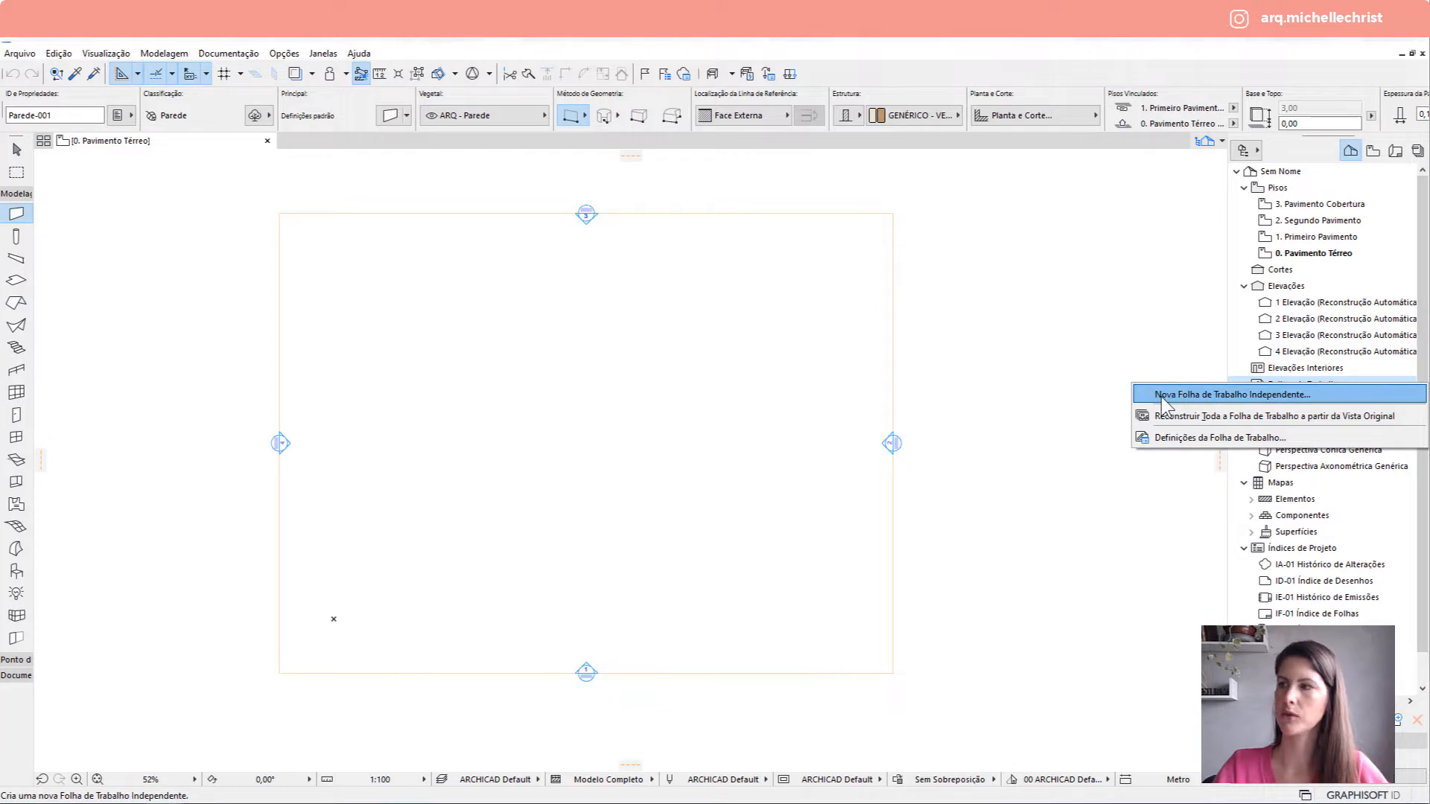
{"action": "left_click", "coordinate": [1220, 396]}
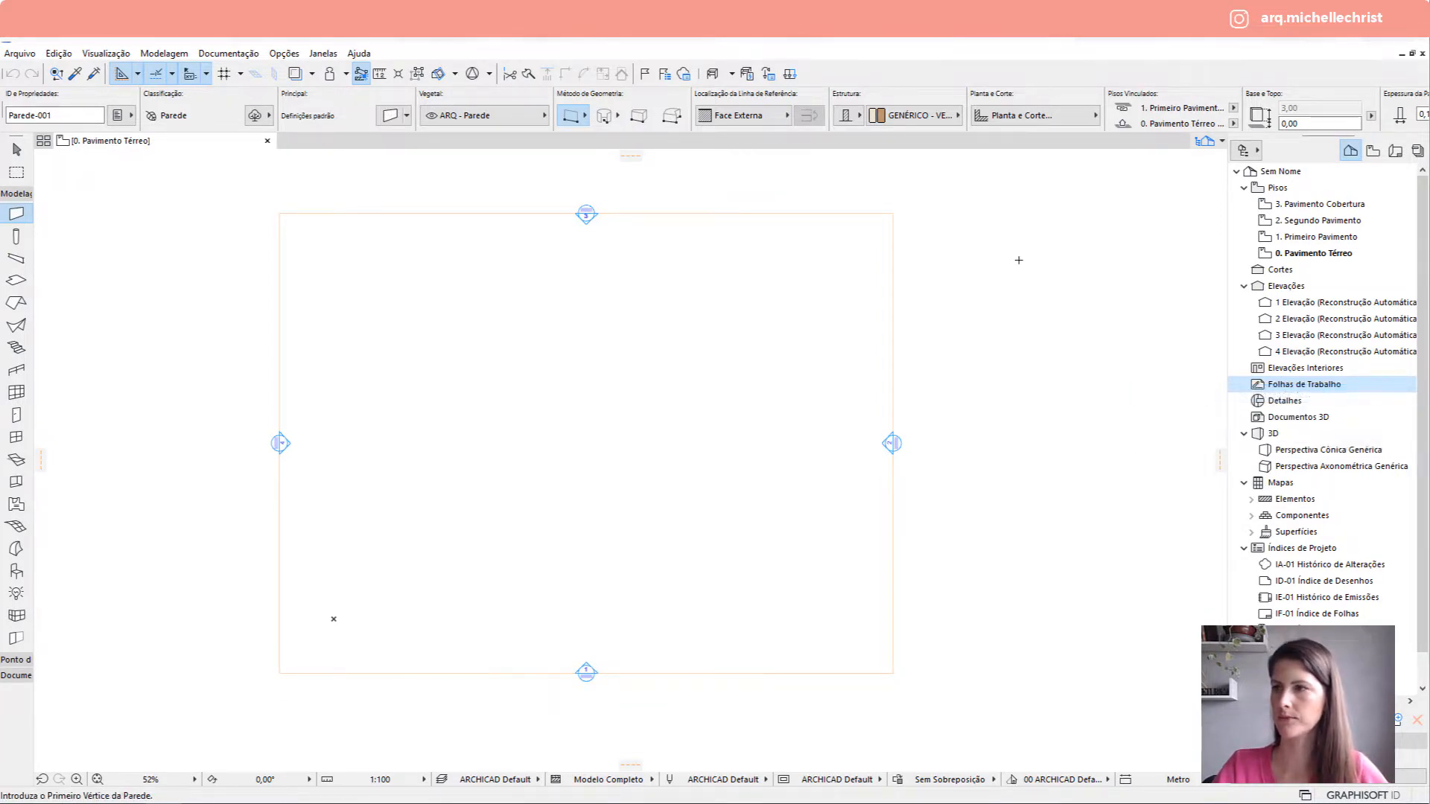
{"action": "left_click_drag", "start_coordinate": [782, 312], "coordinate": [694, 313]}
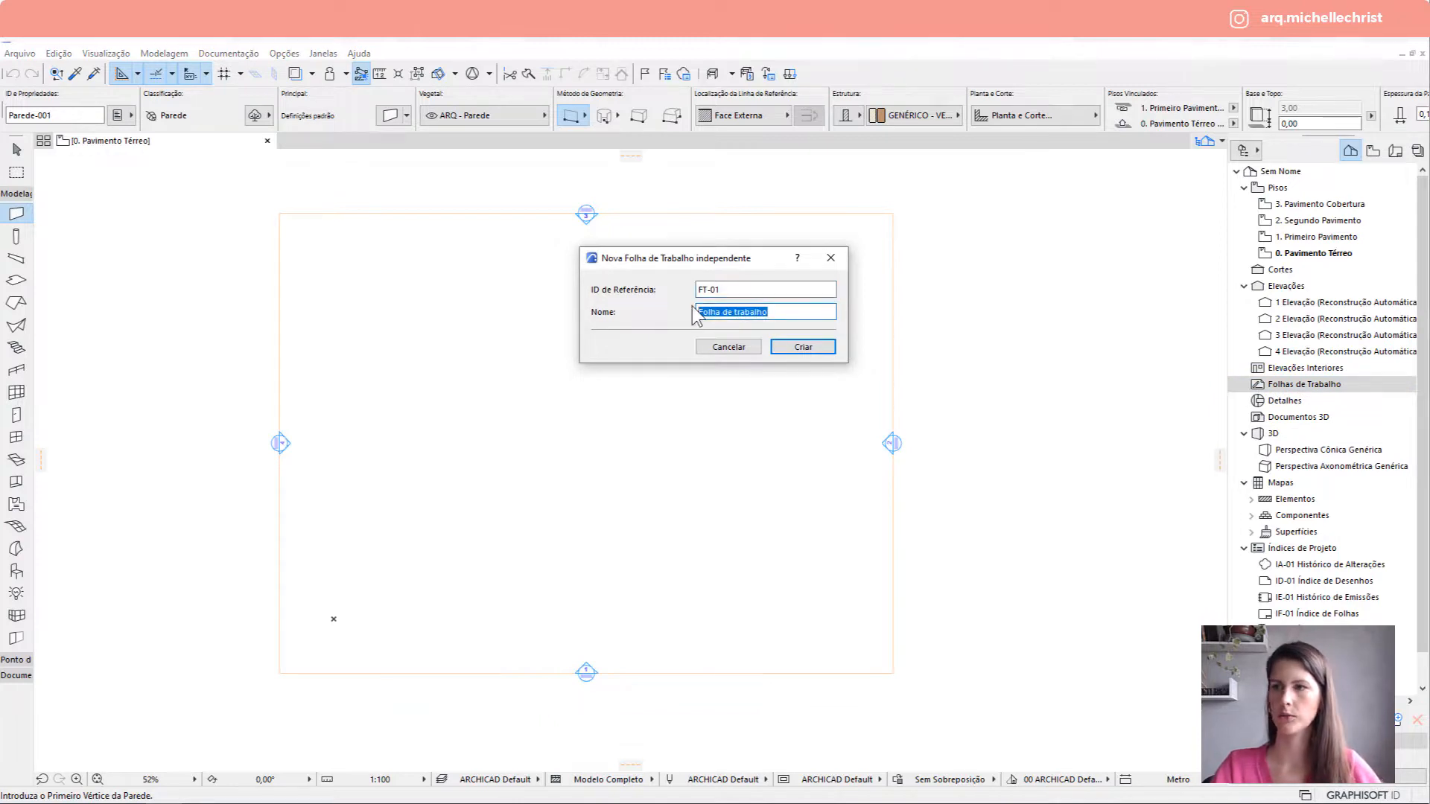
{"action": "type", "text": "Topografia"}
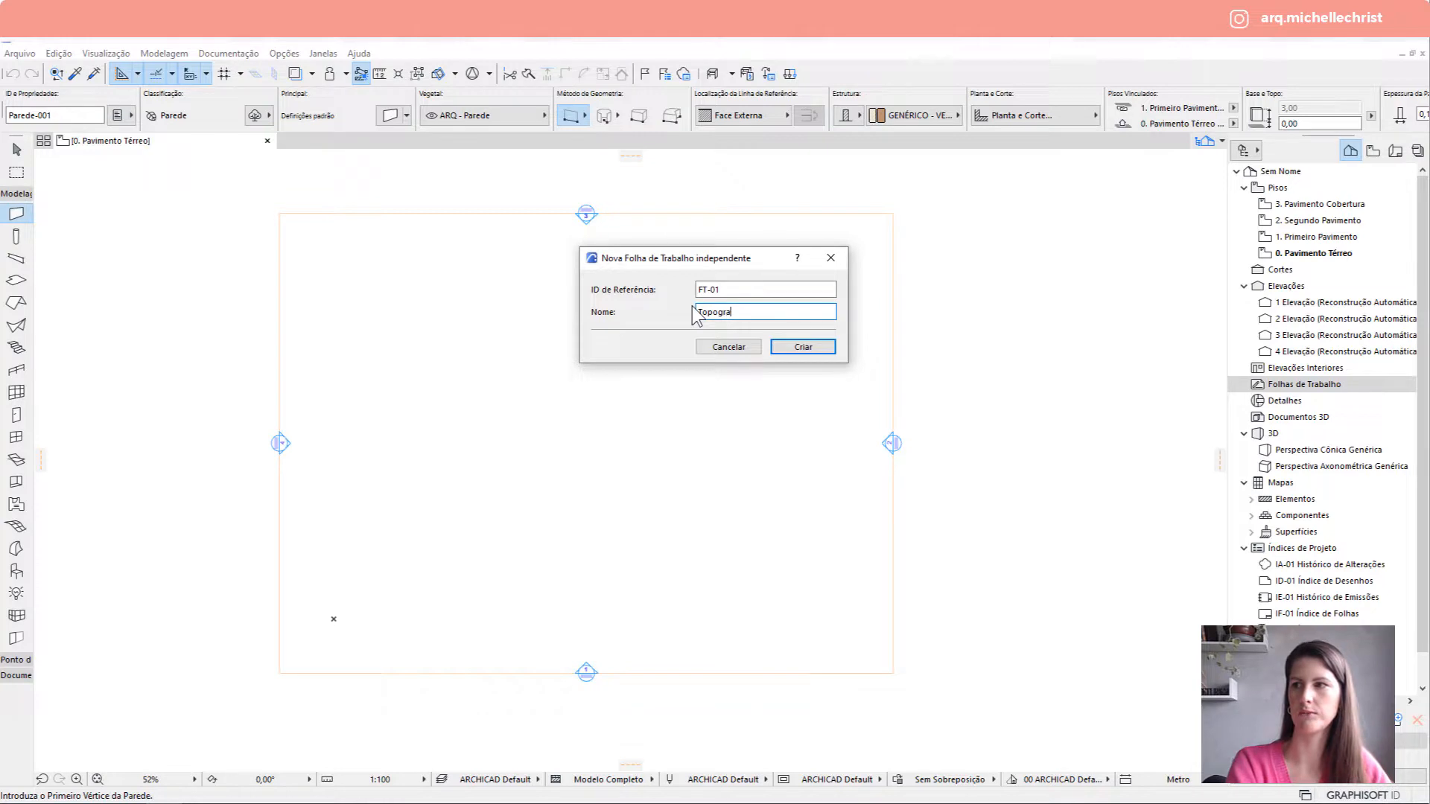
{"action": "left_click", "coordinate": [803, 346]}
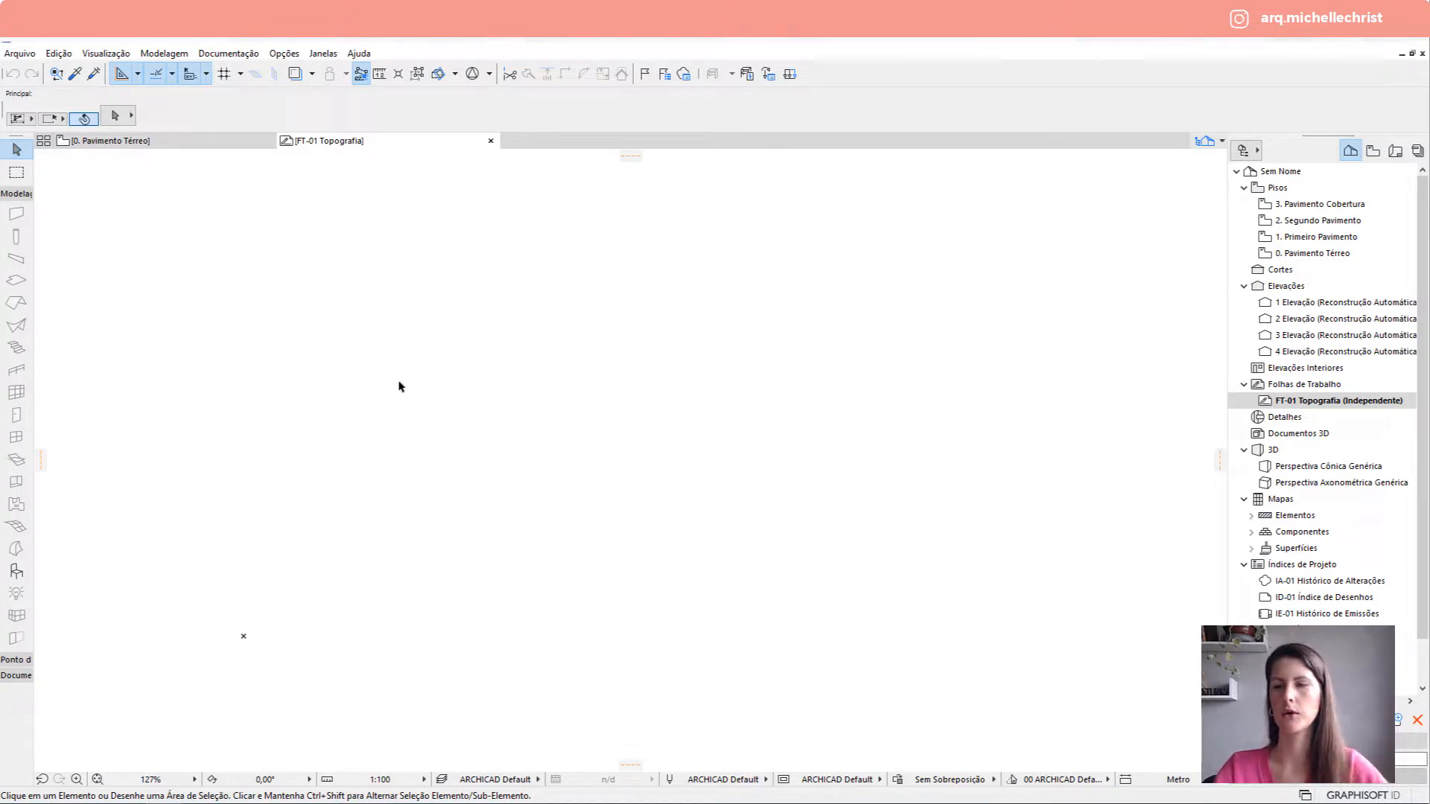
Place the external drawing Terreno_Chácara Santo Antonio.dwg at the project origin with 1 metre per drawing unit, ignoring all missing SHX fonts.
{"action": "left_click", "coordinate": [33, 56]}
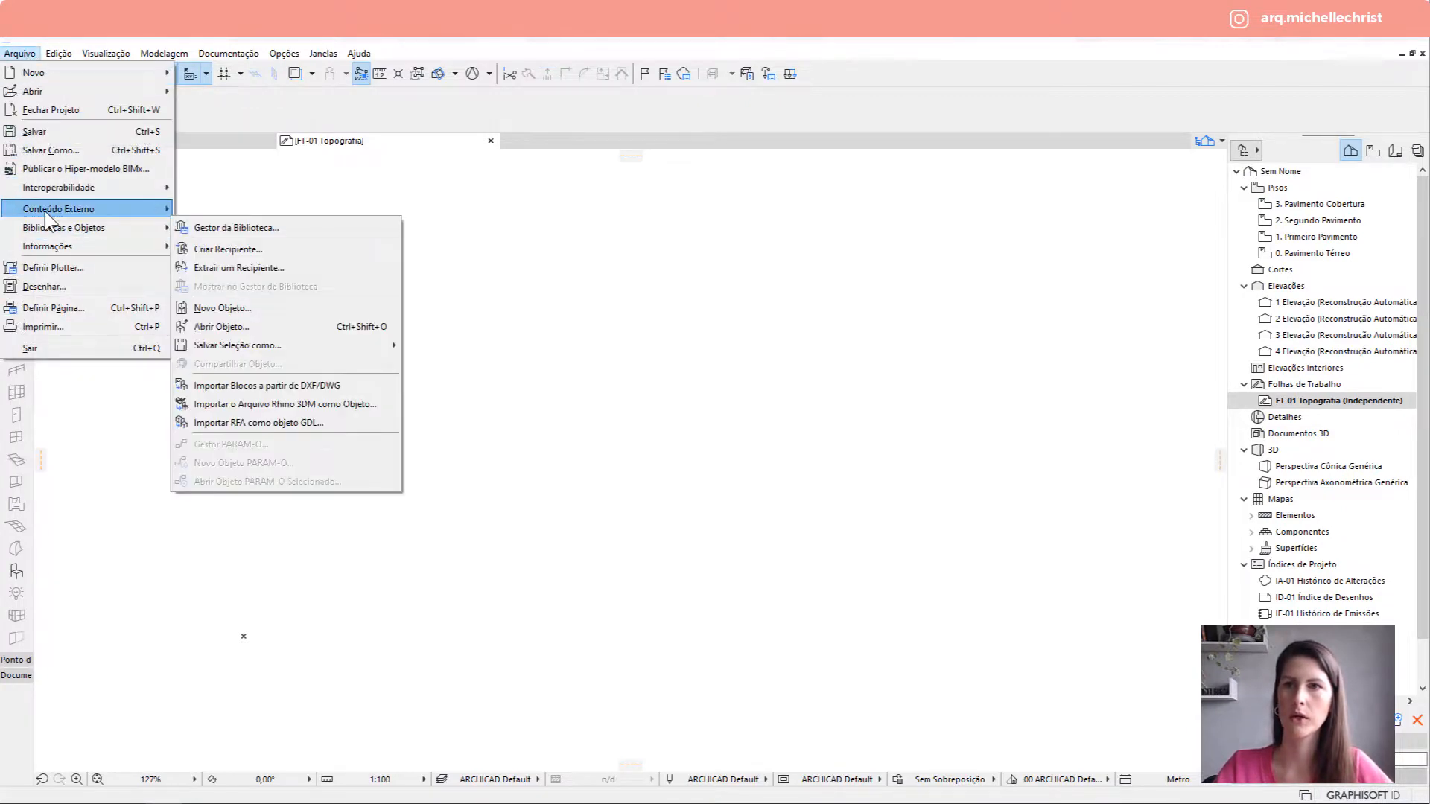
{"action": "mouse_move", "coordinate": [108, 212]}
{"action": "left_click", "coordinate": [240, 209]}
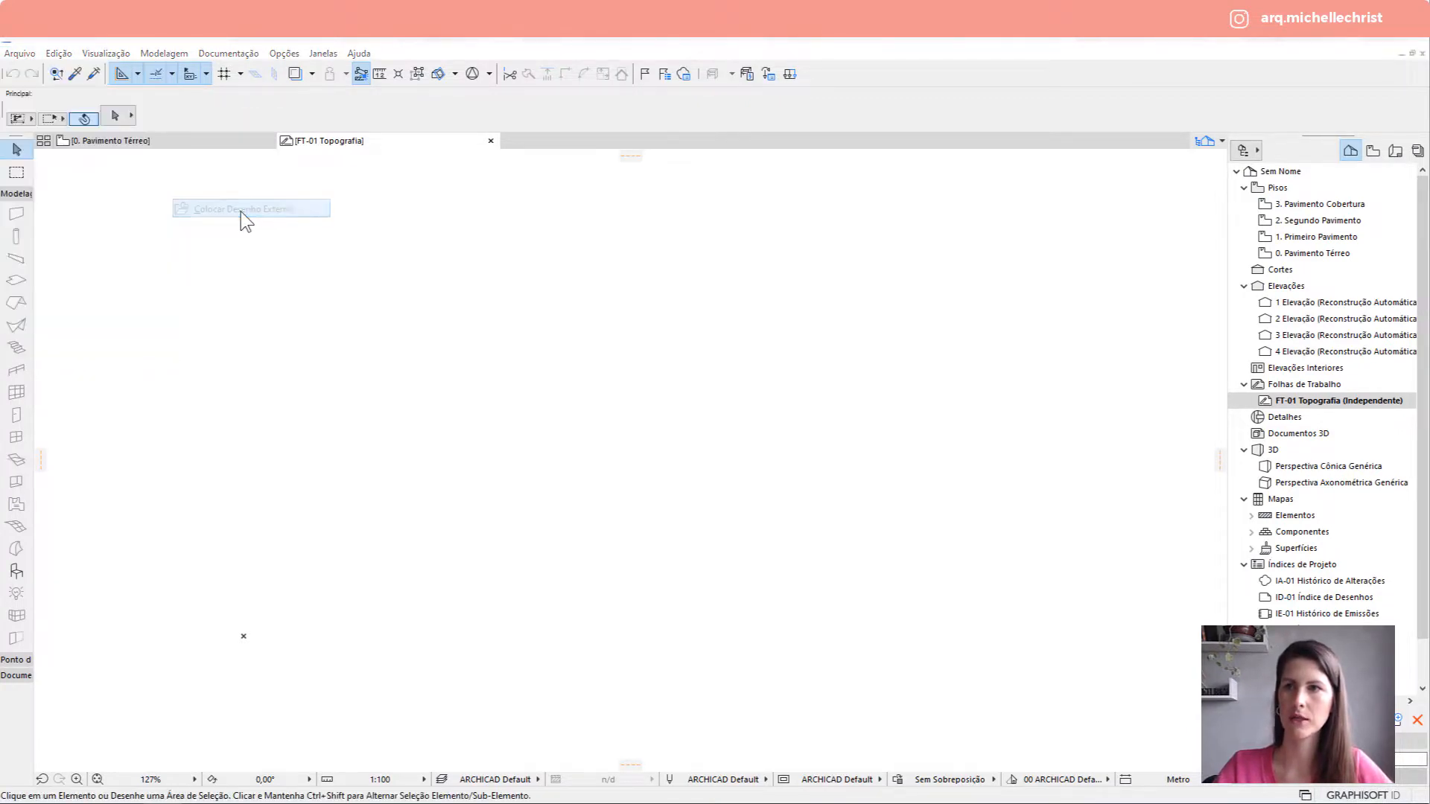
{"action": "left_click", "coordinate": [650, 265]}
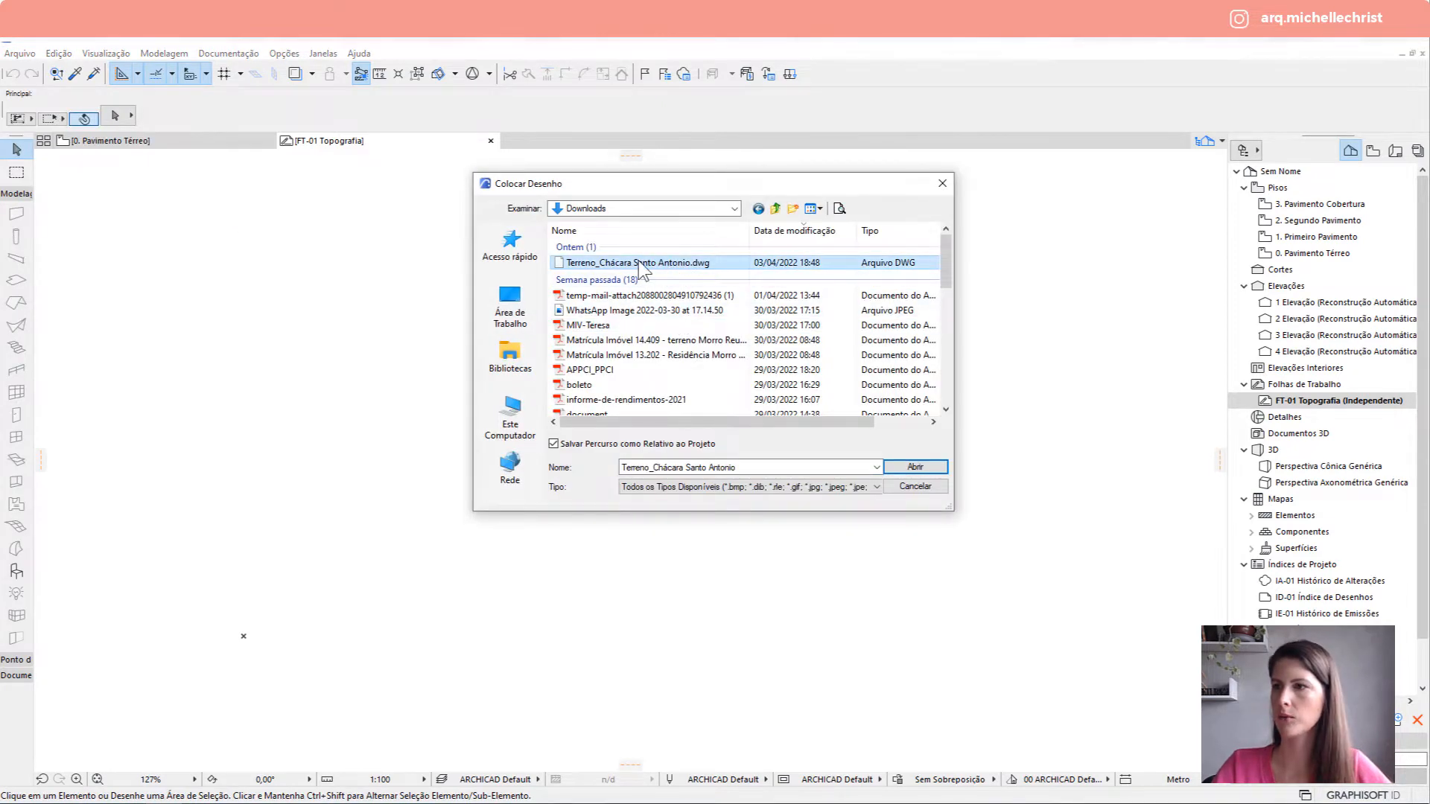
{"action": "left_click", "coordinate": [918, 468]}
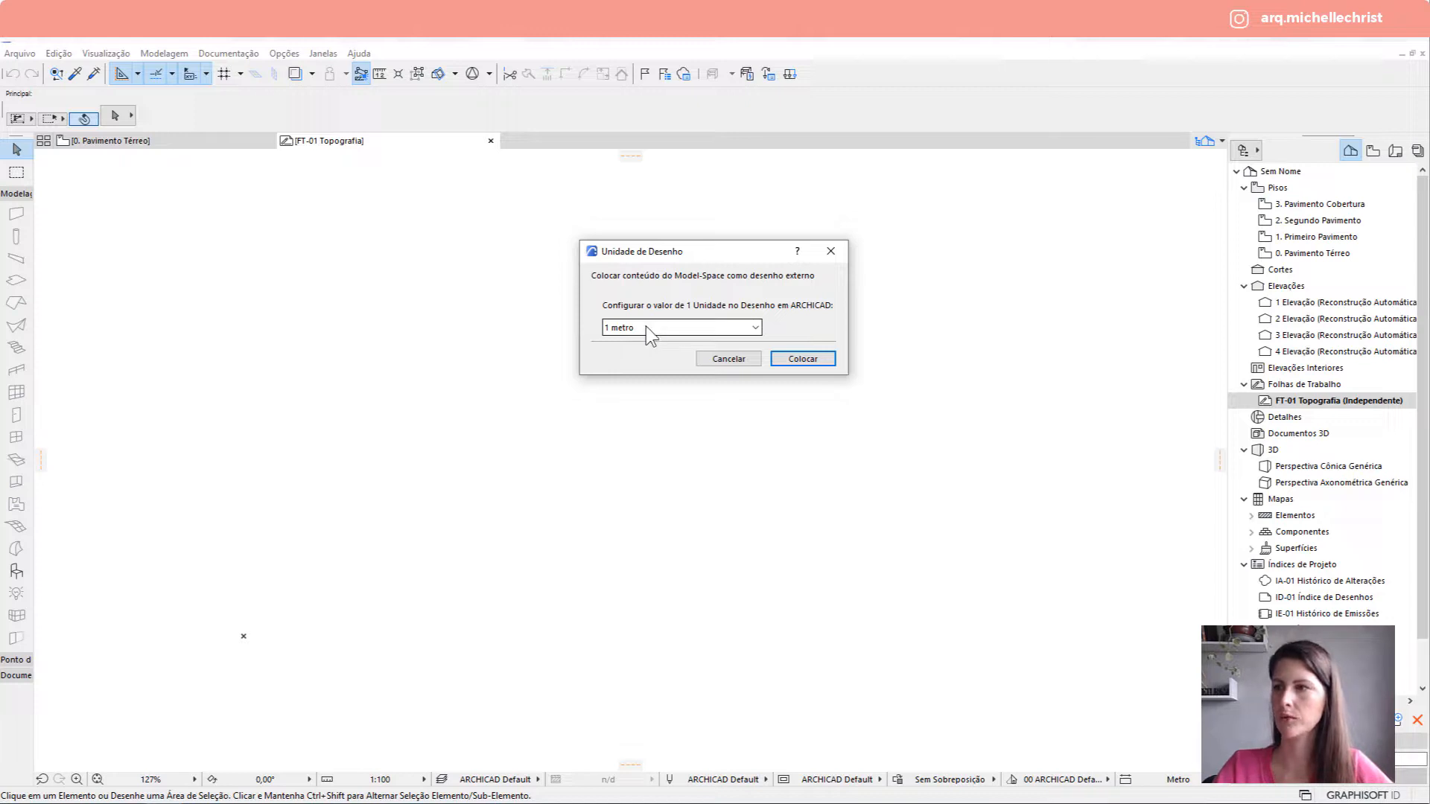
{"action": "left_click", "coordinate": [803, 359]}
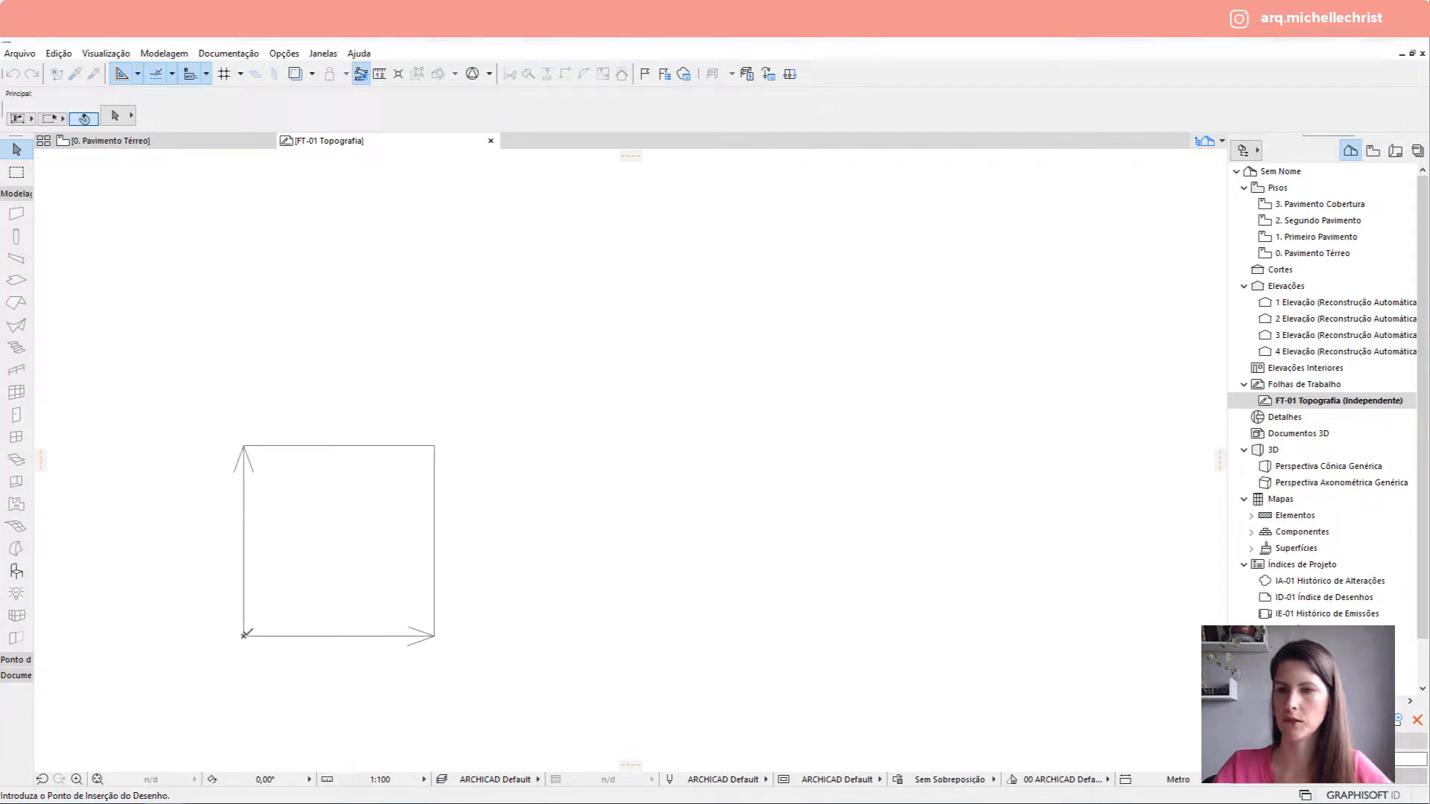
{"action": "left_click", "coordinate": [245, 634]}
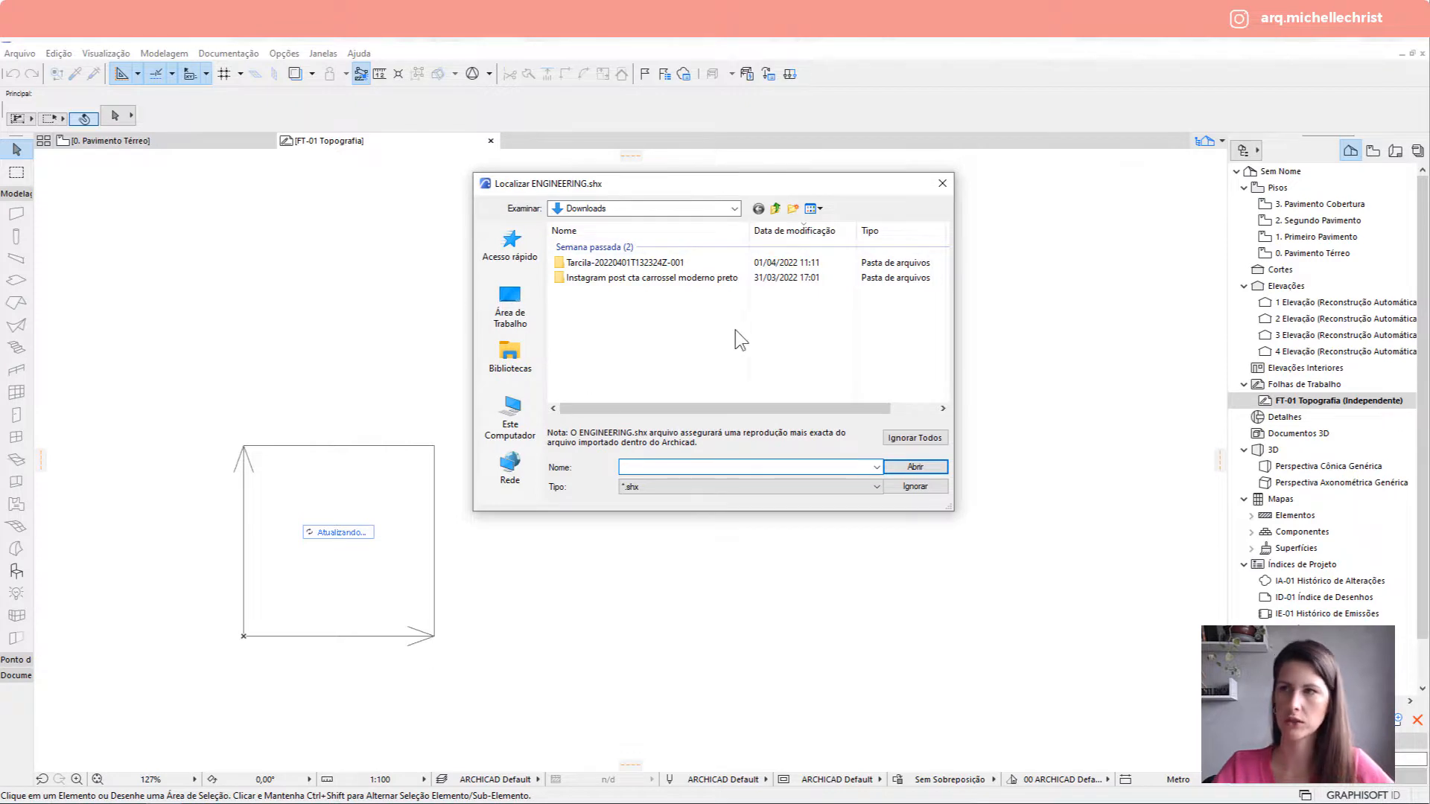
{"action": "left_click", "coordinate": [906, 442]}
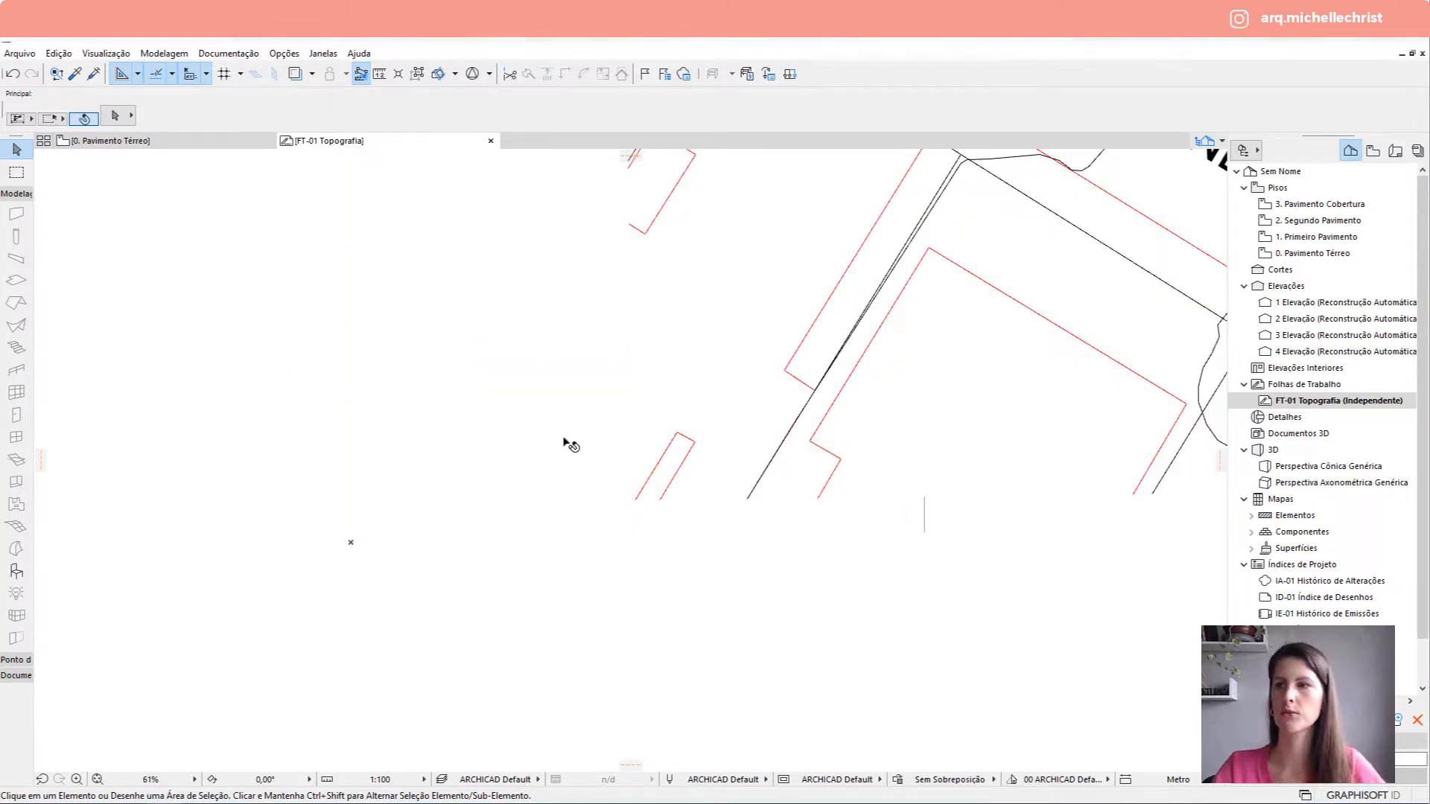
Examine the placed topographic map at street level and at its full extent.
{"action": "scroll", "coordinate": [534, 426], "scroll_direction": "down", "scroll_amount": 3}
{"action": "scroll", "coordinate": [534, 430], "scroll_direction": "down", "scroll_amount": 4}
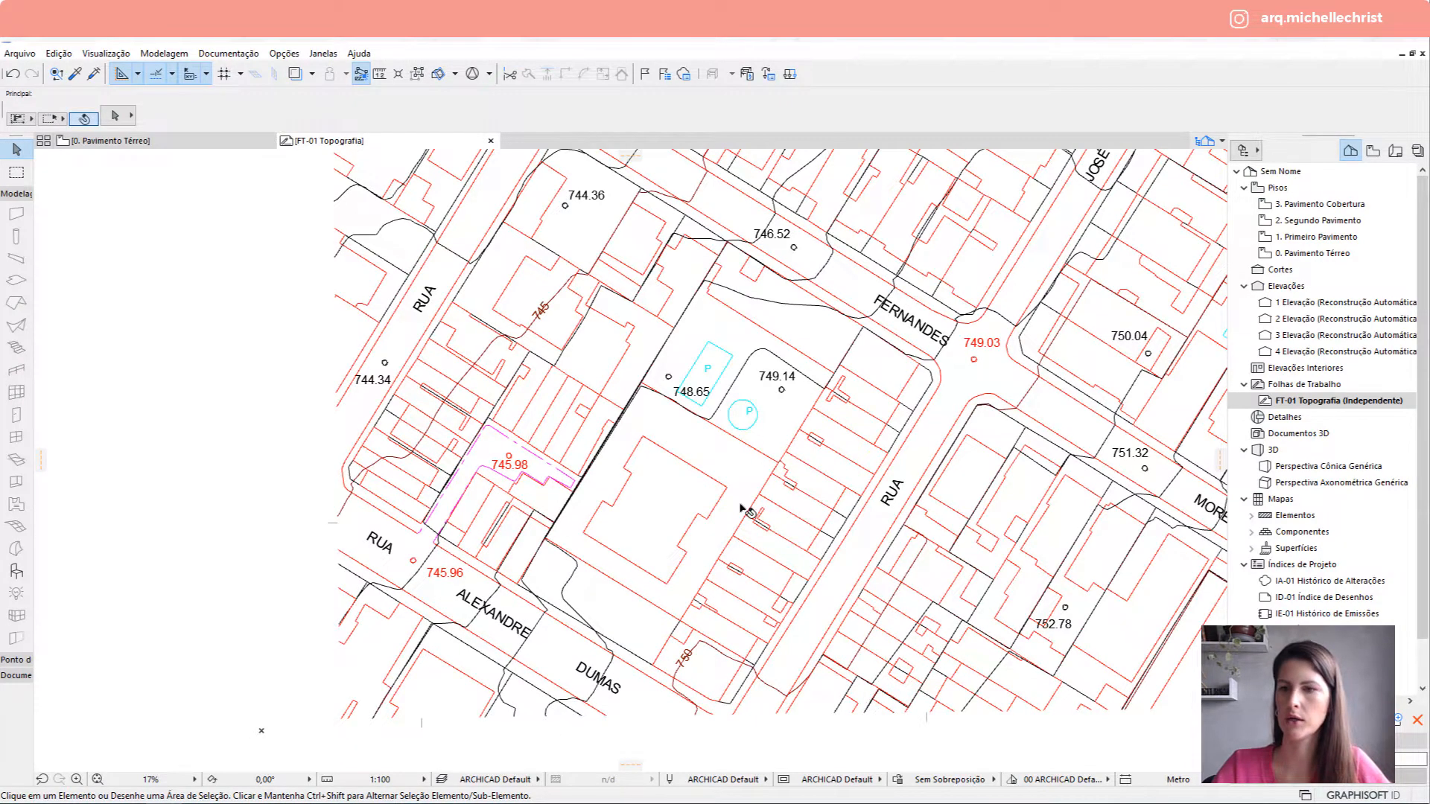
{"action": "scroll", "coordinate": [831, 326], "scroll_direction": "down", "scroll_amount": 1}
{"action": "middle_click_drag", "start_coordinate": [822, 318], "coordinate": [658, 381]}
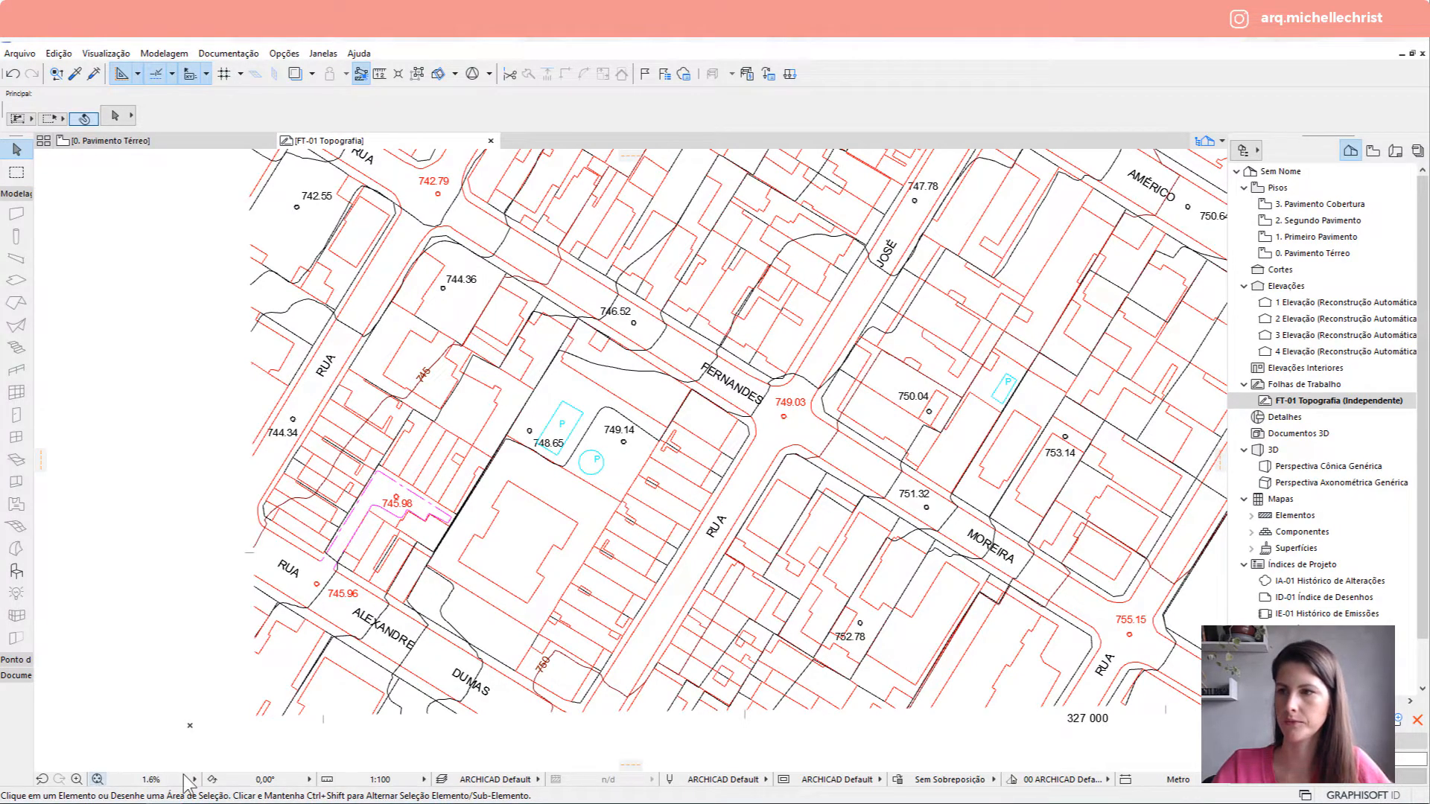
{"action": "left_click", "coordinate": [98, 780]}
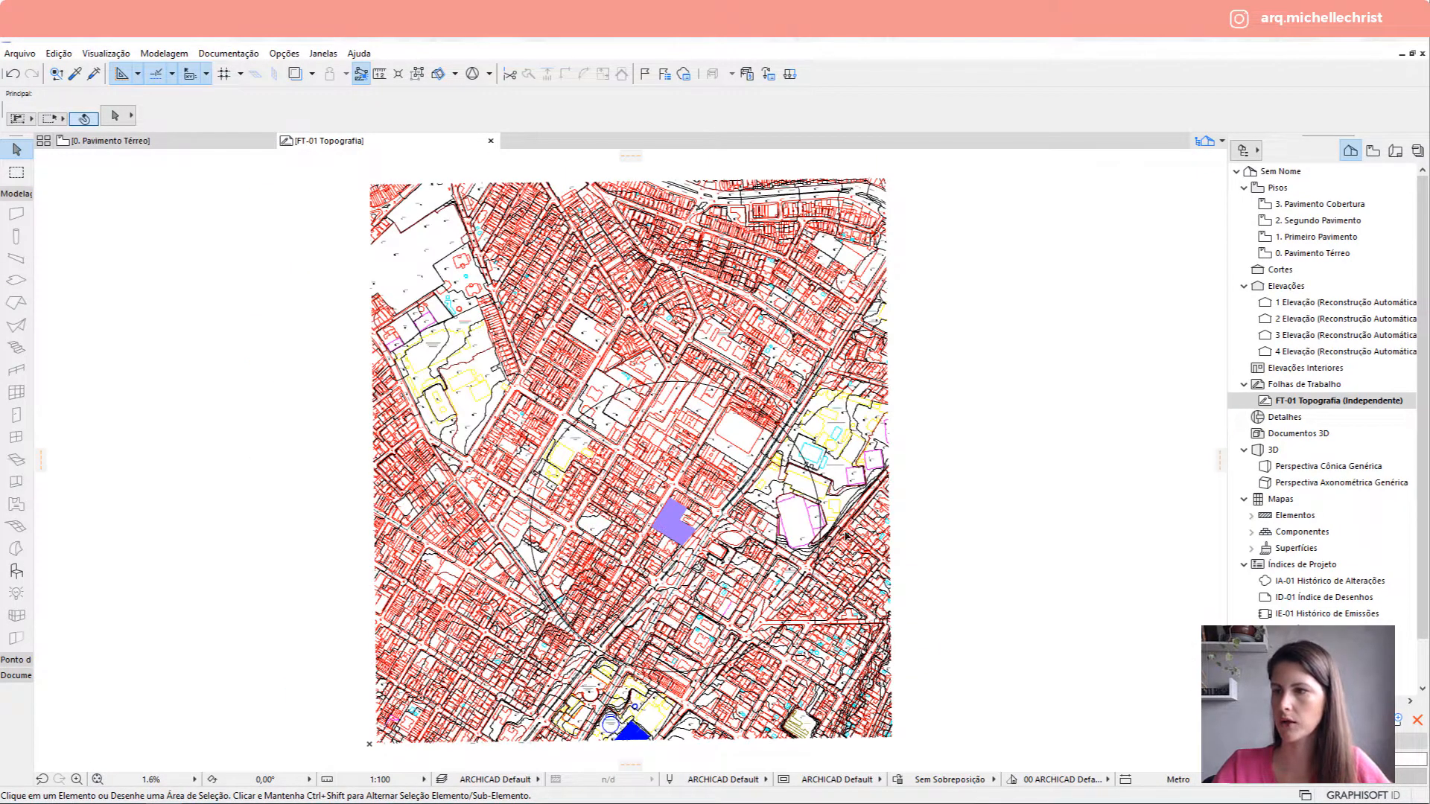
{"action": "scroll", "coordinate": [847, 534], "scroll_direction": "up", "scroll_amount": 5}
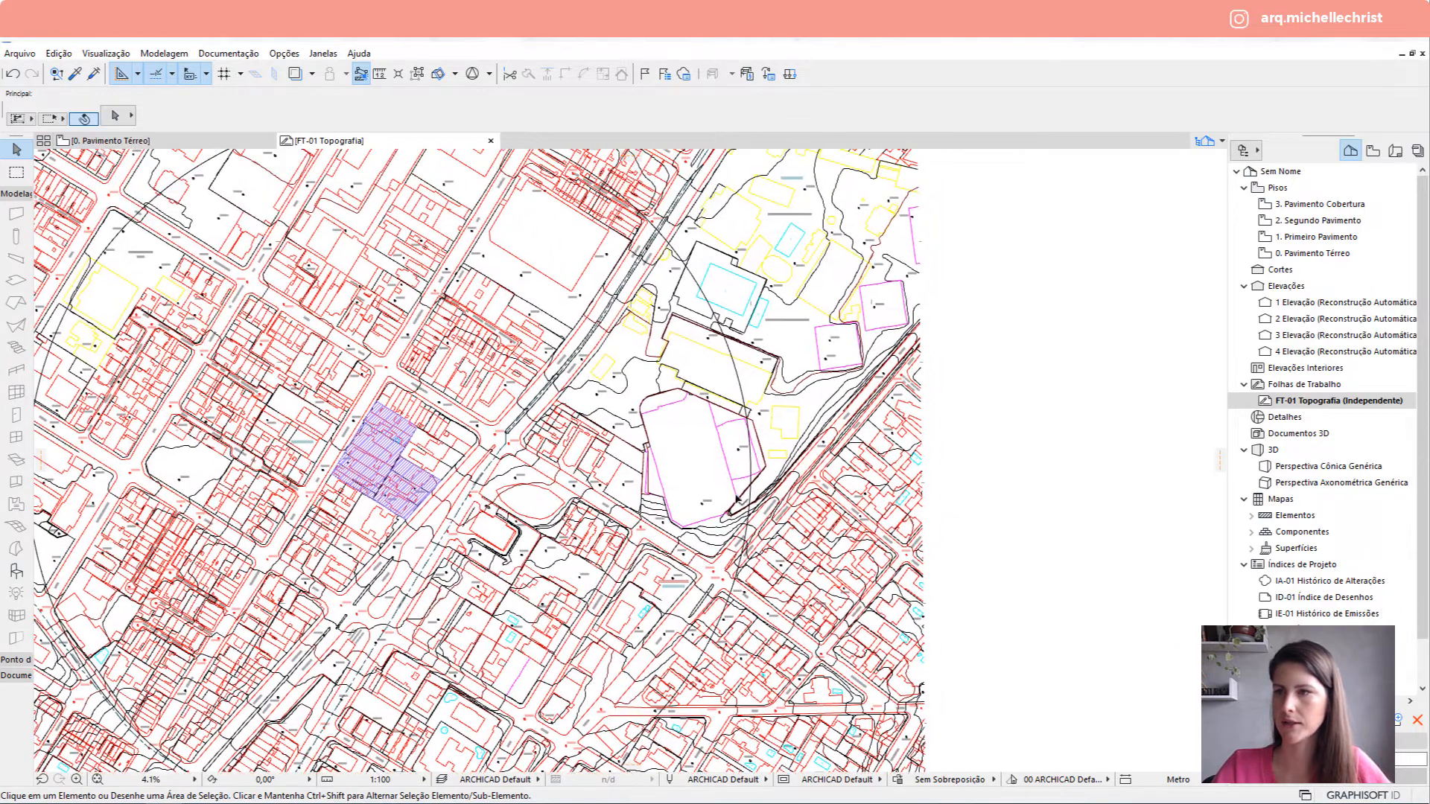
{"action": "scroll", "coordinate": [648, 339], "scroll_direction": "down", "scroll_amount": 5}
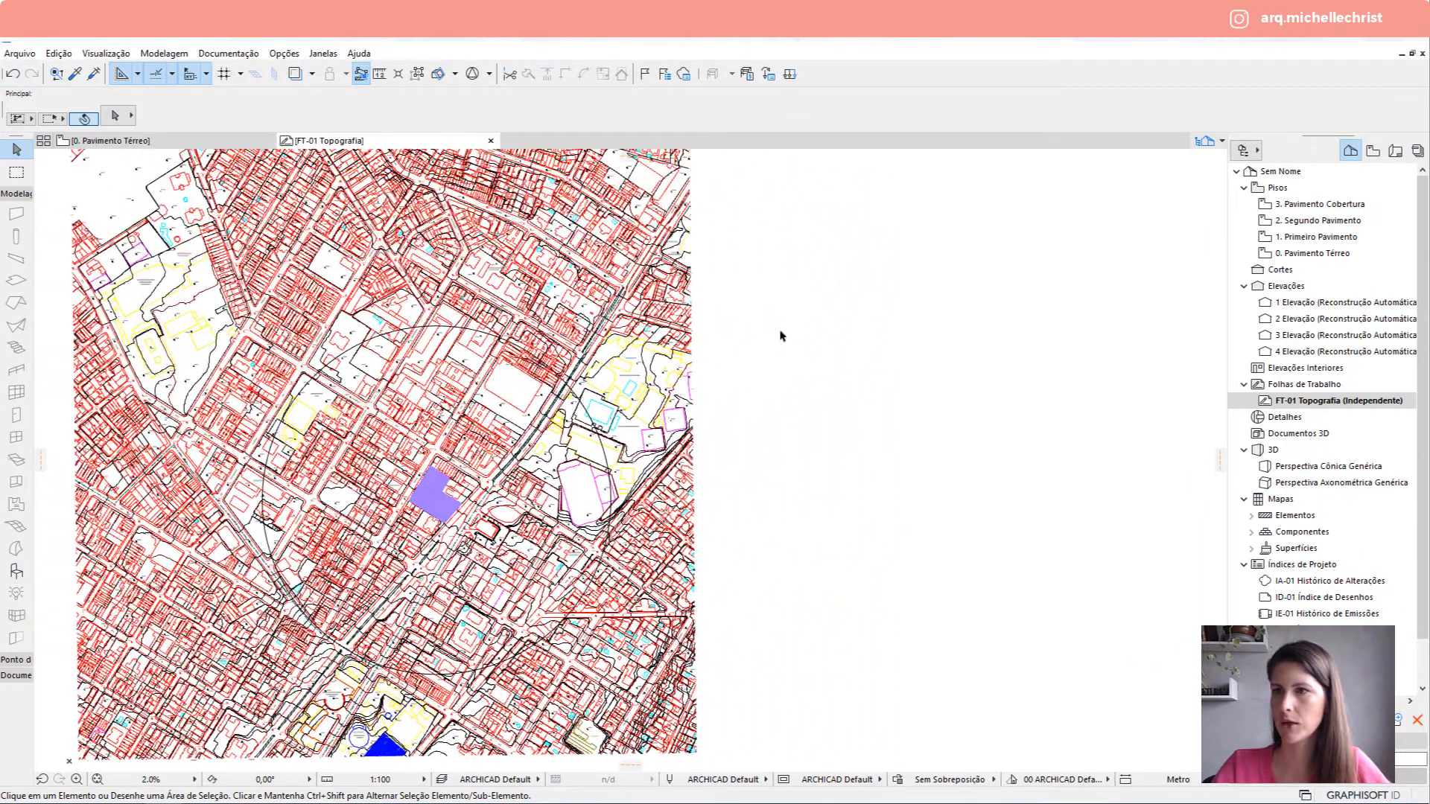
Crop the map drawing by offsetting the upper and left edges of its frame inward toward the purple-filled block.
{"action": "left_click", "coordinate": [312, 274]}
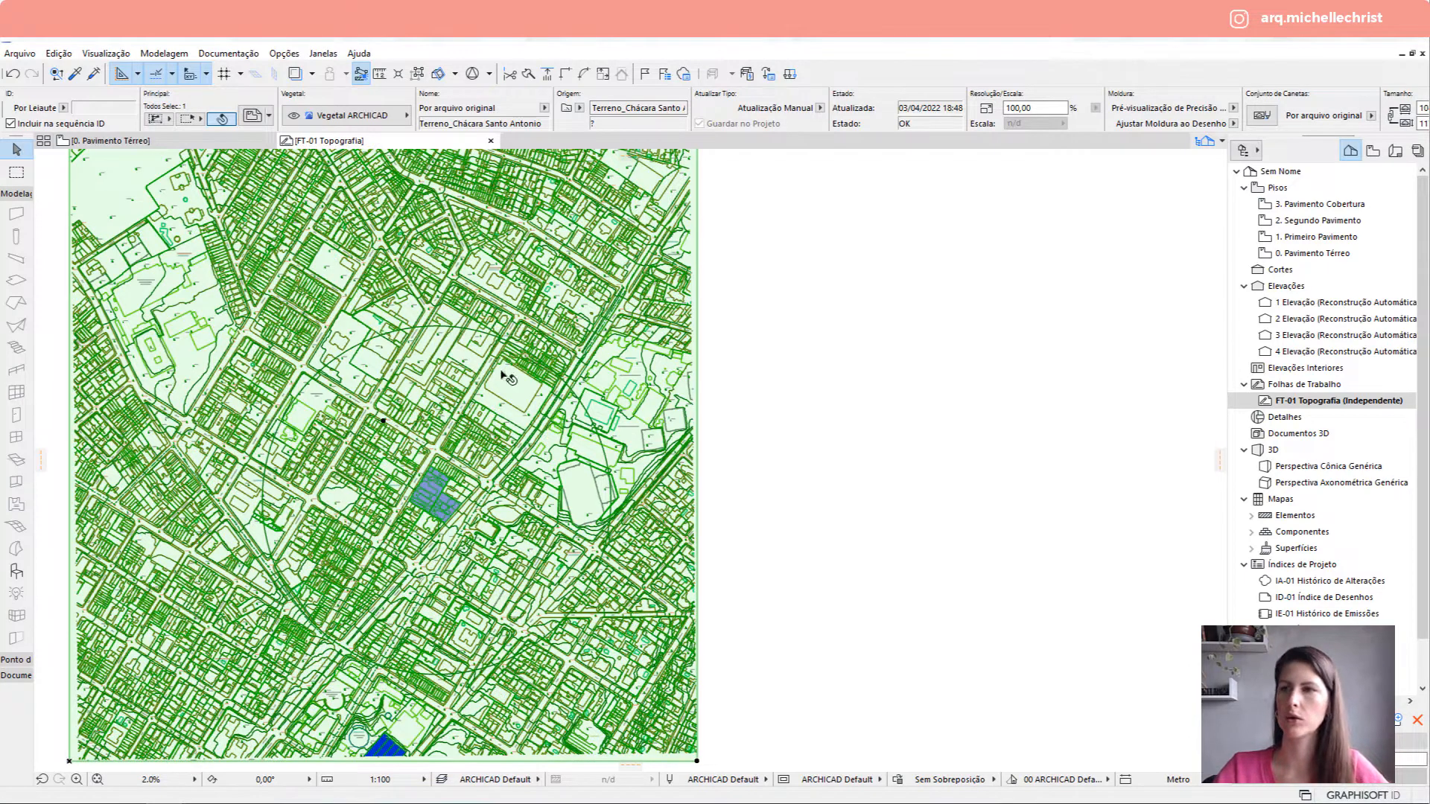
{"action": "scroll", "coordinate": [503, 369], "scroll_direction": "down", "scroll_amount": 2}
{"action": "middle_click_drag", "start_coordinate": [440, 208], "coordinate": [417, 236]}
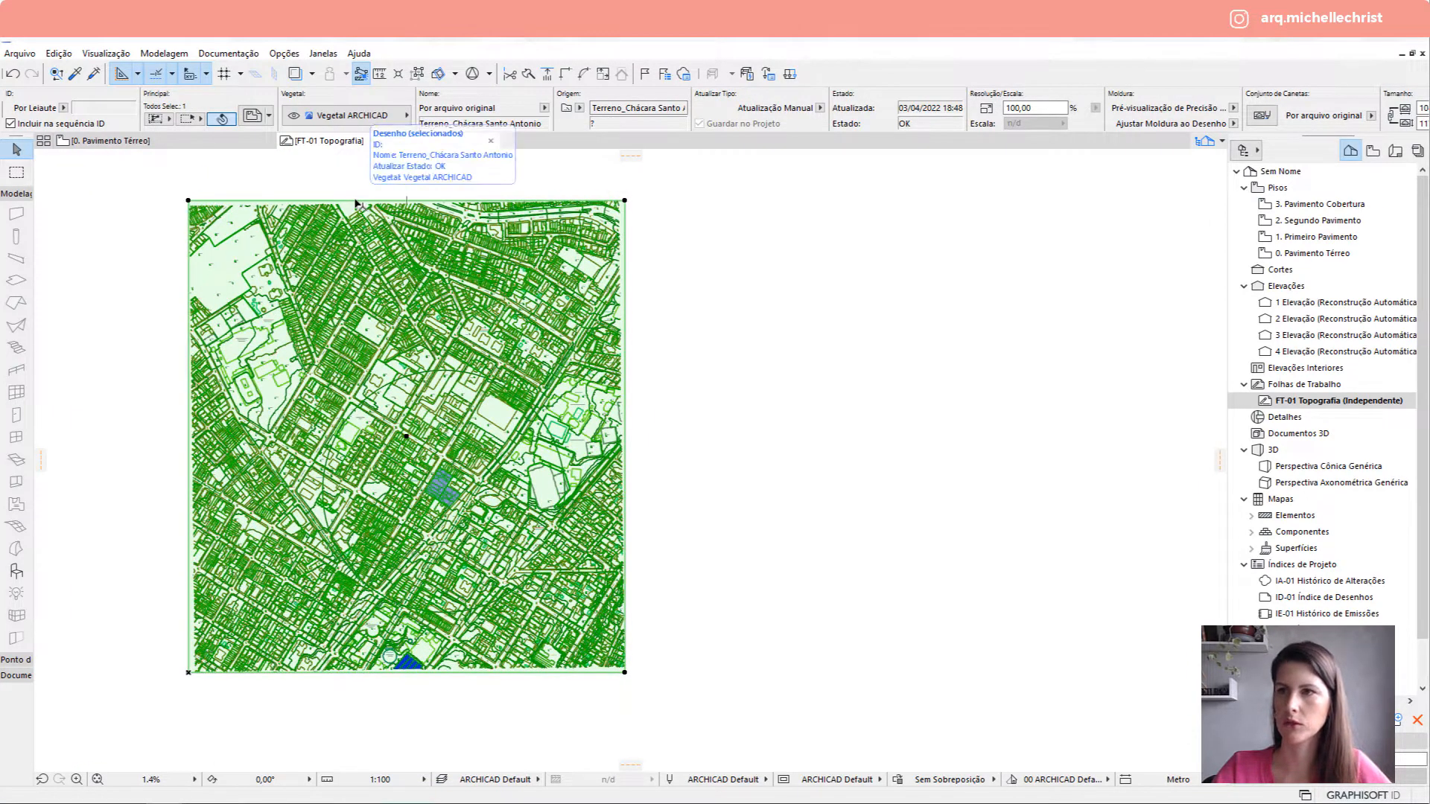
{"action": "left_click", "coordinate": [356, 203]}
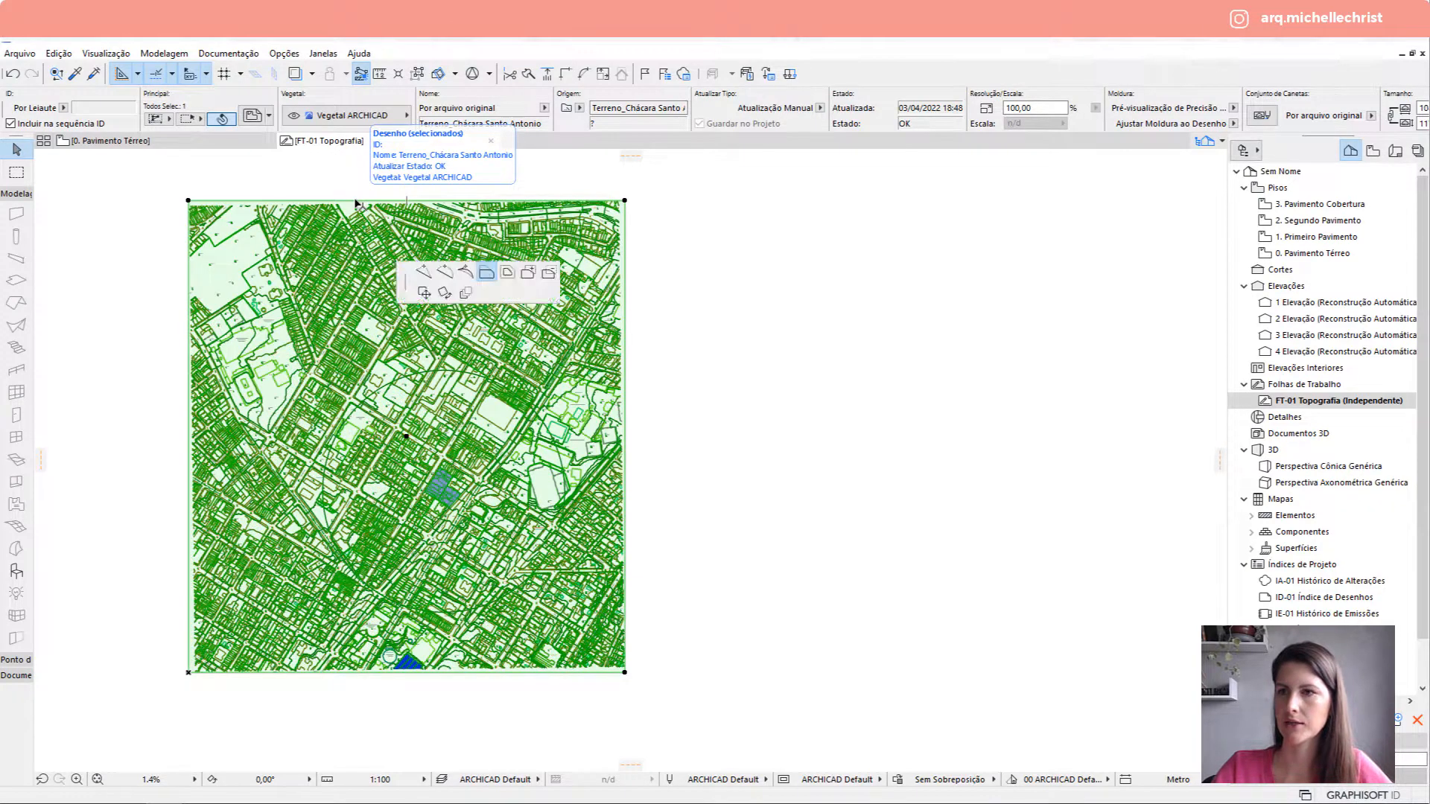
{"action": "left_click", "coordinate": [486, 271]}
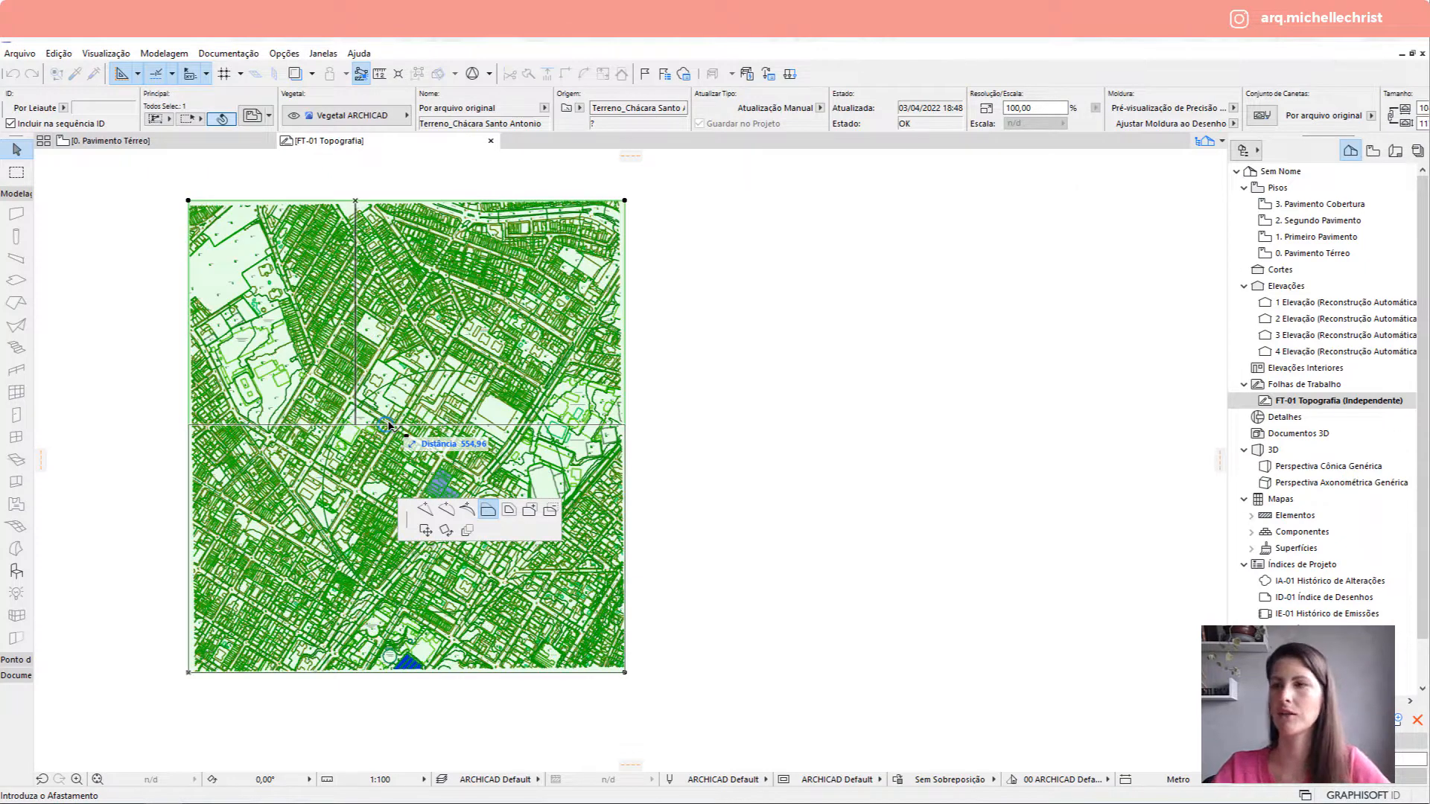
{"action": "left_click", "coordinate": [448, 373]}
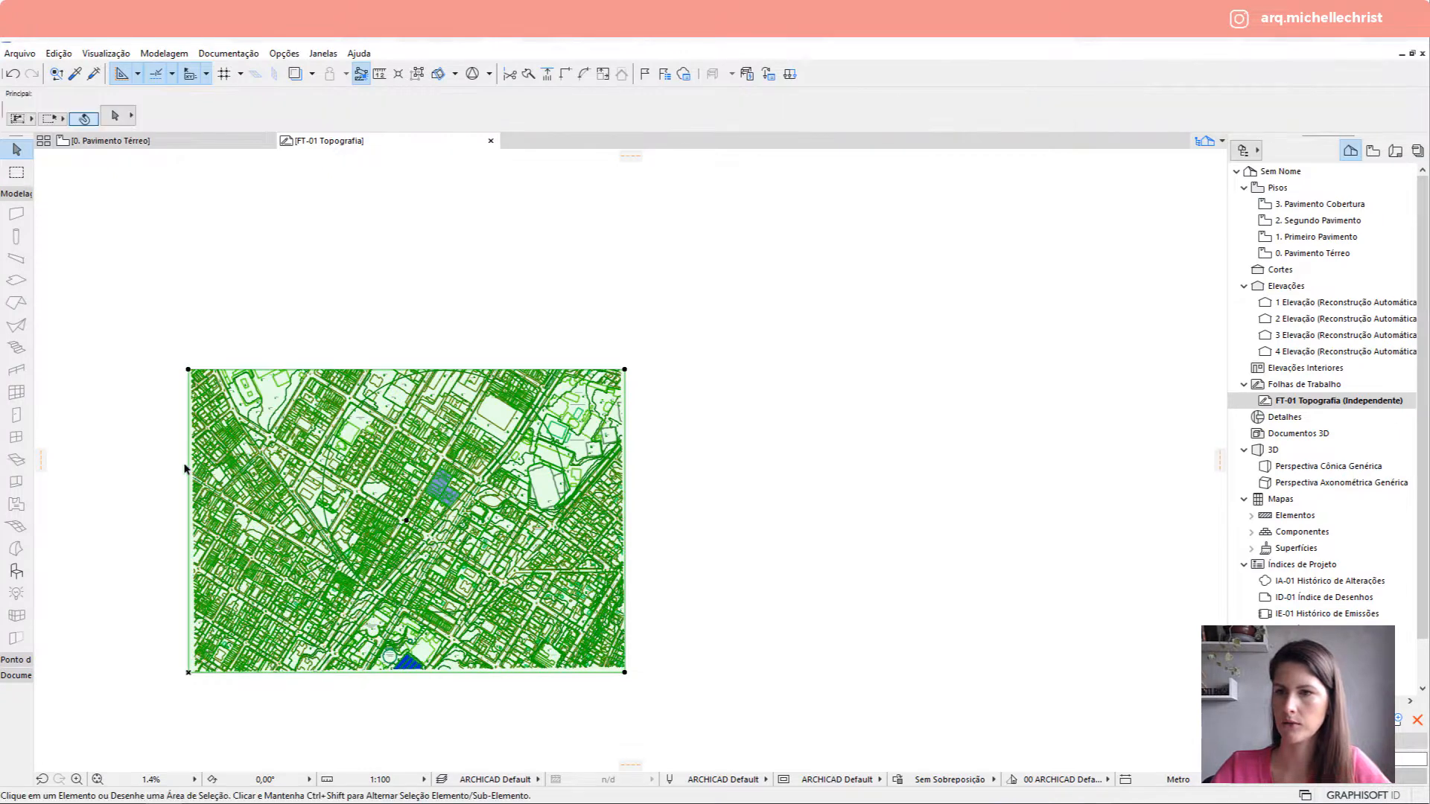
{"action": "left_click", "coordinate": [188, 462]}
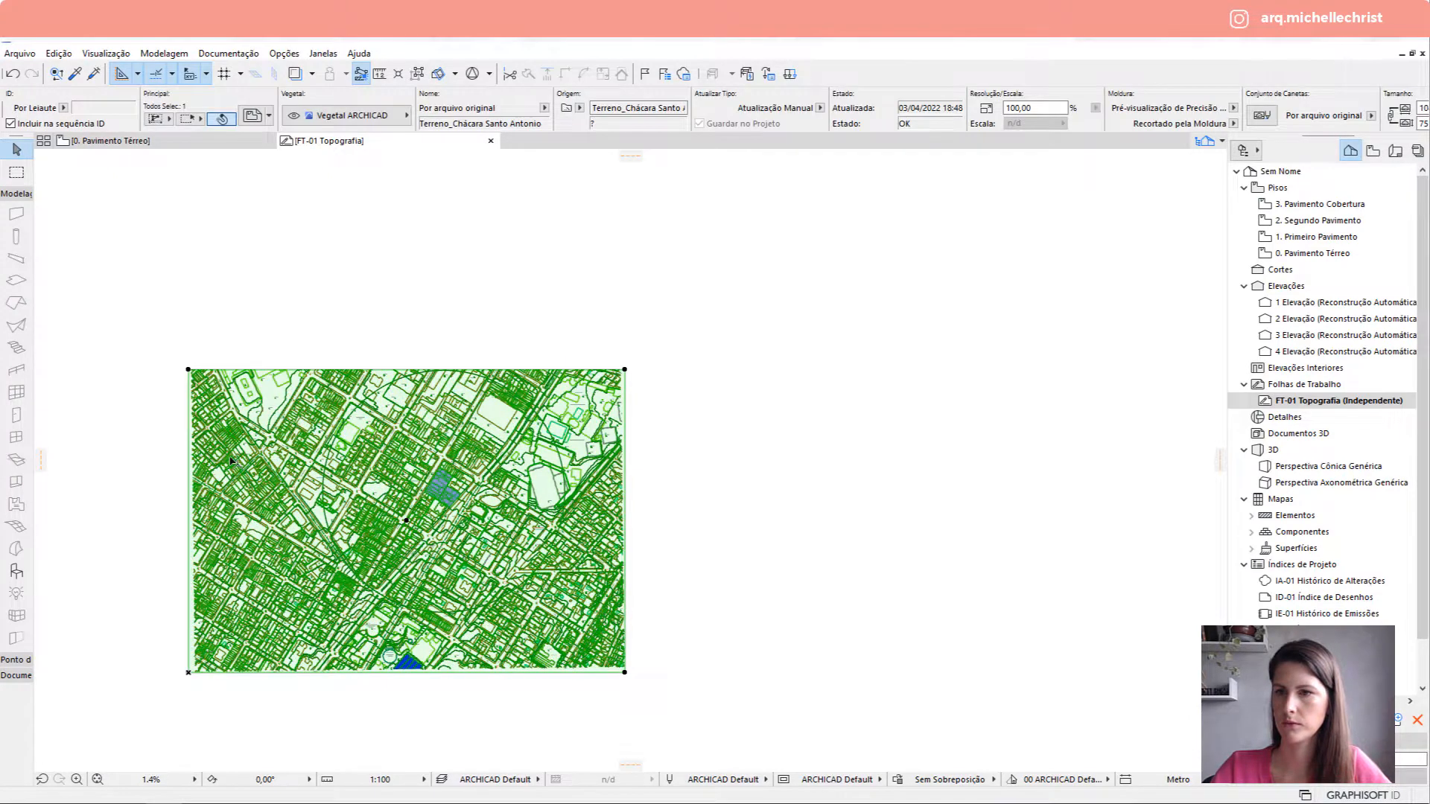
{"action": "left_click", "coordinate": [324, 461]}
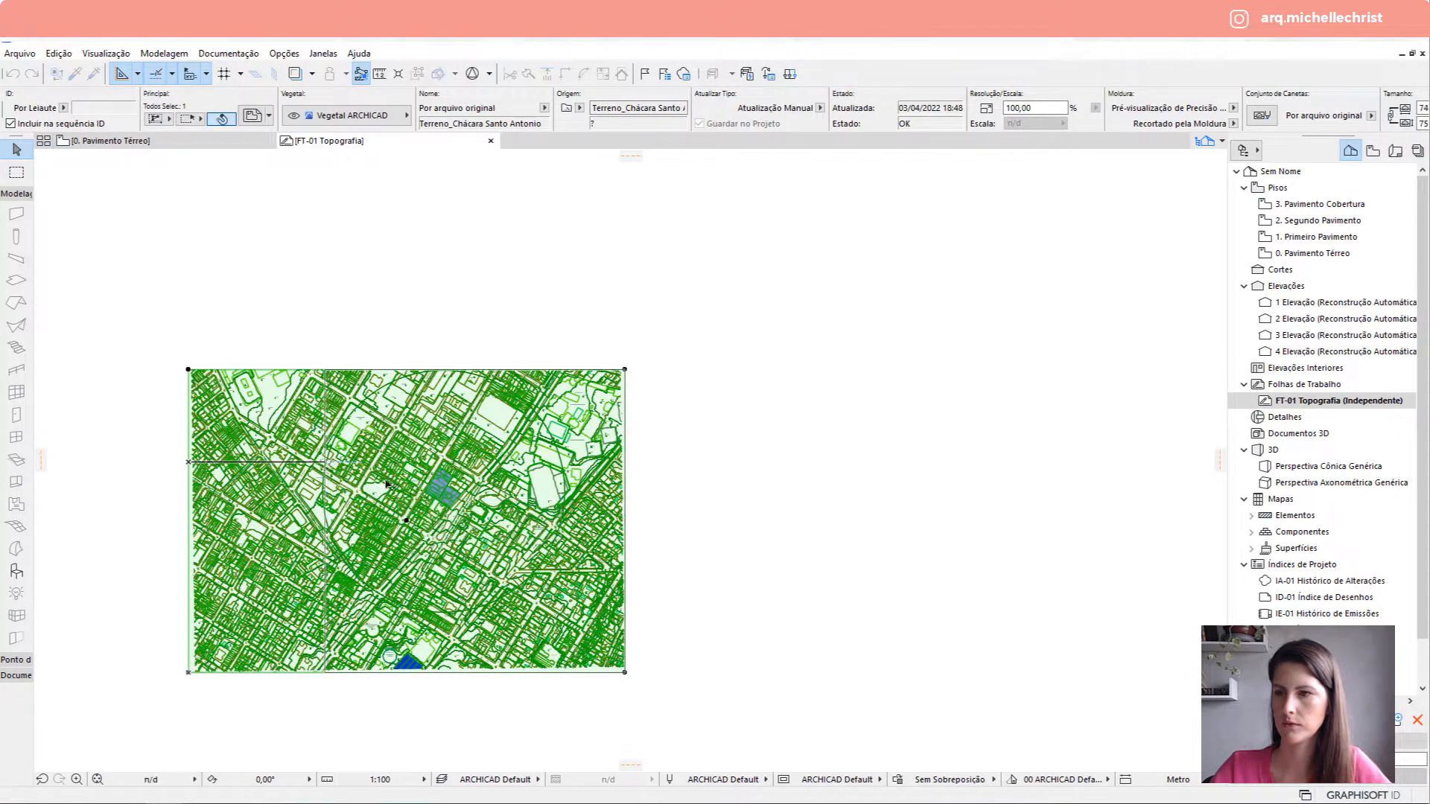
{"action": "left_click", "coordinate": [537, 673]}
{"action": "left_click", "coordinate": [539, 675]}
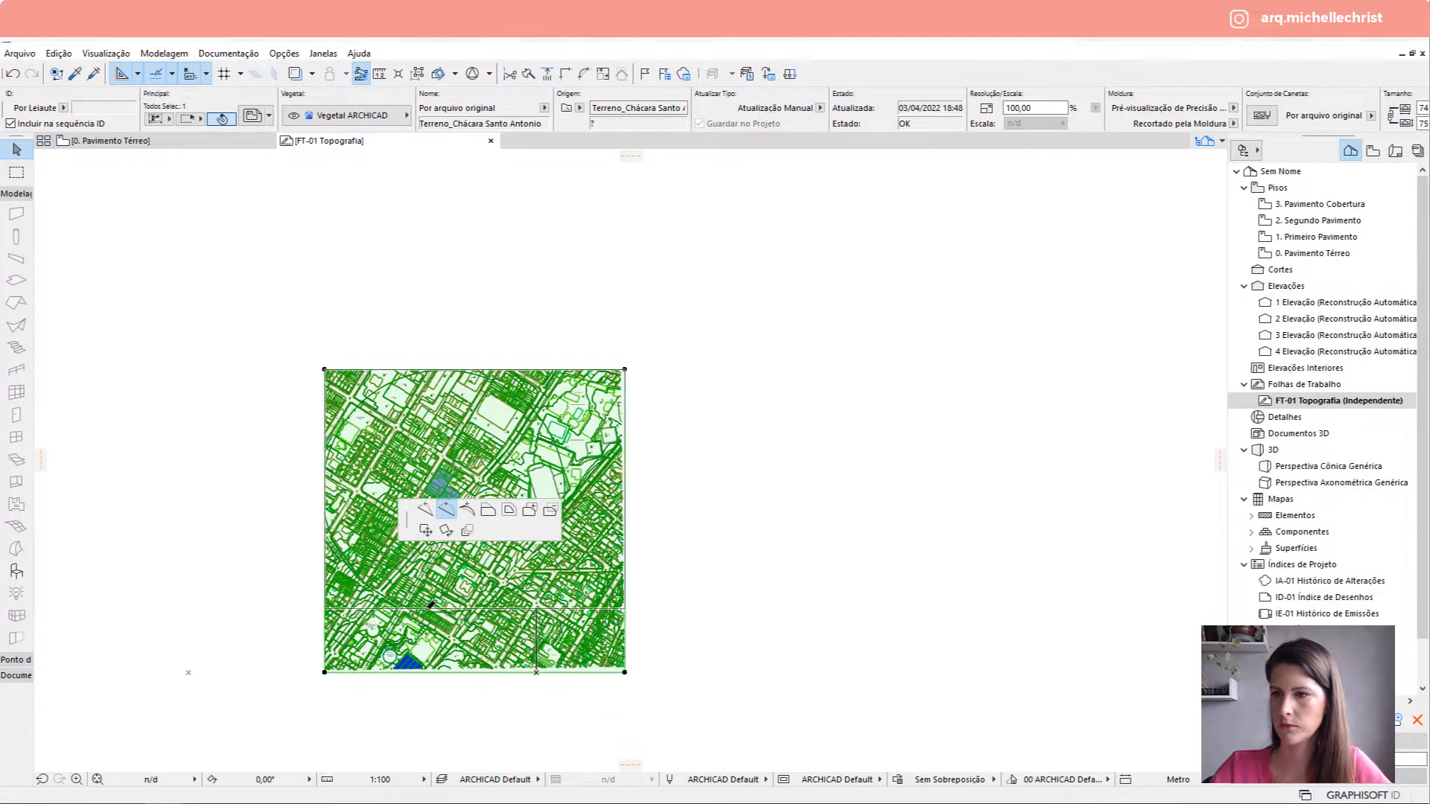
{"action": "left_click", "coordinate": [425, 611]}
{"action": "key", "text": "ctrl+z"}
Crop the map drawing's frame further by offsetting its lower and right edges inward by about 150 m each.
{"action": "left_click", "coordinate": [447, 673]}
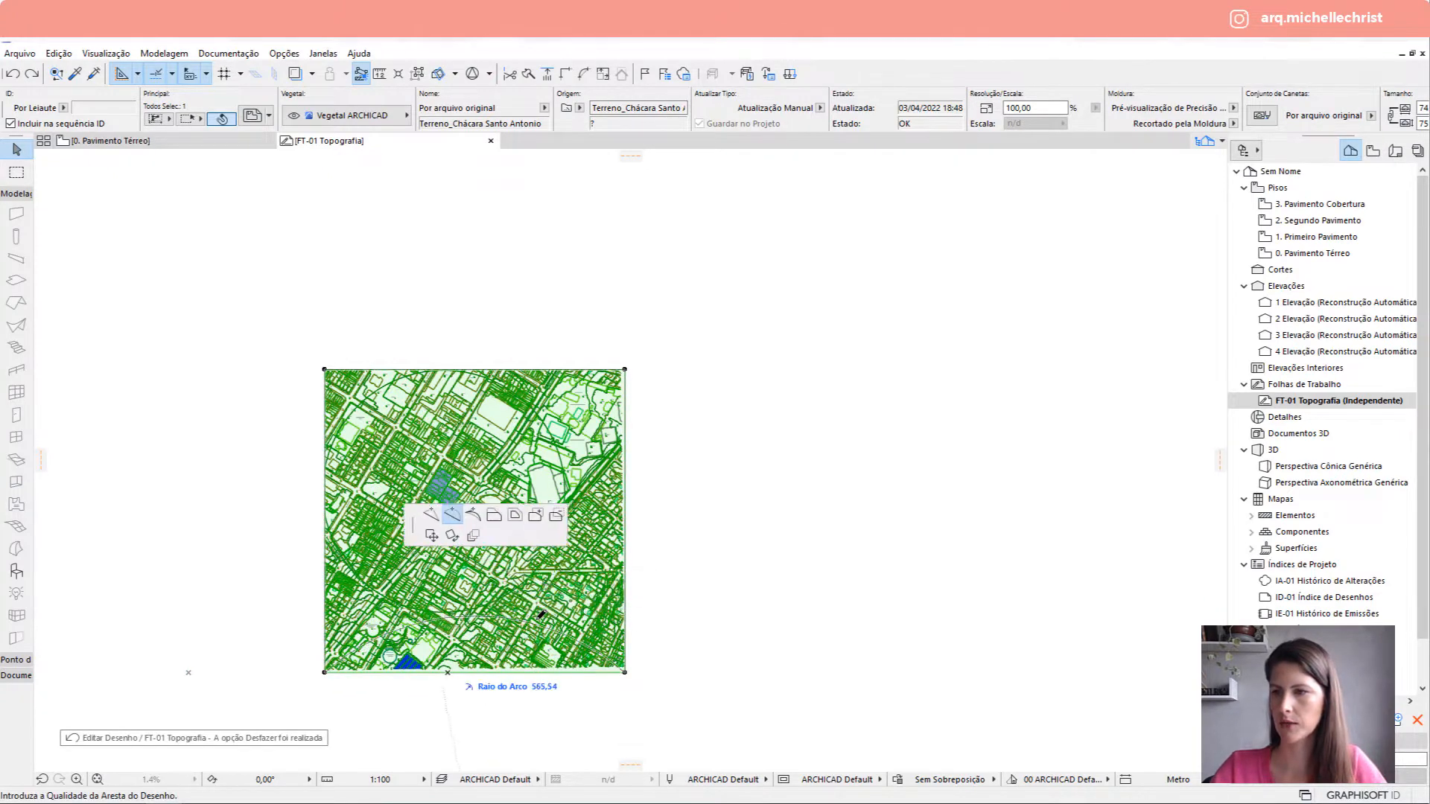
{"action": "left_click", "coordinate": [488, 509]}
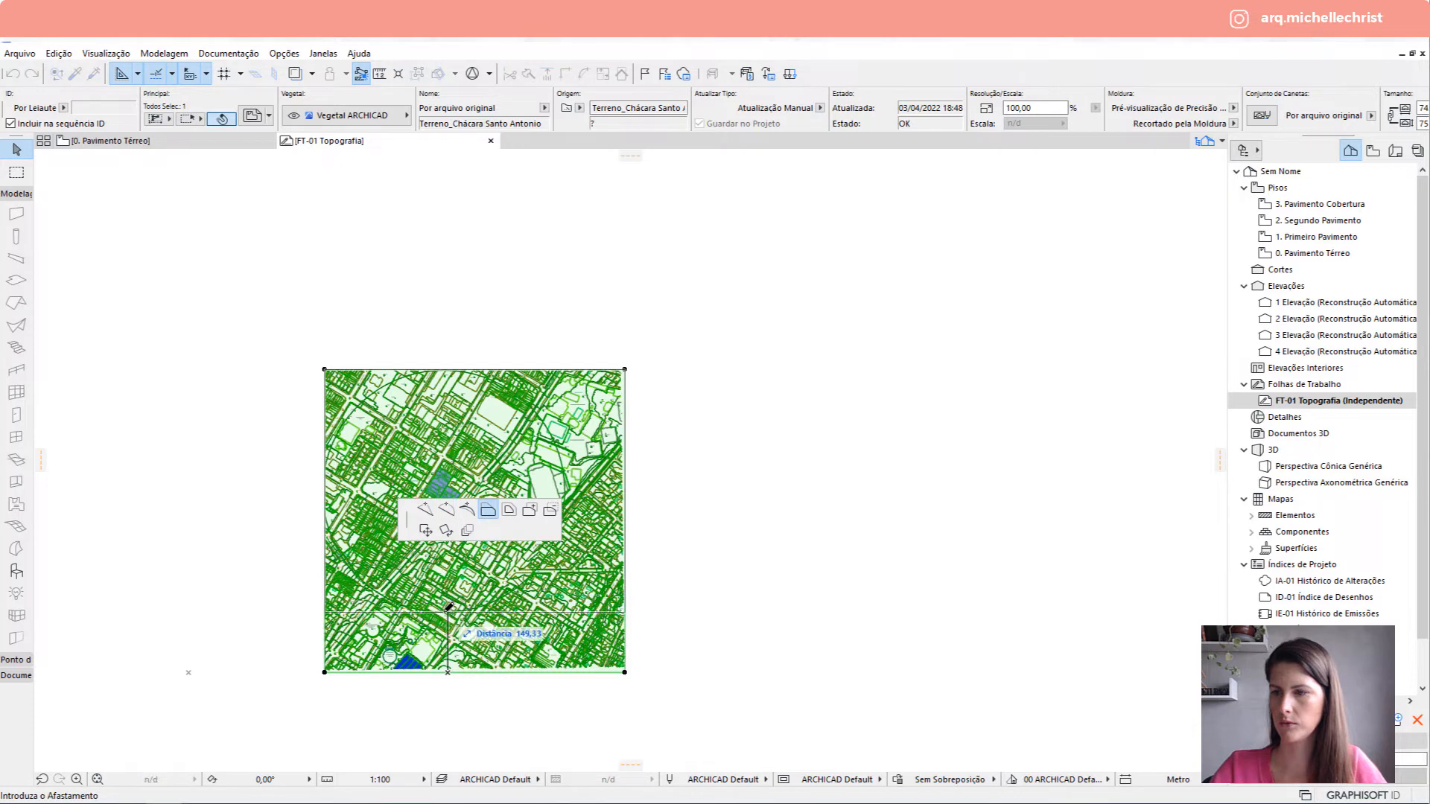
{"action": "left_click", "coordinate": [445, 605]}
{"action": "scroll", "coordinate": [620, 496], "scroll_direction": "up", "scroll_amount": 3}
{"action": "left_click", "coordinate": [629, 481]}
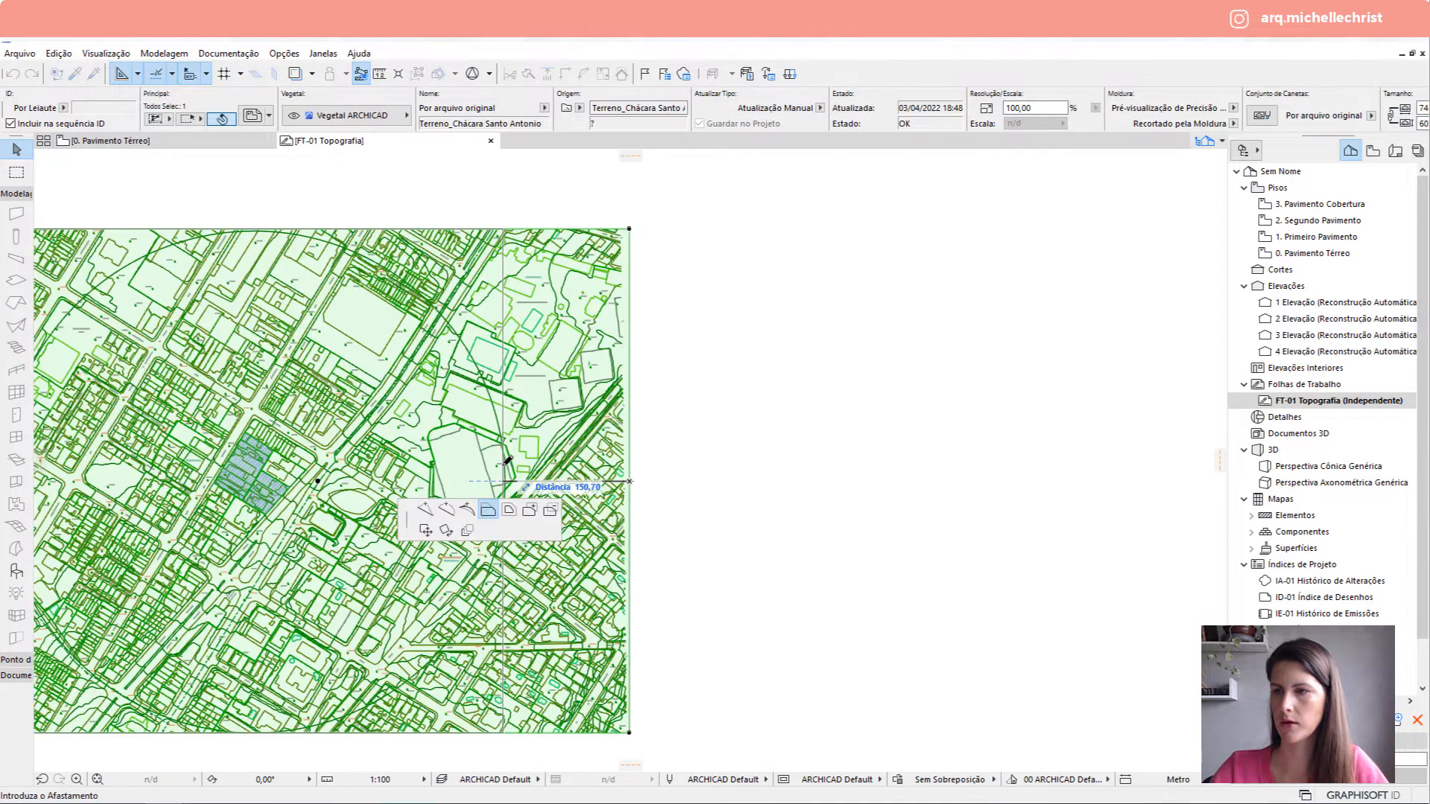
{"action": "left_click", "coordinate": [504, 464]}
{"action": "scroll", "coordinate": [511, 385], "scroll_direction": "down", "scroll_amount": 3}
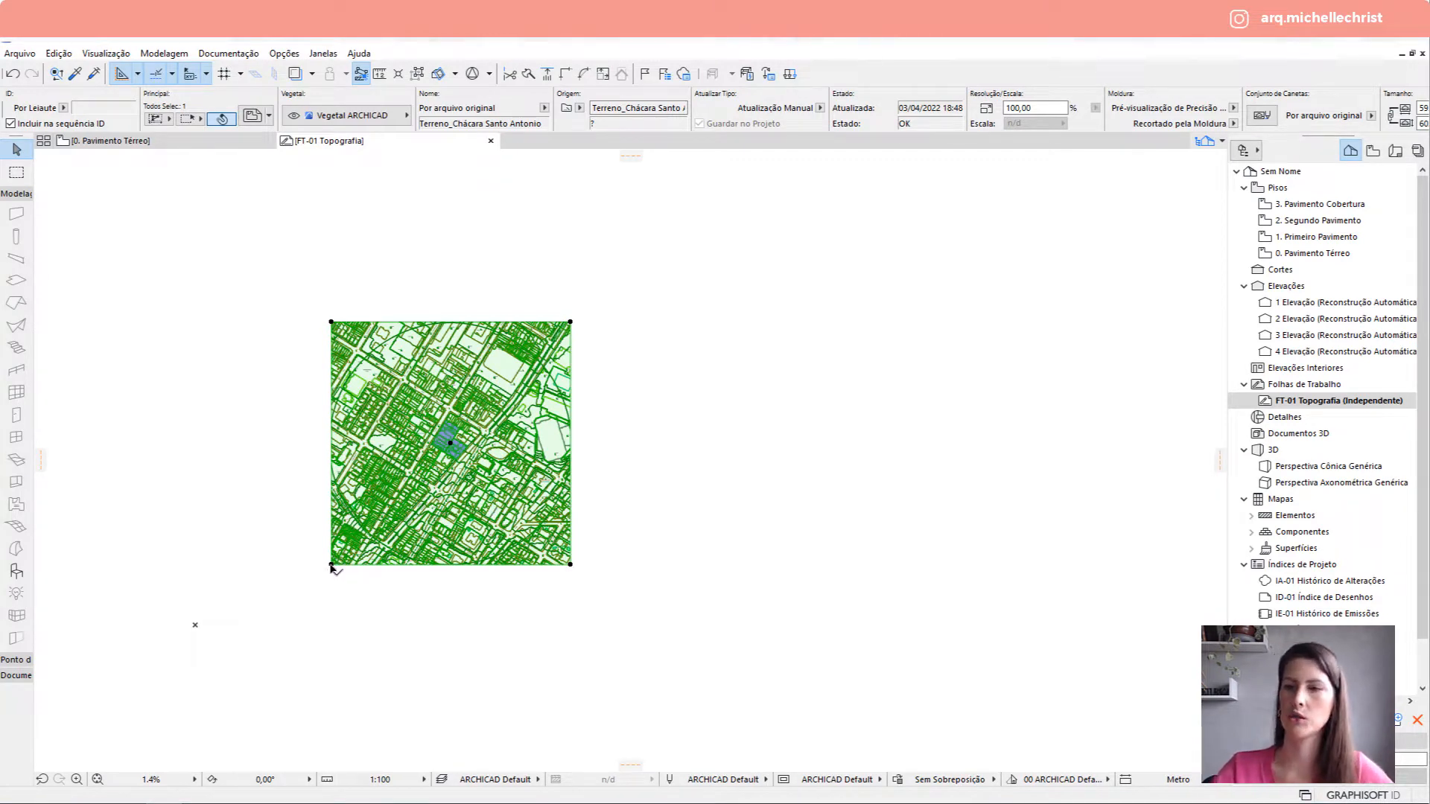
Move the cropped map drawing so that its lower-left corner sits on the project origin.
{"action": "left_click", "coordinate": [331, 564]}
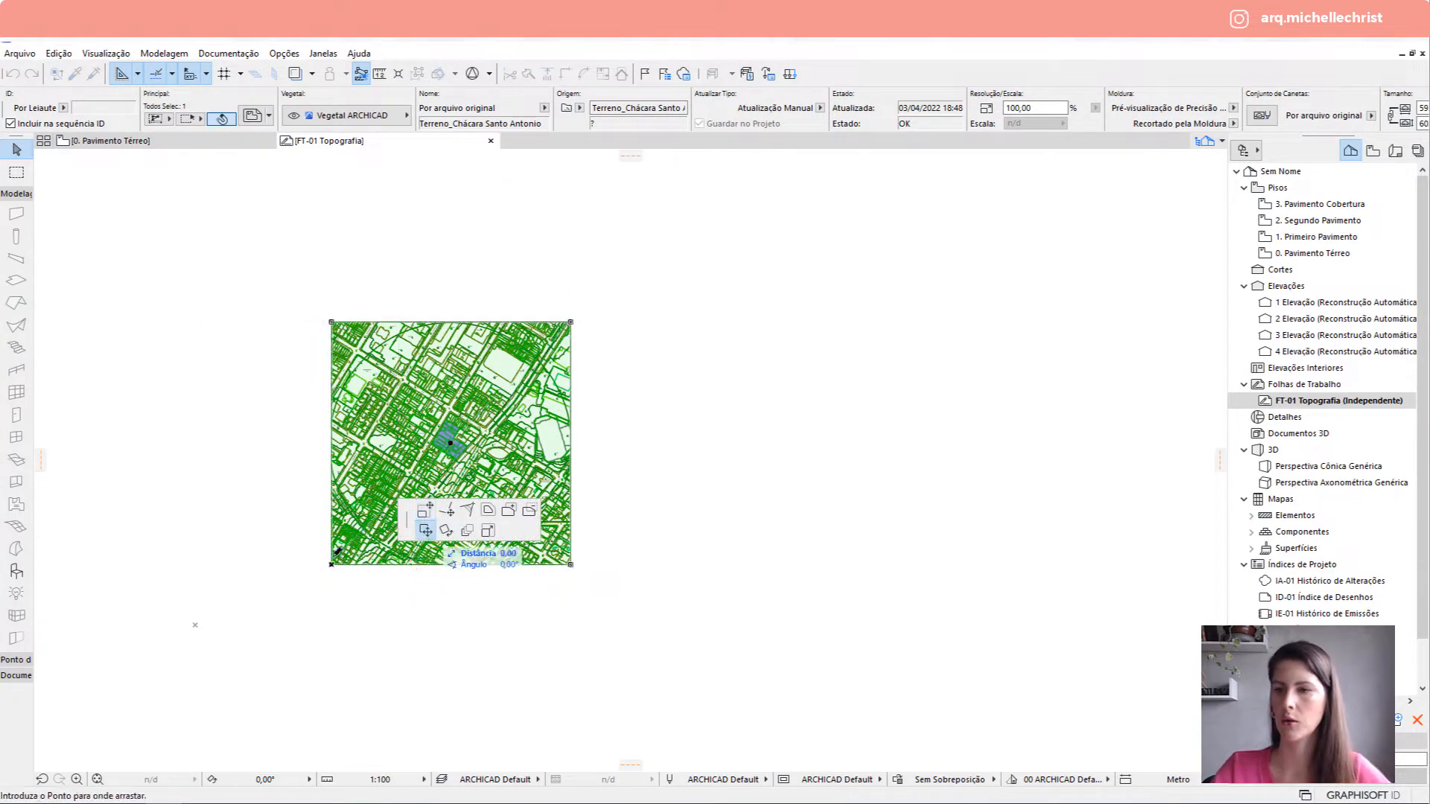
{"action": "left_click", "coordinate": [197, 624]}
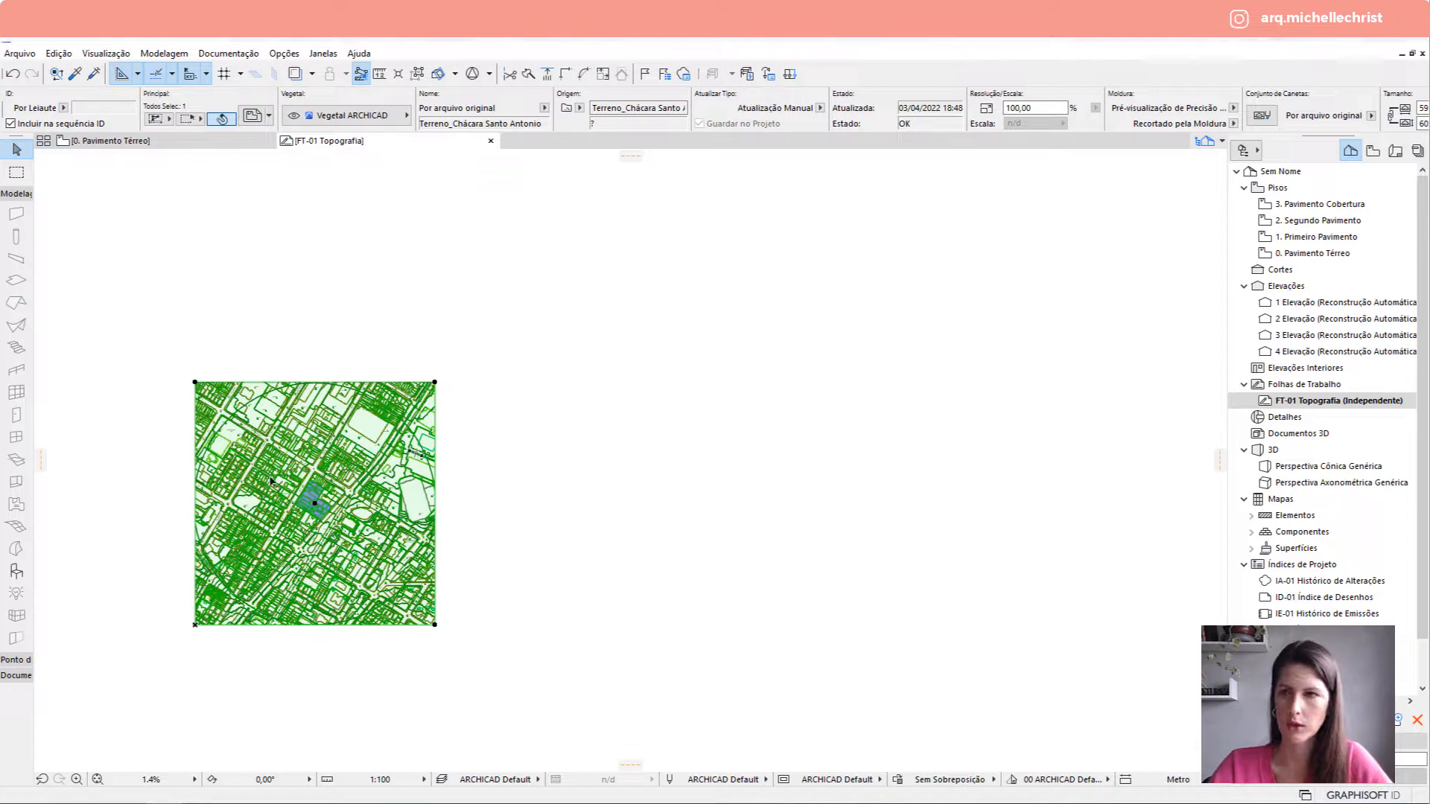
{"action": "left_click_drag", "start_coordinate": [339, 441], "coordinate": [429, 434]}
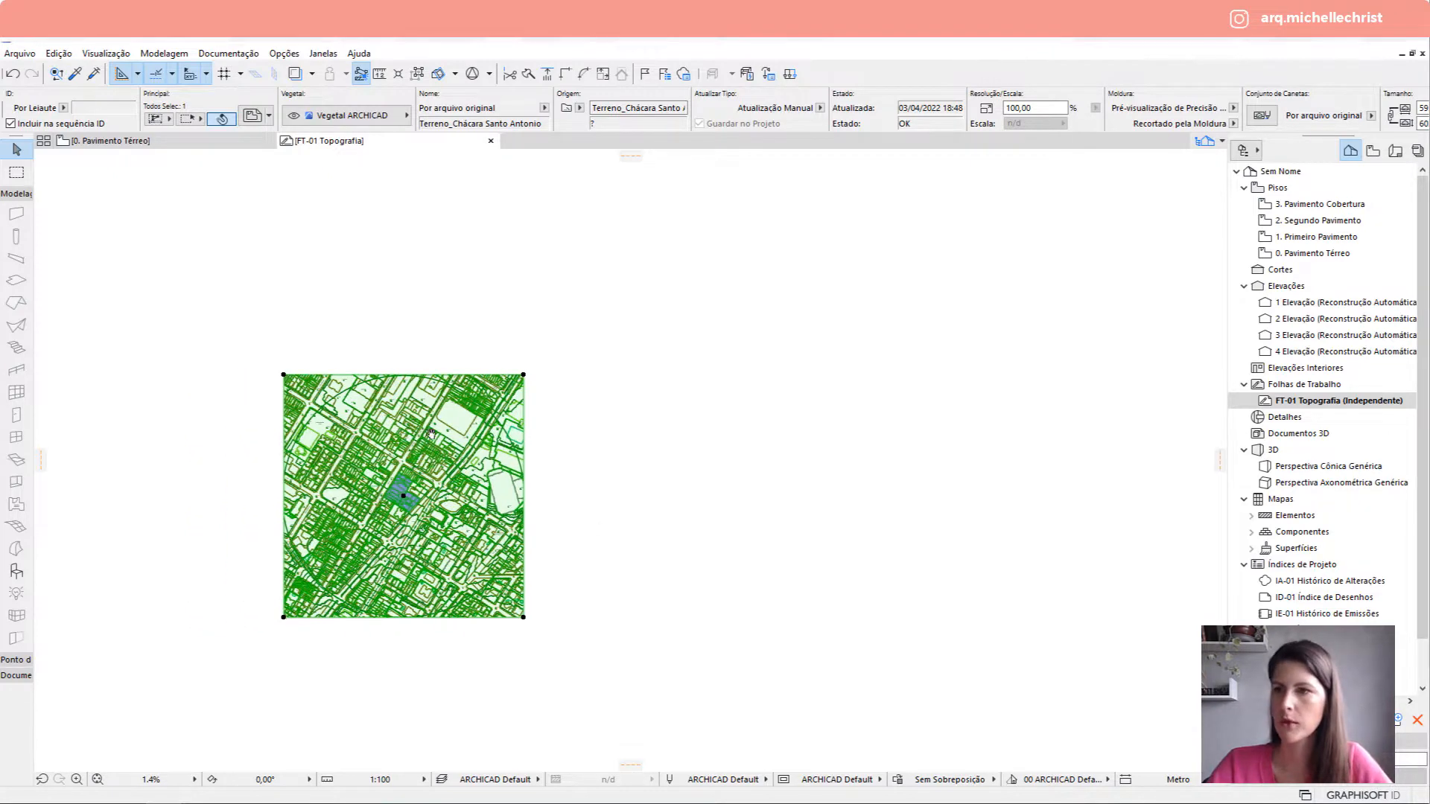
Examine the cropped map drawing at its full extent and check which commands are available for it.
{"action": "scroll", "coordinate": [426, 463], "scroll_direction": "up", "scroll_amount": 4}
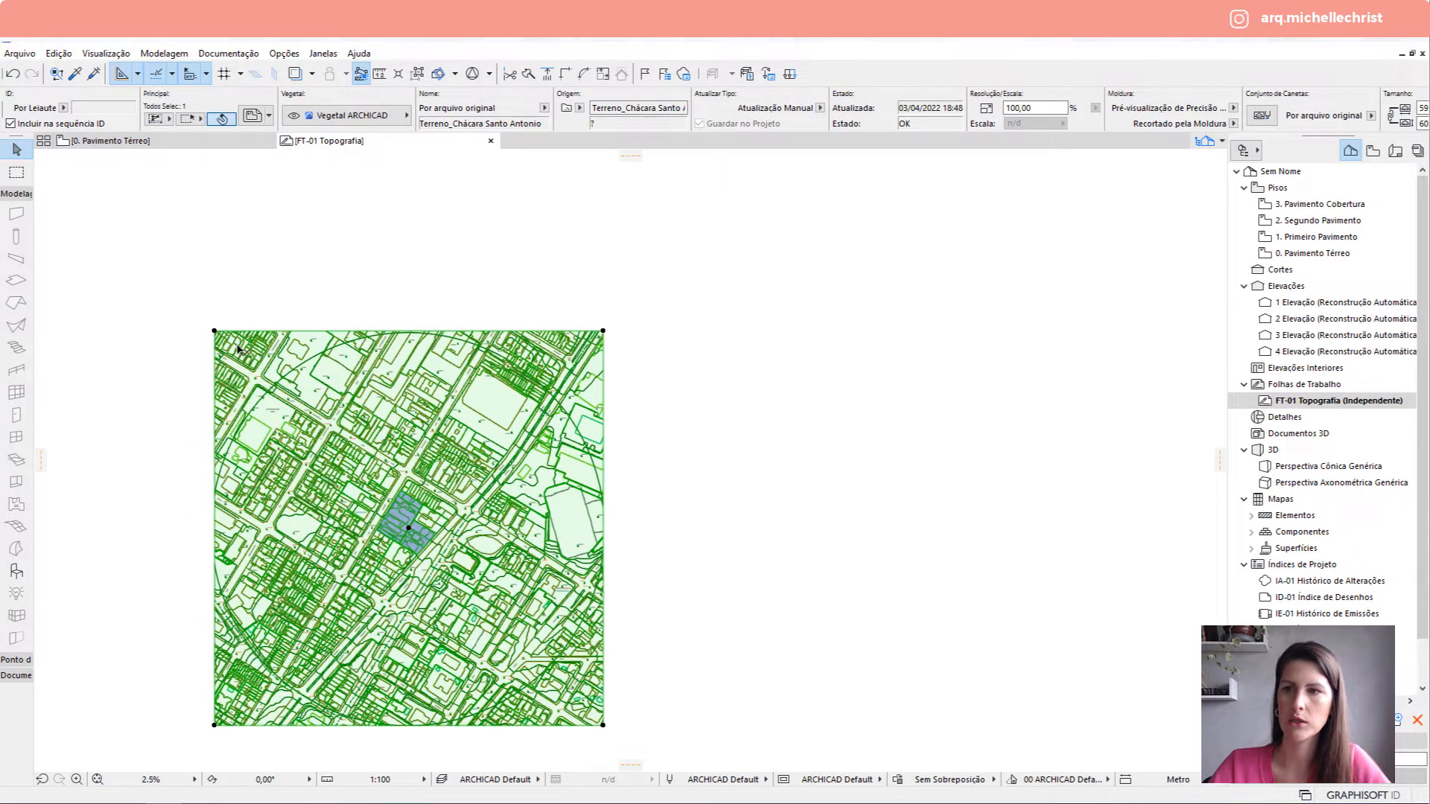
{"action": "left_click", "coordinate": [417, 245]}
{"action": "scroll", "coordinate": [447, 424], "scroll_direction": "up", "scroll_amount": 3}
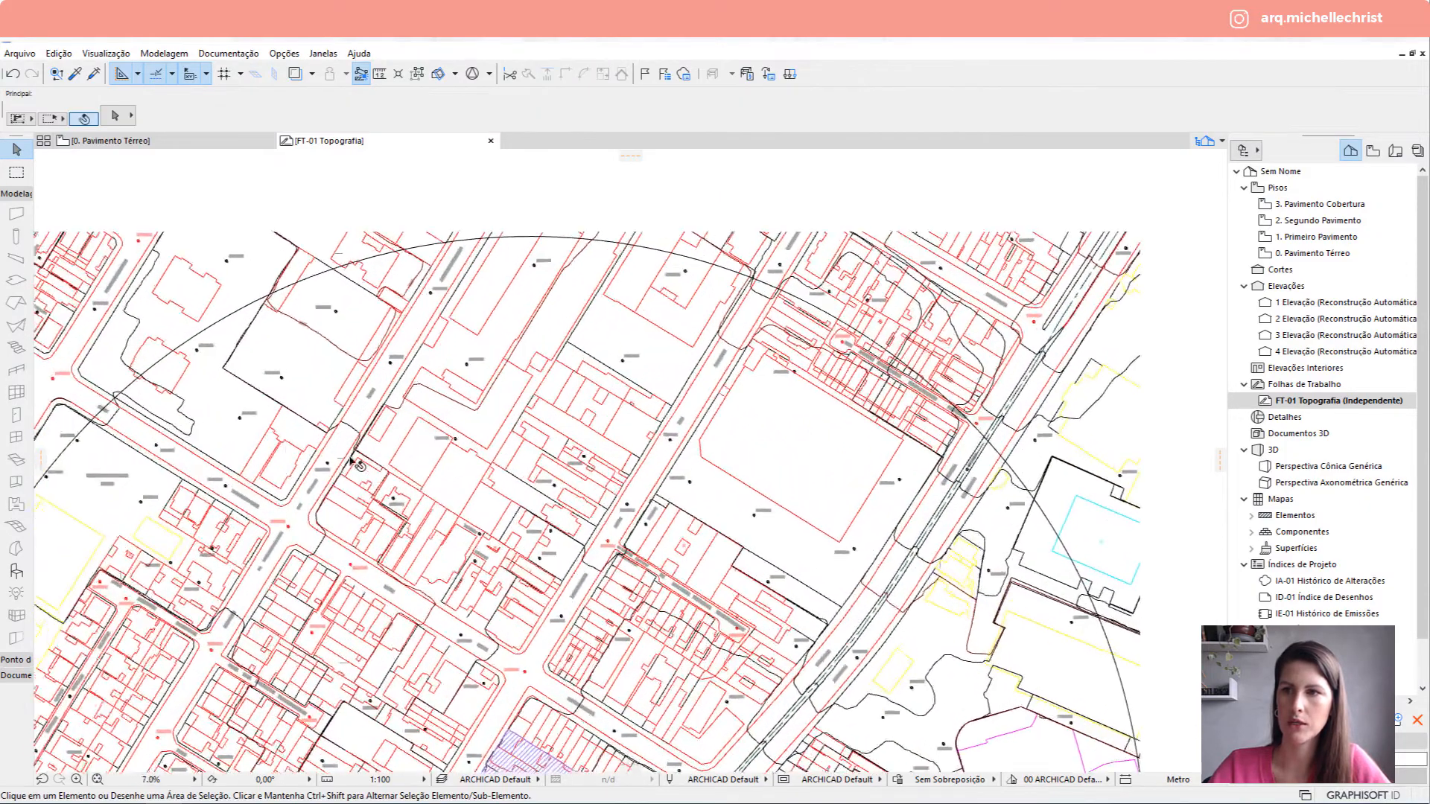
{"action": "scroll", "coordinate": [439, 430], "scroll_direction": "down", "scroll_amount": 3}
{"action": "scroll", "coordinate": [437, 429], "scroll_direction": "down", "scroll_amount": 3}
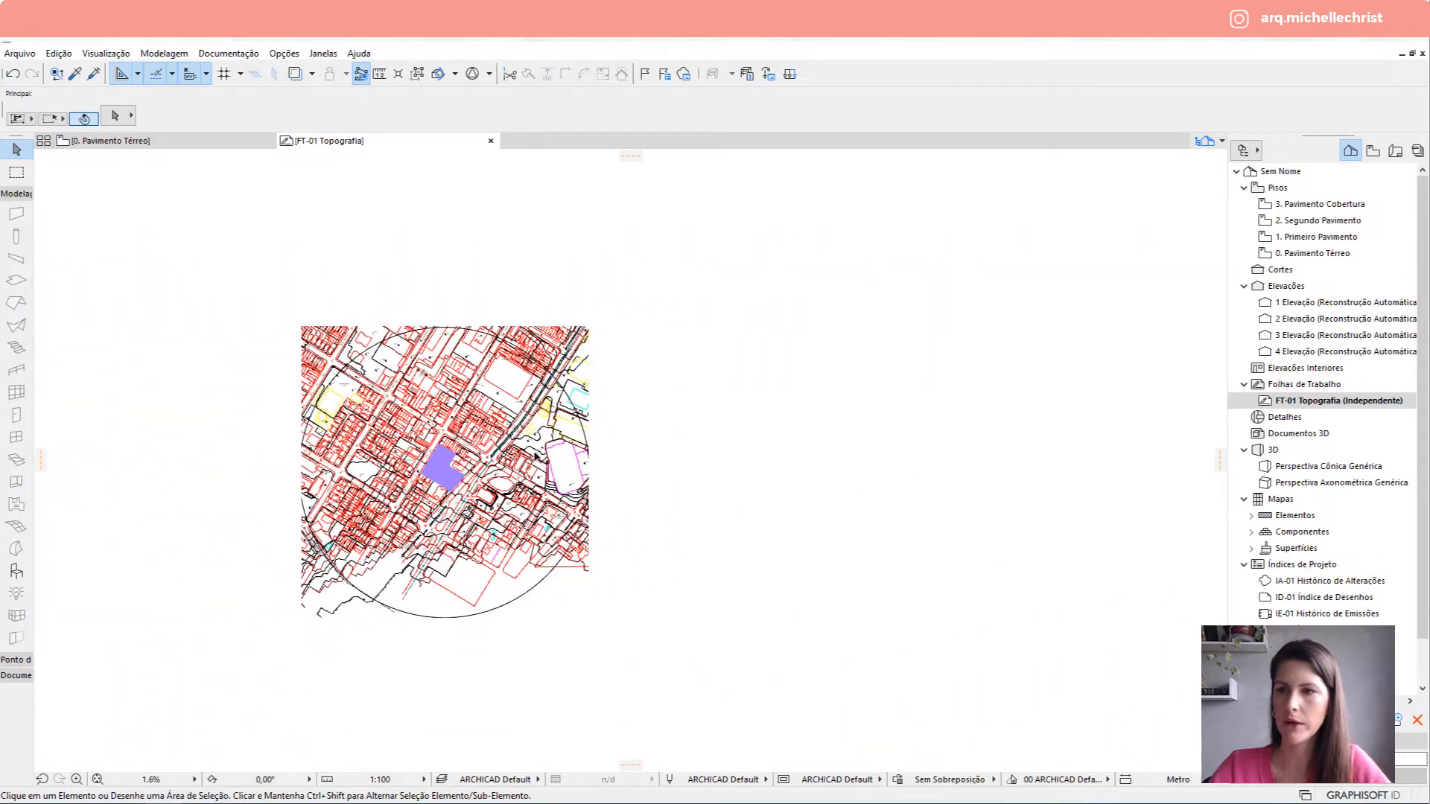
{"action": "left_click", "coordinate": [401, 430]}
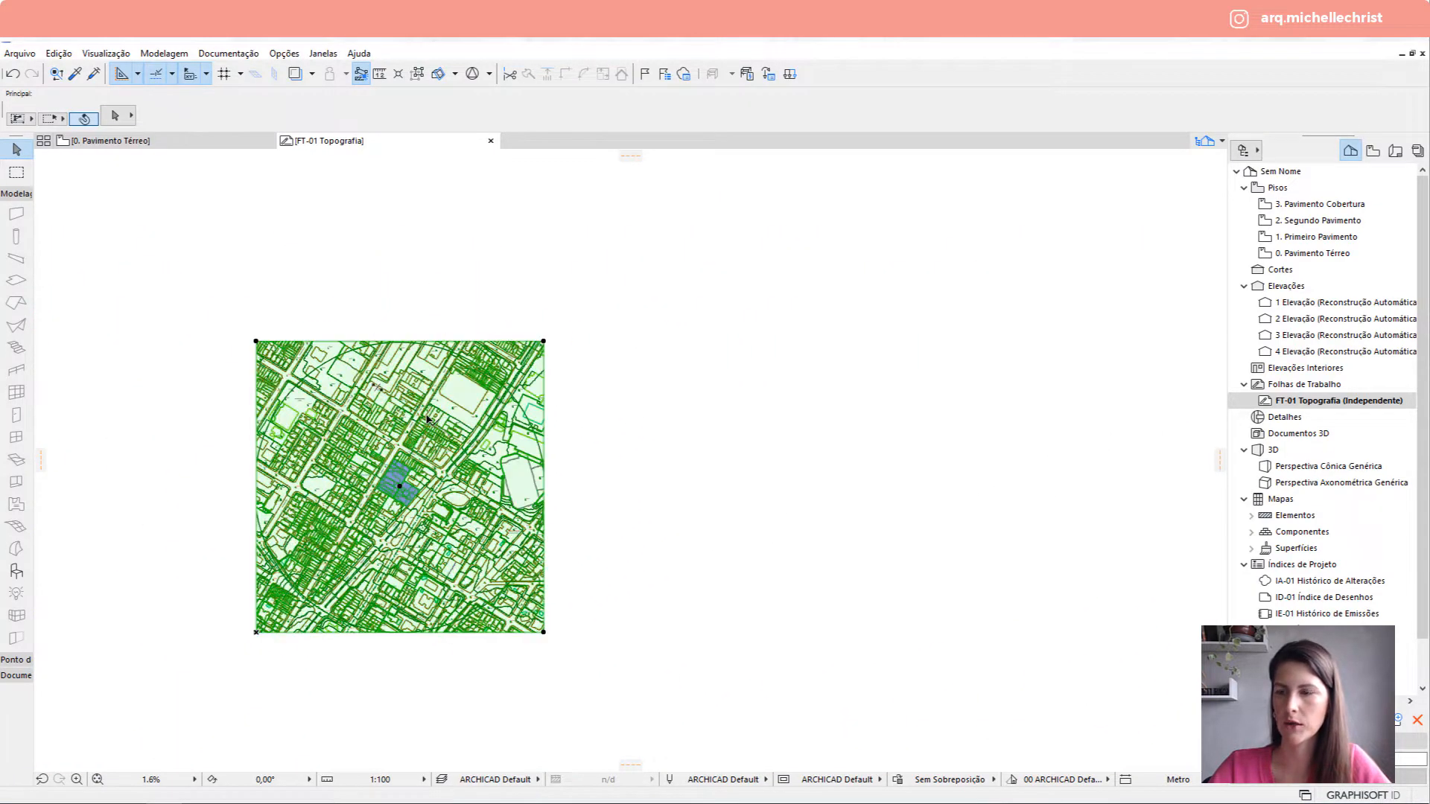
{"action": "right_click", "coordinate": [400, 430]}
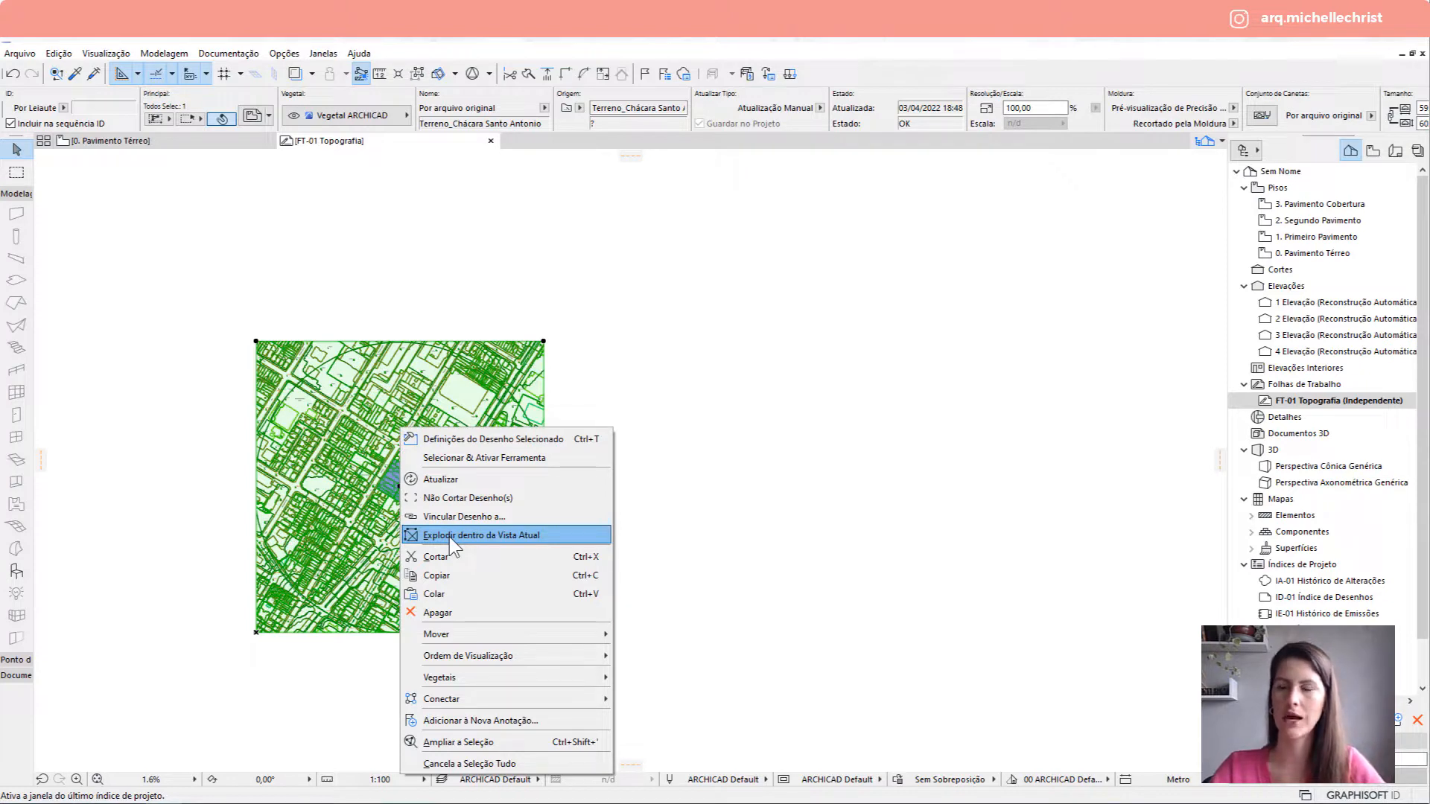
{"action": "left_click", "coordinate": [350, 380]}
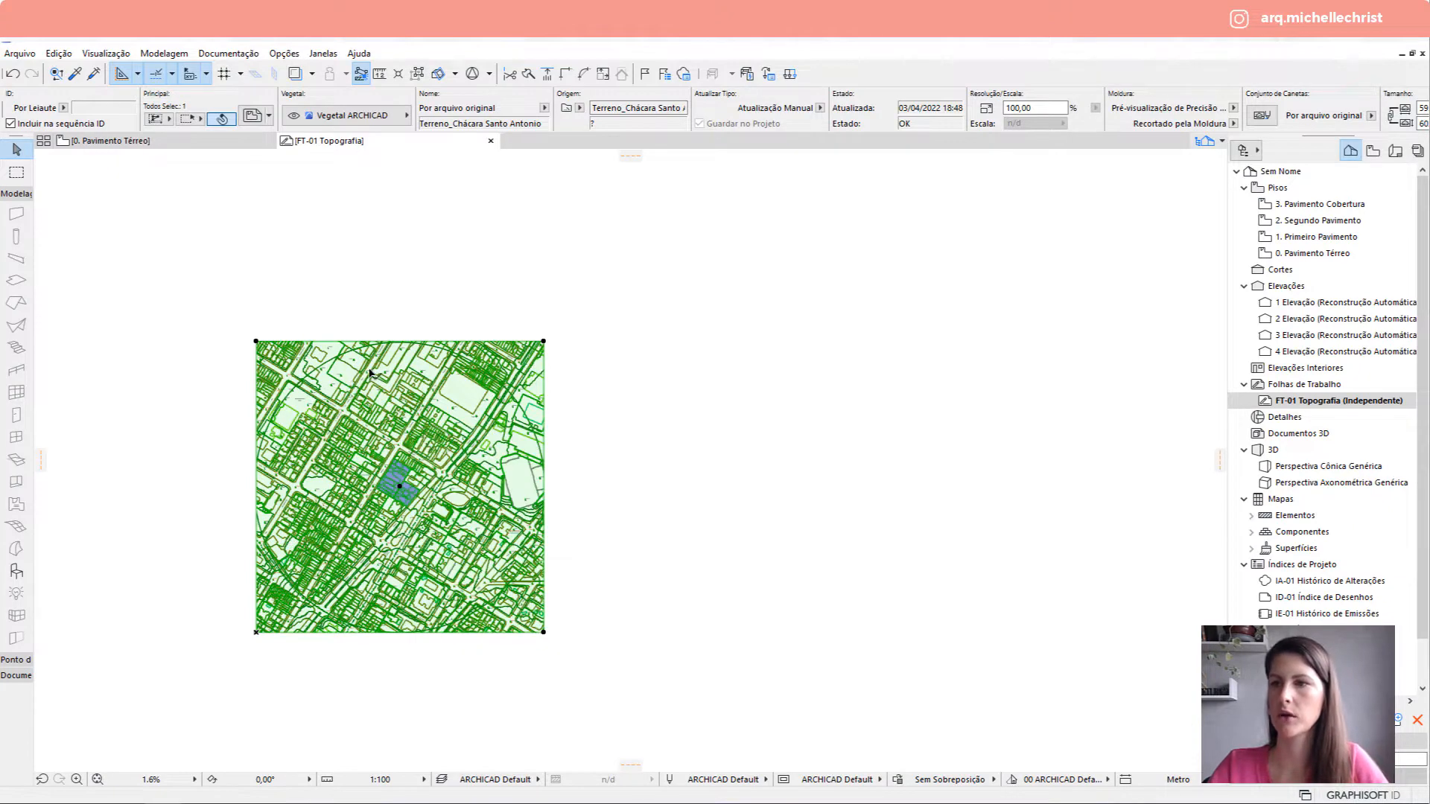
Review the list of embedded layers in the map drawing's settings and leave without making changes.
{"action": "left_click", "coordinate": [253, 117]}
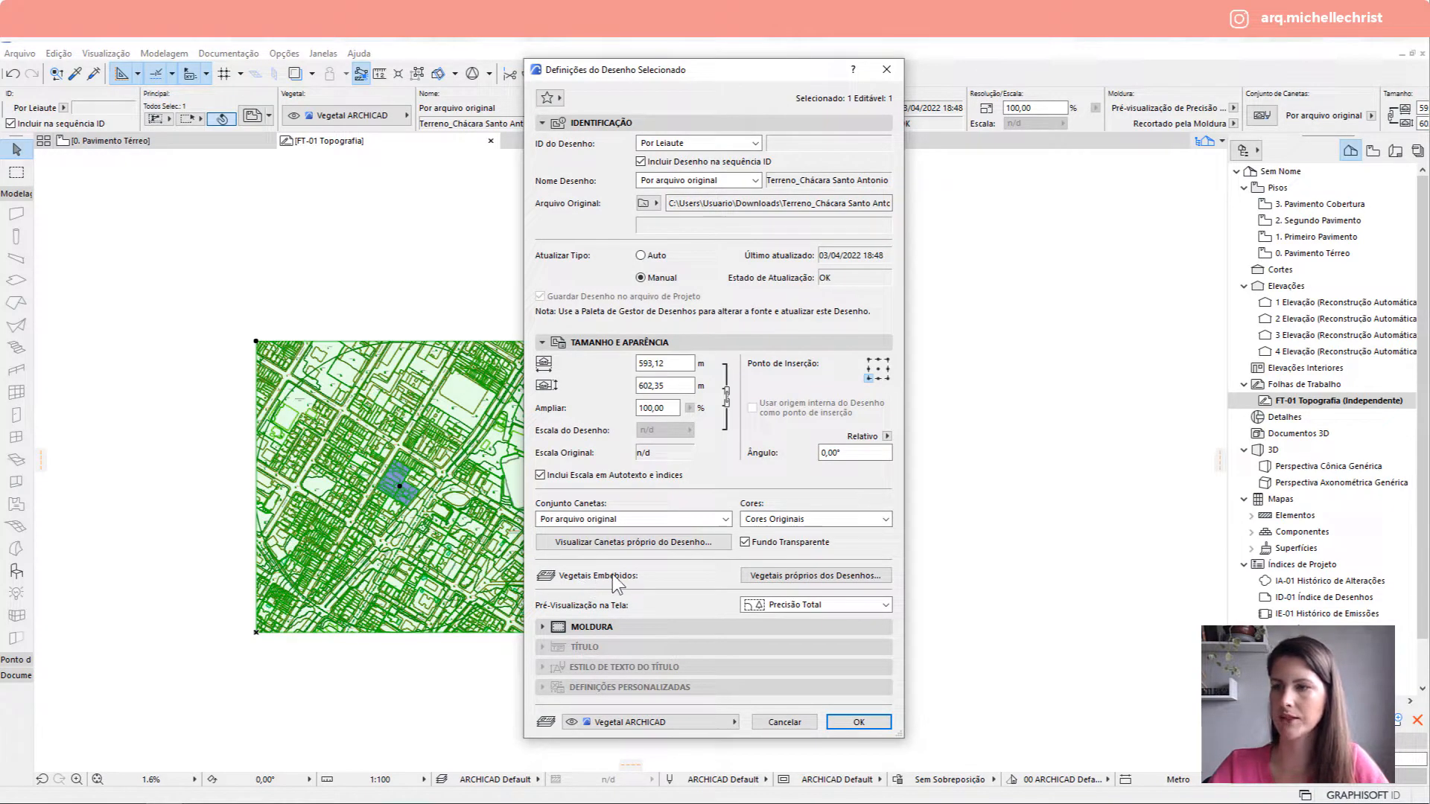
{"action": "left_click", "coordinate": [776, 576]}
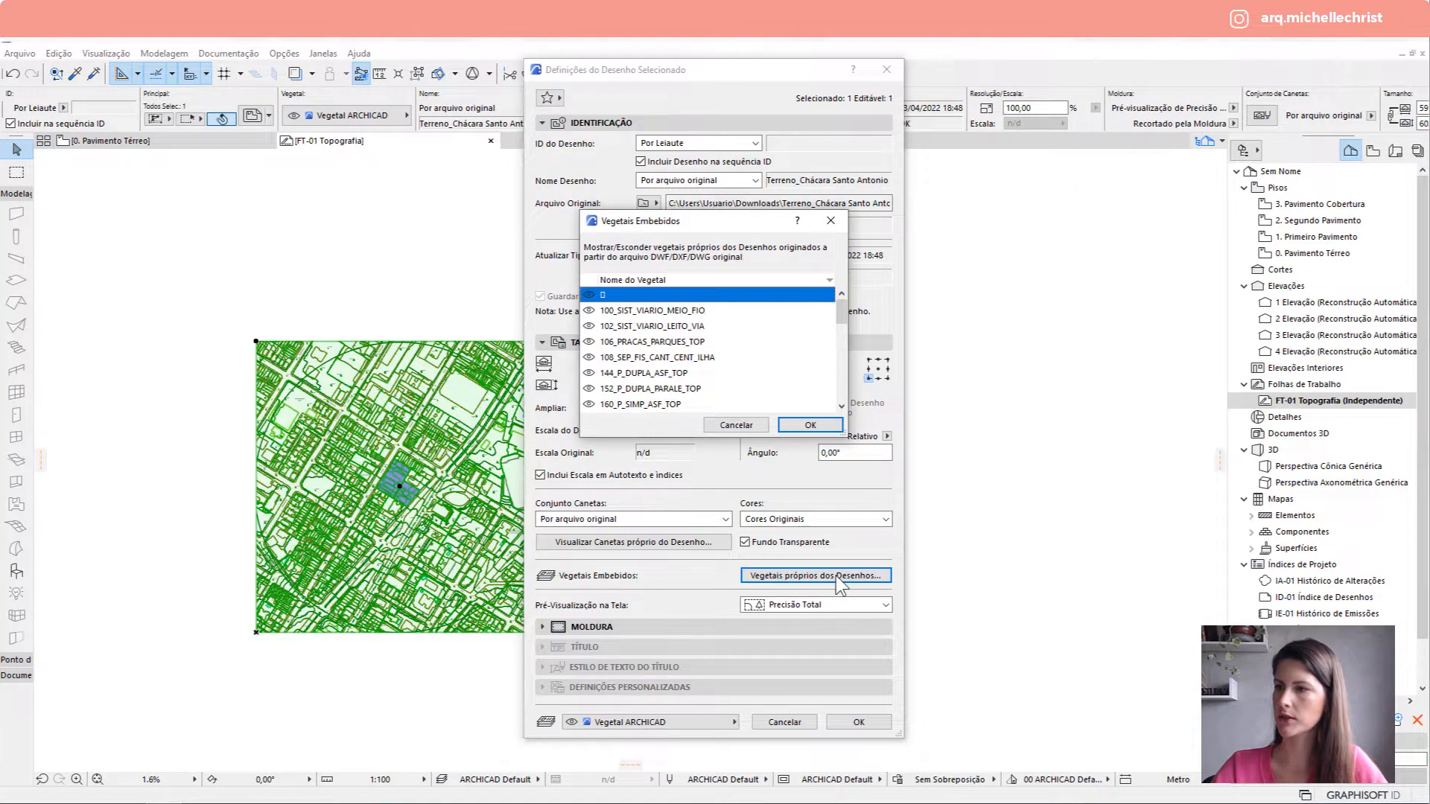
{"action": "left_click_drag", "start_coordinate": [840, 305], "coordinate": [837, 387]}
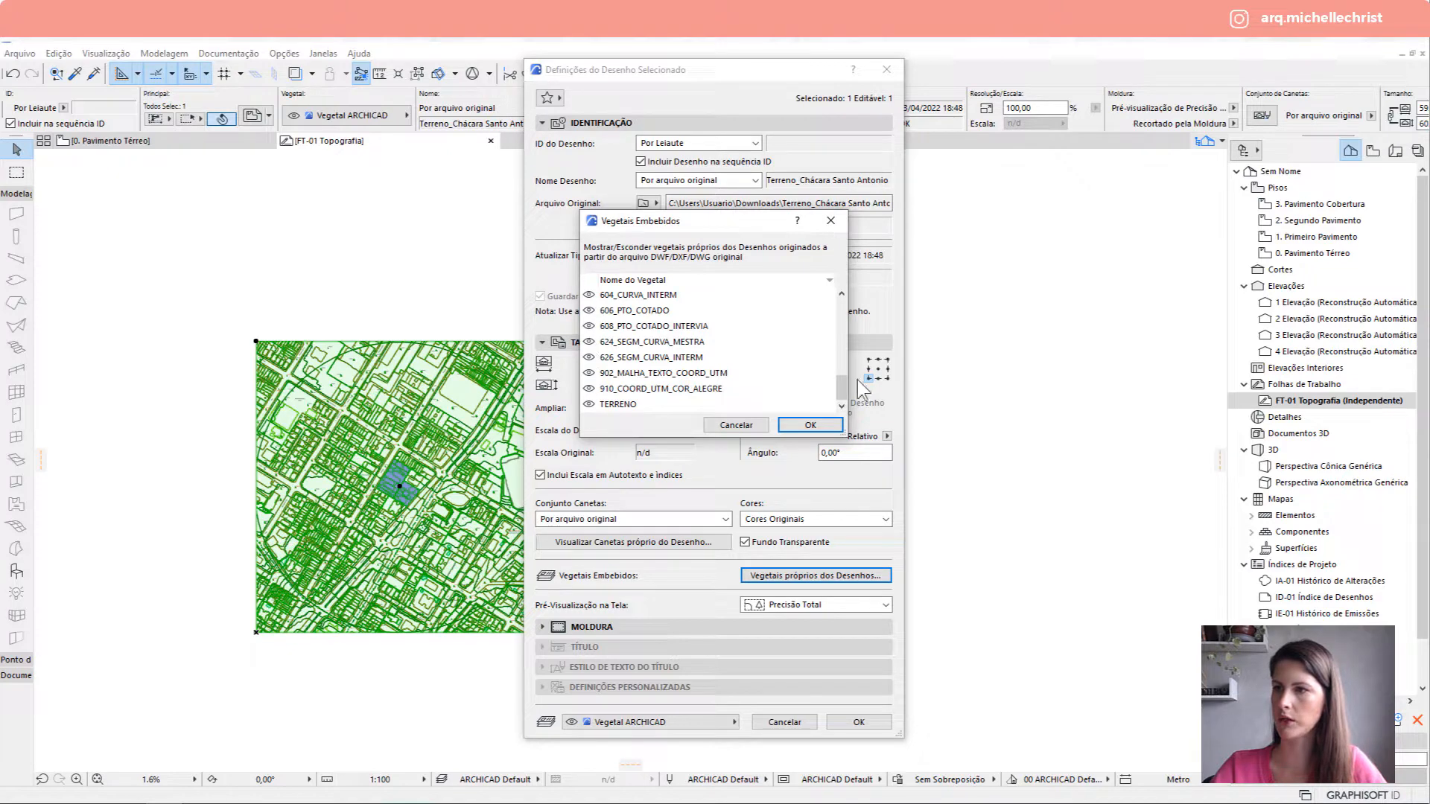
{"action": "left_click_drag", "start_coordinate": [842, 387], "coordinate": [844, 308]}
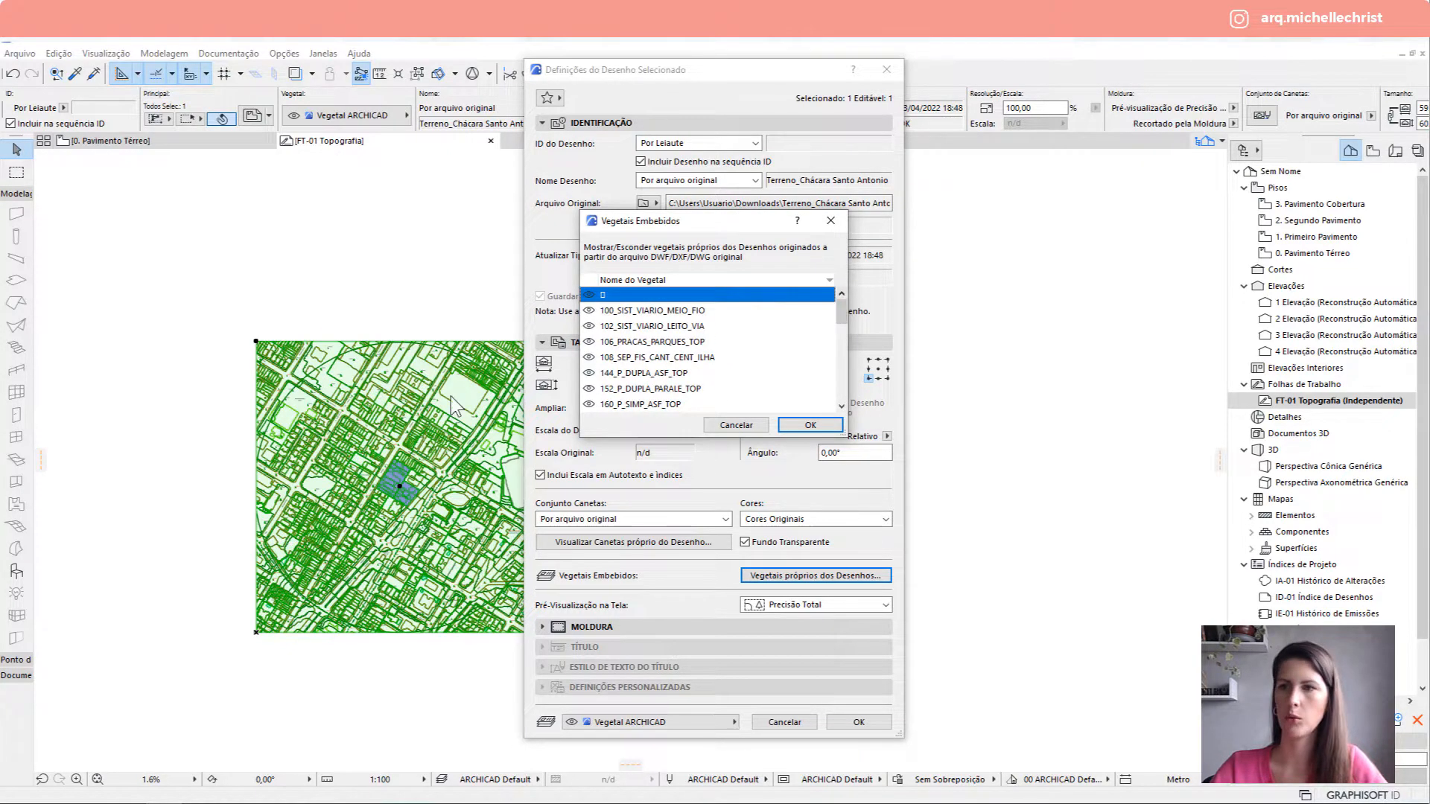
{"action": "left_click", "coordinate": [763, 427]}
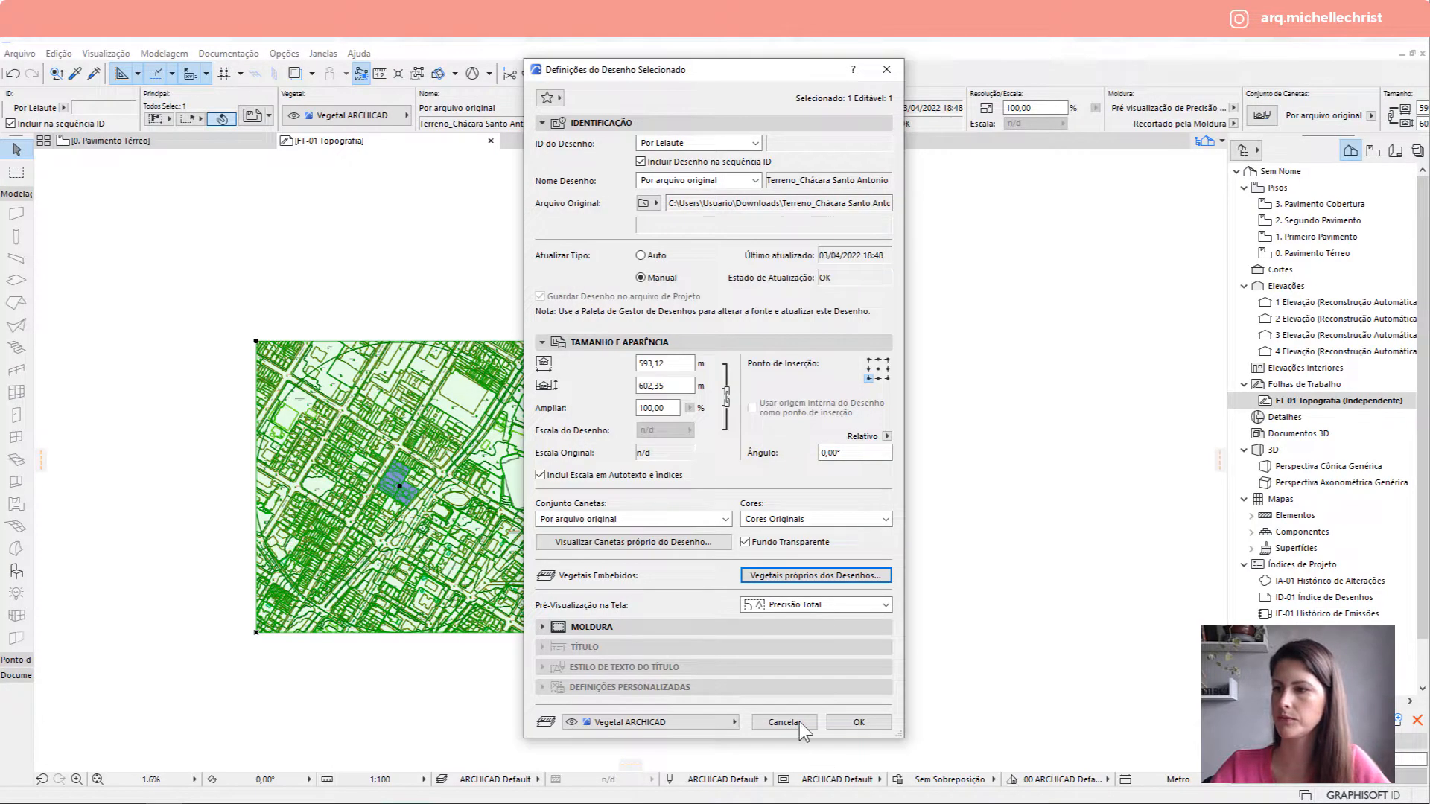
{"action": "left_click", "coordinate": [798, 721]}
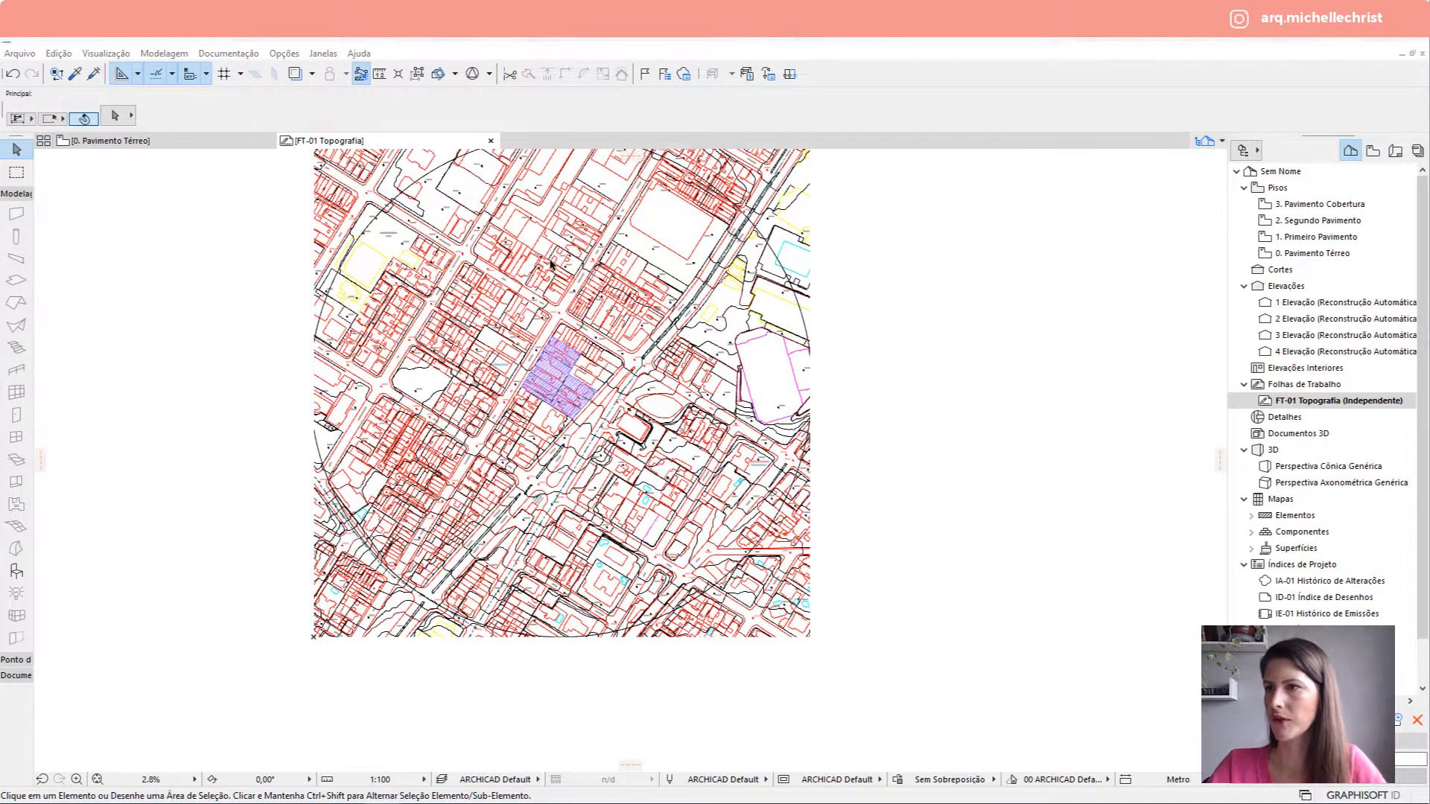
Measure the sidewalk's width between the curb line and the lot boundary near the 738.24 spot height.
{"action": "scroll", "coordinate": [551, 264], "scroll_direction": "up", "scroll_amount": 10}
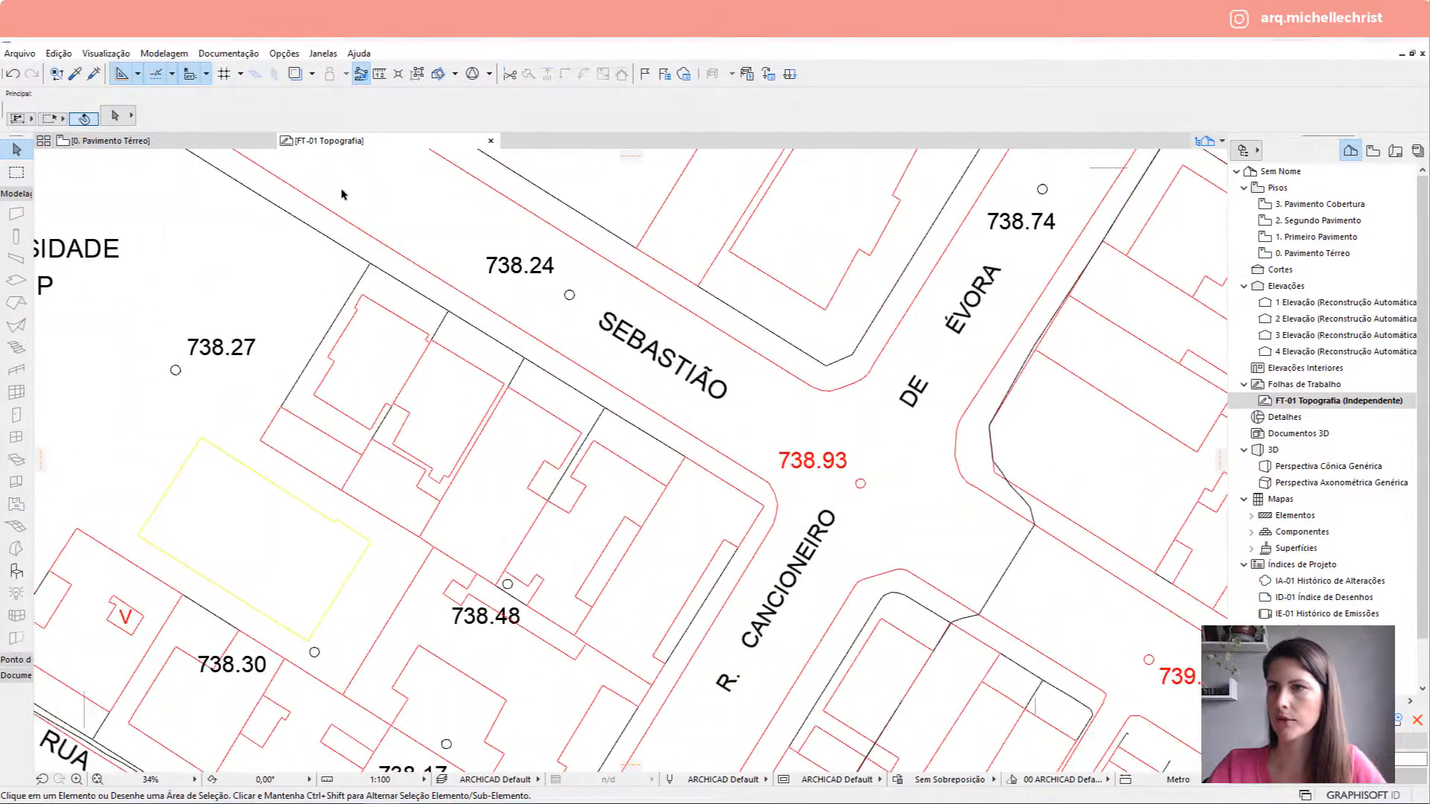
{"action": "mouse_move", "coordinate": [342, 194]}
{"action": "middle_mouse_down"}
{"action": "mouse_move", "coordinate": [326, 332]}
{"action": "mouse_move", "coordinate": [359, 356]}
{"action": "middle_mouse_up"}
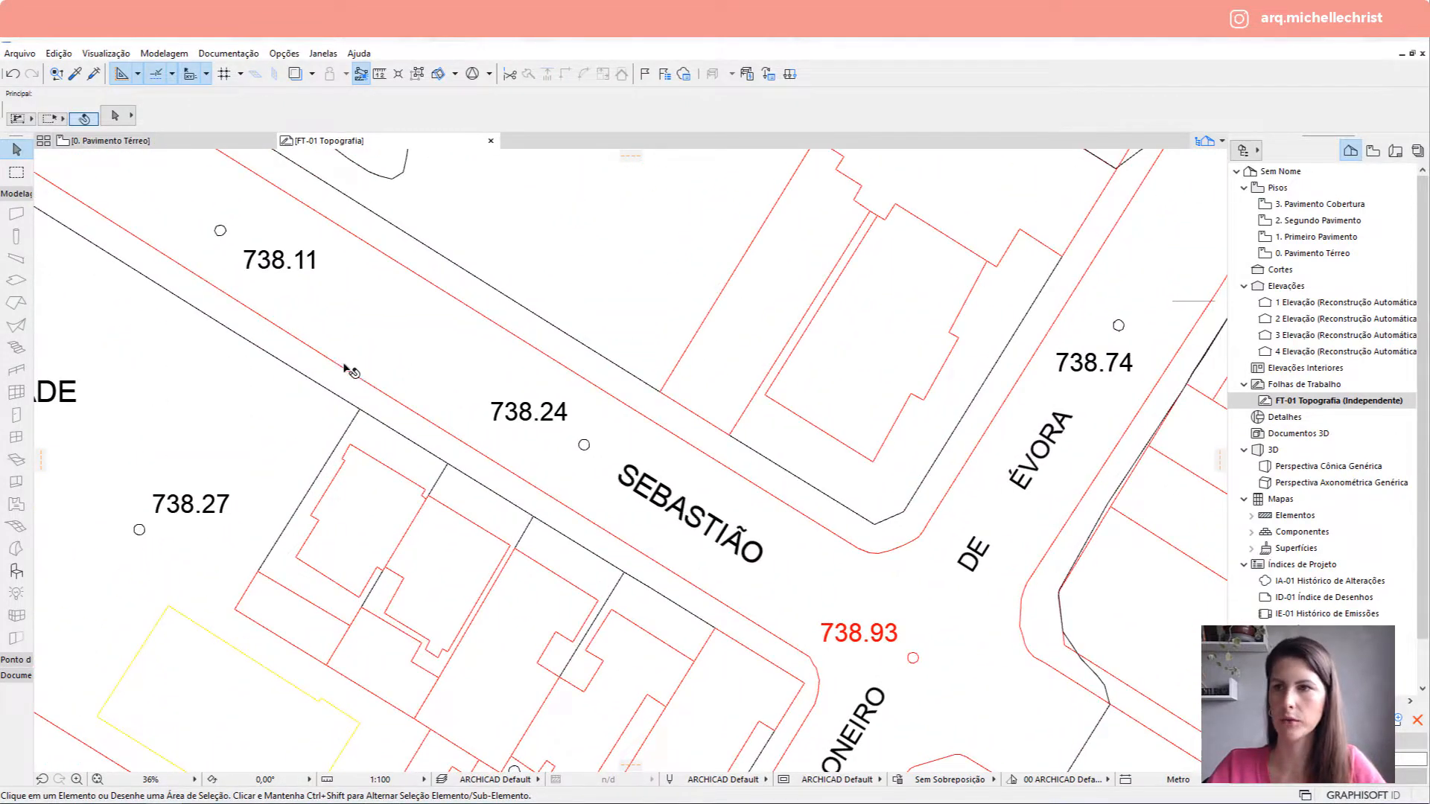
{"action": "key", "text": "m"}
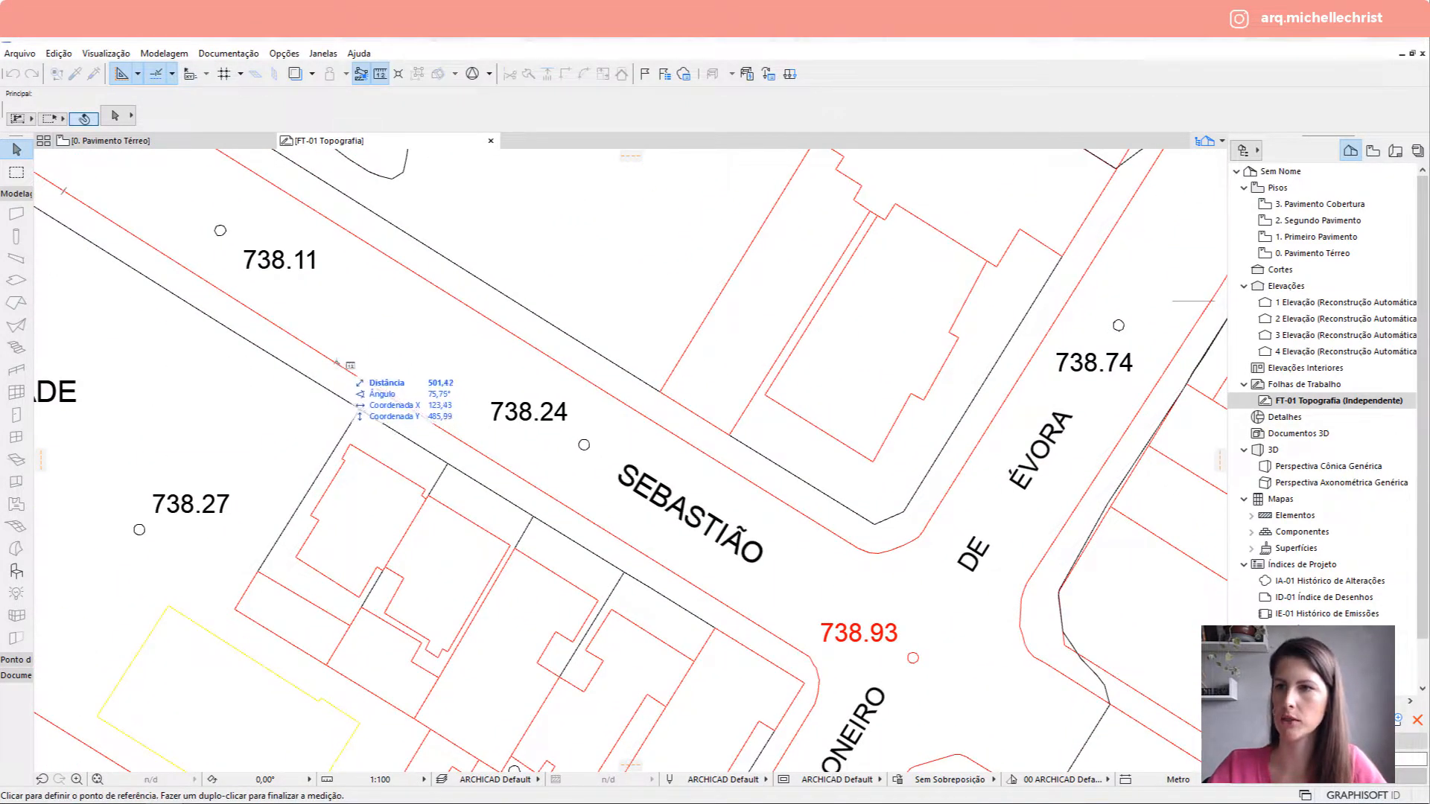
{"action": "left_click", "coordinate": [329, 358]}
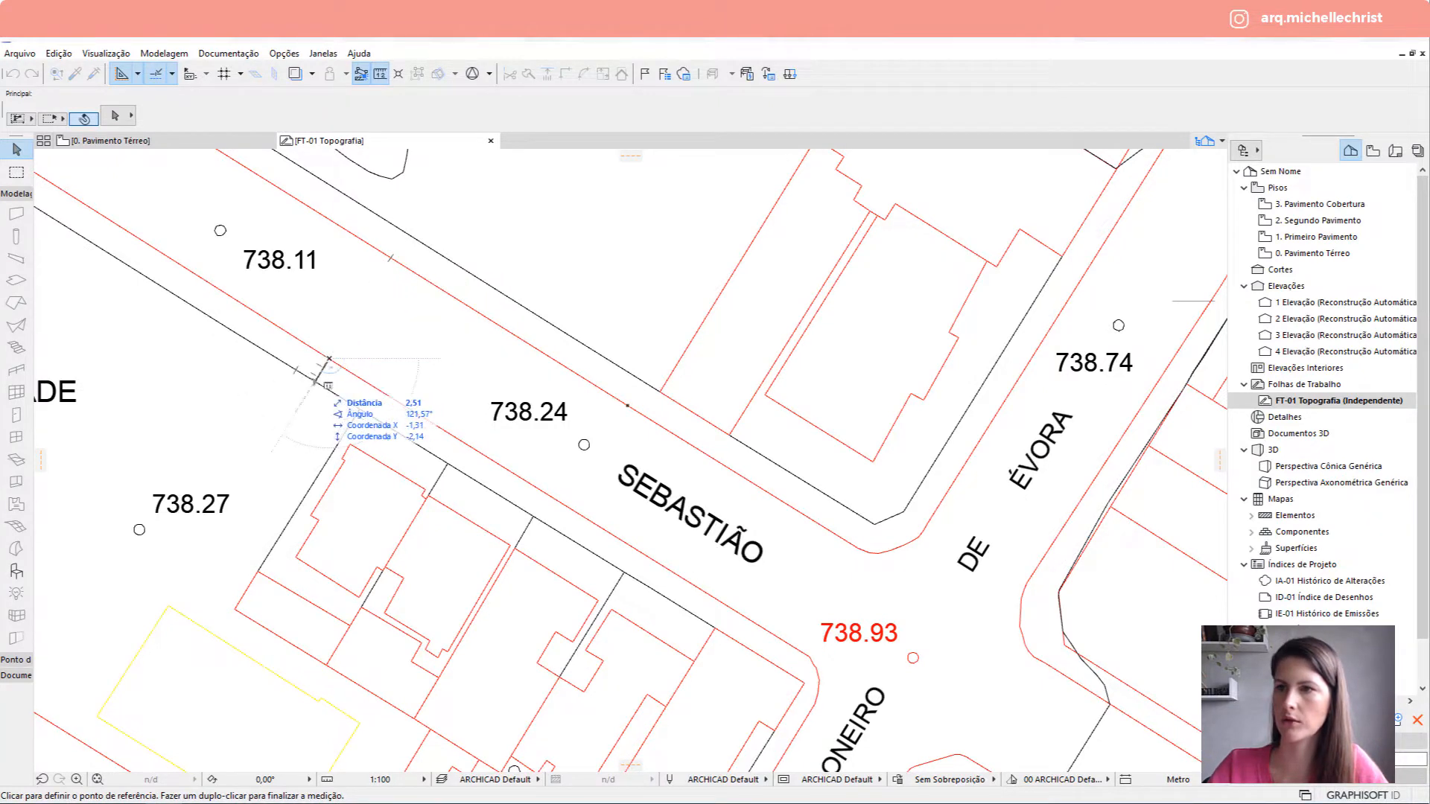
{"action": "key", "text": "Escape"}
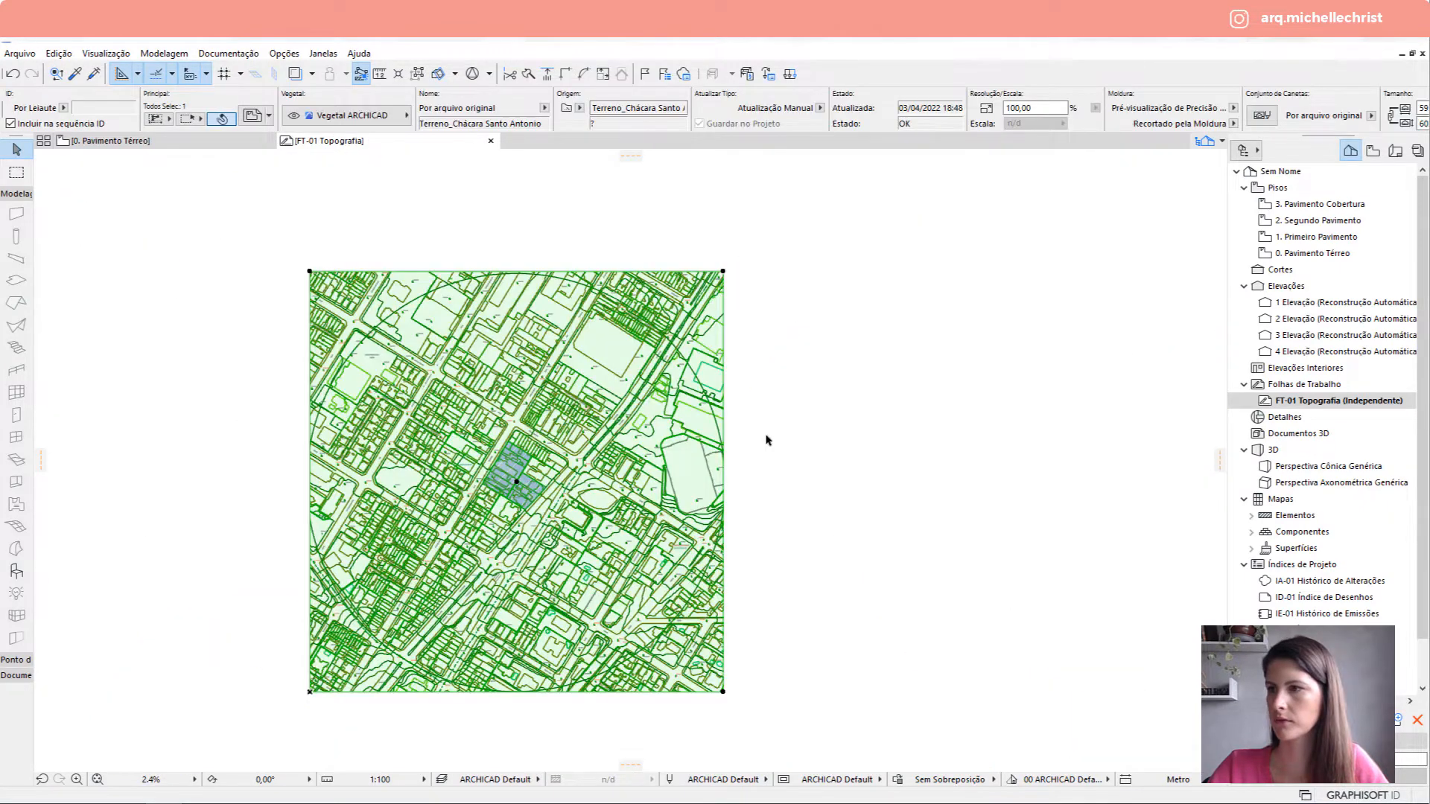
Explode the map drawing into the current view, keeping the original elements and importing its embedded layers.
{"action": "left_click", "coordinate": [767, 439]}
{"action": "left_click", "coordinate": [504, 397]}
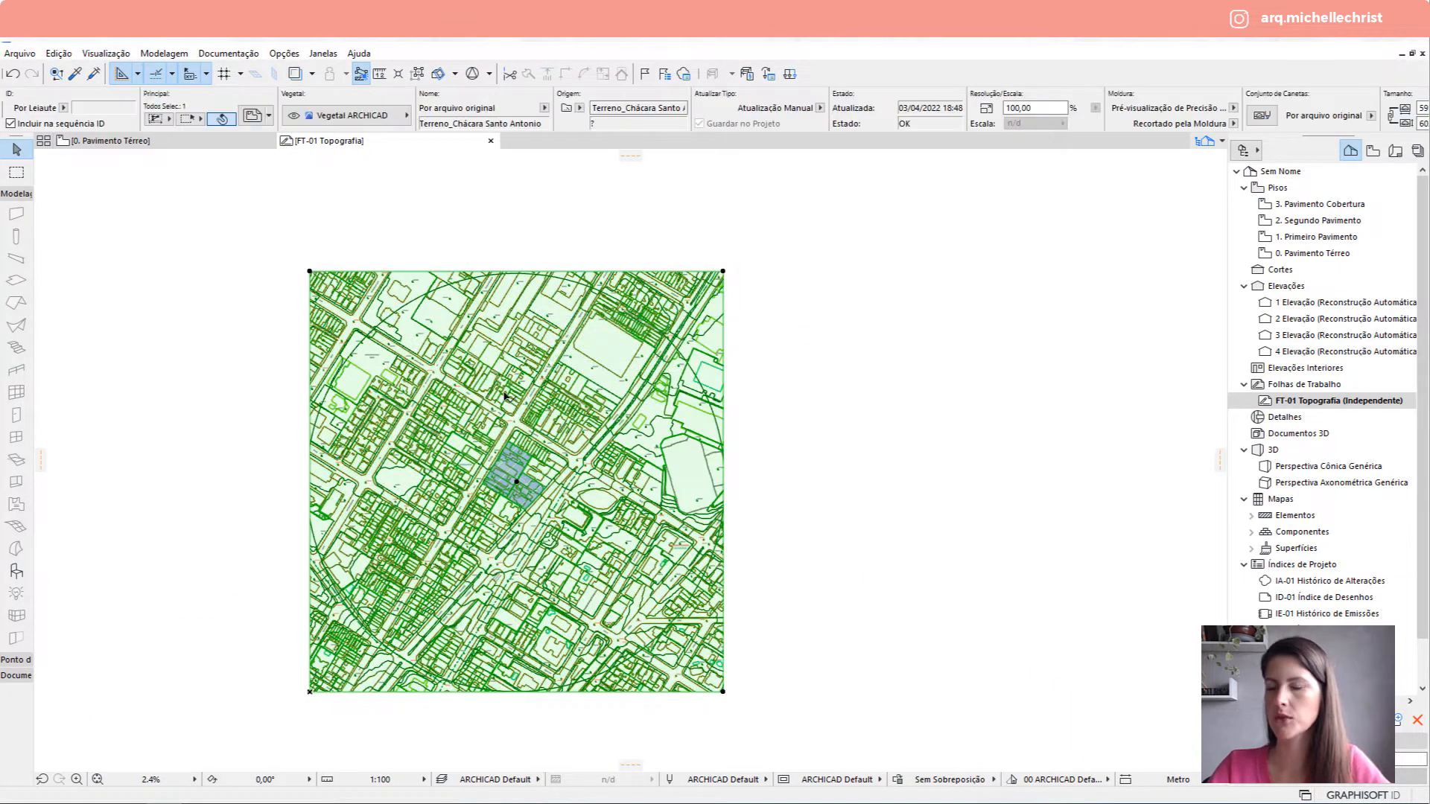
{"action": "right_click", "coordinate": [504, 397]}
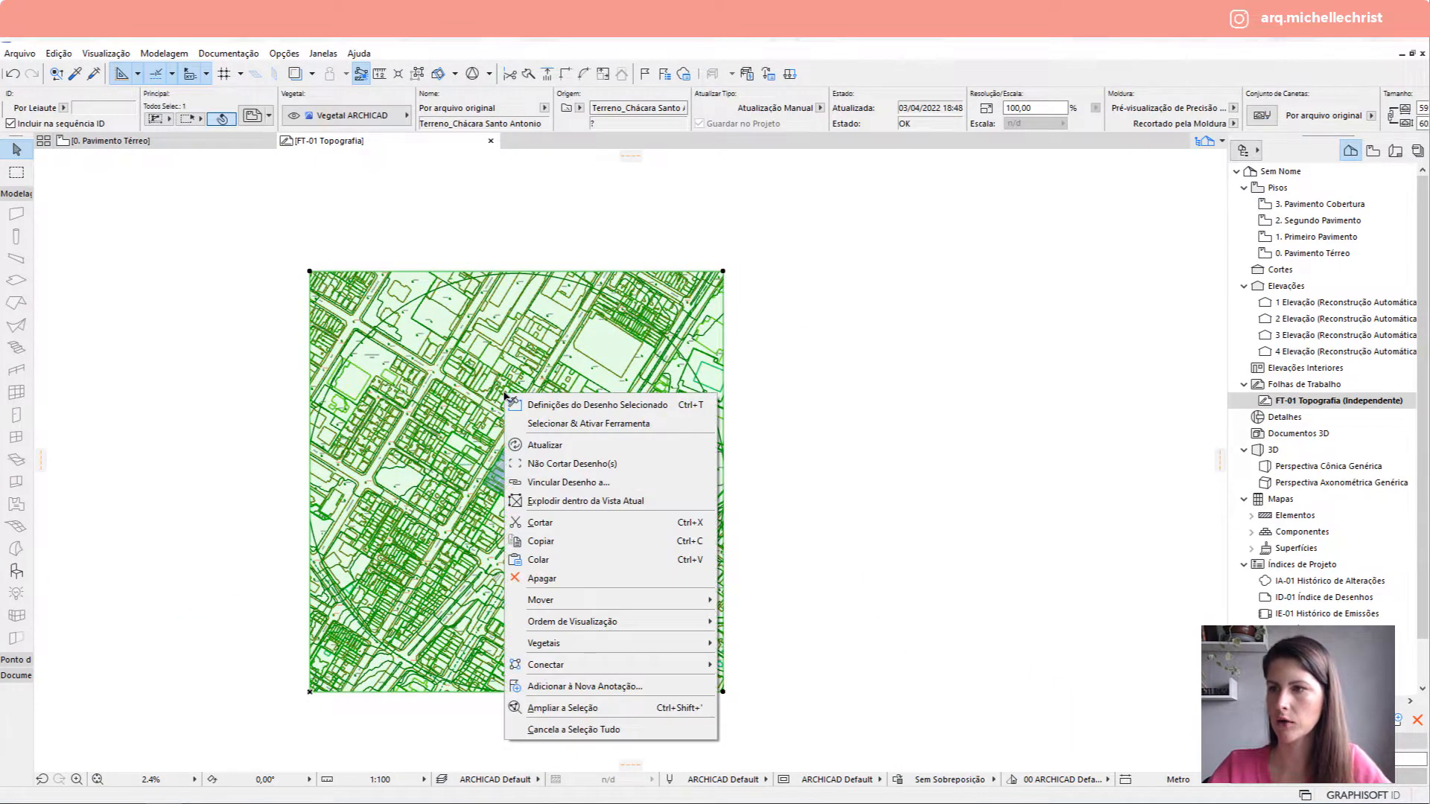
{"action": "left_click", "coordinate": [542, 502]}
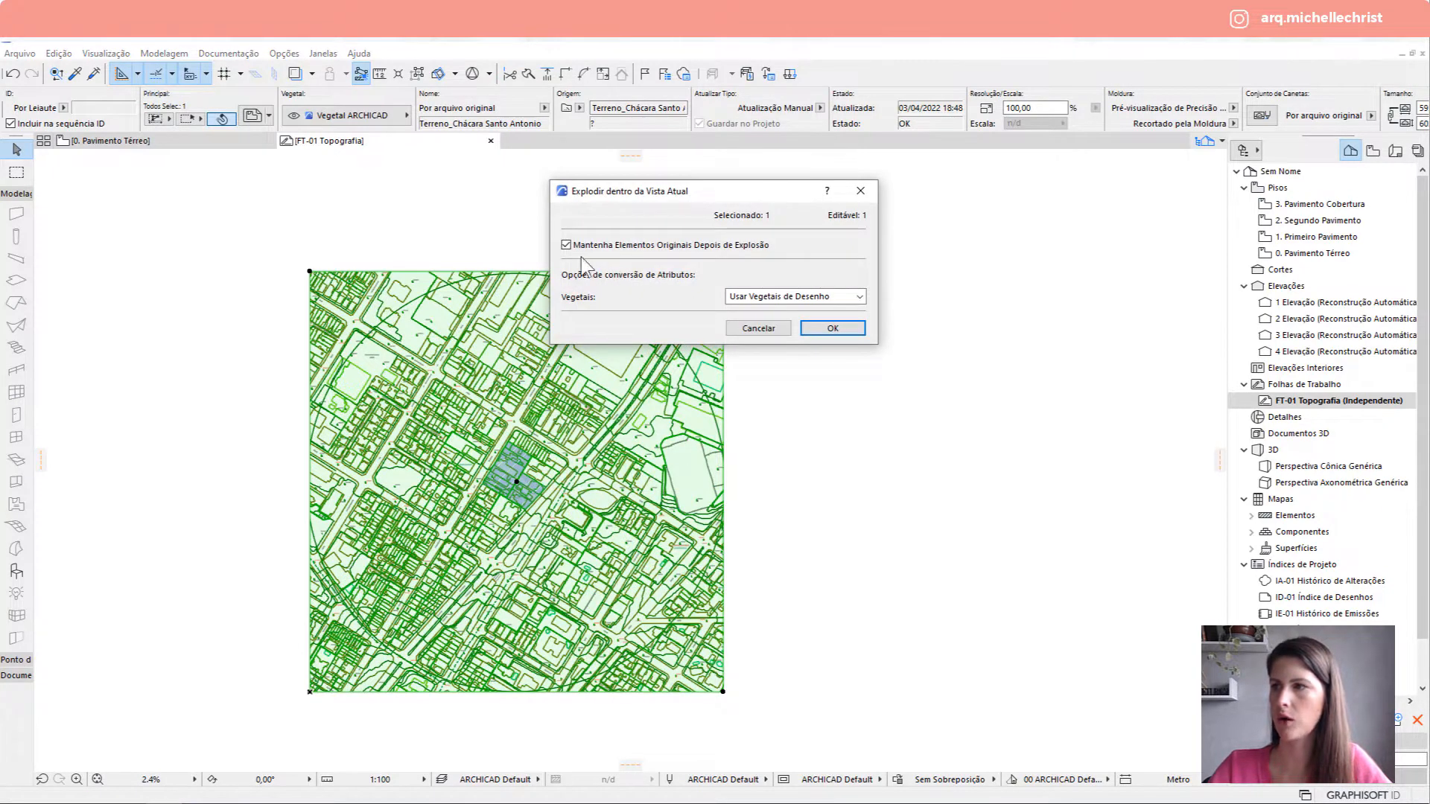
{"action": "left_click", "coordinate": [771, 296]}
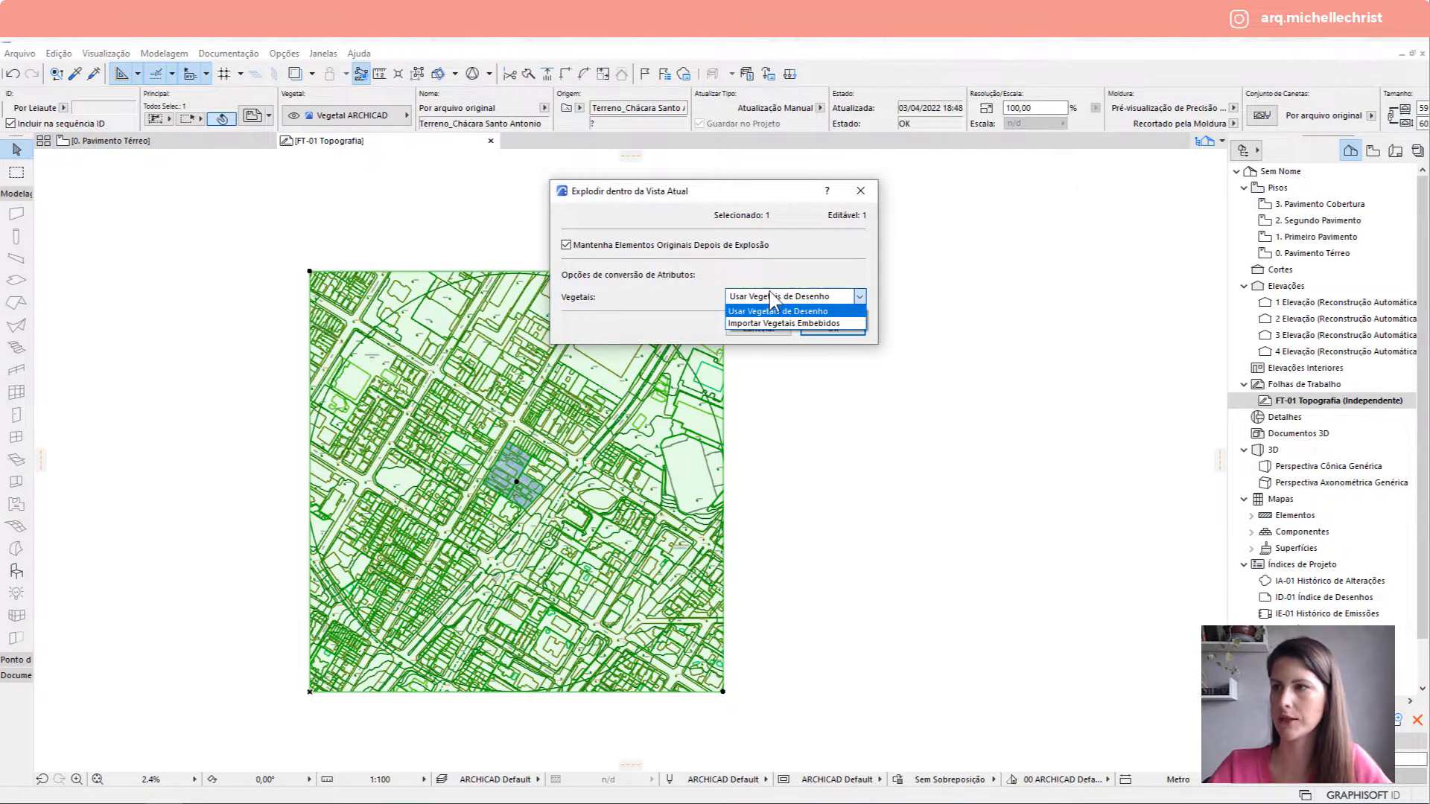
{"action": "left_click", "coordinate": [771, 296]}
{"action": "left_click", "coordinate": [859, 296]}
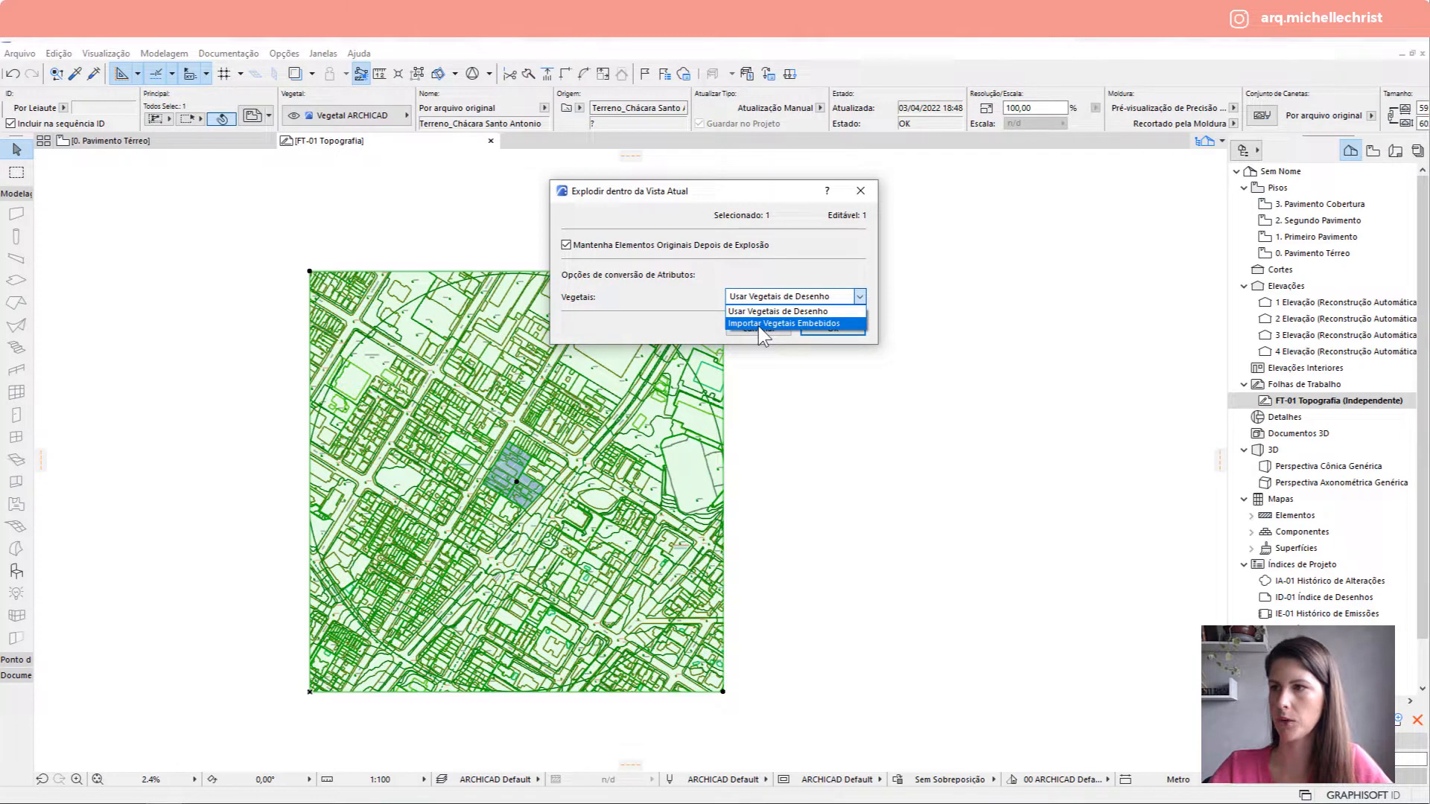
{"action": "left_click", "coordinate": [760, 325]}
{"action": "left_click", "coordinate": [834, 329]}
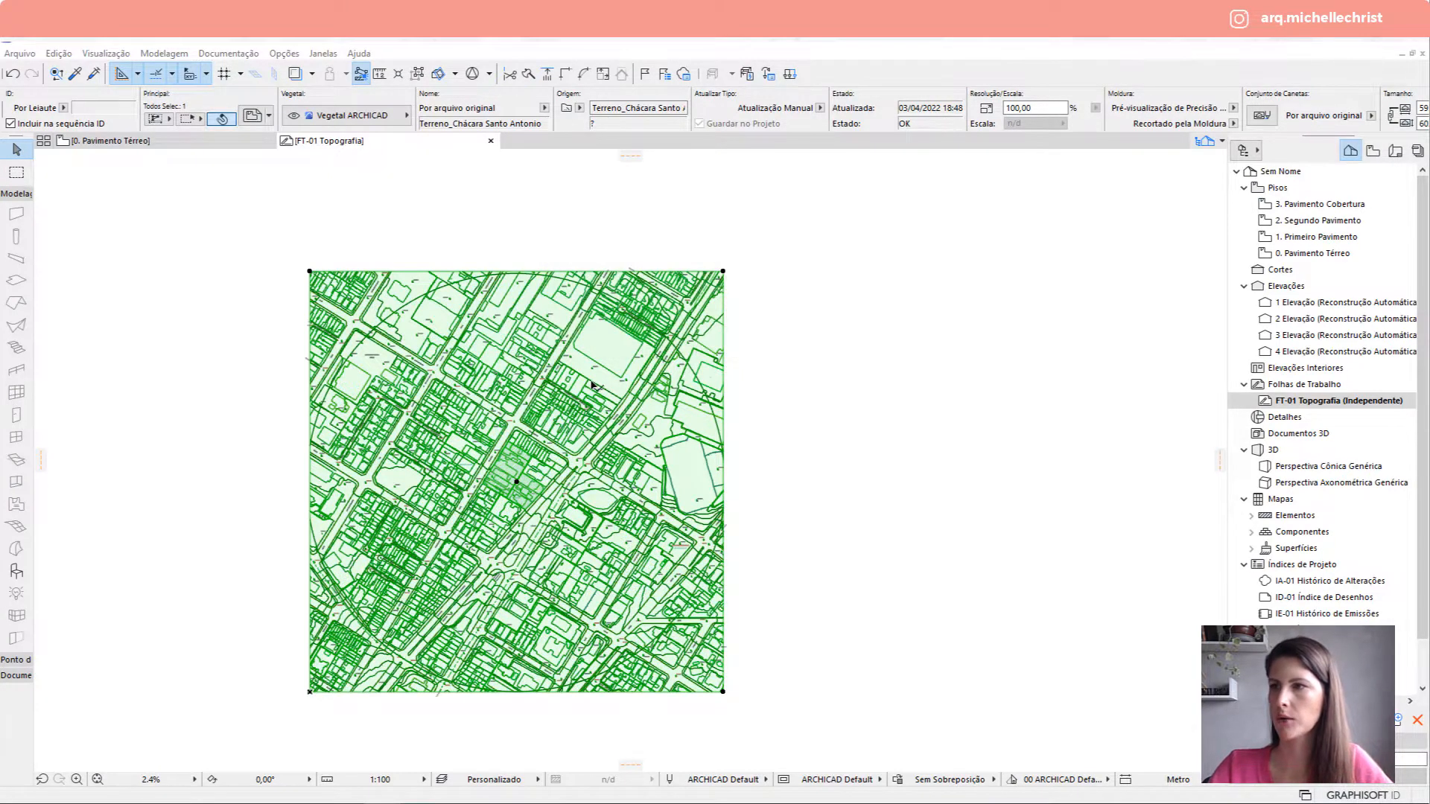
Move the original map drawing horizontally off the exploded linework so the two sit side by side.
{"action": "left_click", "coordinate": [620, 353]}
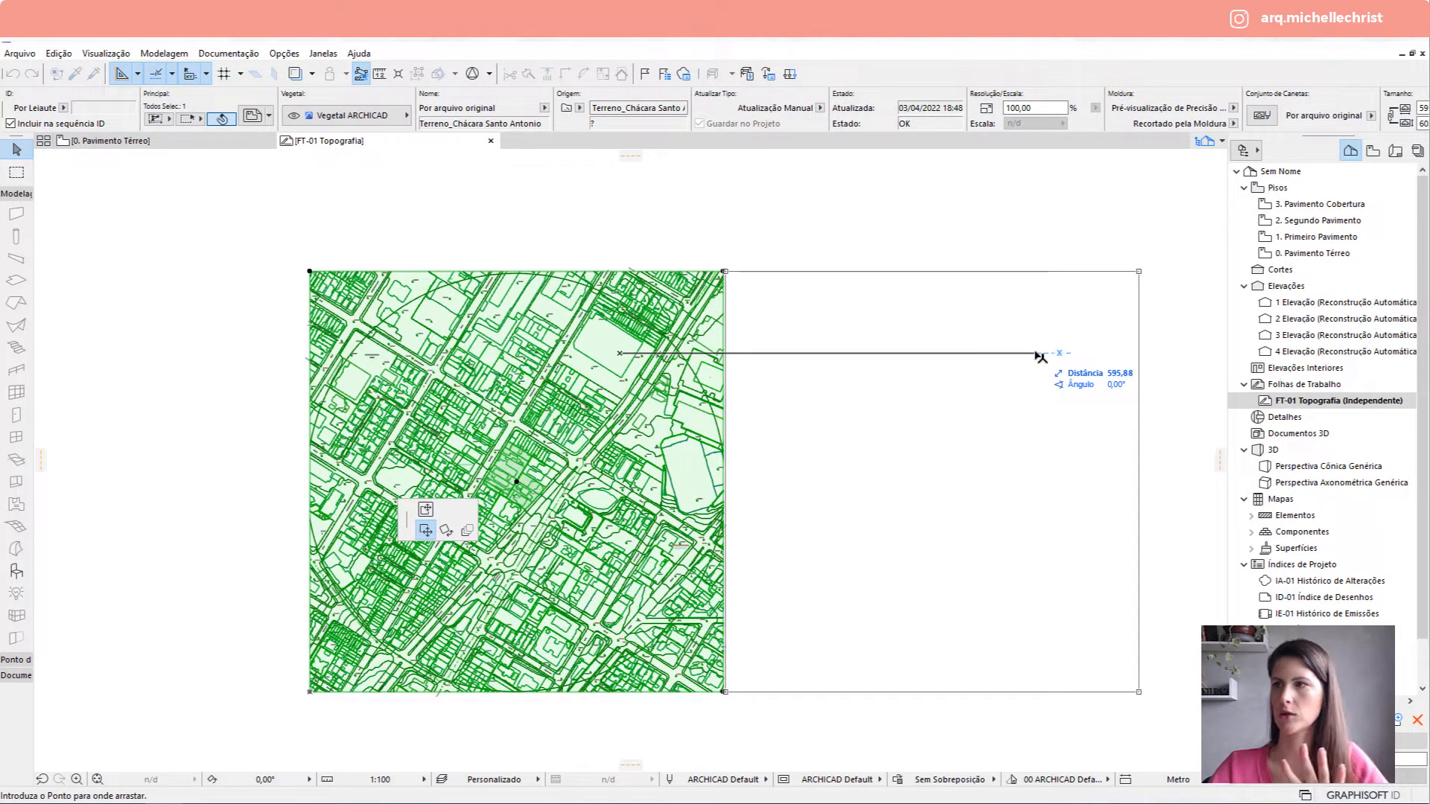
{"action": "left_click", "coordinate": [1051, 353], "text": "ctrl"}
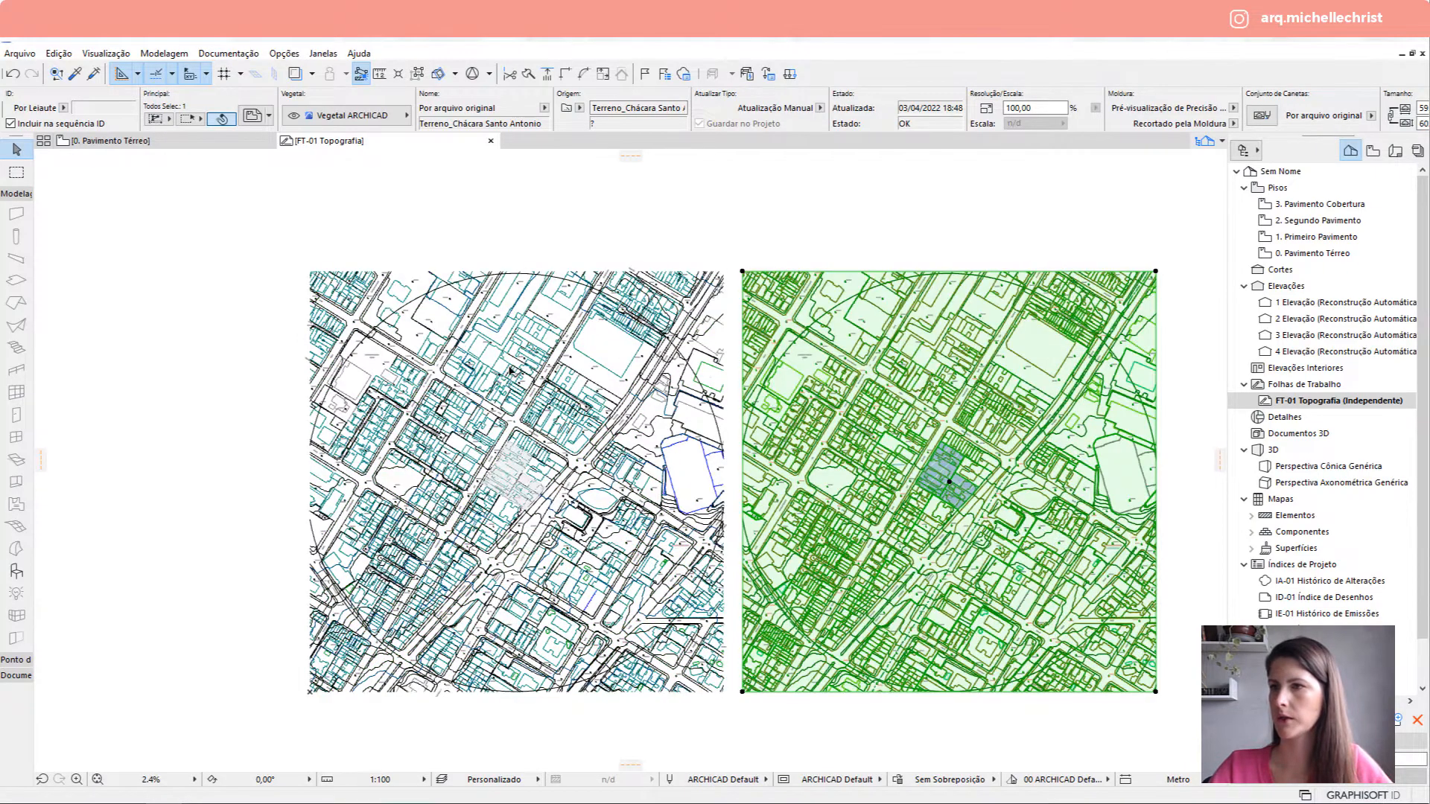
{"action": "scroll", "coordinate": [392, 304], "scroll_direction": "up", "scroll_amount": 5}
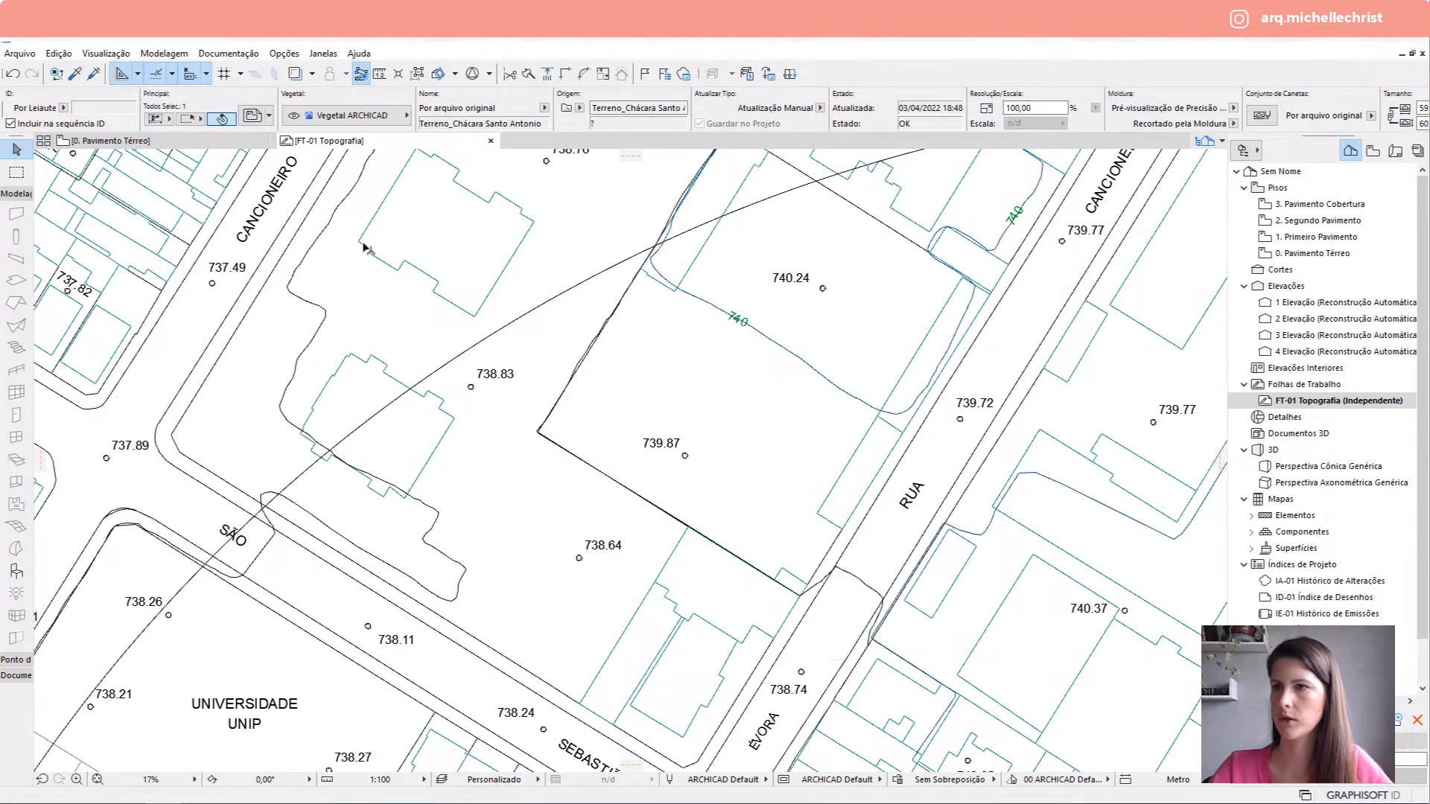
Select all of the exploded linework, suspend grouping, and clear the selection.
{"action": "key", "text": "ctrl+a"}
{"action": "scroll", "coordinate": [752, 419], "scroll_direction": "down", "scroll_amount": 3}
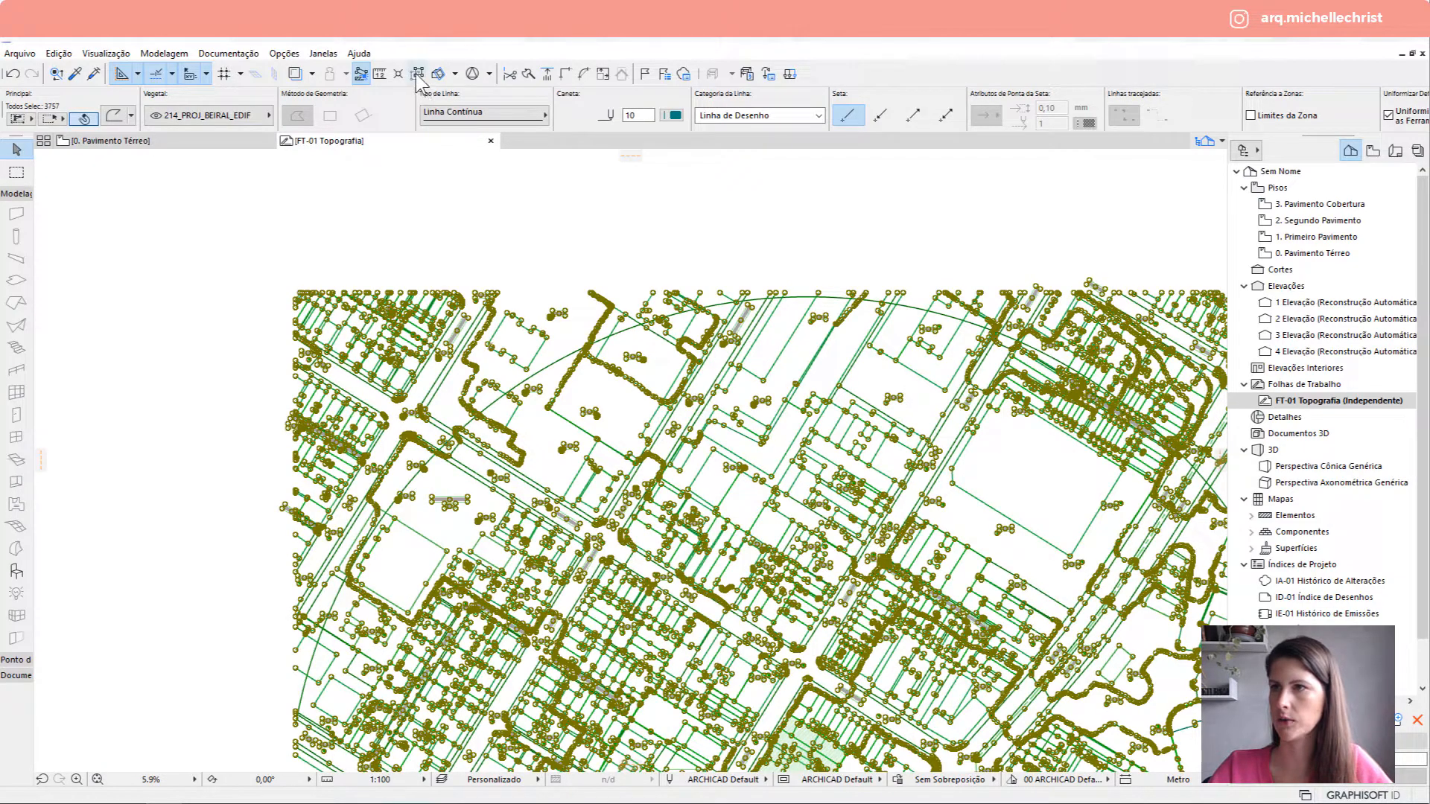
{"action": "left_click", "coordinate": [484, 234]}
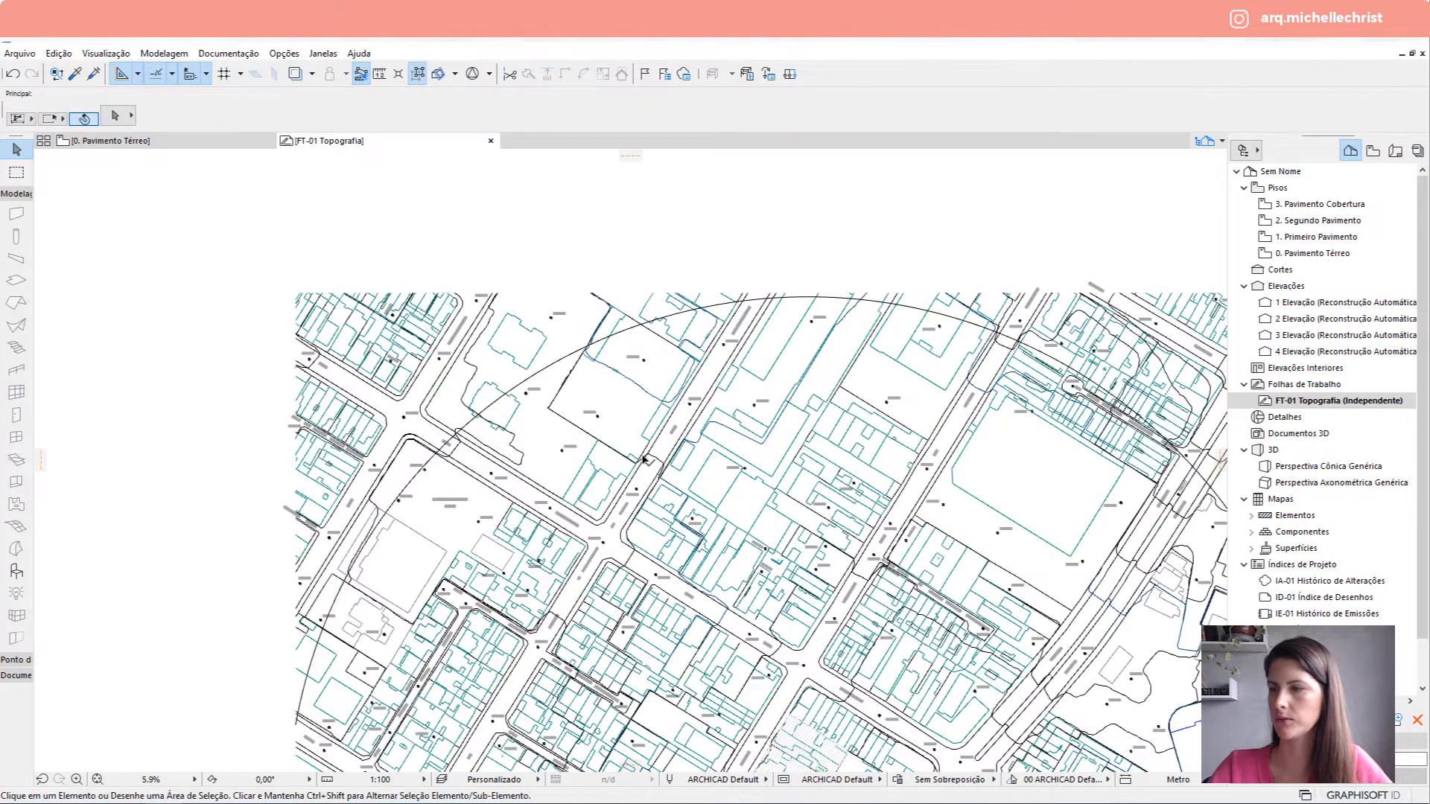
Select the street curb line beside the hatched block and check its layer against the list of imported layers.
{"action": "scroll", "coordinate": [644, 460], "scroll_direction": "up", "scroll_amount": 5}
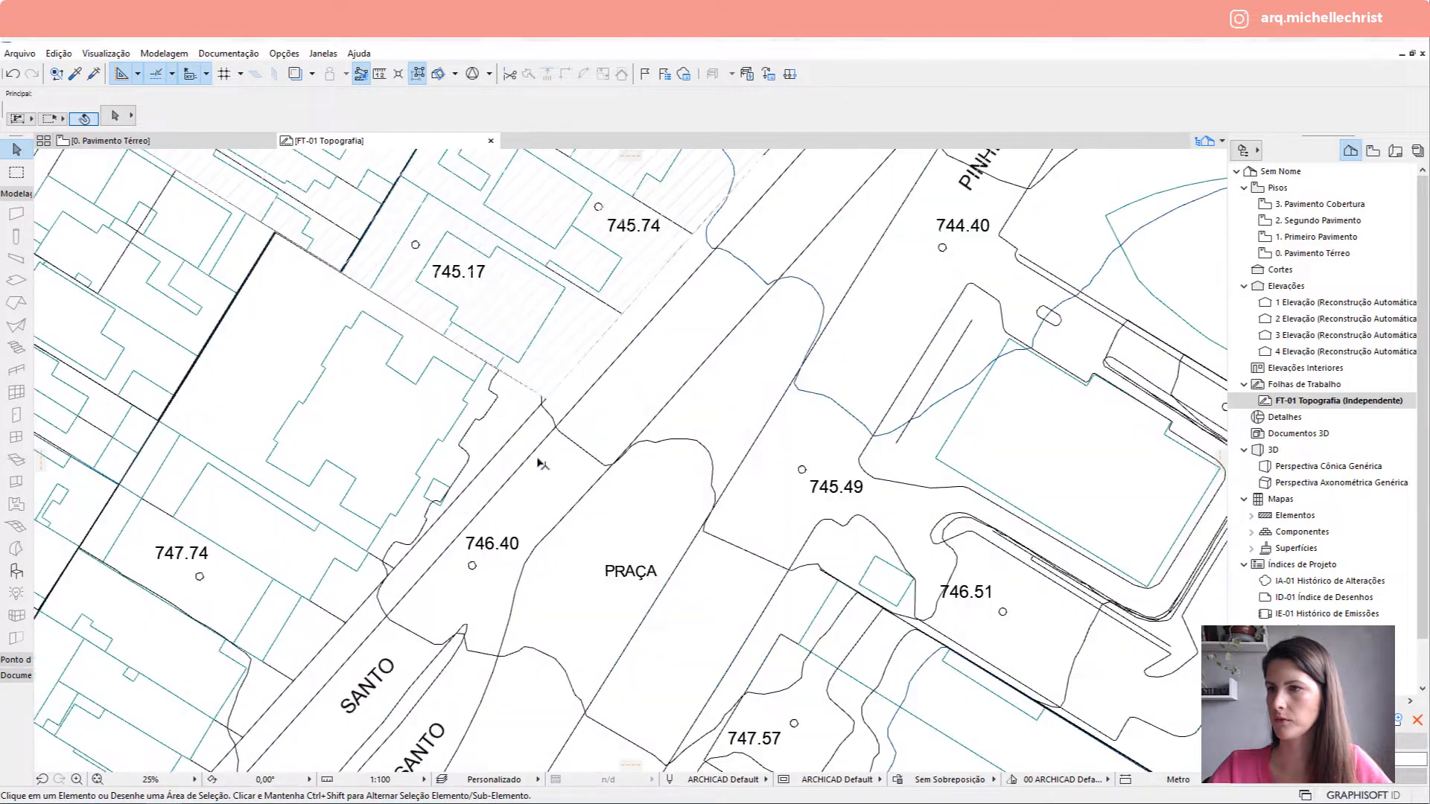
{"action": "left_click", "coordinate": [527, 465]}
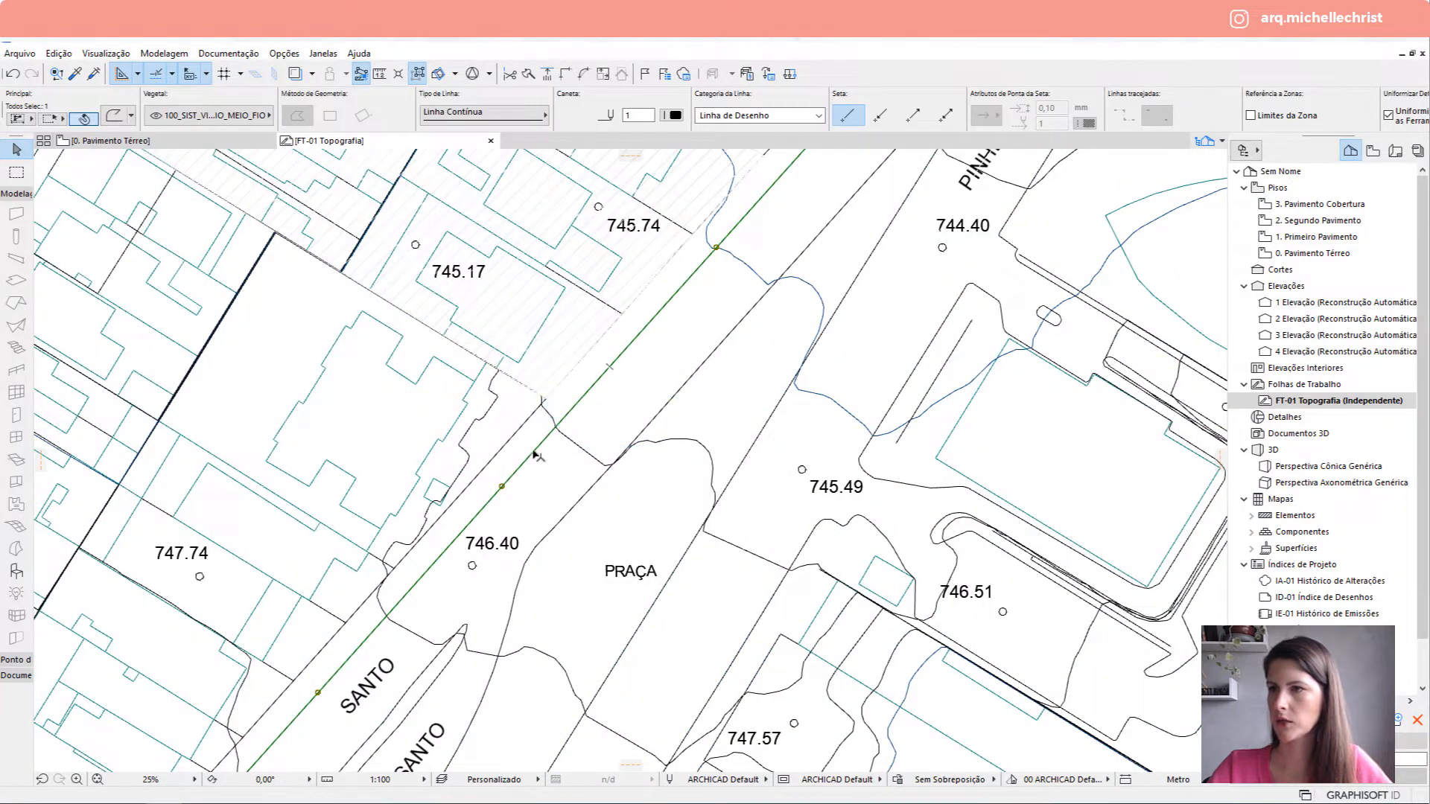
{"action": "left_click", "coordinate": [222, 118]}
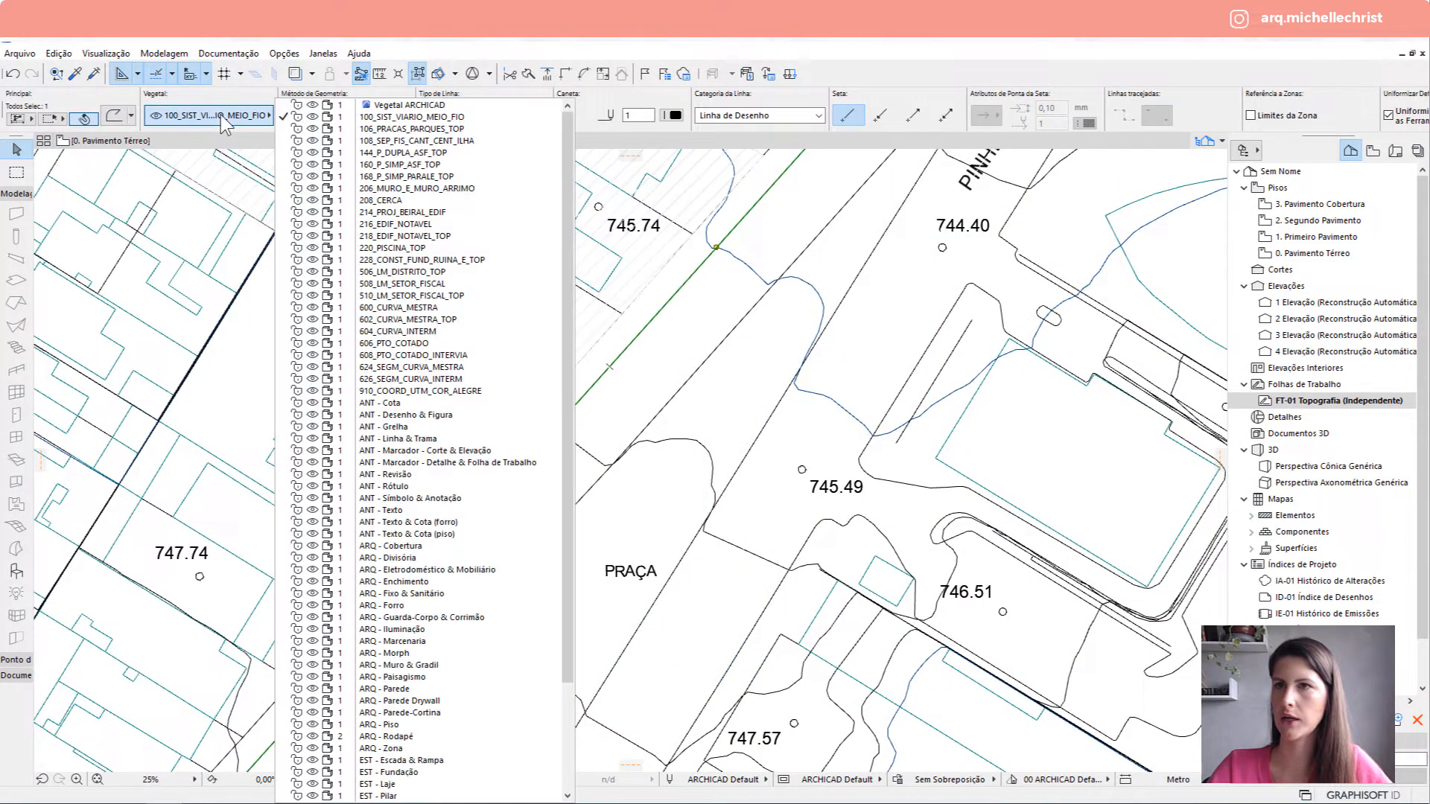
{"action": "key", "text": "Escape"}
{"action": "scroll", "coordinate": [638, 382], "scroll_direction": "down", "scroll_amount": 1}
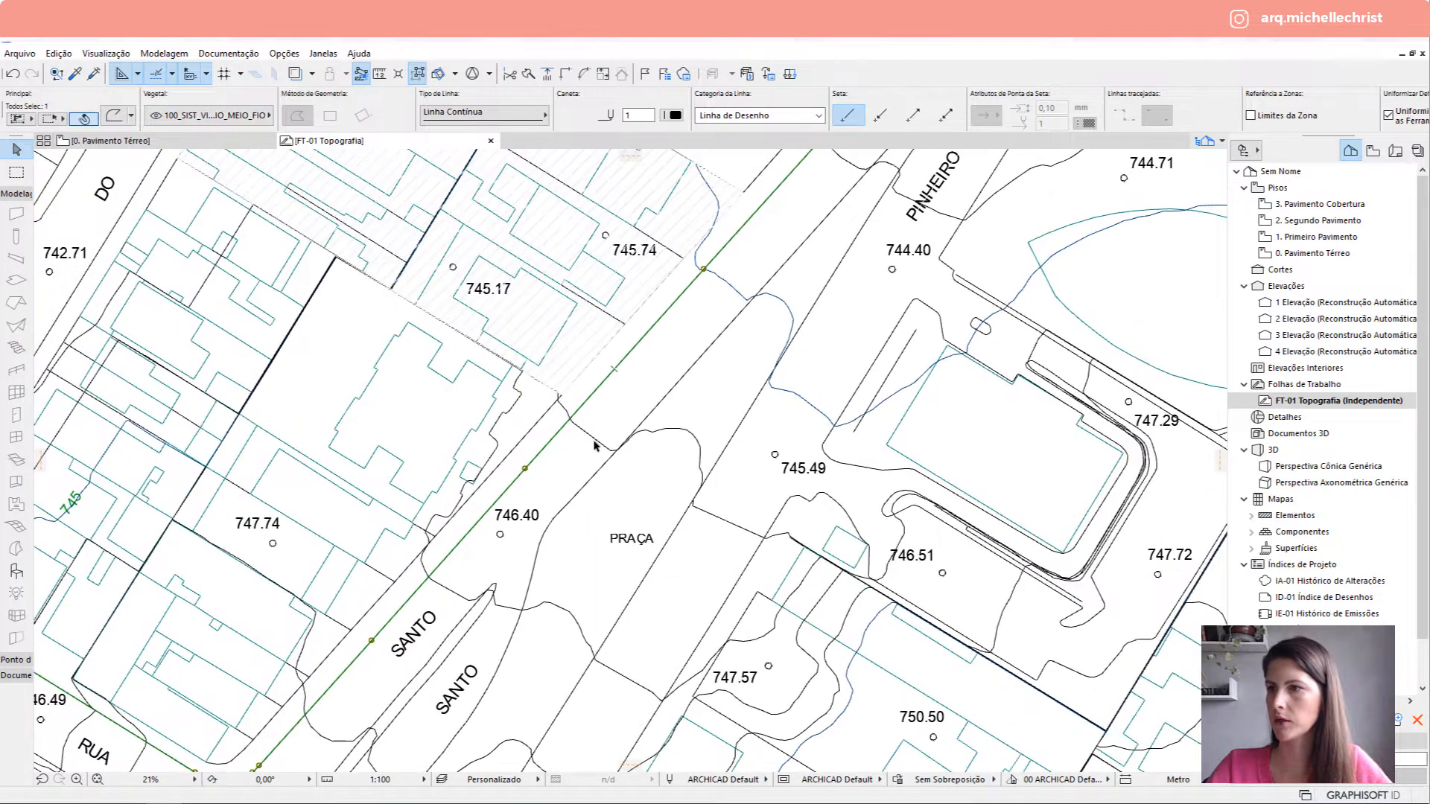
Select the contour line crossing the square to check its layer and follow its course across the neighbouring blocks.
{"action": "left_click", "coordinate": [594, 441]}
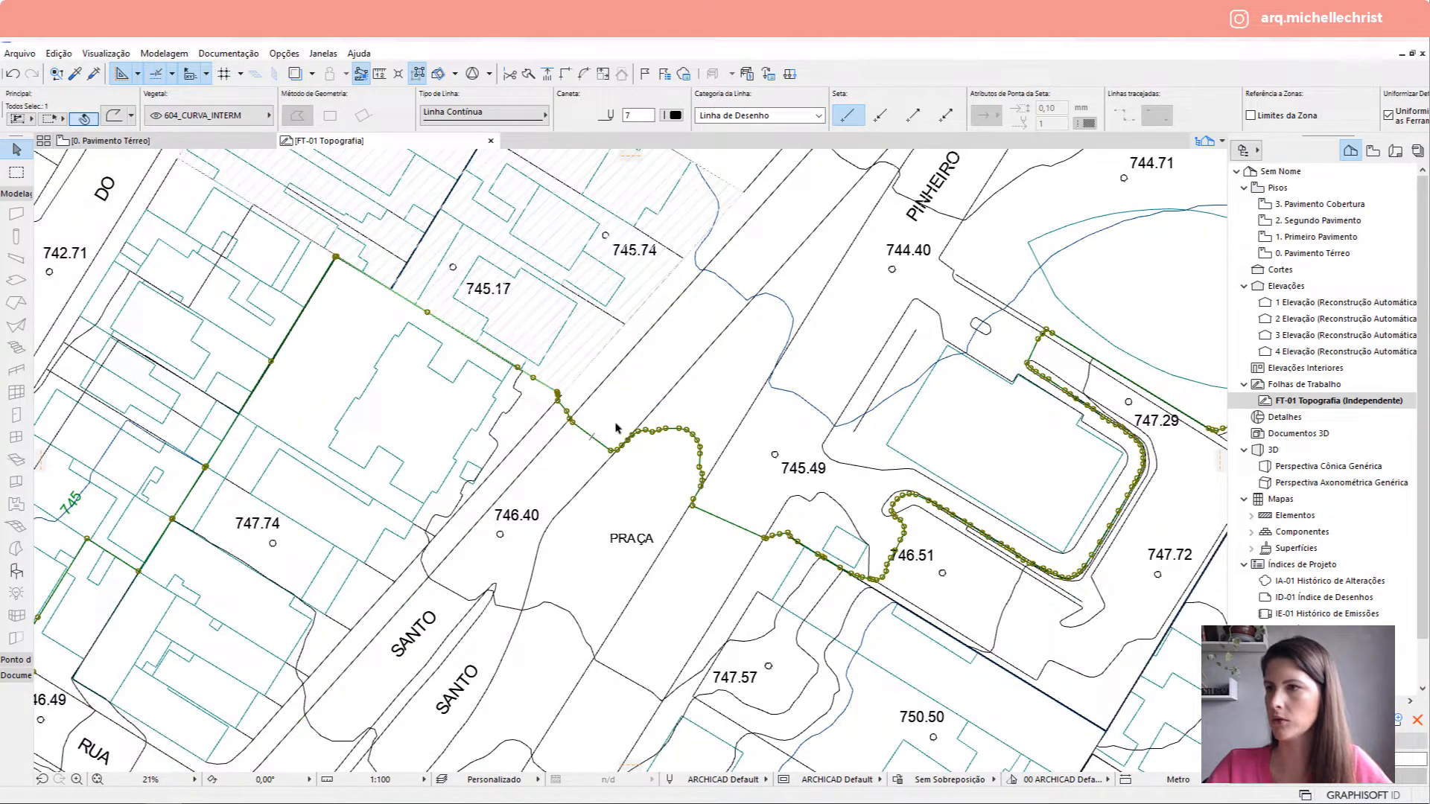
{"action": "scroll", "coordinate": [814, 570], "scroll_direction": "down", "scroll_amount": 2}
{"action": "middle_click_drag", "start_coordinate": [814, 570], "coordinate": [407, 422]}
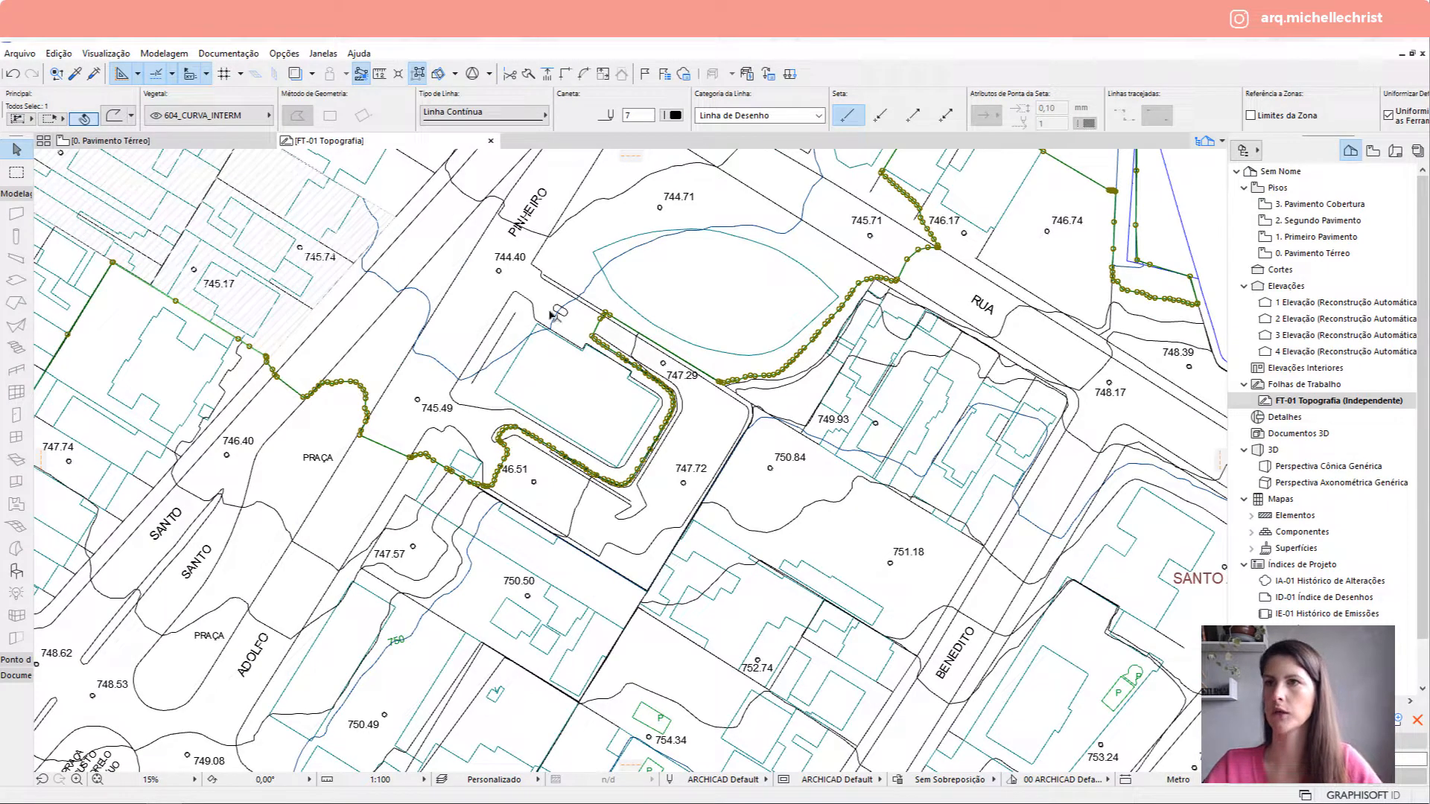
{"action": "key", "text": "Escape"}
Show the Quick Layers palette (Vegetais Rápidos) for the worksheet.
{"action": "left_click", "coordinate": [284, 54]}
{"action": "mouse_move", "coordinate": [323, 54]}
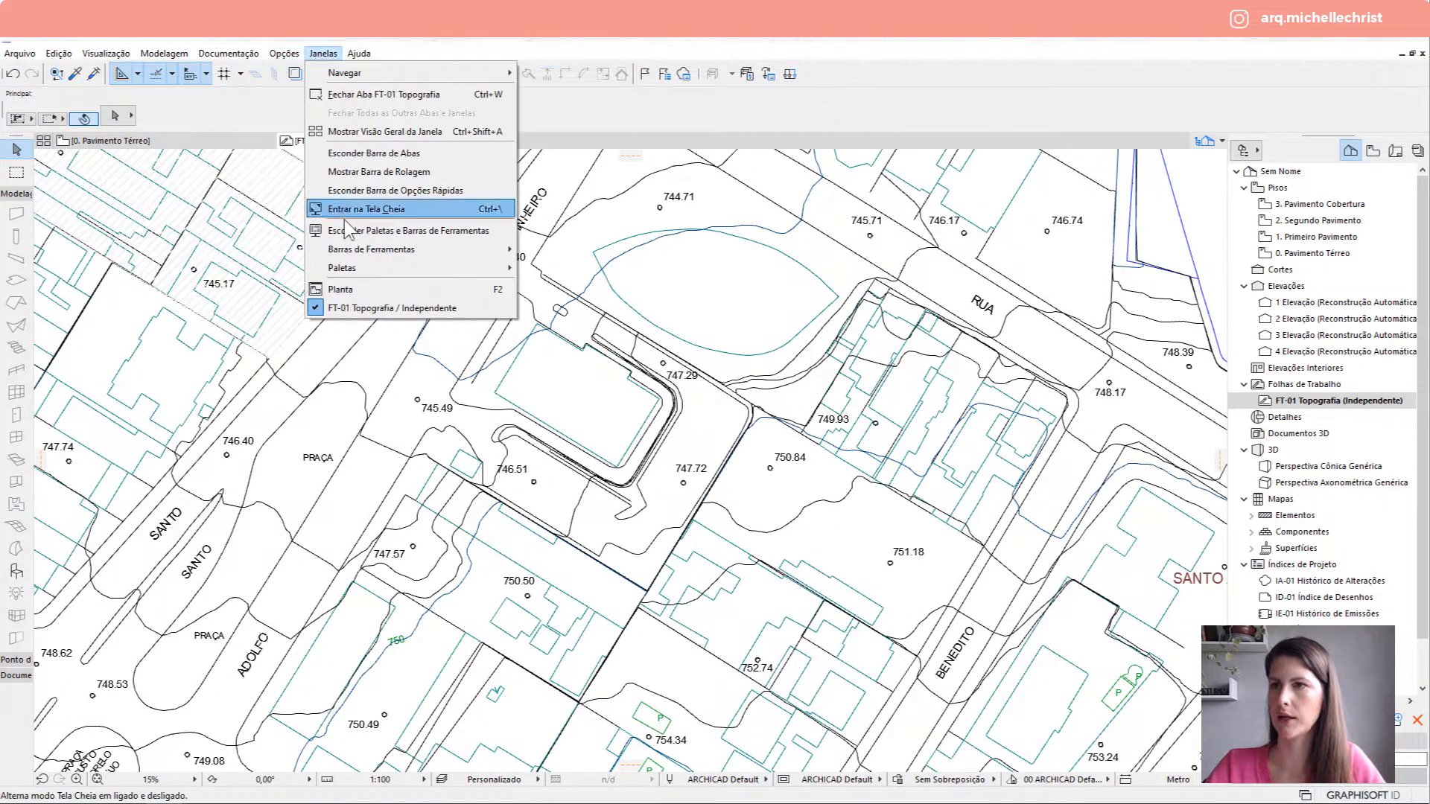
{"action": "mouse_move", "coordinate": [350, 268]}
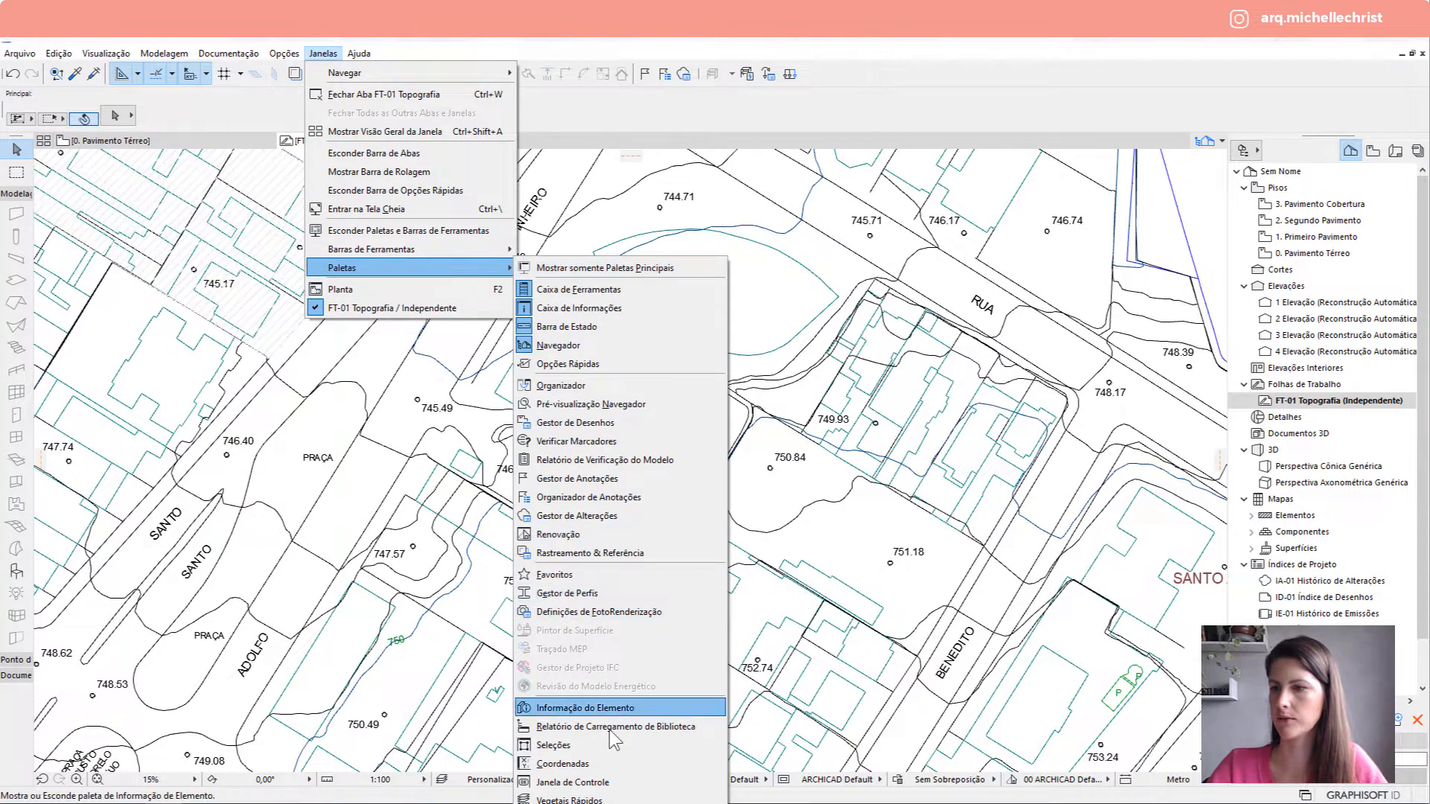
{"action": "left_click", "coordinate": [619, 800]}
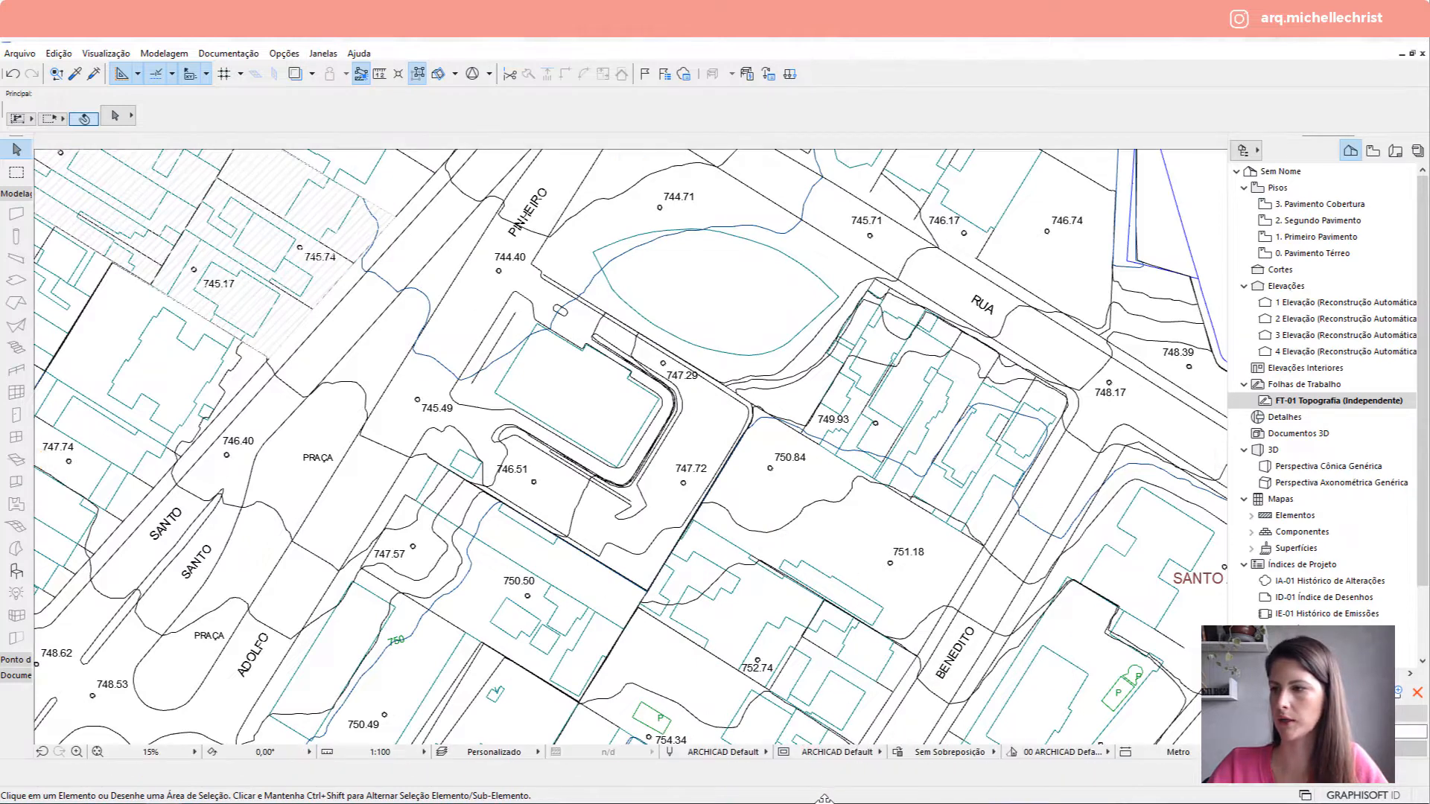
Use two spot-elevation labels and the contour crossing the square as samples to hide every layer except 606_PTO_COTADO and 604_CURVA_INTERM.
{"action": "left_click", "coordinate": [514, 563]}
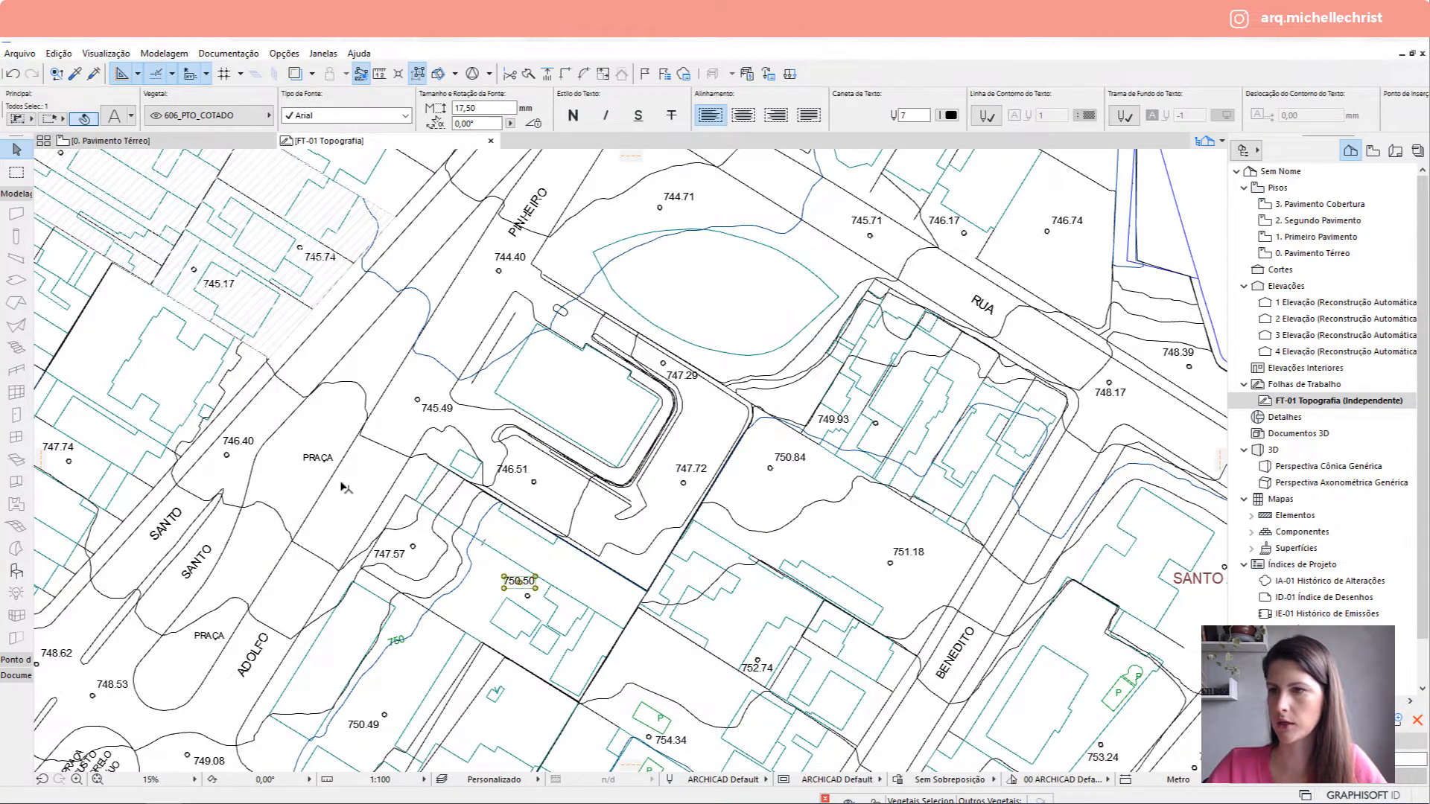
{"action": "scroll", "coordinate": [223, 451], "scroll_direction": "up", "scroll_amount": 2}
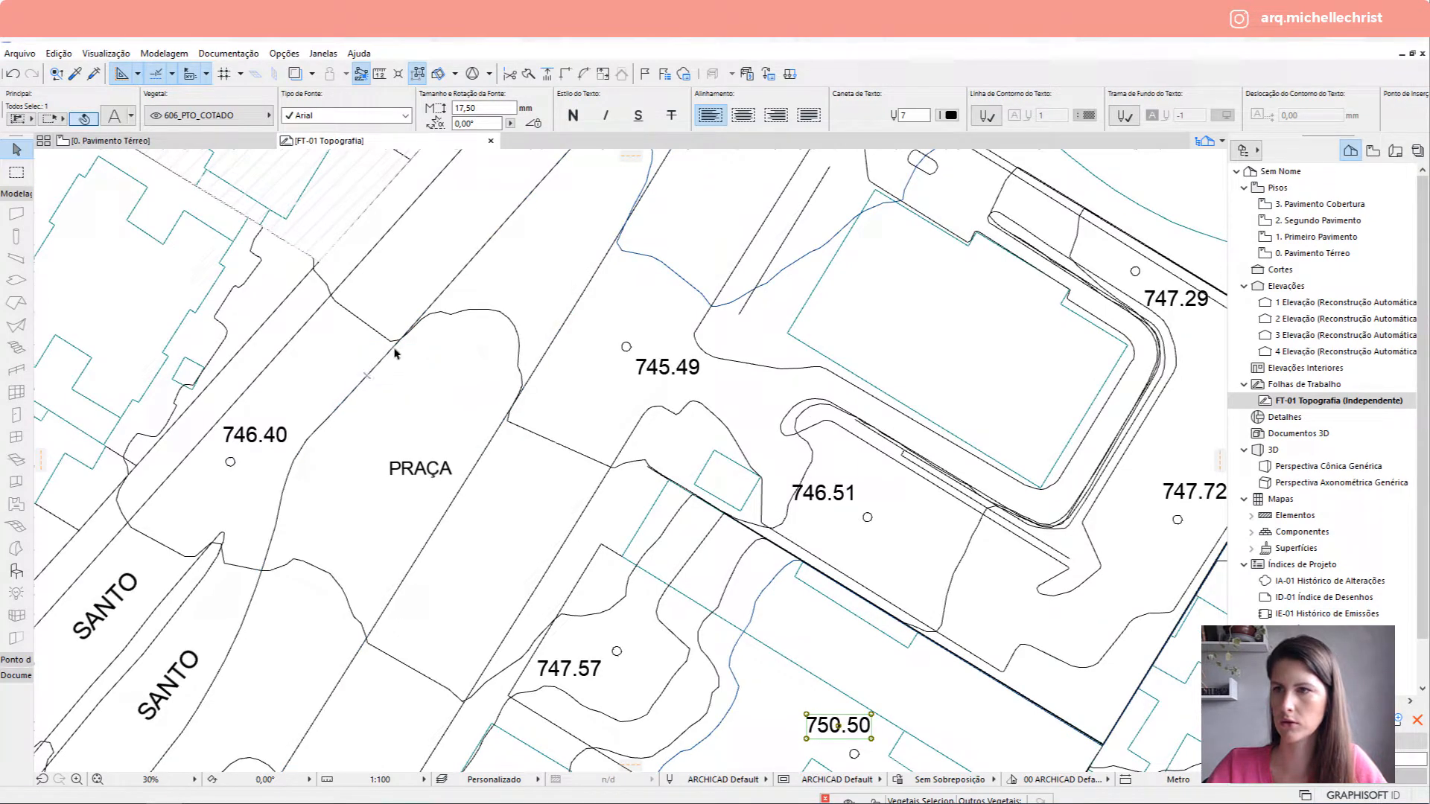
{"action": "left_click", "coordinate": [370, 324], "text": "shift"}
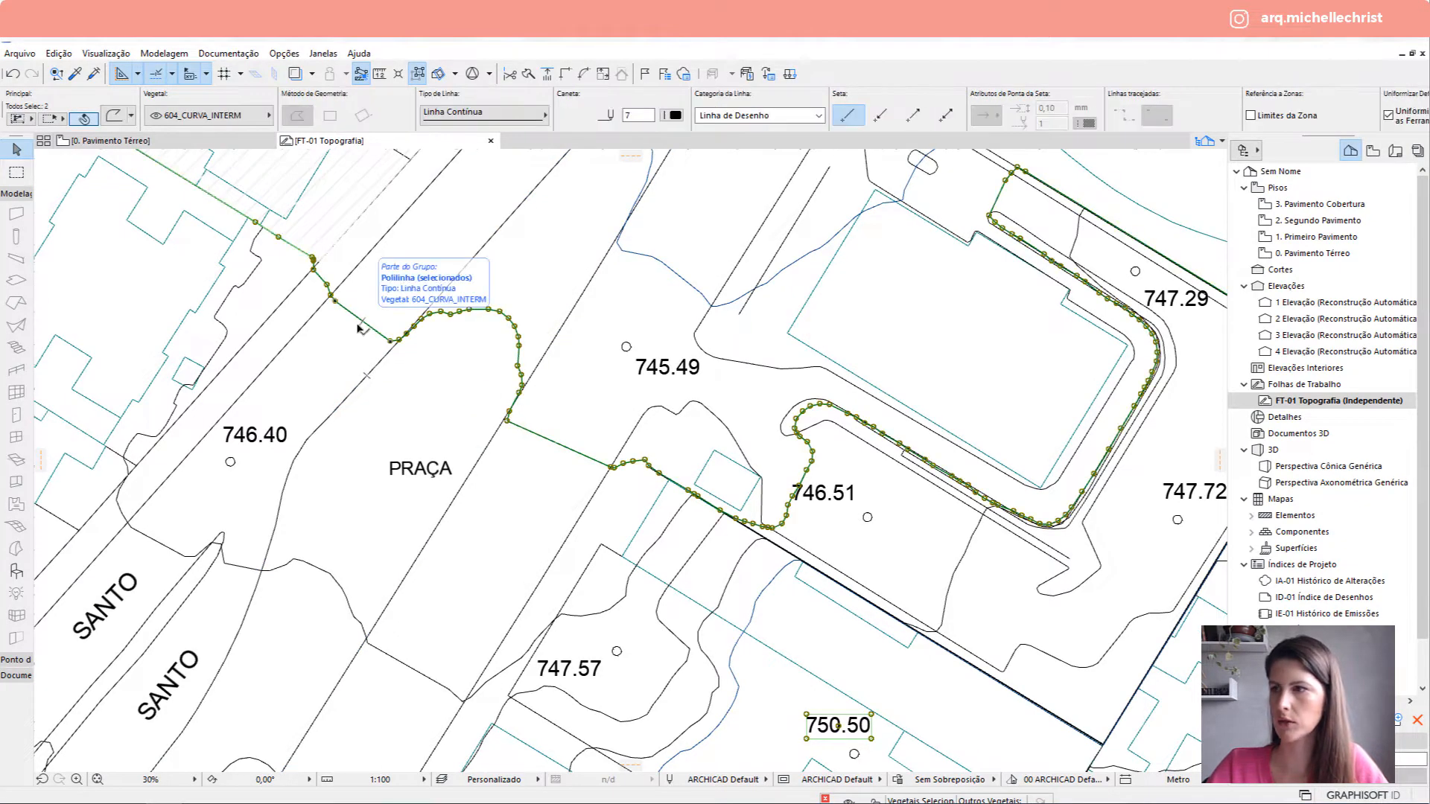
{"action": "left_click", "coordinate": [272, 436], "text": "shift"}
{"action": "scroll", "coordinate": [734, 418], "scroll_direction": "down", "scroll_amount": 5}
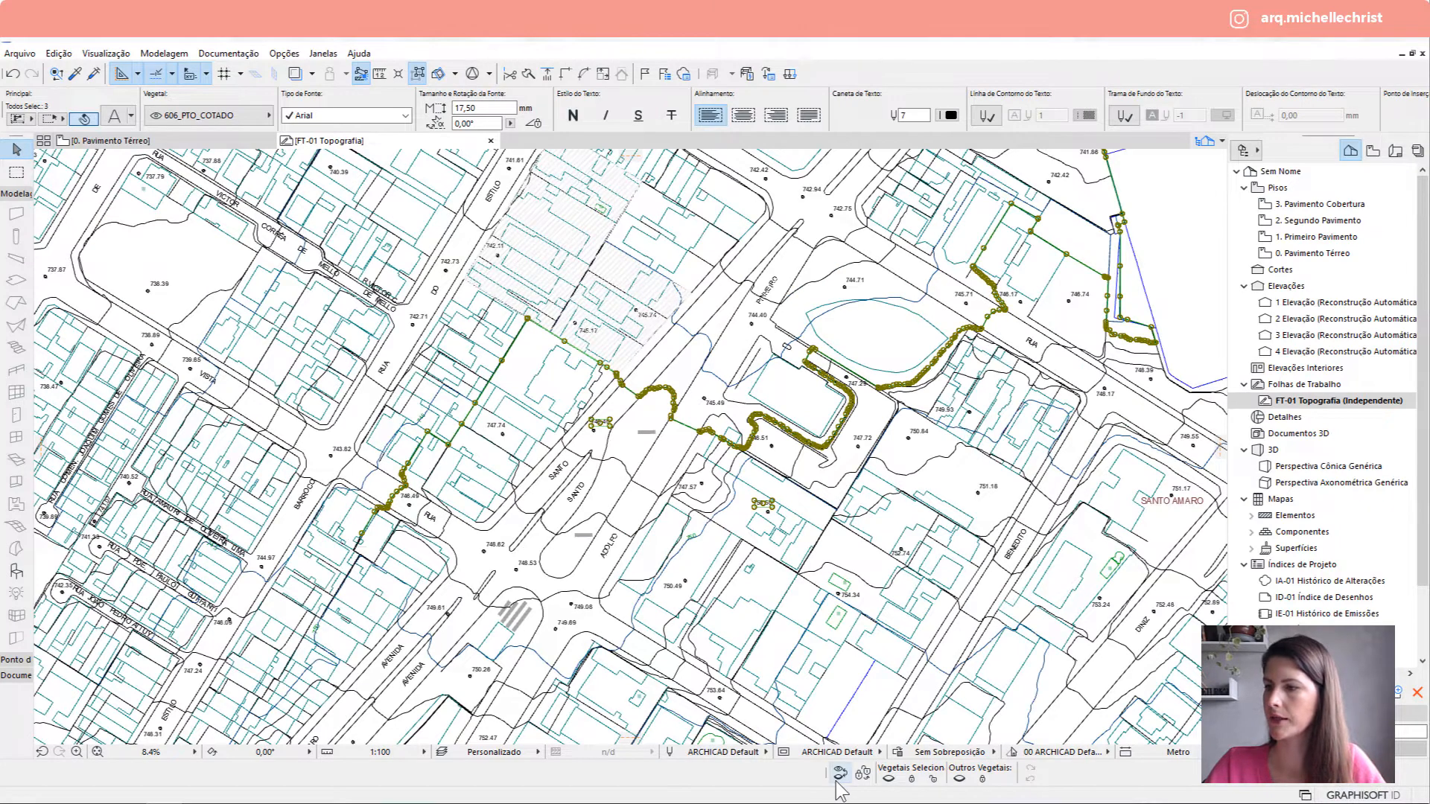
{"action": "mouse_move", "coordinate": [860, 793]}
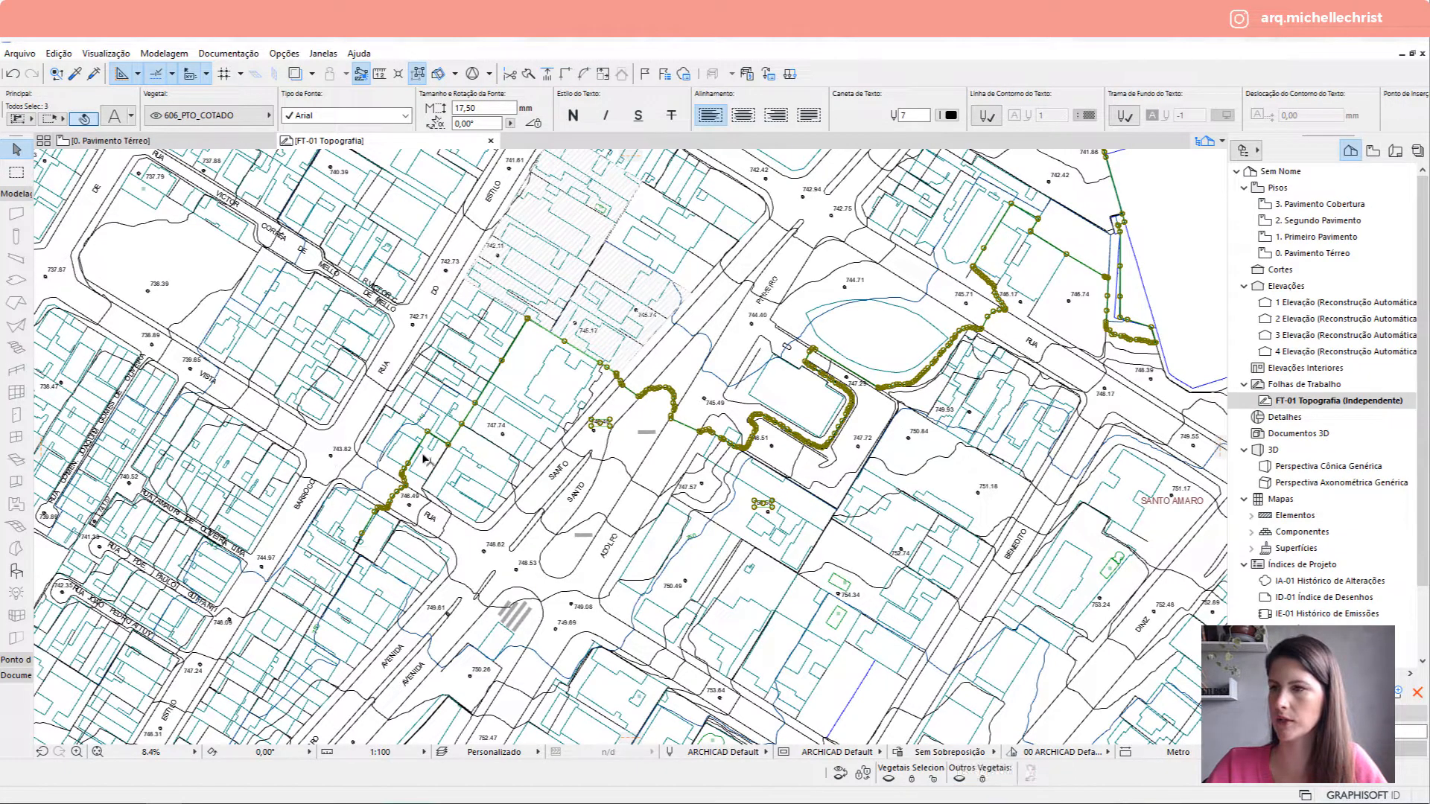
{"action": "scroll", "coordinate": [645, 406], "scroll_direction": "up", "scroll_amount": 3}
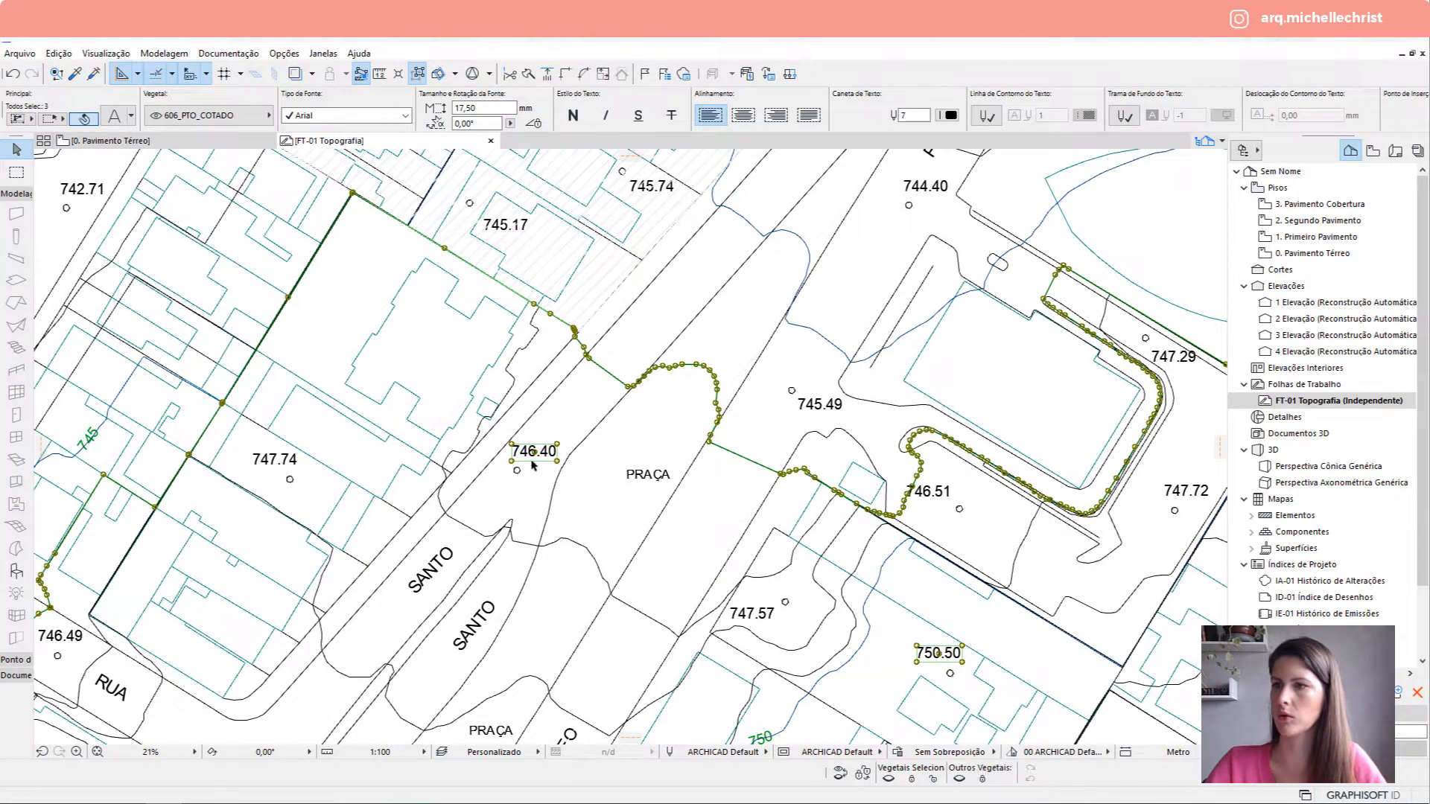
{"action": "left_click", "coordinate": [960, 779]}
{"action": "left_click", "coordinate": [601, 325]}
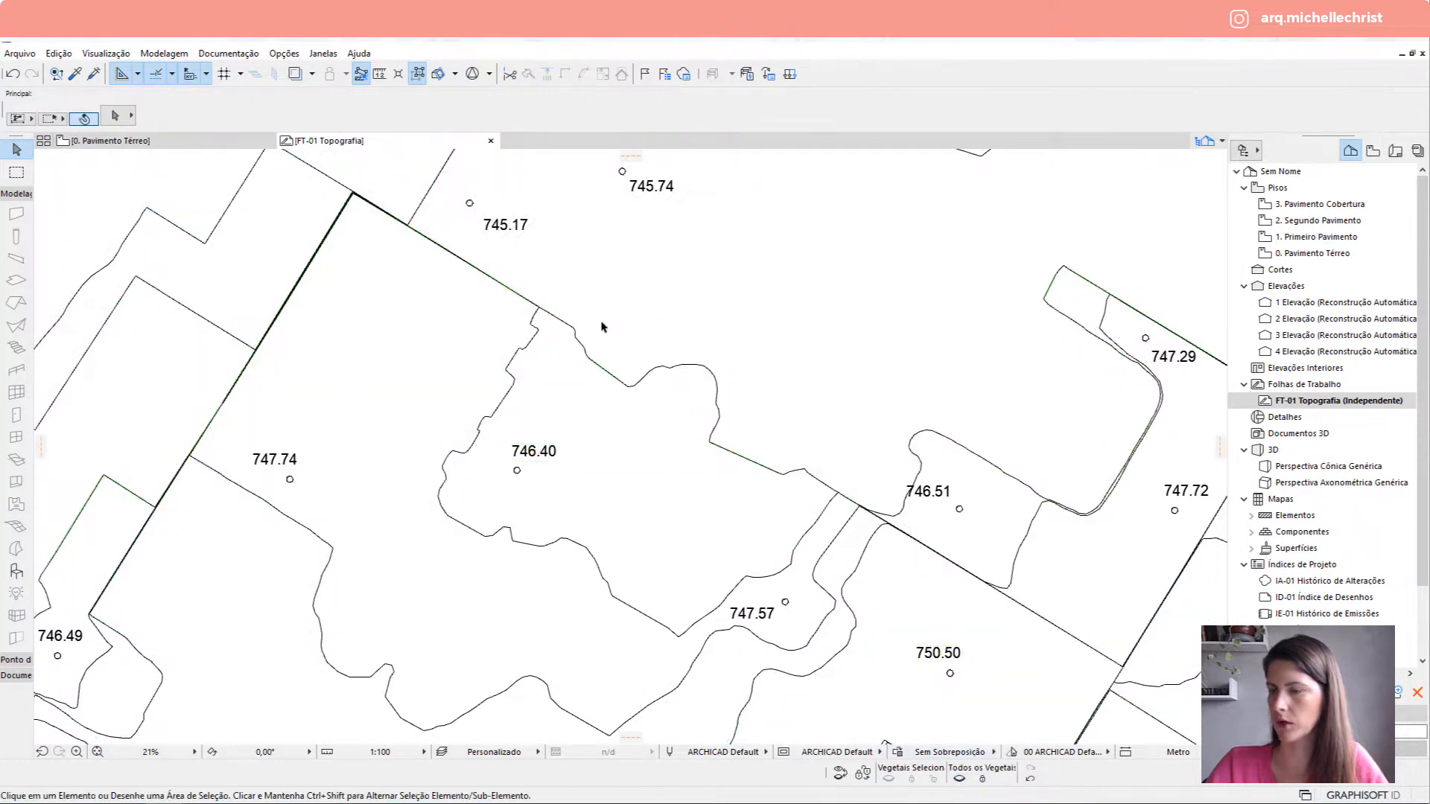
Inspect the isolated contours and spot elevations, and delete the arcs of the large circle around them.
{"action": "scroll", "coordinate": [584, 310], "scroll_direction": "down", "scroll_amount": 8}
{"action": "middle_click_drag", "start_coordinate": [708, 303], "coordinate": [505, 486]}
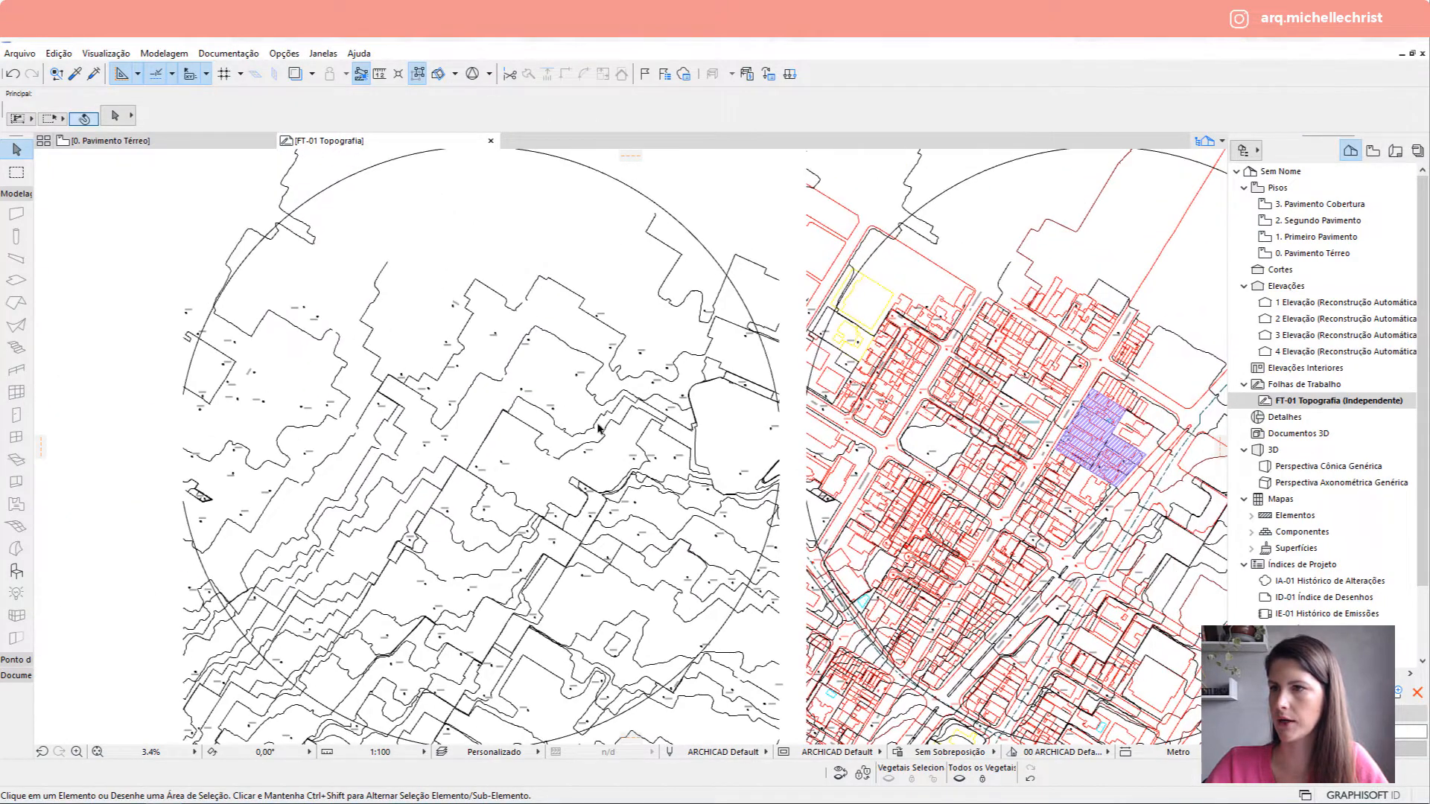
{"action": "scroll", "coordinate": [319, 340], "scroll_direction": "up", "scroll_amount": 10}
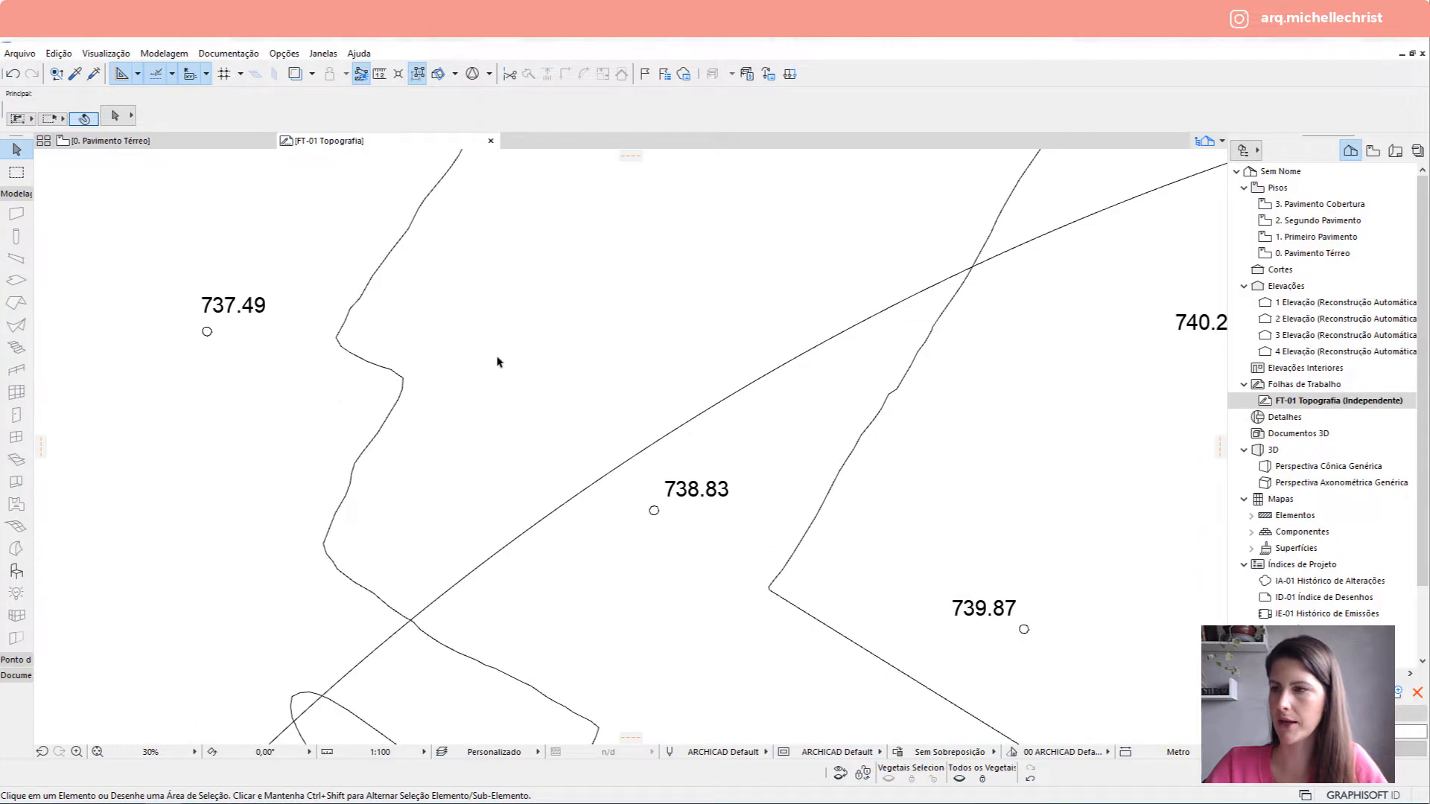
{"action": "scroll", "coordinate": [498, 363], "scroll_direction": "down", "scroll_amount": 11}
{"action": "left_click", "coordinate": [549, 315]}
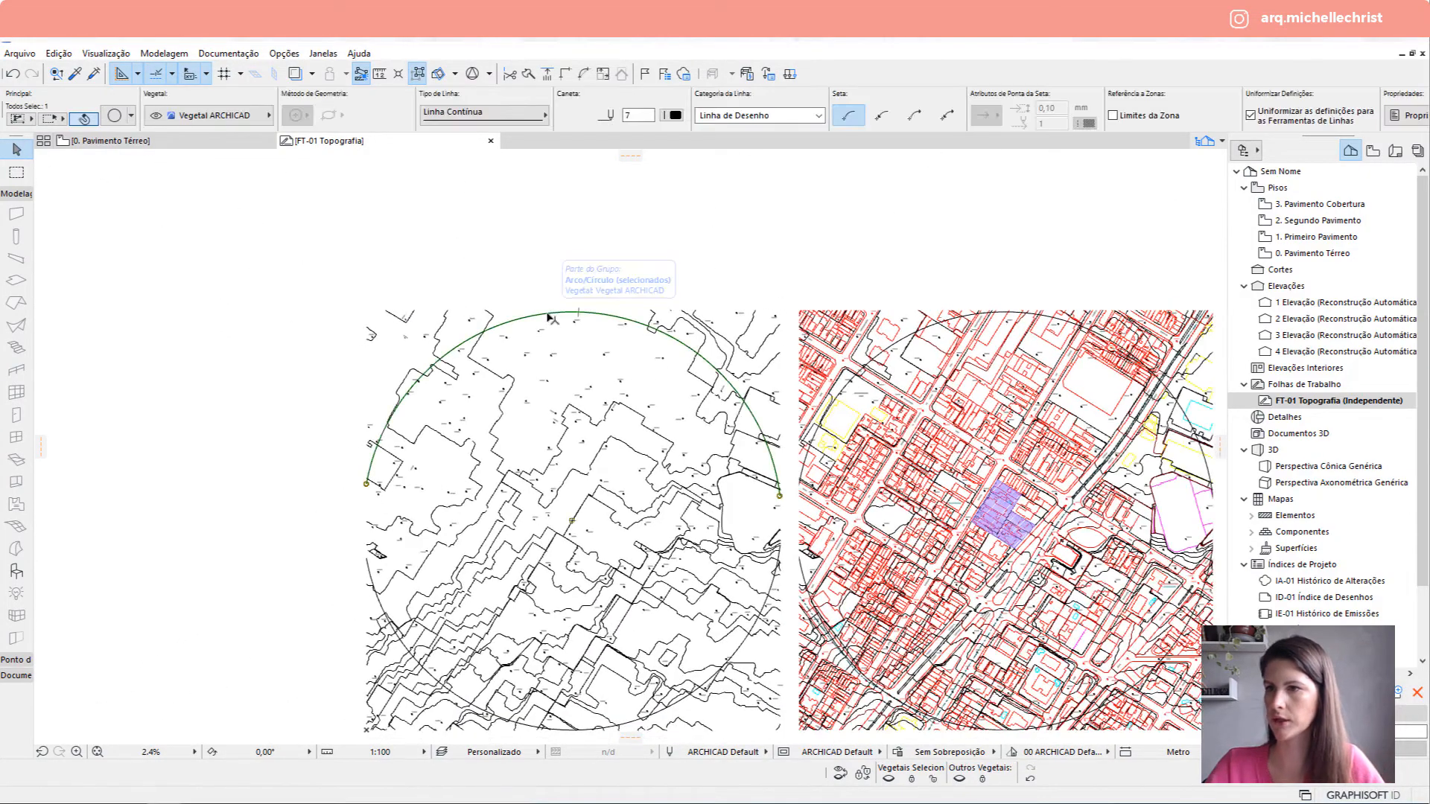
{"action": "key", "text": "Escape"}
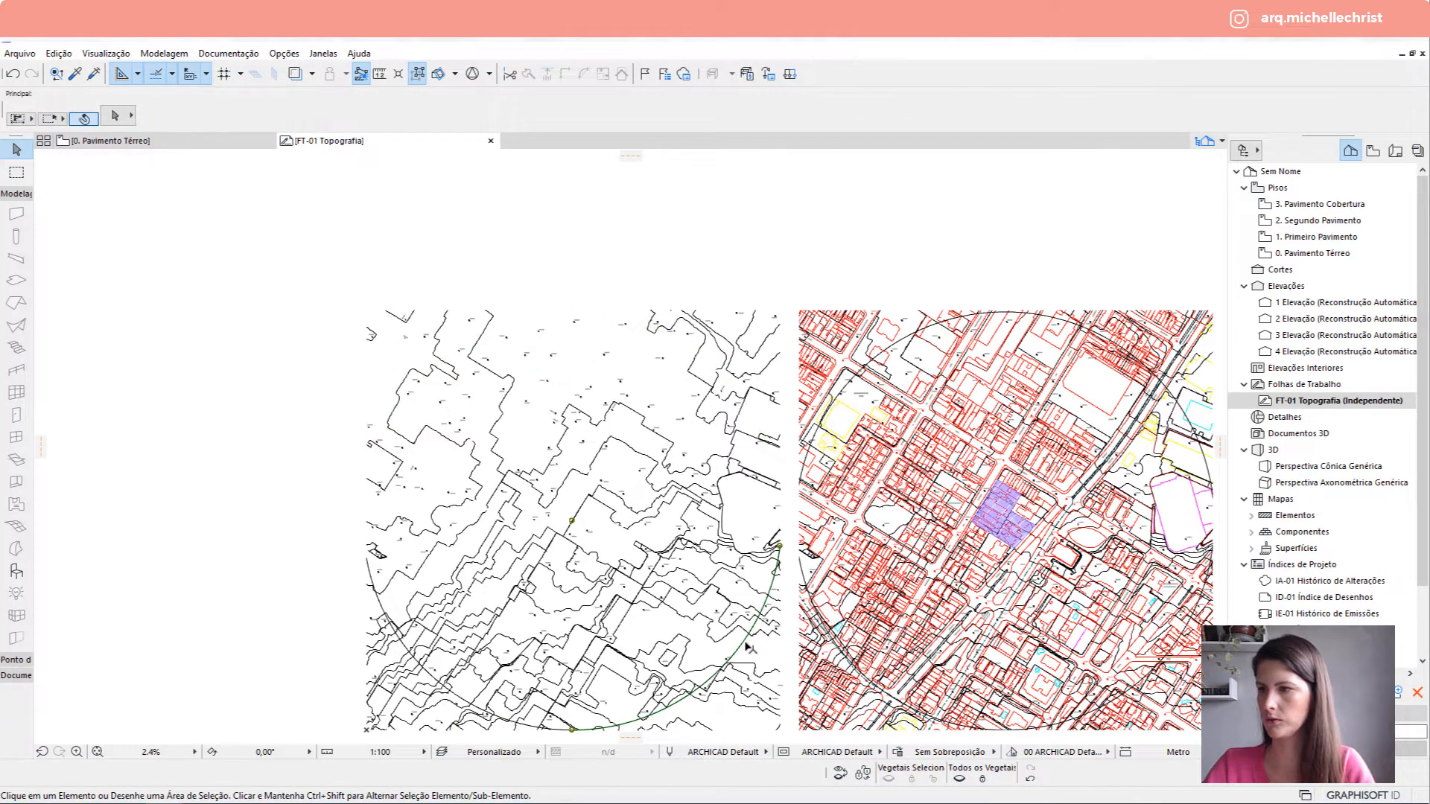
{"action": "double_click", "coordinate": [749, 648]}
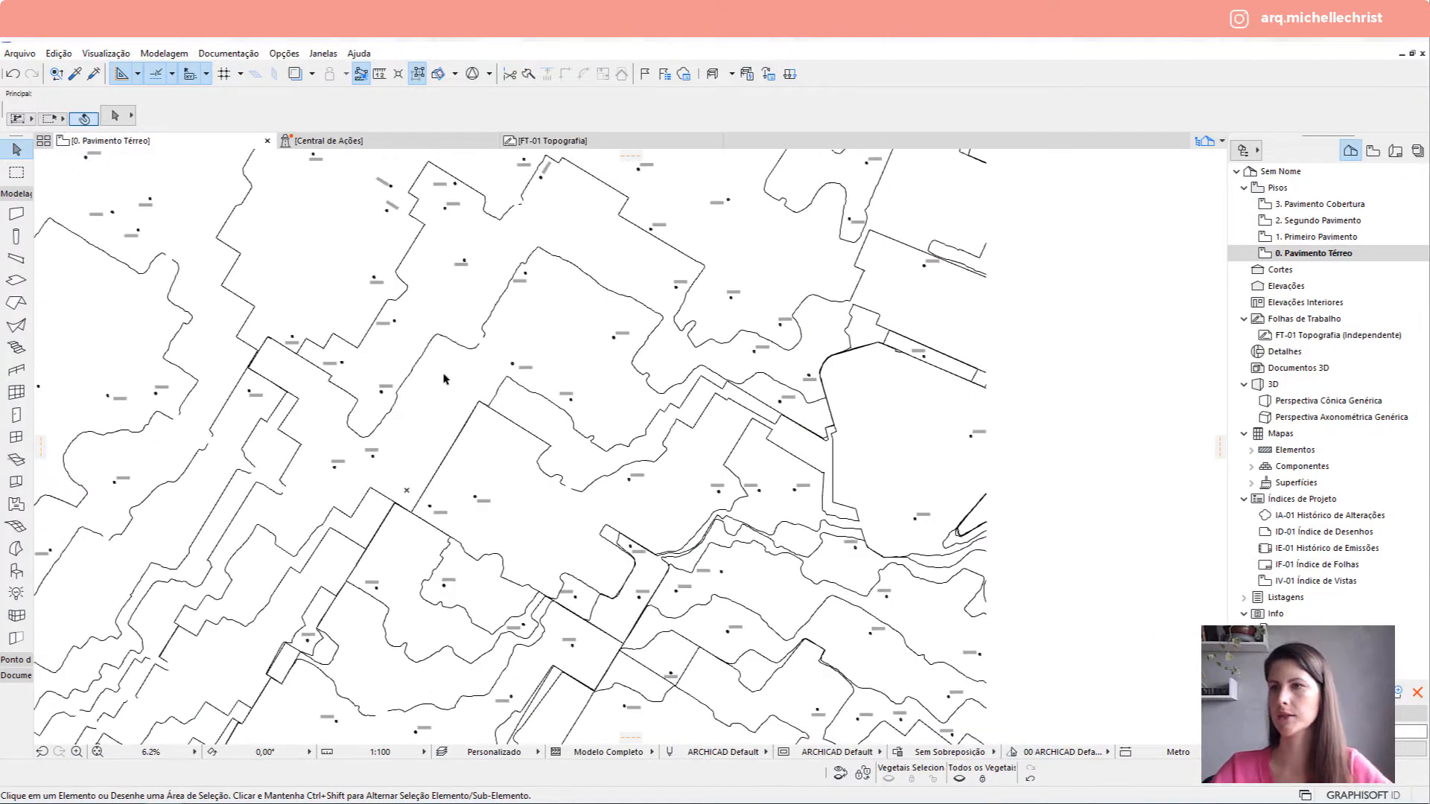
On the ground floor plan, select the contour beside the 741.61 spot elevation and its adjoining contour, and examine their ends for gaps.
{"action": "scroll", "coordinate": [447, 402], "scroll_direction": "down", "scroll_amount": 2}
{"action": "left_click", "coordinate": [554, 448]}
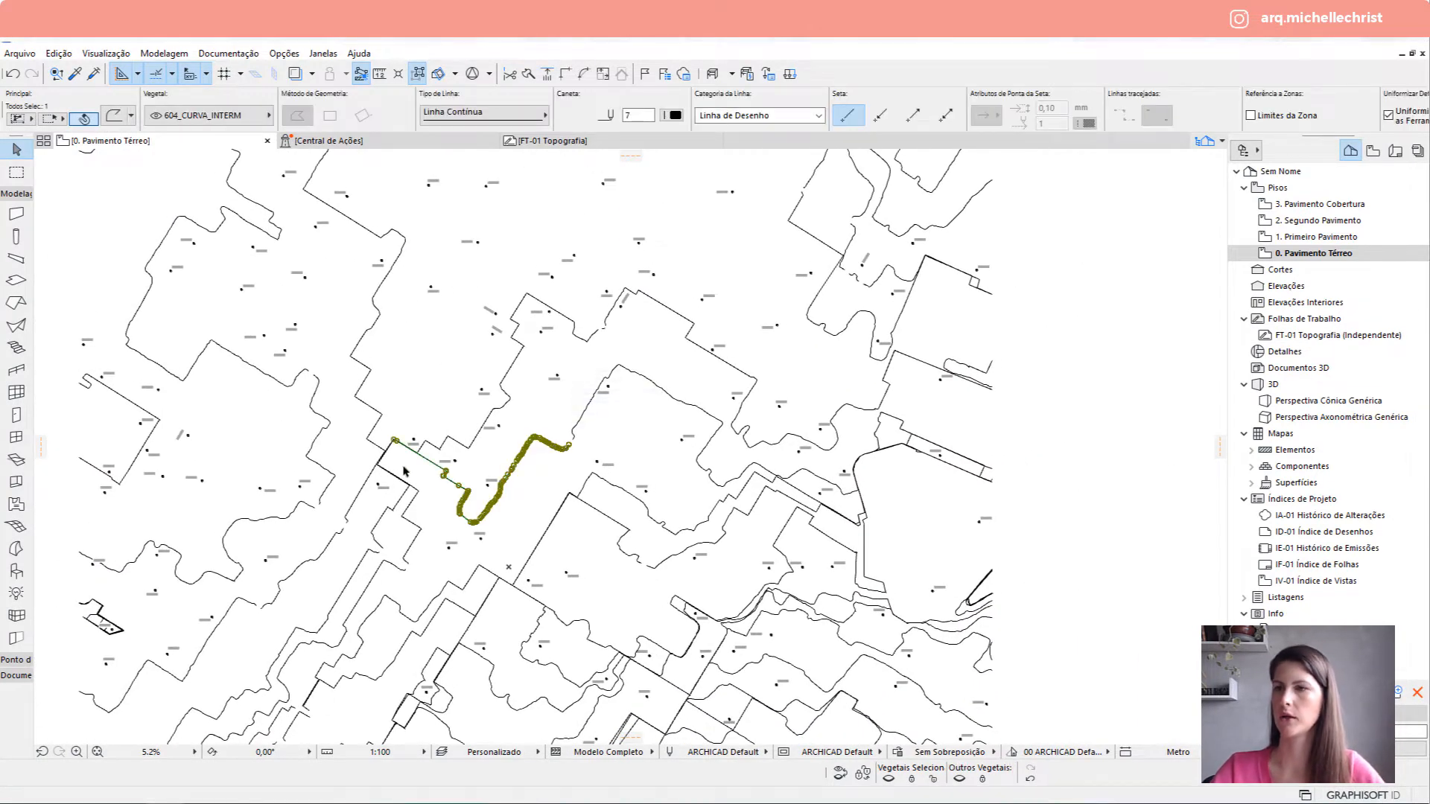
{"action": "scroll", "coordinate": [403, 471], "scroll_direction": "up", "scroll_amount": 4}
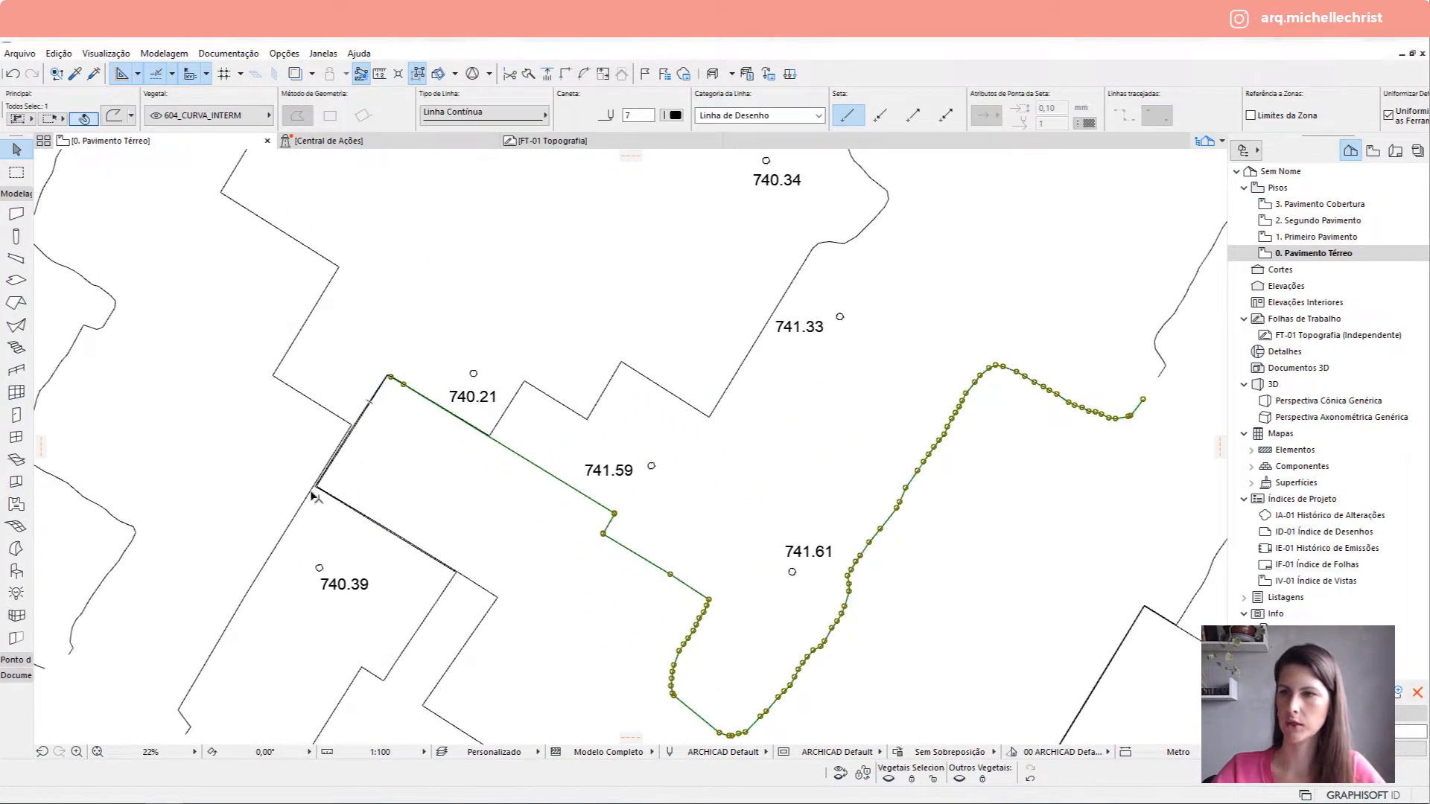
{"action": "scroll", "coordinate": [372, 519], "scroll_direction": "down", "scroll_amount": 1}
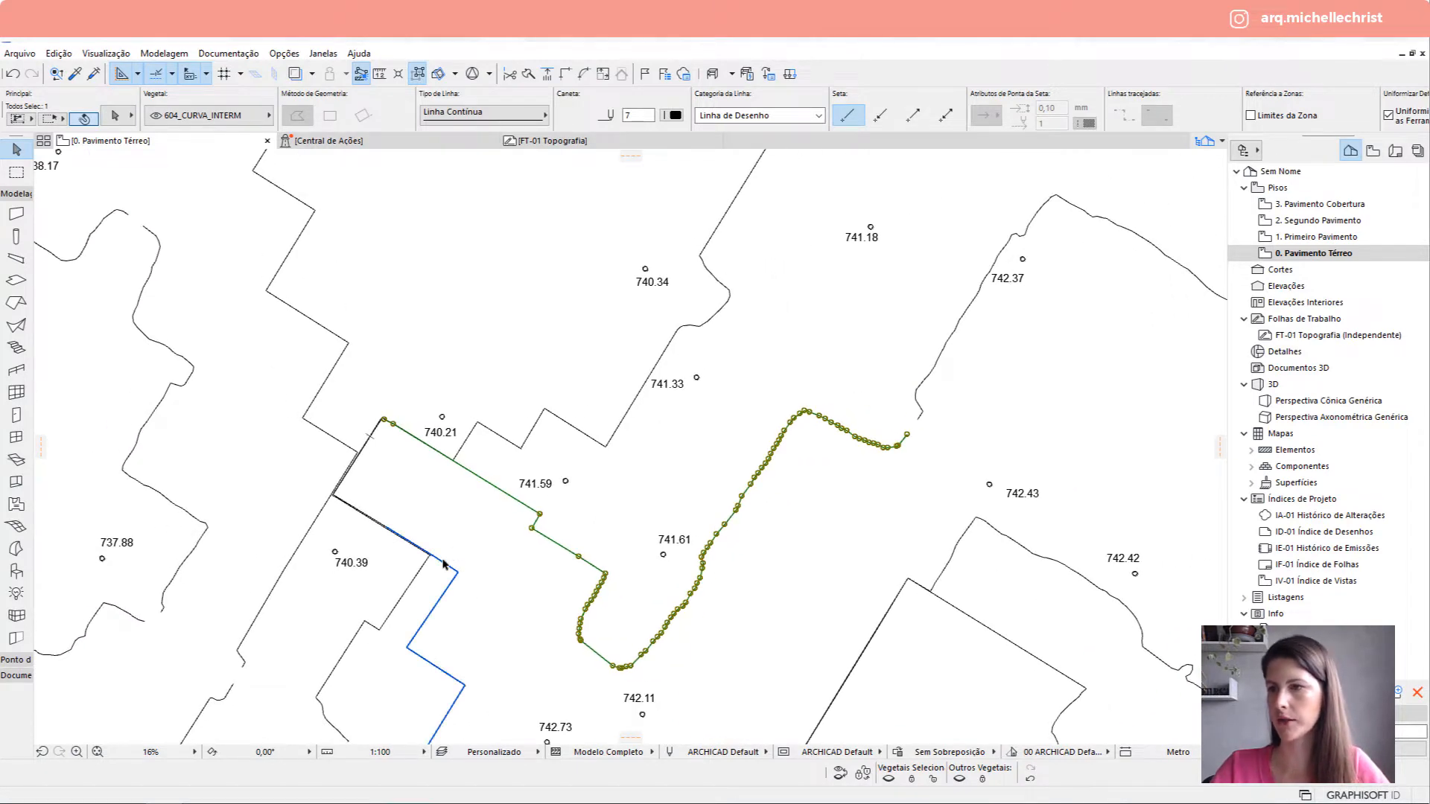
{"action": "left_click", "coordinate": [445, 565], "text": "shift"}
{"action": "scroll", "coordinate": [372, 447], "scroll_direction": "up", "scroll_amount": 4}
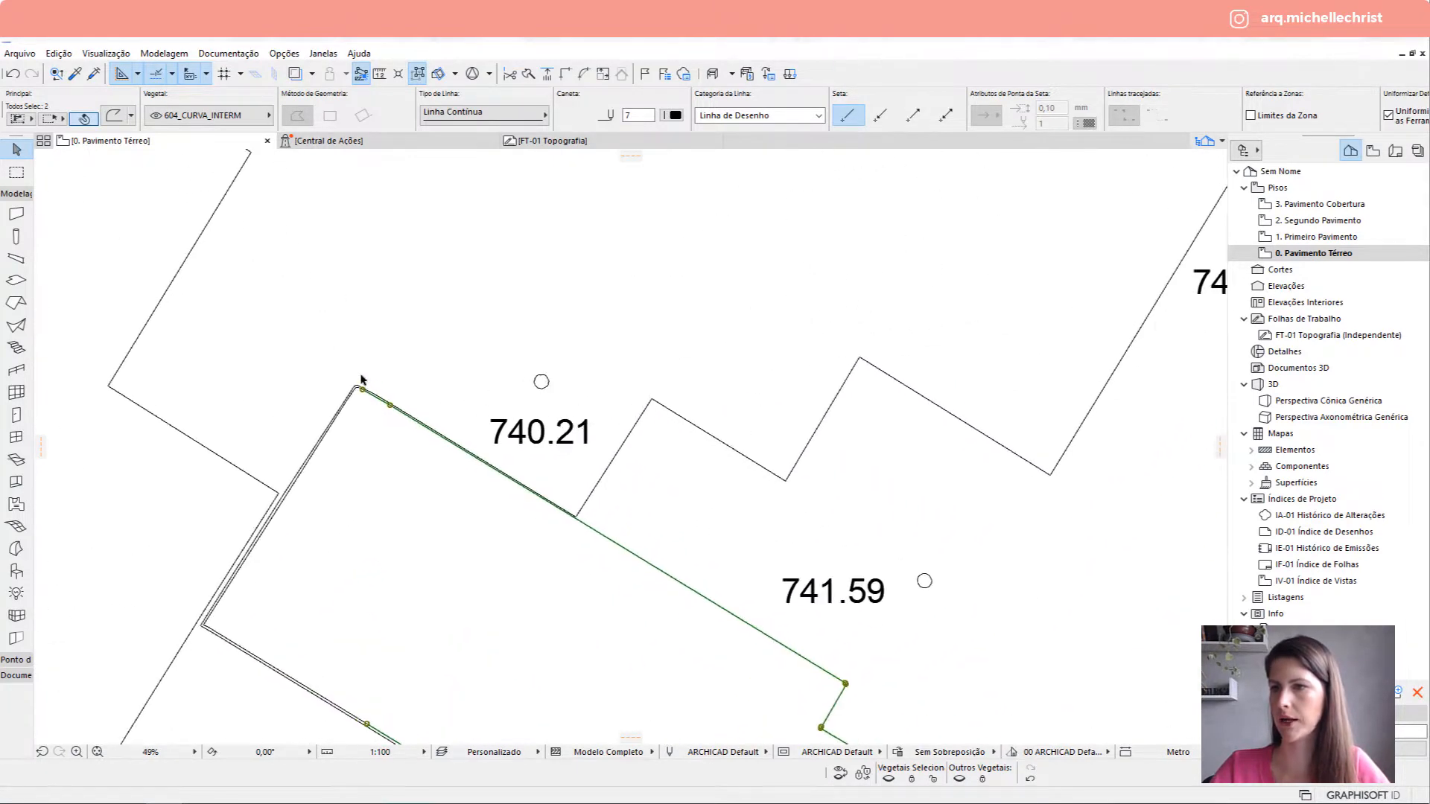
{"action": "scroll", "coordinate": [948, 567], "scroll_direction": "down", "scroll_amount": 2}
{"action": "middle_click_drag", "start_coordinate": [1008, 529], "coordinate": [262, 525]}
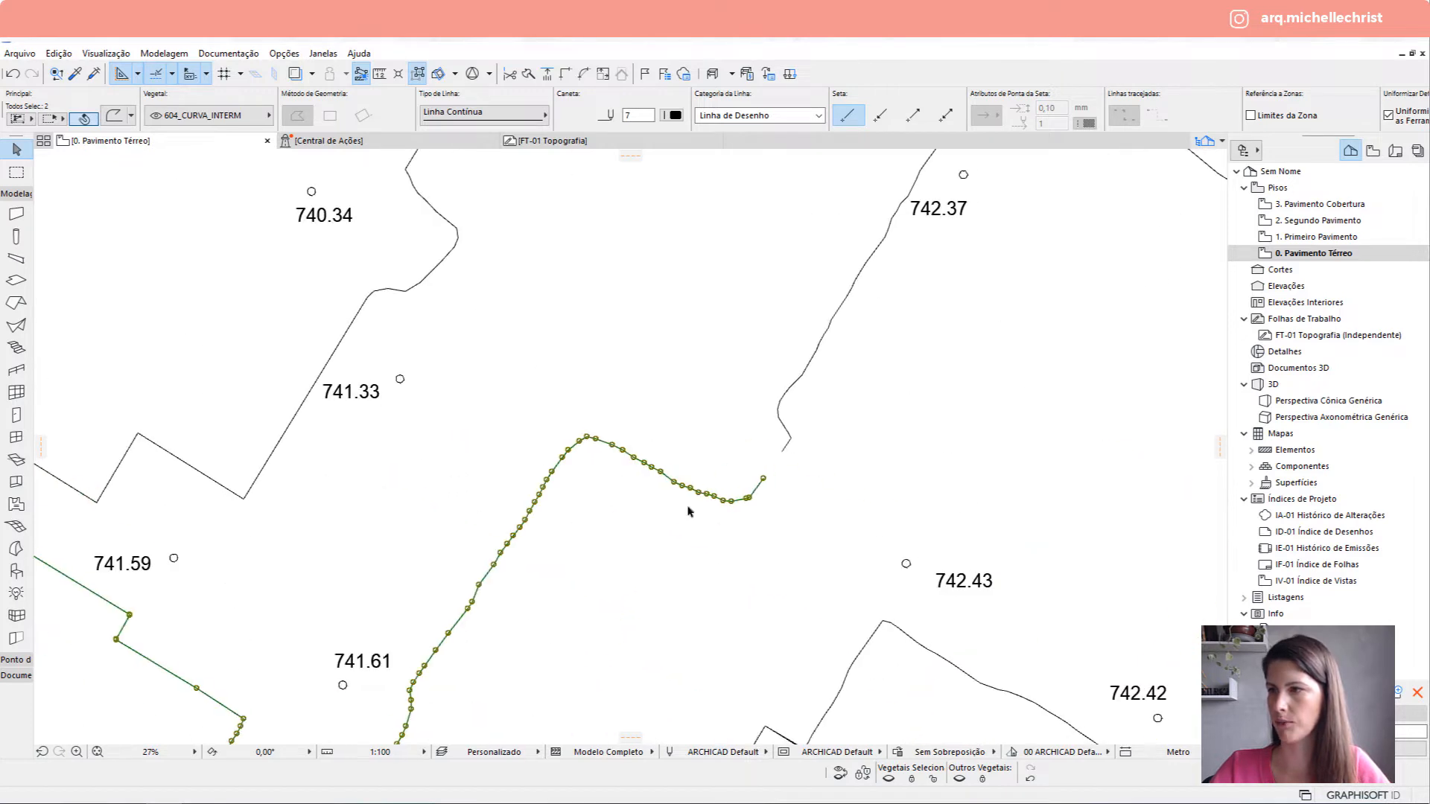
{"action": "scroll", "coordinate": [787, 452], "scroll_direction": "up", "scroll_amount": 1}
{"action": "scroll", "coordinate": [639, 533], "scroll_direction": "up", "scroll_amount": 2}
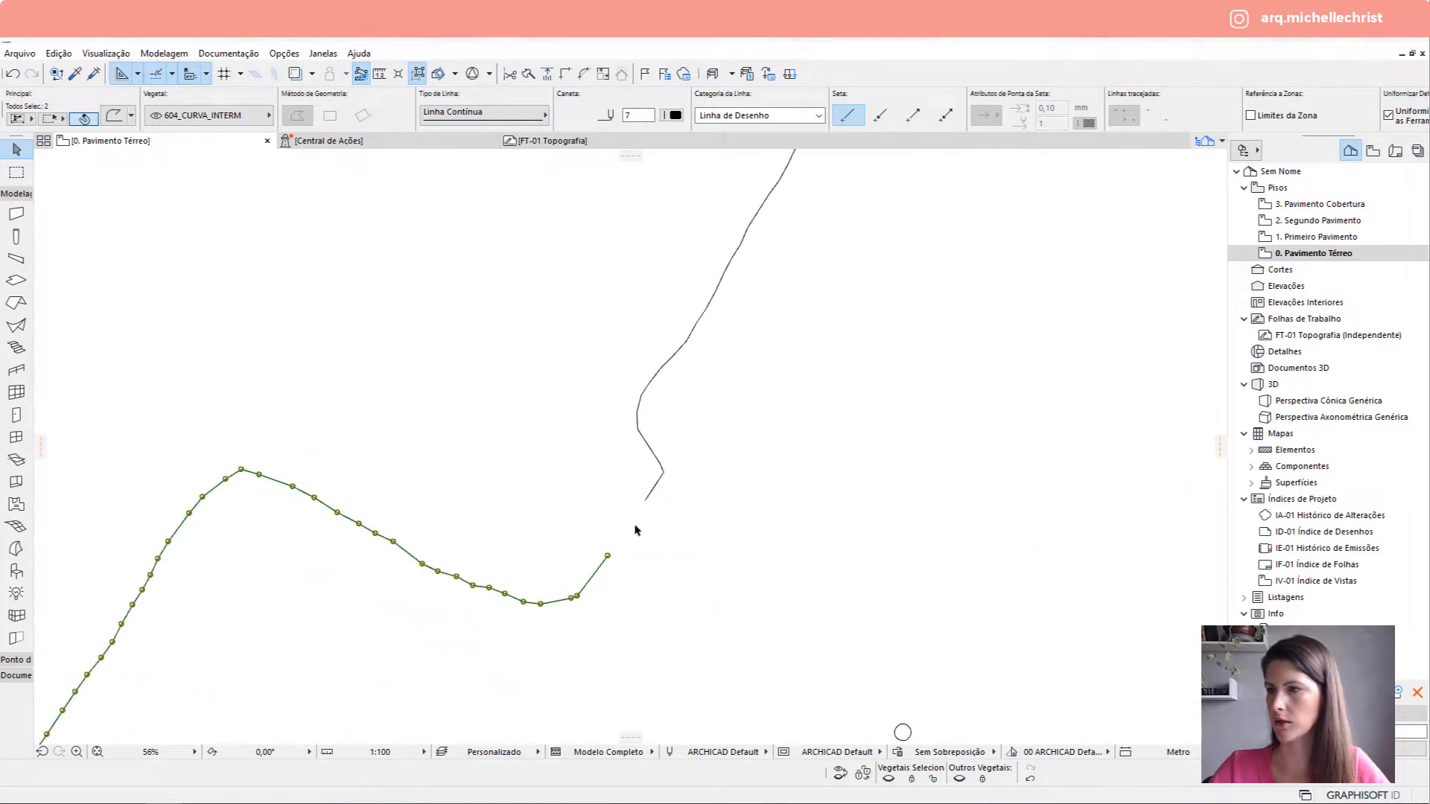
Move the open end vertex of the contour beside the 741.61 spot elevation onto the end of the neighbouring contour.
{"action": "left_click", "coordinate": [610, 560]}
{"action": "left_click", "coordinate": [607, 558]}
{"action": "left_click", "coordinate": [607, 558]}
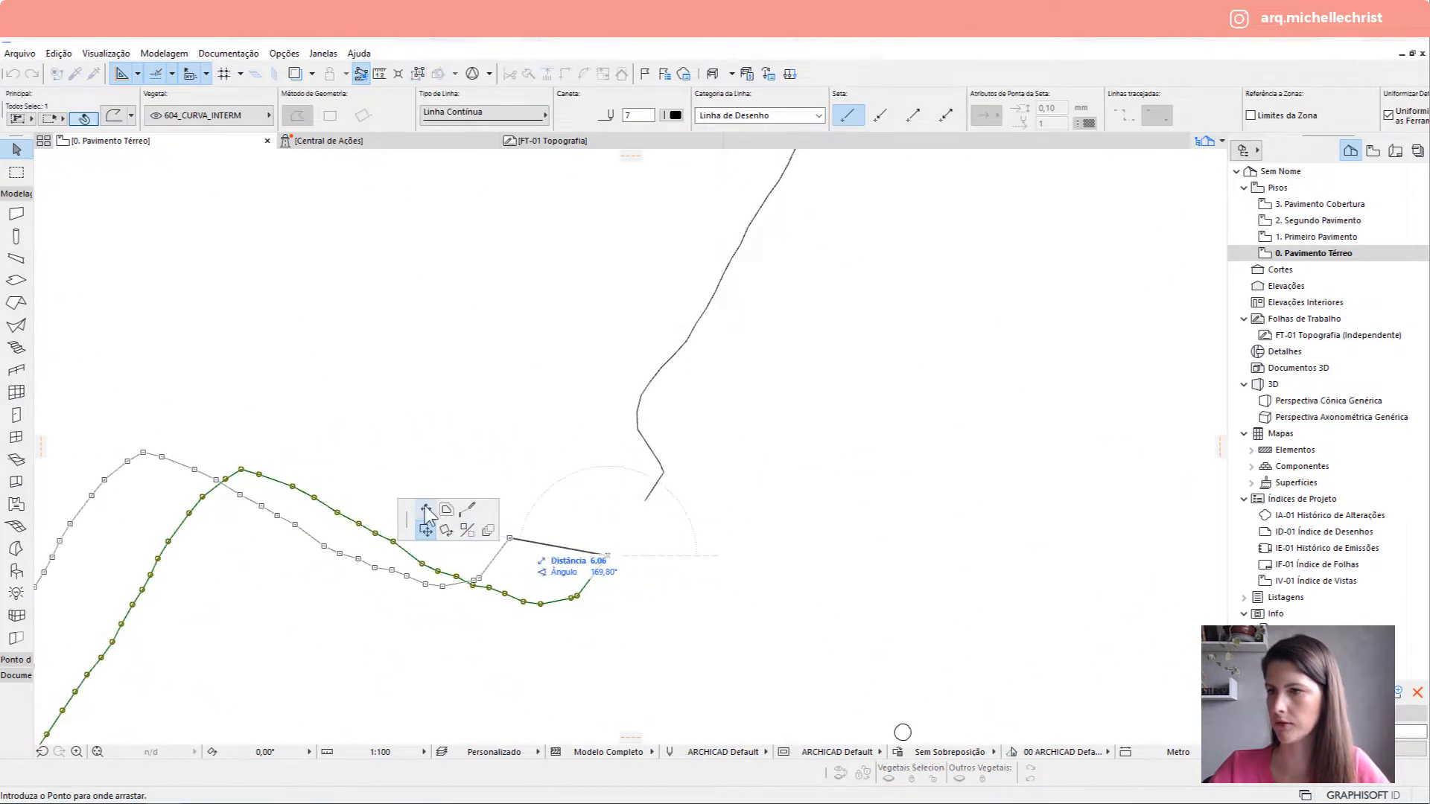
{"action": "left_click", "coordinate": [644, 500]}
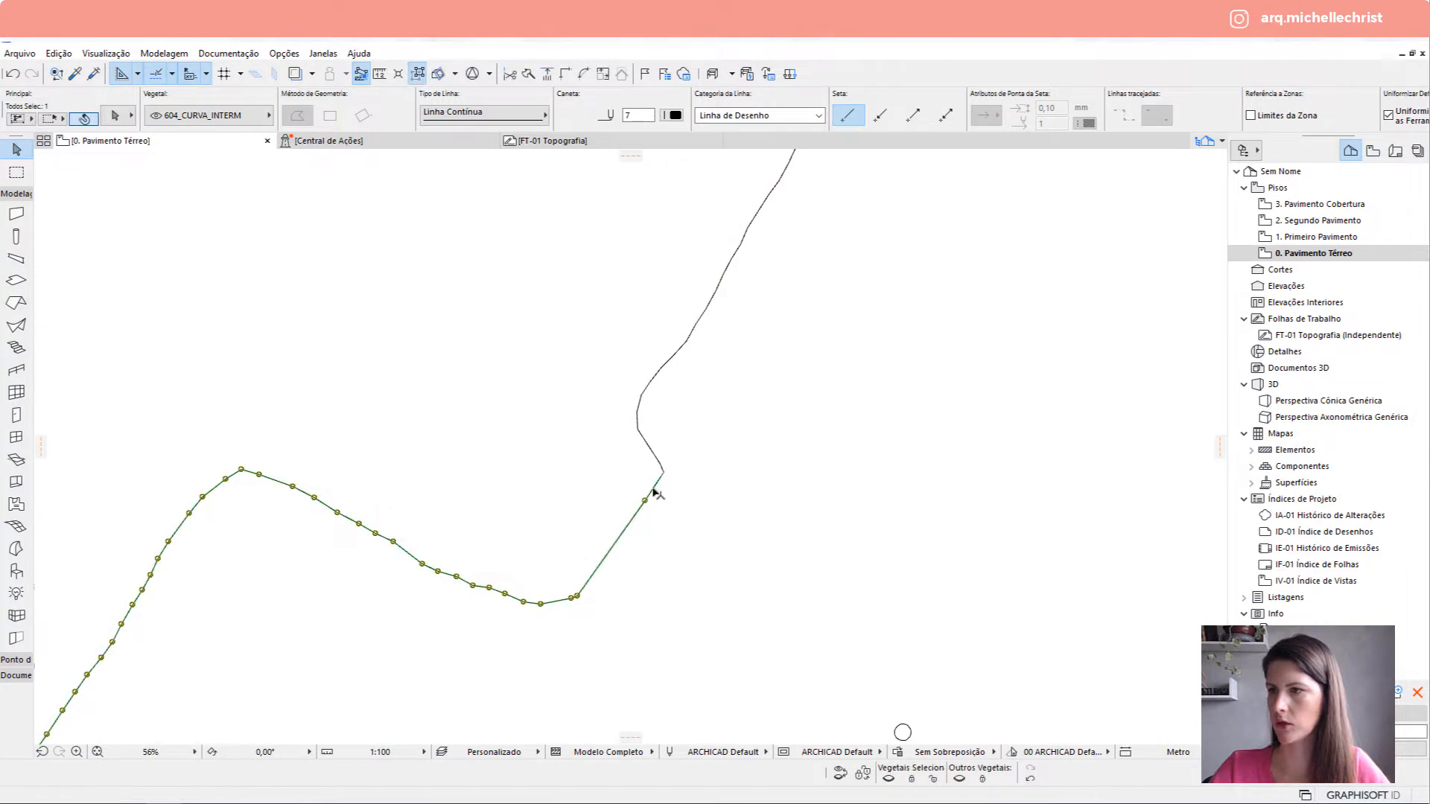
Unify the two contours that now meet into a single polyline and check its full course.
{"action": "left_click", "coordinate": [658, 480], "text": "shift"}
{"action": "scroll", "coordinate": [634, 487], "scroll_direction": "down", "scroll_amount": 2}
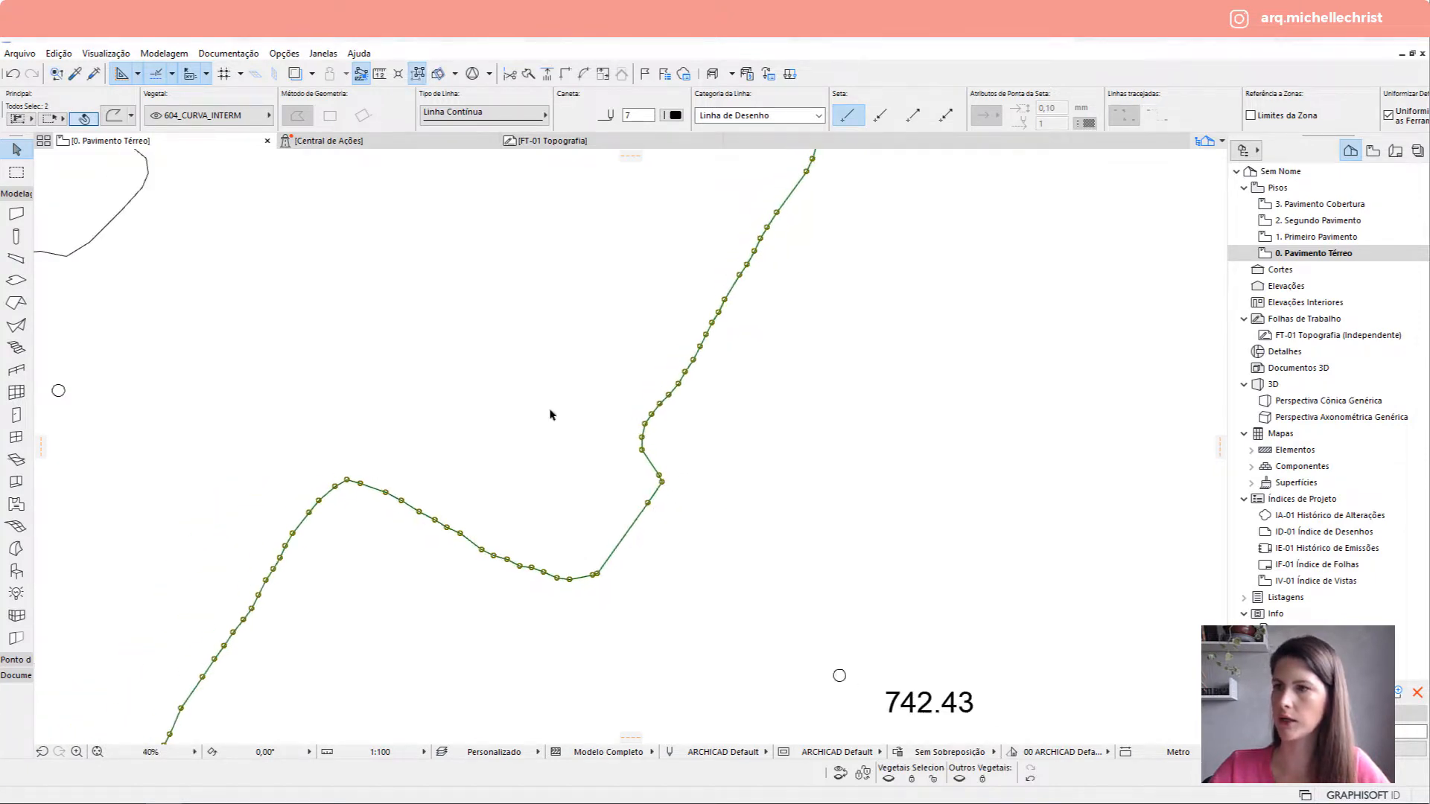
{"action": "left_click", "coordinate": [58, 53]}
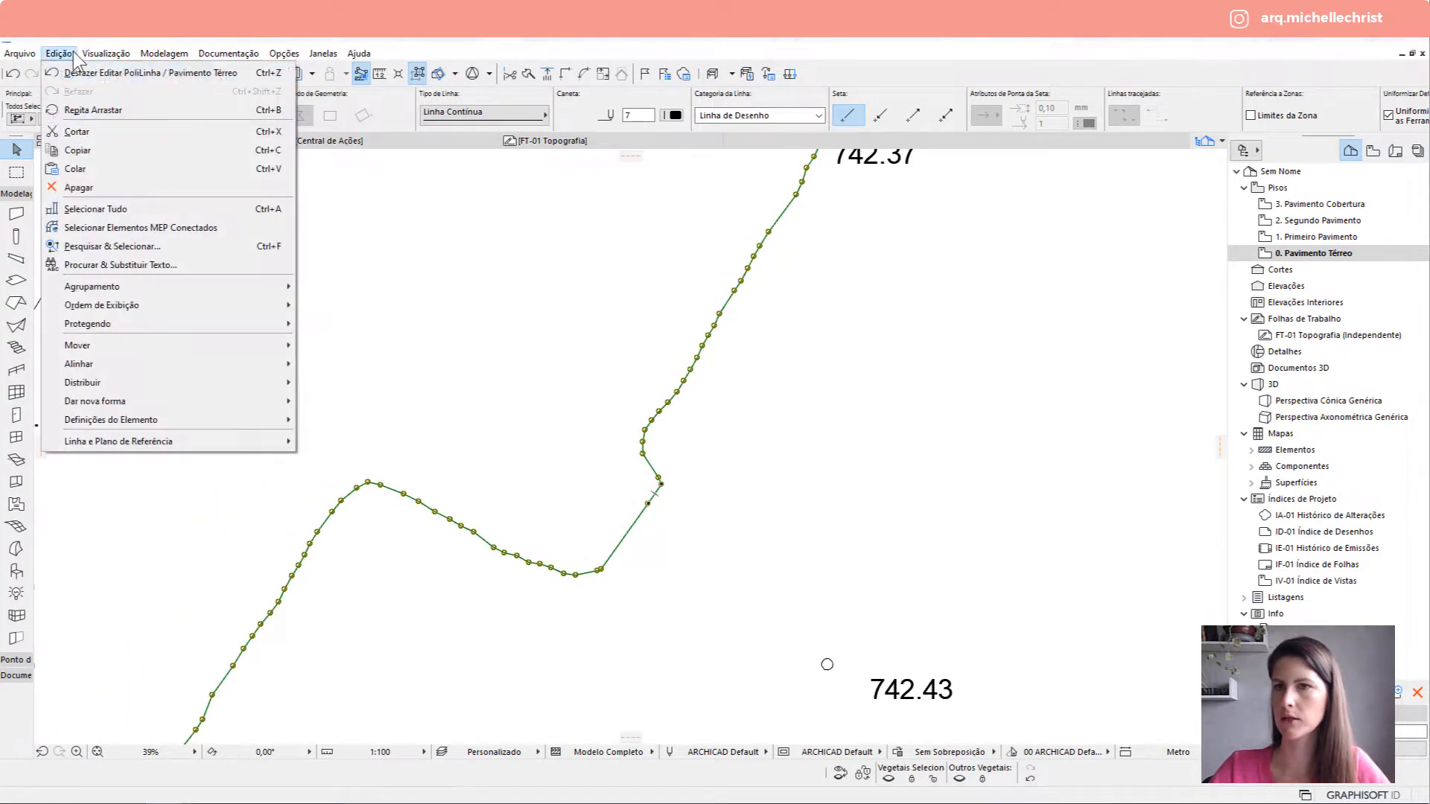
{"action": "mouse_move", "coordinate": [81, 399]}
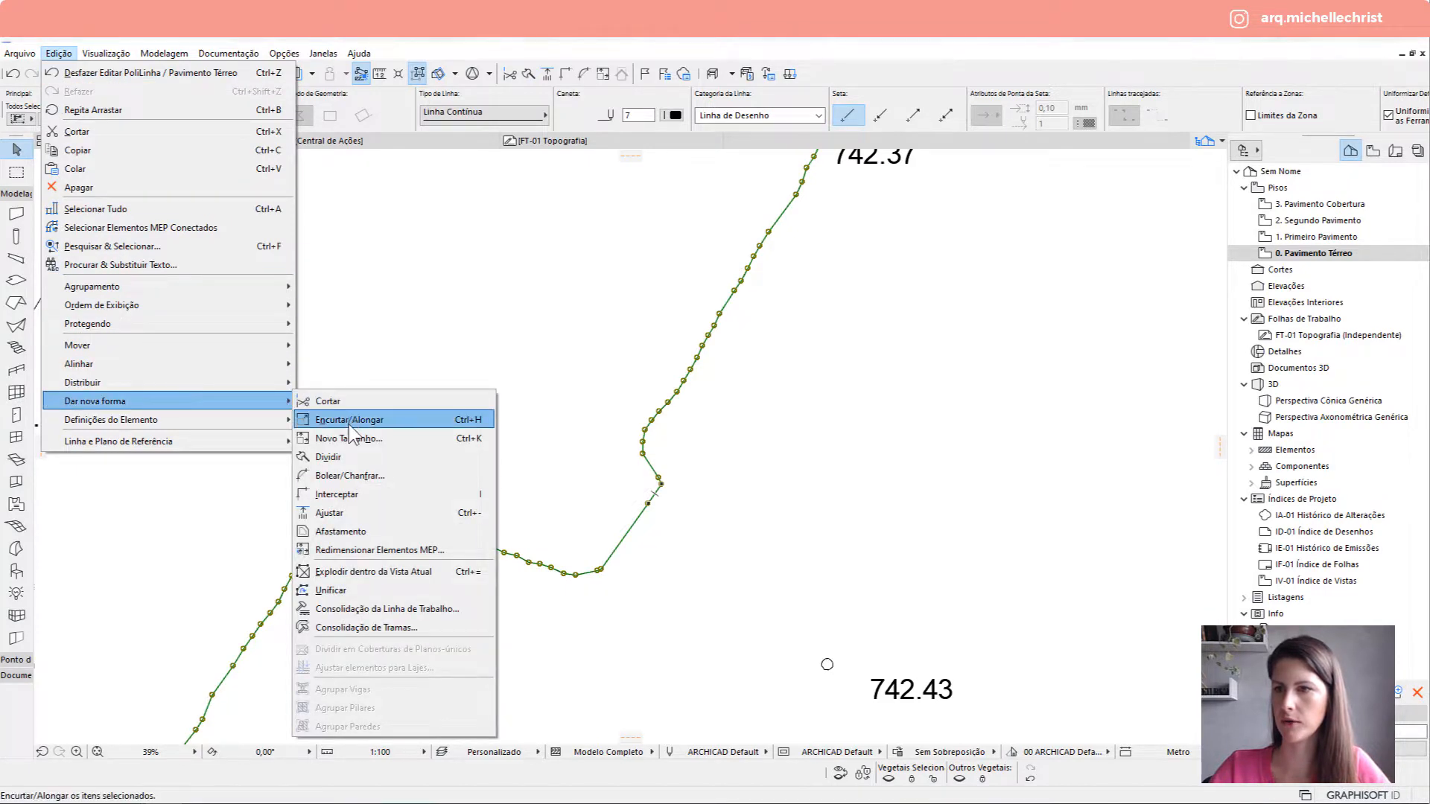
{"action": "left_click", "coordinate": [373, 589]}
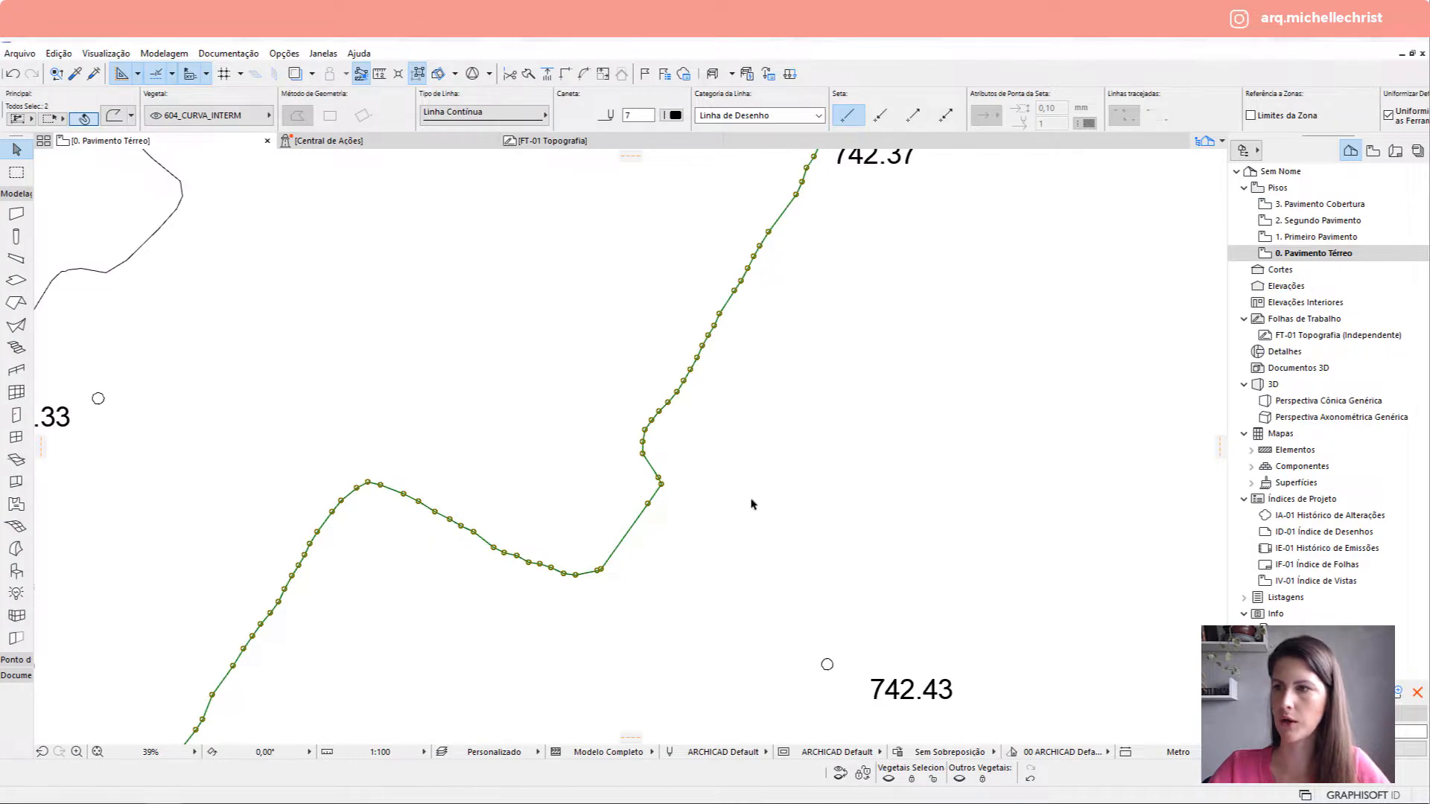
{"action": "scroll", "coordinate": [663, 446], "scroll_direction": "down", "scroll_amount": 5}
{"action": "middle_click_drag", "start_coordinate": [655, 447], "coordinate": [421, 382]}
{"action": "scroll", "coordinate": [568, 386], "scroll_direction": "down", "scroll_amount": 3}
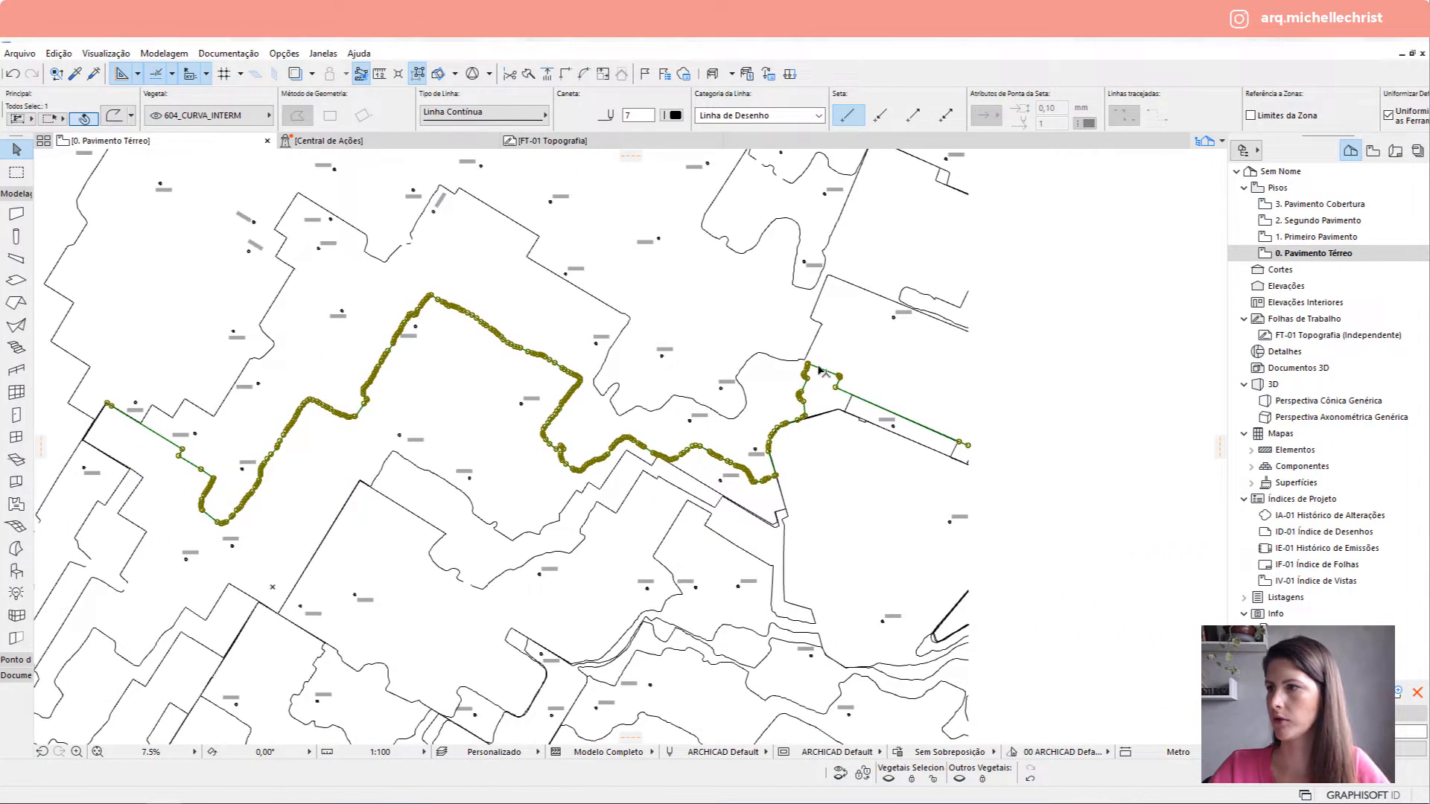
{"action": "scroll", "coordinate": [997, 388], "scroll_direction": "up", "scroll_amount": 3}
{"action": "scroll", "coordinate": [591, 485], "scroll_direction": "up", "scroll_amount": 3}
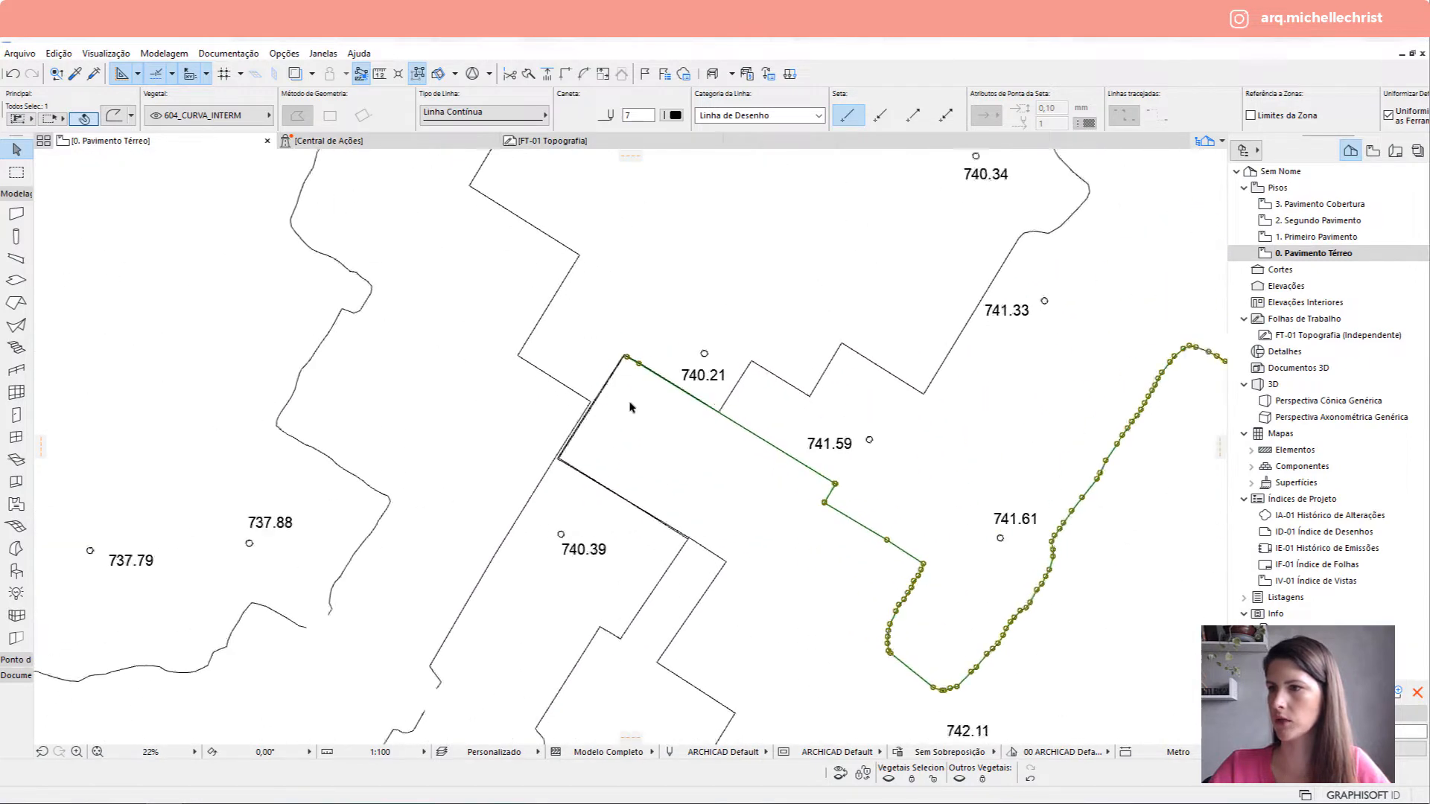
{"action": "scroll", "coordinate": [625, 359], "scroll_direction": "up", "scroll_amount": 2}
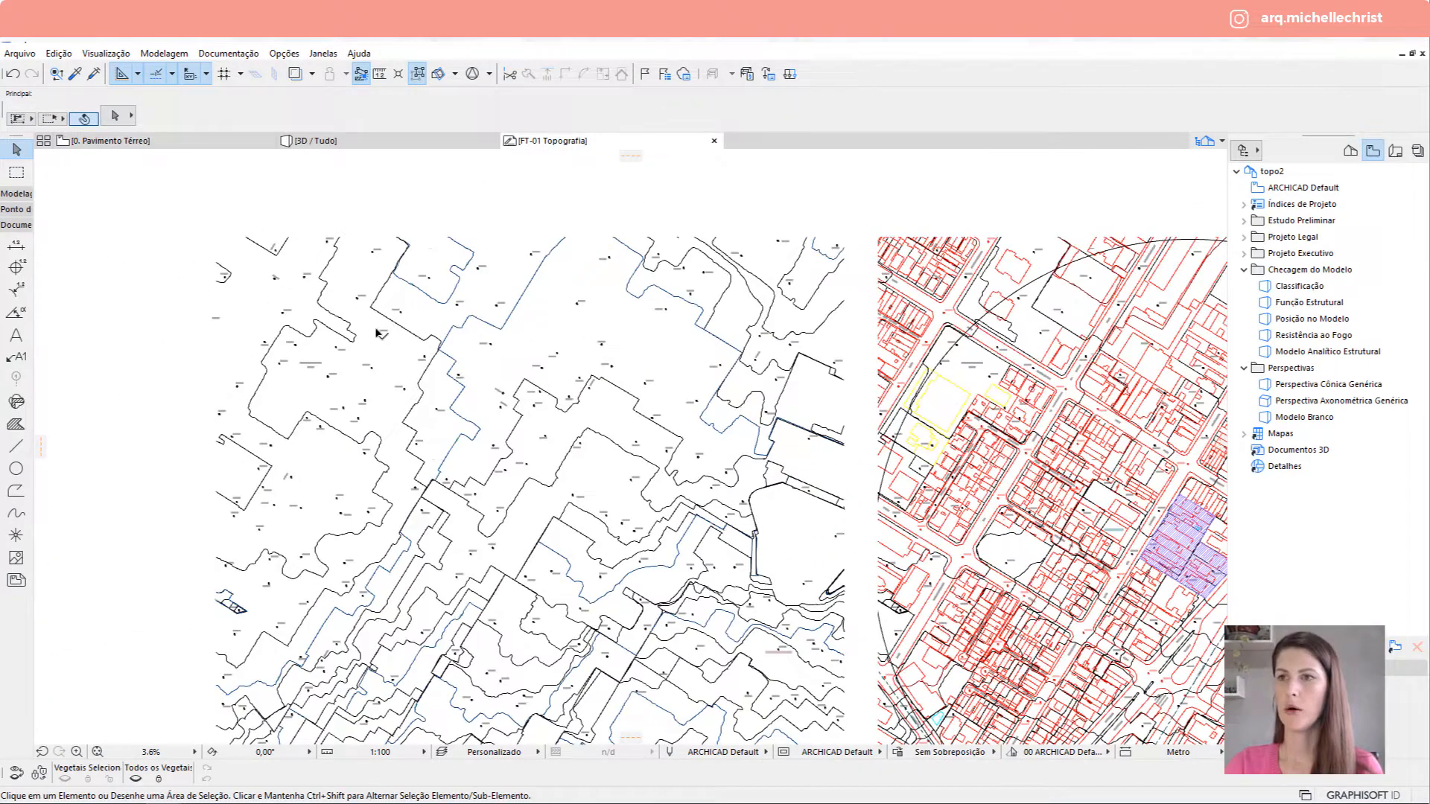
In the FT-01 Topografia worksheet, select a long intermediate contour to check its course and layer, and clear the selection.
{"action": "left_click", "coordinate": [412, 336]}
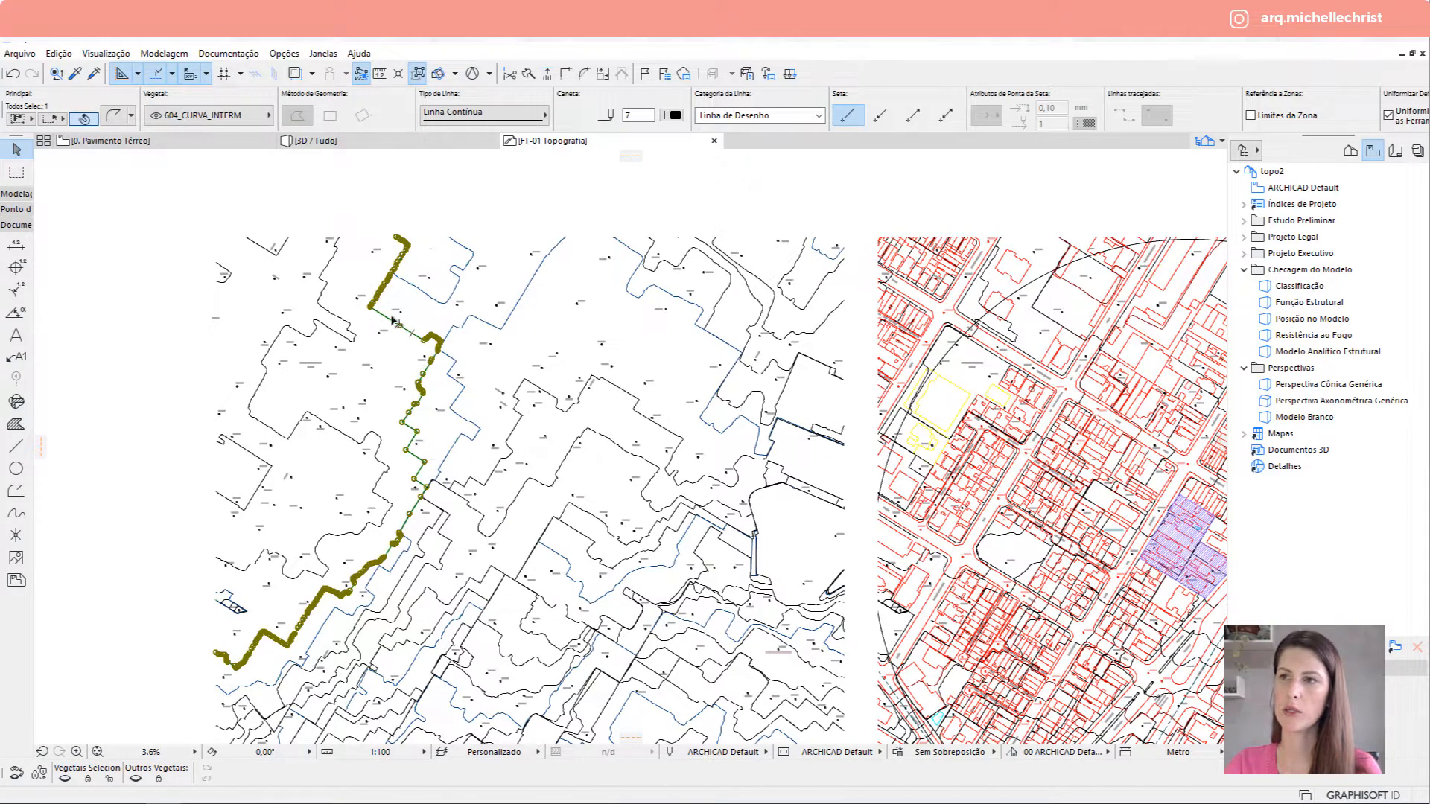
{"action": "key", "text": "Delete"}
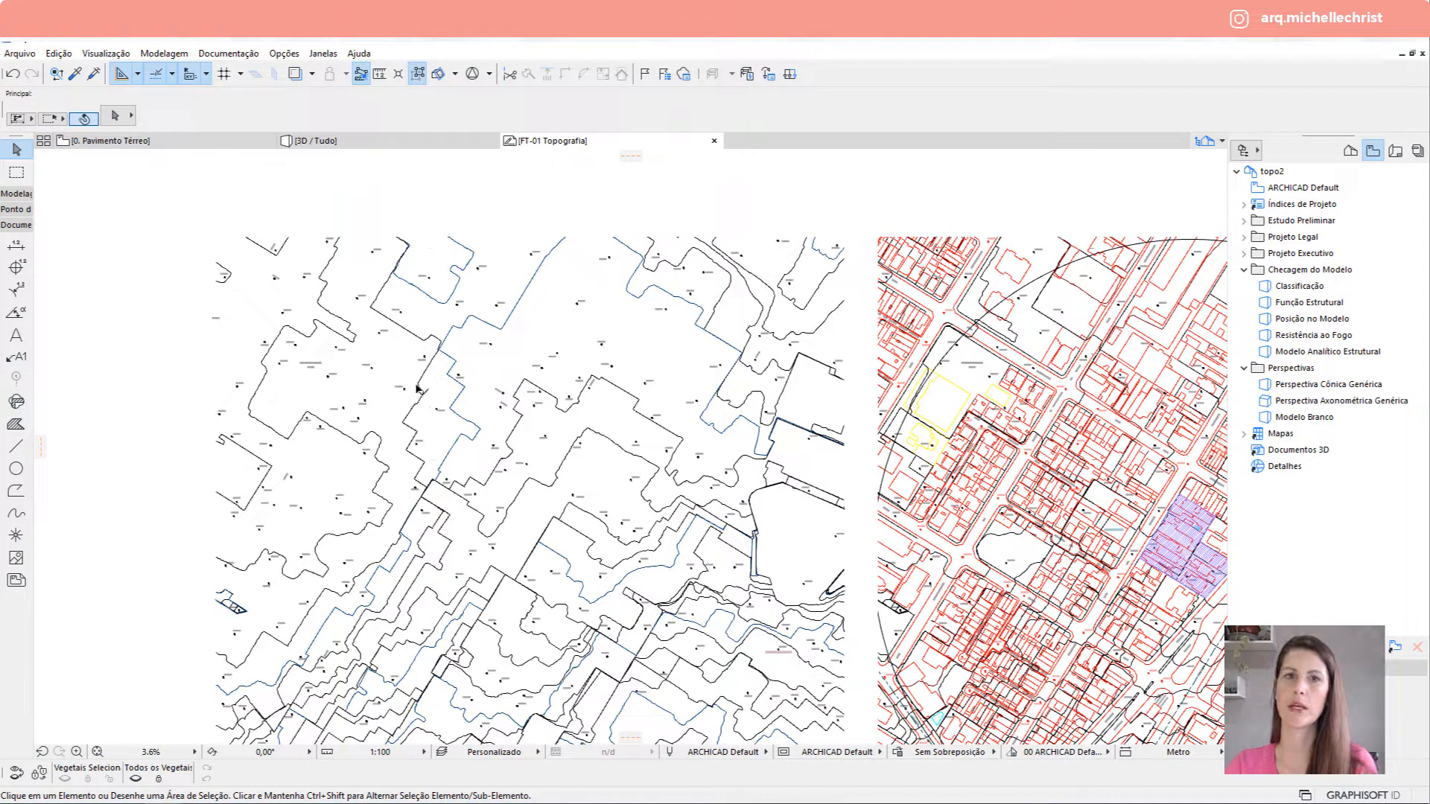
{"action": "left_click", "coordinate": [881, 305]}
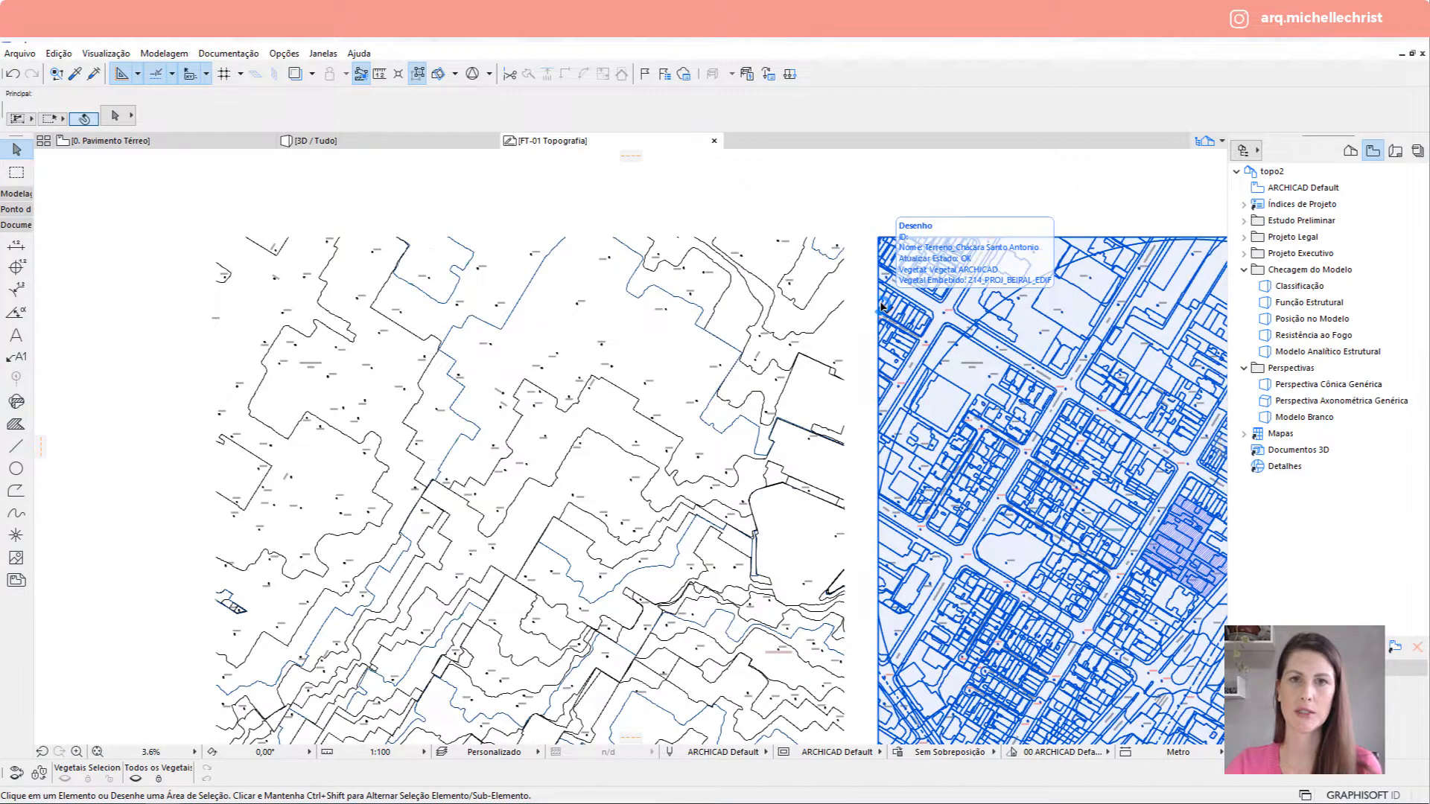
{"action": "left_click", "coordinate": [633, 205]}
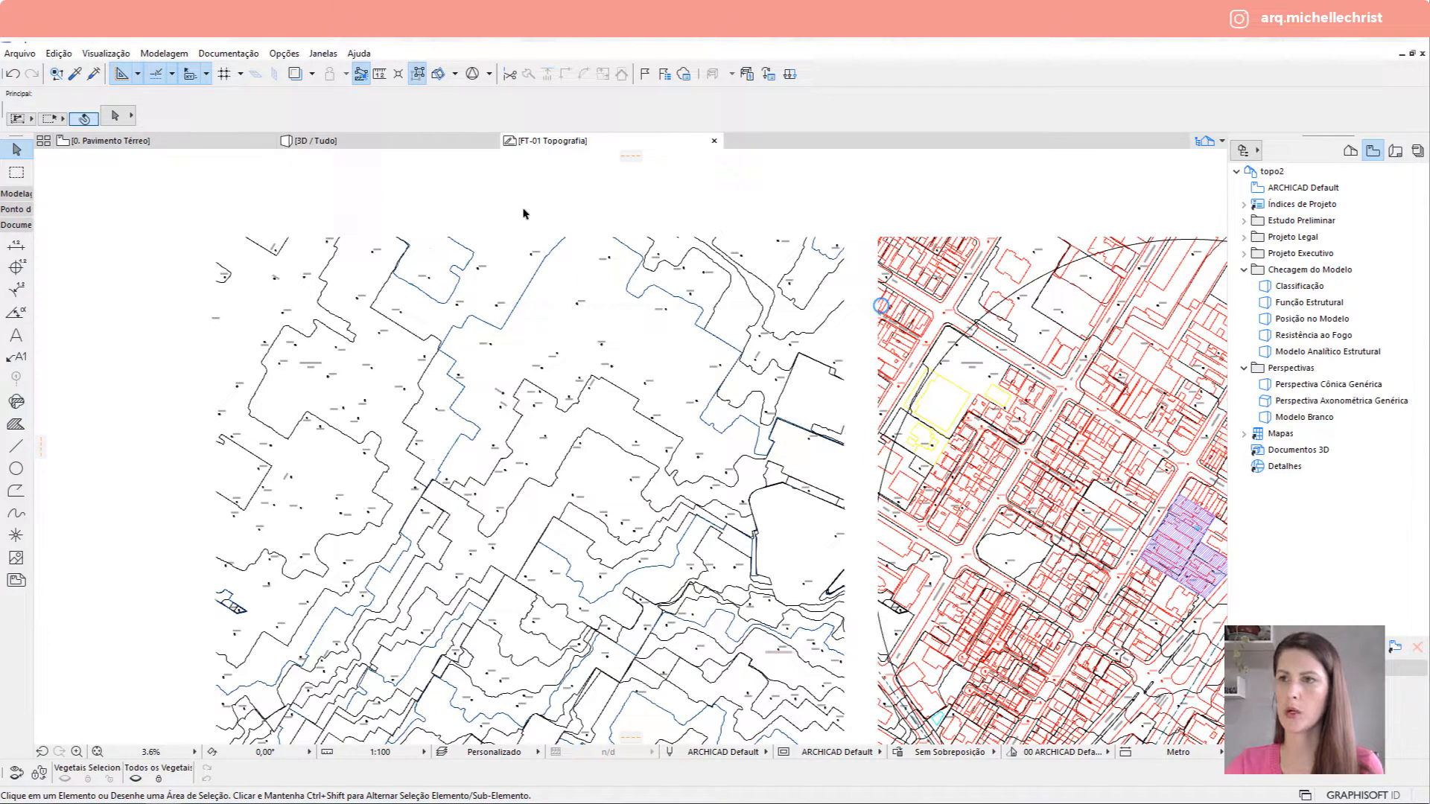
{"action": "middle_click_drag", "start_coordinate": [391, 282], "coordinate": [377, 234]}
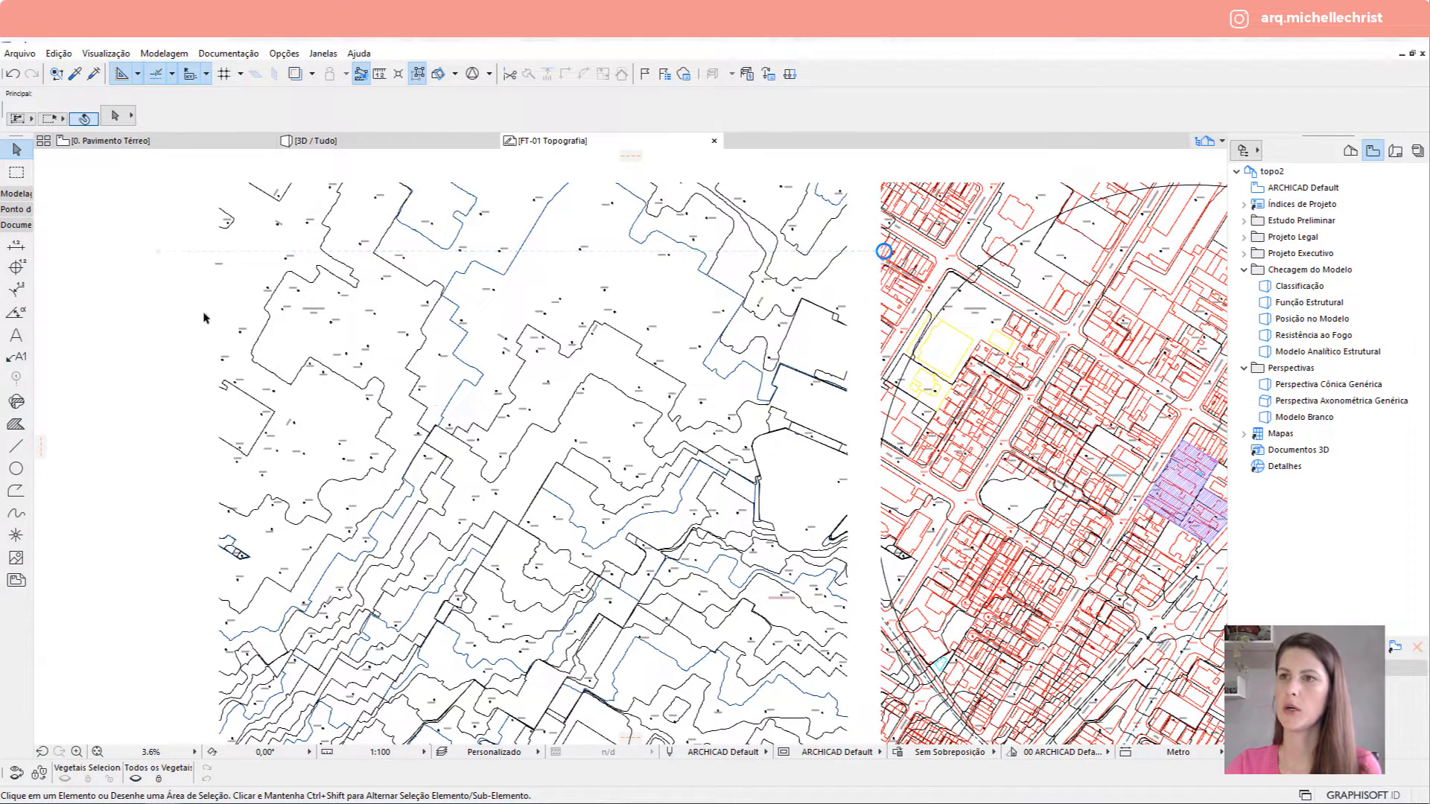
Select all polylines in the worksheet, unify them into continuous contours, and clear the selection.
{"action": "left_click", "coordinate": [299, 274]}
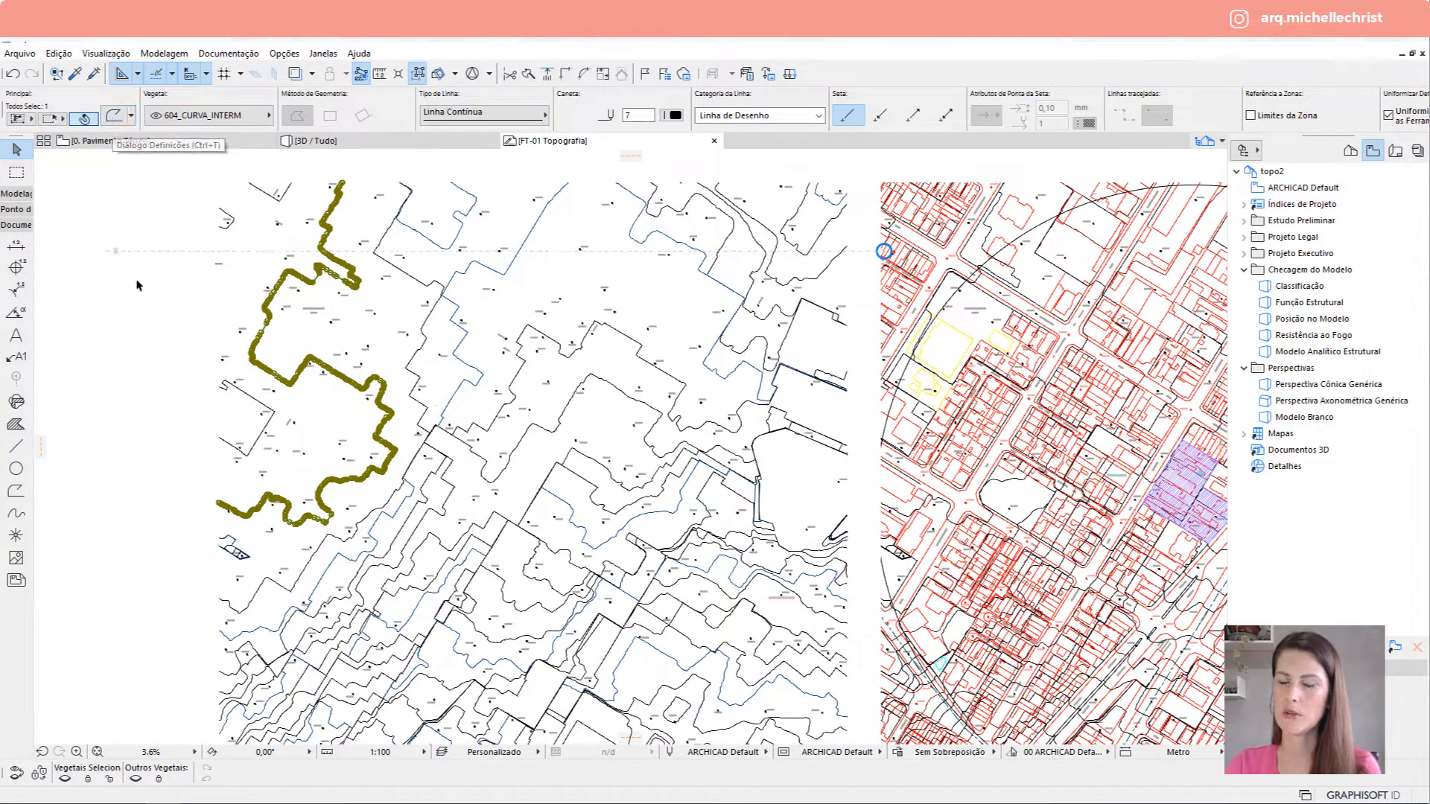
{"action": "key", "text": "Delete"}
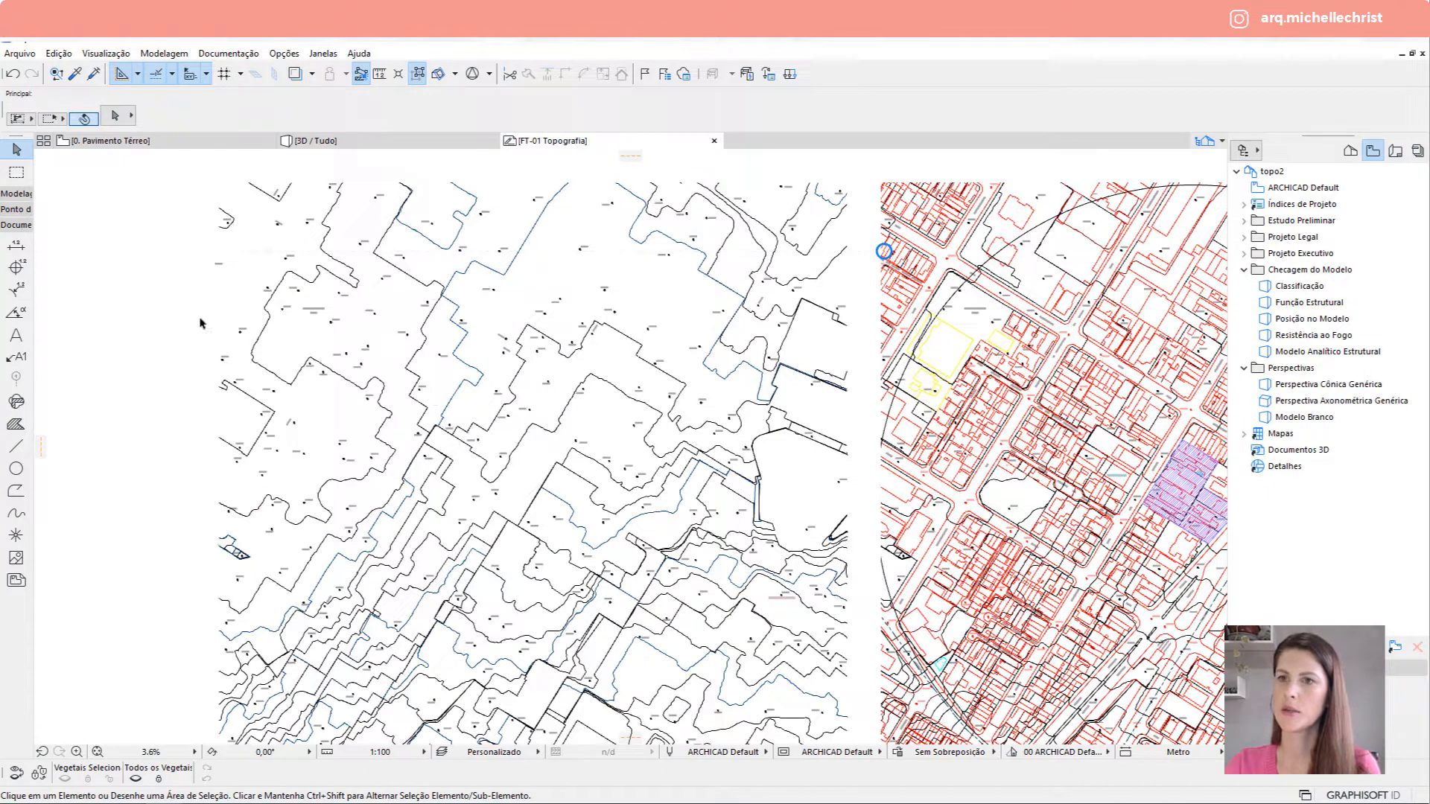
{"action": "left_click", "coordinate": [15, 490]}
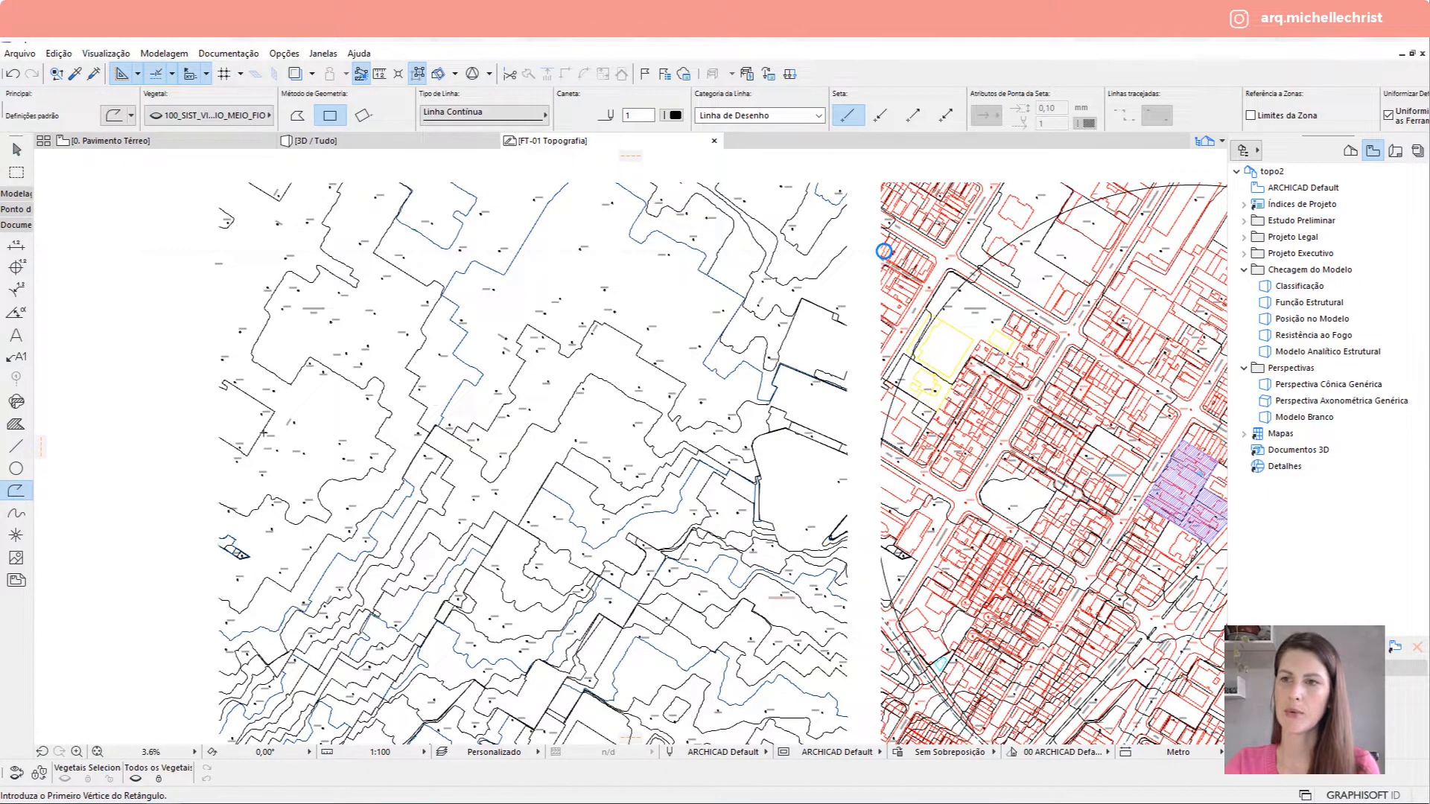
{"action": "key", "text": "ctrl+a"}
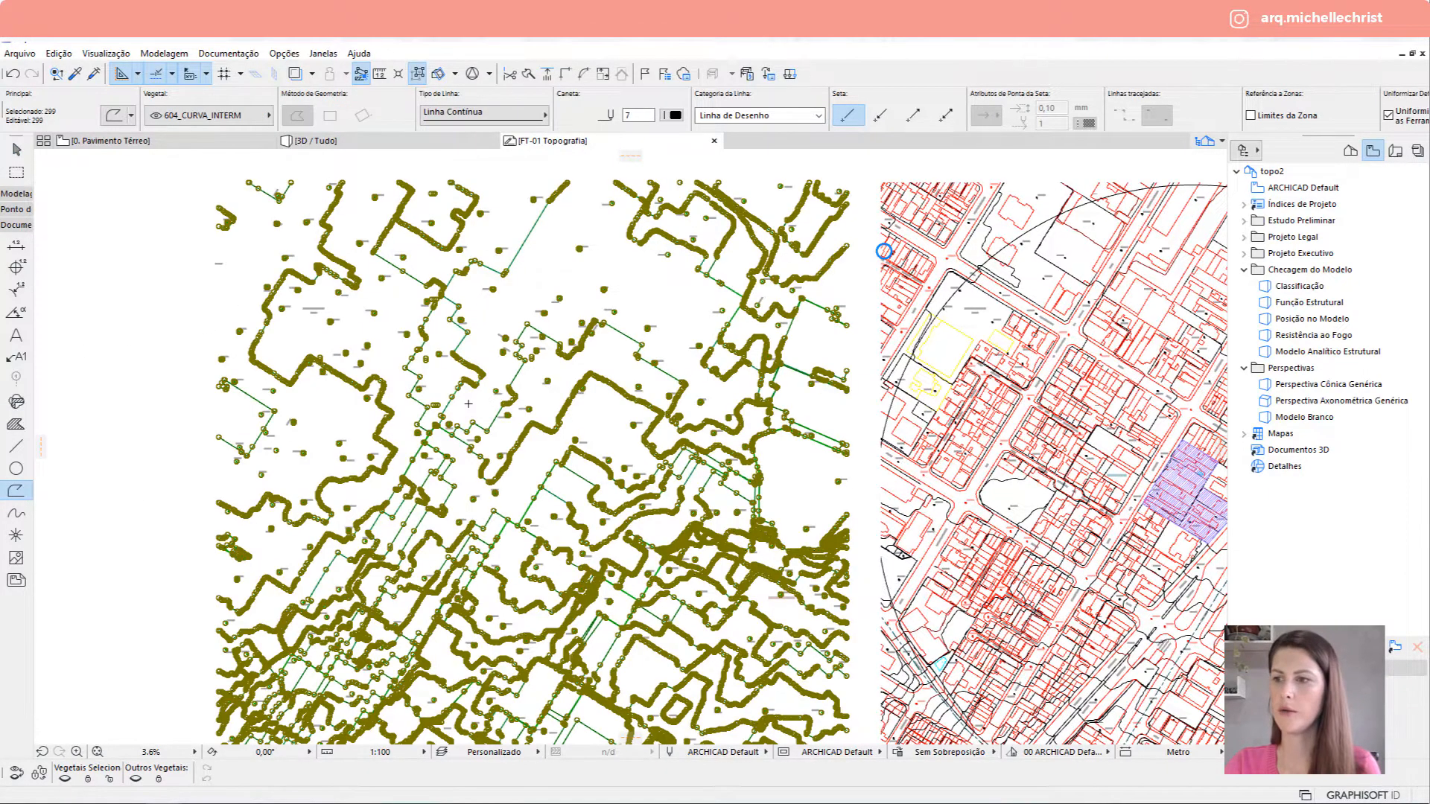
{"action": "left_click", "coordinate": [59, 54]}
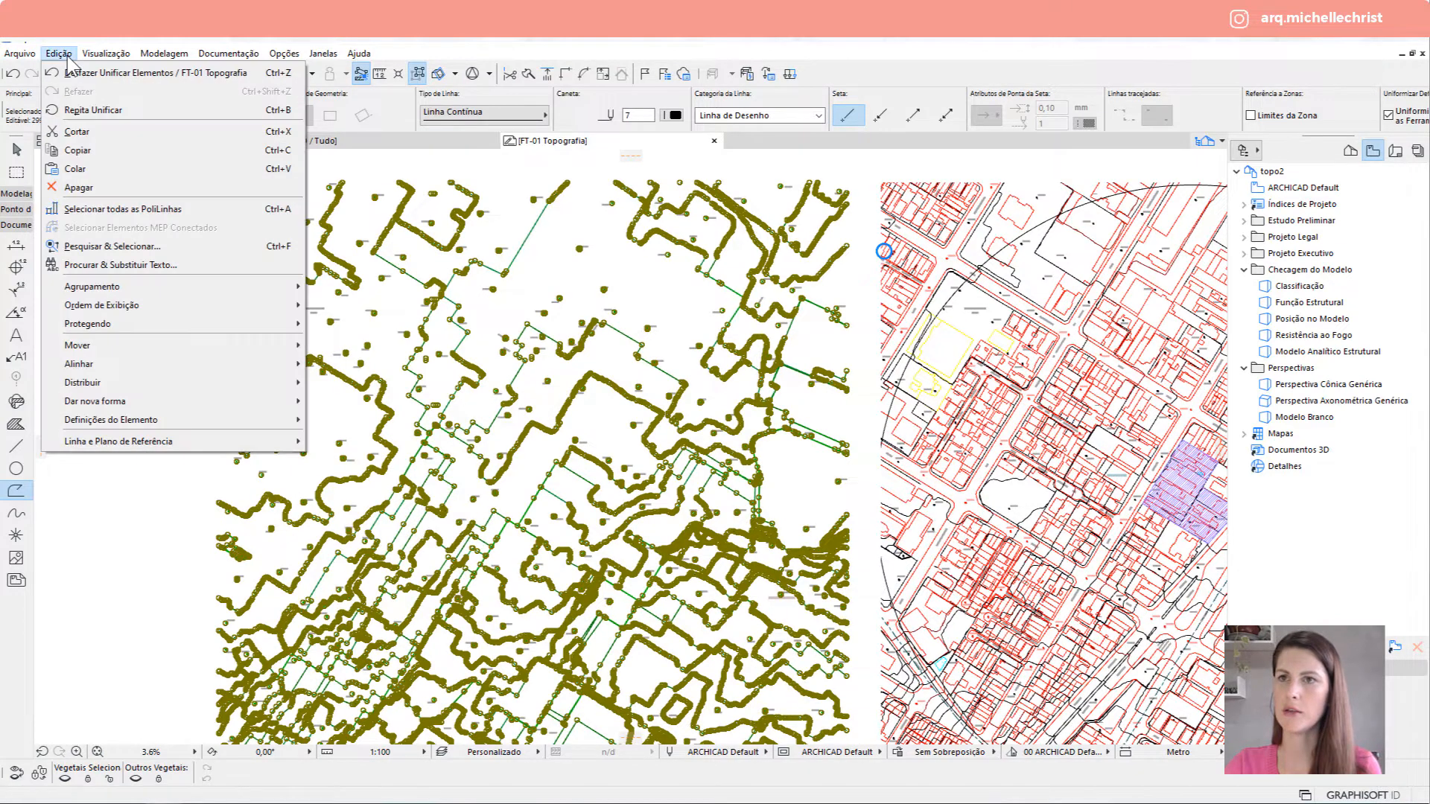
{"action": "mouse_move", "coordinate": [108, 403]}
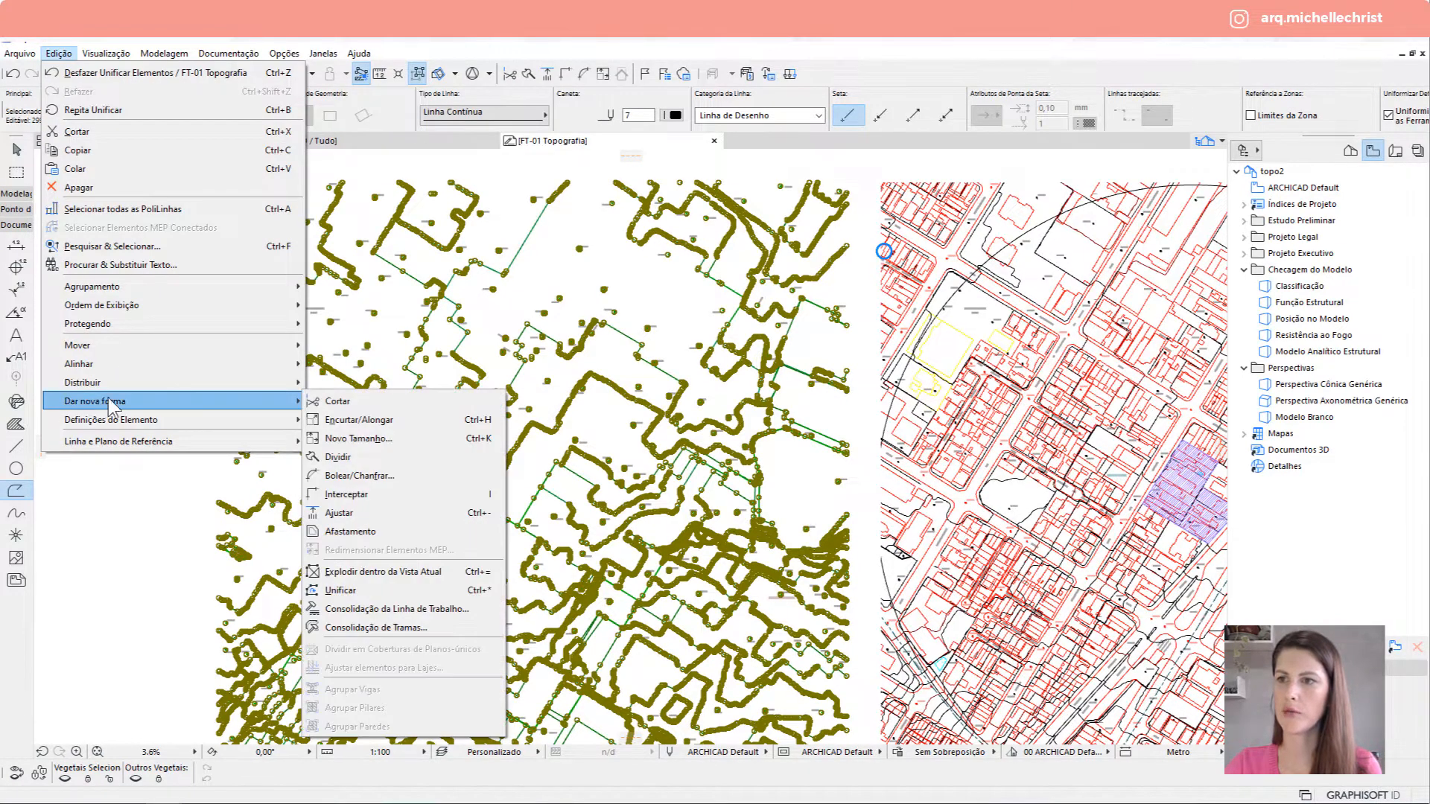
{"action": "left_click", "coordinate": [381, 584]}
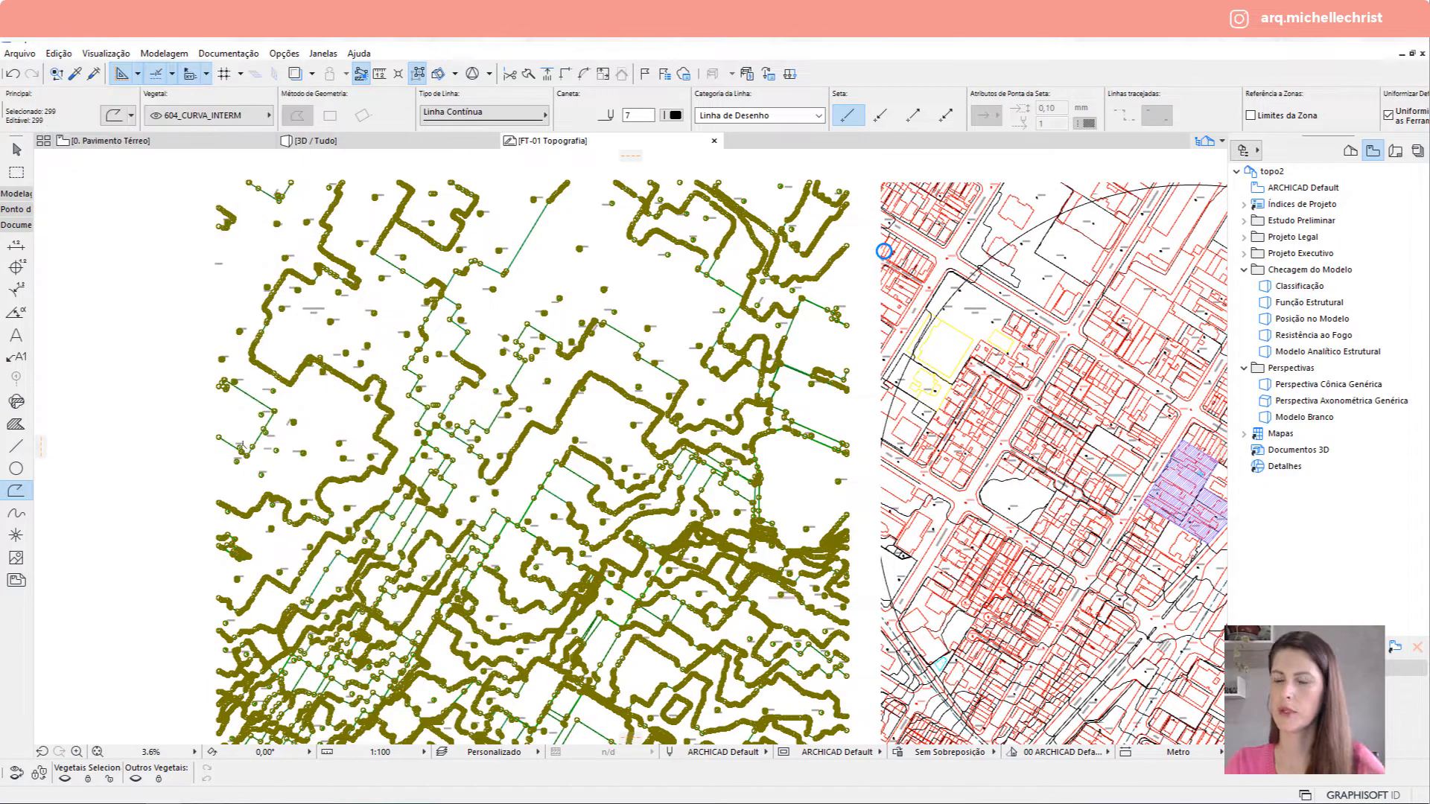
{"action": "key", "text": "Escape"}
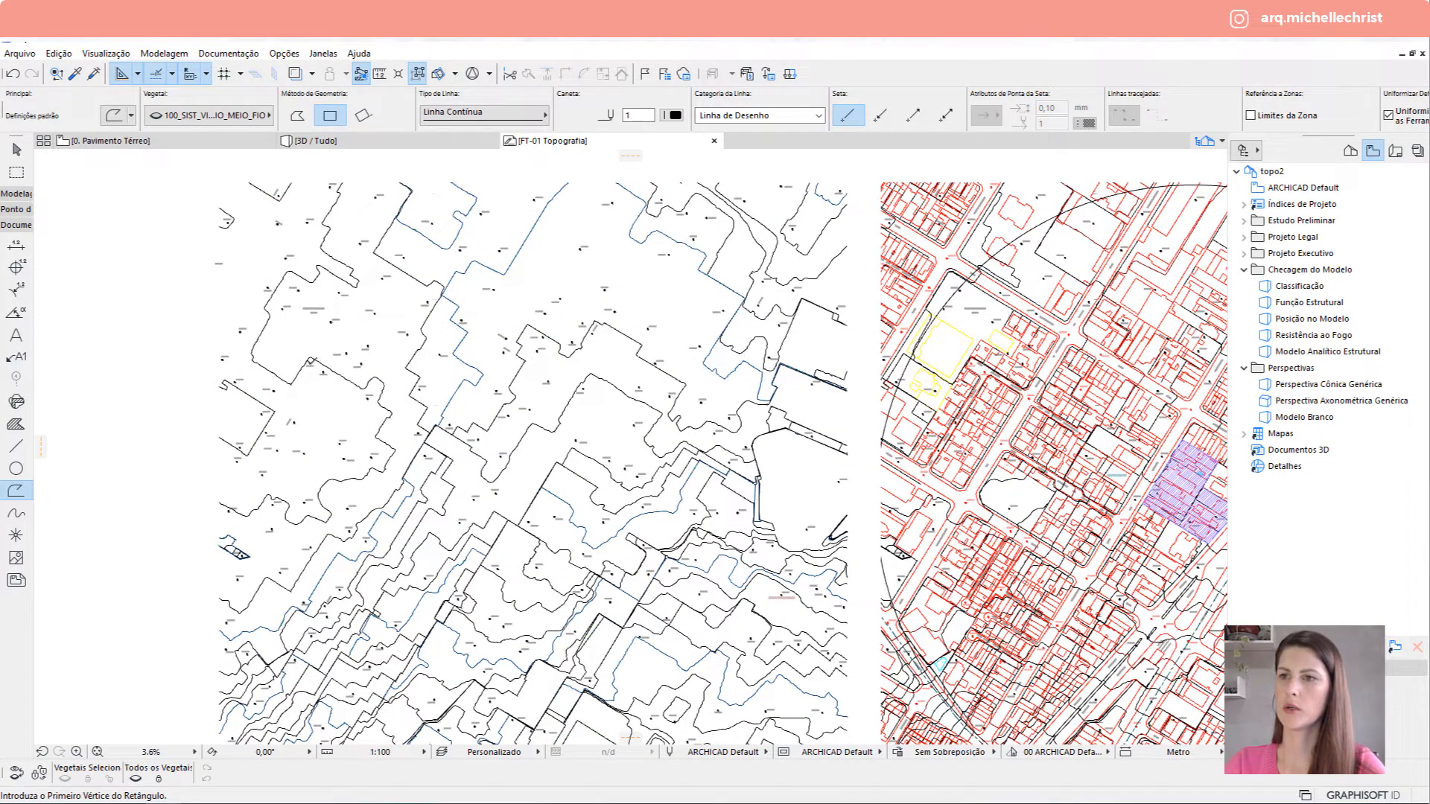
Select the long intermediate contour around the UNIP area and its neighbouring 604_CURVA_INTERM contour to check that each runs continuously.
{"action": "scroll", "coordinate": [302, 360], "scroll_direction": "up", "scroll_amount": 2}
{"action": "left_click", "coordinate": [283, 229], "text": "shift"}
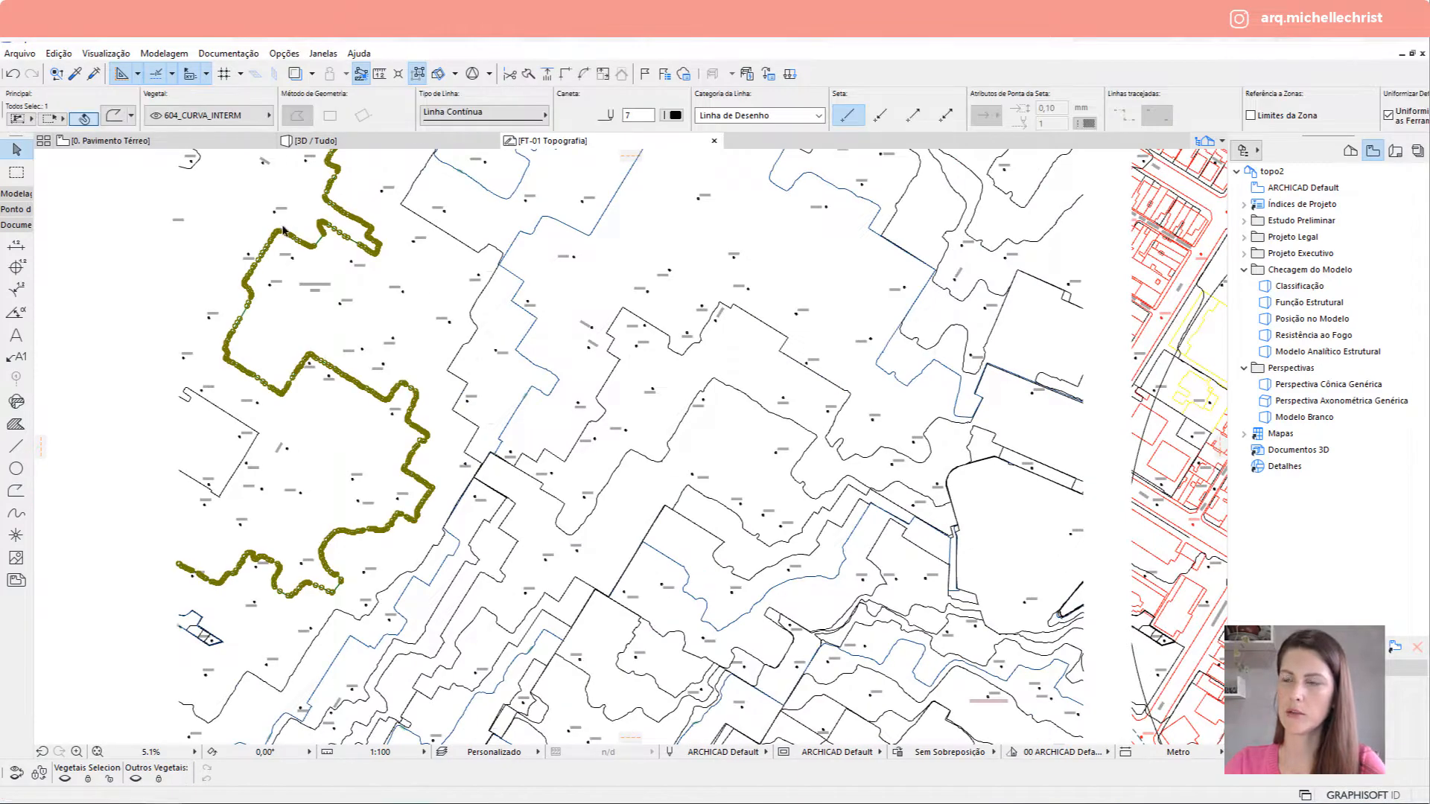
{"action": "scroll", "coordinate": [283, 229], "scroll_direction": "down", "scroll_amount": 1}
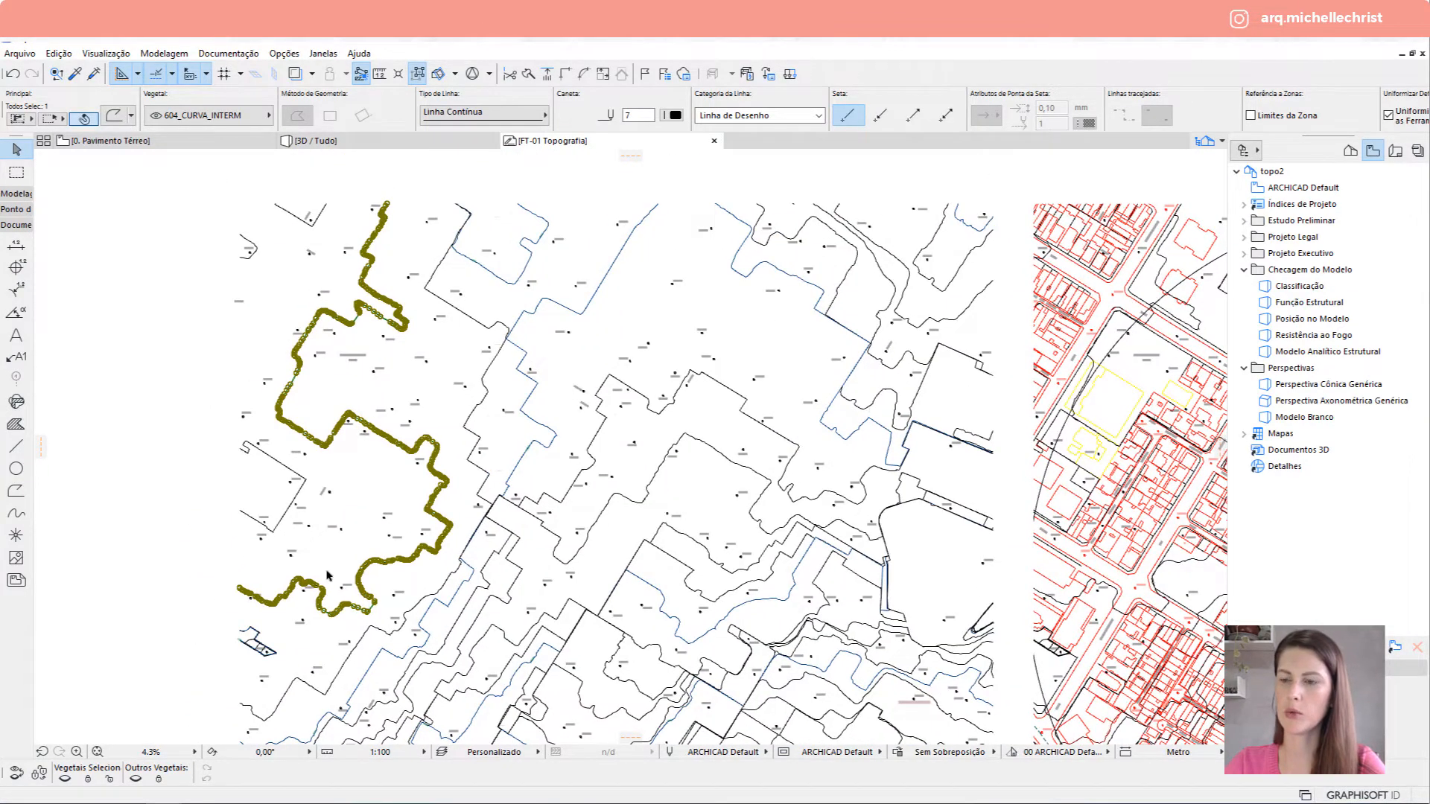
{"action": "scroll", "coordinate": [346, 542], "scroll_direction": "down", "scroll_amount": 1}
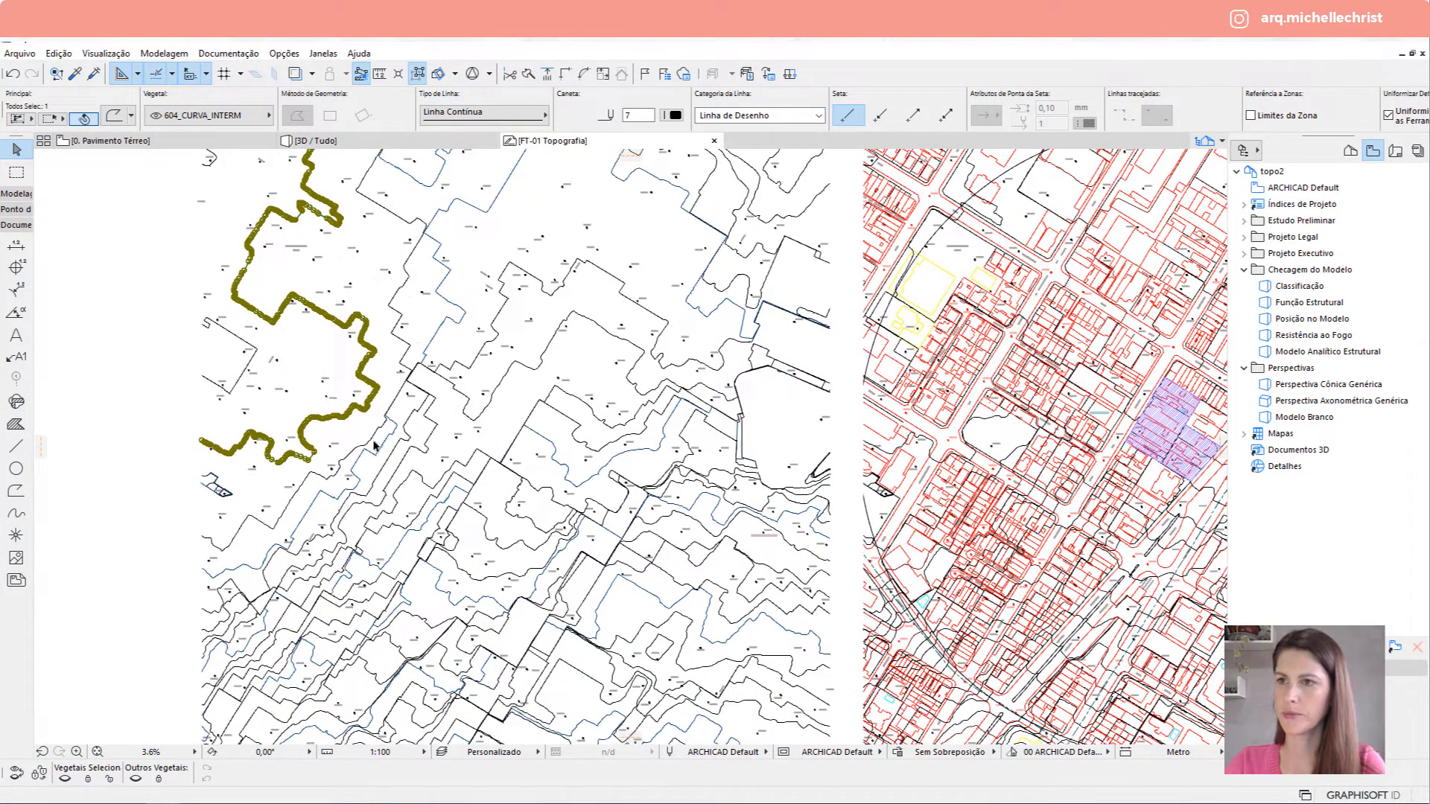
{"action": "scroll", "coordinate": [365, 364], "scroll_direction": "up", "scroll_amount": 2}
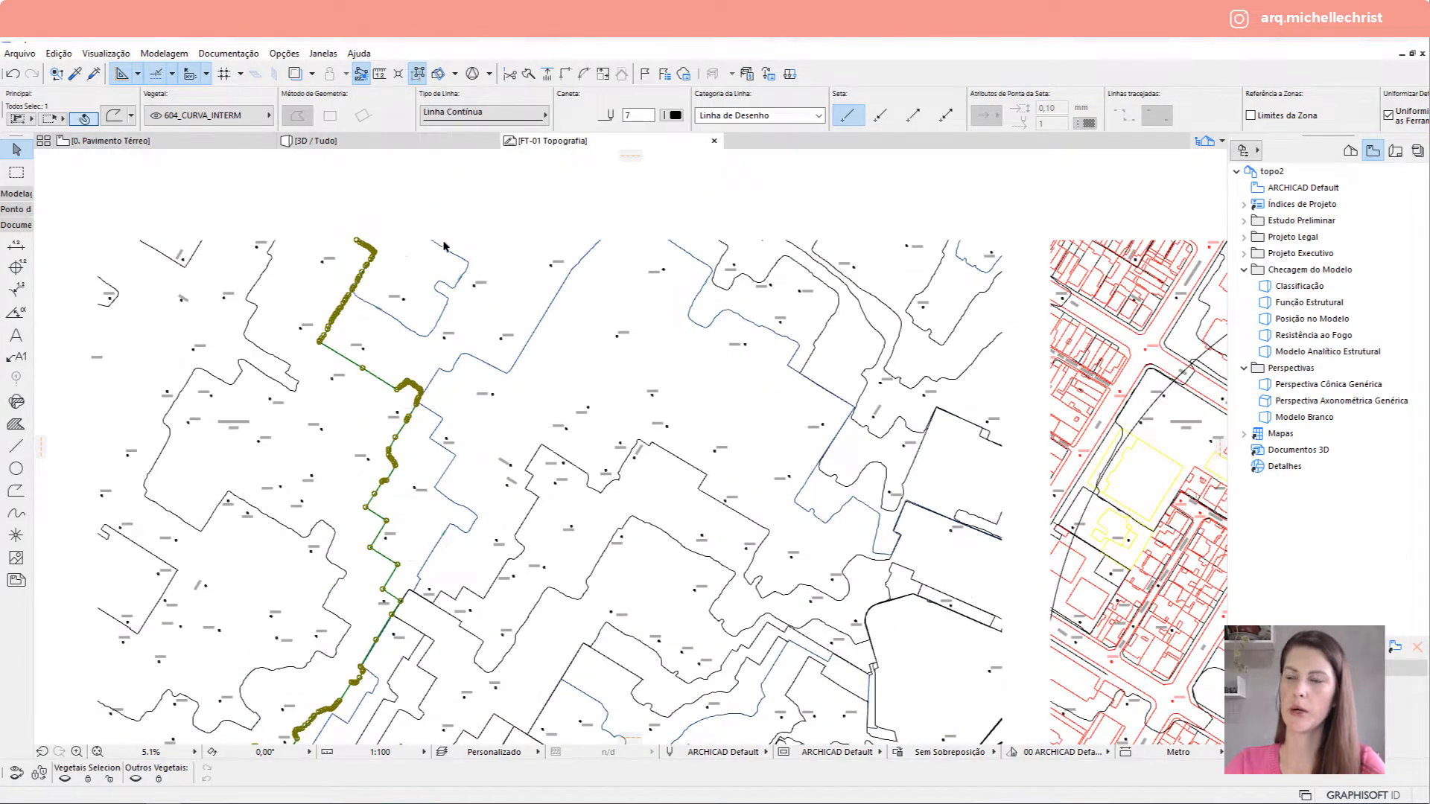
Select the long 600_CURVA_MESTRA contour beside the 740.05 spot elevation and examine its elevation label and full course.
{"action": "left_click", "coordinate": [427, 333]}
{"action": "left_click", "coordinate": [494, 366]}
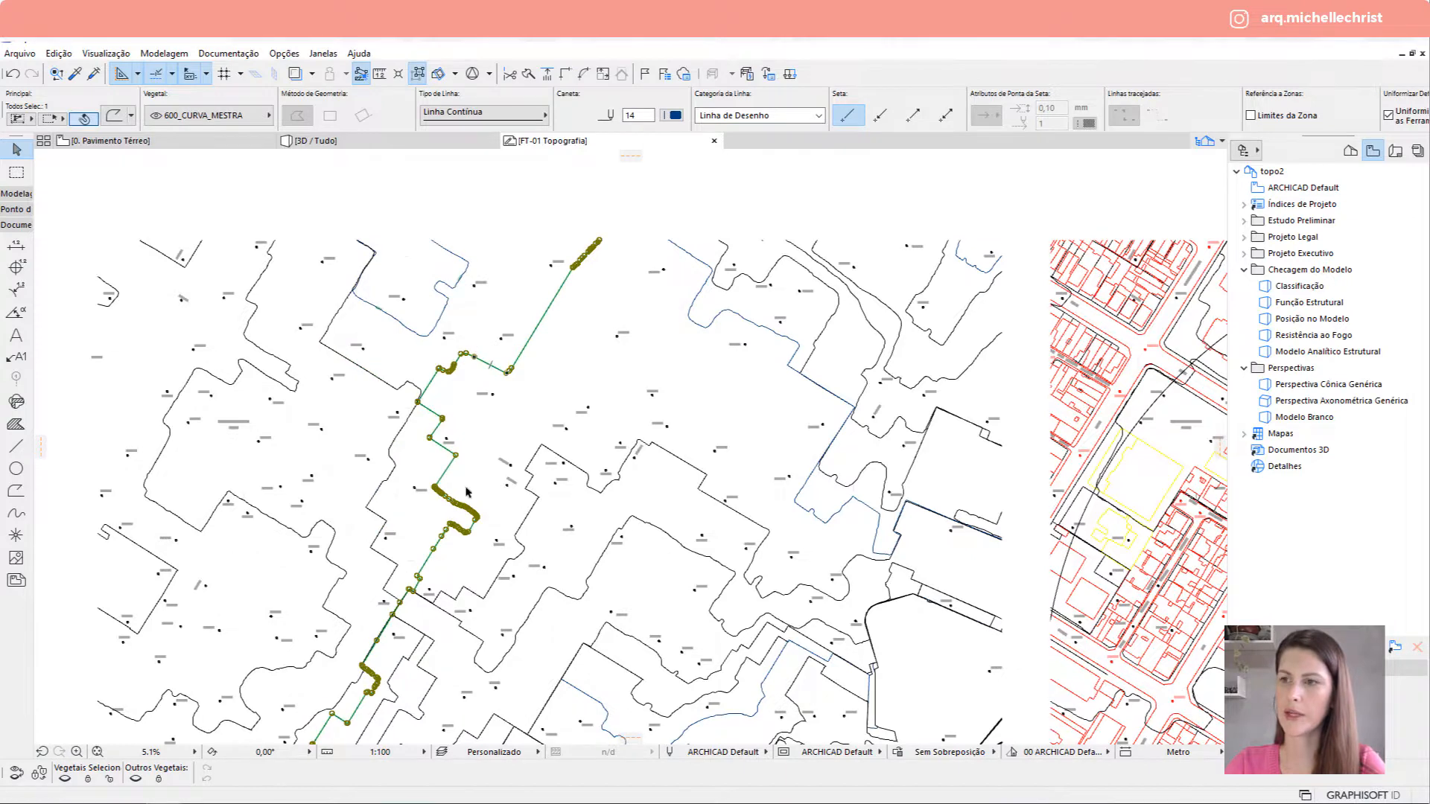
{"action": "scroll", "coordinate": [466, 491], "scroll_direction": "up", "scroll_amount": 4}
{"action": "scroll", "coordinate": [431, 443], "scroll_direction": "up", "scroll_amount": 3}
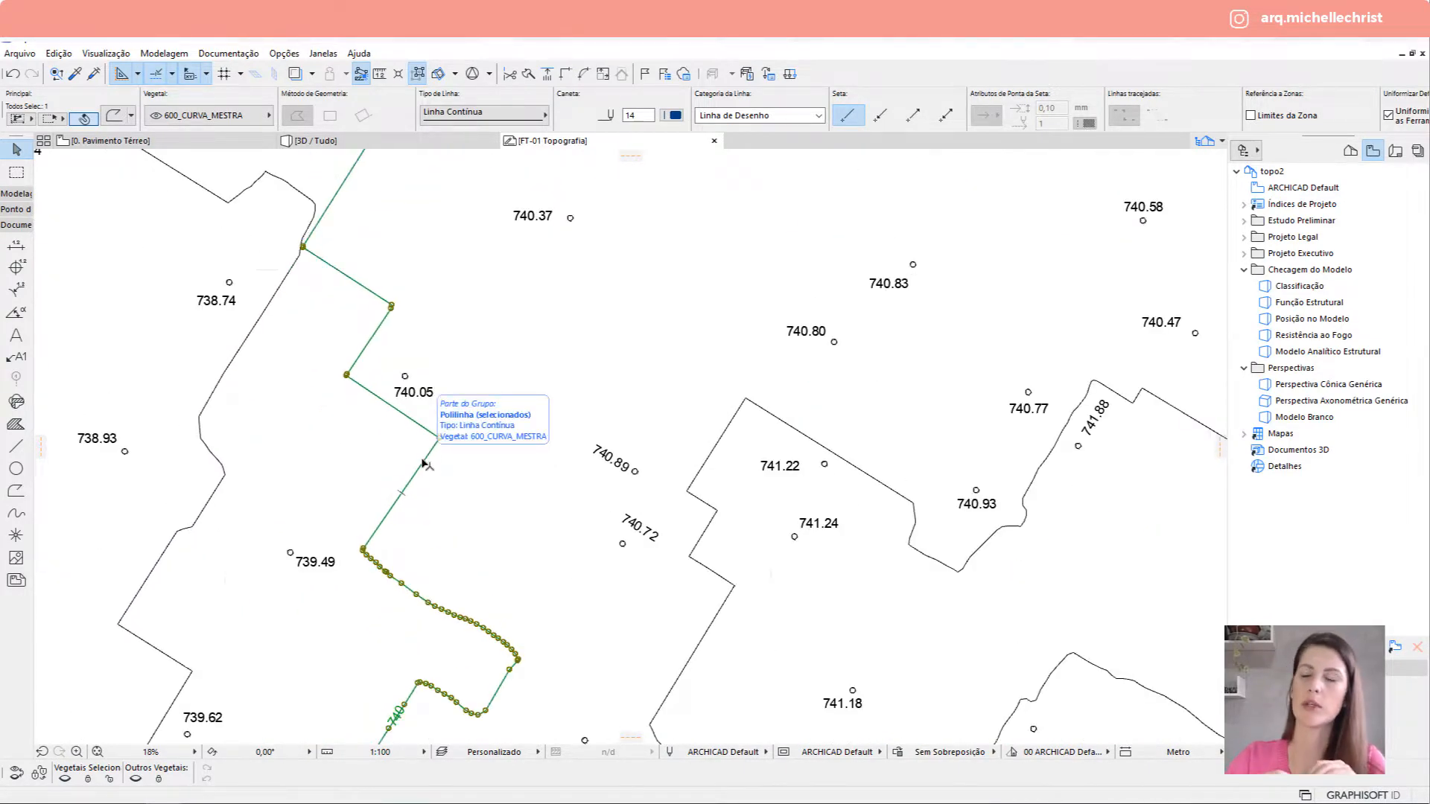
{"action": "scroll", "coordinate": [424, 464], "scroll_direction": "down", "scroll_amount": 10}
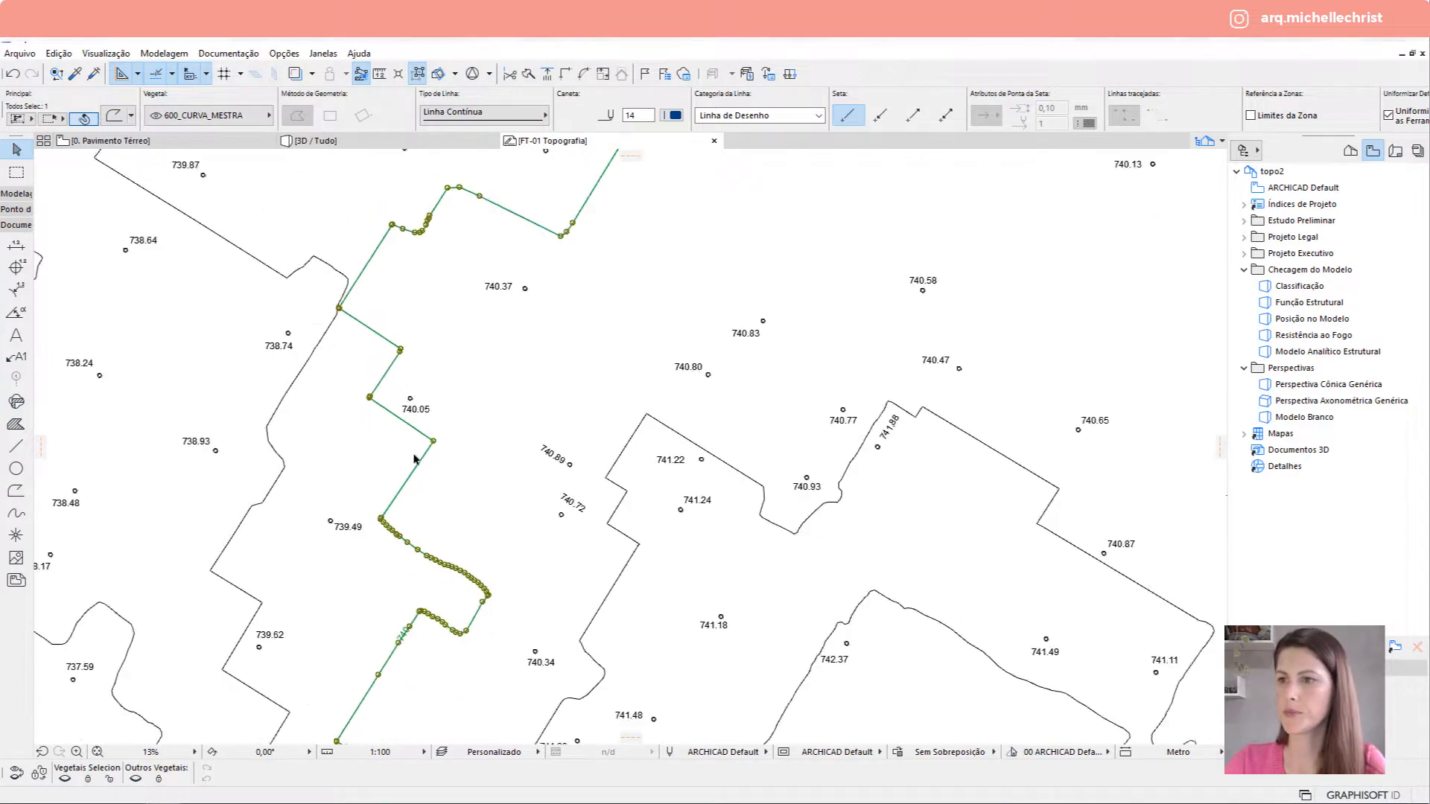
{"action": "scroll", "coordinate": [476, 395], "scroll_direction": "down", "scroll_amount": 1}
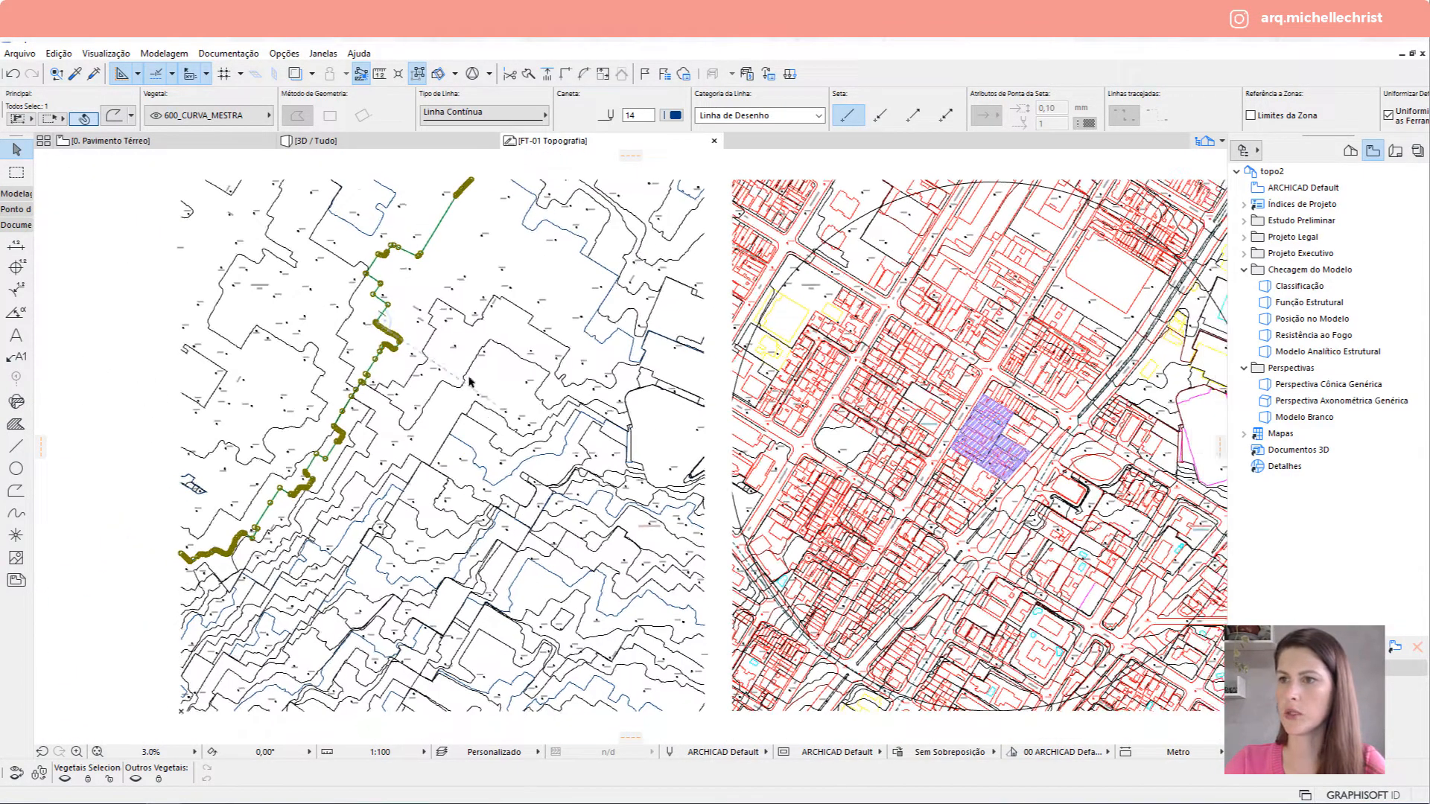
Select two adjacent contours on the intermediate segment layer to check their full courses, and clear the selection.
{"action": "left_click", "coordinate": [467, 375]}
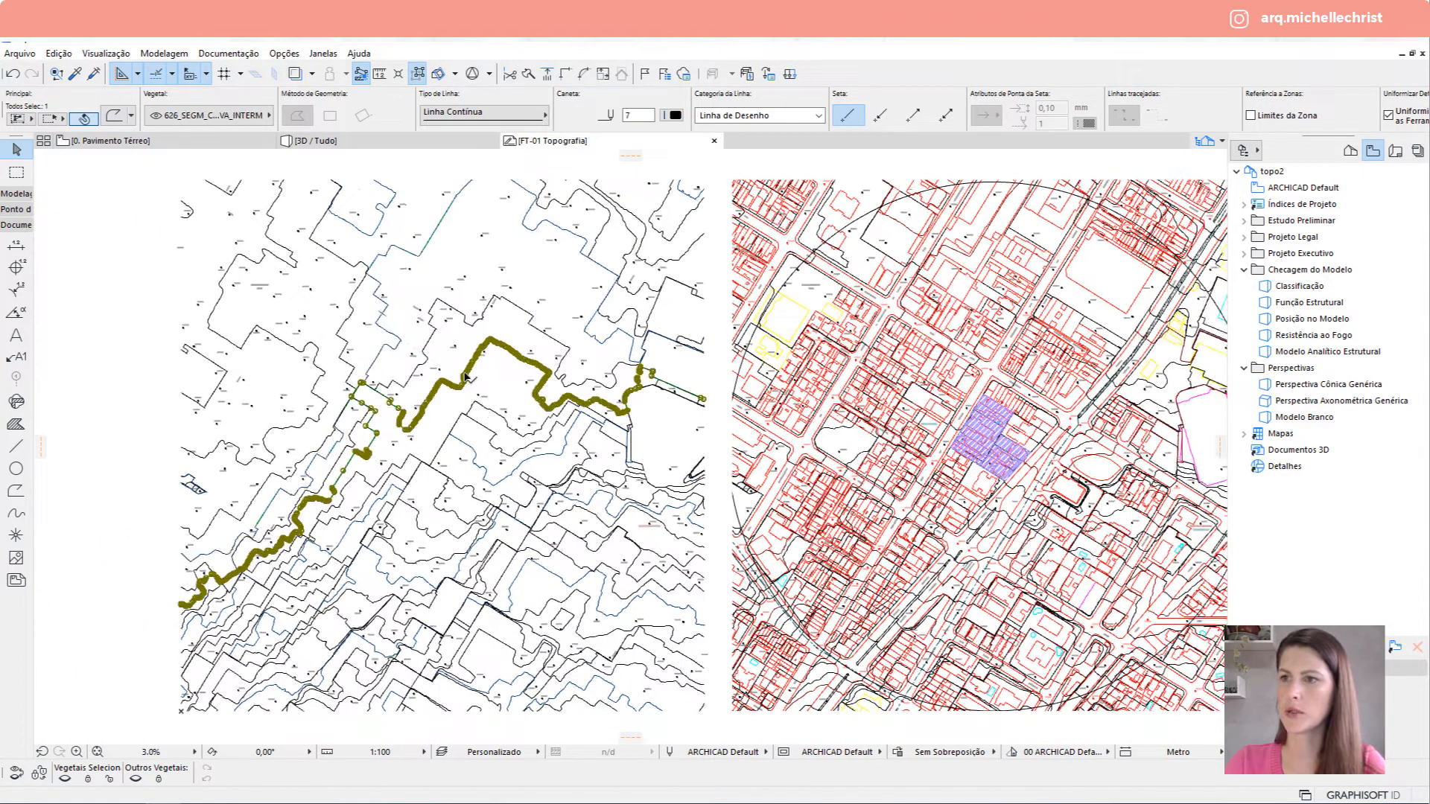
{"action": "left_click", "coordinate": [461, 416]}
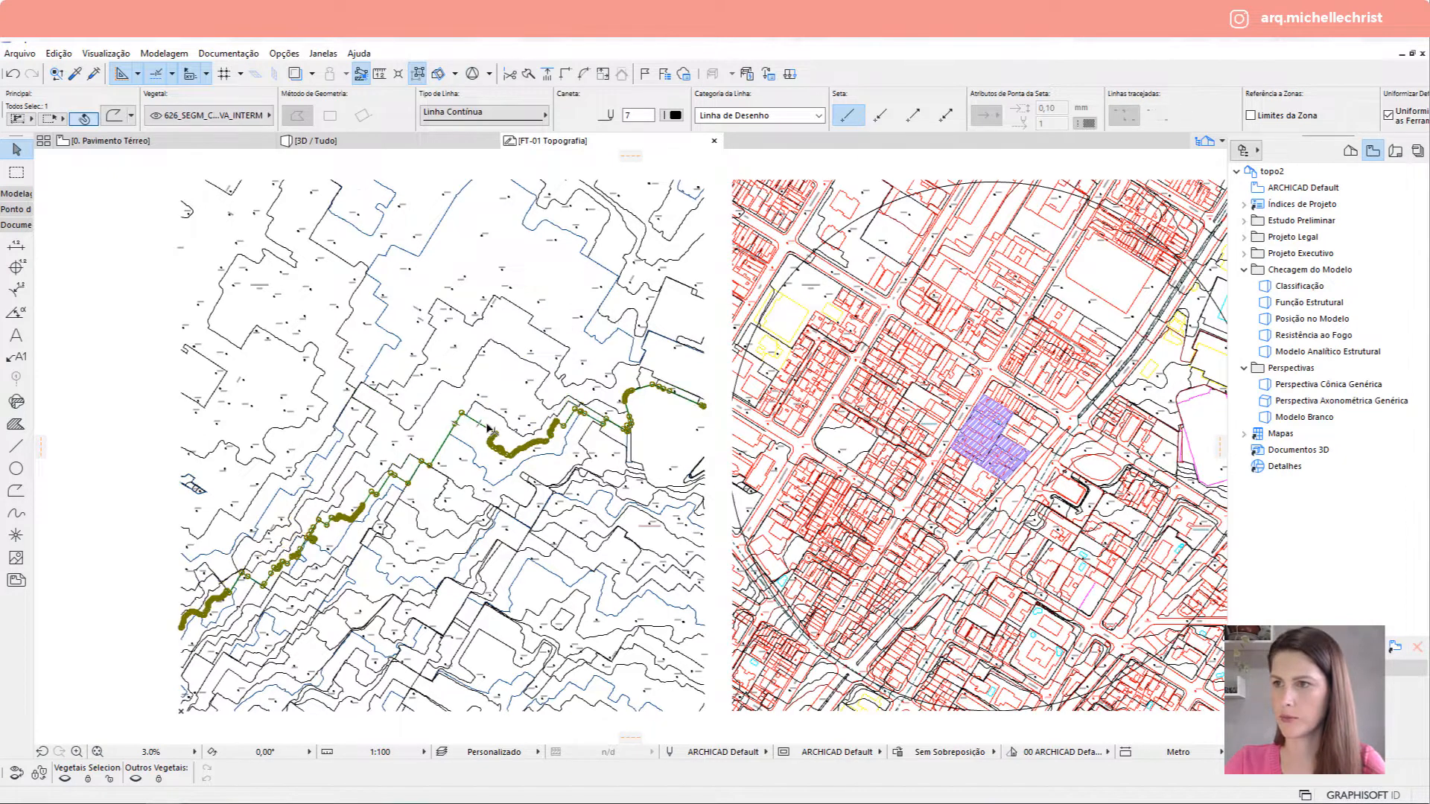
{"action": "key", "text": "Escape"}
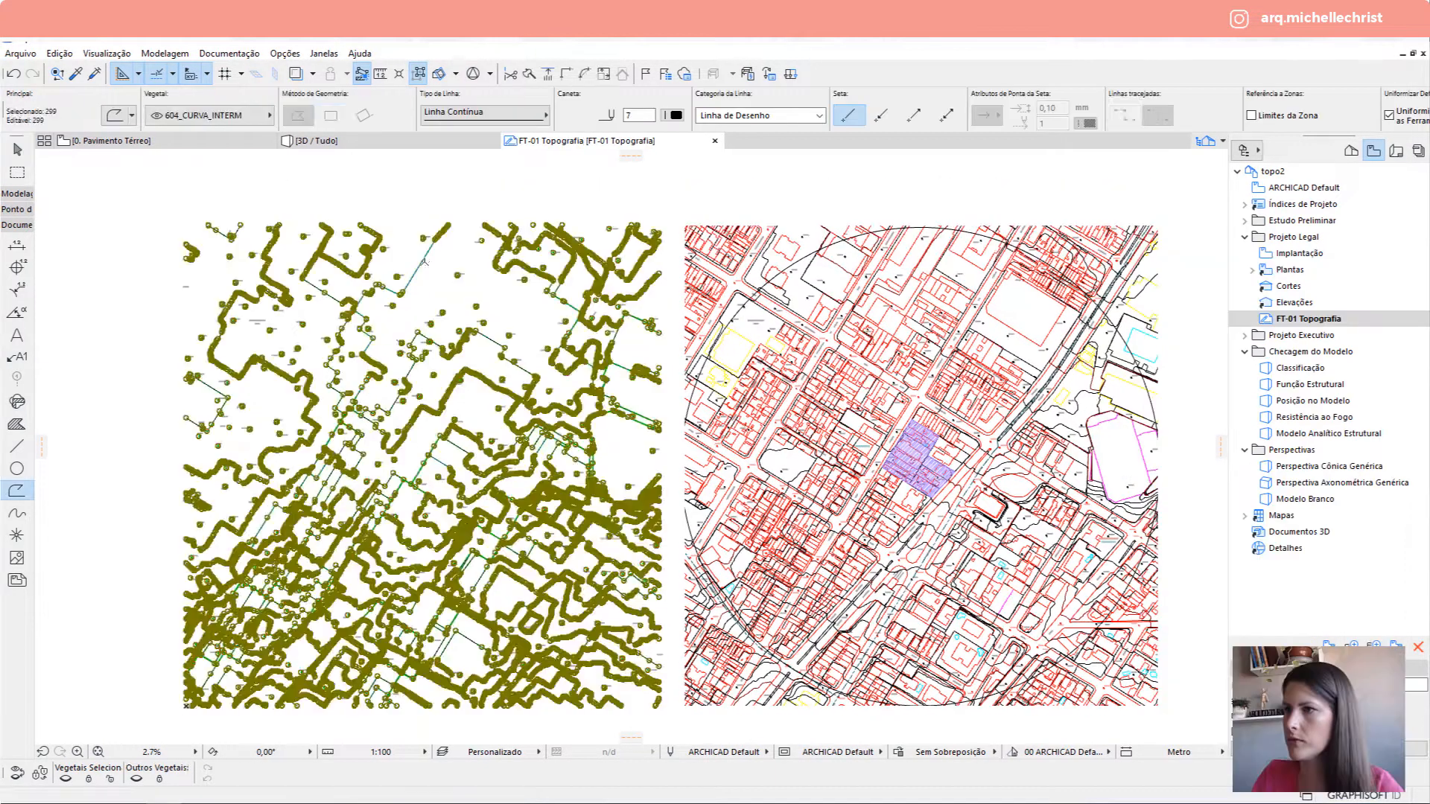
{"action": "key", "text": "Escape"}
{"action": "key", "text": "Escape"}
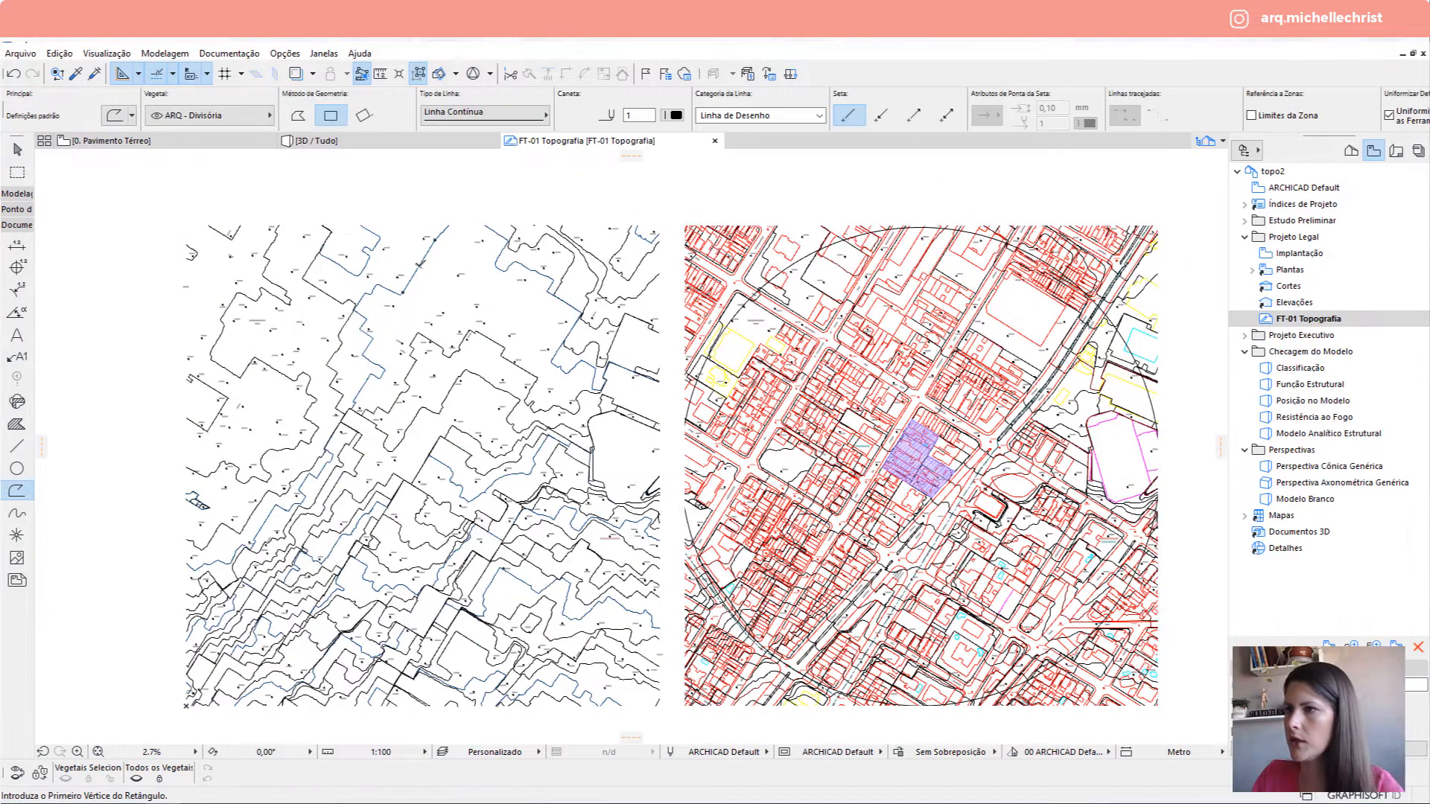
Check the course of the long master contour, clear the selection, and examine the short master contour around the 740.24 spot elevation.
{"action": "left_click", "coordinate": [420, 263]}
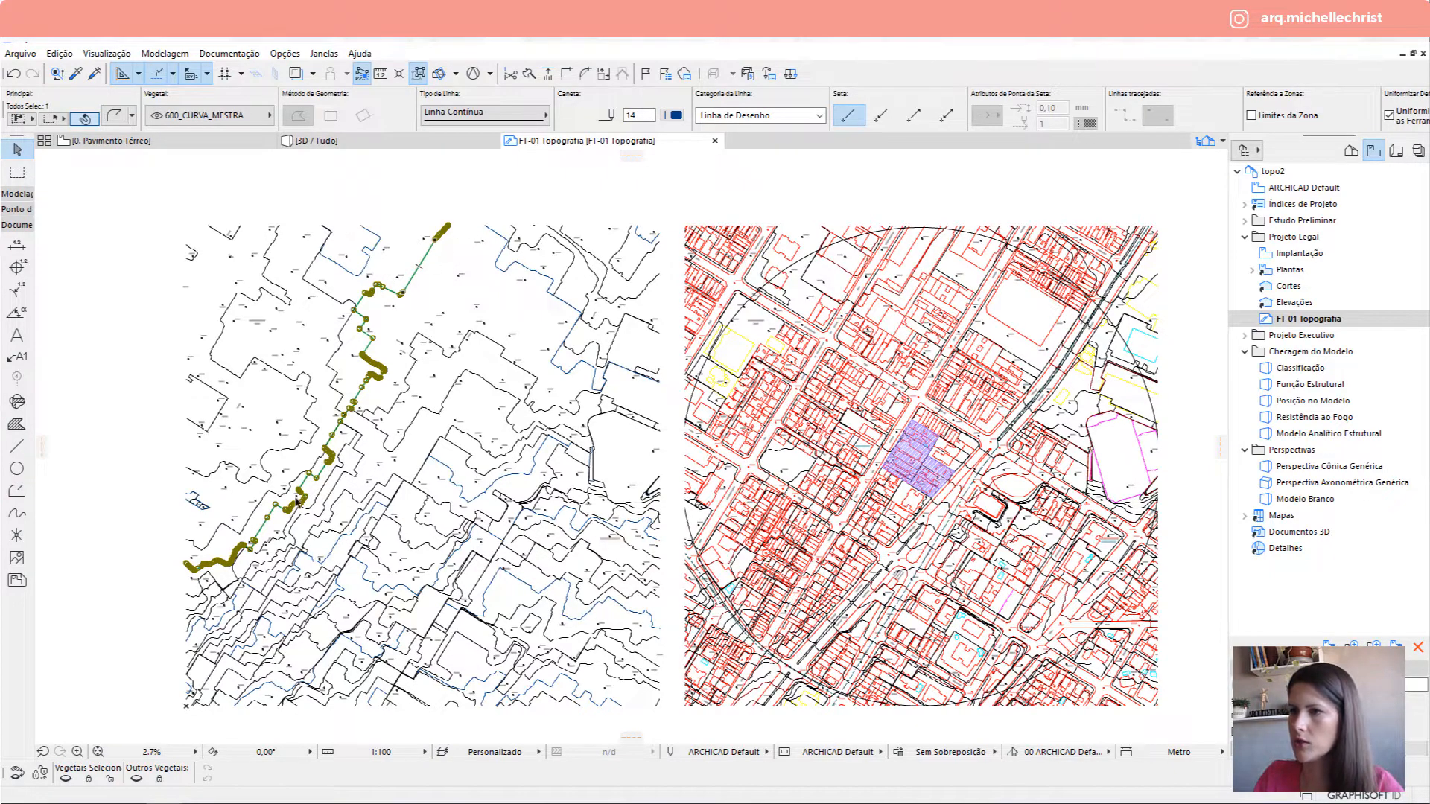
{"action": "left_click", "coordinate": [398, 402]}
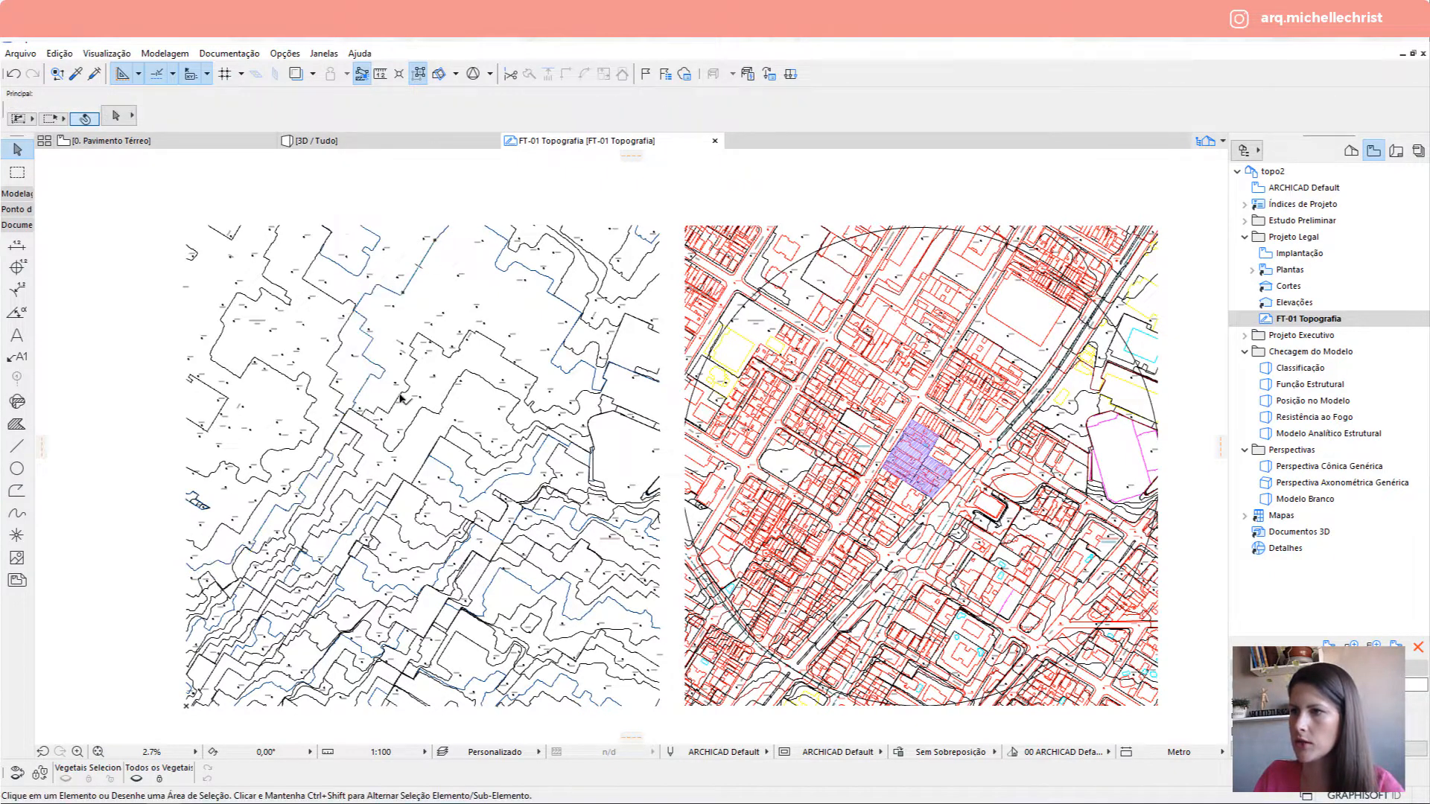
{"action": "scroll", "coordinate": [380, 298], "scroll_direction": "up", "scroll_amount": 5}
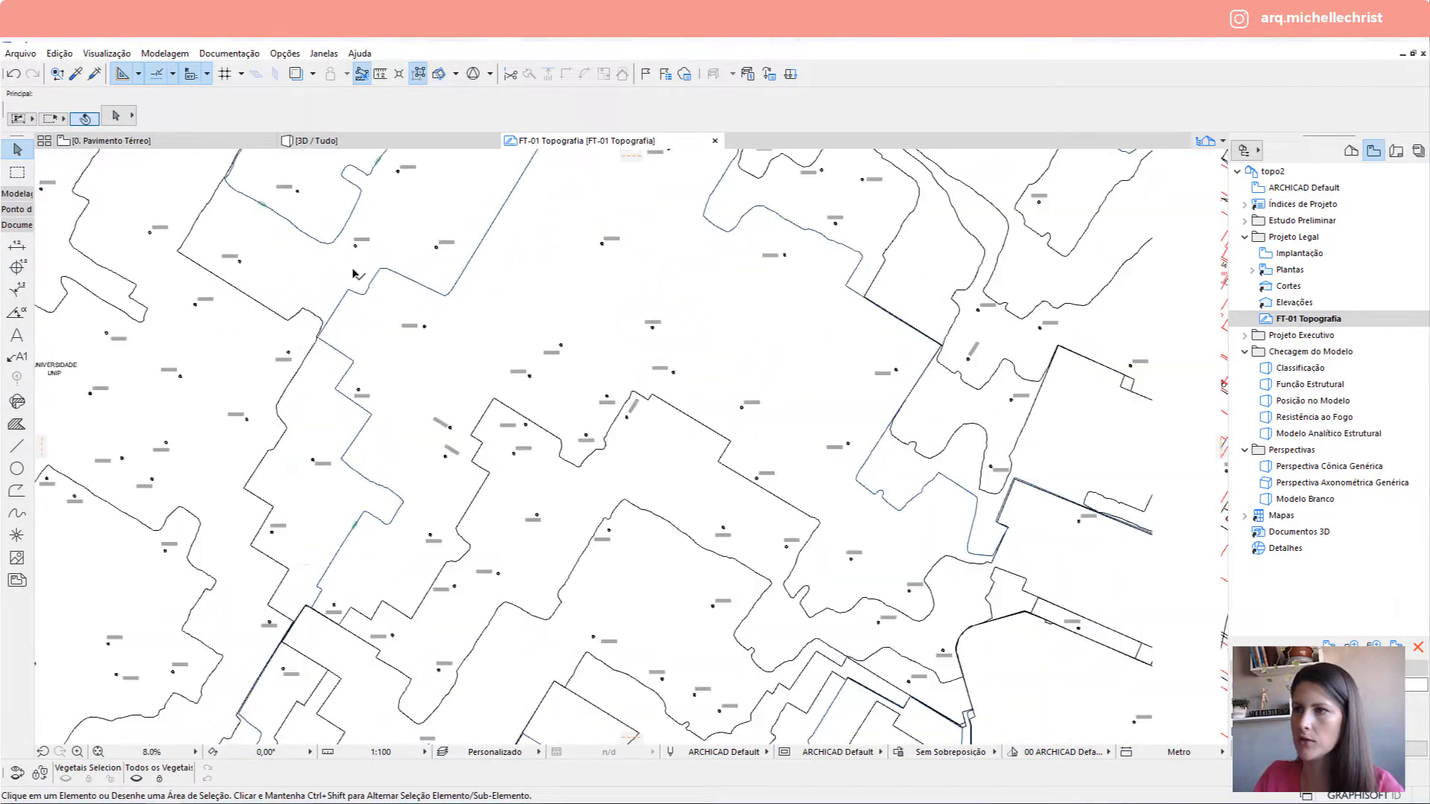
{"action": "middle_click_drag", "start_coordinate": [325, 224], "coordinate": [453, 399]}
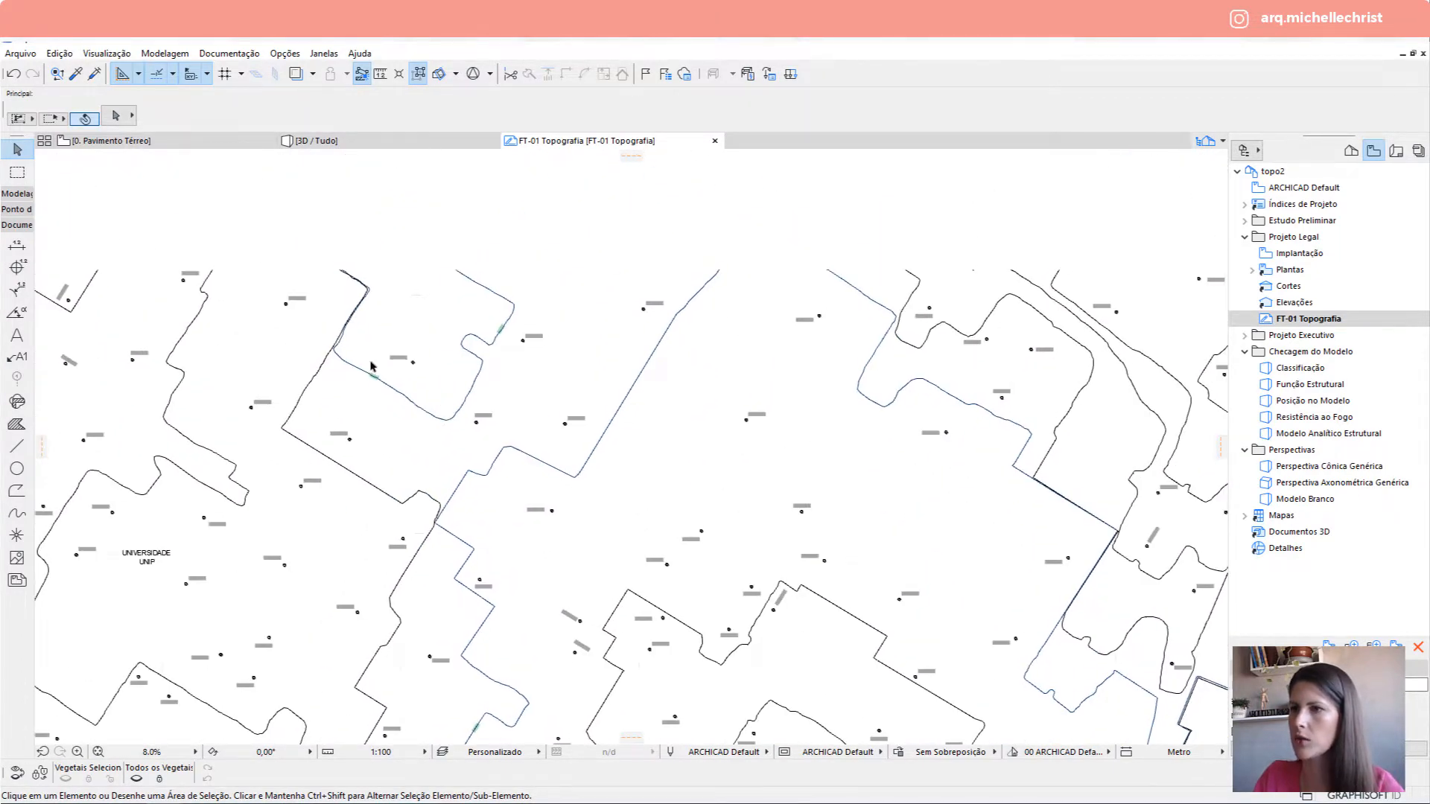
{"action": "scroll", "coordinate": [373, 366], "scroll_direction": "down", "scroll_amount": 5}
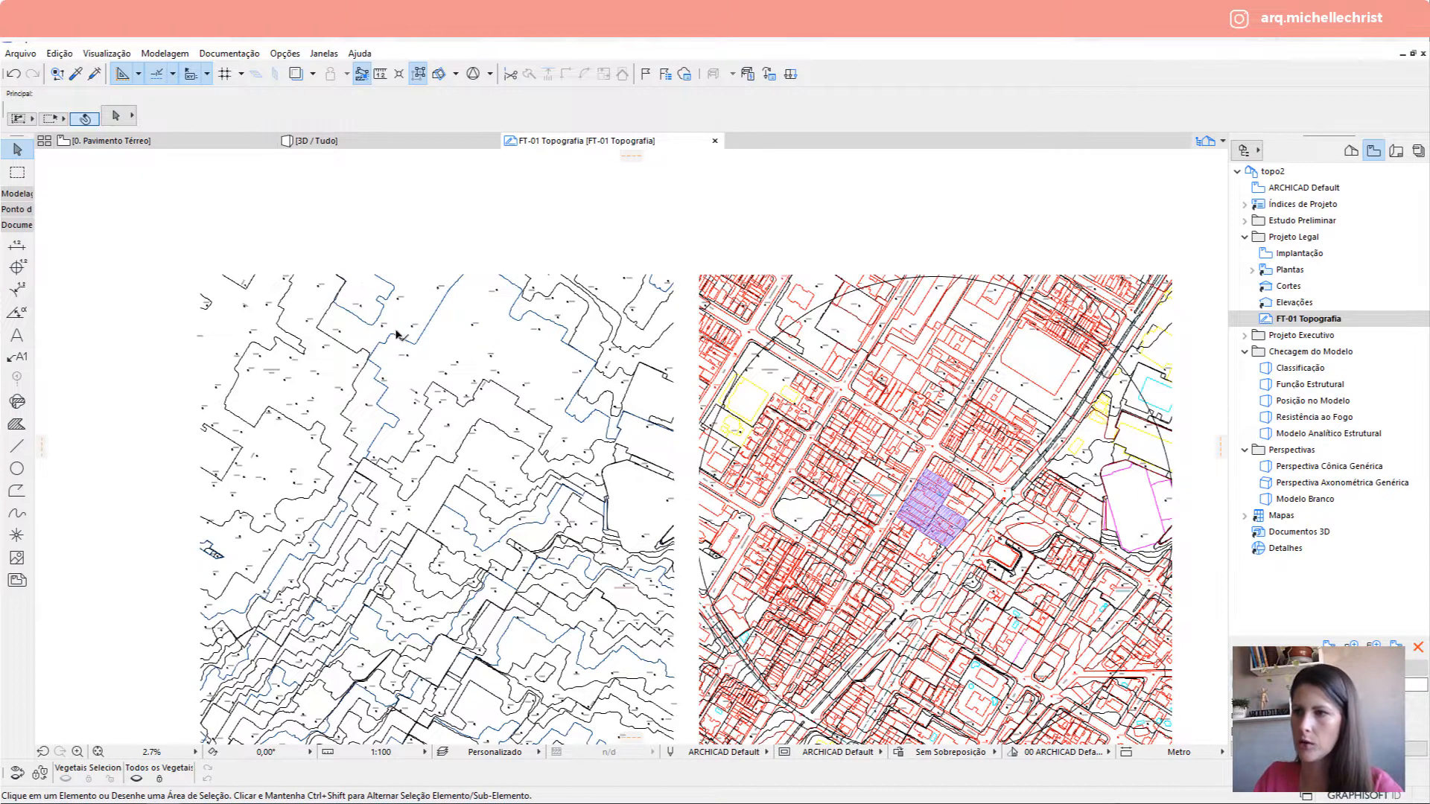
{"action": "scroll", "coordinate": [402, 357], "scroll_direction": "down", "scroll_amount": 1}
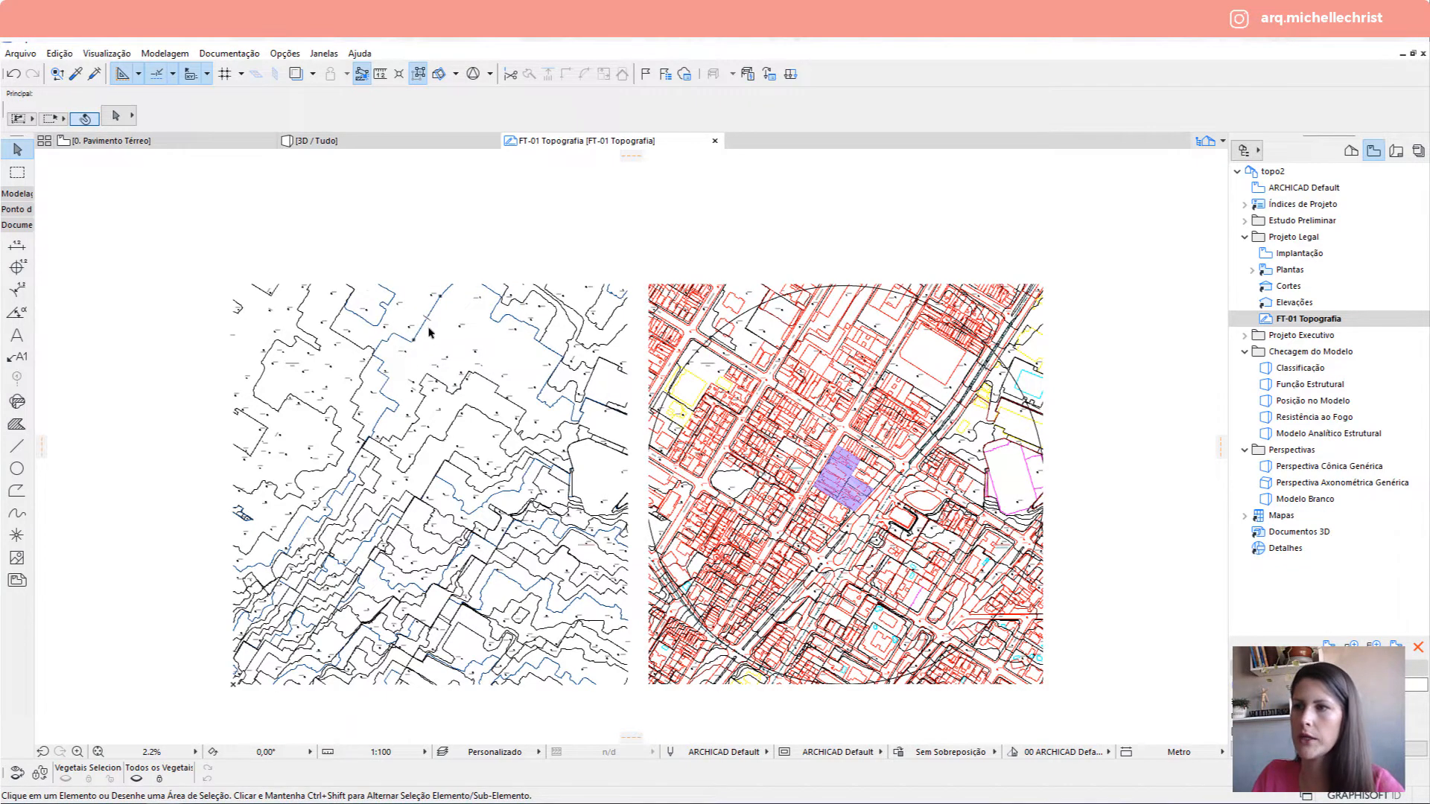
Select the long master contour again and compare its course with the separate master contour piece beside it.
{"action": "scroll", "coordinate": [429, 332], "scroll_direction": "up", "scroll_amount": 5}
{"action": "left_click", "coordinate": [418, 296]}
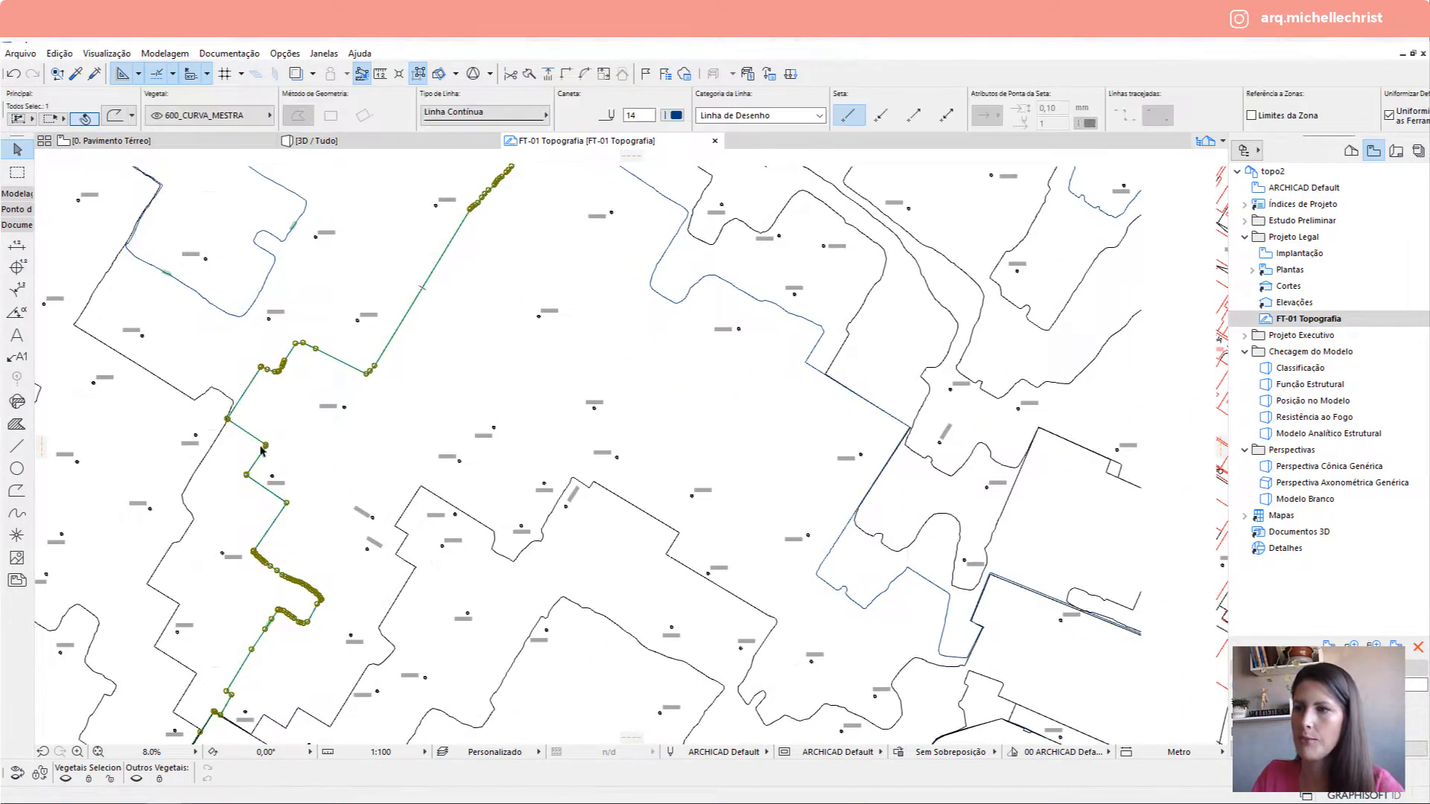
{"action": "scroll", "coordinate": [319, 349], "scroll_direction": "down", "scroll_amount": 1}
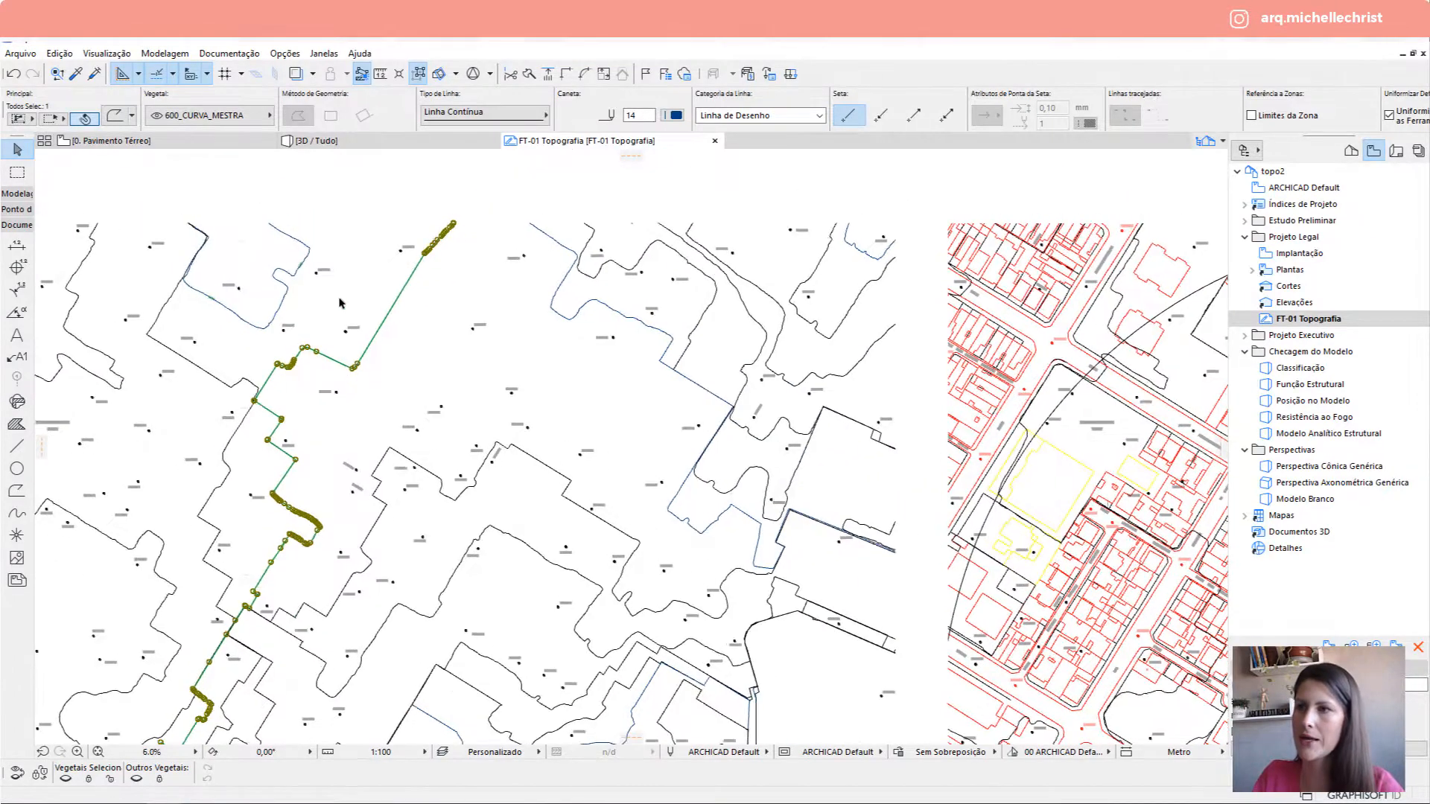
{"action": "scroll", "coordinate": [340, 303], "scroll_direction": "up", "scroll_amount": 1}
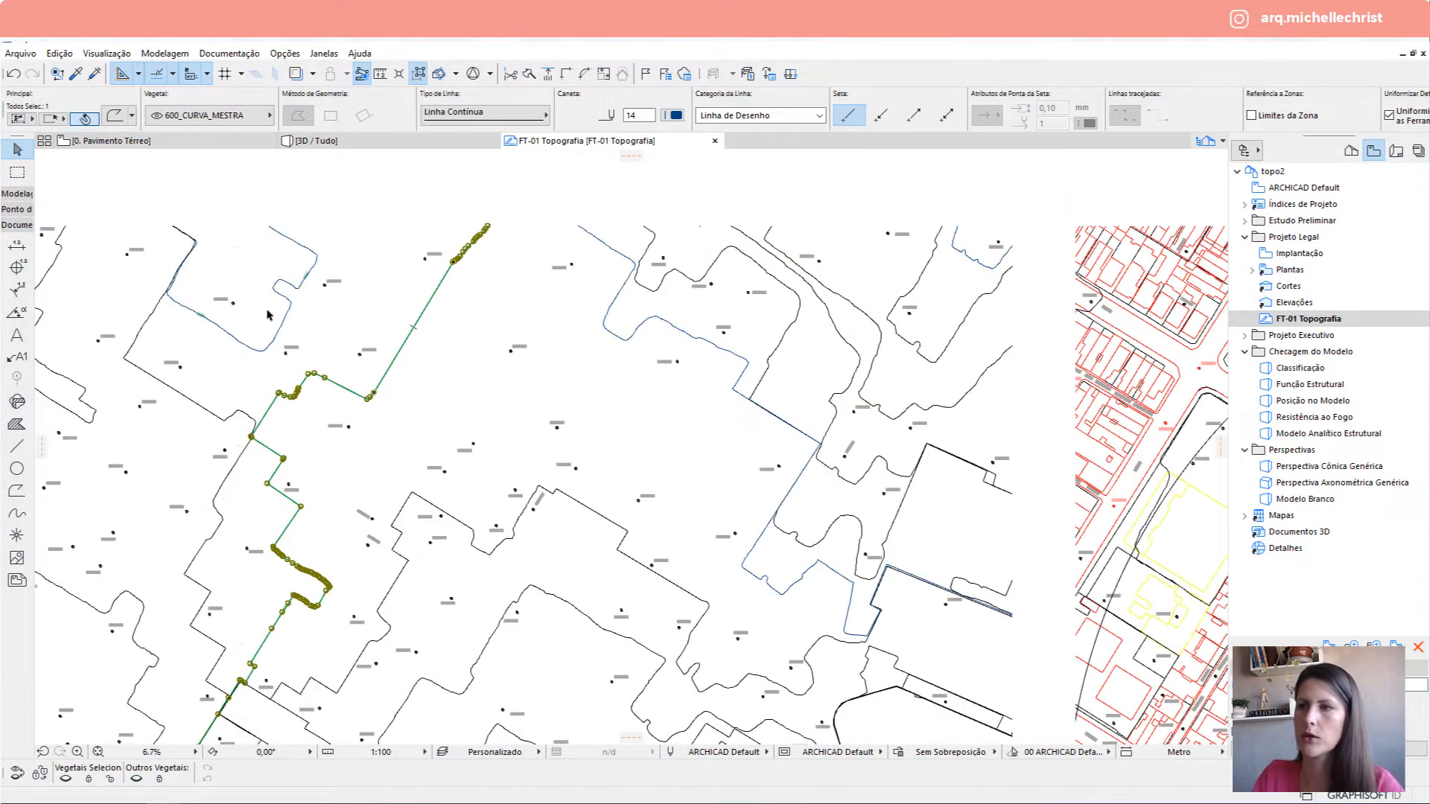
{"action": "scroll", "coordinate": [249, 324], "scroll_direction": "down", "scroll_amount": 1}
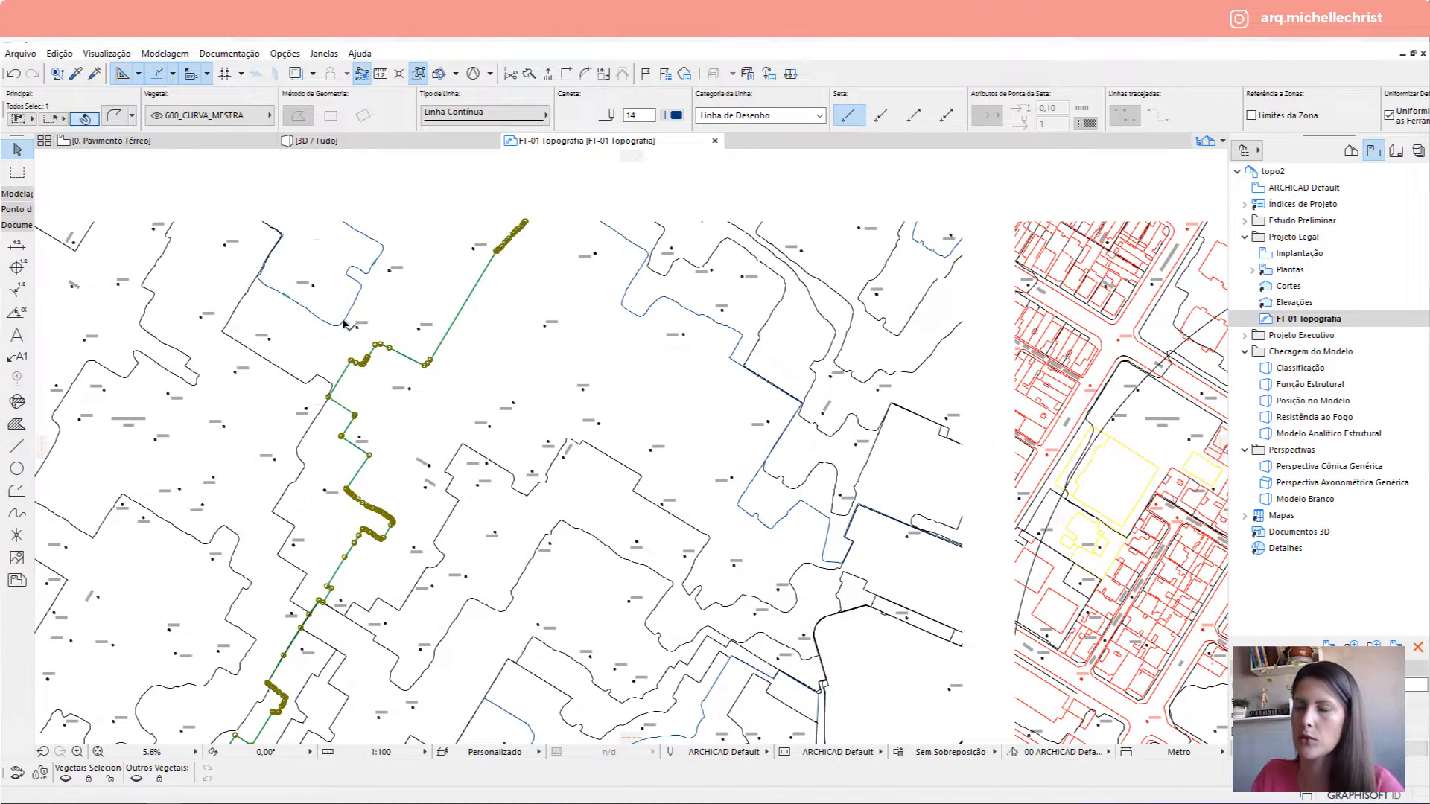
Select the intermediate contour between the 738.83 and 739.87 spot elevations to check its course, and clear the selection.
{"action": "scroll", "coordinate": [289, 318], "scroll_direction": "up", "scroll_amount": 3}
{"action": "left_click", "coordinate": [277, 296]}
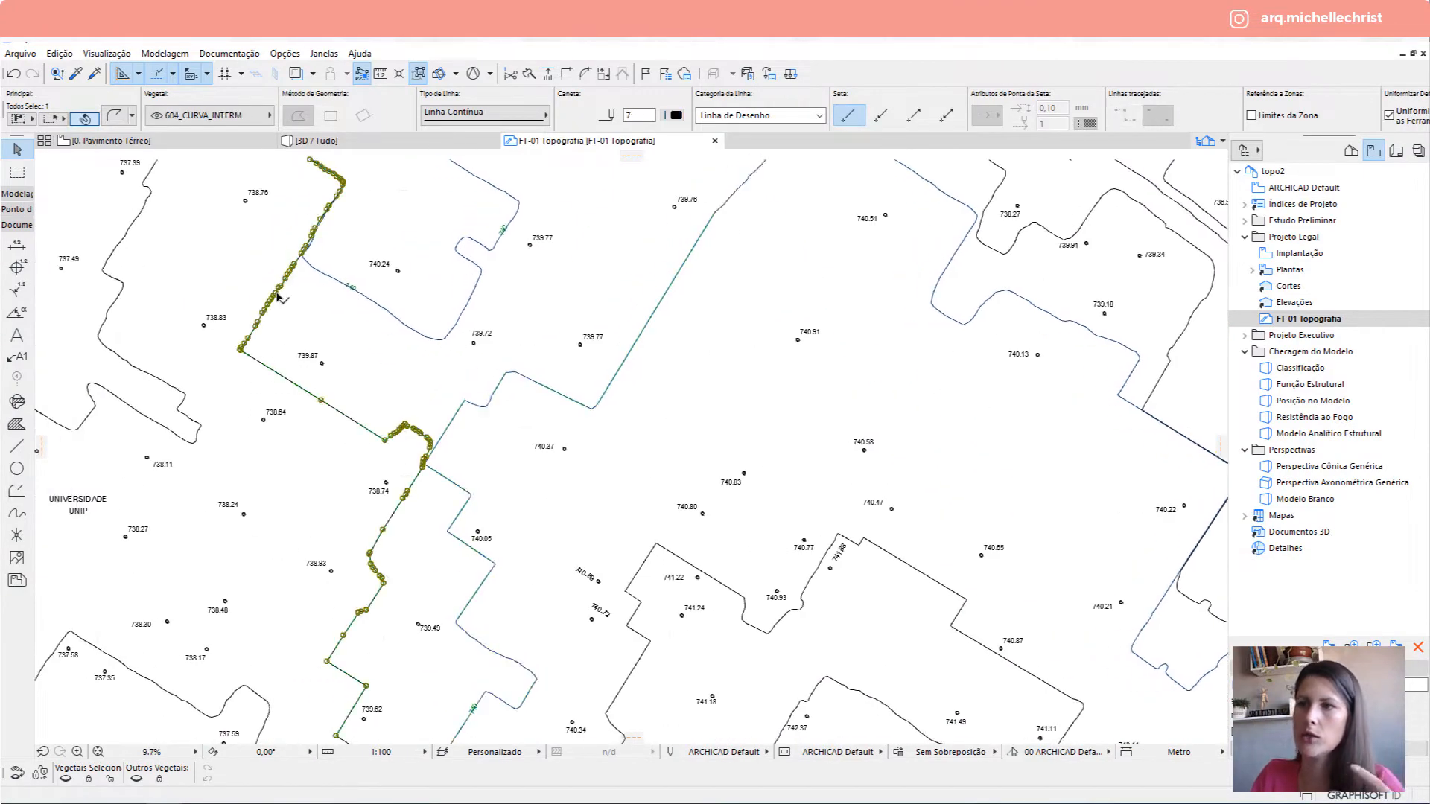
{"action": "left_click", "coordinate": [248, 259]}
{"action": "scroll", "coordinate": [342, 277], "scroll_direction": "down", "scroll_amount": 6}
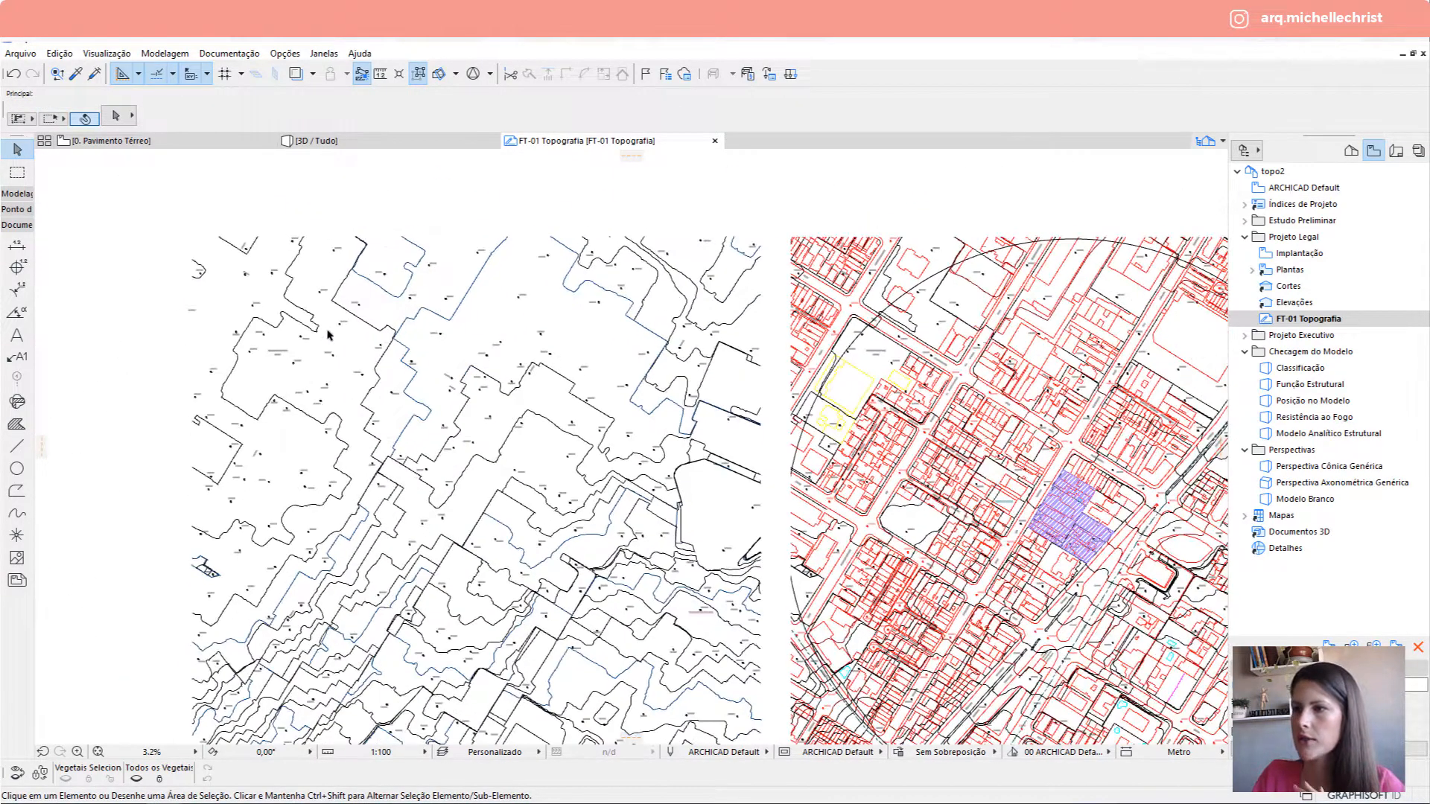
{"action": "middle_click_drag", "start_coordinate": [588, 452], "coordinate": [490, 395]}
{"action": "scroll", "coordinate": [216, 253], "scroll_direction": "down", "scroll_amount": 1}
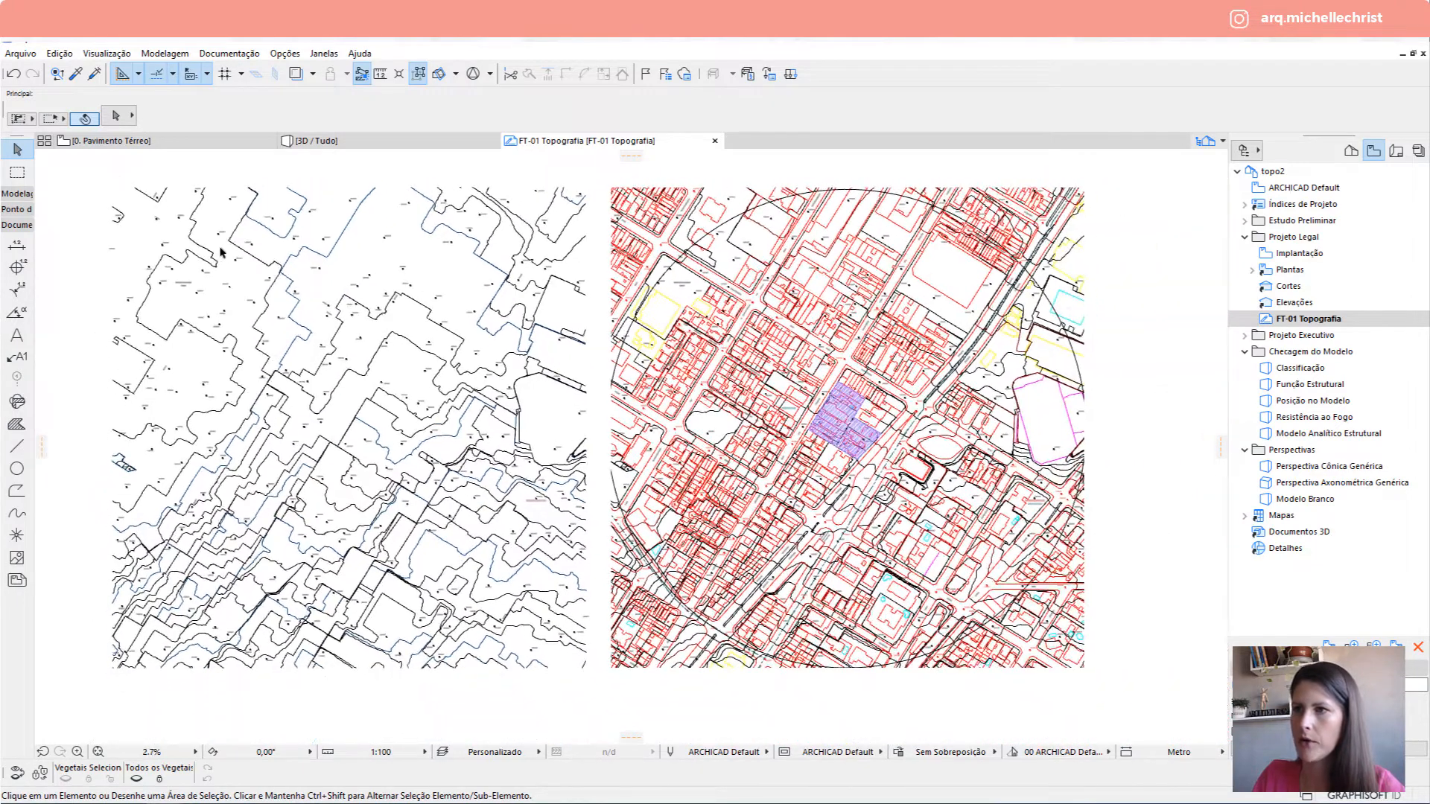
{"action": "middle_click_drag", "start_coordinate": [251, 268], "coordinate": [252, 271]}
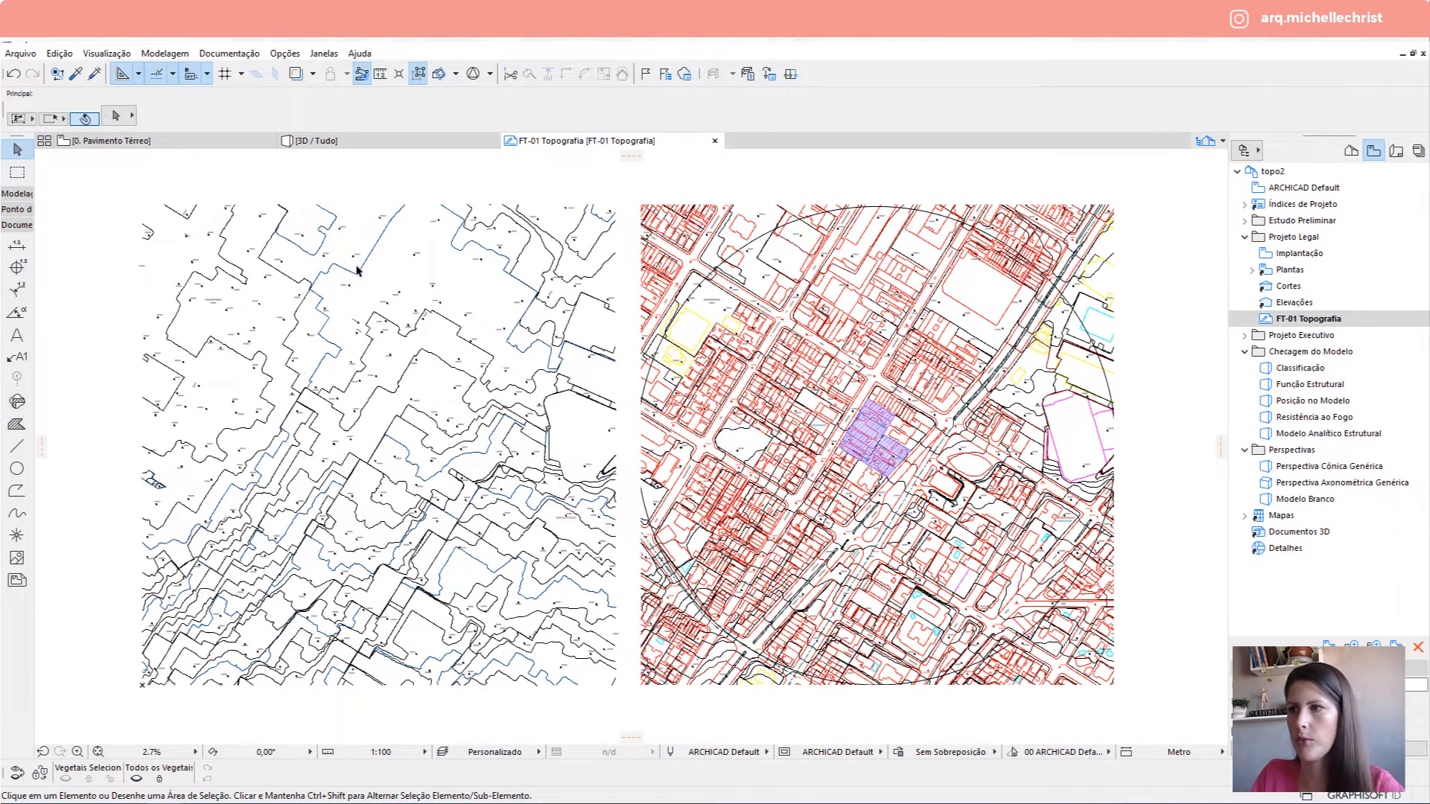
{"action": "scroll", "coordinate": [358, 270], "scroll_direction": "down", "scroll_amount": 1}
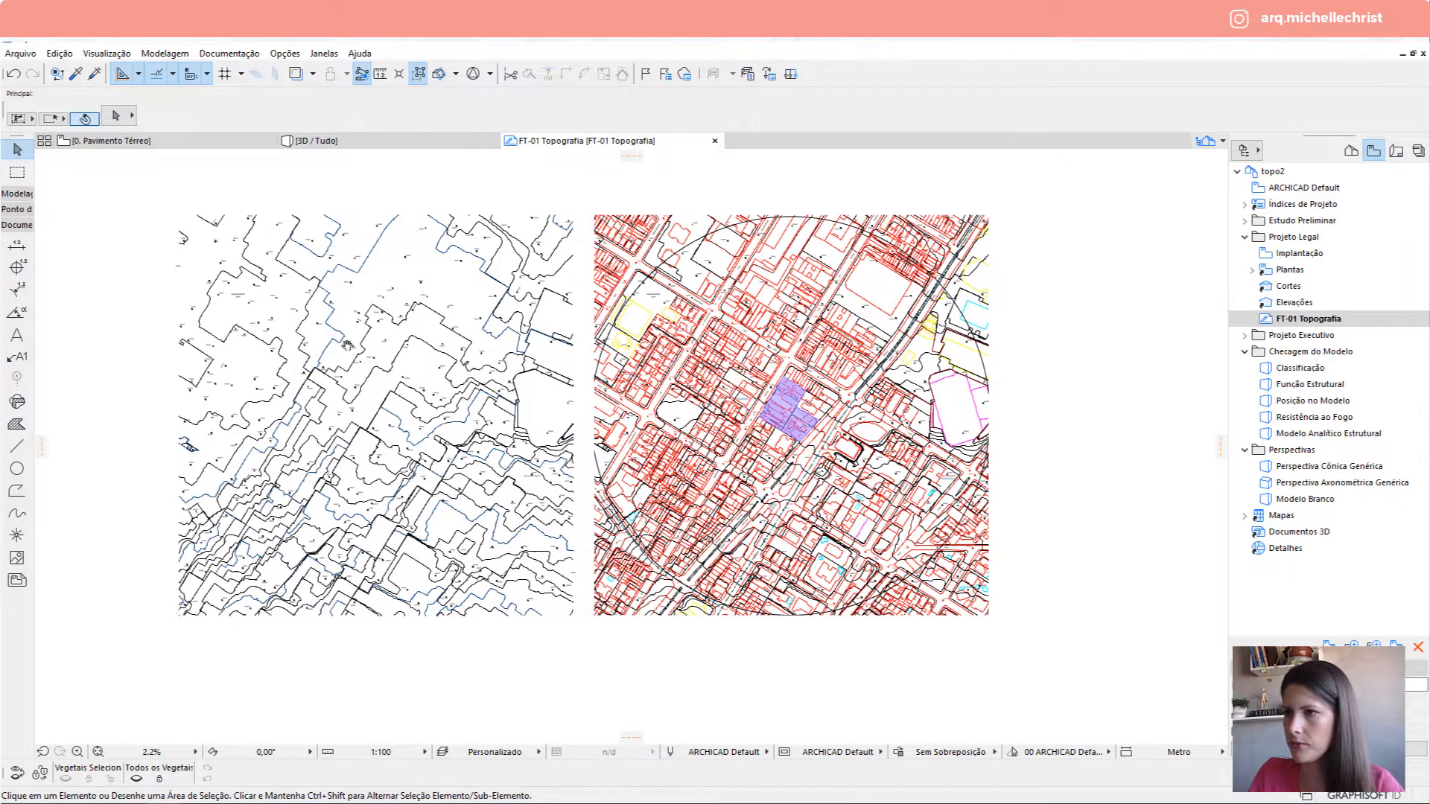
Select all the isolated contours and spot elevations, check their lower-left corner against the project origin, and clear the selection.
{"action": "left_click_drag", "start_coordinate": [216, 206], "coordinate": [639, 672]}
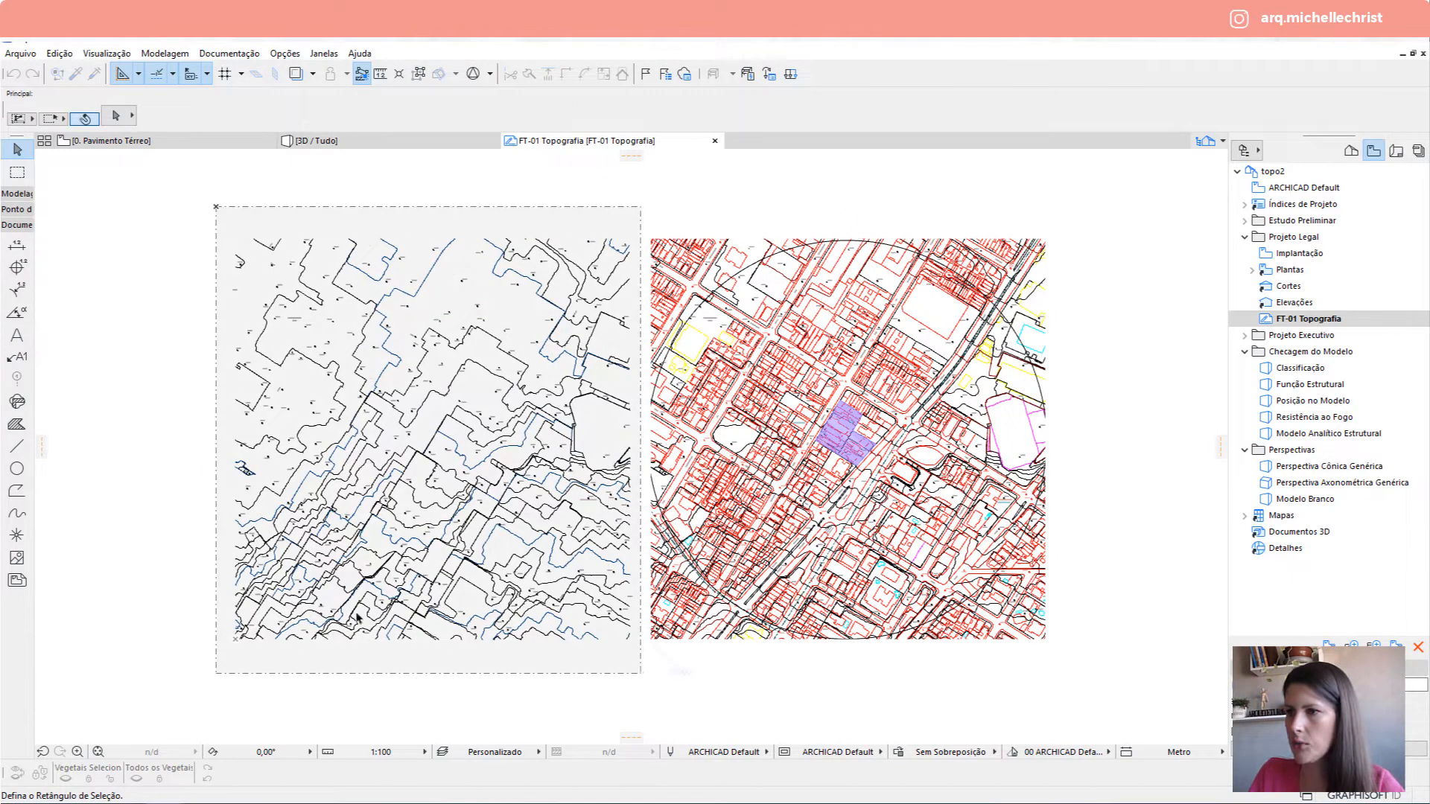
{"action": "left_click", "coordinate": [232, 643]}
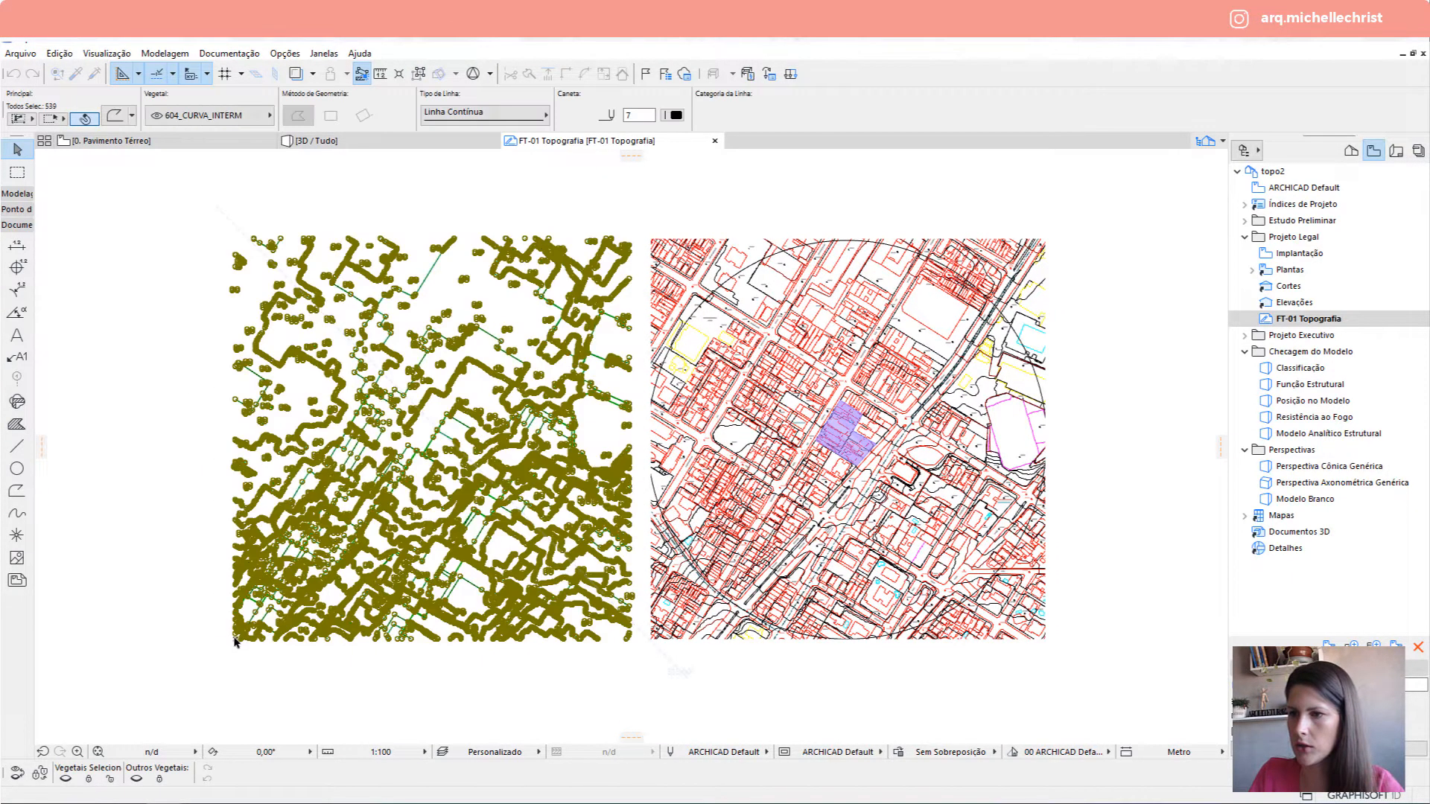
{"action": "scroll", "coordinate": [232, 645], "scroll_direction": "up", "scroll_amount": 3}
{"action": "key", "text": "Escape"}
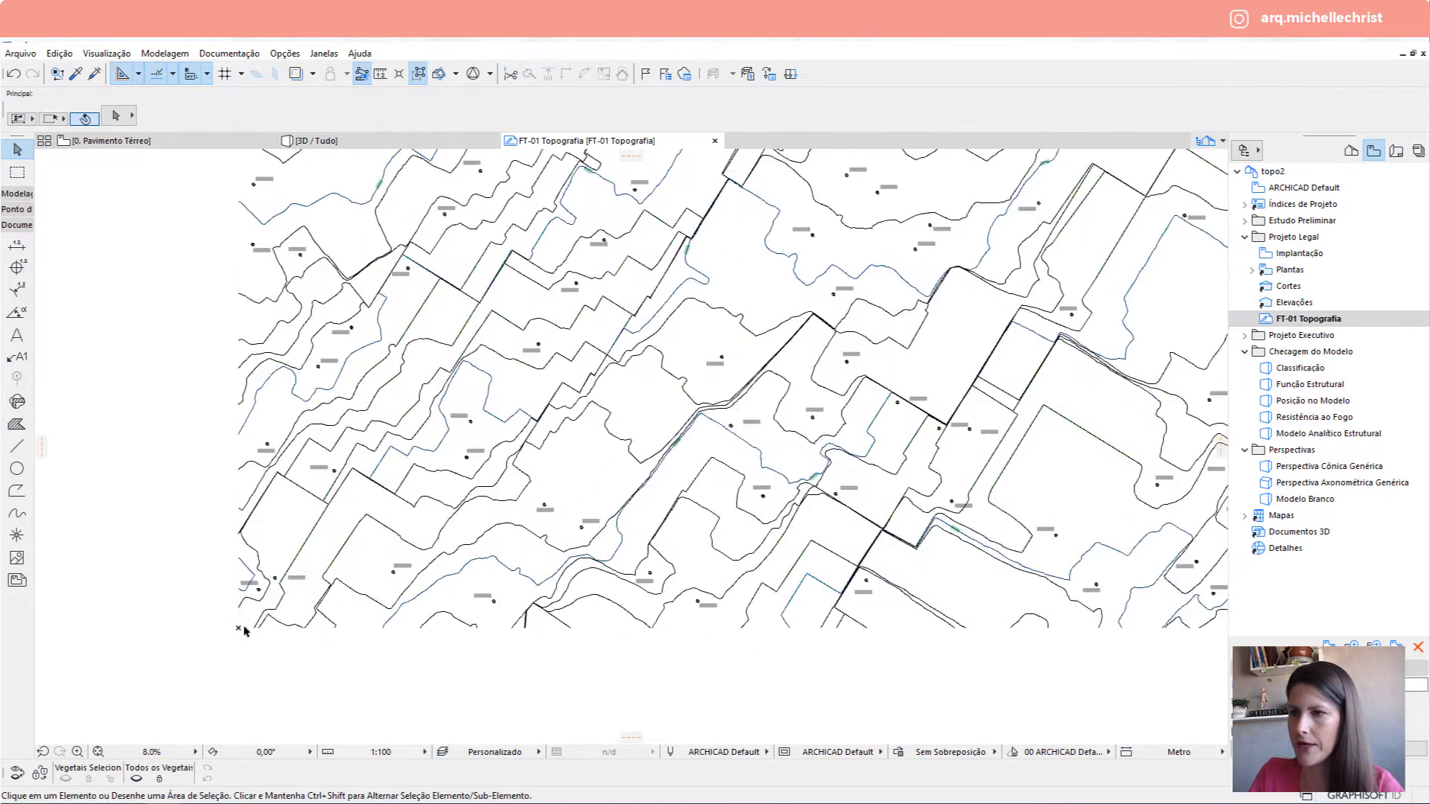
{"action": "scroll", "coordinate": [241, 631], "scroll_direction": "down", "scroll_amount": 4}
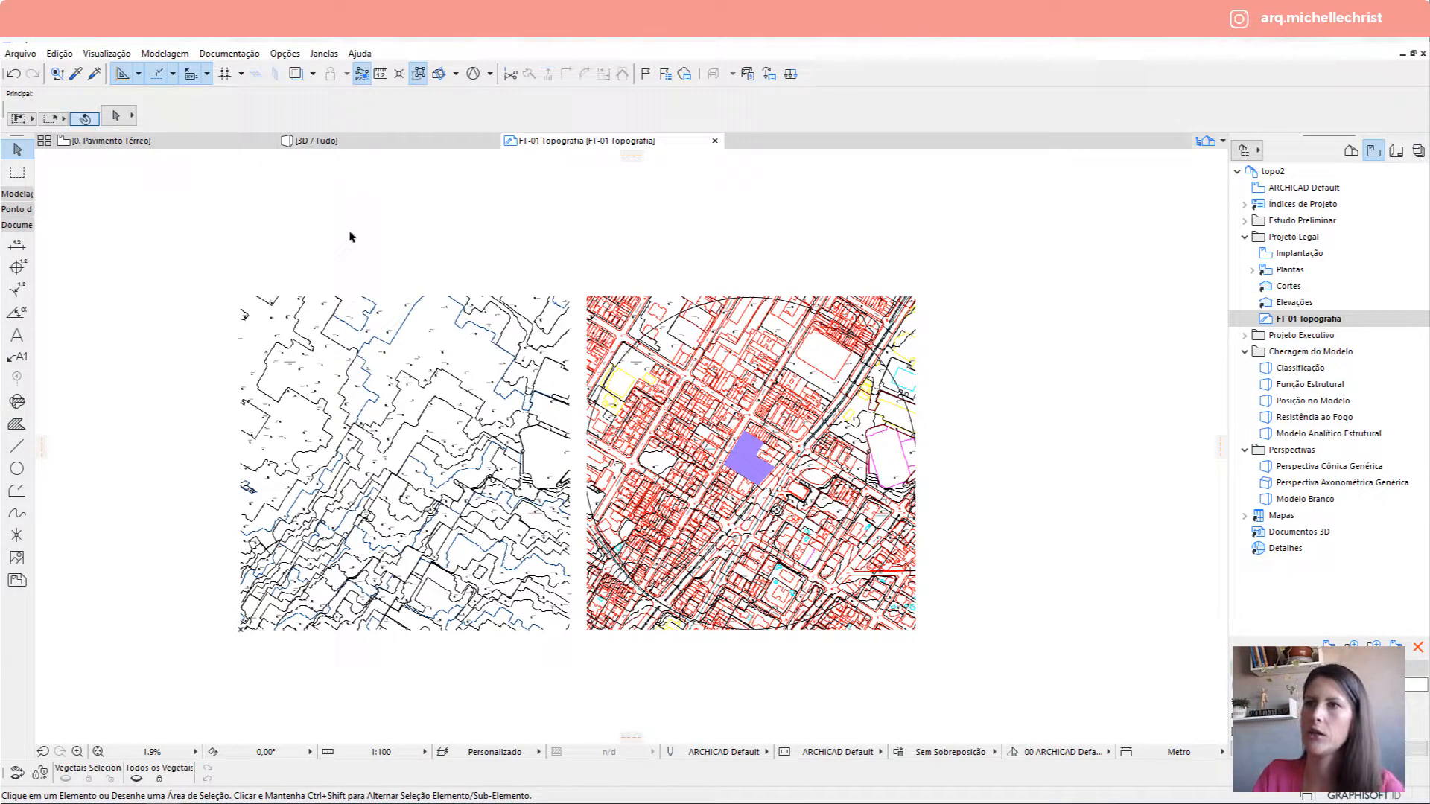
Copy all the isolated contours and spot elevations from the FT-01 Topografia worksheet and paste them into the 0. Pavimento Térreo plan.
{"action": "mouse_move", "coordinate": [196, 247]}
{"action": "left_mouse_down"}
{"action": "mouse_move", "coordinate": [543, 651]}
{"action": "mouse_move", "coordinate": [590, 677]}
{"action": "mouse_move", "coordinate": [563, 618]}
{"action": "left_mouse_up"}
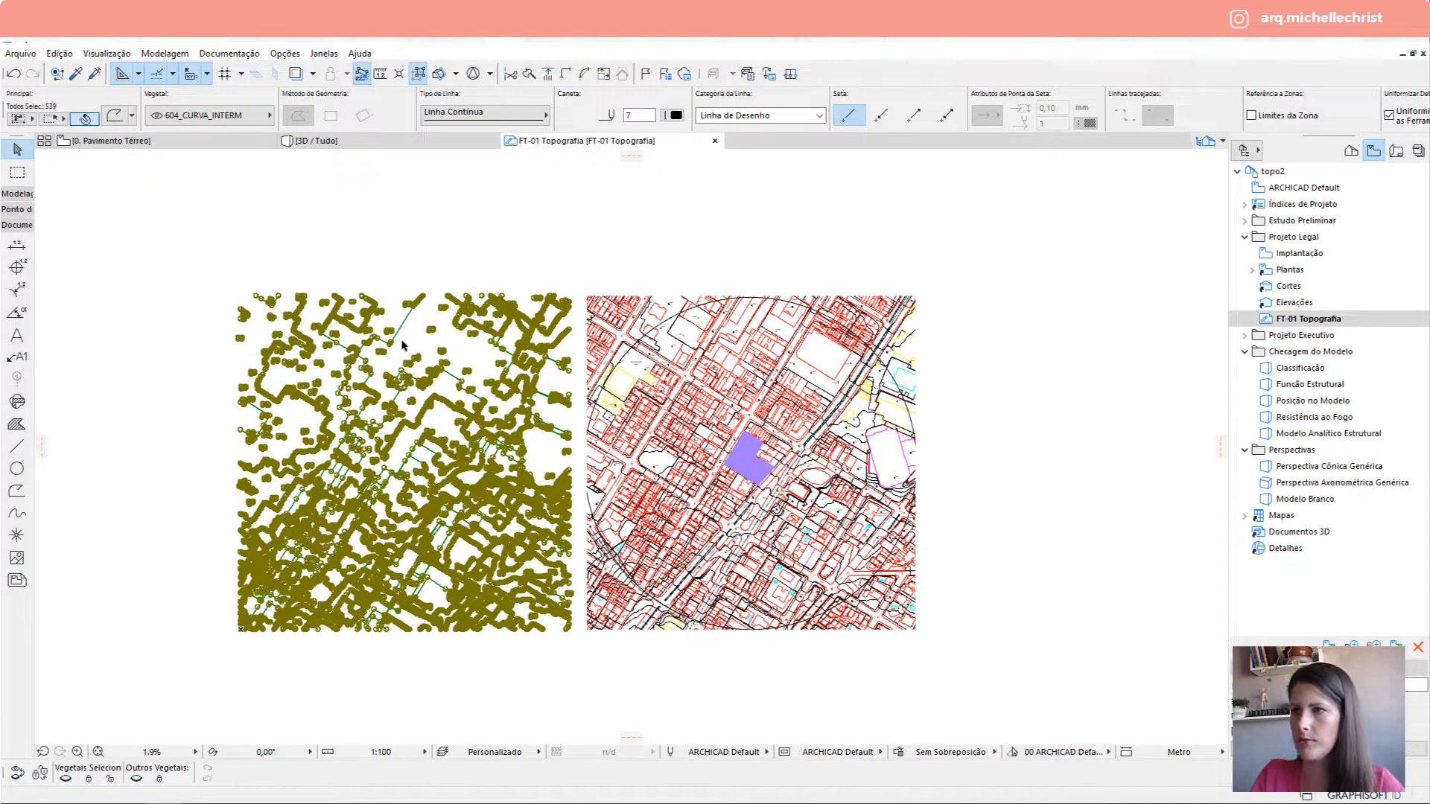
{"action": "left_click", "coordinate": [130, 142]}
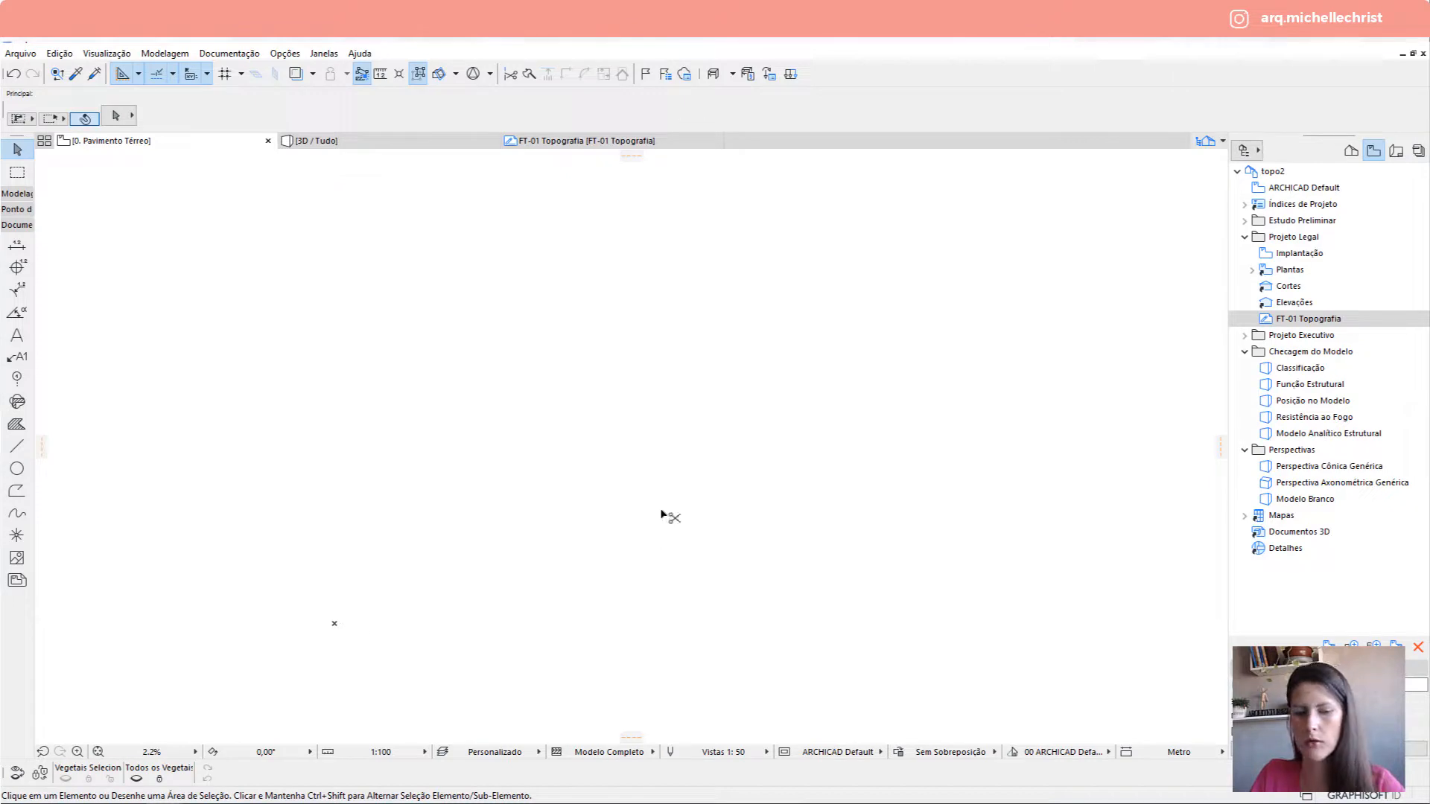
{"action": "key", "text": "ctrl+v"}
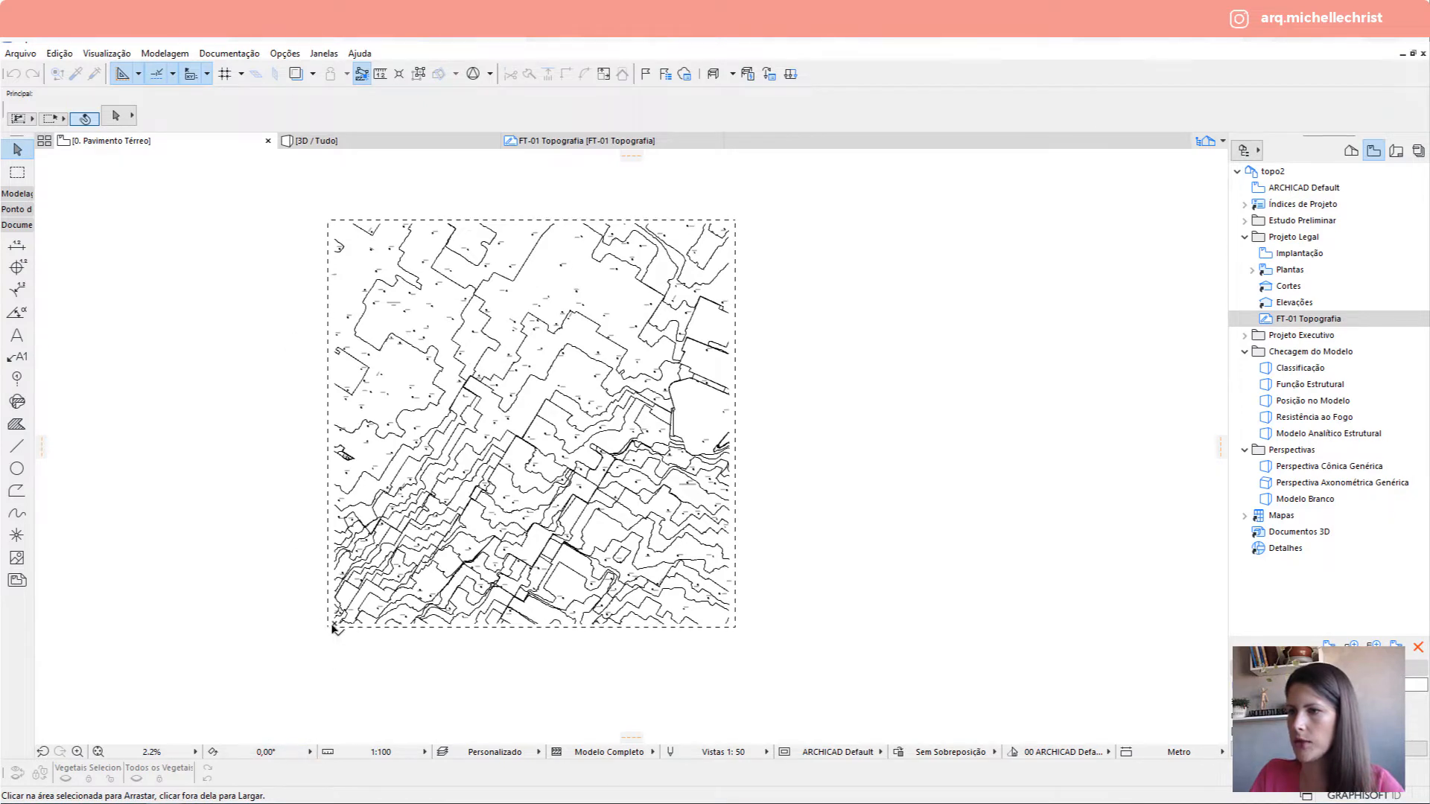
{"action": "left_click", "coordinate": [837, 442]}
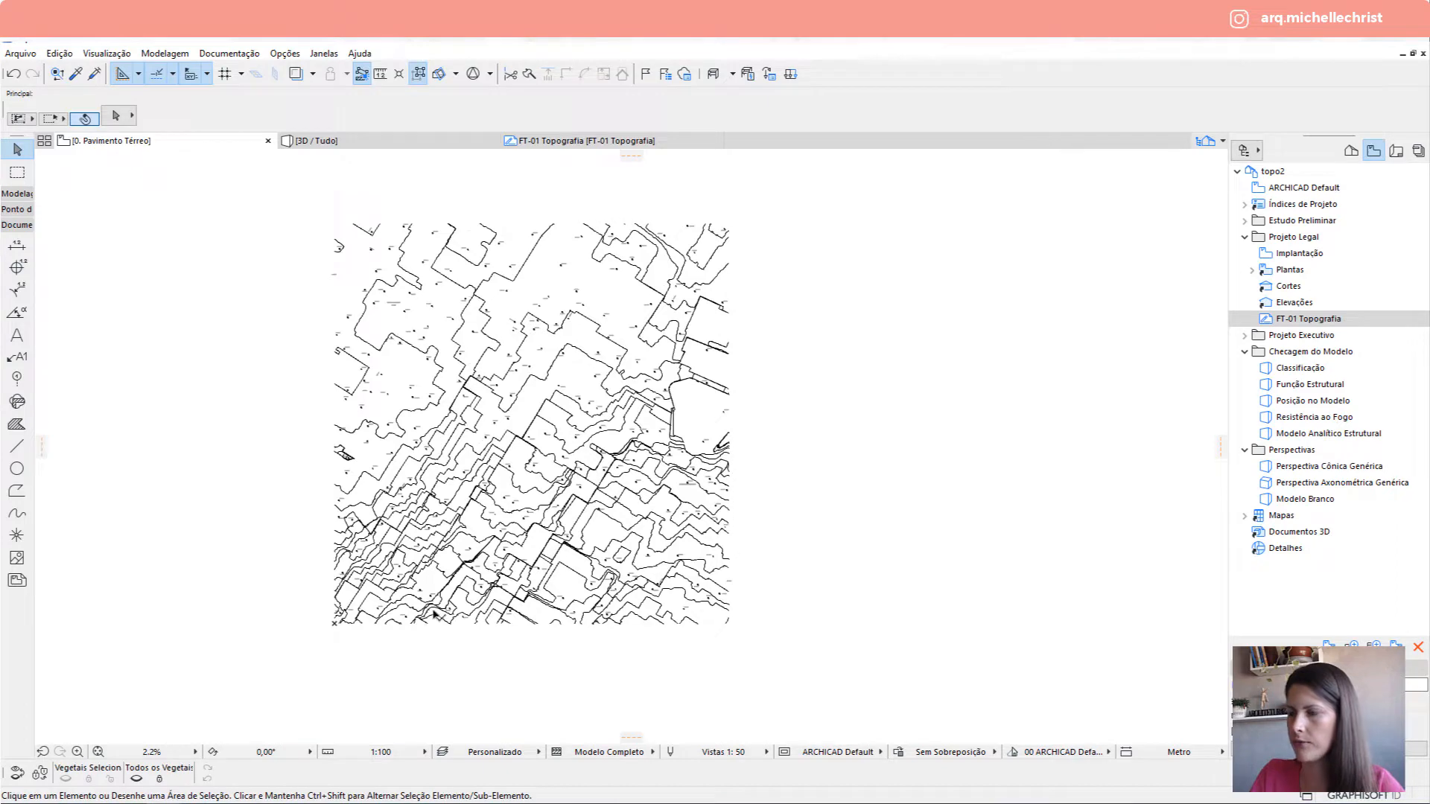
Select the contour around the UNIVERSIDADE UNIP label in the pasted plan to check its course, and clear the selection.
{"action": "scroll", "coordinate": [391, 231], "scroll_direction": "up", "scroll_amount": 5}
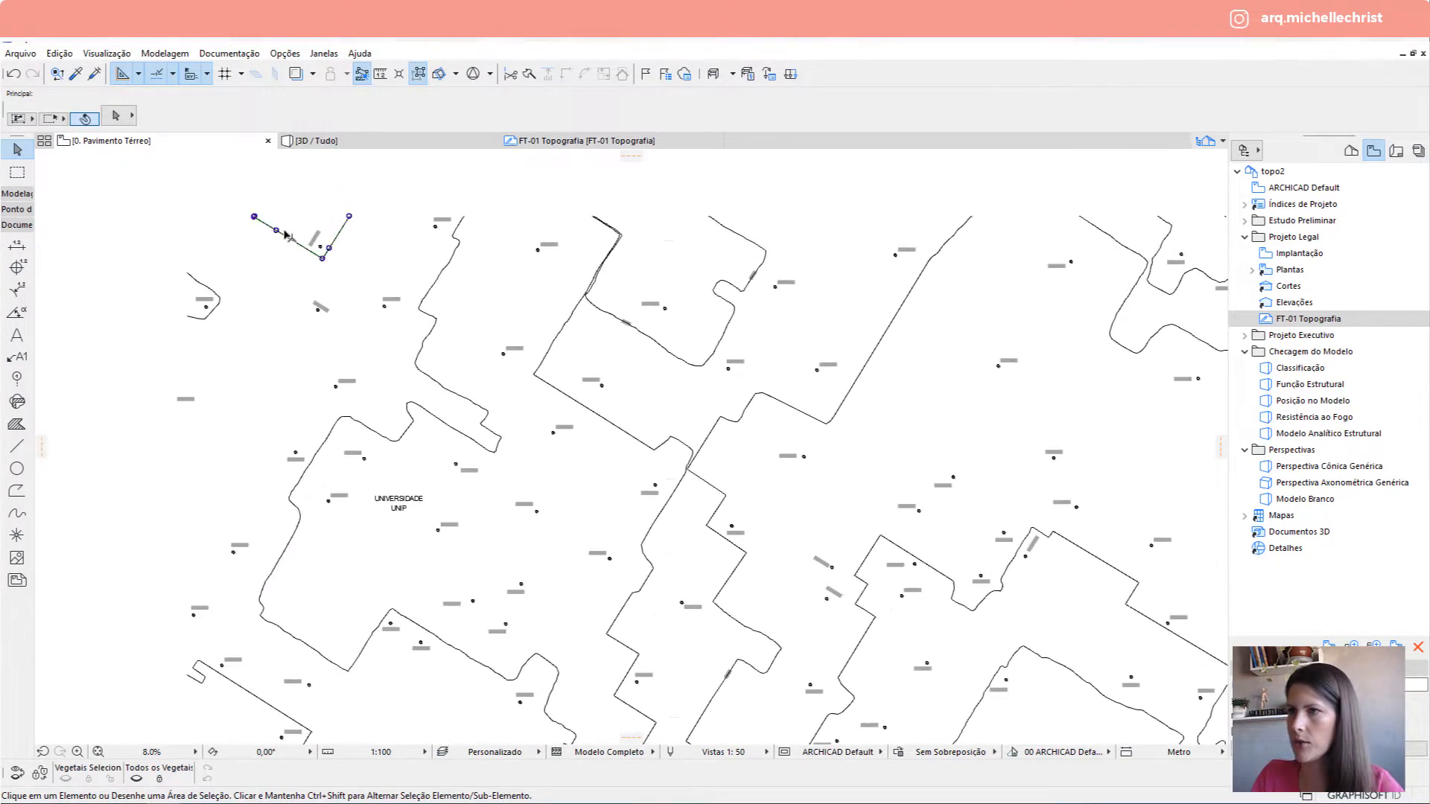
{"action": "left_click", "coordinate": [456, 259]}
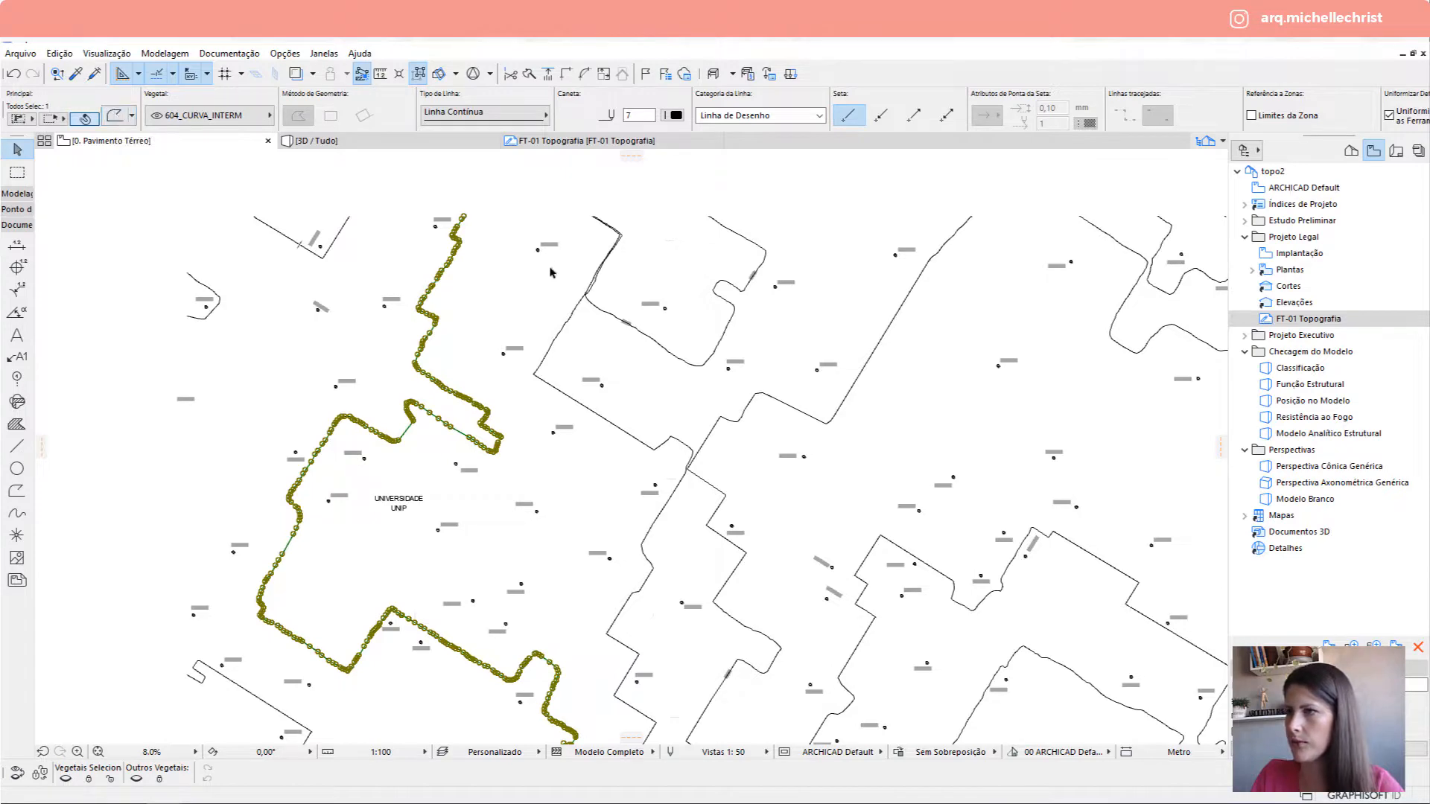
{"action": "scroll", "coordinate": [589, 313], "scroll_direction": "down", "scroll_amount": 5}
{"action": "key", "text": "Escape"}
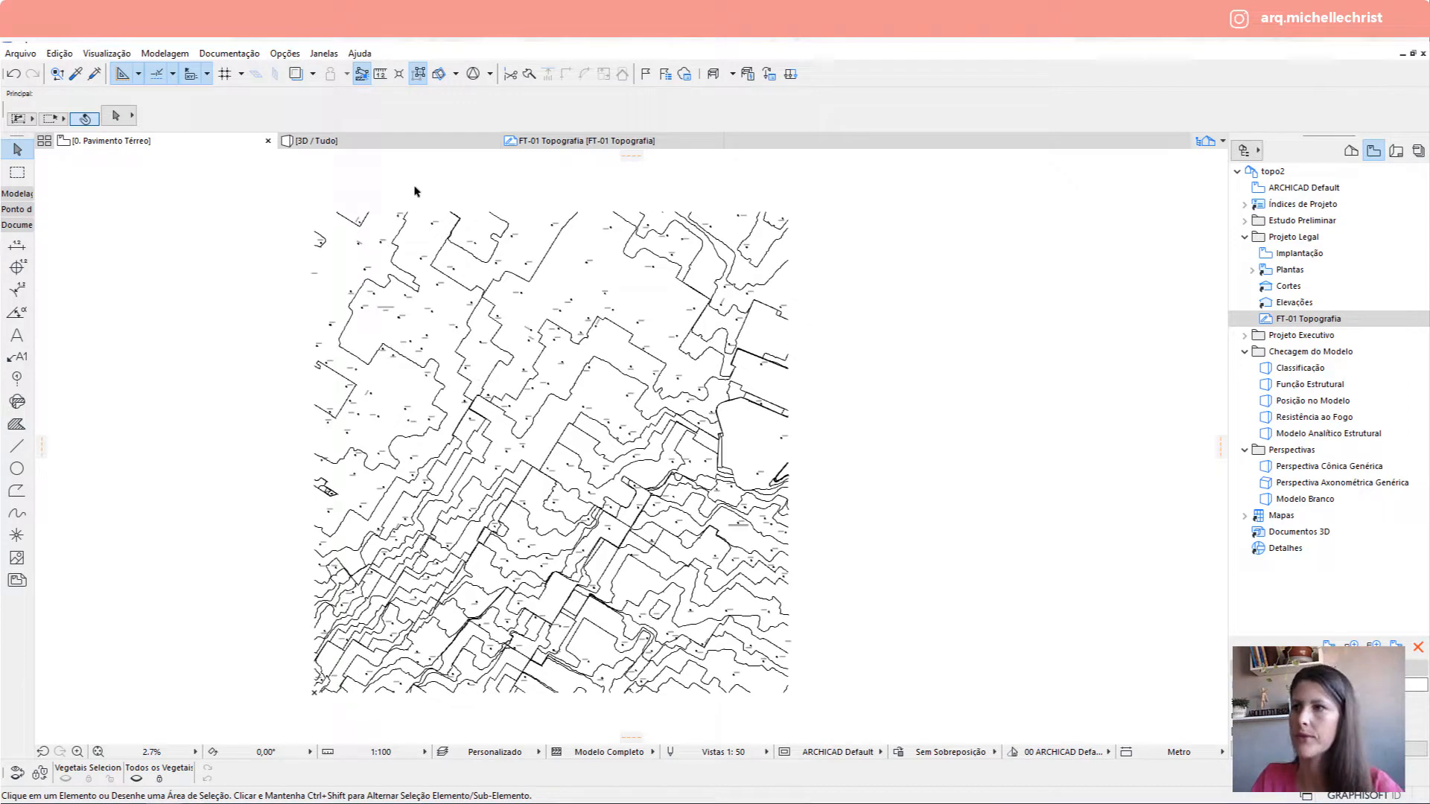
Activate the Mesh tool with the Terreno Solo favorite.
{"action": "left_click", "coordinate": [19, 194]}
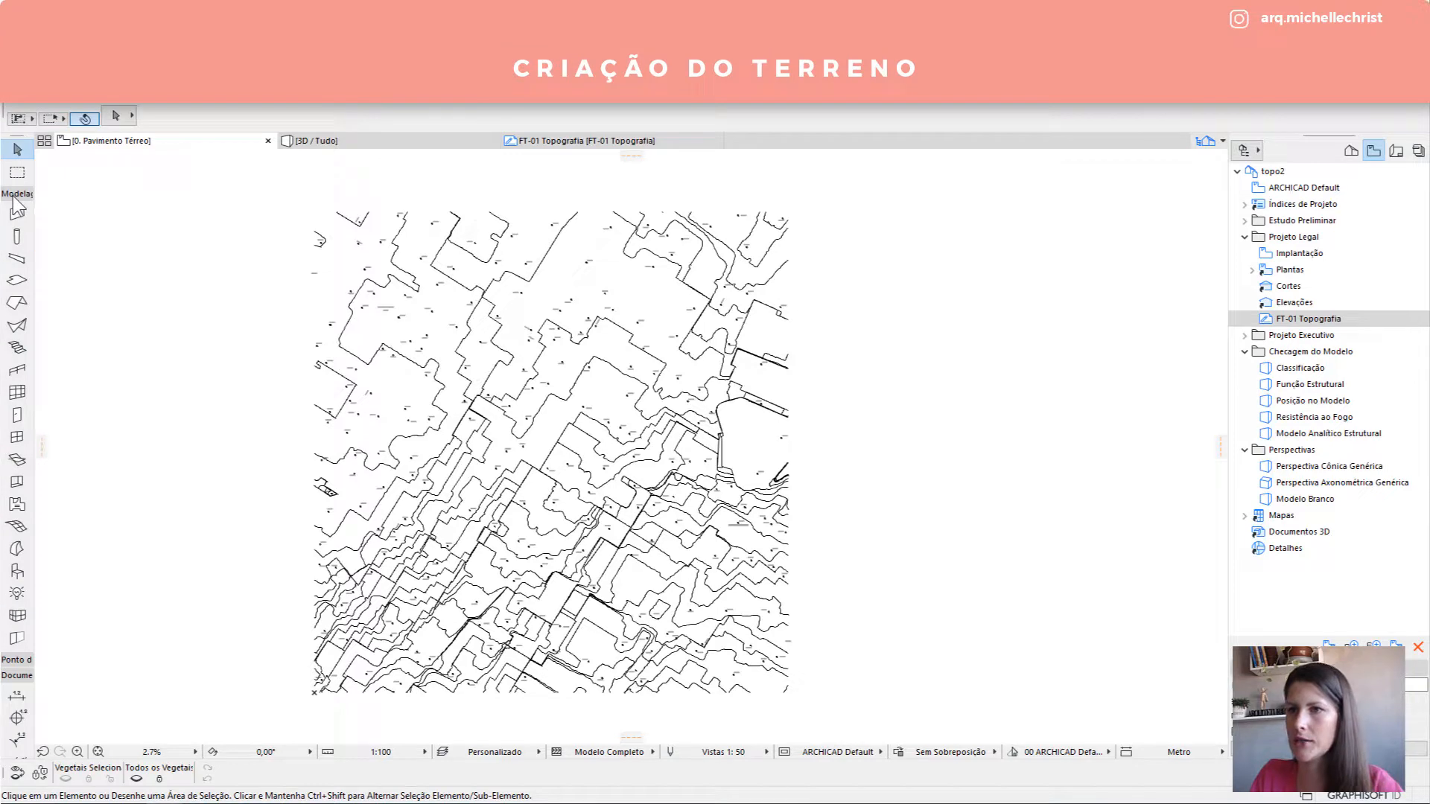
{"action": "left_click", "coordinate": [17, 529]}
{"action": "right_click", "coordinate": [28, 532]}
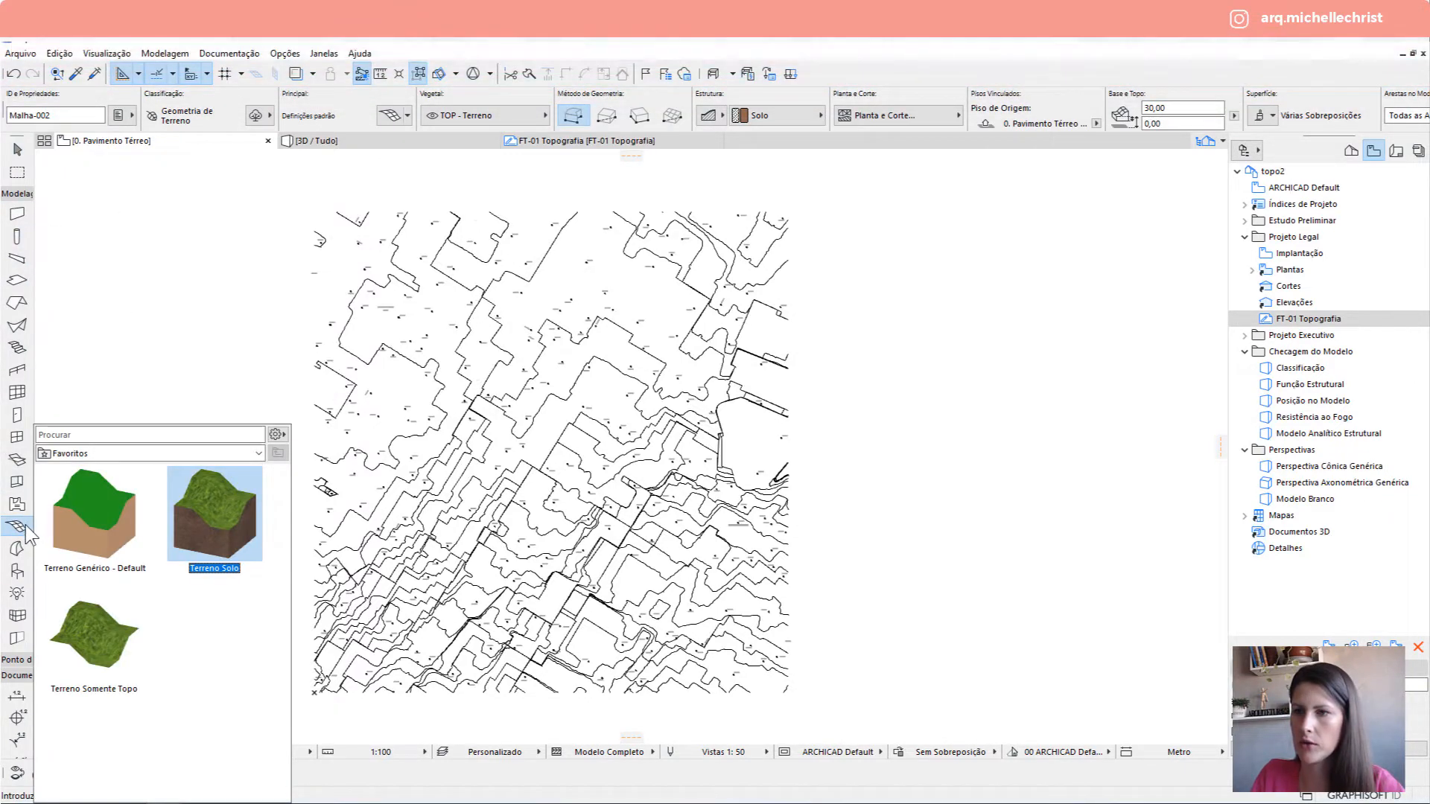
{"action": "double_click", "coordinate": [222, 505]}
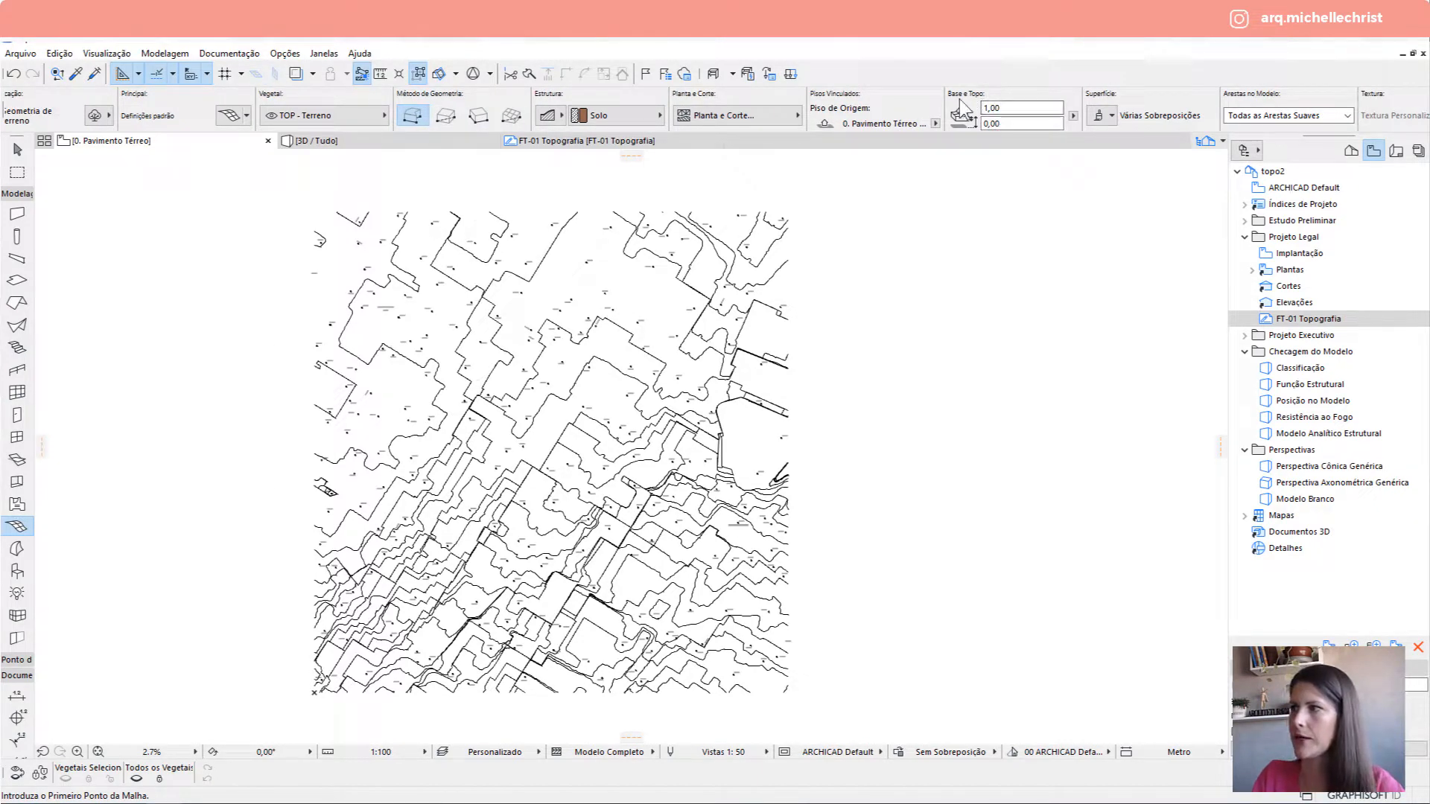
Set the mesh contour height to 35,00 and choose the rectangular geometry method.
{"action": "left_click", "coordinate": [983, 108]}
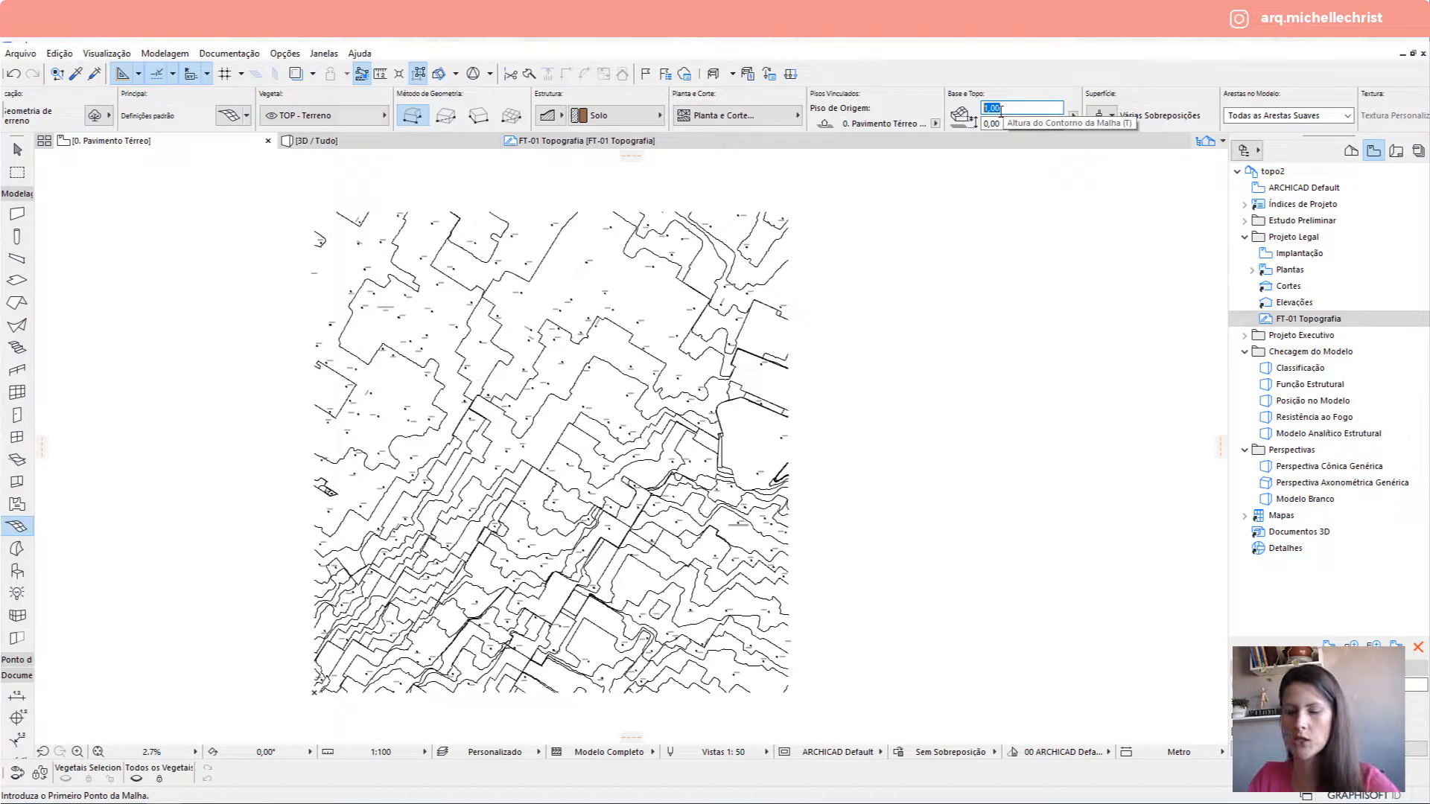
{"action": "type", "text": "35"}
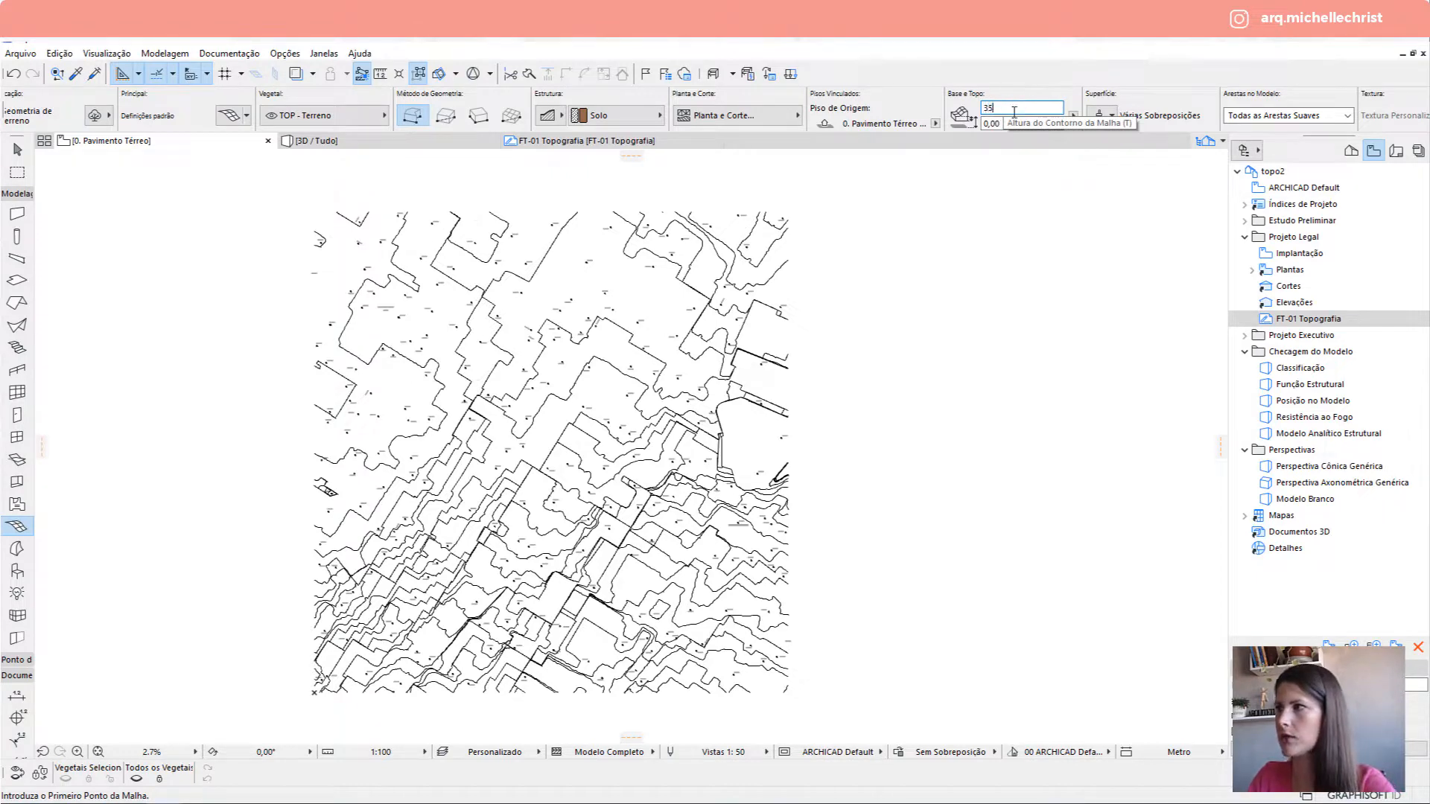
{"action": "key", "text": "Return"}
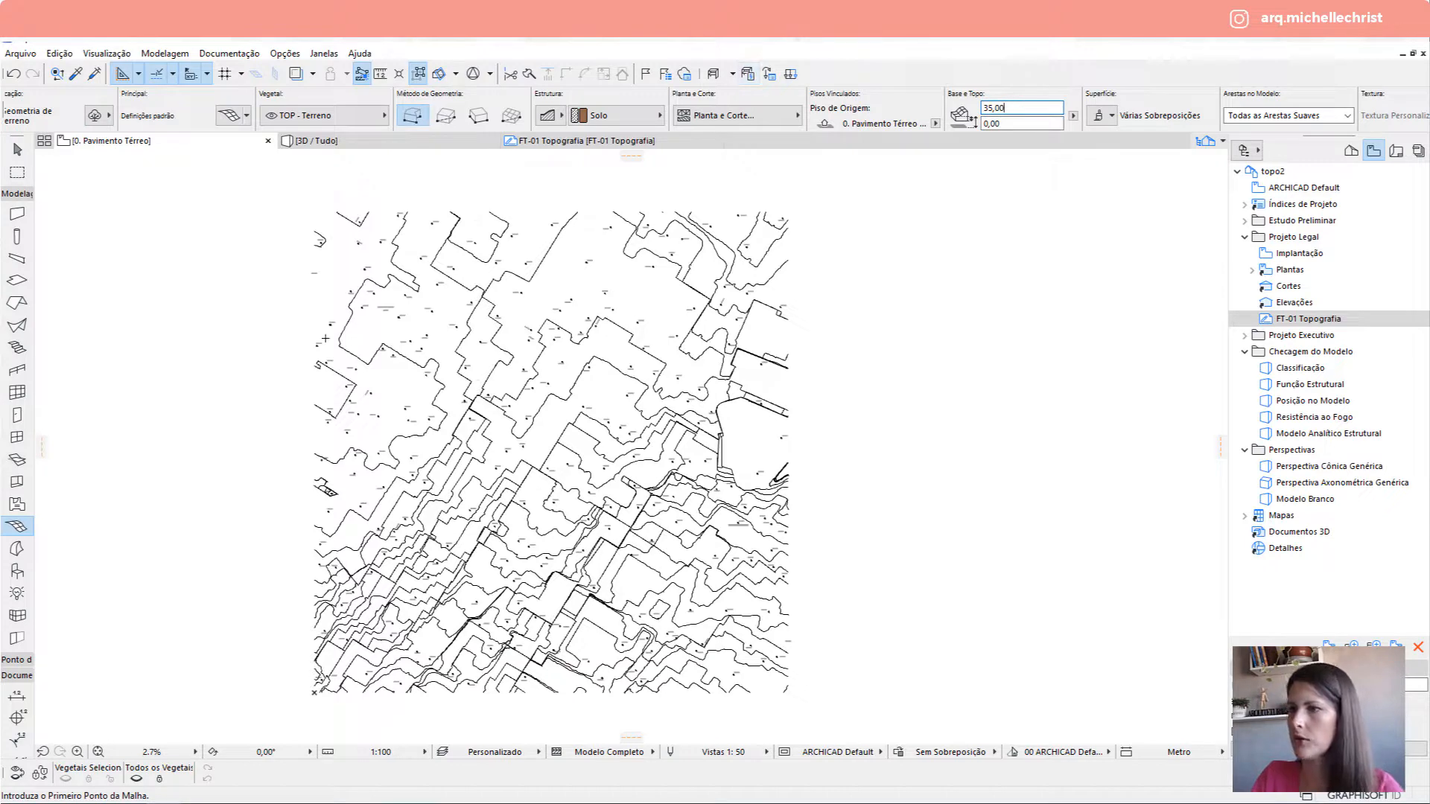
{"action": "left_click", "coordinate": [447, 115]}
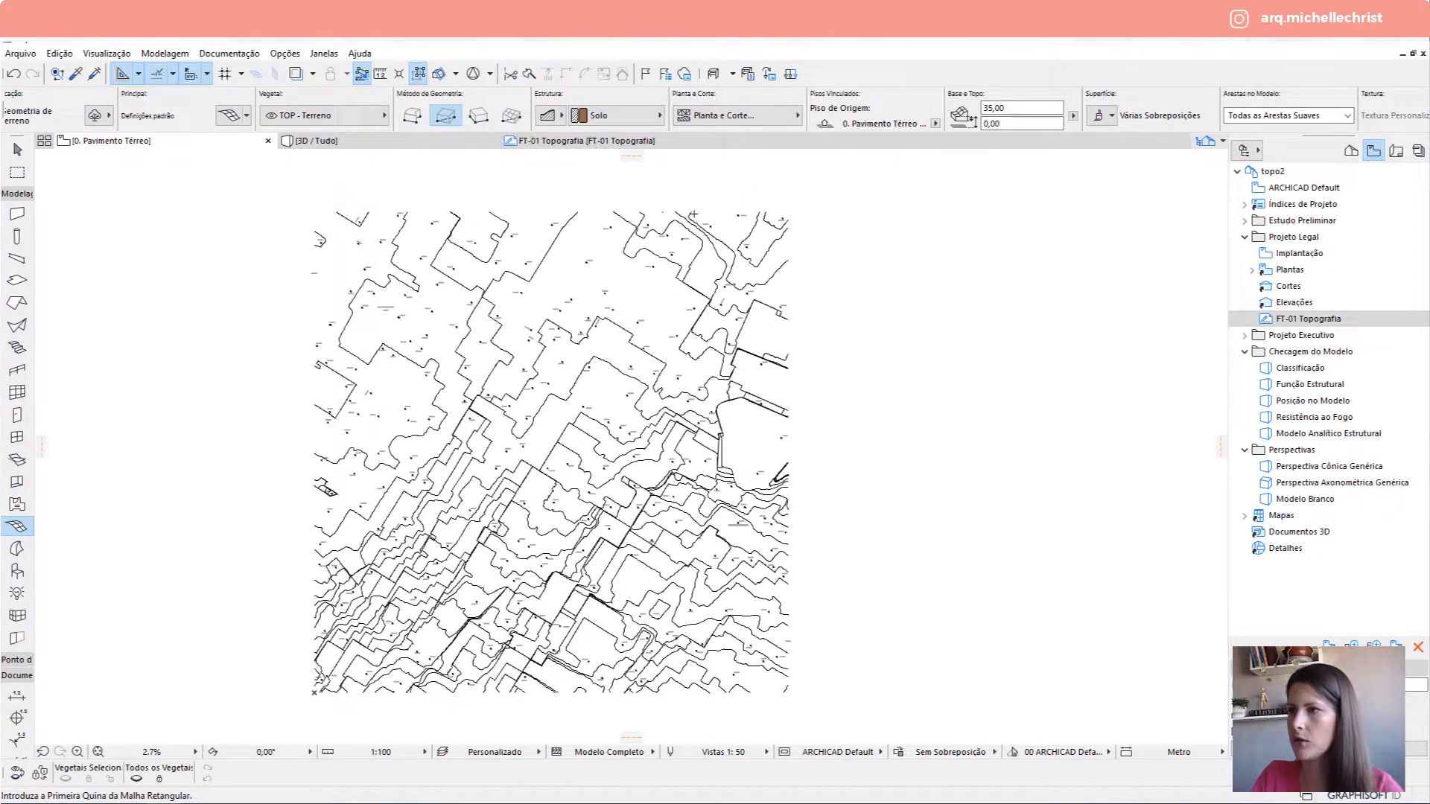
Draw a rectangular terrain mesh of about 586 by 596 m just inside the outer ends of the contours.
{"action": "scroll", "coordinate": [314, 691], "scroll_direction": "up", "scroll_amount": 8}
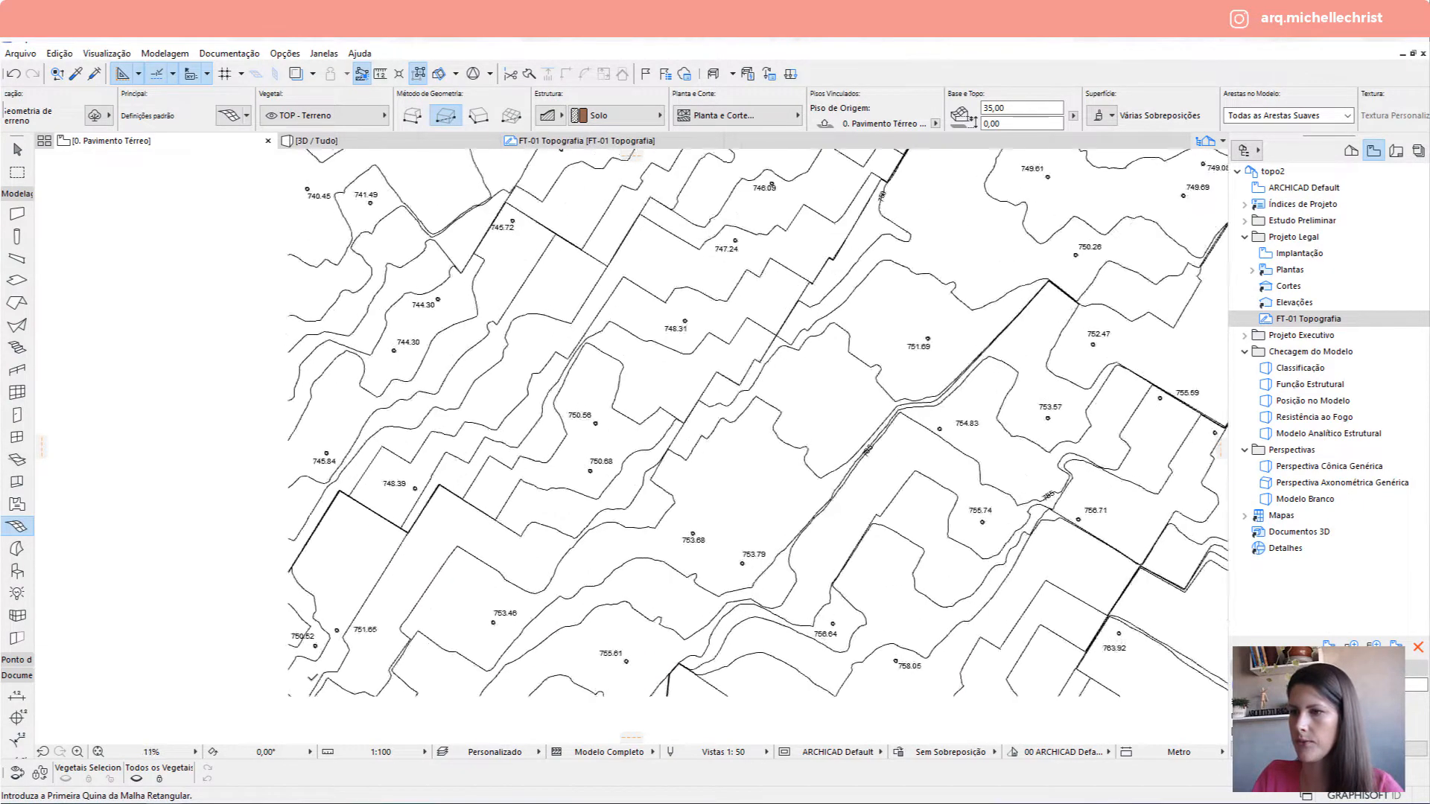
{"action": "middle_click_drag", "start_coordinate": [313, 692], "coordinate": [321, 596]}
{"action": "scroll", "coordinate": [293, 613], "scroll_direction": "up", "scroll_amount": 2}
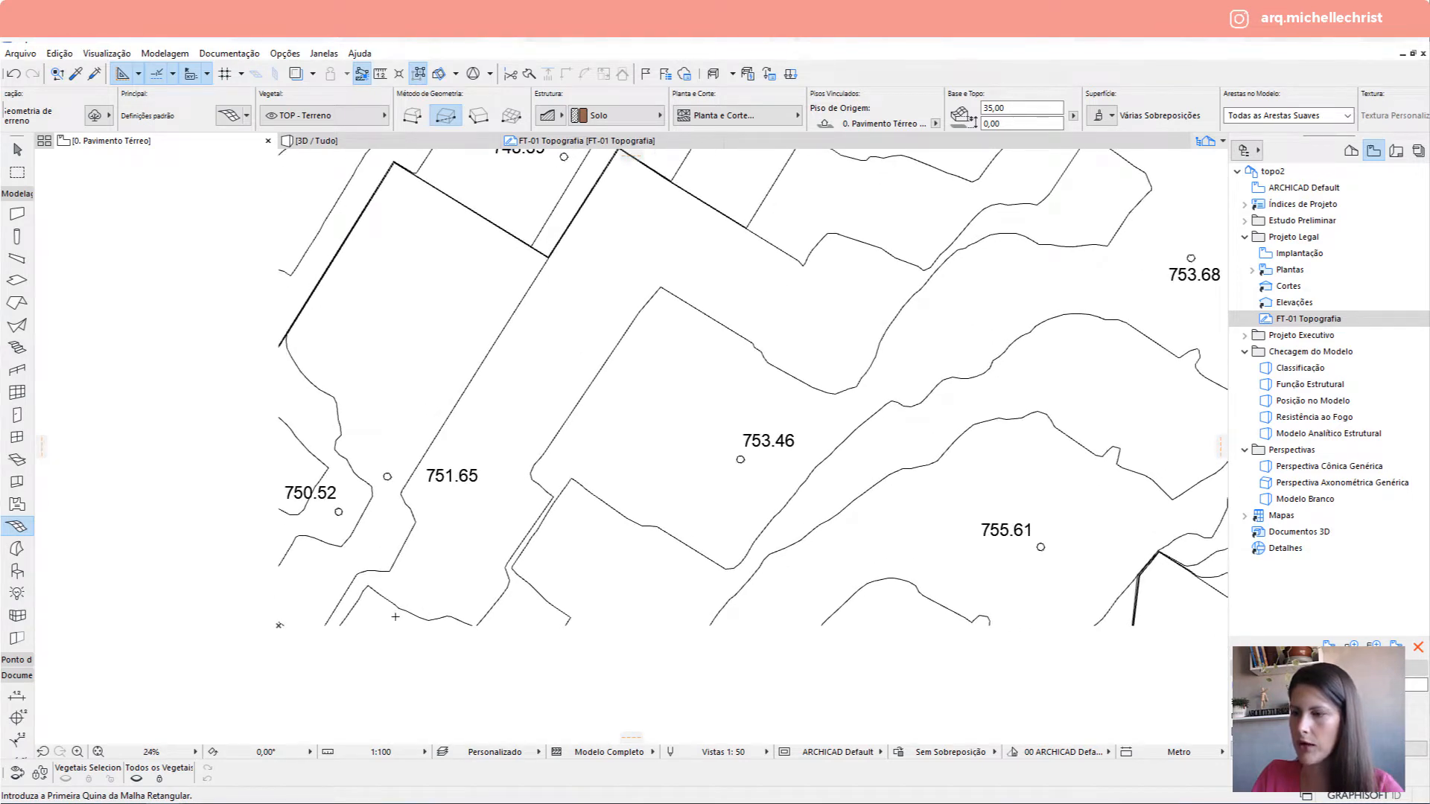
{"action": "left_click", "coordinate": [302, 612]}
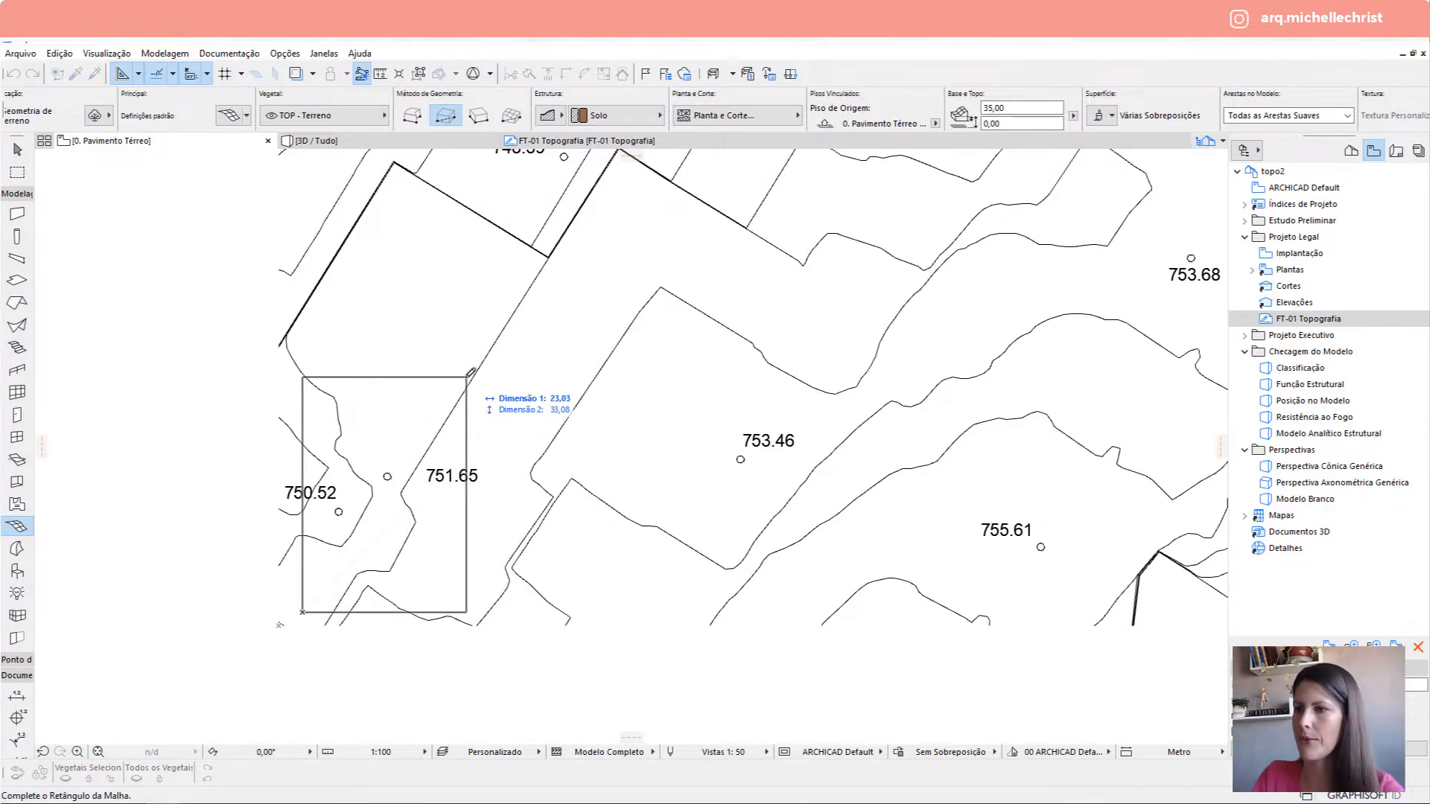
{"action": "scroll", "coordinate": [470, 372], "scroll_direction": "down", "scroll_amount": 5}
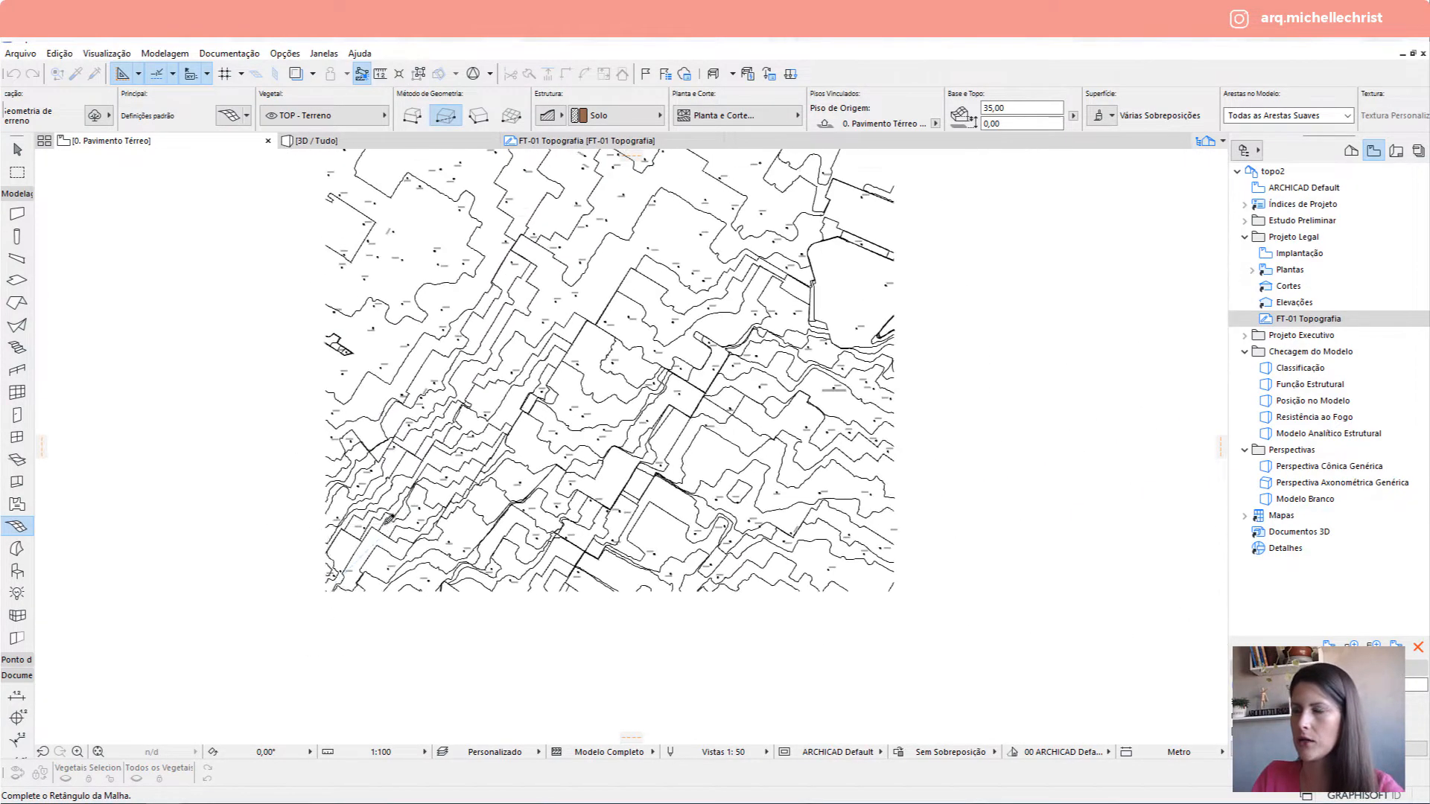
{"action": "scroll", "coordinate": [402, 492], "scroll_direction": "down", "scroll_amount": 3}
{"action": "middle_click_drag", "start_coordinate": [402, 484], "coordinate": [367, 566]}
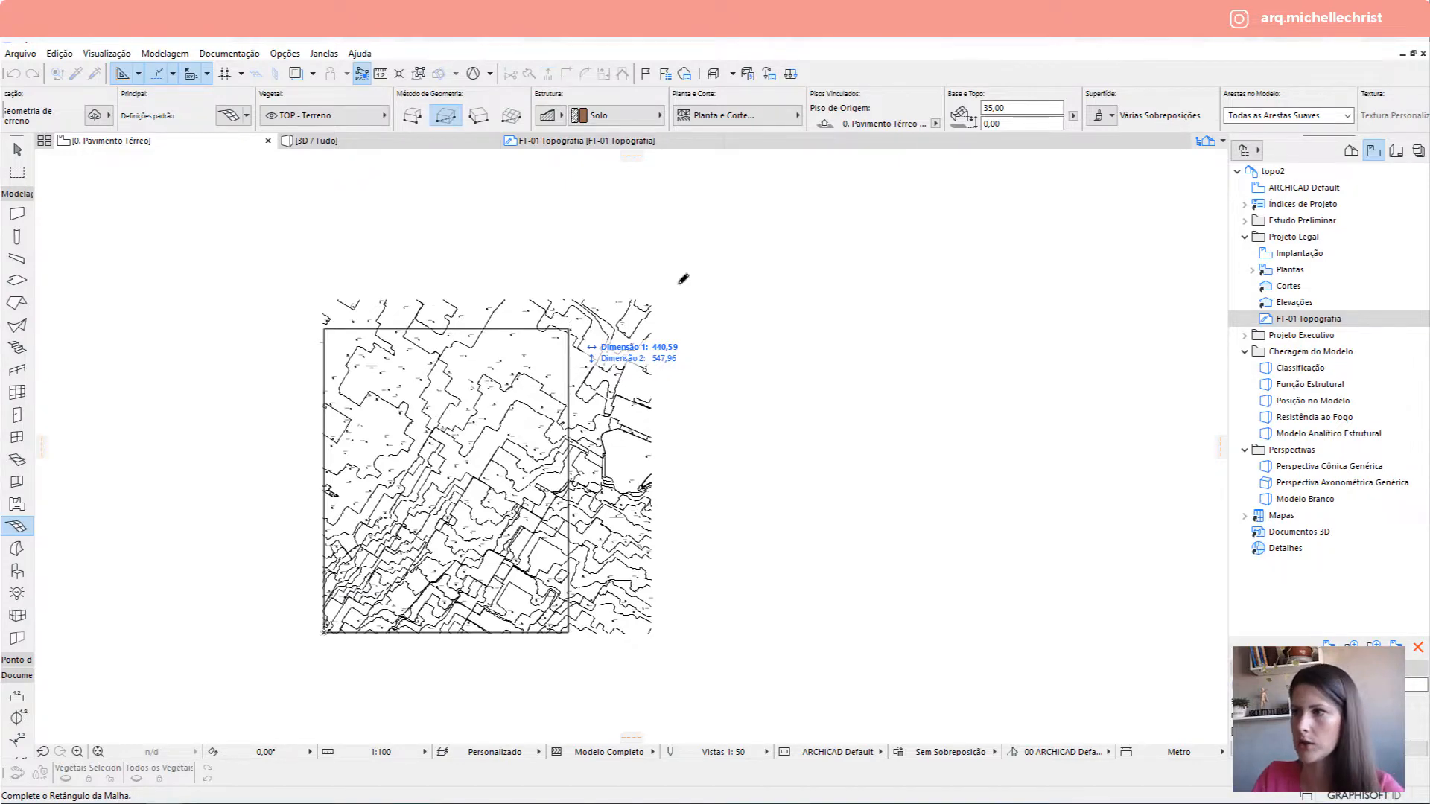
{"action": "scroll", "coordinate": [683, 279], "scroll_direction": "up", "scroll_amount": 5}
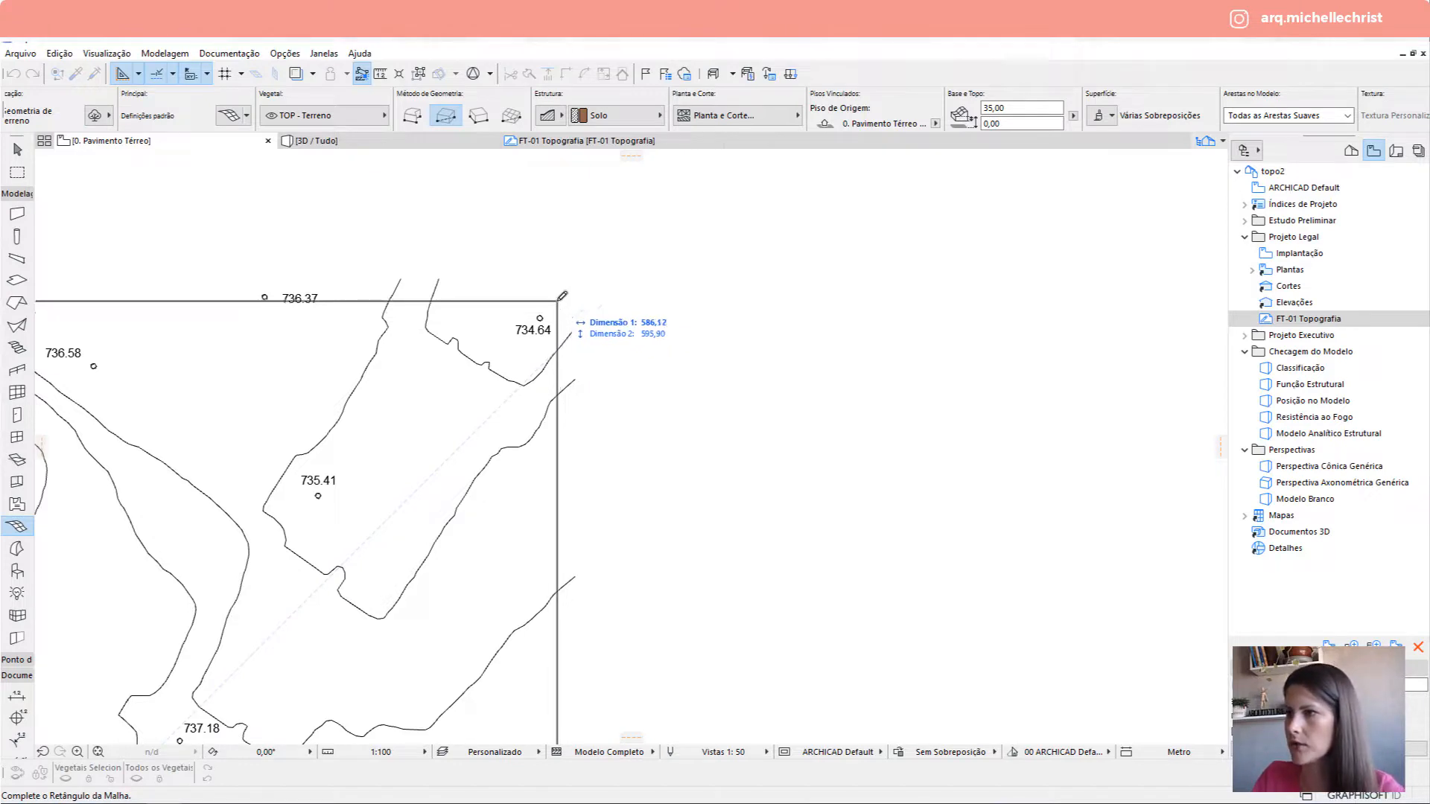
{"action": "left_click", "coordinate": [561, 296]}
{"action": "left_click", "coordinate": [418, 74]}
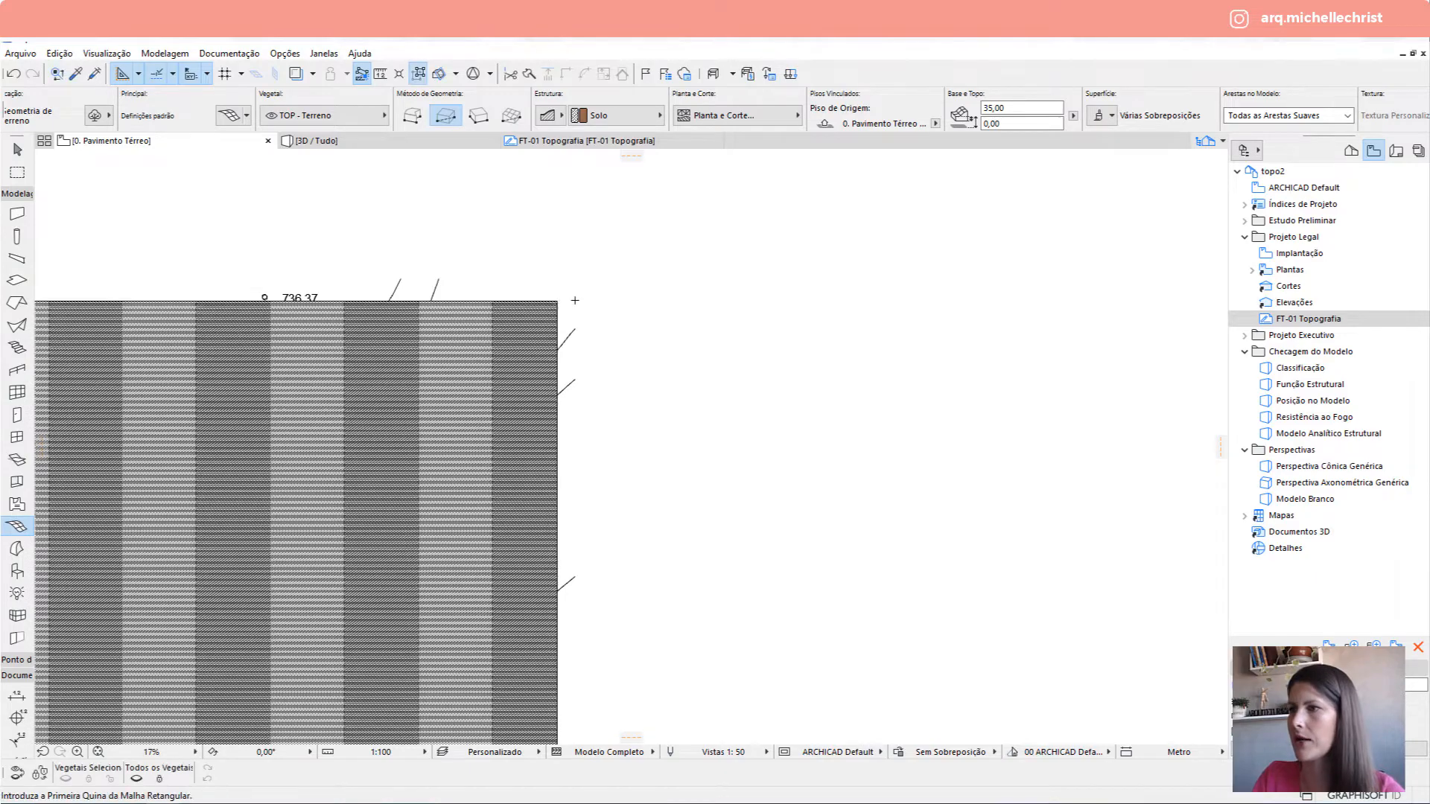
Select the terrain mesh and change its plan cover fill to the solid 25 % fill.
{"action": "scroll", "coordinate": [417, 234], "scroll_direction": "down", "scroll_amount": 2}
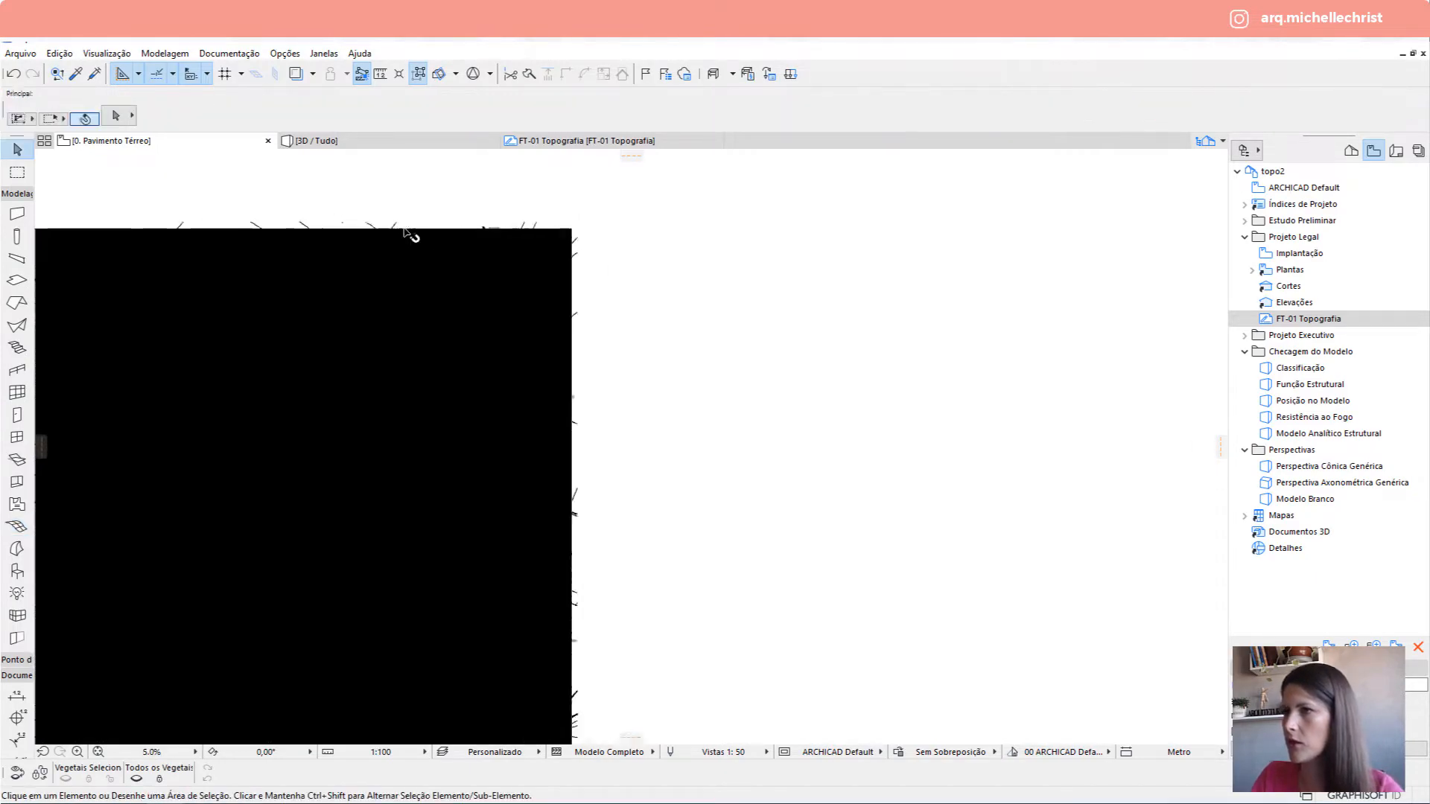
{"action": "scroll", "coordinate": [355, 297], "scroll_direction": "up", "scroll_amount": 10}
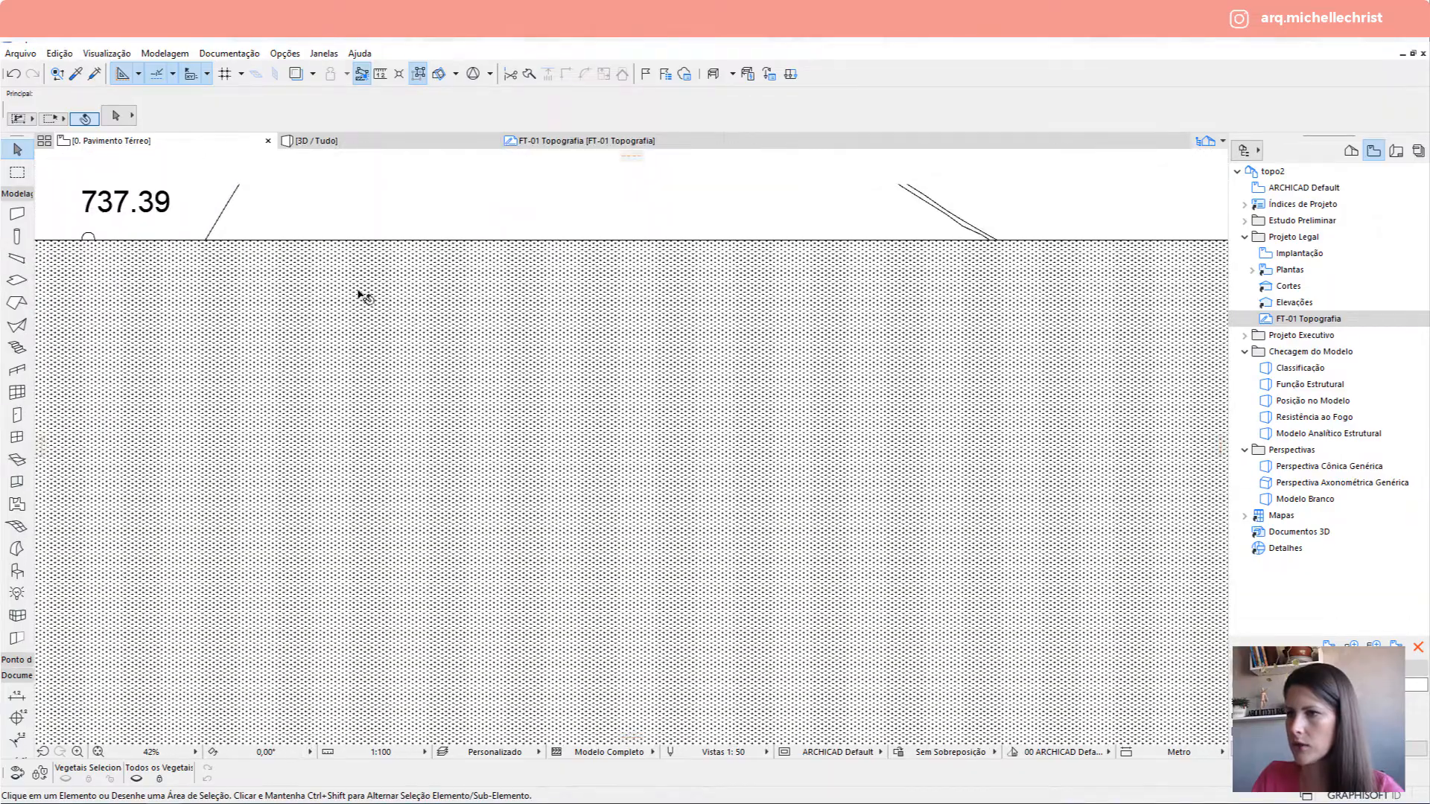
{"action": "left_click", "coordinate": [388, 265]}
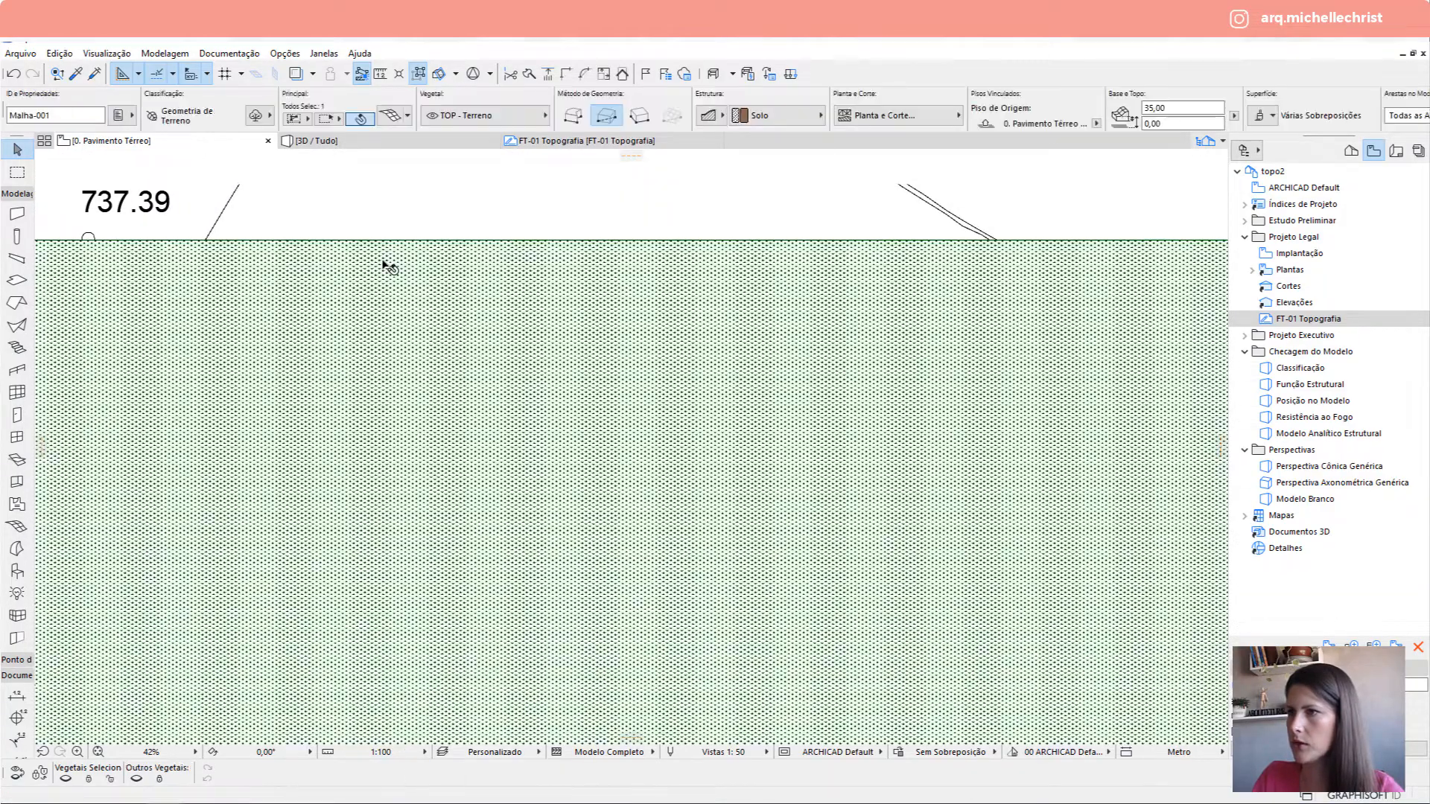
{"action": "scroll", "coordinate": [391, 263], "scroll_direction": "down", "scroll_amount": 5}
{"action": "scroll", "coordinate": [799, 183], "scroll_direction": "down", "scroll_amount": 3}
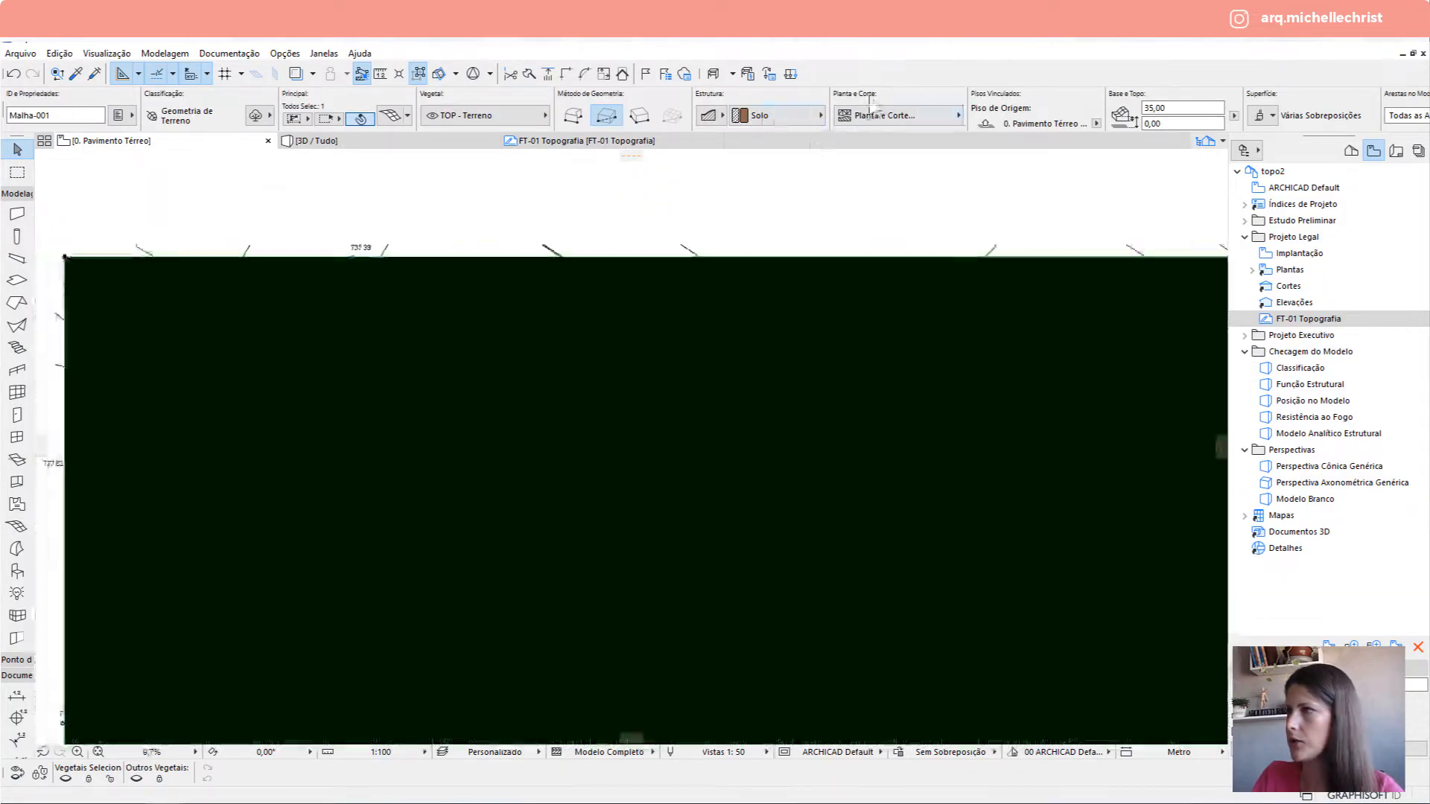
{"action": "left_click", "coordinate": [879, 116]}
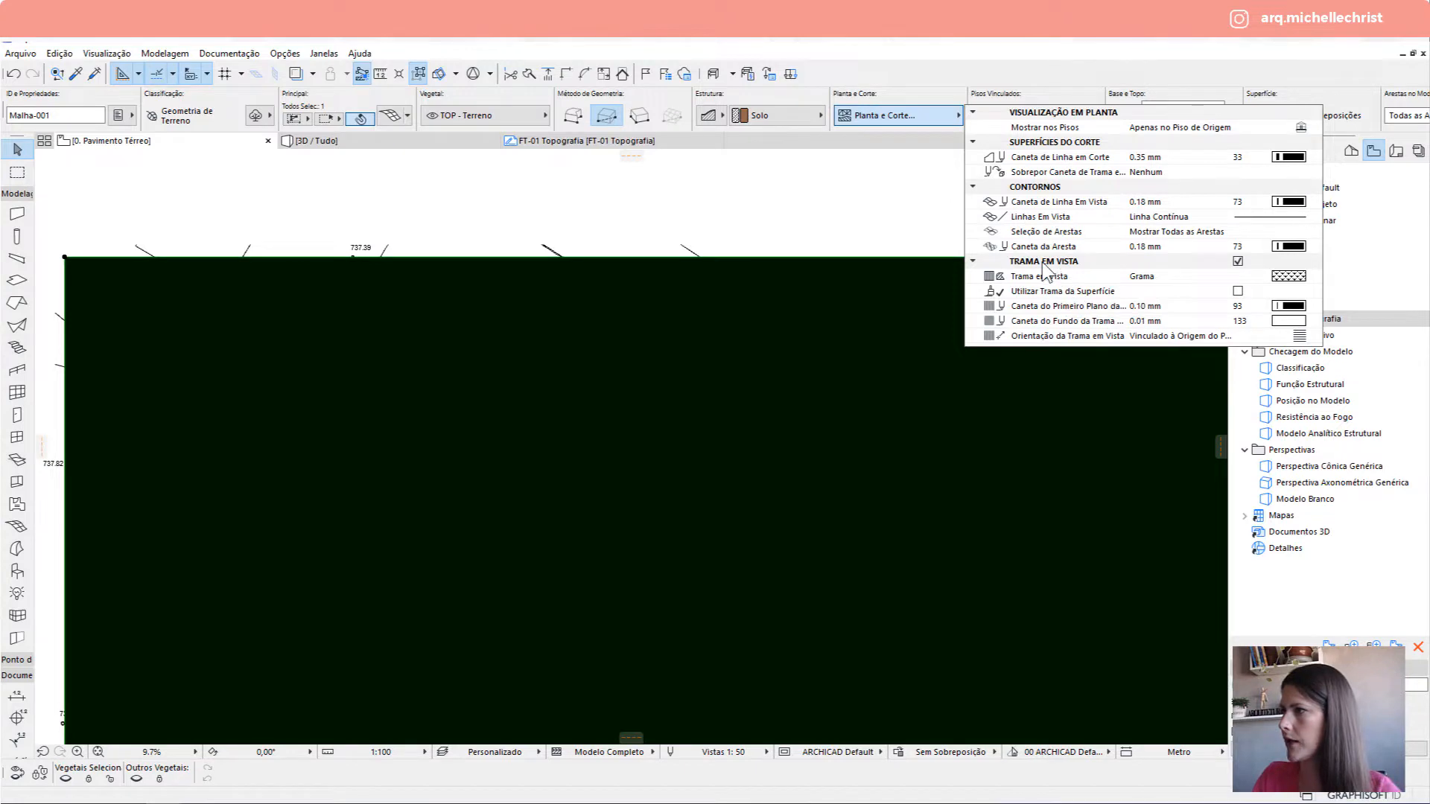
{"action": "left_click", "coordinate": [1150, 276]}
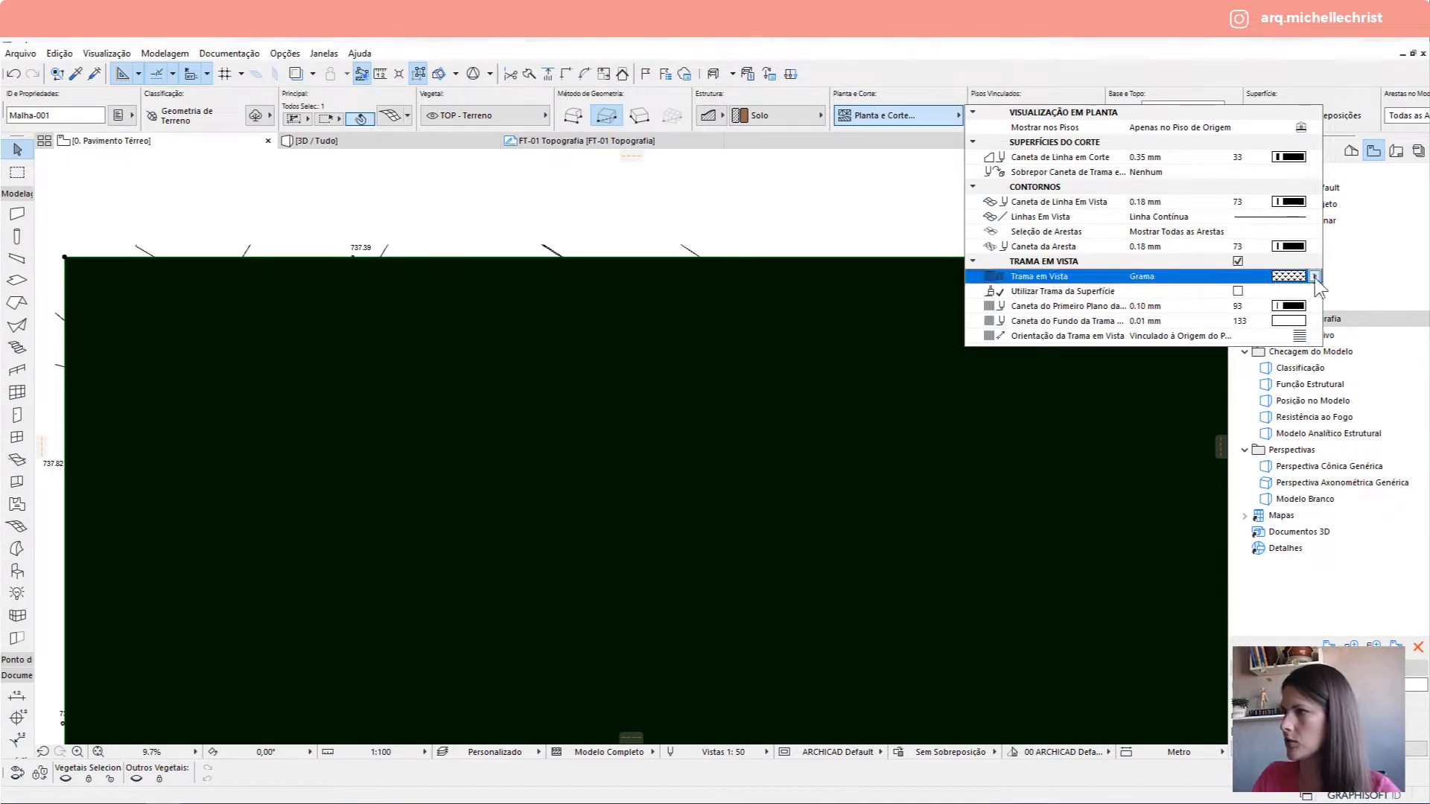
{"action": "left_click", "coordinate": [1315, 277]}
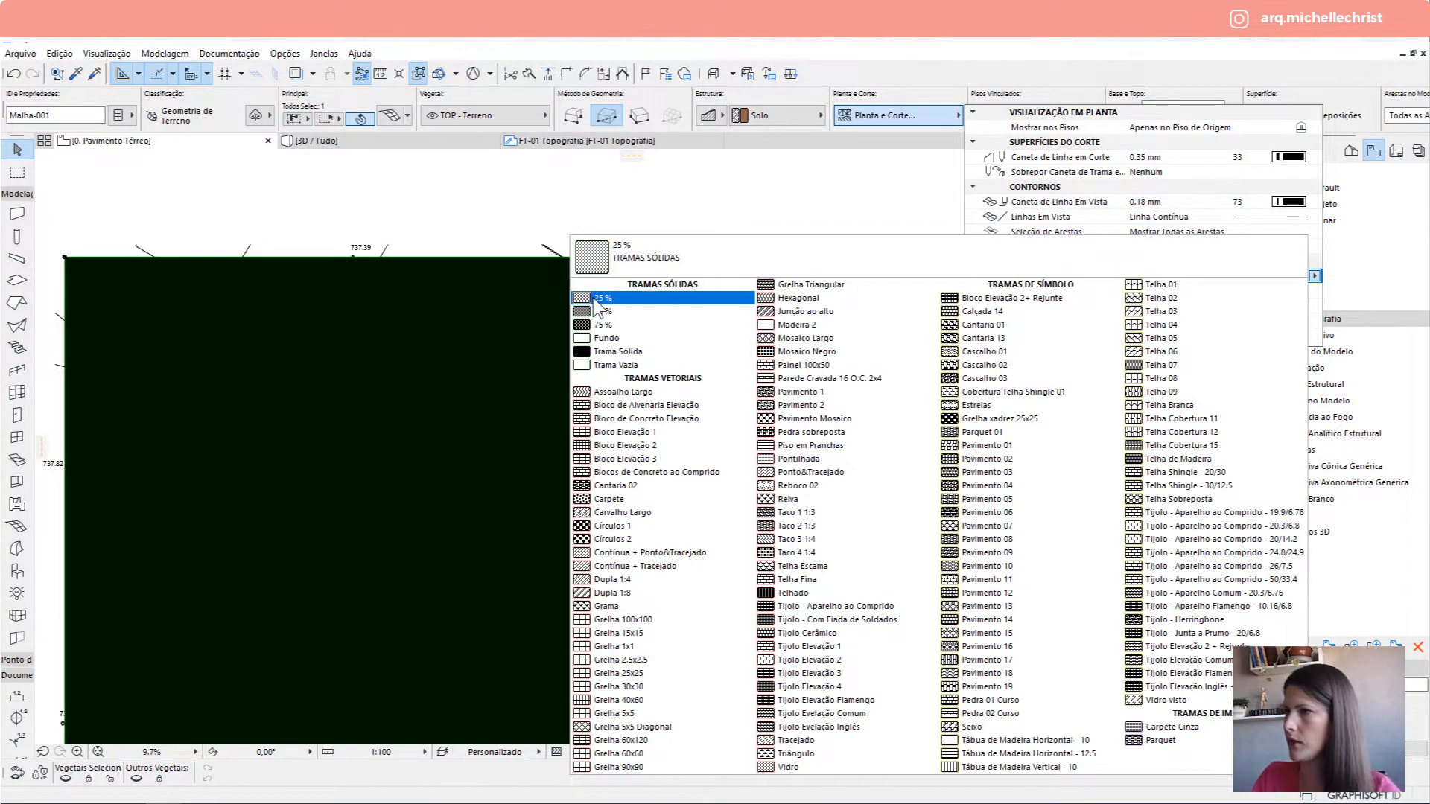
{"action": "left_click", "coordinate": [600, 298]}
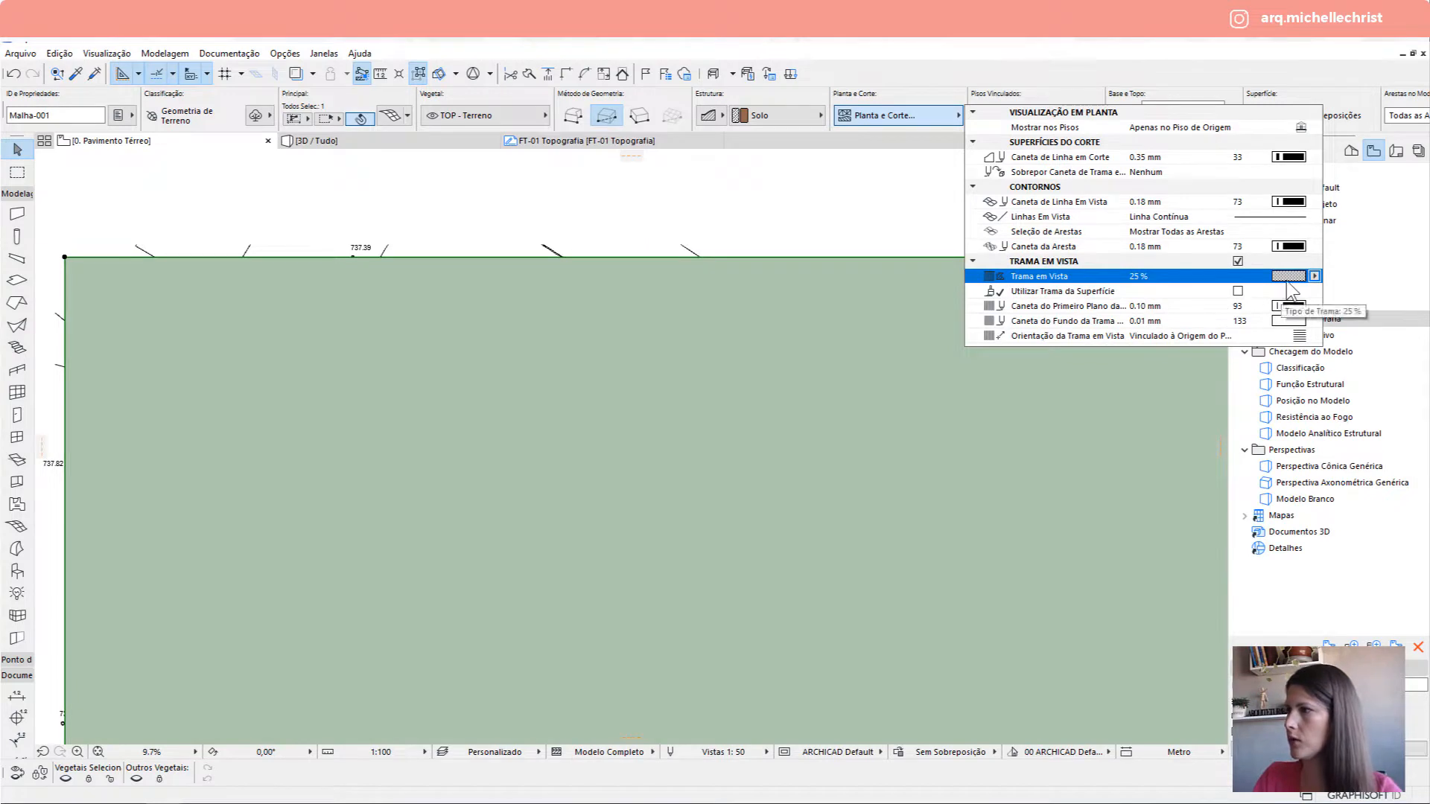
Set the mesh's cover fill foreground pen to the olive-green 0.15 mm pen and clear the selection.
{"action": "left_click", "coordinate": [1289, 307]}
{"action": "left_click", "coordinate": [1095, 405]}
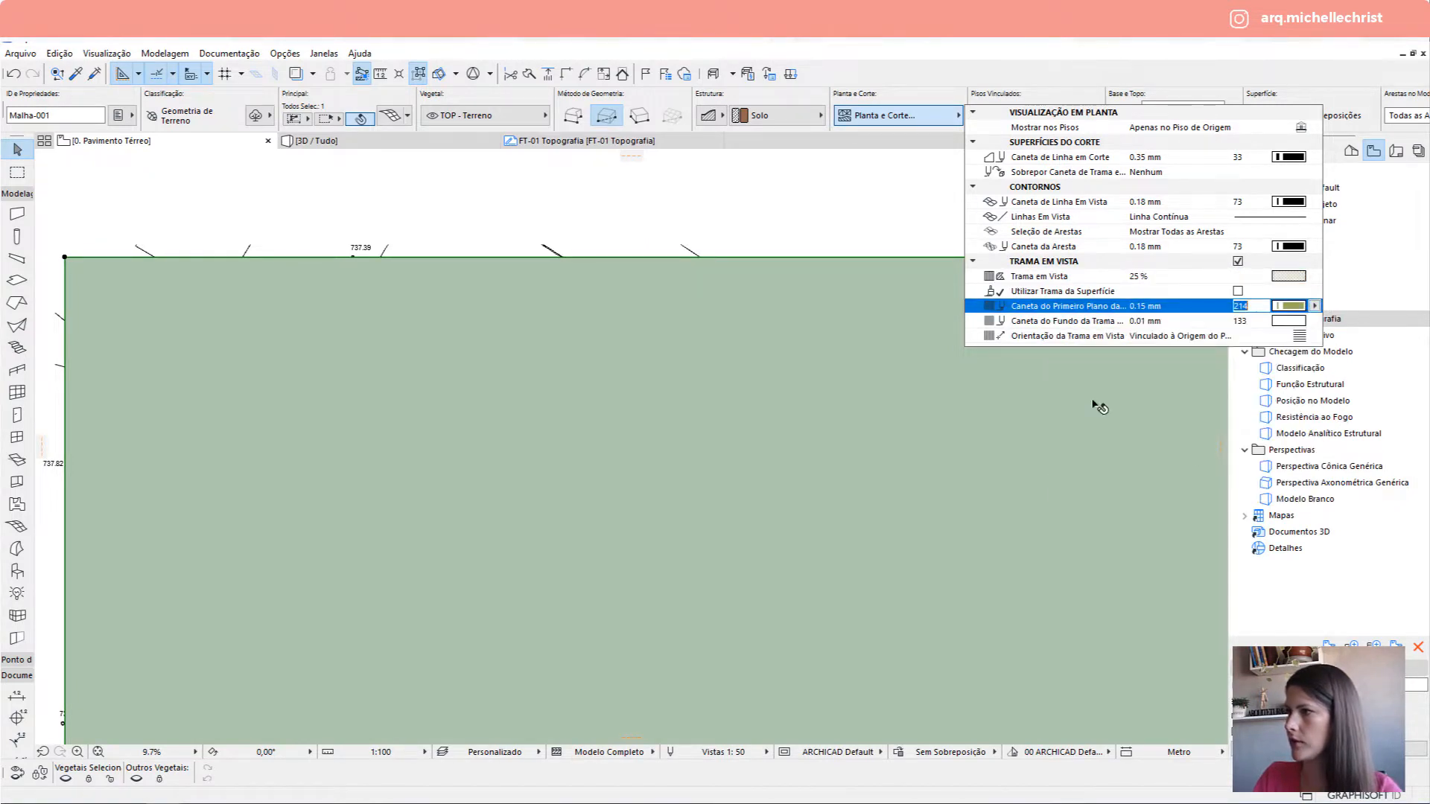
{"action": "left_click", "coordinate": [456, 642]}
Try the floor plan at scales 1:1000 and 1:500, and settle on 1:200.
{"action": "left_click", "coordinate": [400, 754]}
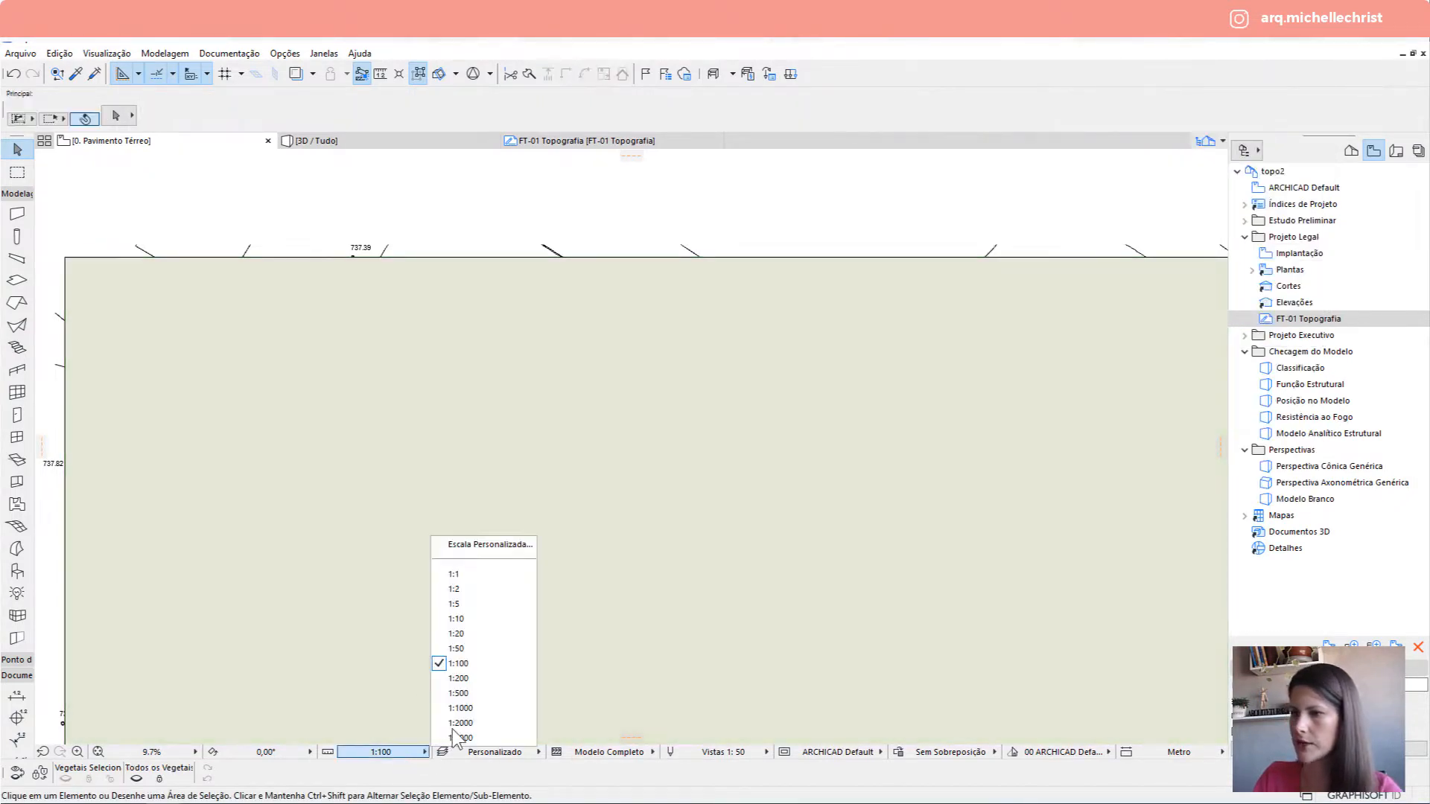
{"action": "left_click", "coordinate": [460, 708]}
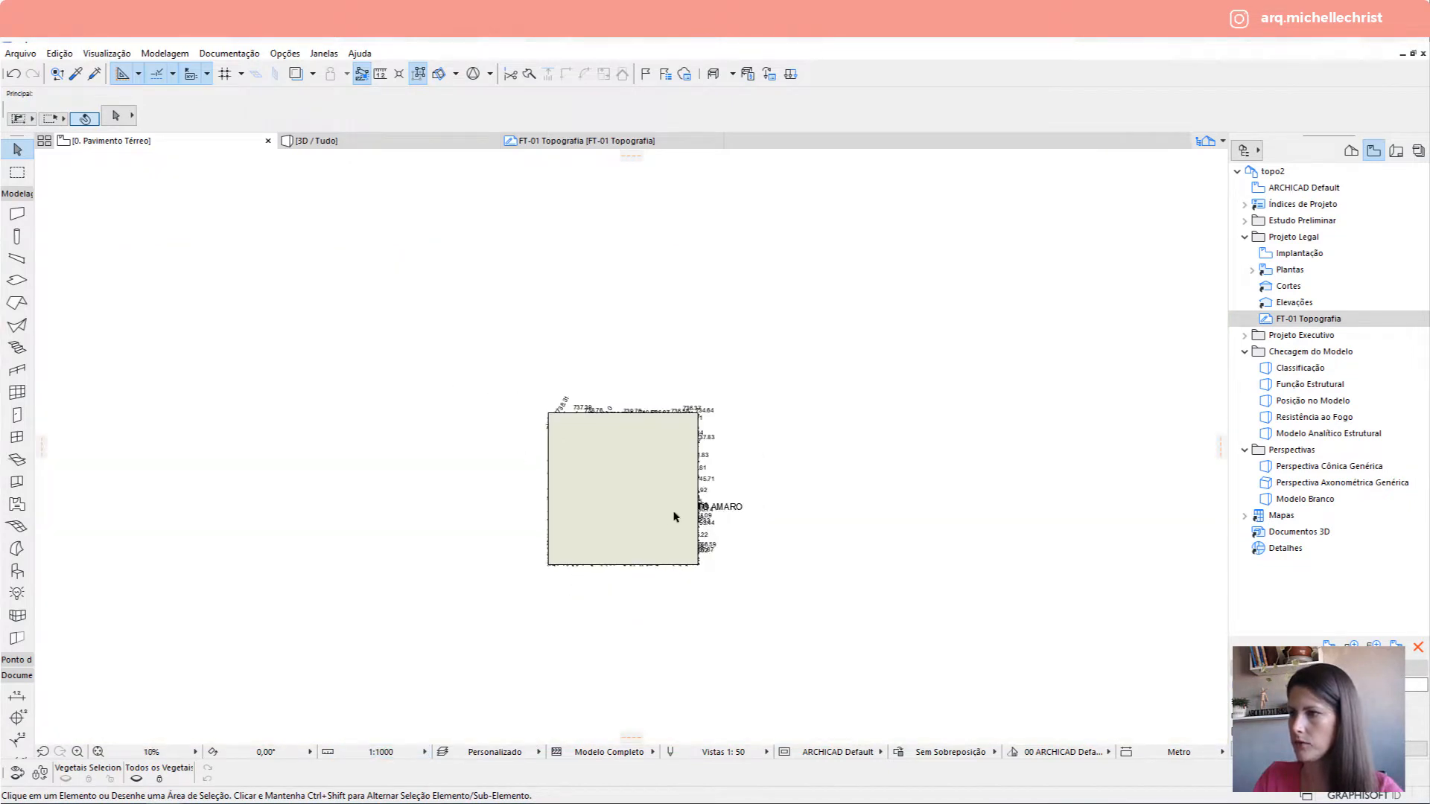
{"action": "scroll", "coordinate": [675, 516], "scroll_direction": "up", "scroll_amount": 3}
{"action": "left_click", "coordinate": [381, 752]}
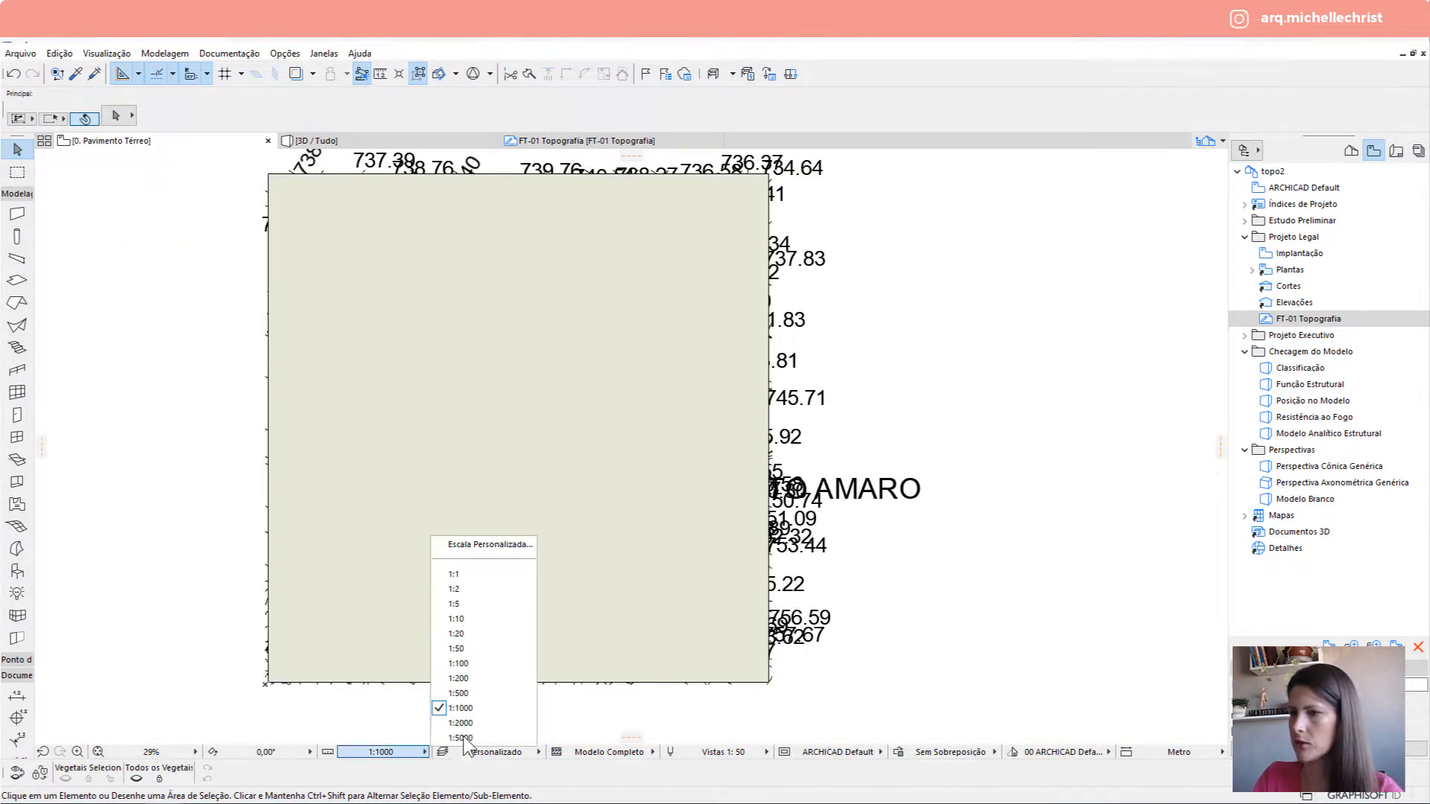
{"action": "left_click", "coordinate": [459, 692]}
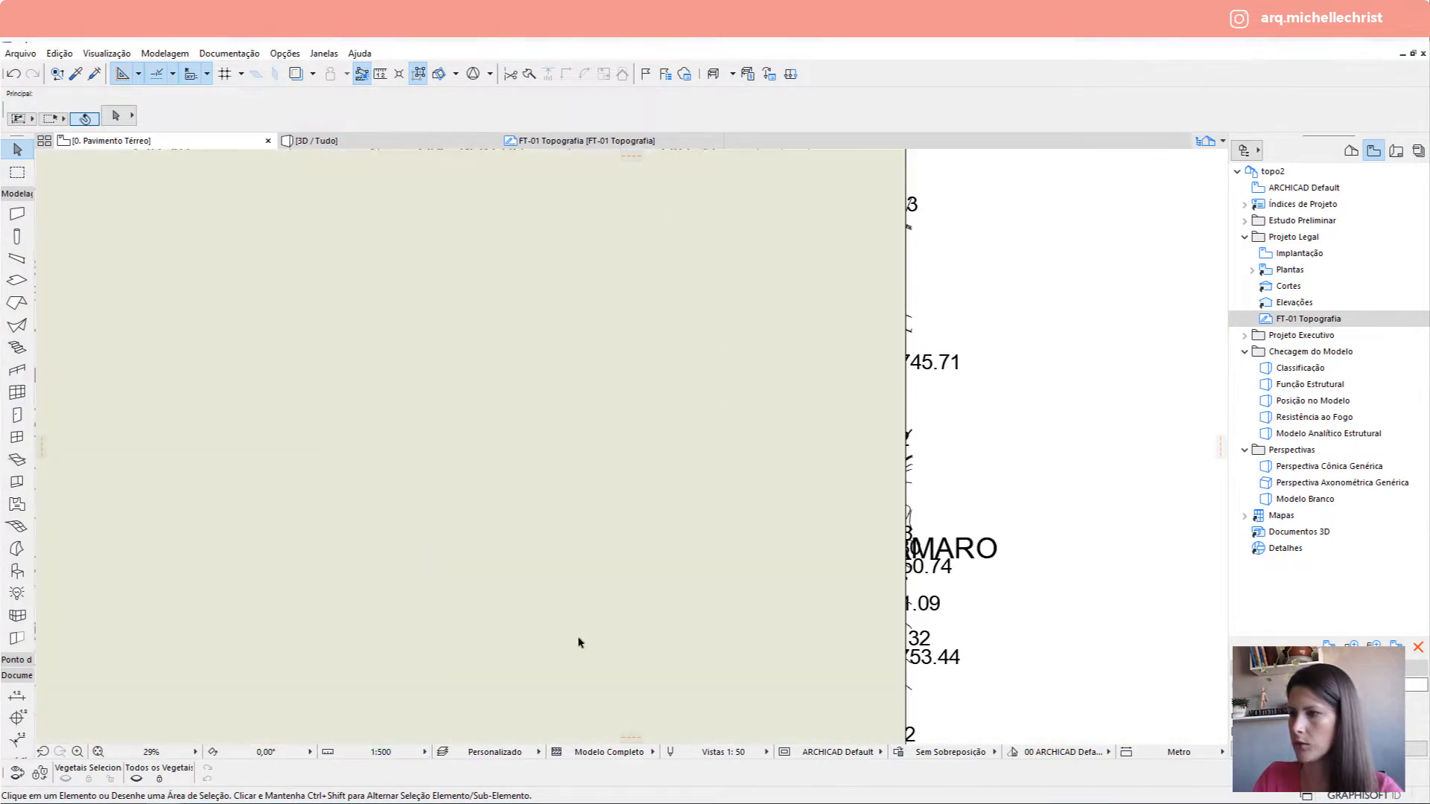
{"action": "left_click", "coordinate": [396, 751]}
{"action": "left_click", "coordinate": [458, 678]}
{"action": "scroll", "coordinate": [529, 495], "scroll_direction": "down", "scroll_amount": 5}
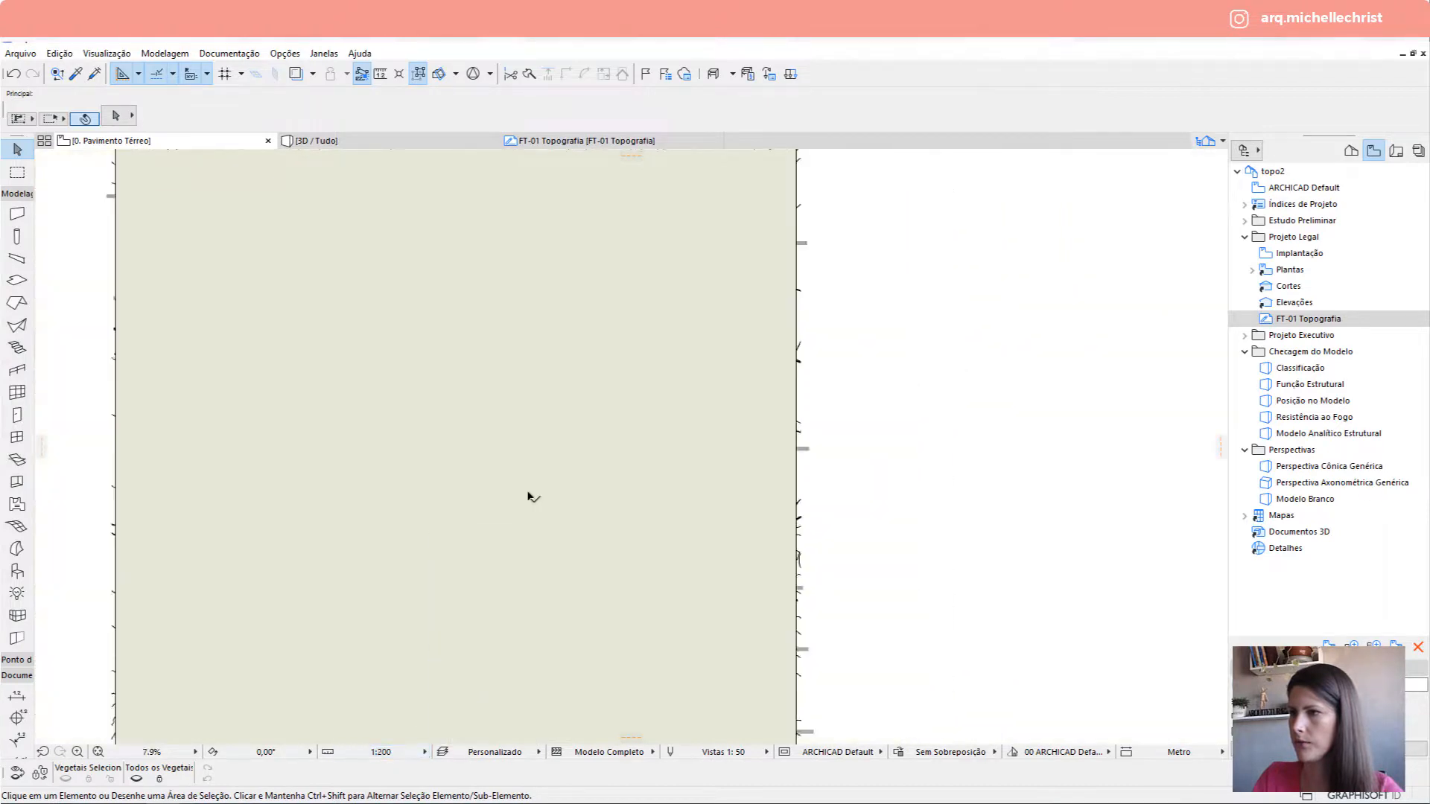
Send the terrain mesh to the back of the display order so it lies behind the contours, and clear the selection.
{"action": "left_click", "coordinate": [422, 372]}
{"action": "right_click", "coordinate": [421, 373]}
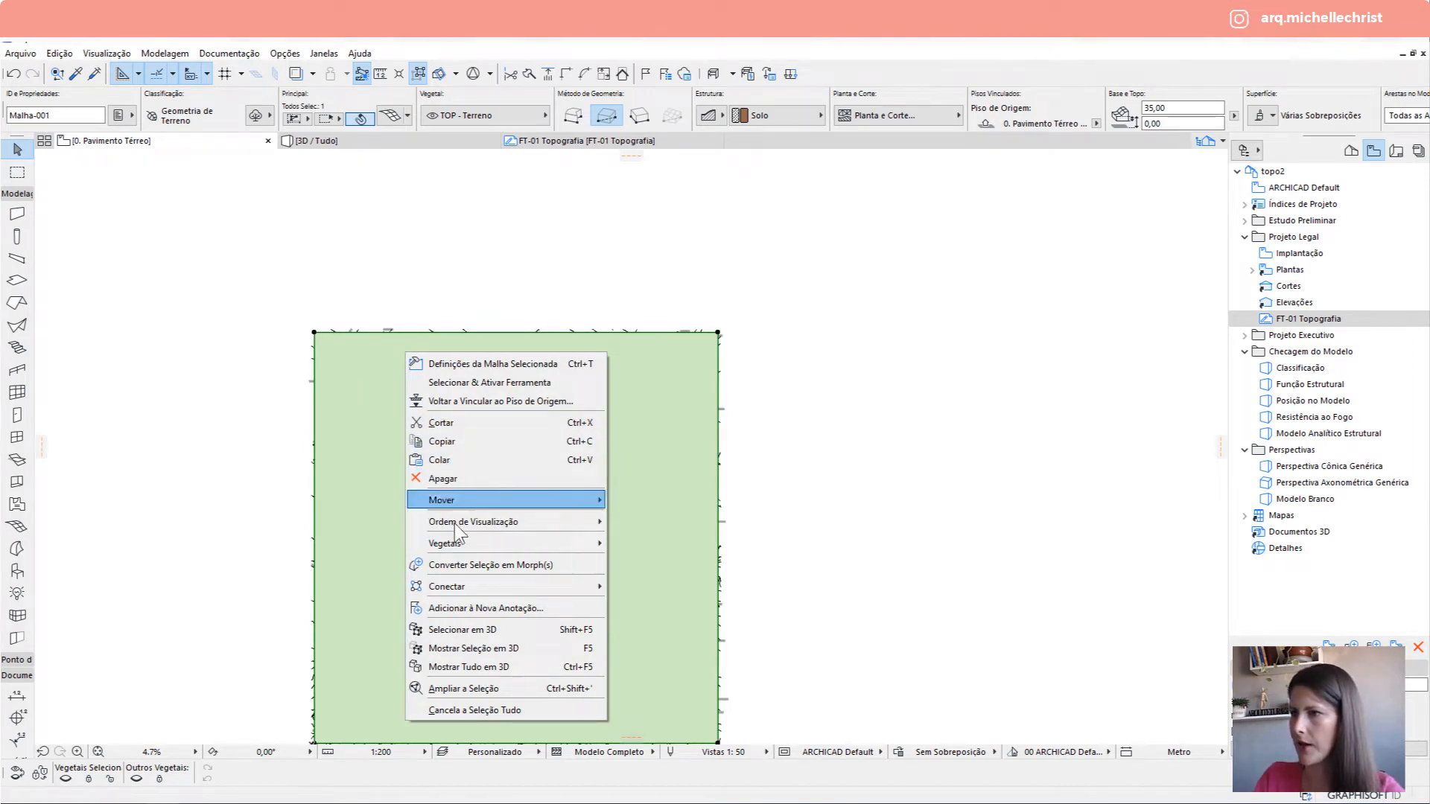
{"action": "mouse_move", "coordinate": [490, 524]}
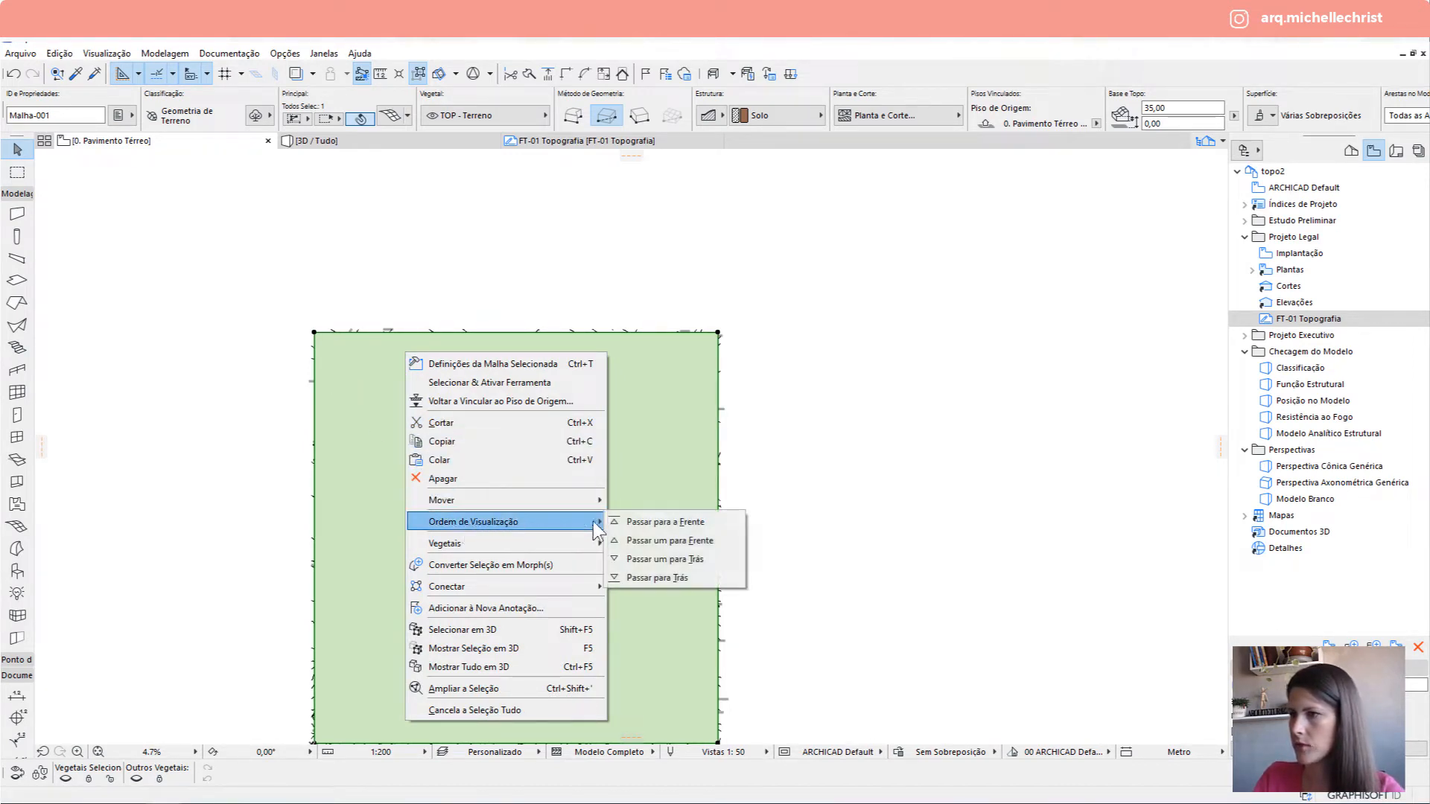
{"action": "left_click", "coordinate": [663, 577]}
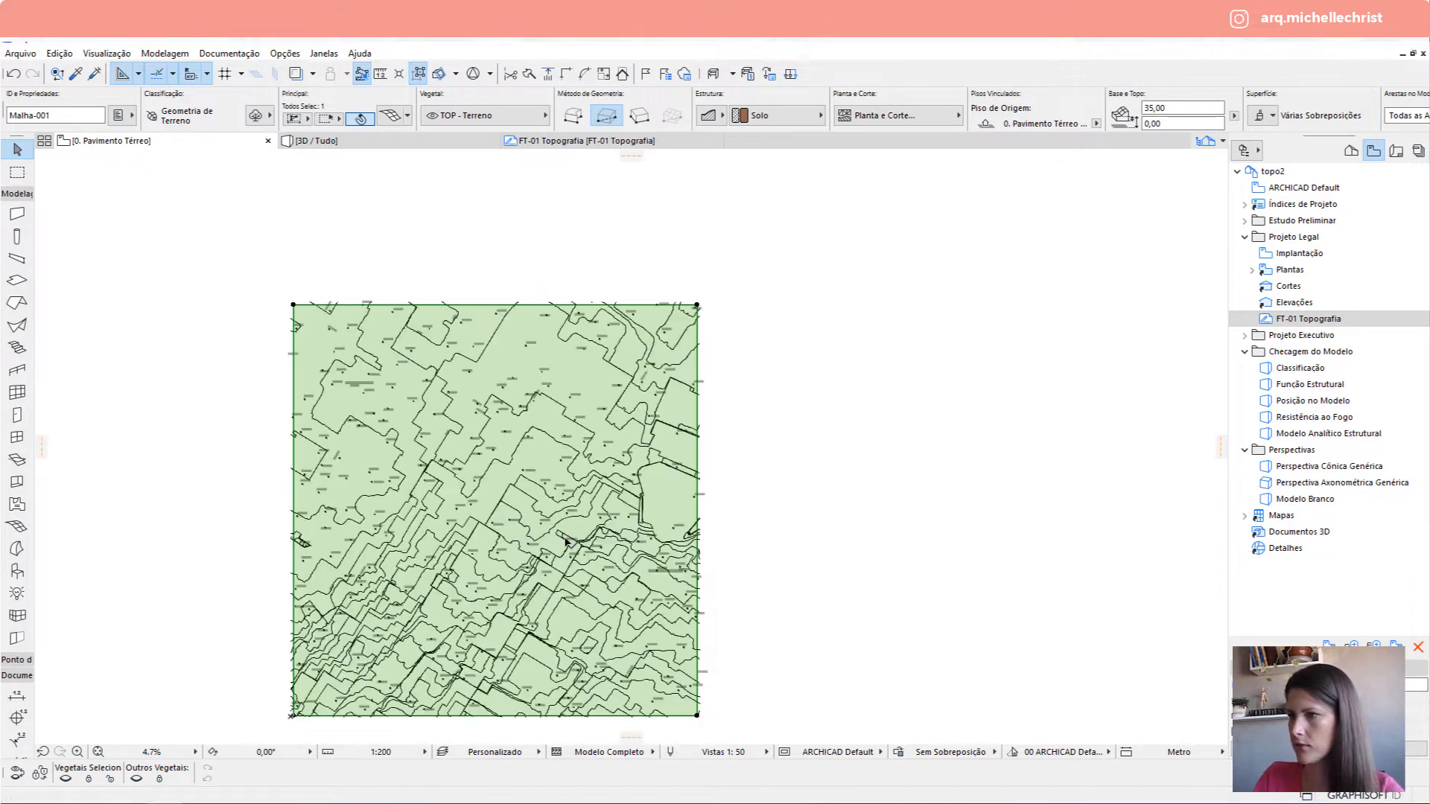
{"action": "key", "text": "Escape"}
{"action": "middle_click_drag", "start_coordinate": [490, 420], "coordinate": [444, 330]}
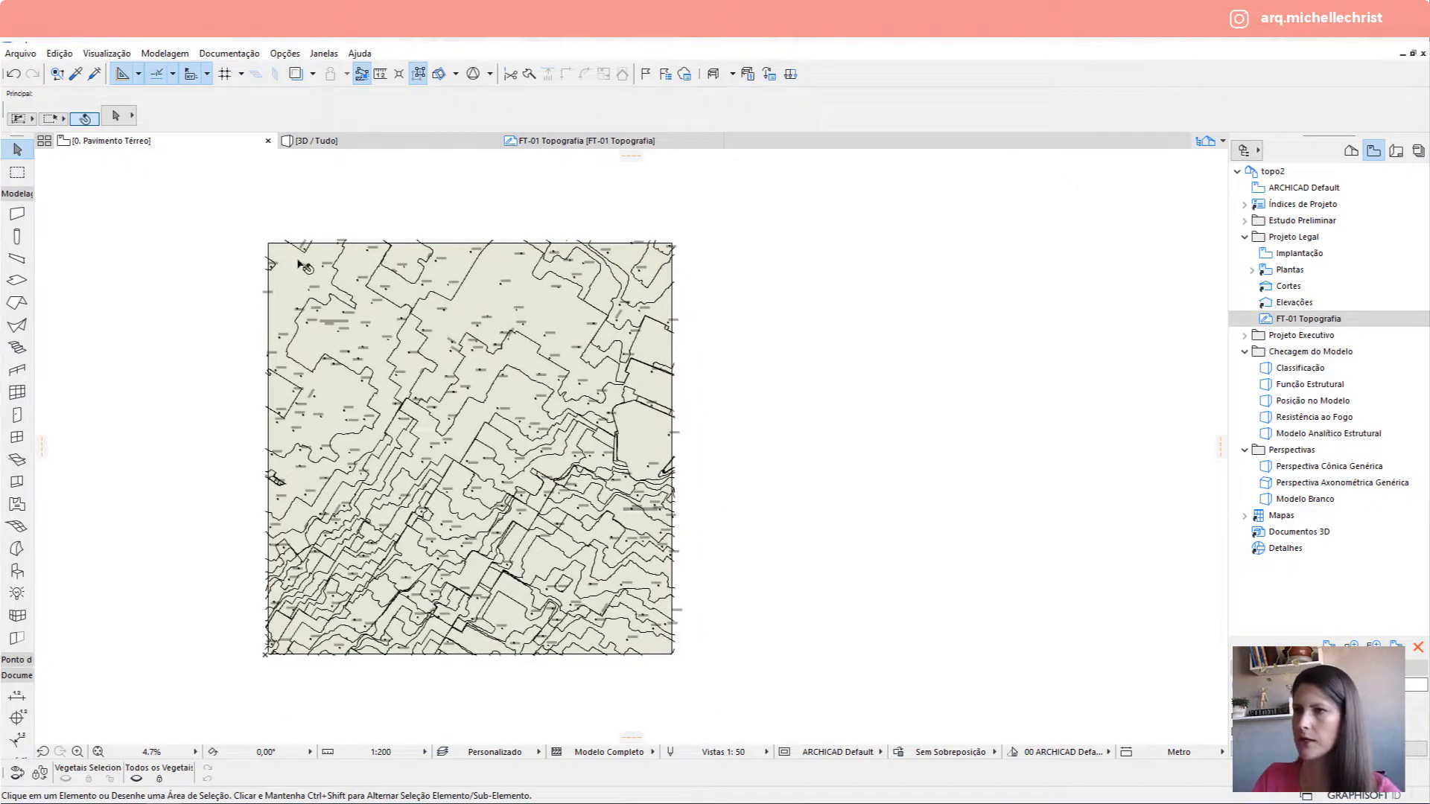
Open the 3D view and inspect the flat terrain mesh from several angles.
{"action": "left_click", "coordinate": [317, 141]}
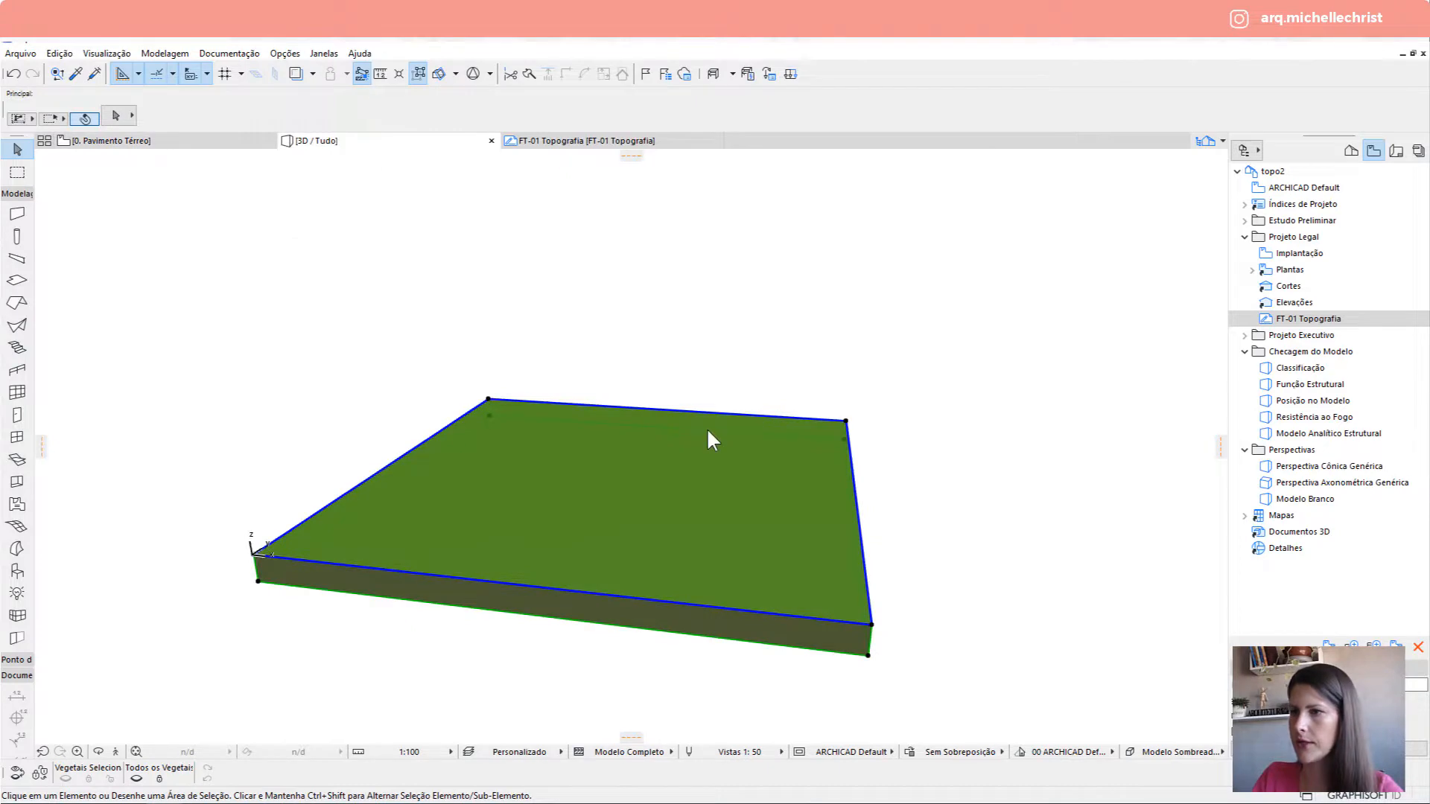
{"action": "key", "text": "Escape"}
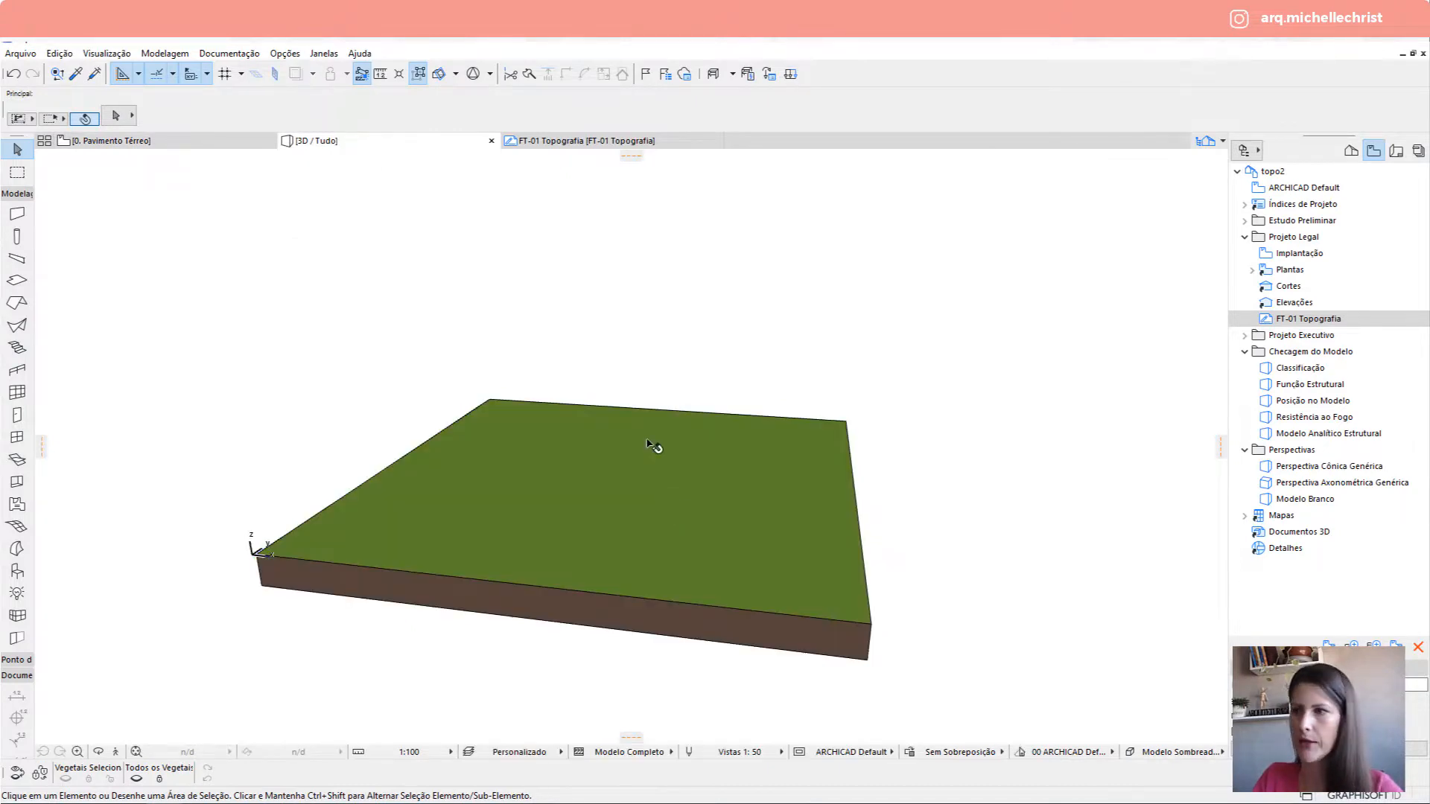
{"action": "left_click", "coordinate": [552, 465]}
{"action": "middle_click_drag", "start_coordinate": [510, 505], "coordinate": [807, 635], "text": "shift"}
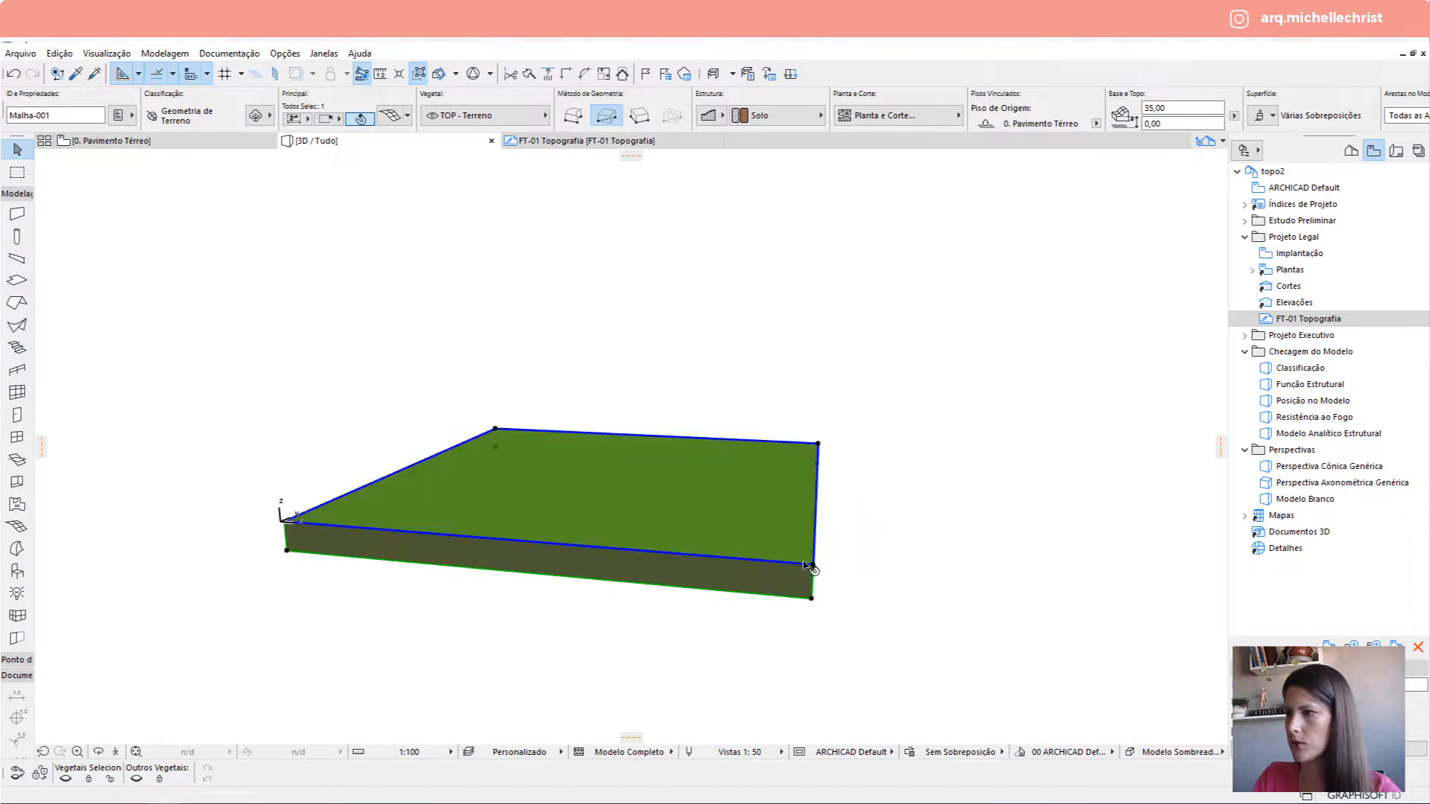
{"action": "middle_click_drag", "start_coordinate": [622, 475], "coordinate": [597, 633], "text": "shift"}
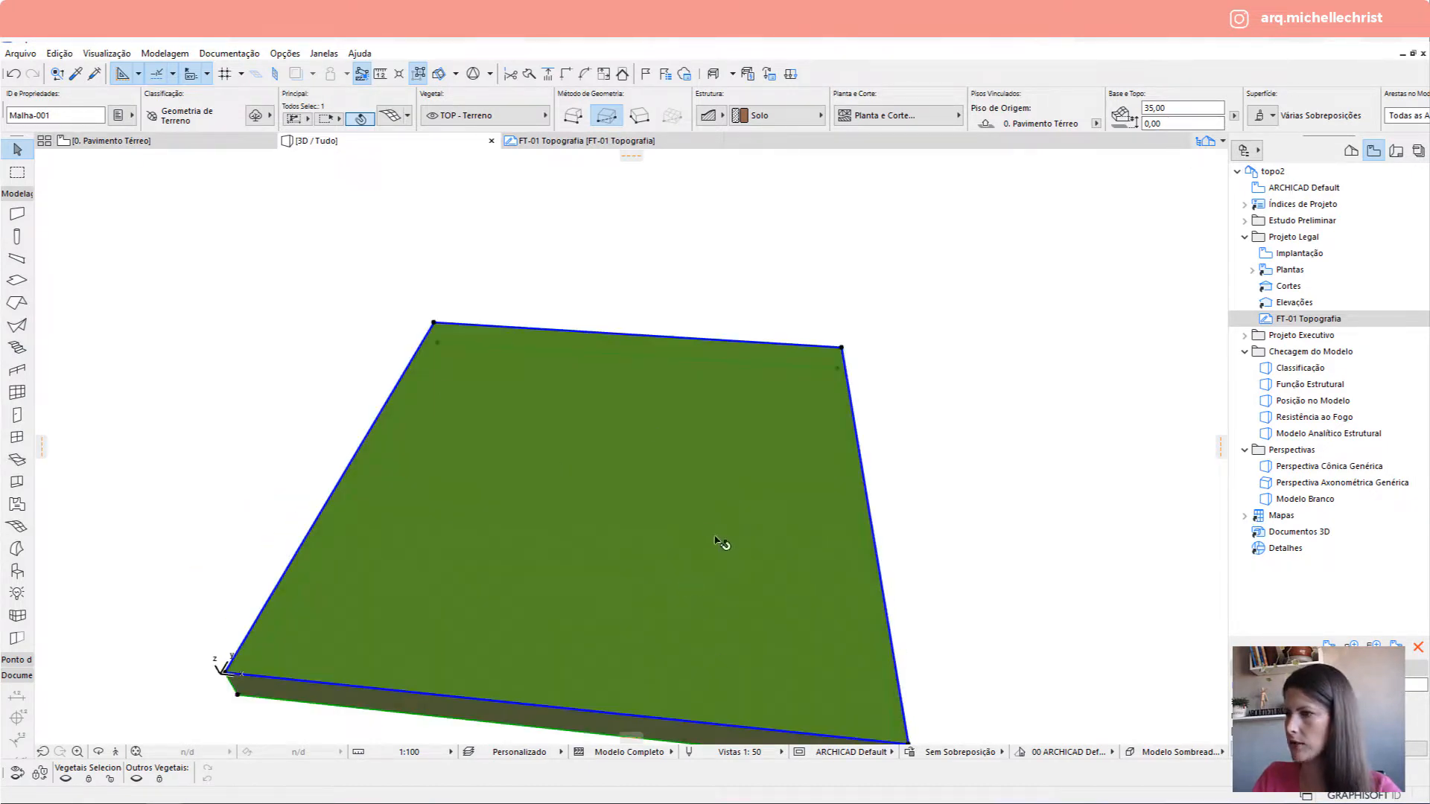
{"action": "key", "text": "Escape"}
{"action": "middle_click_drag", "start_coordinate": [472, 399], "coordinate": [409, 392], "text": "shift"}
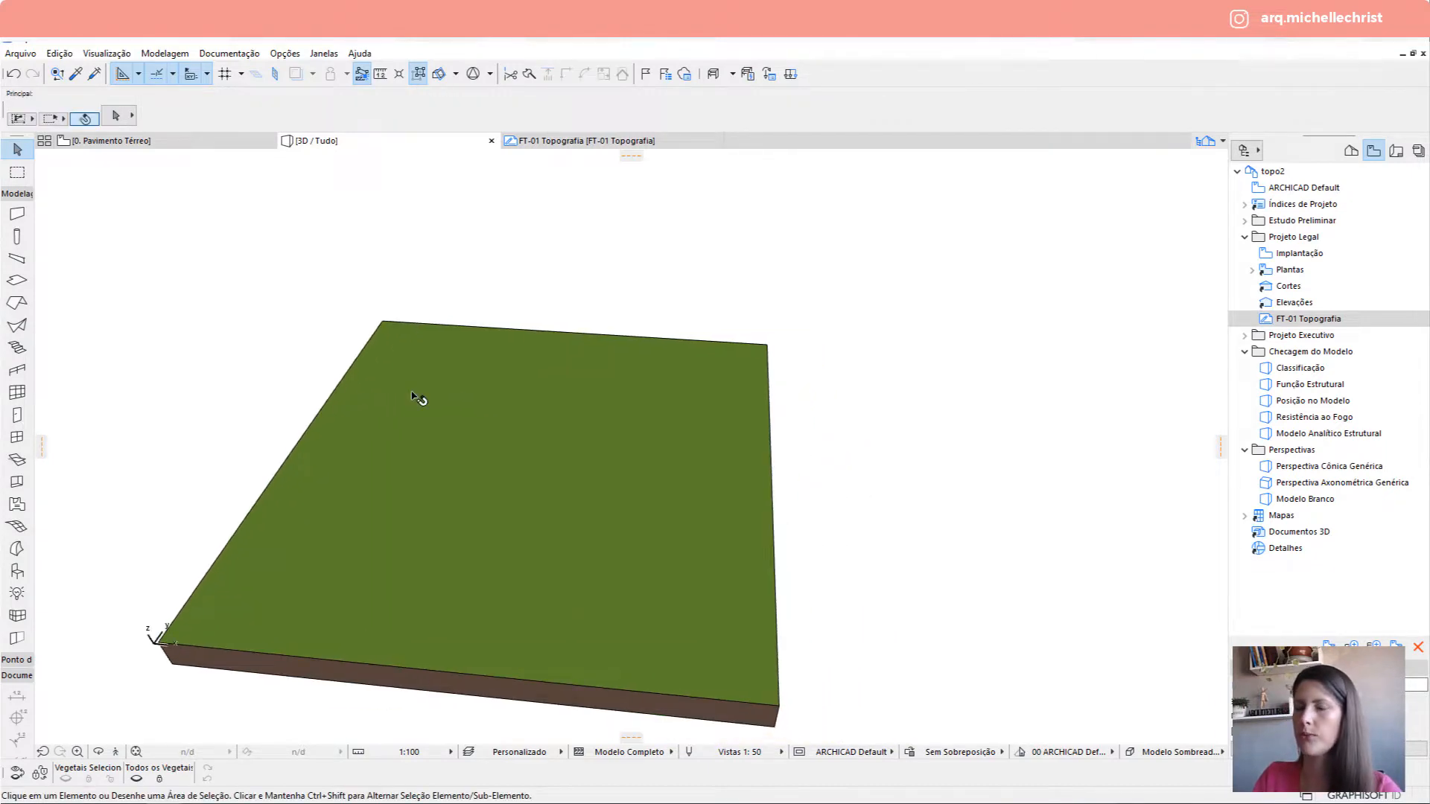
{"action": "left_click", "coordinate": [412, 392]}
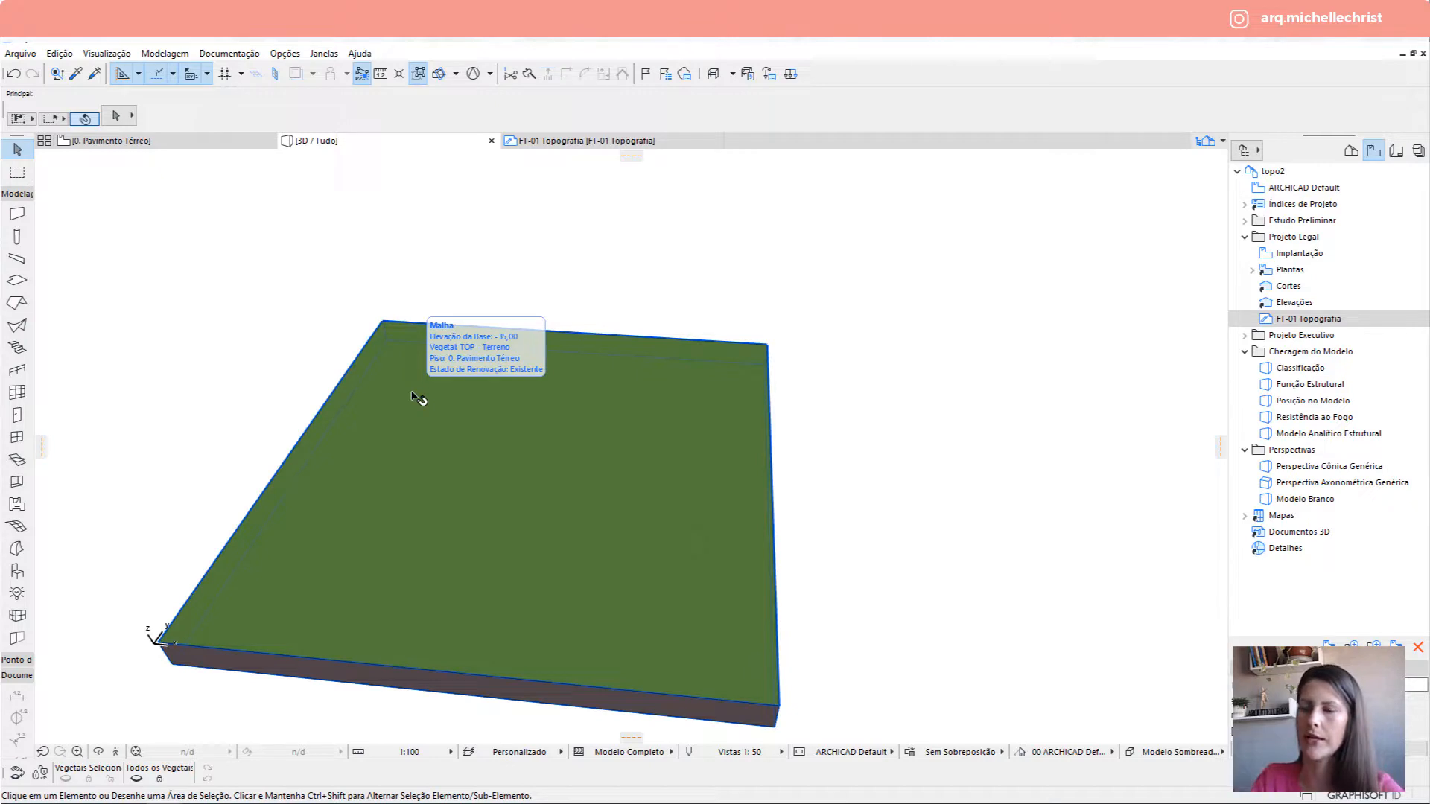
{"action": "left_click", "coordinate": [426, 394]}
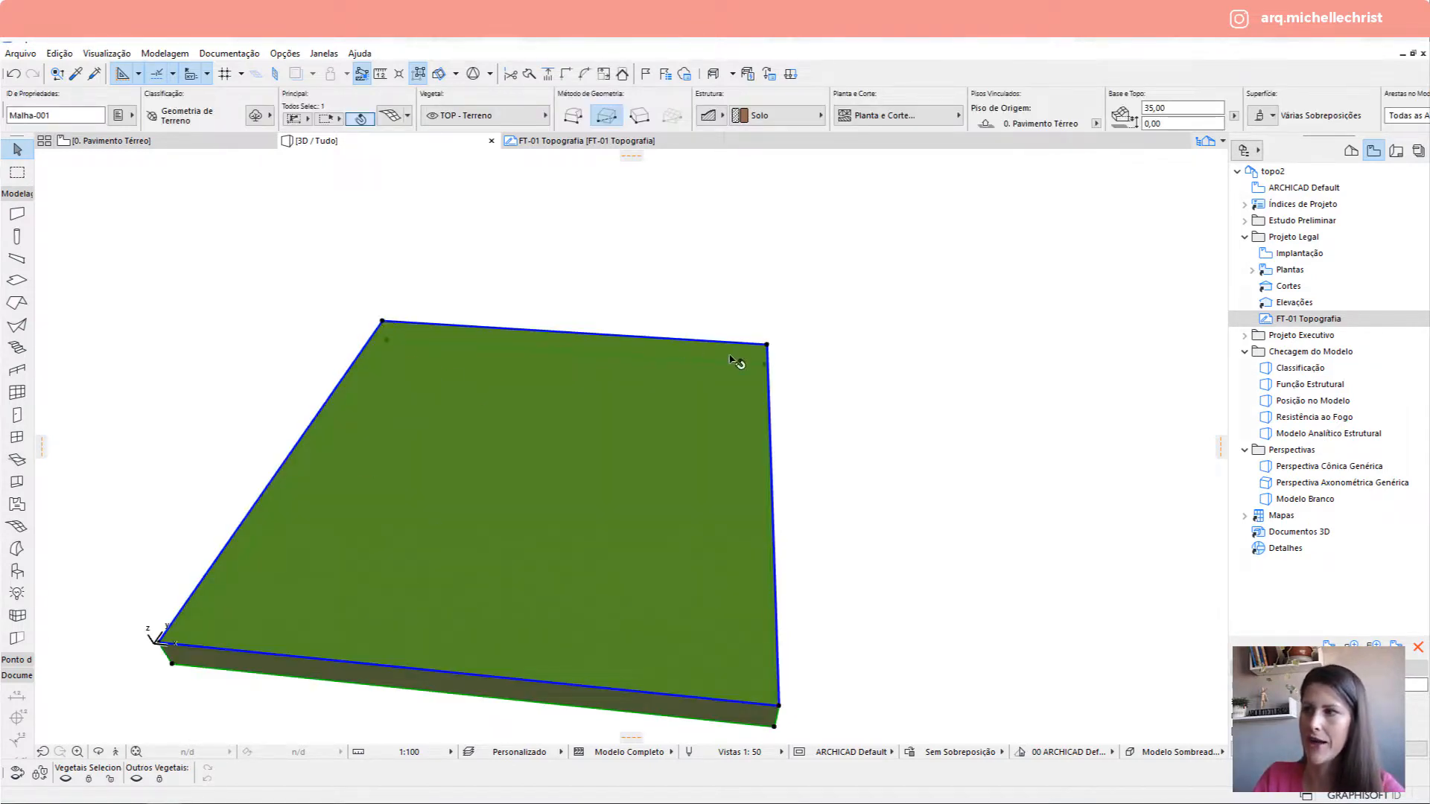
{"action": "left_click", "coordinate": [384, 322]}
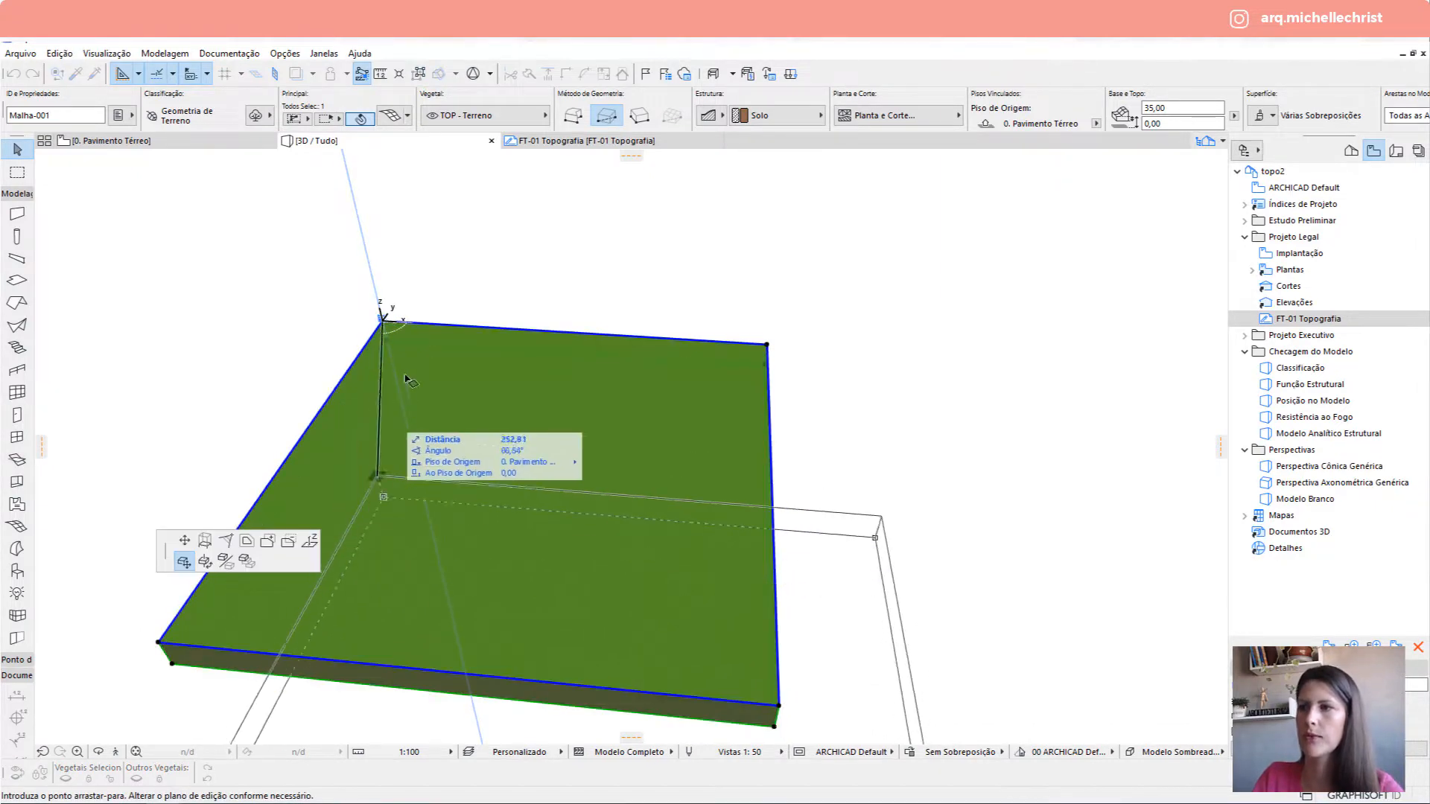
{"action": "key", "text": "Escape"}
{"action": "key", "text": "Escape"}
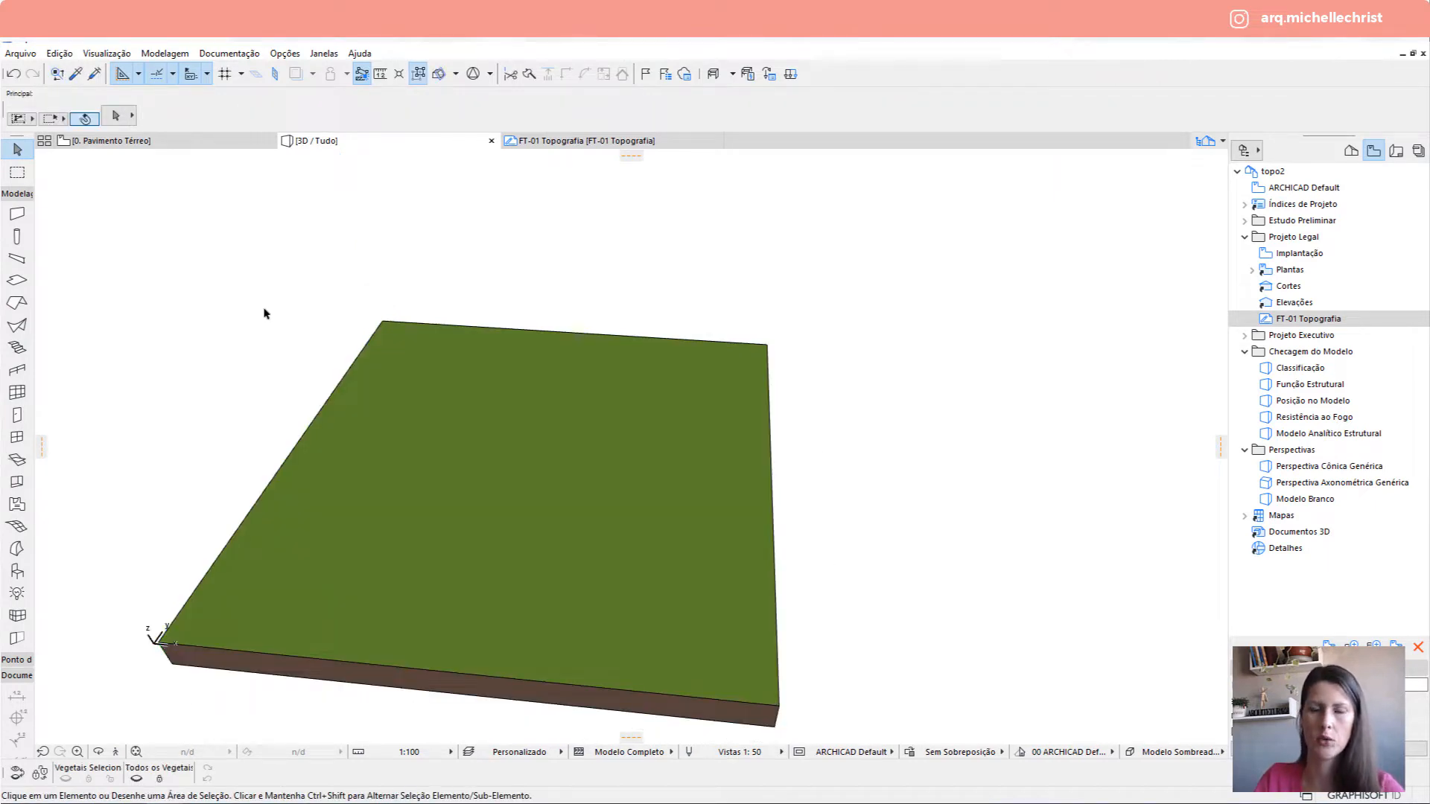
Return to the ground floor plan and compare the selection of a single contour with that of the terrain mesh.
{"action": "left_click", "coordinate": [463, 420]}
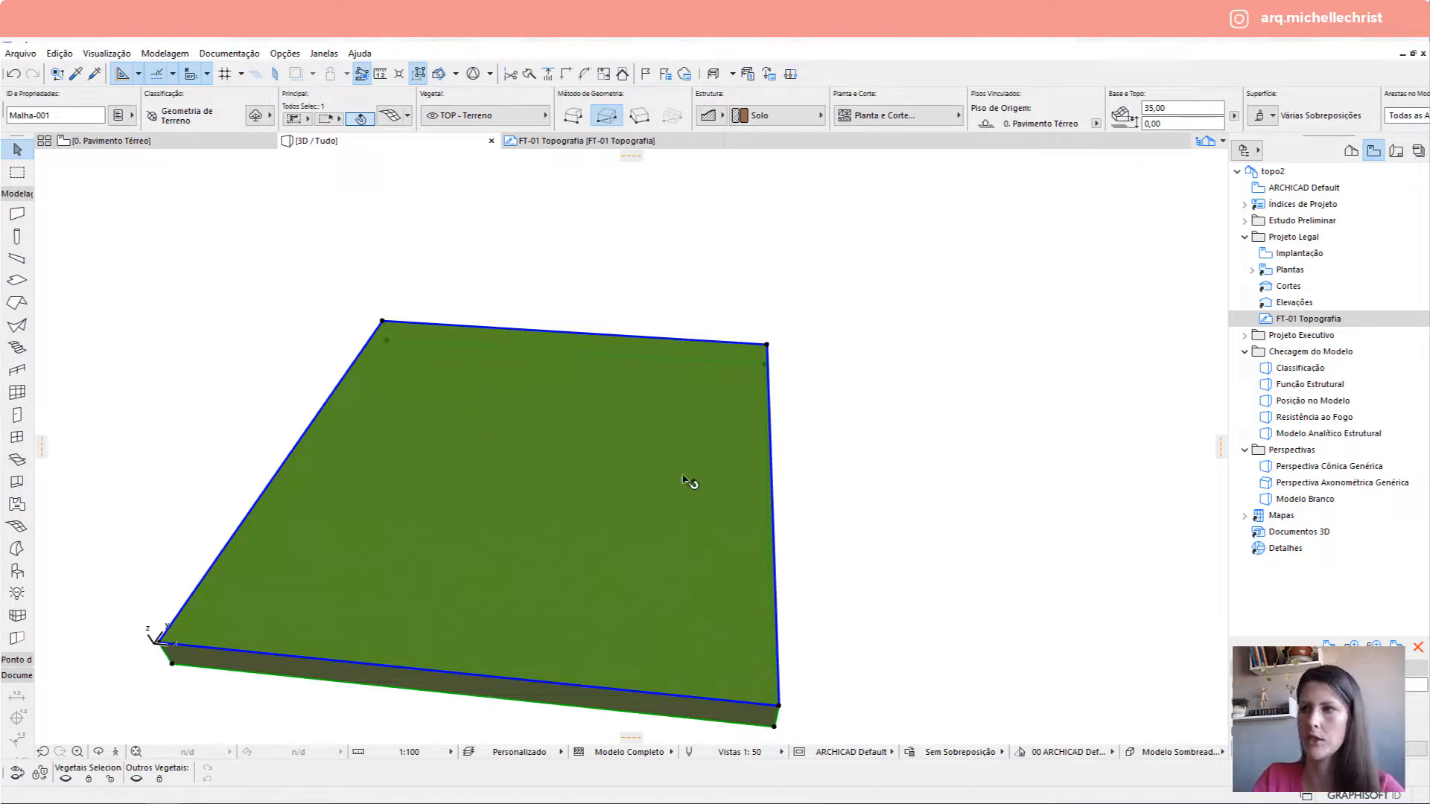
{"action": "left_click", "coordinate": [158, 143]}
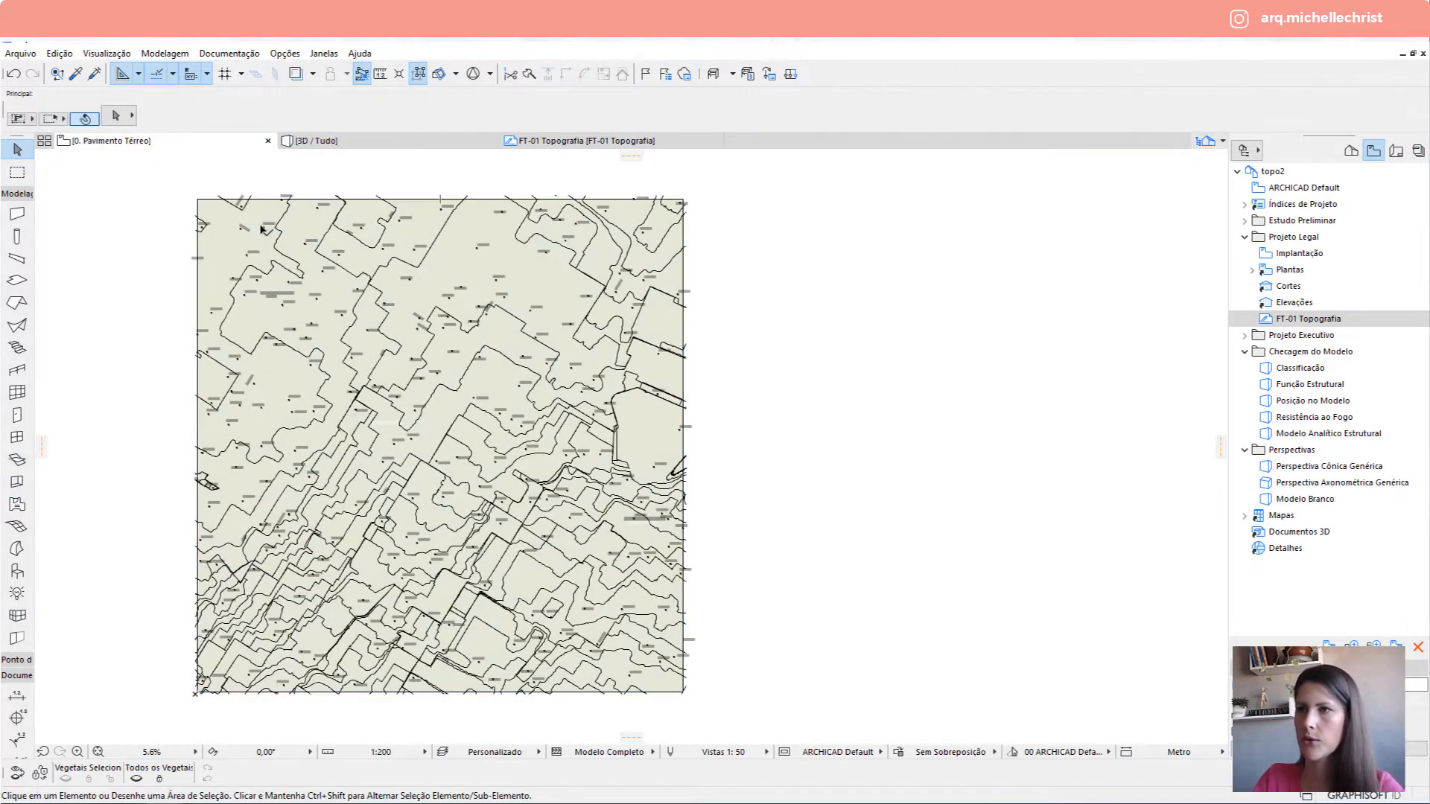
{"action": "left_click", "coordinate": [285, 220]}
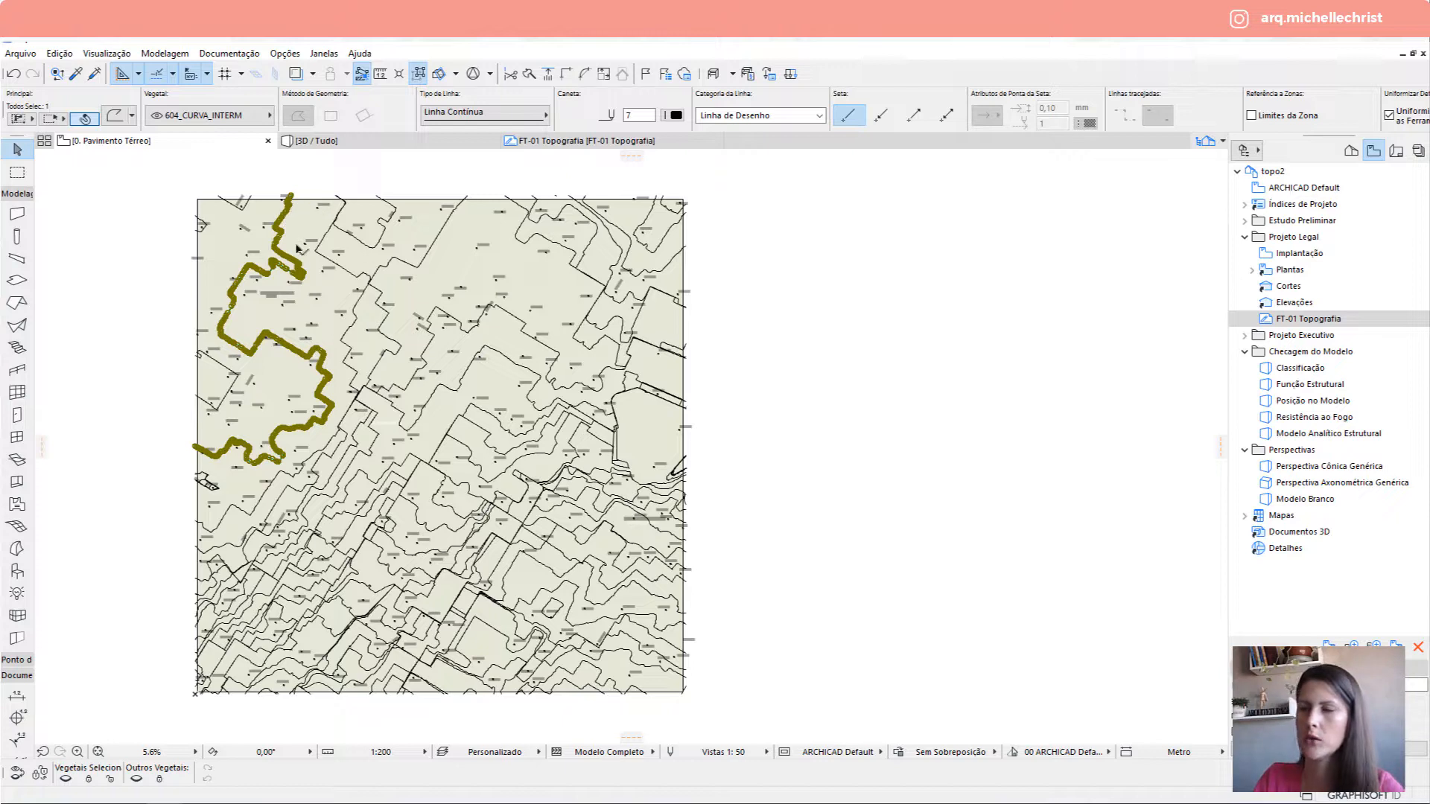
{"action": "left_click", "coordinate": [261, 206]}
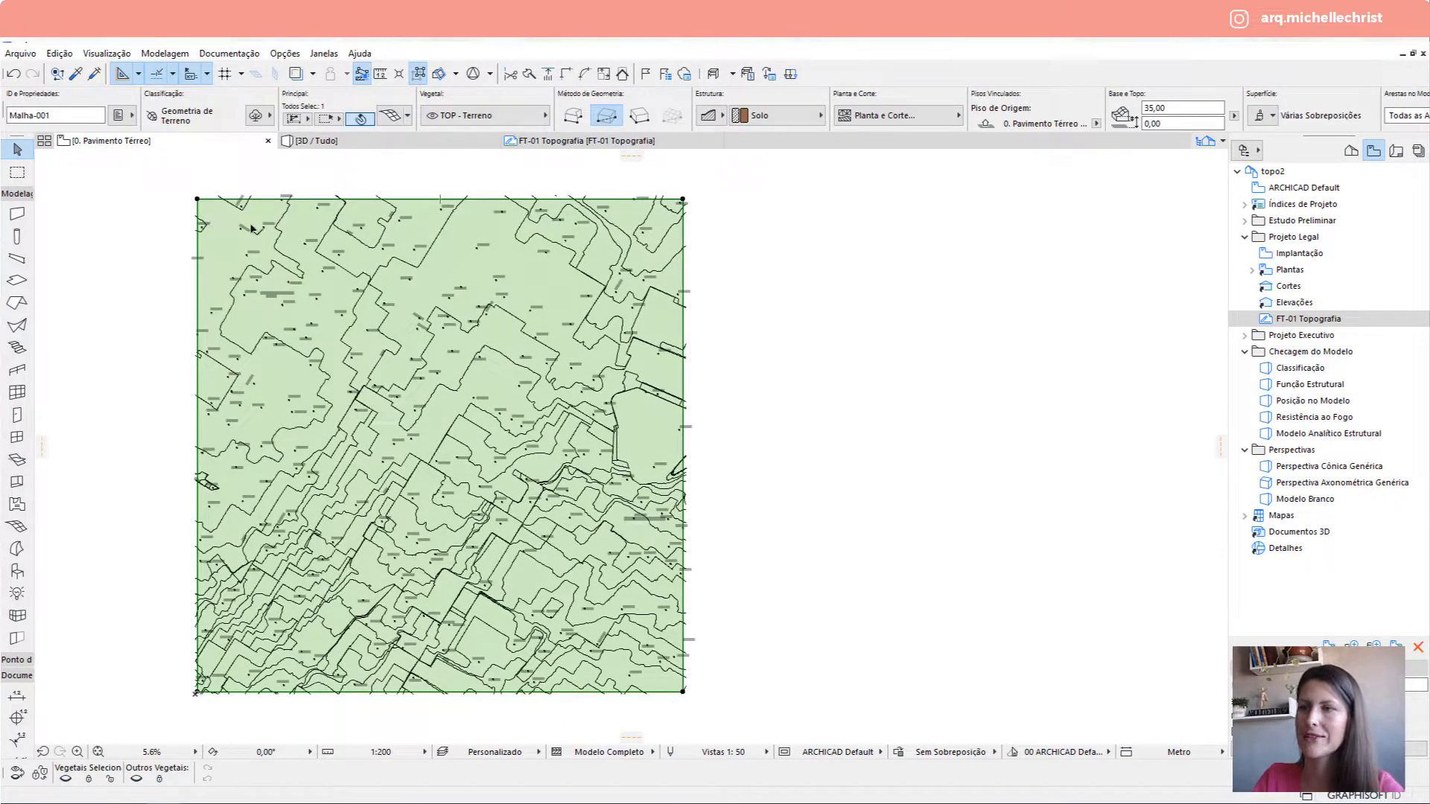
{"action": "left_click", "coordinate": [263, 180]}
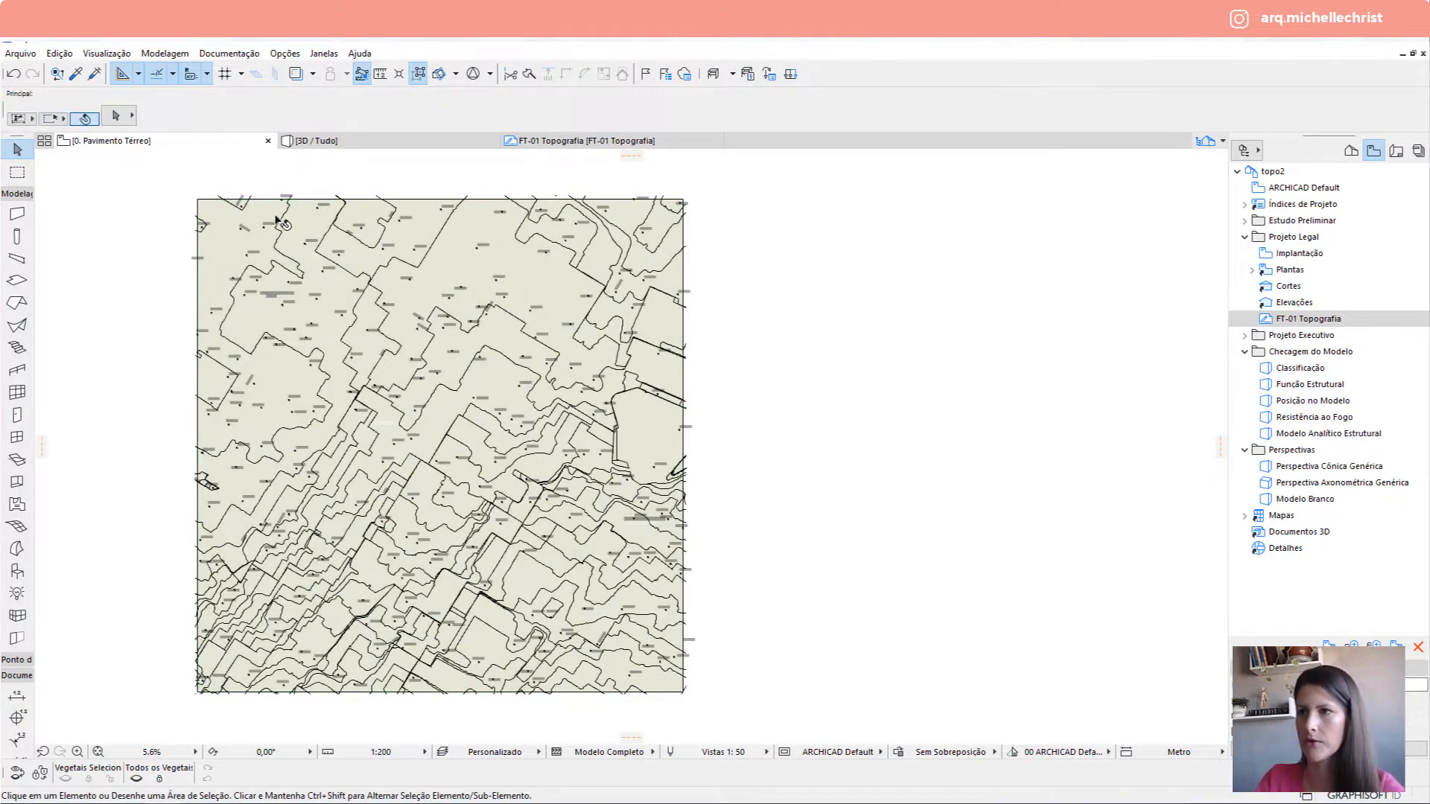
Select the contour beside the 737.49 elevation mark, examine how densely its vertices are spaced, and clear the selection.
{"action": "scroll", "coordinate": [288, 215], "scroll_direction": "up", "scroll_amount": 6}
{"action": "middle_click_drag", "start_coordinate": [321, 228], "coordinate": [384, 286]}
{"action": "left_click", "coordinate": [381, 281]}
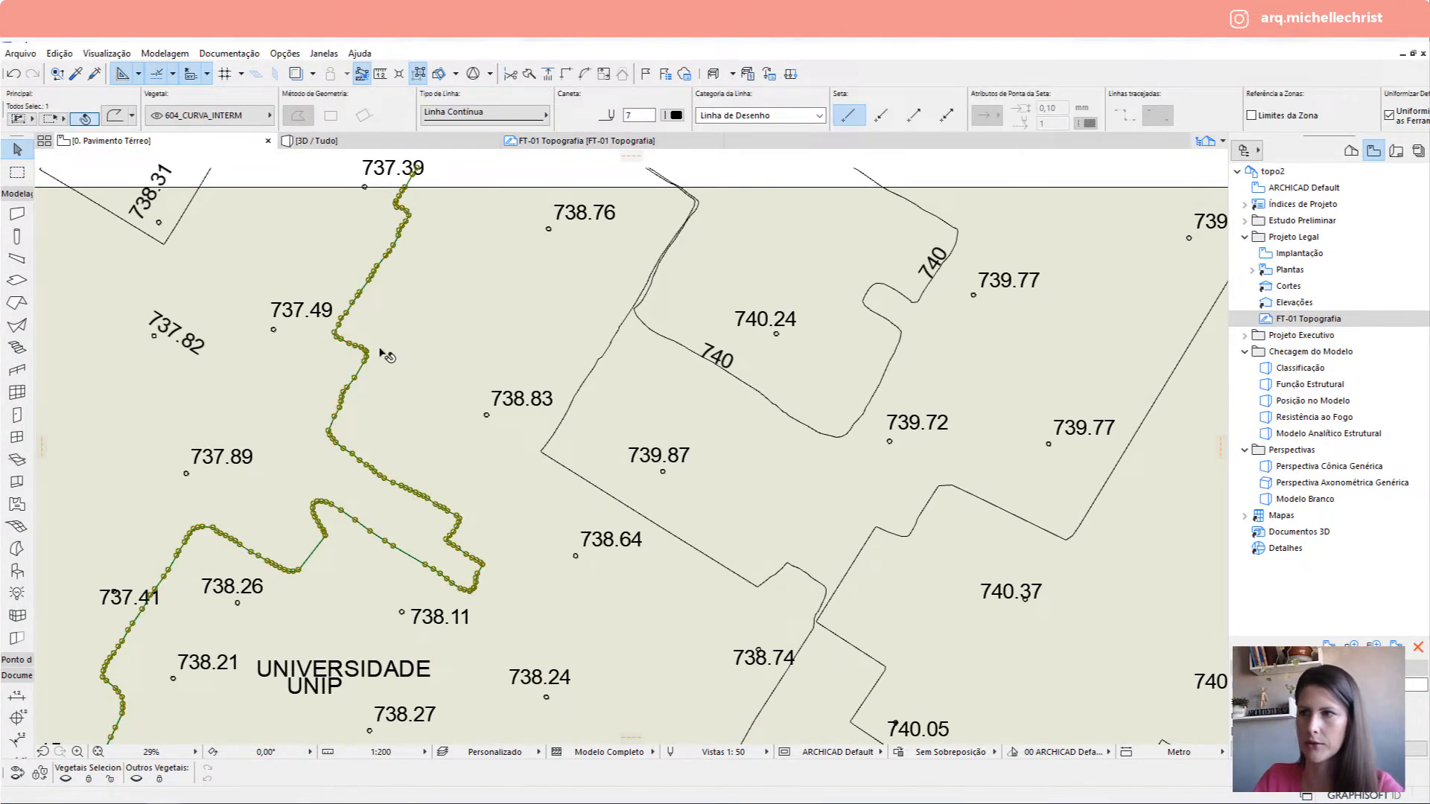
{"action": "scroll", "coordinate": [359, 384], "scroll_direction": "down", "scroll_amount": 2}
{"action": "scroll", "coordinate": [383, 310], "scroll_direction": "up", "scroll_amount": 8}
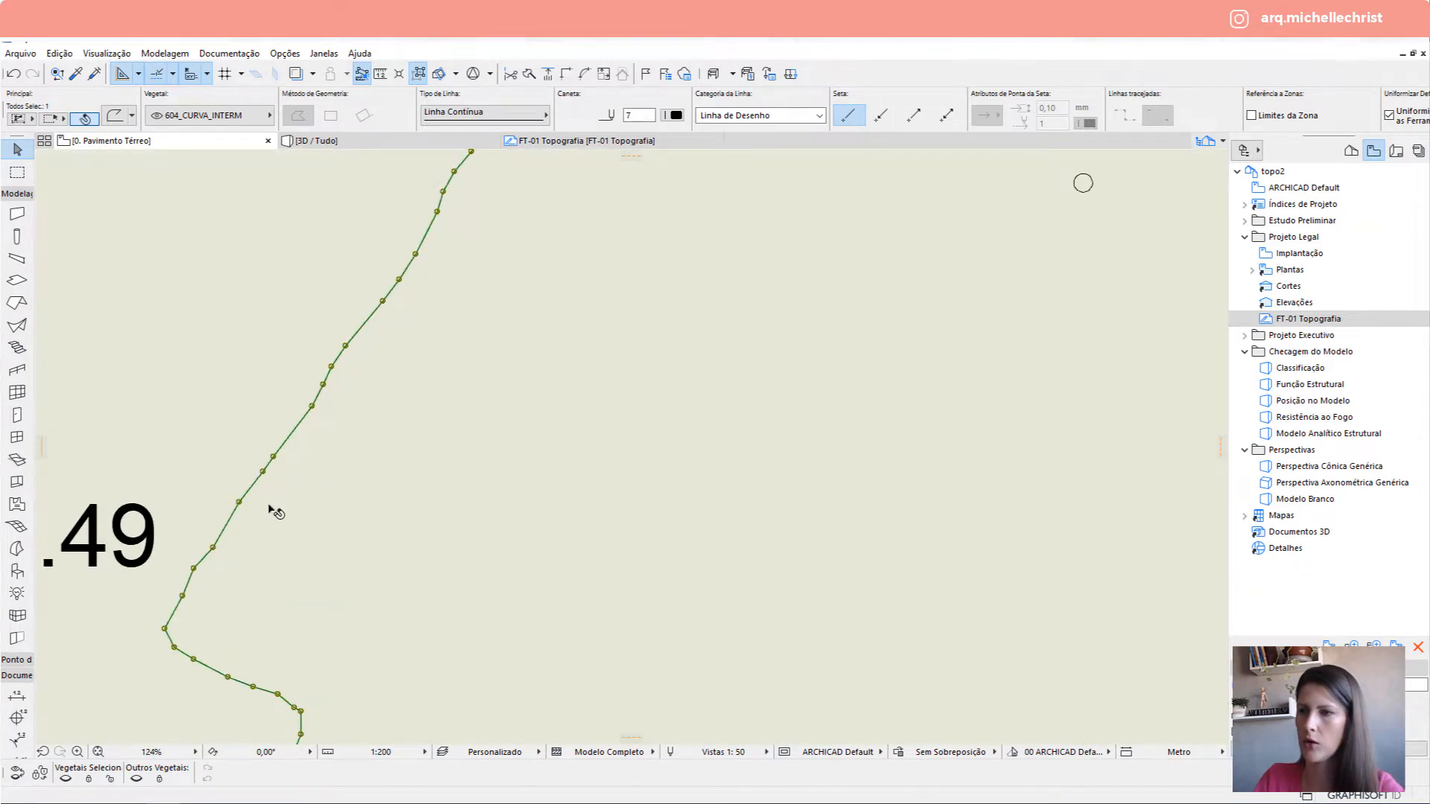
{"action": "scroll", "coordinate": [264, 520], "scroll_direction": "down", "scroll_amount": 3}
{"action": "scroll", "coordinate": [268, 526], "scroll_direction": "down", "scroll_amount": 2}
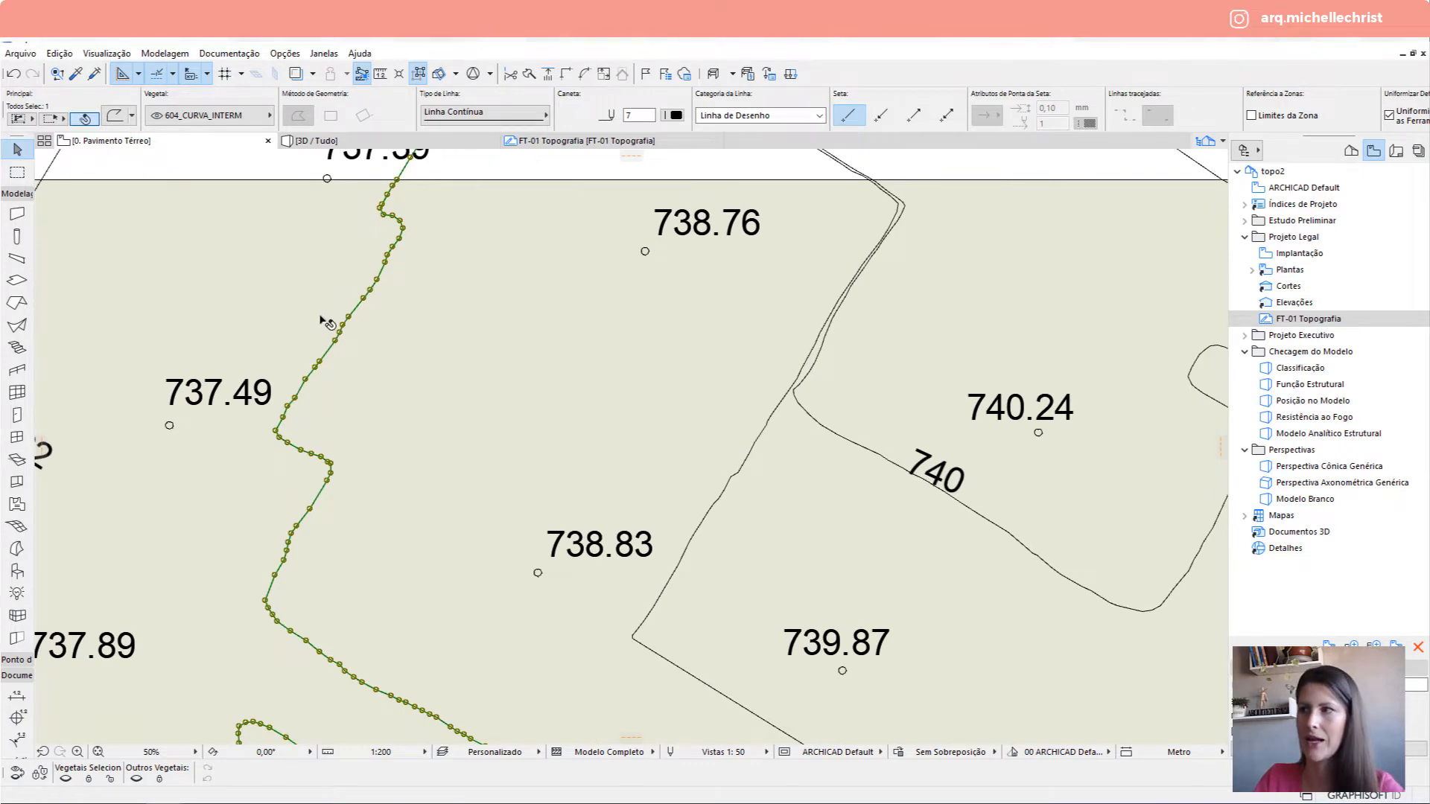
{"action": "scroll", "coordinate": [747, 307], "scroll_direction": "down", "scroll_amount": 5}
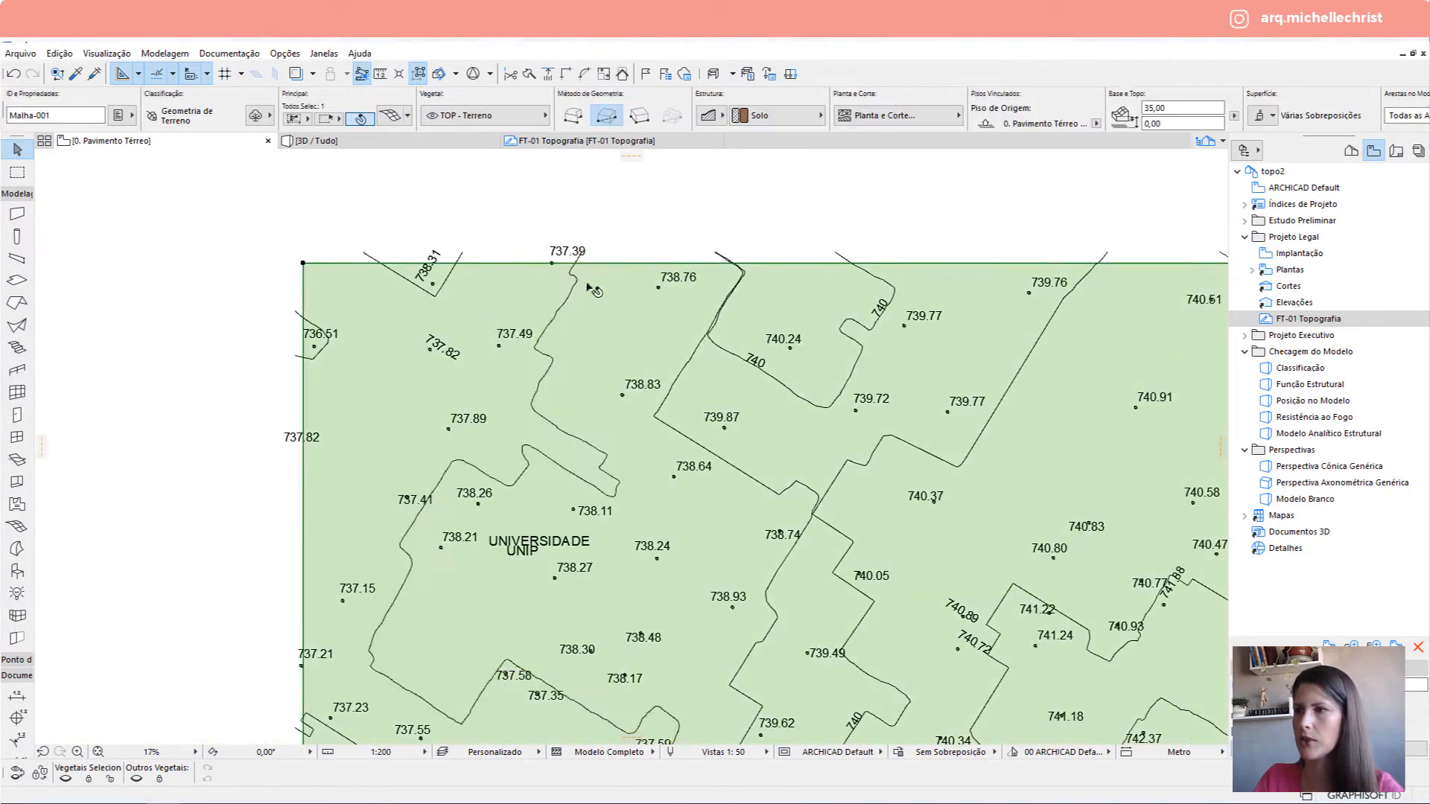
{"action": "left_click", "coordinate": [532, 204]}
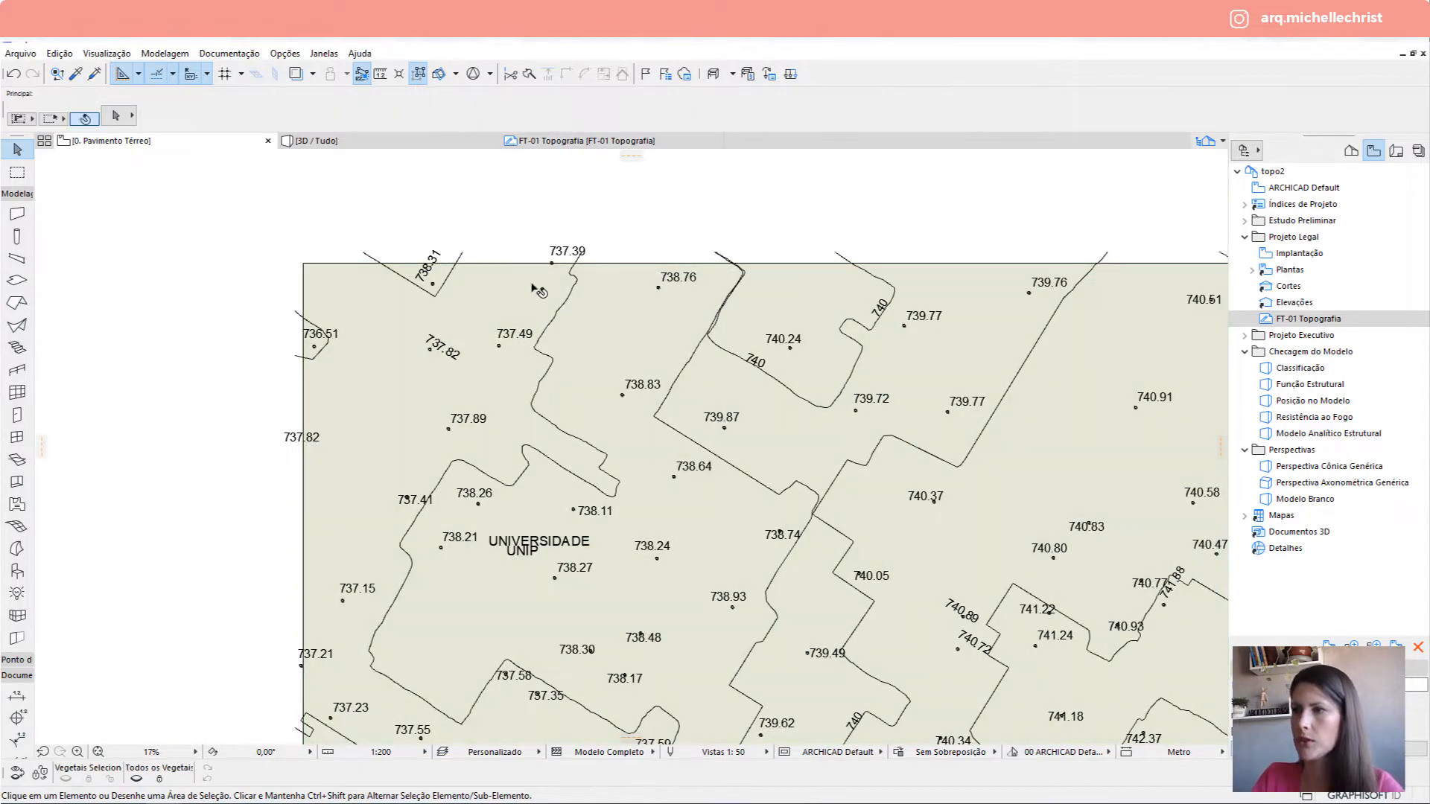
{"action": "scroll", "coordinate": [539, 292], "scroll_direction": "down", "scroll_amount": 3}
{"action": "middle_click_drag", "start_coordinate": [563, 275], "coordinate": [457, 264]}
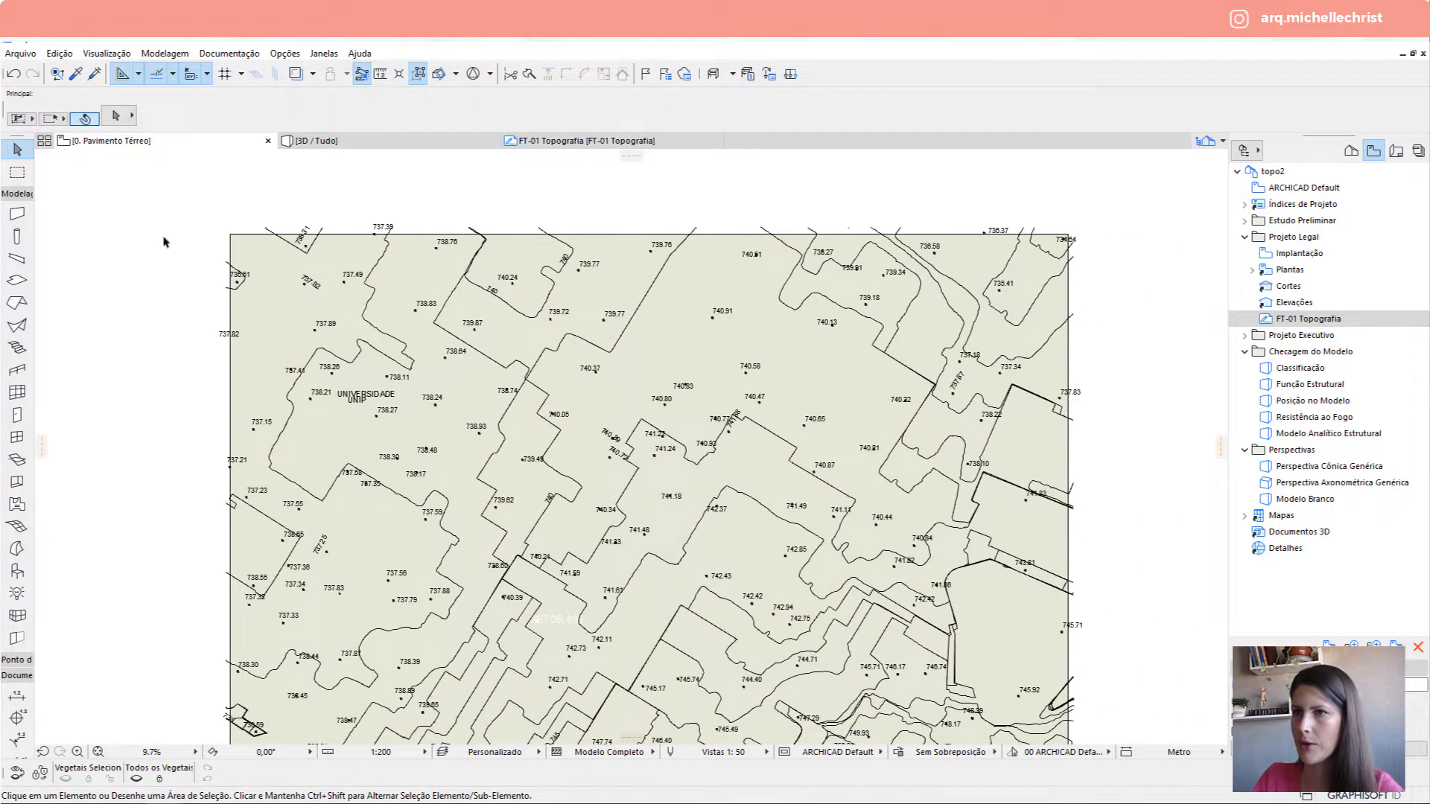
Activate the Spline tool from the documentation tools and set it to draw open splines.
{"action": "left_click", "coordinate": [16, 193]}
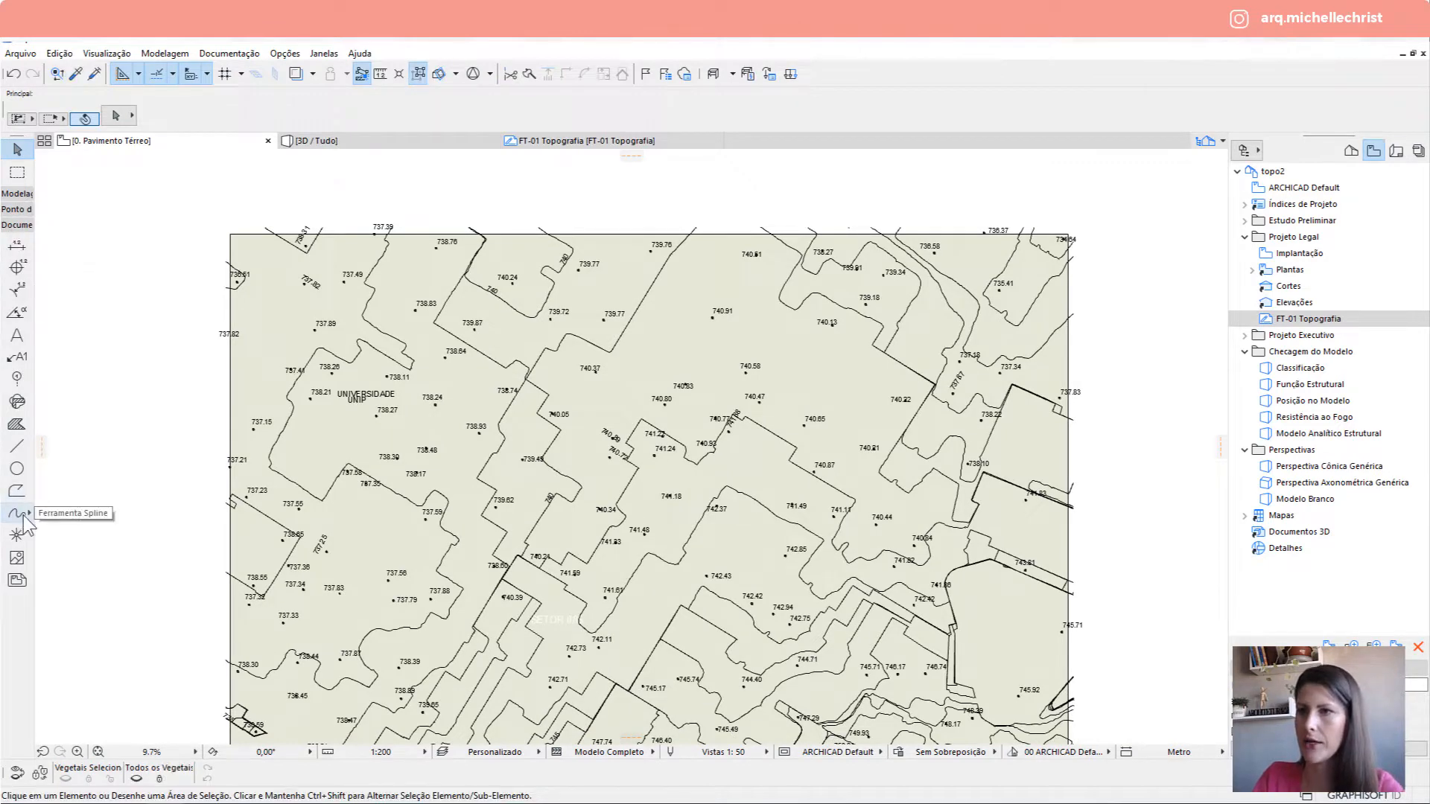
{"action": "scroll", "coordinate": [374, 272], "scroll_direction": "up", "scroll_amount": 2}
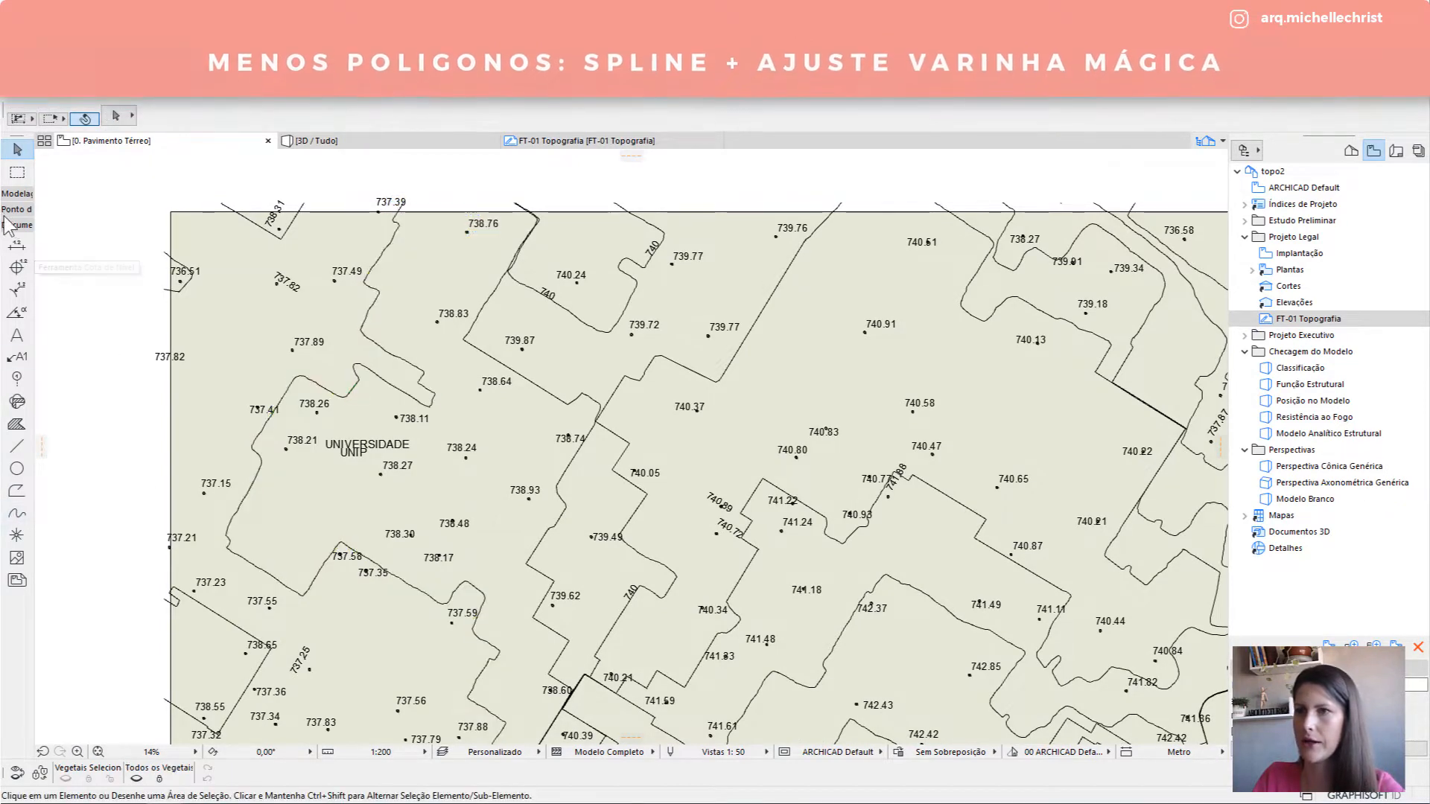
{"action": "left_click", "coordinate": [22, 519]}
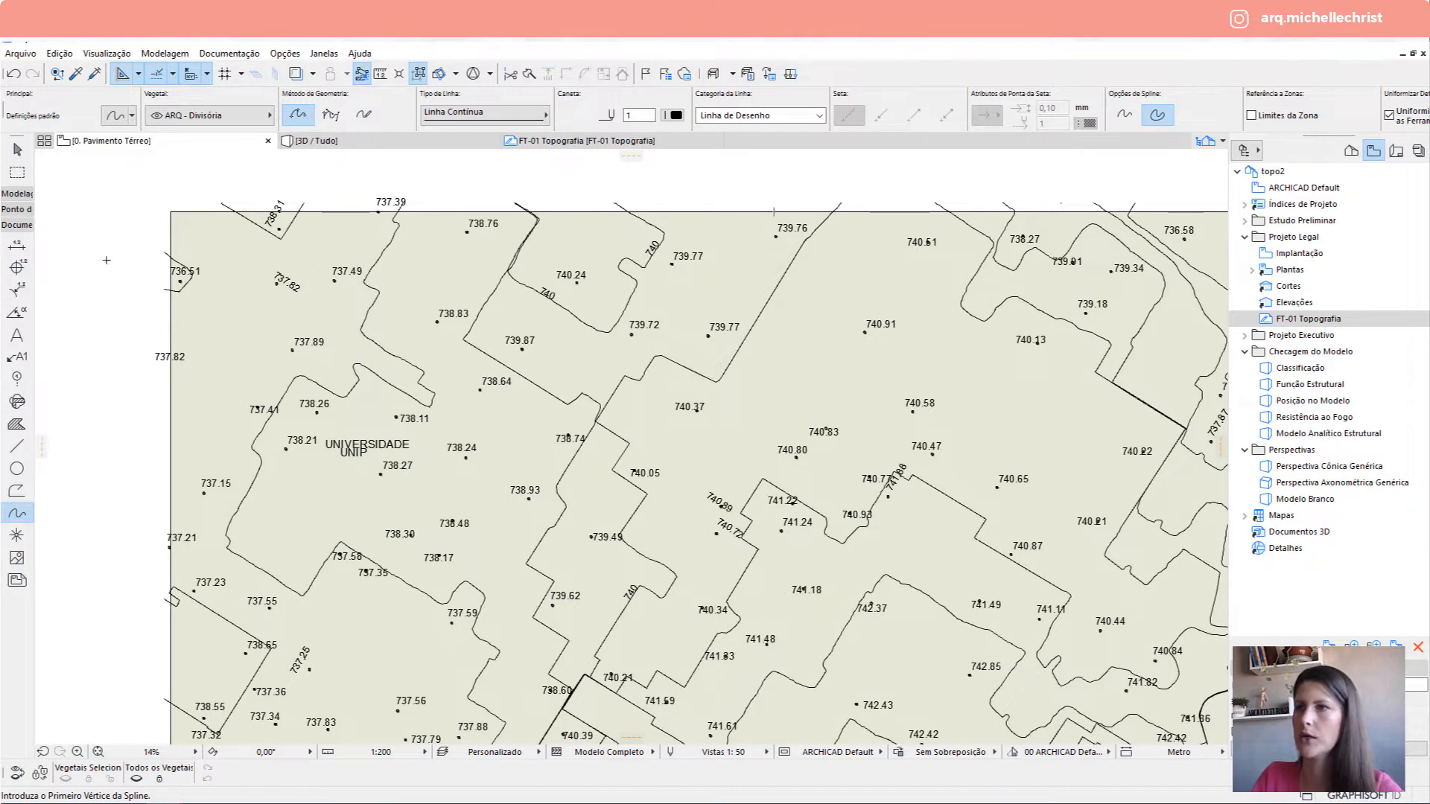
{"action": "key", "text": "ctrl+z"}
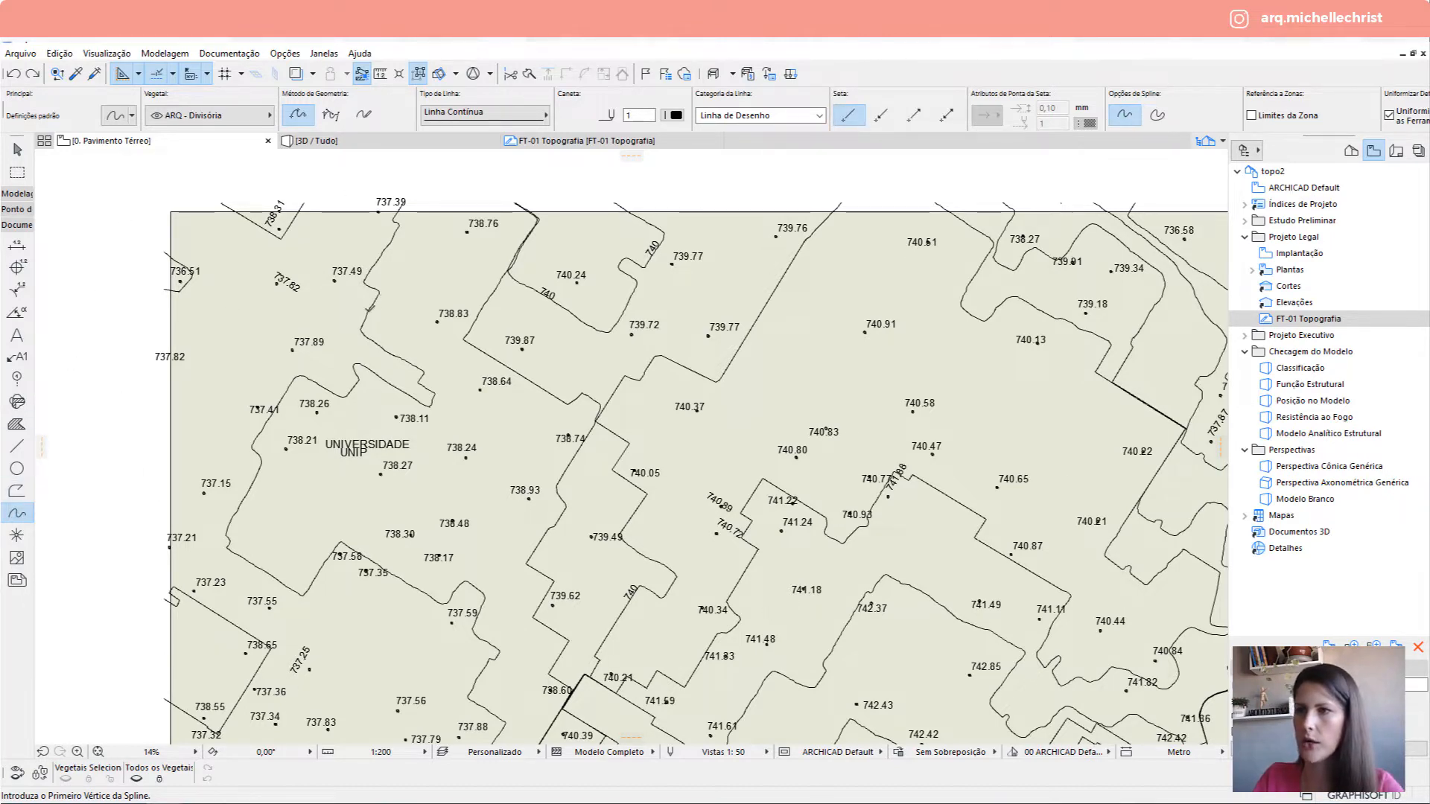
Trace the contour around the UNIVERSIDADE UNIP label as a spline with the Magic Wand, and select the original polyline for comparison.
{"action": "left_click", "coordinate": [366, 313]}
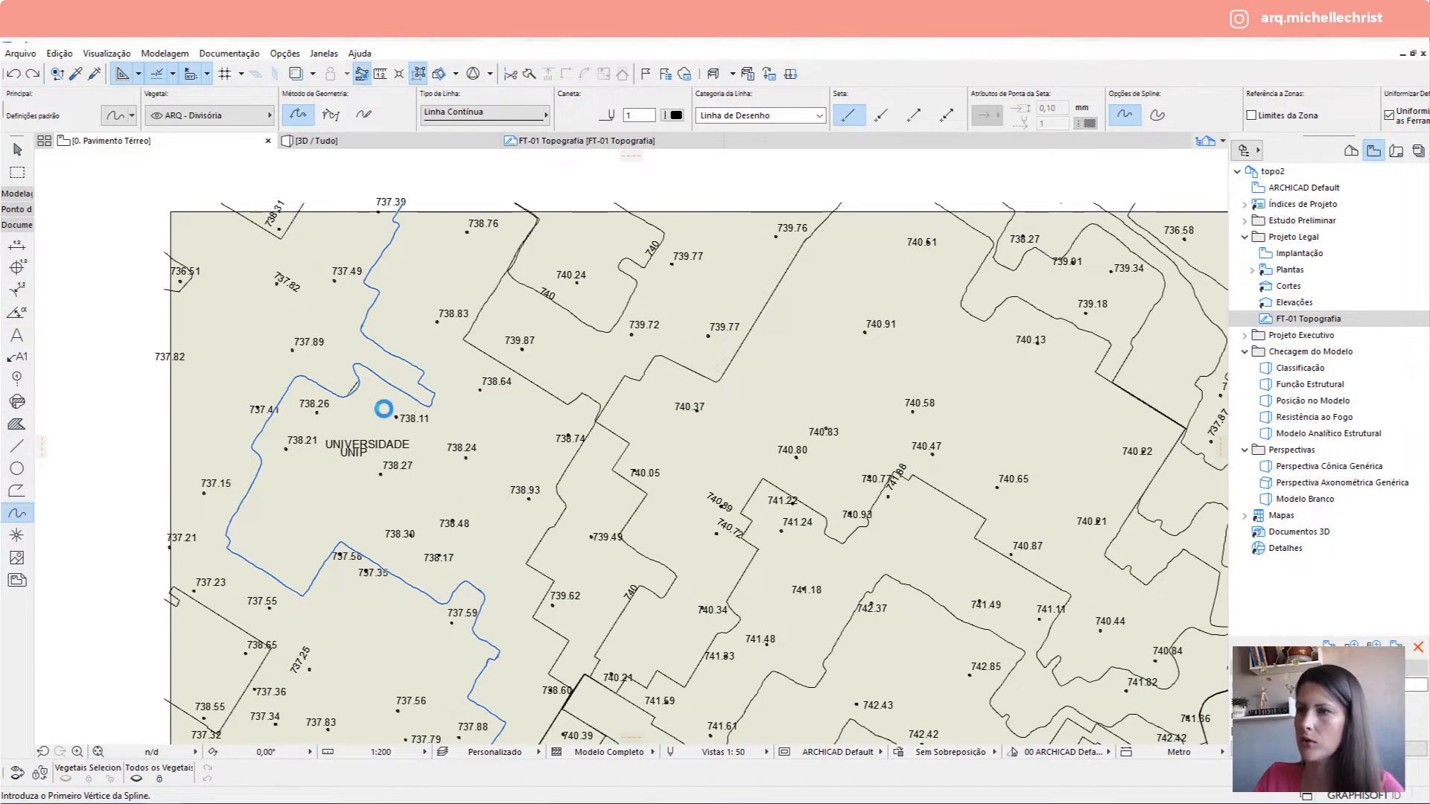
{"action": "left_click", "coordinate": [356, 388], "text": "shift"}
{"action": "scroll", "coordinate": [356, 388], "scroll_direction": "up", "scroll_amount": 5}
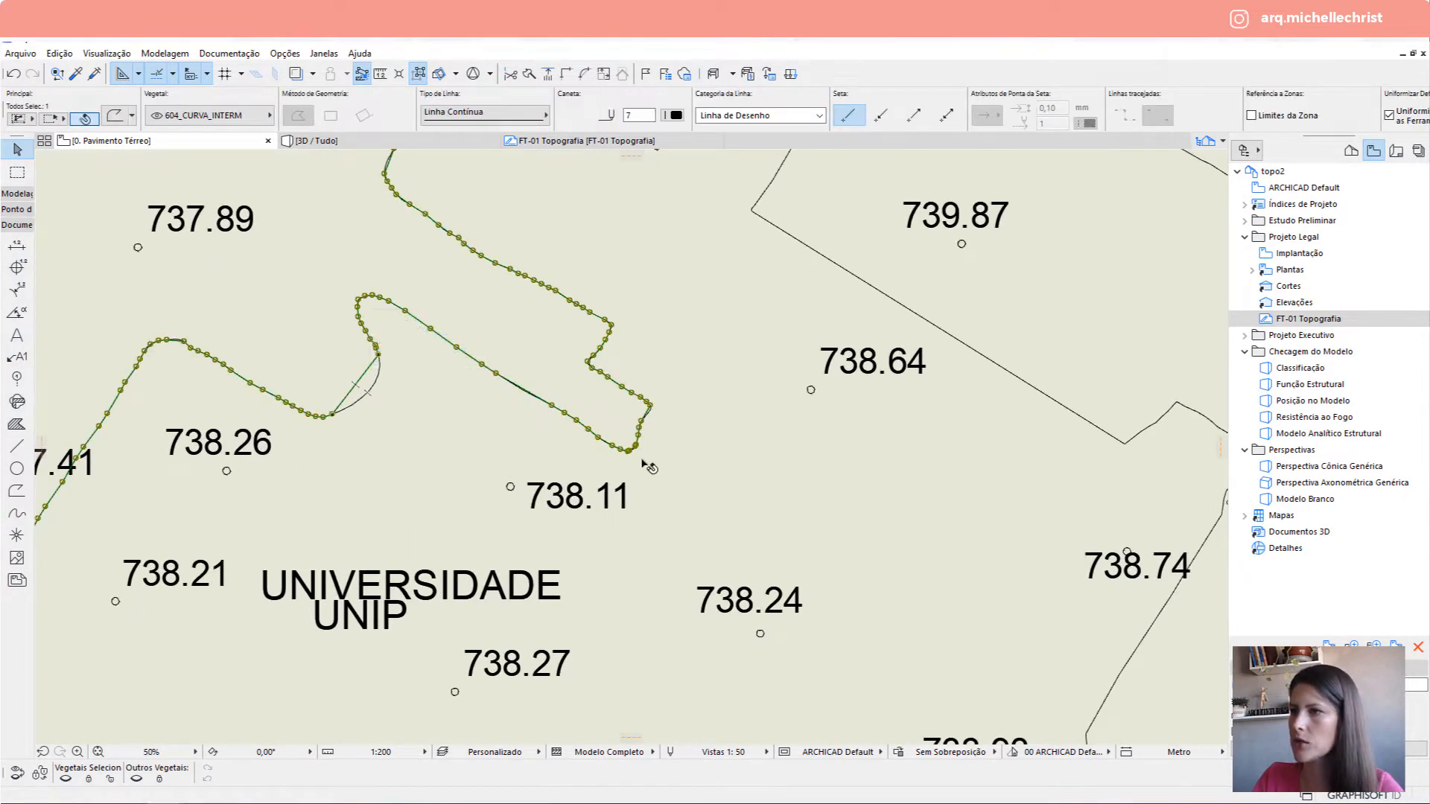
Examine where the traced spline departs from the original contour polyline, from the 737.49 mark to the bend near the 738.26 mark.
{"action": "scroll", "coordinate": [366, 266], "scroll_direction": "down", "scroll_amount": 5}
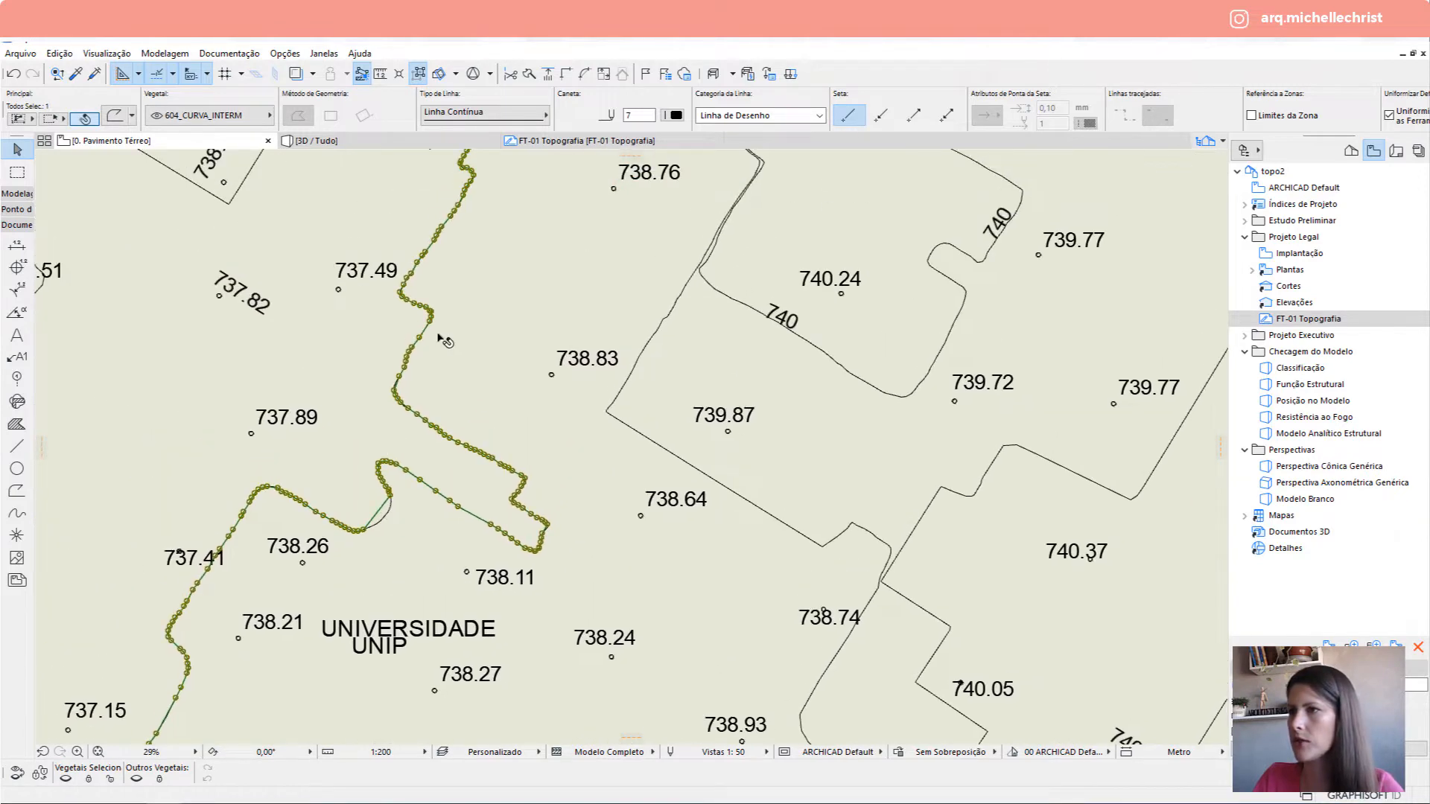
{"action": "scroll", "coordinate": [441, 382], "scroll_direction": "up", "scroll_amount": 8}
{"action": "scroll", "coordinate": [465, 282], "scroll_direction": "down", "scroll_amount": 3}
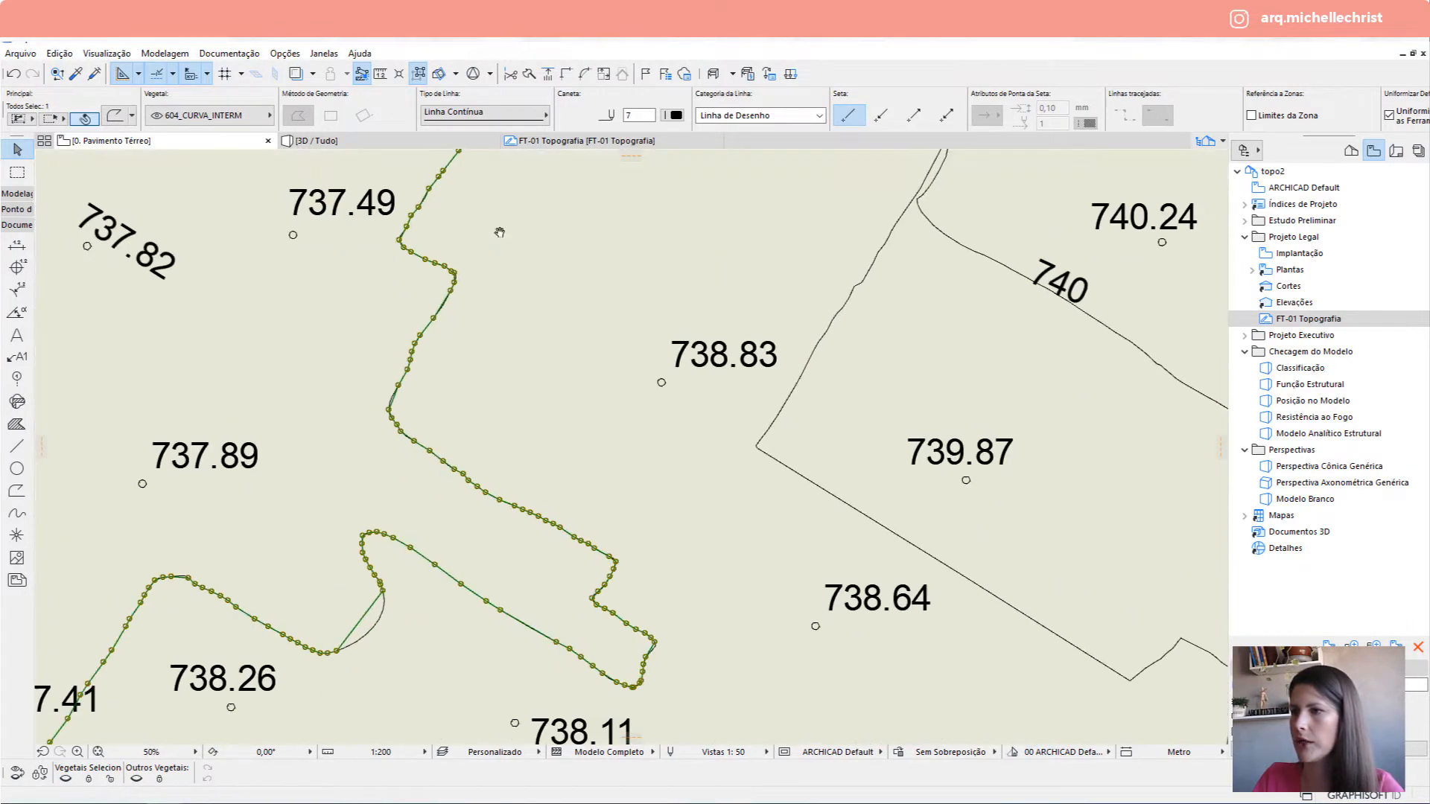
{"action": "scroll", "coordinate": [378, 579], "scroll_direction": "up", "scroll_amount": 3}
{"action": "scroll", "coordinate": [384, 581], "scroll_direction": "up", "scroll_amount": 6}
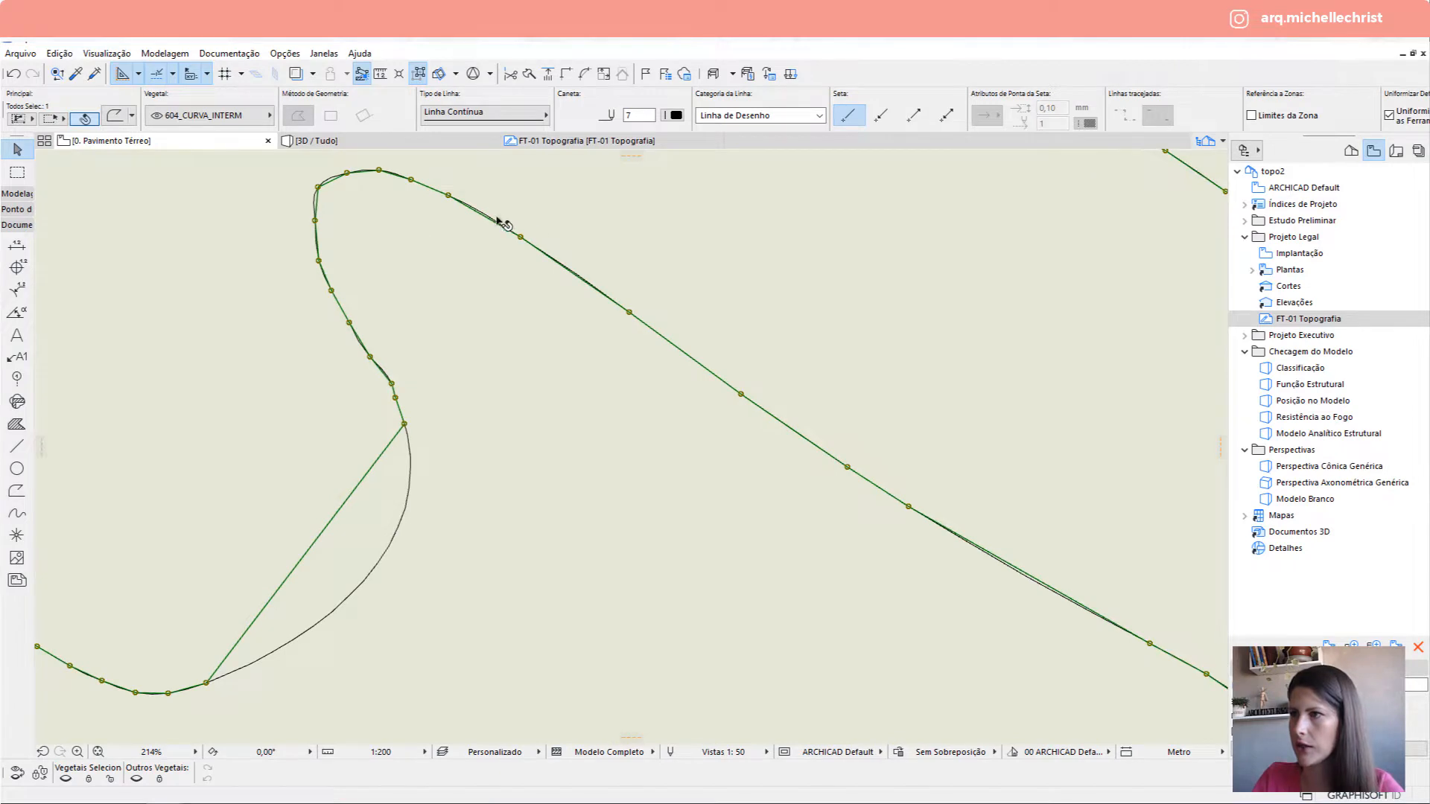
{"action": "scroll", "coordinate": [506, 216], "scroll_direction": "down", "scroll_amount": 4}
{"action": "scroll", "coordinate": [443, 395], "scroll_direction": "up", "scroll_amount": 2}
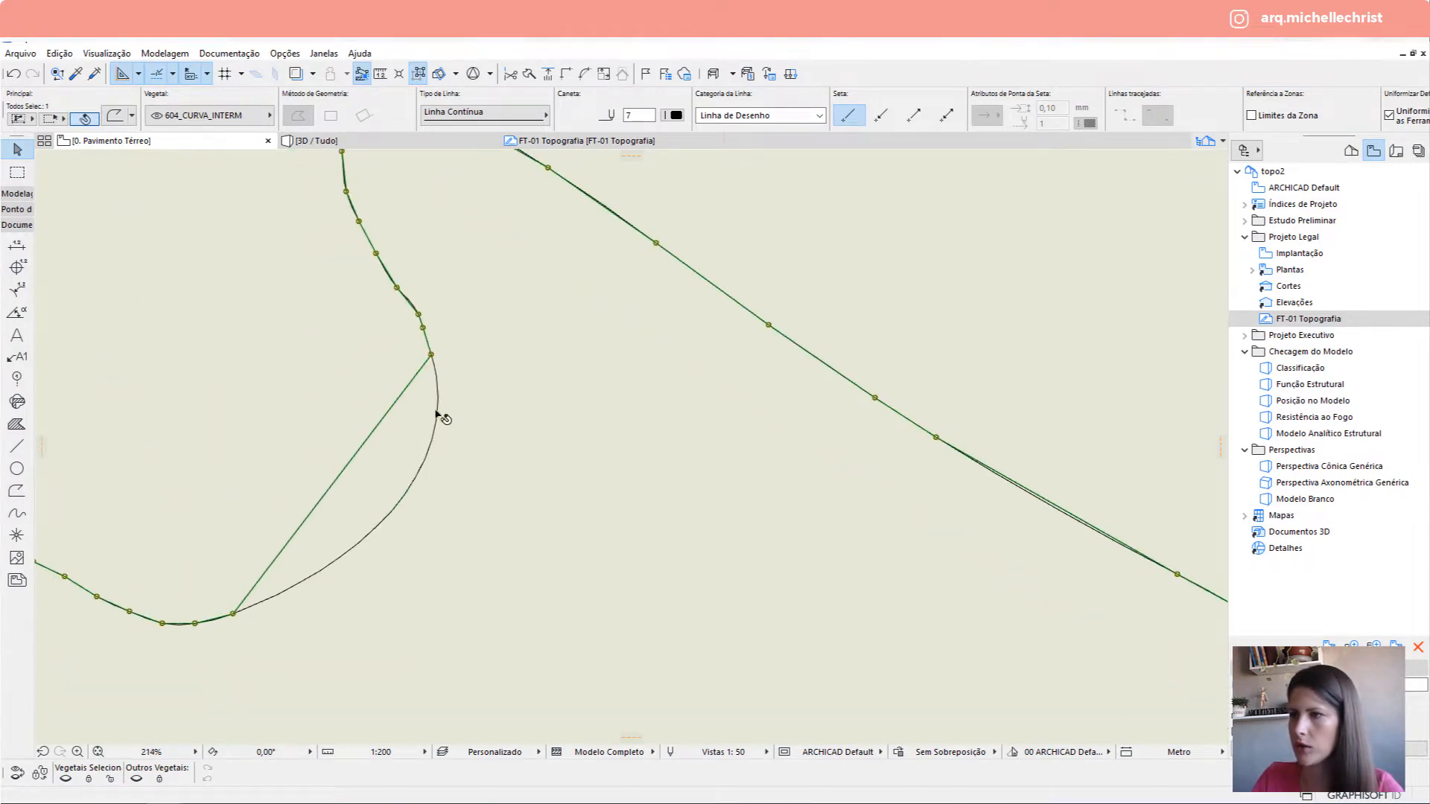
{"action": "middle_click_drag", "start_coordinate": [449, 408], "coordinate": [530, 356]}
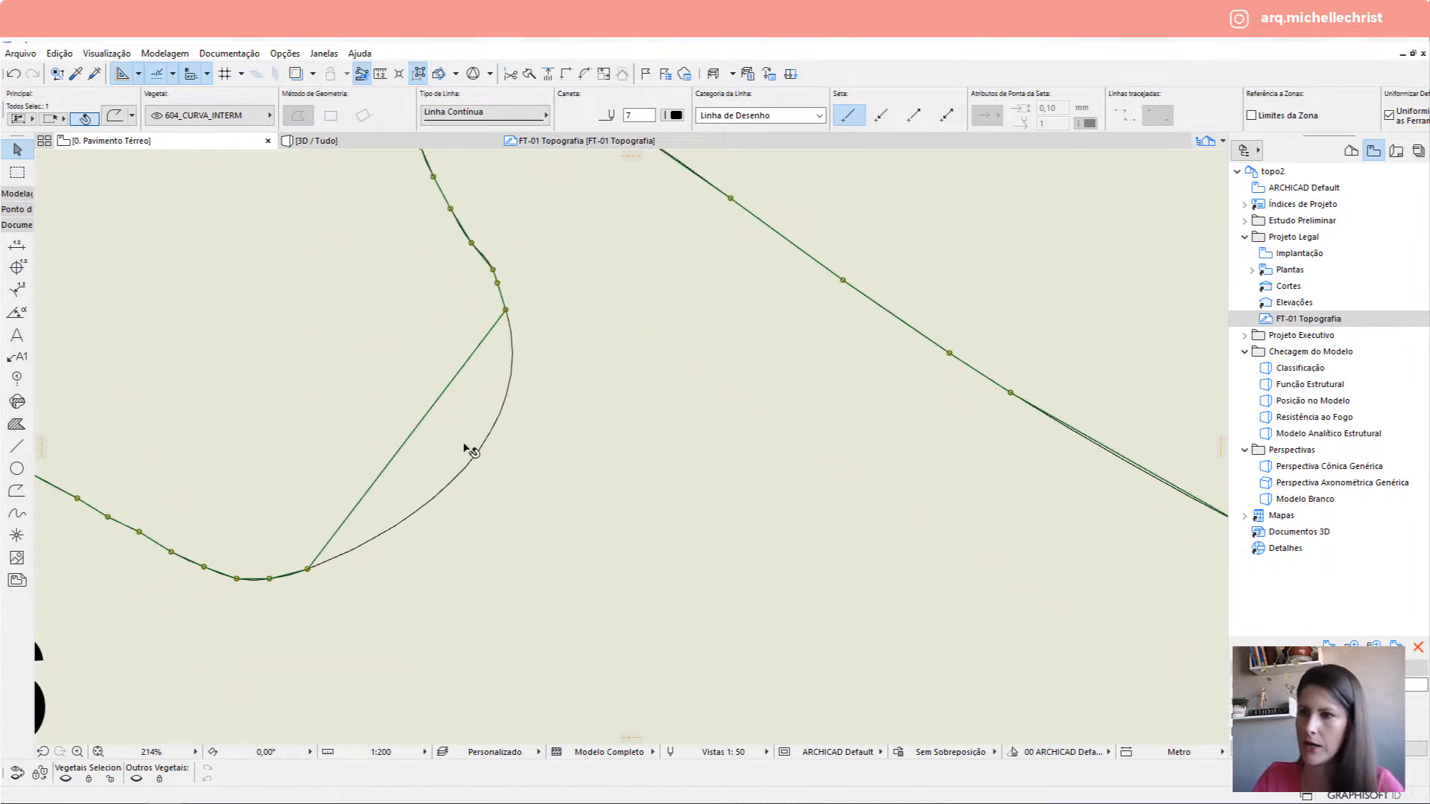
Select the spline and the straight polyline segment in turn at the bend near the 738.26 mark to tell the two elements apart.
{"action": "left_click", "coordinate": [410, 442]}
{"action": "key", "text": "Escape"}
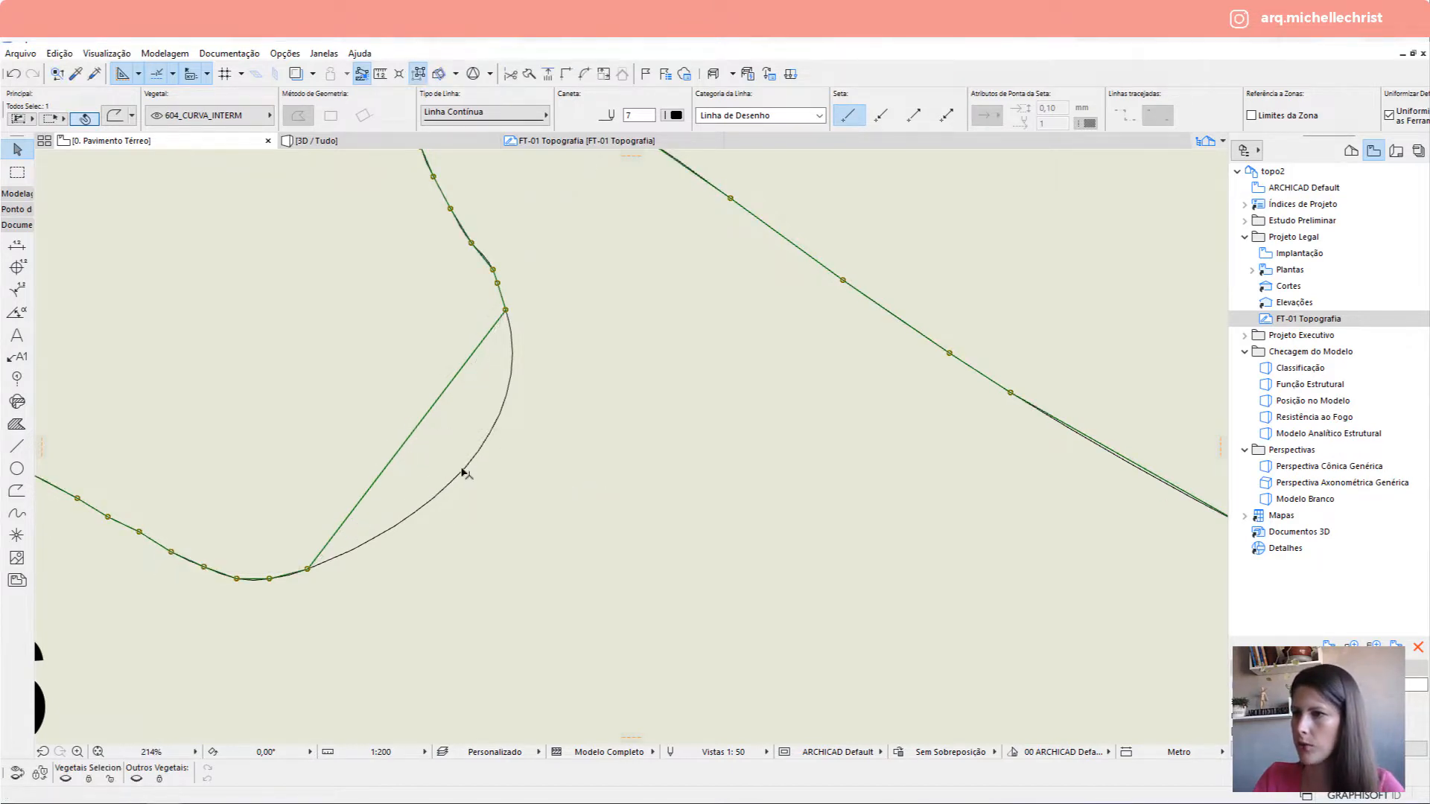
{"action": "left_click", "coordinate": [463, 473]}
{"action": "left_click", "coordinate": [466, 467]}
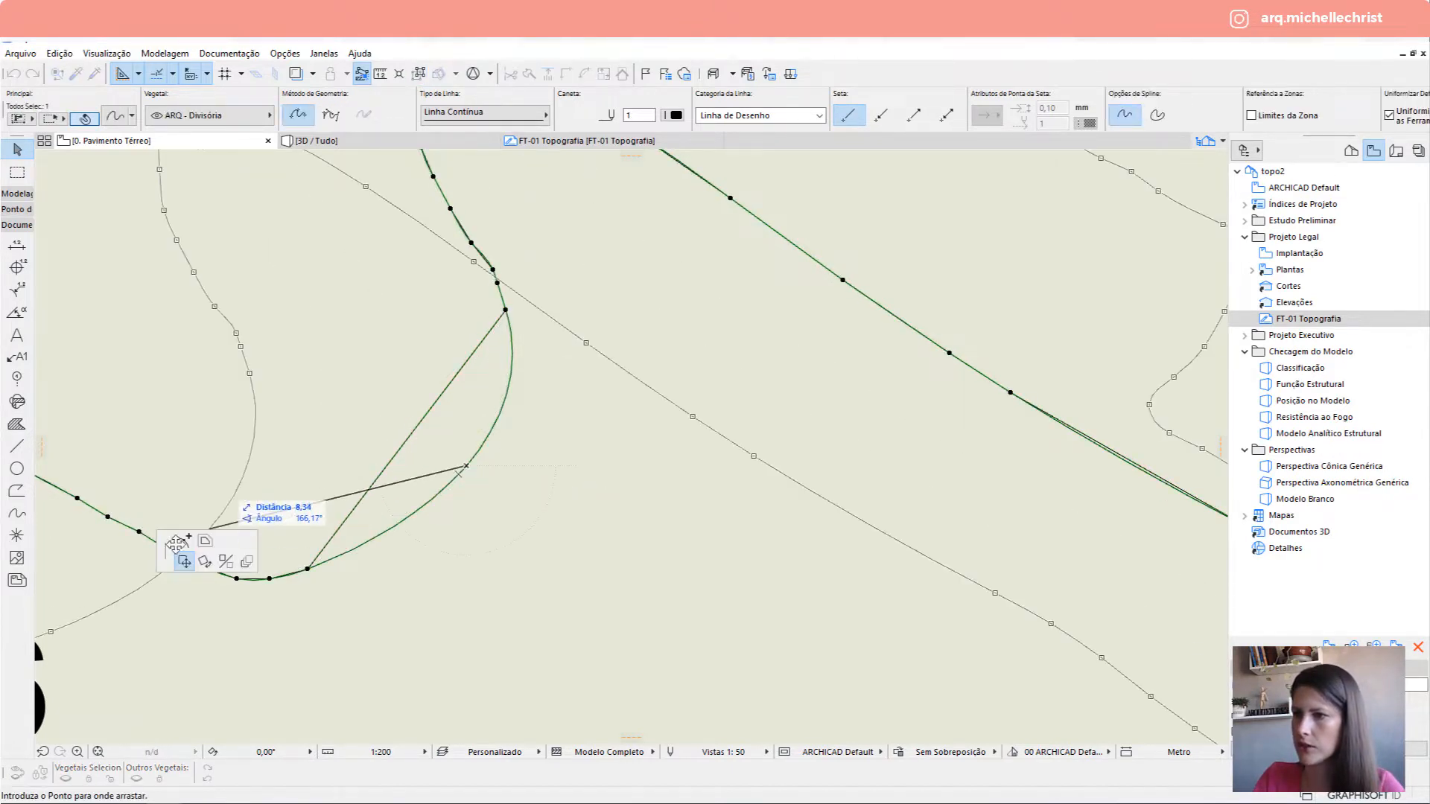
{"action": "key", "text": "Escape"}
{"action": "key", "text": "Escape"}
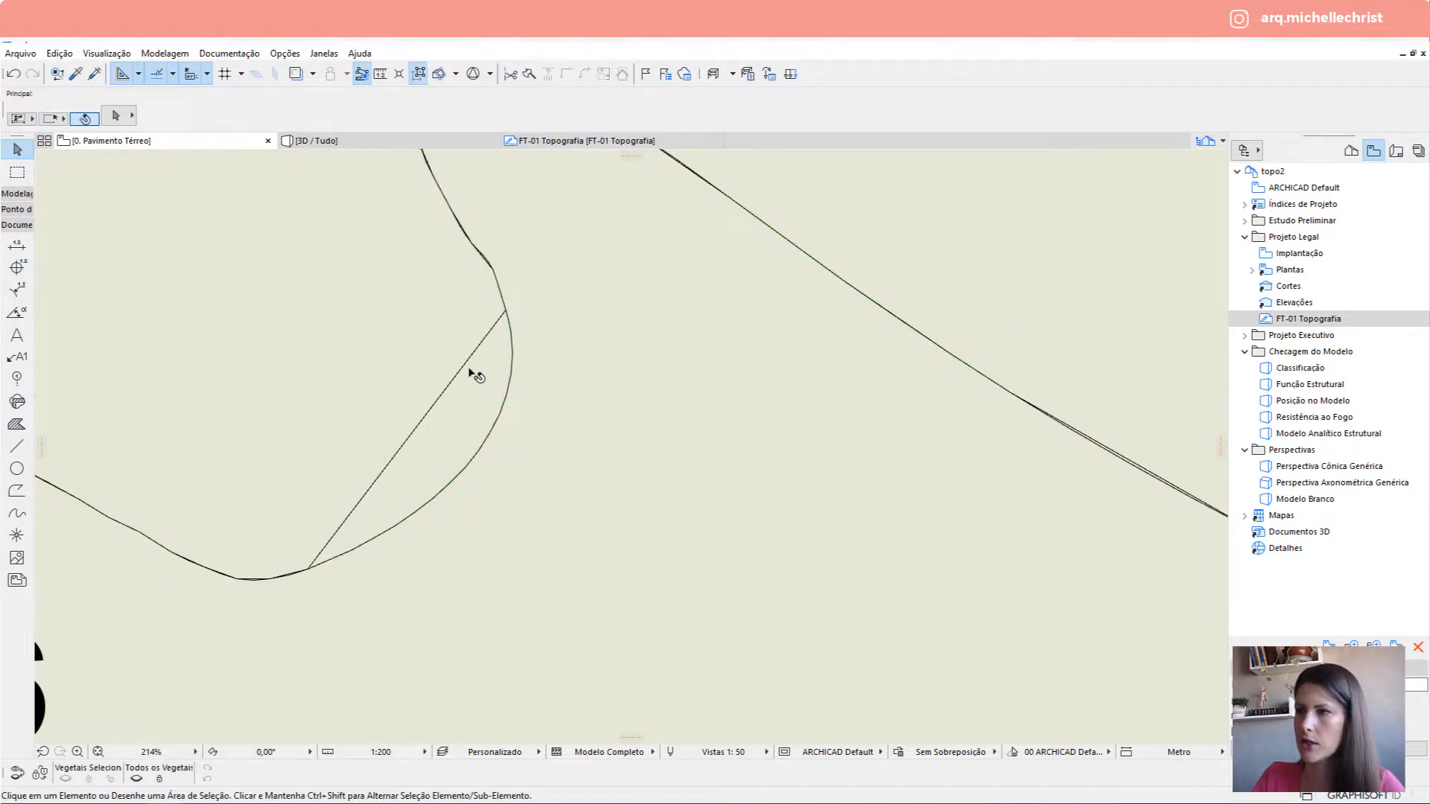
{"action": "left_click", "coordinate": [469, 370]}
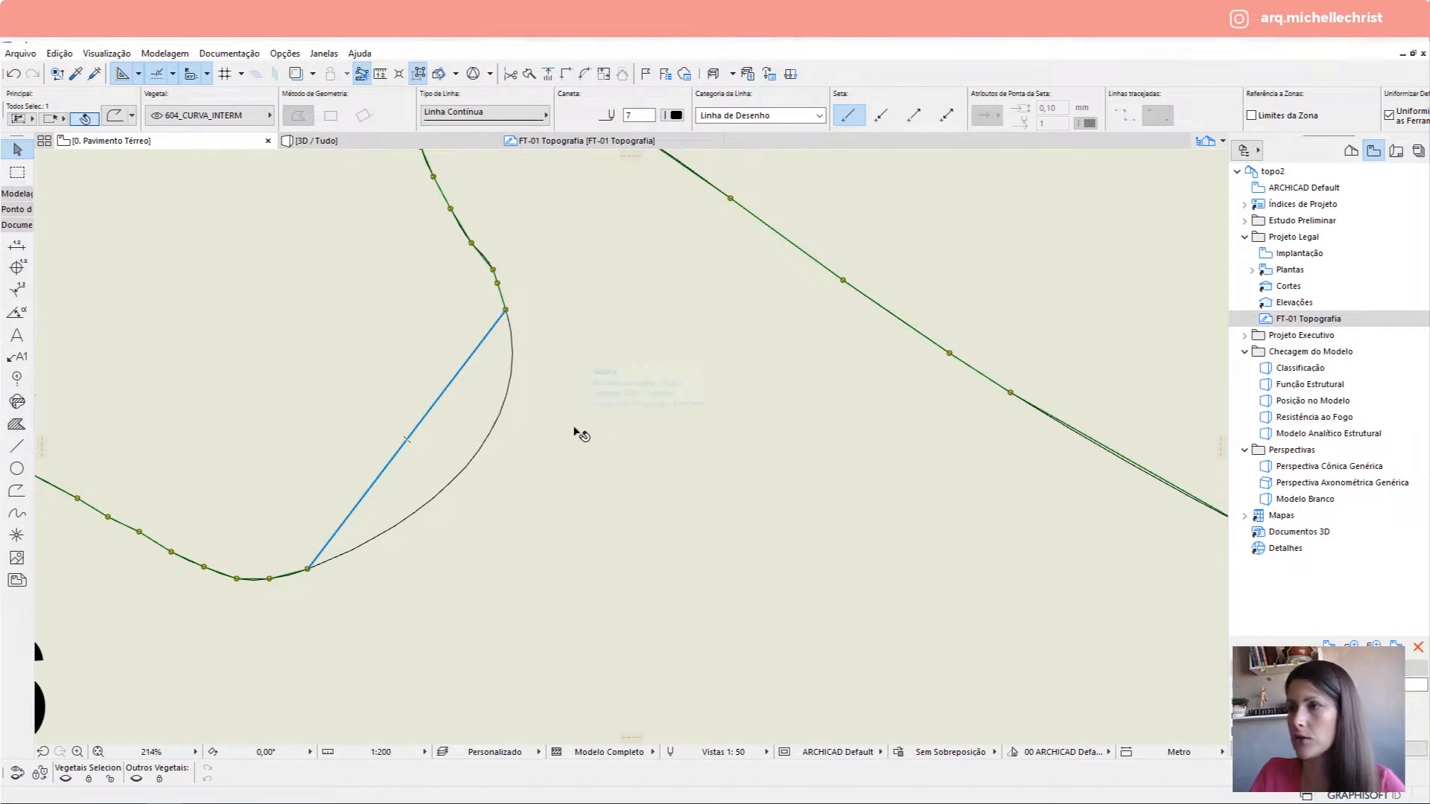
Compare the spline and the original polyline over the stretch between the 738.26 and 738.11 marks, and clear the selection.
{"action": "scroll", "coordinate": [494, 437], "scroll_direction": "down", "scroll_amount": 3}
{"action": "left_click", "coordinate": [486, 416]}
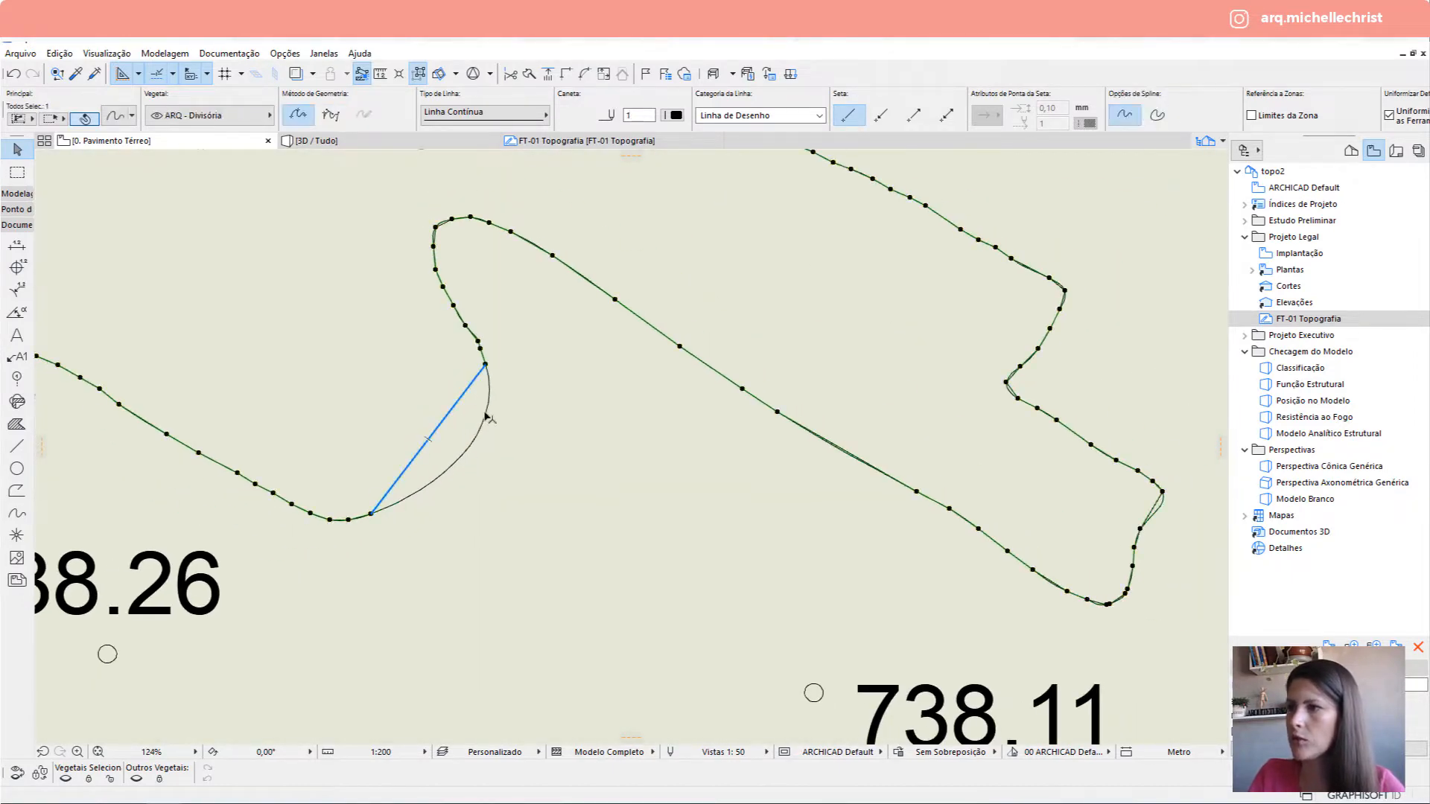
{"action": "scroll", "coordinate": [402, 350], "scroll_direction": "down", "scroll_amount": 8}
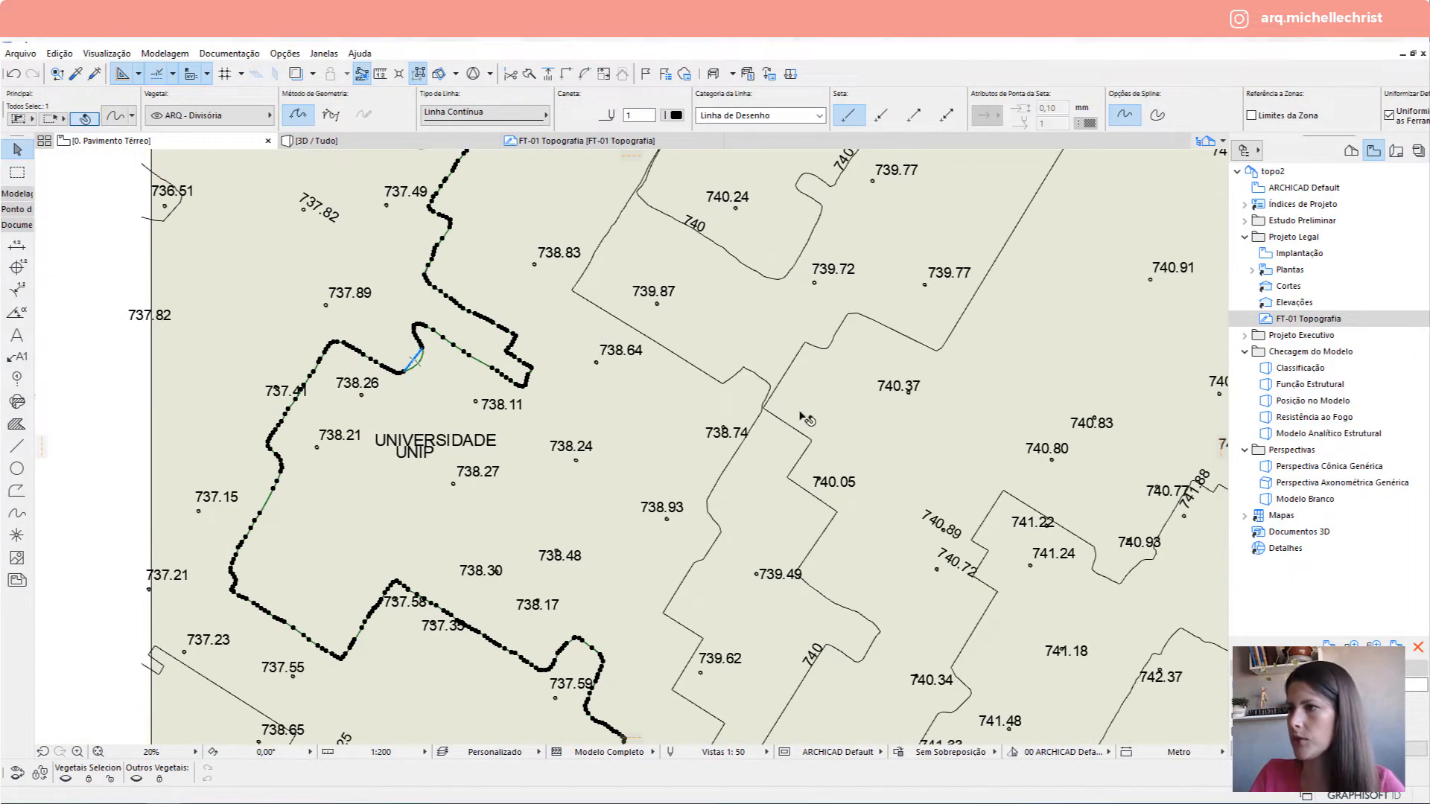
{"action": "middle_click_drag", "start_coordinate": [806, 419], "coordinate": [546, 505]}
{"action": "scroll", "coordinate": [237, 438], "scroll_direction": "up", "scroll_amount": 6}
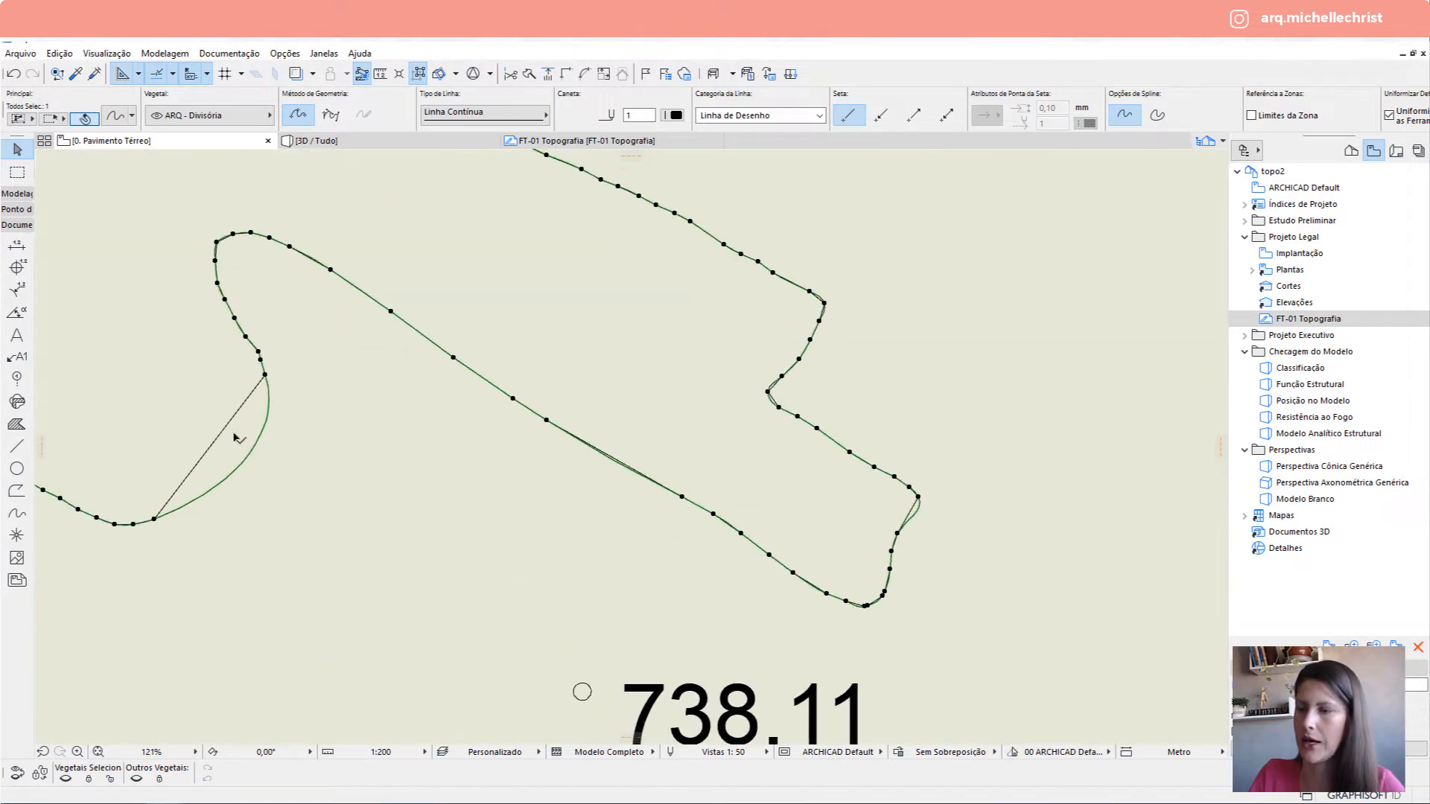
{"action": "scroll", "coordinate": [237, 438], "scroll_direction": "up", "scroll_amount": 1}
{"action": "left_click", "coordinate": [233, 416]}
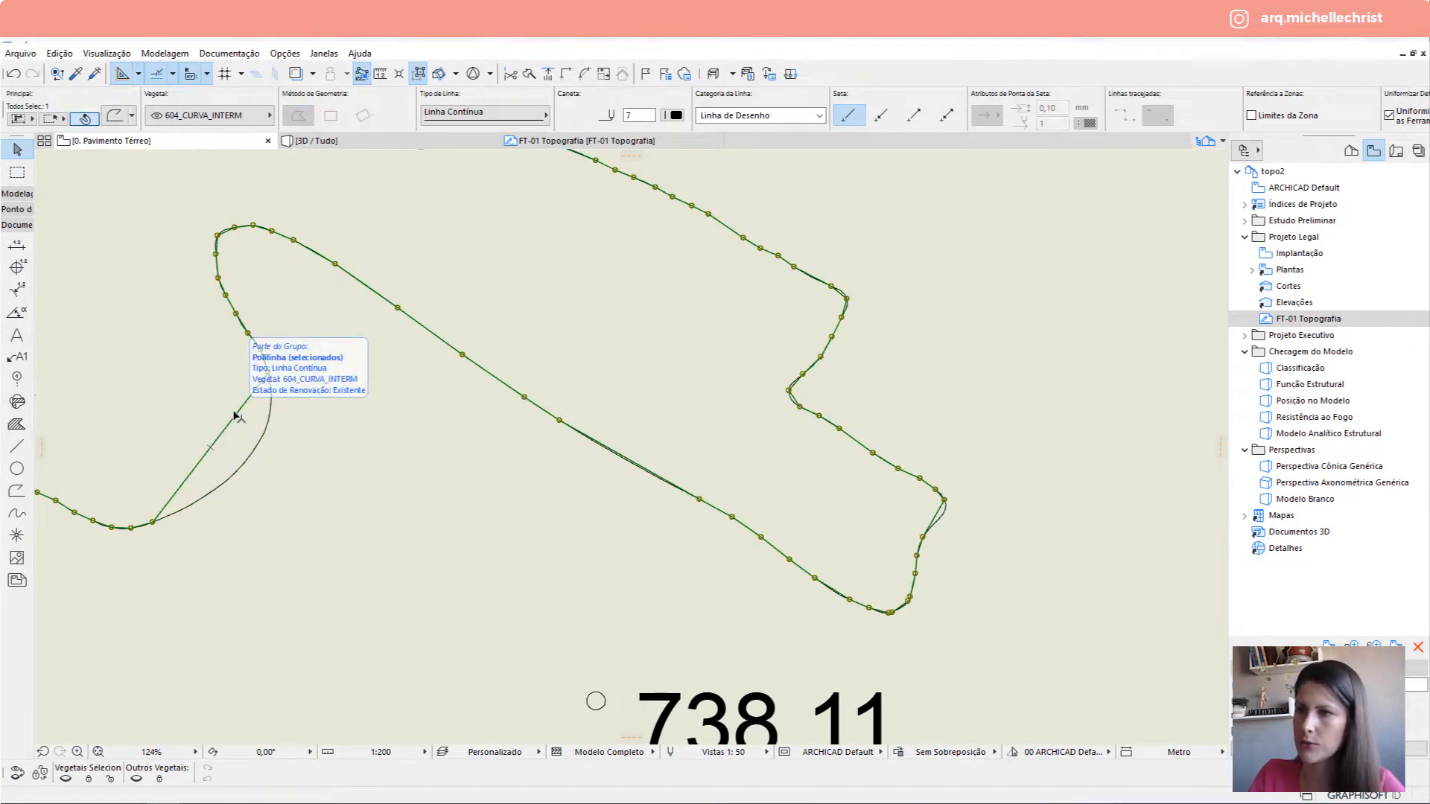
{"action": "key", "text": "Escape"}
{"action": "scroll", "coordinate": [234, 414], "scroll_direction": "down", "scroll_amount": 2}
{"action": "left_click", "coordinate": [16, 490]}
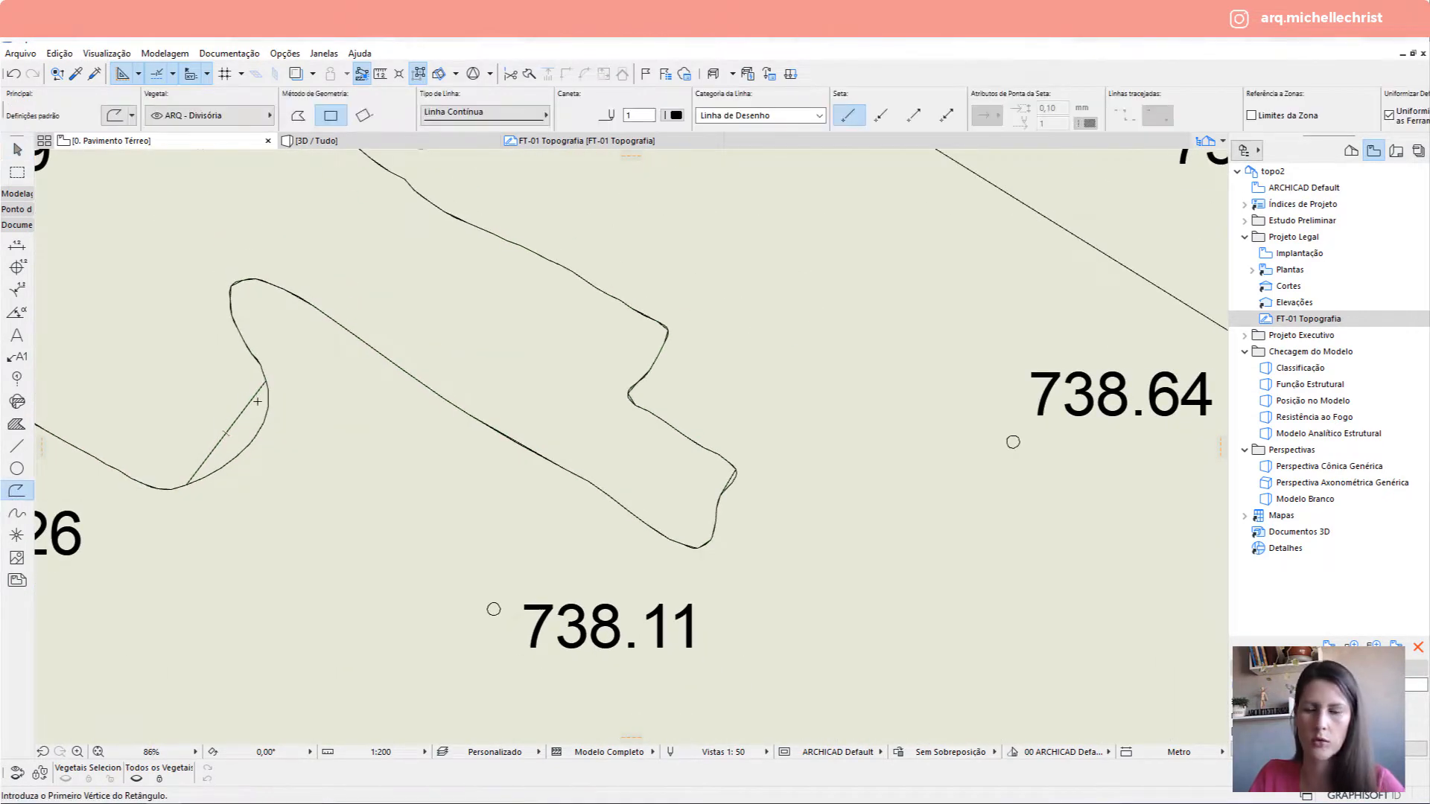
{"action": "key", "text": "ctrl+a"}
{"action": "key", "text": "Escape"}
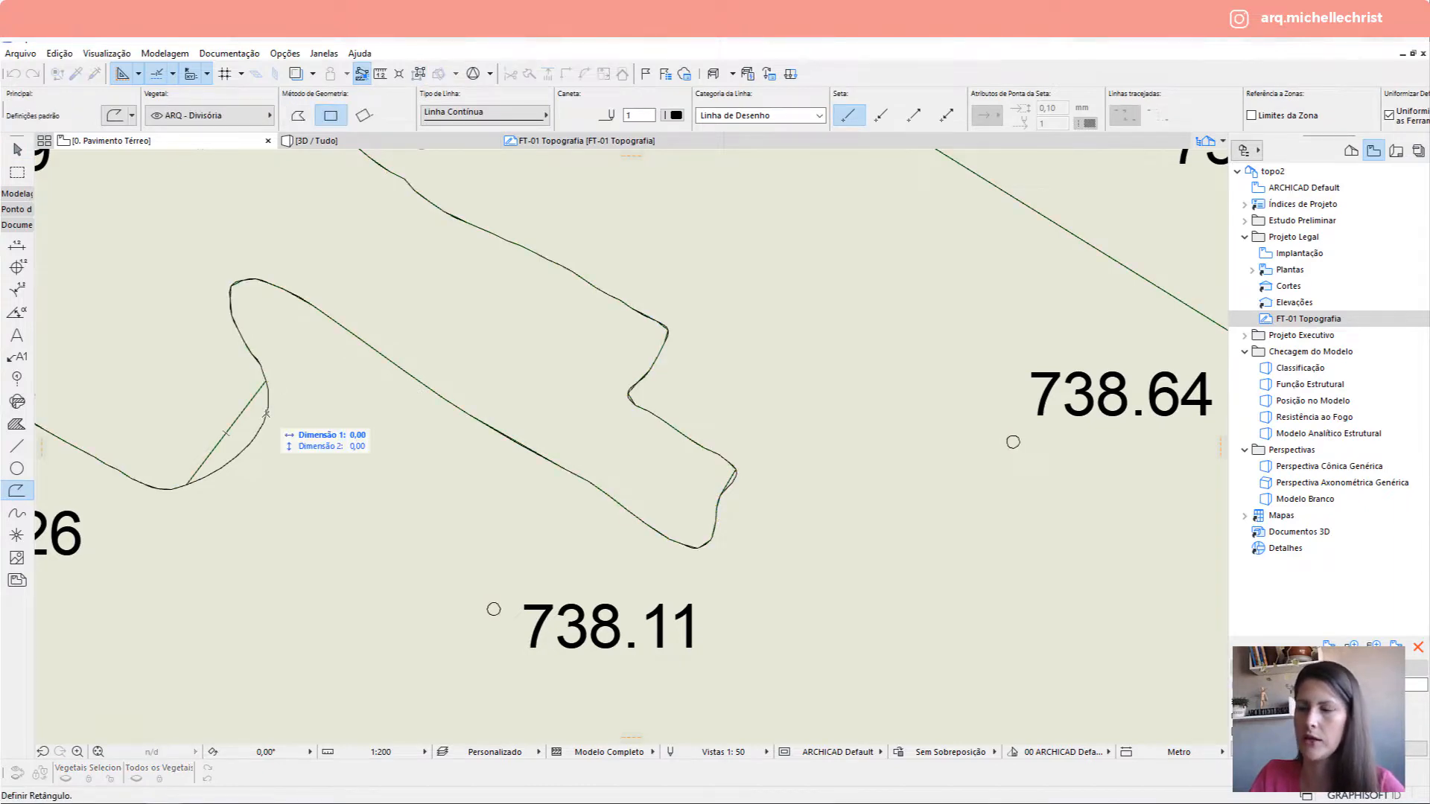
Select the traced spline, review how many points it has along the whole contour, and clear the selection.
{"action": "left_click", "coordinate": [267, 406], "text": "shift"}
{"action": "scroll", "coordinate": [231, 501], "scroll_direction": "down", "scroll_amount": 8}
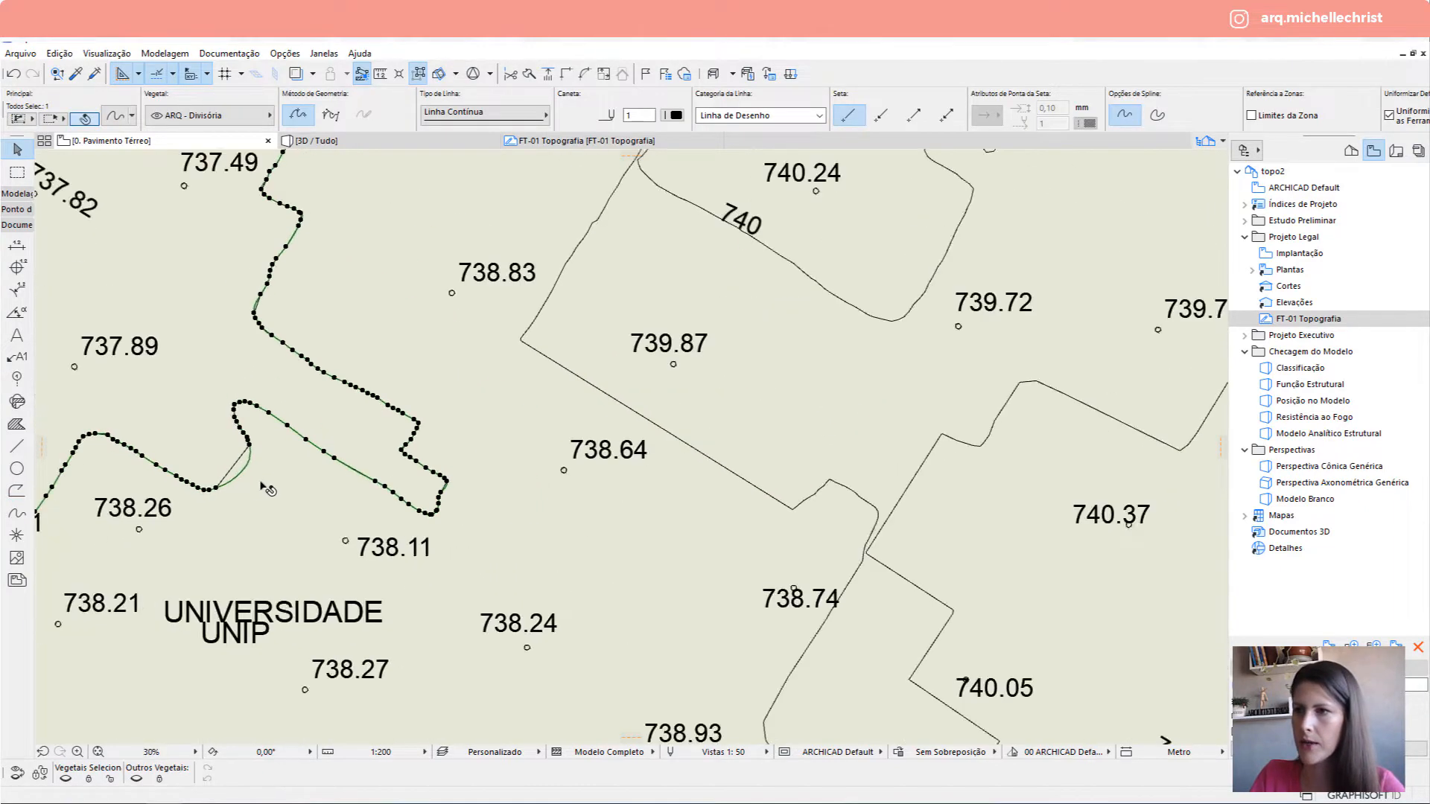
{"action": "middle_click_drag", "start_coordinate": [258, 268], "coordinate": [265, 205]}
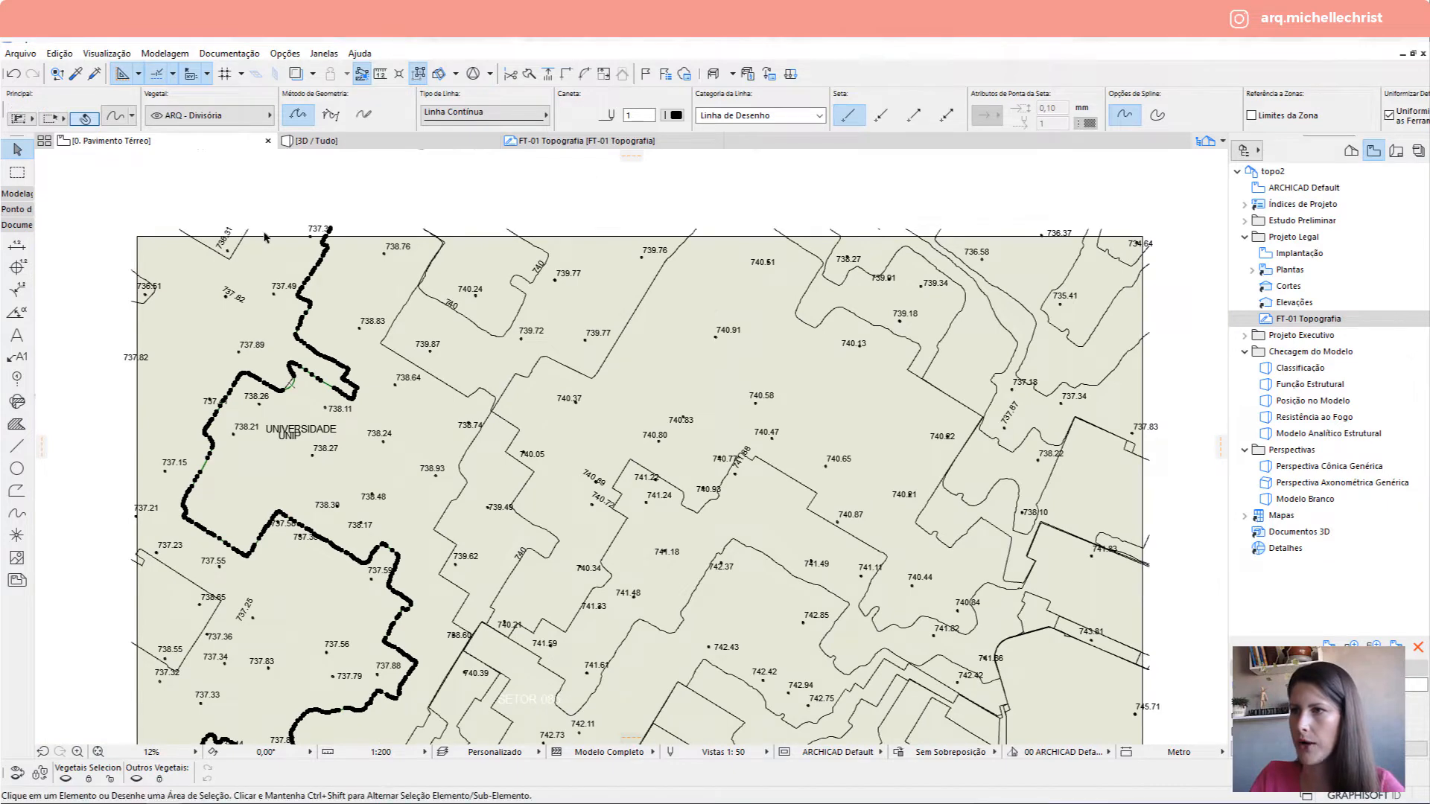
{"action": "key", "text": "Escape"}
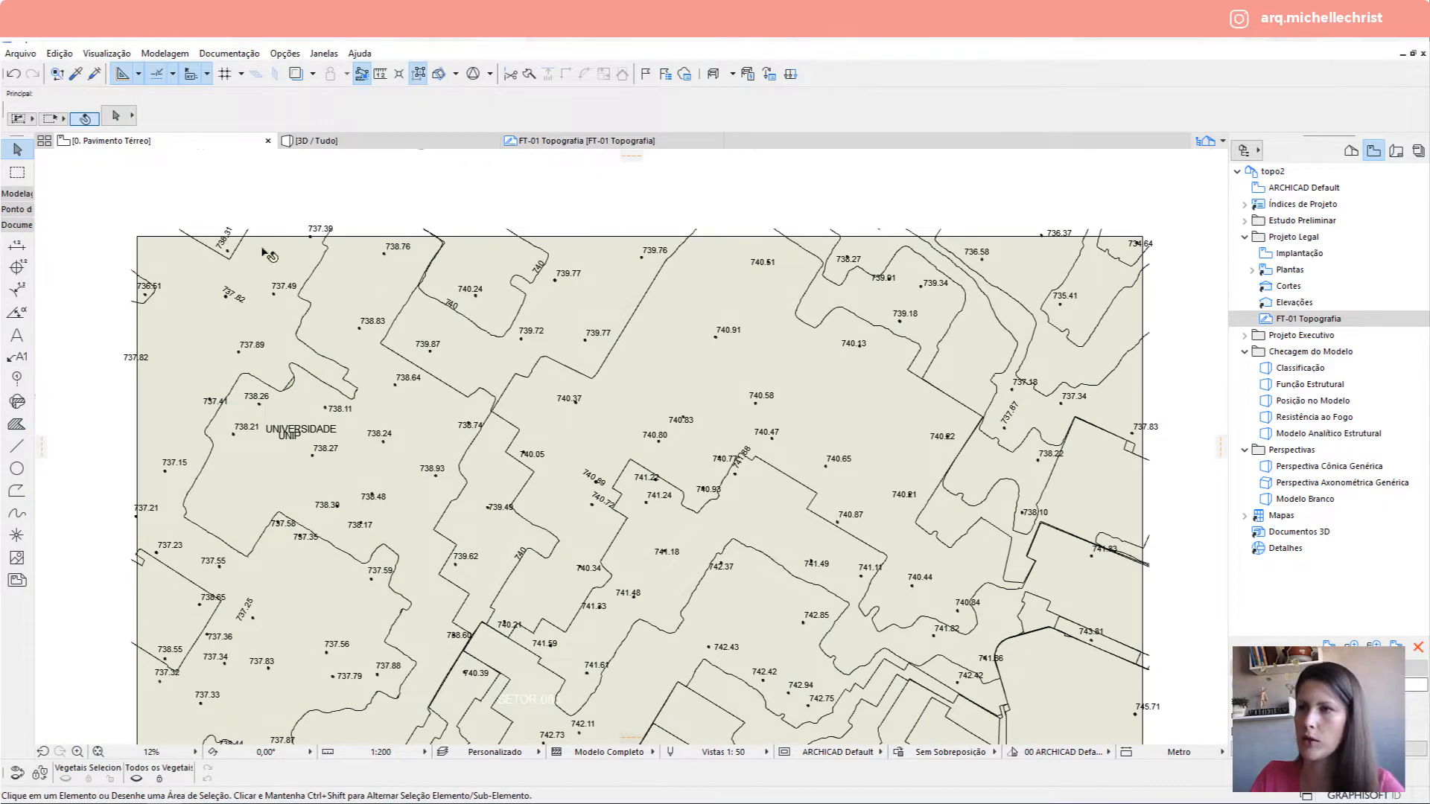
{"action": "mouse_move", "coordinate": [306, 316]}
{"action": "middle_mouse_down"}
{"action": "mouse_move", "coordinate": [298, 286]}
{"action": "mouse_move", "coordinate": [213, 248]}
{"action": "middle_mouse_up"}
{"action": "scroll", "coordinate": [186, 291], "scroll_direction": "up", "scroll_amount": 1}
{"action": "scroll", "coordinate": [186, 290], "scroll_direction": "up", "scroll_amount": 3}
{"action": "scroll", "coordinate": [537, 604], "scroll_direction": "down", "scroll_amount": 2}
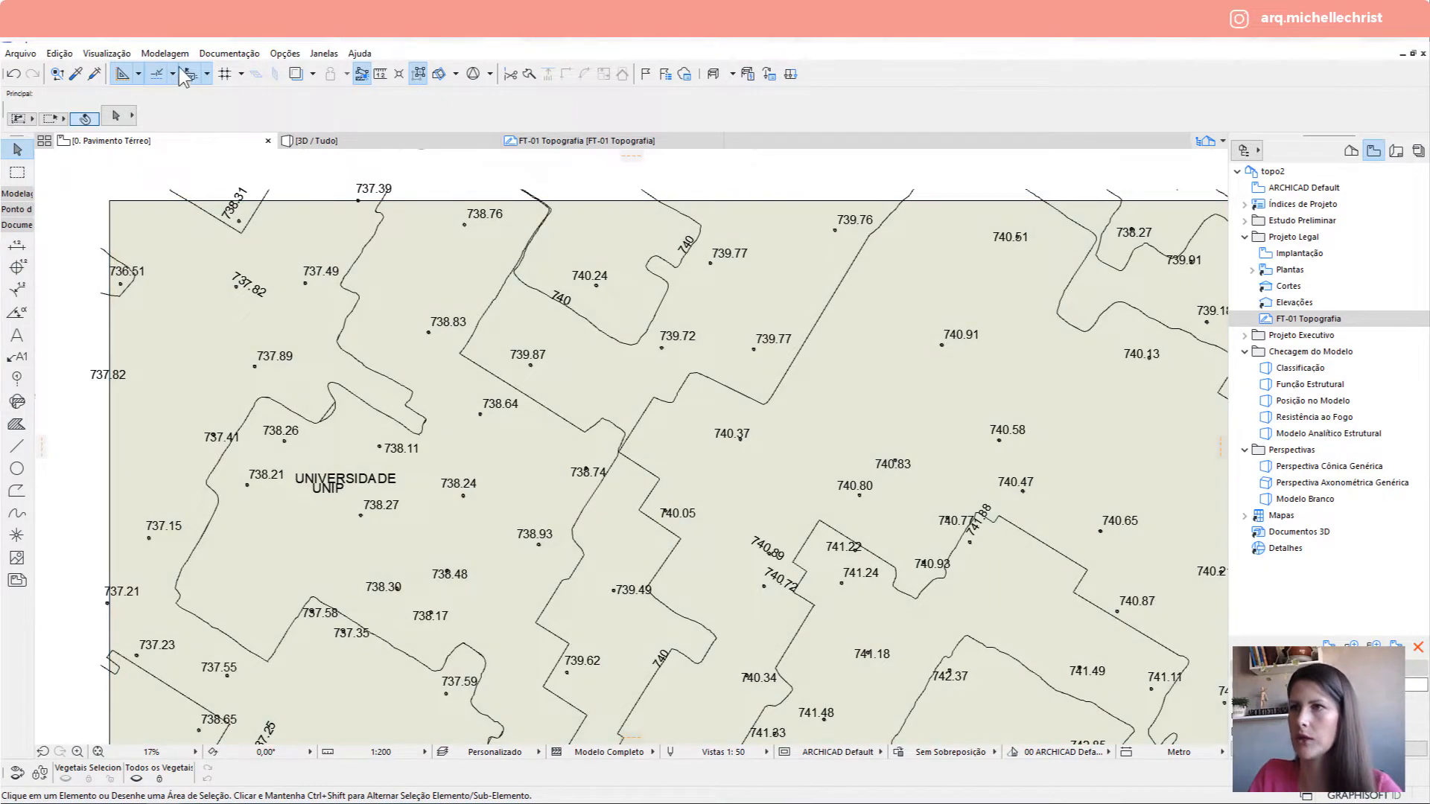
Configure the Magic Wand to prefer linear segments (Segmentos Lineares) and to use a segment length of 10,00.
{"action": "left_click", "coordinate": [178, 54]}
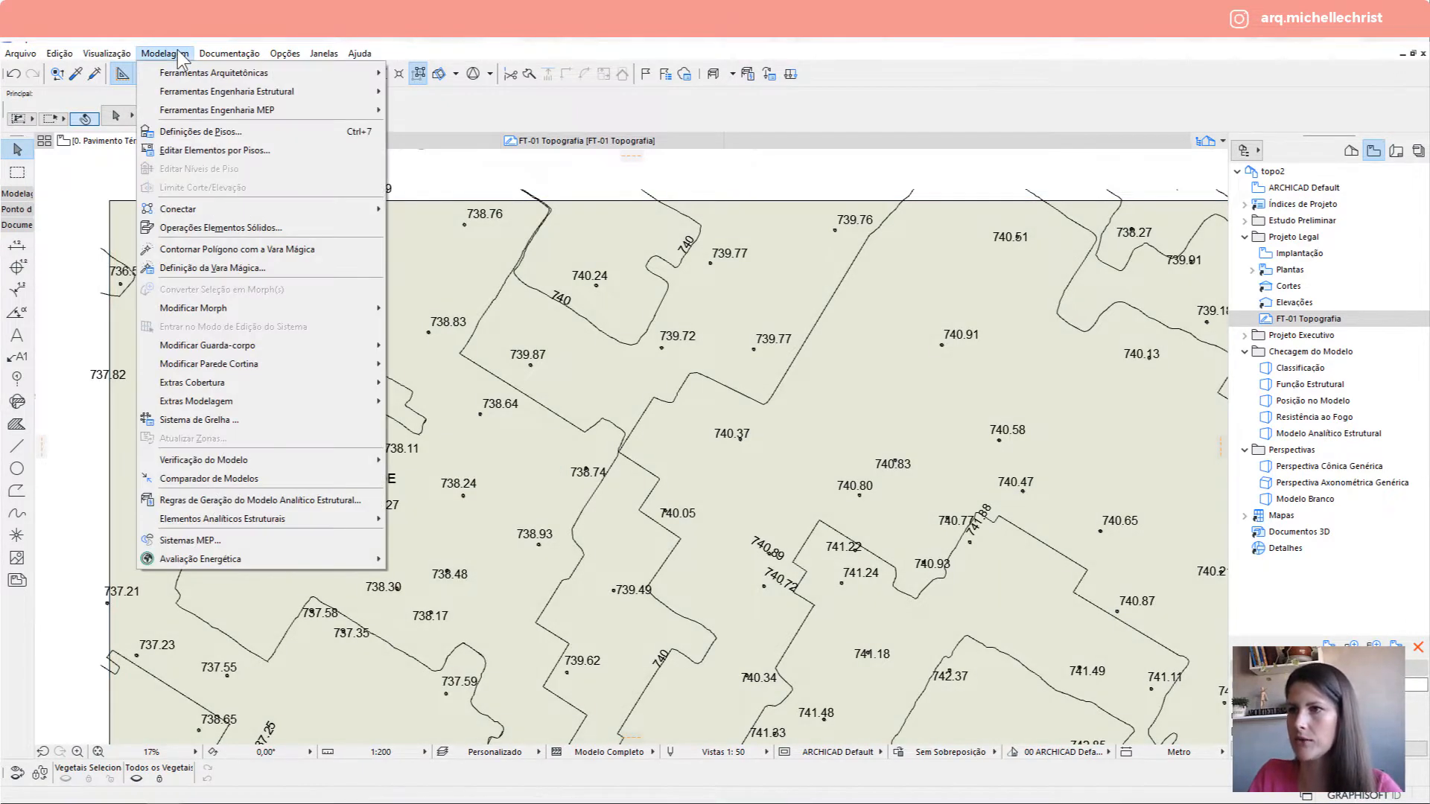
{"action": "left_click", "coordinate": [280, 269]}
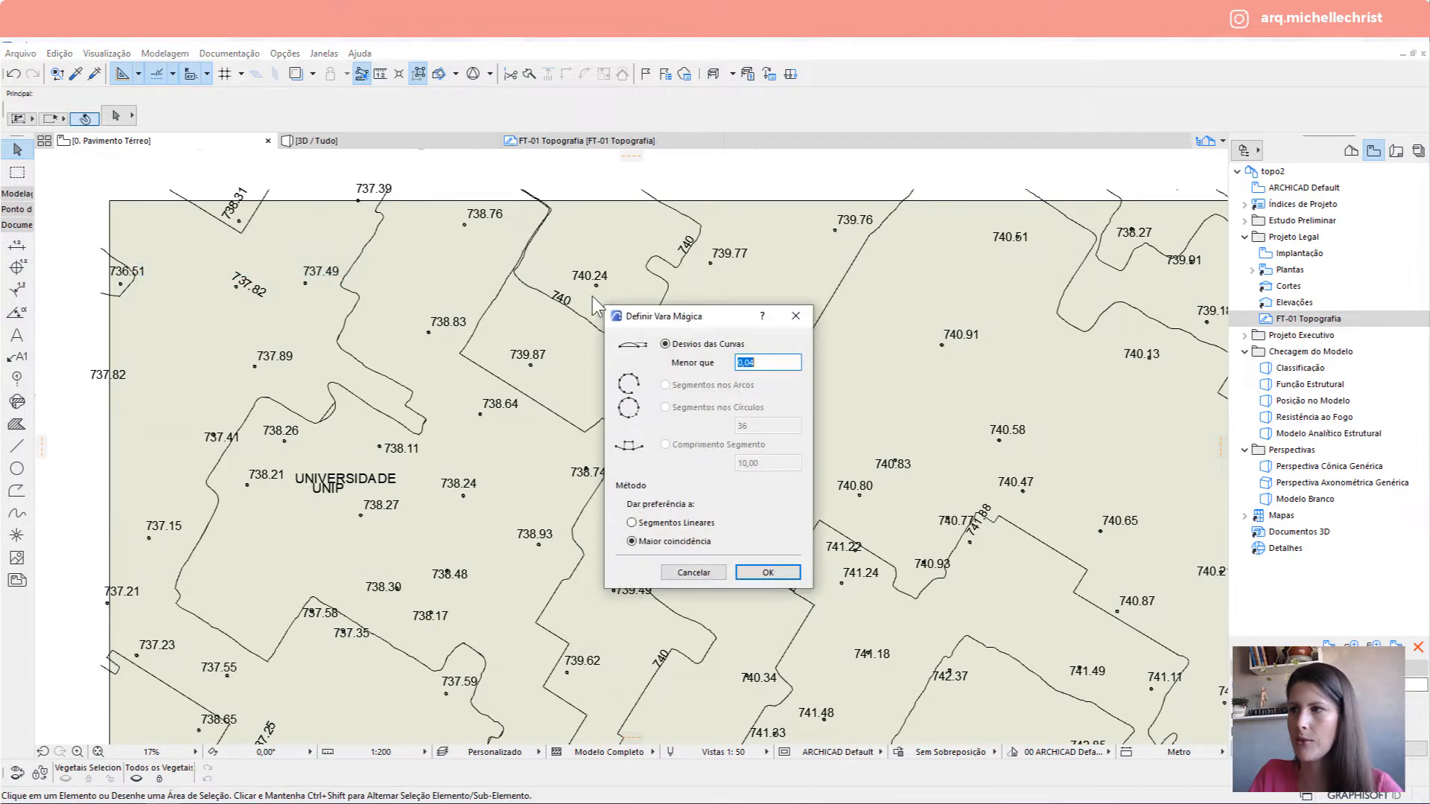
{"action": "left_click_drag", "start_coordinate": [691, 326], "coordinate": [471, 222]}
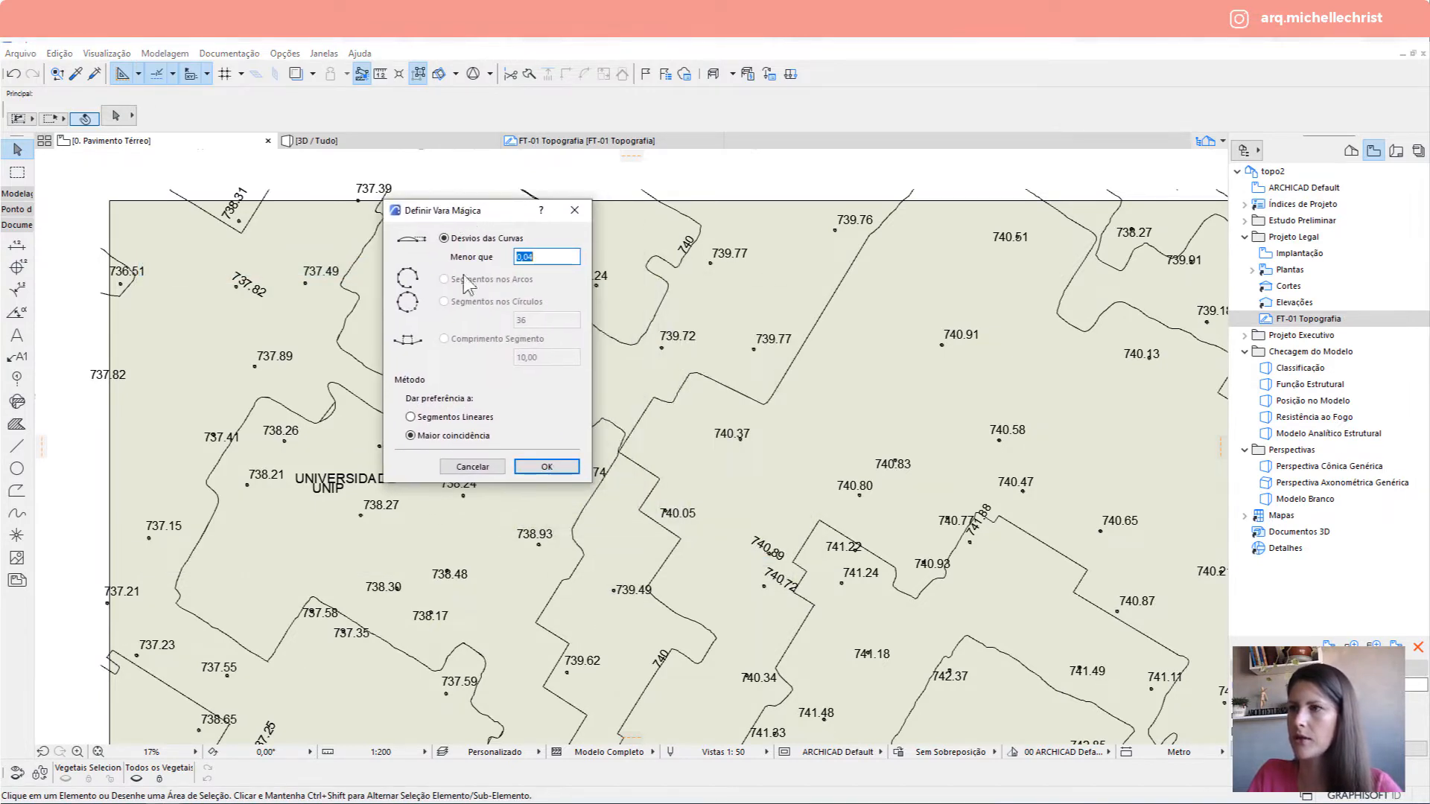
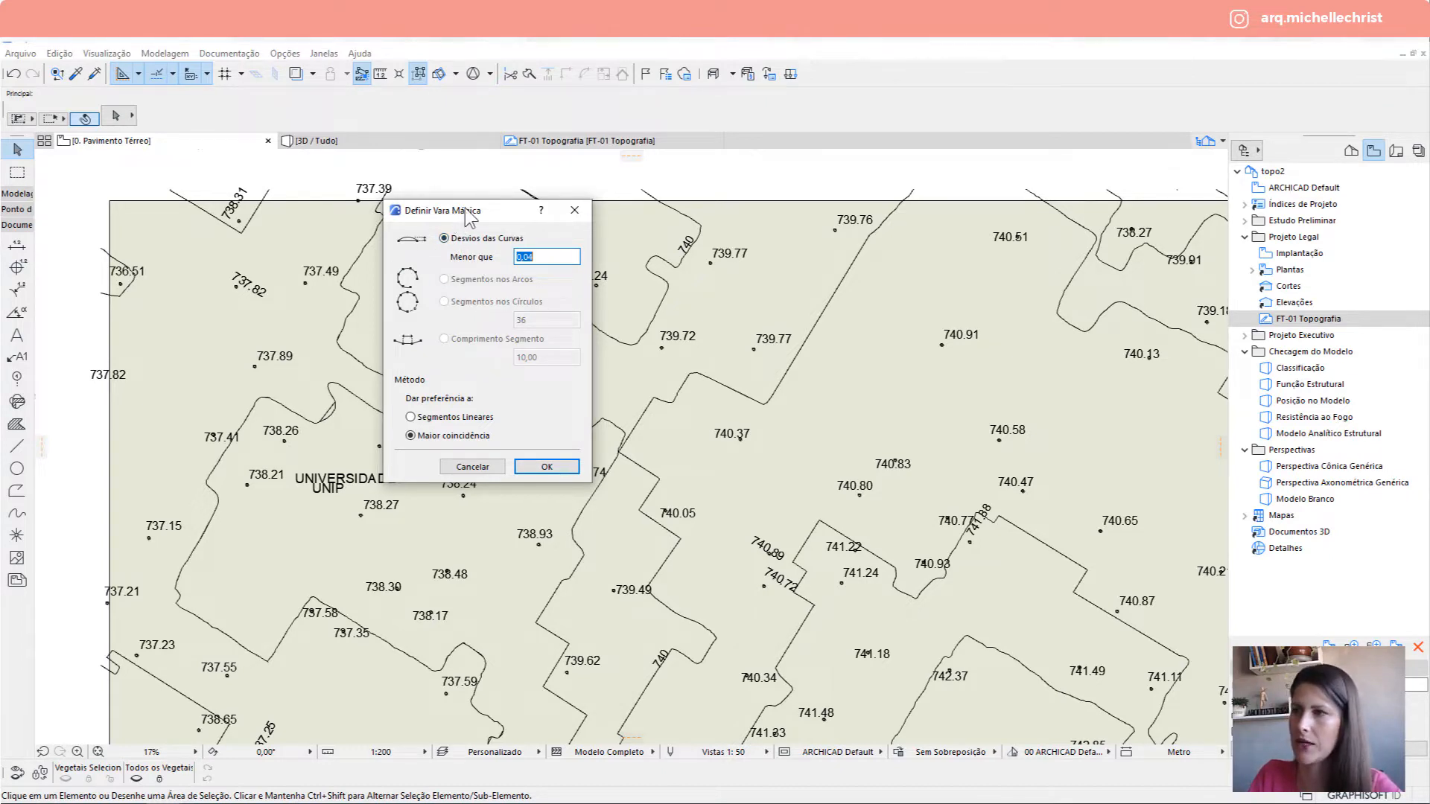
{"action": "left_click", "coordinate": [419, 422]}
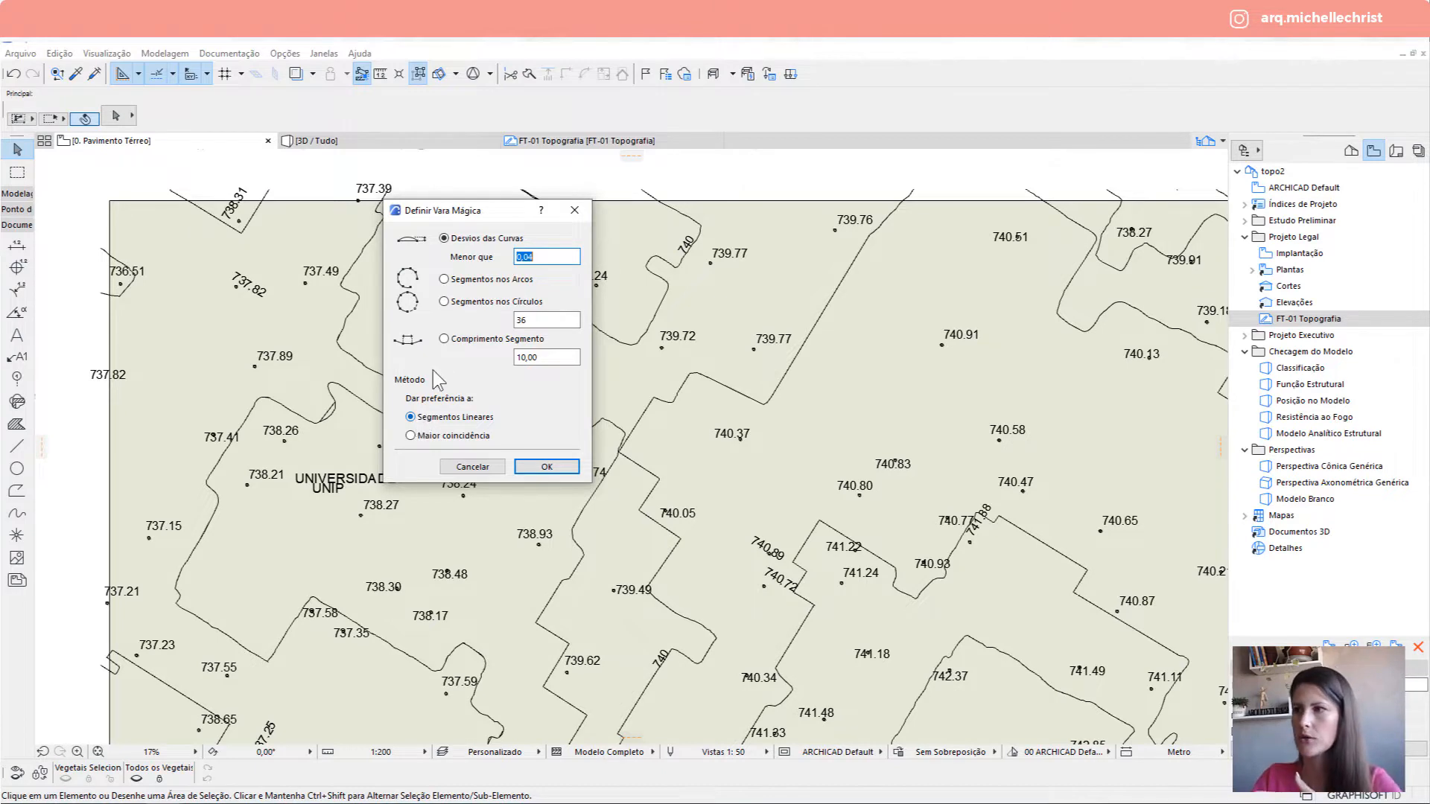
{"action": "left_click", "coordinate": [526, 358]}
{"action": "double_click", "coordinate": [526, 358]}
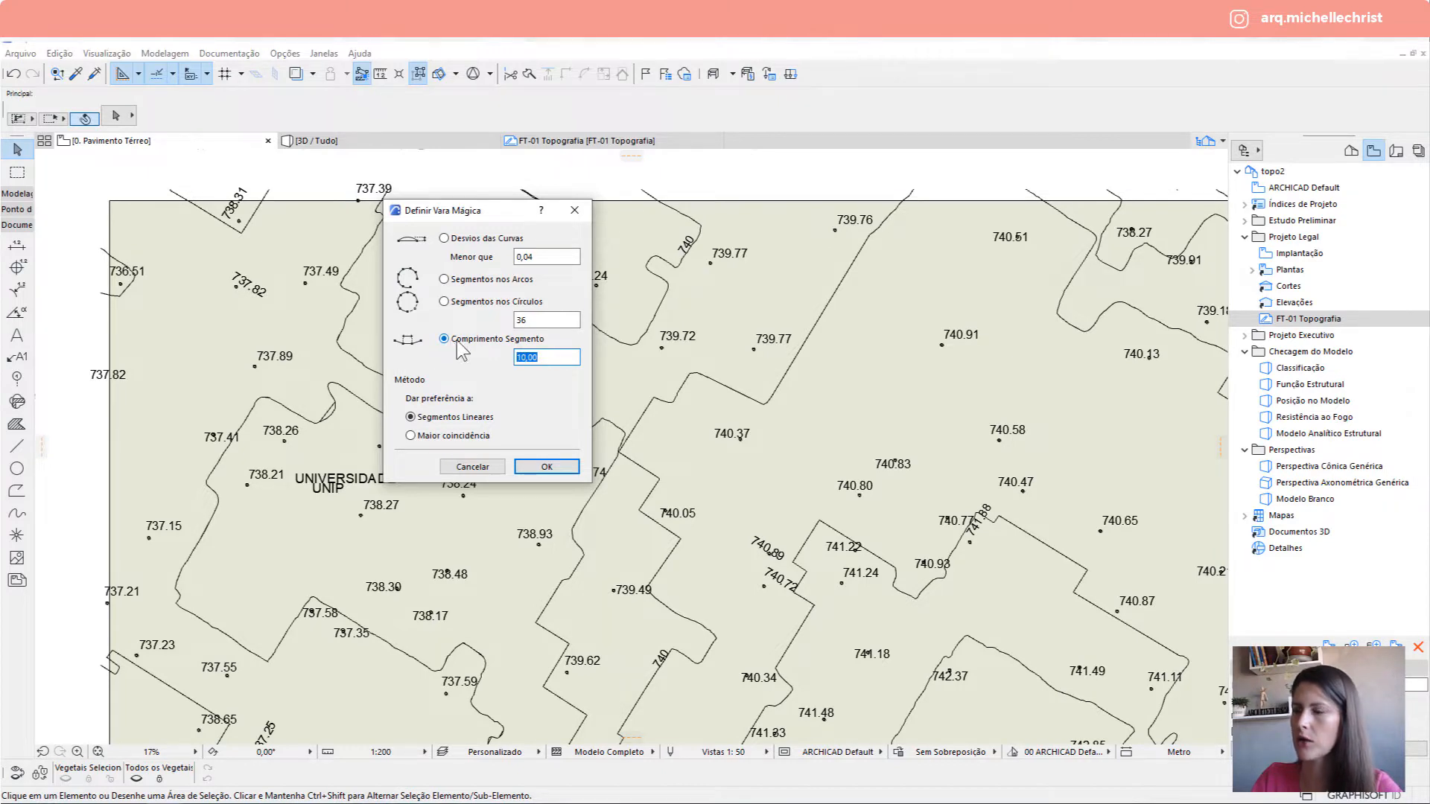
{"action": "left_click_drag", "start_coordinate": [537, 358], "coordinate": [523, 358]}
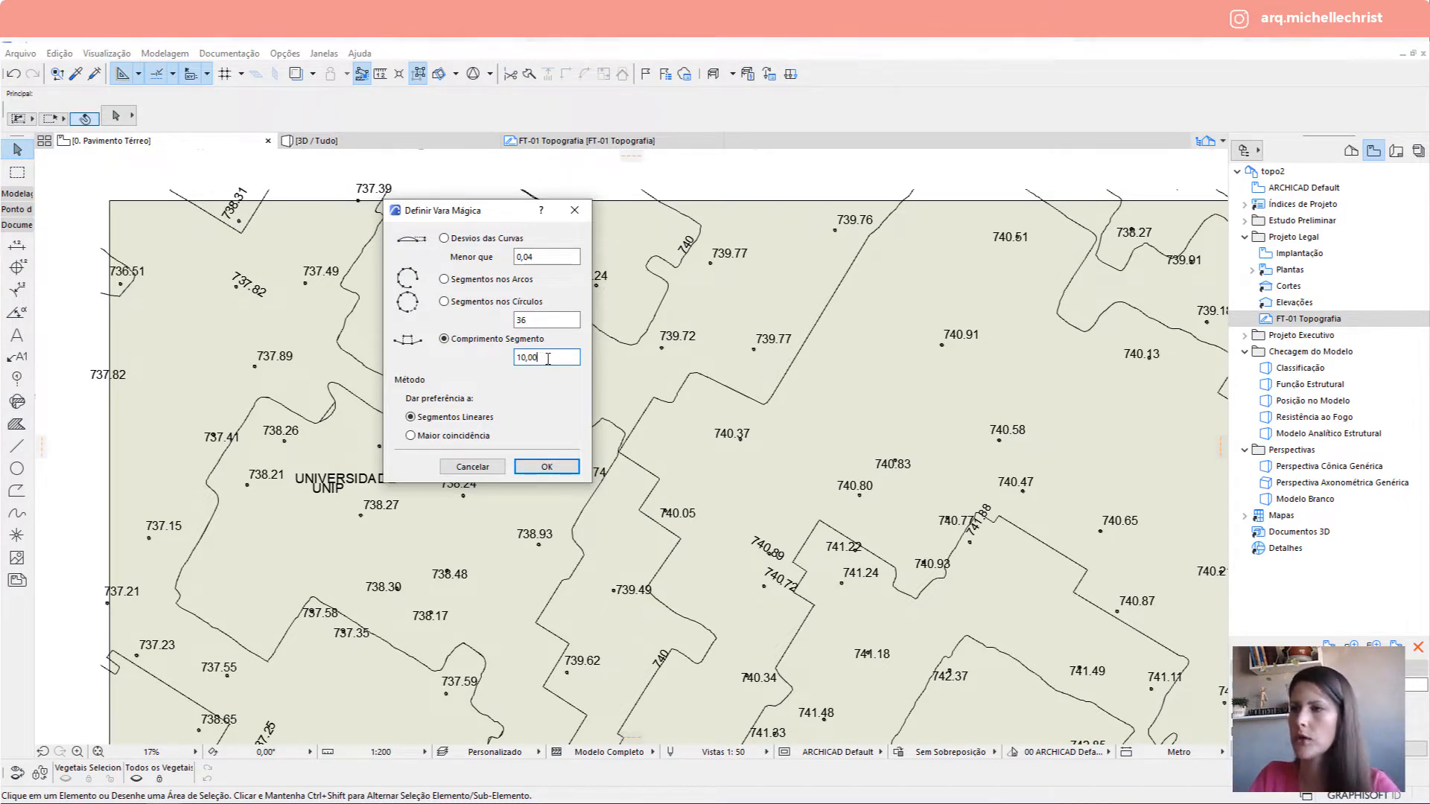
{"action": "left_click", "coordinate": [547, 467]}
Delete the original contour polyline that lies under the spline around the UNIVERSIDADE UNIP label.
{"action": "scroll", "coordinate": [313, 452], "scroll_direction": "up", "scroll_amount": 8}
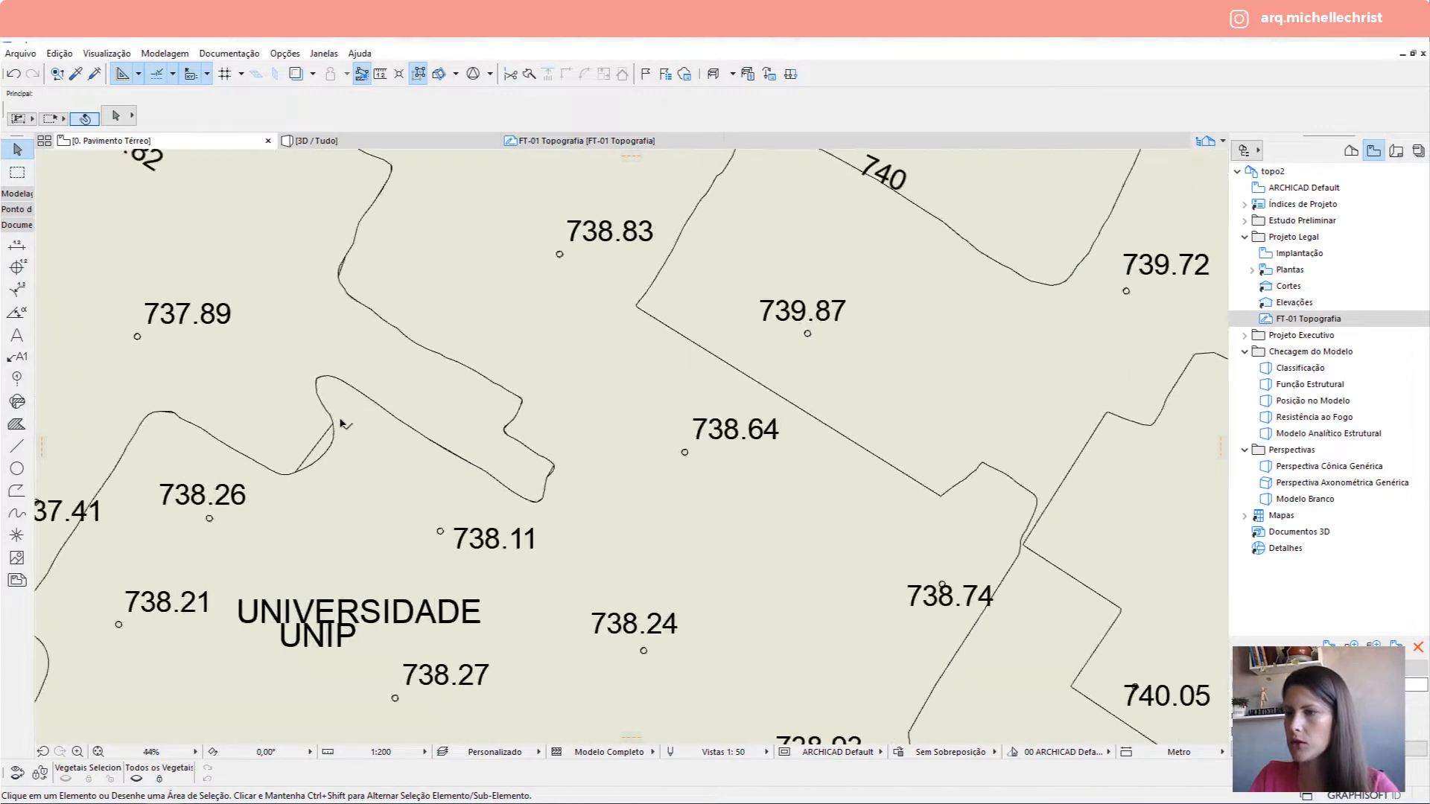
{"action": "left_click", "coordinate": [309, 447]}
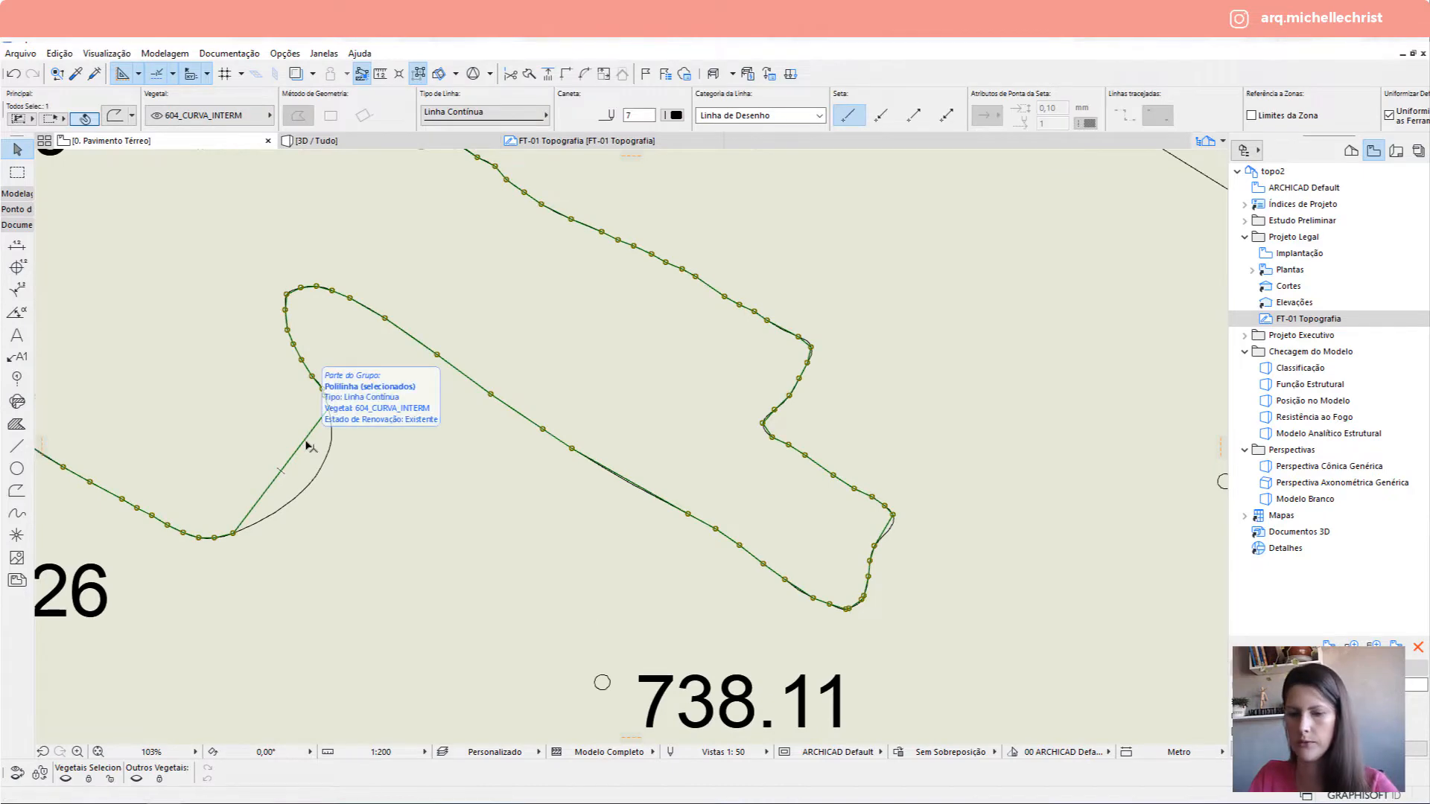
{"action": "scroll", "coordinate": [387, 272], "scroll_direction": "down", "scroll_amount": 9}
{"action": "scroll", "coordinate": [391, 272], "scroll_direction": "up", "scroll_amount": 1}
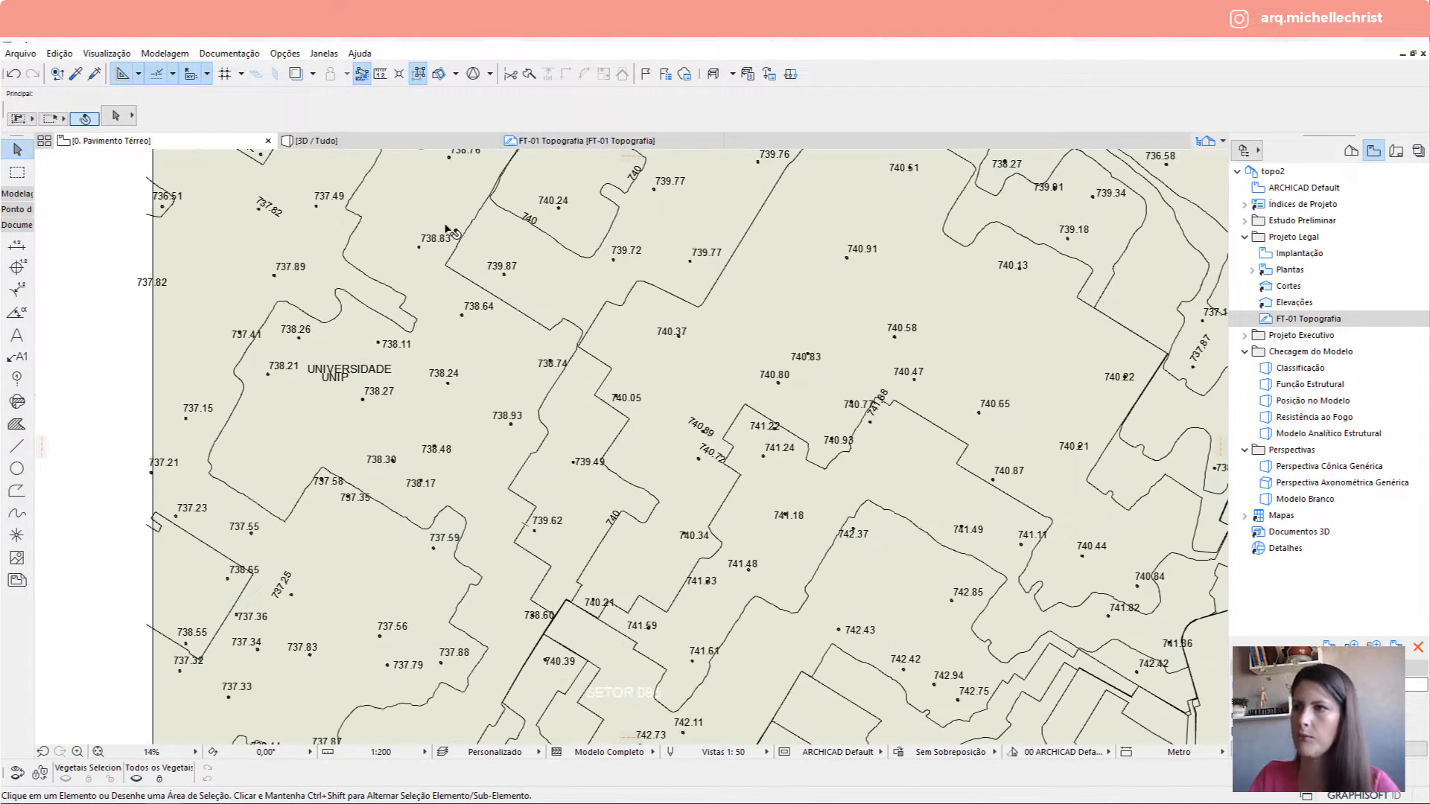
Select the remaining spline around the UNIVERSIDADE UNIP label and examine its points beside the 738.83 and 738.64 marks.
{"action": "left_click", "coordinate": [460, 232]}
{"action": "left_click", "coordinate": [363, 230]}
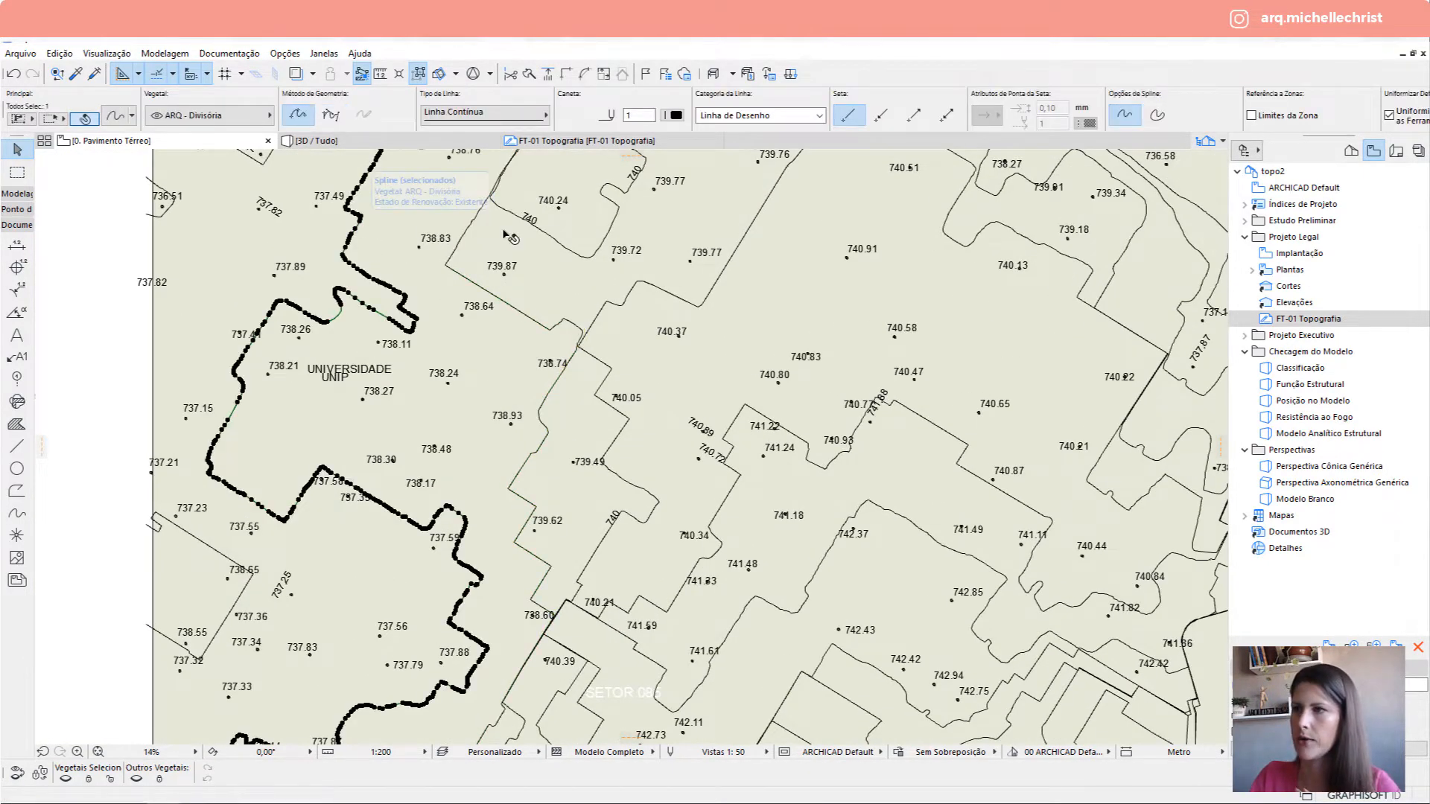
{"action": "scroll", "coordinate": [361, 228], "scroll_direction": "up", "scroll_amount": 5}
{"action": "scroll", "coordinate": [289, 214], "scroll_direction": "up", "scroll_amount": 1}
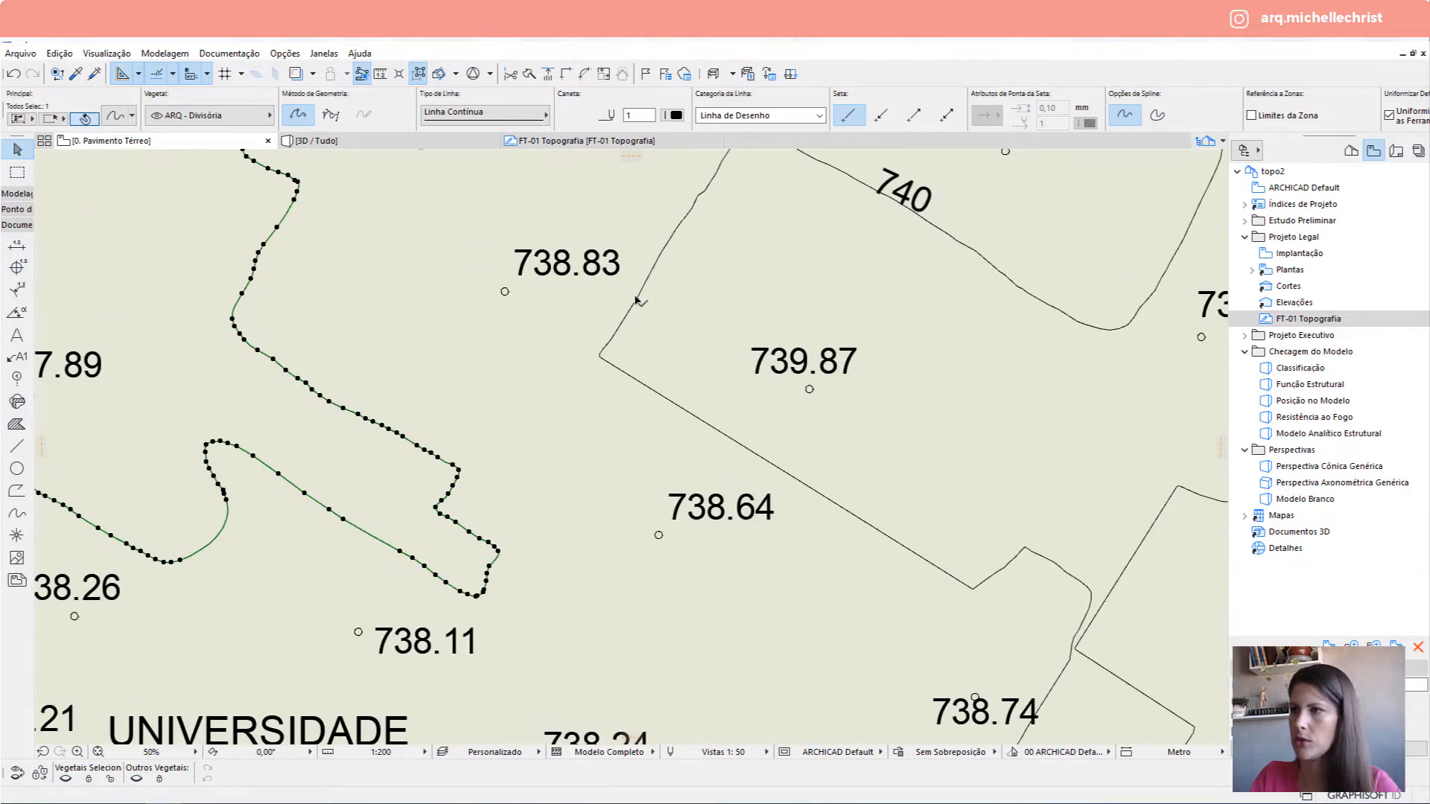
{"action": "left_click", "coordinate": [634, 302]}
{"action": "left_click", "coordinate": [284, 223]}
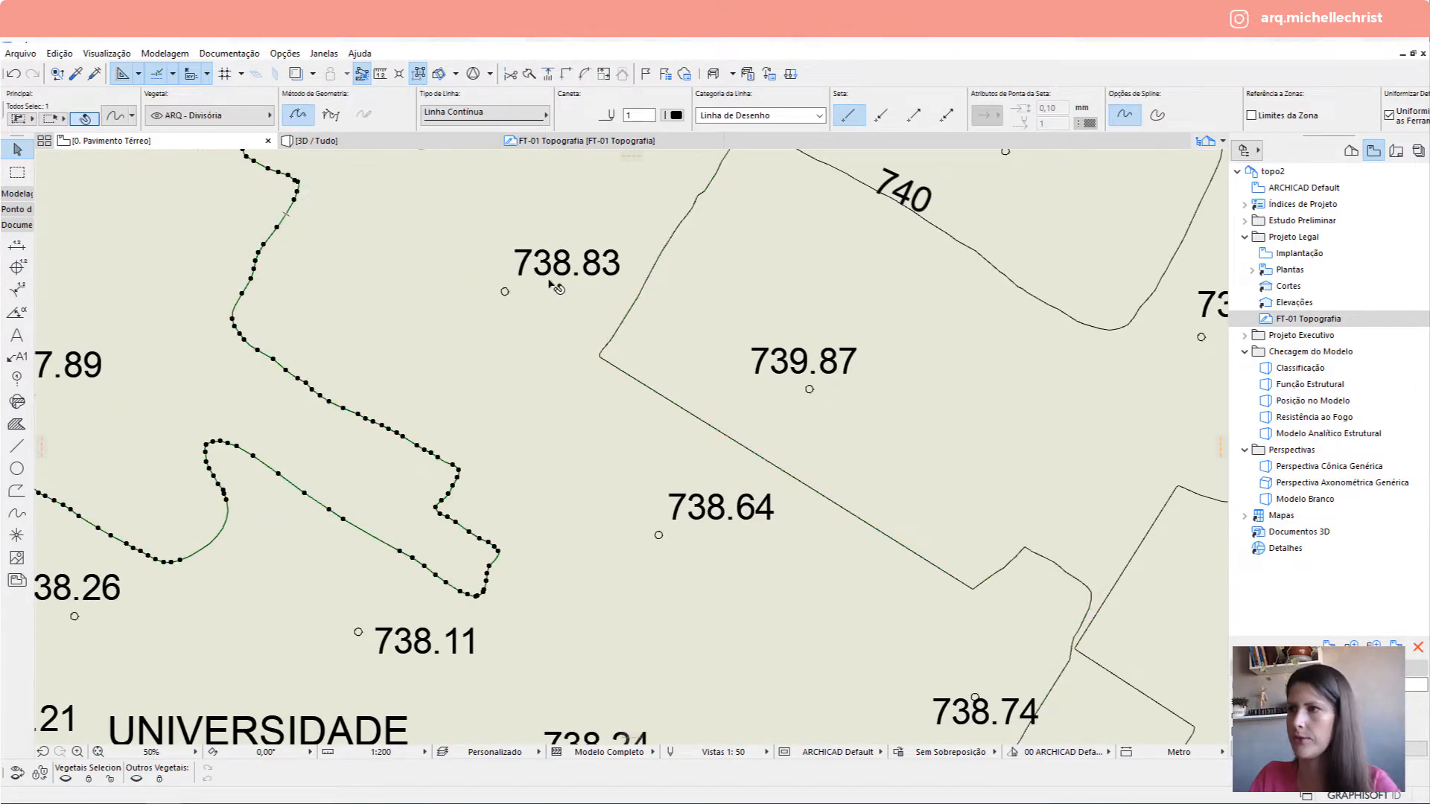
Add the spline around the UNIVERSIDADE UNIP label to the selected terrain mesh with the Magic Wand, using Adaptar às Arestas do Usuário.
{"action": "scroll", "coordinate": [555, 287], "scroll_direction": "down", "scroll_amount": 9}
{"action": "left_click", "coordinate": [387, 222]}
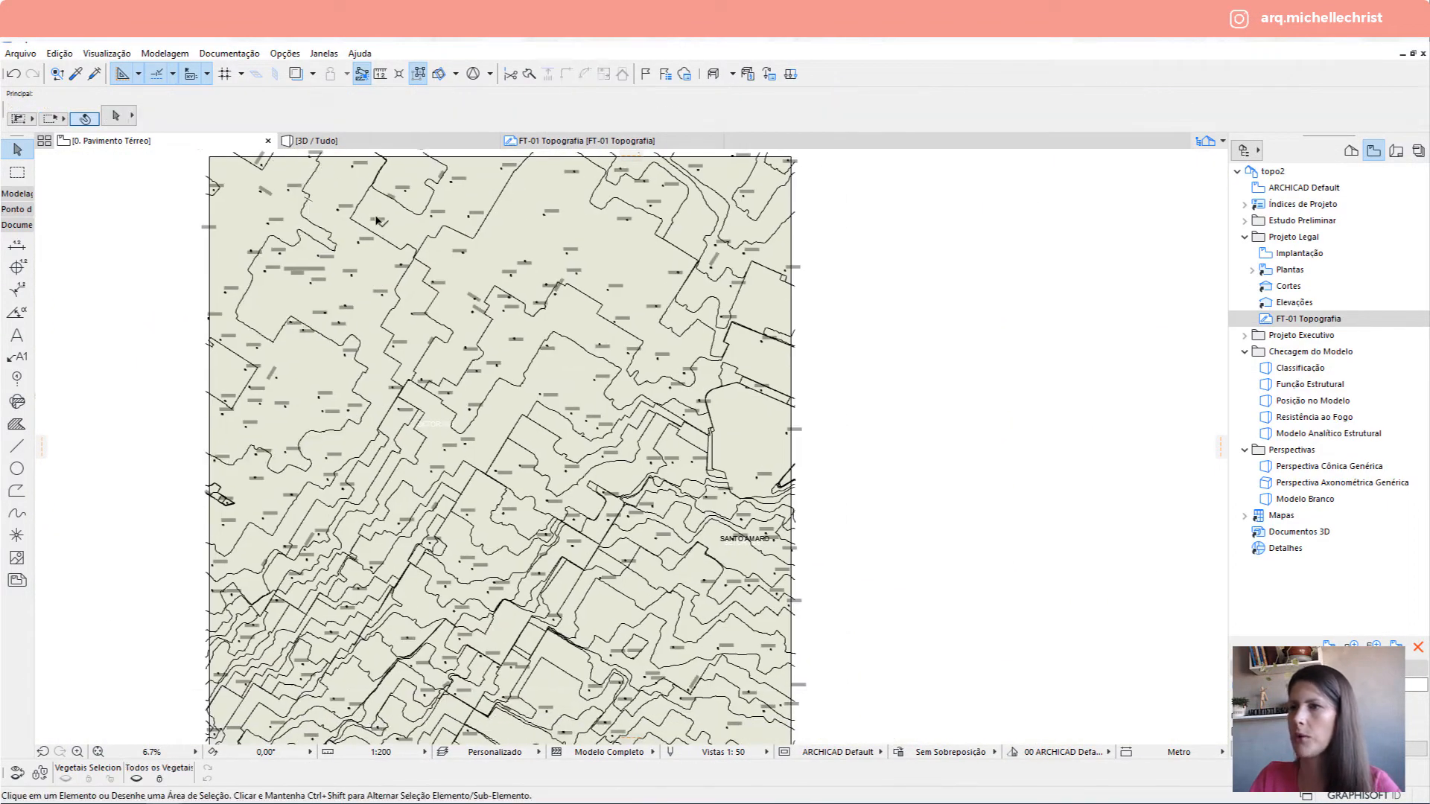
{"action": "scroll", "coordinate": [377, 220], "scroll_direction": "down", "scroll_amount": 1}
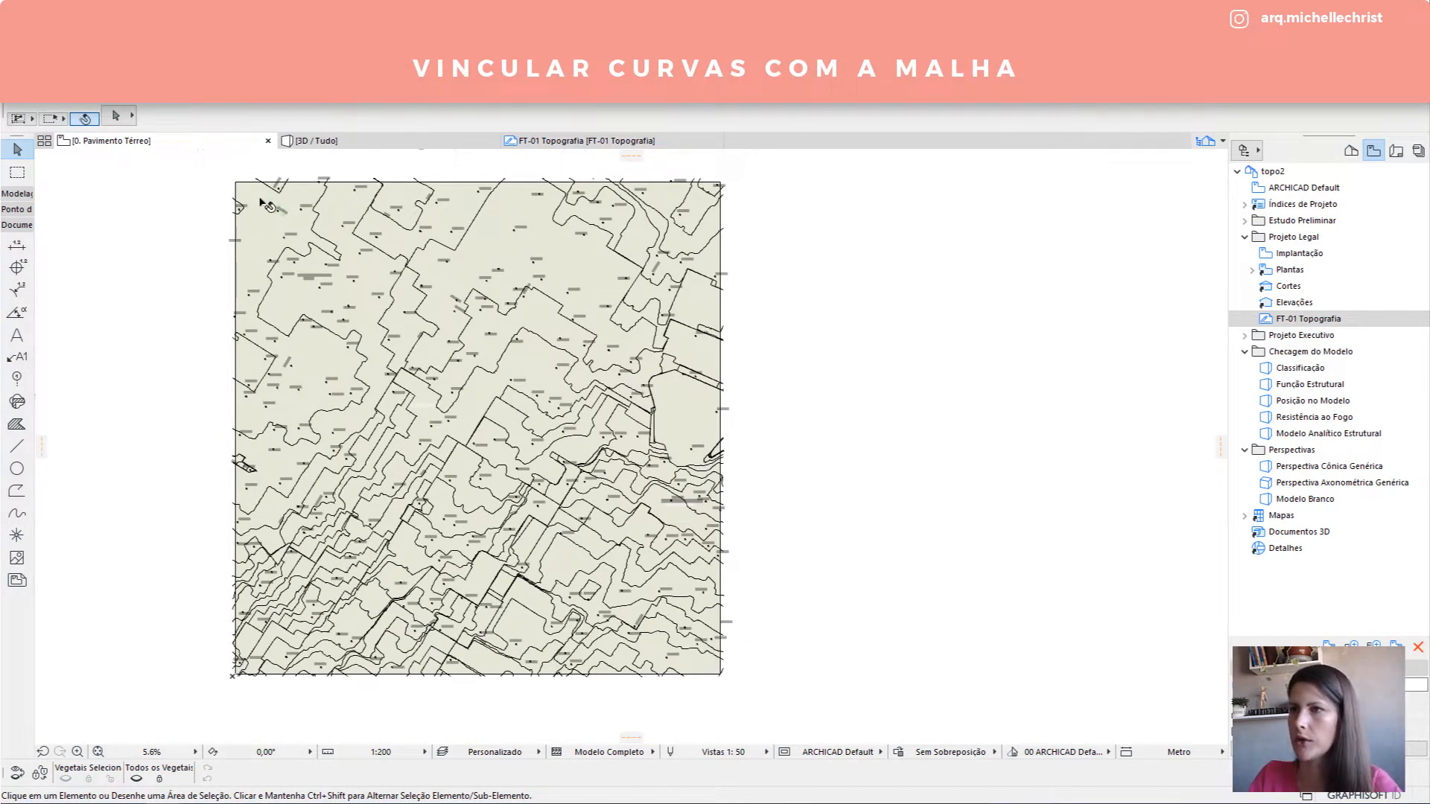
{"action": "left_click", "coordinate": [280, 186]}
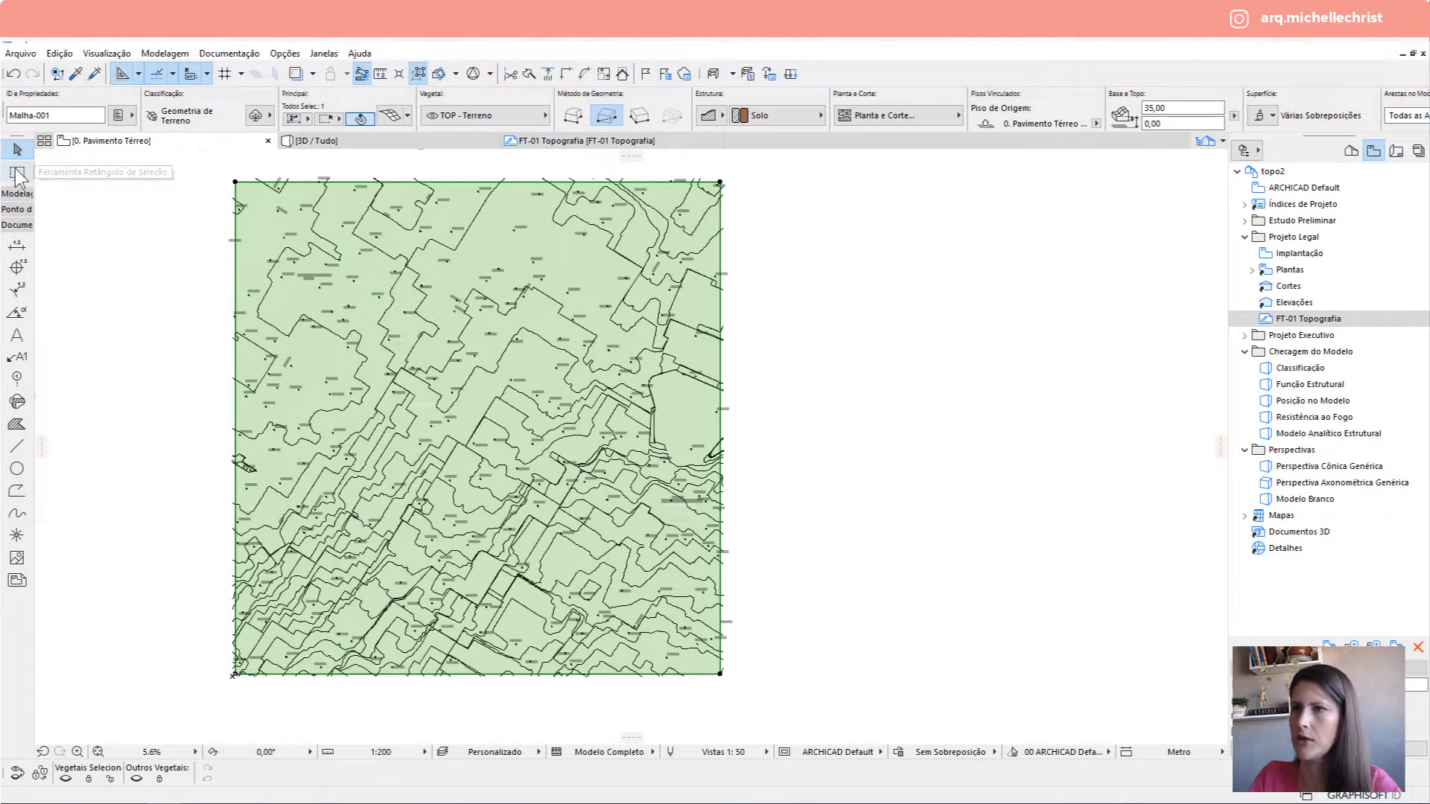
{"action": "left_click", "coordinate": [18, 196]}
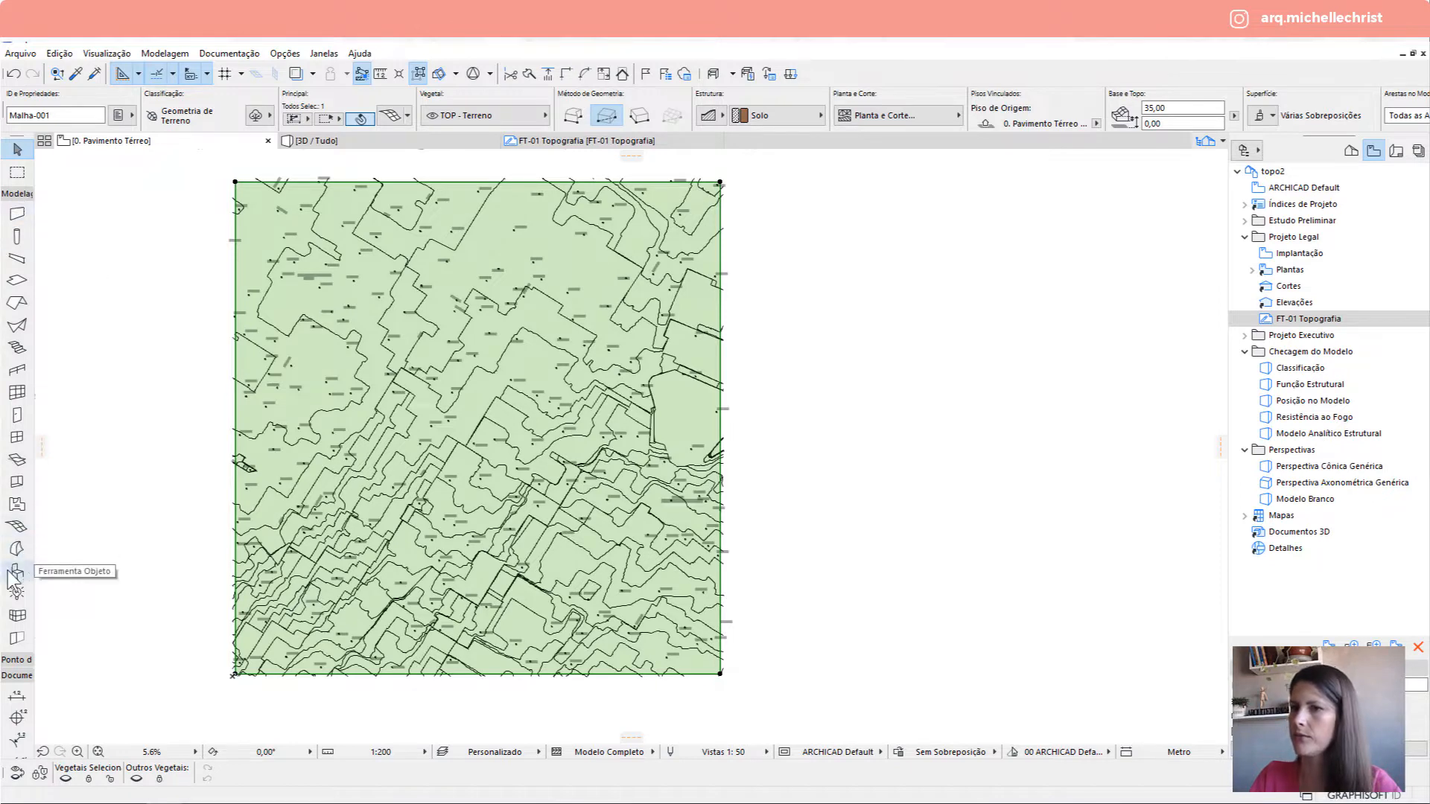
{"action": "left_click", "coordinate": [15, 529]}
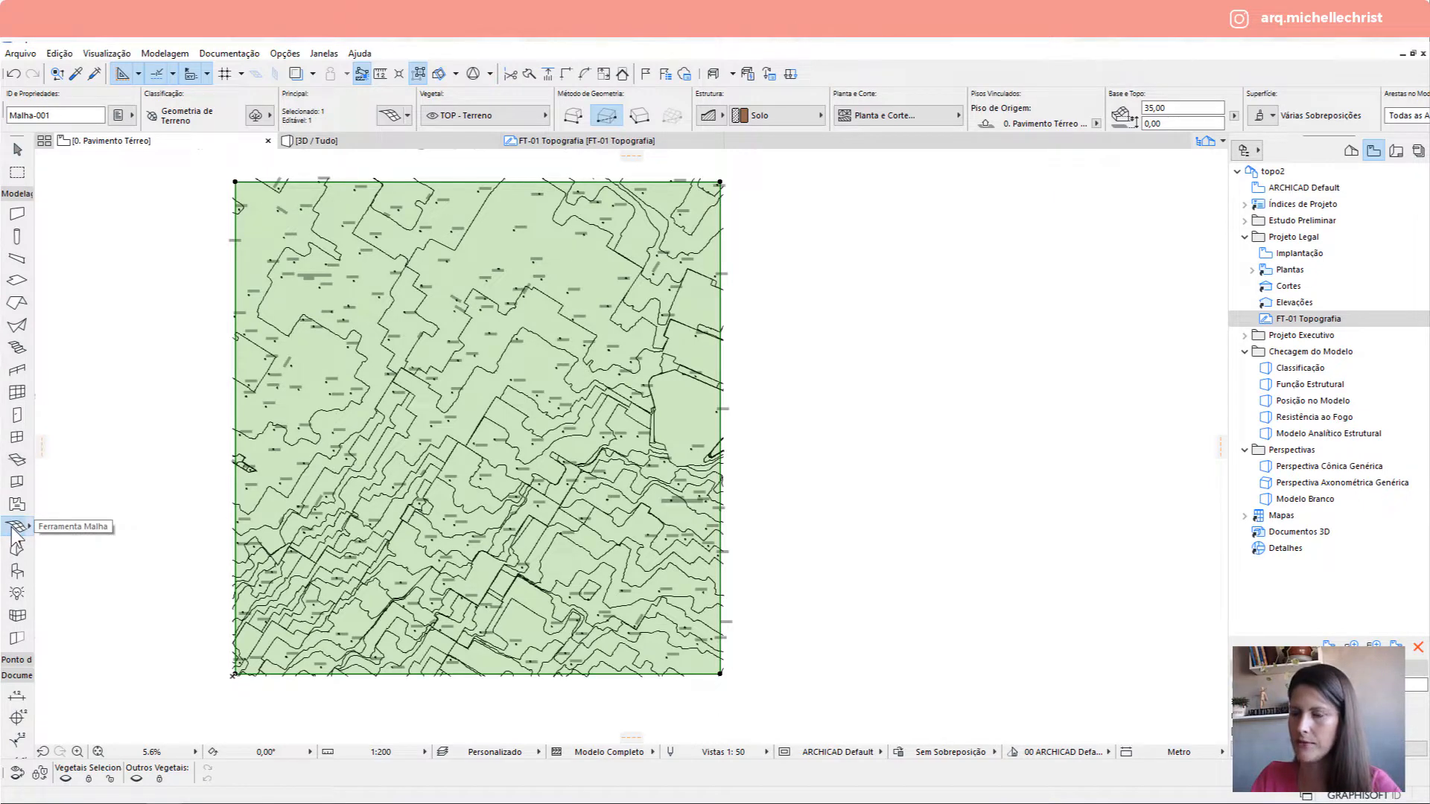
{"action": "scroll", "coordinate": [291, 216], "scroll_direction": "up", "scroll_amount": 3}
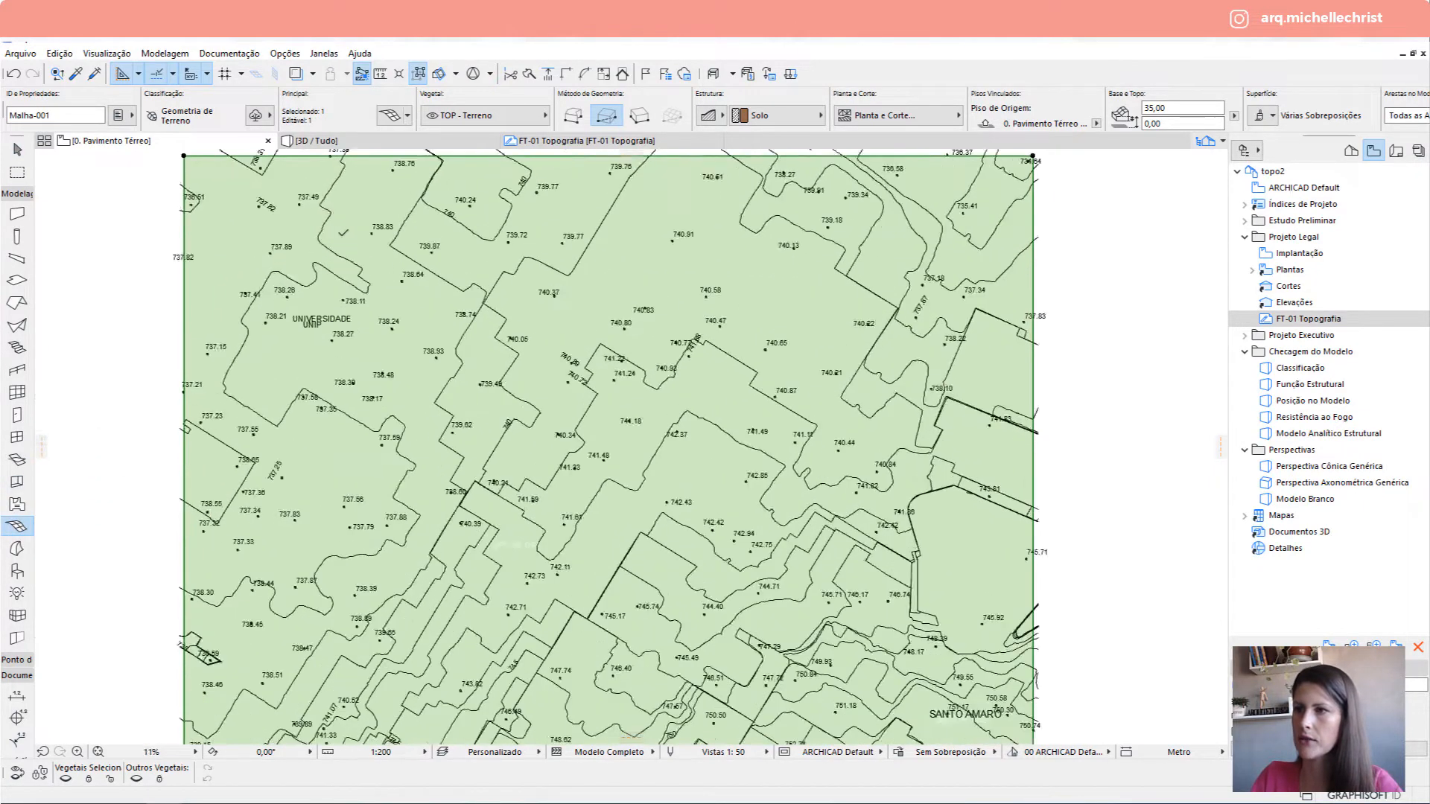
{"action": "scroll", "coordinate": [367, 304], "scroll_direction": "up", "scroll_amount": 2}
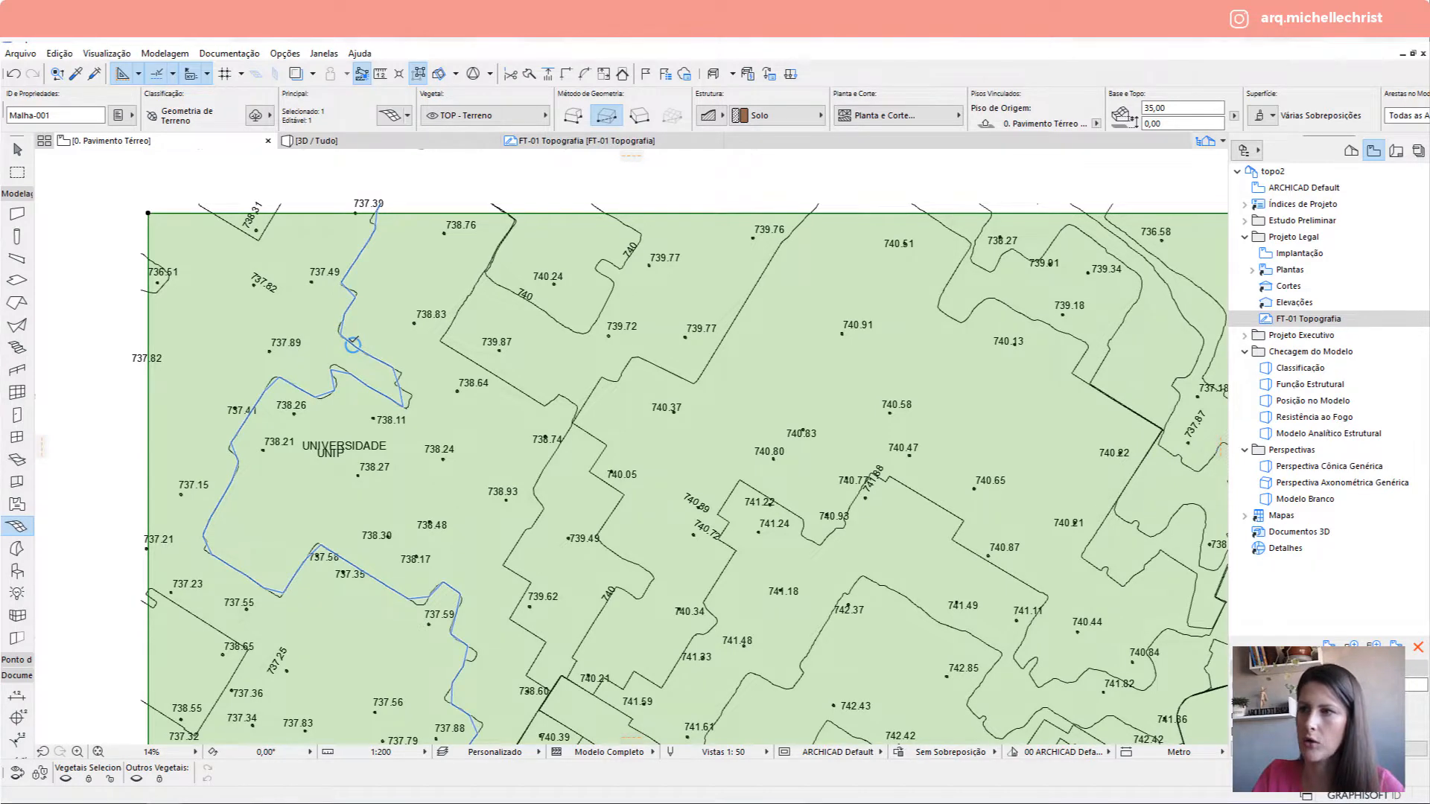
{"action": "left_click", "coordinate": [353, 344]}
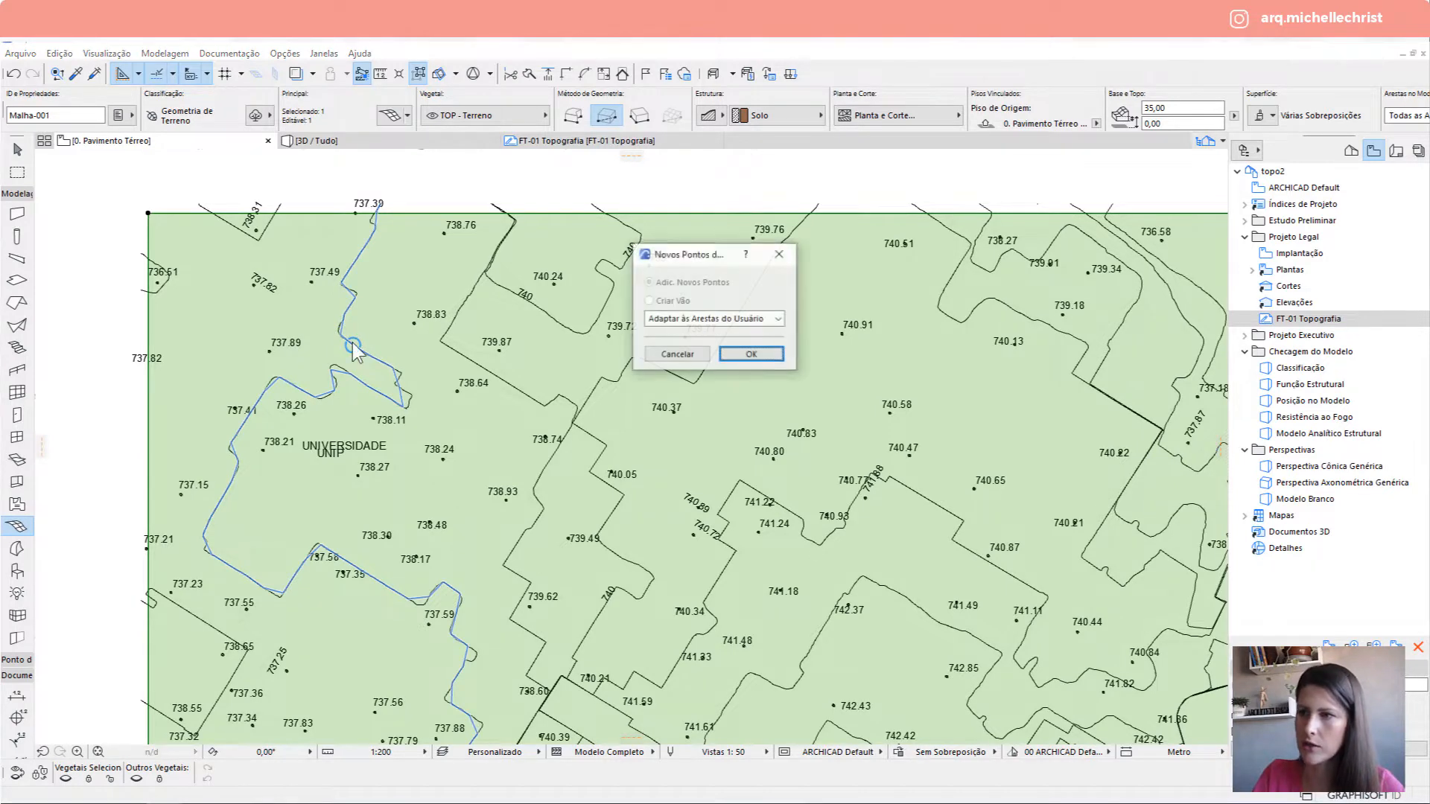
{"action": "left_click", "coordinate": [752, 355]}
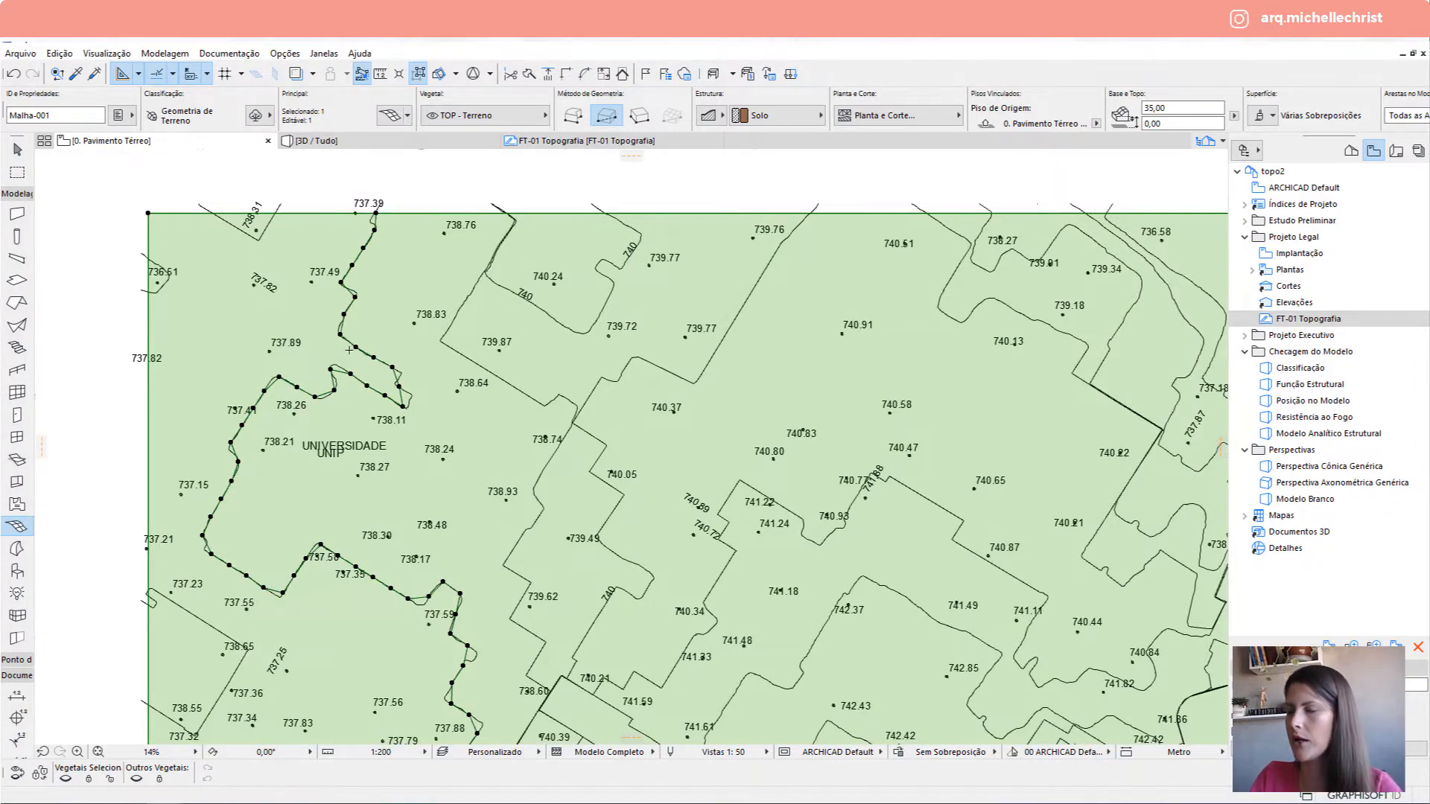
Compare the mesh's new segments with the spline between the 738.26 and 738.11 marks, and inspect the mesh points in 3D.
{"action": "scroll", "coordinate": [349, 350], "scroll_direction": "up", "scroll_amount": 6}
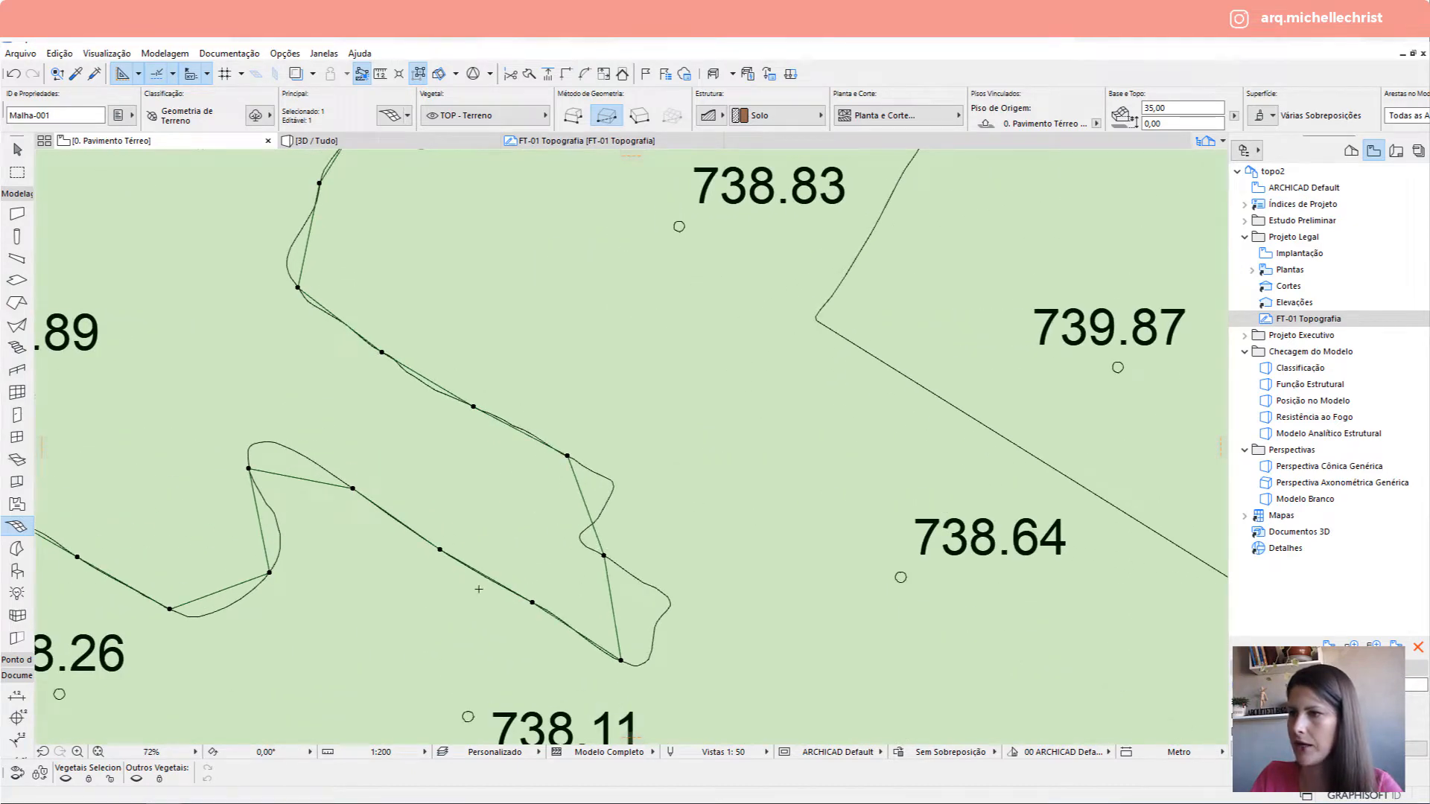
{"action": "scroll", "coordinate": [313, 489], "scroll_direction": "up", "scroll_amount": 3}
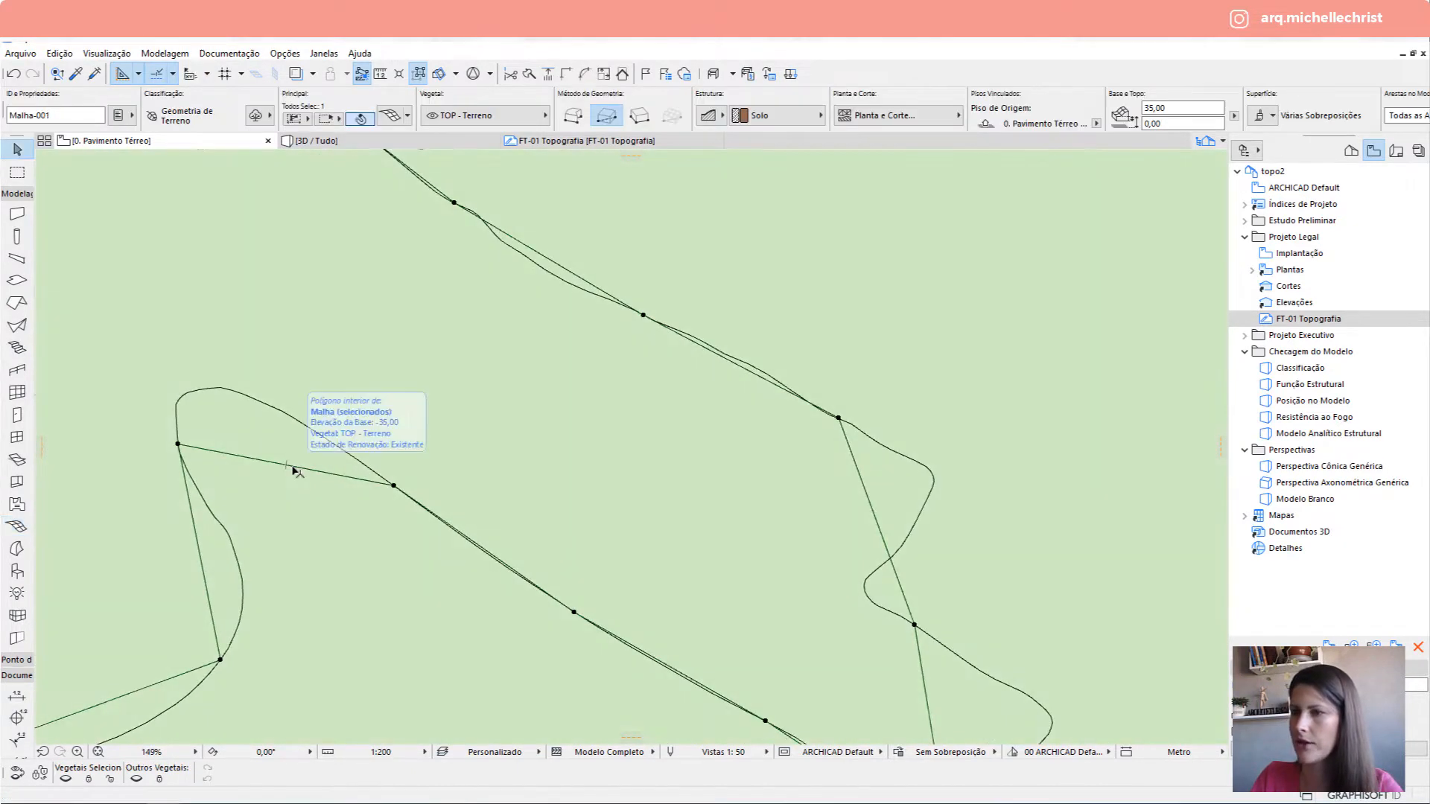
{"action": "scroll", "coordinate": [296, 470], "scroll_direction": "down", "scroll_amount": 1}
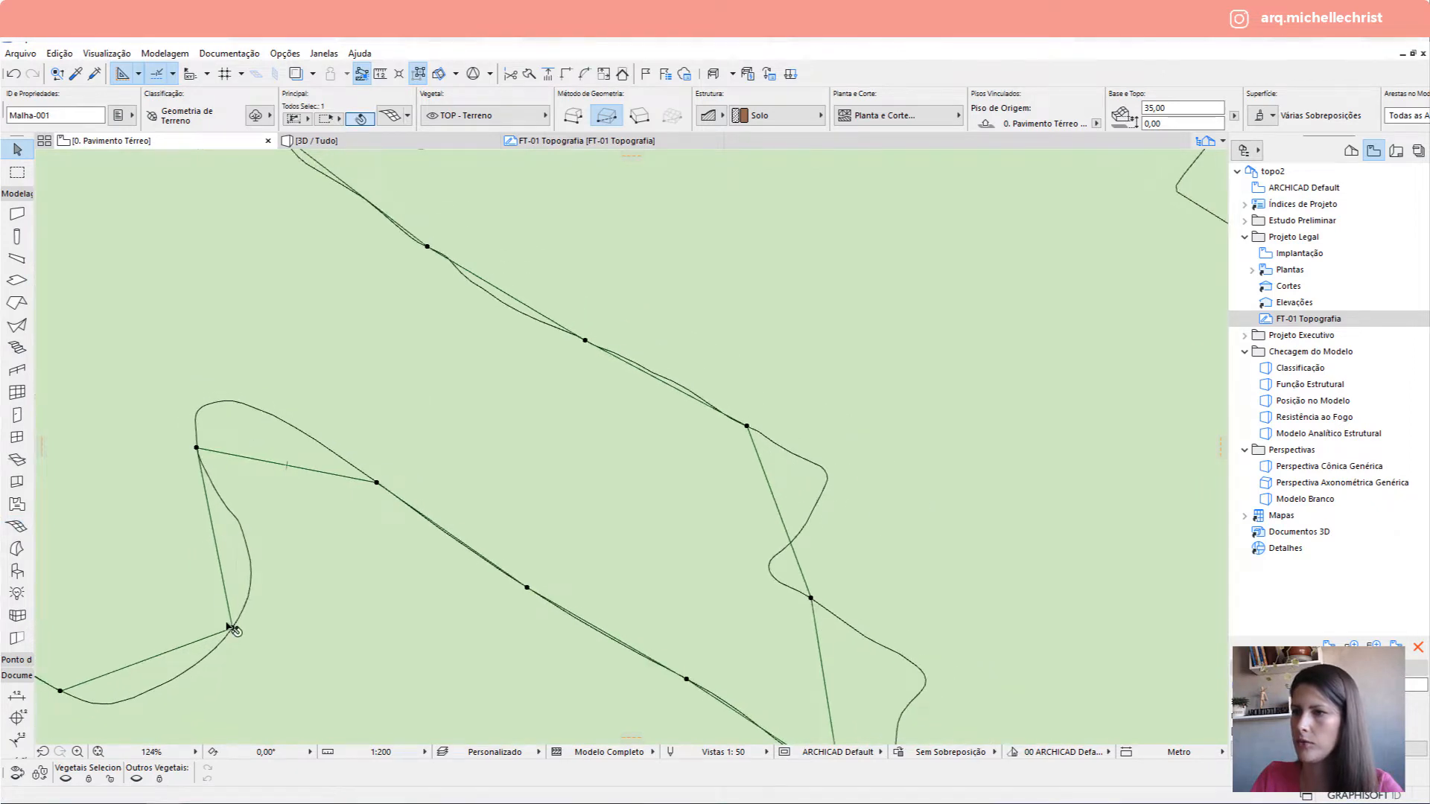
{"action": "scroll", "coordinate": [231, 630], "scroll_direction": "down", "scroll_amount": 3}
{"action": "middle_click_drag", "start_coordinate": [238, 585], "coordinate": [484, 518]}
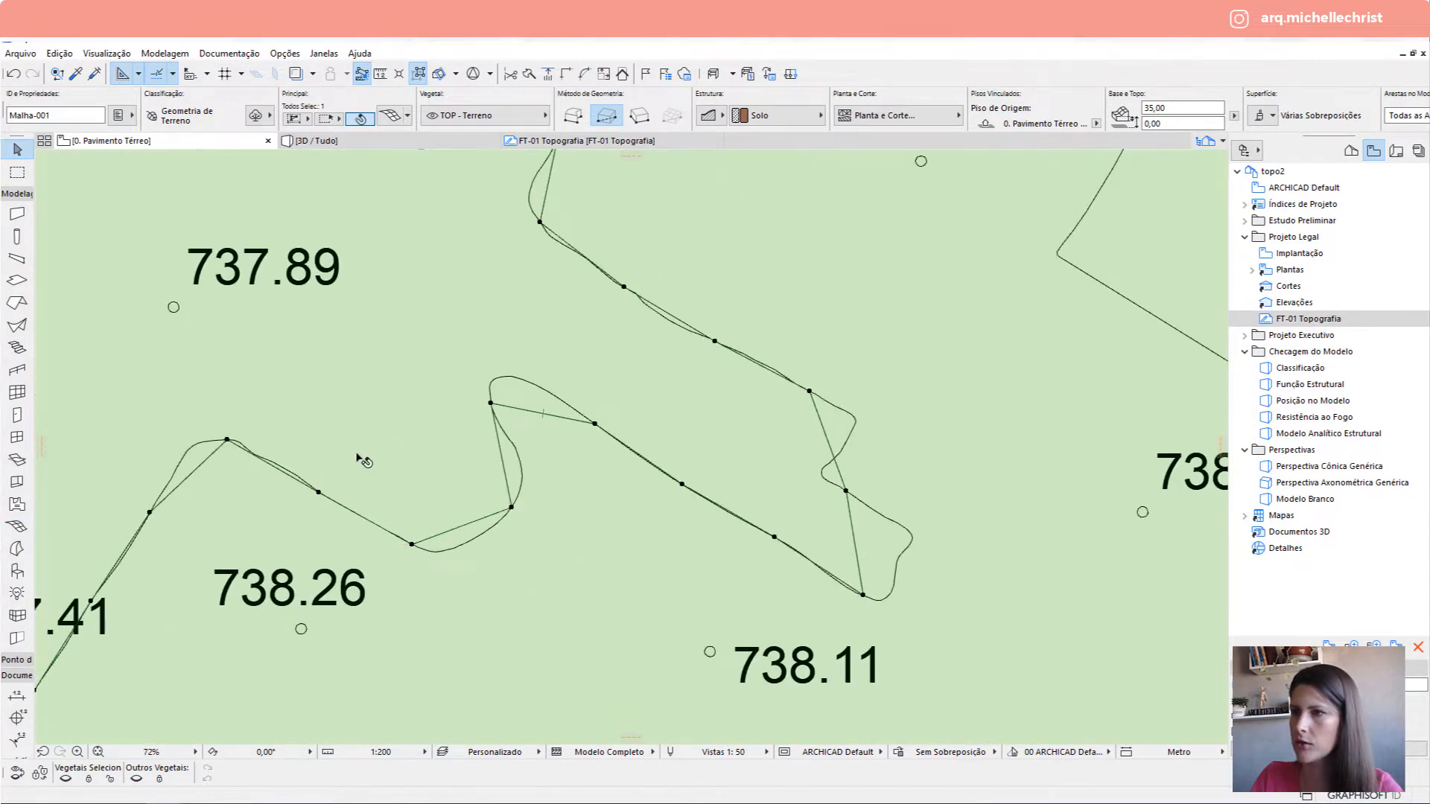
{"action": "left_click", "coordinate": [377, 142]}
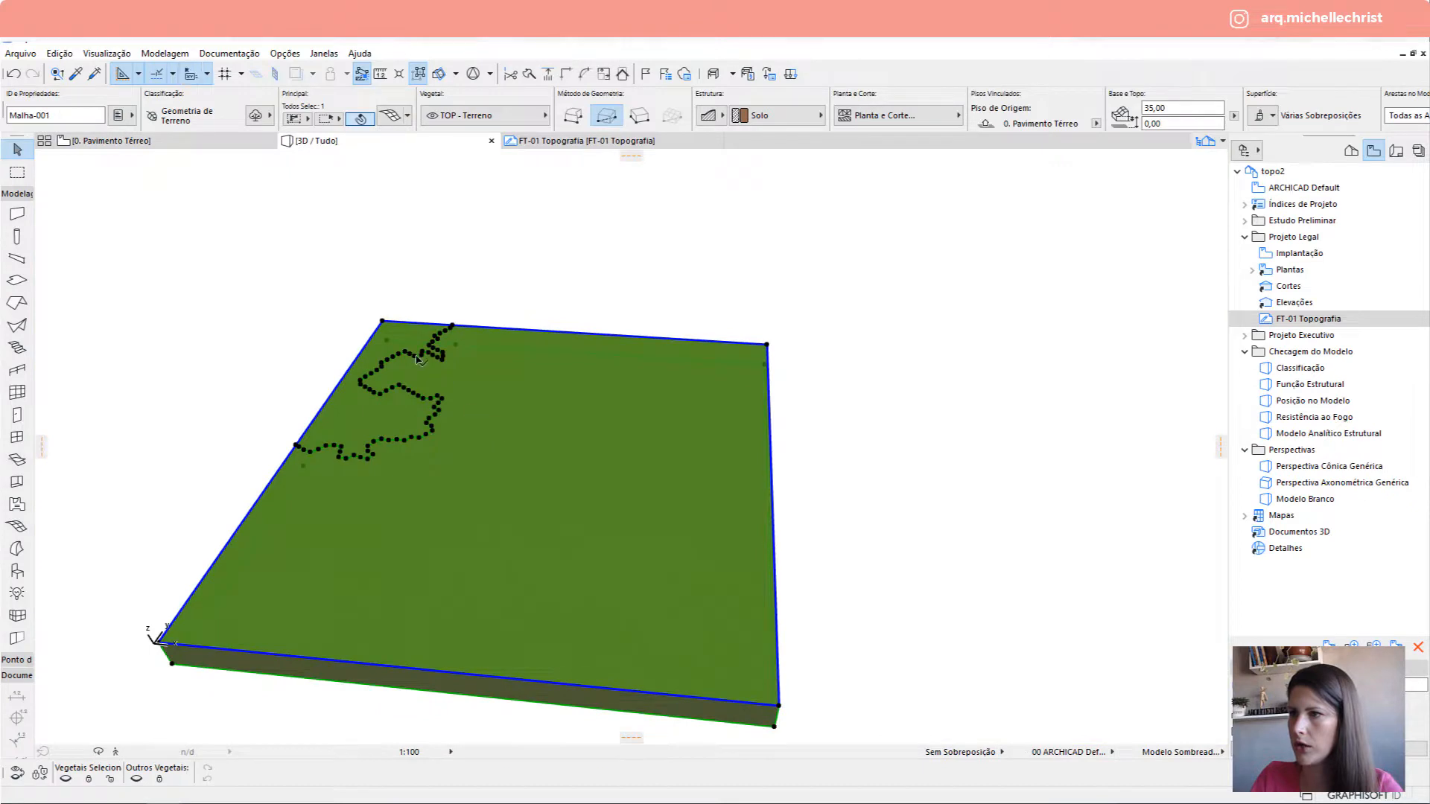
{"action": "scroll", "coordinate": [418, 360], "scroll_direction": "up", "scroll_amount": 5}
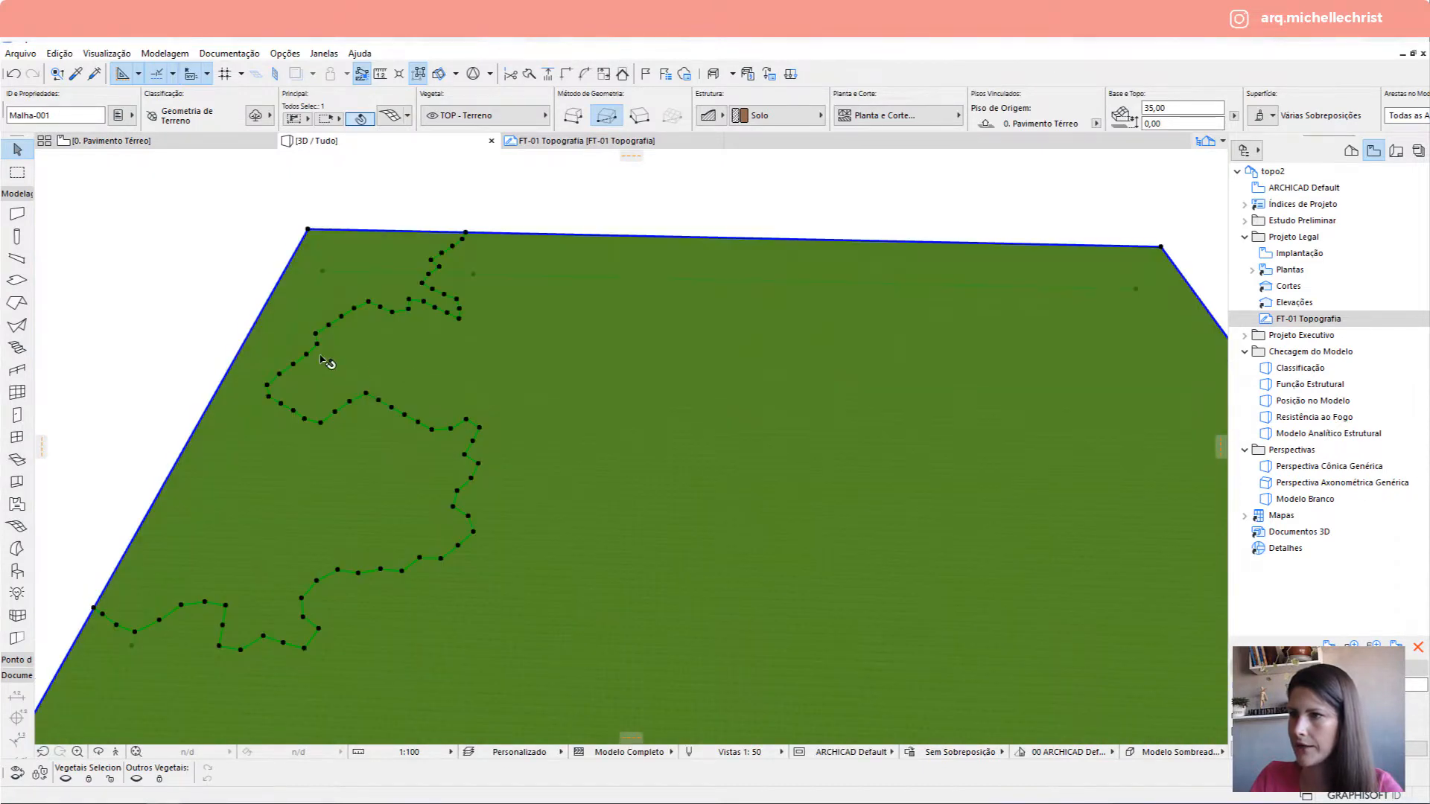
Return to the floor plan, examine the spline's own points at the bend beside the 738.26 mark, and clear the selection.
{"action": "key", "text": "F2"}
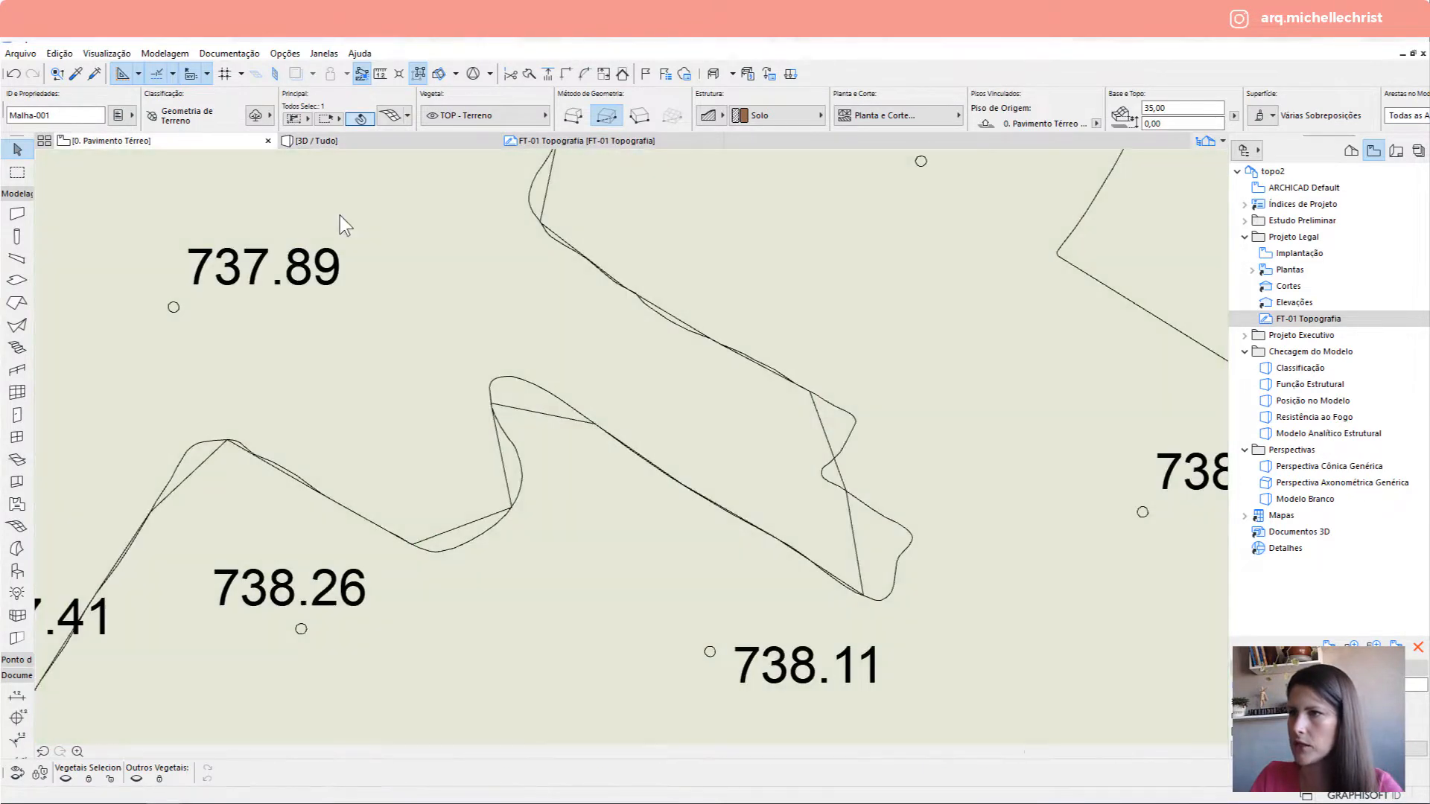
{"action": "left_click", "coordinate": [497, 381]}
{"action": "scroll", "coordinate": [528, 395], "scroll_direction": "up", "scroll_amount": 5}
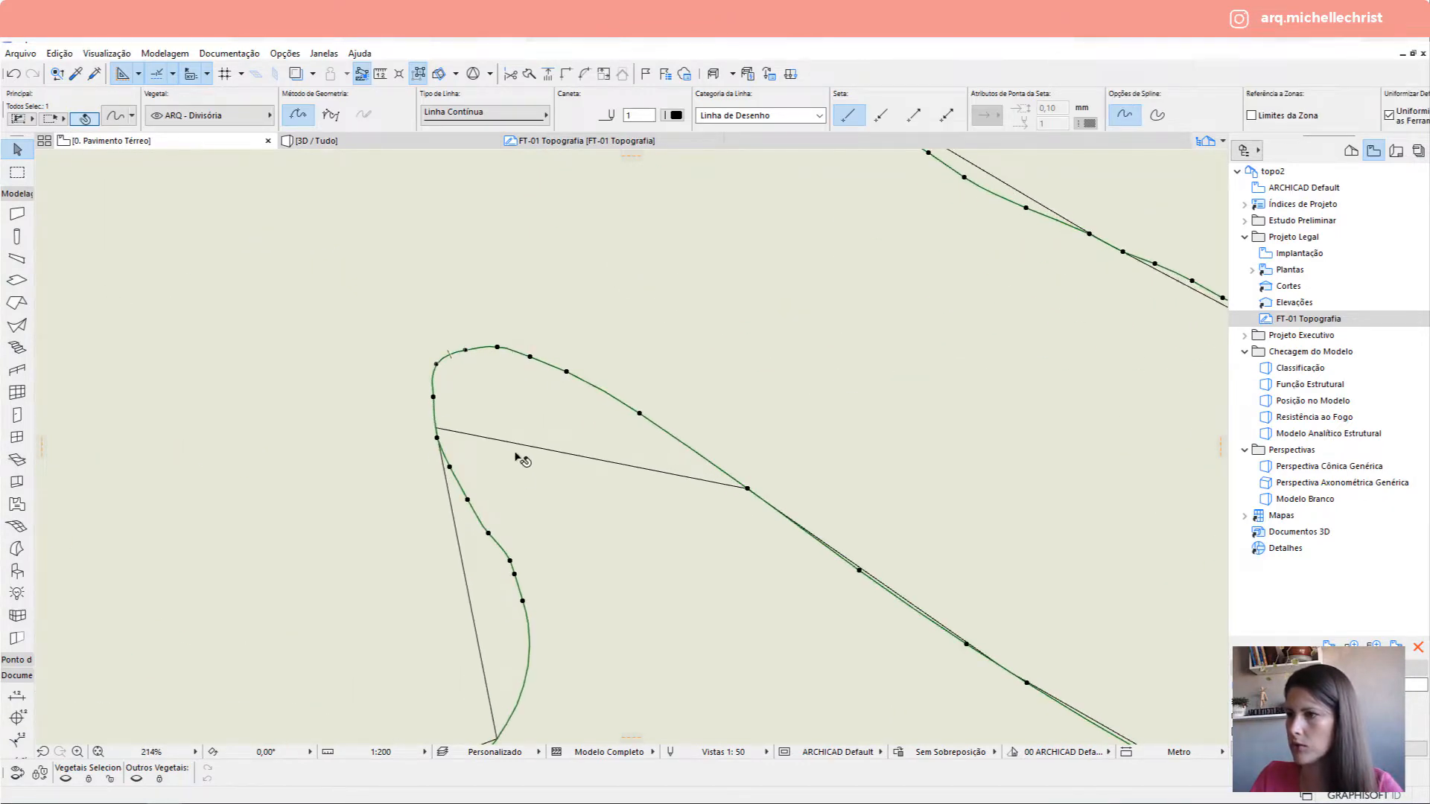
{"action": "key", "text": "Escape"}
{"action": "scroll", "coordinate": [477, 436], "scroll_direction": "down", "scroll_amount": 10}
{"action": "scroll", "coordinate": [467, 423], "scroll_direction": "down", "scroll_amount": 2}
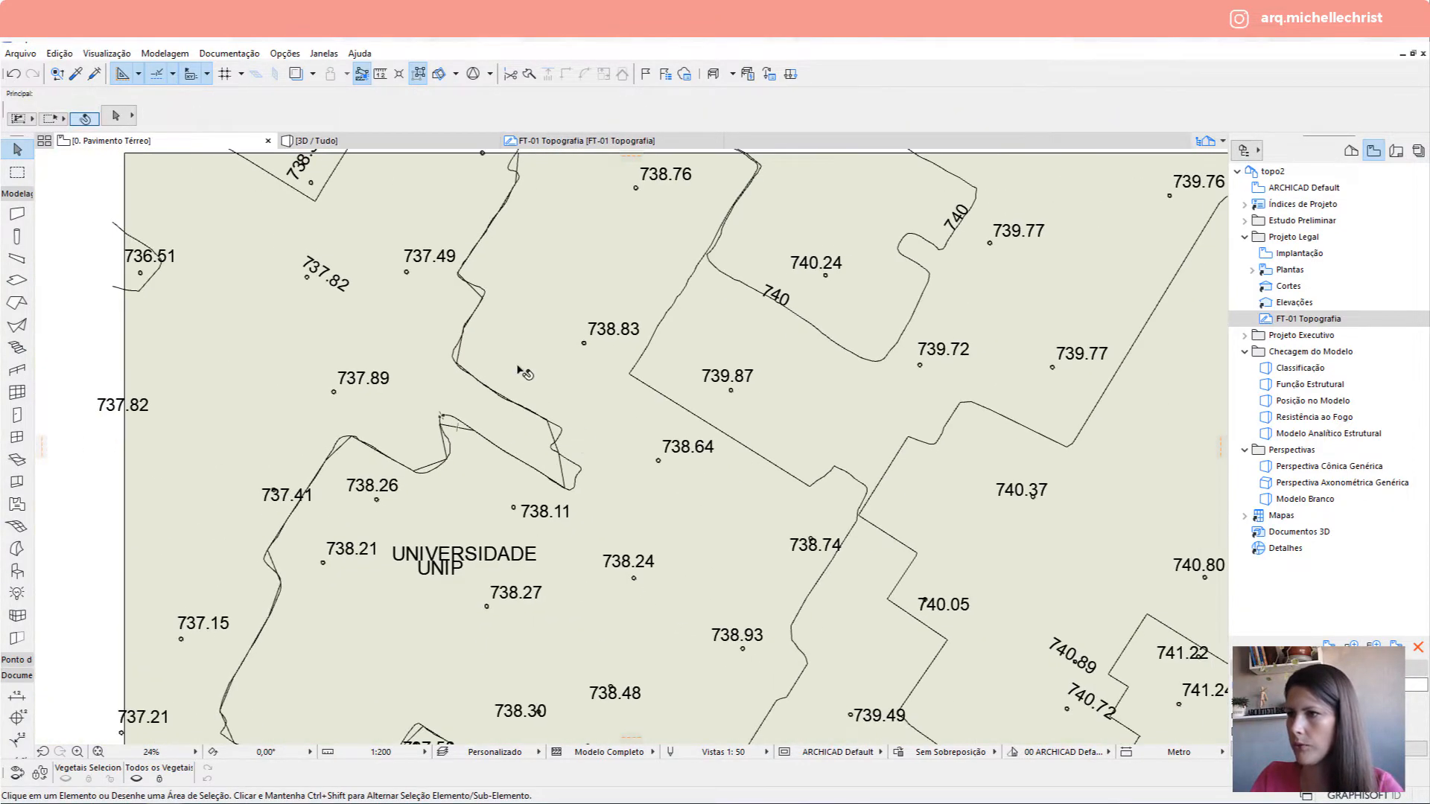
{"action": "scroll", "coordinate": [530, 377], "scroll_direction": "down", "scroll_amount": 3}
{"action": "scroll", "coordinate": [443, 356], "scroll_direction": "up", "scroll_amount": 4}
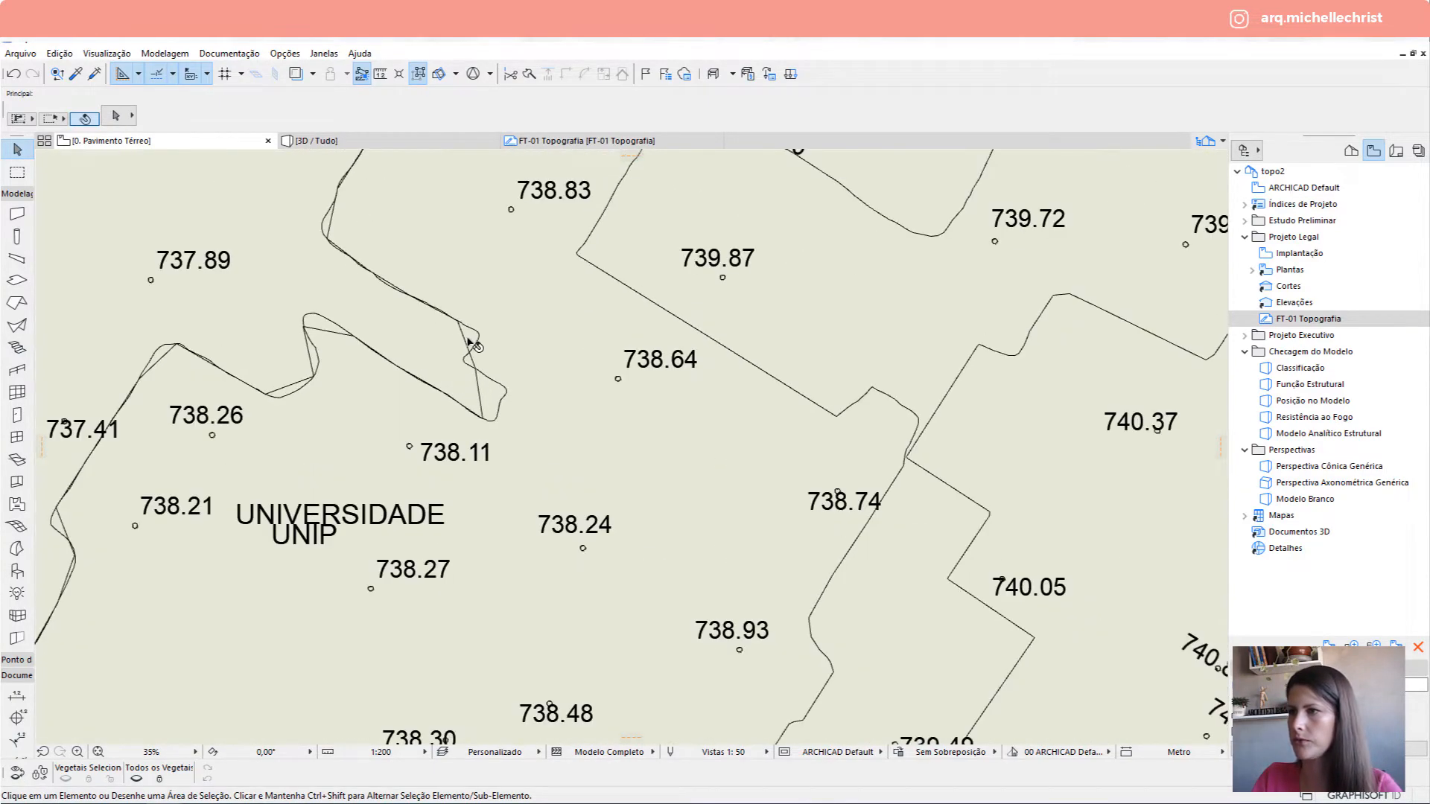
{"action": "left_click", "coordinate": [470, 340]}
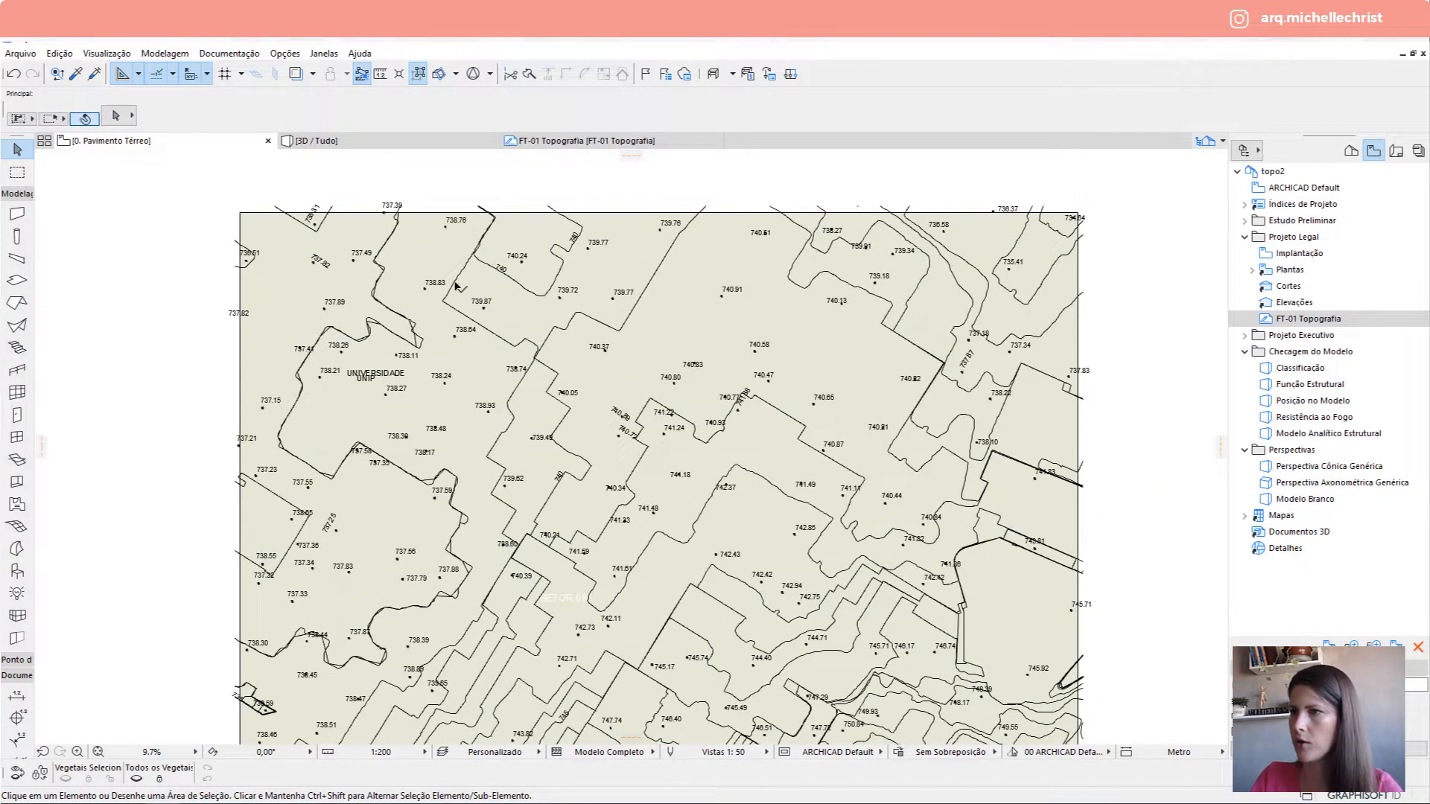
Add the original contour polyline between the 738.64 and 739.87 marks to the terrain mesh with the Magic Wand, using Adaptar às Arestas do Usuário.
{"action": "middle_click_drag", "start_coordinate": [396, 271], "coordinate": [310, 214]}
{"action": "scroll", "coordinate": [375, 218], "scroll_direction": "down", "scroll_amount": 3}
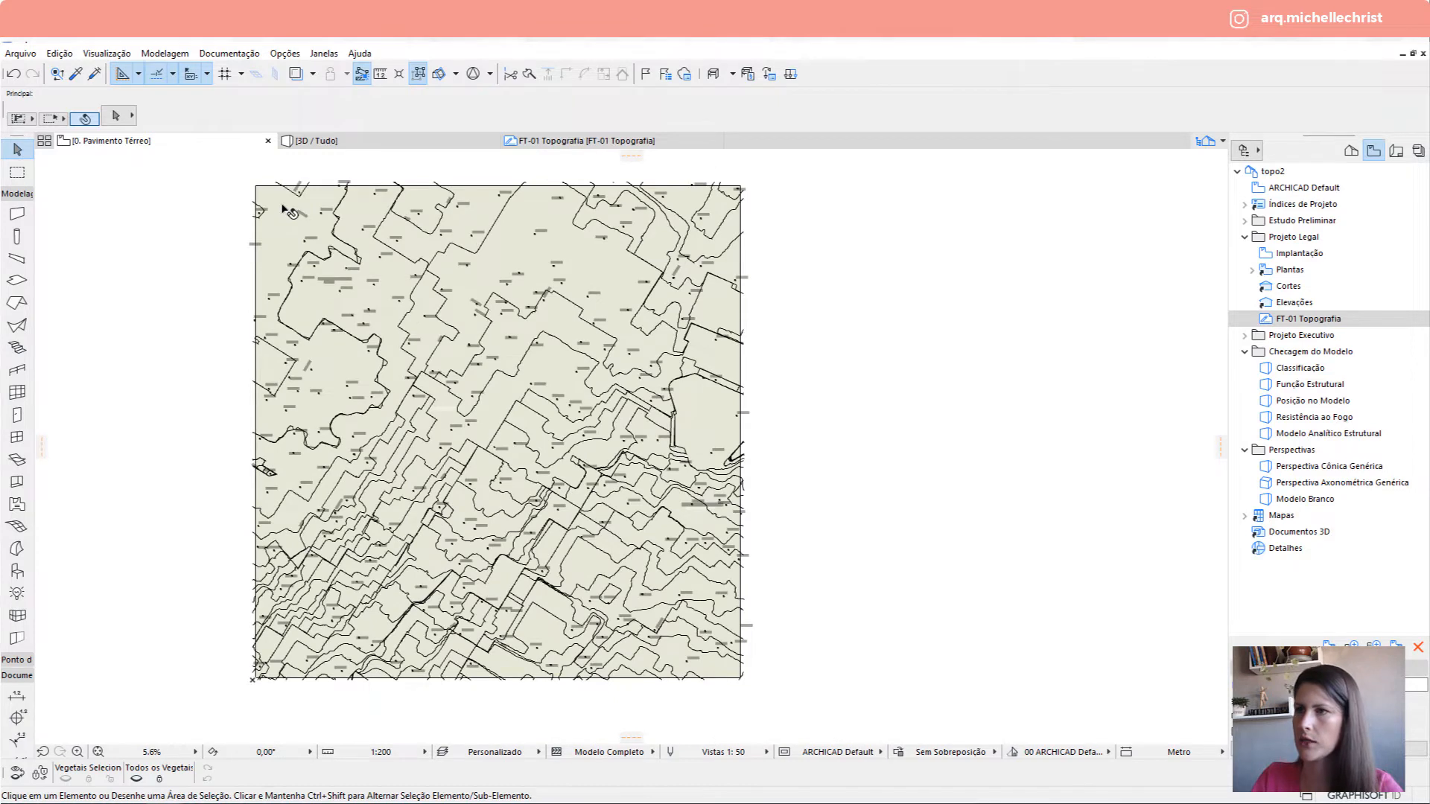
{"action": "left_click", "coordinate": [283, 207]}
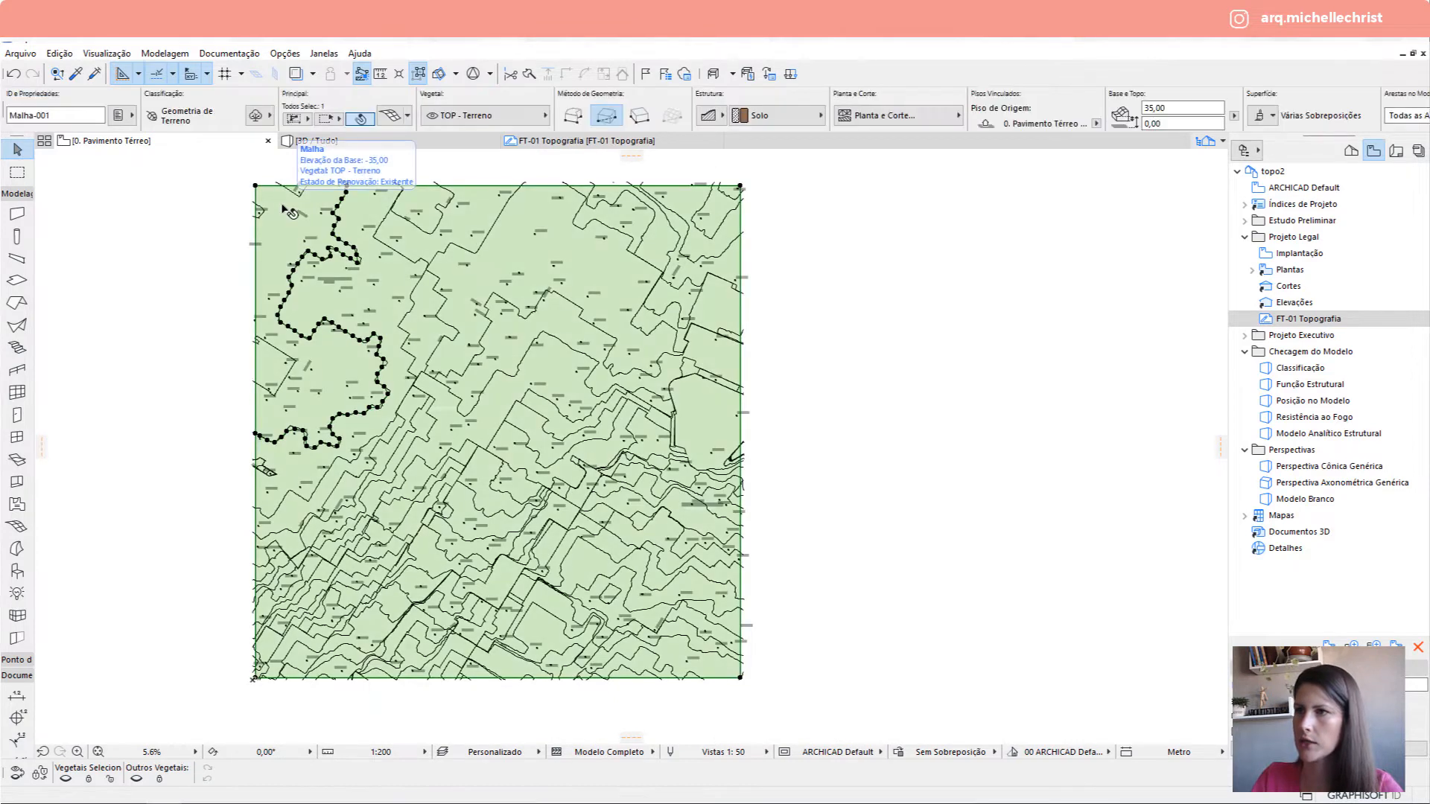
{"action": "left_click", "coordinate": [17, 527]}
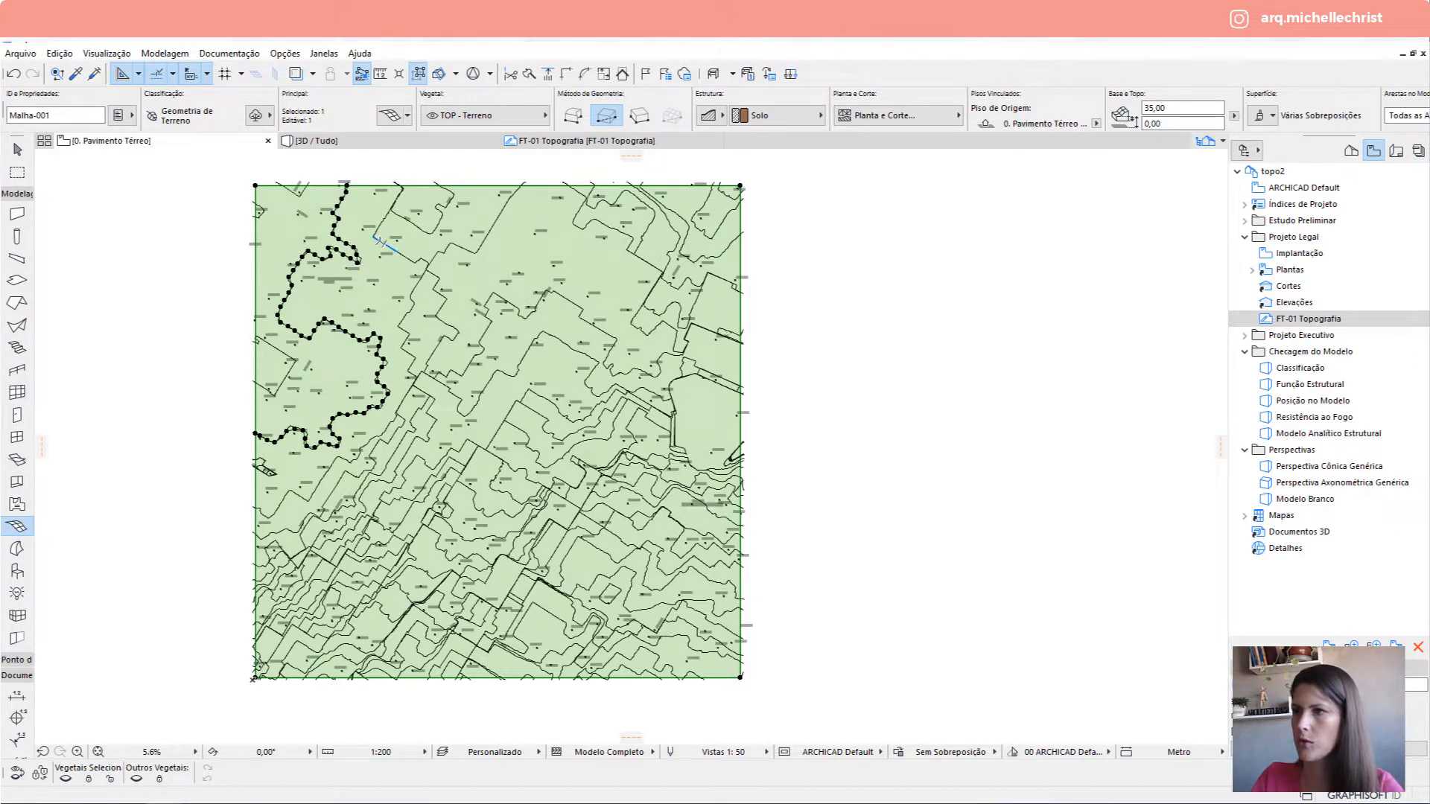
{"action": "double_click", "coordinate": [380, 241]}
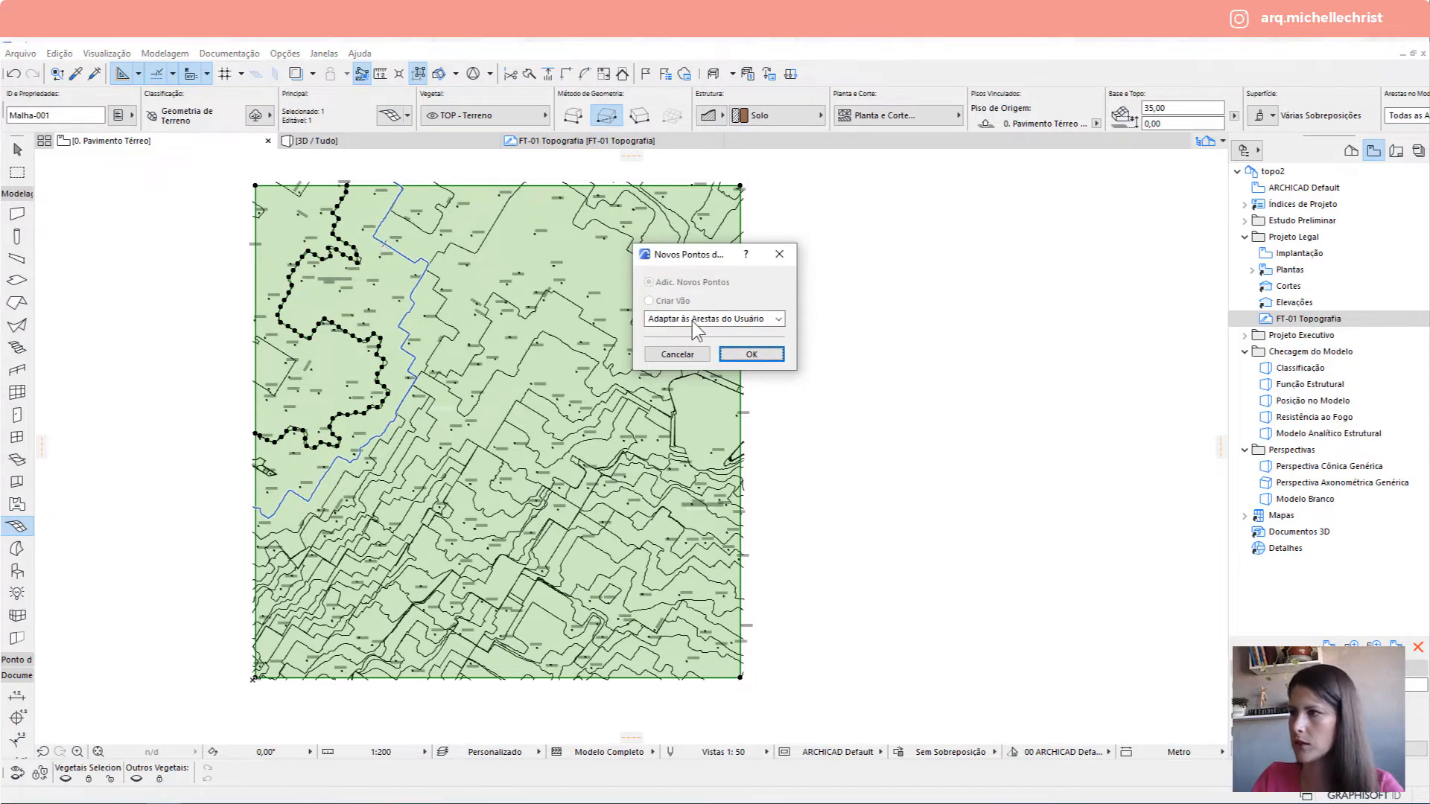
{"action": "left_click", "coordinate": [752, 355]}
Examine the density of mesh points along the second contour and select its original polyline beside the 739.87 mark for comparison.
{"action": "scroll", "coordinate": [395, 240], "scroll_direction": "up", "scroll_amount": 2}
{"action": "scroll", "coordinate": [378, 205], "scroll_direction": "up", "scroll_amount": 6}
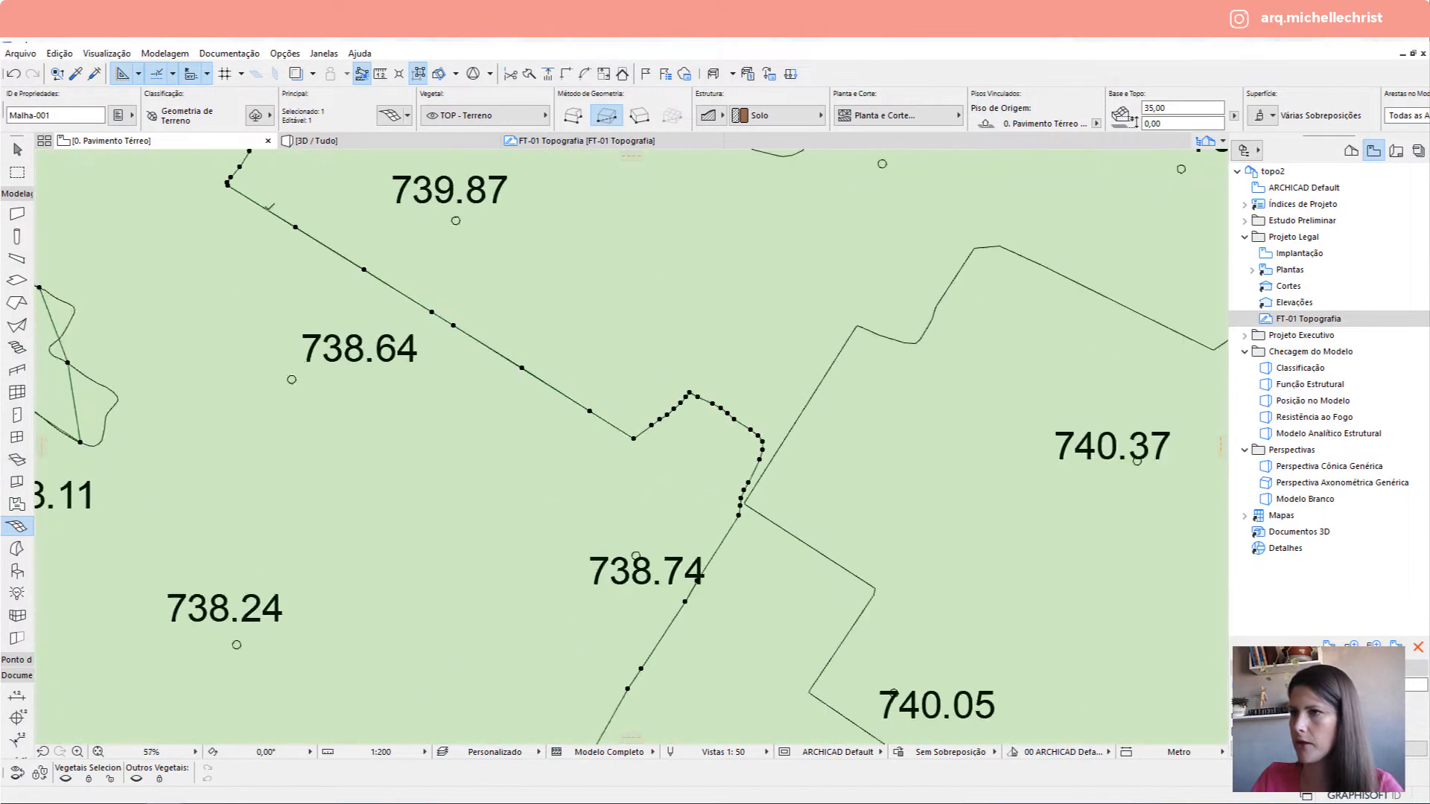
{"action": "scroll", "coordinate": [329, 280], "scroll_direction": "up", "scroll_amount": 3}
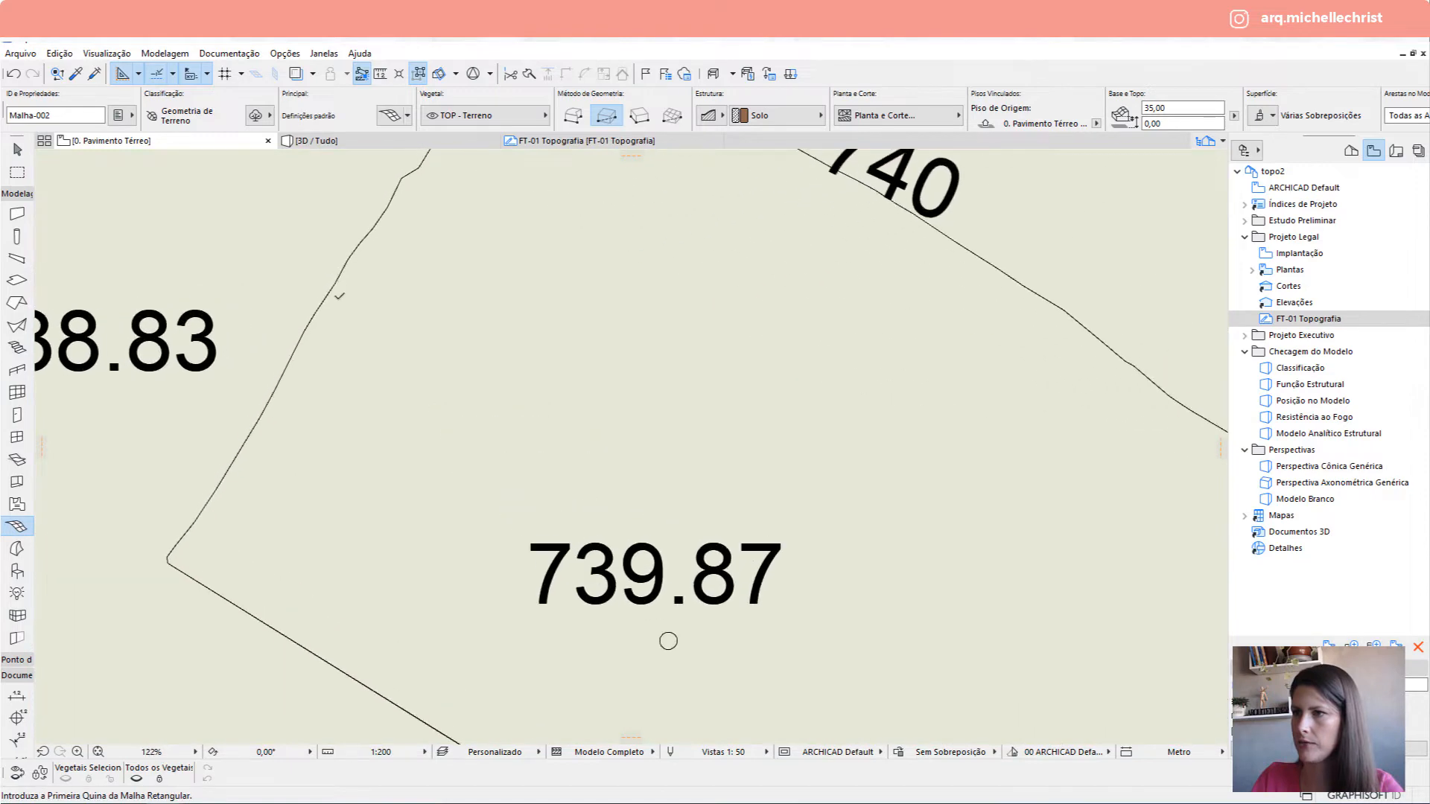
{"action": "left_click", "coordinate": [342, 278], "text": "shift"}
{"action": "scroll", "coordinate": [385, 246], "scroll_direction": "down", "scroll_amount": 5}
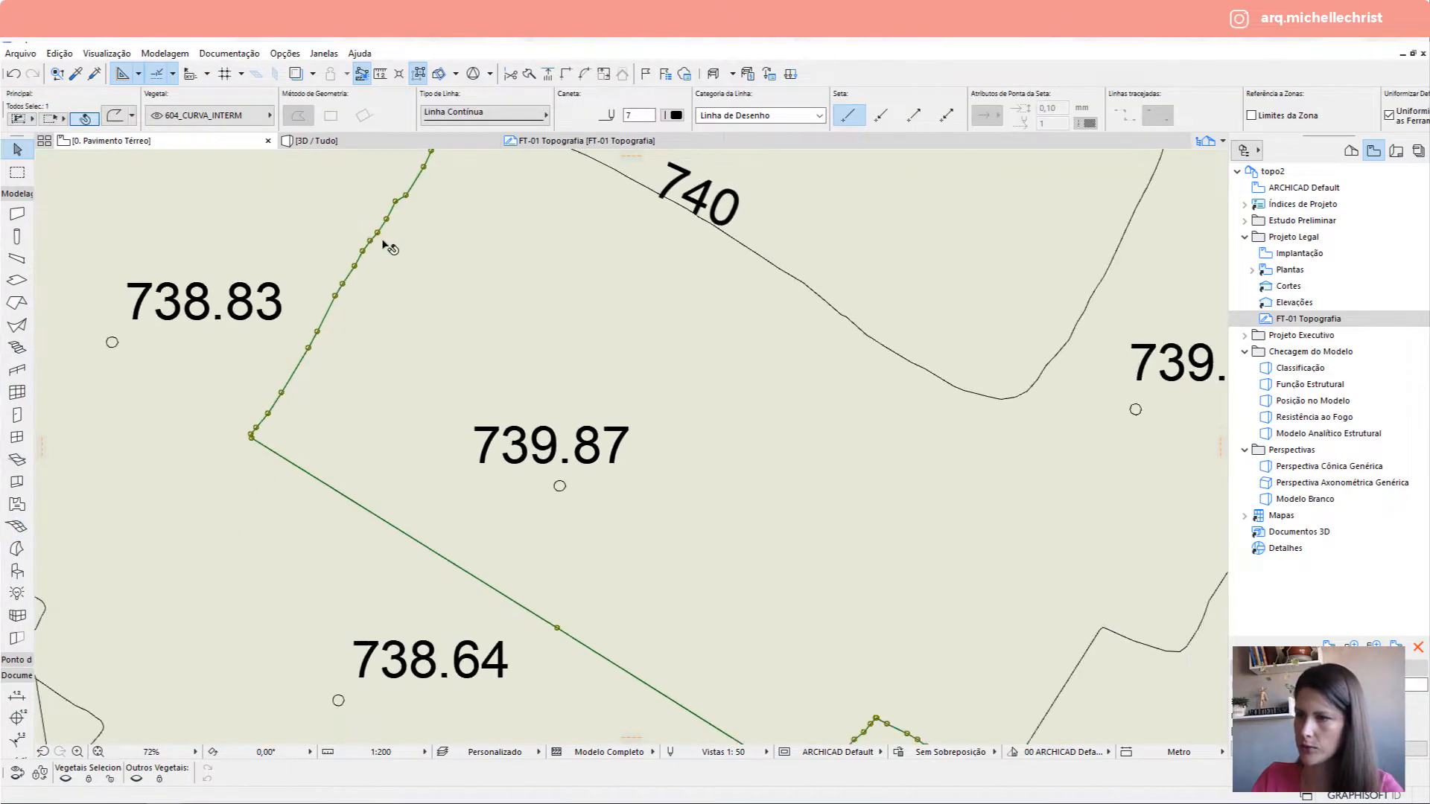
Compare the point spacing of both contours on the terrain mesh in 3D and return to the ground-floor plan.
{"action": "left_click", "coordinate": [348, 170]}
{"action": "left_click", "coordinate": [348, 141]}
{"action": "left_click", "coordinate": [531, 319]}
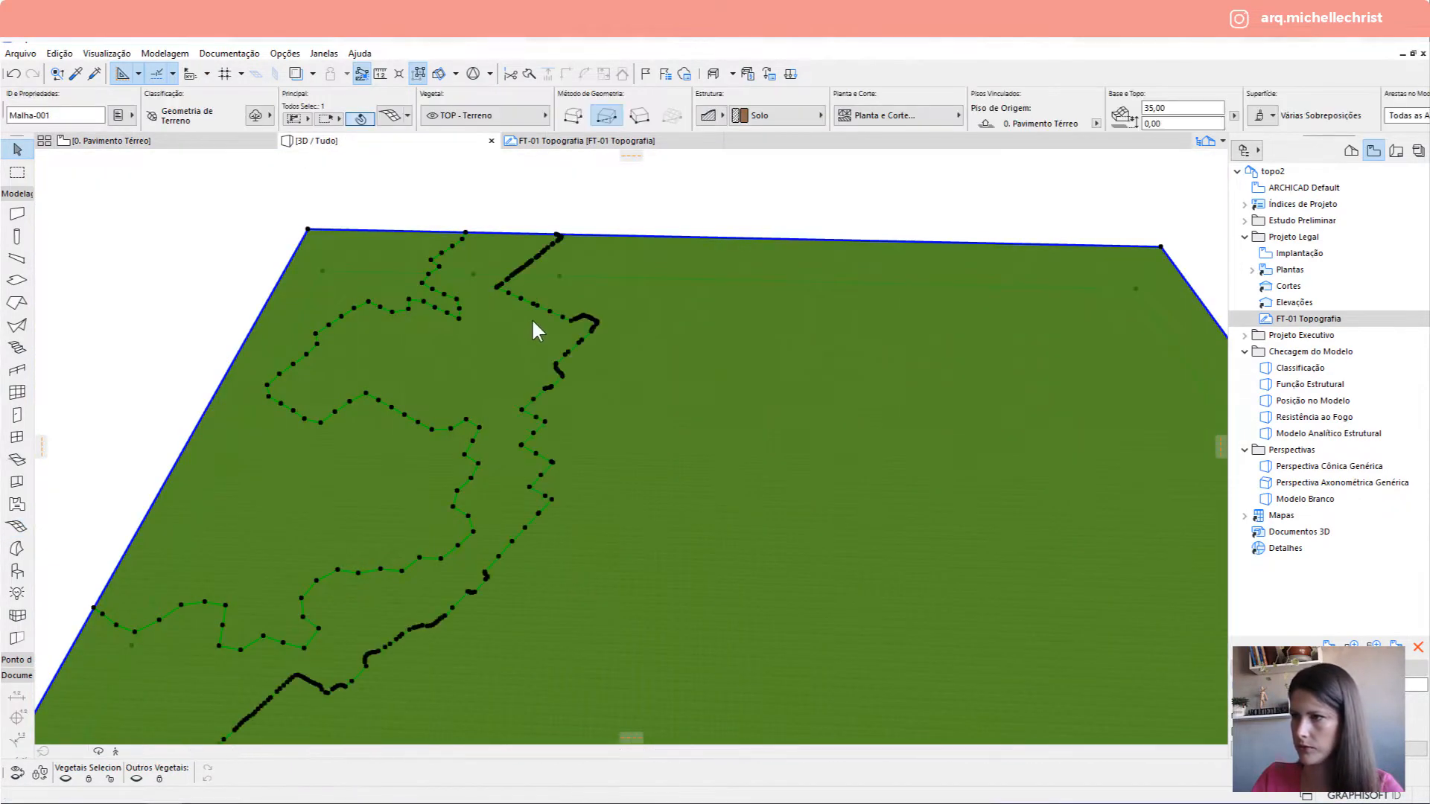
{"action": "scroll", "coordinate": [478, 260], "scroll_direction": "up", "scroll_amount": 3}
{"action": "middle_click_drag", "start_coordinate": [491, 261], "coordinate": [591, 431], "text": "shift"}
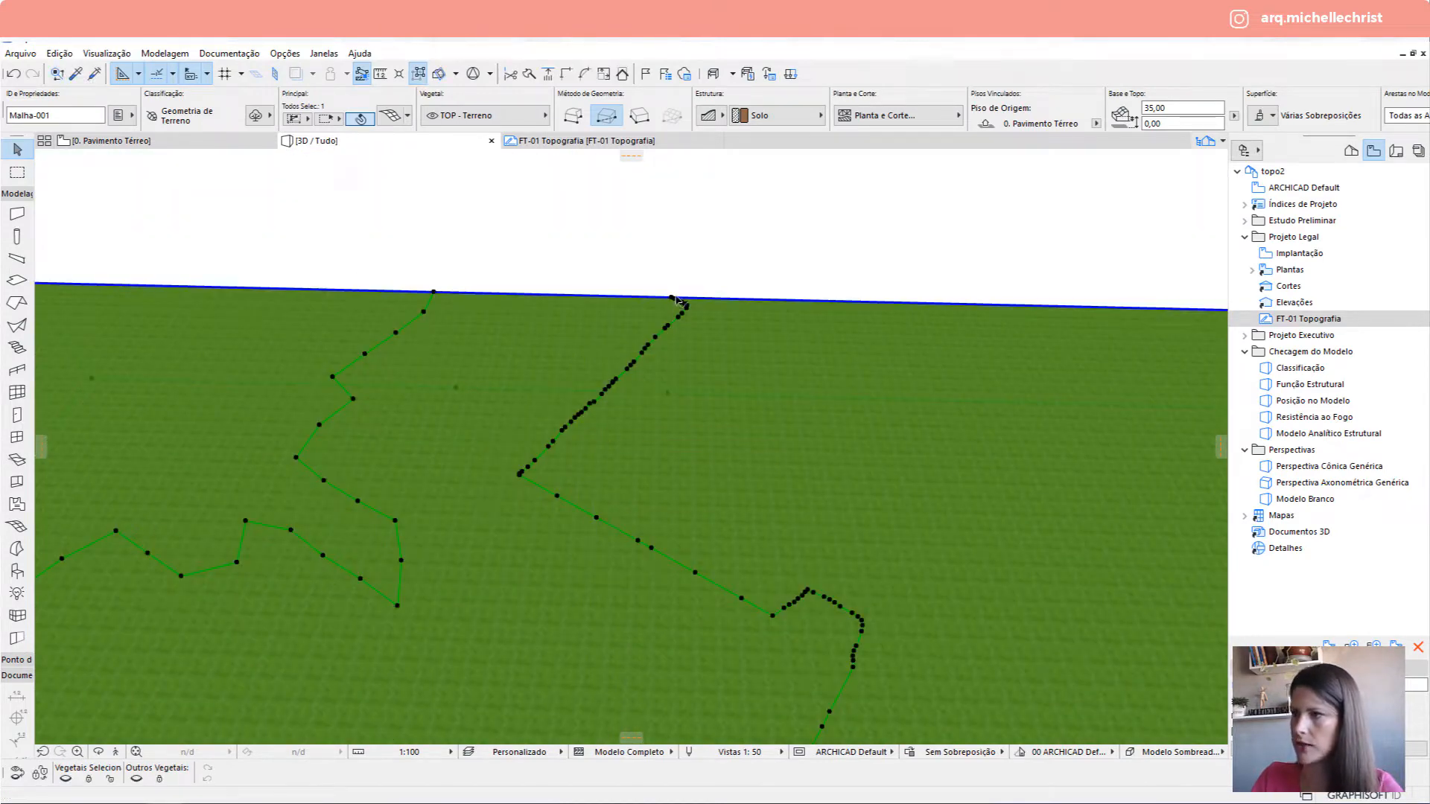
{"action": "middle_click_drag", "start_coordinate": [580, 415], "coordinate": [603, 356], "text": "shift"}
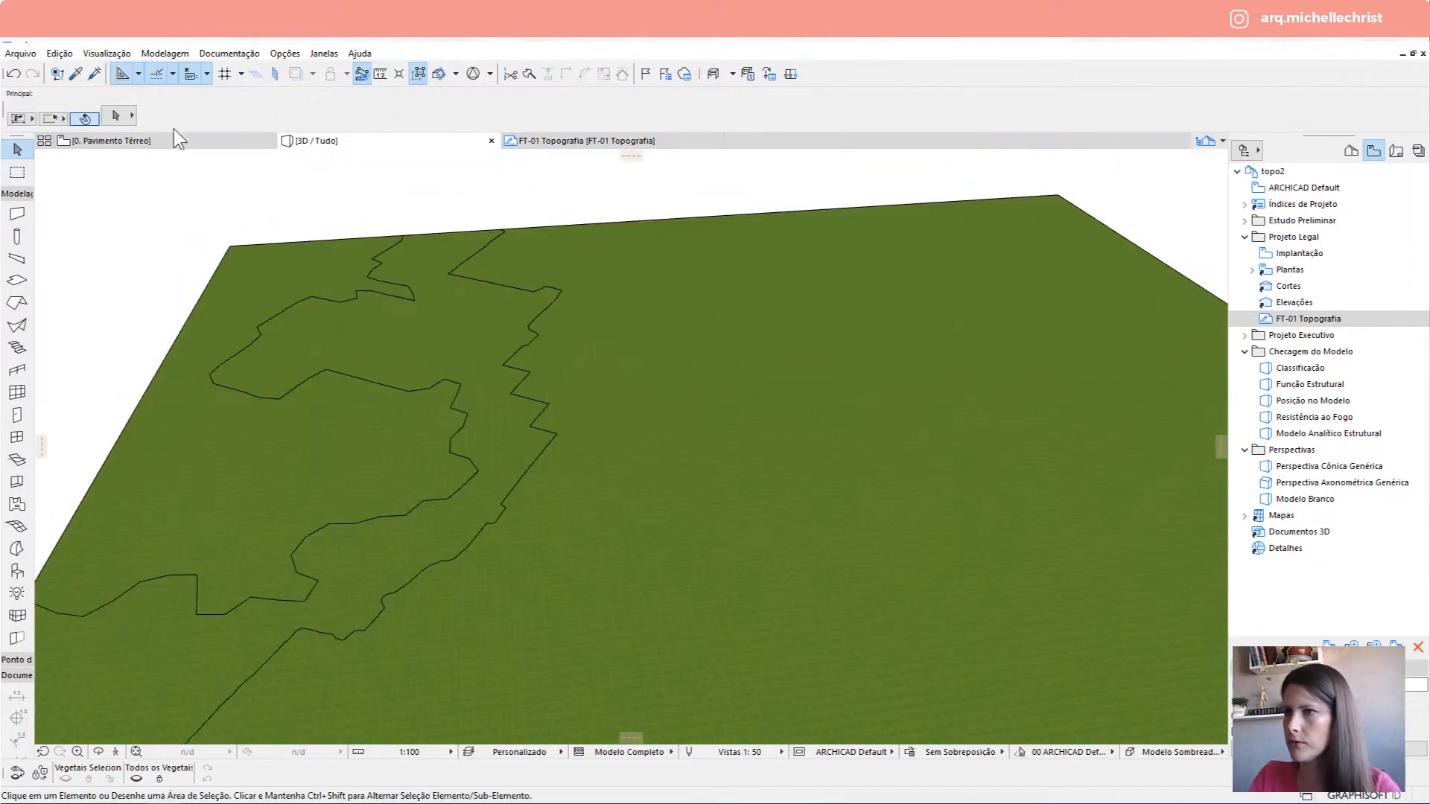
{"action": "left_click", "coordinate": [186, 141]}
{"action": "scroll", "coordinate": [562, 303], "scroll_direction": "down", "scroll_amount": 5}
{"action": "scroll", "coordinate": [449, 344], "scroll_direction": "down", "scroll_amount": 5}
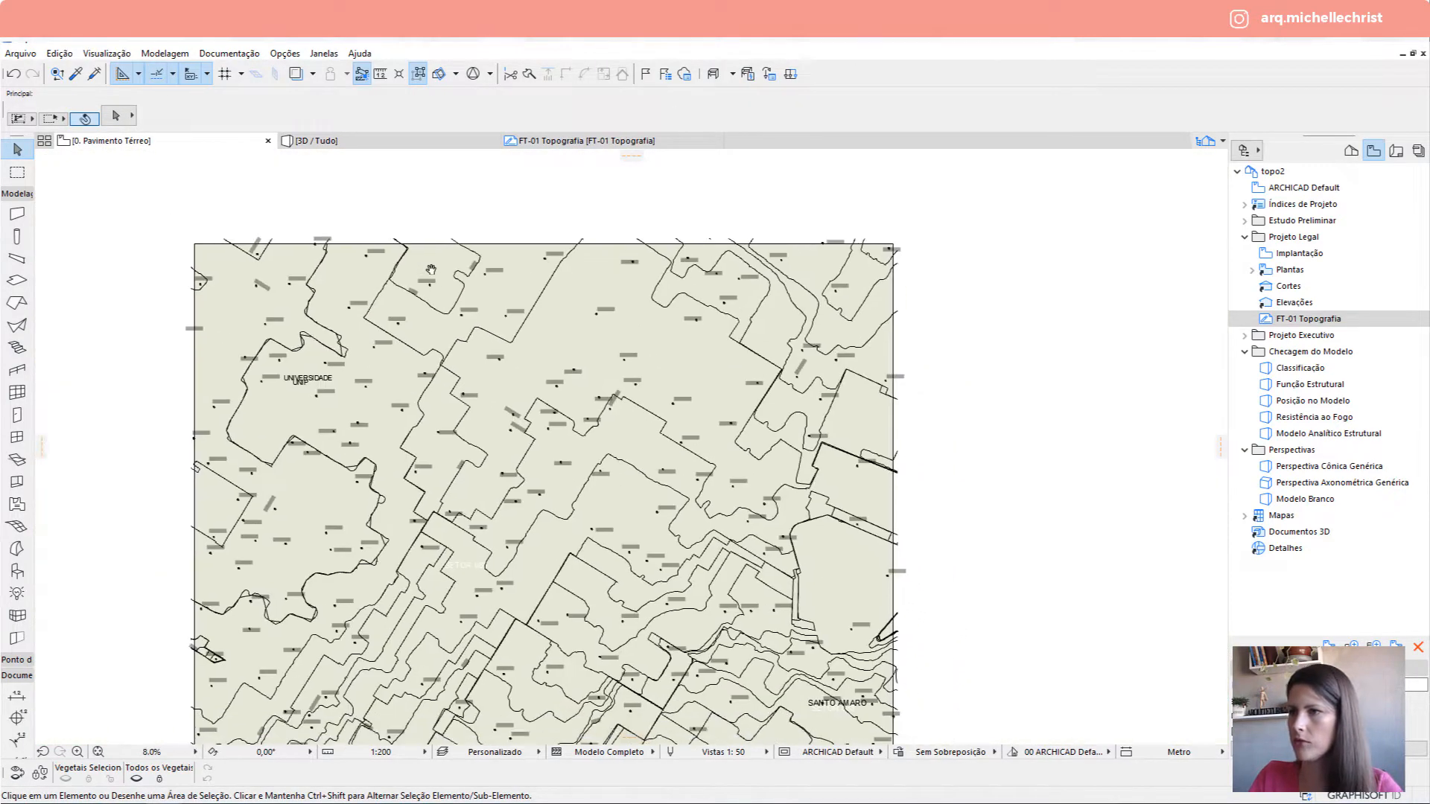
Select the terrain mesh and add the contour line east of the converted ones as new points, fitted to user ridges.
{"action": "scroll", "coordinate": [357, 318], "scroll_direction": "down", "scroll_amount": 2}
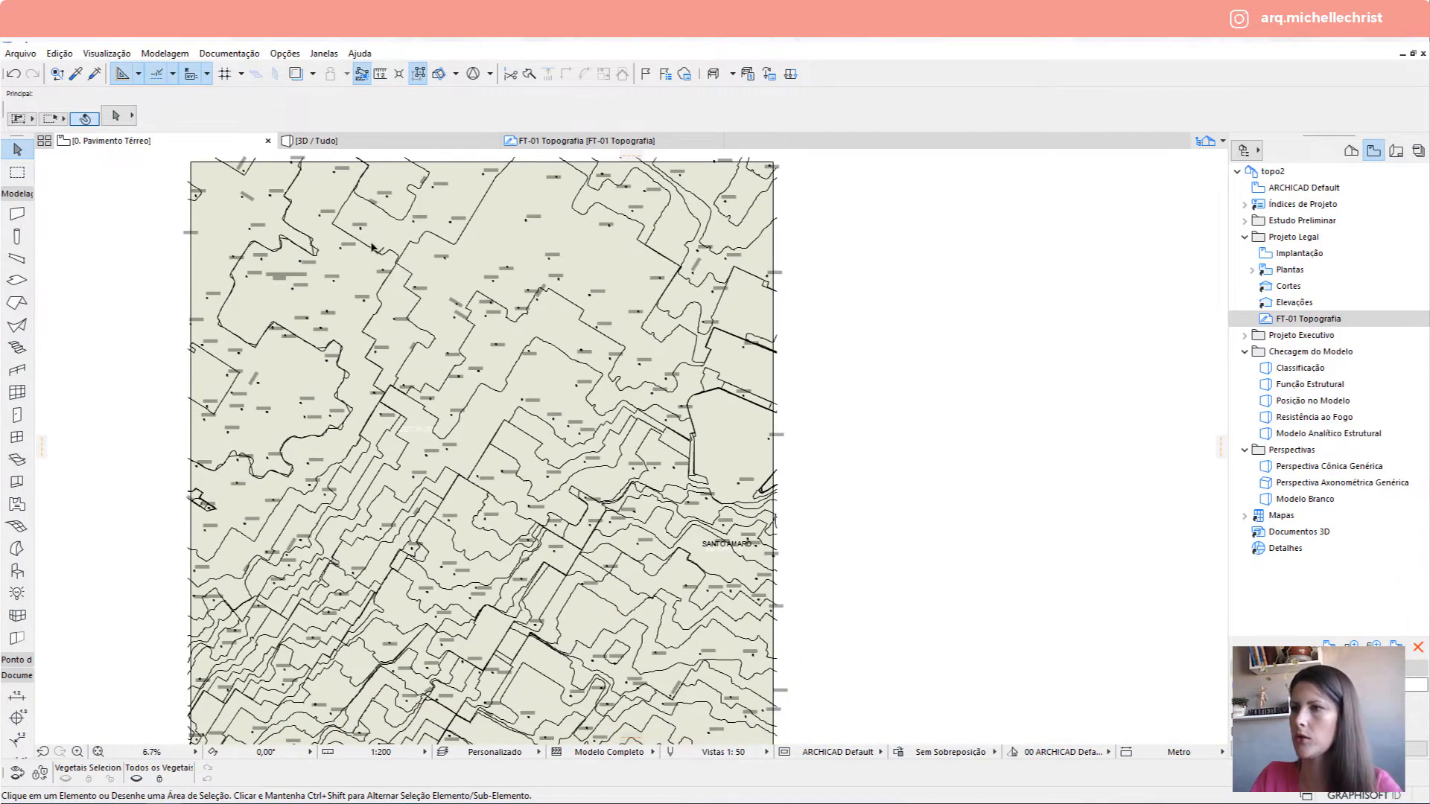
{"action": "scroll", "coordinate": [359, 212], "scroll_direction": "up", "scroll_amount": 5}
{"action": "left_click", "coordinate": [392, 296]}
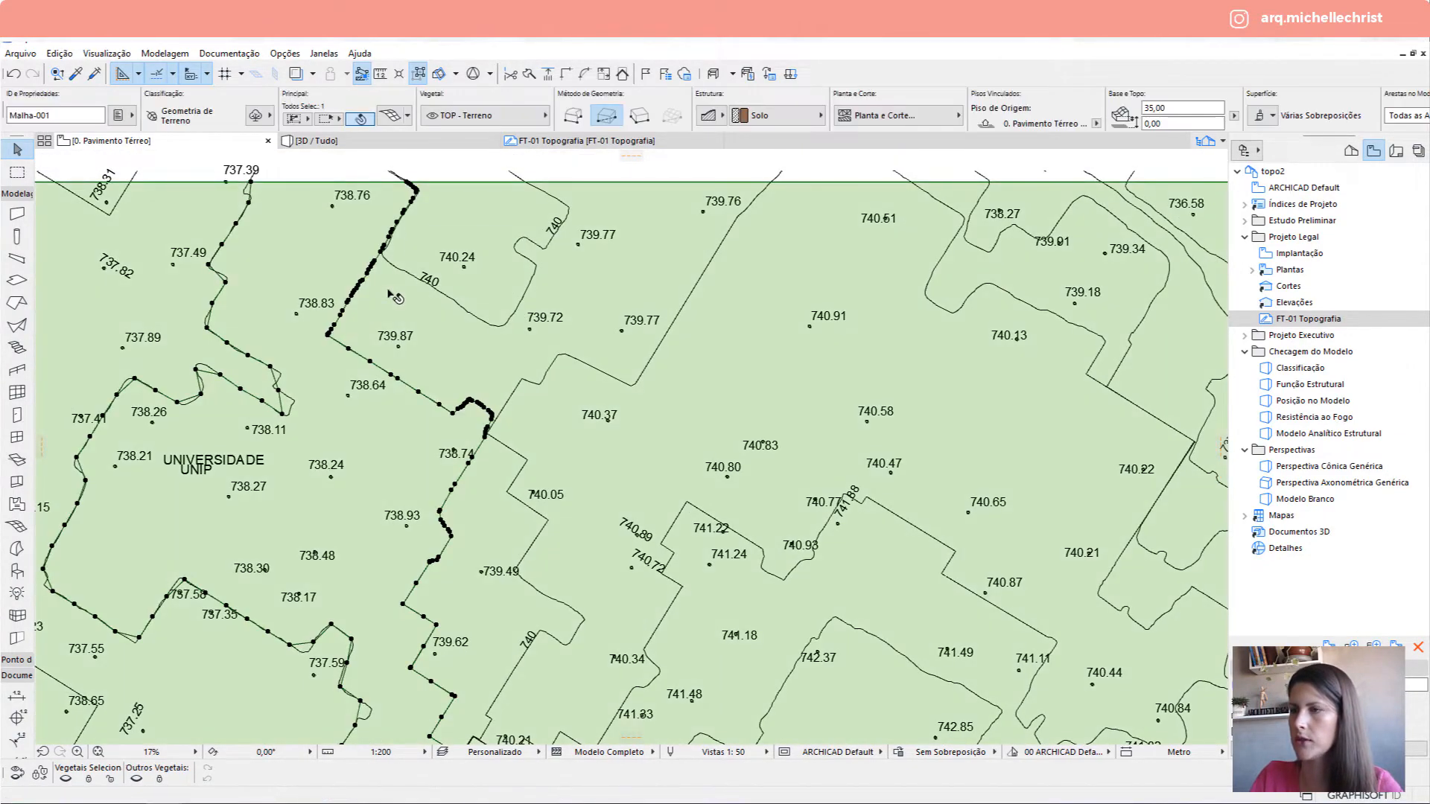
{"action": "scroll", "coordinate": [395, 297], "scroll_direction": "down", "scroll_amount": 4}
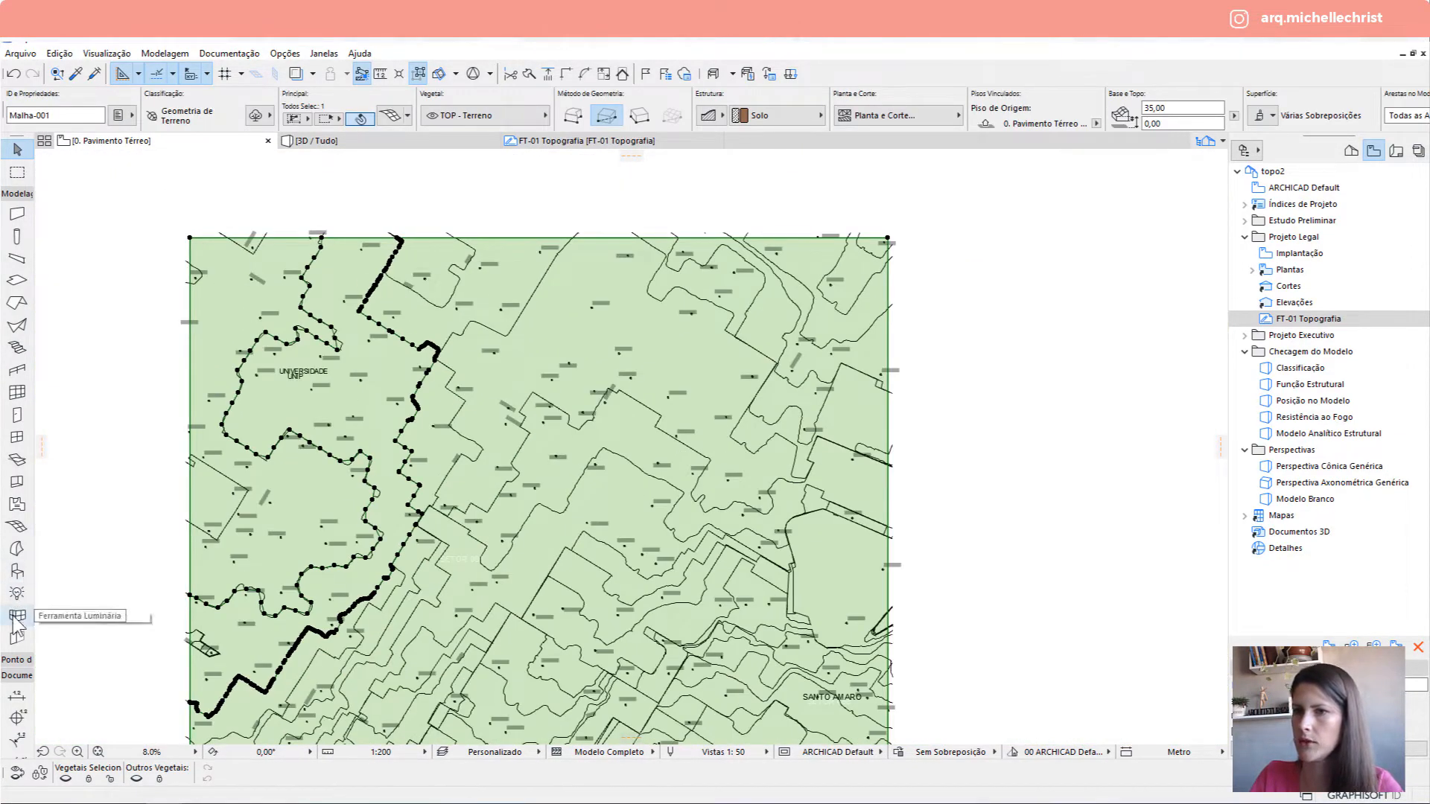
{"action": "left_click", "coordinate": [21, 529]}
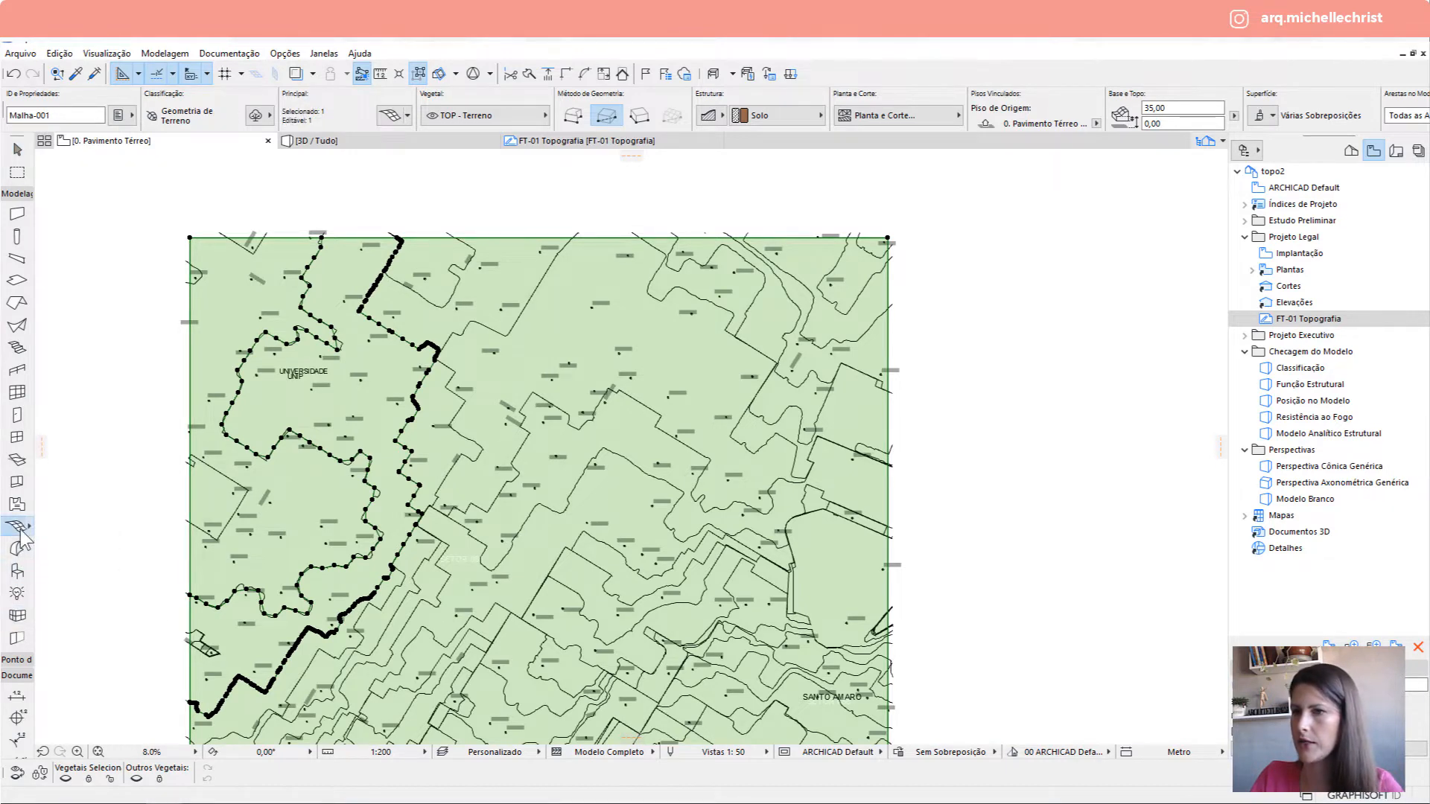
{"action": "left_click", "coordinate": [467, 325]}
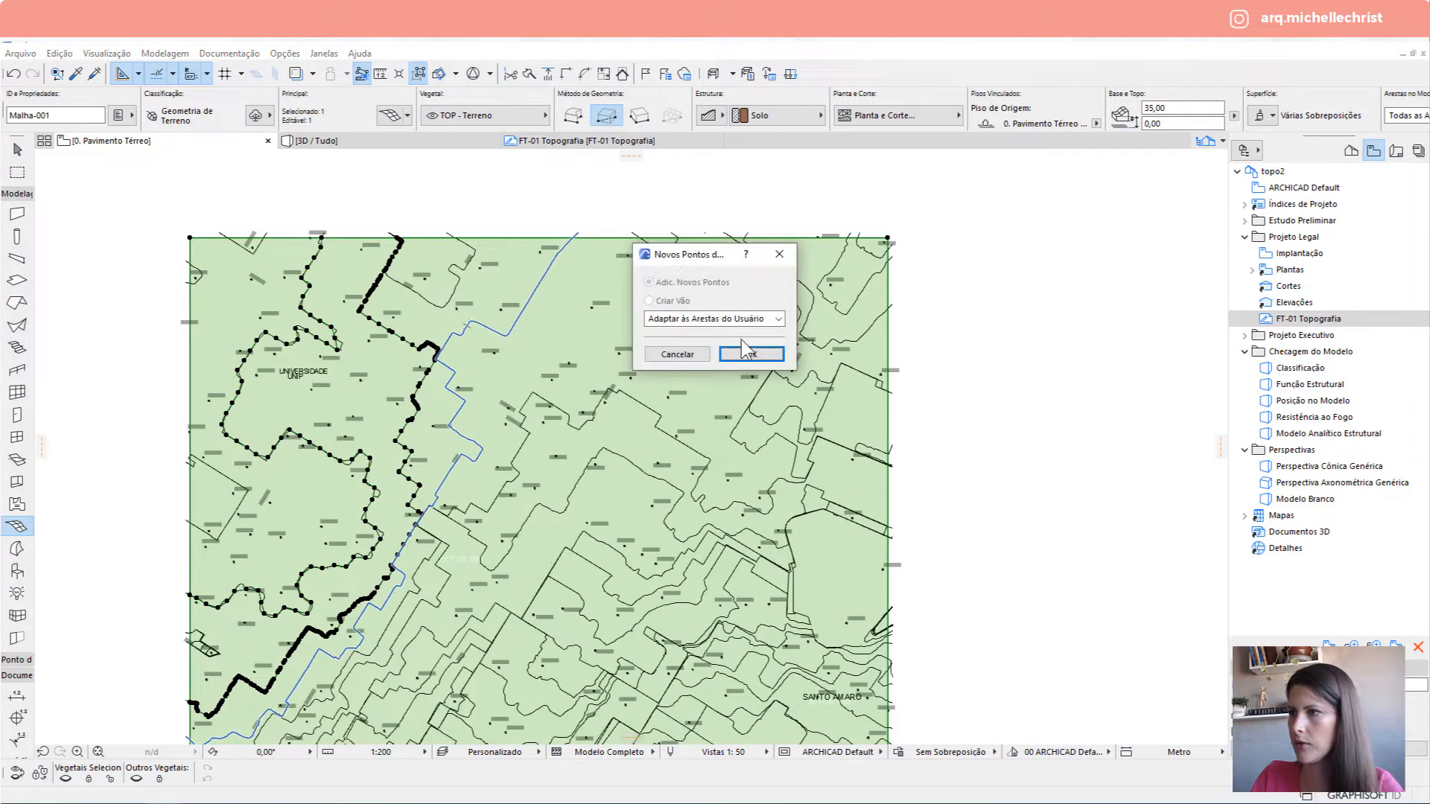
{"action": "left_click", "coordinate": [751, 355]}
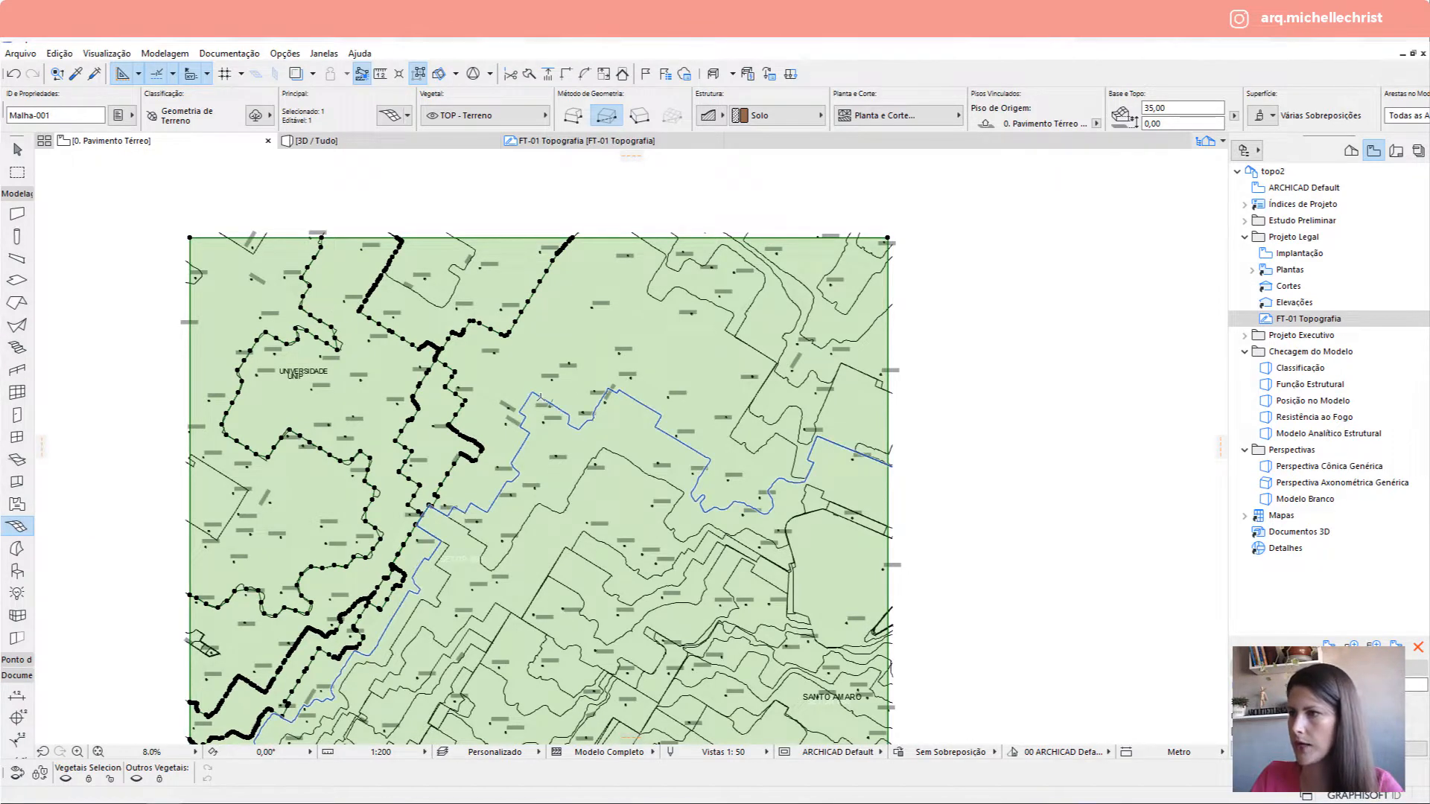
Trace the successive contour lines toward the southeast into the mesh with the Magic Wand, fitting each to user ridges.
{"action": "left_click", "coordinate": [541, 398]}
{"action": "left_click", "coordinate": [753, 355]}
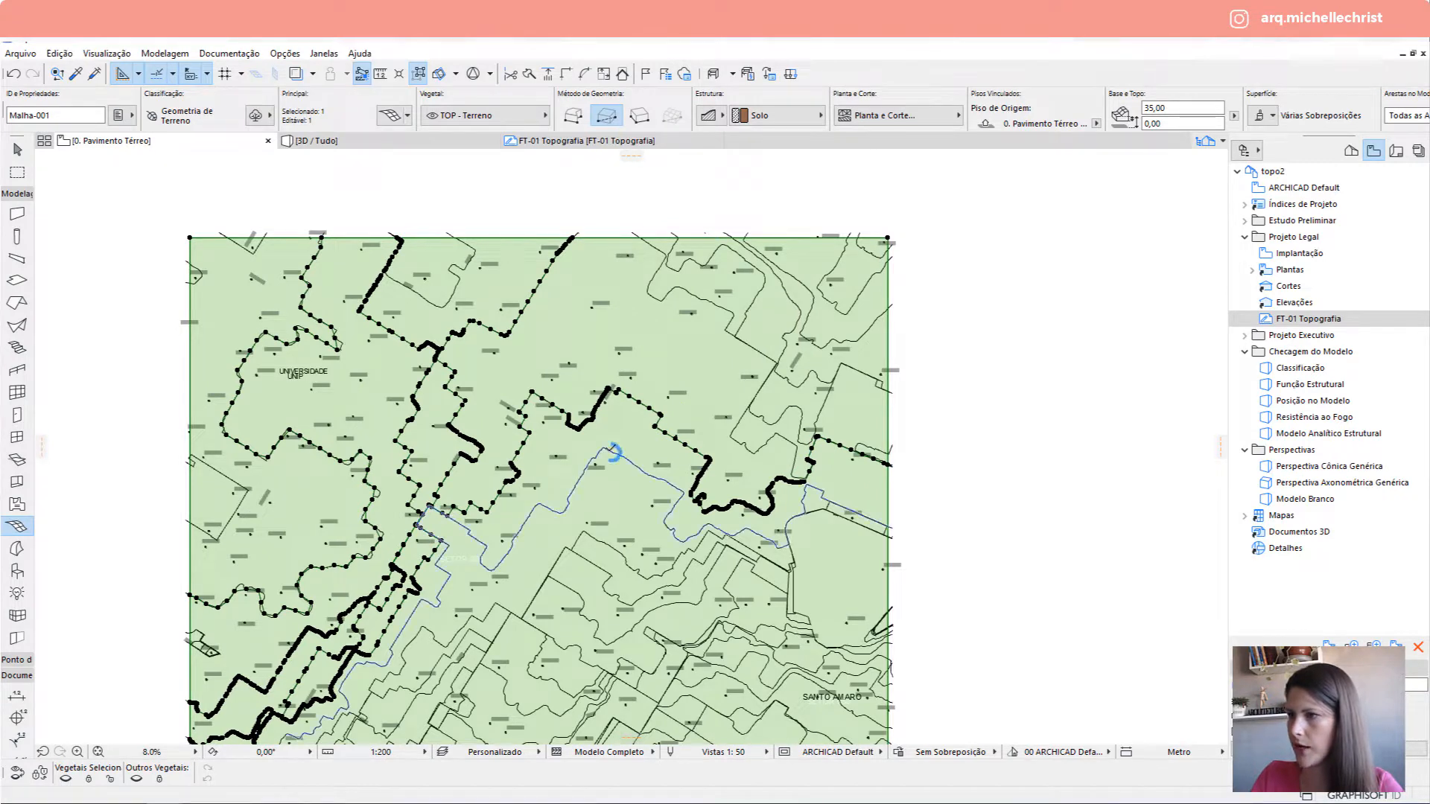
{"action": "left_click", "coordinate": [612, 452]}
{"action": "left_click", "coordinate": [756, 356]}
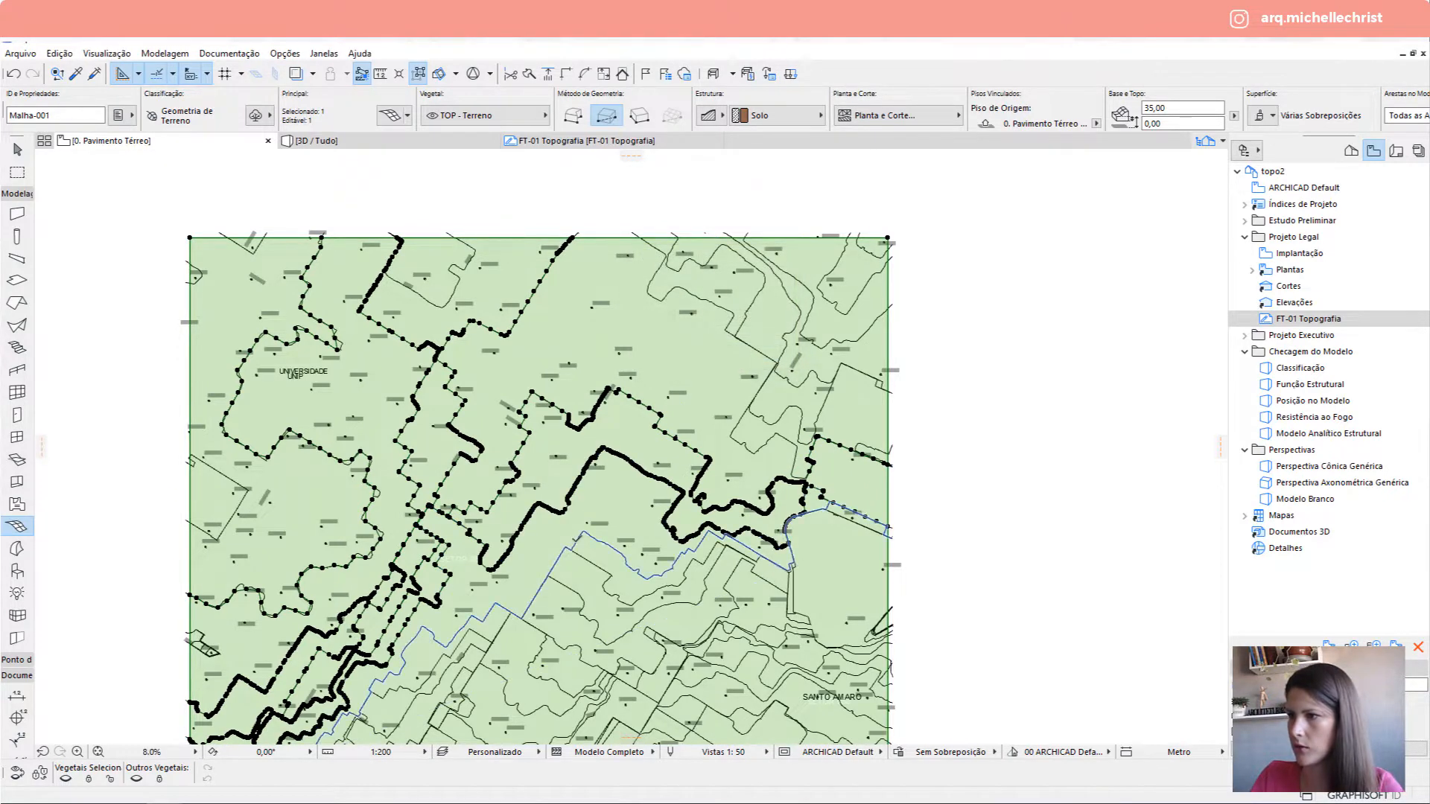
{"action": "left_click", "coordinate": [577, 540]}
{"action": "left_click", "coordinate": [728, 354]}
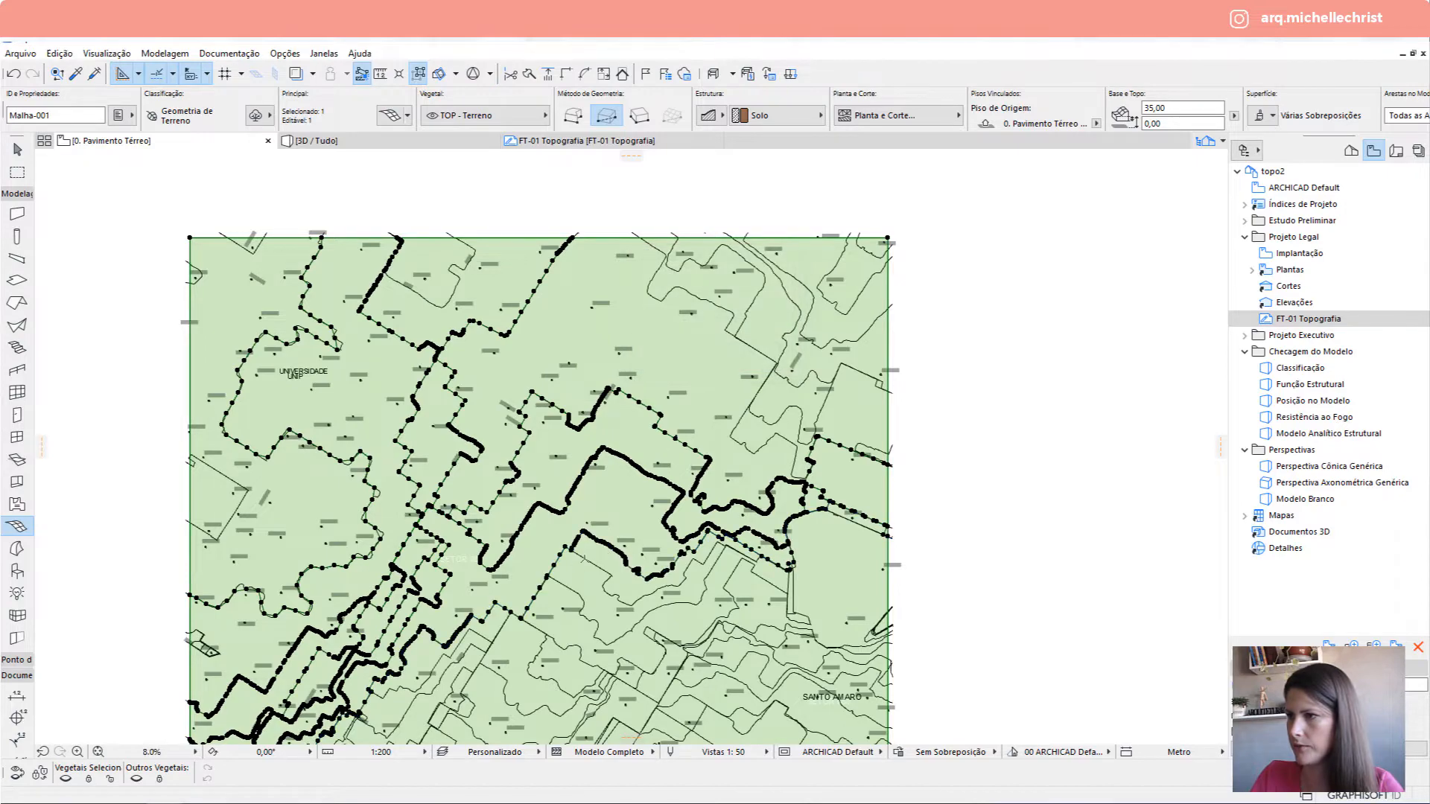
{"action": "left_click", "coordinate": [584, 555]}
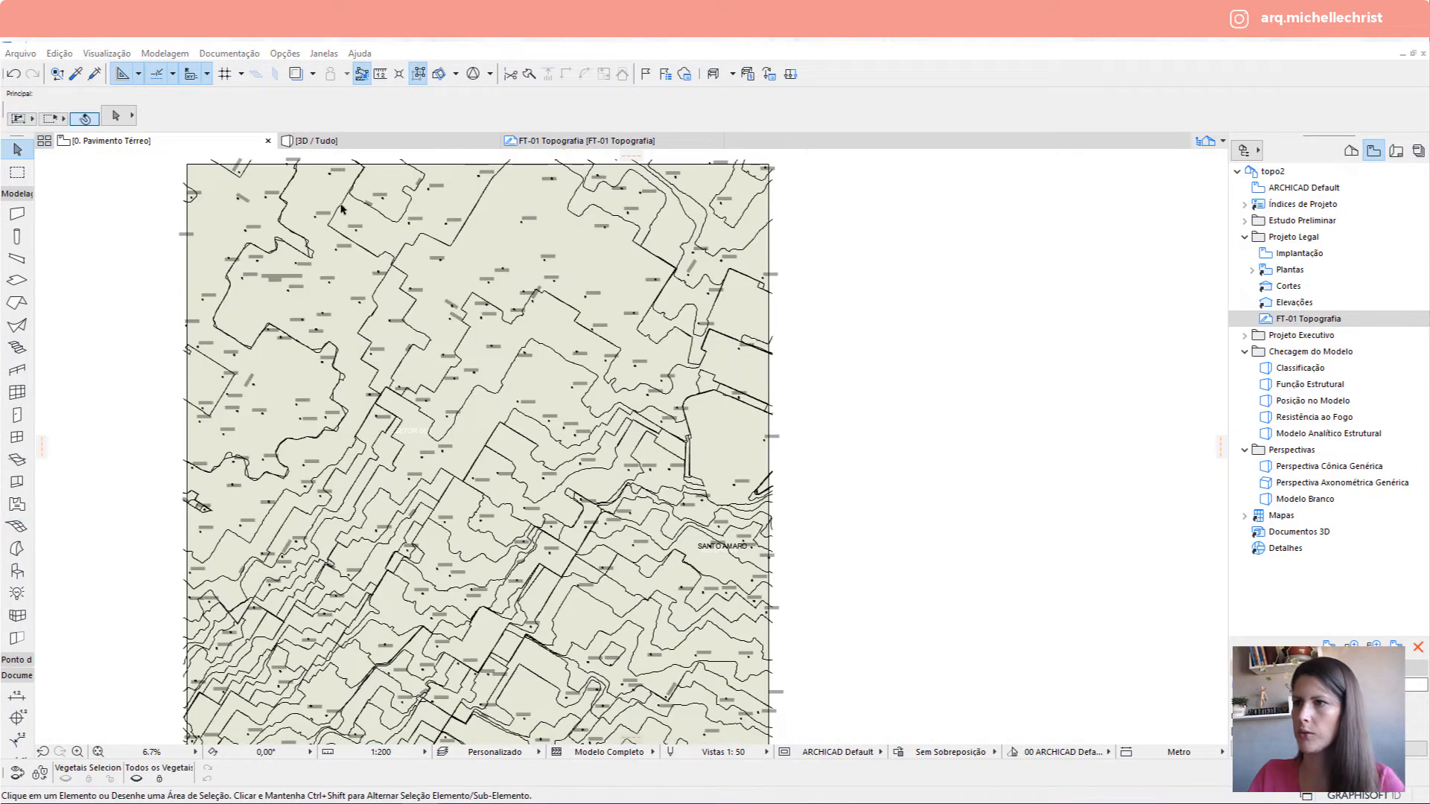
Inspect the terrain mesh with its contour ridges in 3D and return to the ground floor plan.
{"action": "scroll", "coordinate": [395, 222], "scroll_direction": "up", "scroll_amount": 5}
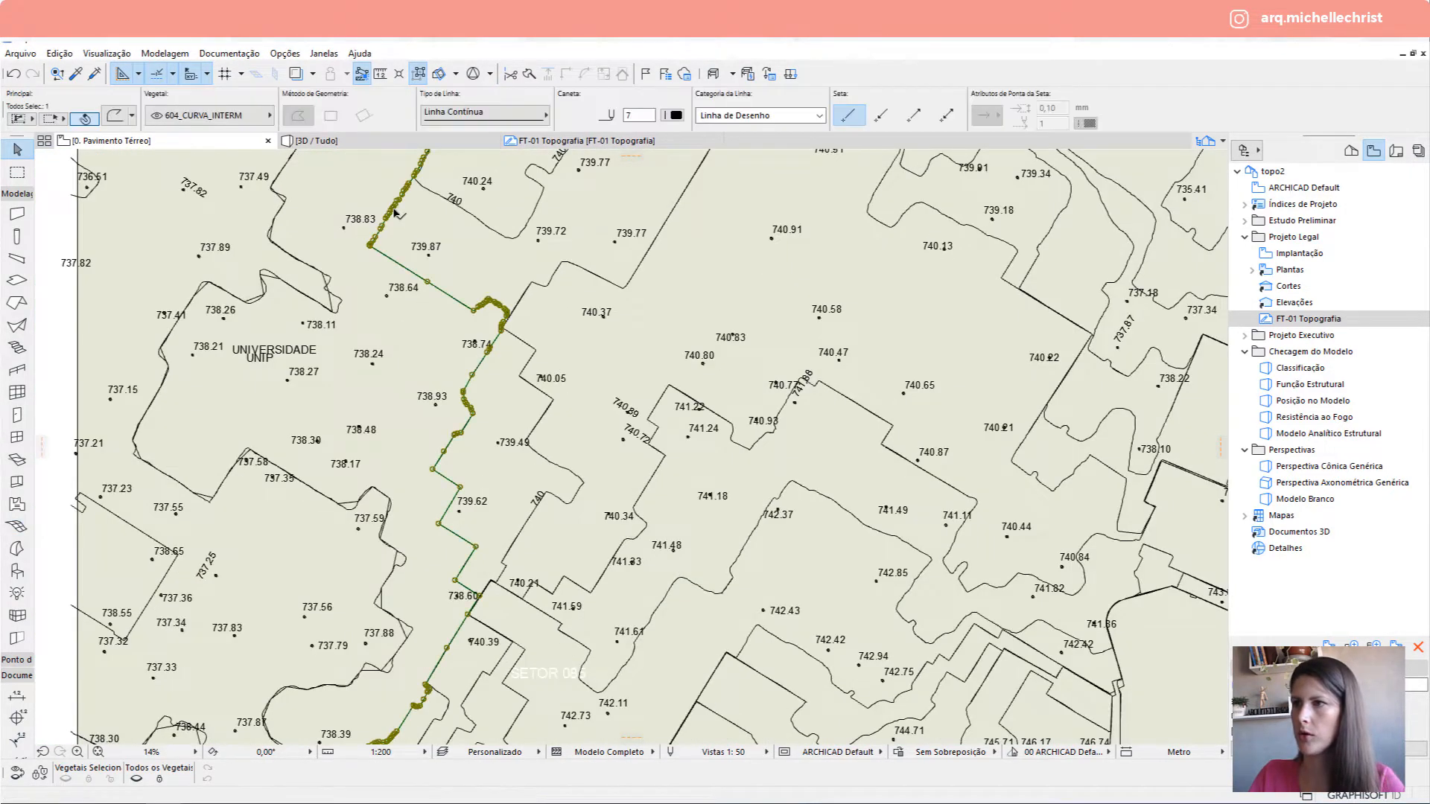
{"action": "left_click", "coordinate": [314, 138]}
{"action": "scroll", "coordinate": [552, 253], "scroll_direction": "down", "scroll_amount": 6}
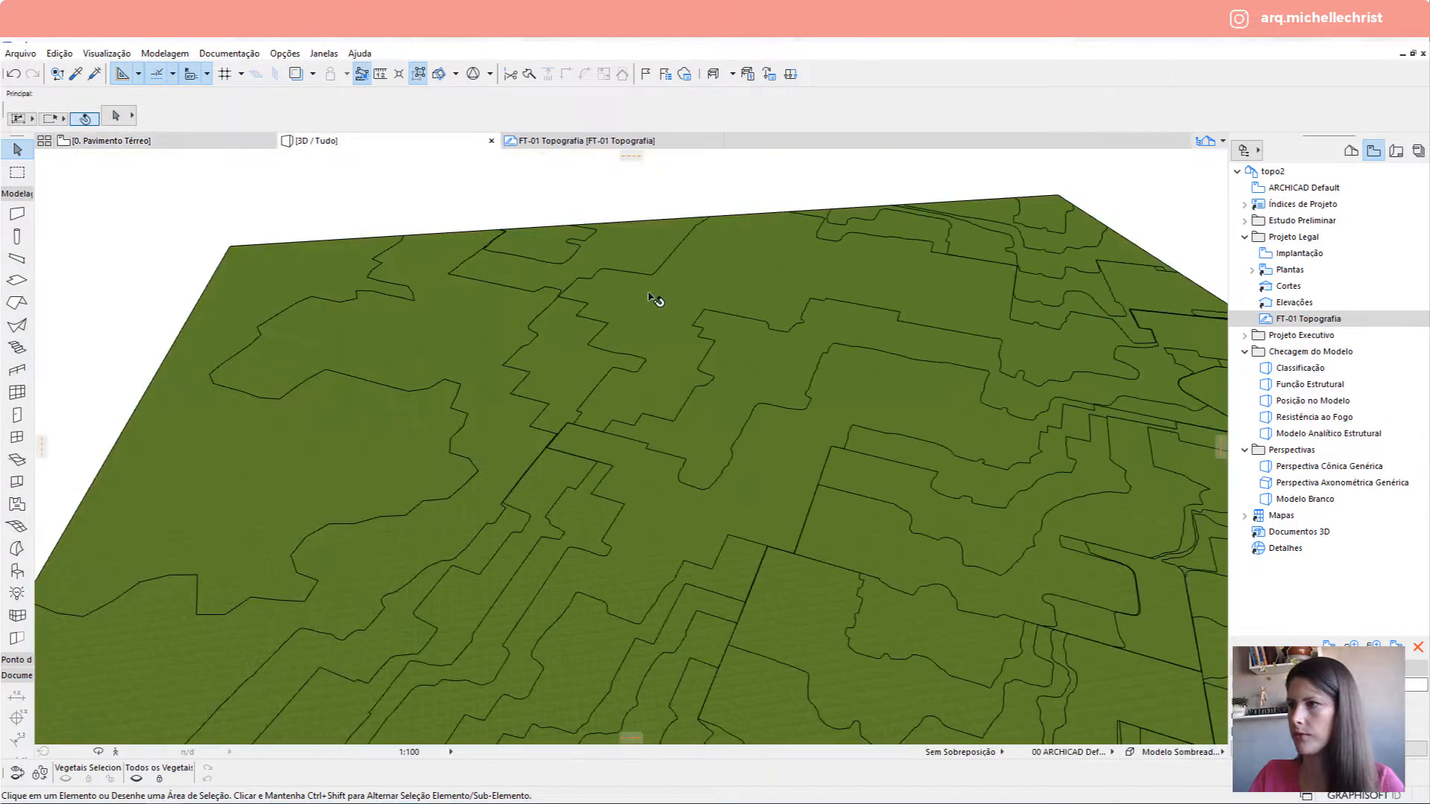
{"action": "scroll", "coordinate": [452, 343], "scroll_direction": "down", "scroll_amount": 2}
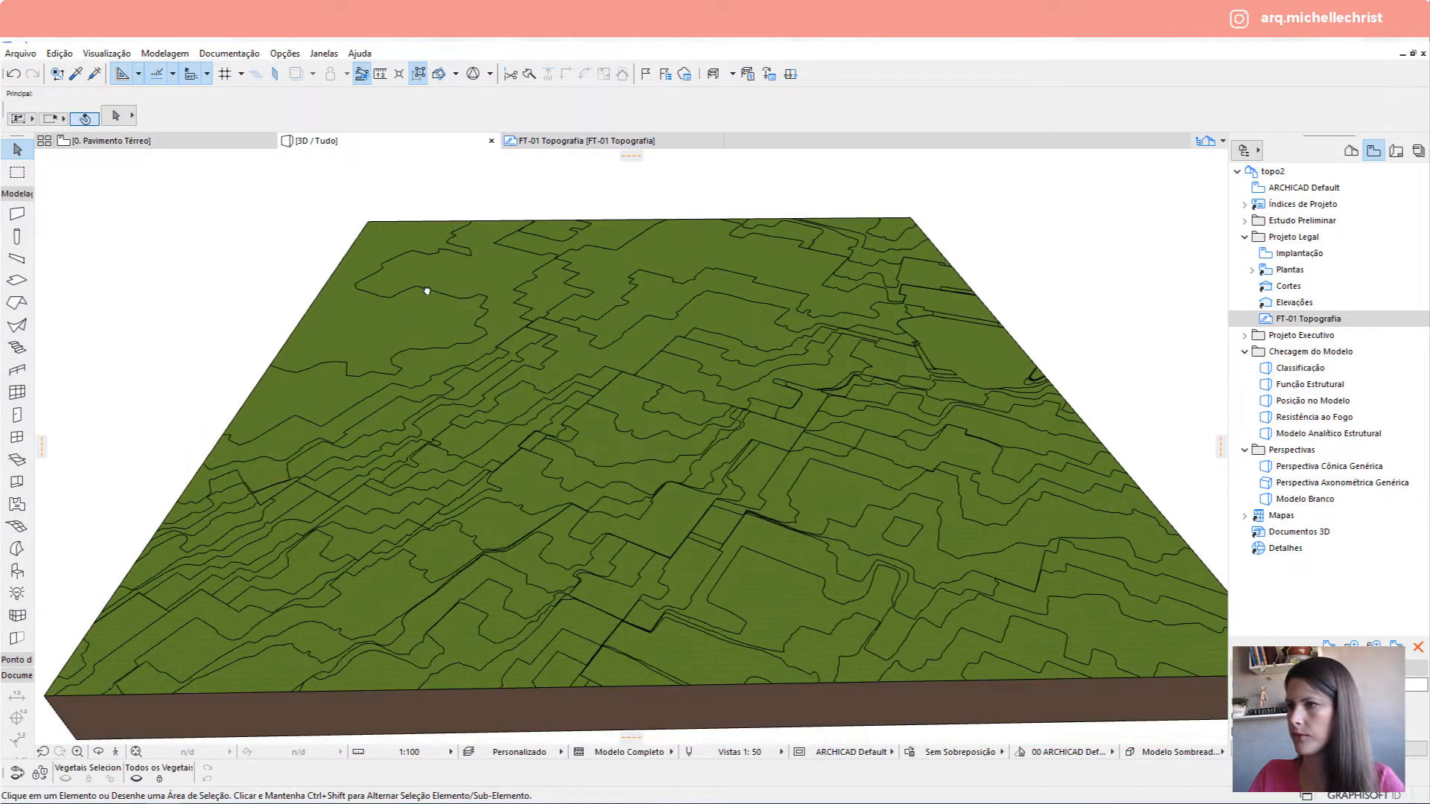
{"action": "key", "text": "F2"}
{"action": "scroll", "coordinate": [343, 319], "scroll_direction": "down", "scroll_amount": 4}
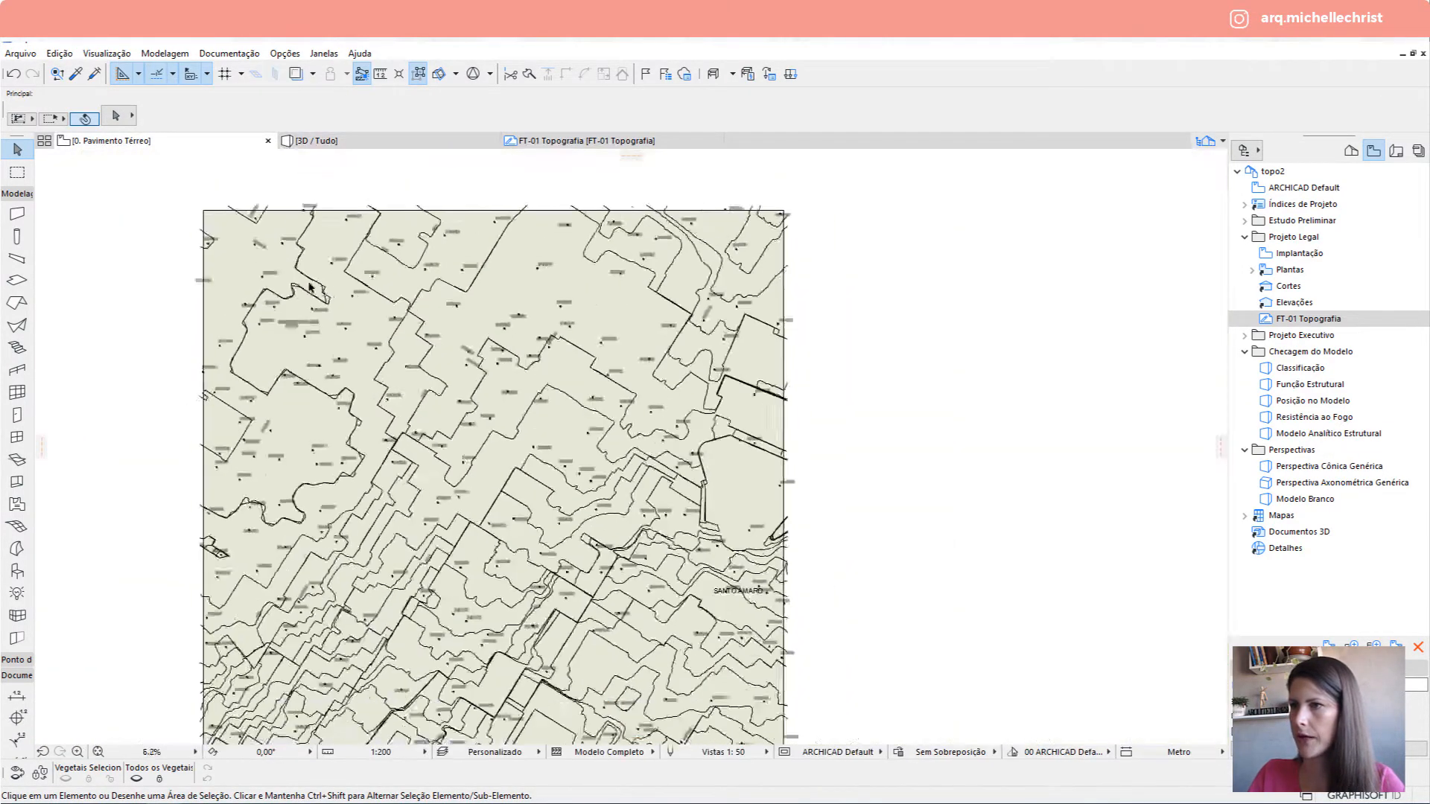
{"action": "middle_click_drag", "start_coordinate": [475, 397], "coordinate": [489, 372]}
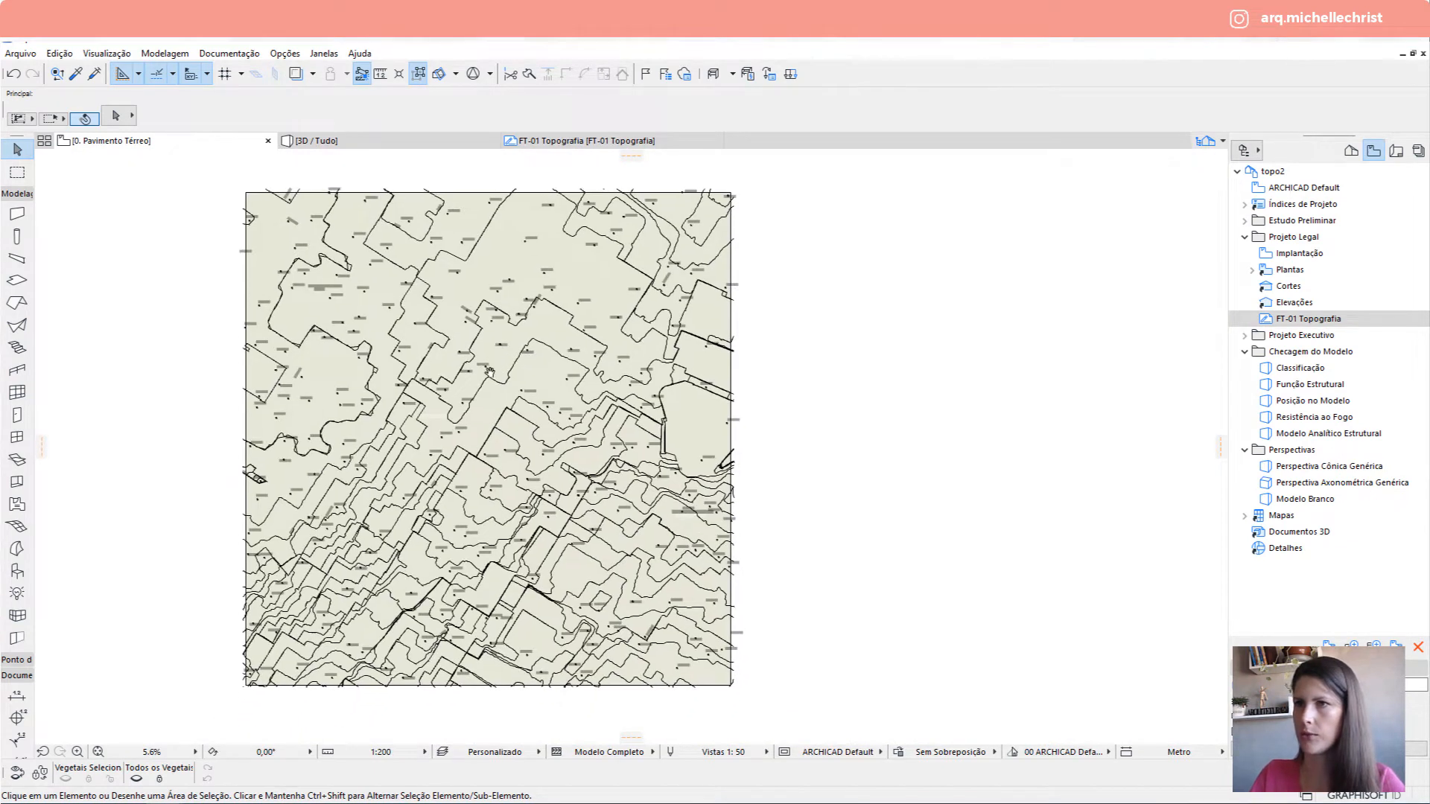
Delete all the imported polylines and splines from the floor plan, keeping the terrain mesh.
{"action": "left_click", "coordinate": [16, 194]}
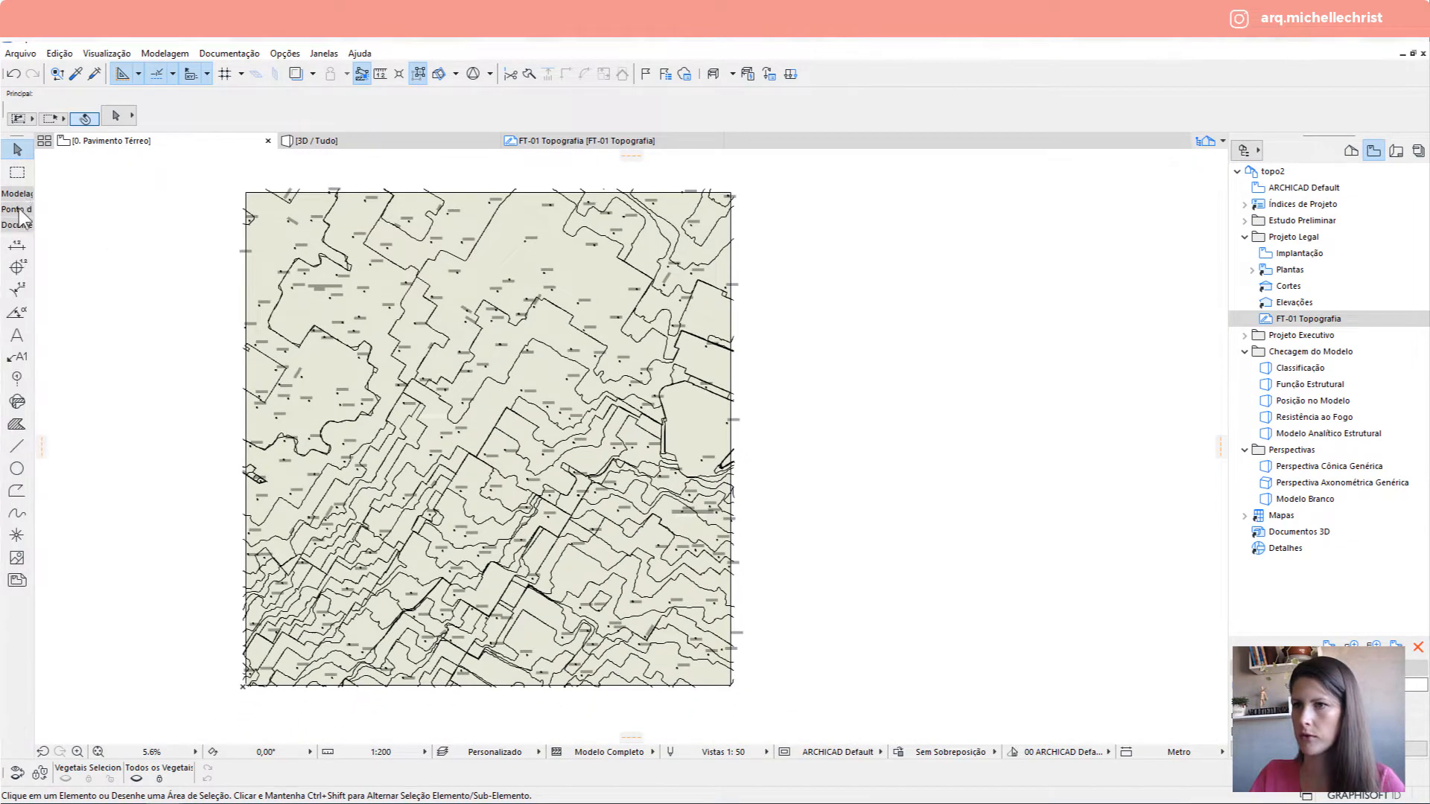
{"action": "left_click", "coordinate": [15, 491]}
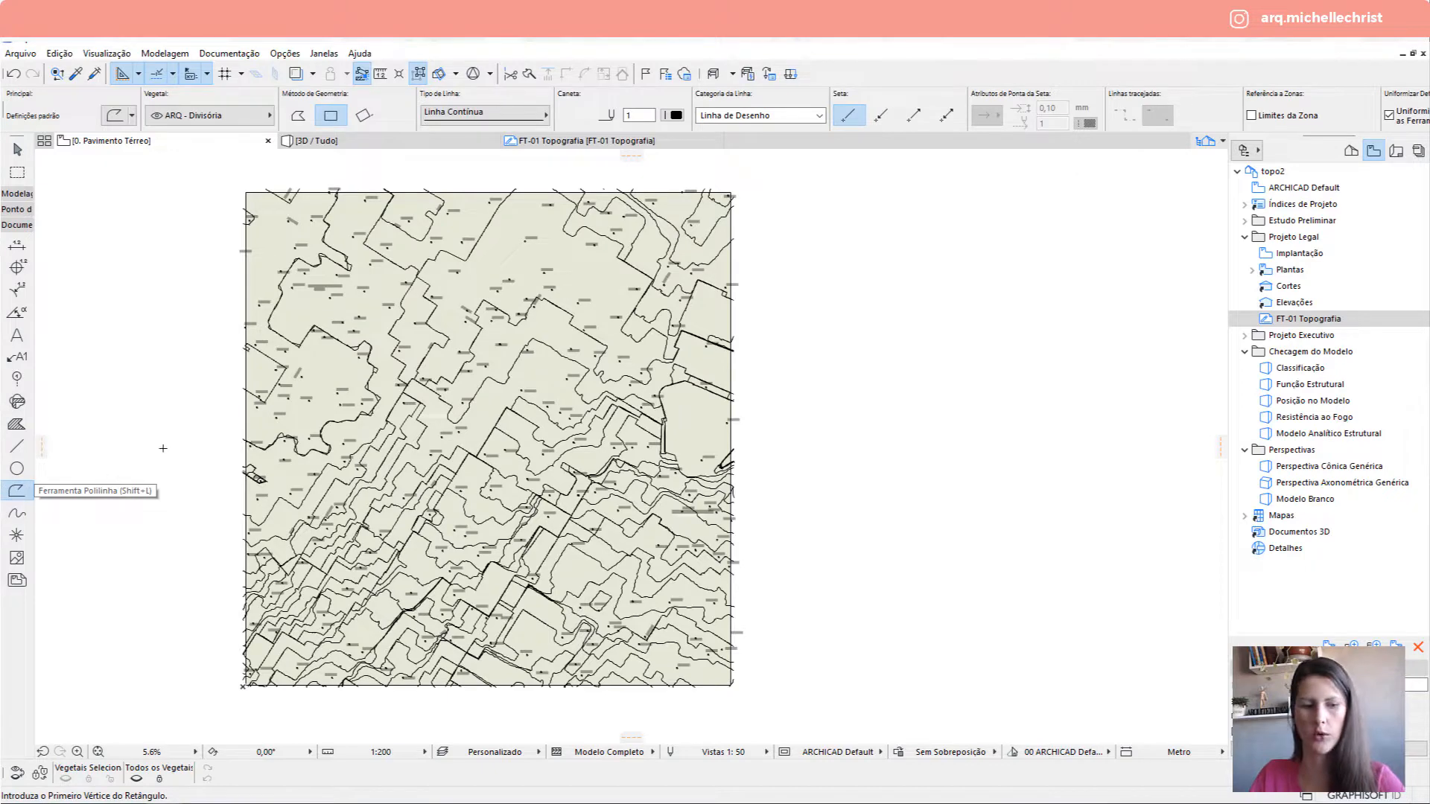
{"action": "key", "text": "ctrl+a"}
{"action": "key", "text": "Delete"}
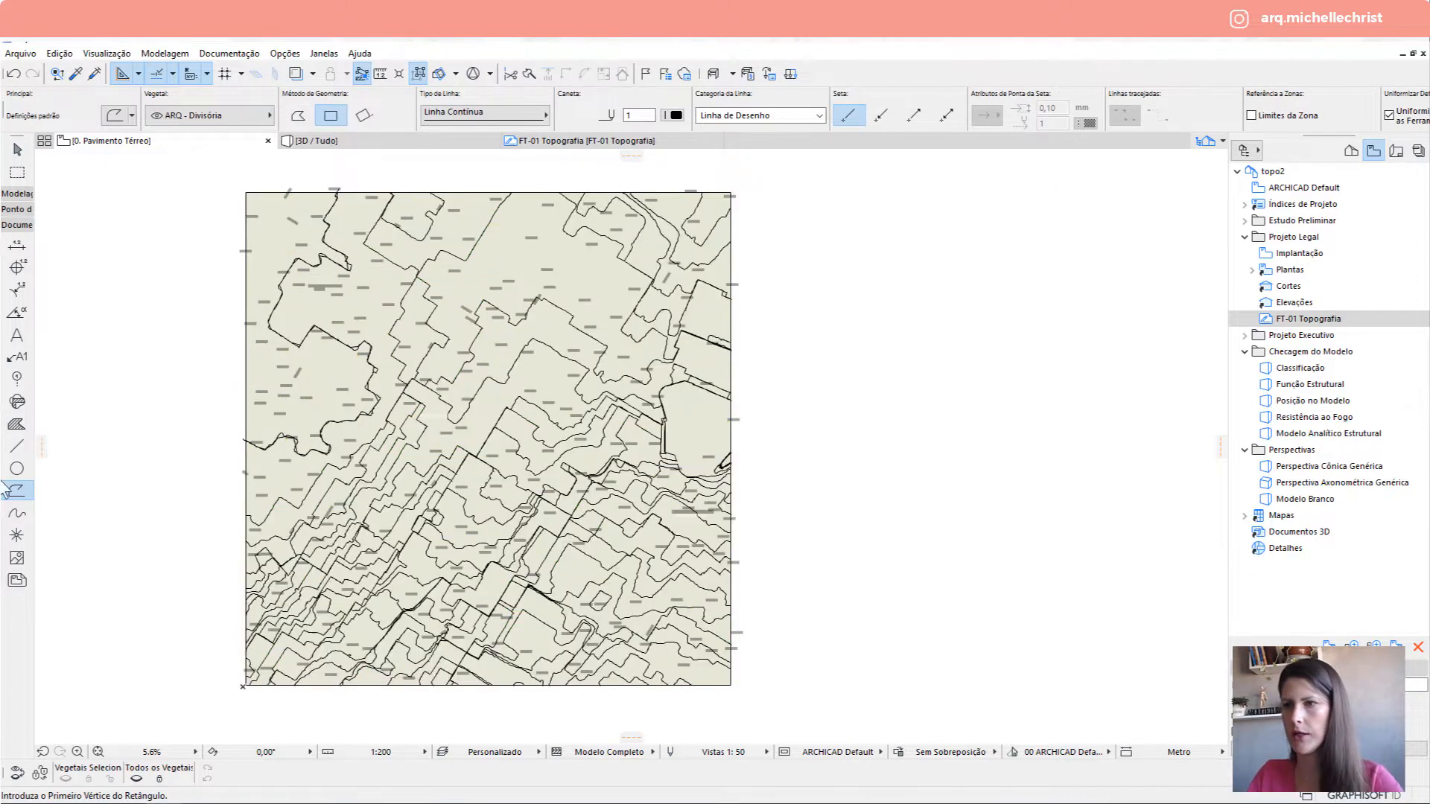
{"action": "left_click", "coordinate": [17, 513]}
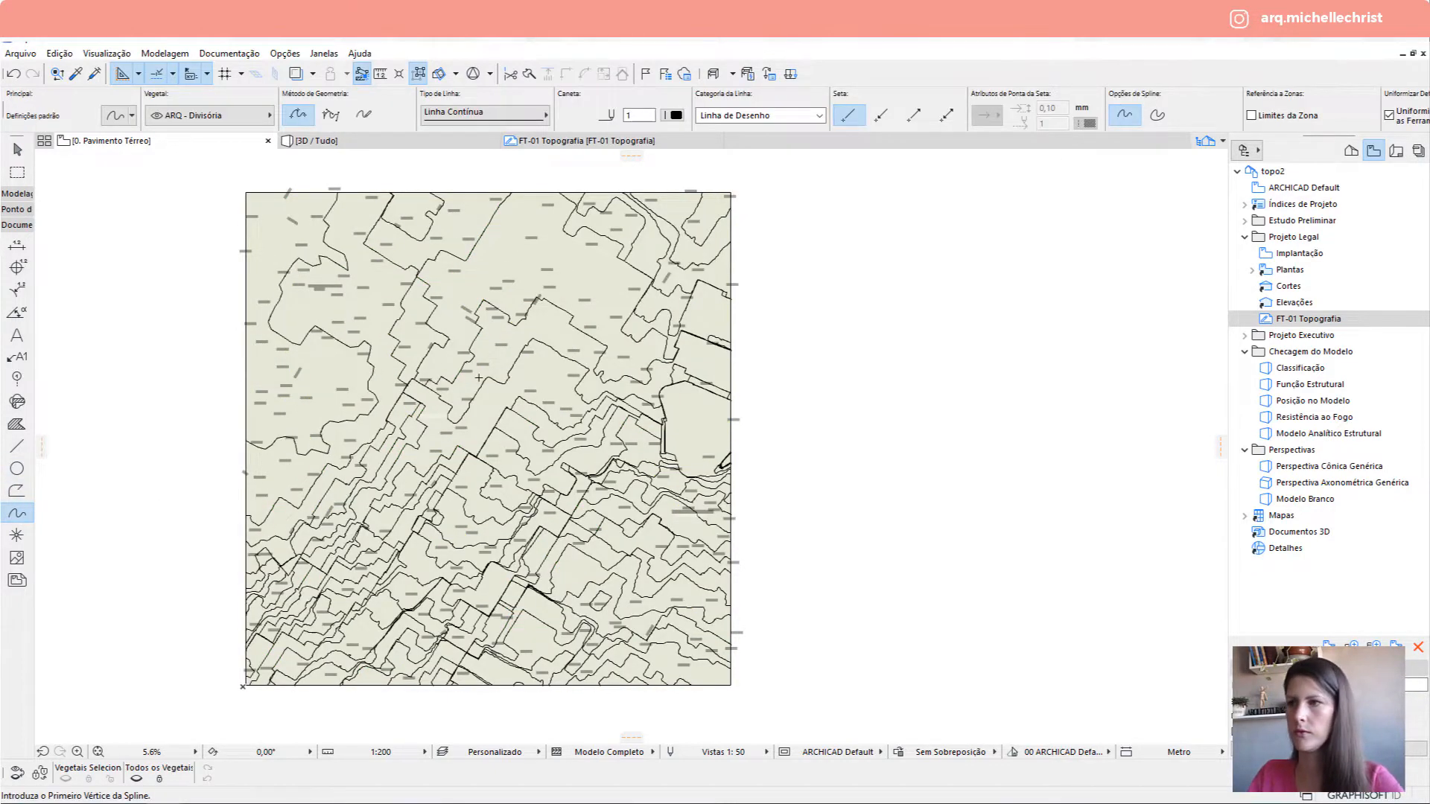
{"action": "key", "text": "Escape"}
Select the terrain mesh near SETOR 085 and check the points along its contour ridges.
{"action": "scroll", "coordinate": [405, 372], "scroll_direction": "up", "scroll_amount": 10}
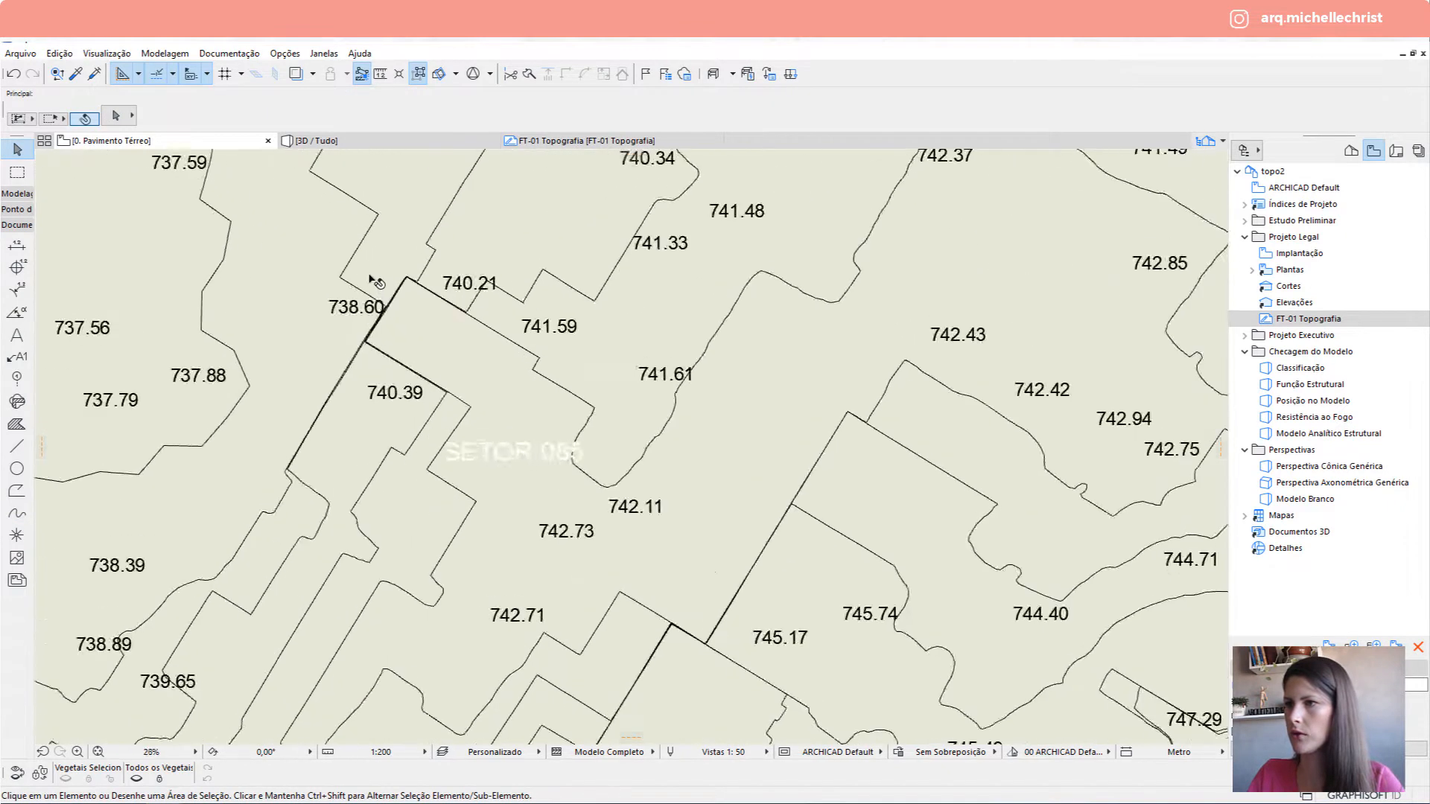
{"action": "left_click", "coordinate": [357, 320]}
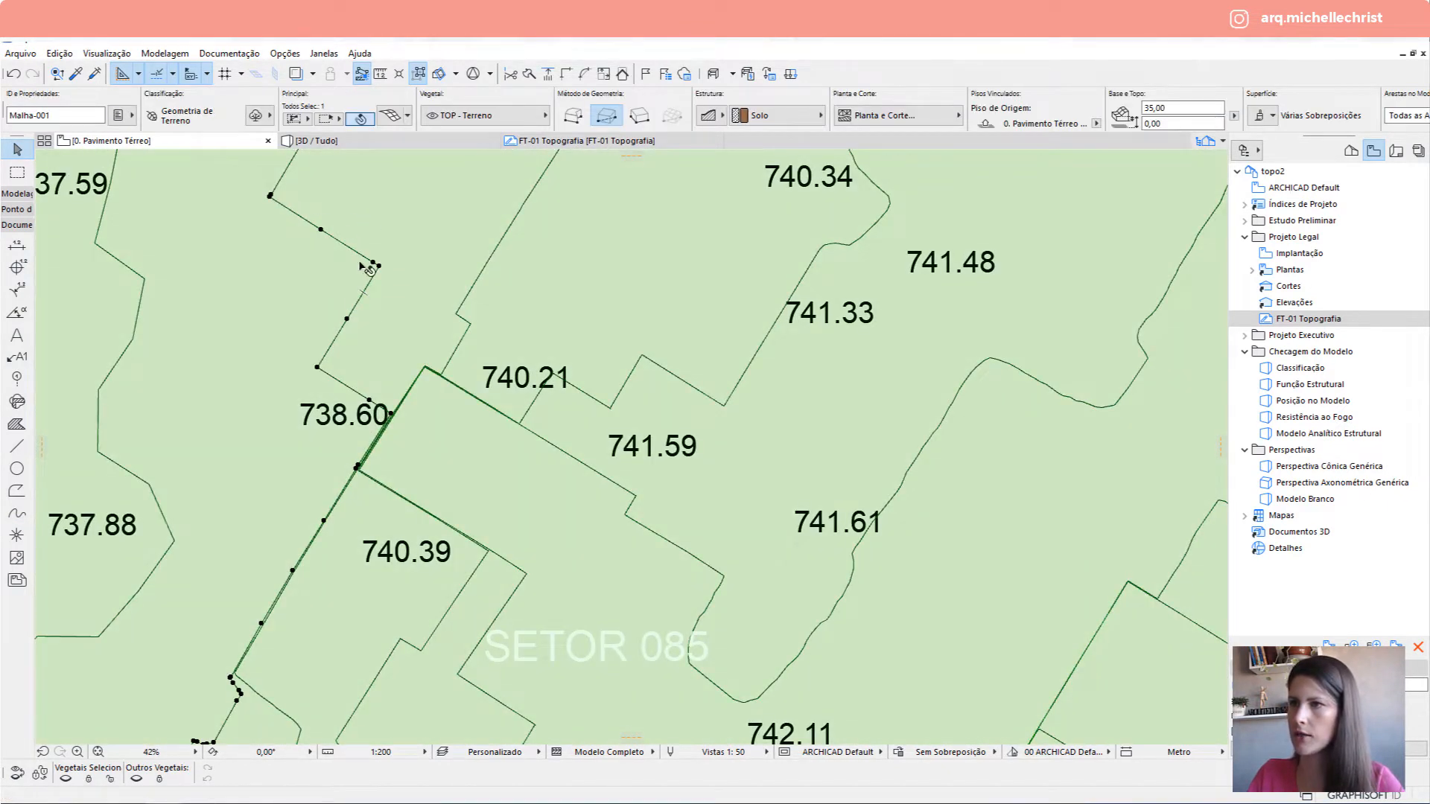
{"action": "scroll", "coordinate": [357, 302], "scroll_direction": "up", "scroll_amount": 4}
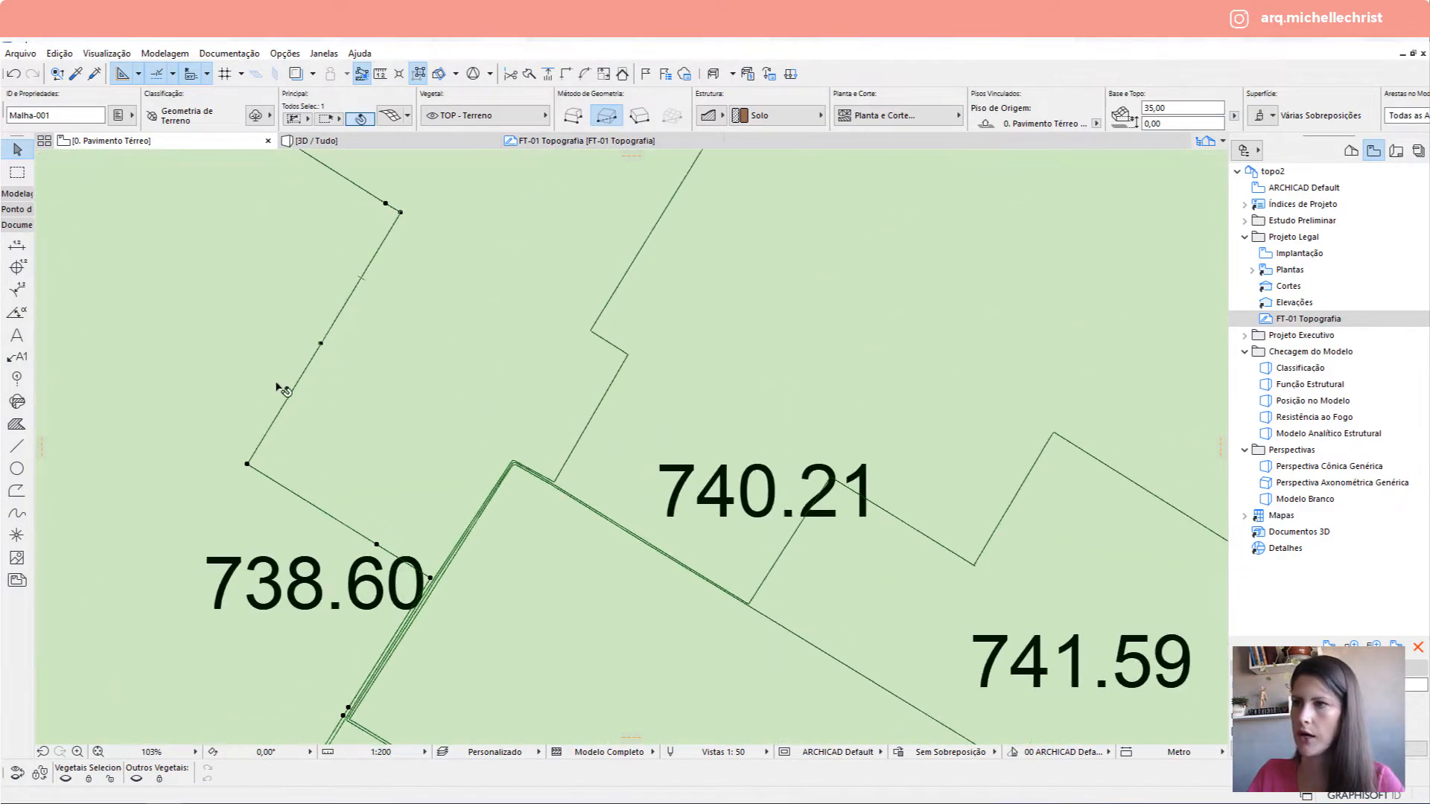
{"action": "scroll", "coordinate": [377, 459], "scroll_direction": "down", "scroll_amount": 6}
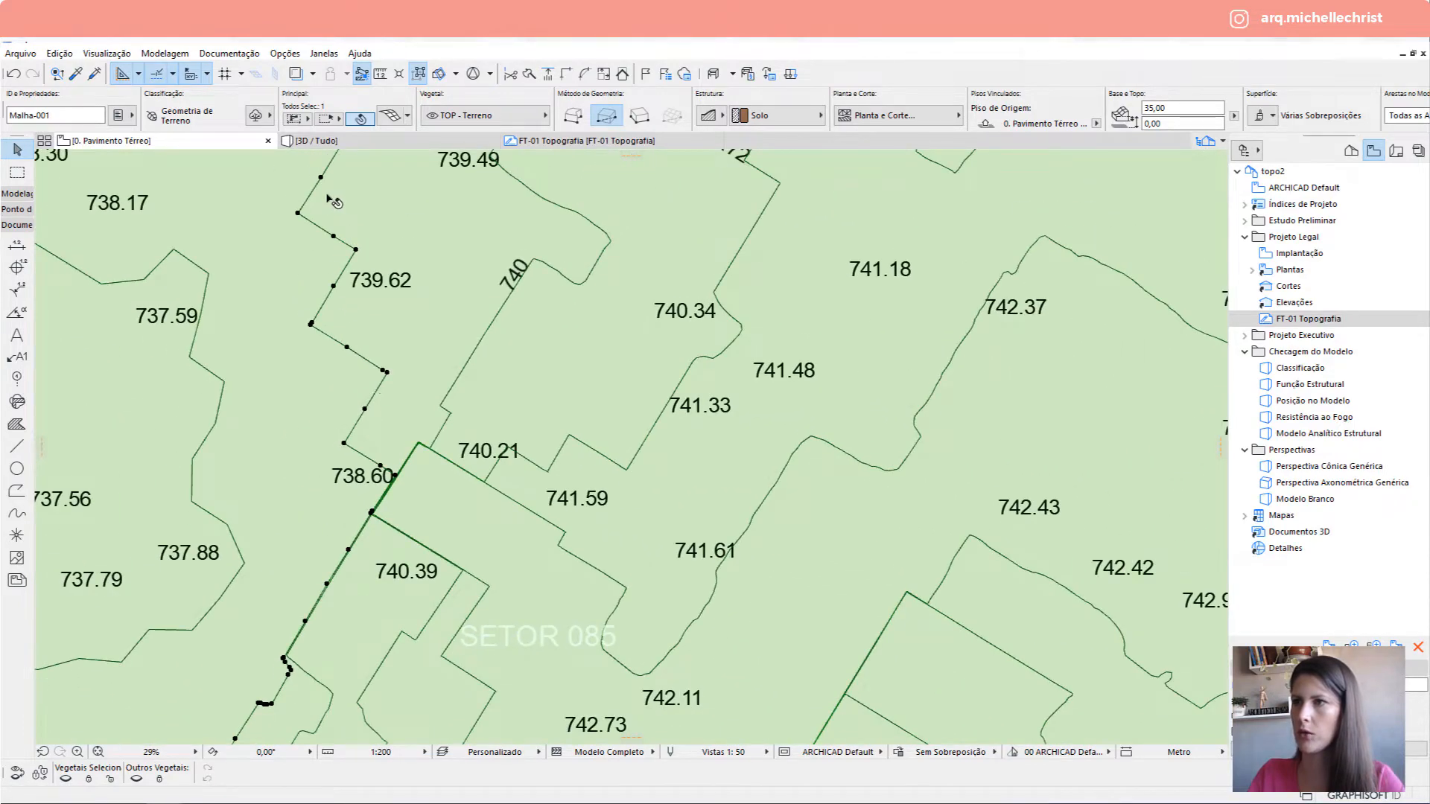
{"action": "middle_click_drag", "start_coordinate": [327, 197], "coordinate": [364, 328]}
{"action": "scroll", "coordinate": [313, 277], "scroll_direction": "down", "scroll_amount": 8}
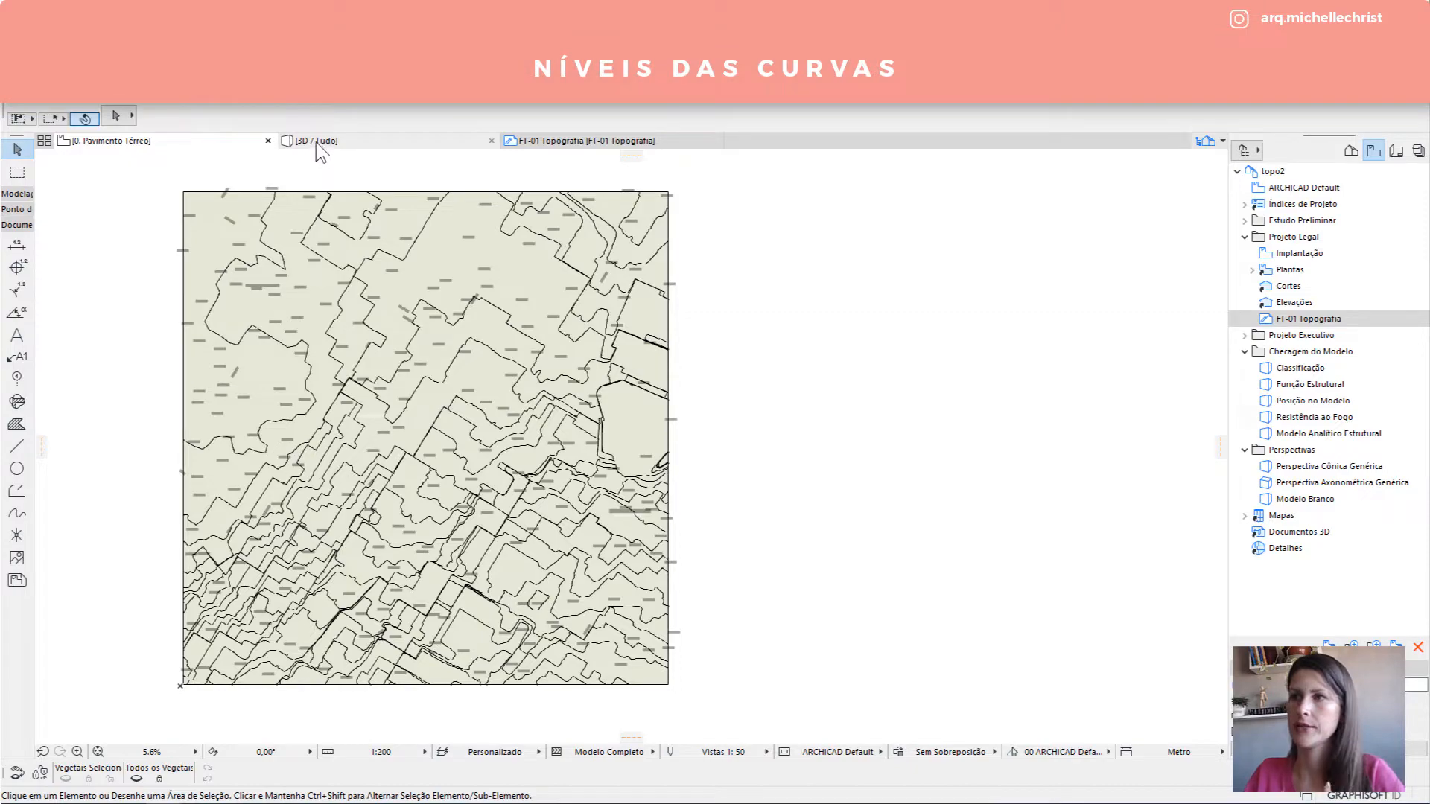
Examine the elevation labels around UNIVERSIDADE UNIP and check the westernmost contour on the mesh against them.
{"action": "scroll", "coordinate": [264, 258], "scroll_direction": "up", "scroll_amount": 1}
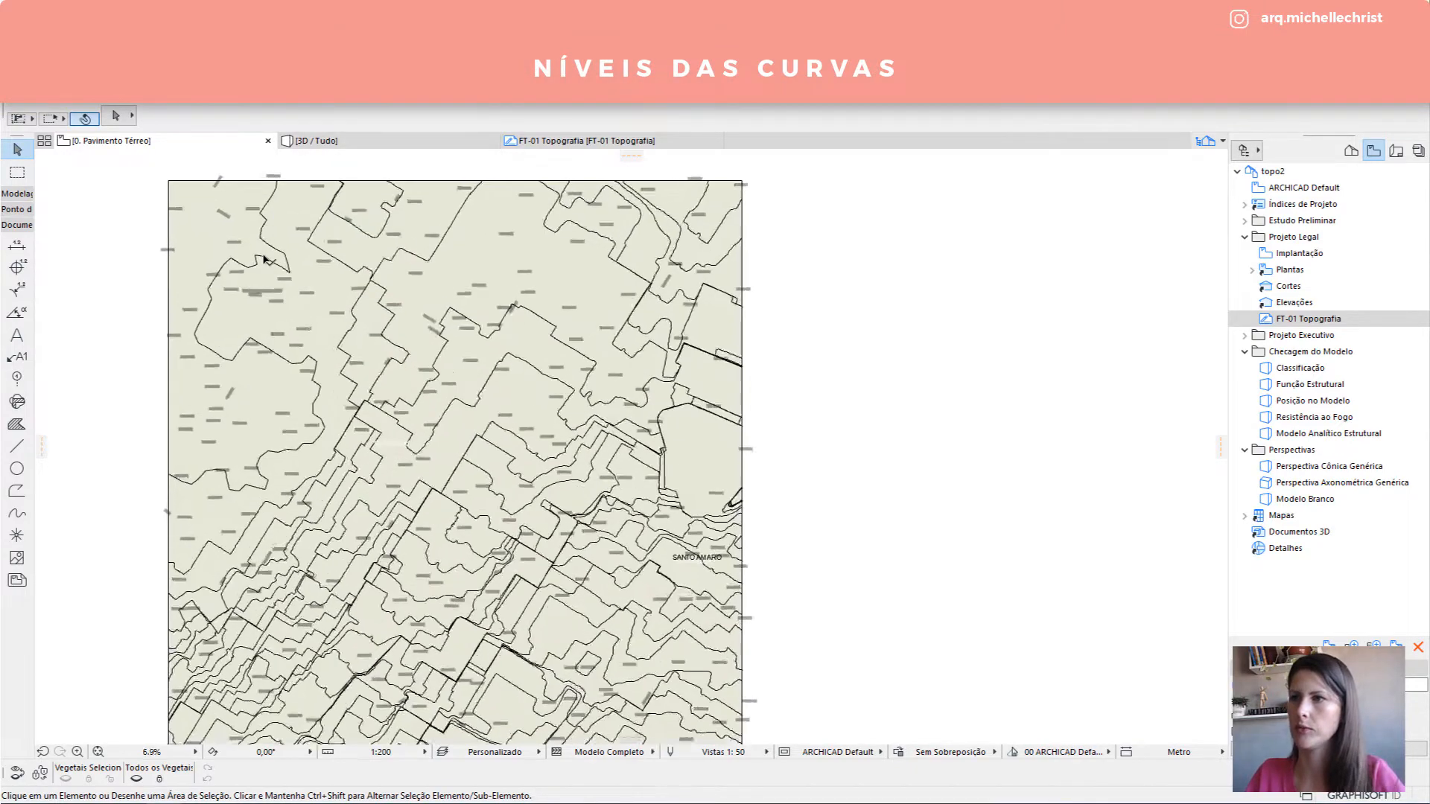
{"action": "scroll", "coordinate": [265, 258], "scroll_direction": "up", "scroll_amount": 5}
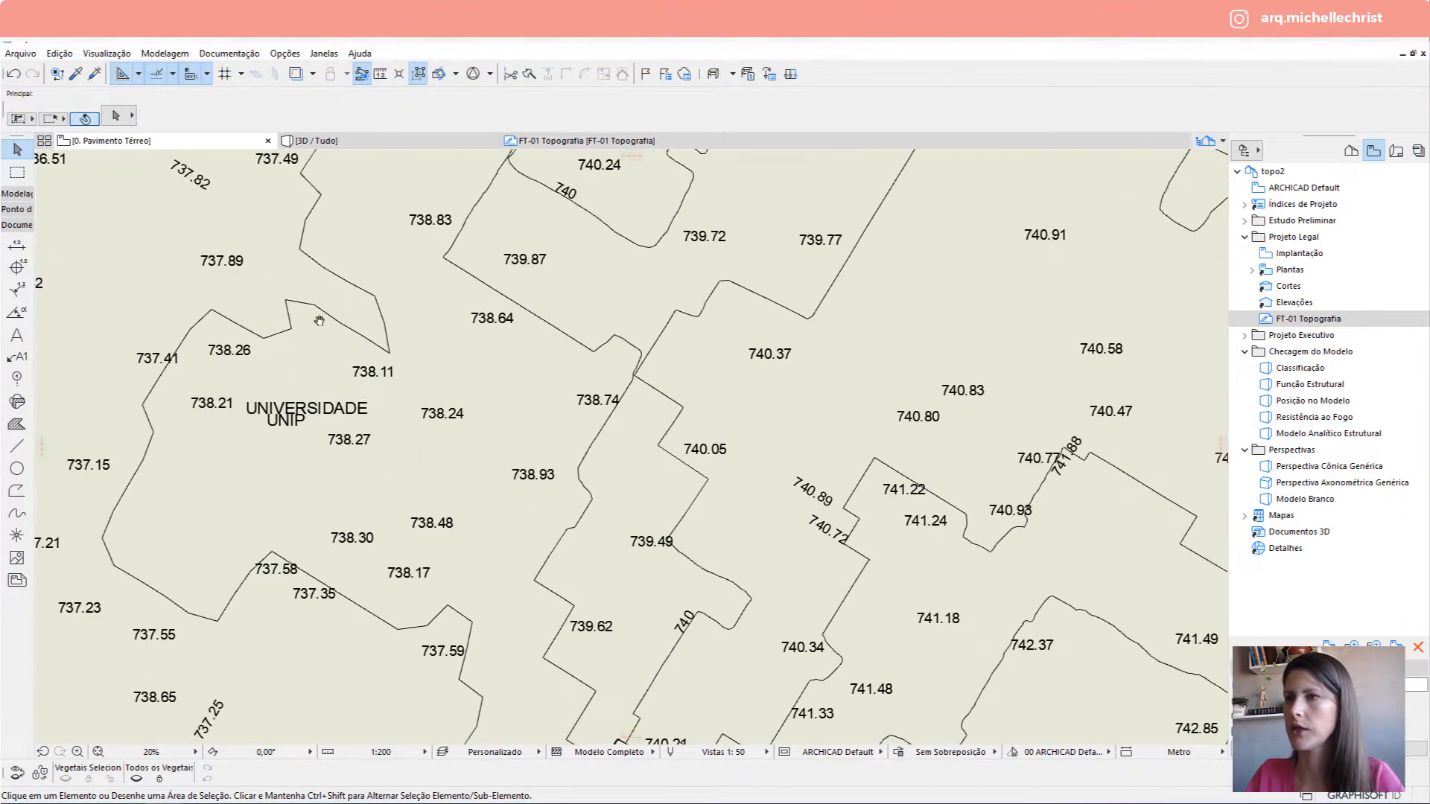
{"action": "middle_click_drag", "start_coordinate": [319, 321], "coordinate": [306, 372]}
{"action": "scroll", "coordinate": [305, 254], "scroll_direction": "up", "scroll_amount": 1}
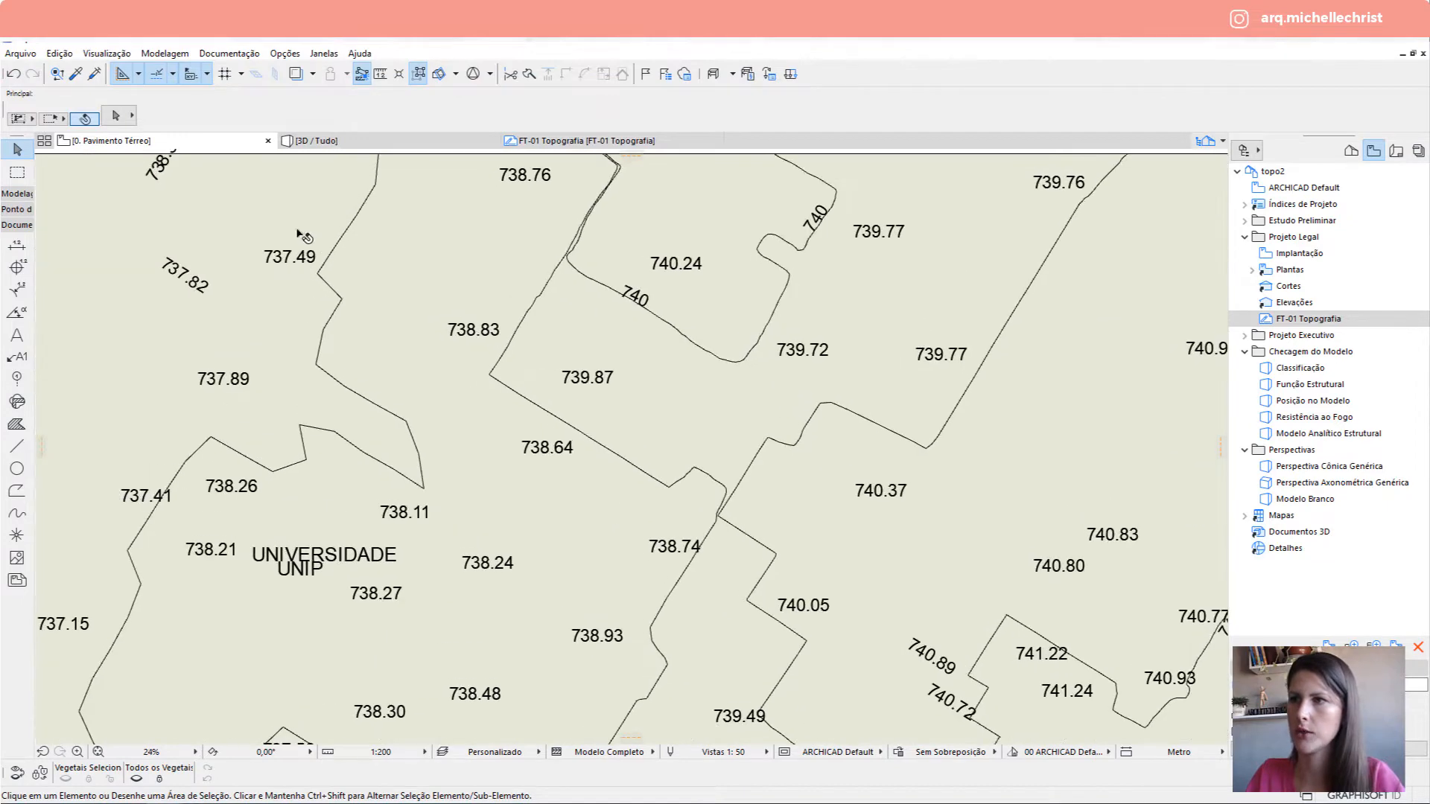
{"action": "middle_click_drag", "start_coordinate": [302, 237], "coordinate": [386, 303]}
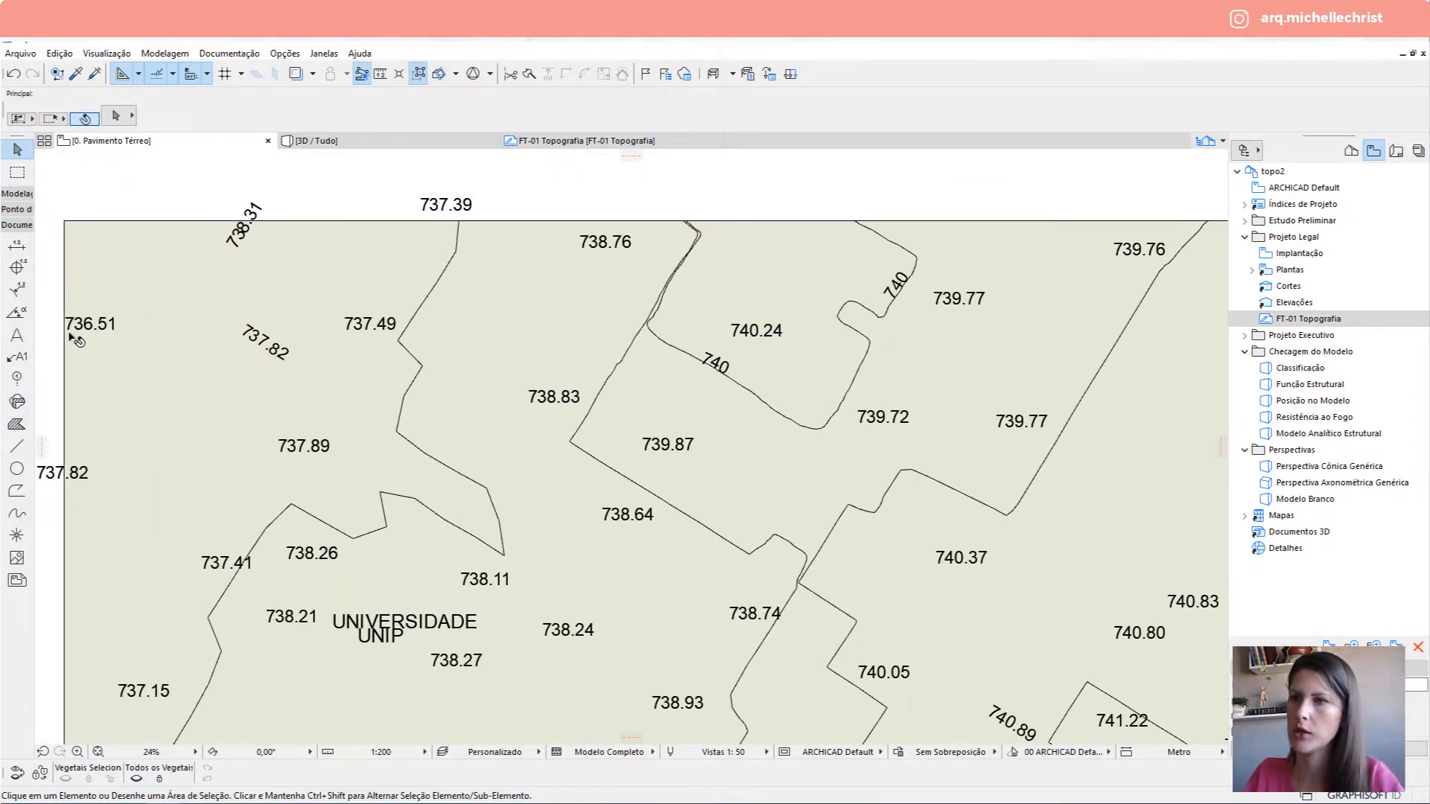
{"action": "scroll", "coordinate": [430, 294], "scroll_direction": "down", "scroll_amount": 2}
{"action": "middle_click_drag", "start_coordinate": [830, 306], "coordinate": [545, 228]}
{"action": "scroll", "coordinate": [566, 273], "scroll_direction": "down", "scroll_amount": 3}
{"action": "middle_click_drag", "start_coordinate": [732, 403], "coordinate": [723, 323]}
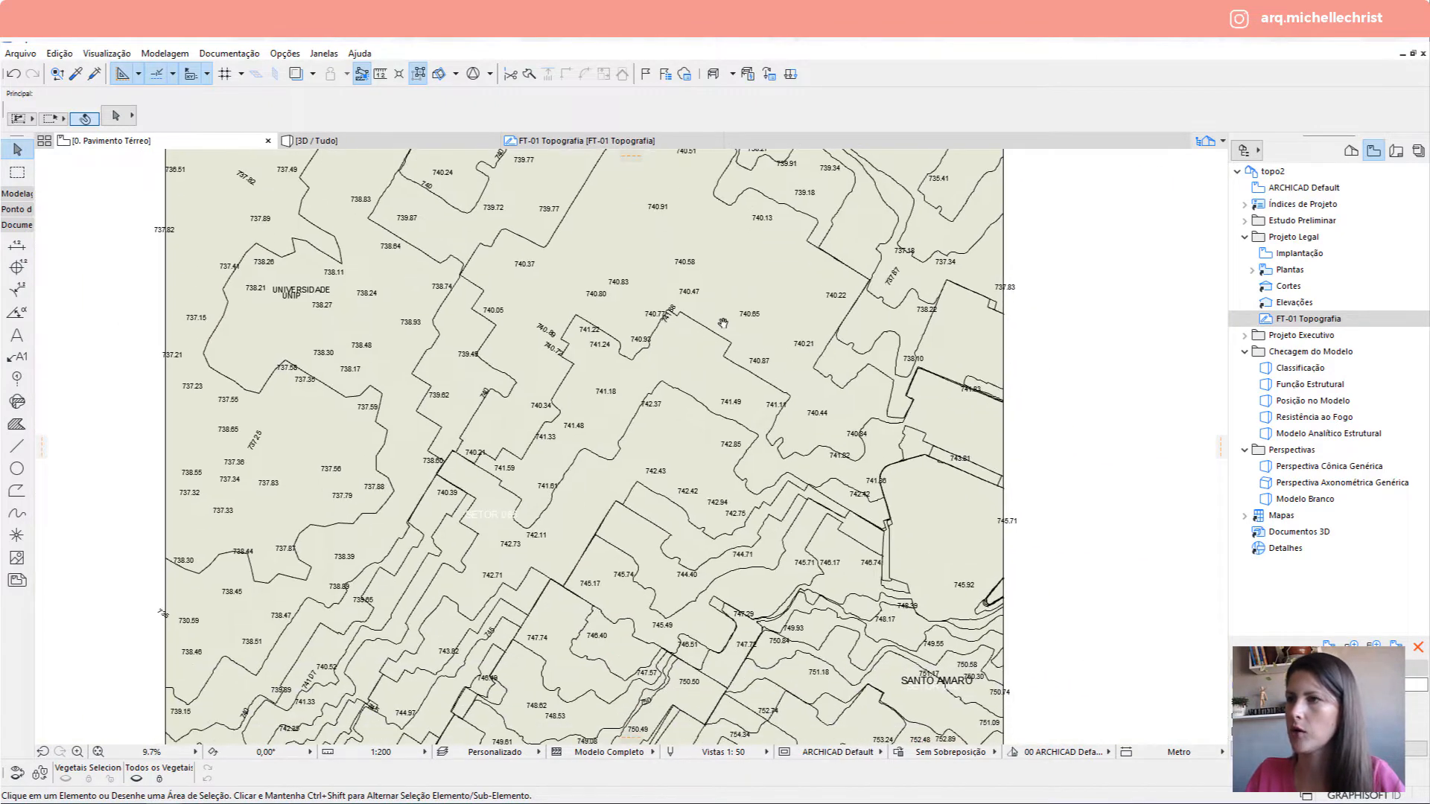
{"action": "middle_click_drag", "start_coordinate": [379, 245], "coordinate": [400, 316]}
{"action": "left_click", "coordinate": [339, 231]}
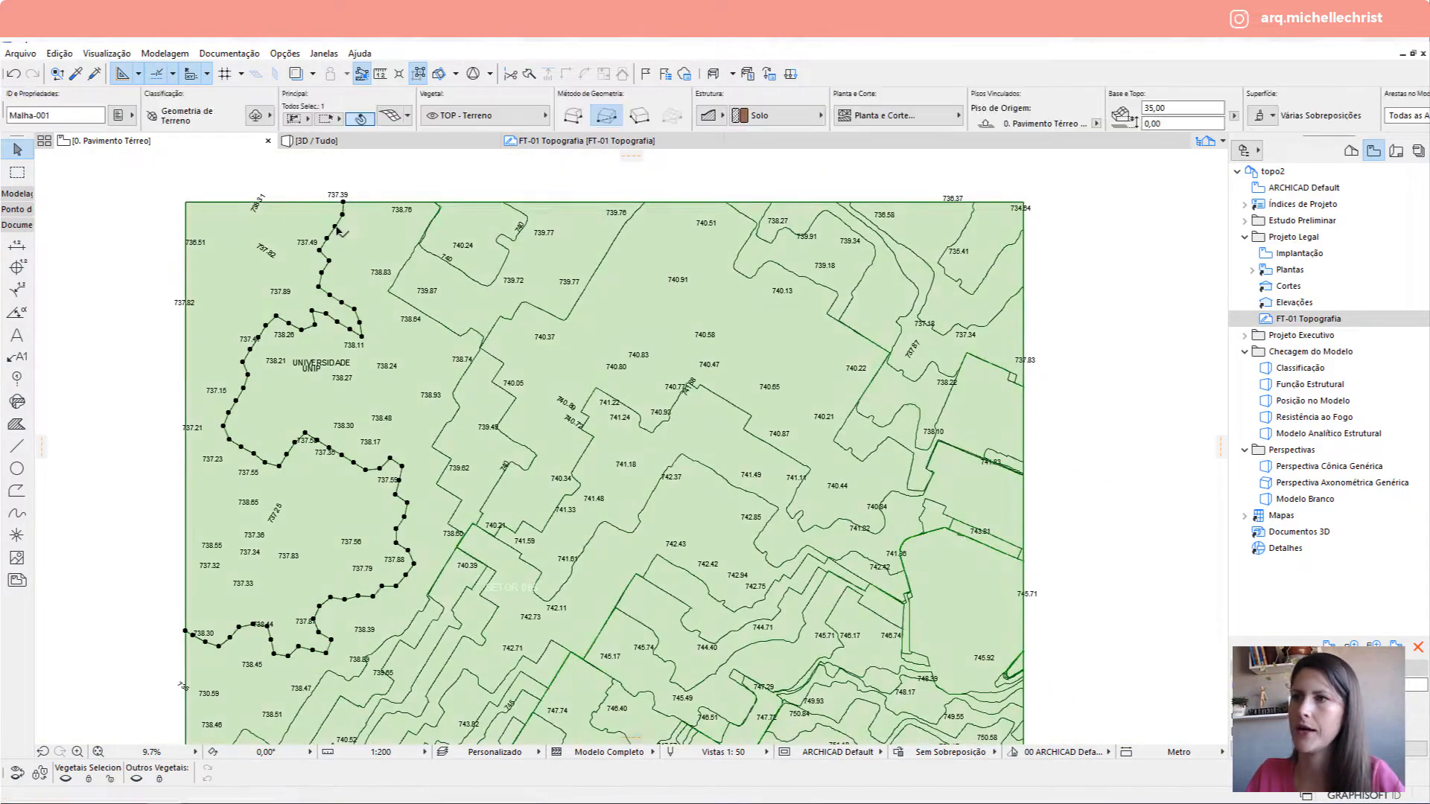
{"action": "key", "text": "Escape"}
{"action": "scroll", "coordinate": [349, 261], "scroll_direction": "down", "scroll_amount": 2}
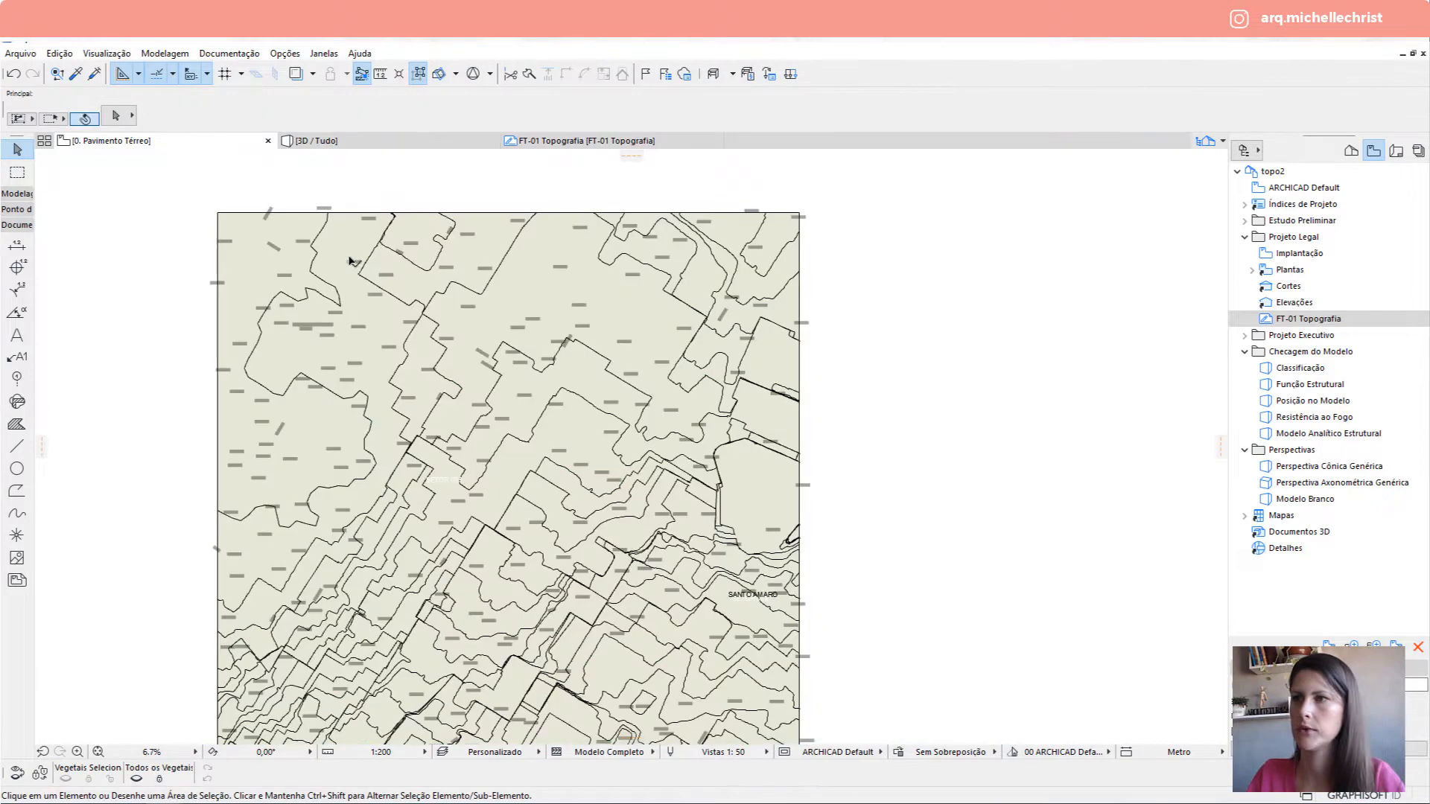
Compare the elevation labels at the terrain's northwest corner with those at its southeast corner.
{"action": "scroll", "coordinate": [277, 227], "scroll_direction": "up", "scroll_amount": 2}
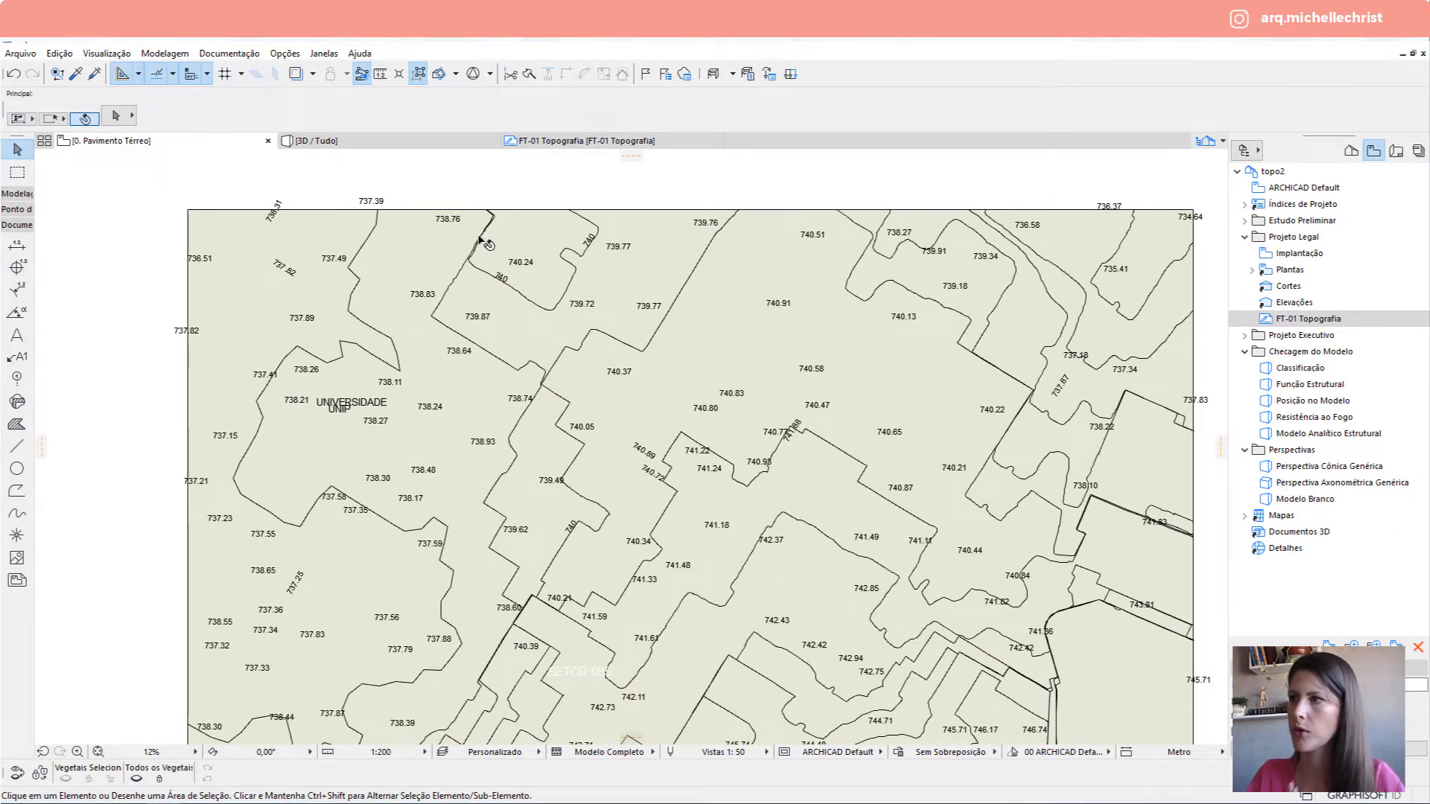
{"action": "scroll", "coordinate": [633, 298], "scroll_direction": "down", "scroll_amount": 2}
{"action": "middle_click_drag", "start_coordinate": [755, 479], "coordinate": [715, 400]}
{"action": "scroll", "coordinate": [381, 242], "scroll_direction": "up", "scroll_amount": 4}
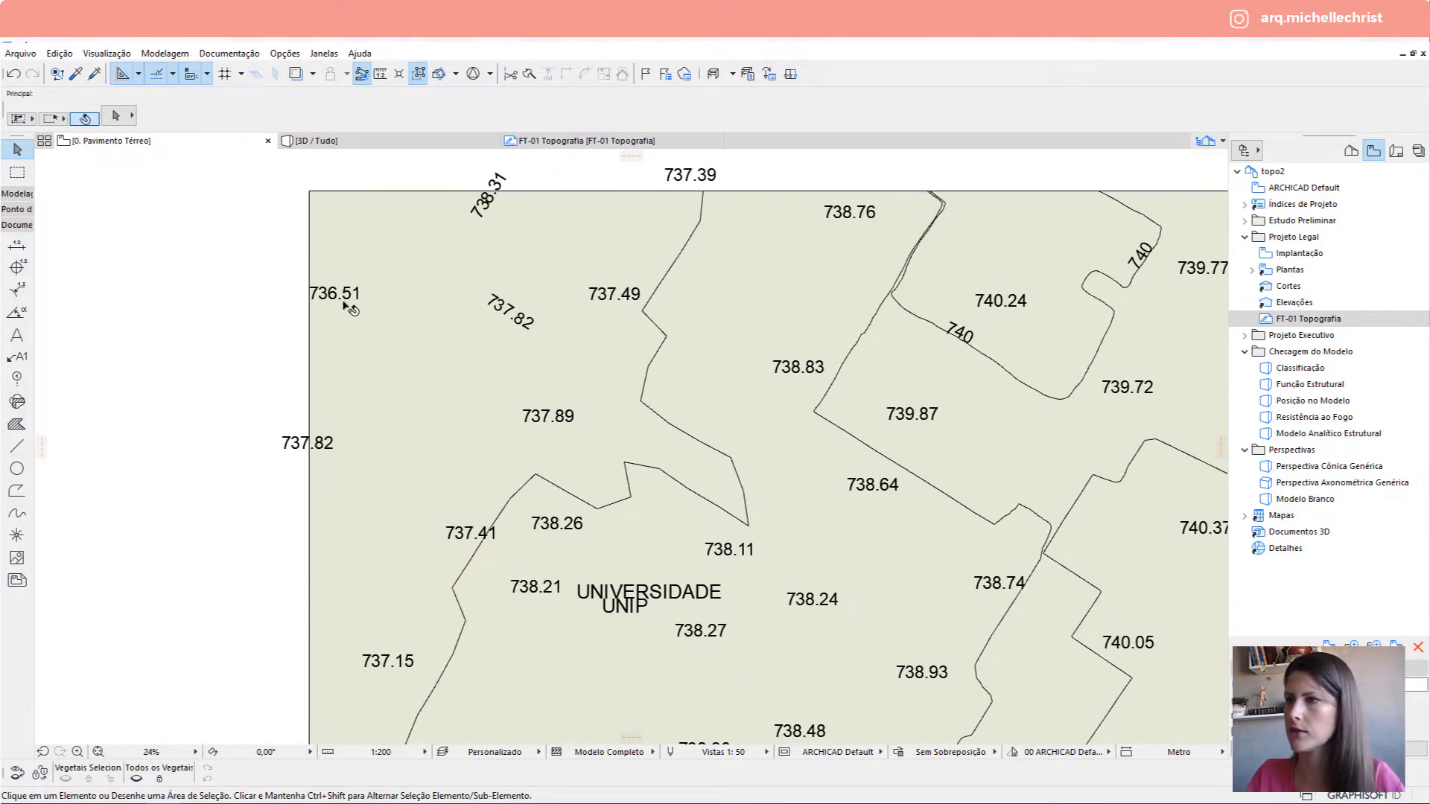
{"action": "scroll", "coordinate": [348, 310], "scroll_direction": "down", "scroll_amount": 3}
{"action": "middle_click_drag", "start_coordinate": [814, 463], "coordinate": [734, 551]}
{"action": "scroll", "coordinate": [748, 689], "scroll_direction": "up", "scroll_amount": 3}
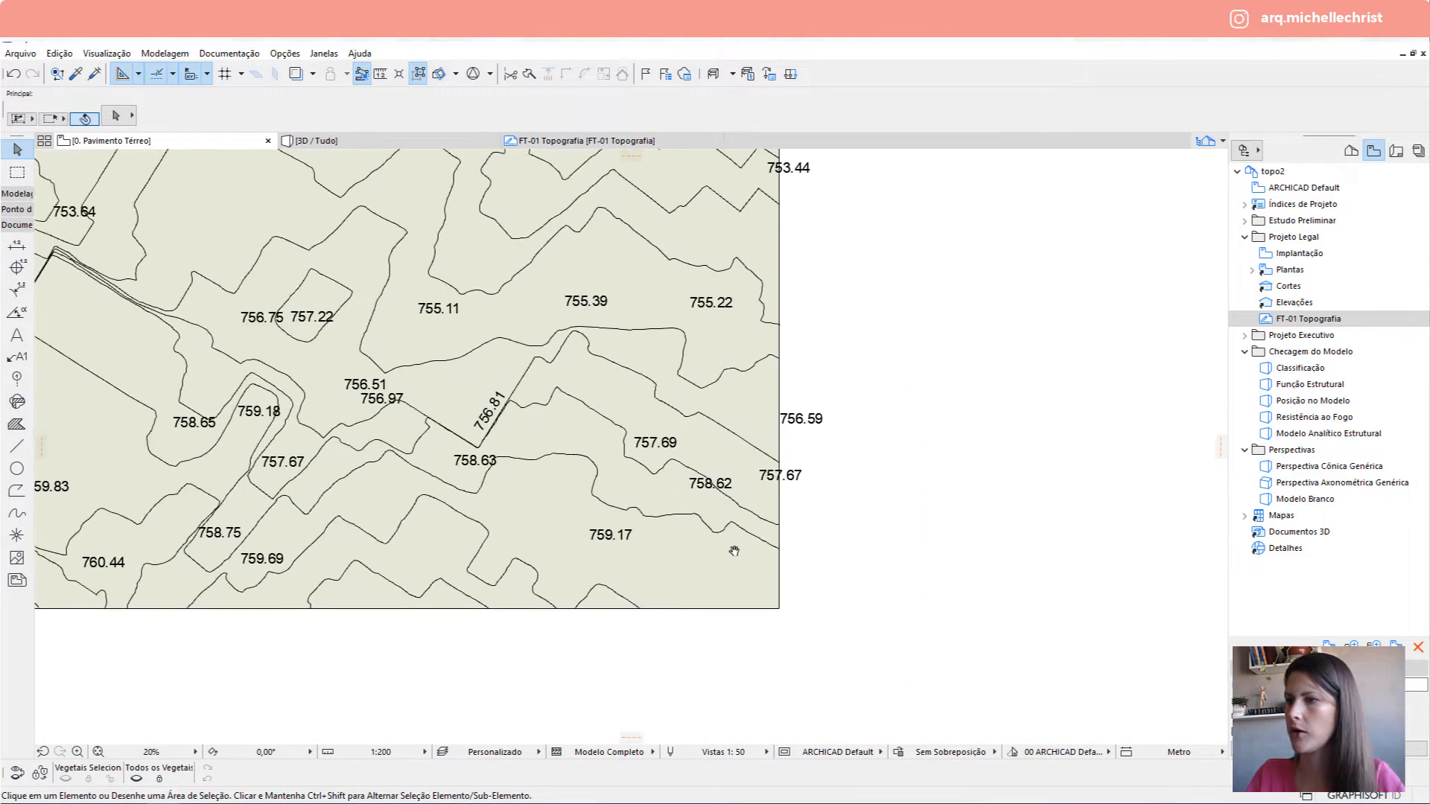
{"action": "middle_click_drag", "start_coordinate": [323, 592], "coordinate": [488, 592]}
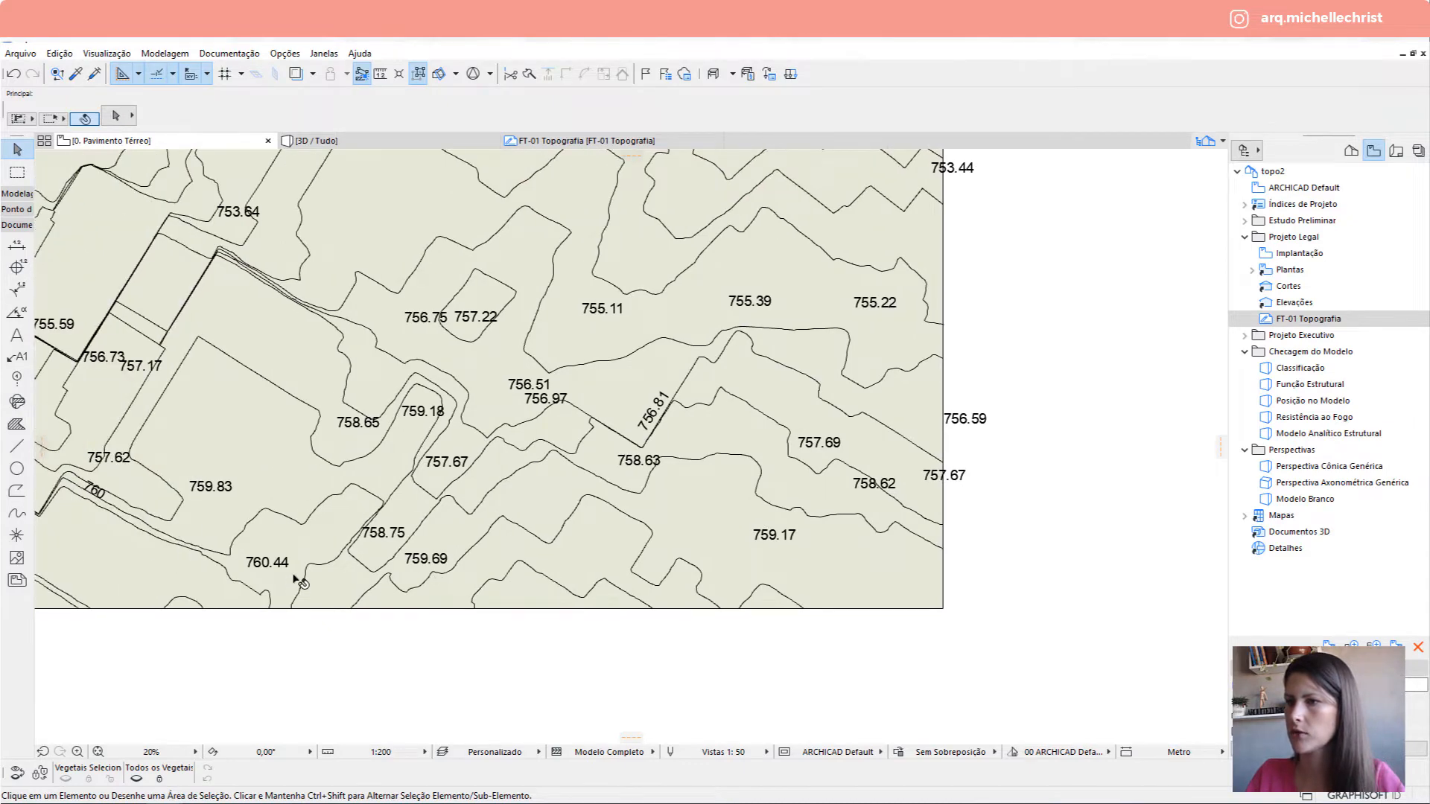
Compare the elevation labels along the terrain's southern edge with those farther north and check the contour points across the whole mesh.
{"action": "scroll", "coordinate": [332, 567], "scroll_direction": "down", "scroll_amount": 5}
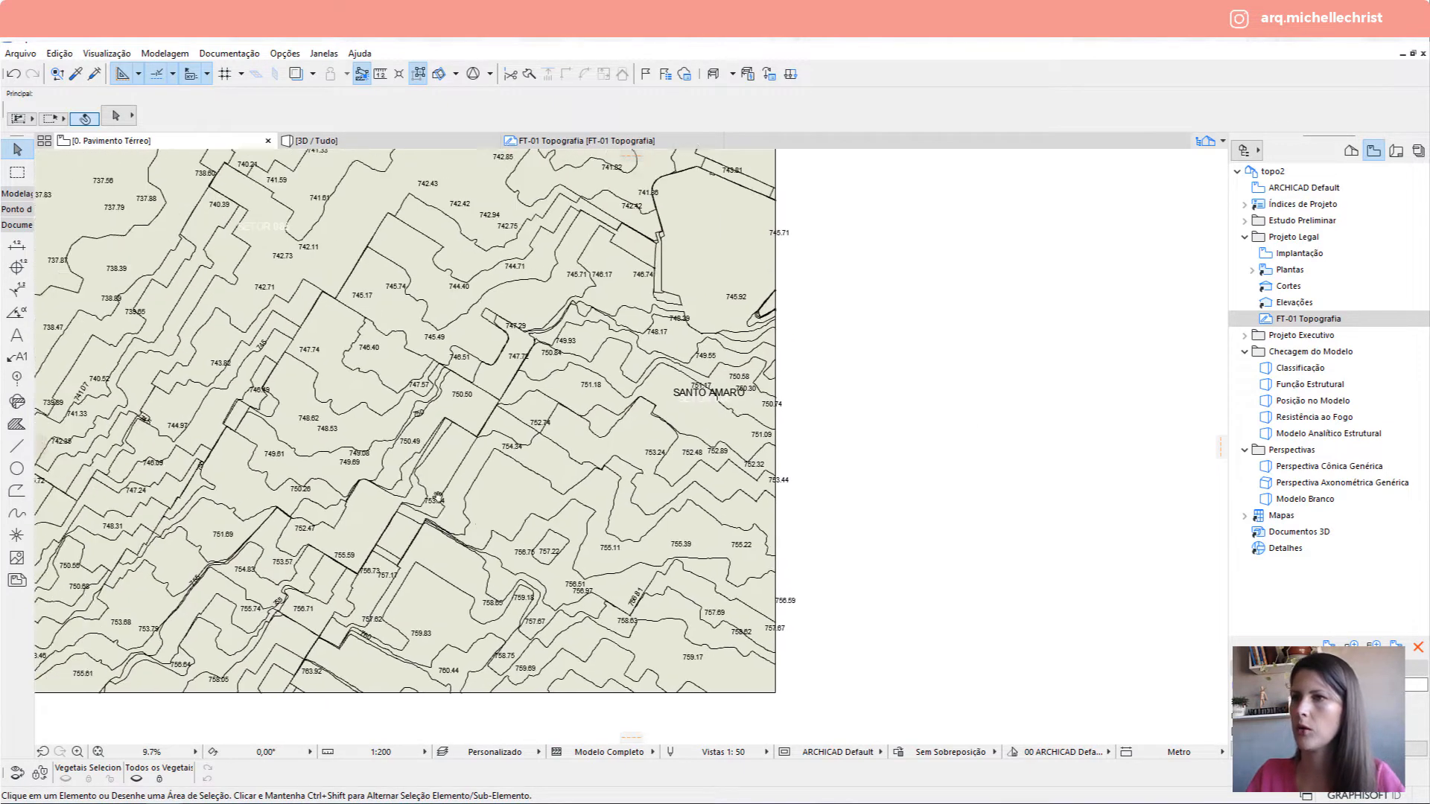
{"action": "middle_click_drag", "start_coordinate": [376, 340], "coordinate": [394, 473]}
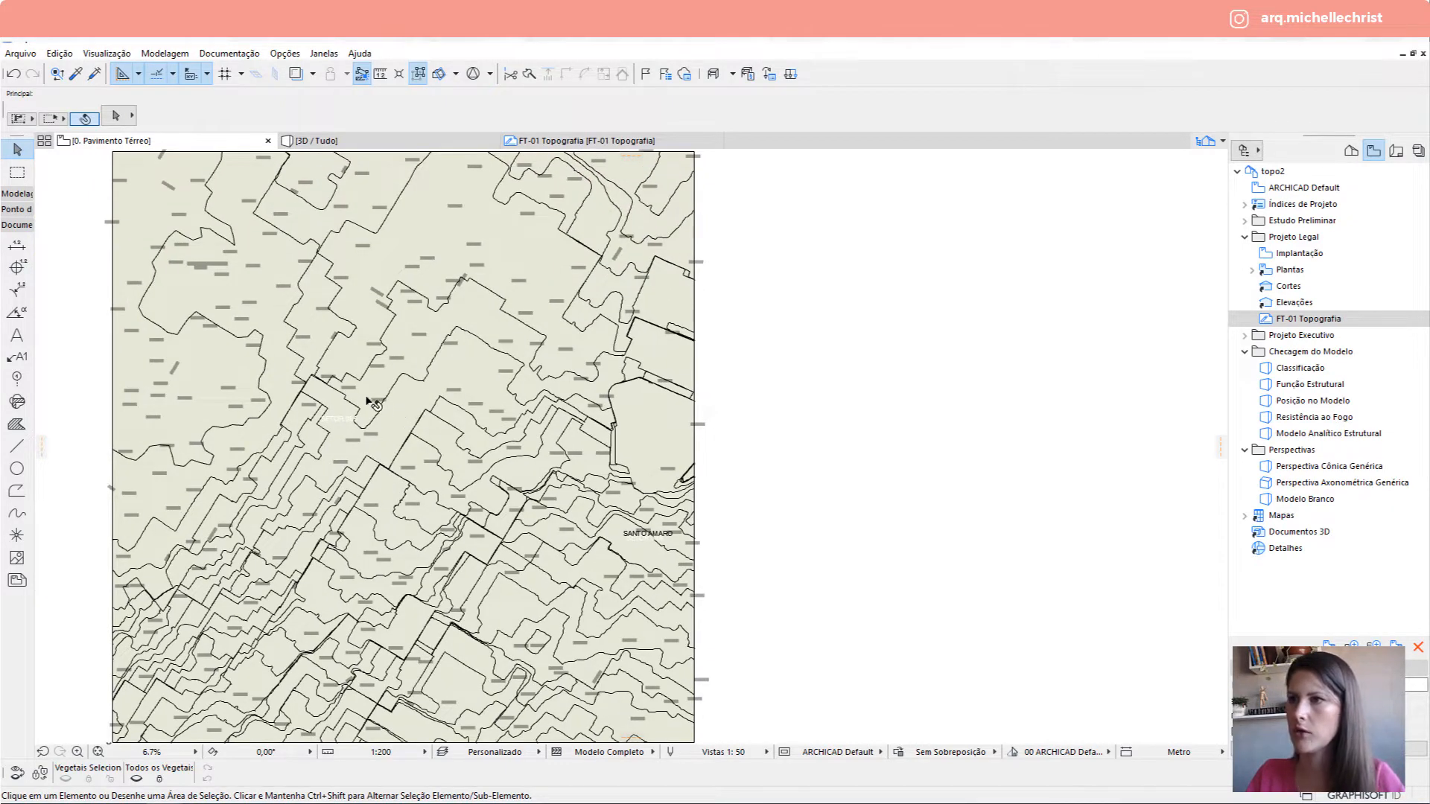
{"action": "scroll", "coordinate": [558, 407], "scroll_direction": "up", "scroll_amount": 3}
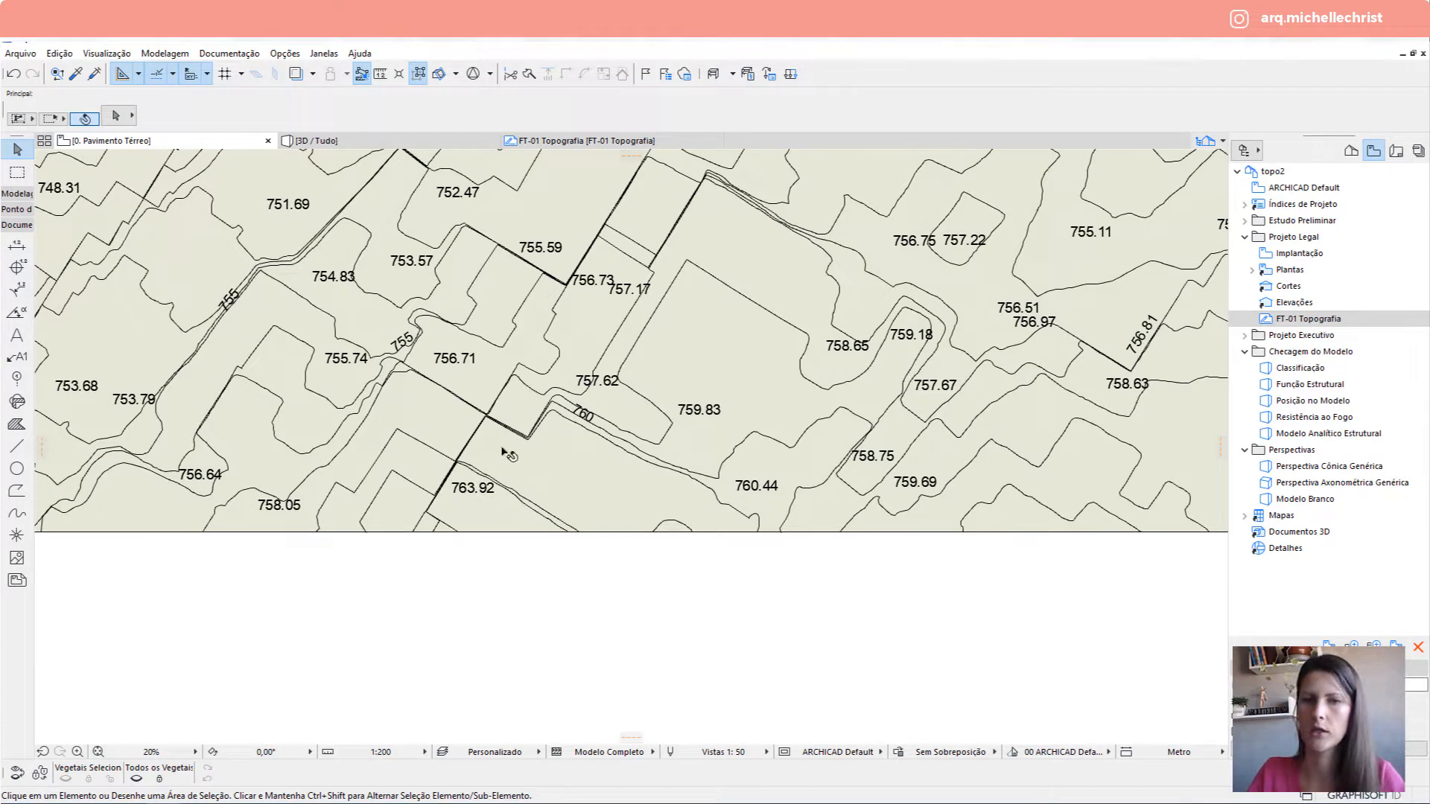
{"action": "scroll", "coordinate": [653, 403], "scroll_direction": "down", "scroll_amount": 4}
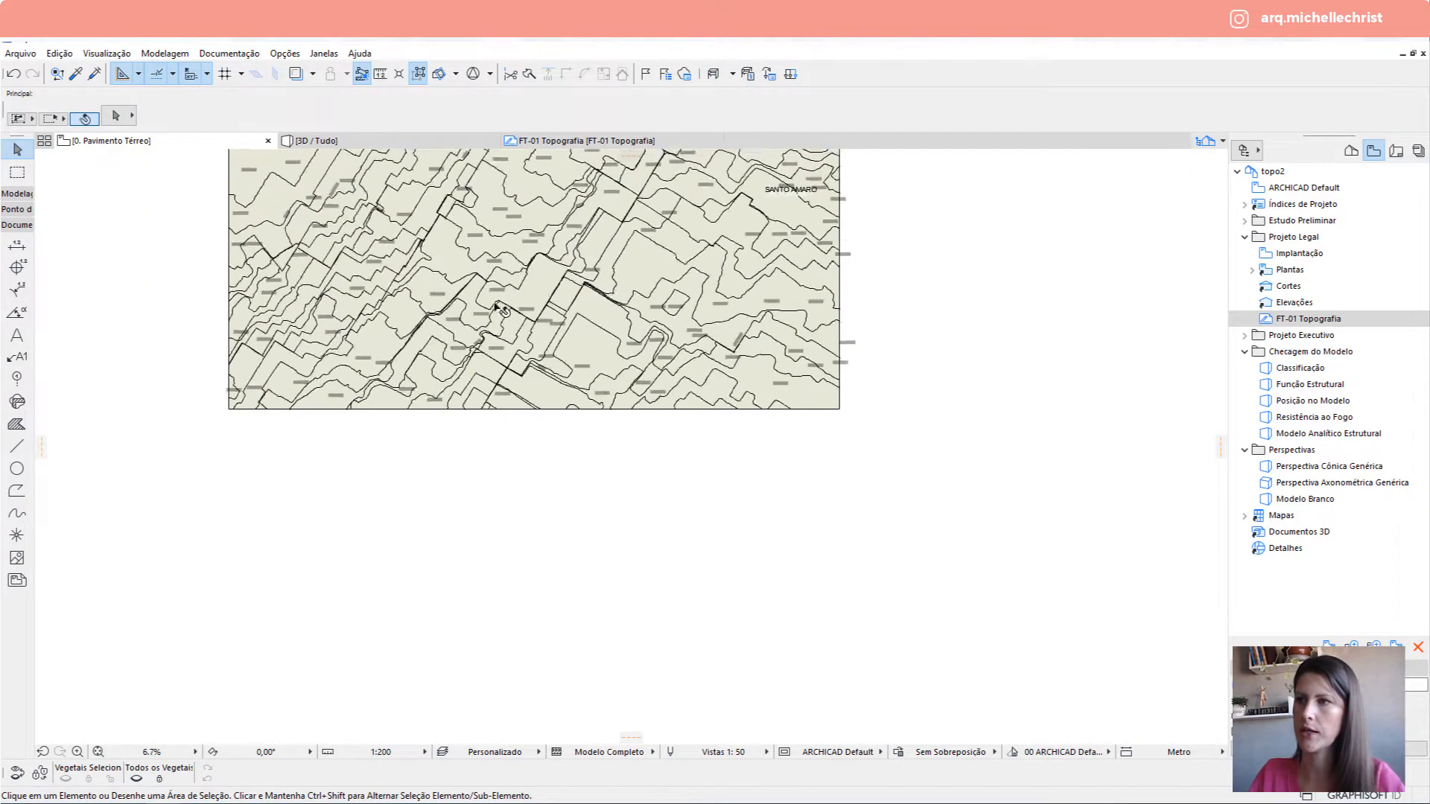
{"action": "scroll", "coordinate": [353, 224], "scroll_direction": "down", "scroll_amount": 1}
{"action": "middle_click_drag", "start_coordinate": [302, 202], "coordinate": [298, 277]}
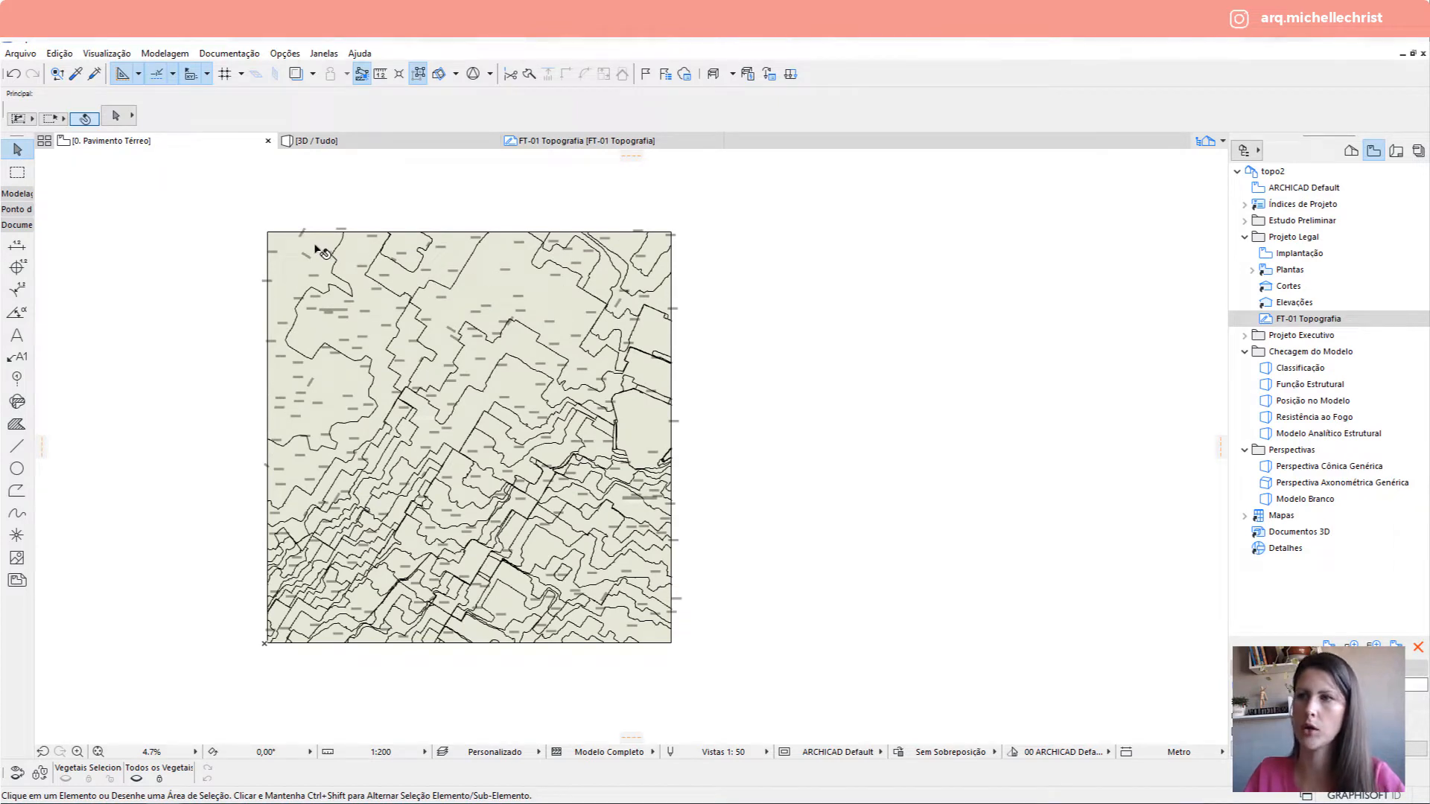
{"action": "left_click", "coordinate": [316, 248]}
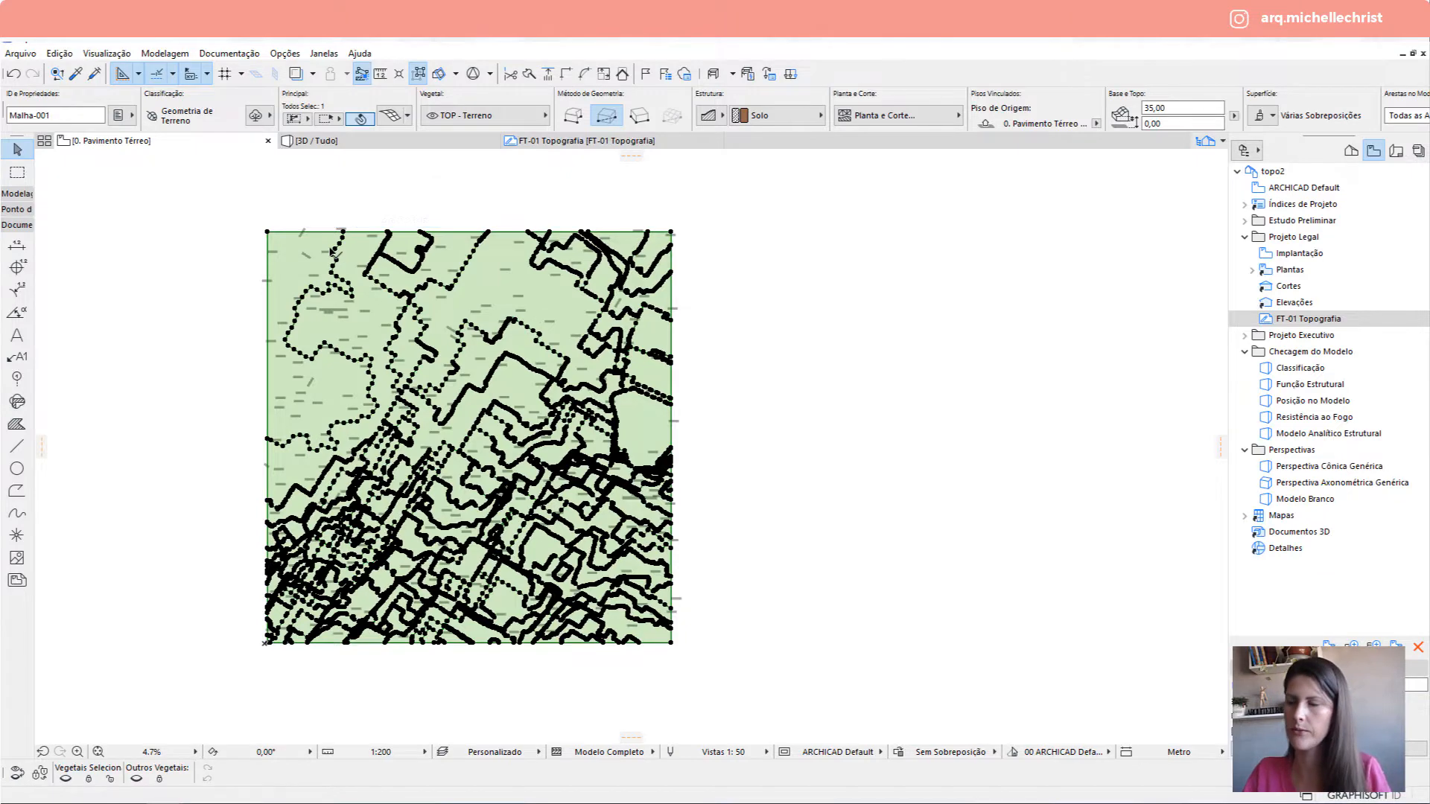
{"action": "scroll", "coordinate": [317, 252], "scroll_direction": "up", "scroll_amount": 3}
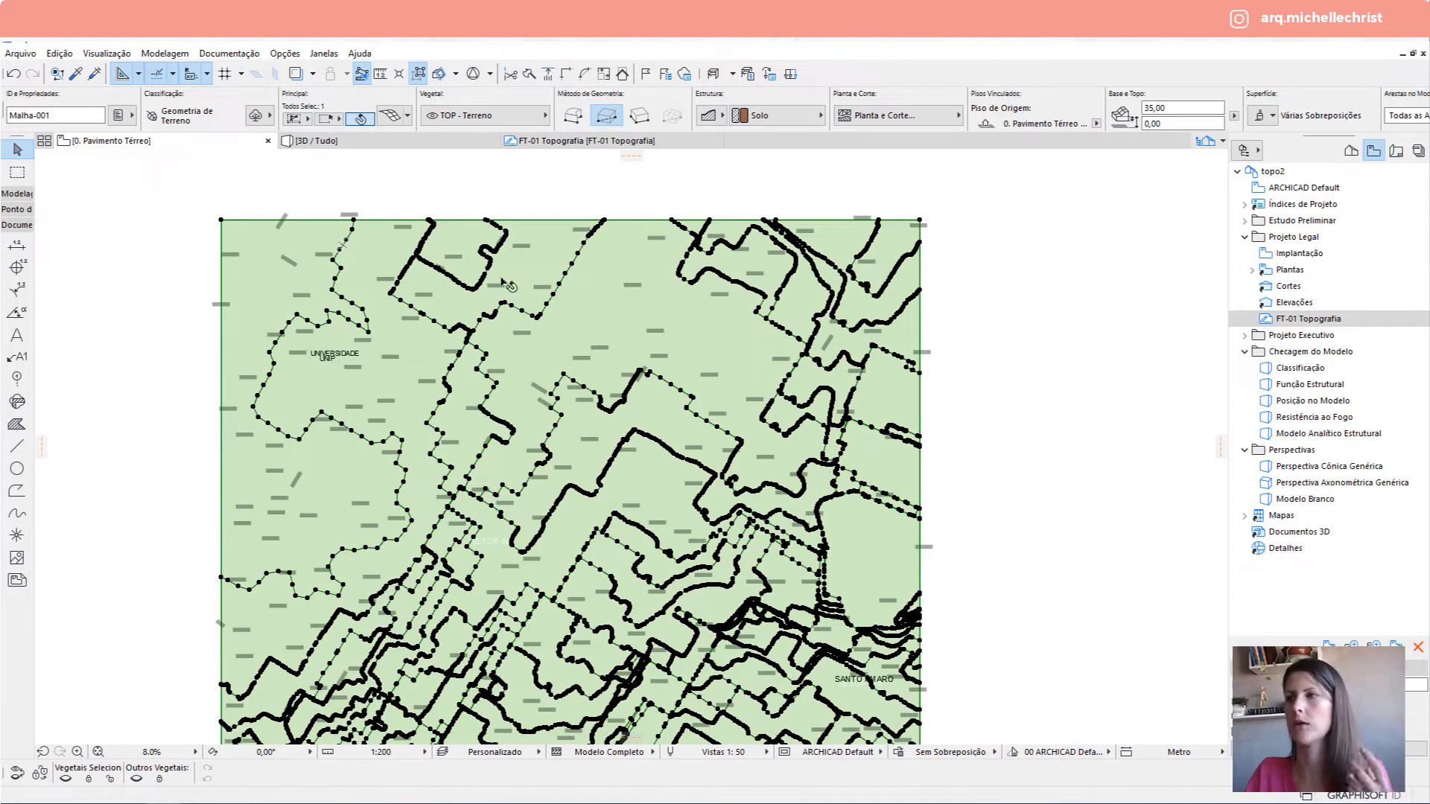
{"action": "scroll", "coordinate": [606, 321], "scroll_direction": "down", "scroll_amount": 1}
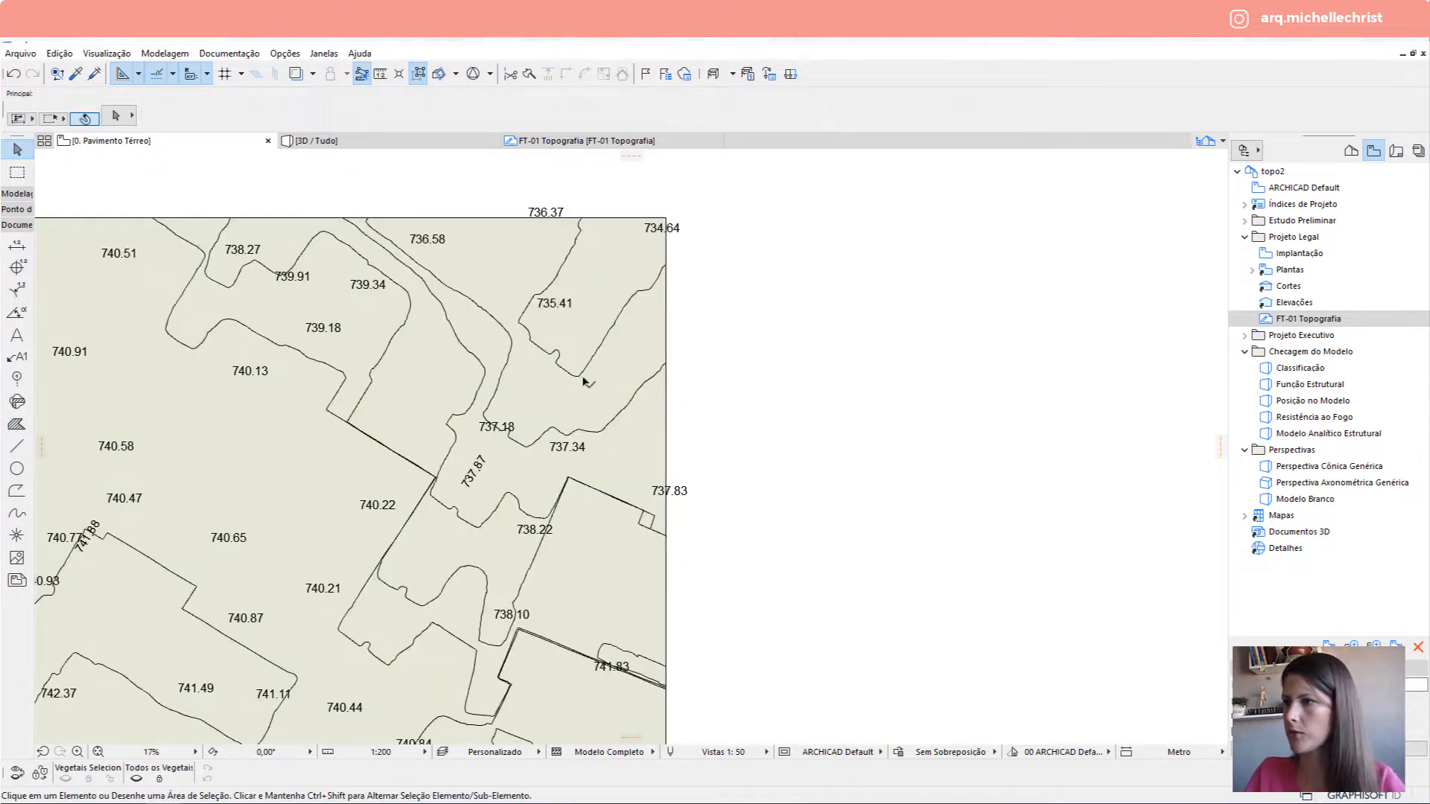
Raise the contour ridge around the 735.41 label in the terrain's northeast corner to height 1, applied to all its points.
{"action": "left_click", "coordinate": [583, 381]}
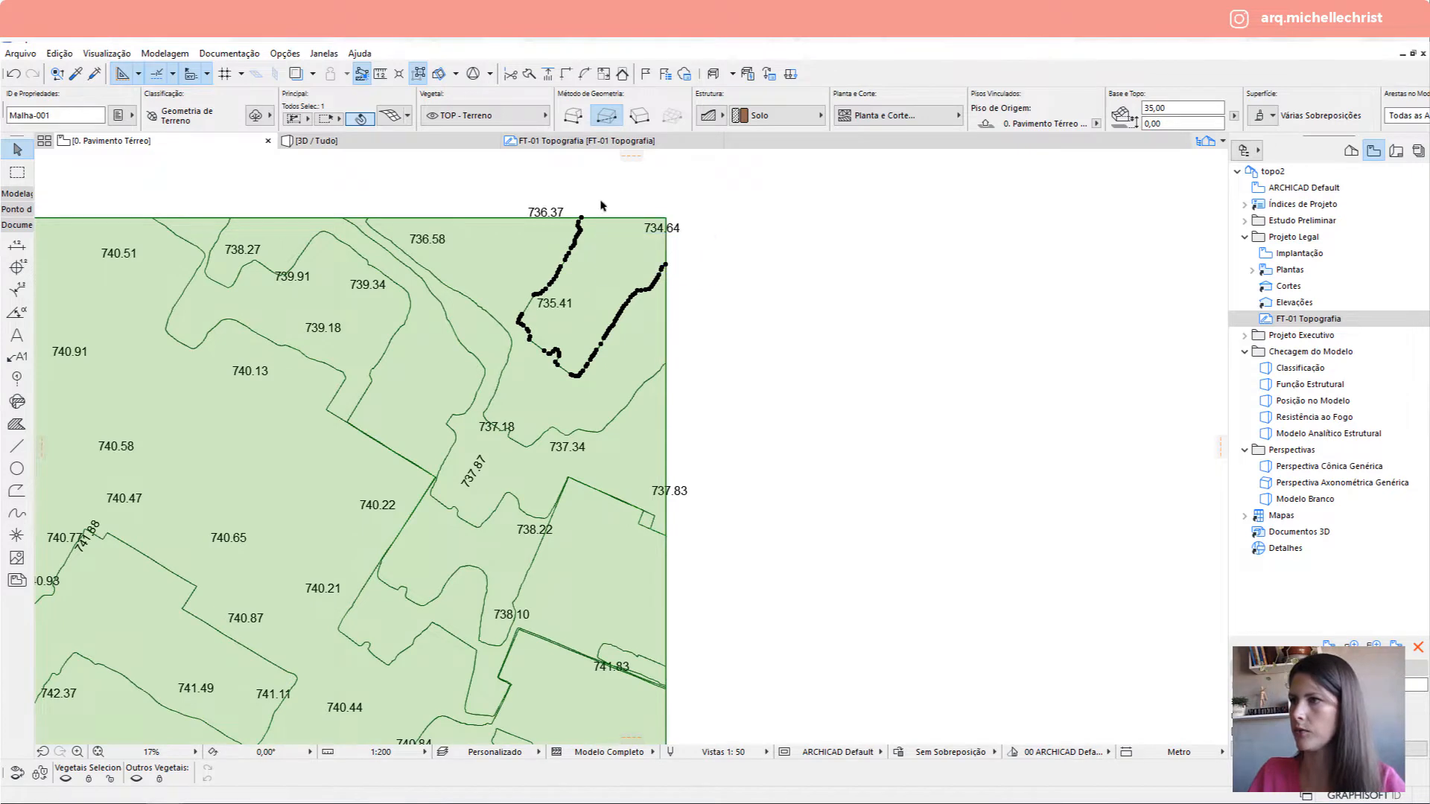
{"action": "scroll", "coordinate": [603, 273], "scroll_direction": "up", "scroll_amount": 3}
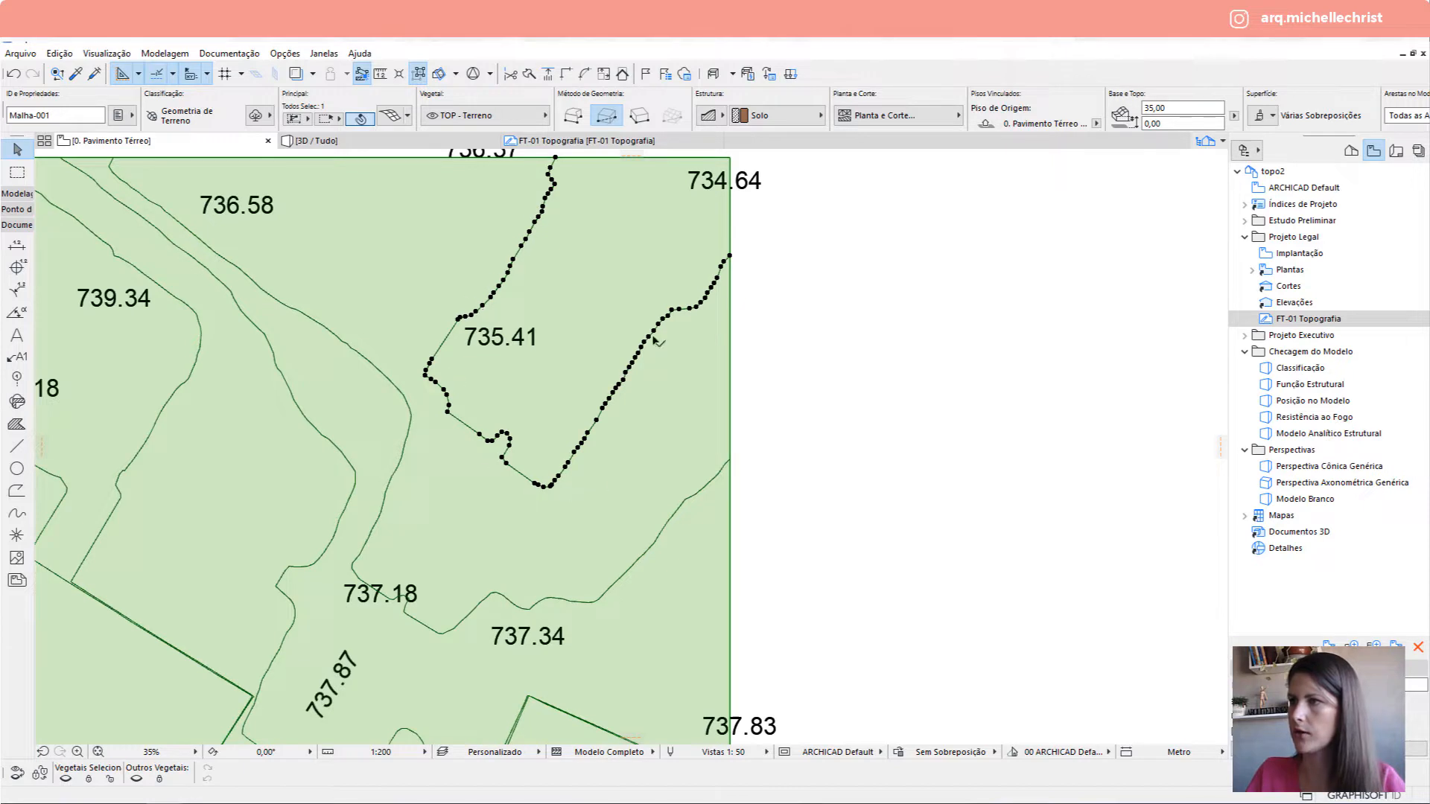
{"action": "left_click", "coordinate": [485, 310]}
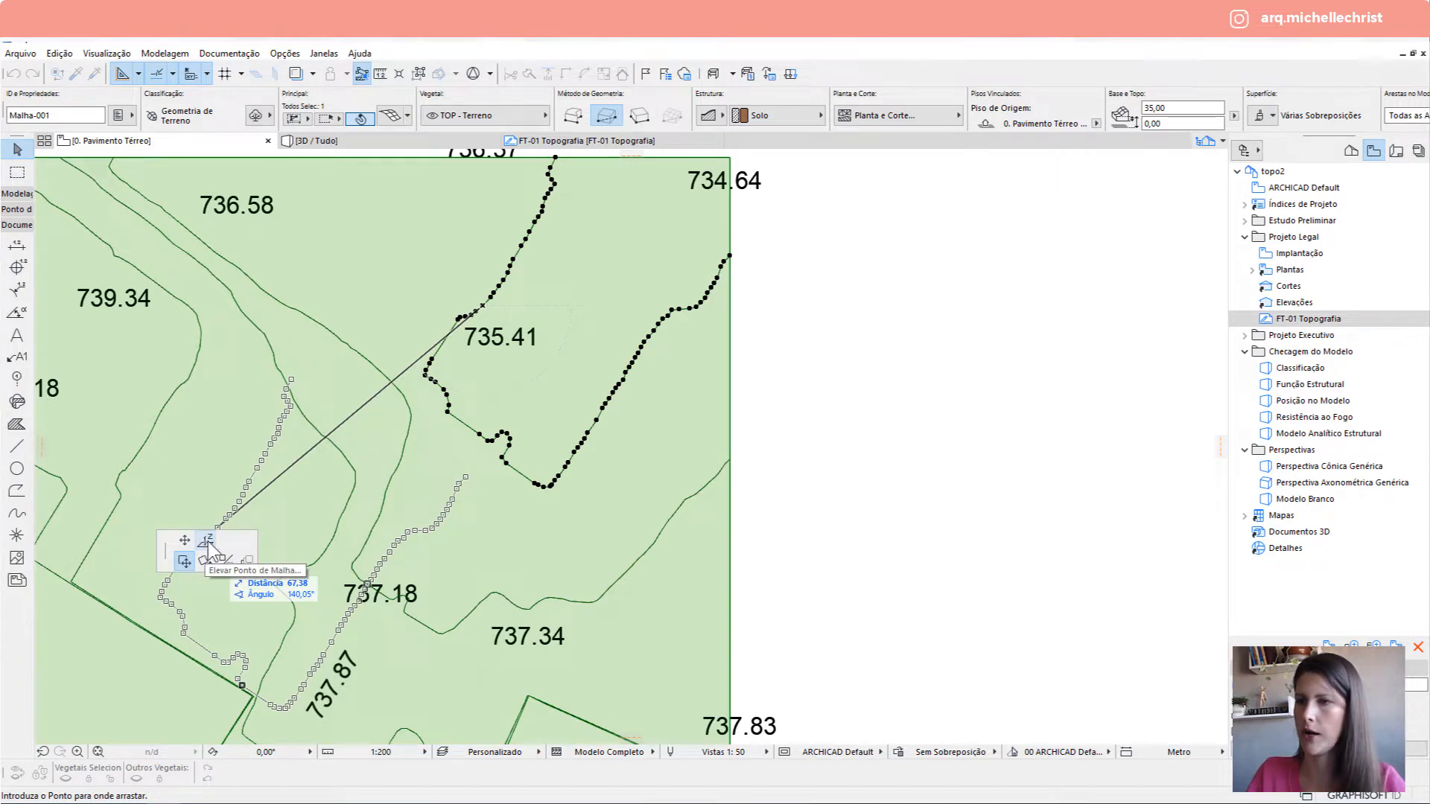
{"action": "left_click", "coordinate": [208, 541]}
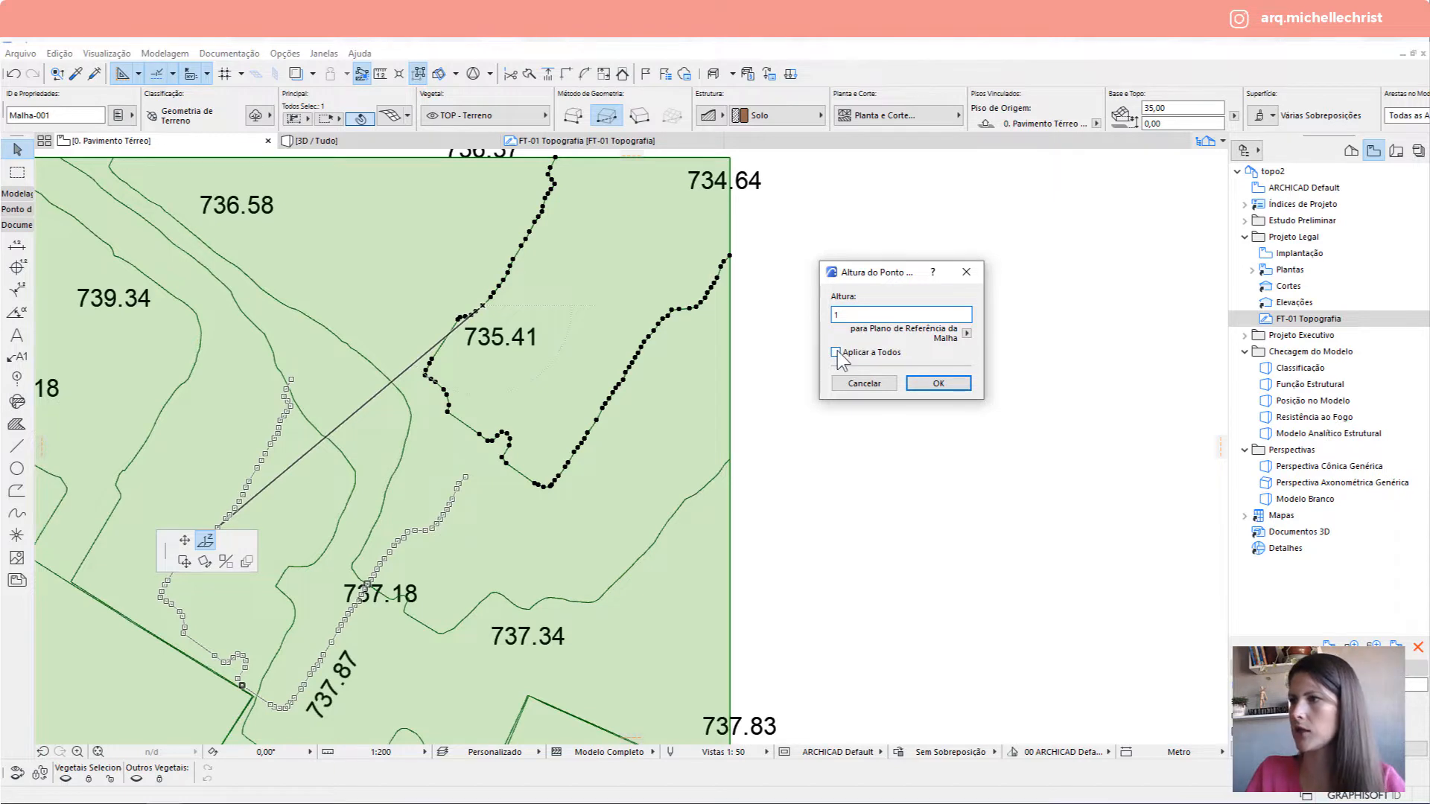
{"action": "left_click", "coordinate": [939, 383]}
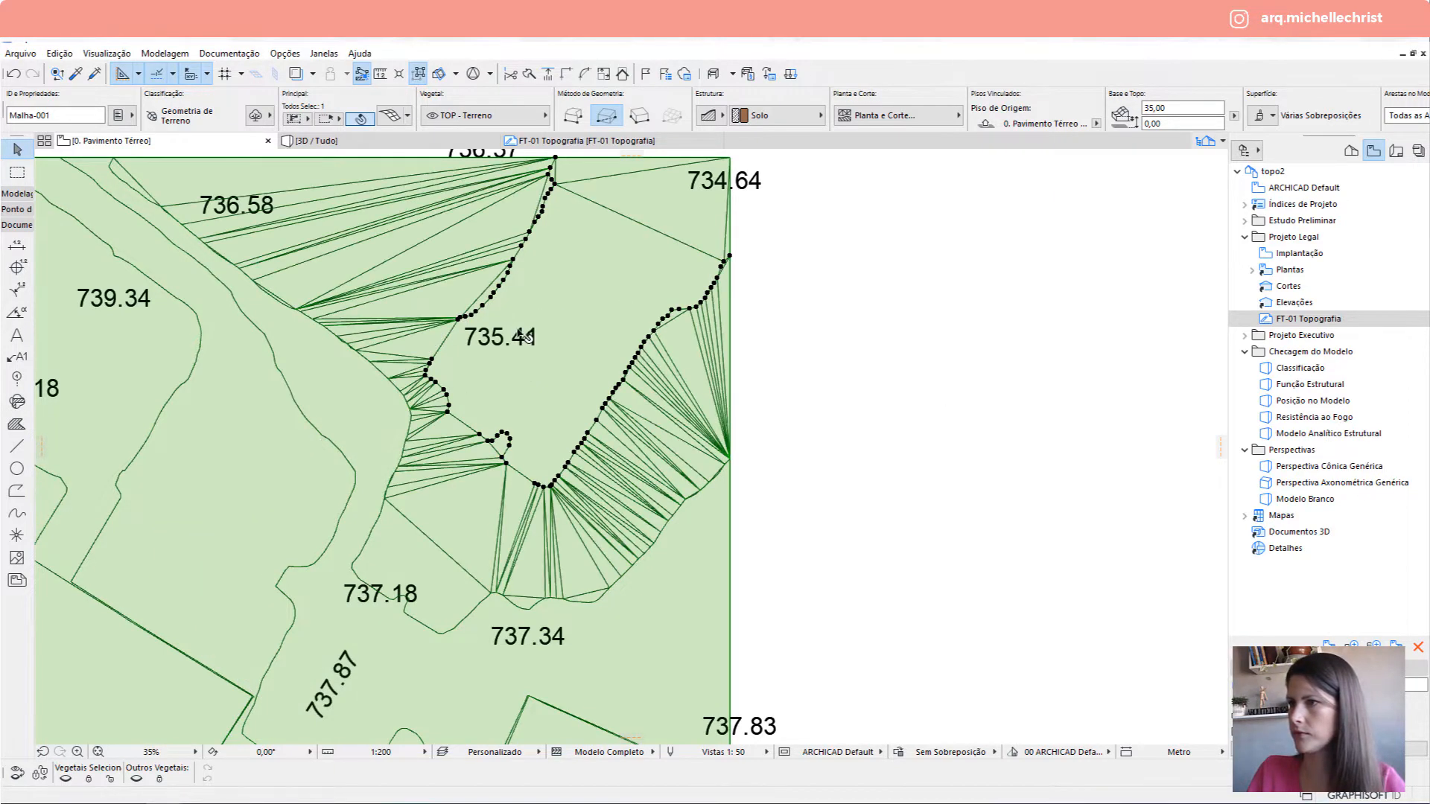
Raise the next contour ridge, running past the 737.18 and 737.34 labels, to height 2 with the value applied to all points.
{"action": "scroll", "coordinate": [719, 275], "scroll_direction": "down", "scroll_amount": 2}
{"action": "scroll", "coordinate": [432, 443], "scroll_direction": "up", "scroll_amount": 2}
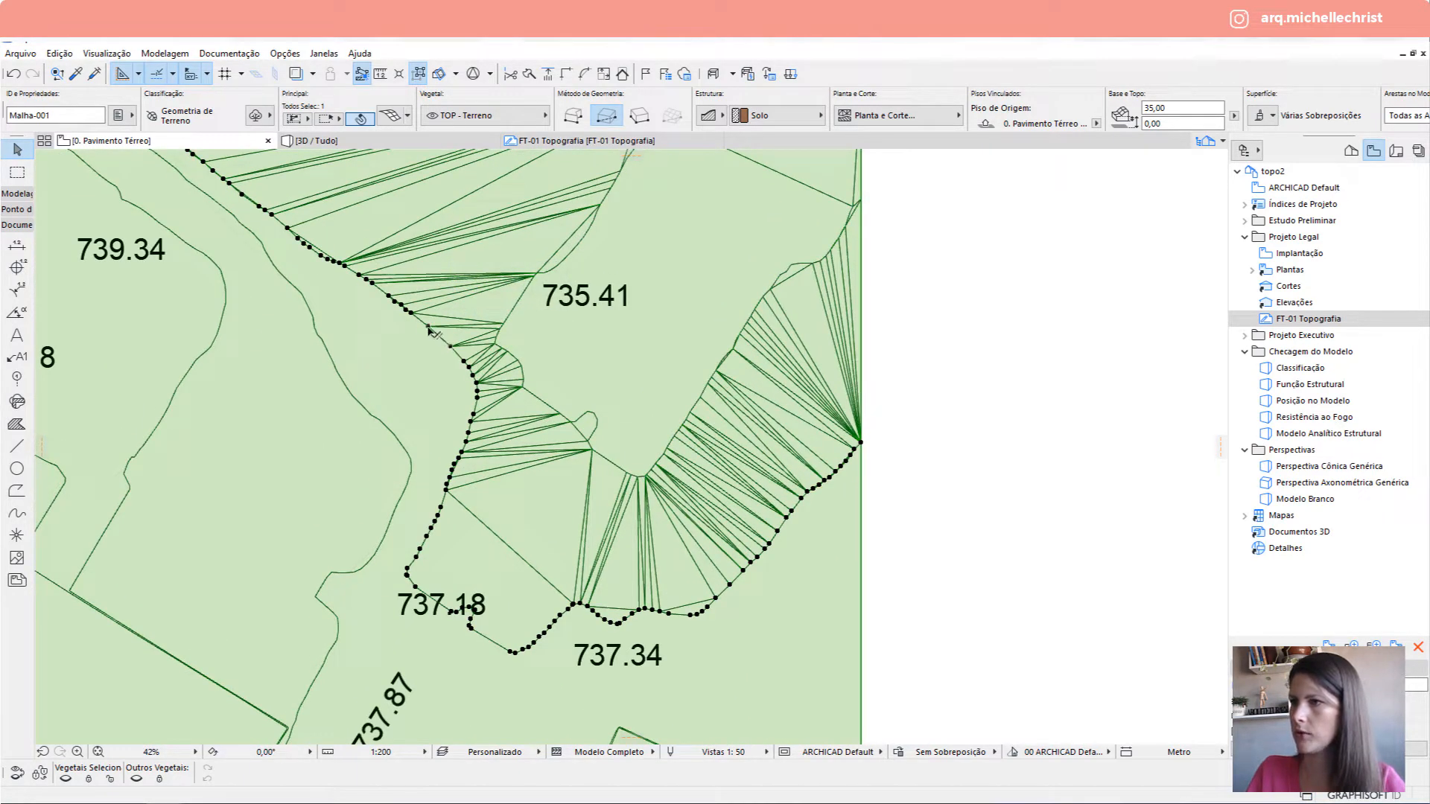
{"action": "left_click", "coordinate": [429, 329]}
{"action": "left_click", "coordinate": [518, 399]}
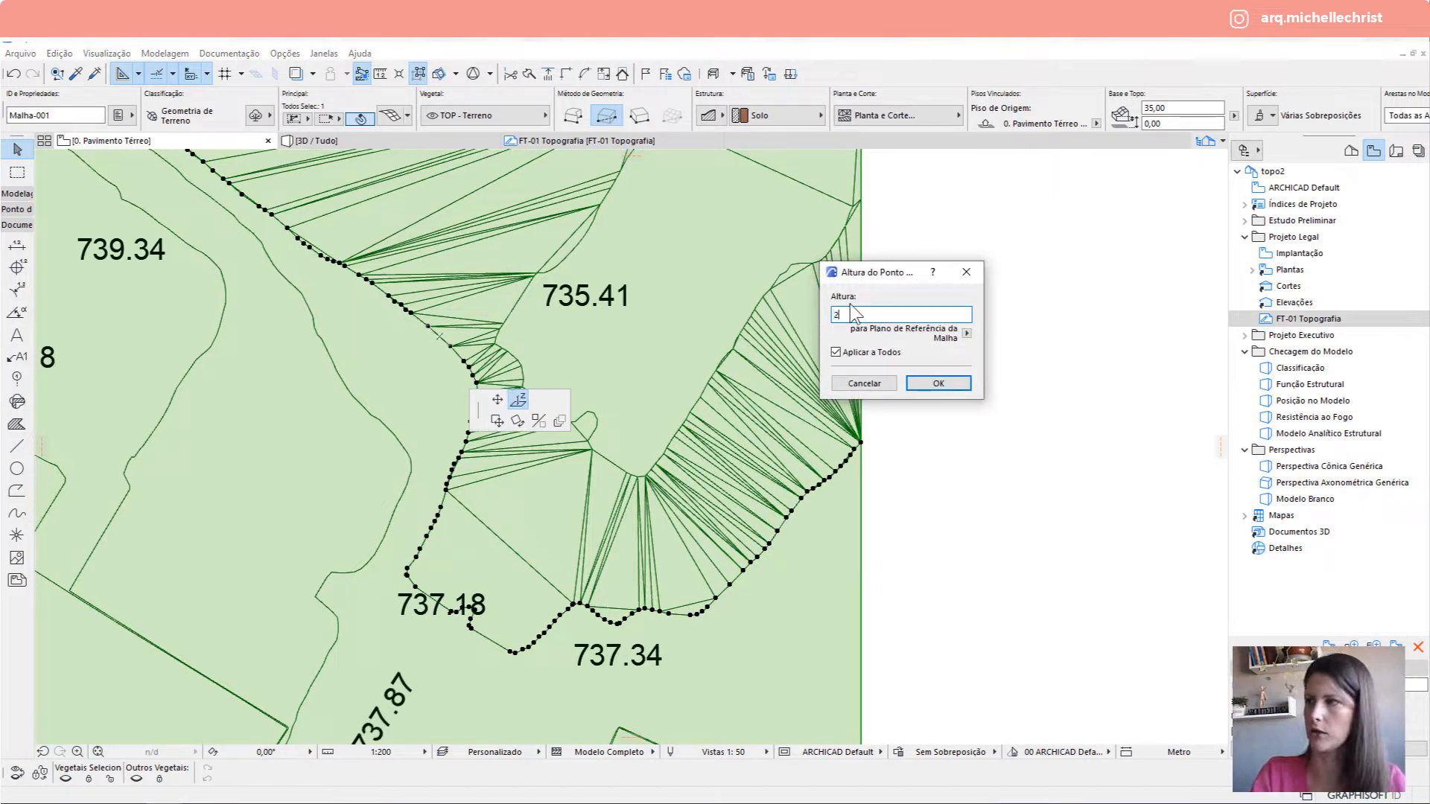
{"action": "type", "text": "2"}
{"action": "key", "text": "Return"}
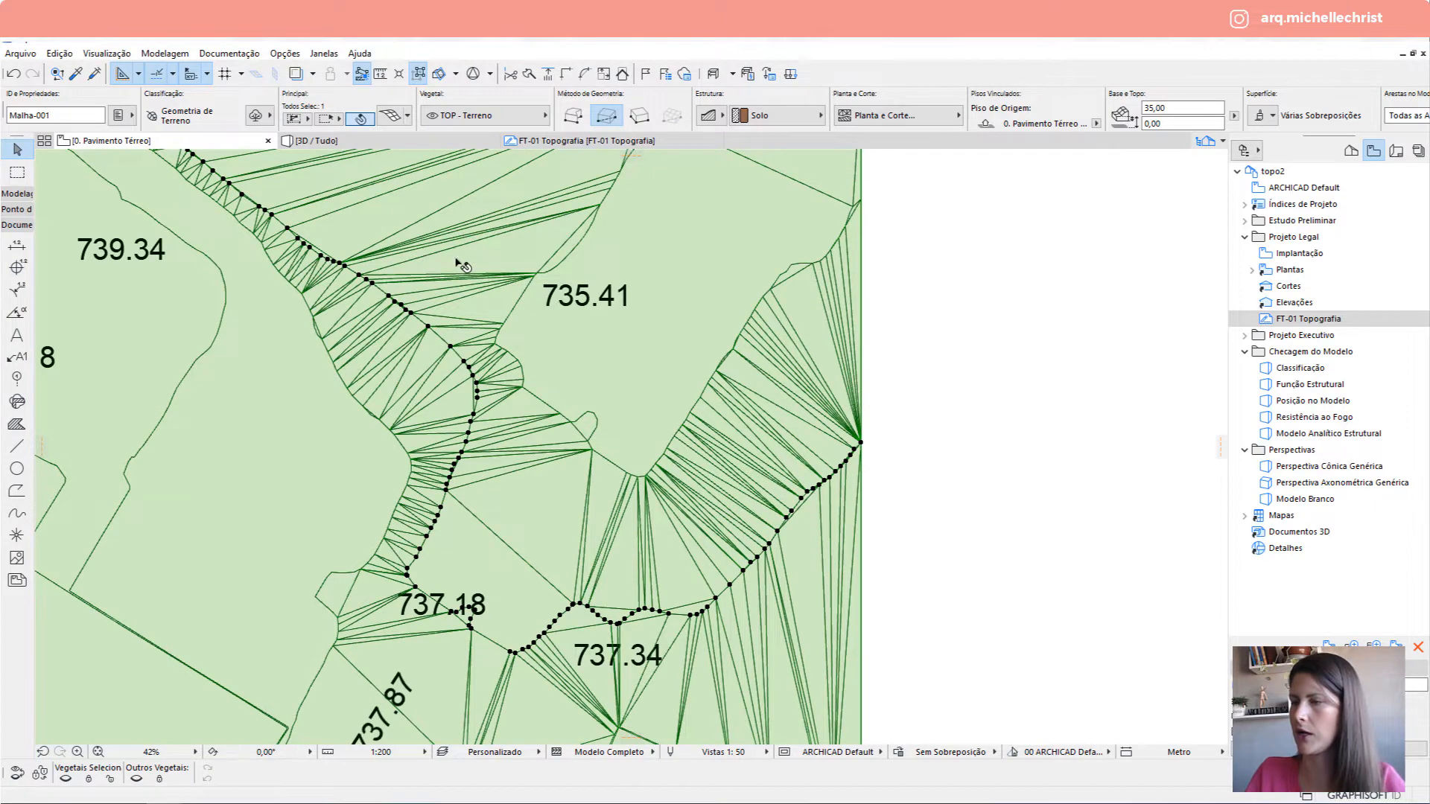
{"action": "scroll", "coordinate": [462, 265], "scroll_direction": "down", "scroll_amount": 2}
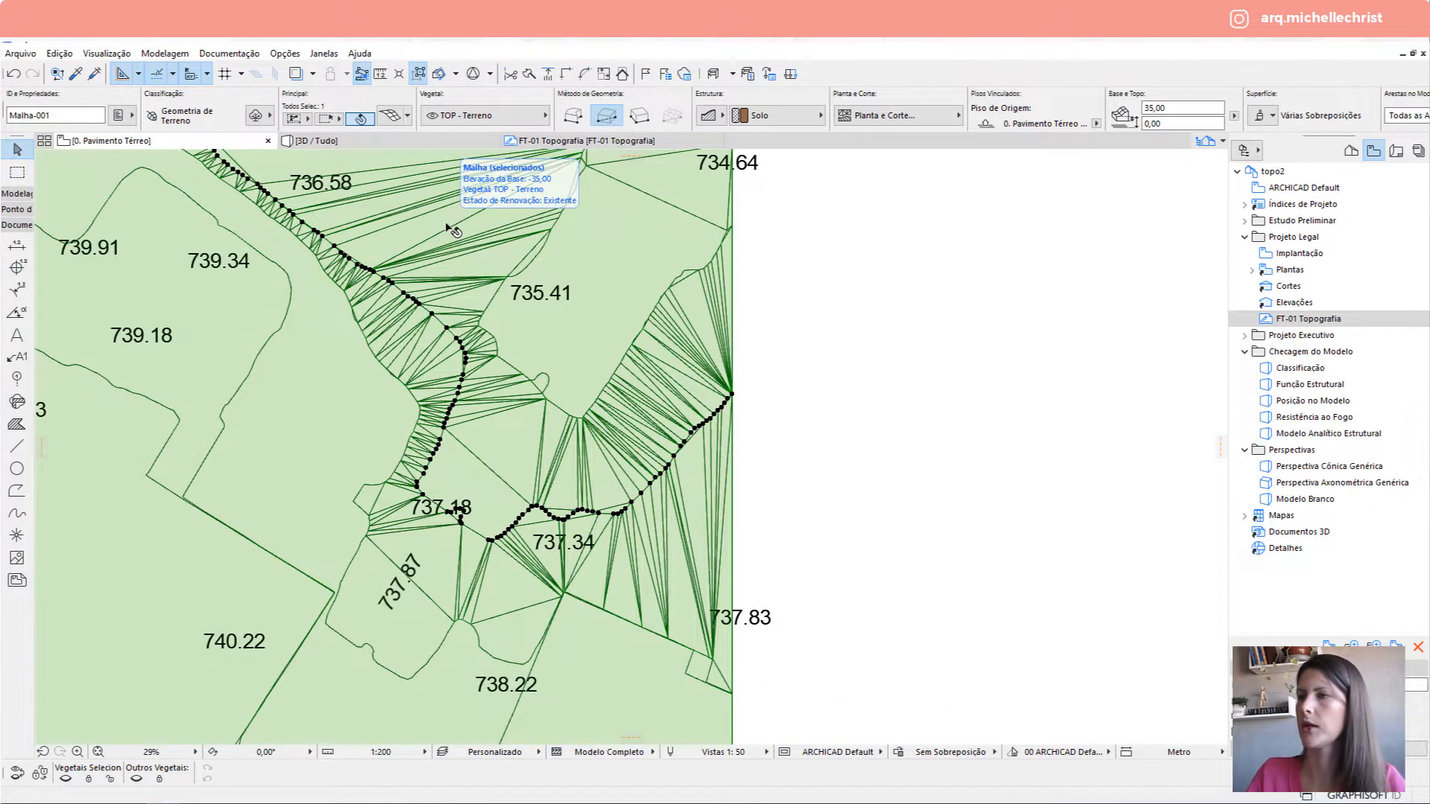
{"action": "key", "text": "Escape"}
Set the terrain mesh's floor plan edge display to show only the user-defined edges.
{"action": "middle_click_drag", "start_coordinate": [276, 154], "coordinate": [277, 211]}
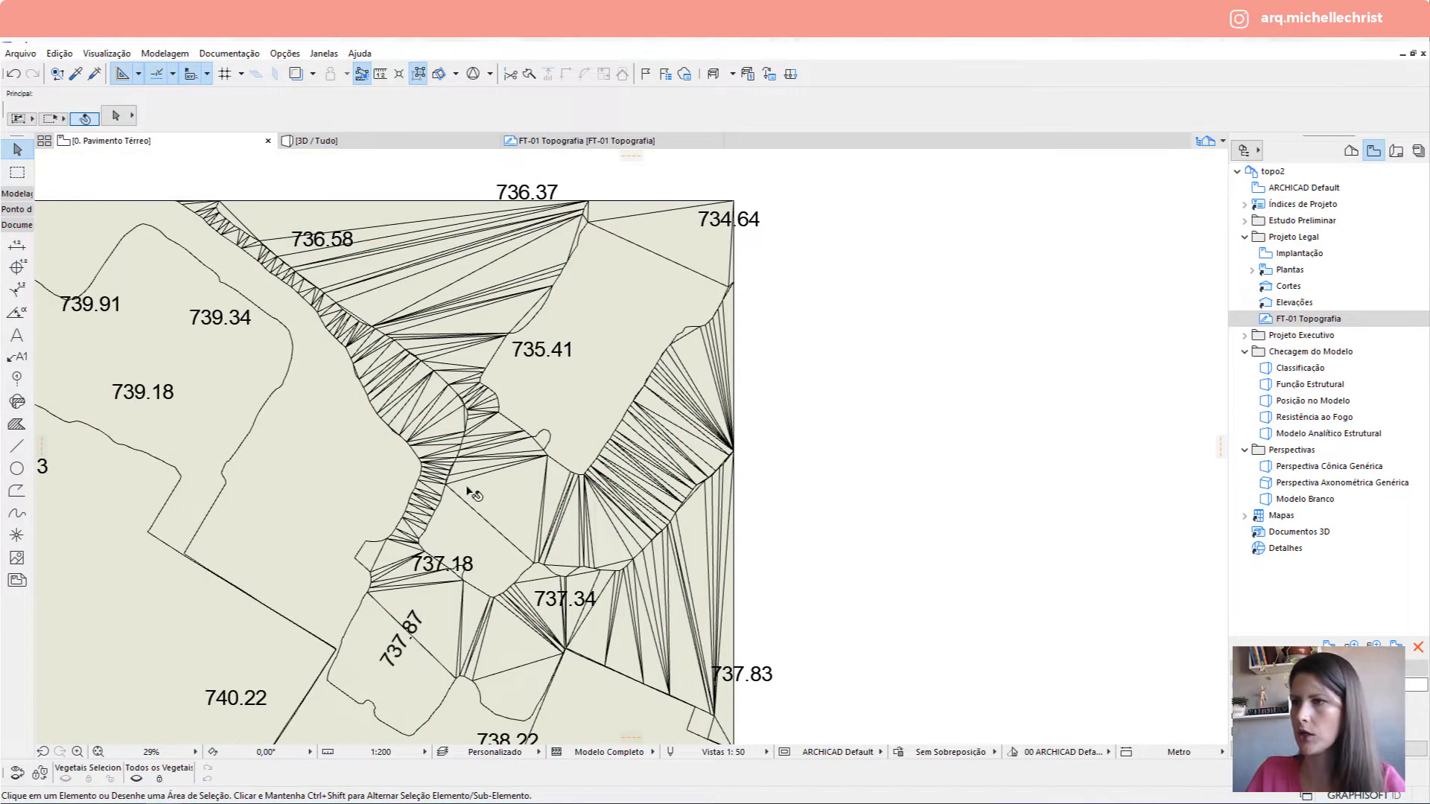
{"action": "scroll", "coordinate": [514, 413], "scroll_direction": "up", "scroll_amount": 2}
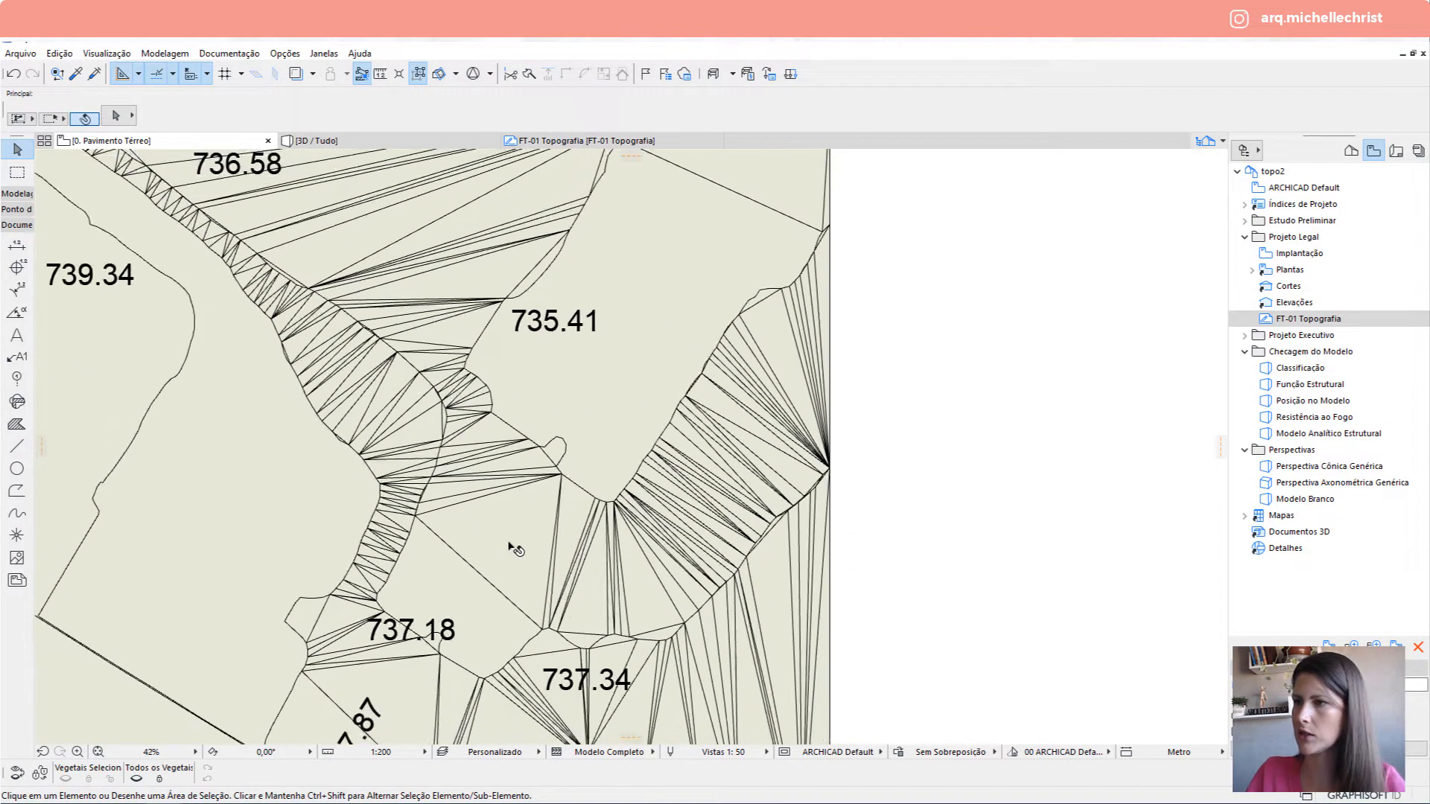
{"action": "scroll", "coordinate": [513, 549], "scroll_direction": "down", "scroll_amount": 1}
{"action": "left_click", "coordinate": [516, 341]}
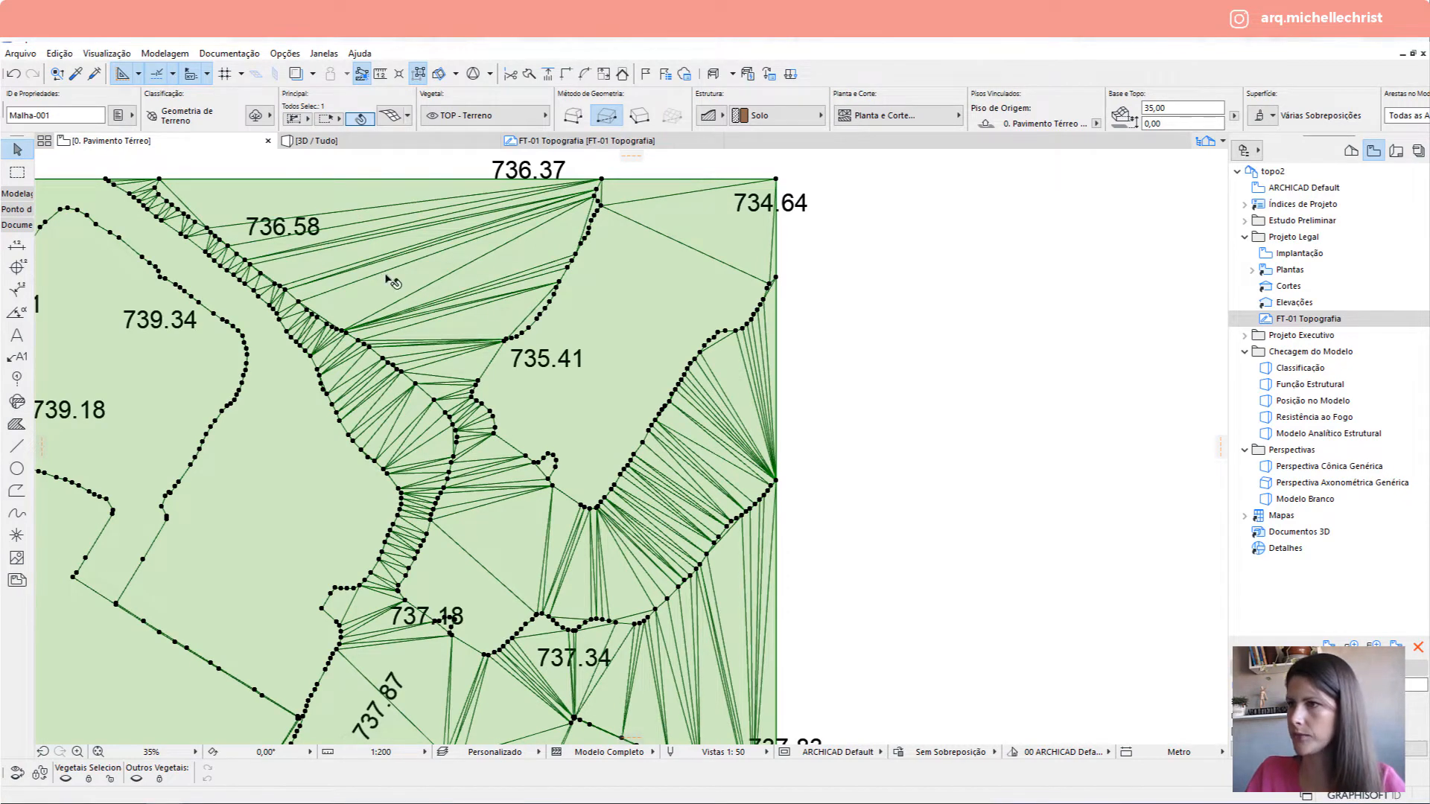
{"action": "left_click", "coordinate": [868, 117]}
{"action": "left_click", "coordinate": [1035, 232]}
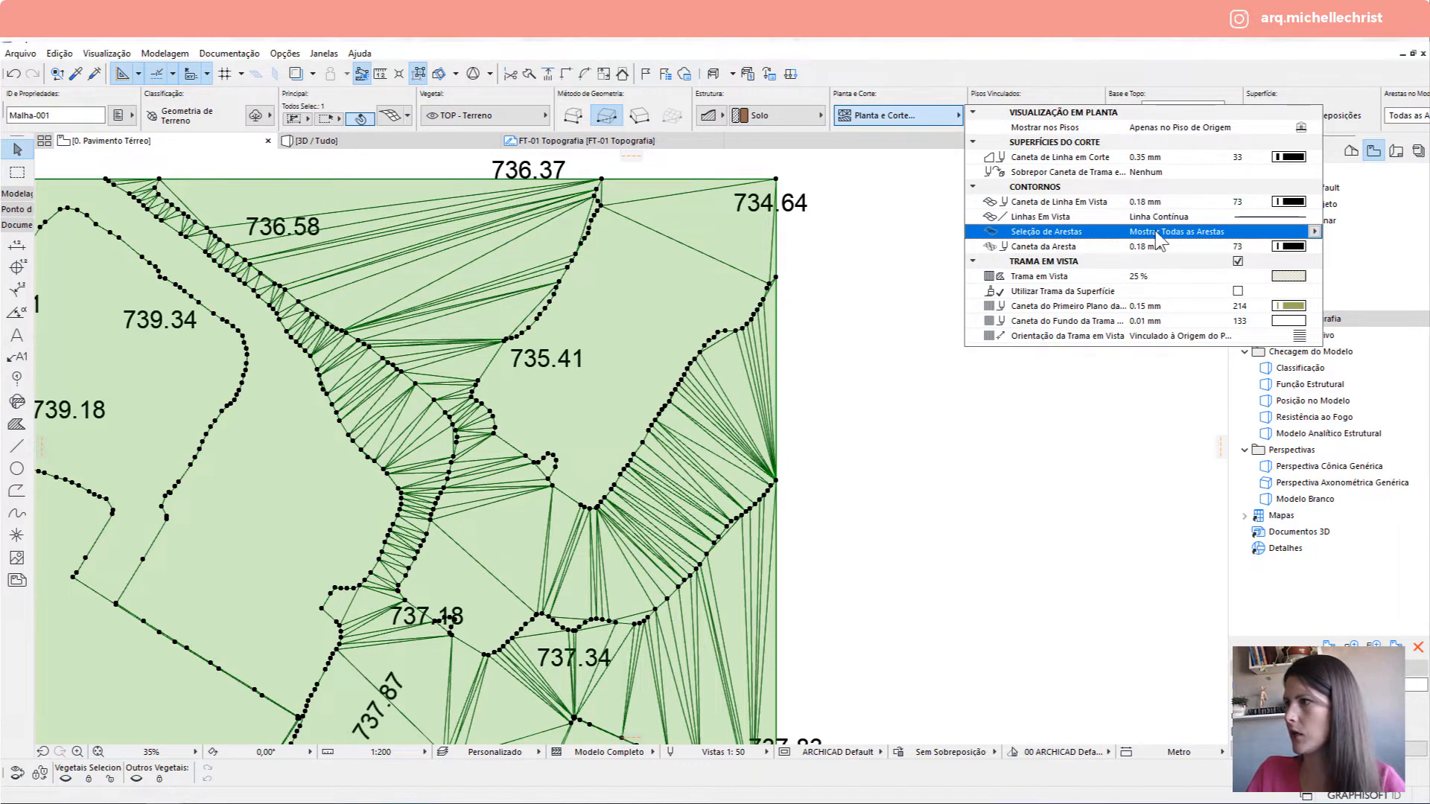
{"action": "left_click", "coordinate": [1315, 233]}
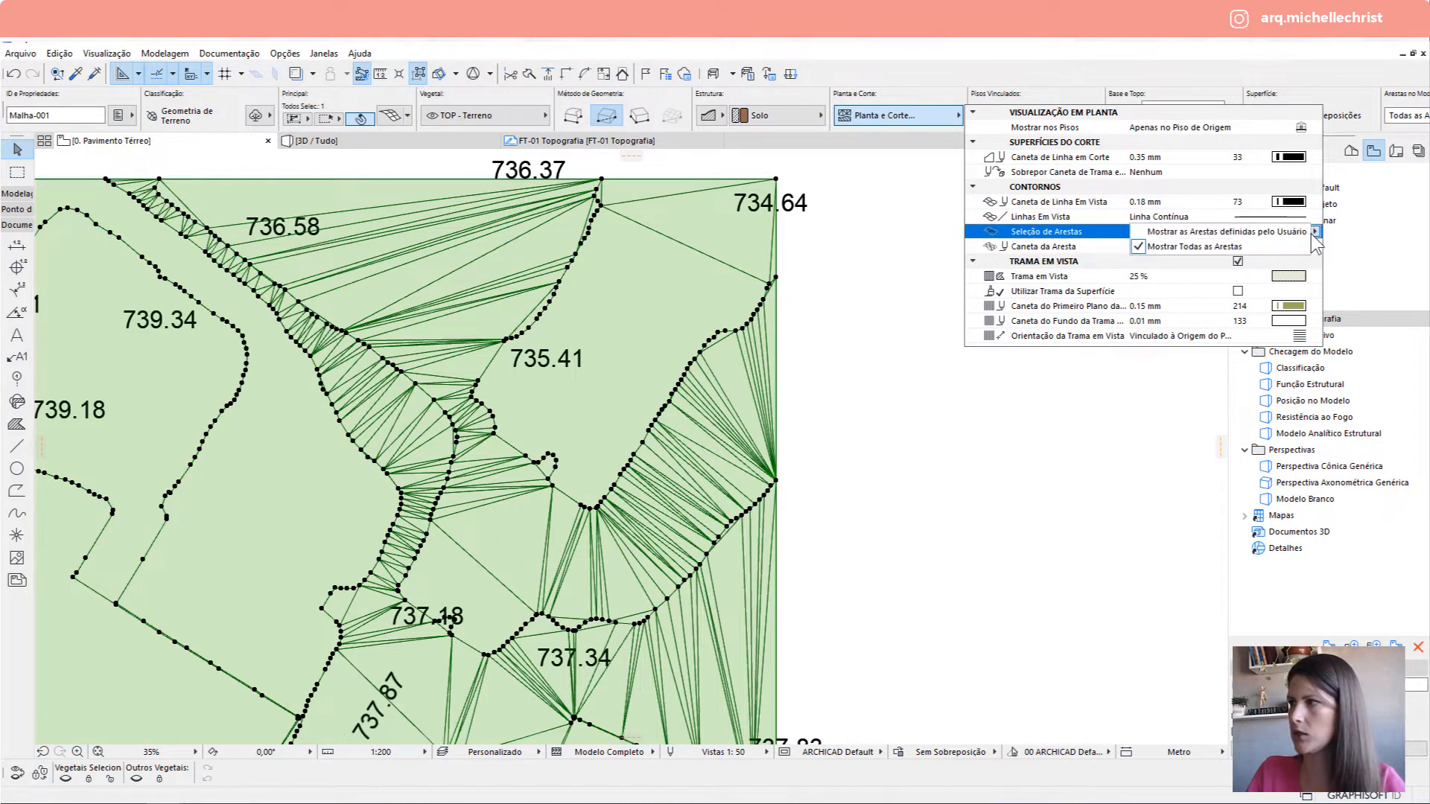
{"action": "left_click", "coordinate": [1230, 232]}
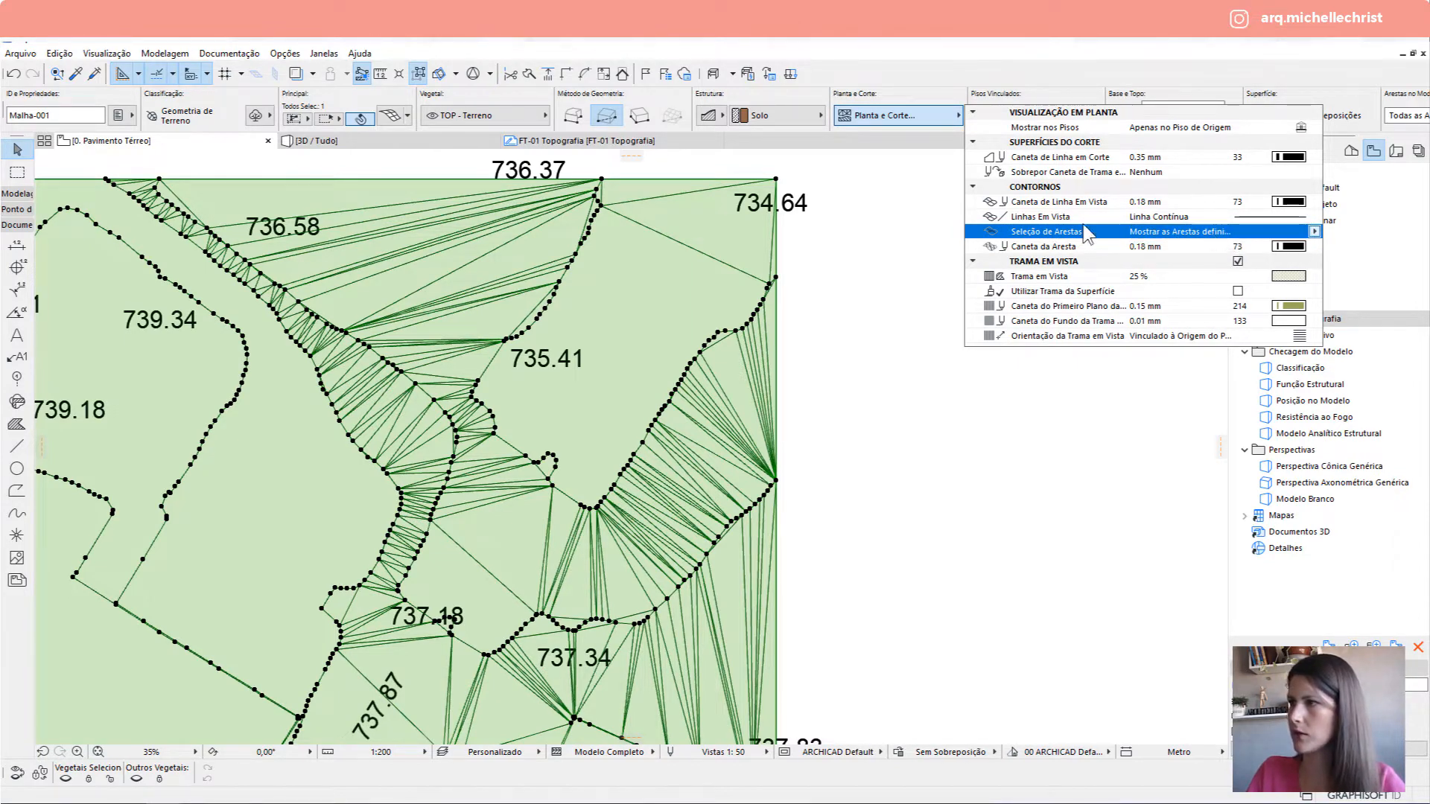
{"action": "scroll", "coordinate": [480, 380], "scroll_direction": "down", "scroll_amount": 3}
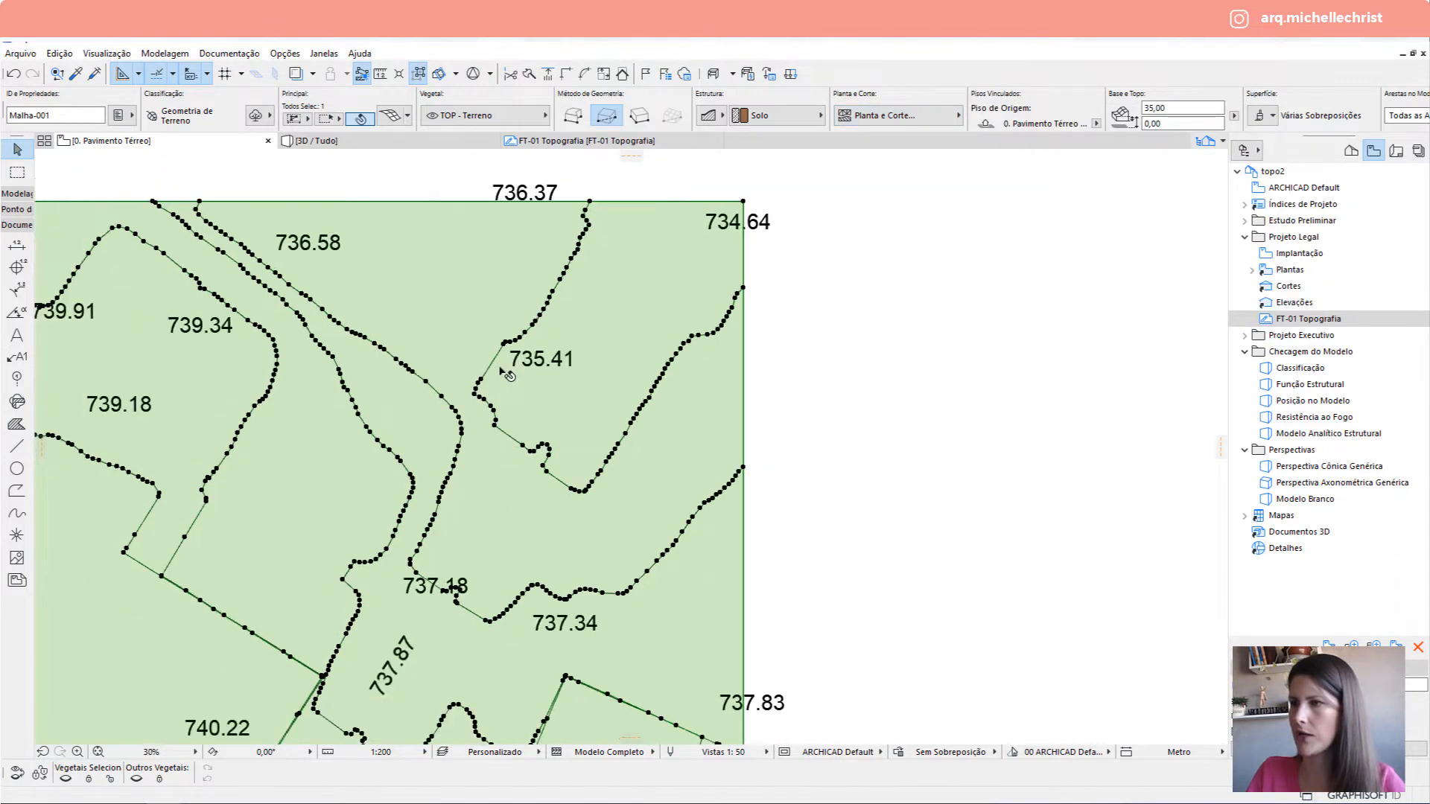
Raise the third contour ridge, between the 737.87 and 740.22 labels, to height 3 for all its points.
{"action": "scroll", "coordinate": [647, 524], "scroll_direction": "up", "scroll_amount": 2}
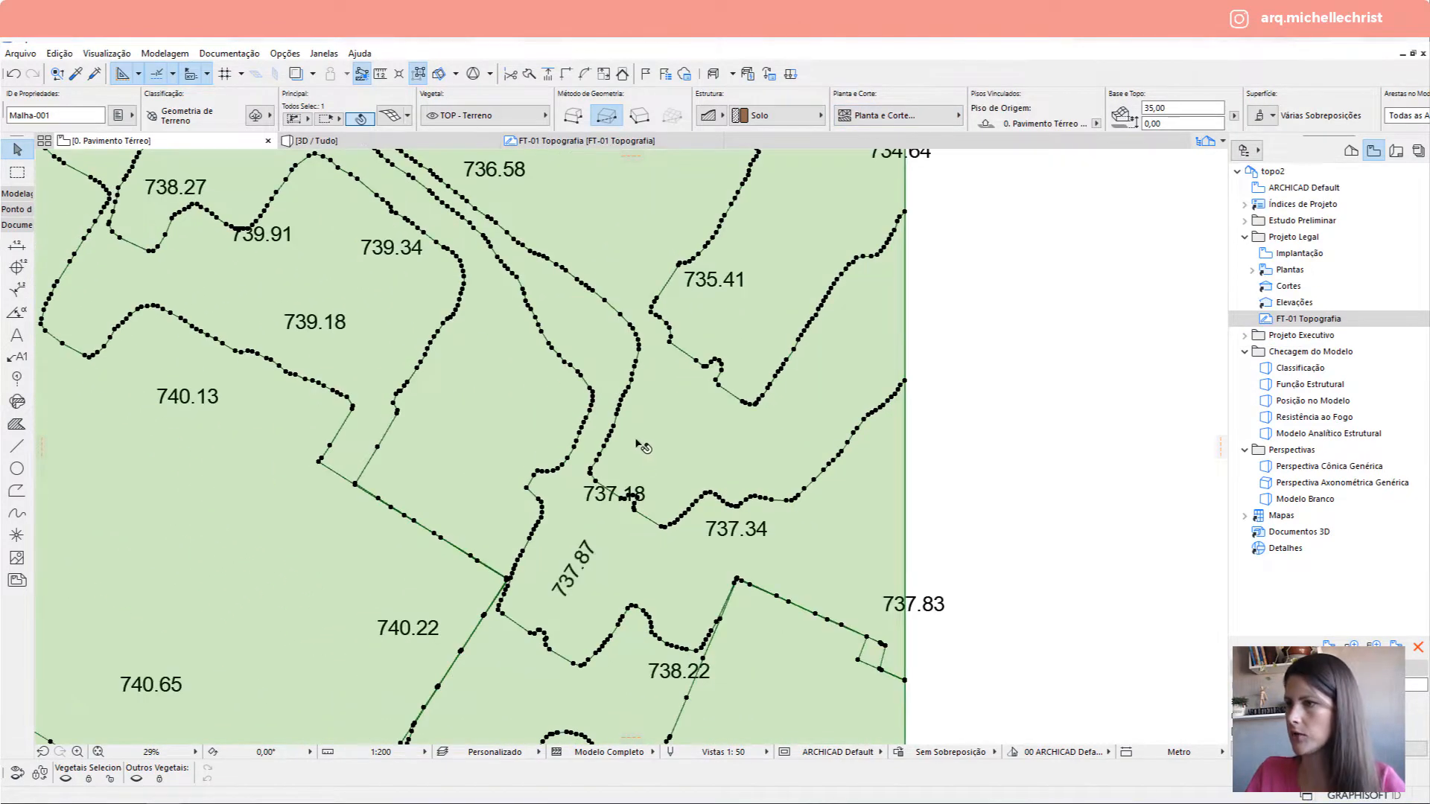
{"action": "middle_click_drag", "start_coordinate": [576, 525], "coordinate": [564, 461]}
{"action": "scroll", "coordinate": [563, 463], "scroll_direction": "down", "scroll_amount": 2}
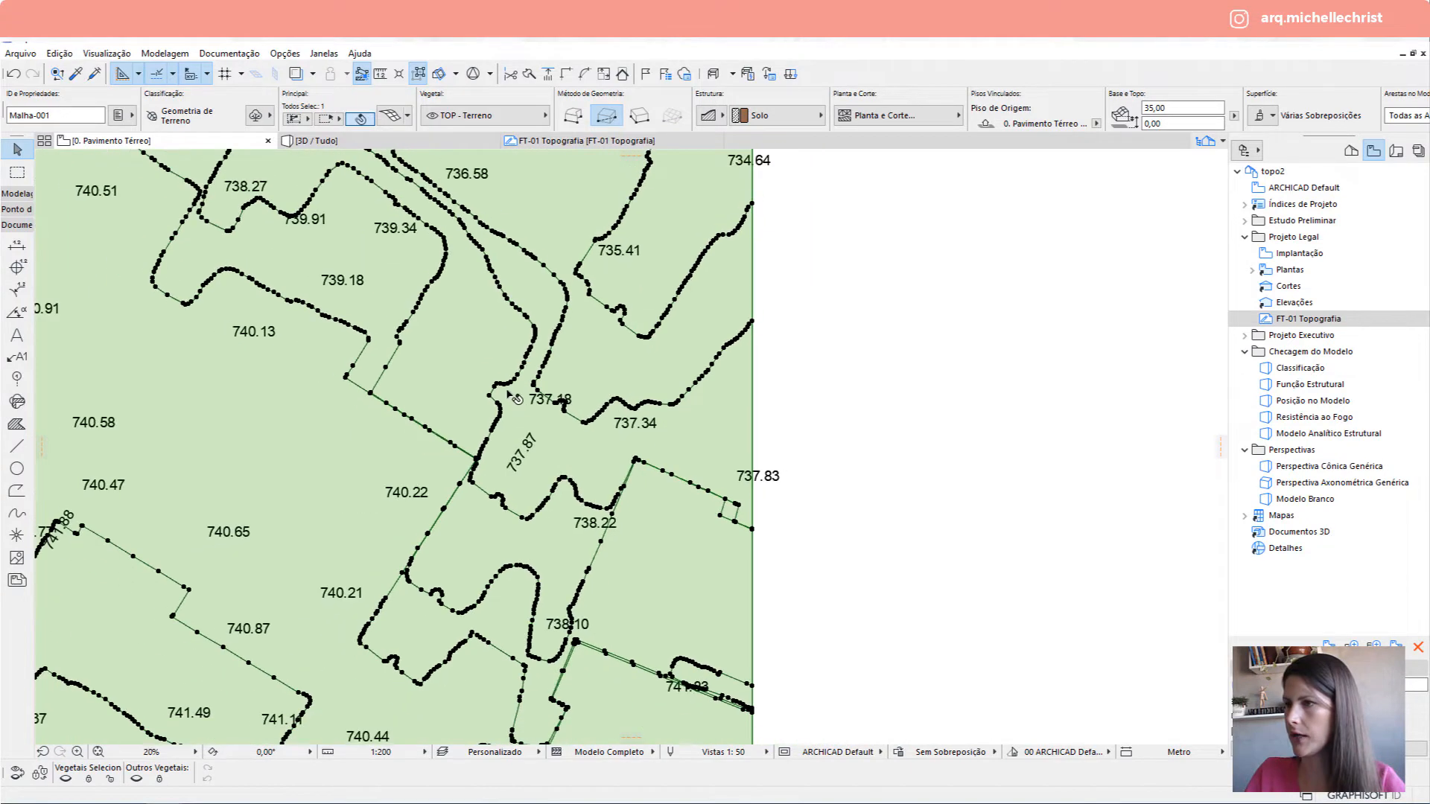
{"action": "scroll", "coordinate": [532, 377], "scroll_direction": "up", "scroll_amount": 3}
{"action": "left_click", "coordinate": [526, 368]}
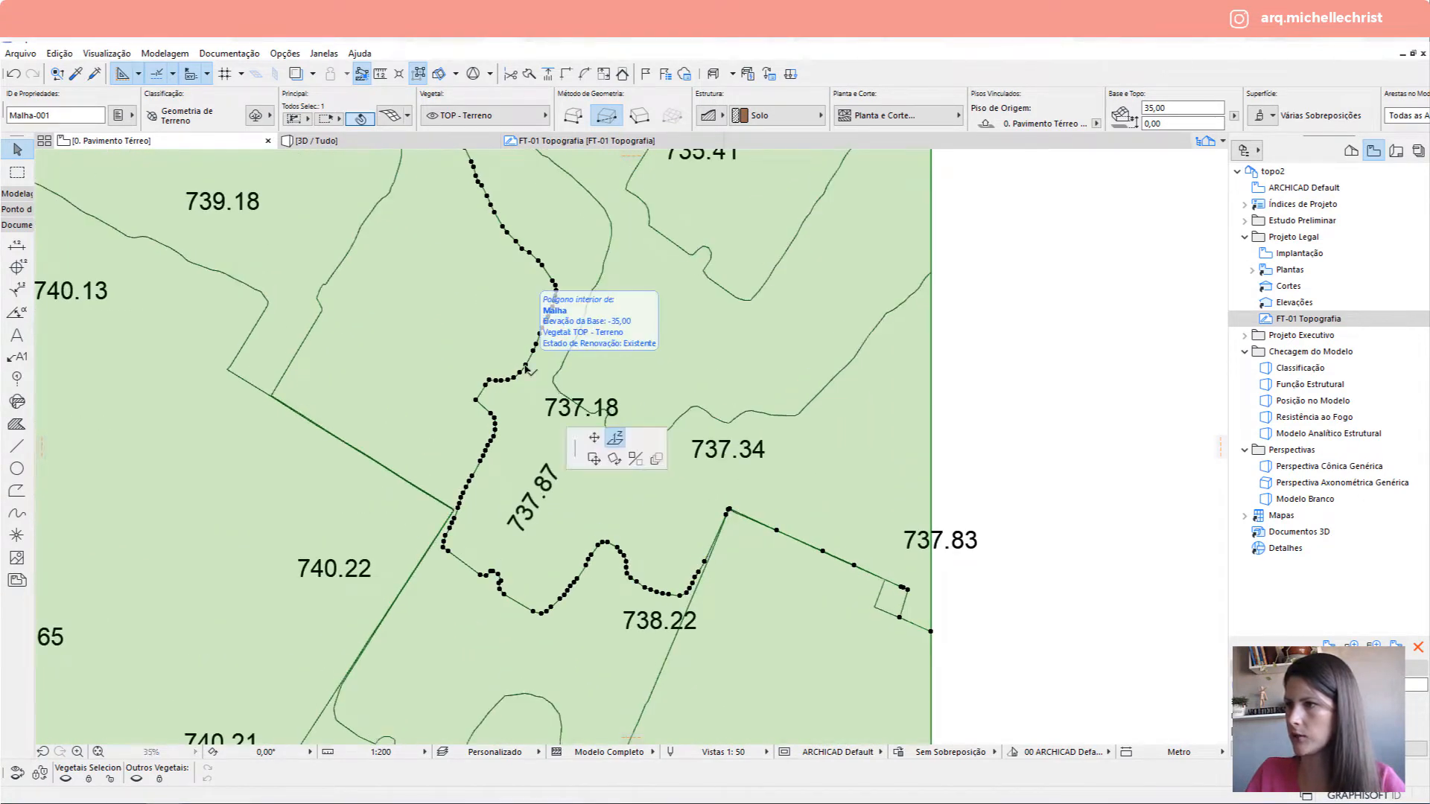
{"action": "left_click", "coordinate": [615, 438]}
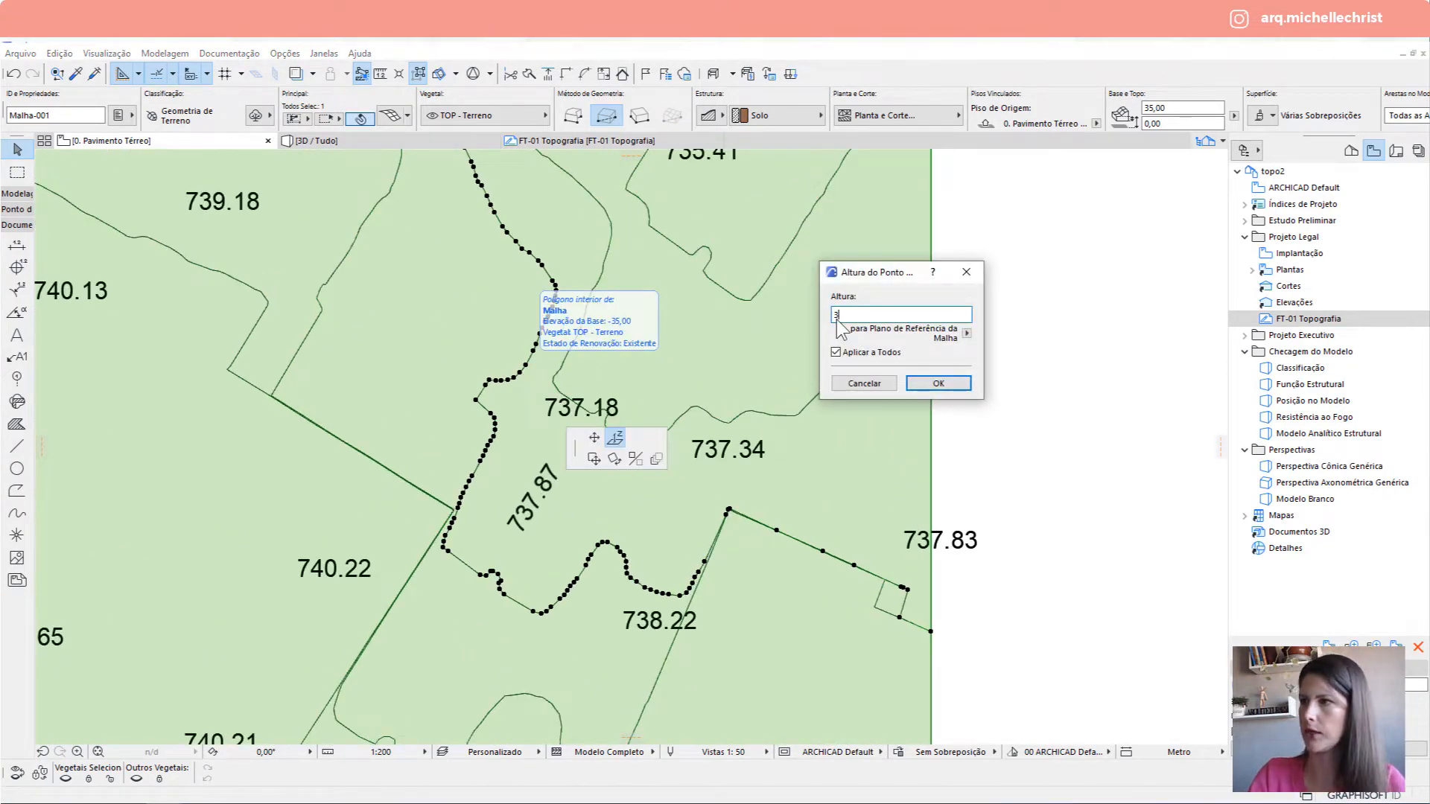
{"action": "type", "text": "3"}
{"action": "key", "text": "Return"}
Inspect the raised contours at the terrain's northeast corner in the 3D view.
{"action": "scroll", "coordinate": [411, 244], "scroll_direction": "down", "scroll_amount": 1}
{"action": "middle_click_drag", "start_coordinate": [411, 244], "coordinate": [457, 341]}
{"action": "key", "text": "F3"}
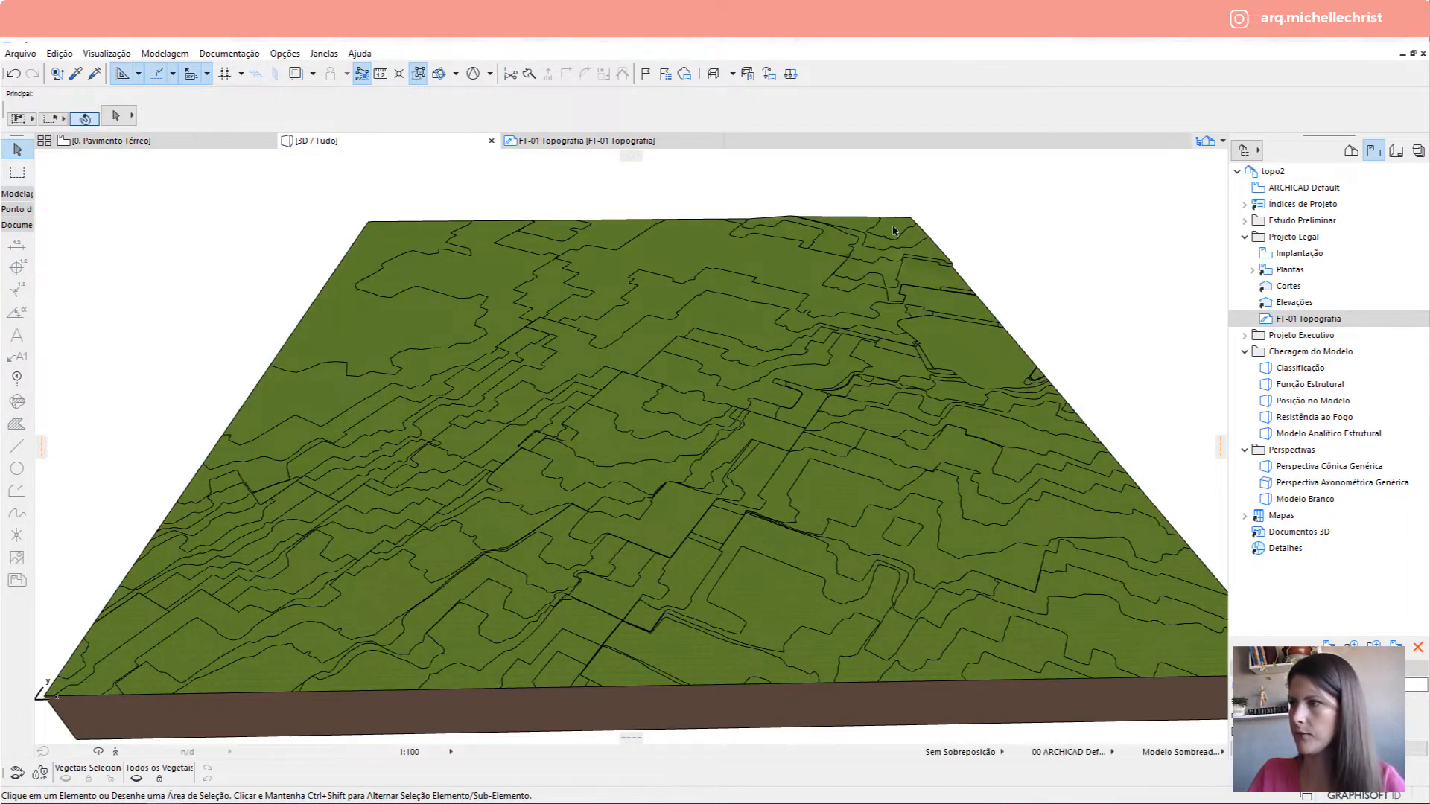
{"action": "scroll", "coordinate": [892, 230], "scroll_direction": "up", "scroll_amount": 3}
{"action": "middle_click_drag", "start_coordinate": [888, 246], "coordinate": [648, 283], "text": "shift"}
{"action": "middle_click_drag", "start_coordinate": [1043, 345], "coordinate": [299, 312]}
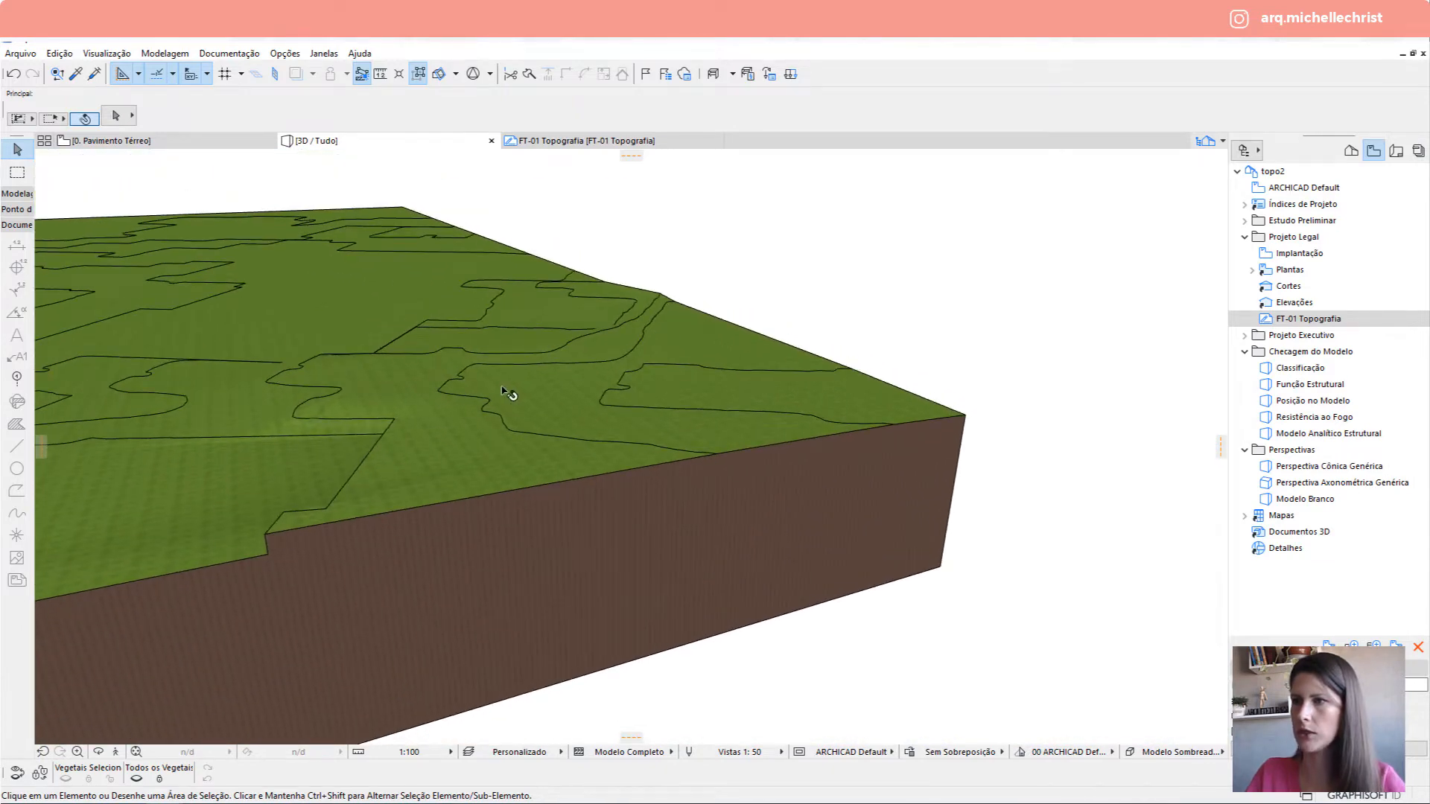
Examine the contours near the 737.18 and 737.87 labels on the floor plan and compare them with the 3D terrain.
{"action": "left_click", "coordinate": [239, 141]}
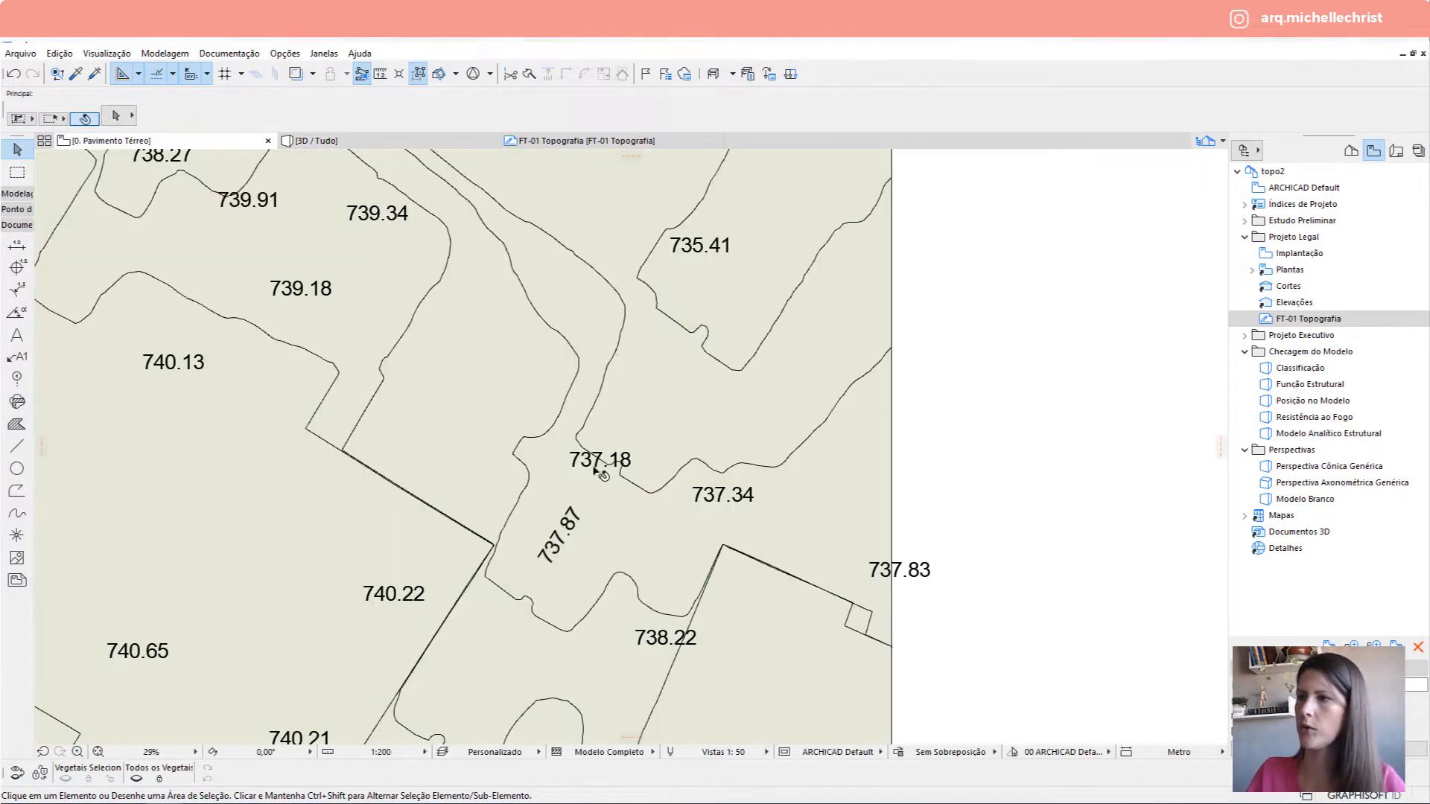
{"action": "scroll", "coordinate": [507, 525], "scroll_direction": "up", "scroll_amount": 5}
{"action": "scroll", "coordinate": [485, 559], "scroll_direction": "down", "scroll_amount": 2}
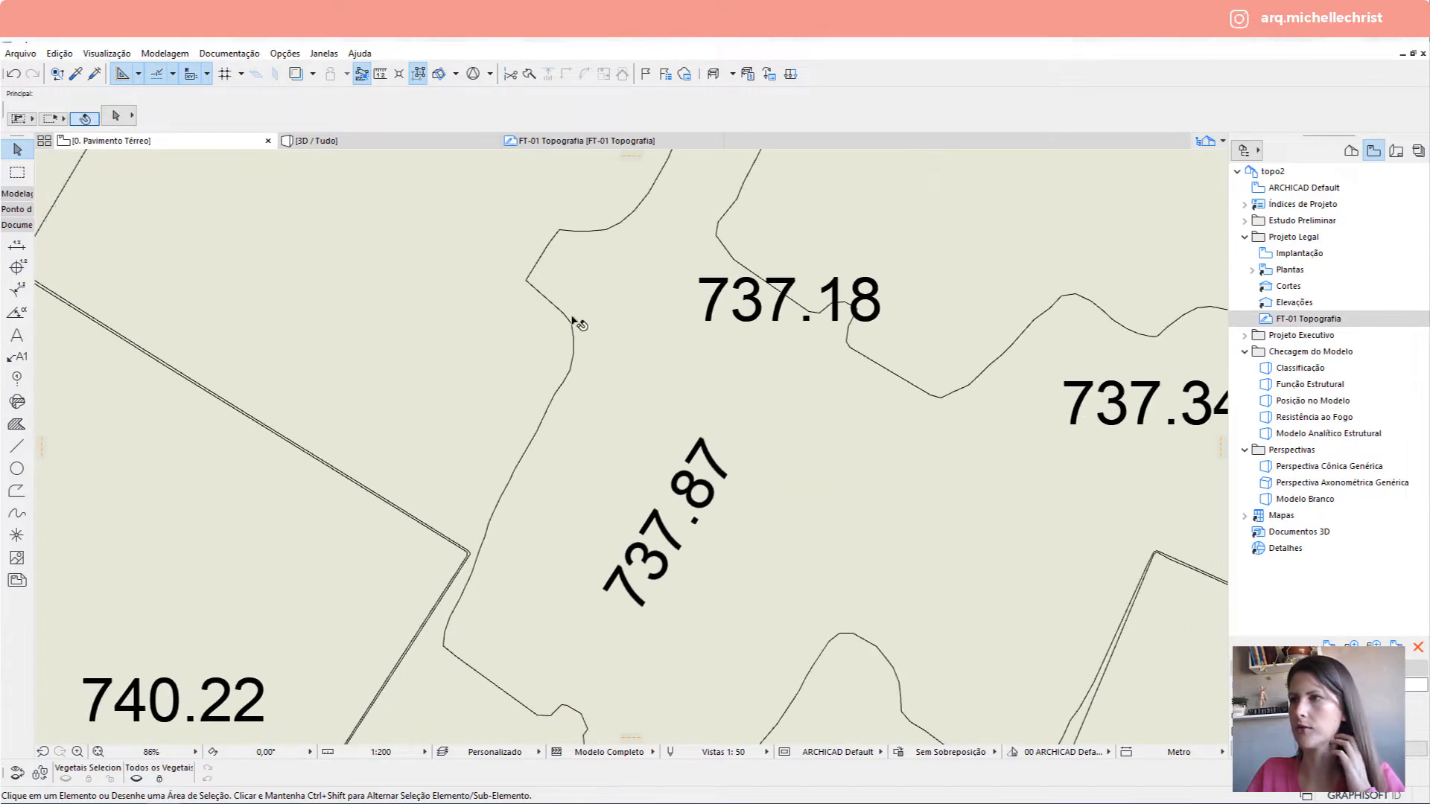
{"action": "middle_click_drag", "start_coordinate": [574, 319], "coordinate": [546, 392]}
{"action": "scroll", "coordinate": [546, 393], "scroll_direction": "down", "scroll_amount": 2}
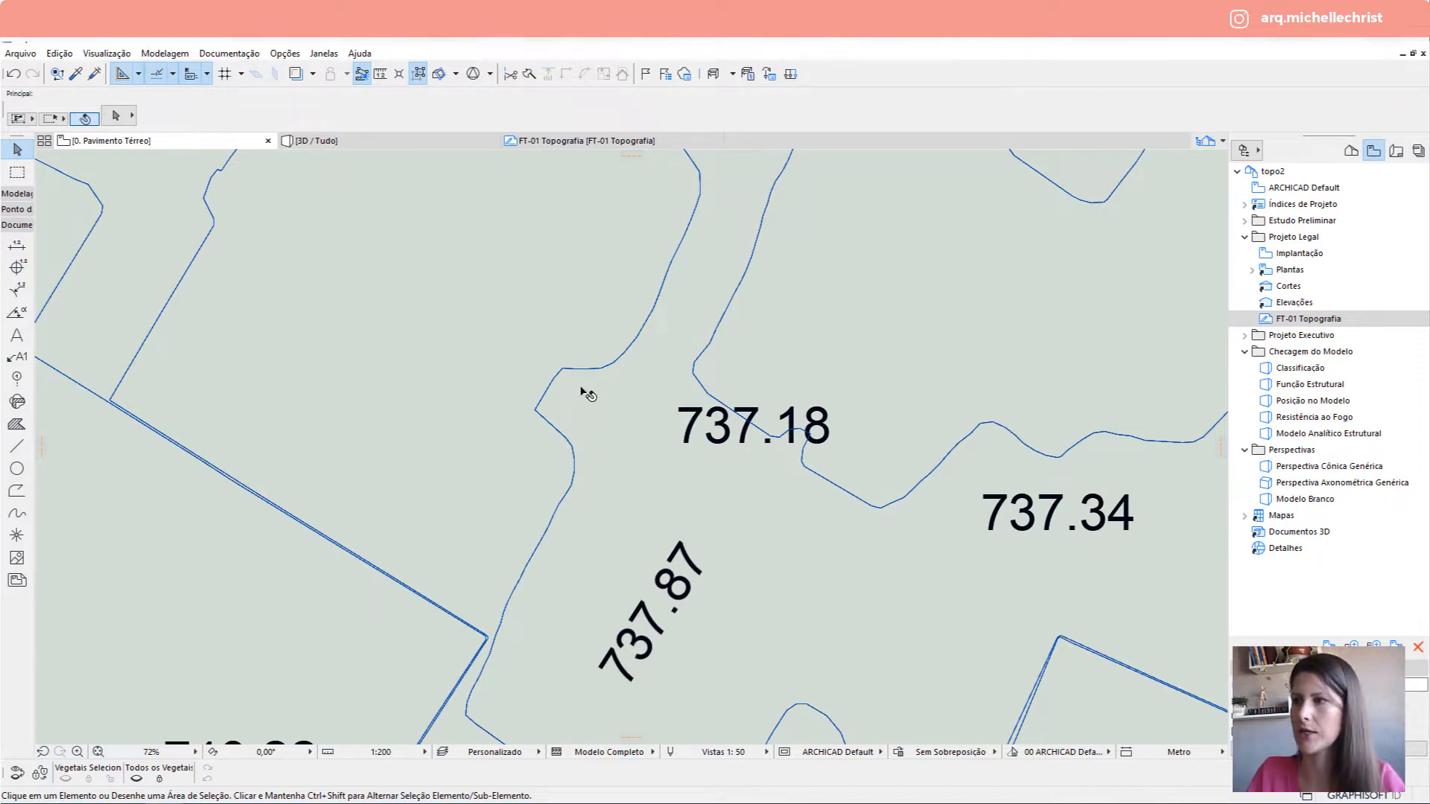
{"action": "scroll", "coordinate": [585, 393], "scroll_direction": "down", "scroll_amount": 3}
{"action": "left_click", "coordinate": [400, 142]}
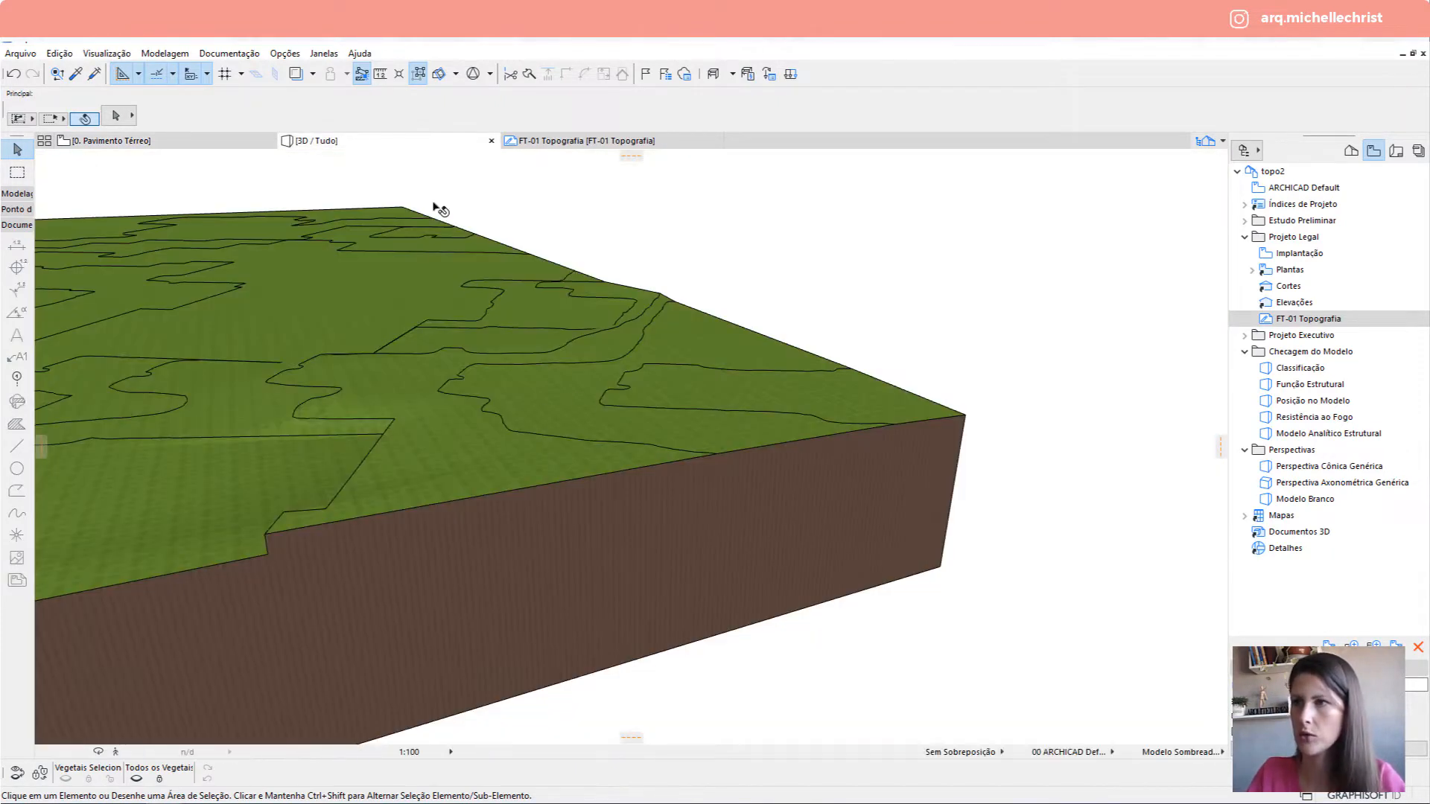
{"action": "left_click", "coordinate": [190, 140]}
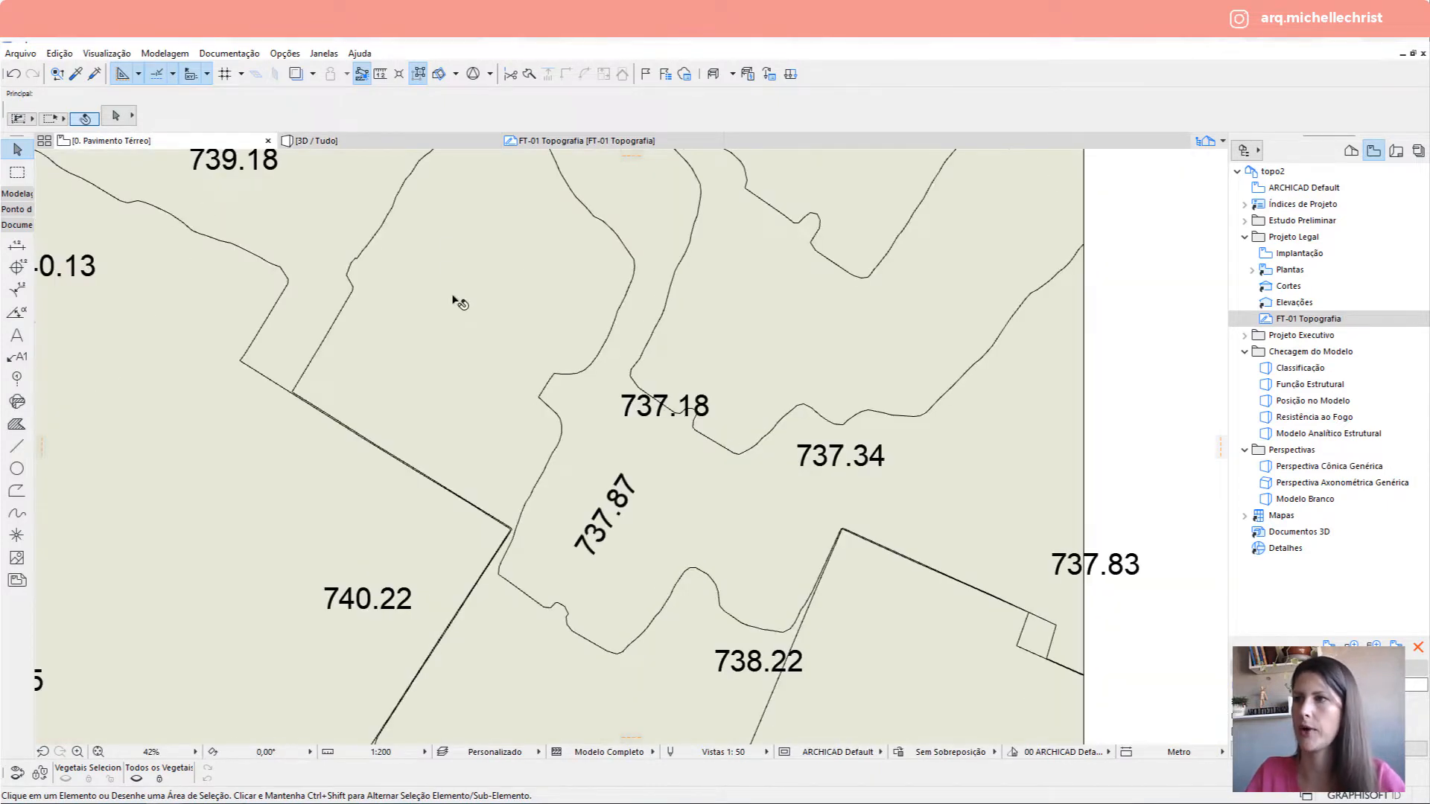
Compare the contours between the 735.41 and 739.34 labels on the floor plan with the northeast corner of the 3D terrain.
{"action": "scroll", "coordinate": [639, 268], "scroll_direction": "down", "scroll_amount": 2}
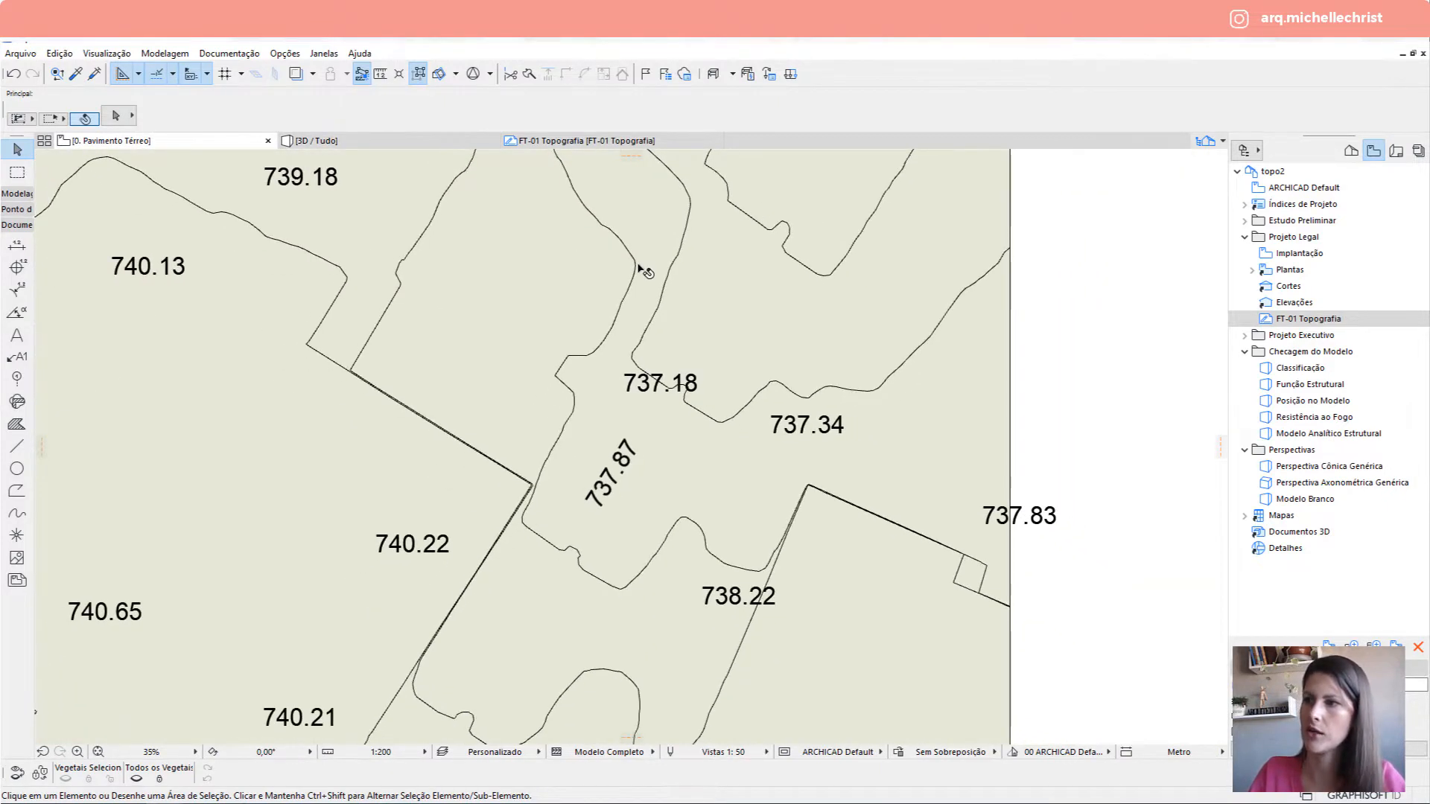
{"action": "scroll", "coordinate": [641, 269], "scroll_direction": "down", "scroll_amount": 1}
{"action": "middle_click_drag", "start_coordinate": [556, 283], "coordinate": [507, 397]}
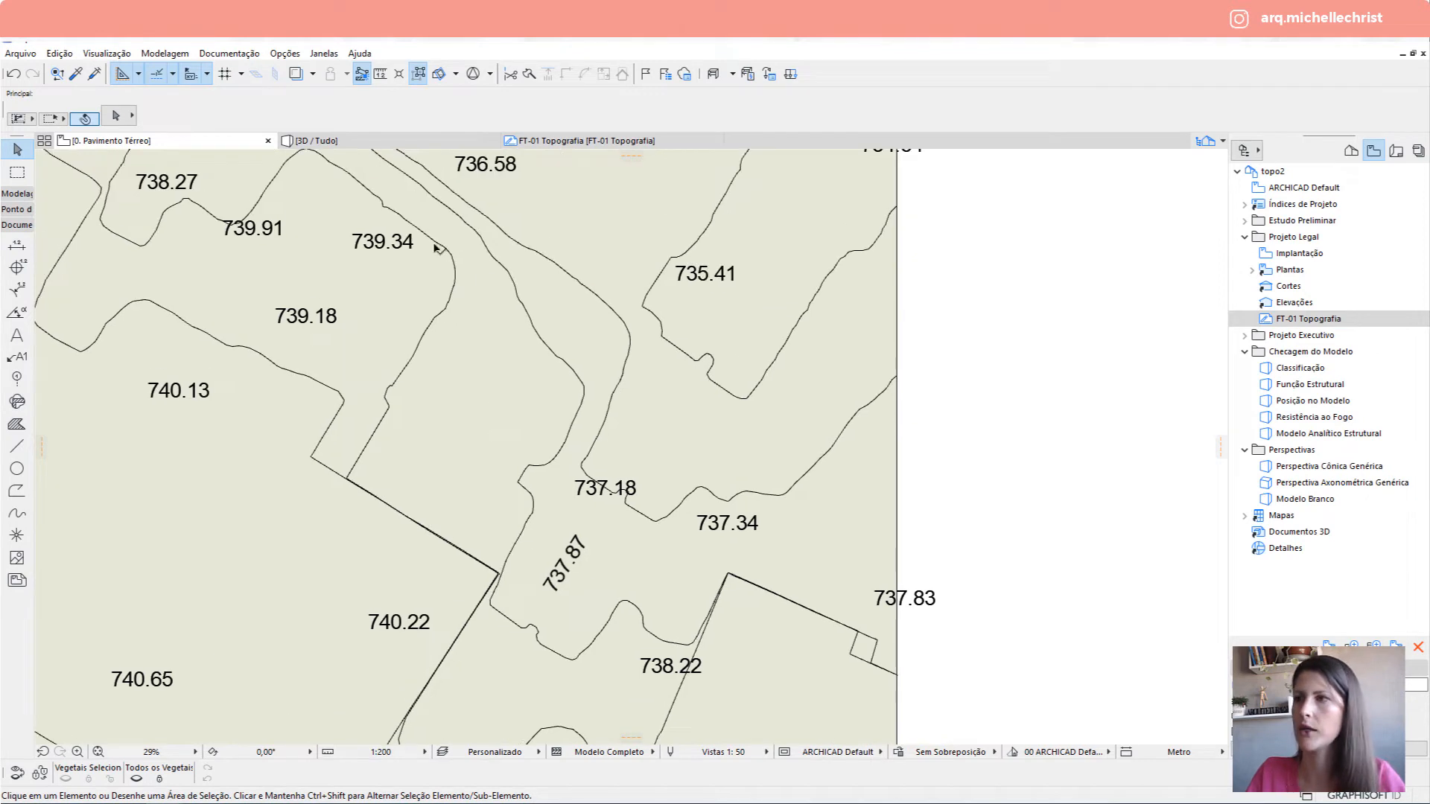
{"action": "left_click", "coordinate": [334, 144]}
{"action": "middle_click_drag", "start_coordinate": [586, 370], "coordinate": [600, 466], "text": "shift"}
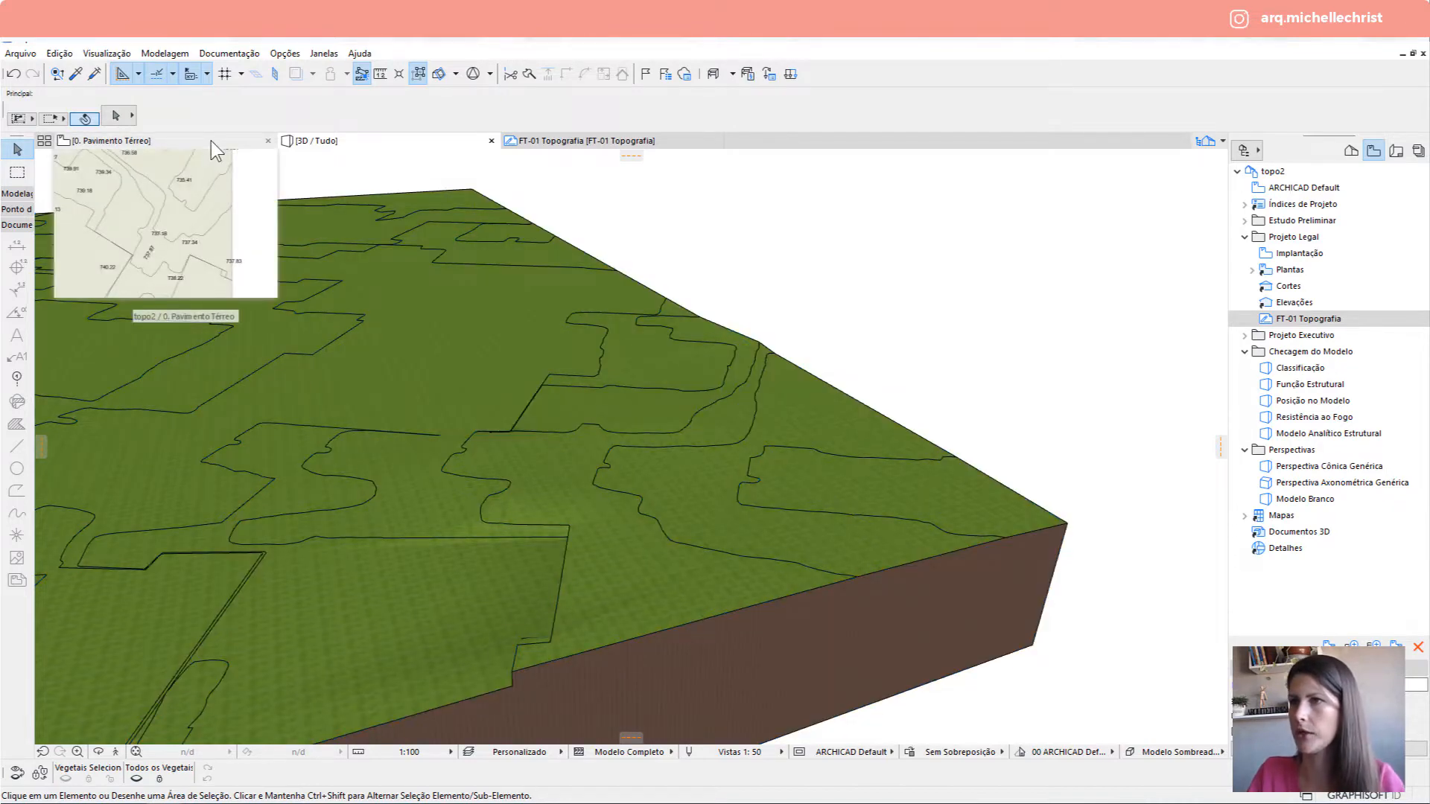
{"action": "left_click", "coordinate": [186, 138]}
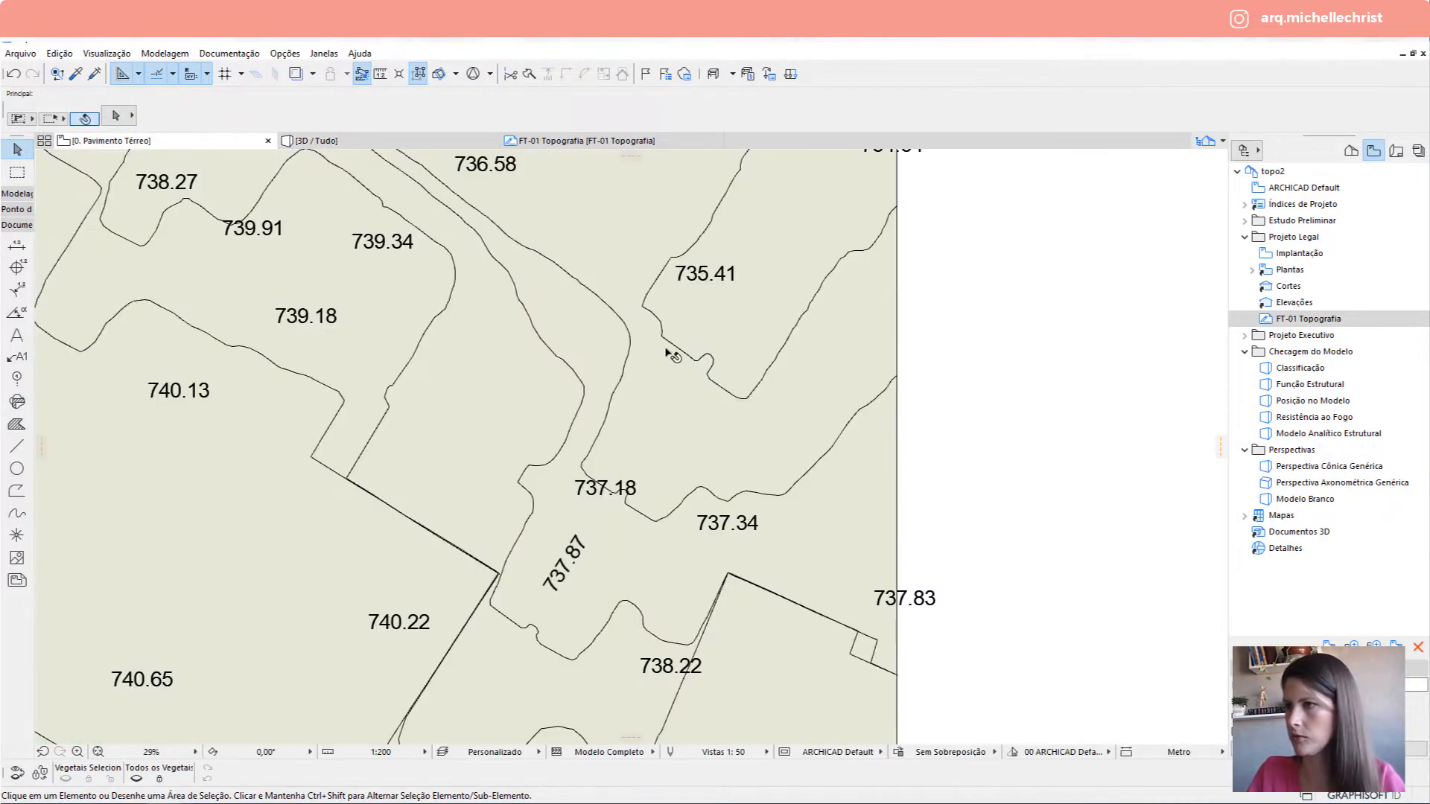
Raise the remaining contour ridges in 1 m increments for all their points, up to height 26 at the ridge beside the 763.92 label.
{"action": "left_click", "coordinate": [622, 368]}
{"action": "middle_click_drag", "start_coordinate": [141, 581], "coordinate": [551, 566]}
{"action": "scroll", "coordinate": [551, 522], "scroll_direction": "down", "scroll_amount": 2}
{"action": "scroll", "coordinate": [1113, 296], "scroll_direction": "down", "scroll_amount": 3}
{"action": "left_click", "coordinate": [499, 399]}
{"action": "type", "text": "5"}
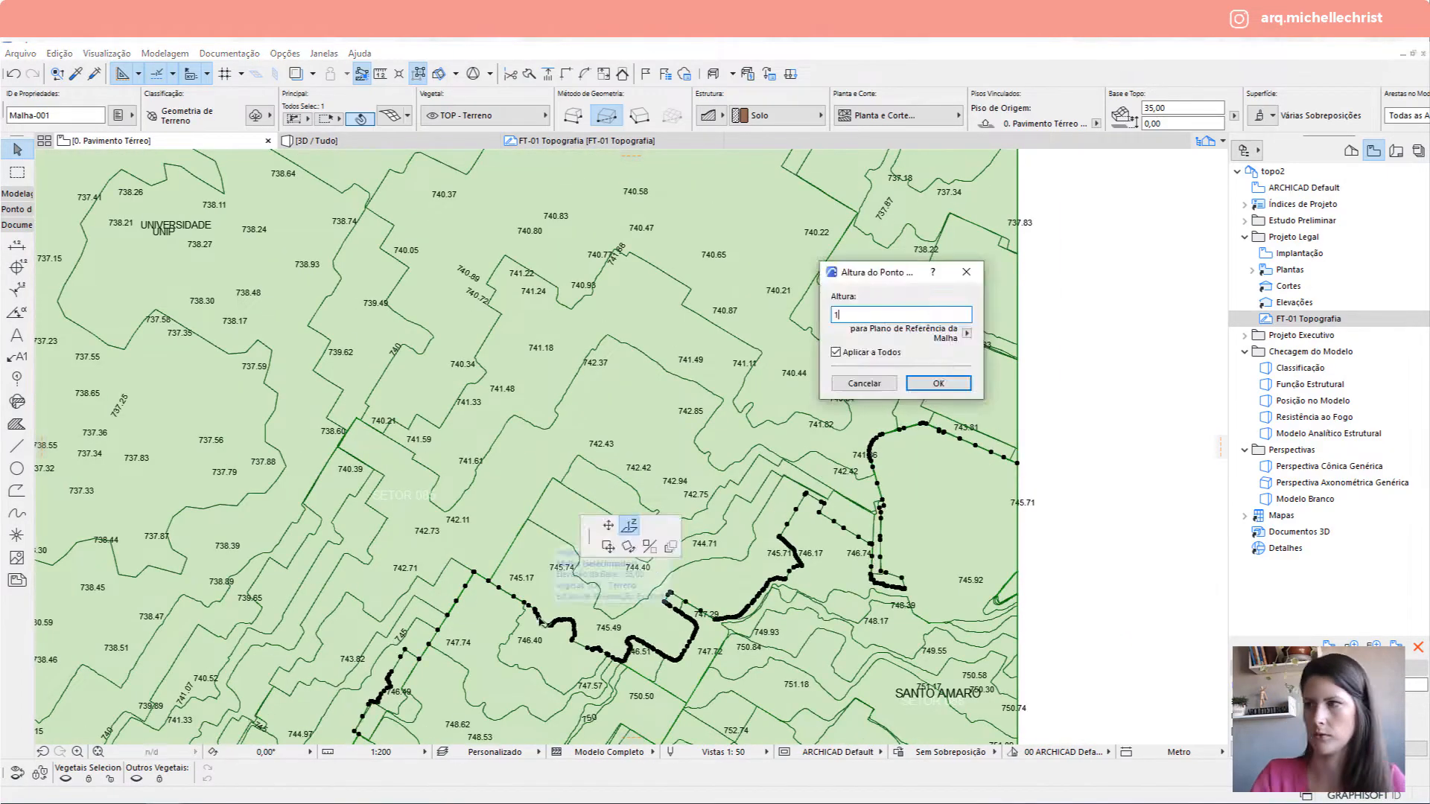
{"action": "scroll", "coordinate": [741, 538], "scroll_direction": "up", "scroll_amount": 3}
{"action": "key", "text": "Return"}
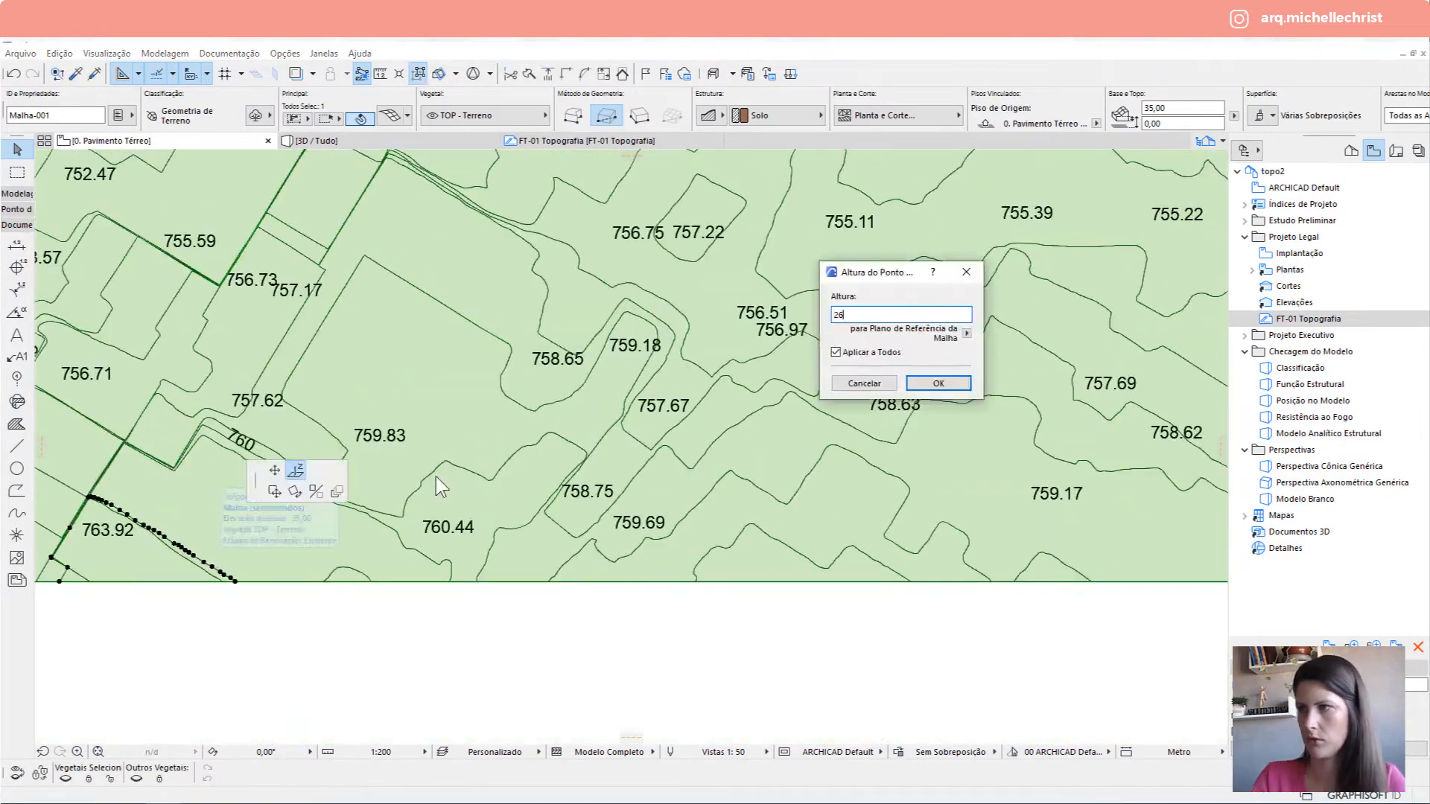
{"action": "key", "text": "Return"}
{"action": "scroll", "coordinate": [343, 181], "scroll_direction": "down", "scroll_amount": 4}
{"action": "key", "text": "Escape"}
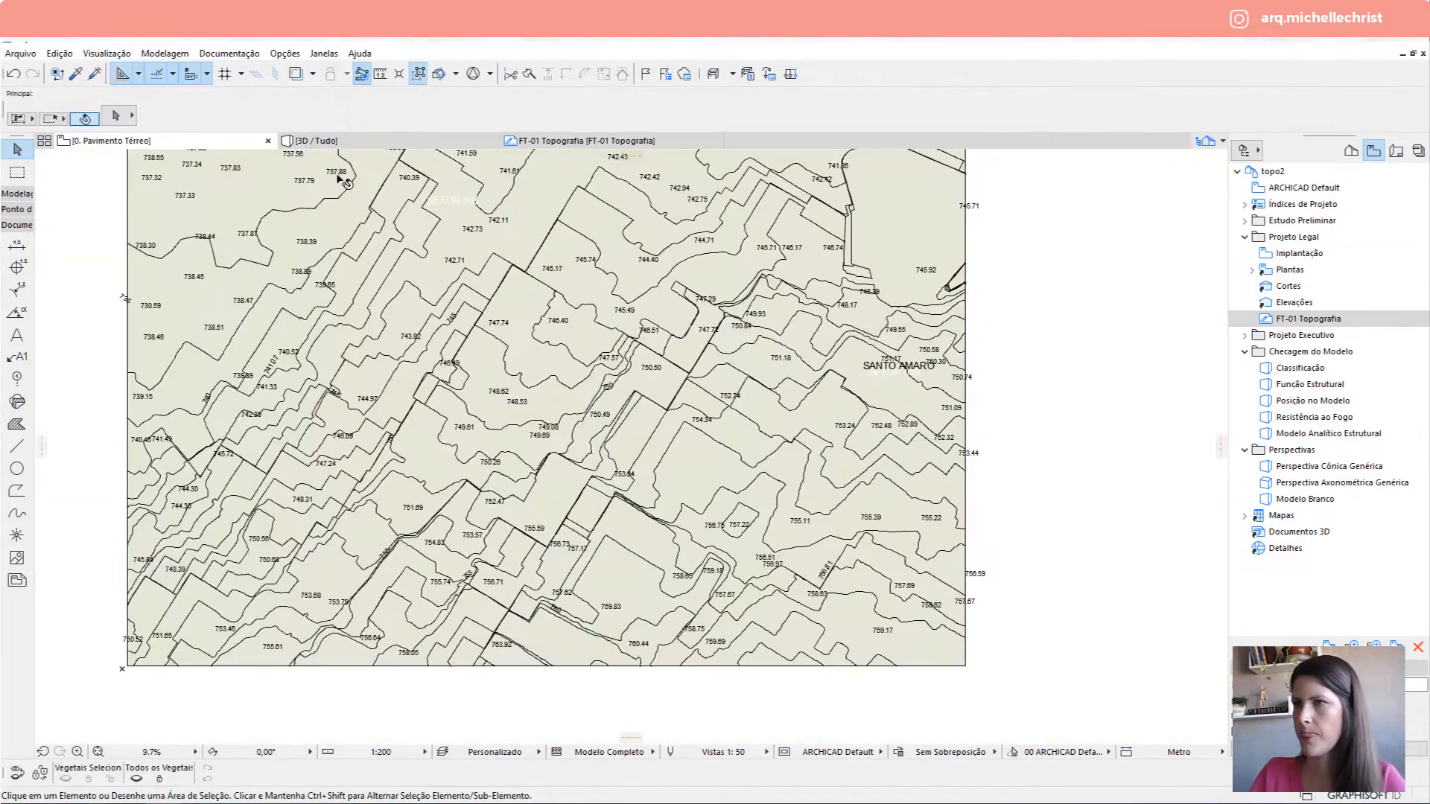
Check the edges and corners of the raised terrain in the 3D view for contour points at the wrong height.
{"action": "left_click", "coordinate": [328, 141]}
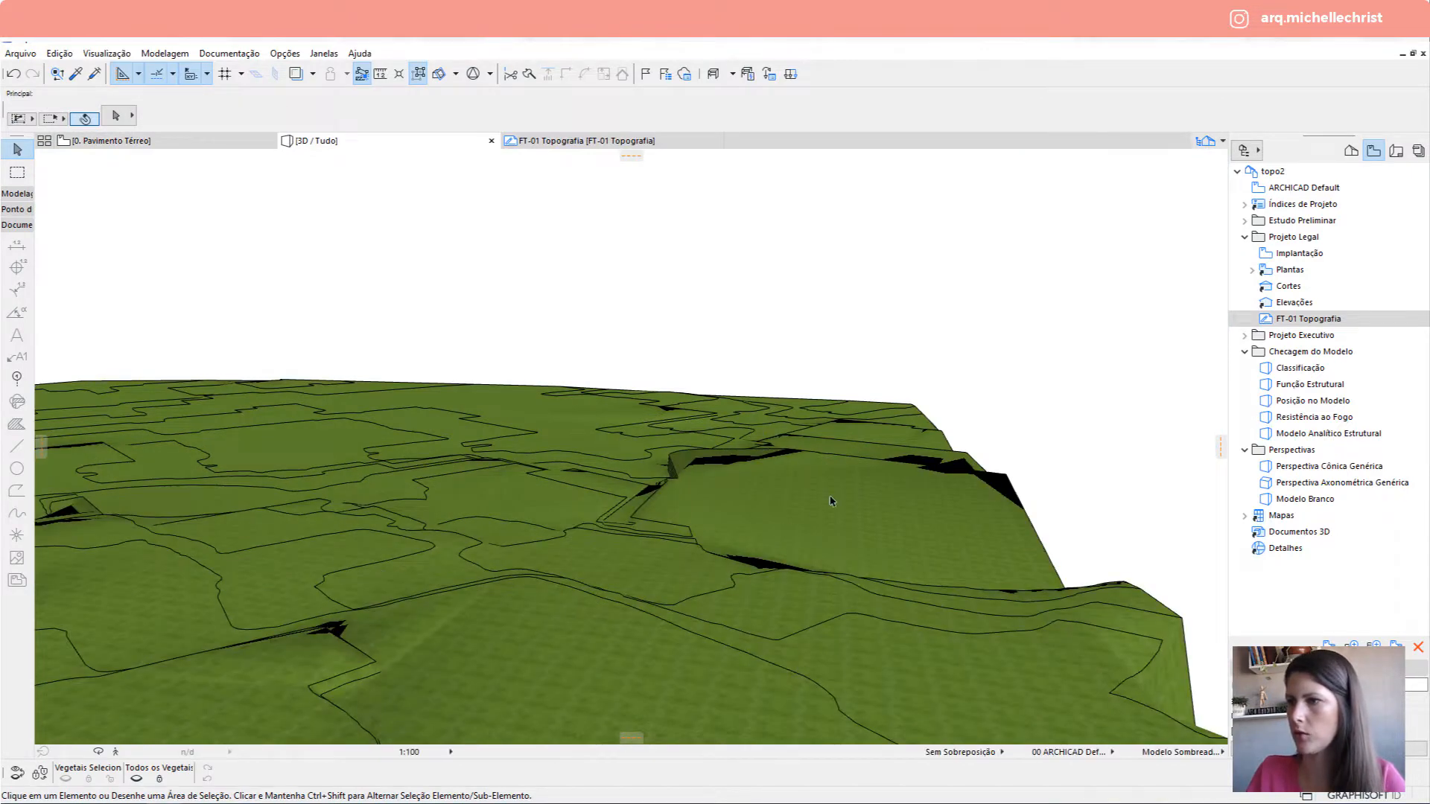
{"action": "left_click_drag", "start_coordinate": [707, 465], "coordinate": [710, 517]}
{"action": "left_click_drag", "start_coordinate": [290, 478], "coordinate": [645, 608]}
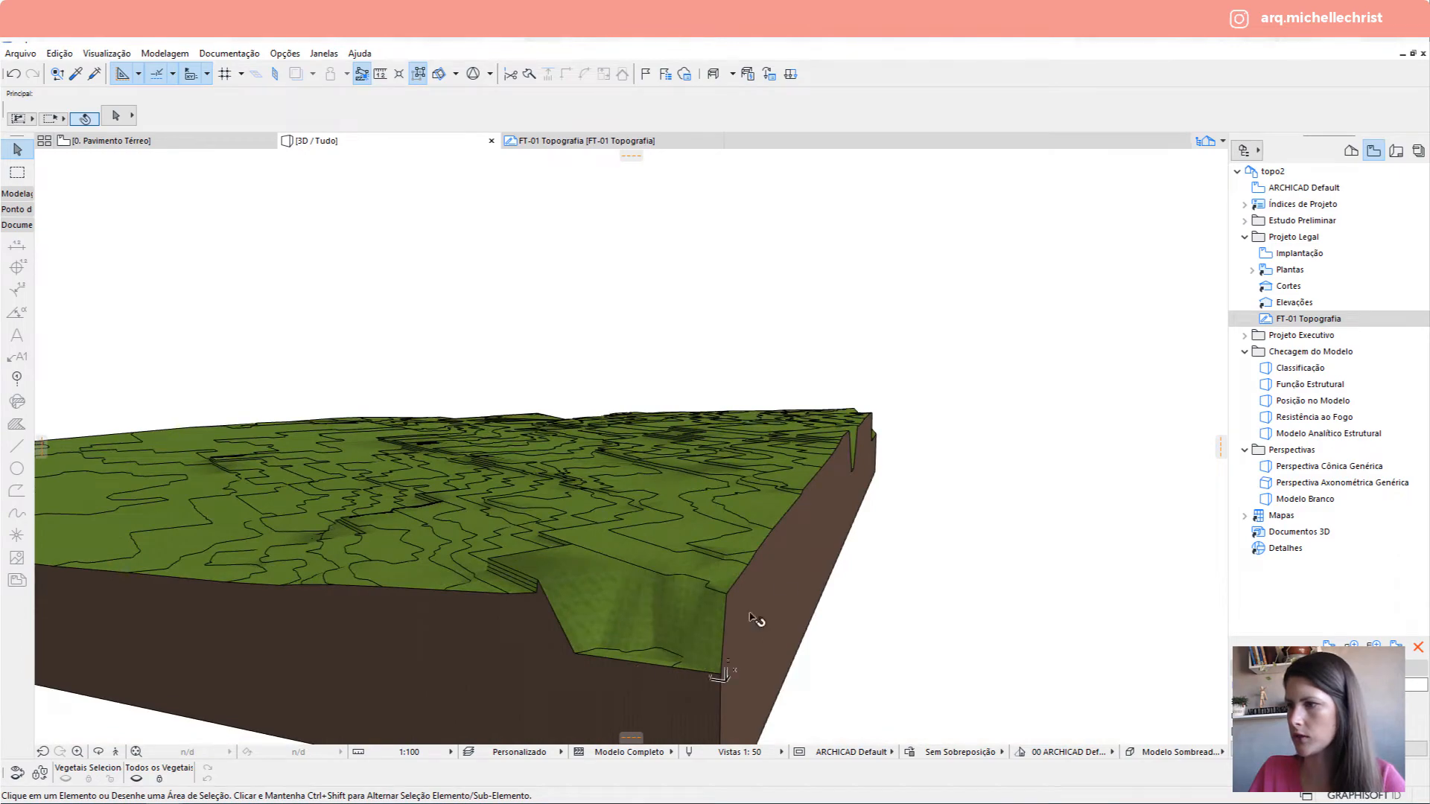
{"action": "left_click_drag", "start_coordinate": [756, 620], "coordinate": [566, 500]}
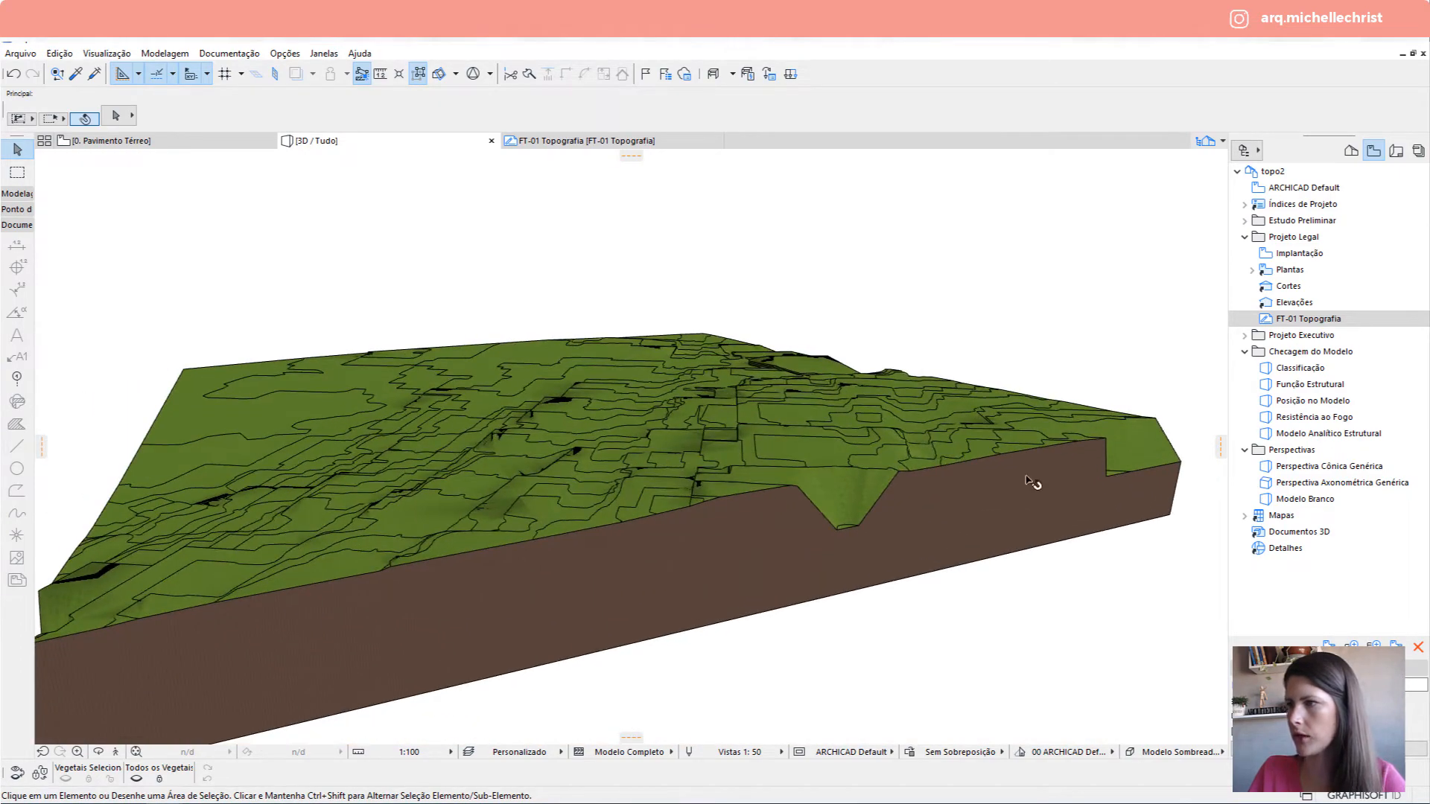
{"action": "left_click_drag", "start_coordinate": [1031, 481], "coordinate": [919, 482]}
Correct the heights of the contour ridges on the floor plan, including those beside the 756.64 and 748.39 labels.
{"action": "left_click", "coordinate": [195, 141]}
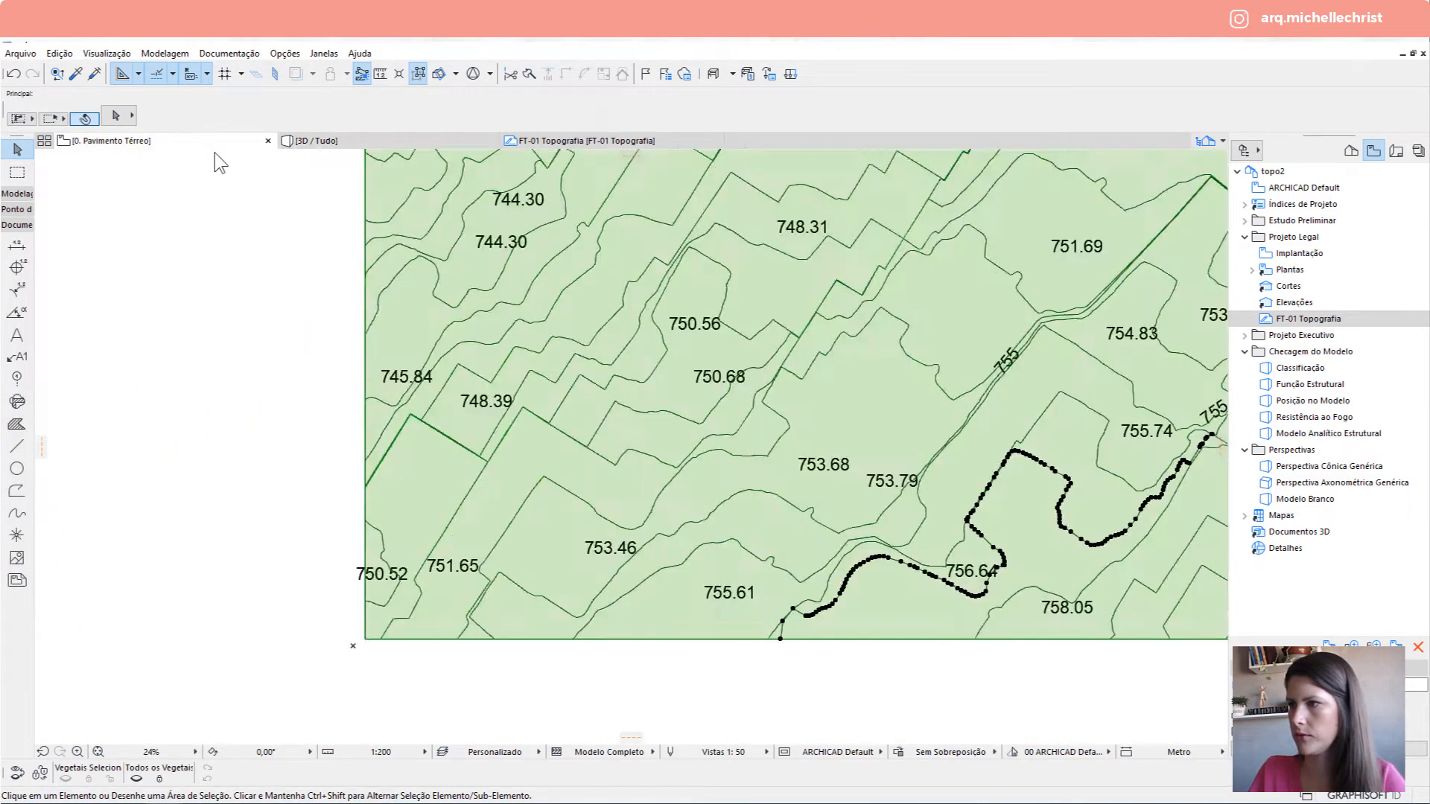
{"action": "scroll", "coordinate": [761, 509], "scroll_direction": "up", "scroll_amount": 3}
{"action": "scroll", "coordinate": [761, 509], "scroll_direction": "down", "scroll_amount": 4}
{"action": "scroll", "coordinate": [761, 508], "scroll_direction": "up", "scroll_amount": 6}
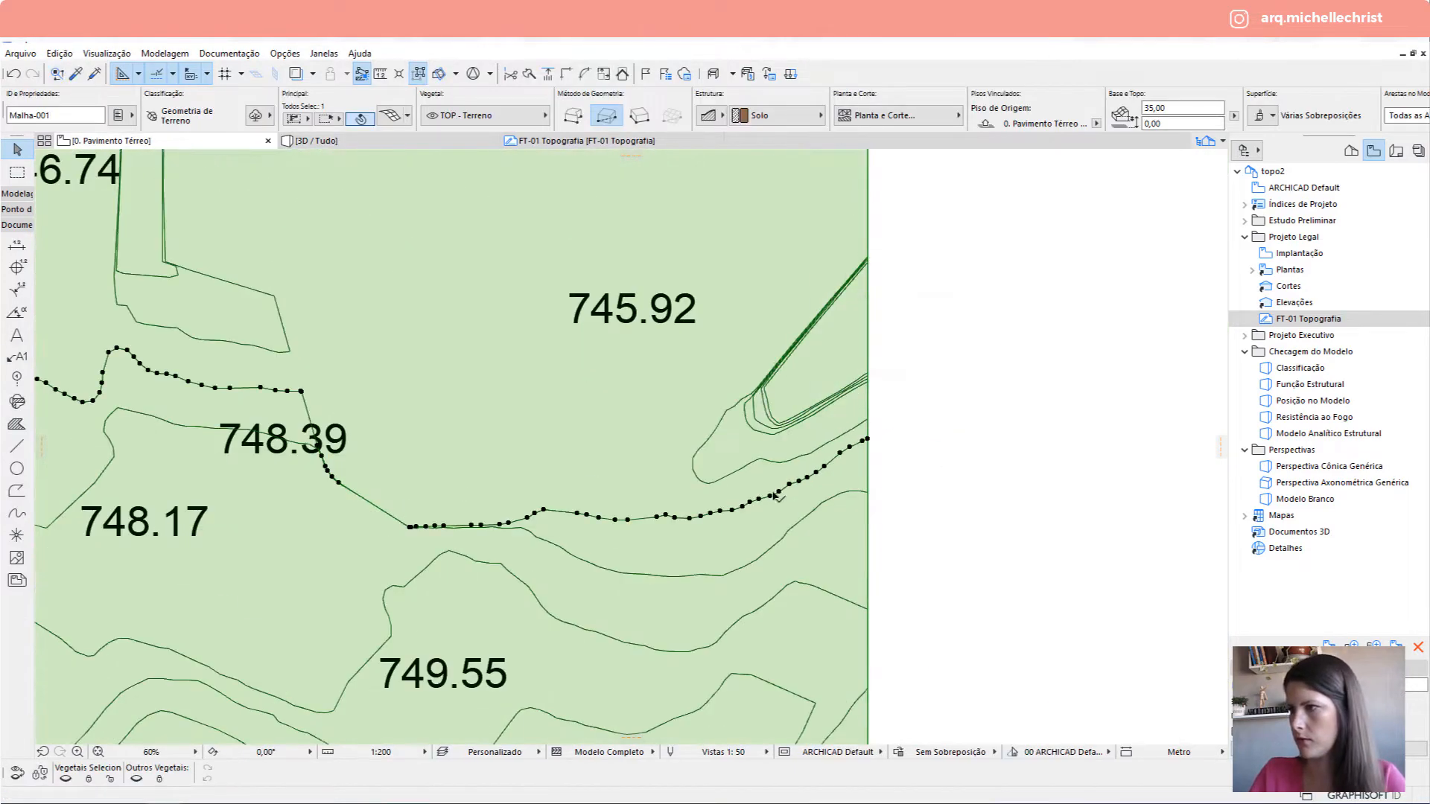
Raise the elevation of the terrain mesh's southwest corner point at the origin in 3D to meet the neighbouring contours.
{"action": "key", "text": "F3"}
{"action": "scroll", "coordinate": [726, 445], "scroll_direction": "down", "scroll_amount": 3}
{"action": "left_click_drag", "start_coordinate": [726, 445], "coordinate": [693, 578]}
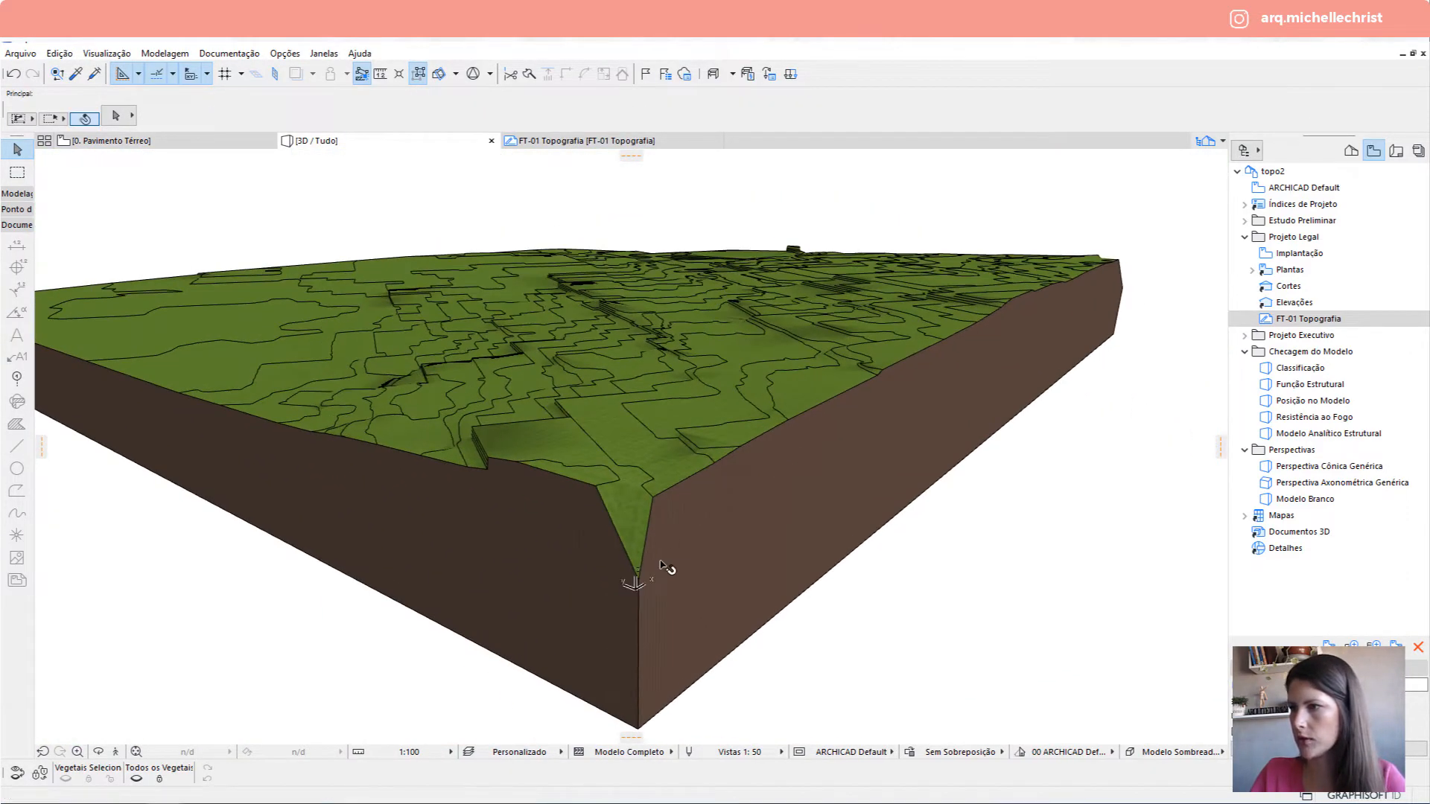
{"action": "left_click", "coordinate": [659, 574]}
{"action": "scroll", "coordinate": [637, 566], "scroll_direction": "up", "scroll_amount": 3}
{"action": "middle_click_drag", "start_coordinate": [638, 566], "coordinate": [523, 564]}
{"action": "left_click", "coordinate": [509, 557]}
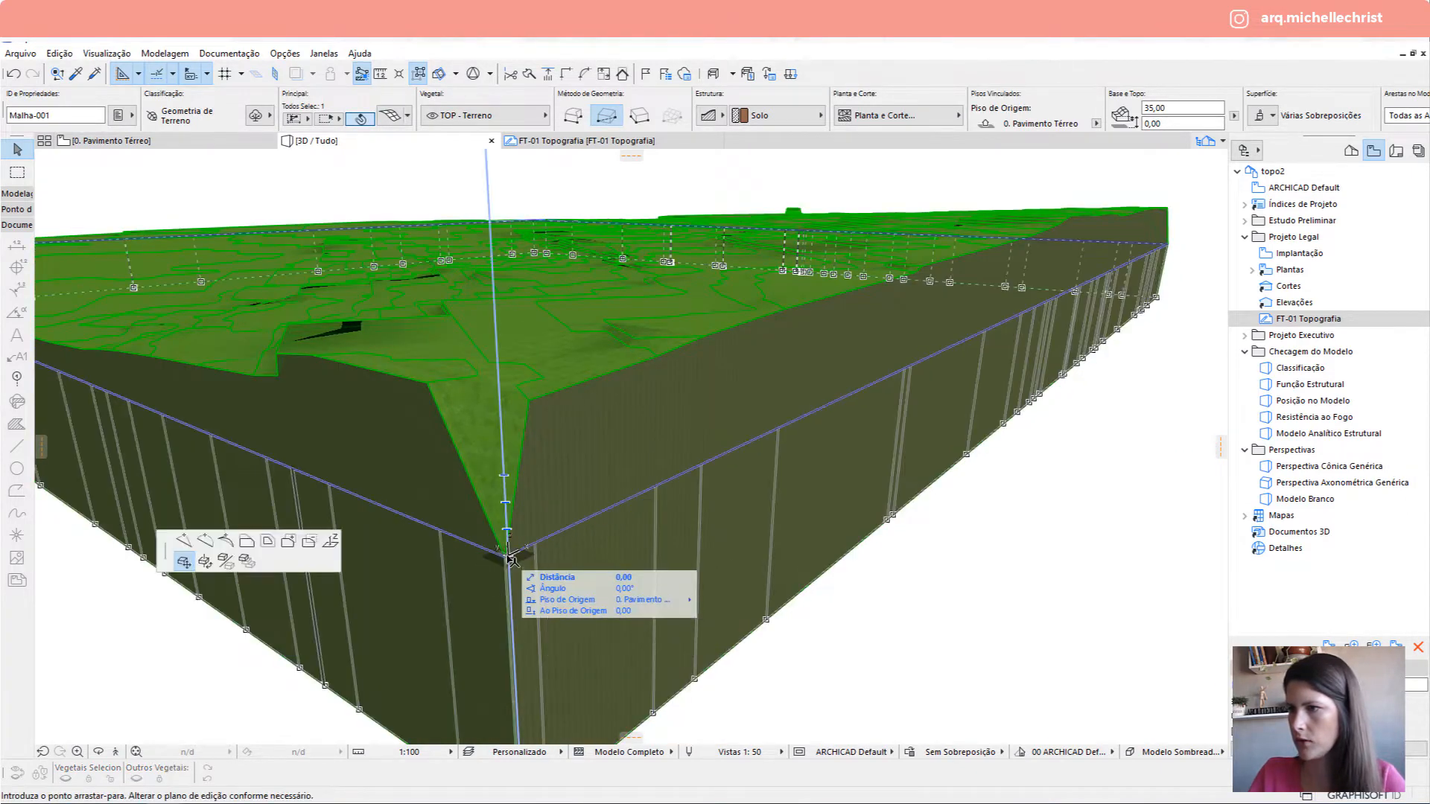
{"action": "key", "text": "Escape"}
{"action": "left_click", "coordinate": [506, 557]}
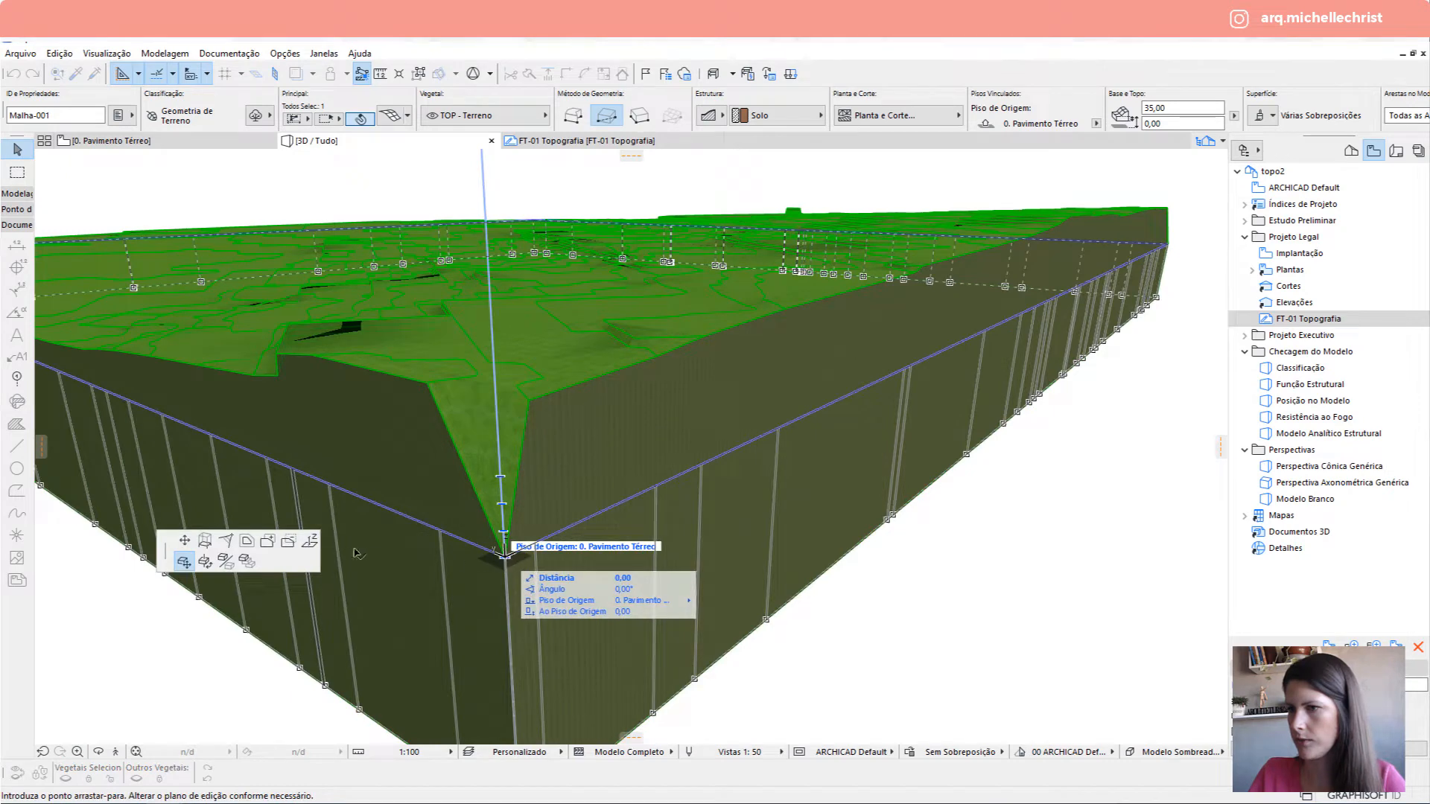
{"action": "left_click", "coordinate": [310, 543]}
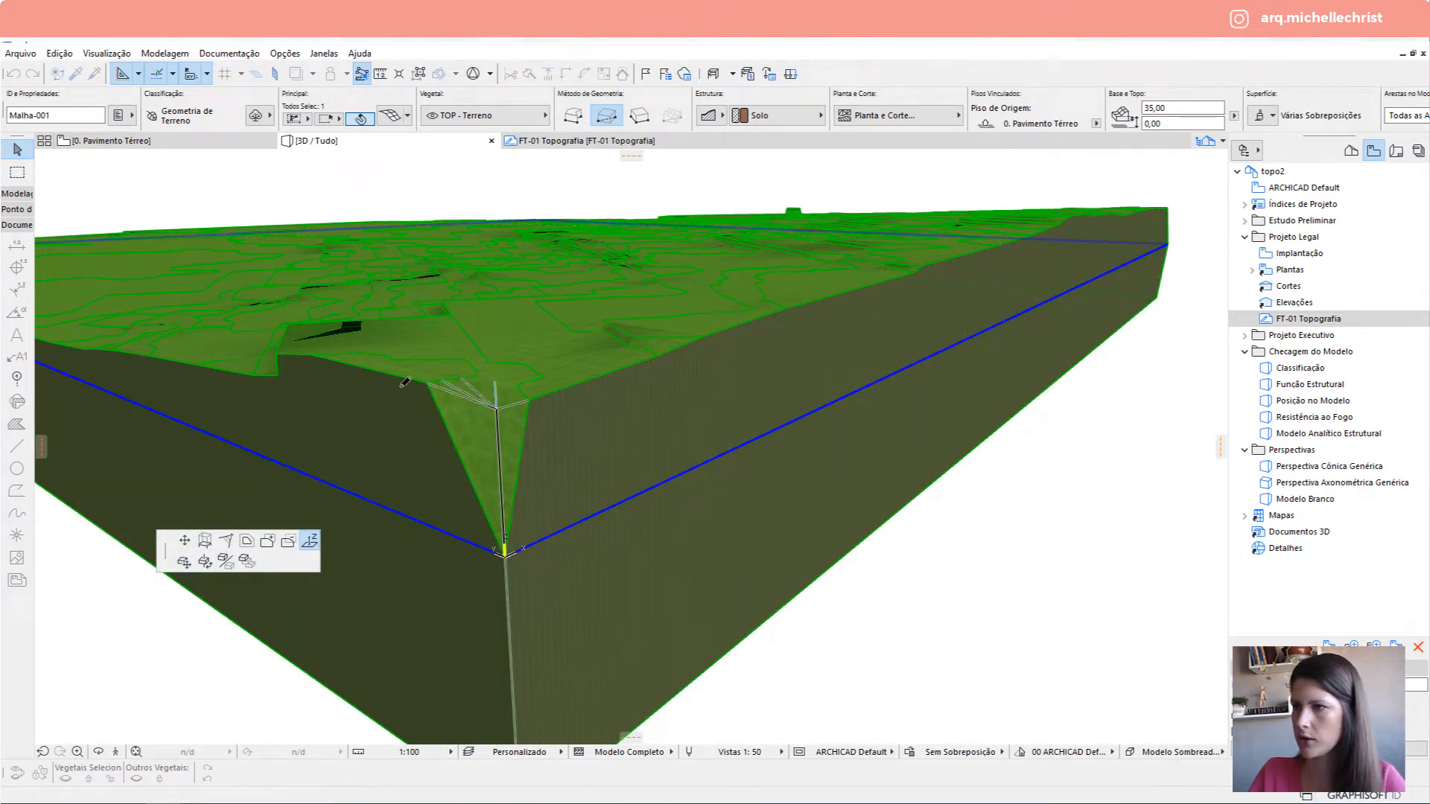
{"action": "left_click", "coordinate": [515, 397]}
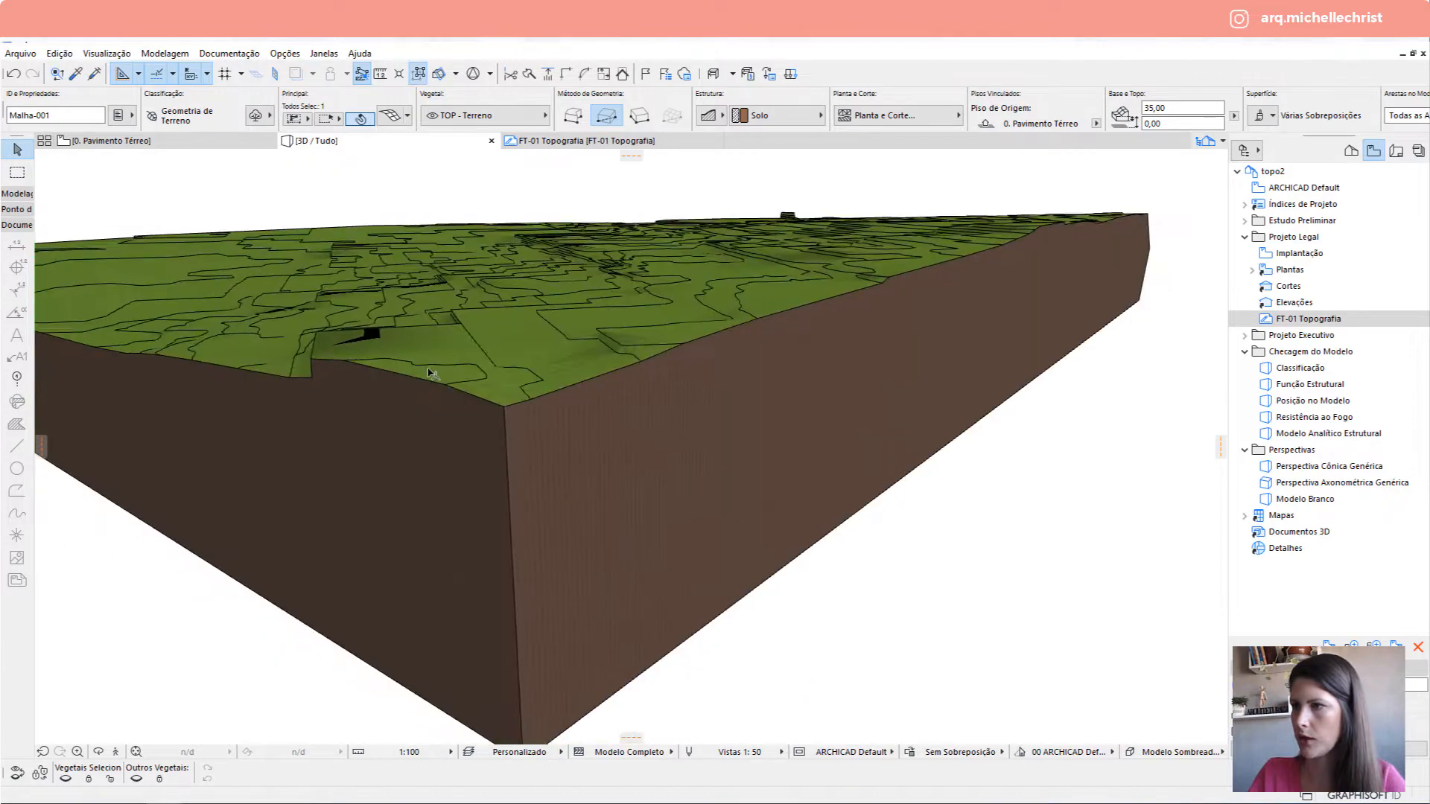
Raise the terrain mesh's southeast corner point in 3D to an elevation of about 23 m.
{"action": "scroll", "coordinate": [551, 341], "scroll_direction": "up", "scroll_amount": 5}
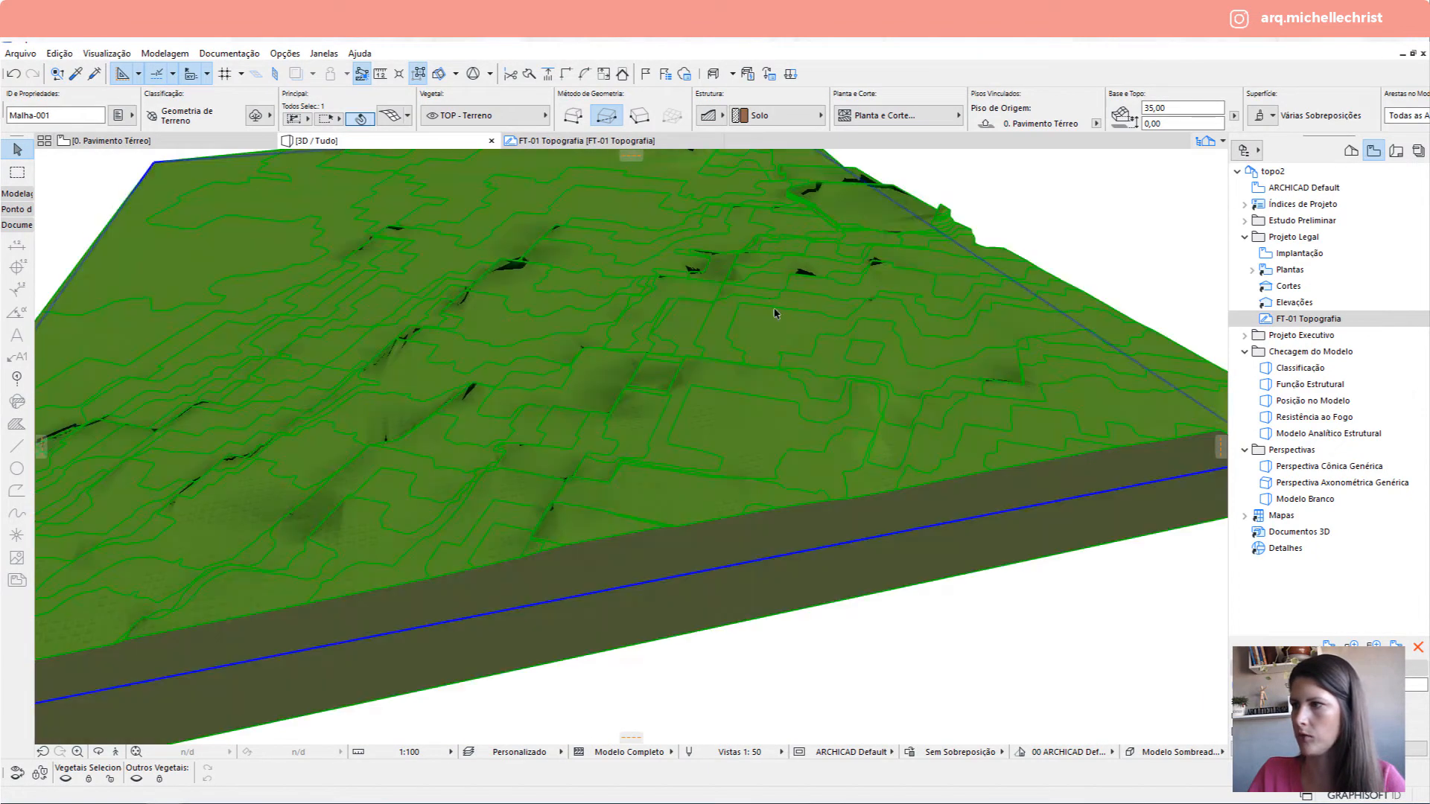
{"action": "scroll", "coordinate": [873, 353], "scroll_direction": "up", "scroll_amount": 2}
{"action": "middle_click_drag", "start_coordinate": [872, 353], "coordinate": [718, 417]}
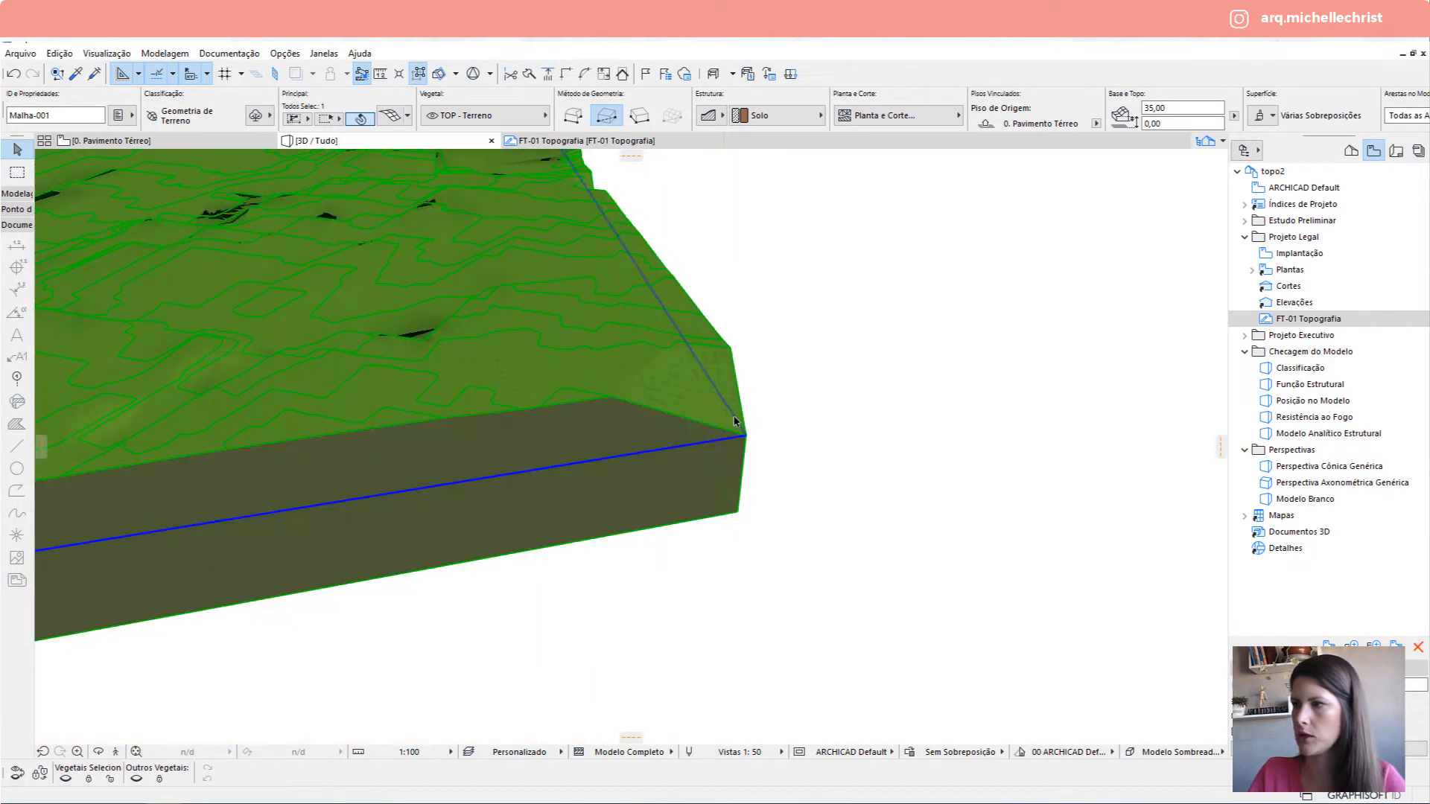
{"action": "left_click", "coordinate": [745, 436]}
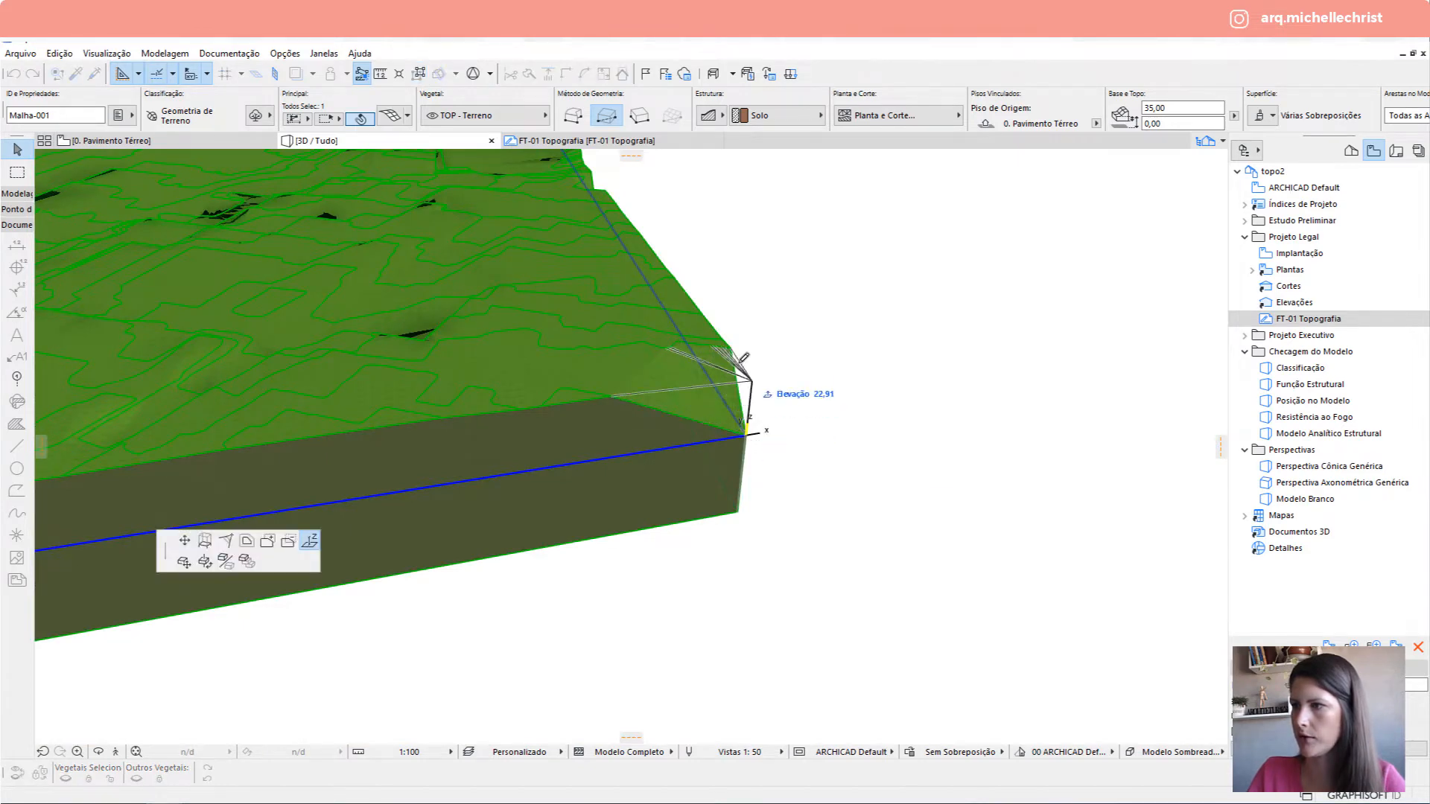
{"action": "key", "text": "Return"}
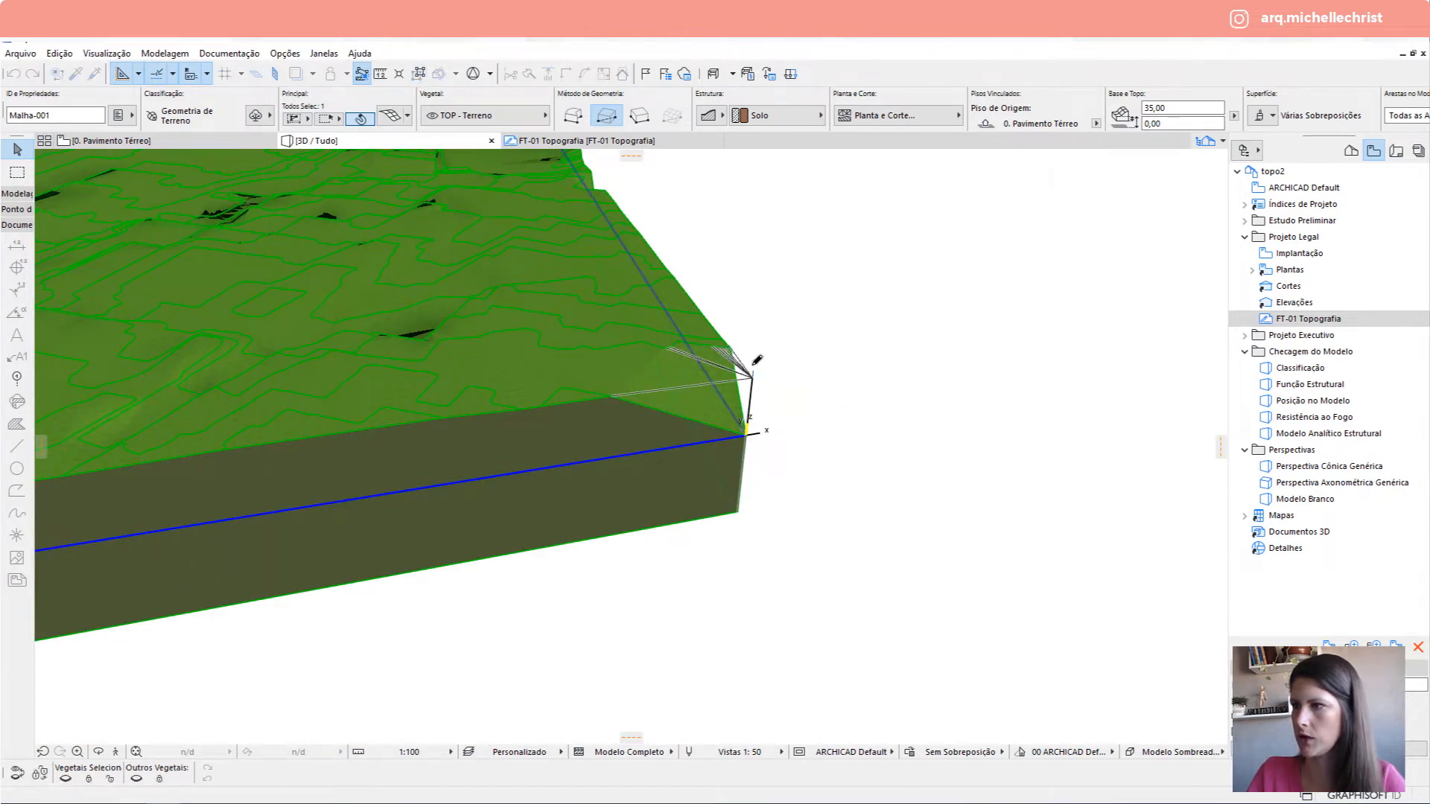
Correct the short contour ridge at the terrain's east edge near the 750.58 label on the floor plan.
{"action": "scroll", "coordinate": [667, 415], "scroll_direction": "down", "scroll_amount": 1}
{"action": "middle_click_drag", "start_coordinate": [606, 253], "coordinate": [644, 384]}
{"action": "key", "text": "F2"}
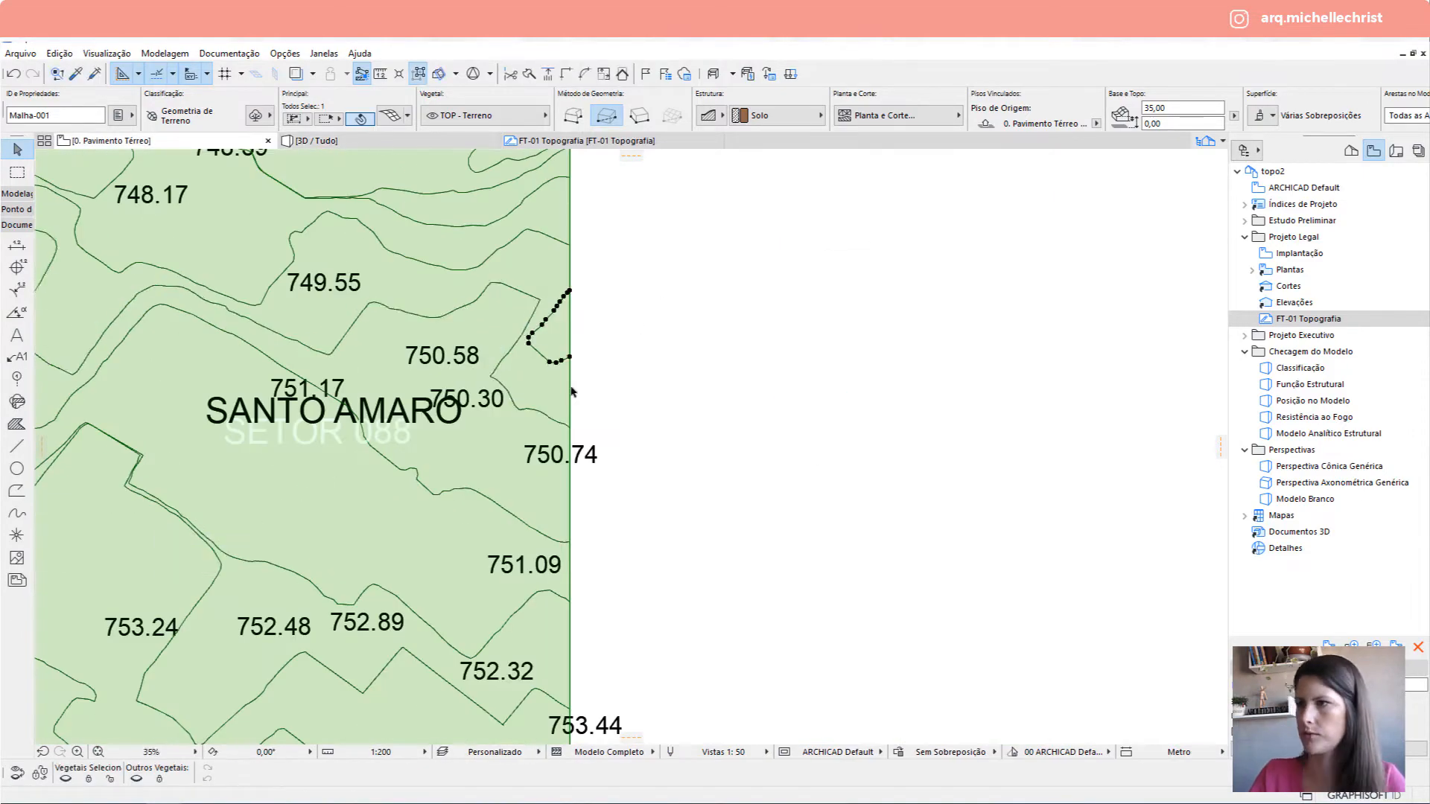
{"action": "scroll", "coordinate": [519, 313], "scroll_direction": "down", "scroll_amount": 10}
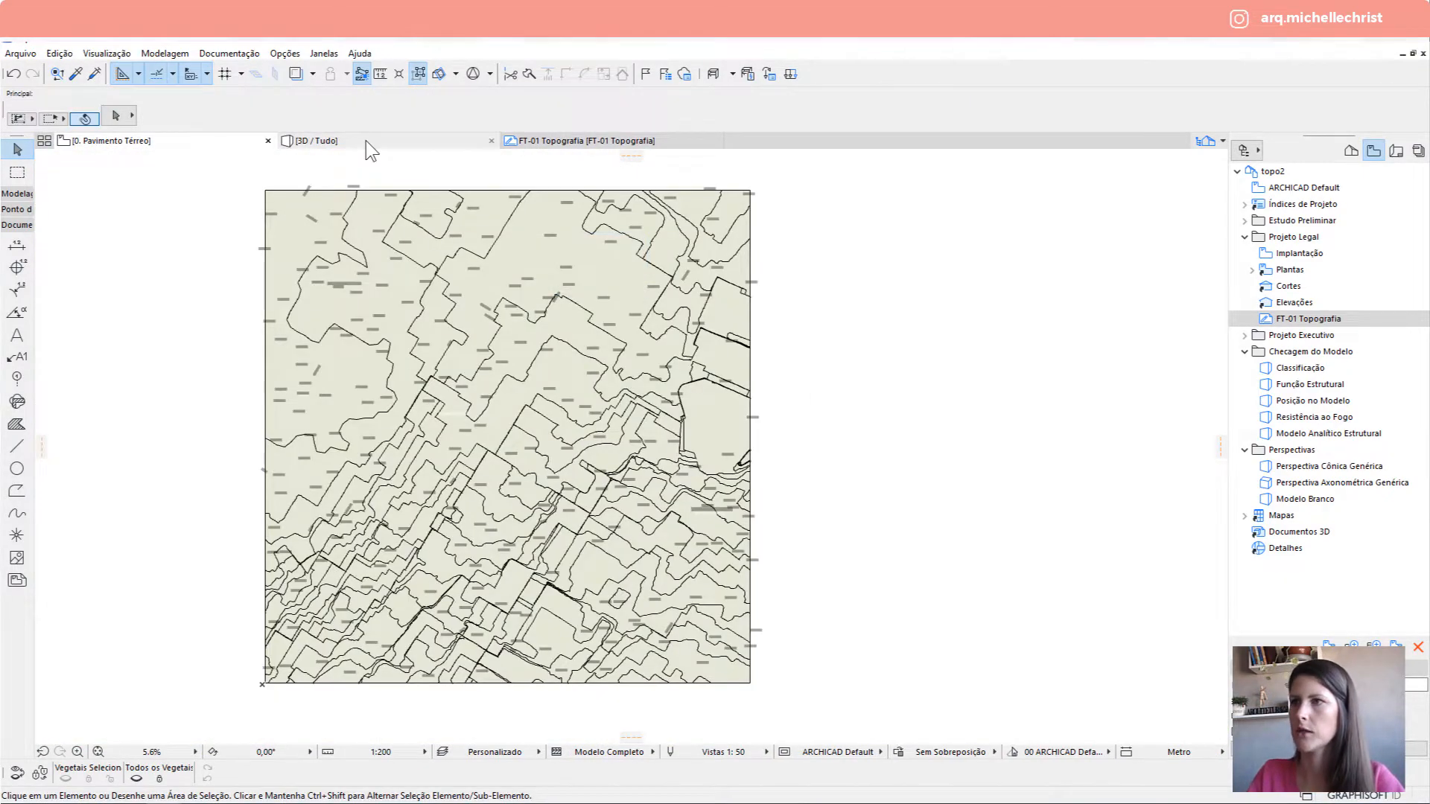
Review the whole modelled terrain in the 3D view from several angles.
{"action": "left_click", "coordinate": [364, 140]}
{"action": "left_click", "coordinate": [799, 328]}
{"action": "left_click", "coordinate": [956, 339]}
{"action": "middle_click_drag", "start_coordinate": [955, 339], "coordinate": [797, 253], "text": "shift"}
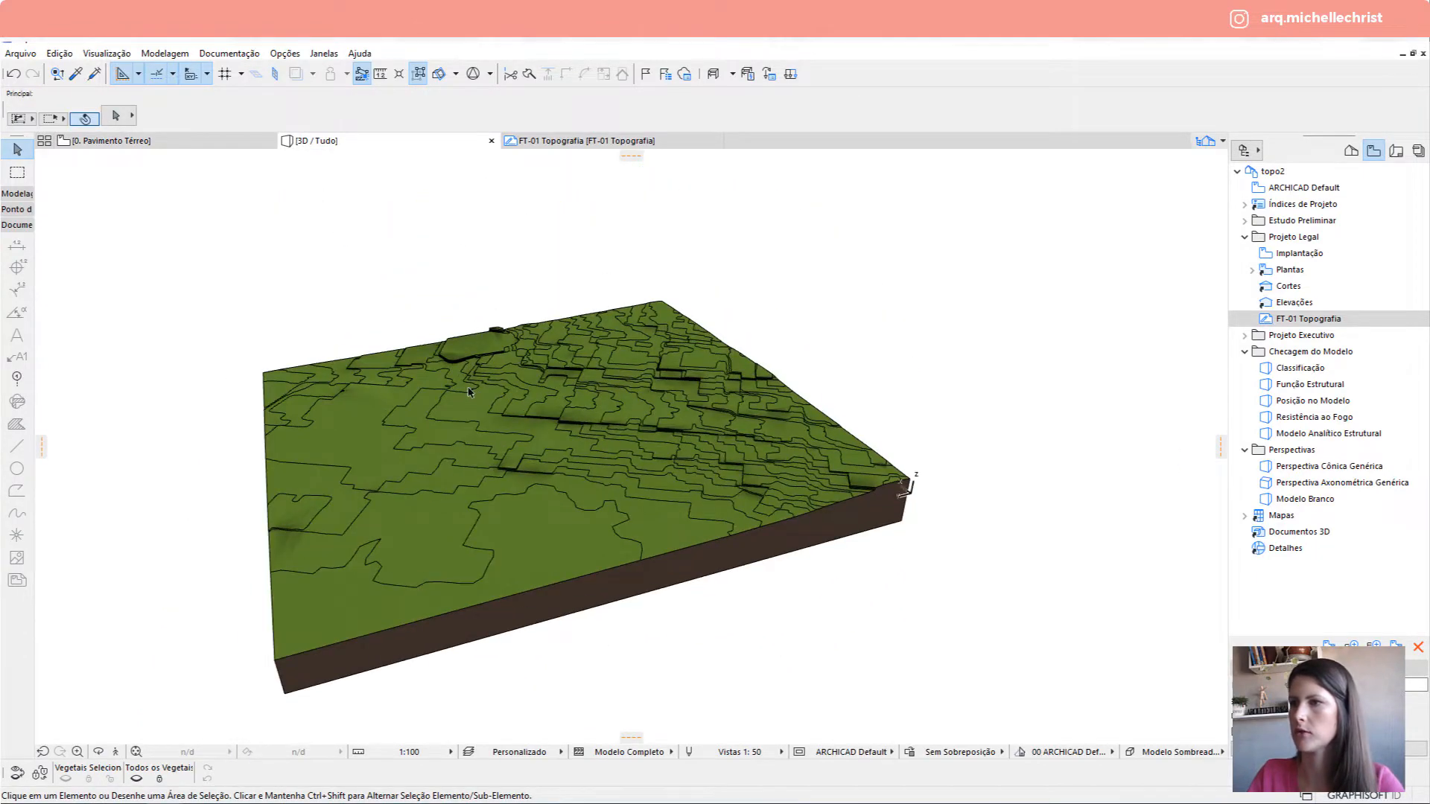
{"action": "middle_click_drag", "start_coordinate": [471, 393], "coordinate": [293, 409], "text": "shift"}
{"action": "left_click", "coordinate": [185, 141]}
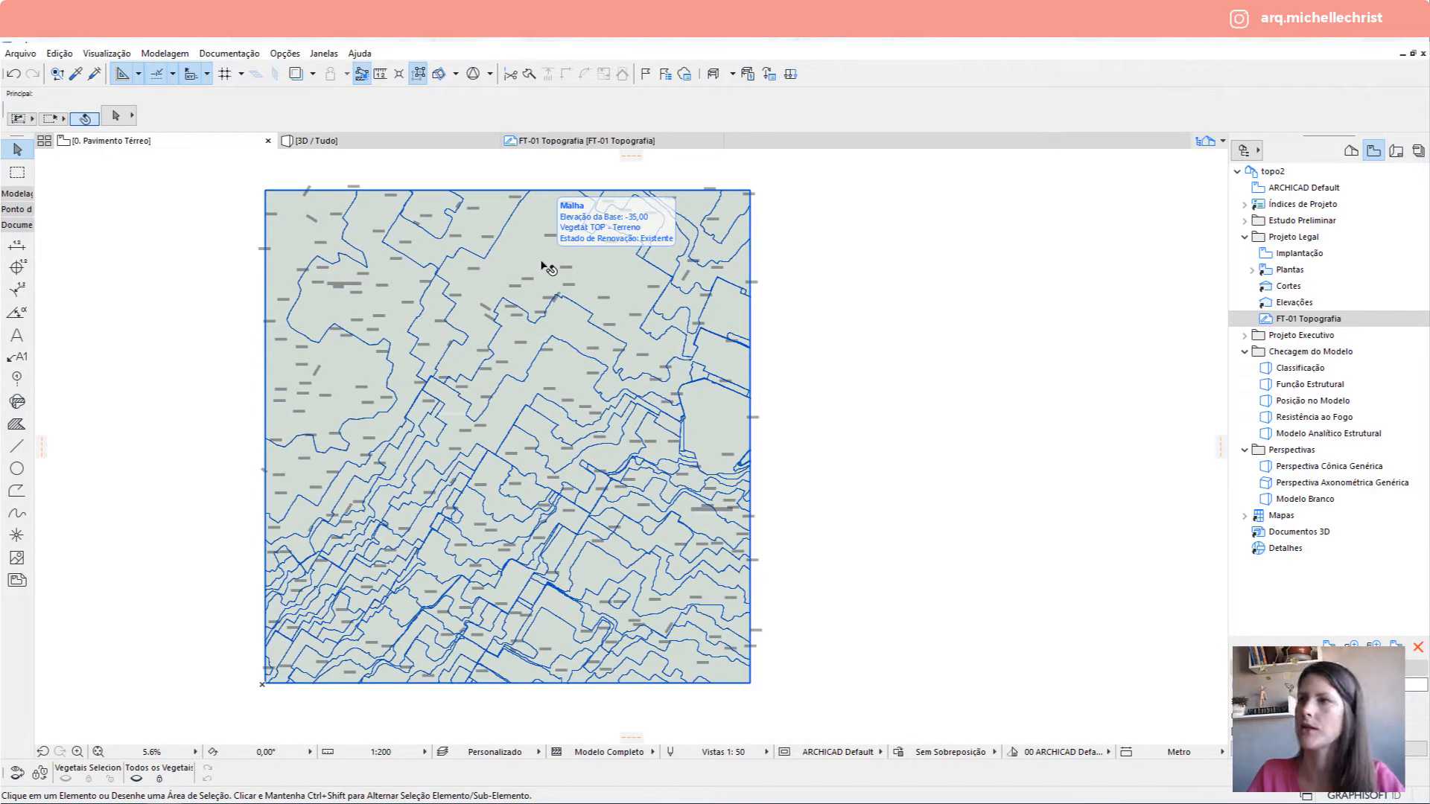
{"action": "scroll", "coordinate": [523, 264], "scroll_direction": "down", "scroll_amount": 1}
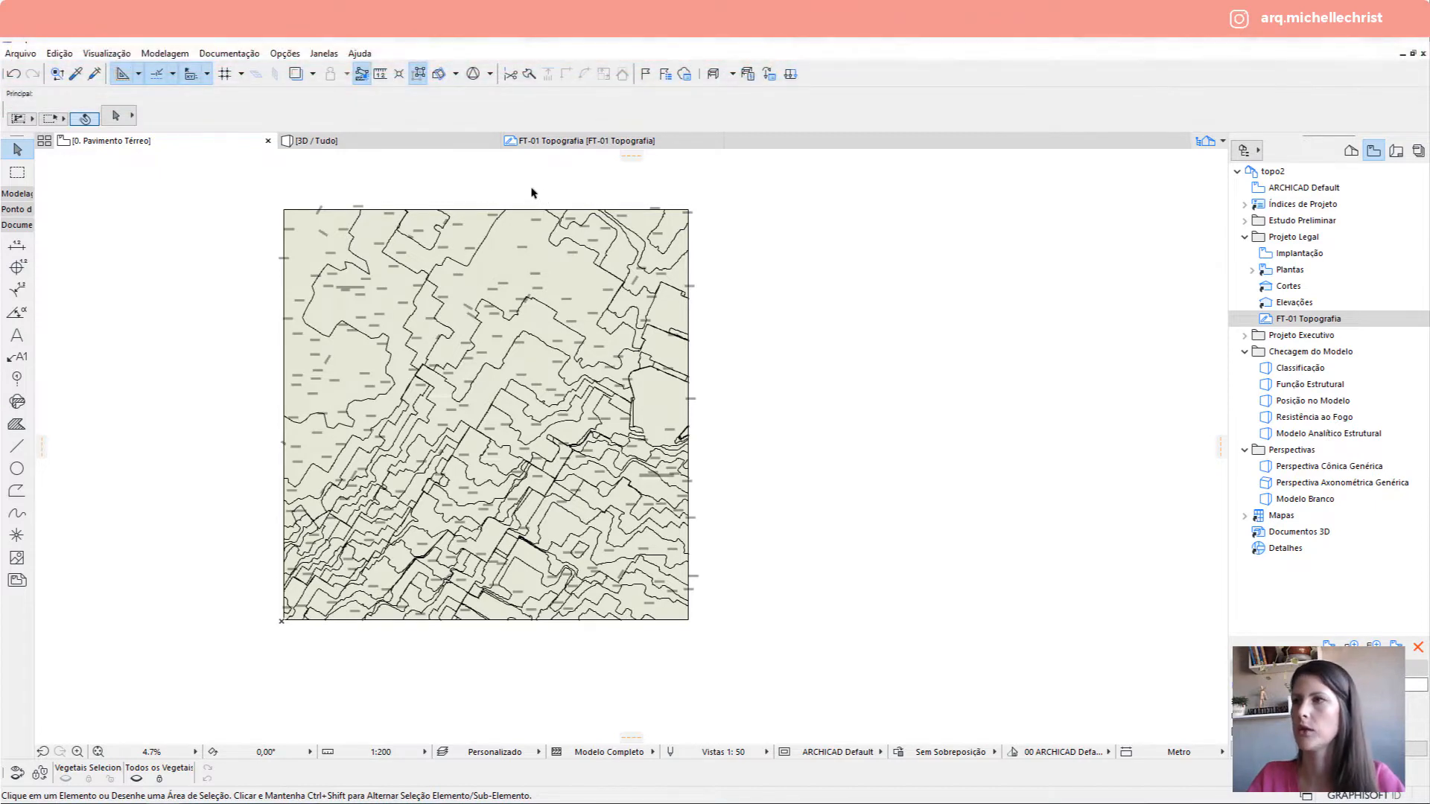
{"action": "middle_click_drag", "start_coordinate": [467, 243], "coordinate": [455, 266]}
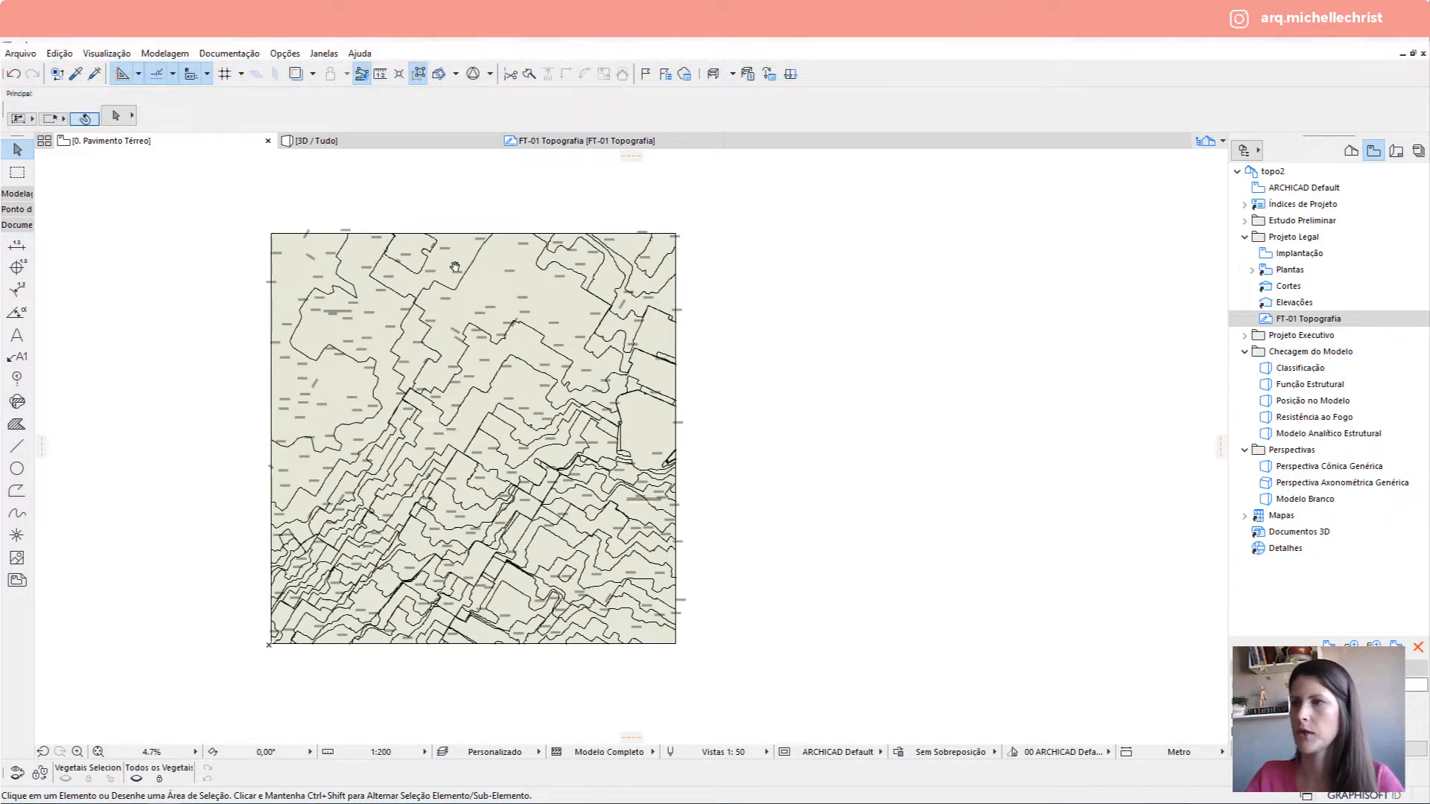
{"action": "left_click", "coordinate": [464, 262]}
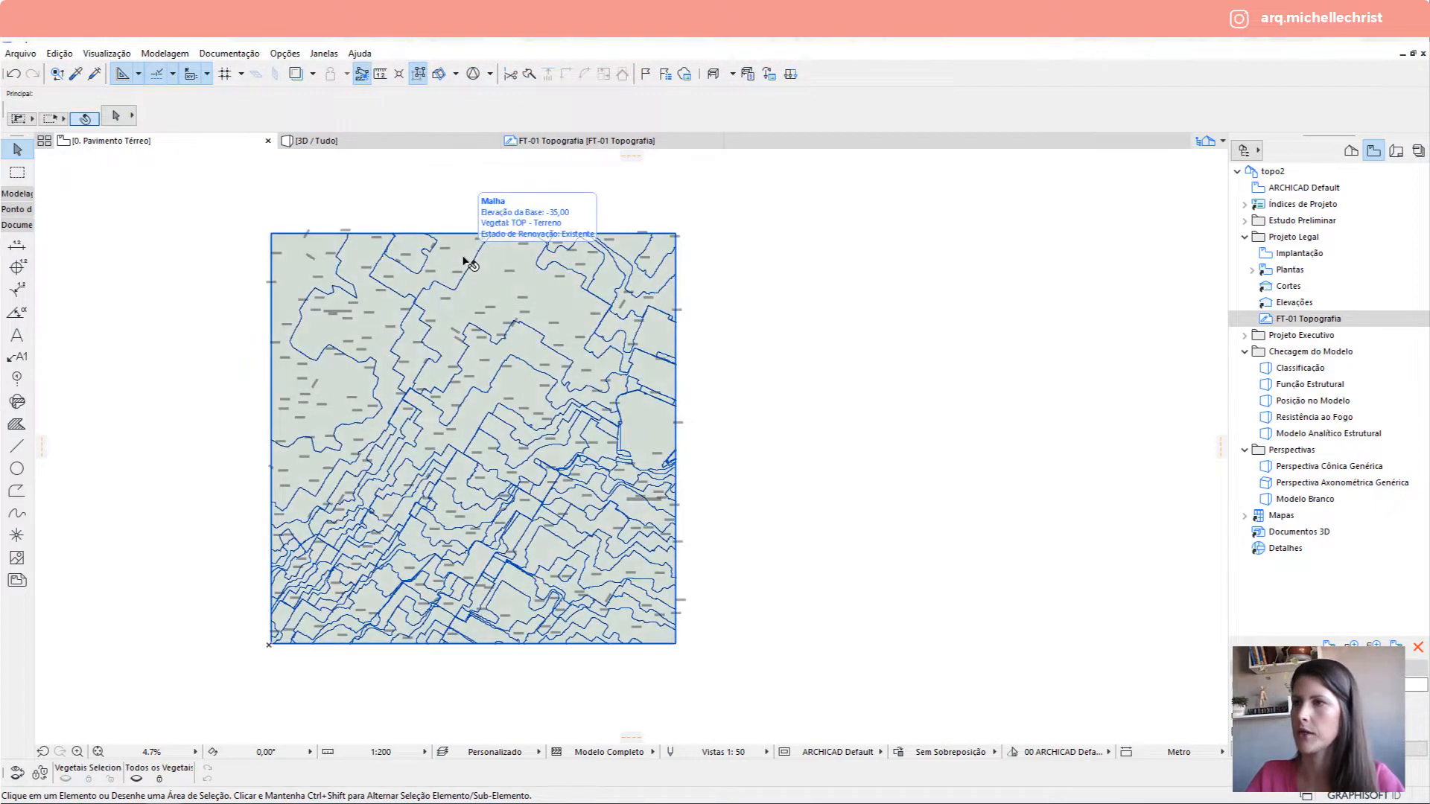
{"action": "key", "text": "Escape"}
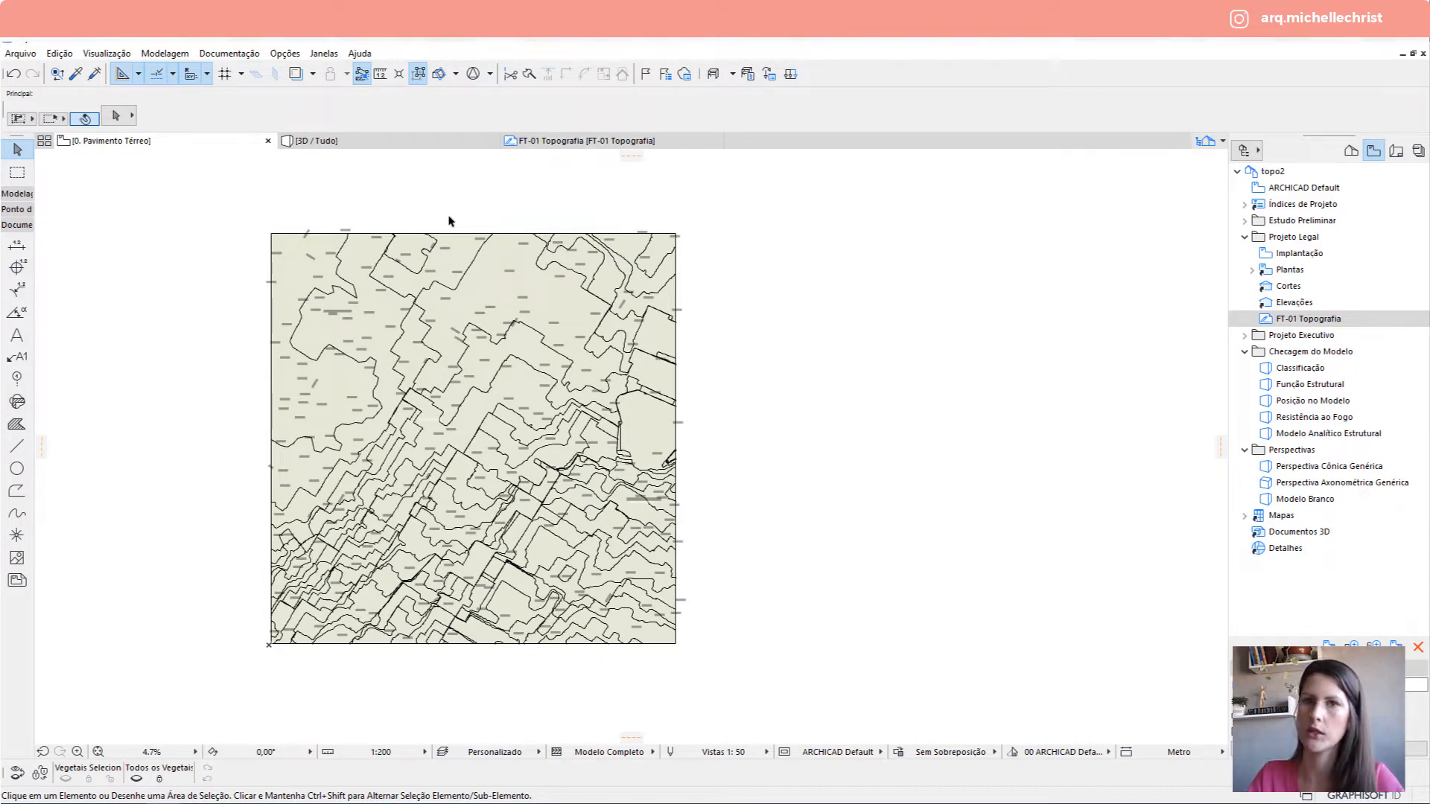
{"action": "left_click", "coordinate": [418, 143]}
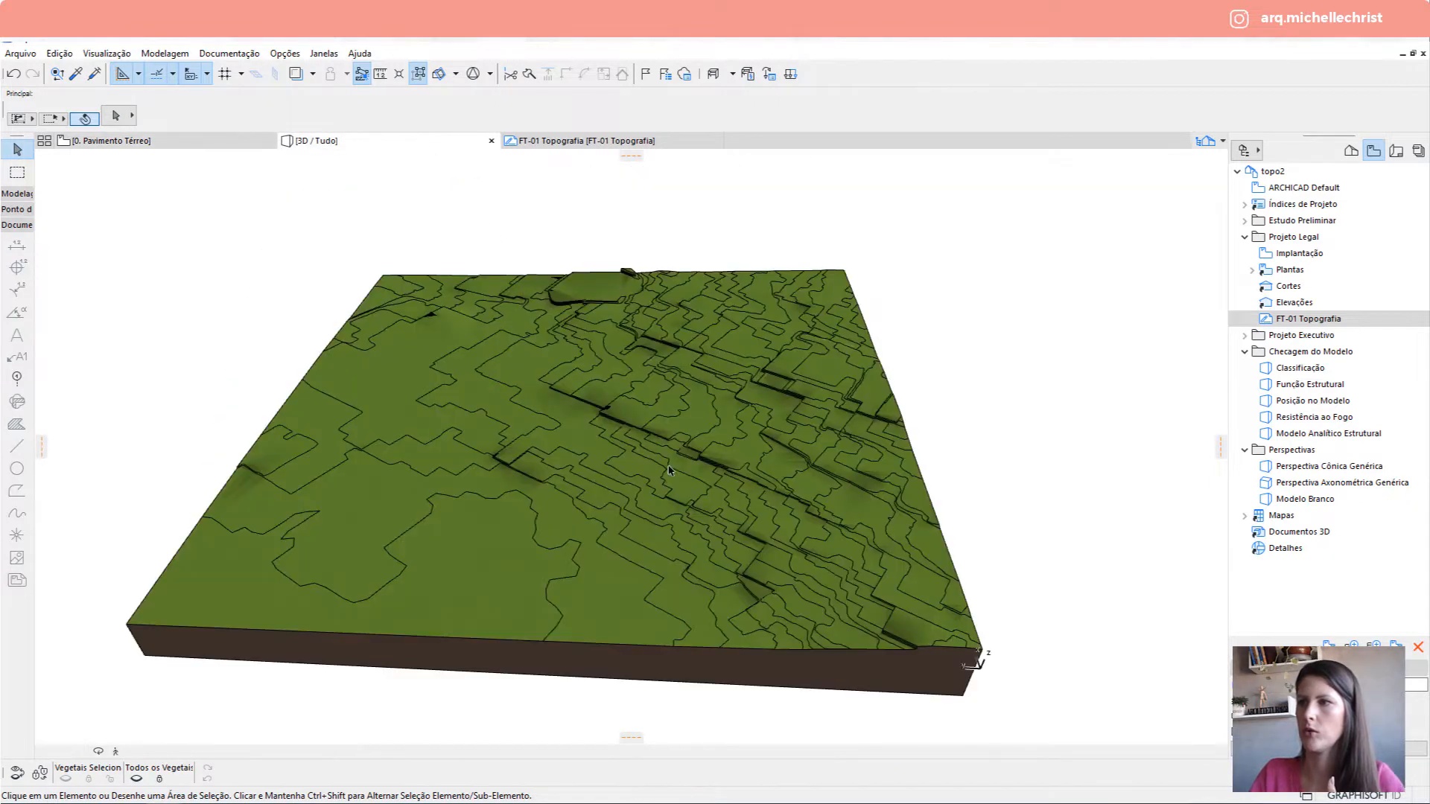
{"action": "left_click", "coordinate": [573, 444]}
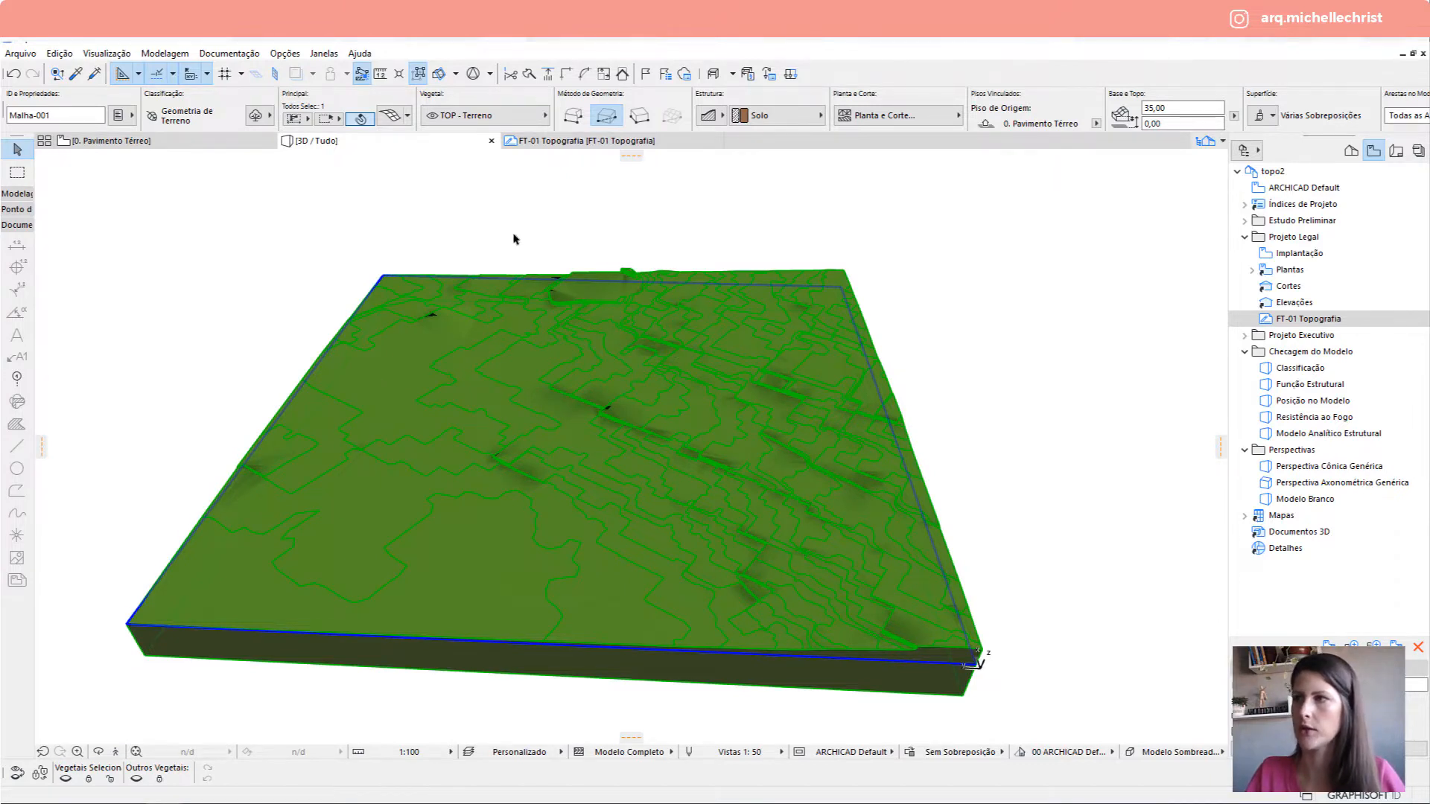
{"action": "key", "text": "Escape"}
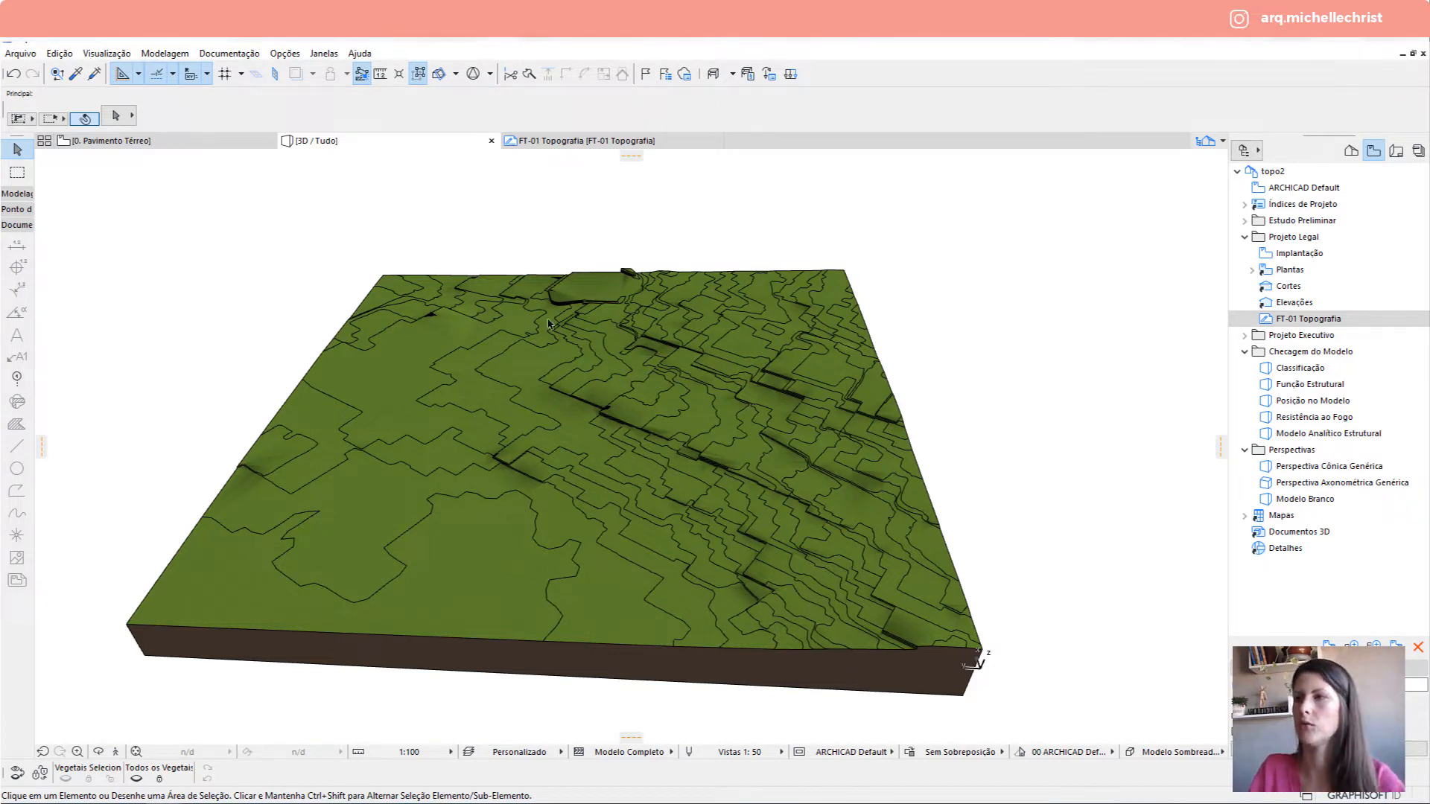
{"action": "scroll", "coordinate": [548, 323], "scroll_direction": "down", "scroll_amount": 2}
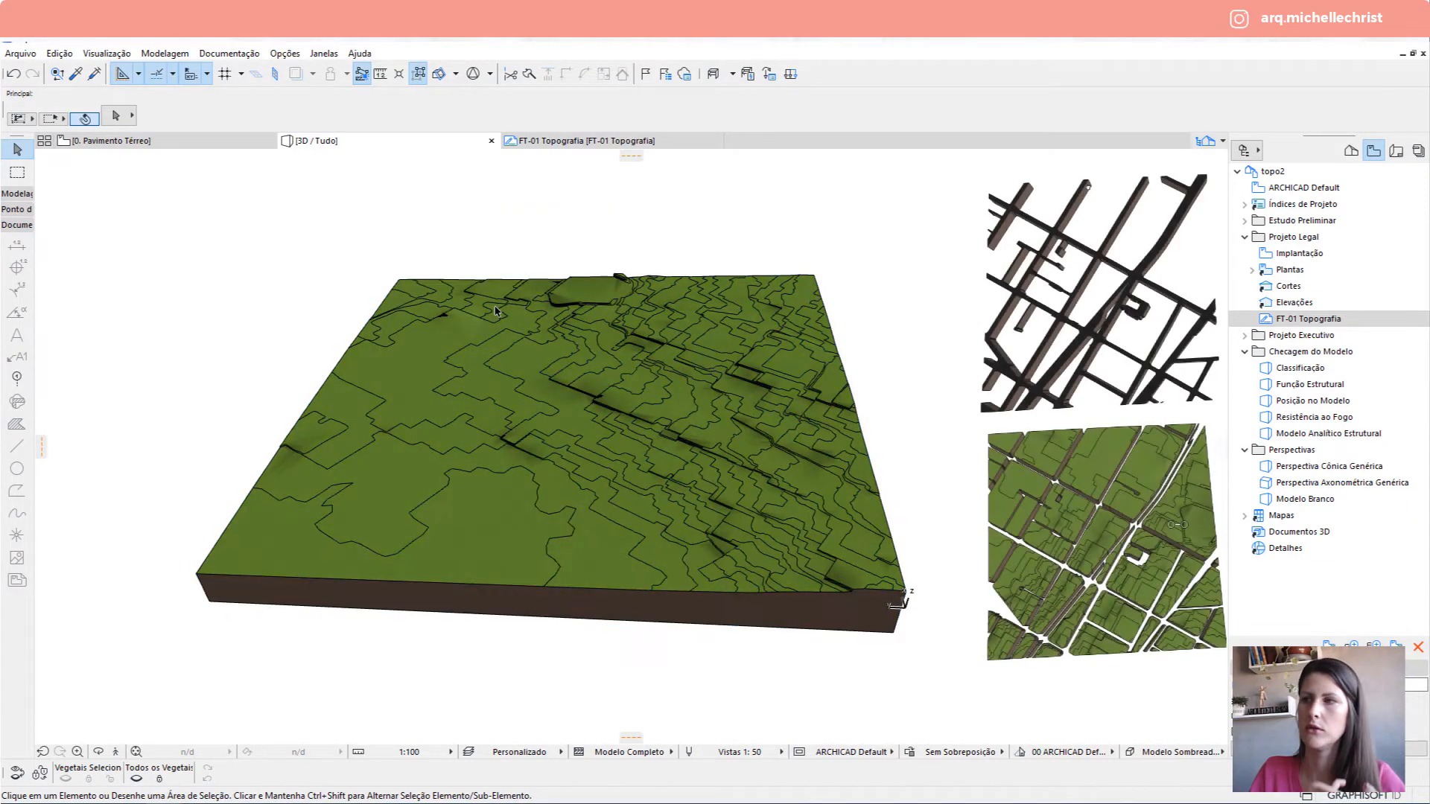
{"action": "scroll", "coordinate": [466, 303], "scroll_direction": "up", "scroll_amount": 4}
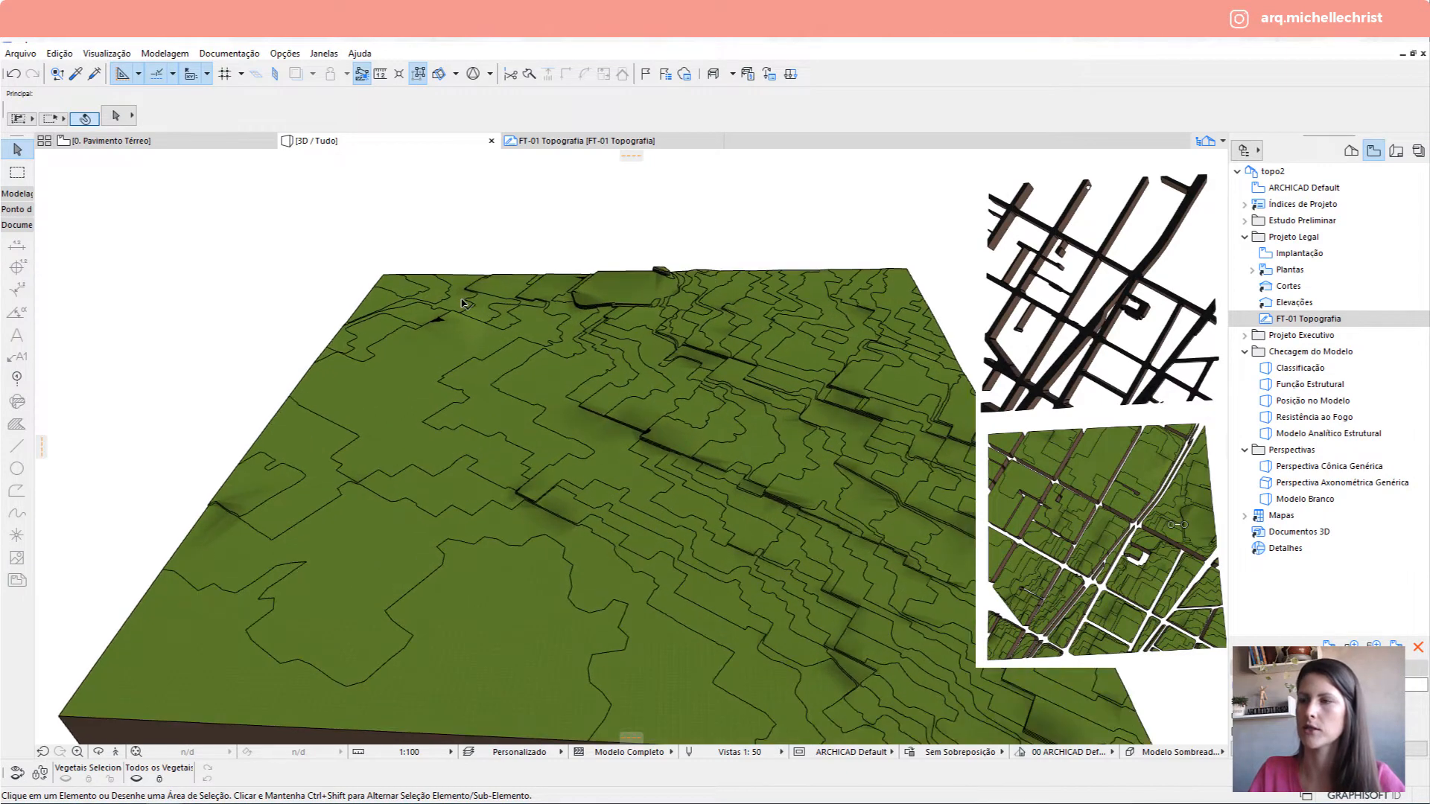
{"action": "scroll", "coordinate": [449, 303], "scroll_direction": "down", "scroll_amount": 3}
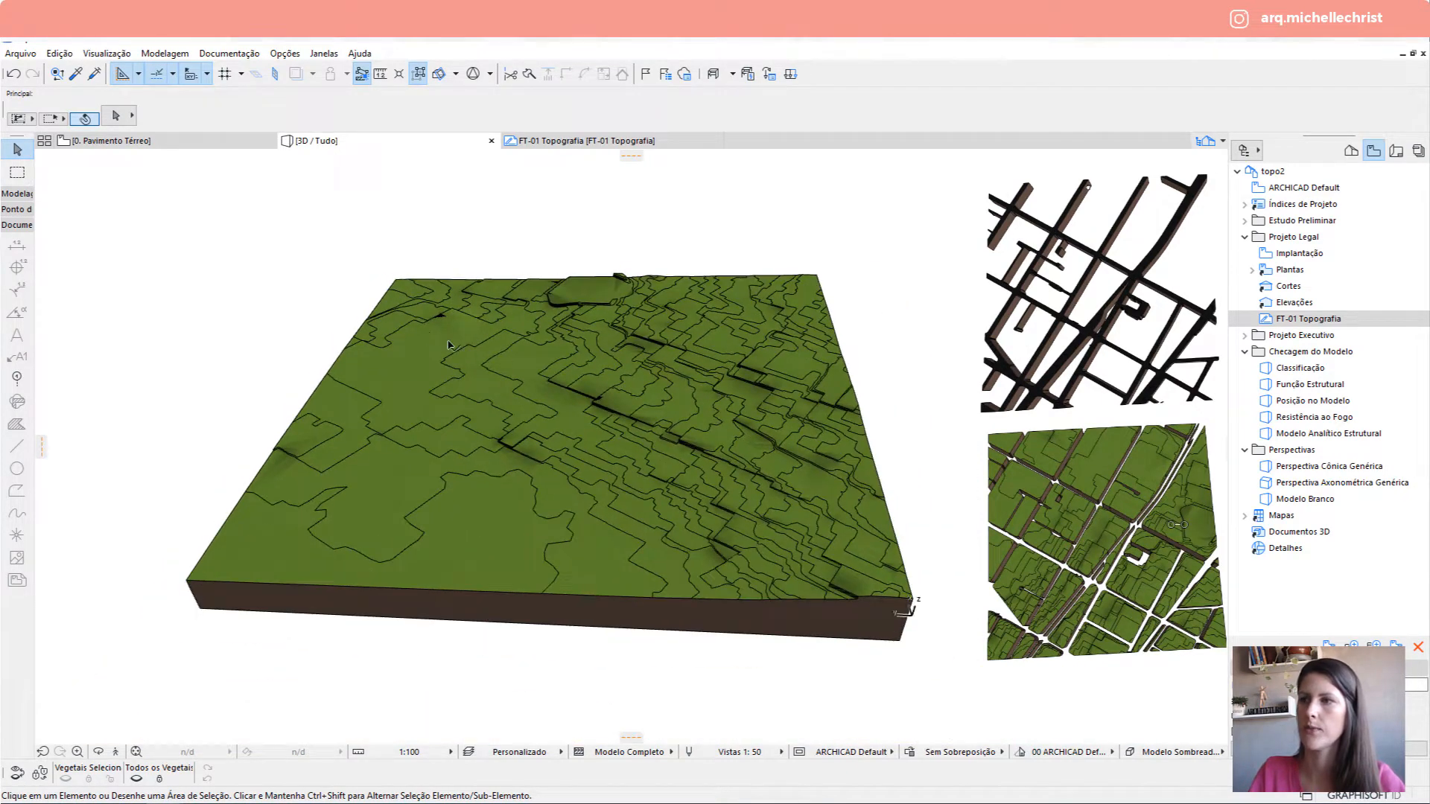
Examine the modelled terrain in 3D from the opposite side and from above.
{"action": "middle_click_drag", "start_coordinate": [449, 345], "coordinate": [537, 416]}
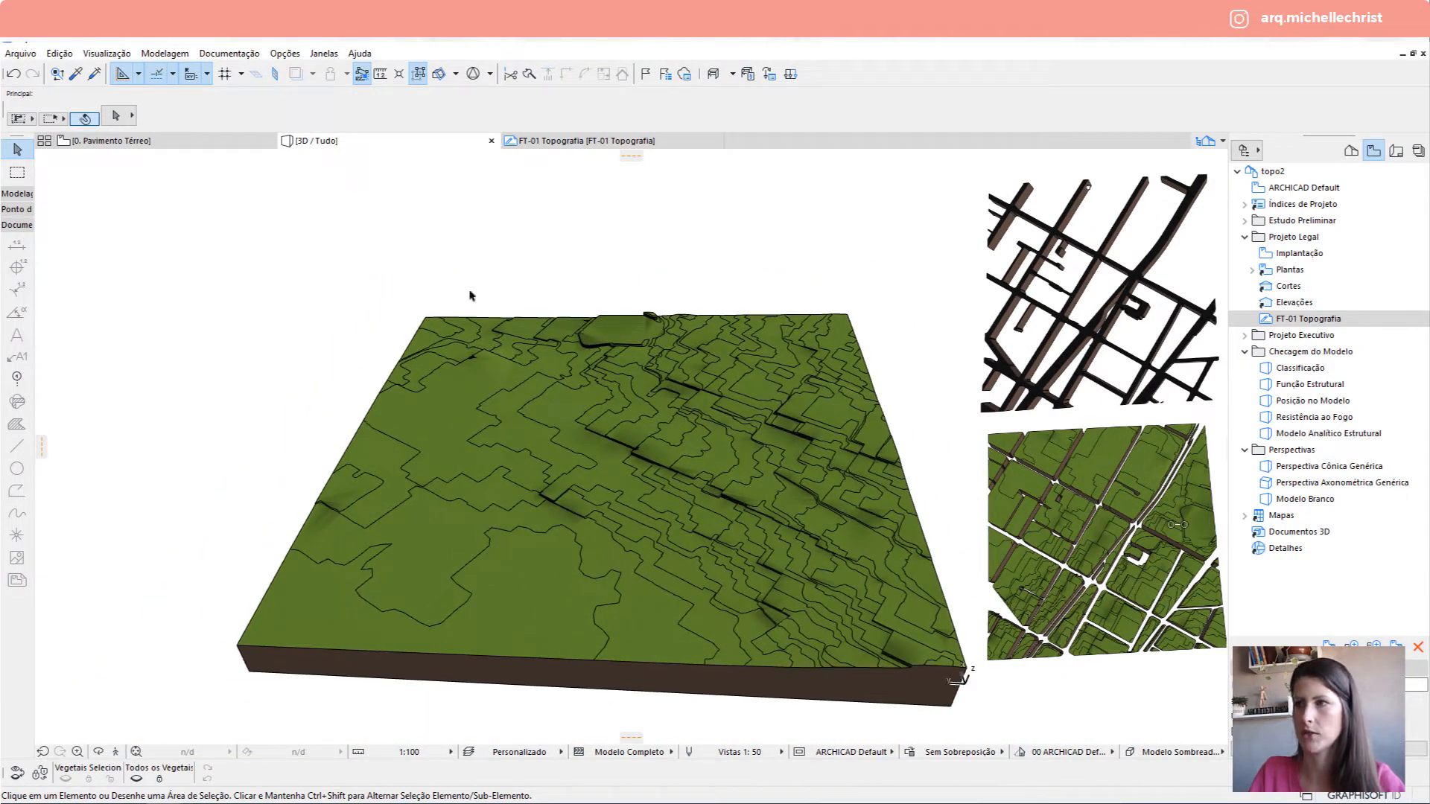
{"action": "mouse_move", "coordinate": [200, 146]}
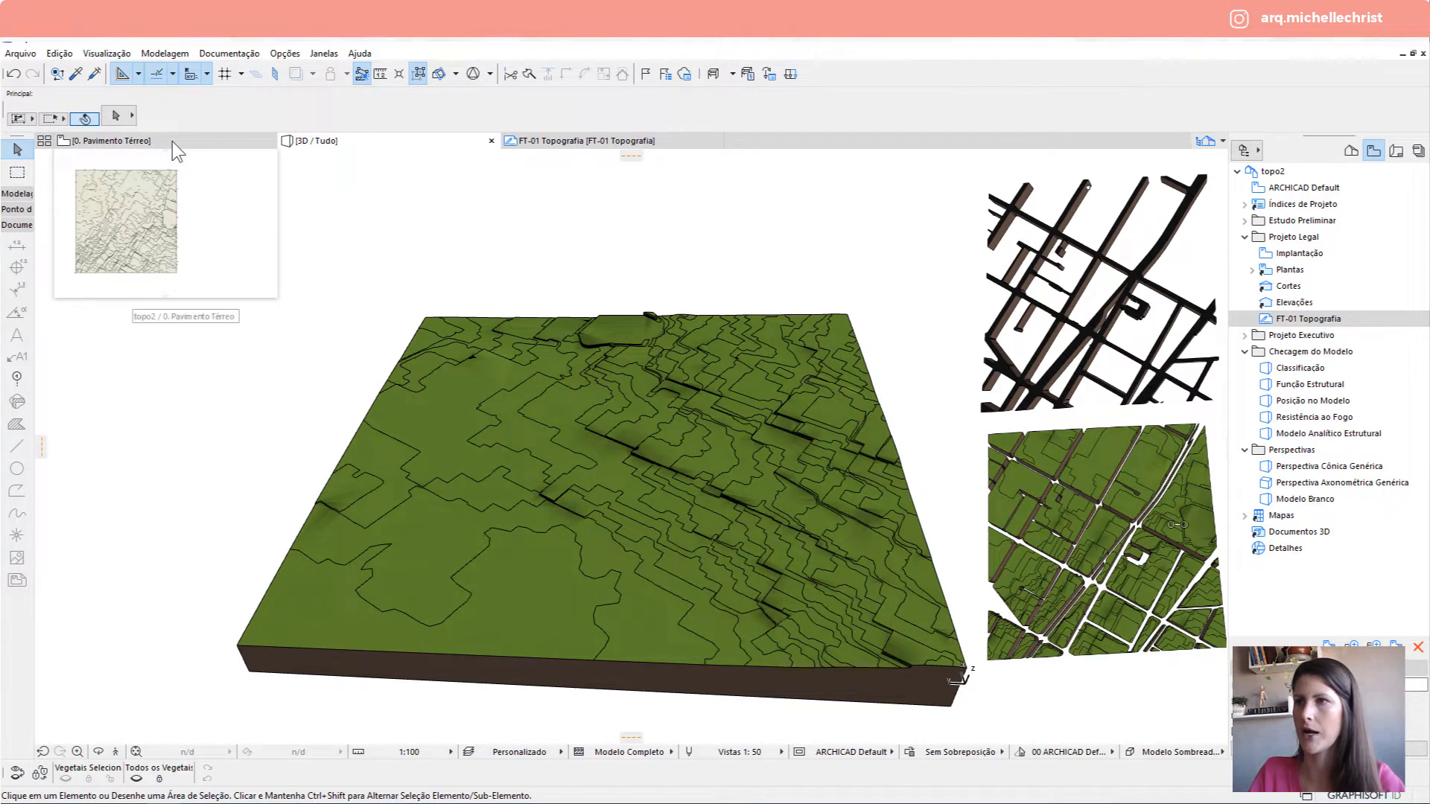
{"action": "middle_click_drag", "start_coordinate": [455, 362], "coordinate": [754, 406], "text": "shift"}
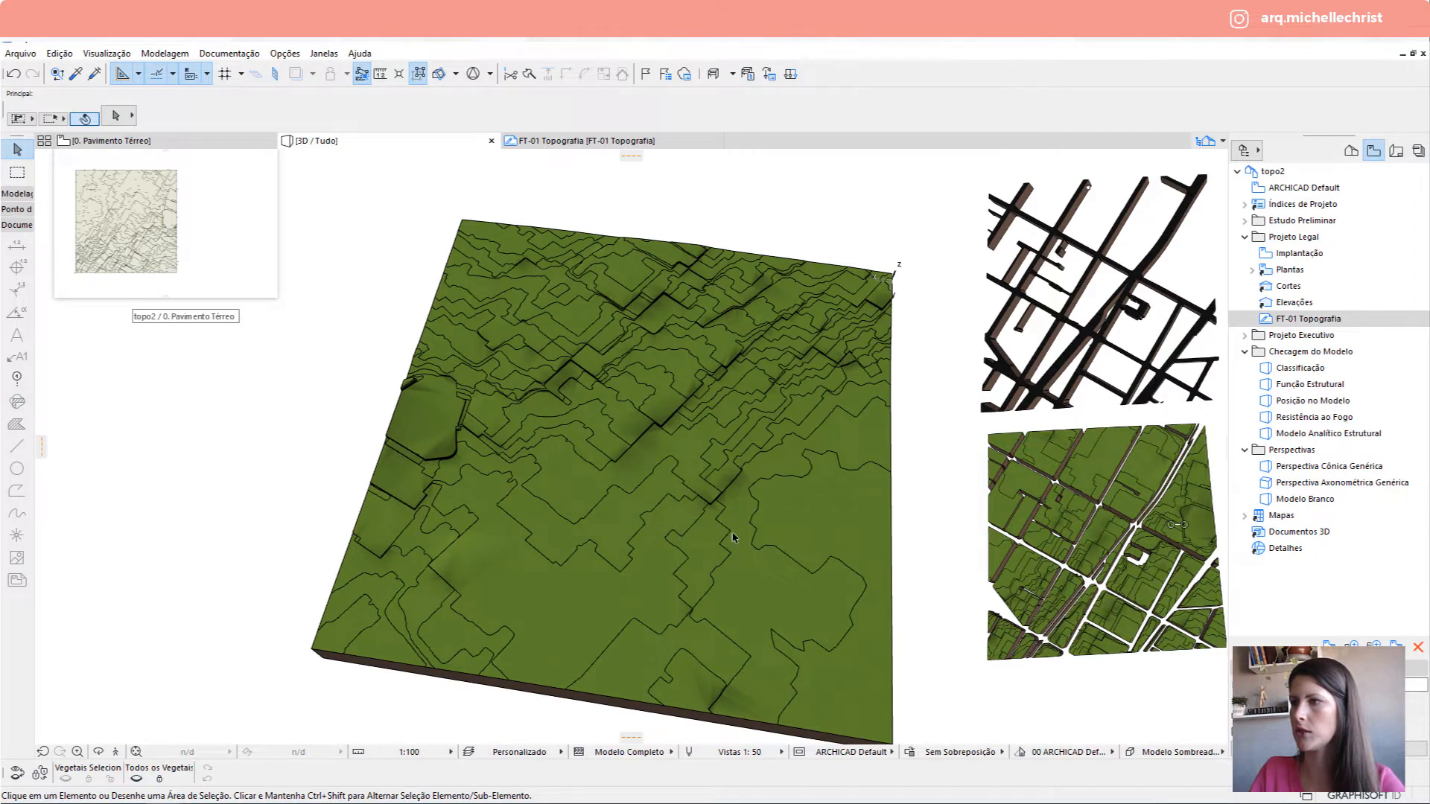
{"action": "middle_click_drag", "start_coordinate": [733, 537], "coordinate": [640, 475], "text": "shift"}
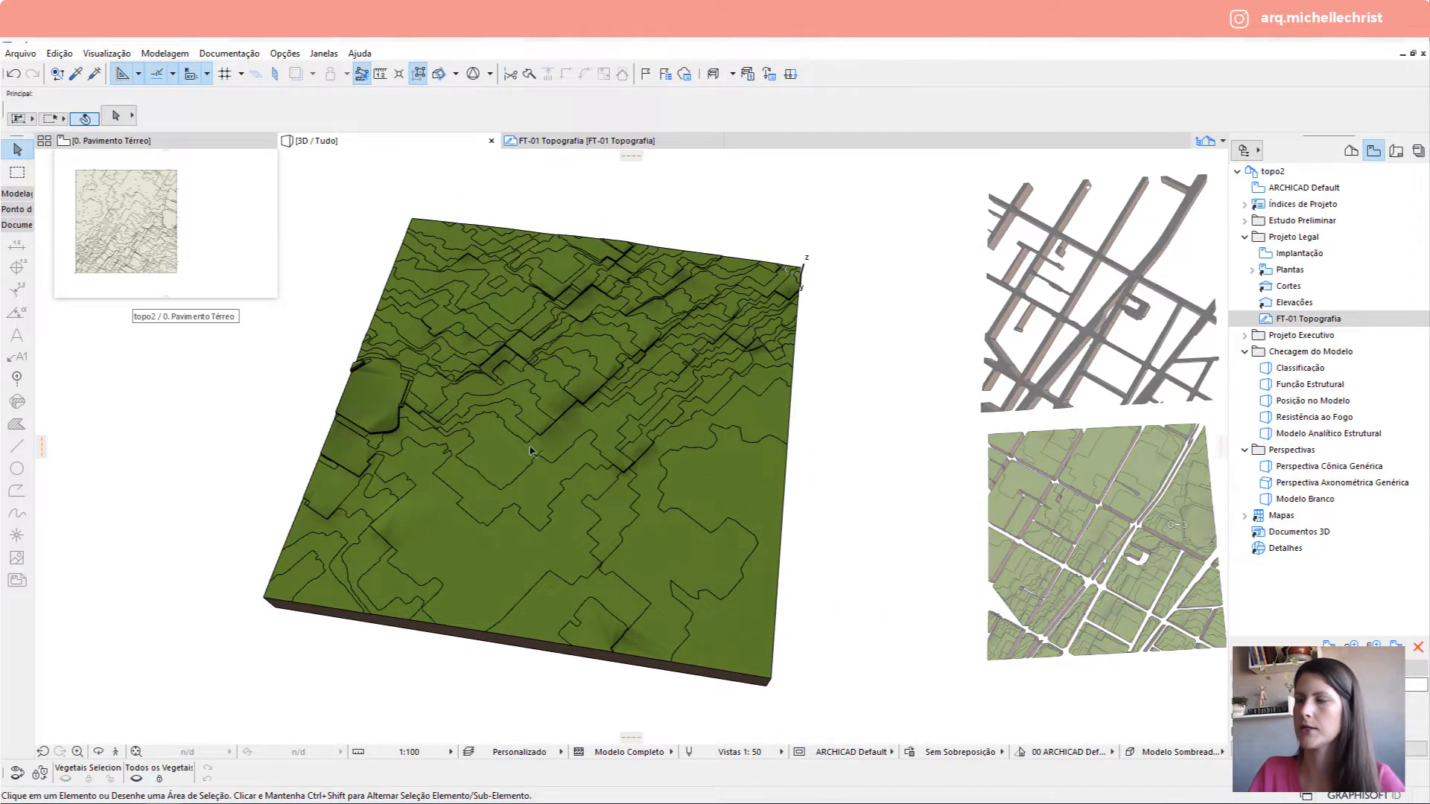
Delete all the contour lines and elevation labels from the FT-01 Topografia worksheet, keeping the coloured city map beside them.
{"action": "left_click", "coordinate": [158, 141]}
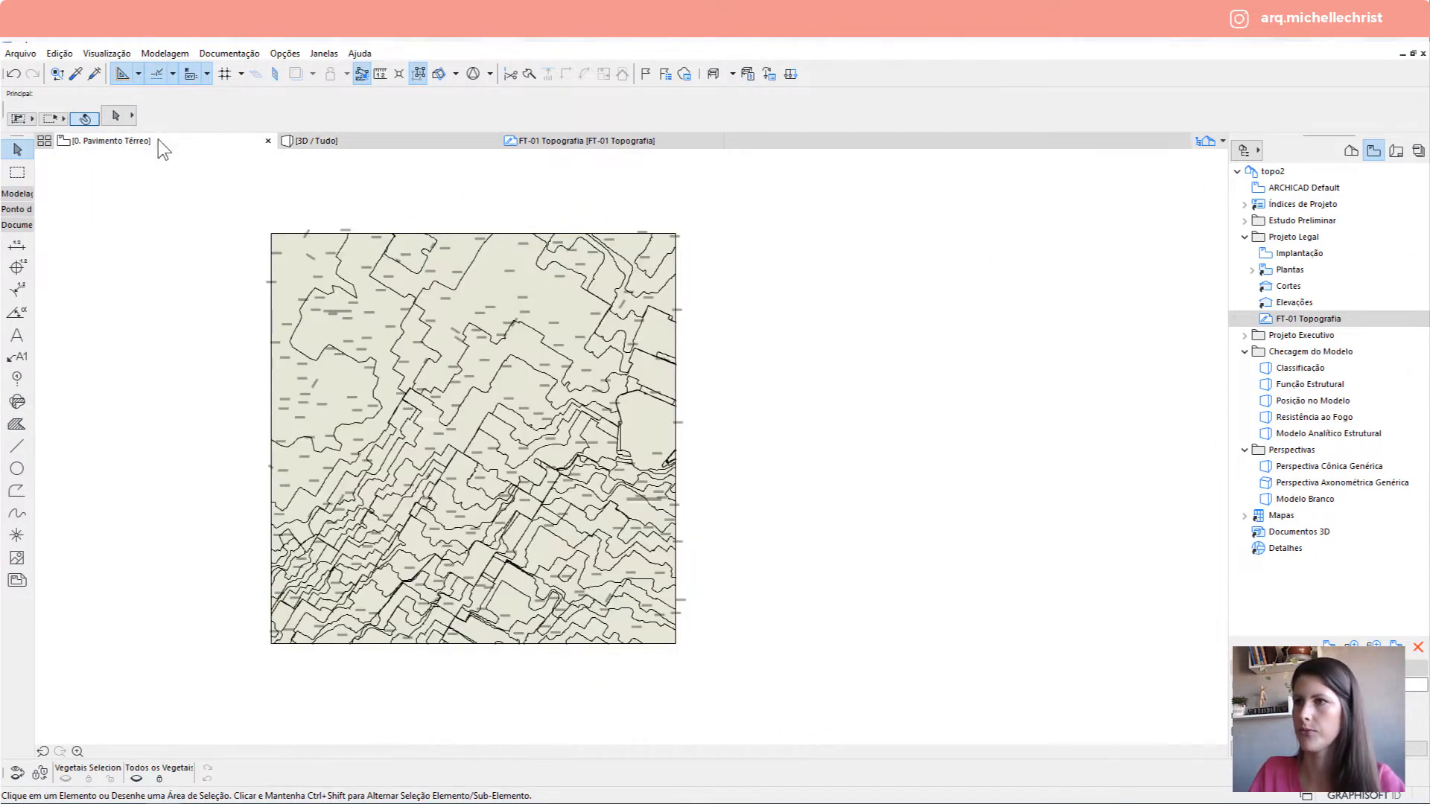
{"action": "left_click", "coordinate": [530, 143]}
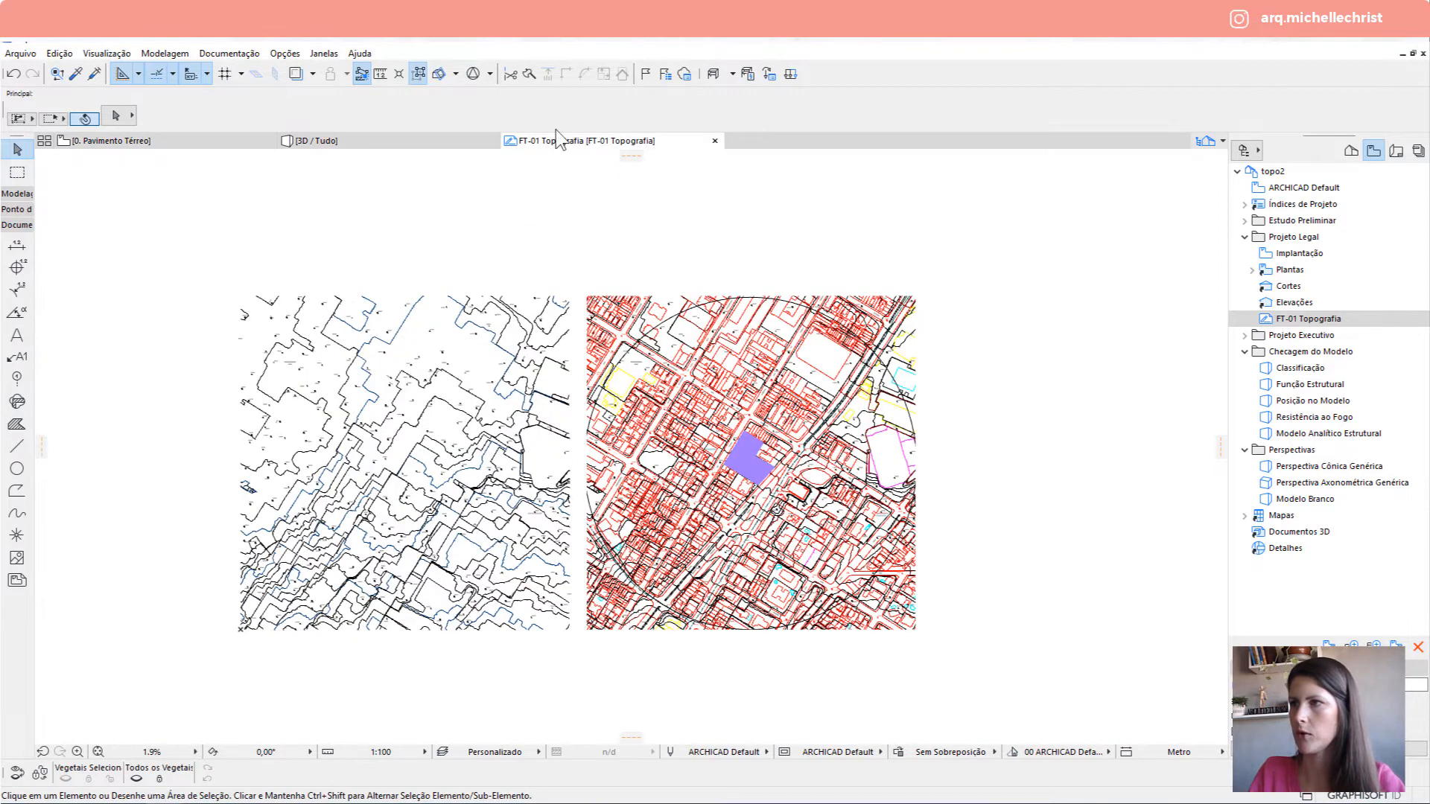
{"action": "key", "text": "ctrl+a"}
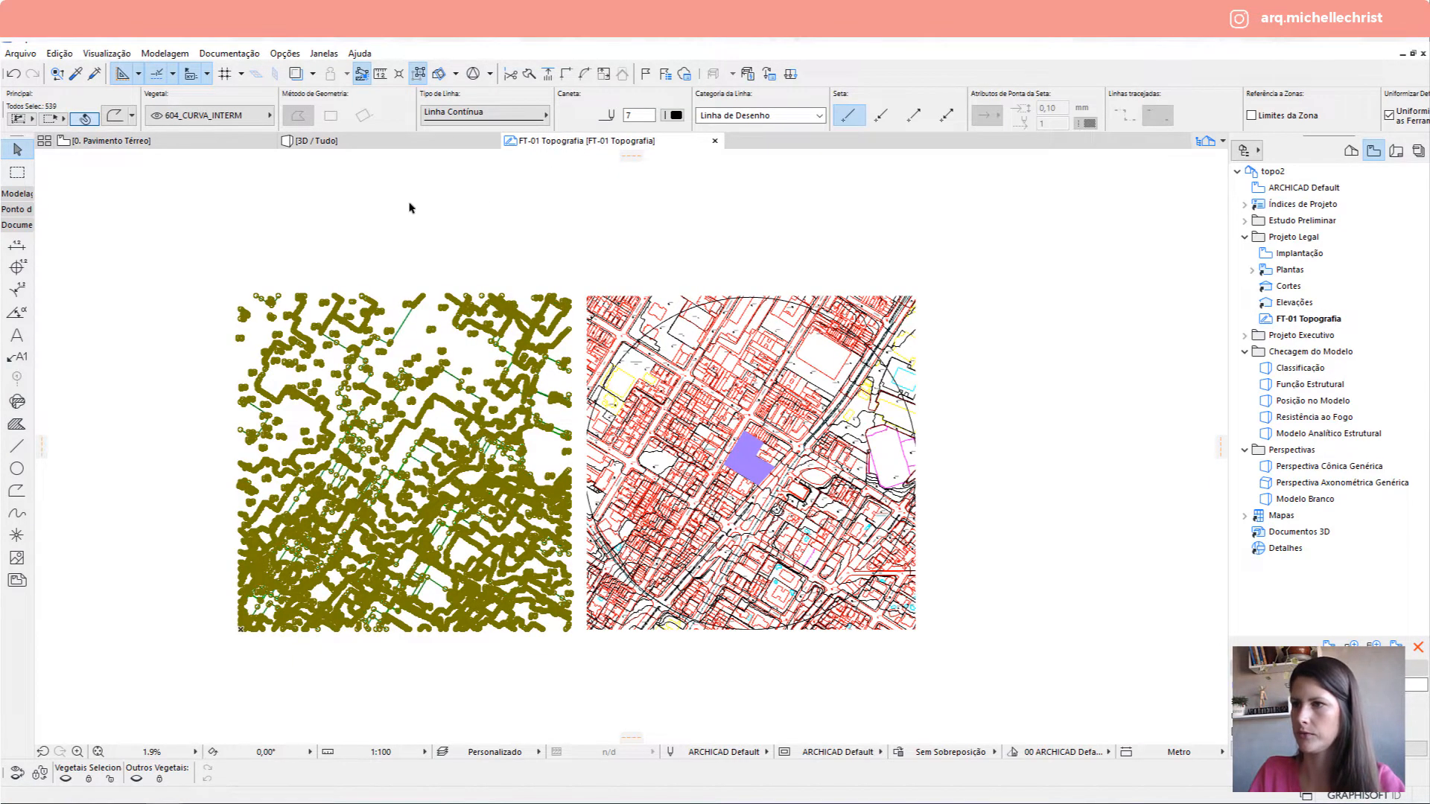
{"action": "key", "text": "Escape"}
{"action": "left_click_drag", "start_coordinate": [230, 234], "coordinate": [686, 686]}
{"action": "key", "text": "Delete"}
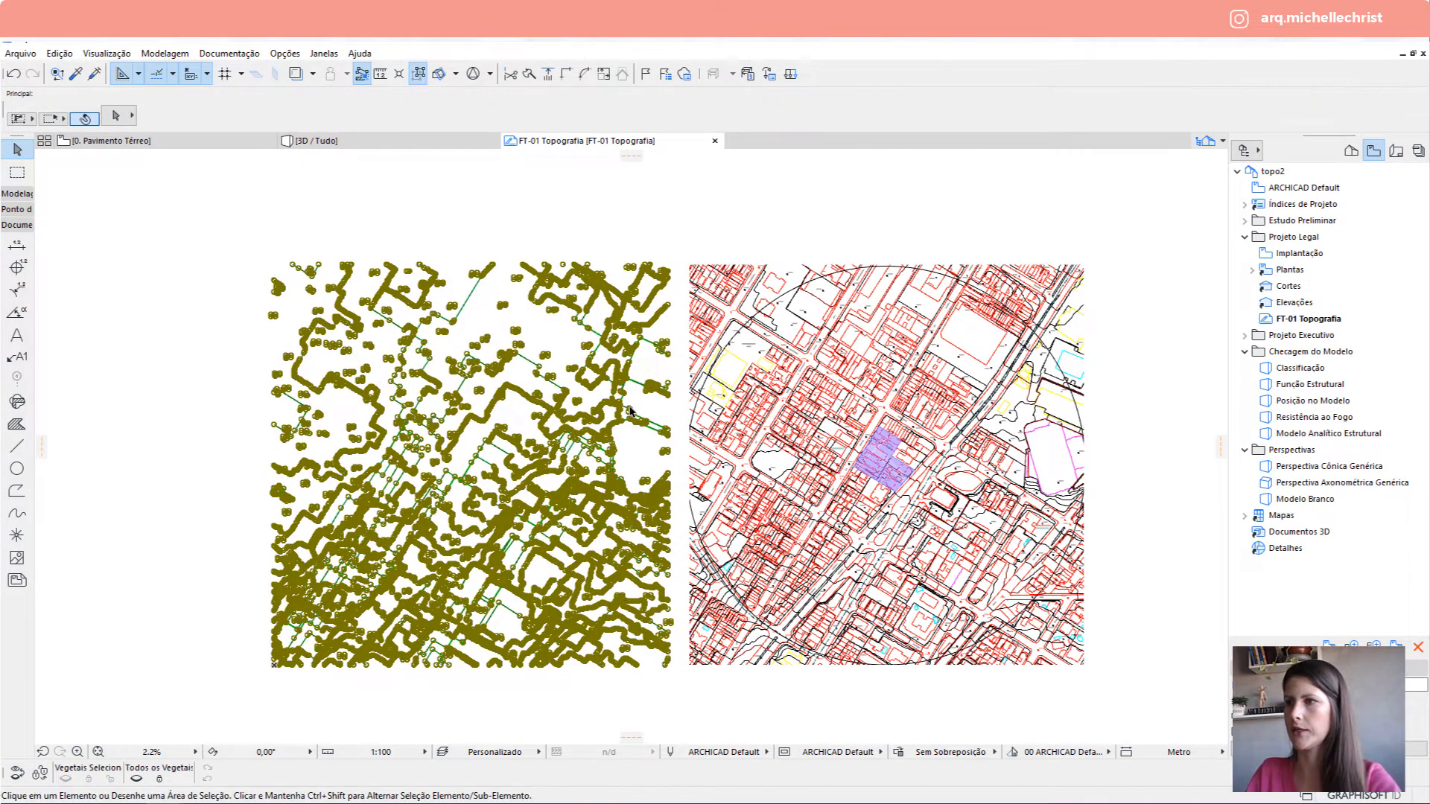
Make every layer visible in the layer settings so the worksheet shows the streets and buildings.
{"action": "left_click", "coordinate": [442, 753]}
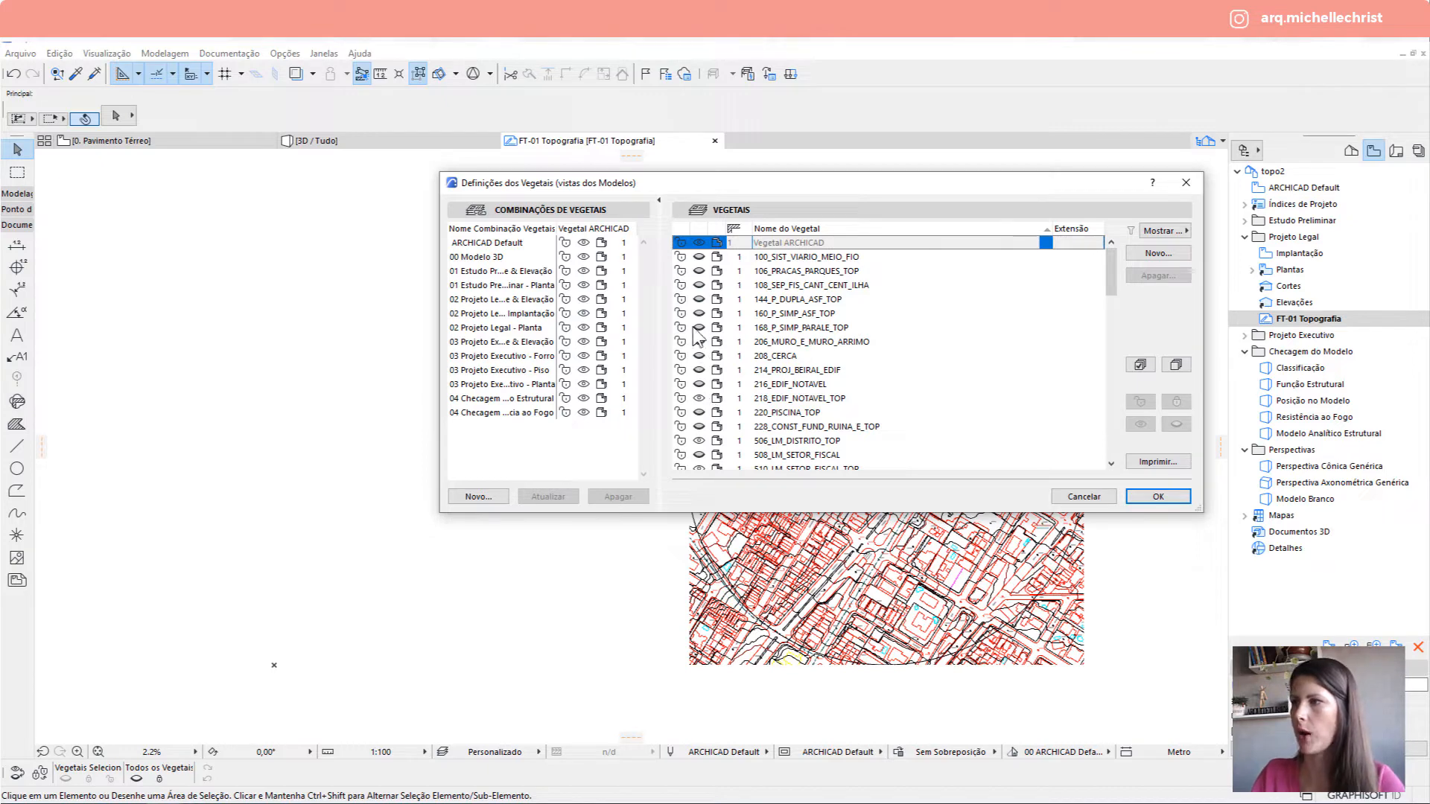
{"action": "left_click", "coordinate": [1141, 364]}
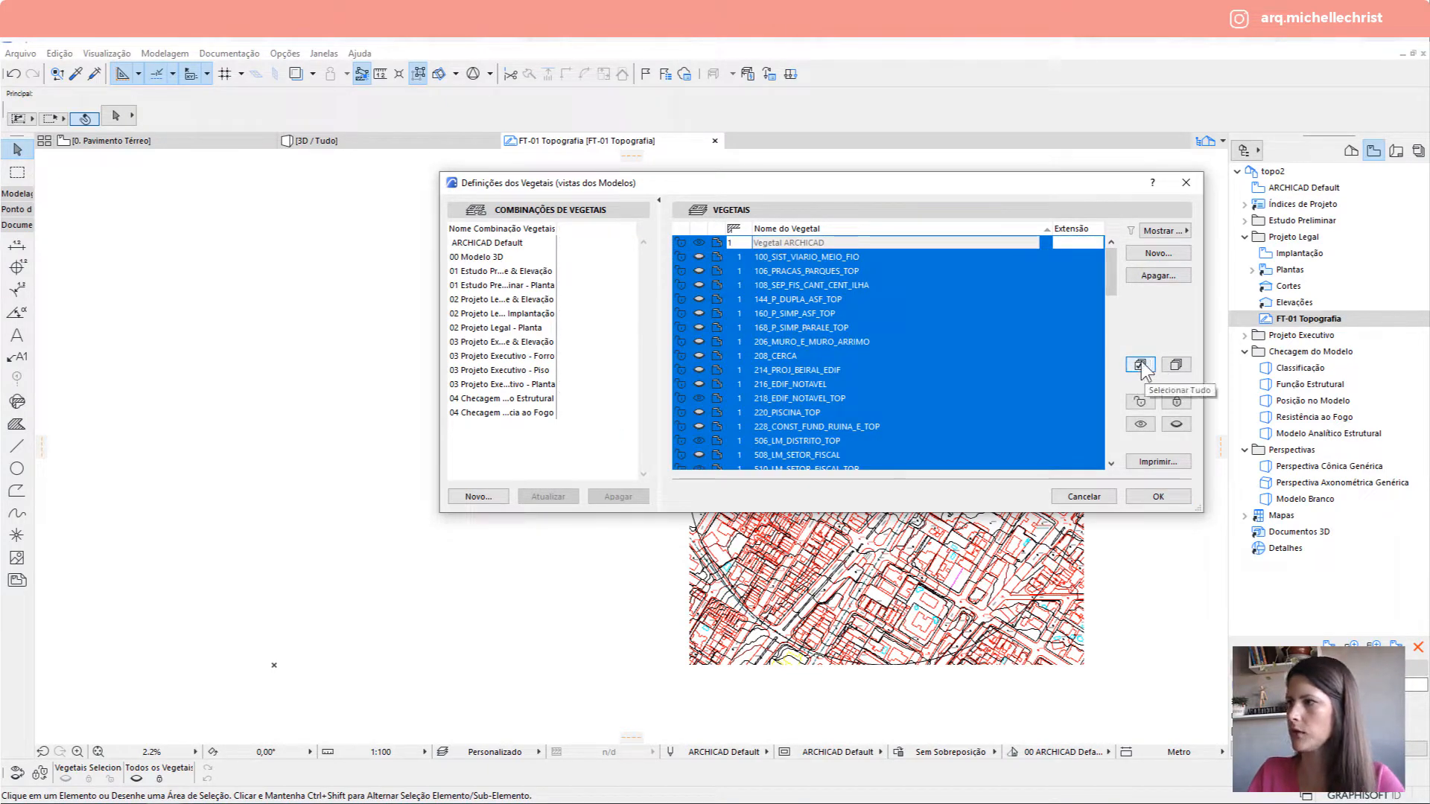
{"action": "left_click", "coordinate": [1140, 424]}
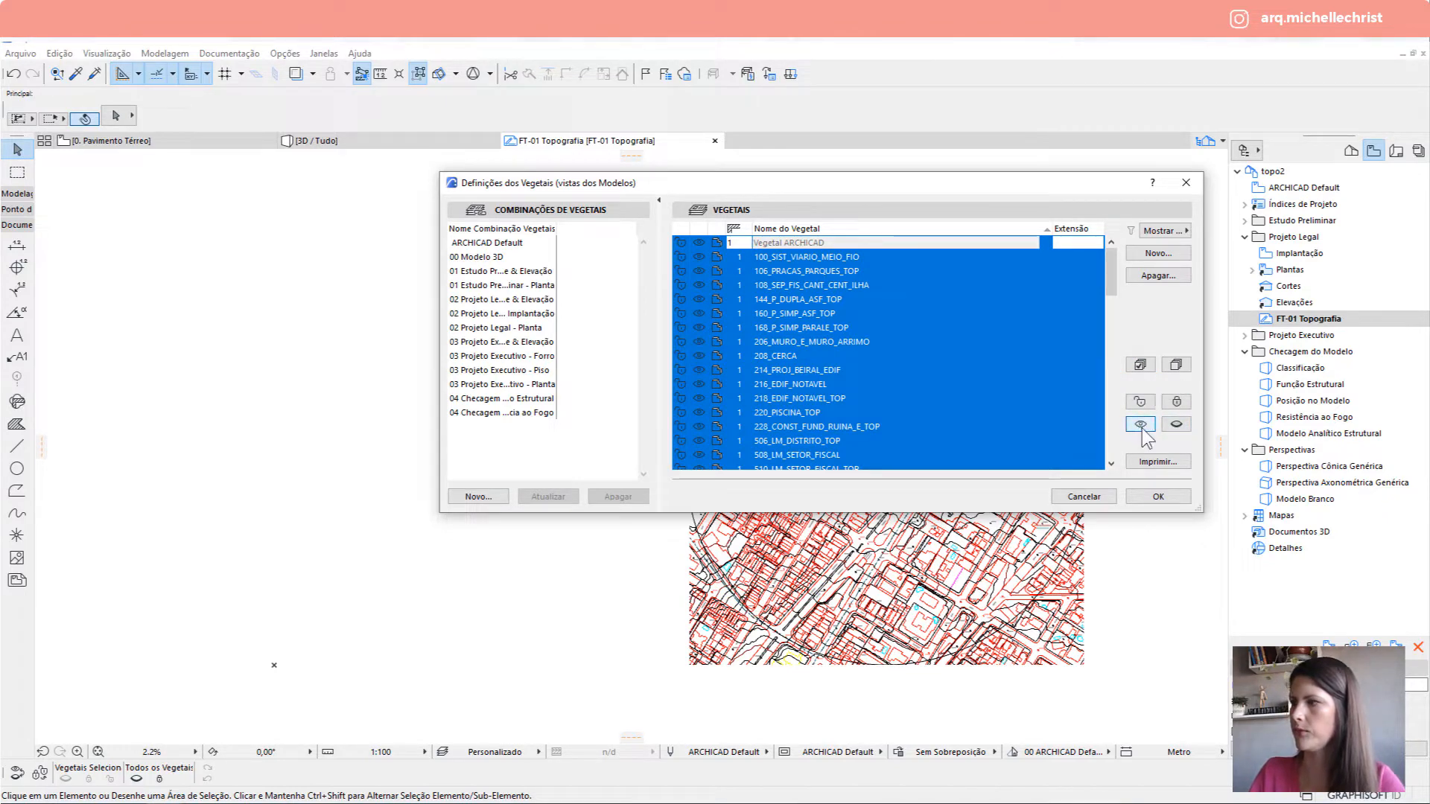
{"action": "left_click", "coordinate": [1151, 496]}
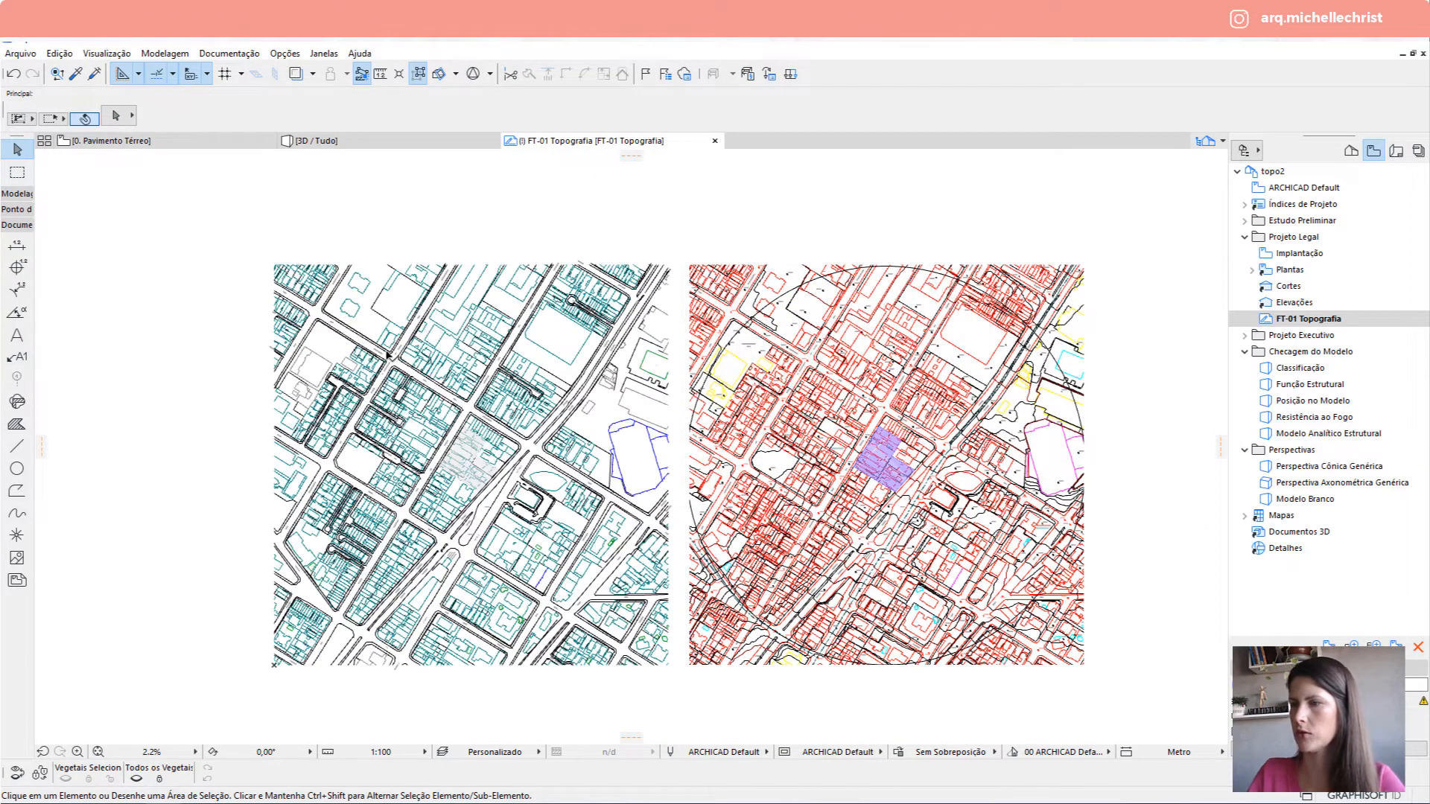
Hide the 214_PROJ_BEIRAL_EDIF layer using one of the teal building outlines.
{"action": "scroll", "coordinate": [386, 355], "scroll_direction": "up", "scroll_amount": 8}
{"action": "middle_click_drag", "start_coordinate": [290, 306], "coordinate": [298, 391]}
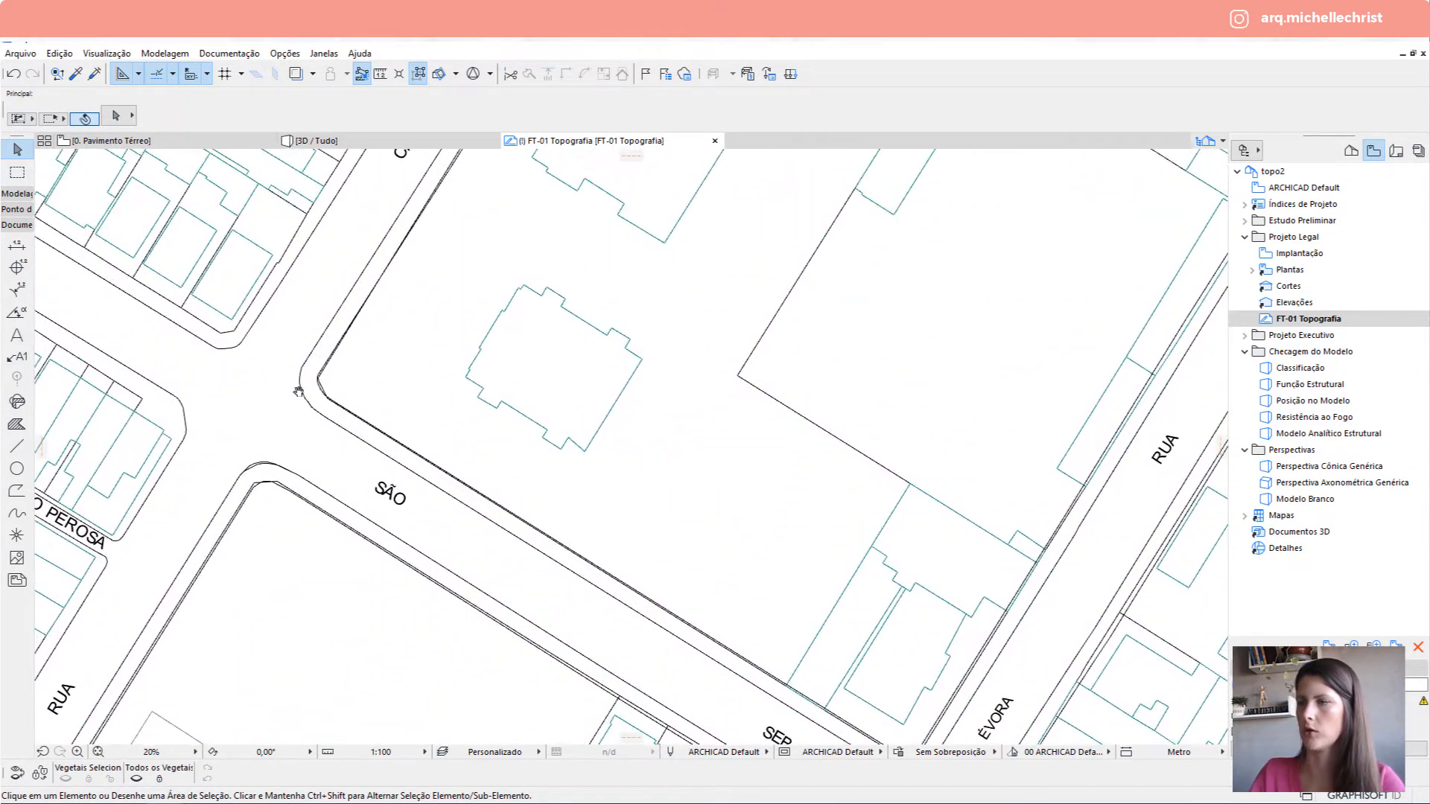
{"action": "left_click", "coordinate": [486, 332]}
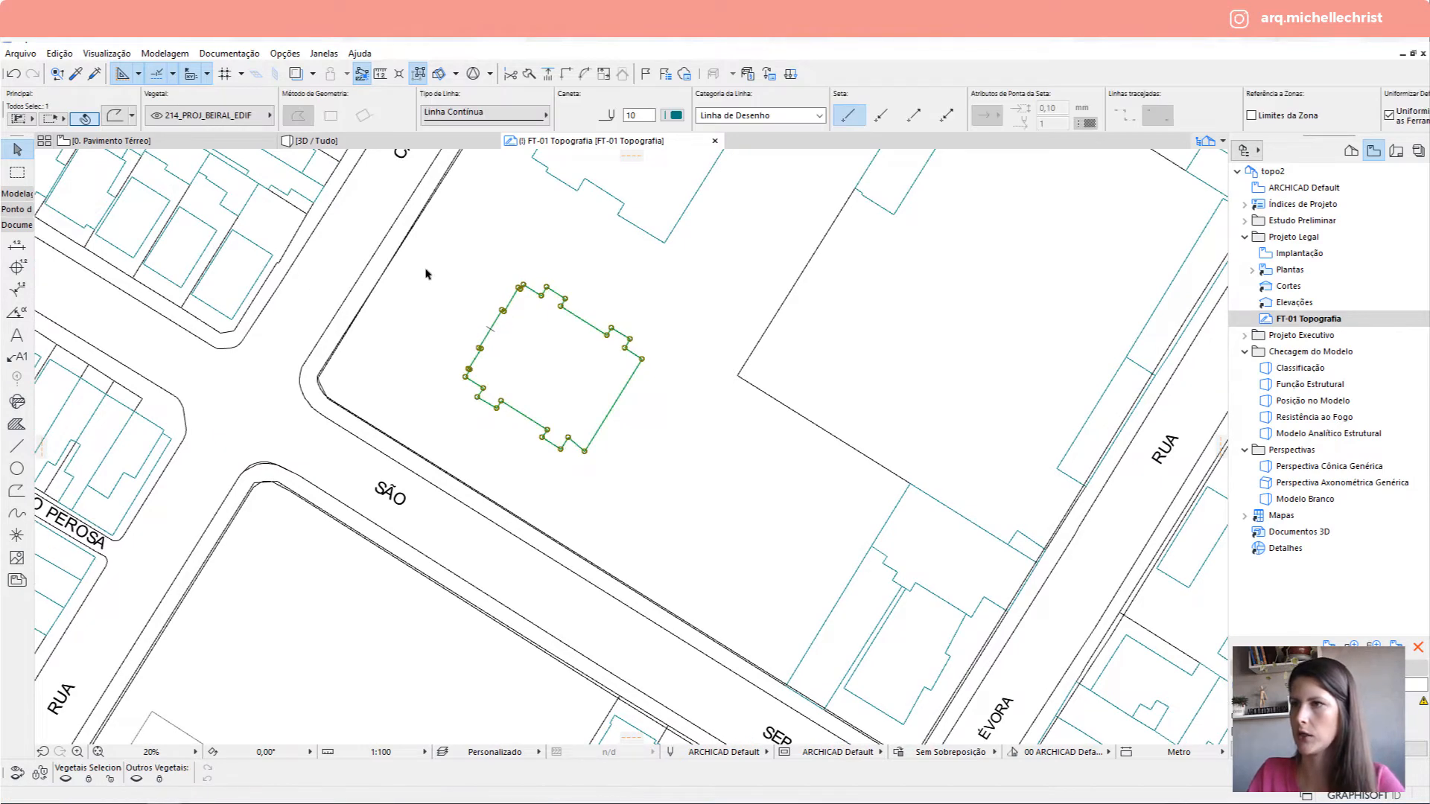
{"action": "right_click", "coordinate": [529, 290]}
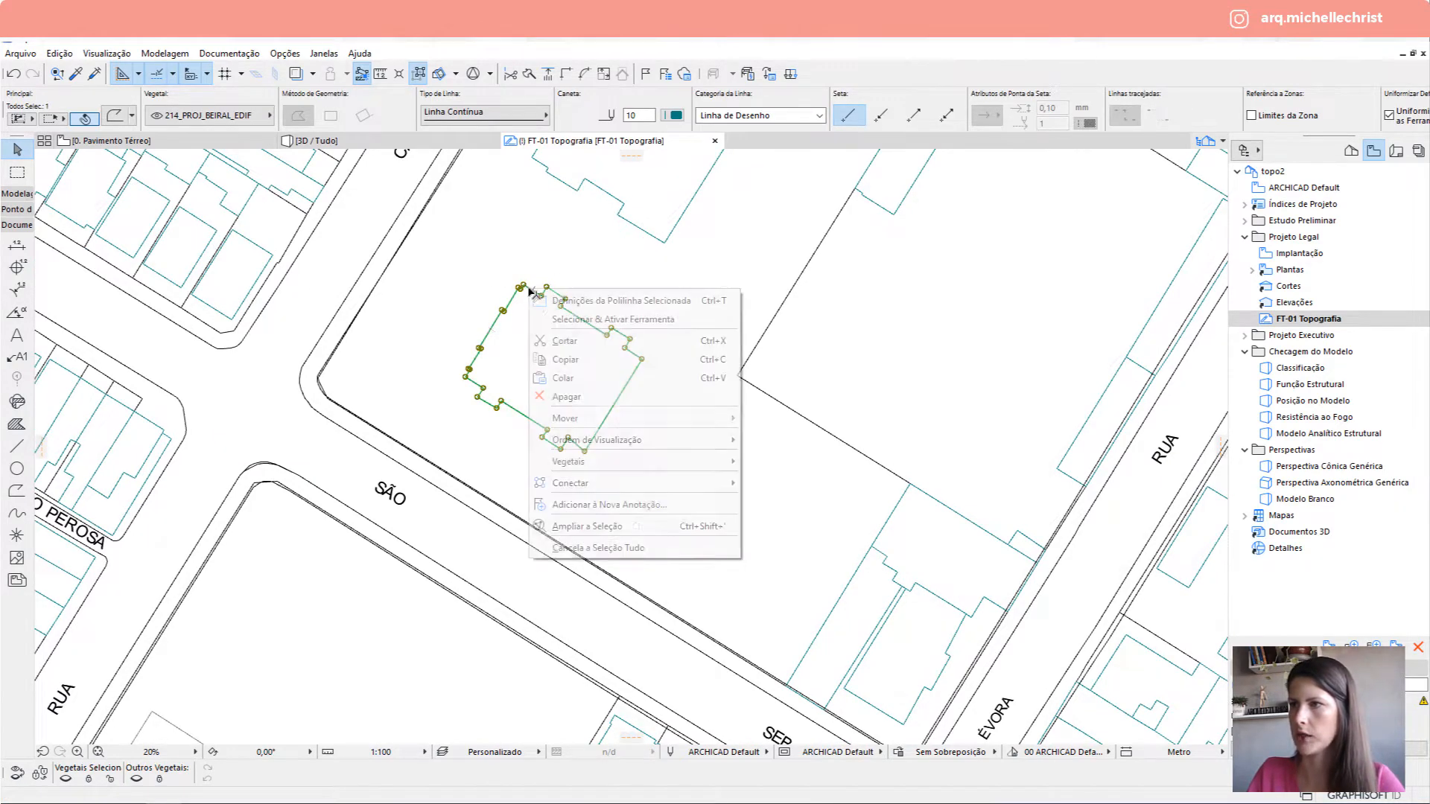
{"action": "mouse_move", "coordinate": [599, 461]}
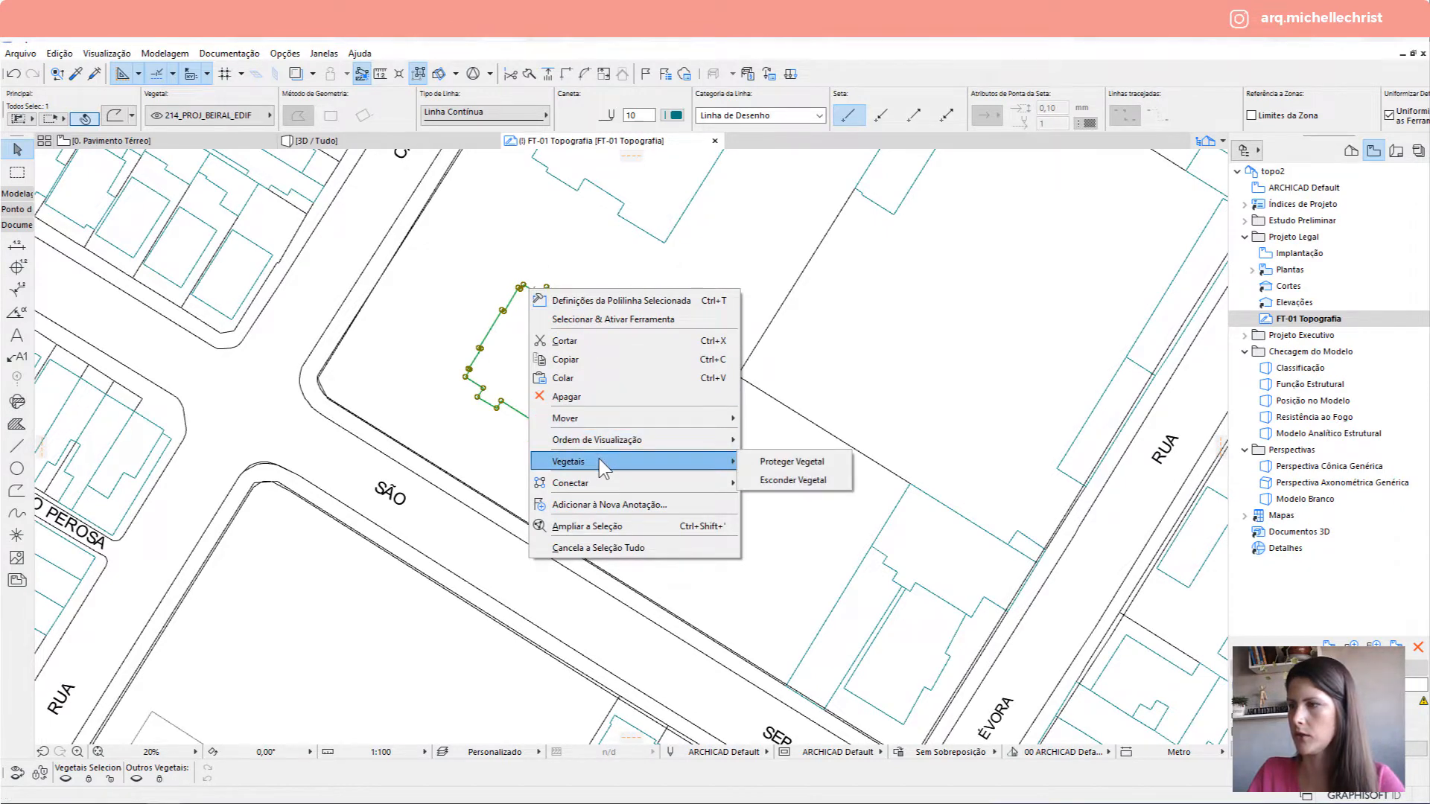
{"action": "left_click", "coordinate": [795, 484]}
Hide the wall layer 206_MURO_E_MURO_ARRIMO using one of the lot divider lines.
{"action": "middle_click_drag", "start_coordinate": [271, 288], "coordinate": [417, 297]}
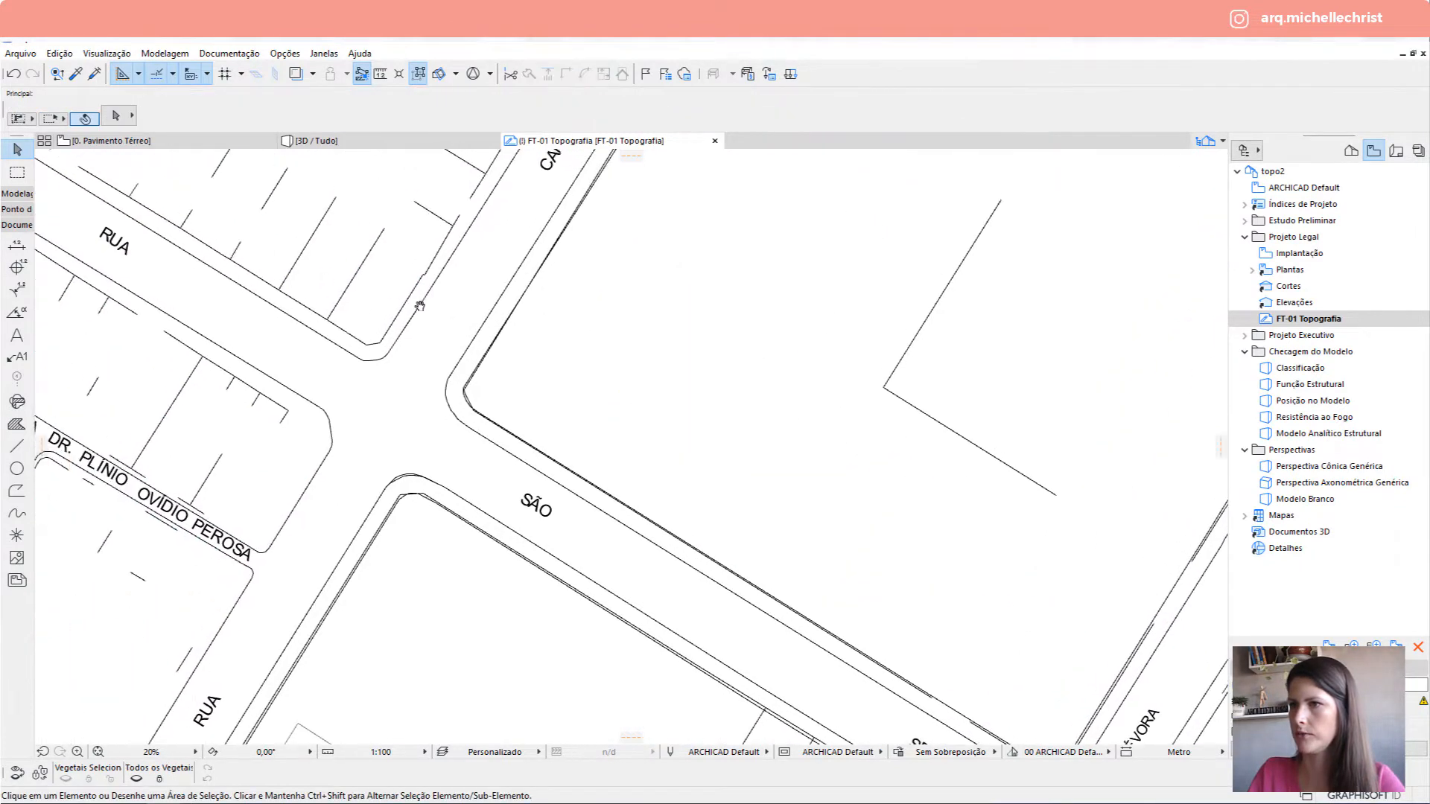
{"action": "left_click", "coordinate": [366, 266]}
{"action": "right_click", "coordinate": [365, 267]}
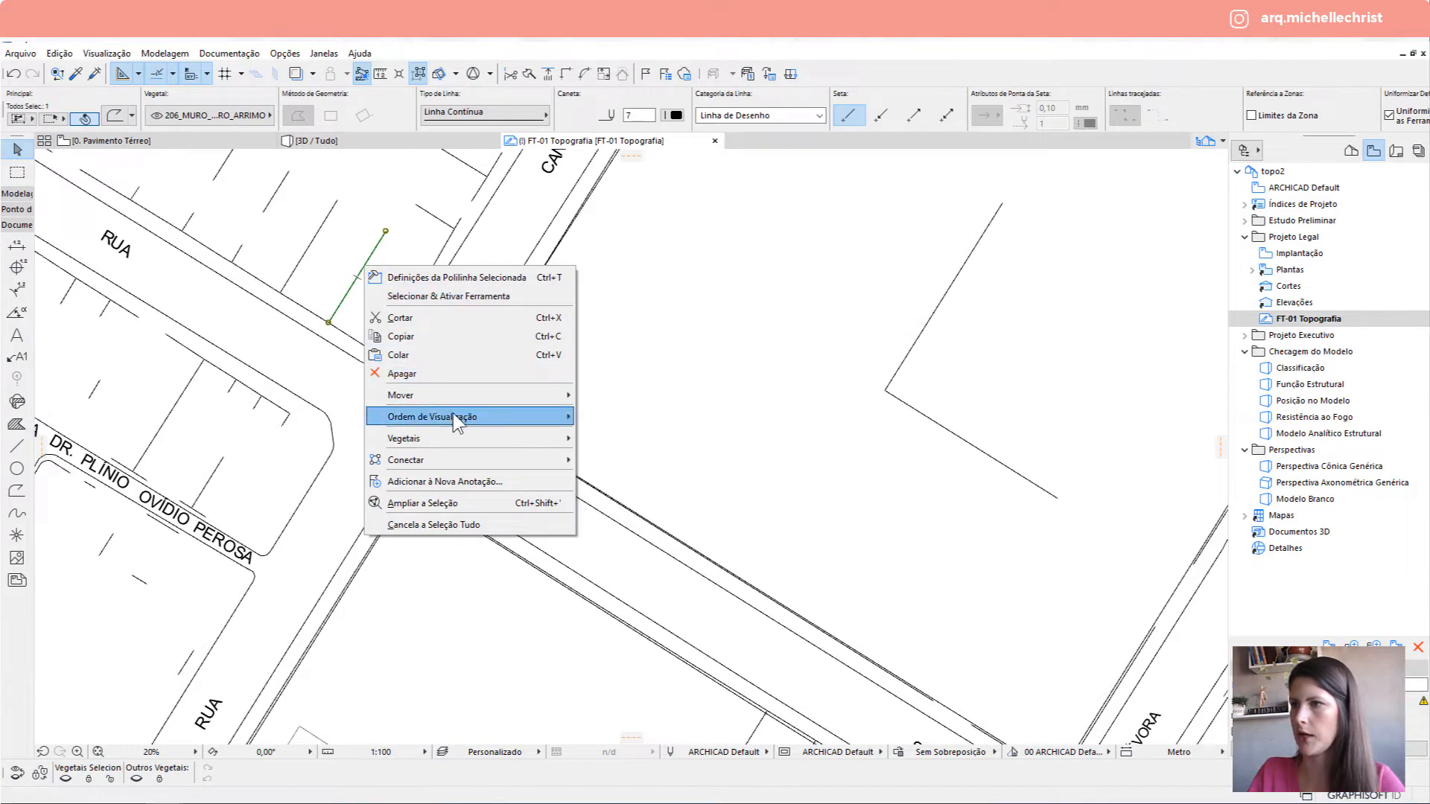
{"action": "mouse_move", "coordinate": [447, 438]}
{"action": "left_click", "coordinate": [640, 458]}
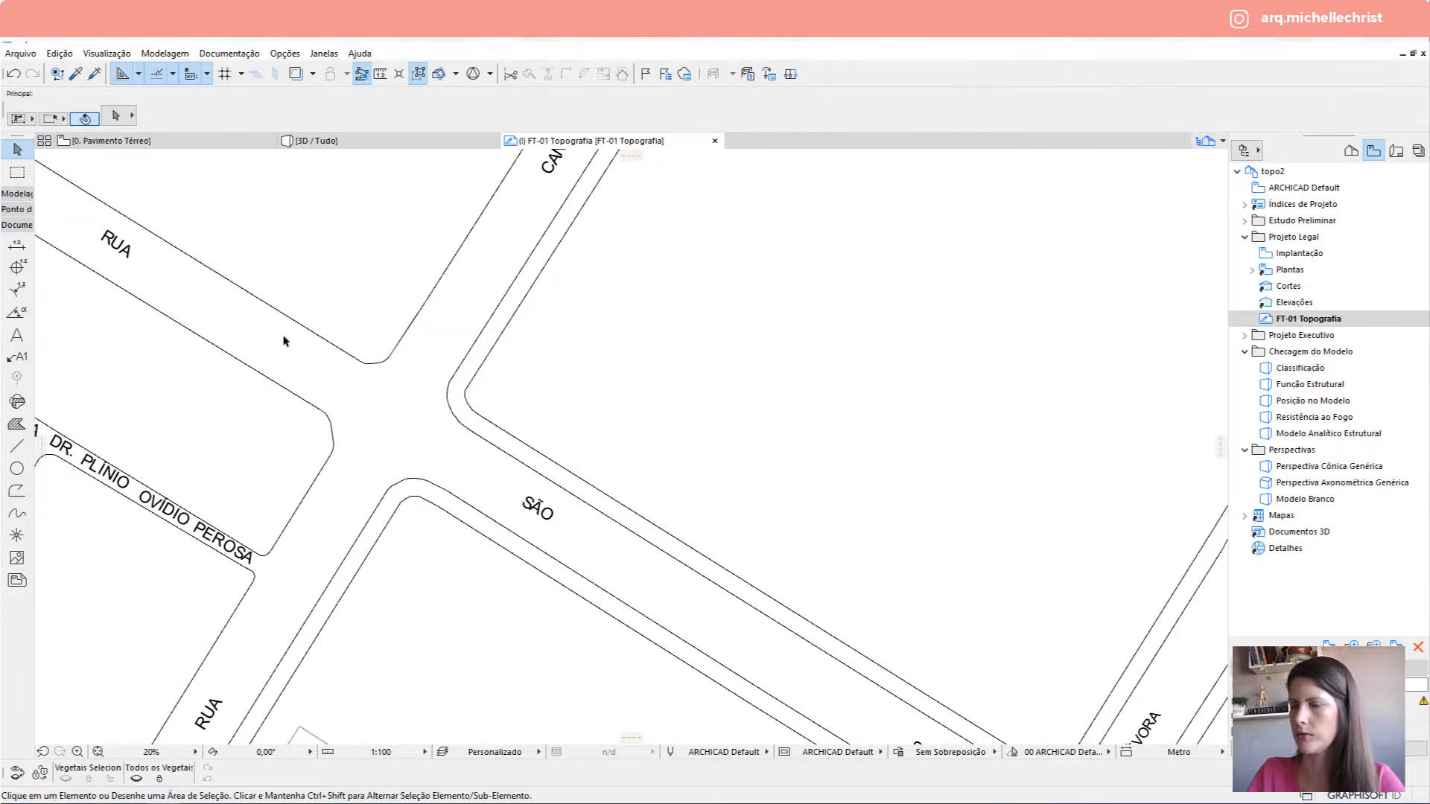
Check the curb outlines of several city blocks on the 100_SIST_VIARIO_MEIO_FIO layer by selecting them individually.
{"action": "scroll", "coordinate": [283, 341], "scroll_direction": "down", "scroll_amount": 3}
{"action": "middle_click_drag", "start_coordinate": [418, 310], "coordinate": [296, 321]}
{"action": "scroll", "coordinate": [678, 389], "scroll_direction": "down", "scroll_amount": 2}
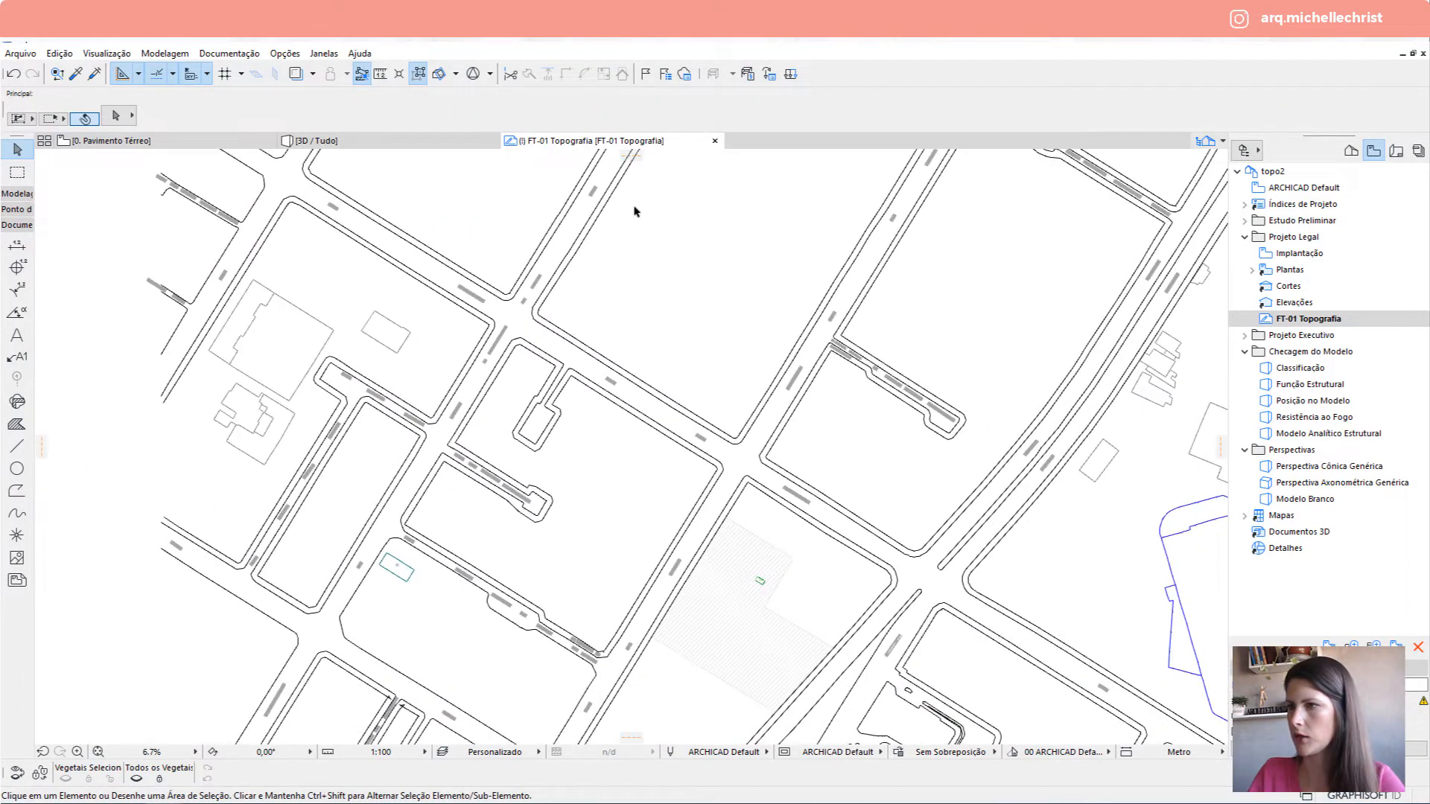
{"action": "scroll", "coordinate": [536, 281], "scroll_direction": "up", "scroll_amount": 4}
{"action": "left_click", "coordinate": [550, 276]}
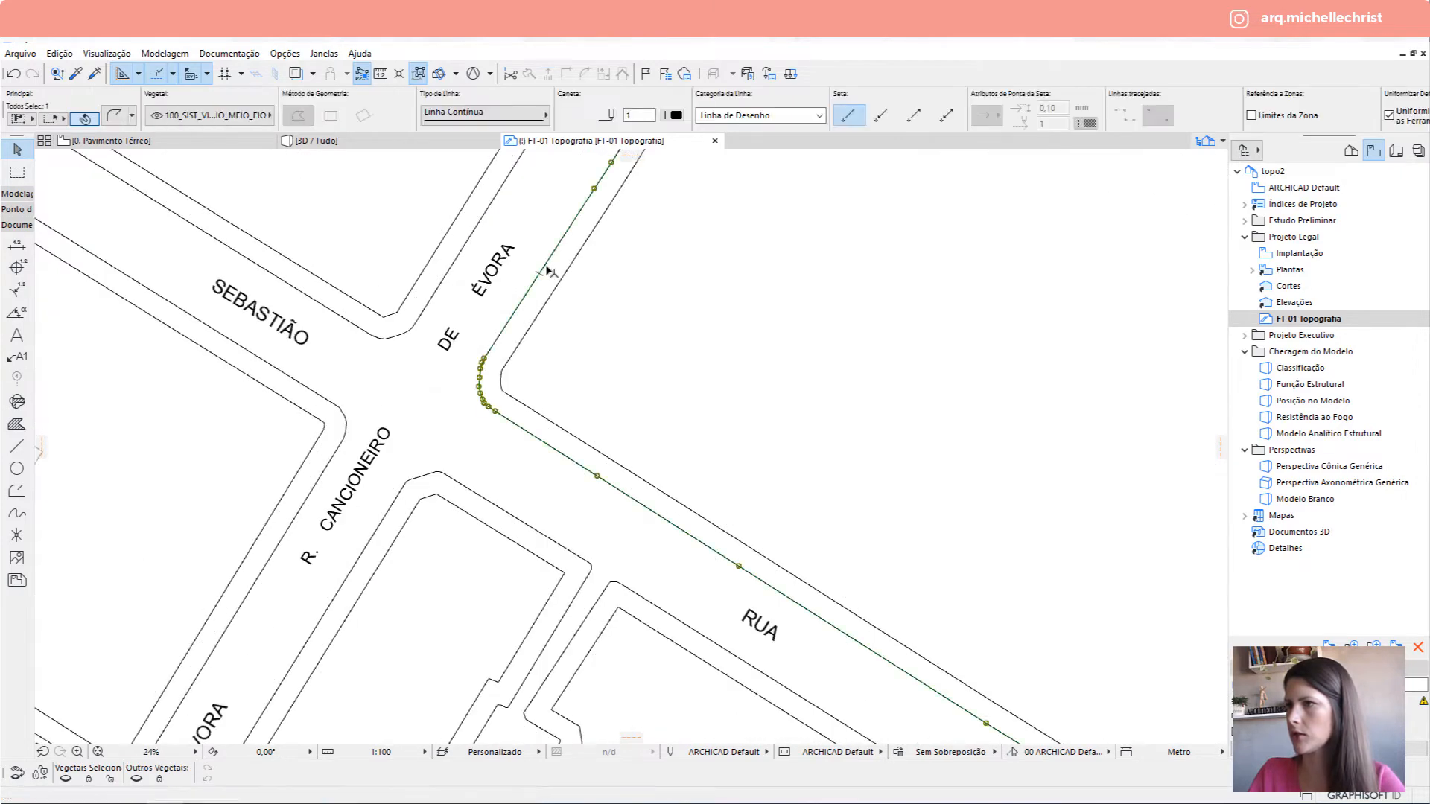
{"action": "scroll", "coordinate": [577, 303], "scroll_direction": "down", "scroll_amount": 5}
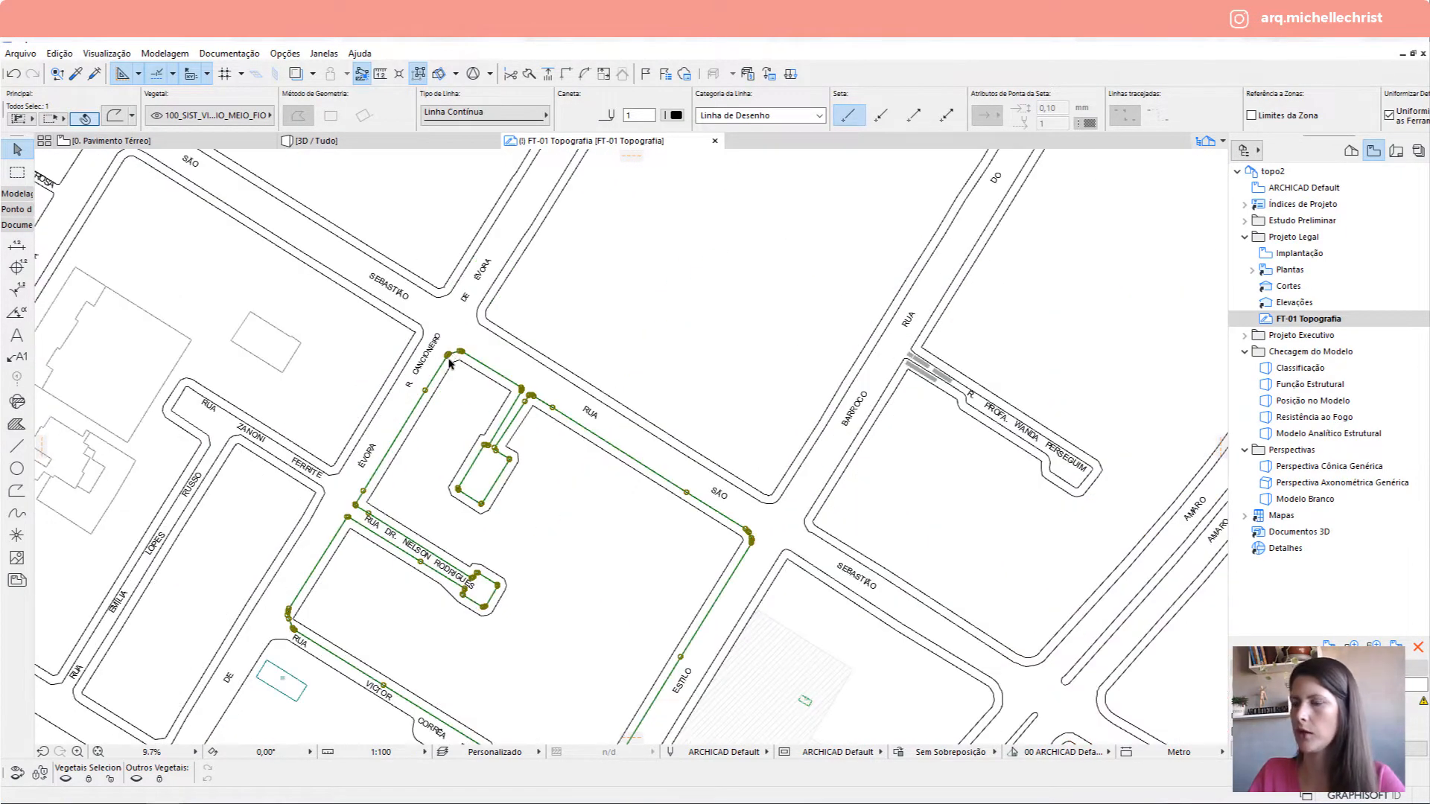
{"action": "left_click", "coordinate": [480, 313]}
{"action": "middle_click_drag", "start_coordinate": [557, 225], "coordinate": [435, 484]}
{"action": "scroll", "coordinate": [434, 483], "scroll_direction": "down", "scroll_amount": 2}
{"action": "middle_click_drag", "start_coordinate": [593, 319], "coordinate": [578, 297]}
{"action": "middle_click_drag", "start_coordinate": [285, 494], "coordinate": [477, 342]}
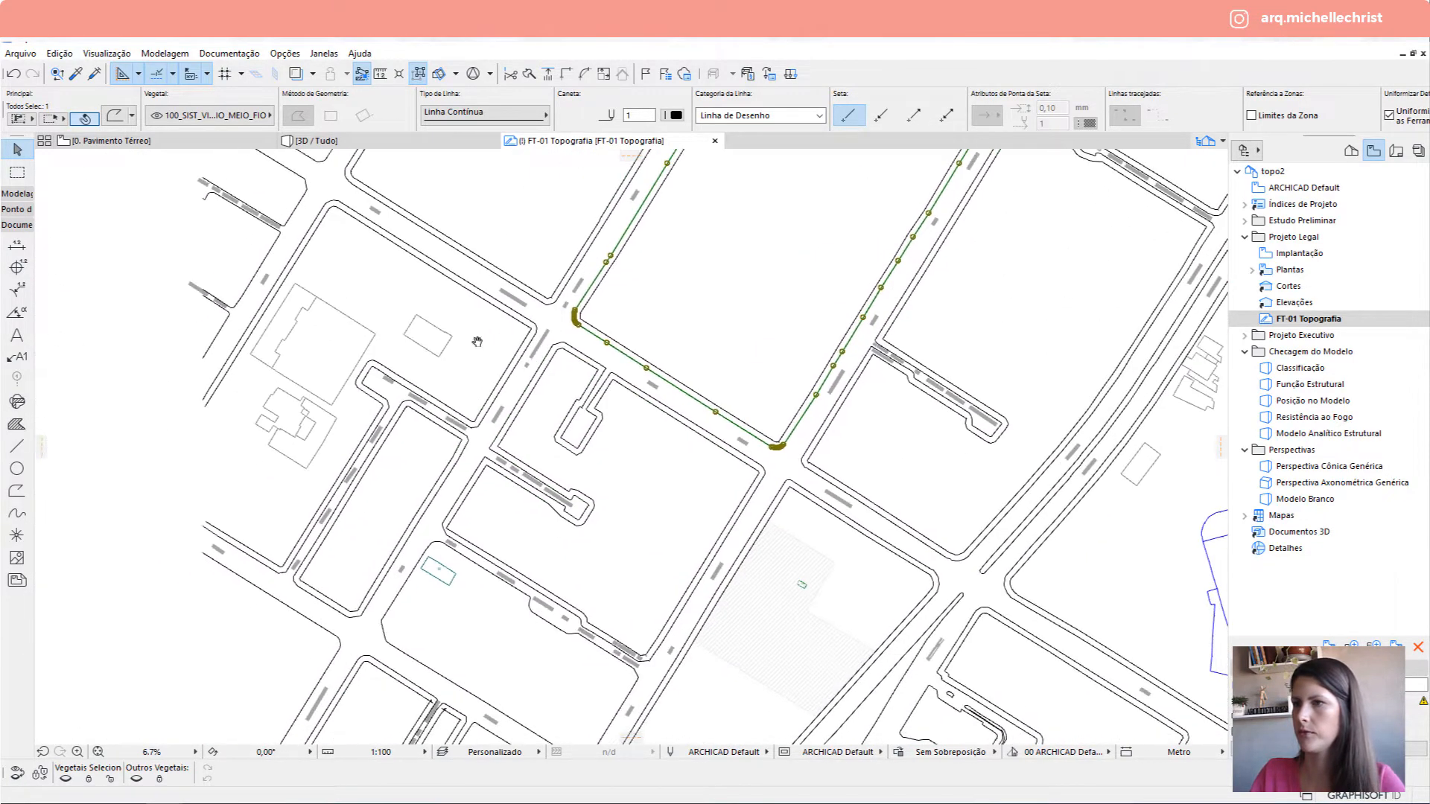
{"action": "middle_click_drag", "start_coordinate": [480, 615], "coordinate": [466, 306]}
{"action": "left_click", "coordinate": [399, 281]}
{"action": "left_click", "coordinate": [385, 287]}
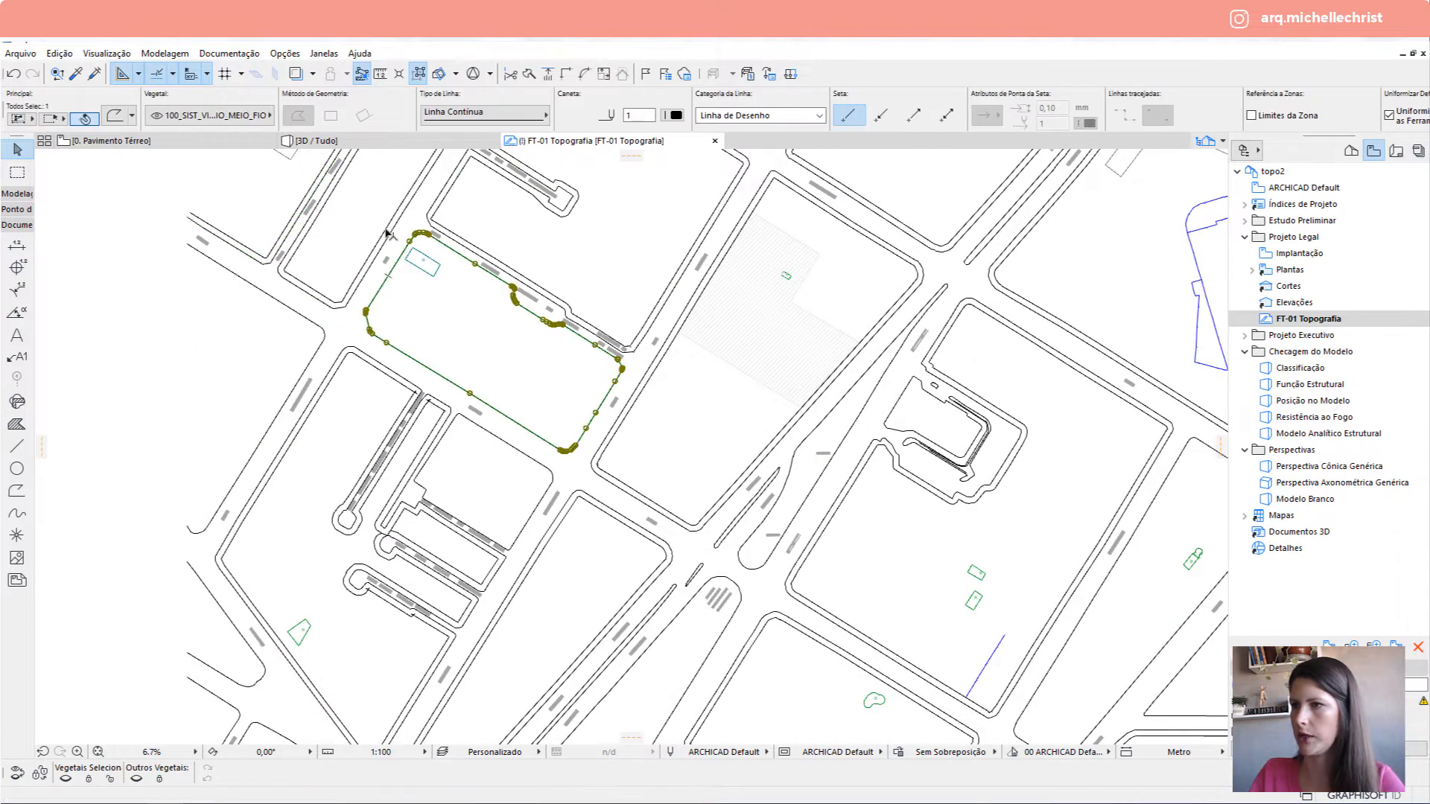
Inspect the corners of the inner curb outline around the block with the cul-de-sac streets.
{"action": "scroll", "coordinate": [397, 383], "scroll_direction": "up", "scroll_amount": 15}
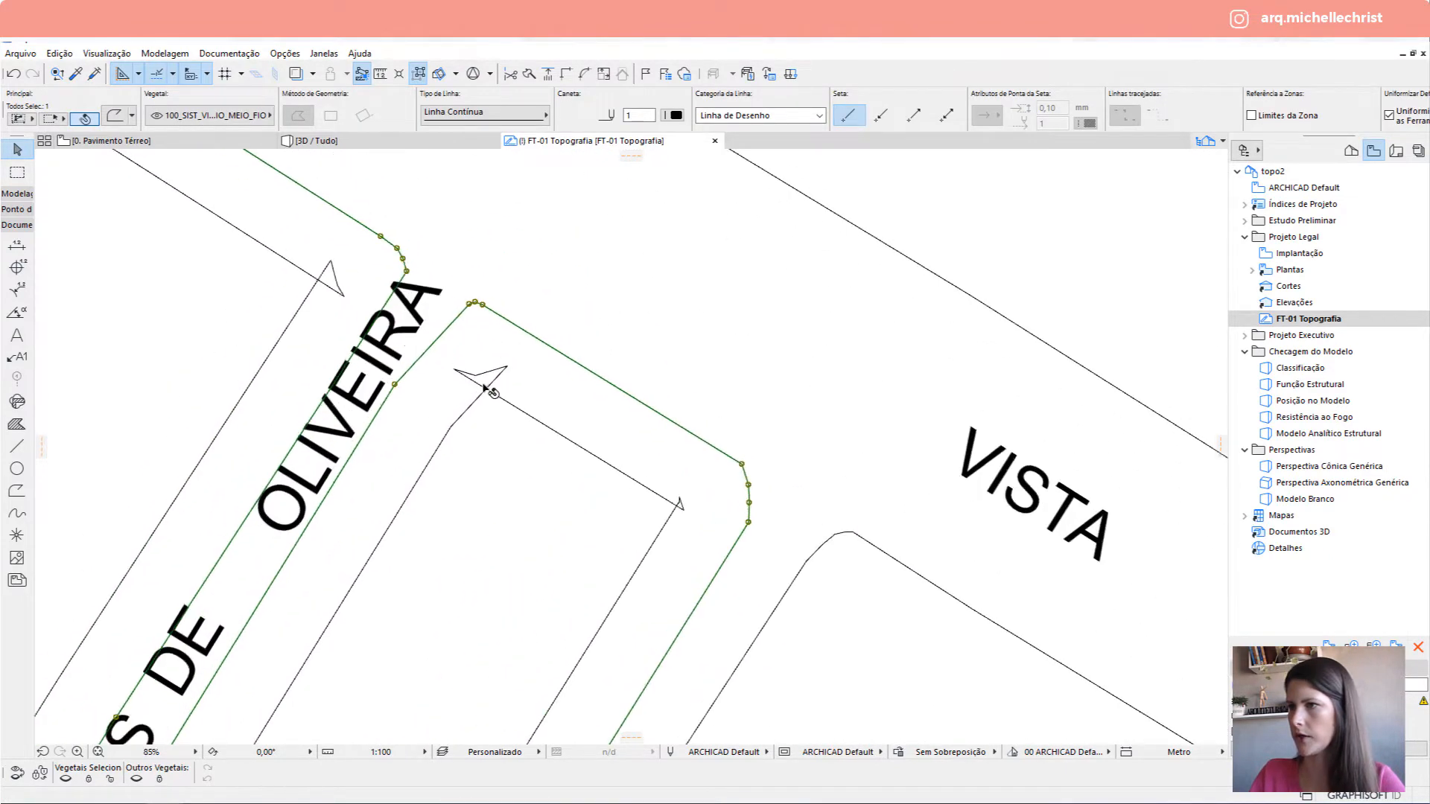
{"action": "scroll", "coordinate": [493, 391], "scroll_direction": "up", "scroll_amount": 2}
{"action": "left_click", "coordinate": [488, 362]}
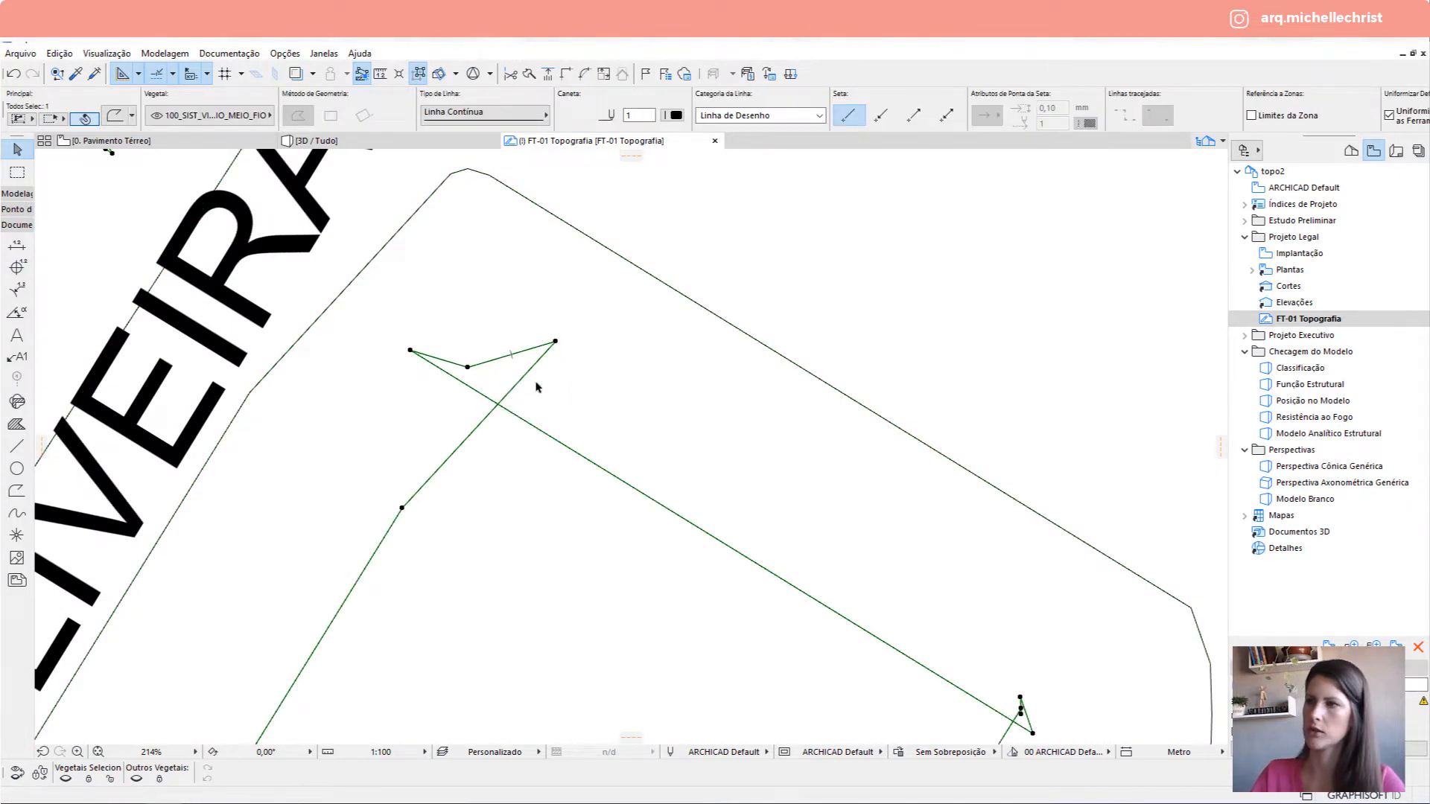
{"action": "middle_click_drag", "start_coordinate": [874, 507], "coordinate": [700, 399]}
{"action": "scroll", "coordinate": [741, 532], "scroll_direction": "down", "scroll_amount": 9}
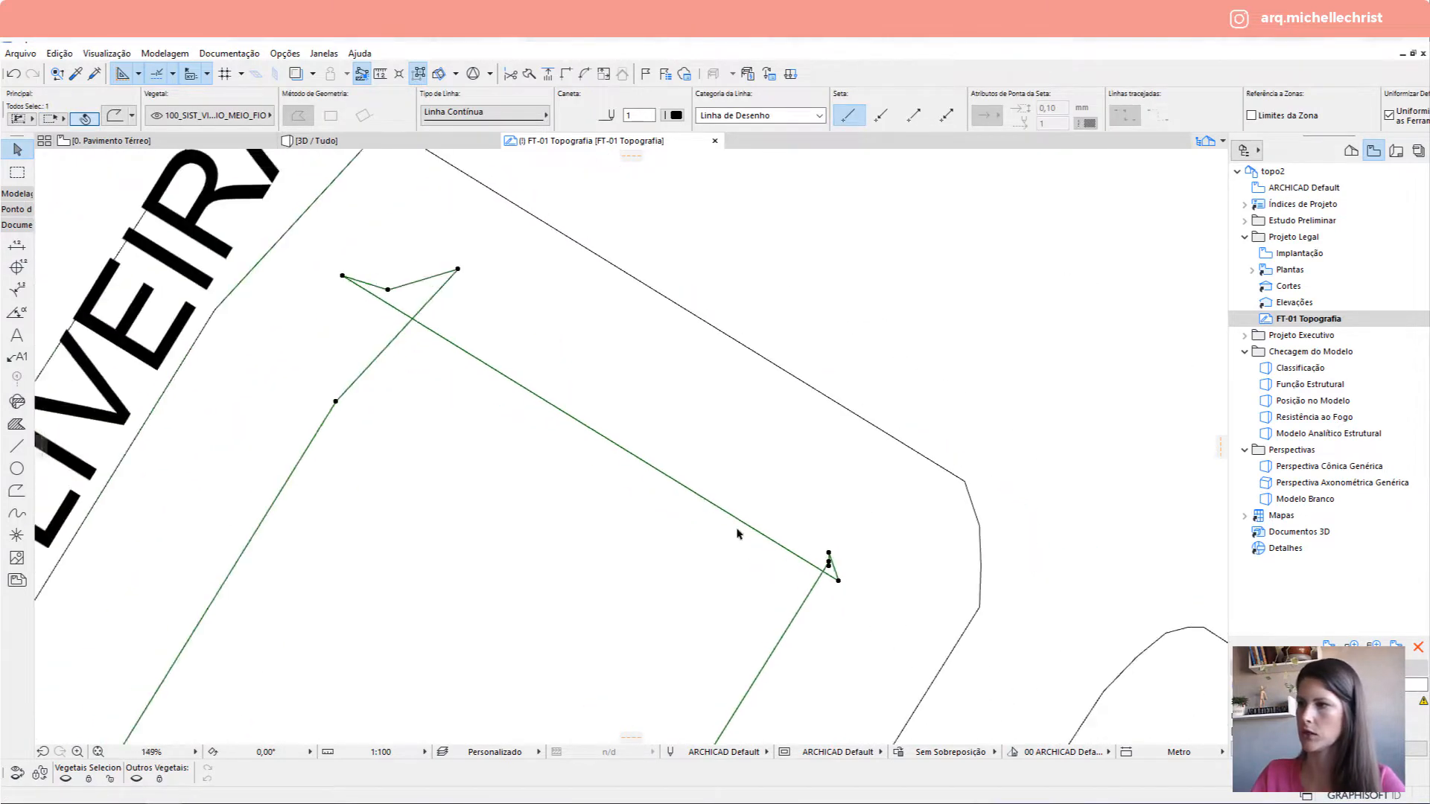
{"action": "scroll", "coordinate": [588, 468], "scroll_direction": "down", "scroll_amount": 8}
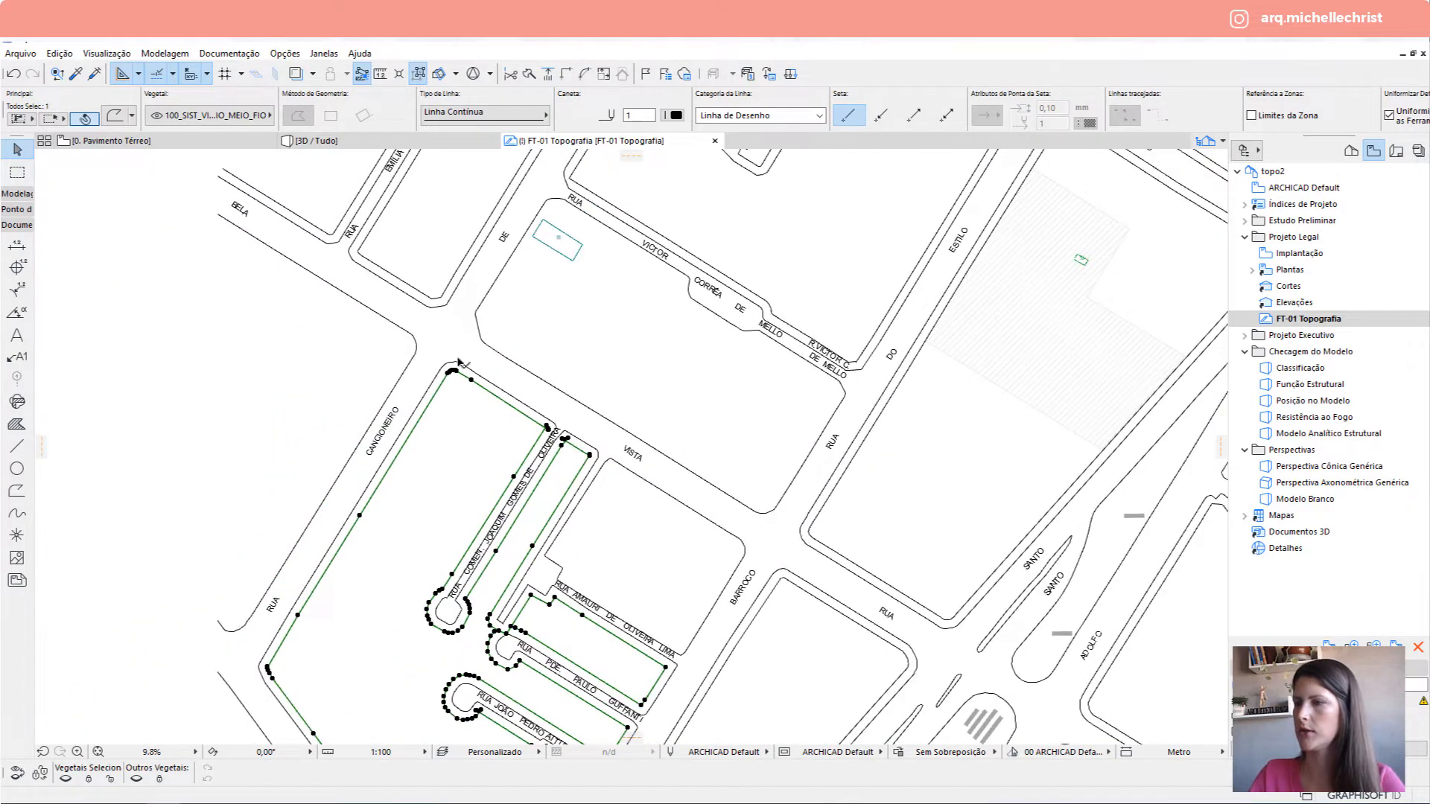
{"action": "scroll", "coordinate": [462, 363], "scroll_direction": "up", "scroll_amount": 8}
{"action": "scroll", "coordinate": [559, 369], "scroll_direction": "up", "scroll_amount": 7}
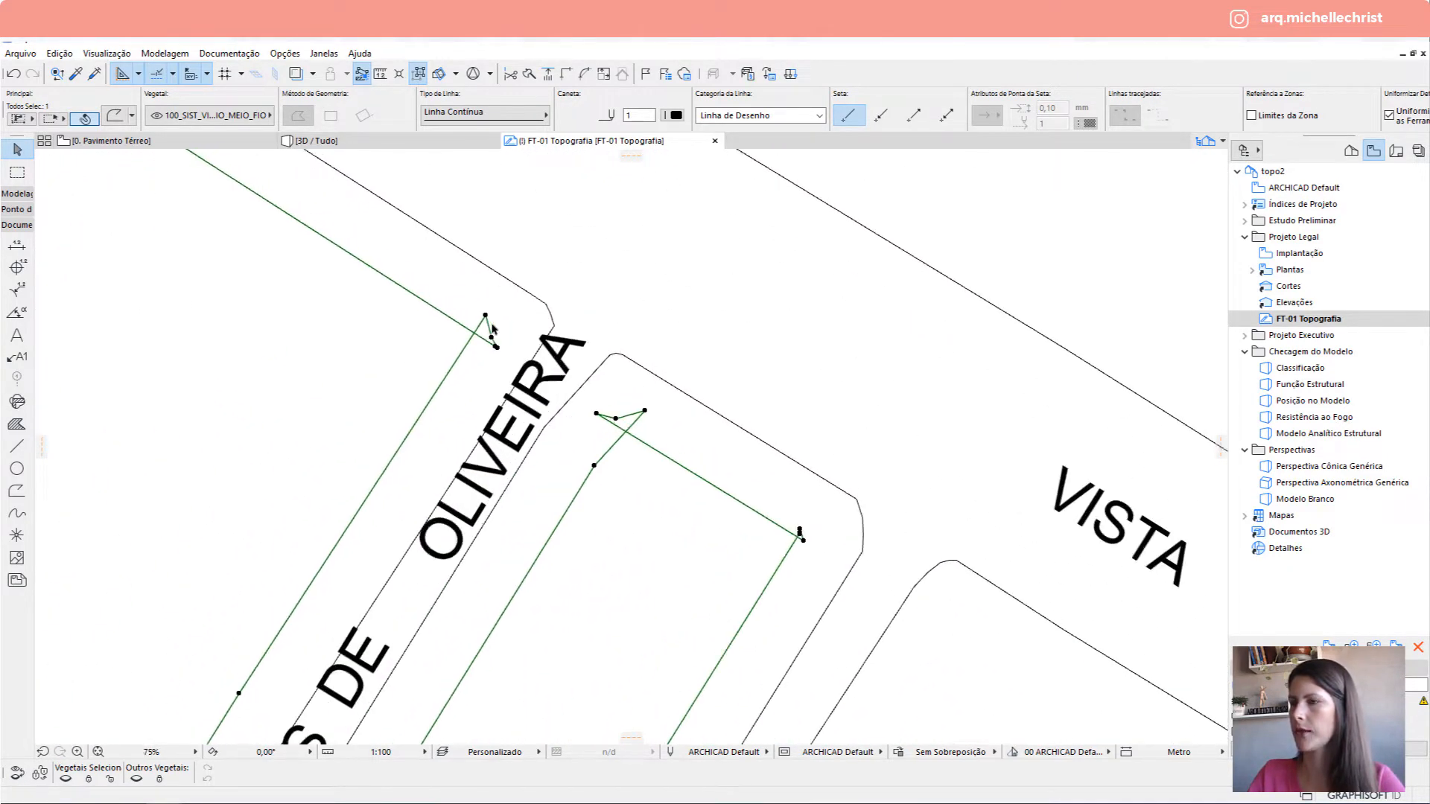
Delete the inner curb outlines of the former hatched-site block, the neighbouring block across the street and the block with the cul-de-sac streets.
{"action": "scroll", "coordinate": [479, 337], "scroll_direction": "down", "scroll_amount": 12}
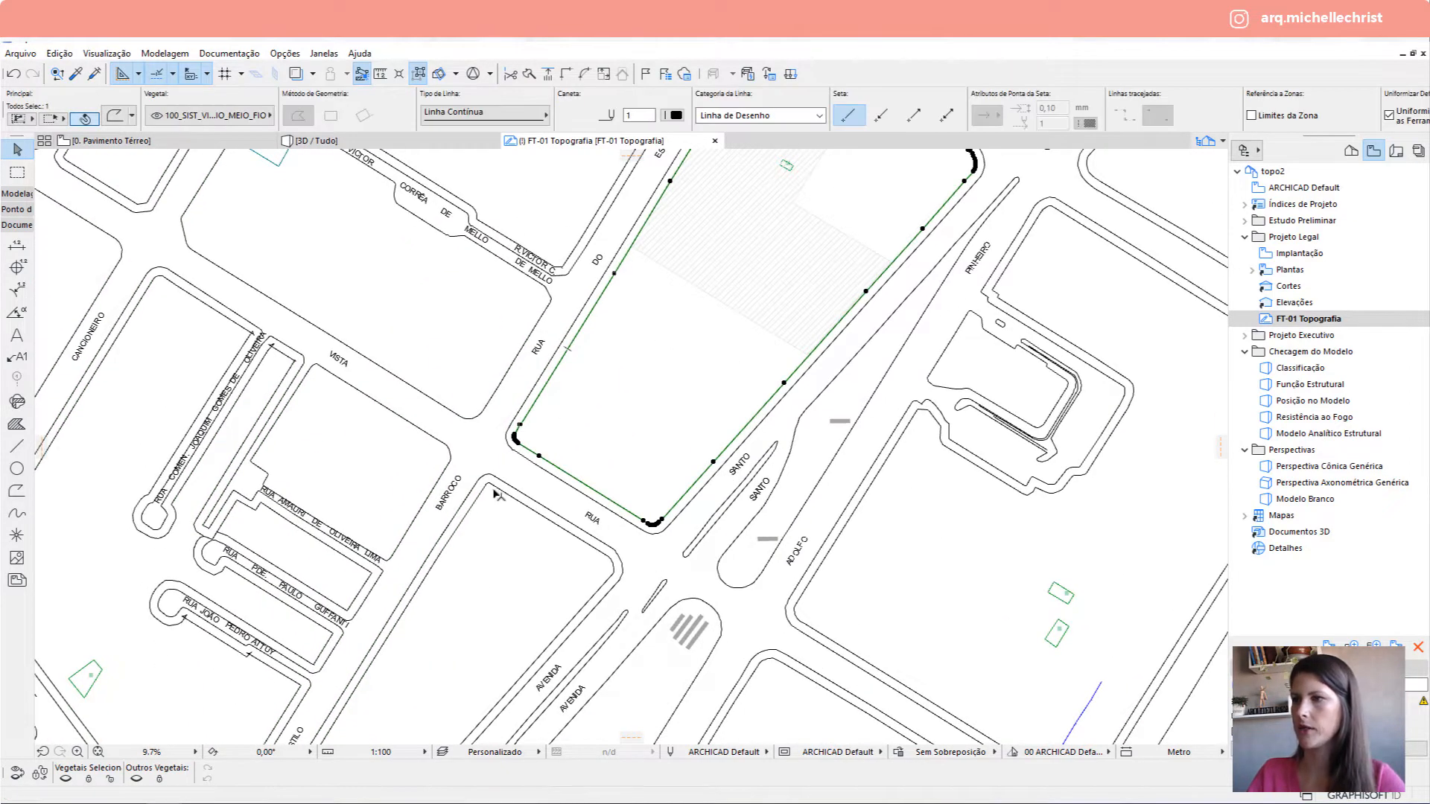
{"action": "left_click", "coordinate": [500, 491], "text": "shift"}
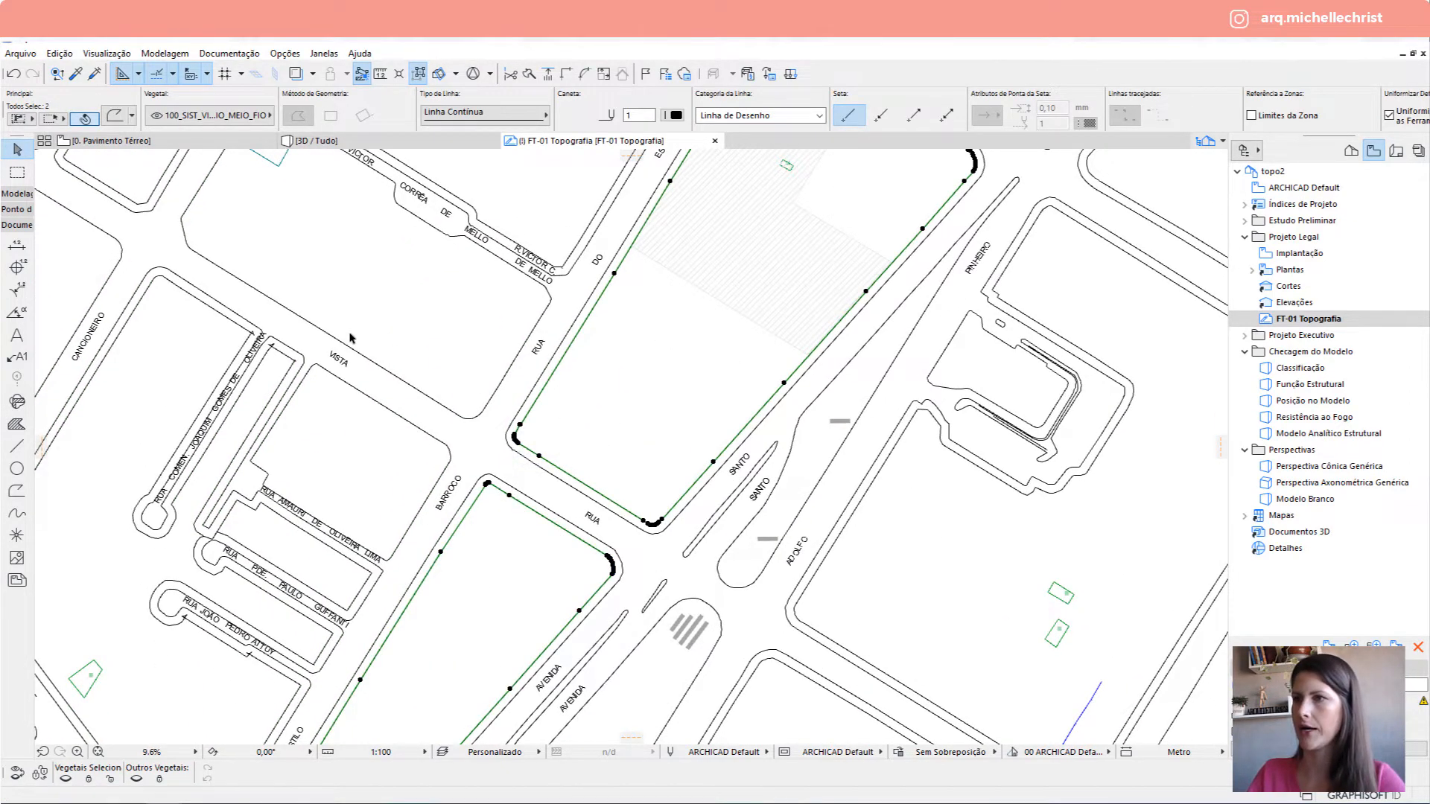
{"action": "scroll", "coordinate": [350, 339], "scroll_direction": "down", "scroll_amount": 1}
{"action": "middle_click_drag", "start_coordinate": [350, 339], "coordinate": [480, 290]}
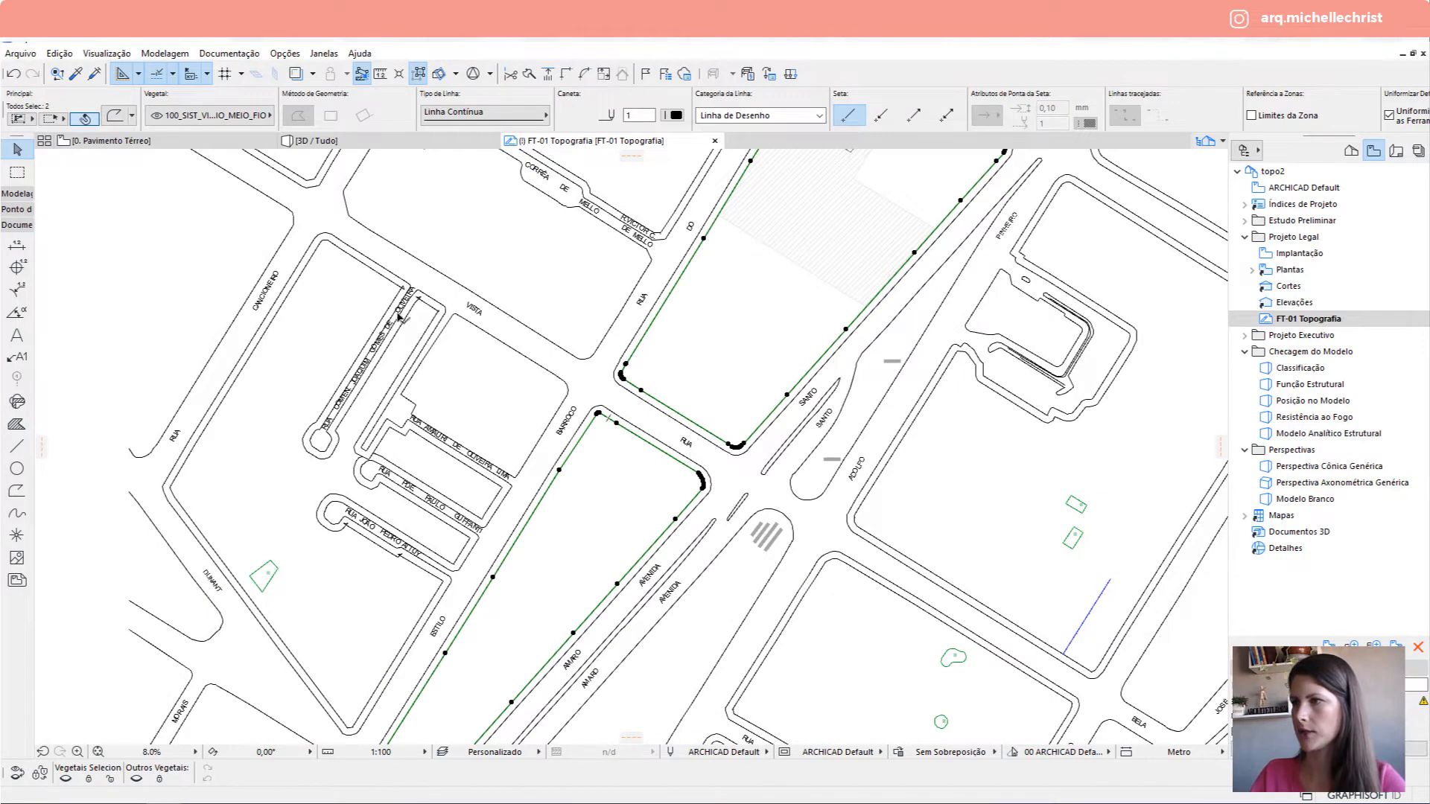
{"action": "scroll", "coordinate": [400, 316], "scroll_direction": "up", "scroll_amount": 11}
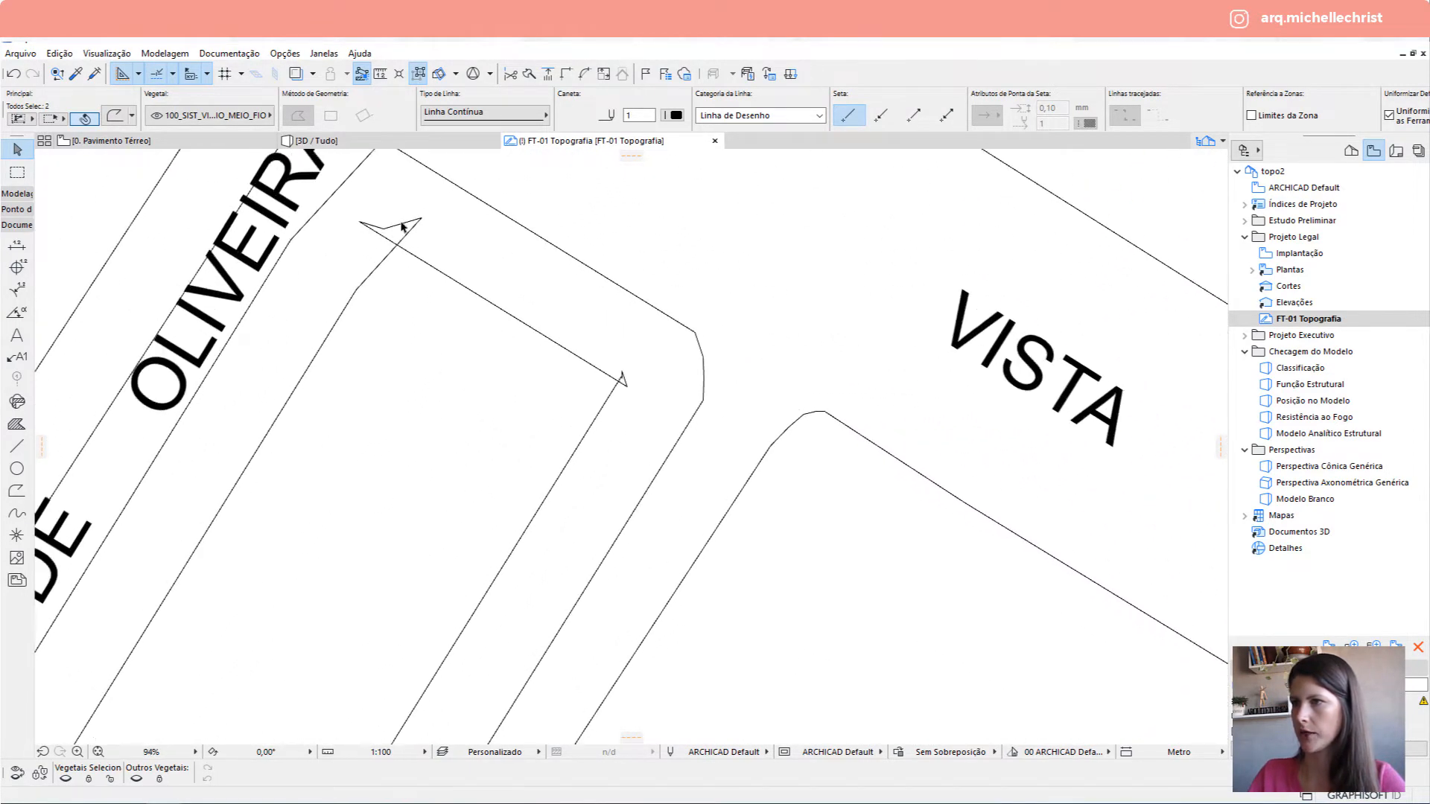
{"action": "scroll", "coordinate": [401, 226], "scroll_direction": "down", "scroll_amount": 3}
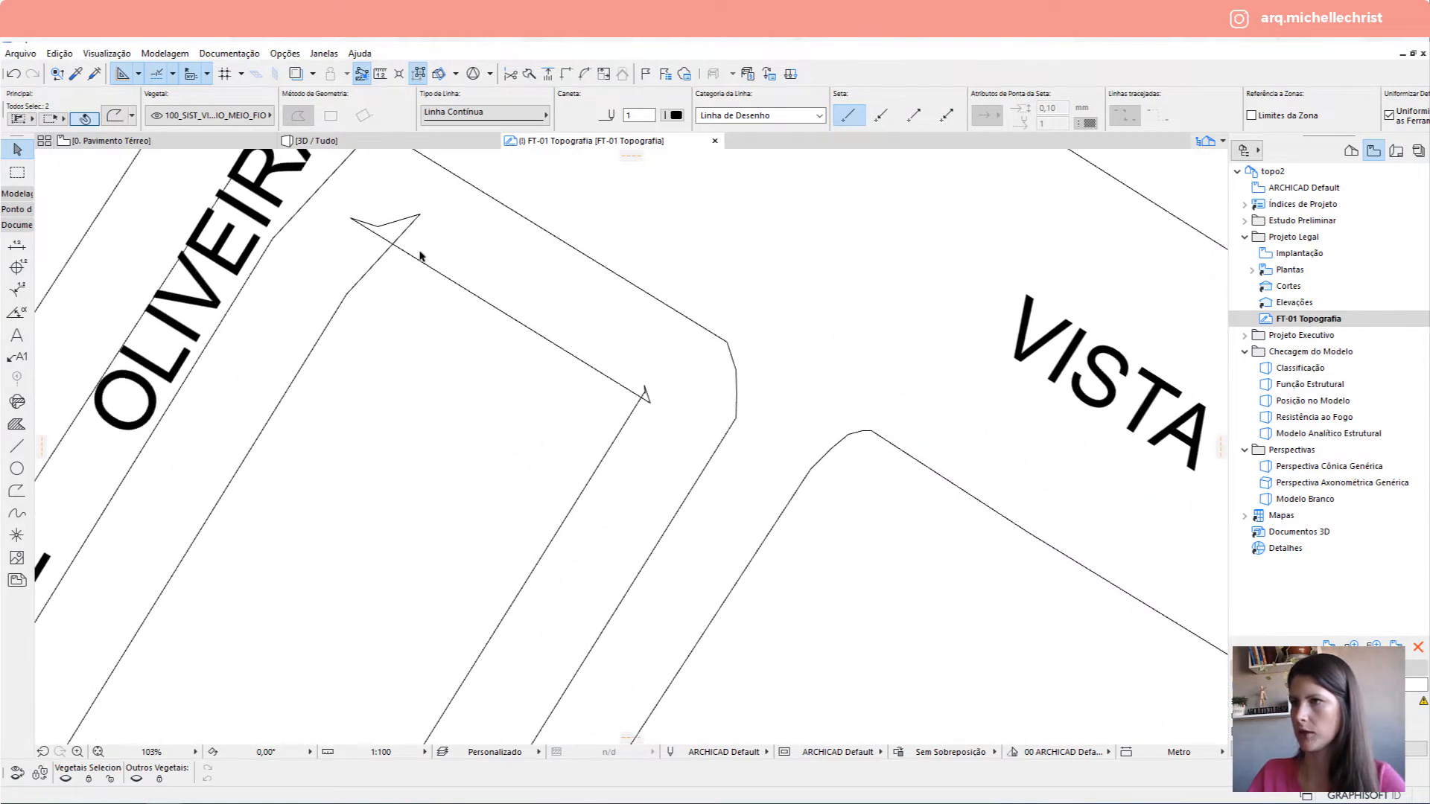
{"action": "left_click", "coordinate": [471, 285], "text": "shift"}
{"action": "scroll", "coordinate": [469, 286], "scroll_direction": "down", "scroll_amount": 10}
{"action": "scroll", "coordinate": [432, 298], "scroll_direction": "down", "scroll_amount": 1}
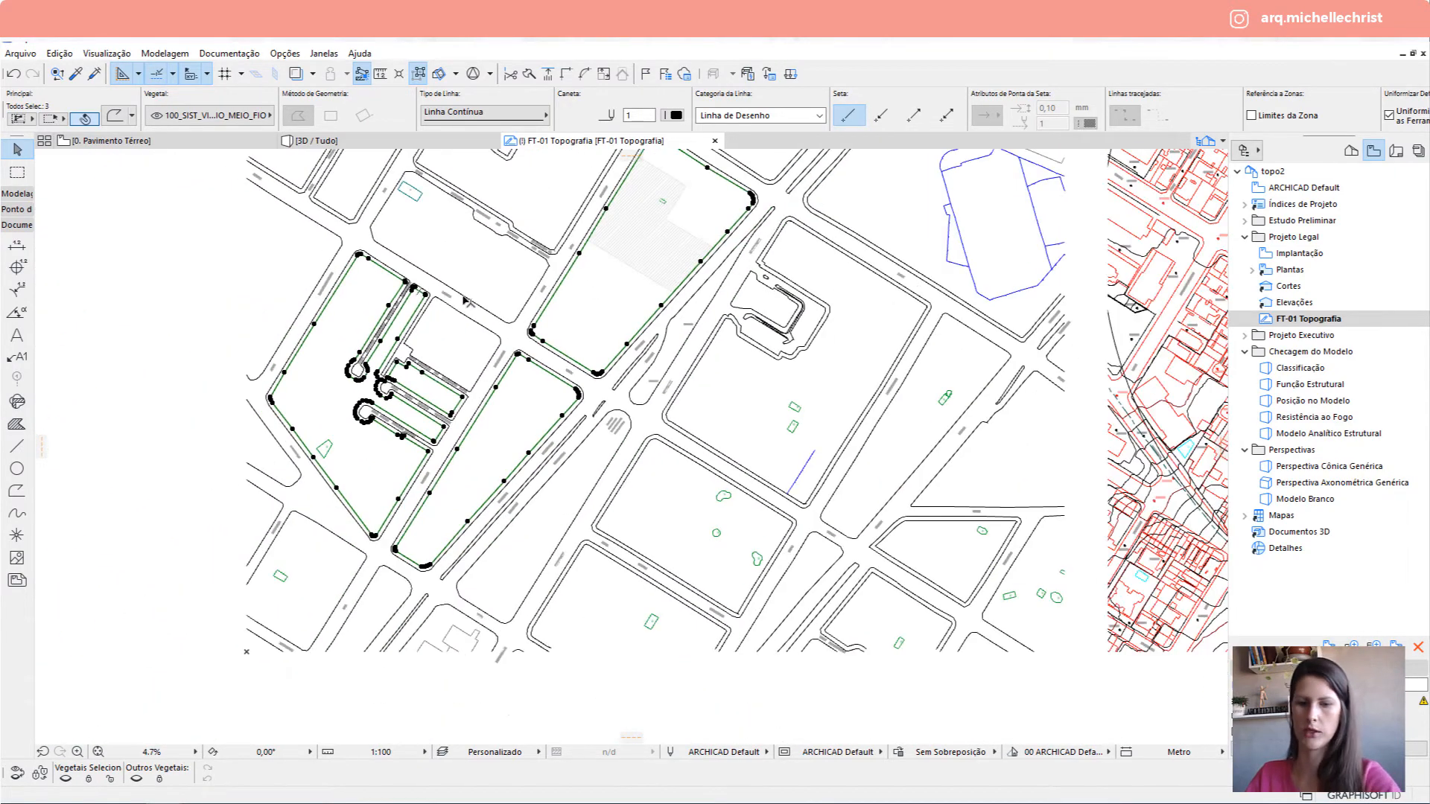
{"action": "key", "text": "Escape"}
Delete the redundant inner curb outlines from the remaining blocks, including those along Rua Emília Lopes Russo and Rua Zanoni Ferrite.
{"action": "scroll", "coordinate": [328, 231], "scroll_direction": "up", "scroll_amount": 2}
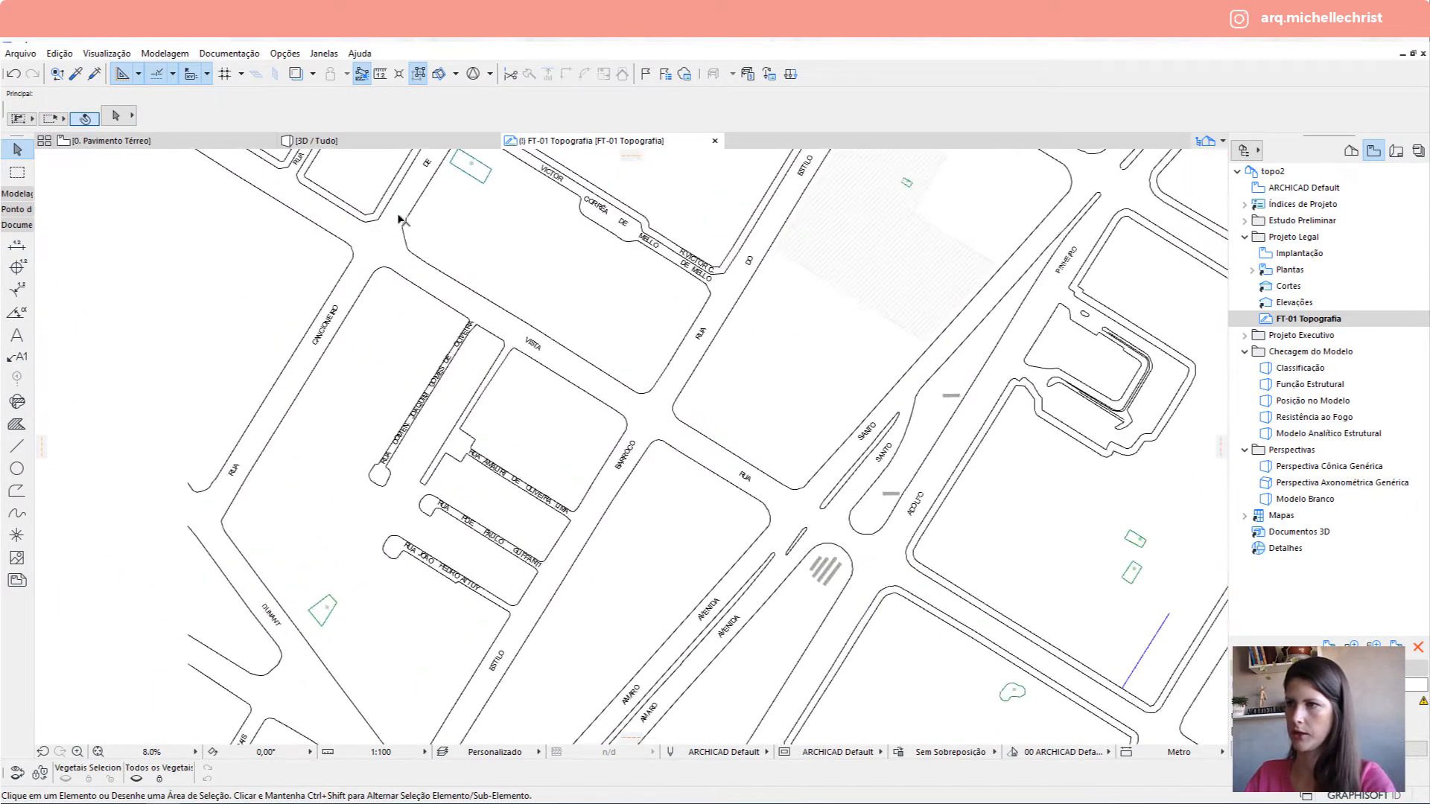
{"action": "left_click", "coordinate": [655, 362]}
{"action": "middle_click_drag", "start_coordinate": [515, 182], "coordinate": [430, 367]}
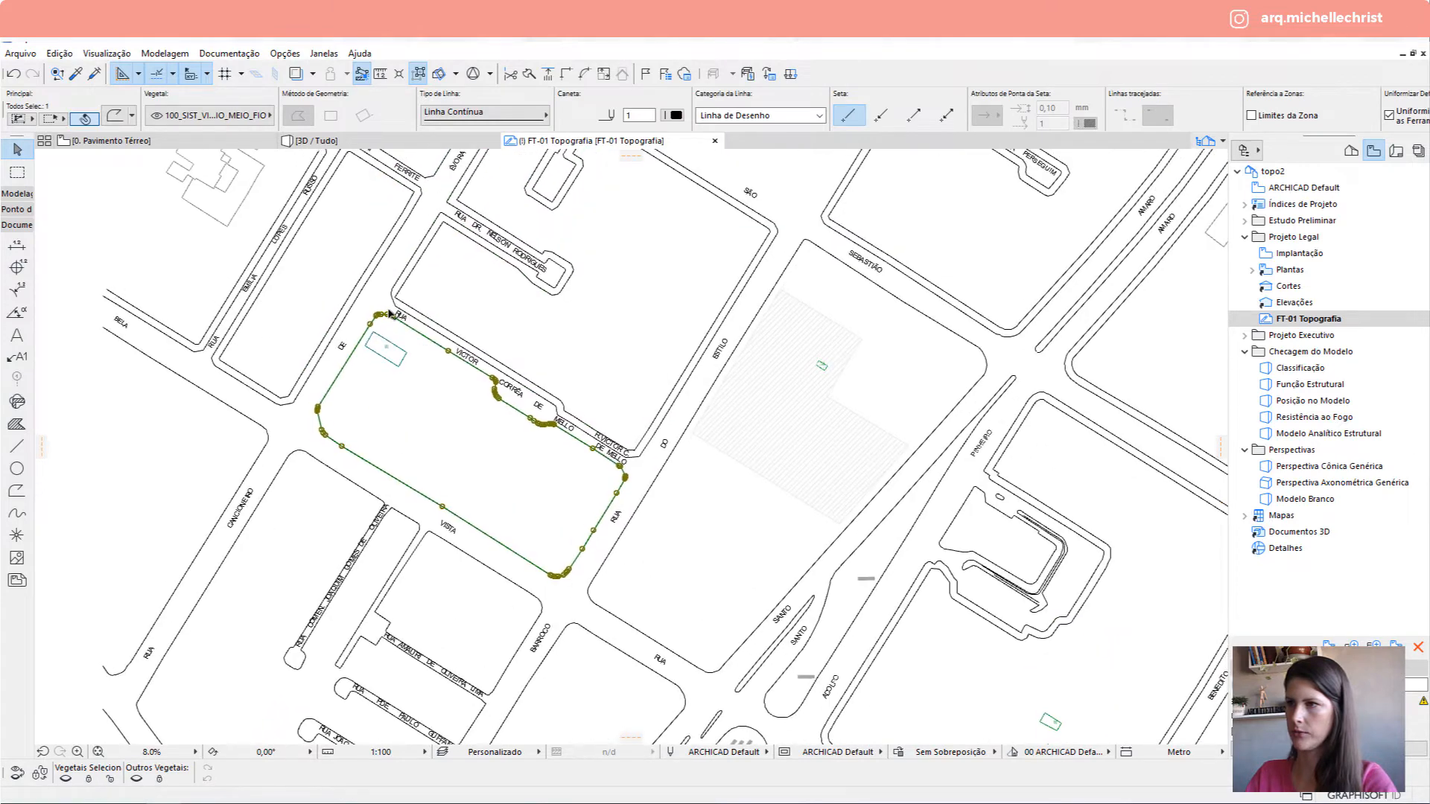
{"action": "scroll", "coordinate": [326, 341], "scroll_direction": "up", "scroll_amount": 2}
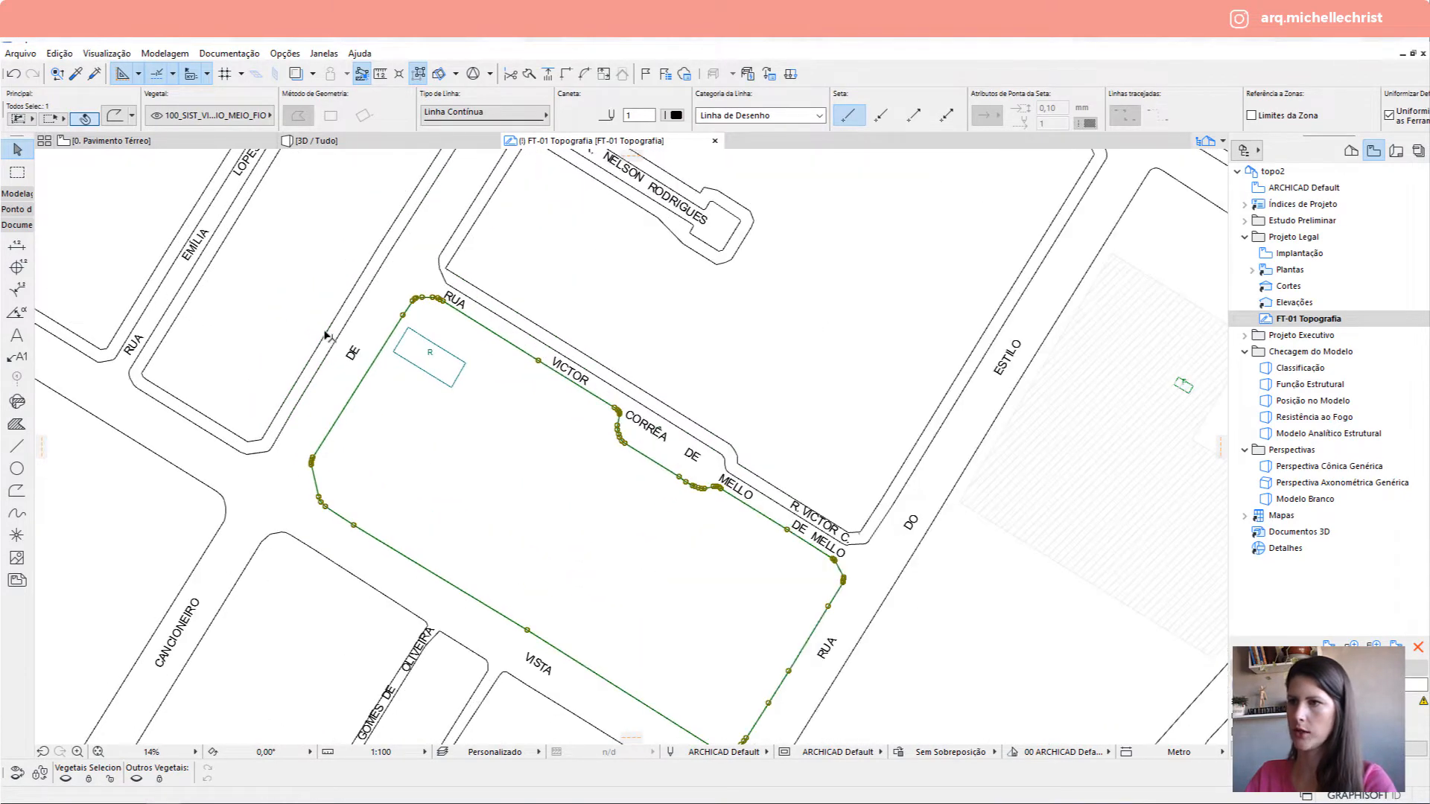
{"action": "left_click", "coordinate": [223, 374]}
{"action": "scroll", "coordinate": [204, 320], "scroll_direction": "down", "scroll_amount": 1}
{"action": "middle_click_drag", "start_coordinate": [204, 319], "coordinate": [320, 435]}
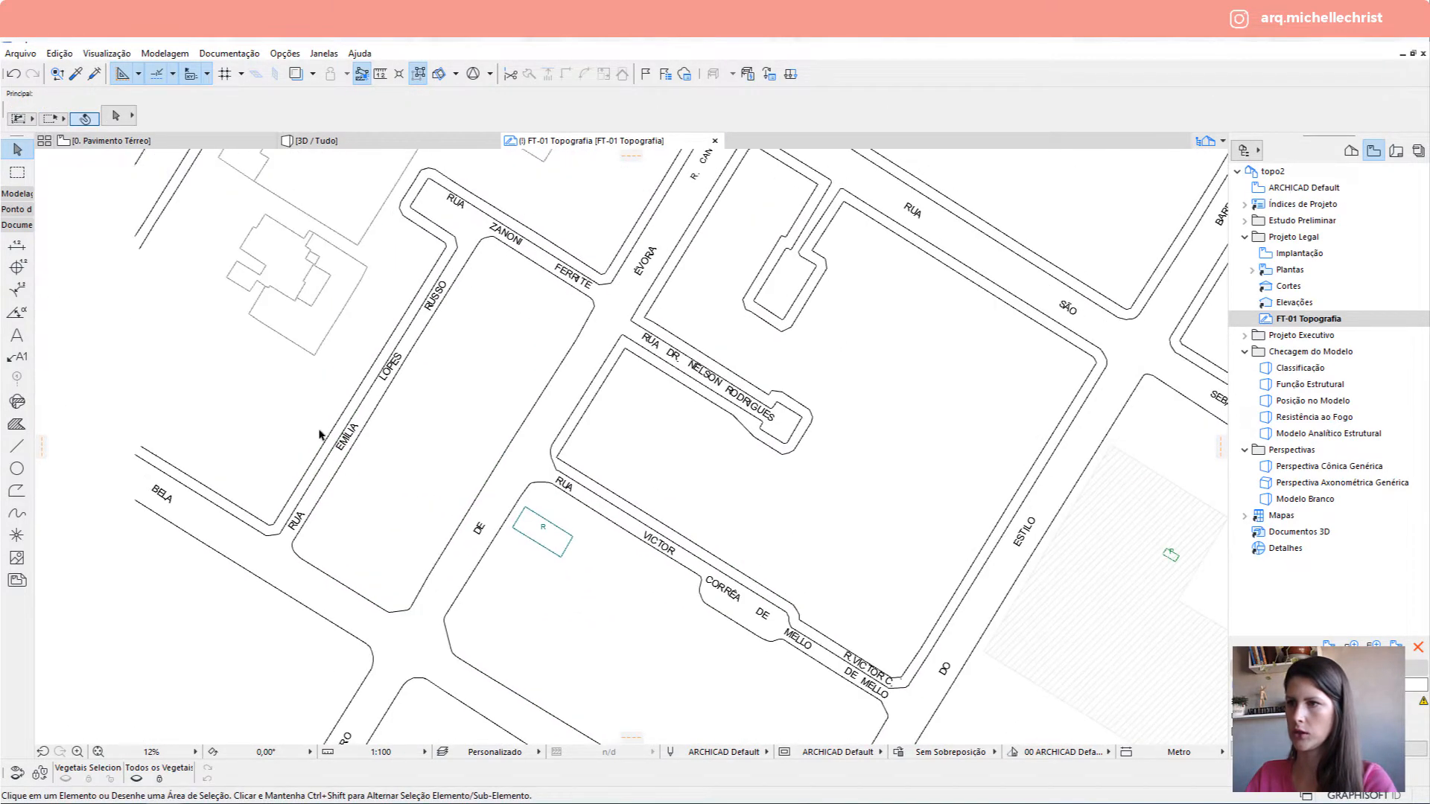
{"action": "left_click", "coordinate": [331, 435]}
{"action": "left_click", "coordinate": [424, 242]}
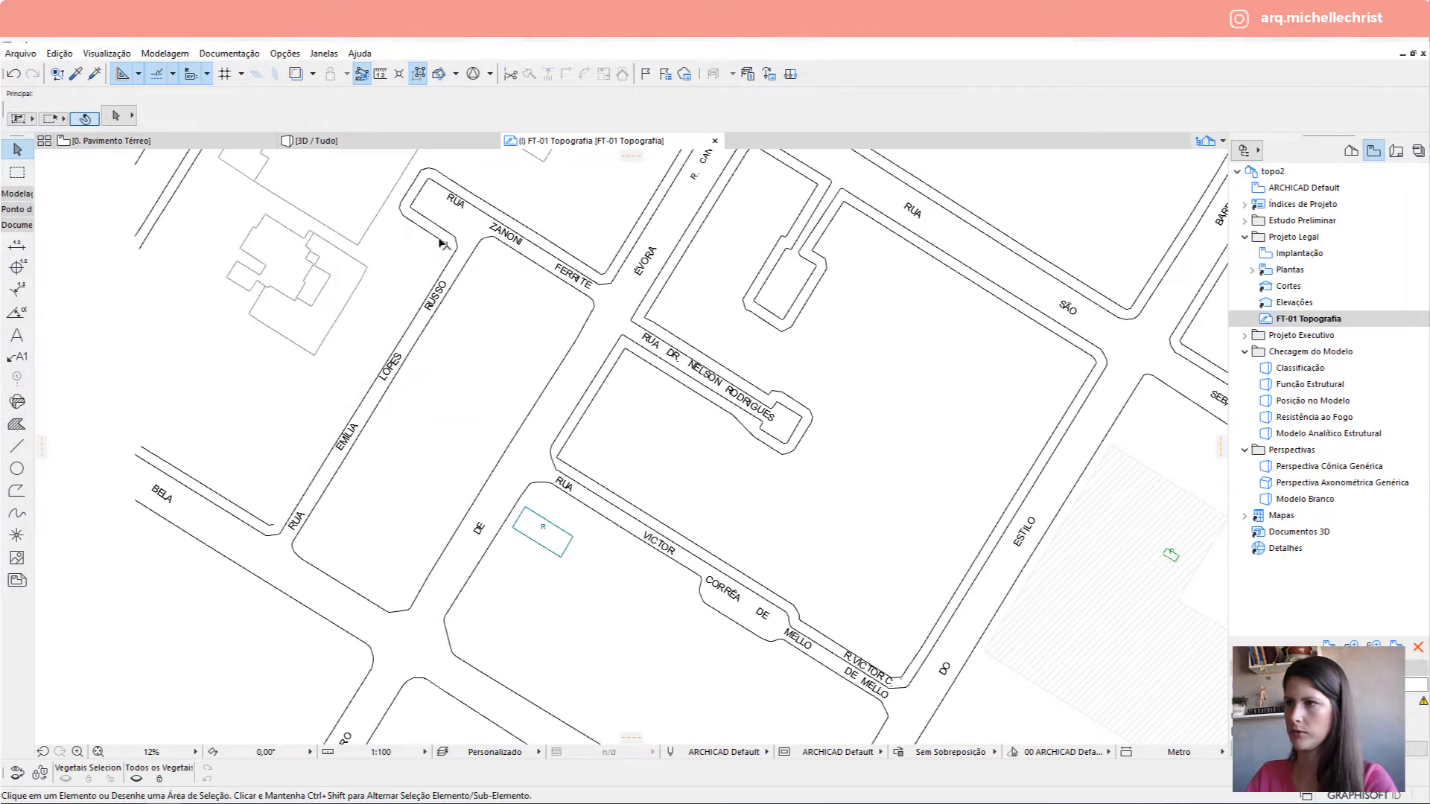
{"action": "left_click", "coordinate": [437, 239]}
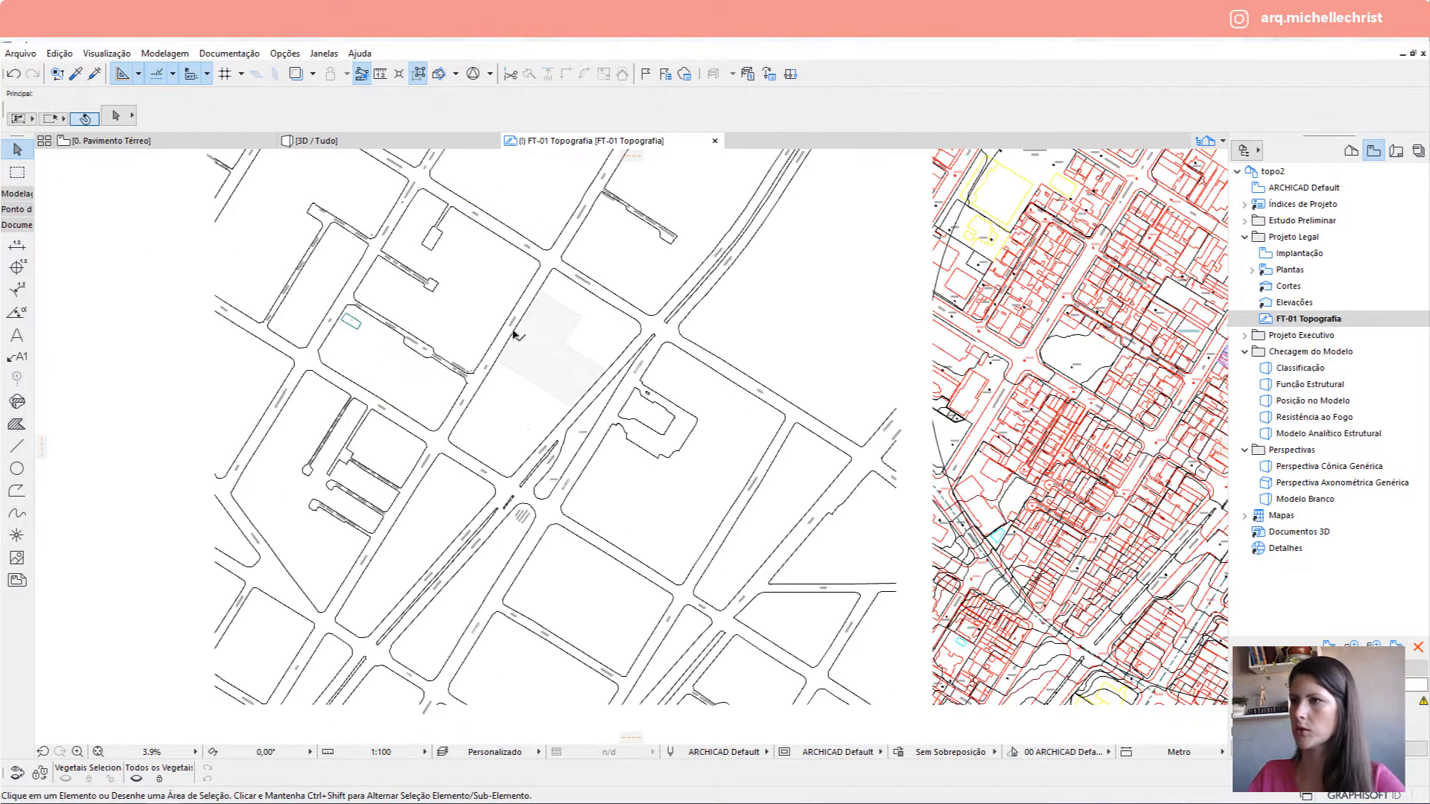
Hide the TERRENO layer using the hatched site fill in the central block.
{"action": "scroll", "coordinate": [514, 335], "scroll_direction": "up", "scroll_amount": 3}
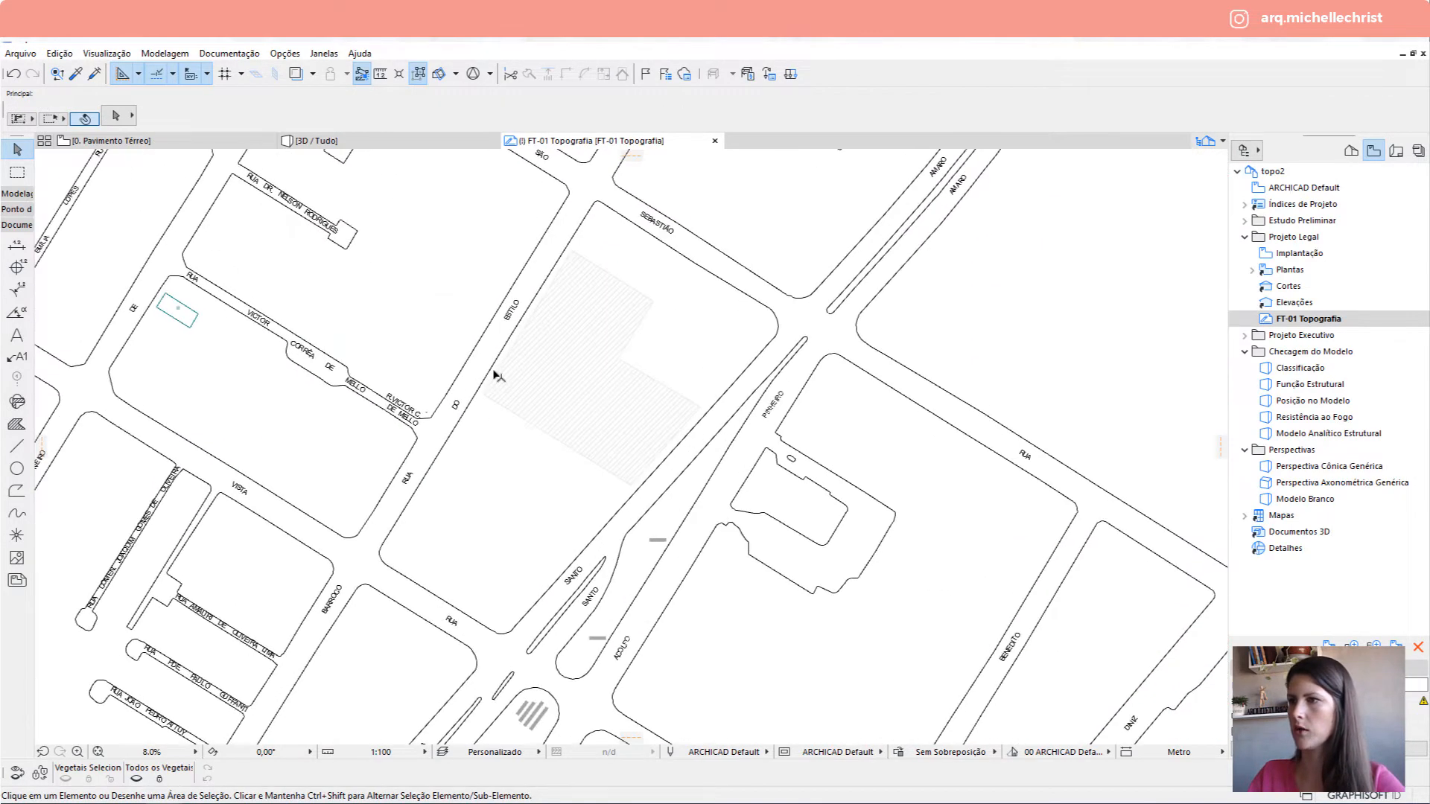
{"action": "left_click", "coordinate": [533, 409]}
{"action": "right_click", "coordinate": [530, 408]}
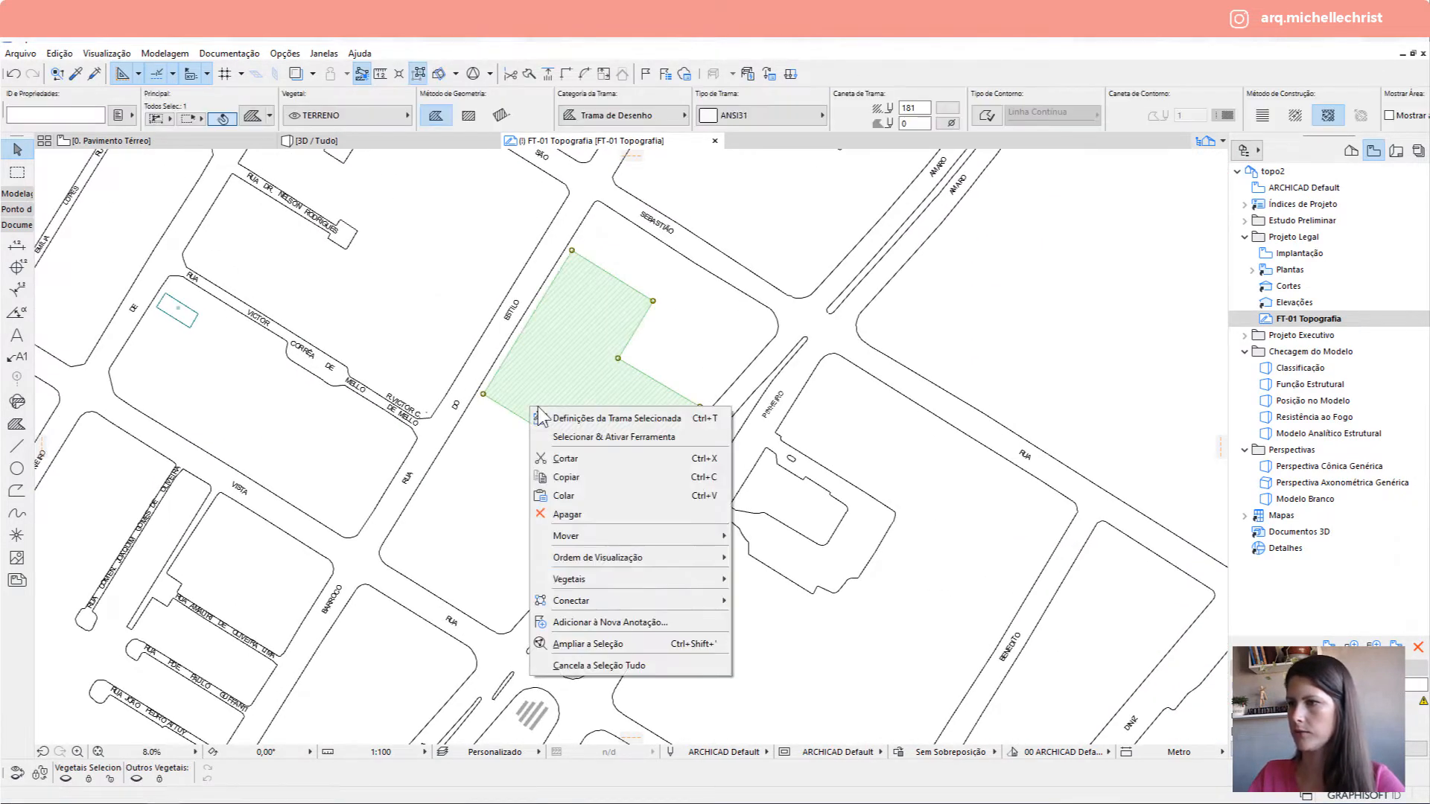
{"action": "mouse_move", "coordinate": [640, 580]}
{"action": "left_click", "coordinate": [778, 598]}
Try offsetting the central block's curb outline inward by about 4.6 m, inspect its upper corner, and undo the offset.
{"action": "scroll", "coordinate": [578, 456], "scroll_direction": "up", "scroll_amount": 3}
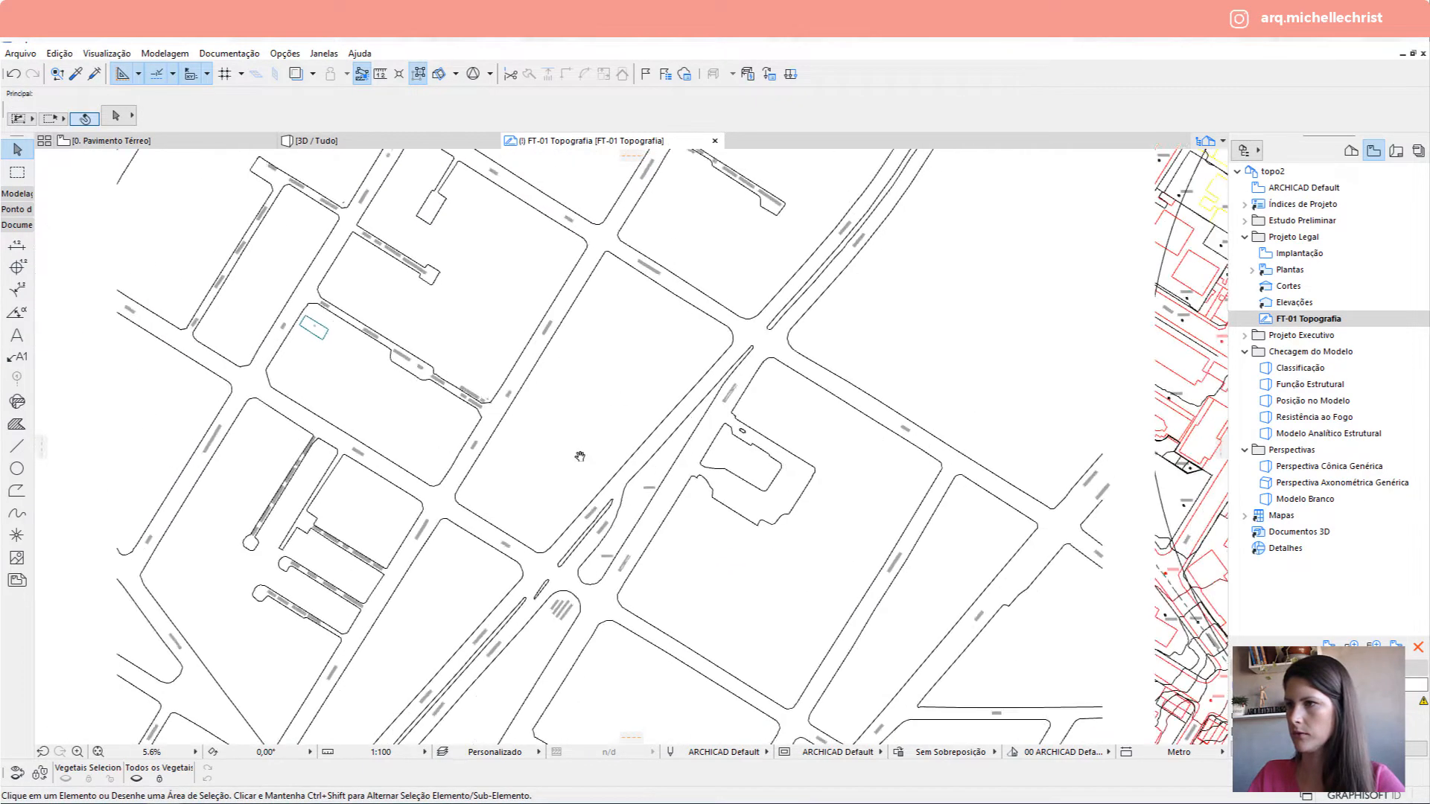
{"action": "middle_click_drag", "start_coordinate": [529, 430], "coordinate": [492, 315]}
{"action": "scroll", "coordinate": [491, 315], "scroll_direction": "up", "scroll_amount": 3}
{"action": "left_click", "coordinate": [475, 279]}
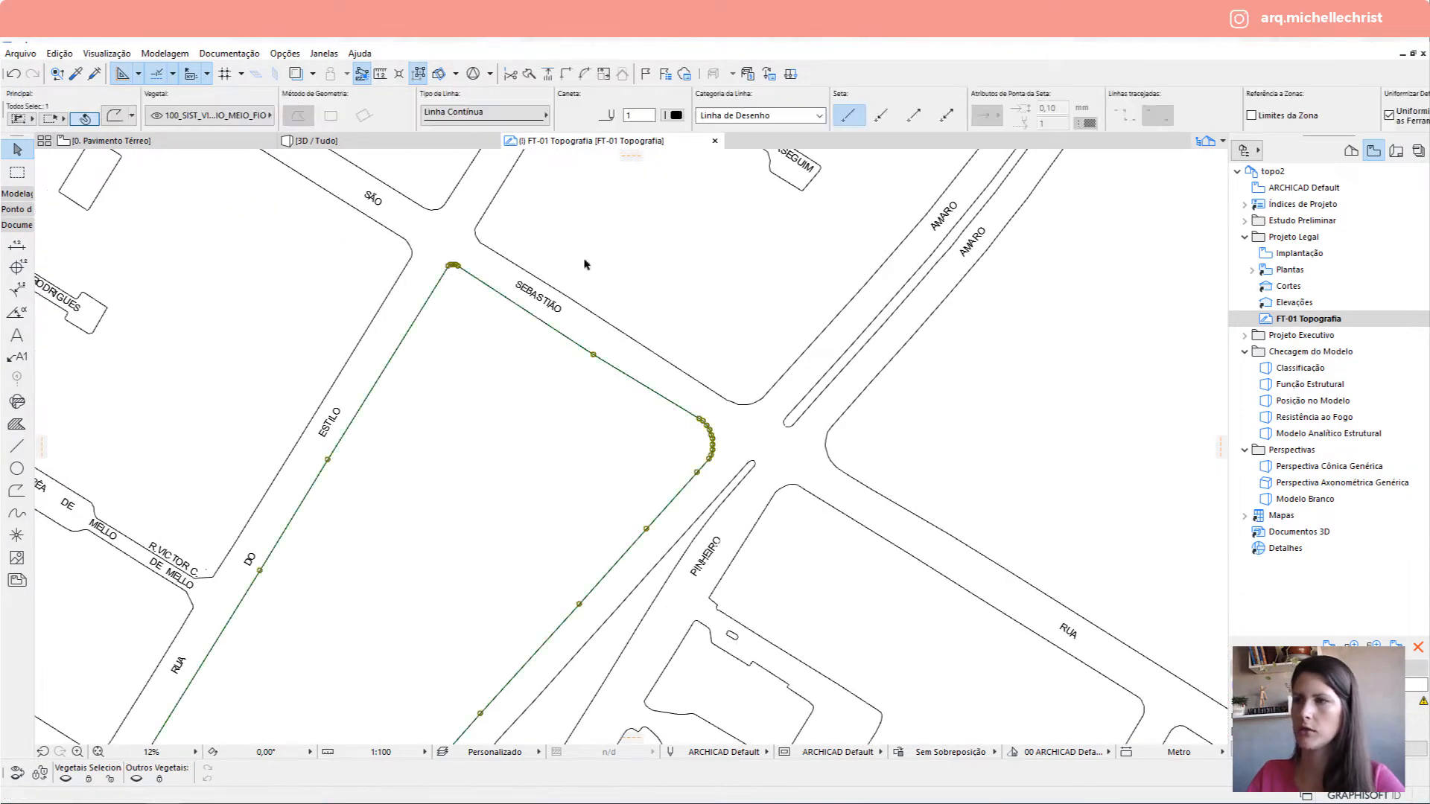
{"action": "scroll", "coordinate": [492, 294], "scroll_direction": "up", "scroll_amount": 2}
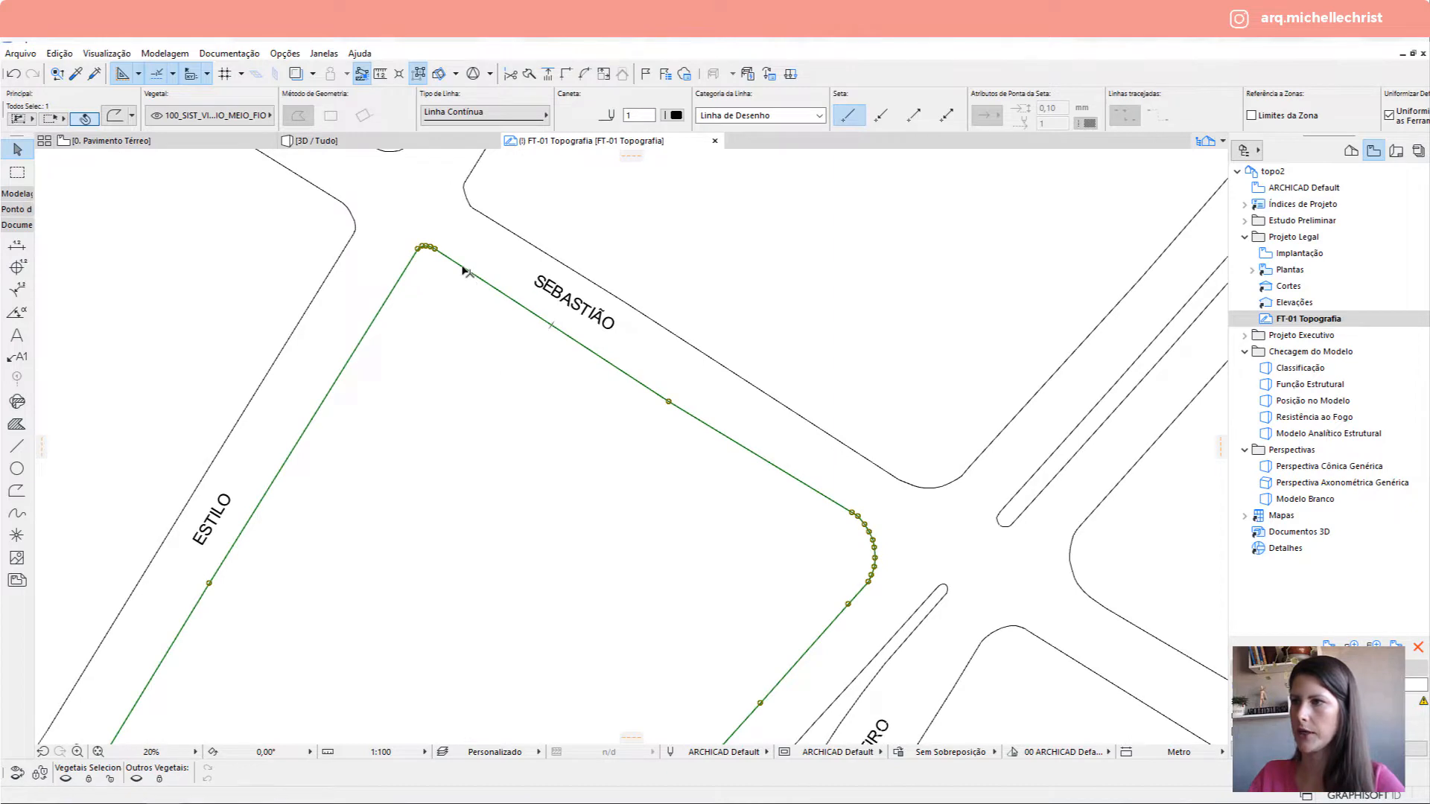
{"action": "left_click", "coordinate": [473, 276]}
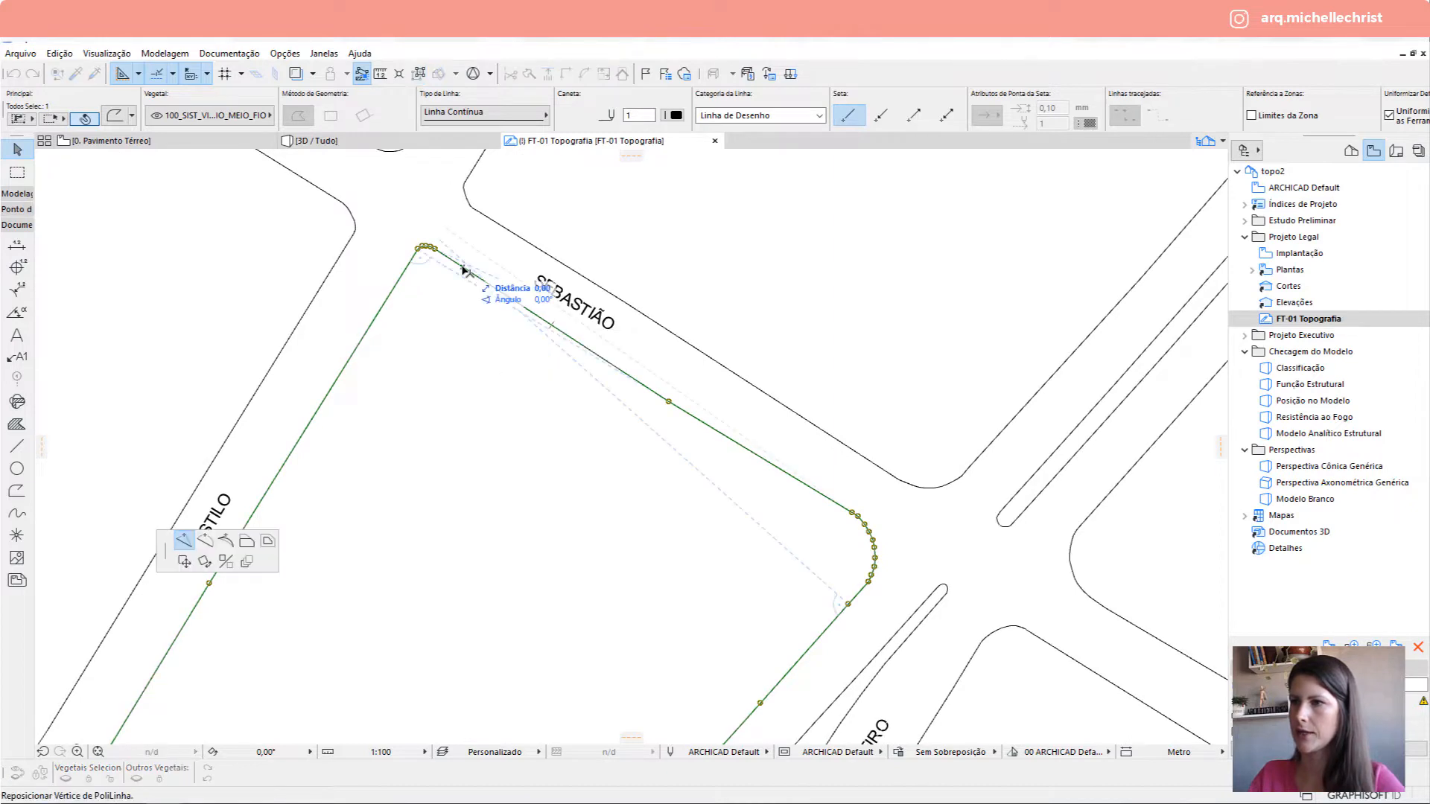
{"action": "left_click", "coordinate": [268, 542]}
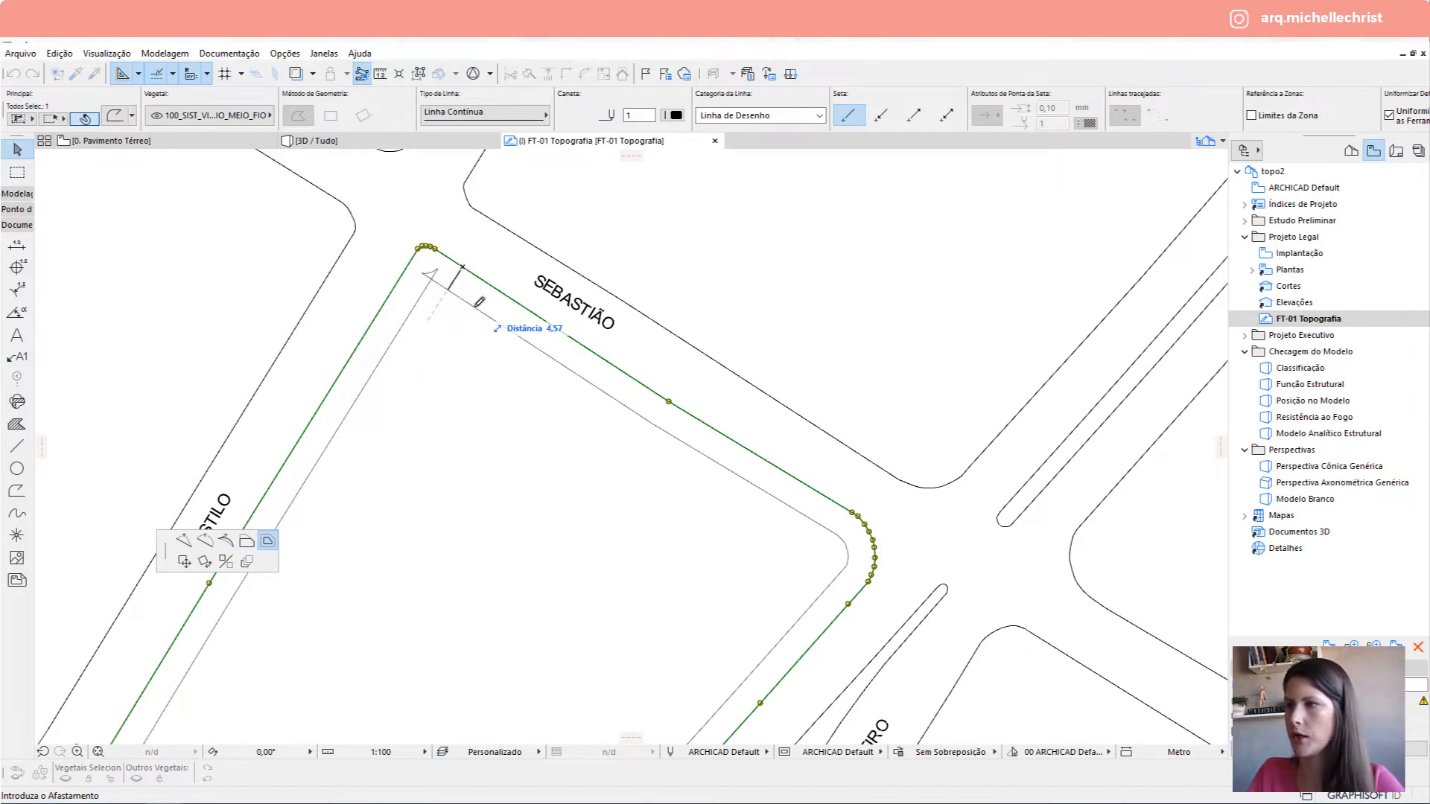
{"action": "left_click", "coordinate": [442, 290]}
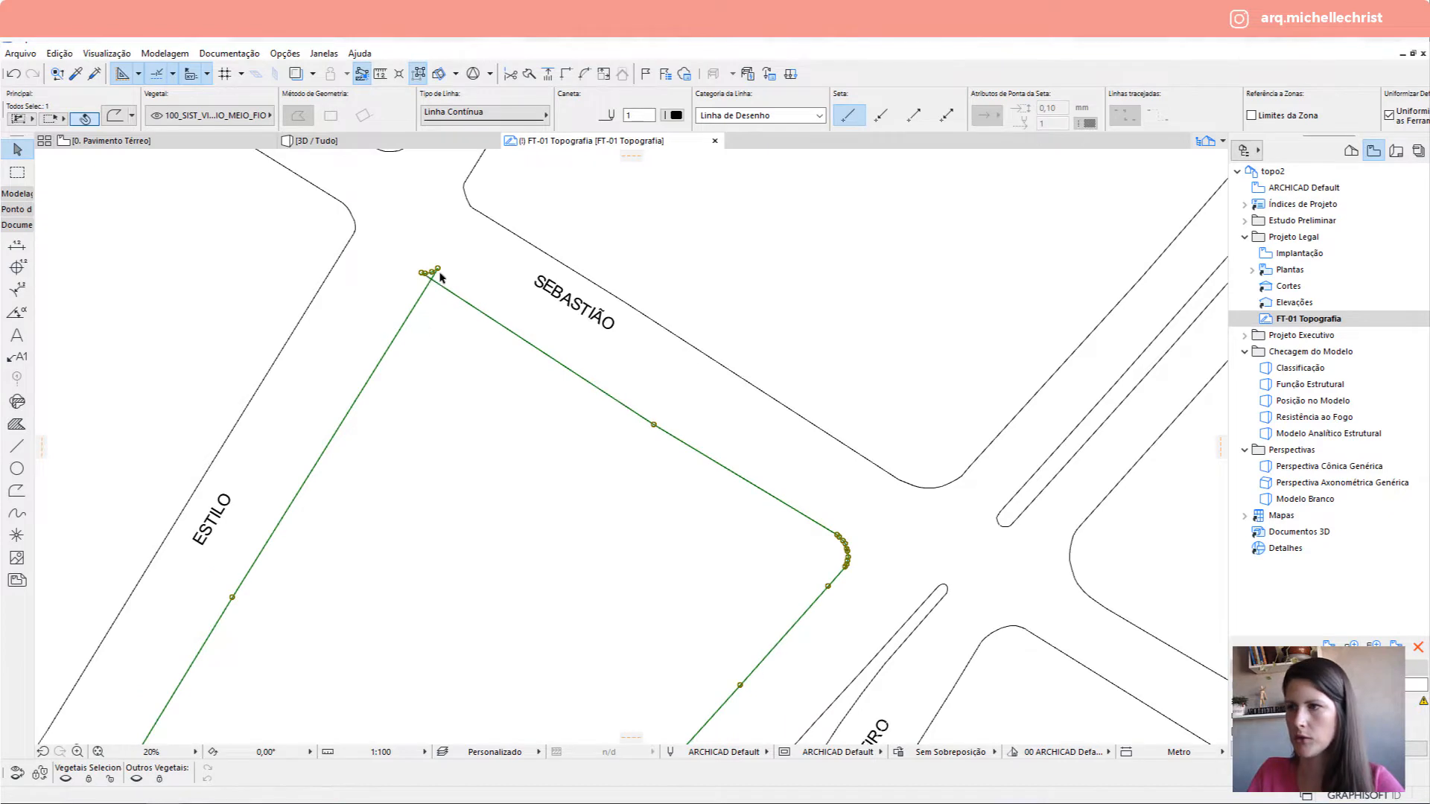
{"action": "scroll", "coordinate": [439, 277], "scroll_direction": "up", "scroll_amount": 8}
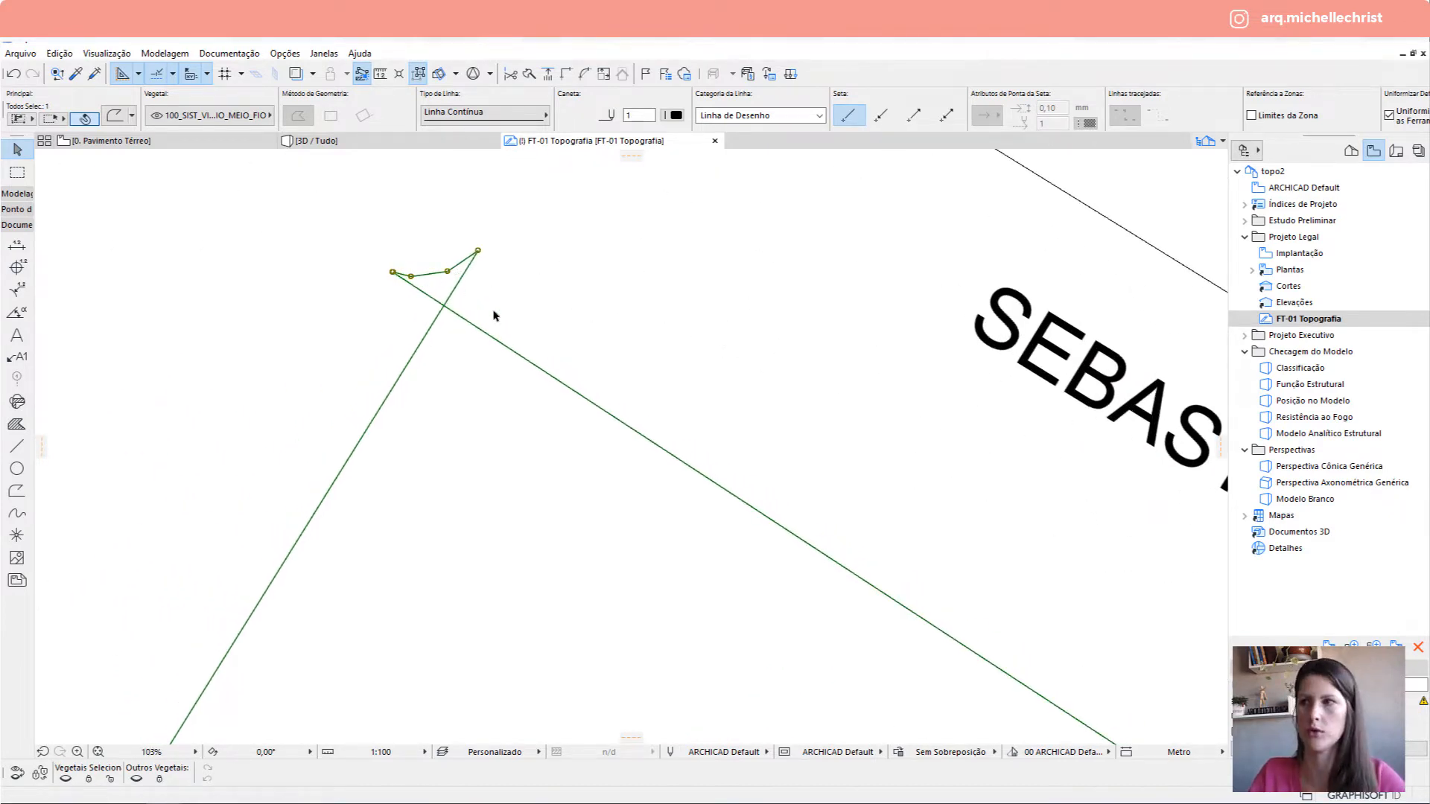
{"action": "key", "text": "ctrl+z"}
{"action": "scroll", "coordinate": [499, 324], "scroll_direction": "down", "scroll_amount": 8}
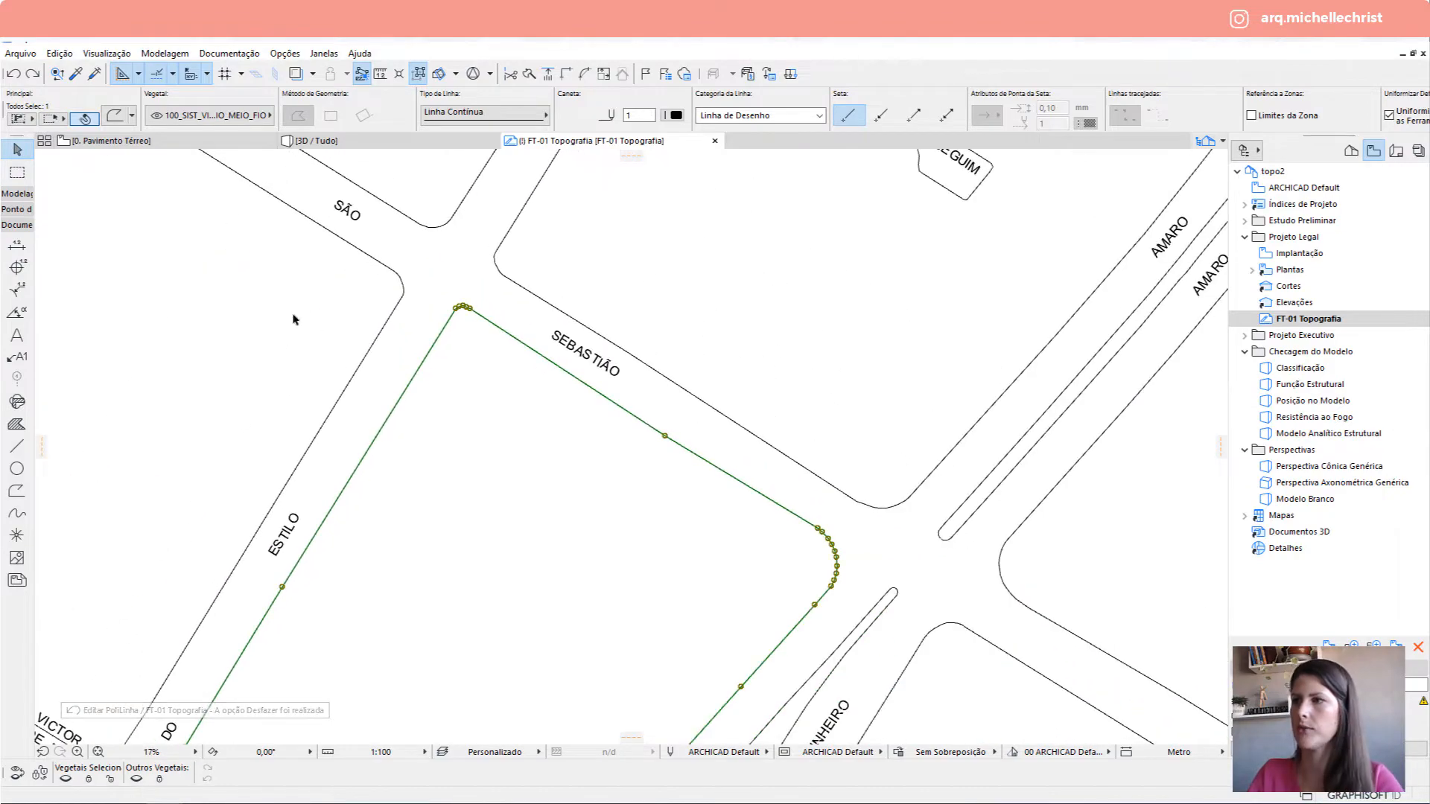
Select the entire cleaned-up curb drawing in the worksheet and copy it, leaving out the full-colour survey drawing beside it.
{"action": "scroll", "coordinate": [329, 302], "scroll_direction": "down", "scroll_amount": 5}
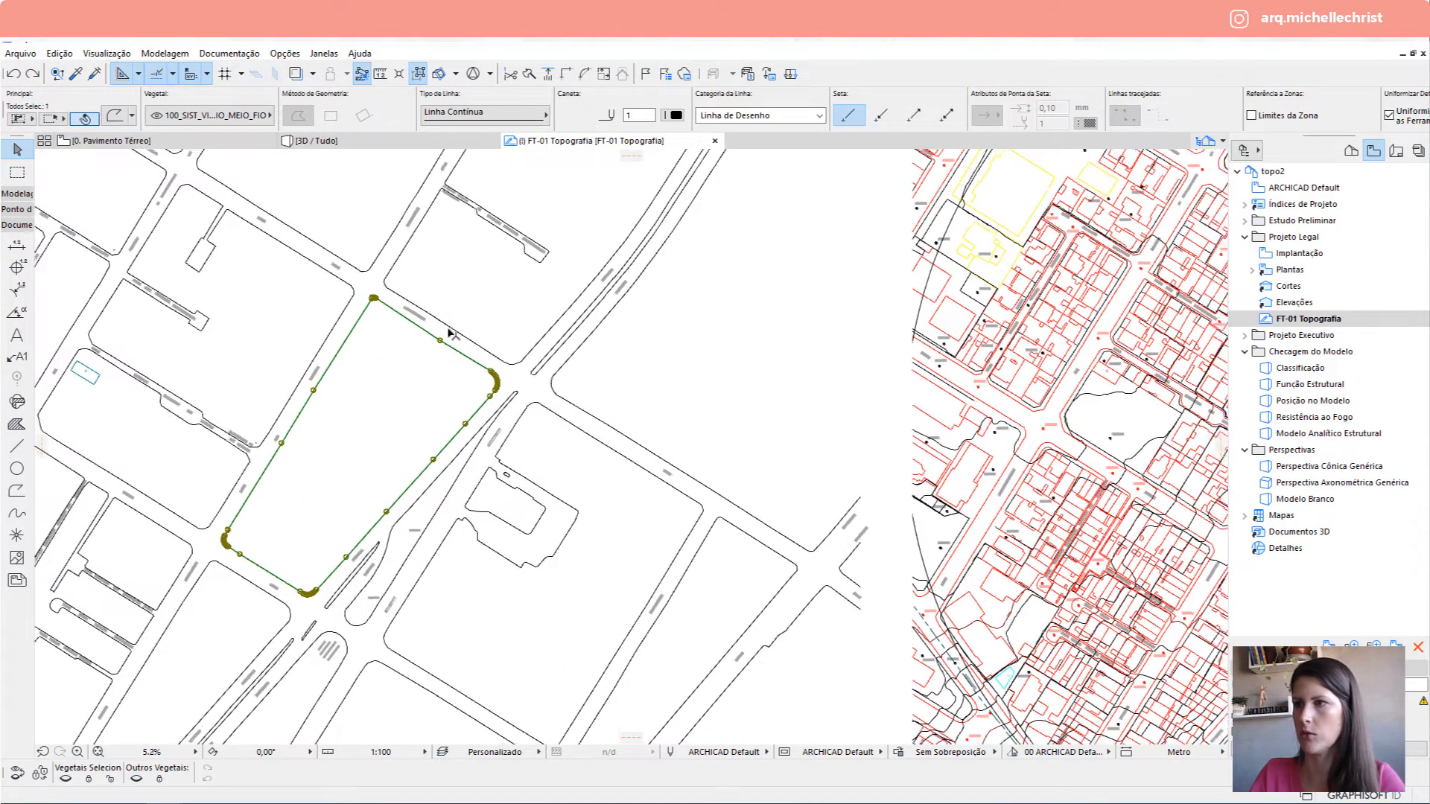
{"action": "scroll", "coordinate": [451, 327], "scroll_direction": "down", "scroll_amount": 2}
{"action": "scroll", "coordinate": [421, 339], "scroll_direction": "down", "scroll_amount": 3}
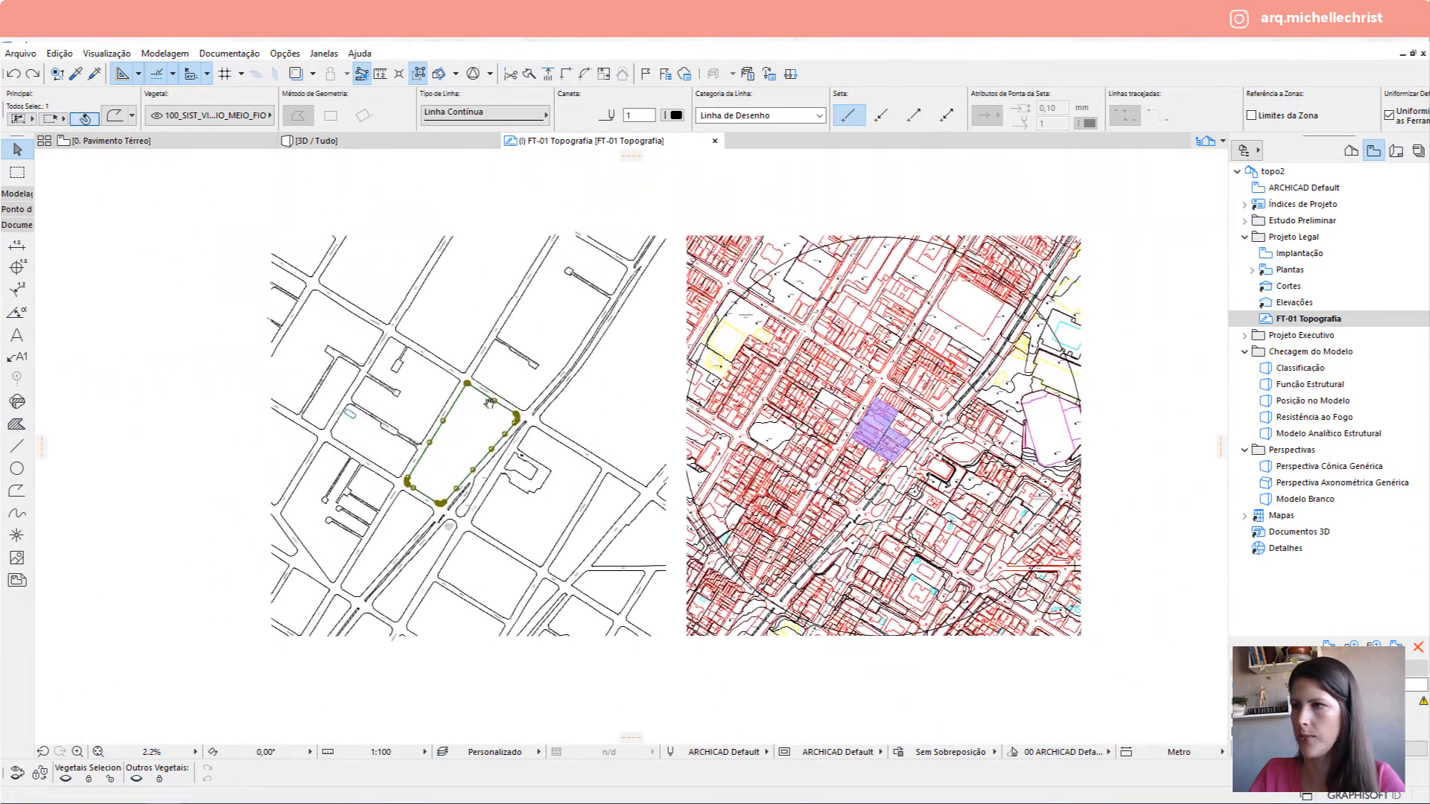
{"action": "key", "text": "Escape"}
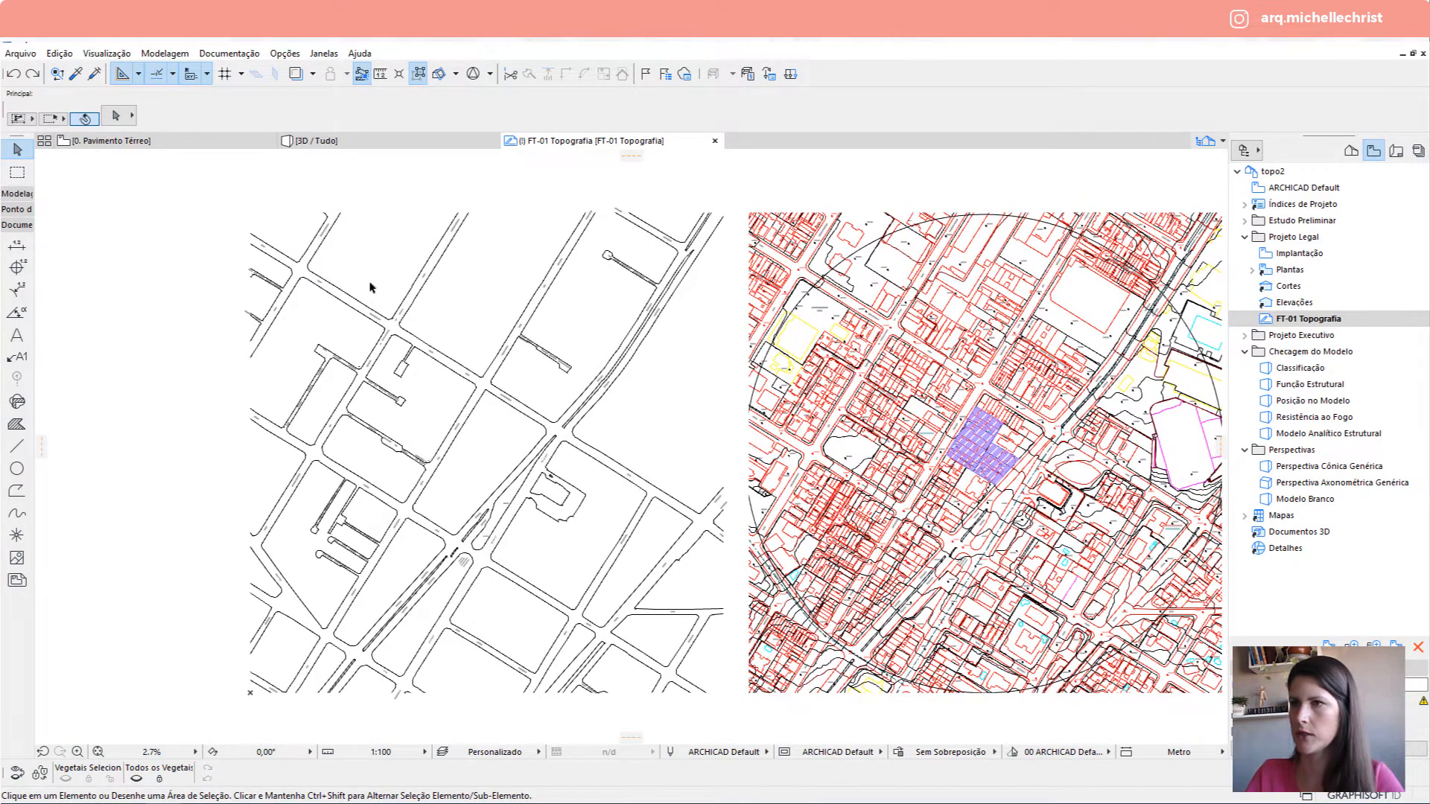
{"action": "left_click_drag", "start_coordinate": [196, 180], "coordinate": [747, 708]}
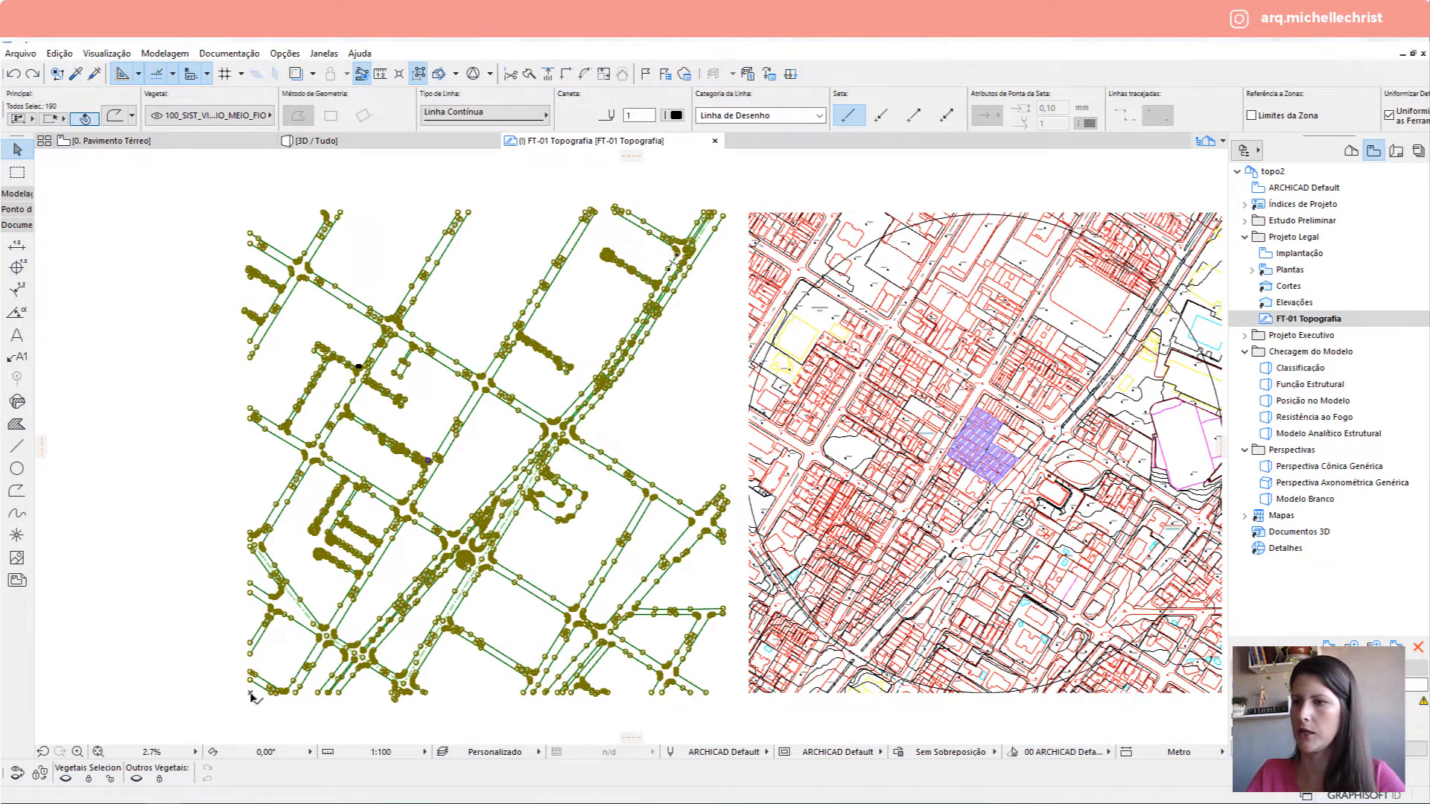
Paste the copied curb outlines at their original position over the terrain mesh in the Pavimento Térreo floor plan.
{"action": "left_click", "coordinate": [149, 141]}
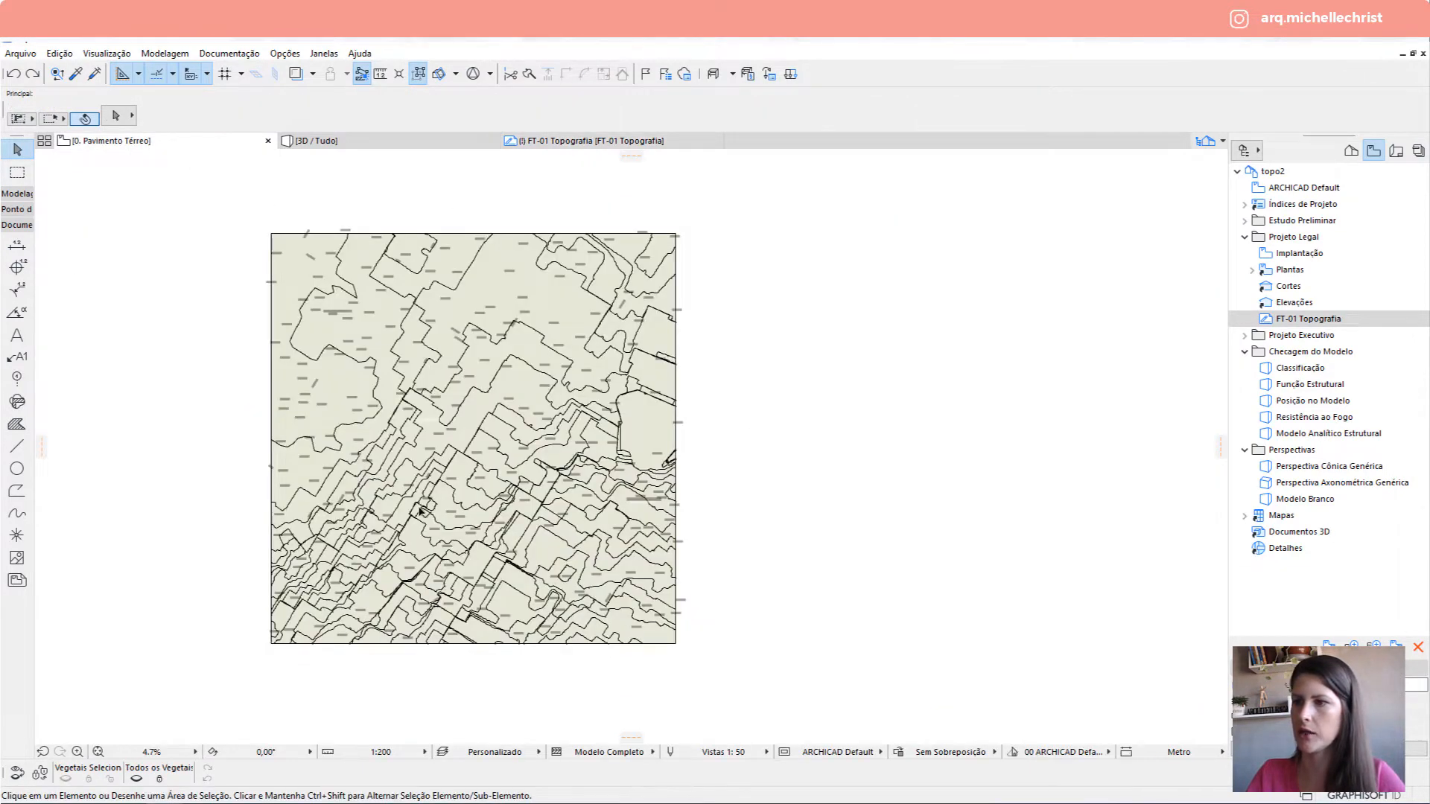
{"action": "scroll", "coordinate": [395, 350], "scroll_direction": "up", "scroll_amount": 2}
{"action": "middle_click_drag", "start_coordinate": [392, 350], "coordinate": [376, 369]}
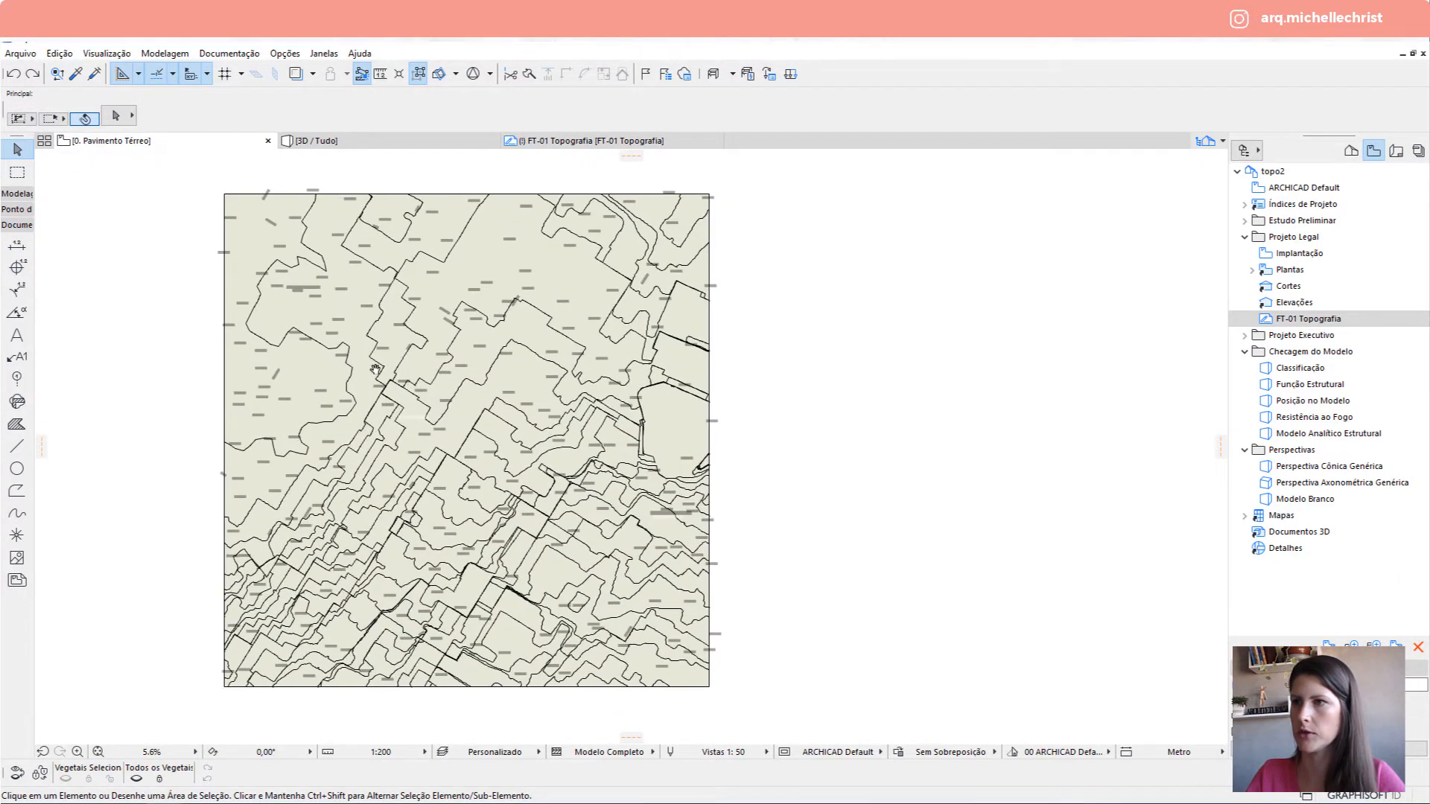
{"action": "left_click", "coordinate": [284, 244]}
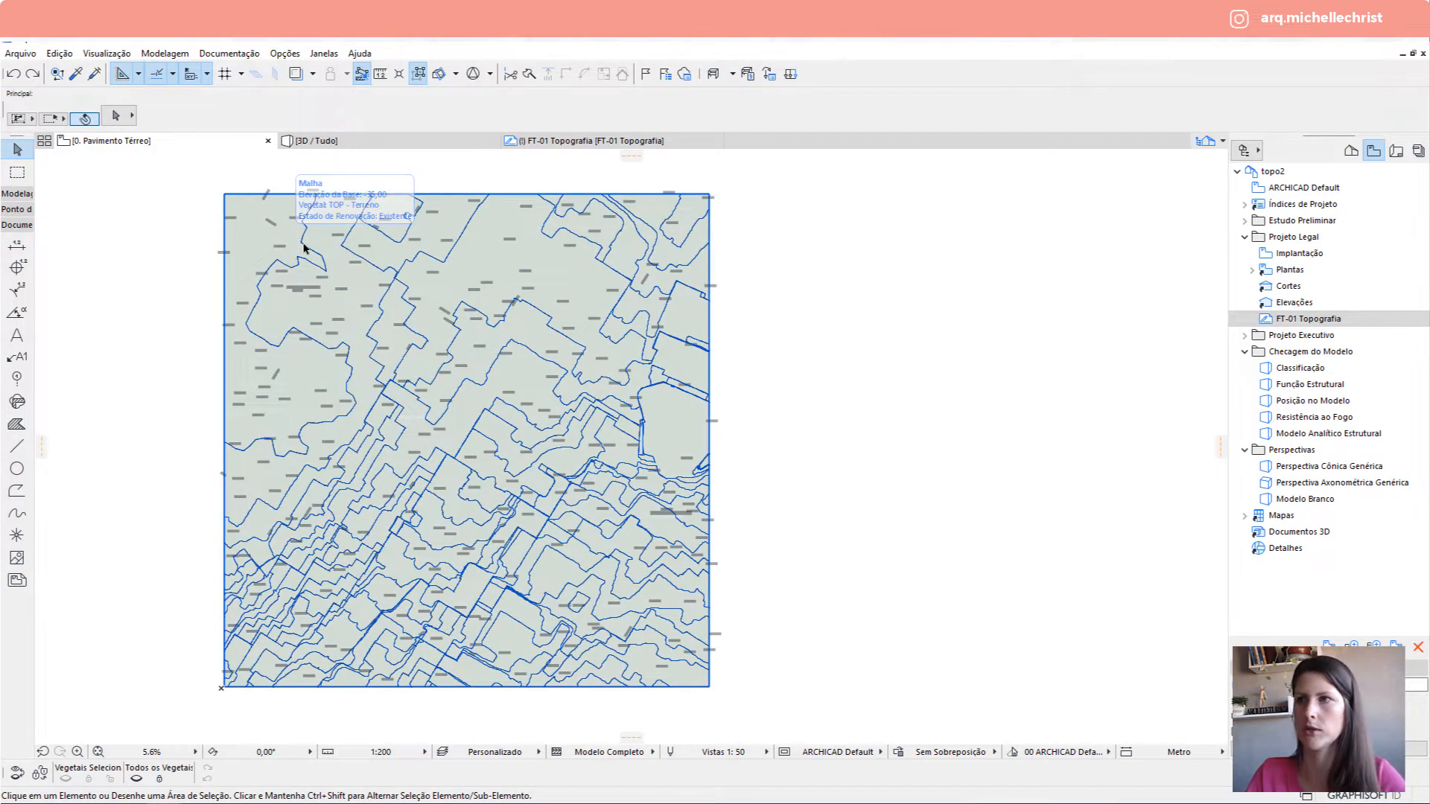
{"action": "left_click", "coordinate": [867, 270]}
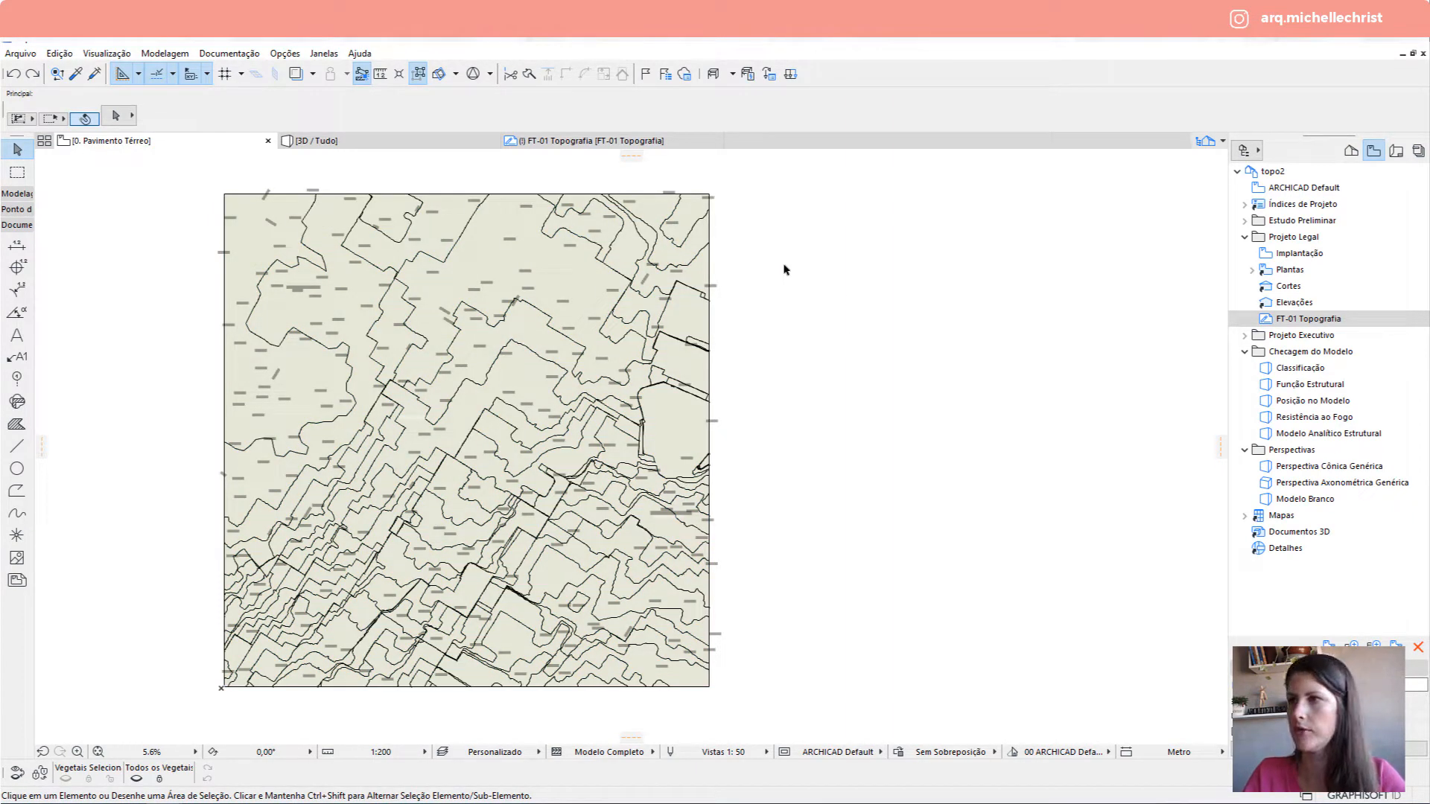
{"action": "key", "text": "ctrl+v"}
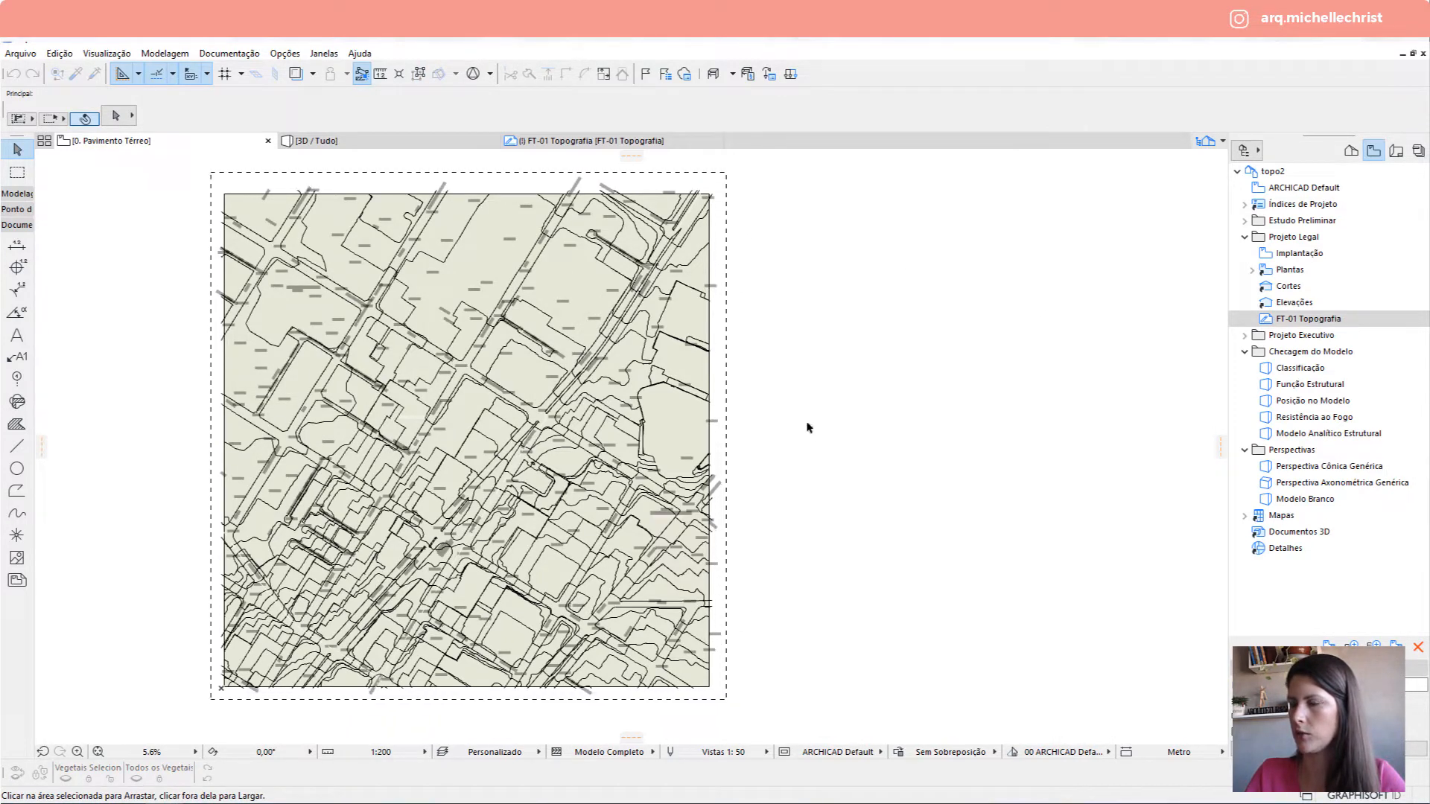
{"action": "left_click", "coordinate": [896, 403]}
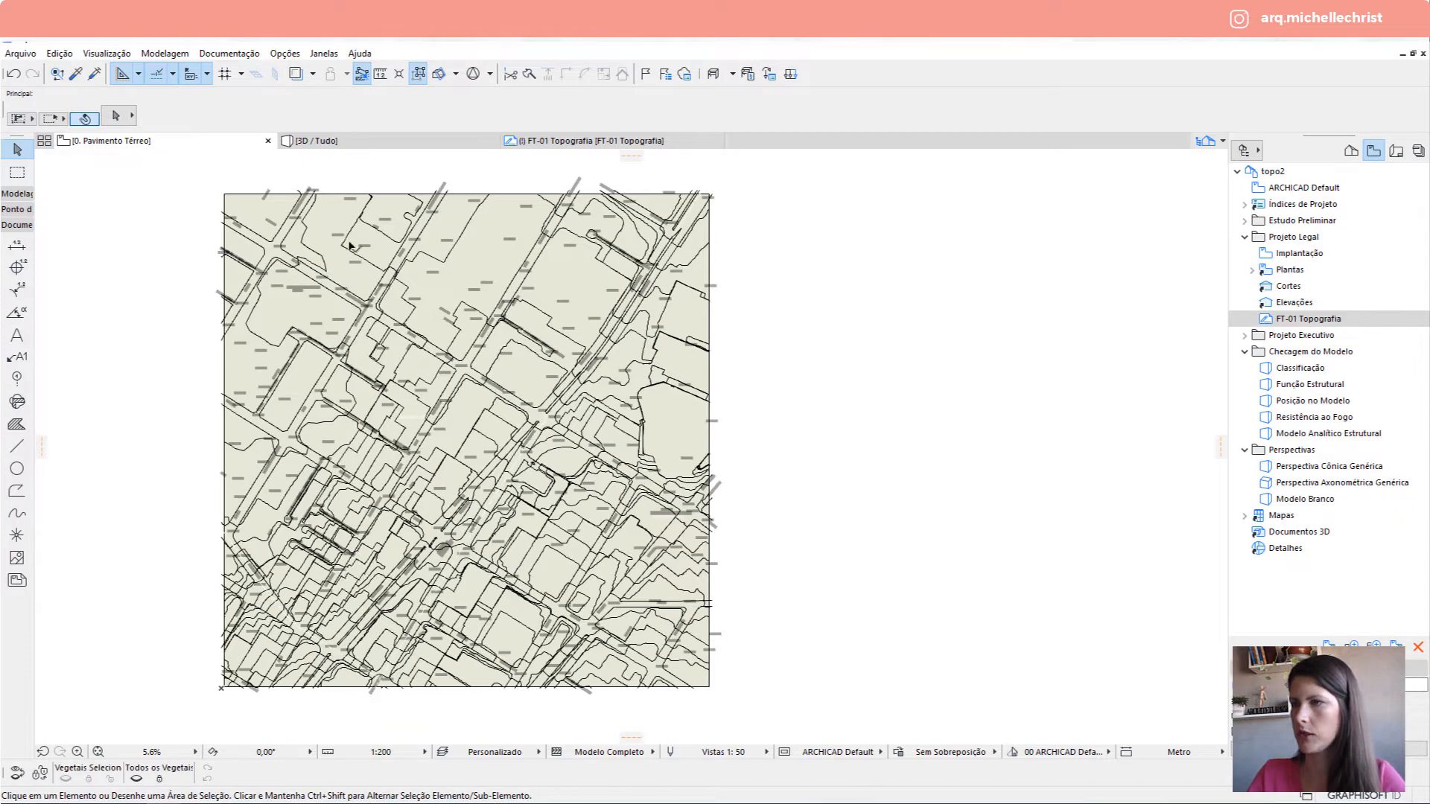
Inspect the pasted curb outline of the upper block along Rua São Sebastião and how it overlays the terrain mesh.
{"action": "scroll", "coordinate": [350, 246], "scroll_direction": "up", "scroll_amount": 6}
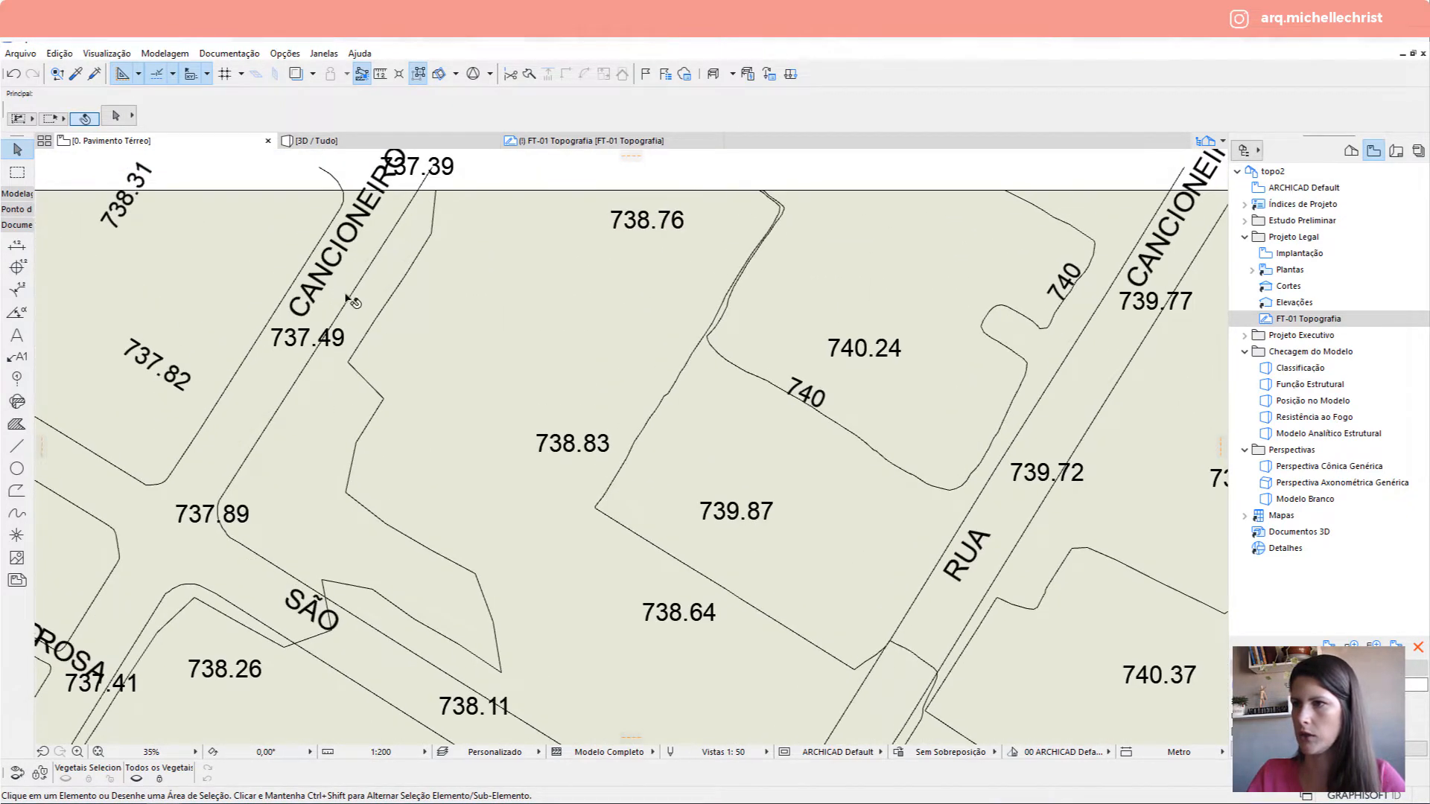
{"action": "left_click", "coordinate": [370, 274]}
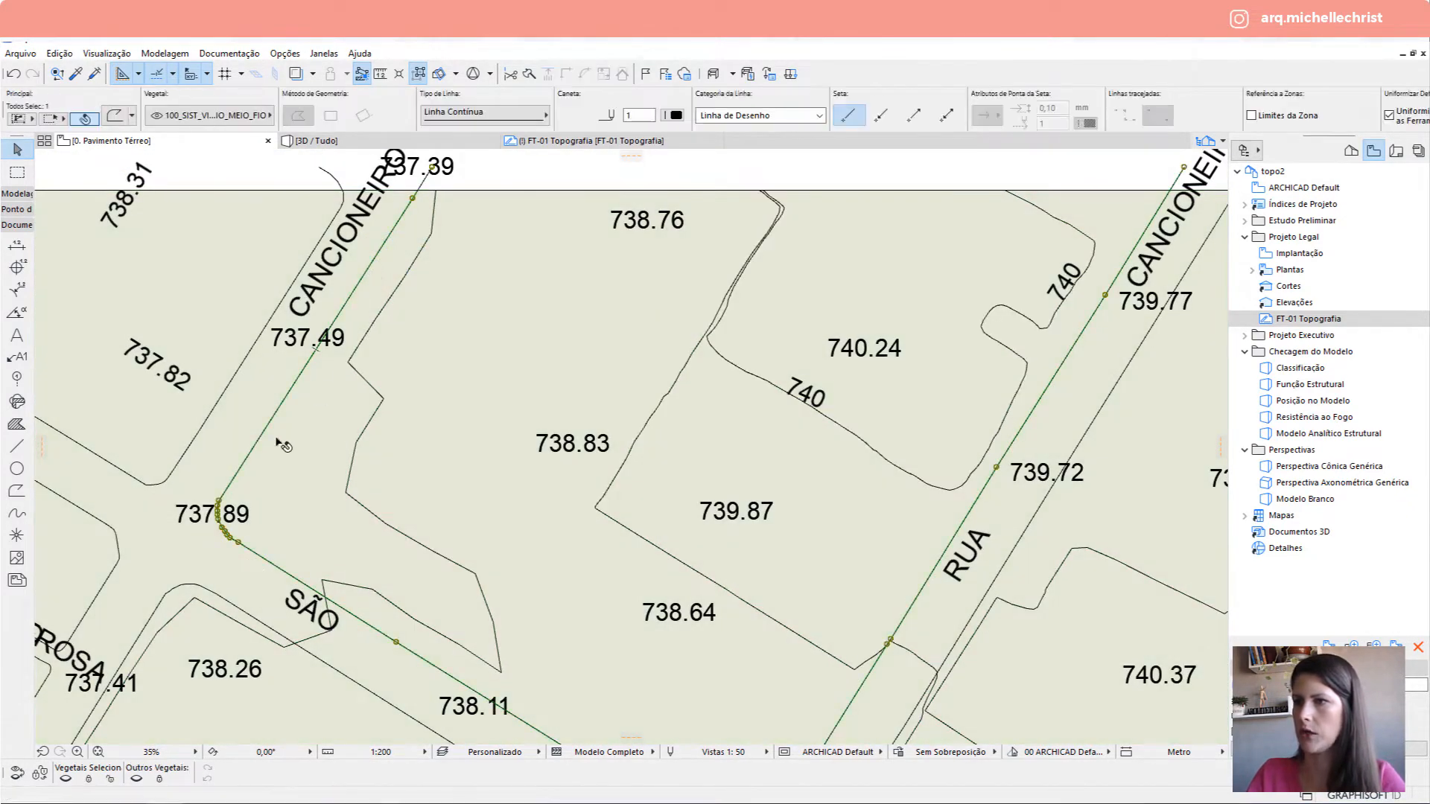
{"action": "scroll", "coordinate": [283, 445], "scroll_direction": "down", "scroll_amount": 5}
{"action": "scroll", "coordinate": [477, 493], "scroll_direction": "up", "scroll_amount": 4}
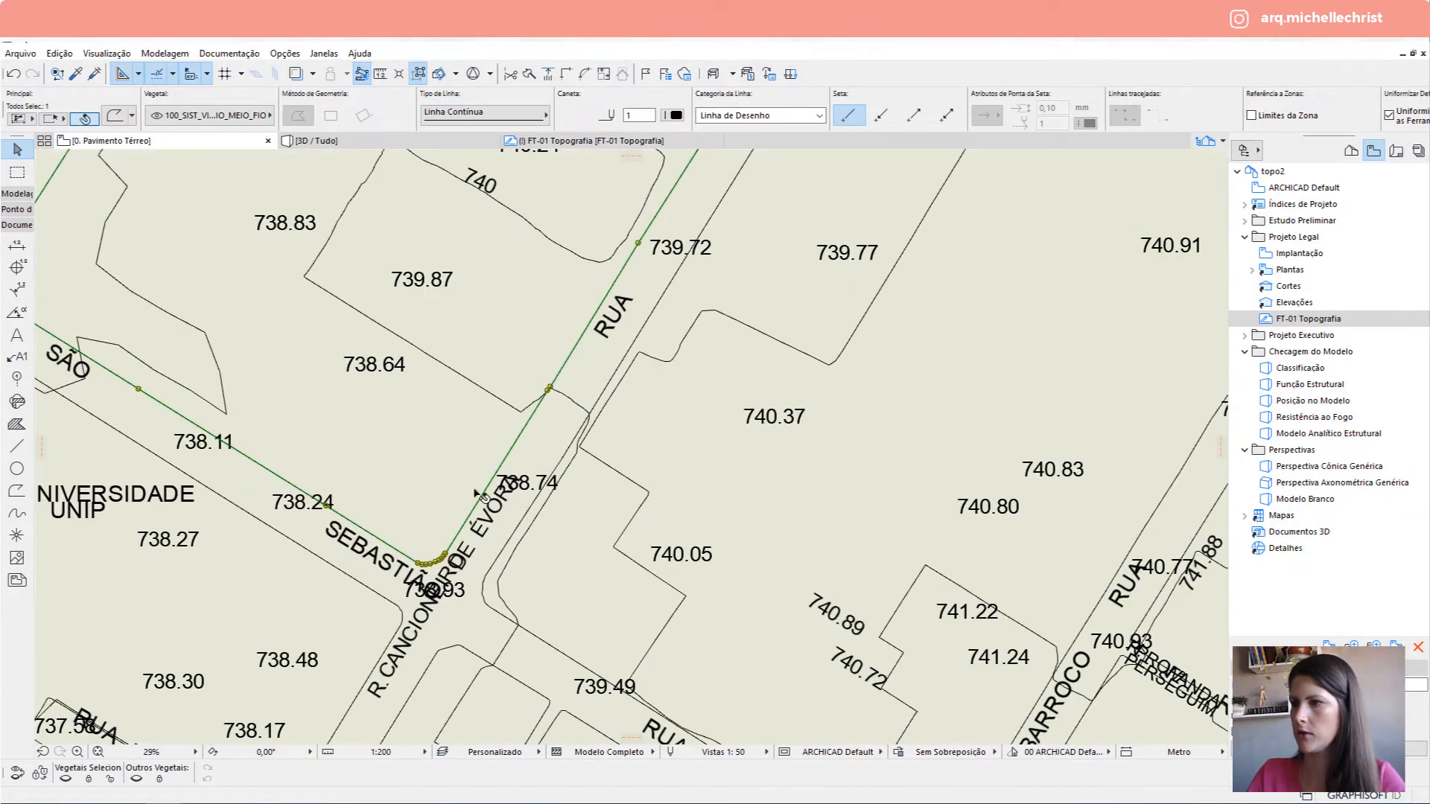
{"action": "scroll", "coordinate": [305, 491], "scroll_direction": "down", "scroll_amount": 5}
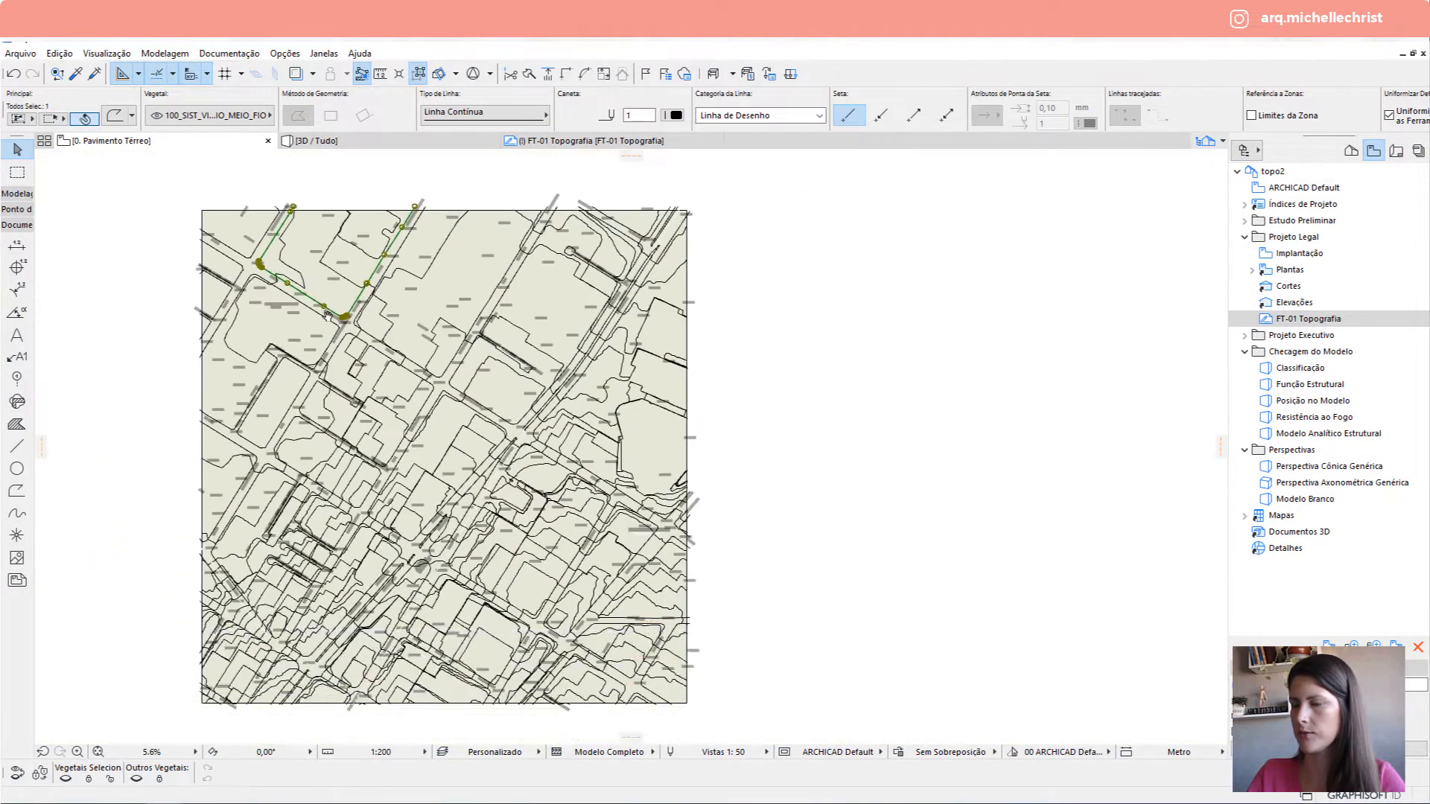
{"action": "key", "text": "Escape"}
{"action": "scroll", "coordinate": [383, 373], "scroll_direction": "down", "scroll_amount": 3}
{"action": "scroll", "coordinate": [356, 326], "scroll_direction": "up", "scroll_amount": 2}
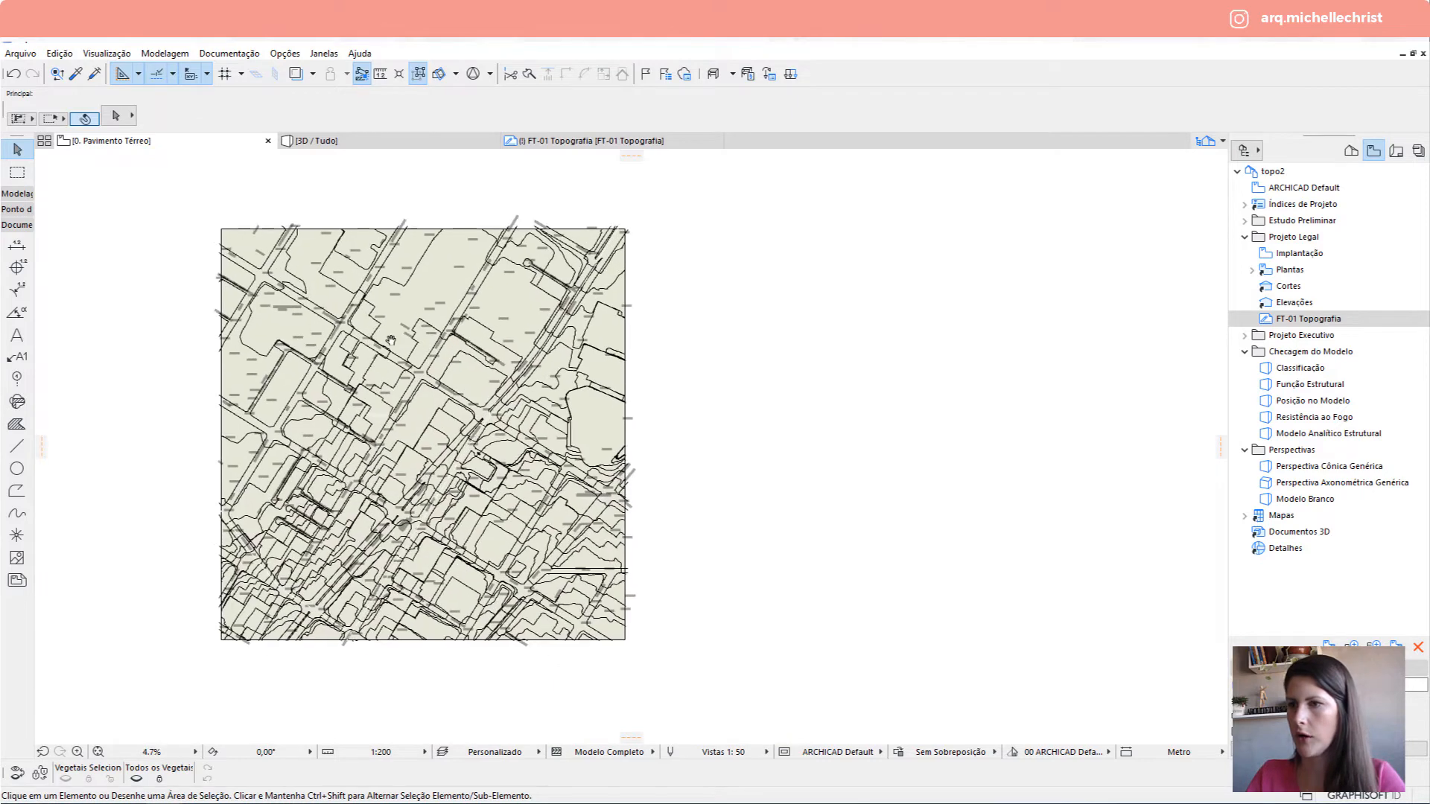
Select the whole terrain mesh with its curb outlines and texts and place a copy of it just right of the original.
{"action": "left_click_drag", "start_coordinate": [177, 188], "coordinate": [697, 681]}
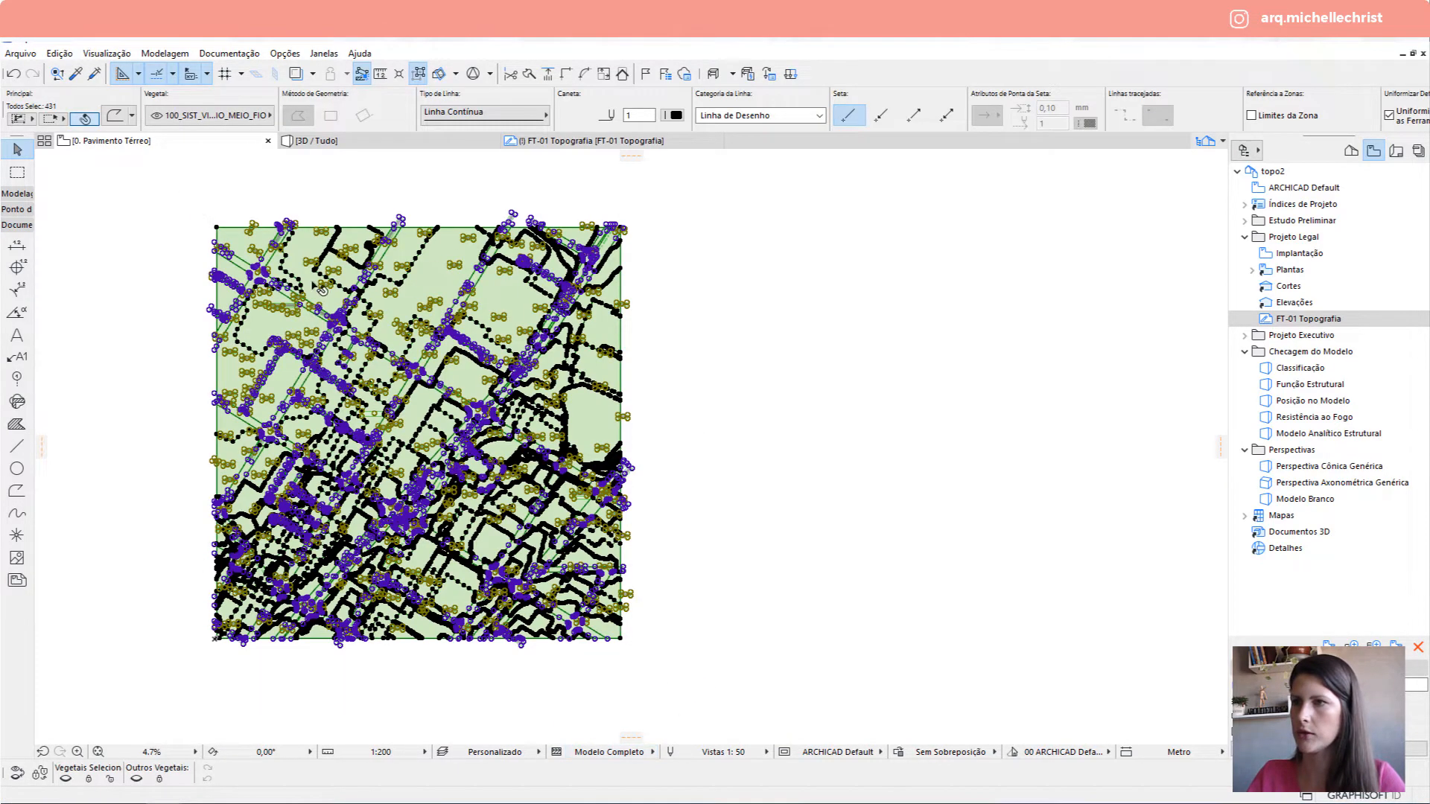
{"action": "left_click", "coordinate": [231, 239]}
{"action": "key", "text": "Escape"}
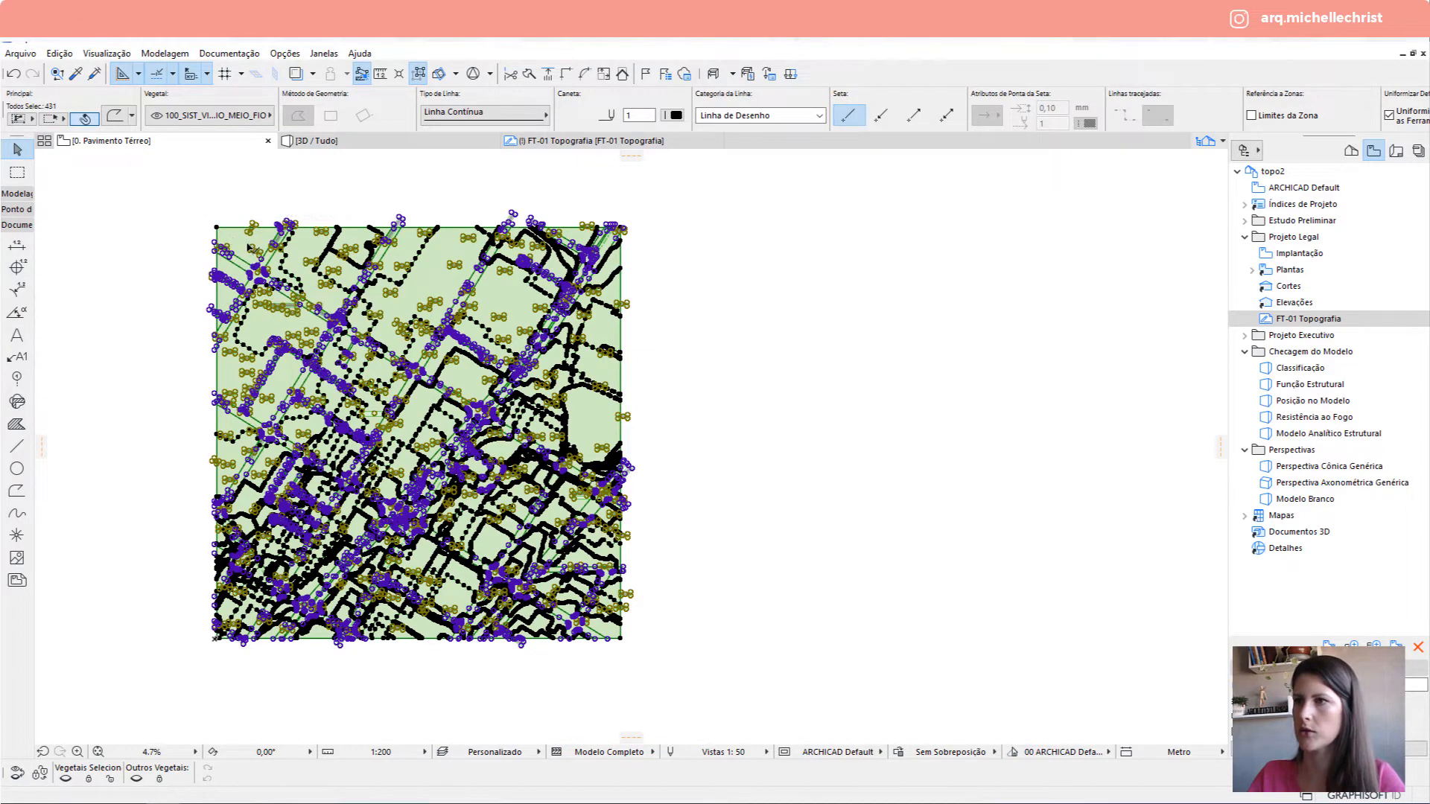
{"action": "left_click", "coordinate": [233, 240]}
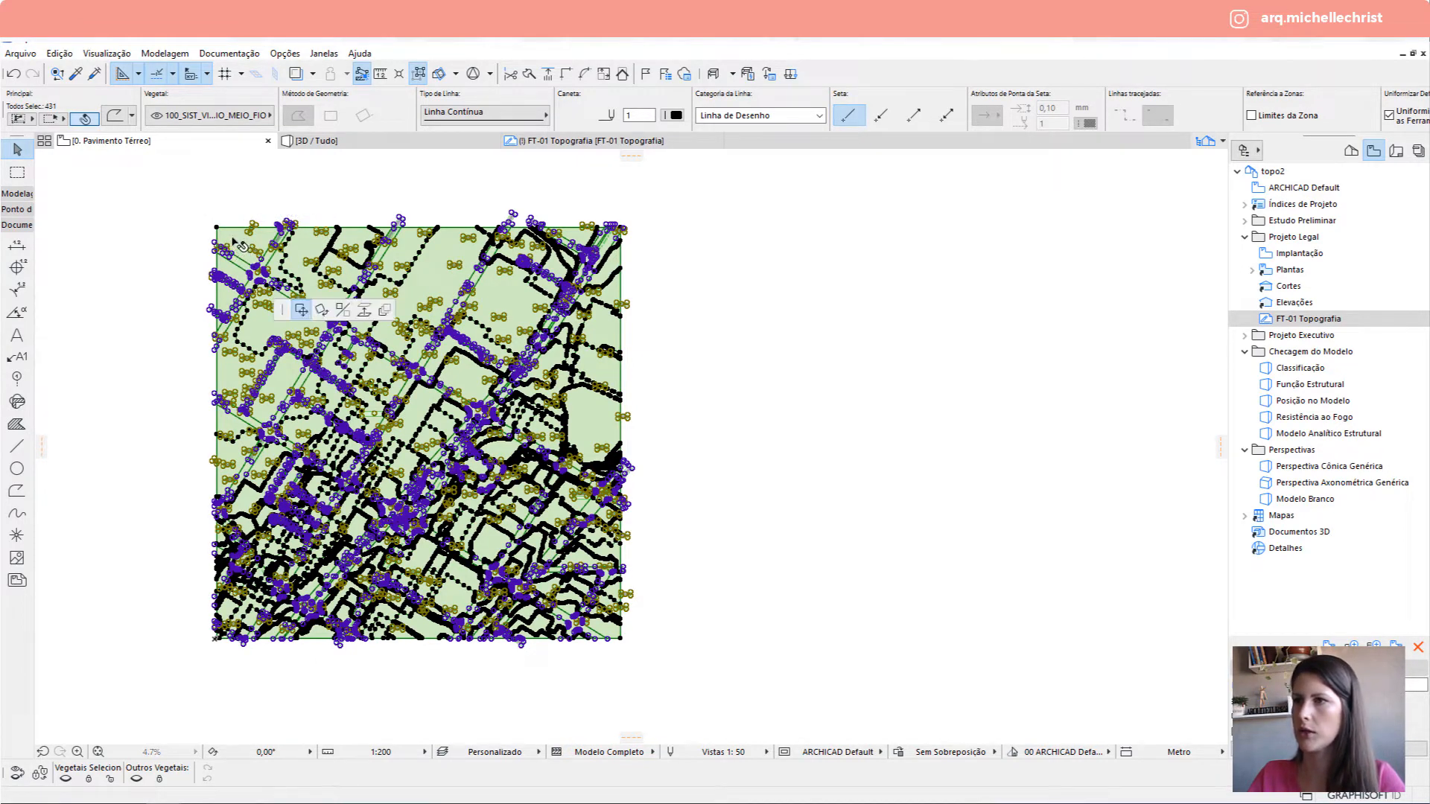
{"action": "left_click", "coordinate": [686, 240]}
{"action": "scroll", "coordinate": [690, 246], "scroll_direction": "down", "scroll_amount": 1}
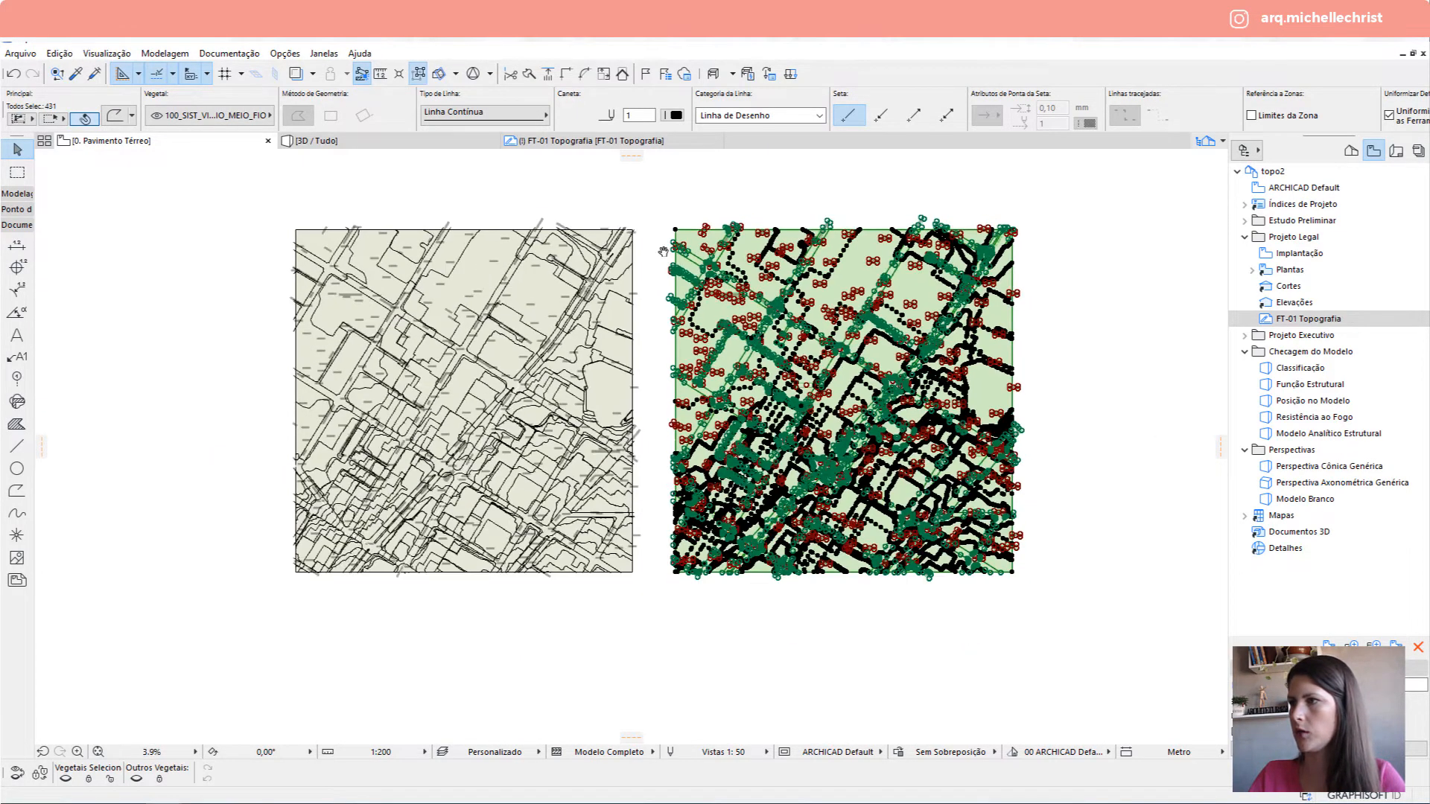
Place a second copy of the terrain and curb outlines beyond the first copy, leaving a similar gap, and clear the selection.
{"action": "middle_click_drag", "start_coordinate": [742, 250], "coordinate": [421, 252]}
{"action": "left_click", "coordinate": [367, 238]}
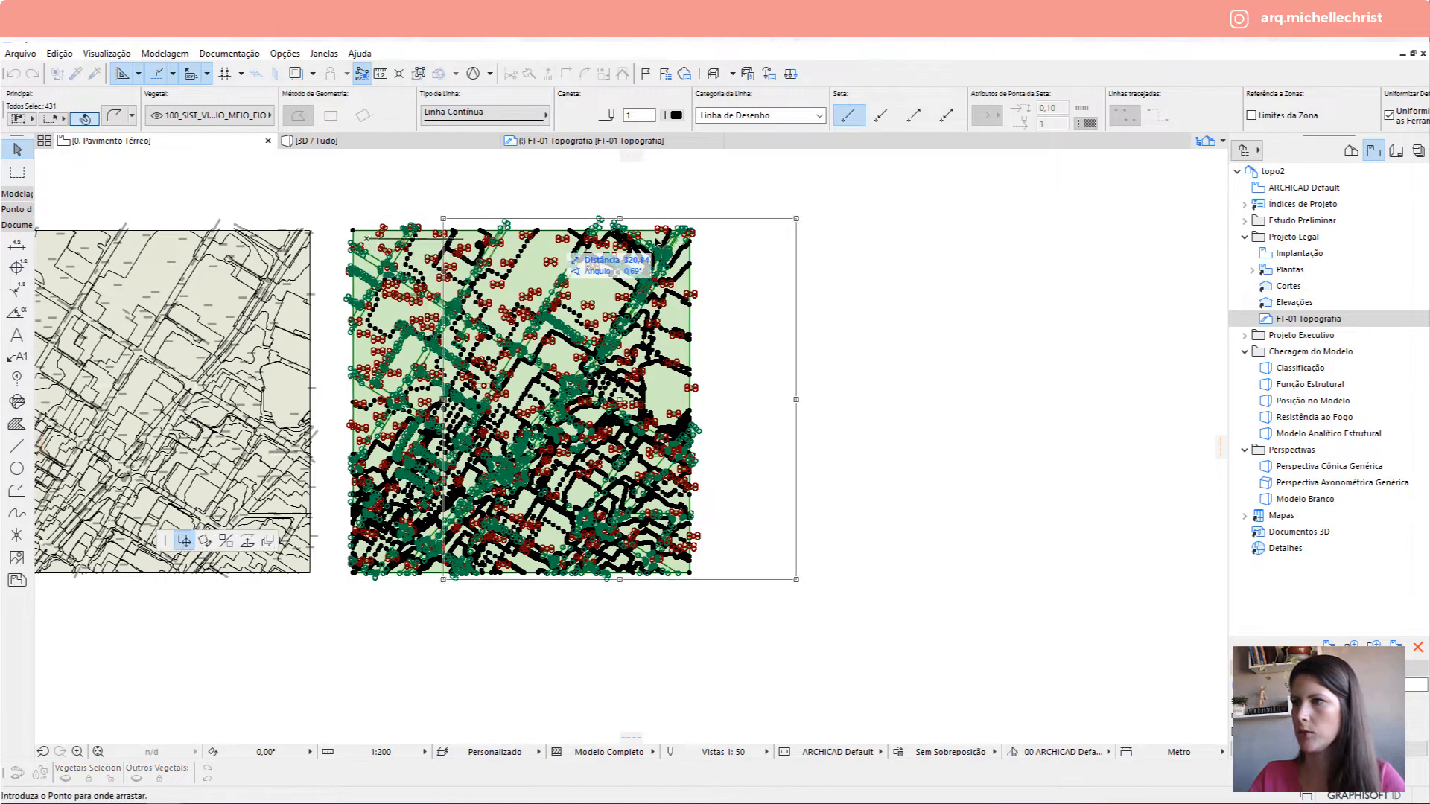
{"action": "left_click", "coordinate": [754, 240]}
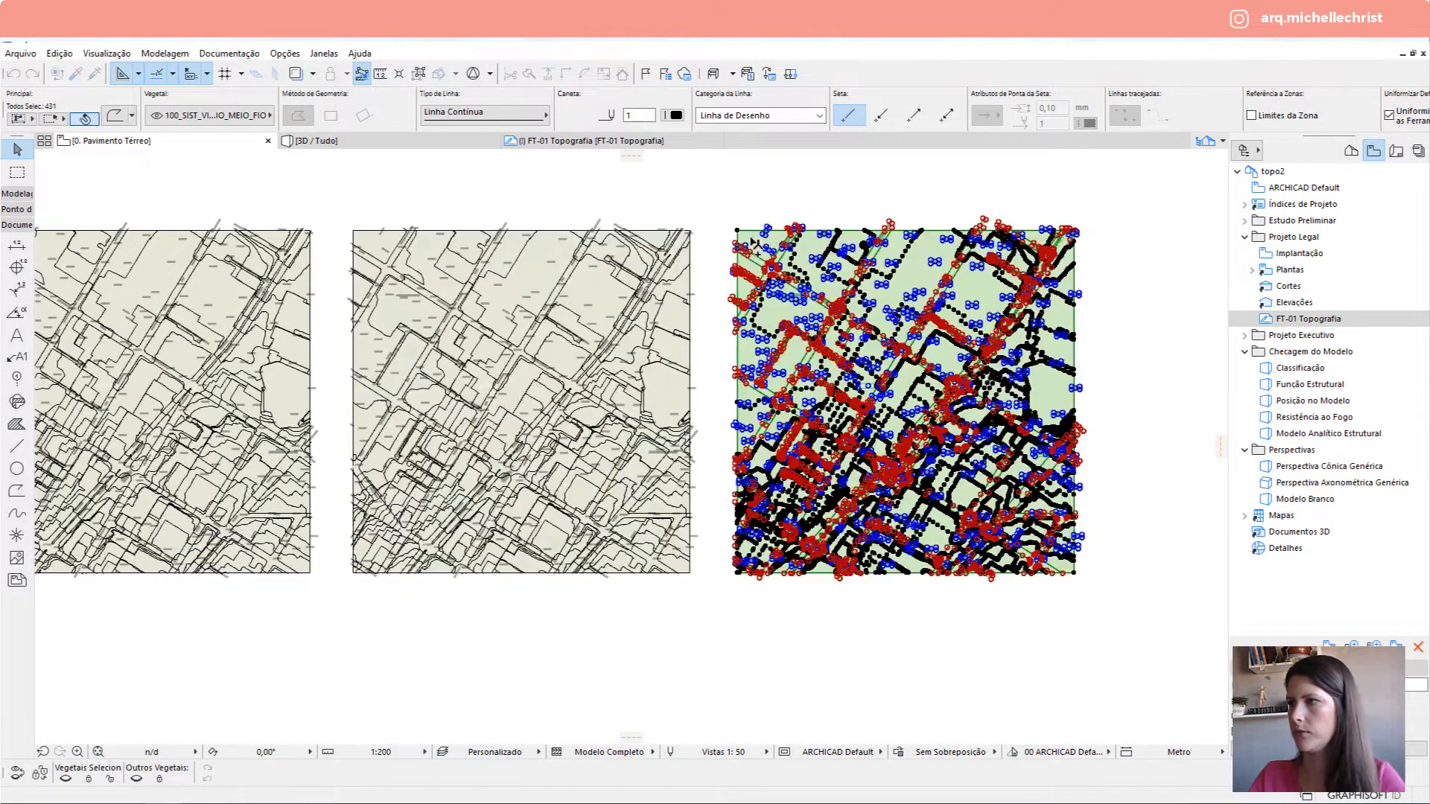
{"action": "key", "text": "Escape"}
{"action": "scroll", "coordinate": [783, 263], "scroll_direction": "up", "scroll_amount": 2}
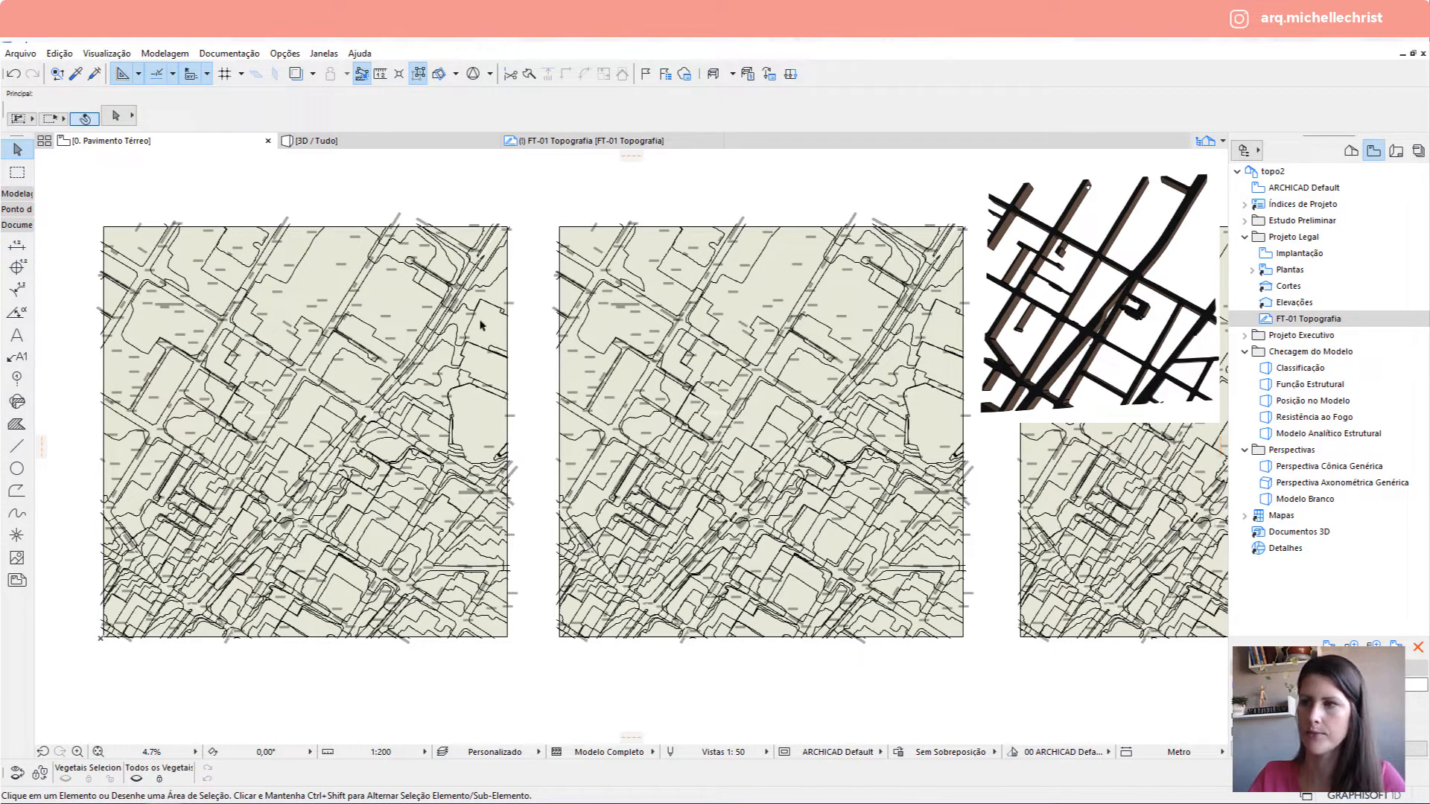
Examine the terrain copies side by side and check the mesh of the middle one.
{"action": "middle_click_drag", "start_coordinate": [646, 265], "coordinate": [535, 257]}
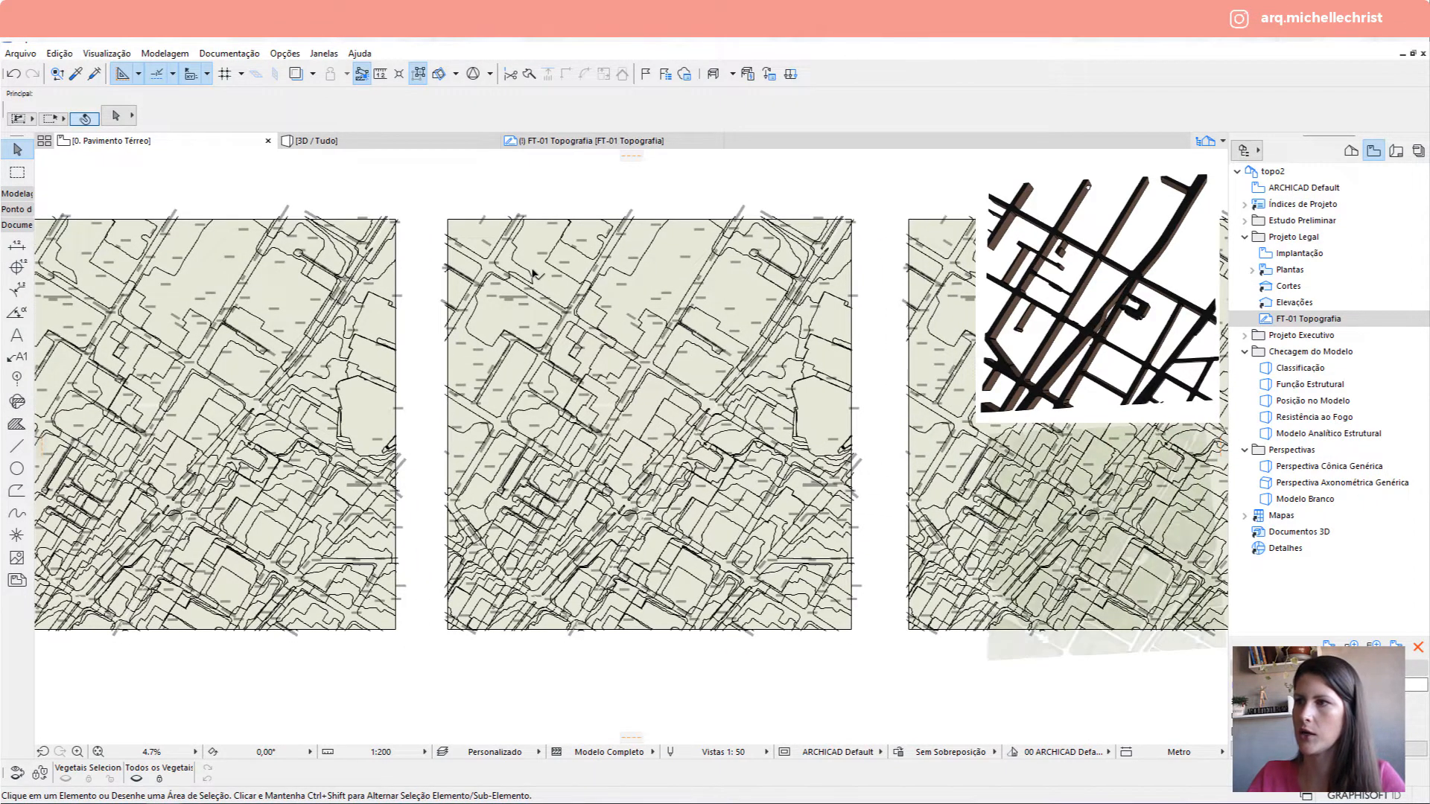
{"action": "left_click", "coordinate": [533, 266]}
{"action": "key", "text": "Escape"}
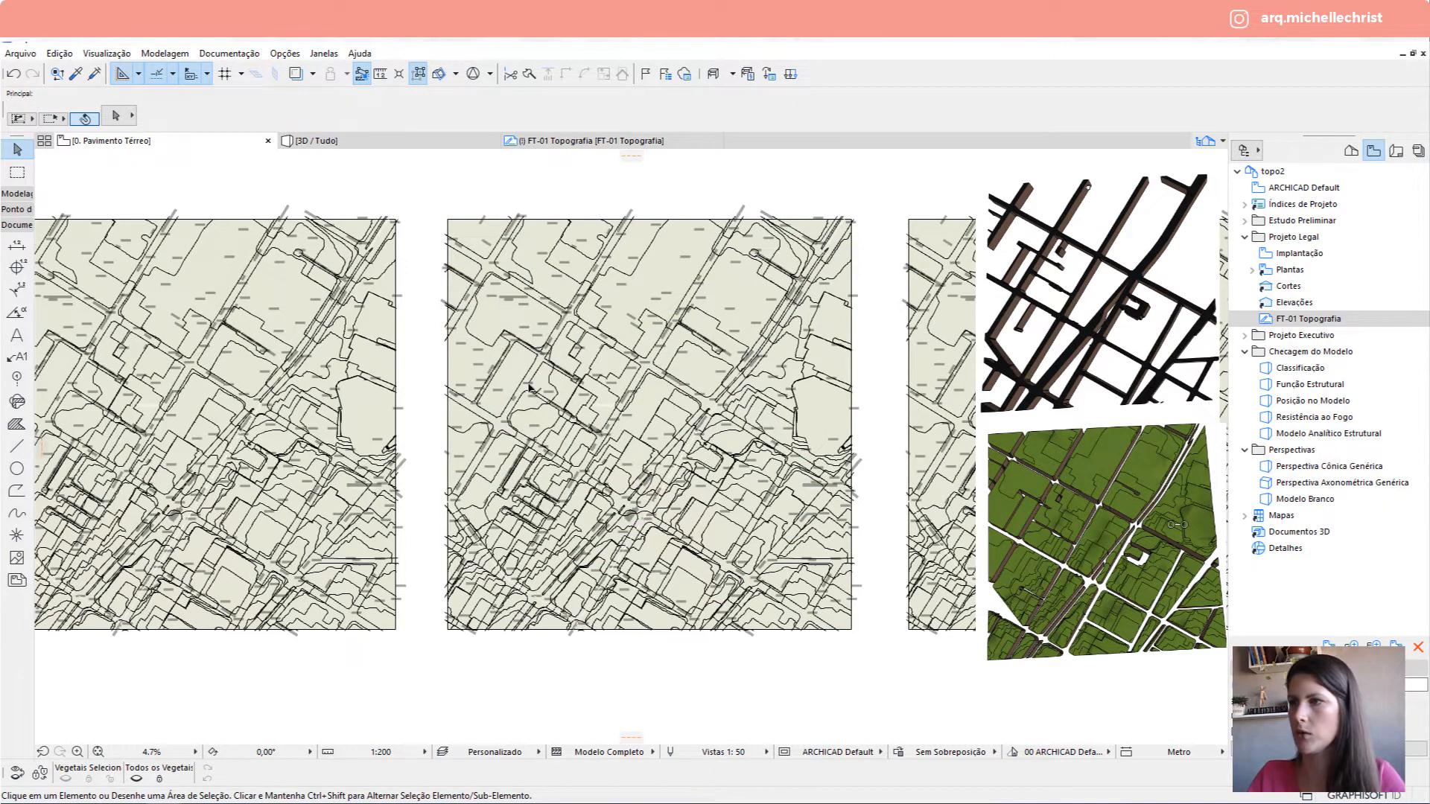
{"action": "scroll", "coordinate": [523, 317], "scroll_direction": "up", "scroll_amount": 4}
{"action": "left_click", "coordinate": [426, 365]}
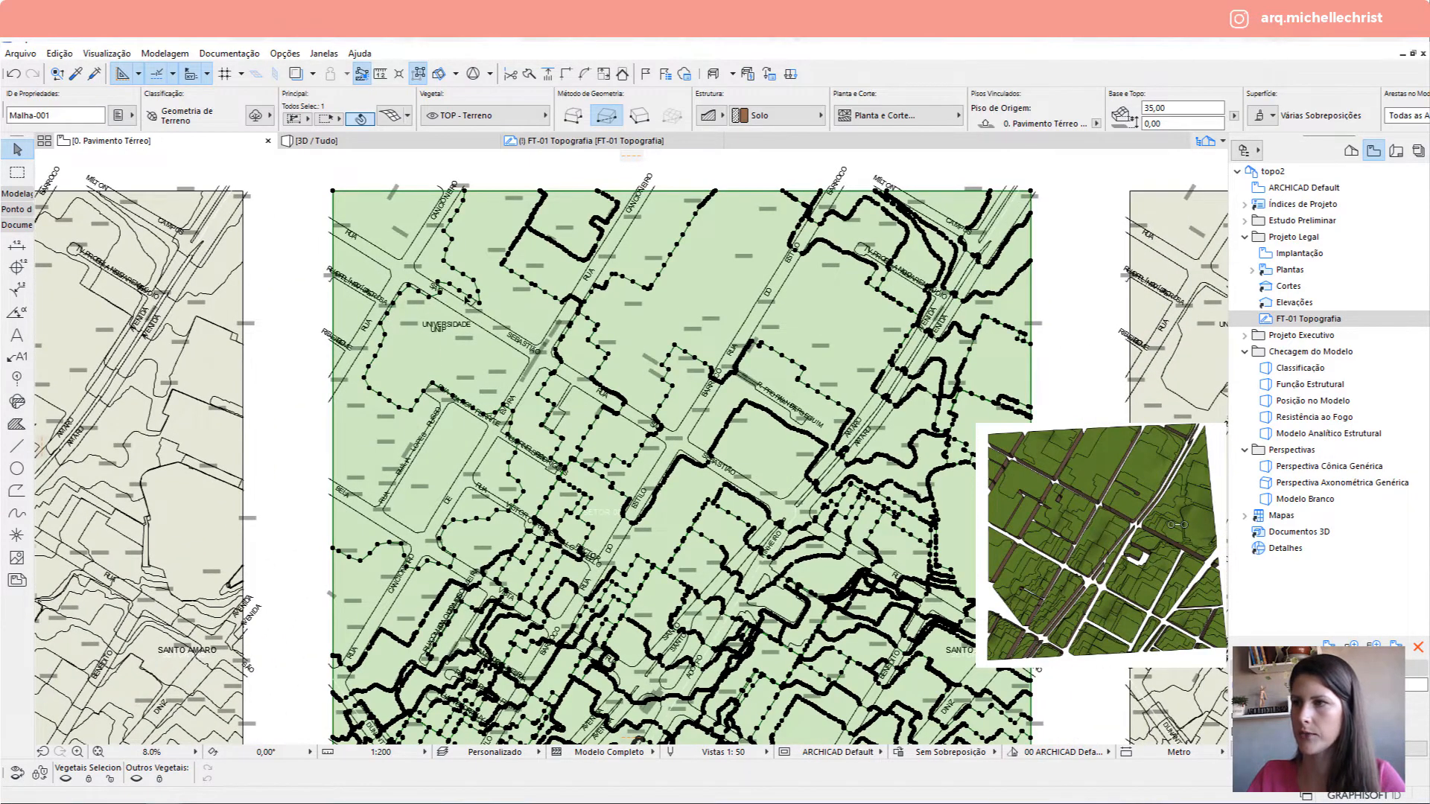
{"action": "scroll", "coordinate": [468, 299], "scroll_direction": "down", "scroll_amount": 4}
{"action": "left_click", "coordinate": [444, 285]}
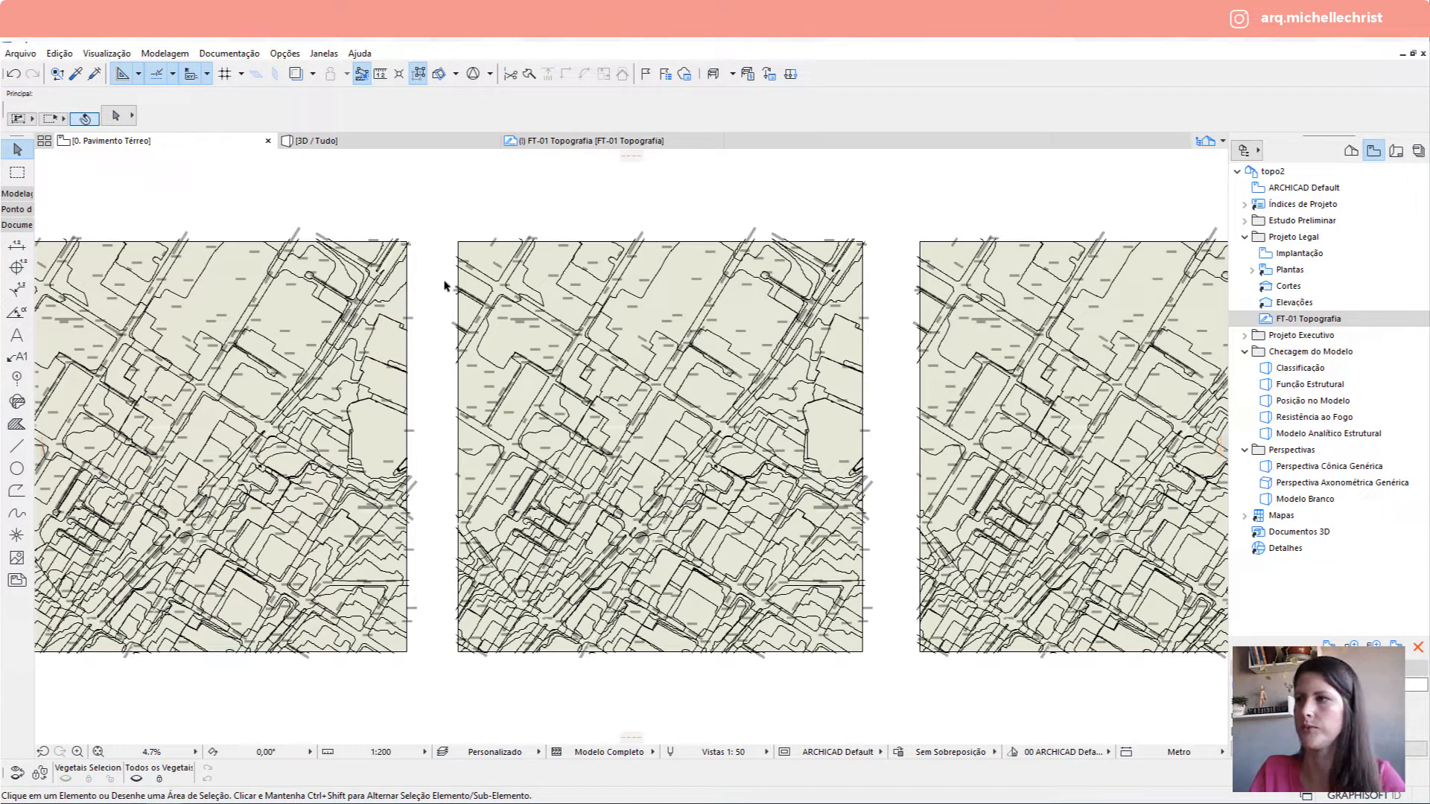
{"action": "scroll", "coordinate": [621, 283], "scroll_direction": "left", "scroll_amount": 4}
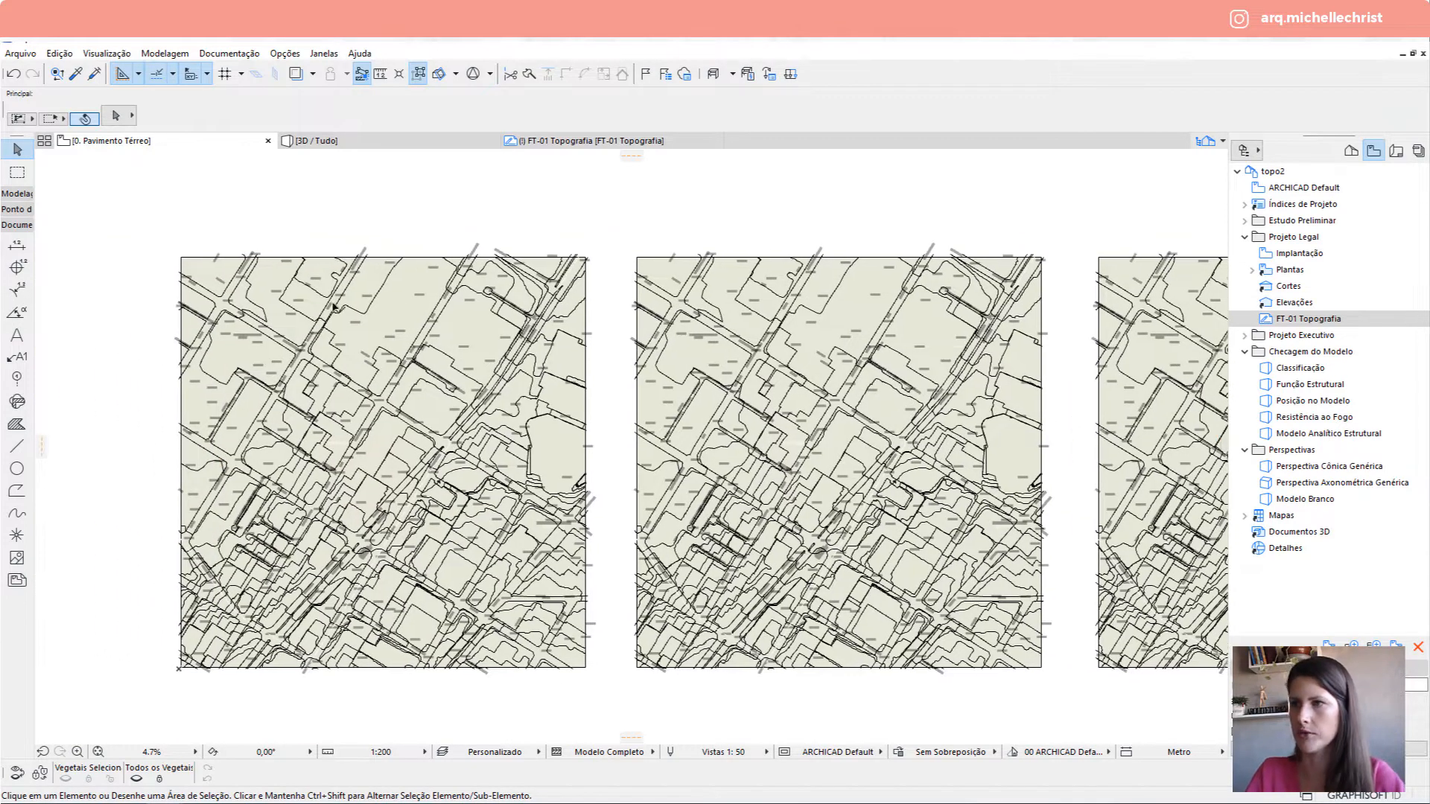
Subtract the block between the two Rua Cancioneiro stretches from the original terrain mesh with a polygonal cut following its curb outline.
{"action": "left_click", "coordinate": [282, 291]}
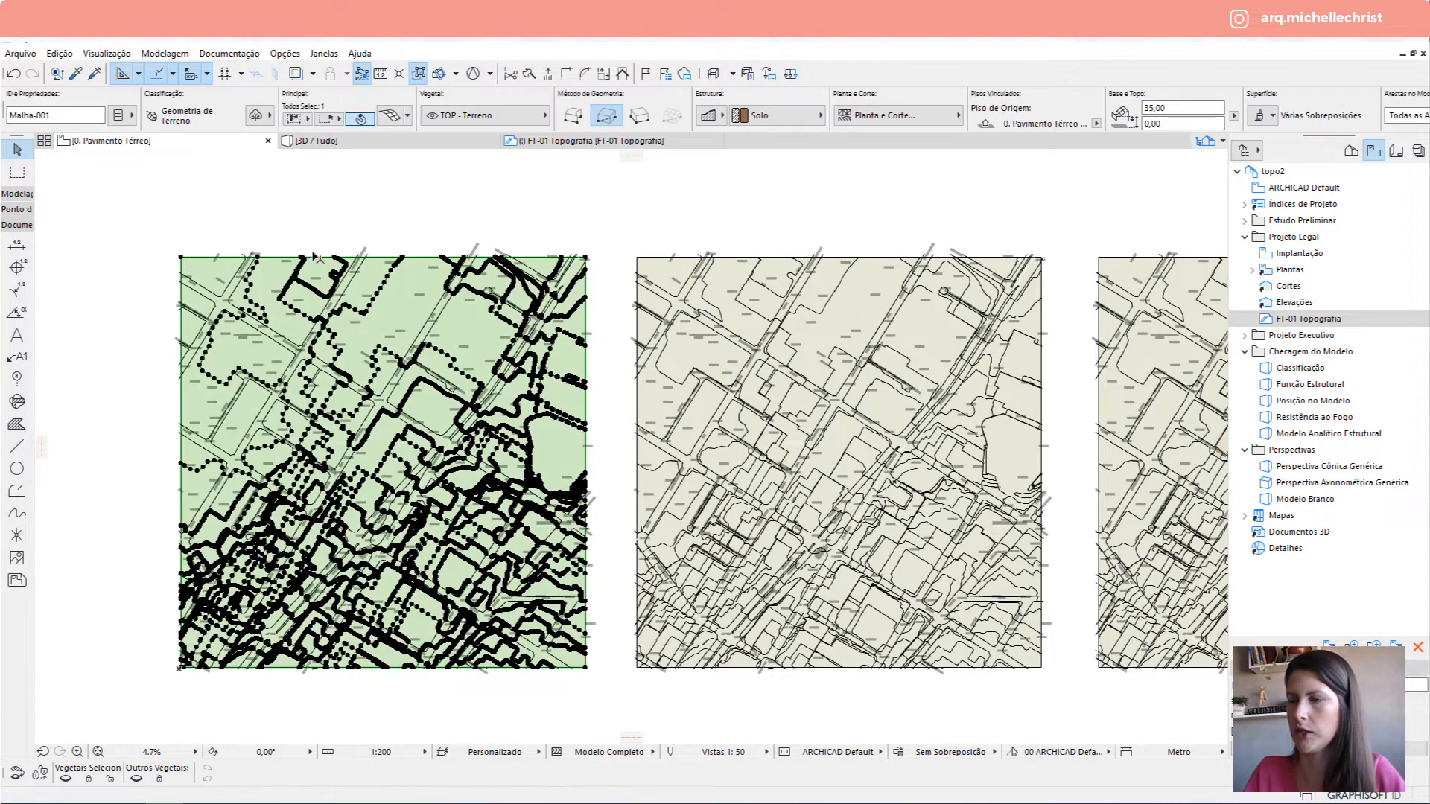
{"action": "scroll", "coordinate": [343, 236], "scroll_direction": "up", "scroll_amount": 3}
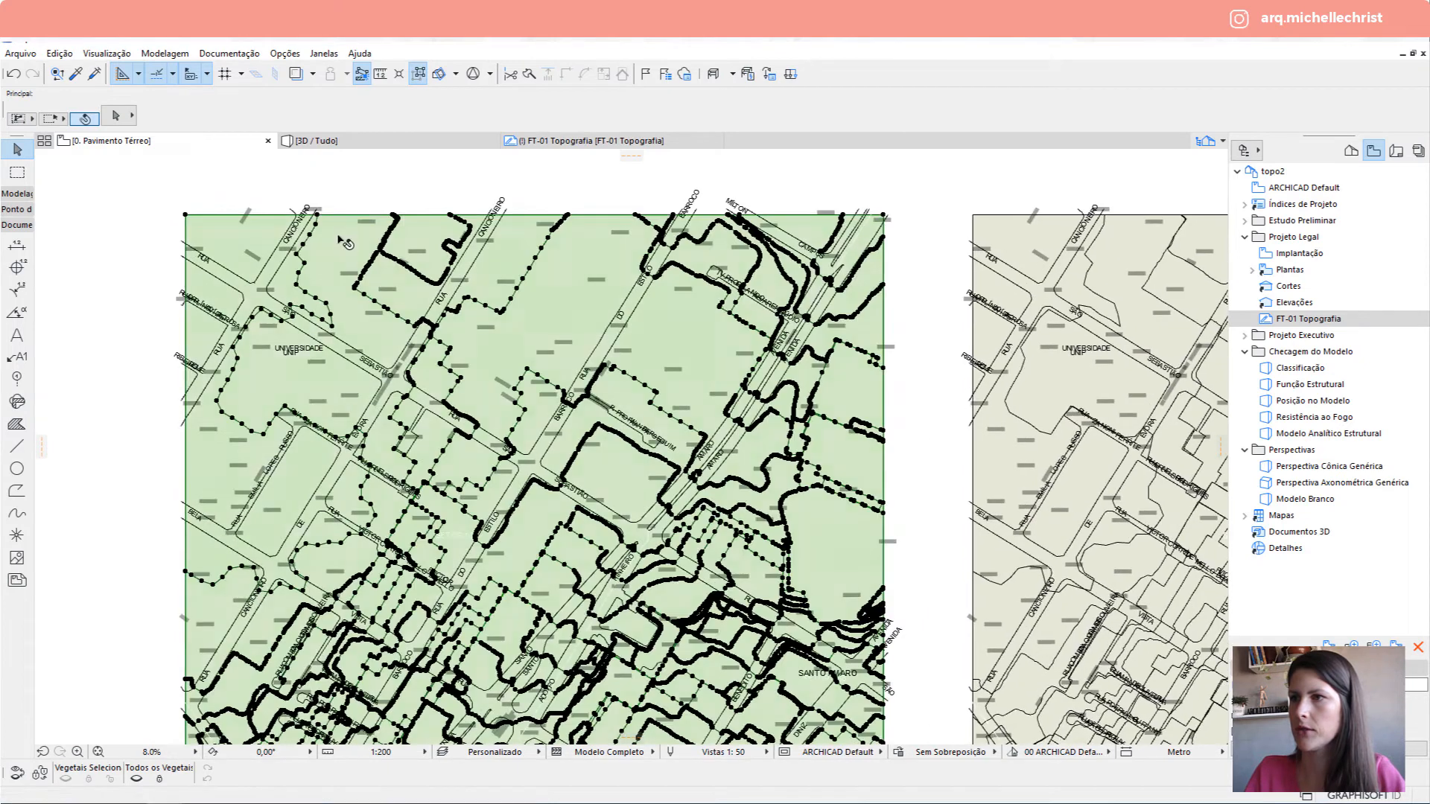
{"action": "scroll", "coordinate": [342, 239], "scroll_direction": "up", "scroll_amount": 3}
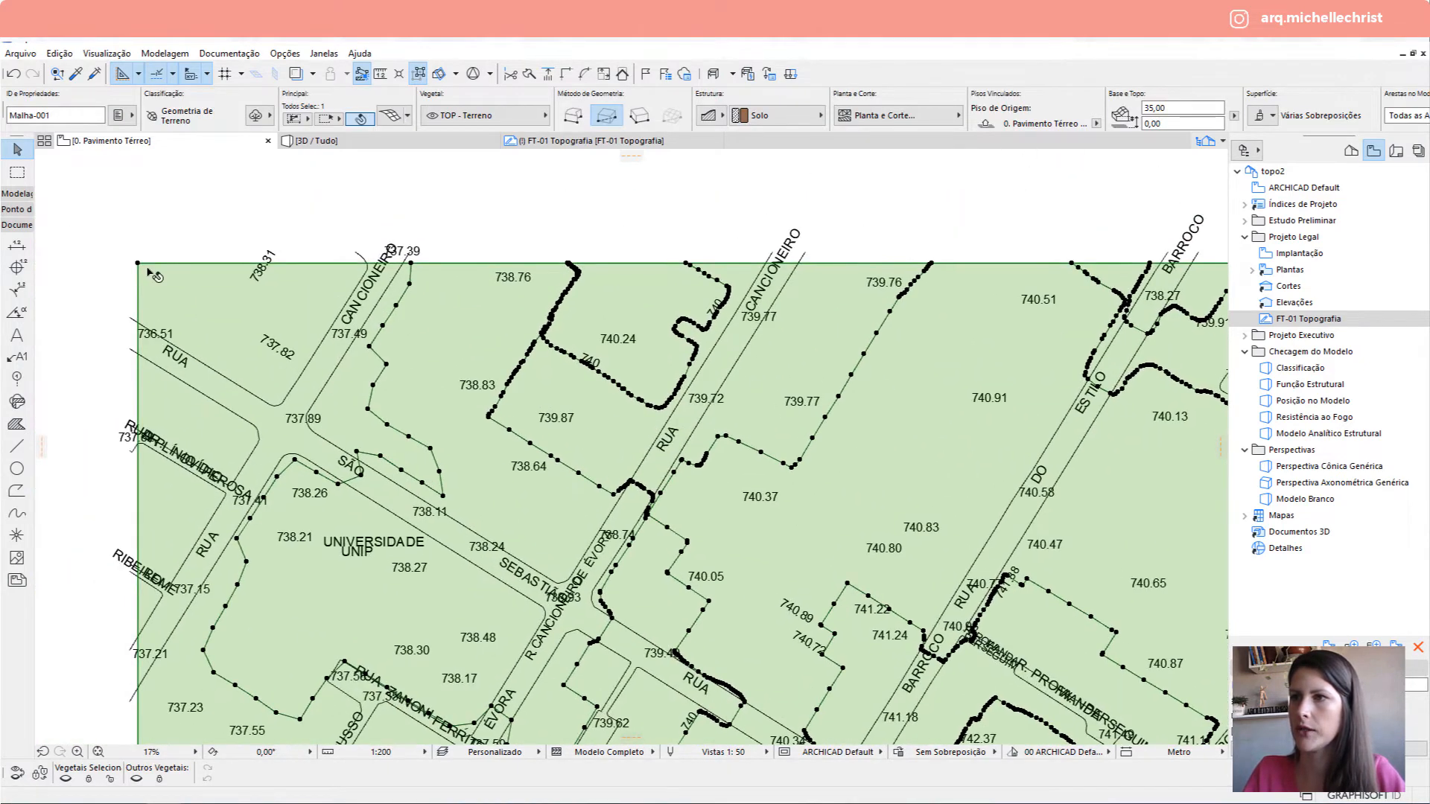
{"action": "left_click", "coordinate": [138, 264]}
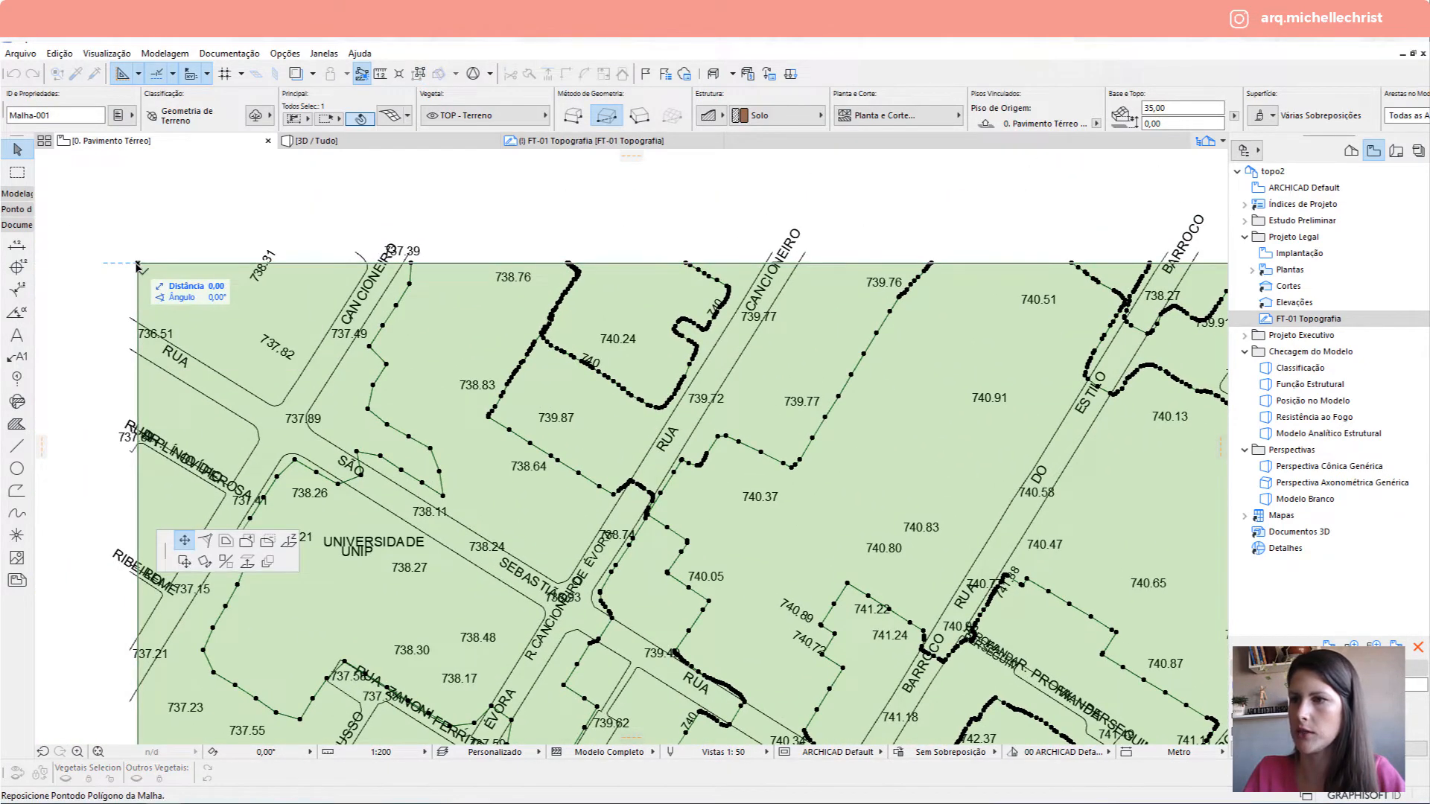
{"action": "left_click", "coordinate": [268, 547]}
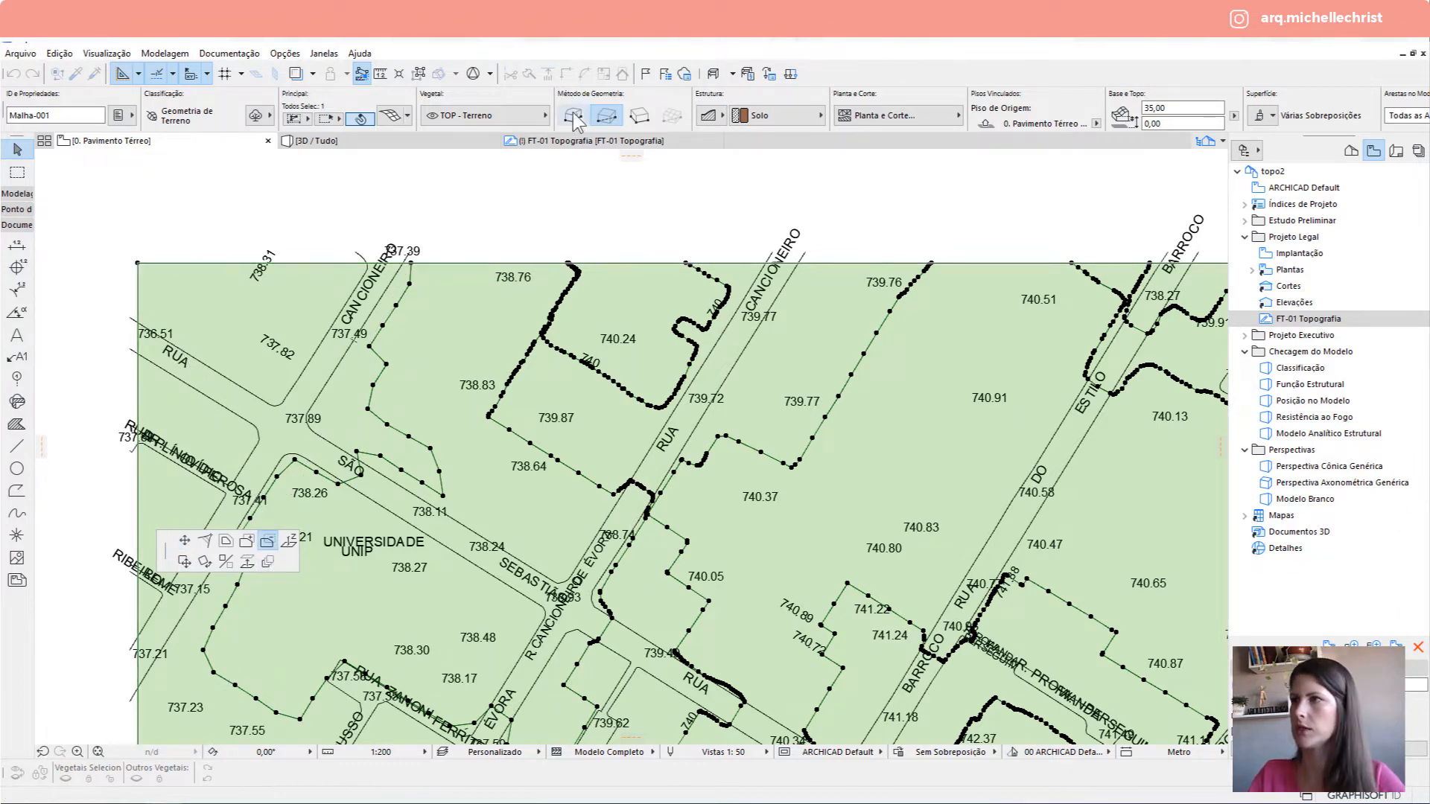
{"action": "left_click", "coordinate": [573, 115]}
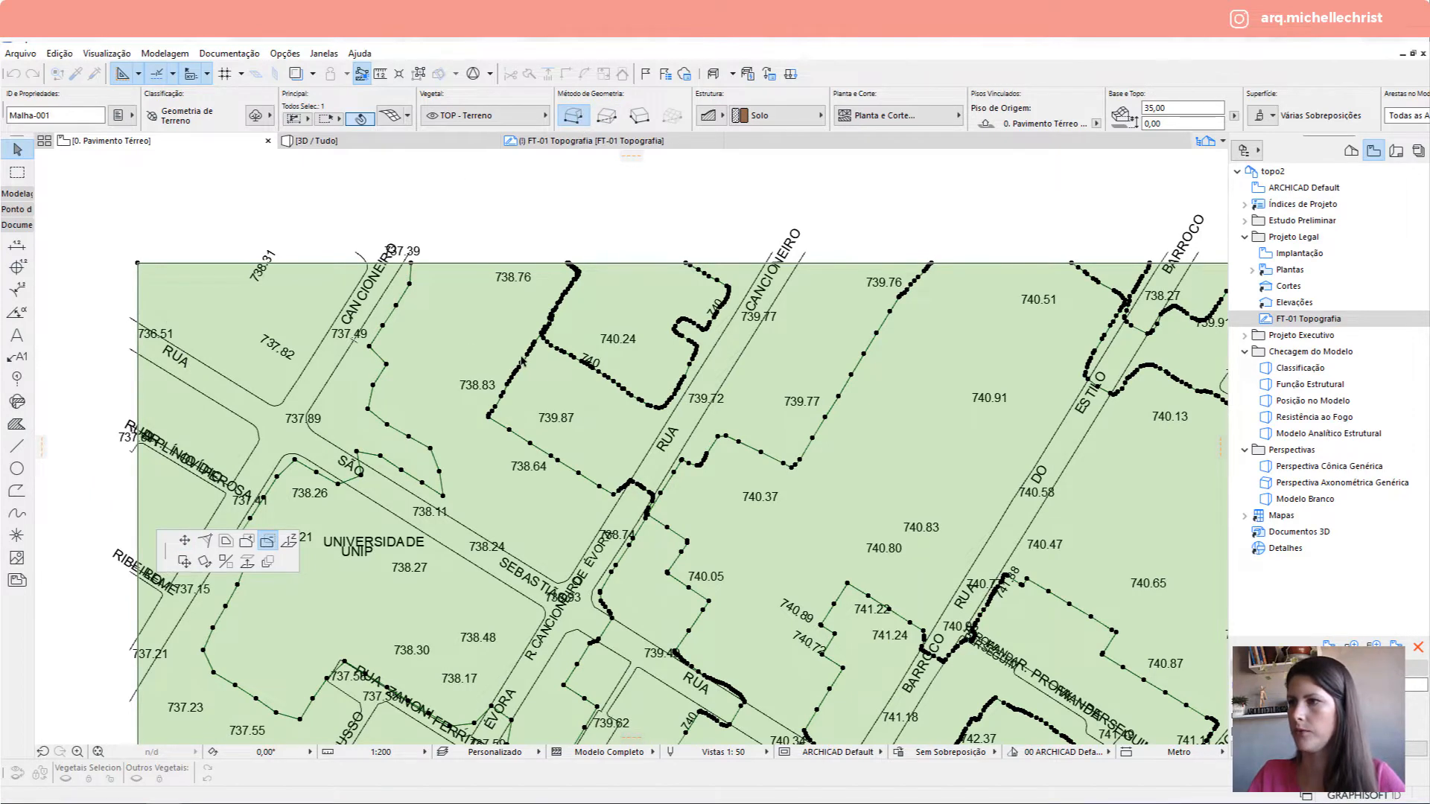
{"action": "middle_click_drag", "start_coordinate": [522, 360], "coordinate": [475, 298]}
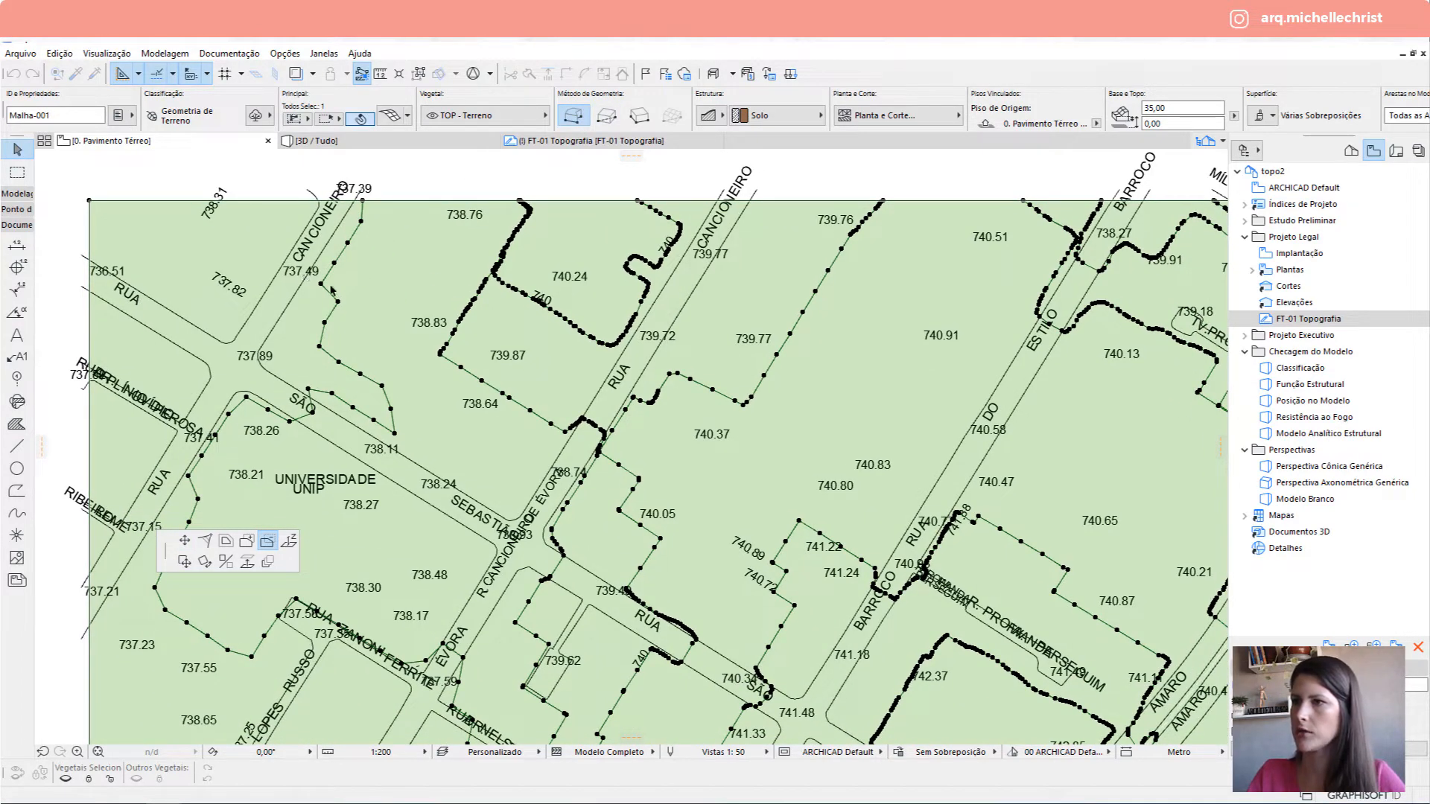
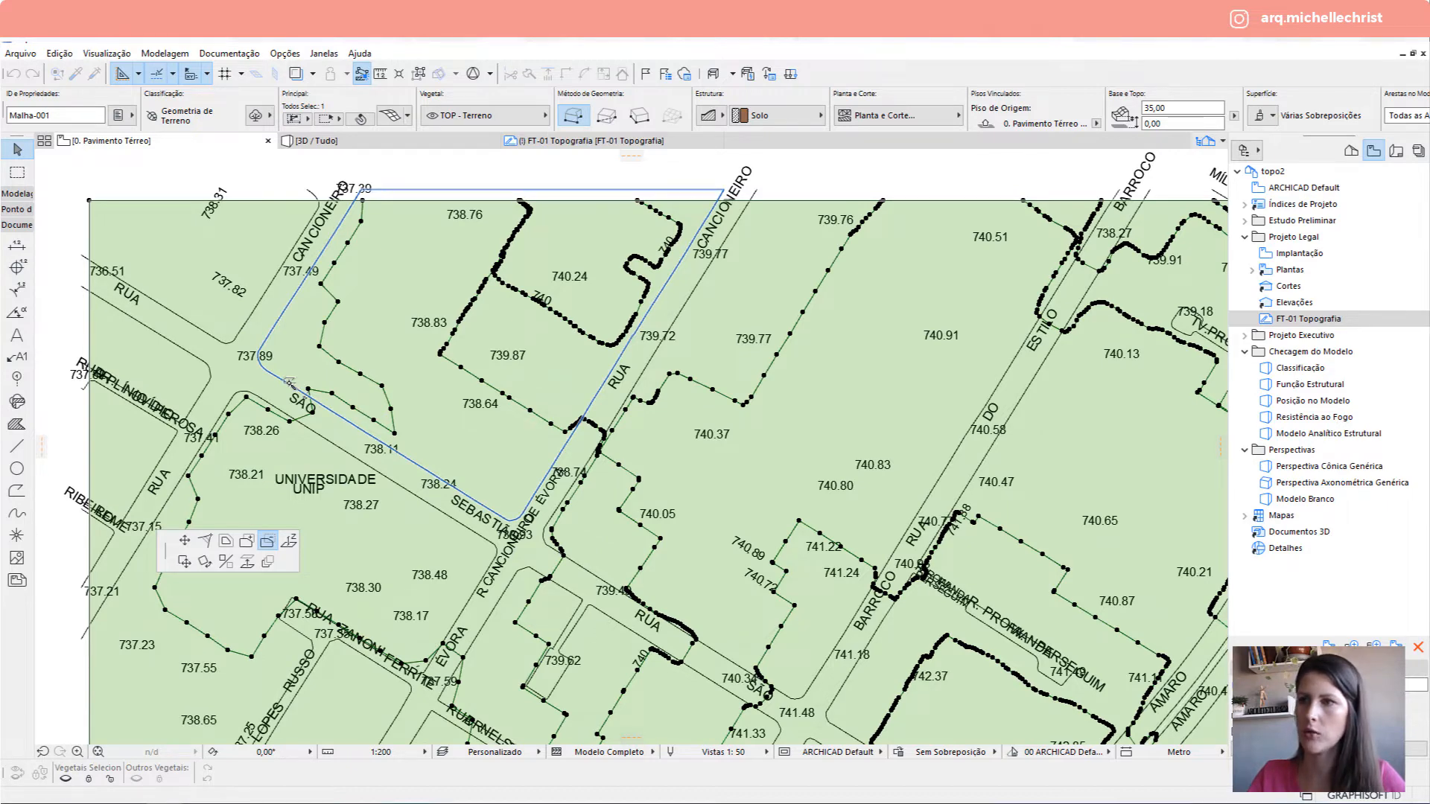
{"action": "left_click", "coordinate": [289, 382]}
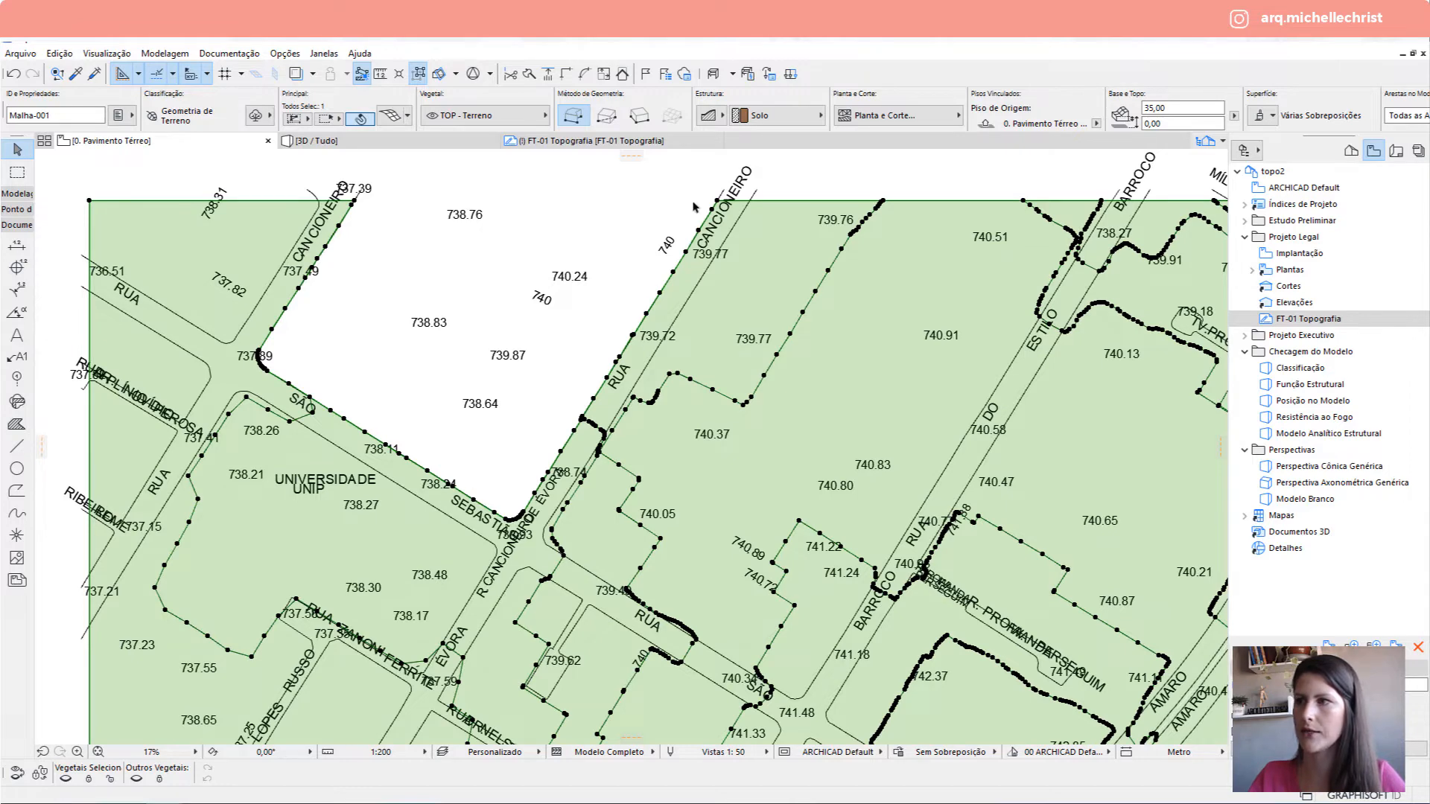
Examine the cut-out block in the 3D view of the terrain, close up around its rounded corners.
{"action": "scroll", "coordinate": [557, 299], "scroll_direction": "down", "scroll_amount": 2}
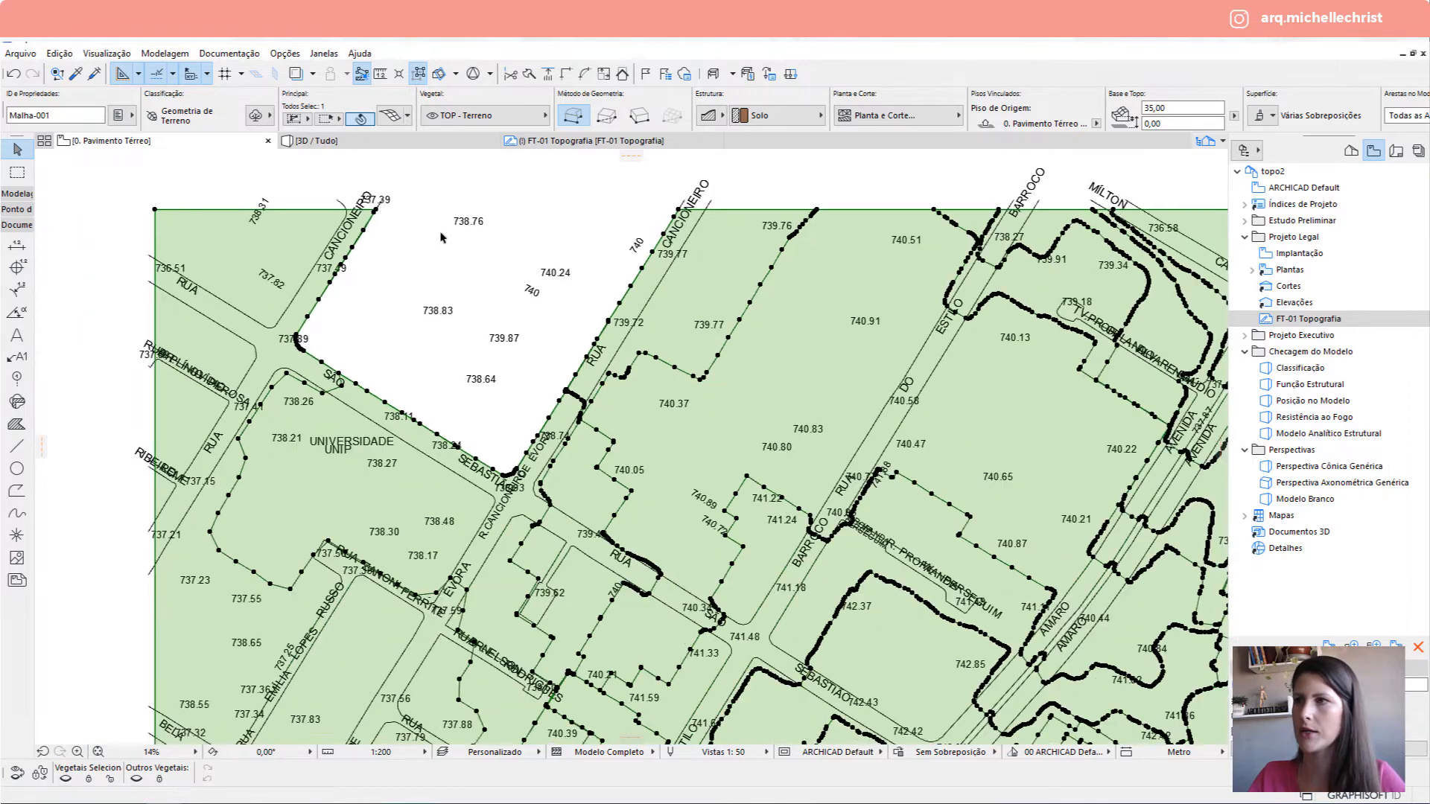
{"action": "left_click", "coordinate": [379, 144]}
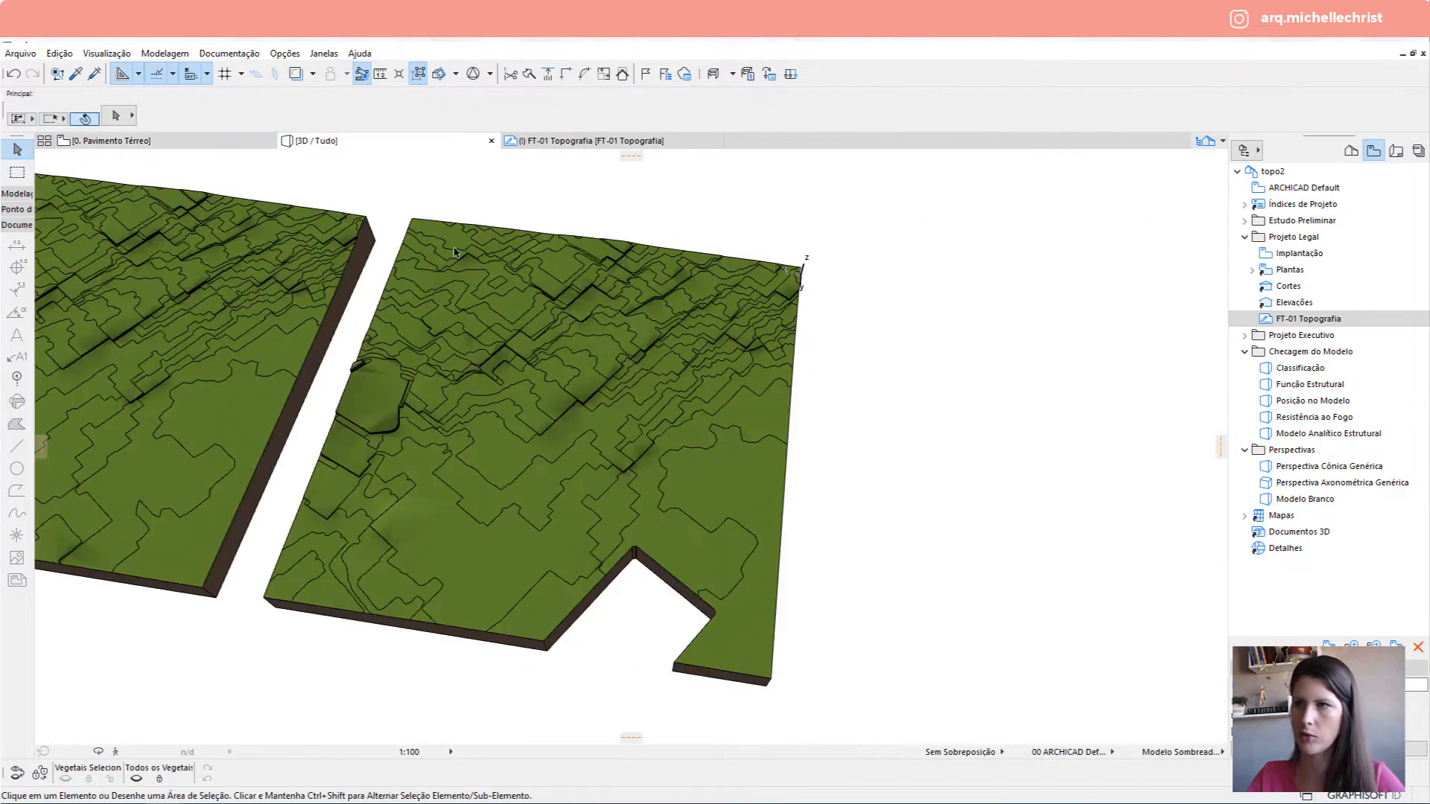
{"action": "scroll", "coordinate": [708, 573], "scroll_direction": "up", "scroll_amount": 3}
{"action": "middle_click_drag", "start_coordinate": [708, 573], "coordinate": [428, 428]}
{"action": "scroll", "coordinate": [574, 350], "scroll_direction": "up", "scroll_amount": 1}
{"action": "middle_click_drag", "start_coordinate": [787, 478], "coordinate": [769, 440], "text": "shift"}
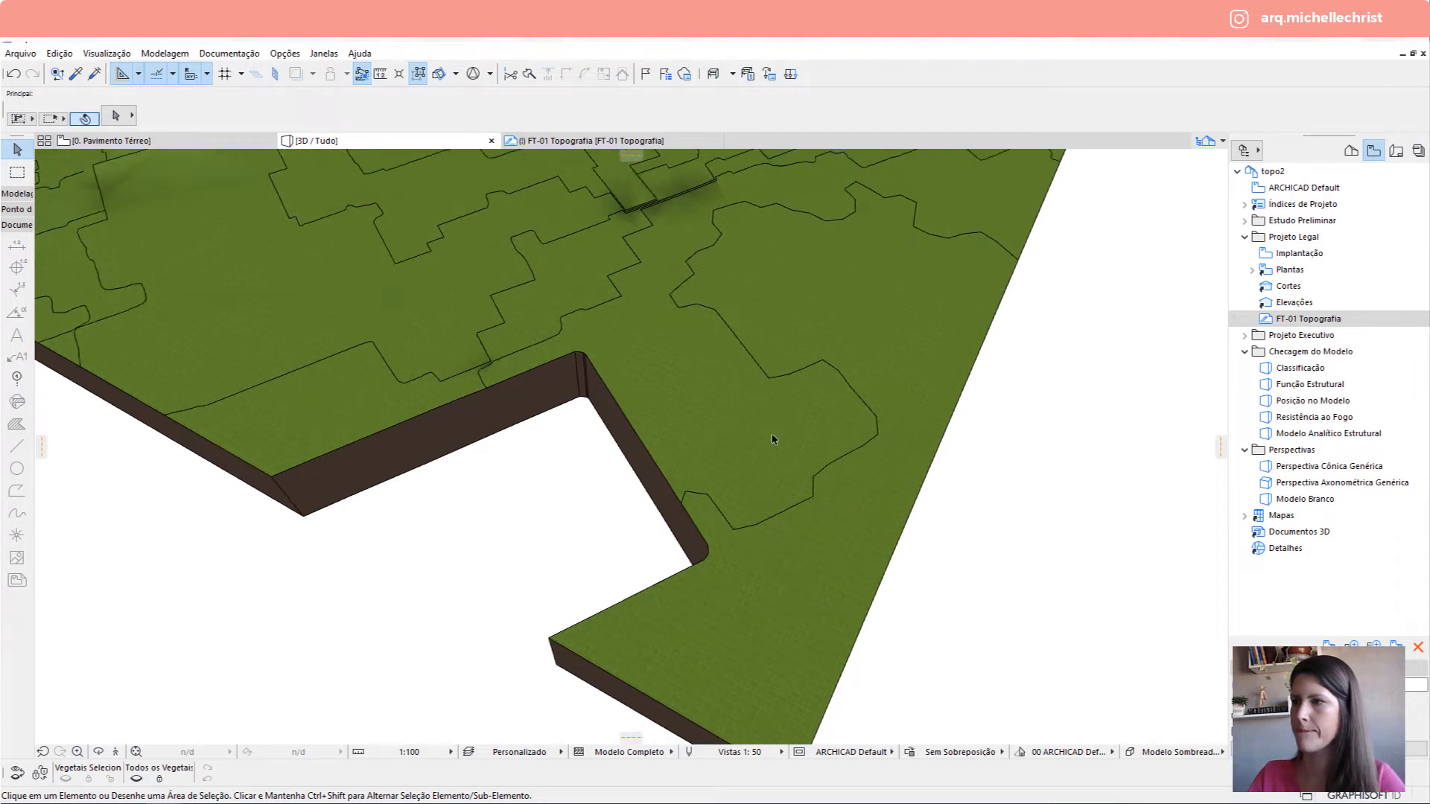
In the Pavimento Térreo floor plan, subtract the upper-left corner block from the mesh, following its curb outline and the terrain border.
{"action": "left_click", "coordinate": [166, 137]}
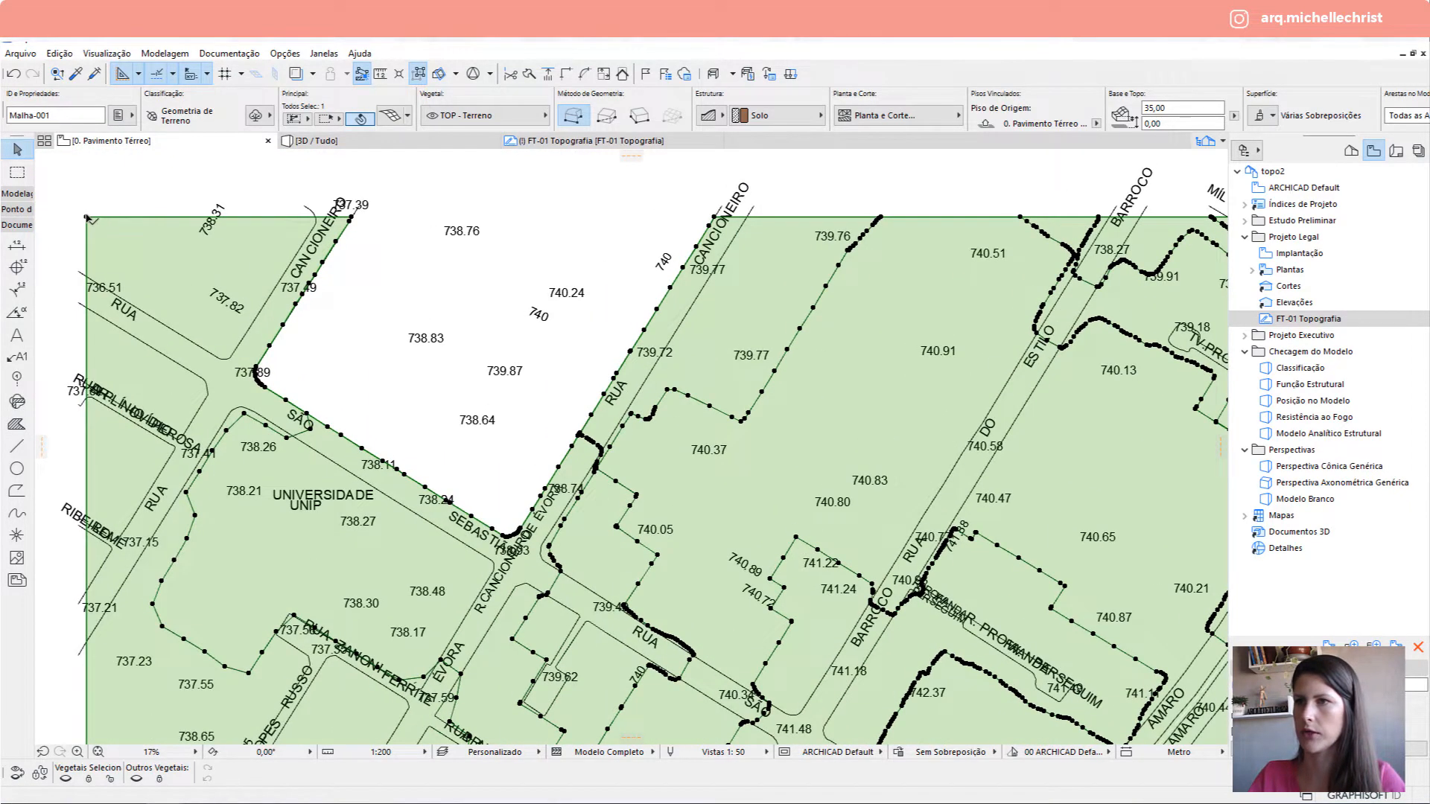
{"action": "left_click", "coordinate": [88, 220]}
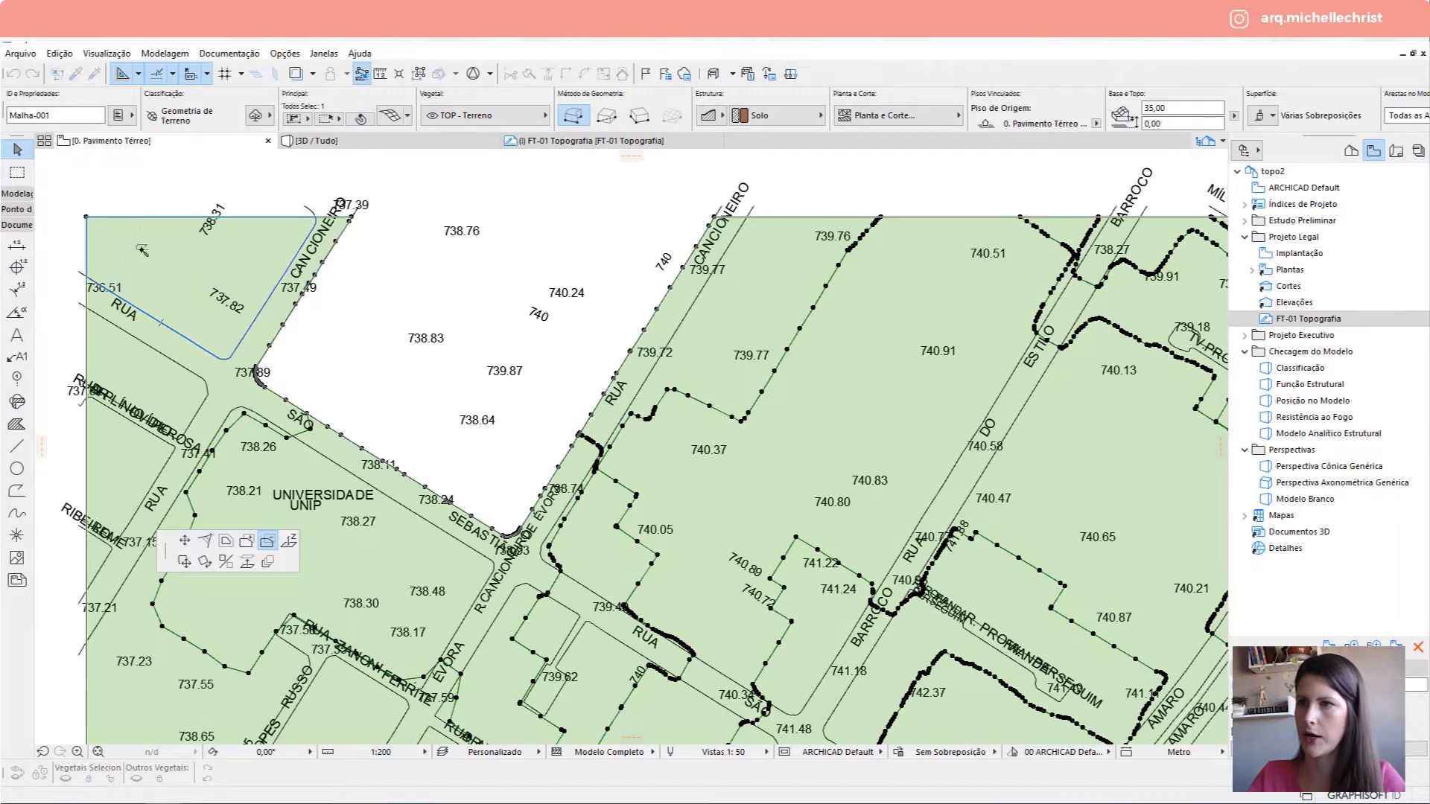
{"action": "scroll", "coordinate": [141, 250], "scroll_direction": "up", "scroll_amount": 5}
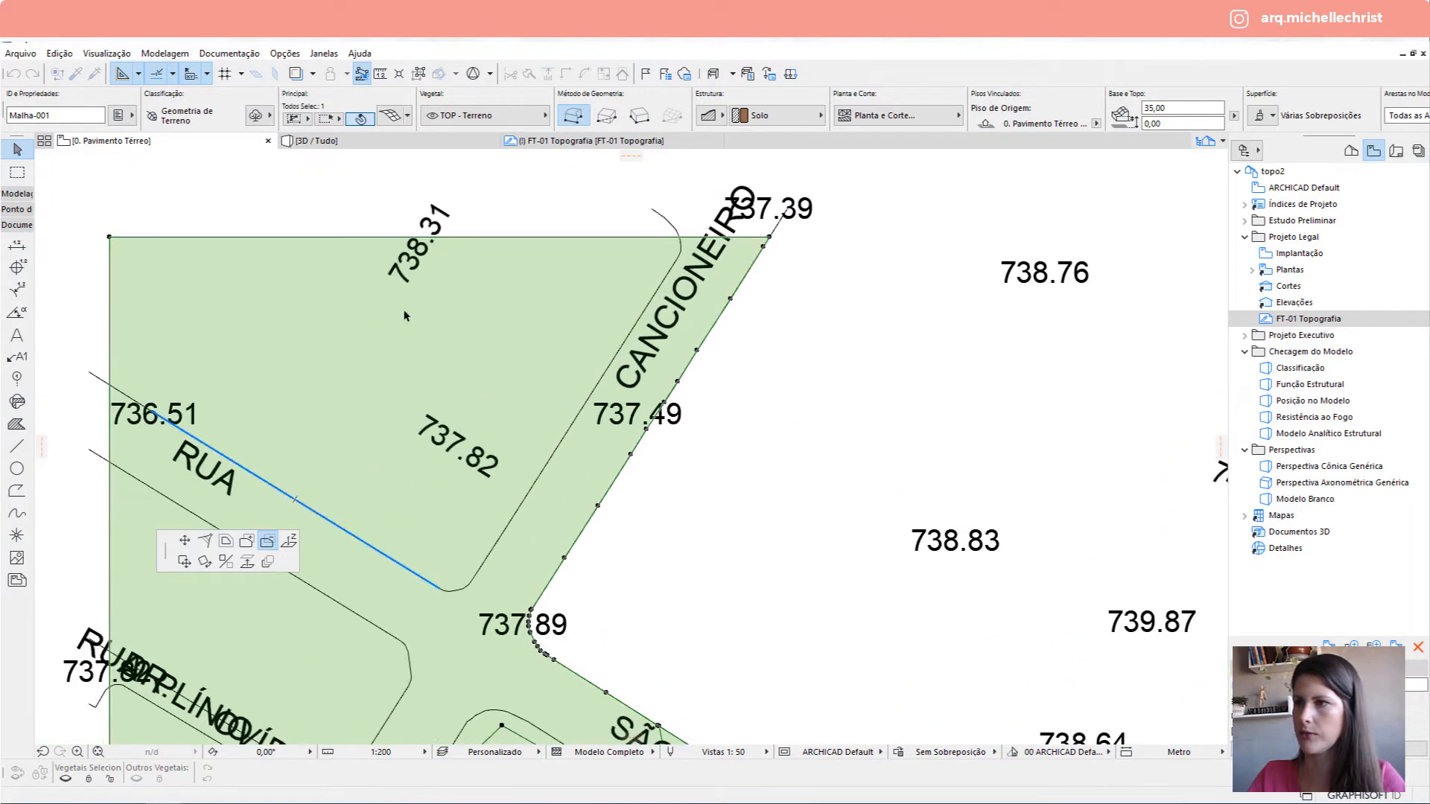
{"action": "scroll", "coordinate": [357, 312], "scroll_direction": "down", "scroll_amount": 2}
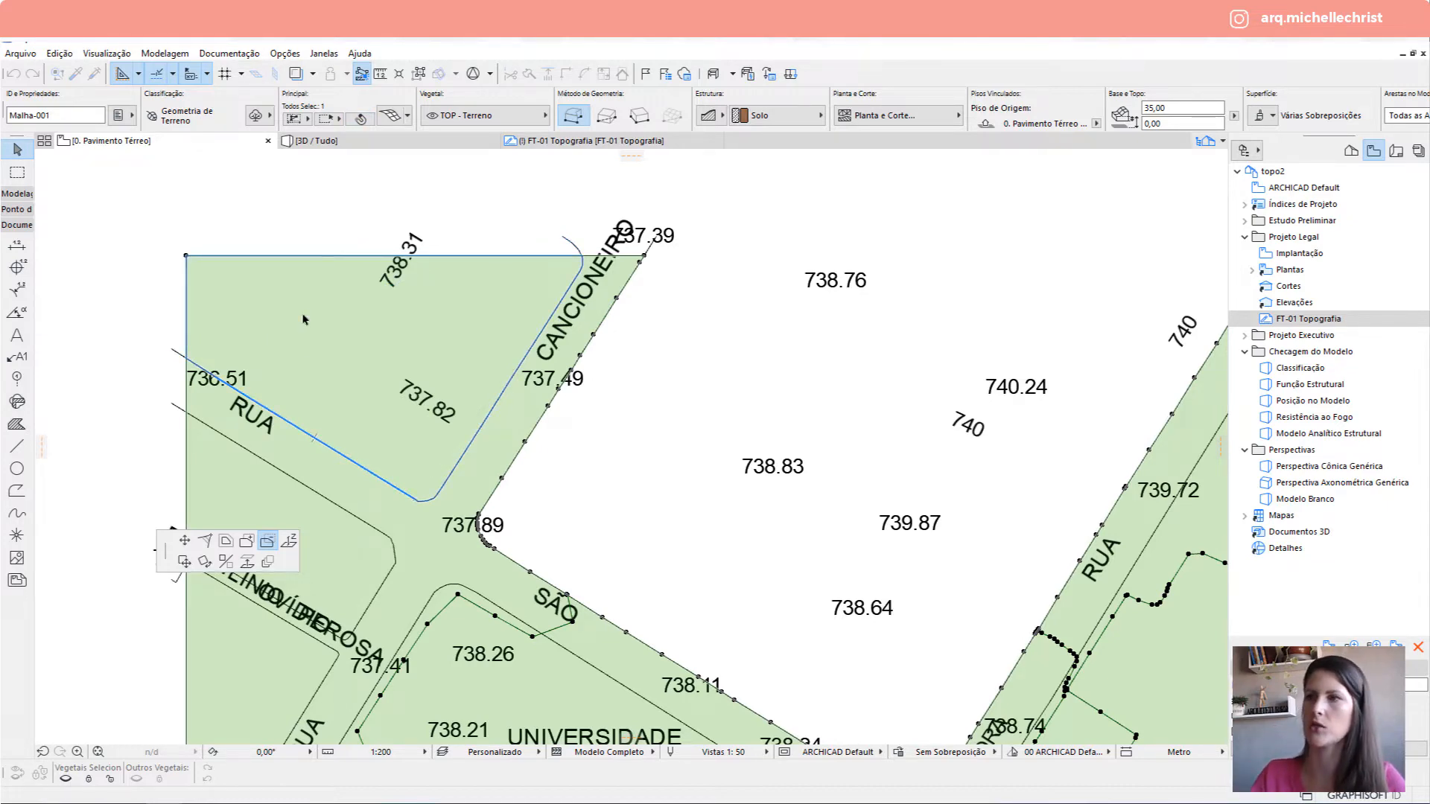
Subtract the small edge block across the street from the corner block from the mesh, following its curb outline.
{"action": "scroll", "coordinate": [321, 335], "scroll_direction": "down", "scroll_amount": 2}
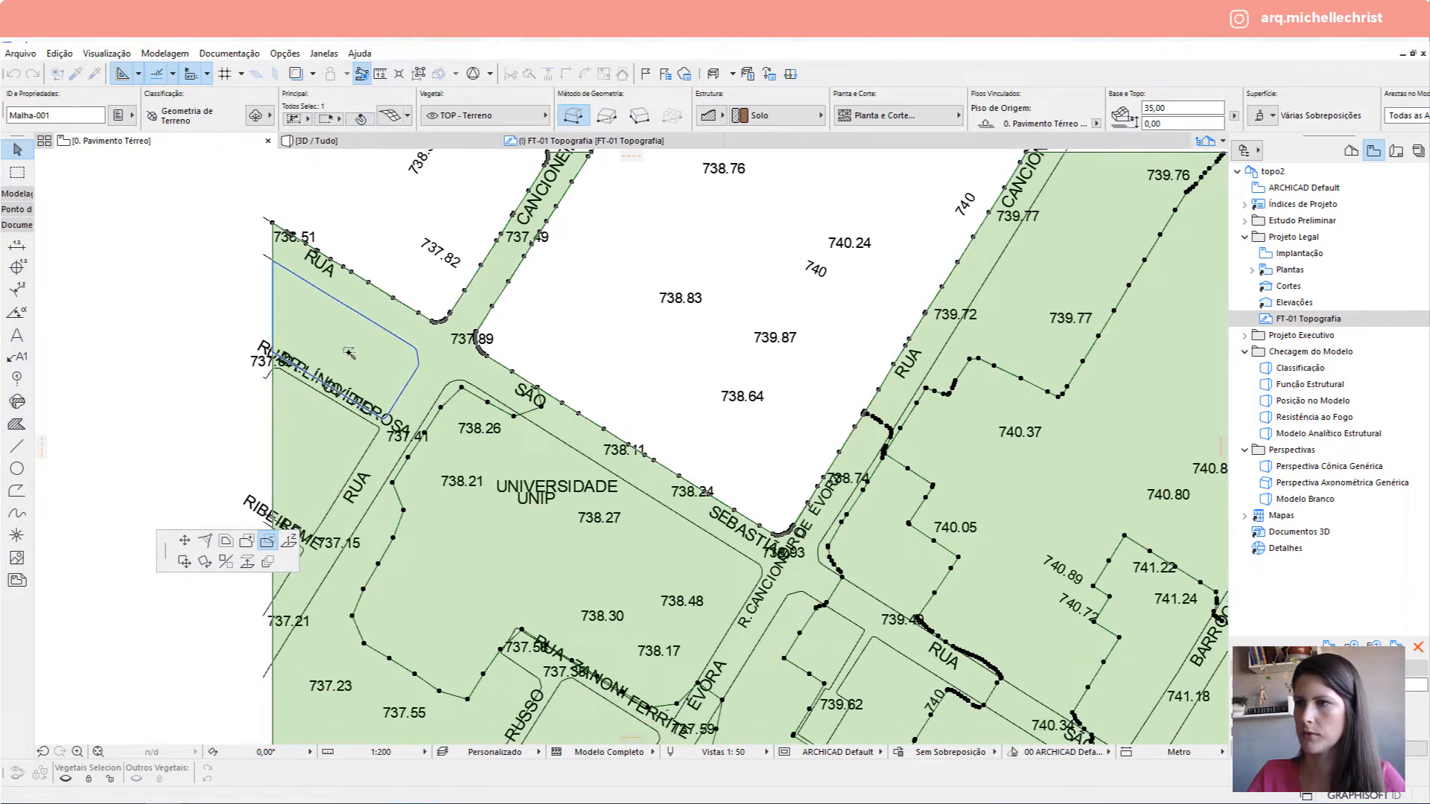
{"action": "key", "text": "Escape"}
{"action": "scroll", "coordinate": [349, 353], "scroll_direction": "down", "scroll_amount": 3}
{"action": "left_click", "coordinate": [341, 285]}
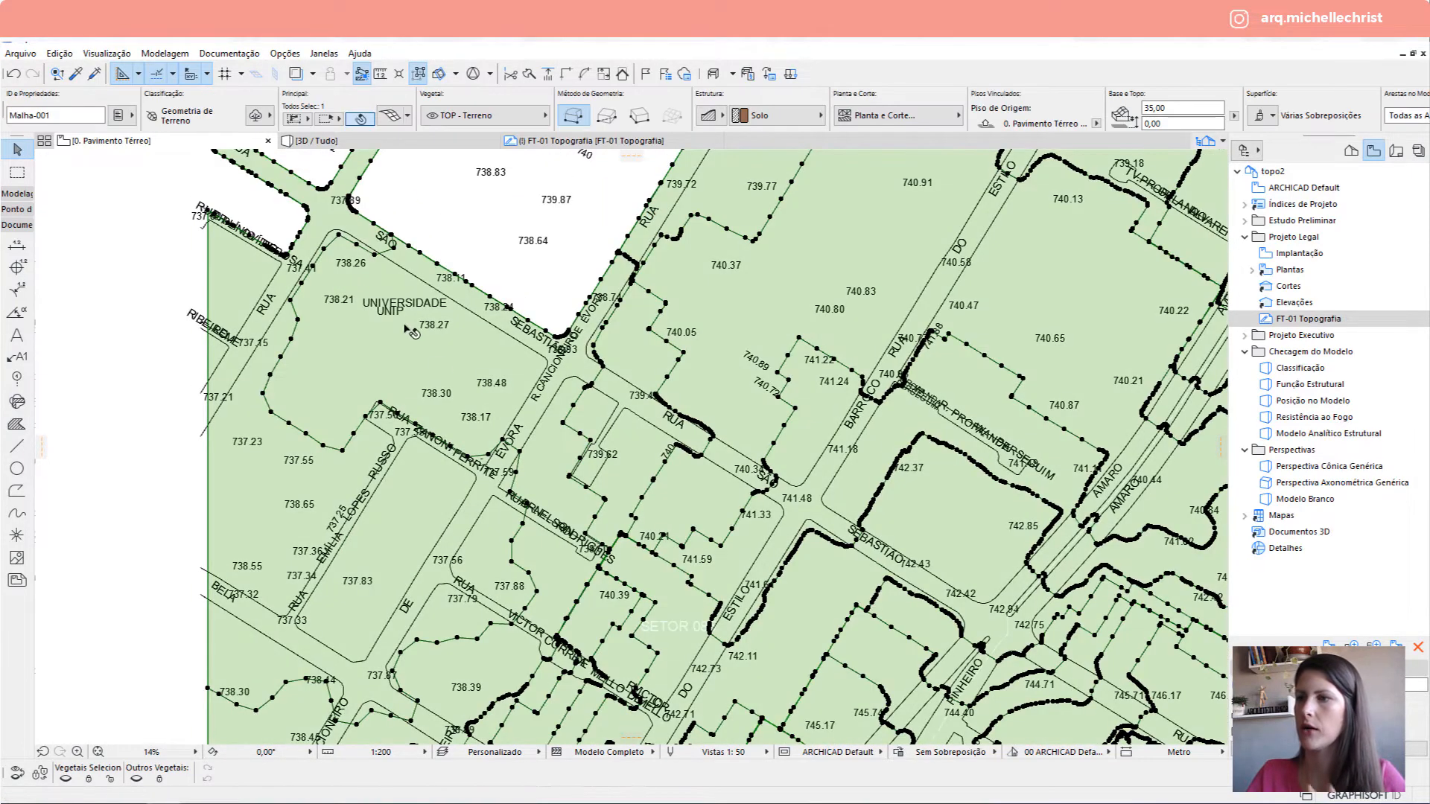
Subtract the elongated block around the 737.83 elevation label from the original terrain mesh, following its curb outline.
{"action": "left_click", "coordinate": [359, 182]}
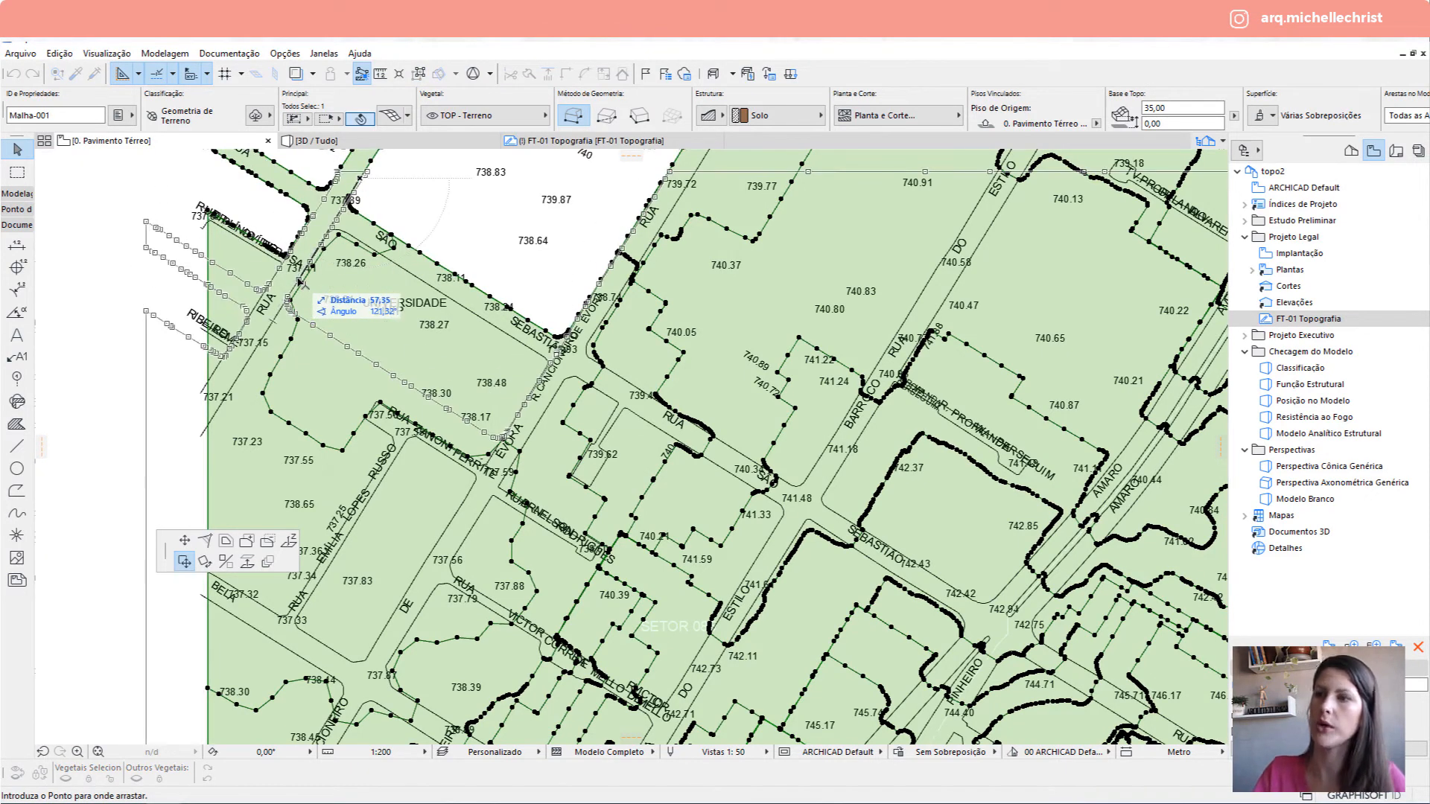
{"action": "left_click", "coordinate": [270, 542]}
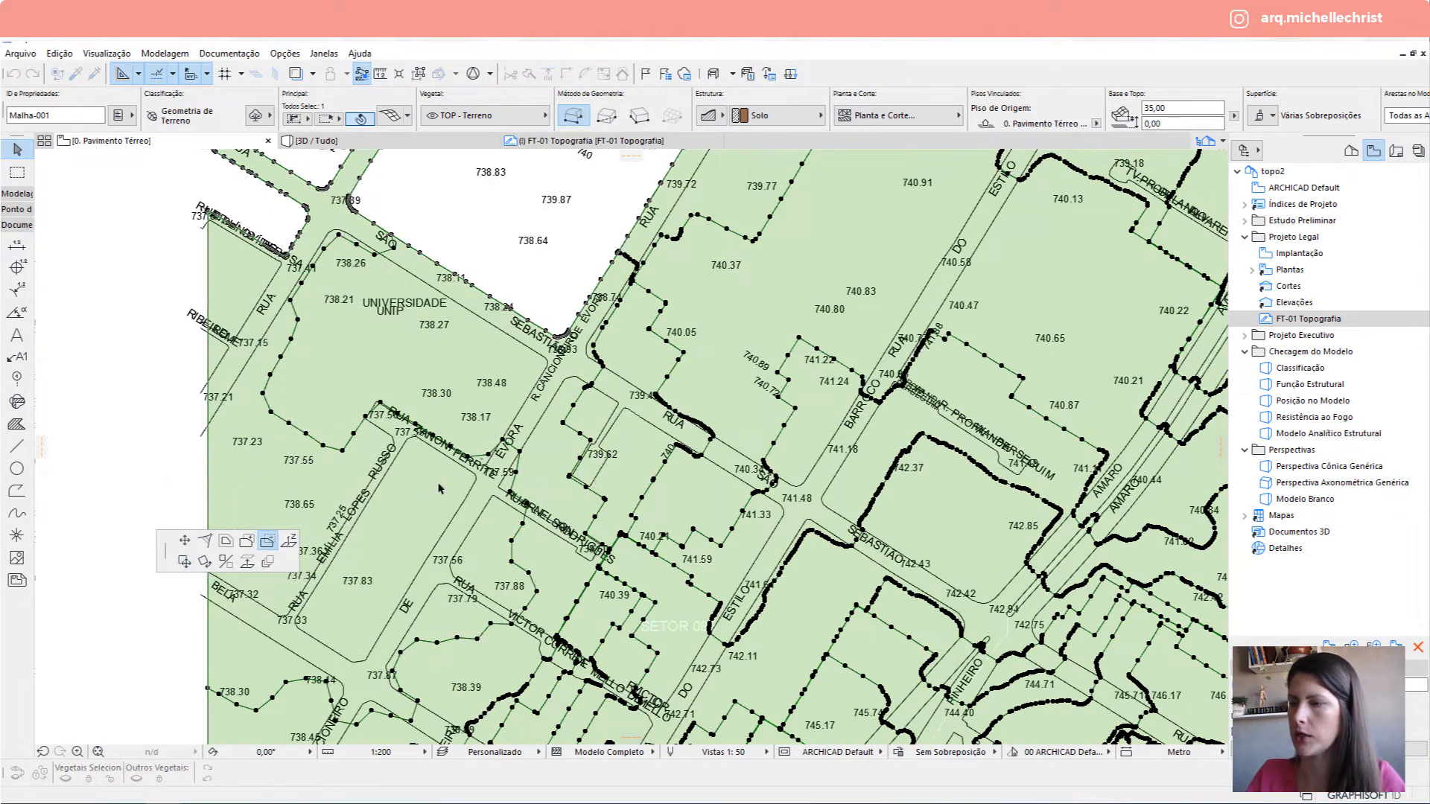
{"action": "left_click", "coordinate": [401, 462]}
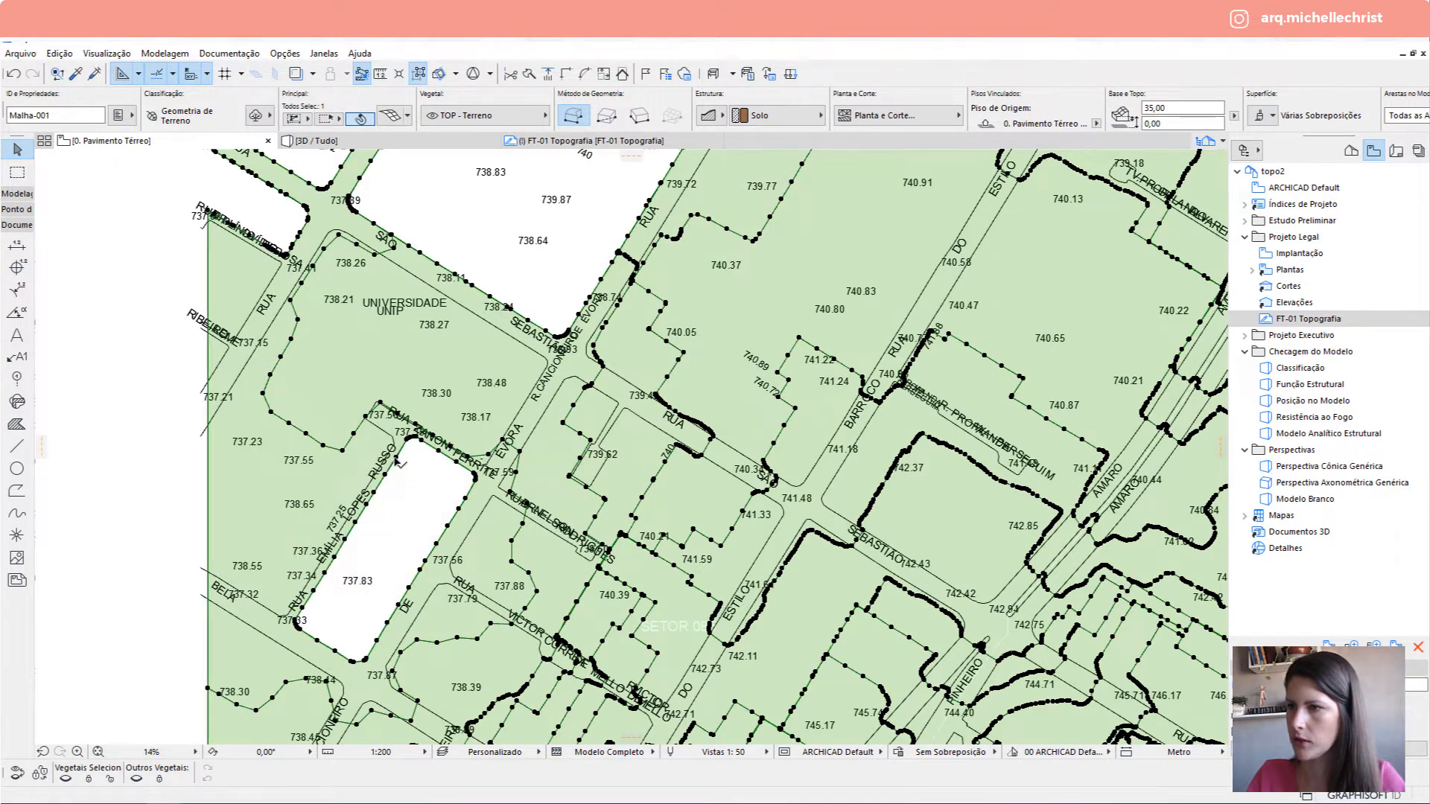
Try copying the elongated block's opening onto the neighbouring block across the street, and undo the copy.
{"action": "left_click", "coordinate": [395, 461]}
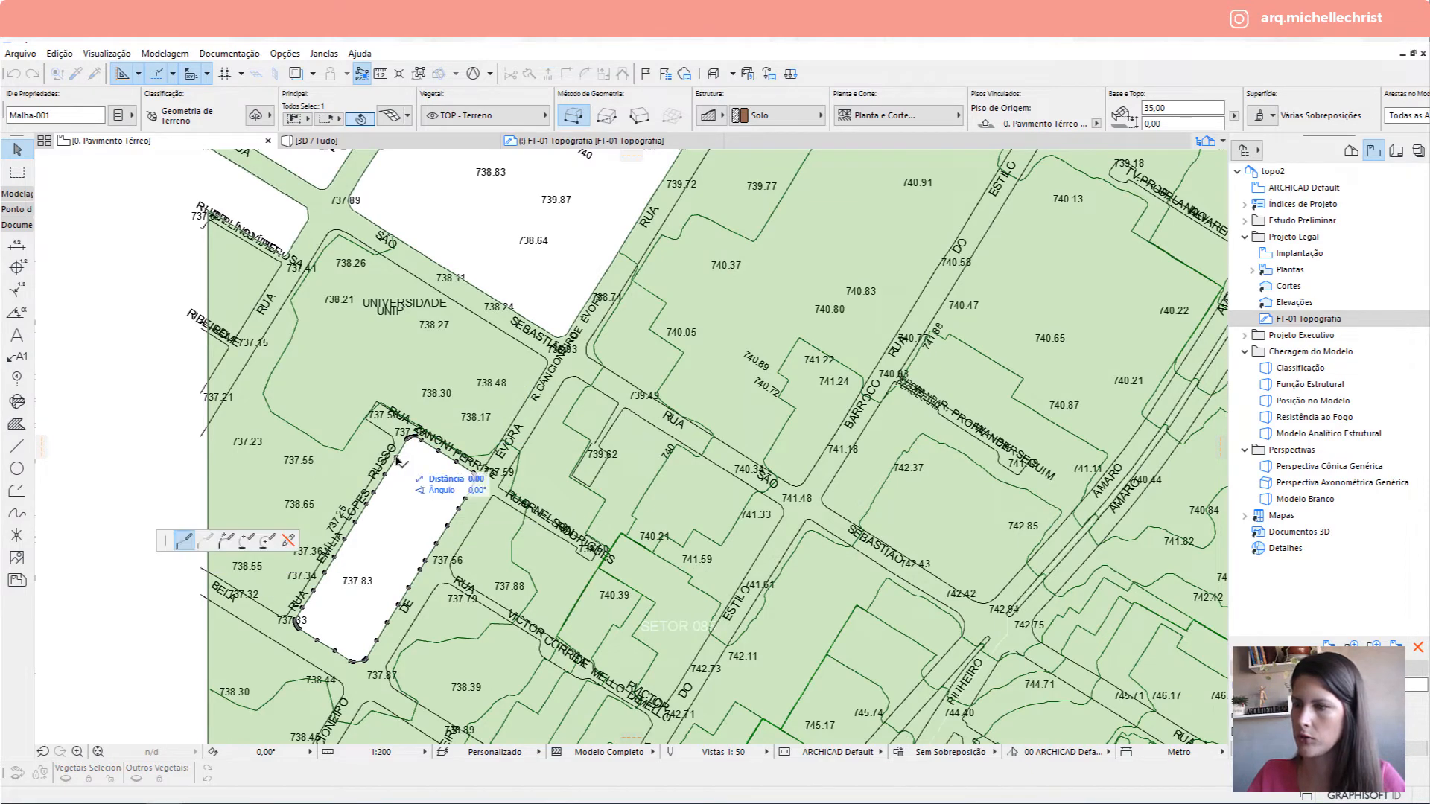
{"action": "left_click", "coordinate": [188, 563]}
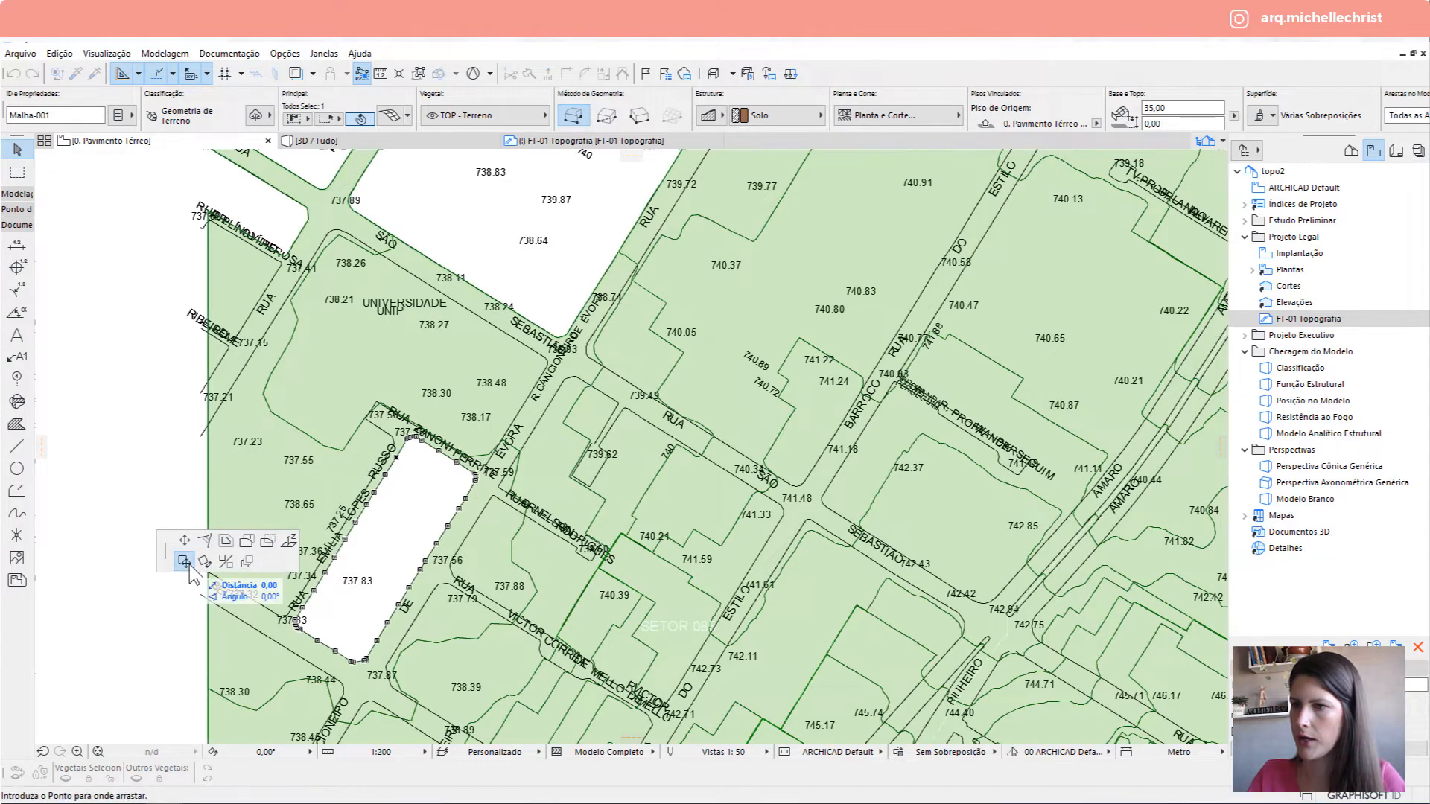
{"action": "key", "text": "ctrl"}
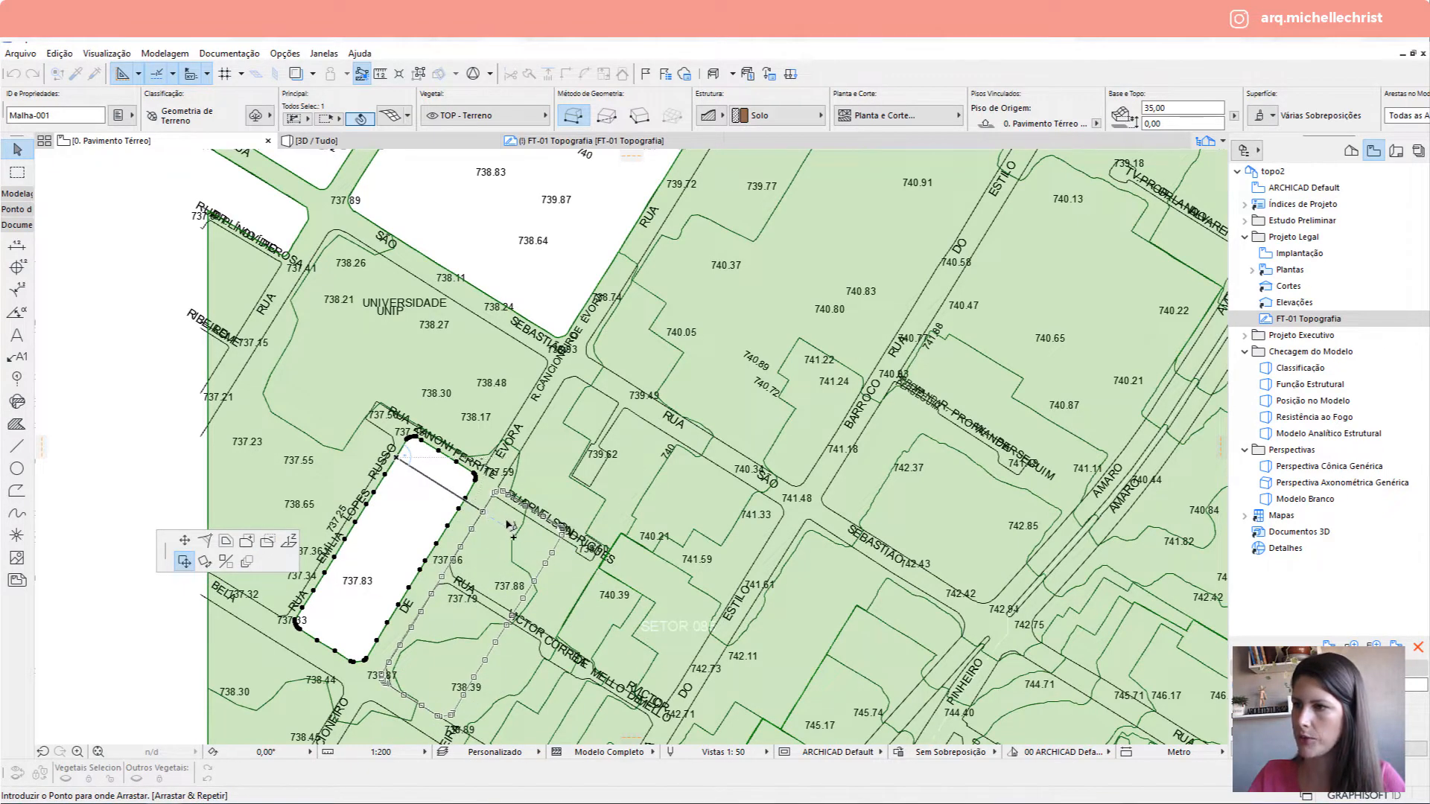
{"action": "left_click", "coordinate": [526, 540]}
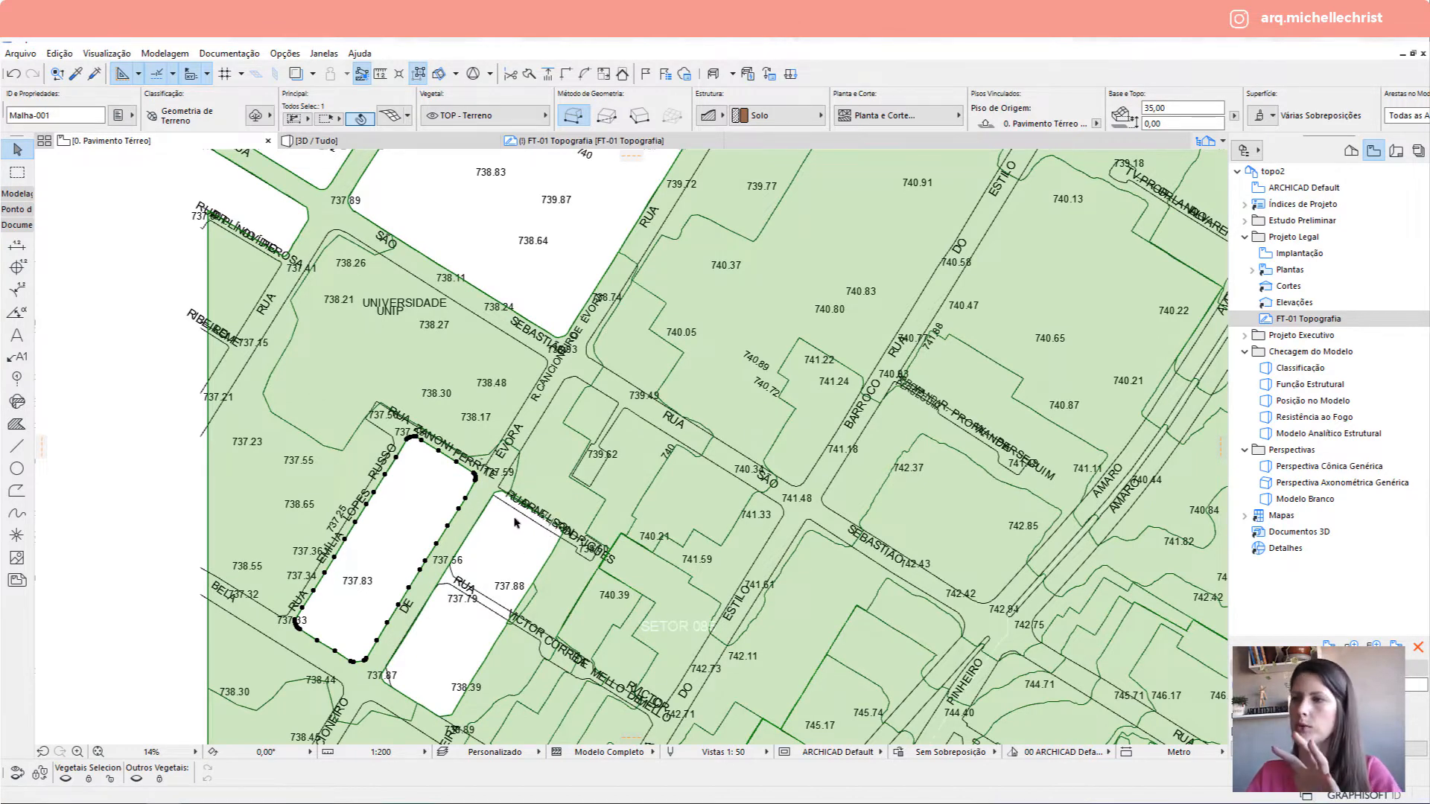
{"action": "key", "text": "ctrl+z"}
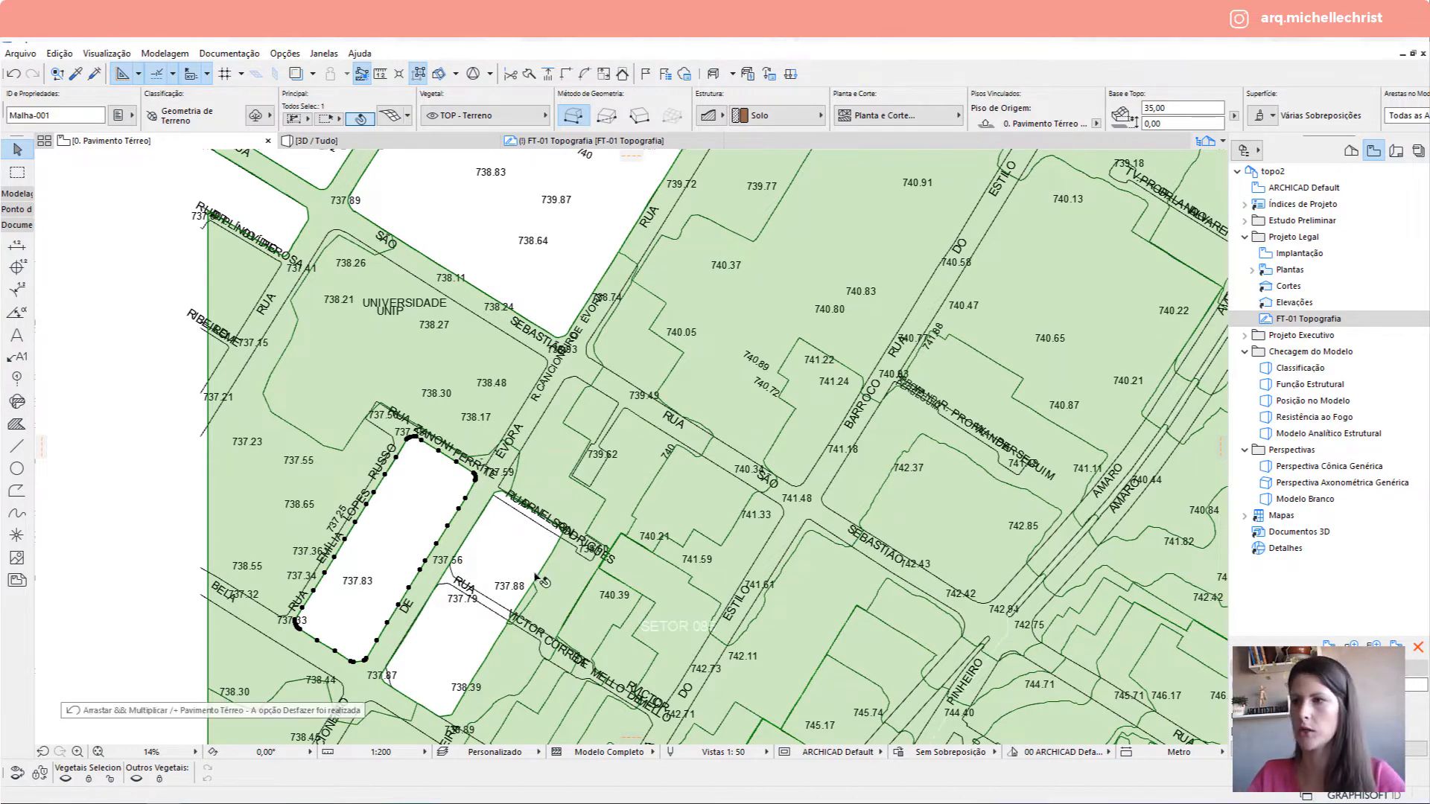
Check the elongated block's opening in the 3D view and return to the Pavimento Térreo floor plan.
{"action": "scroll", "coordinate": [457, 468], "scroll_direction": "down", "scroll_amount": 2}
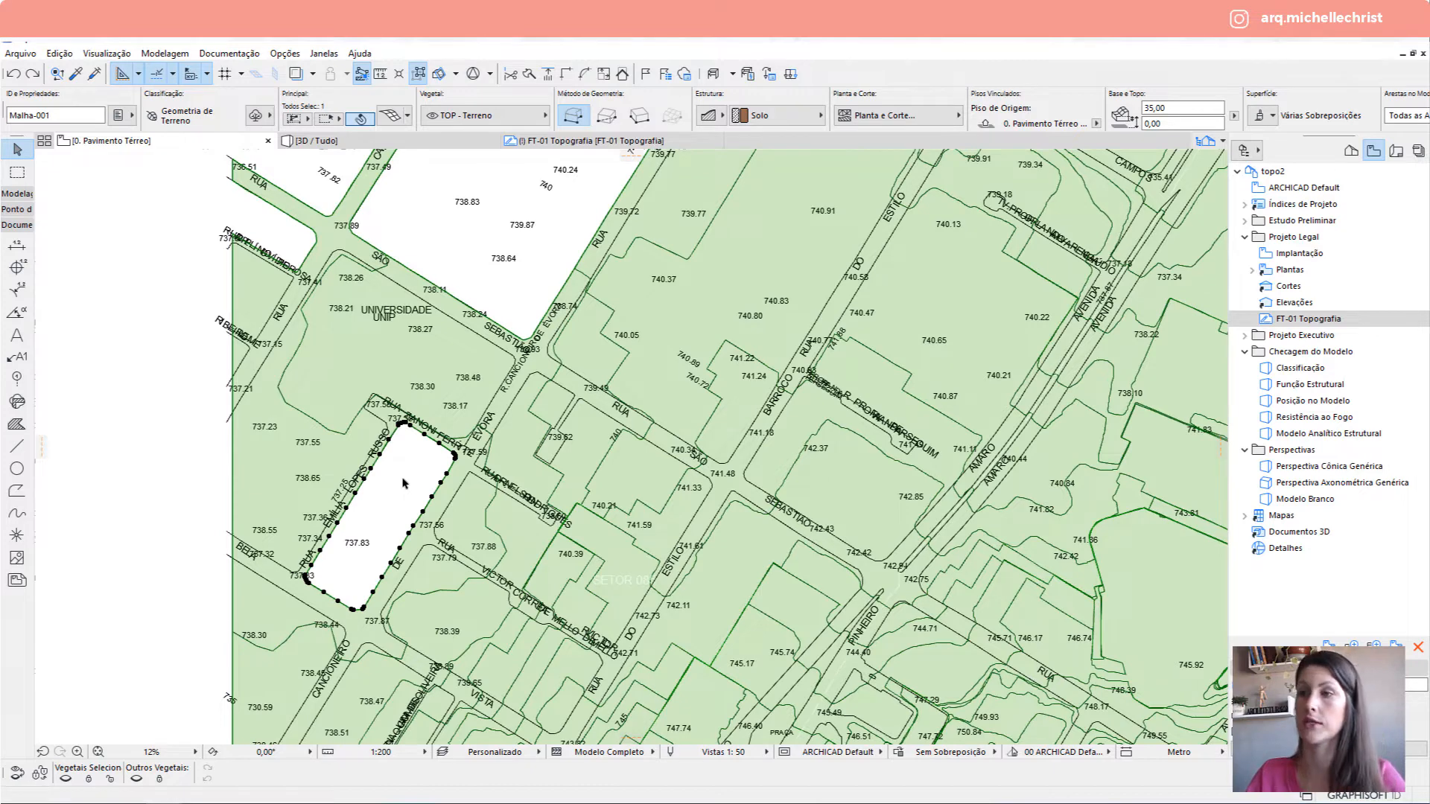
{"action": "scroll", "coordinate": [394, 346], "scroll_direction": "up", "scroll_amount": 2}
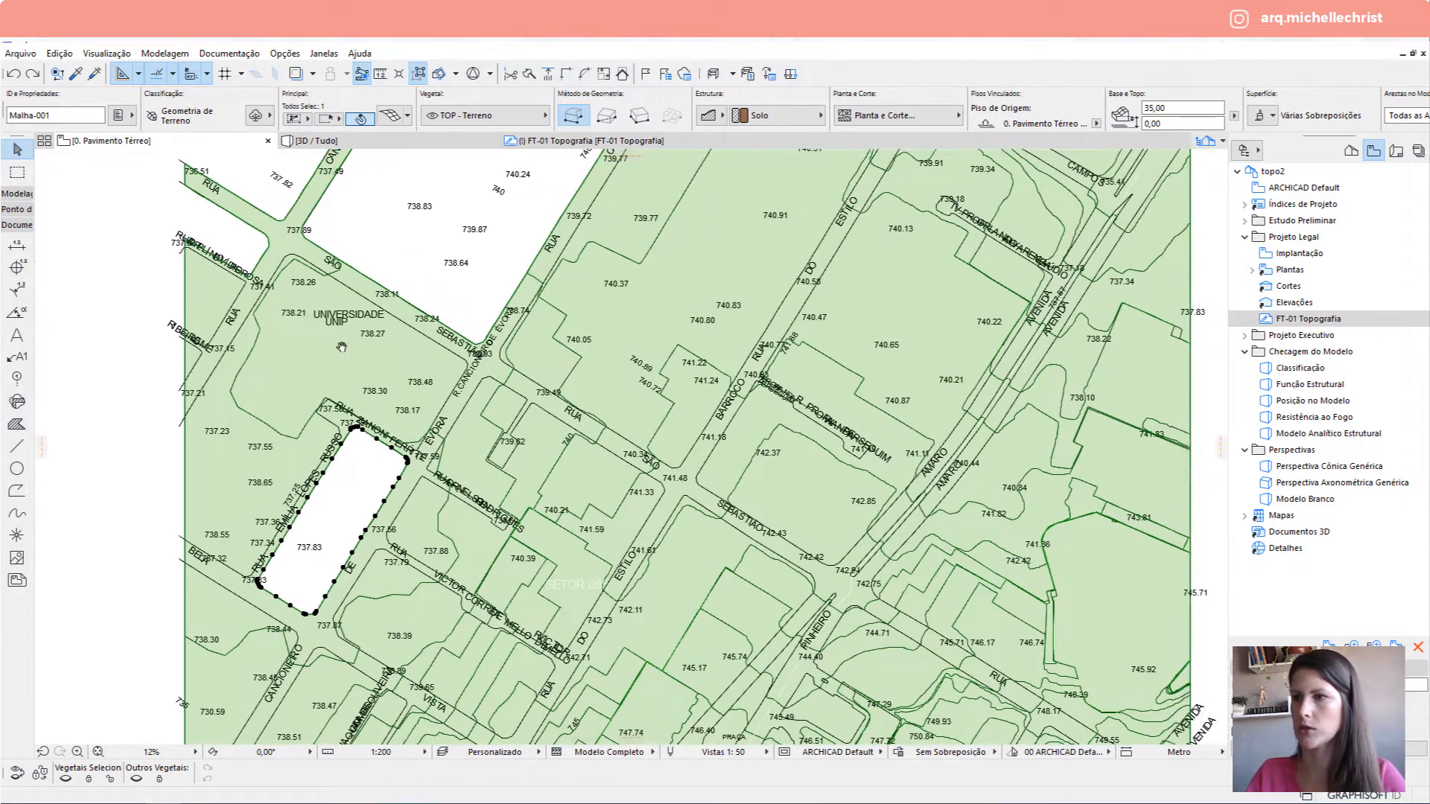
{"action": "left_click", "coordinate": [328, 142]}
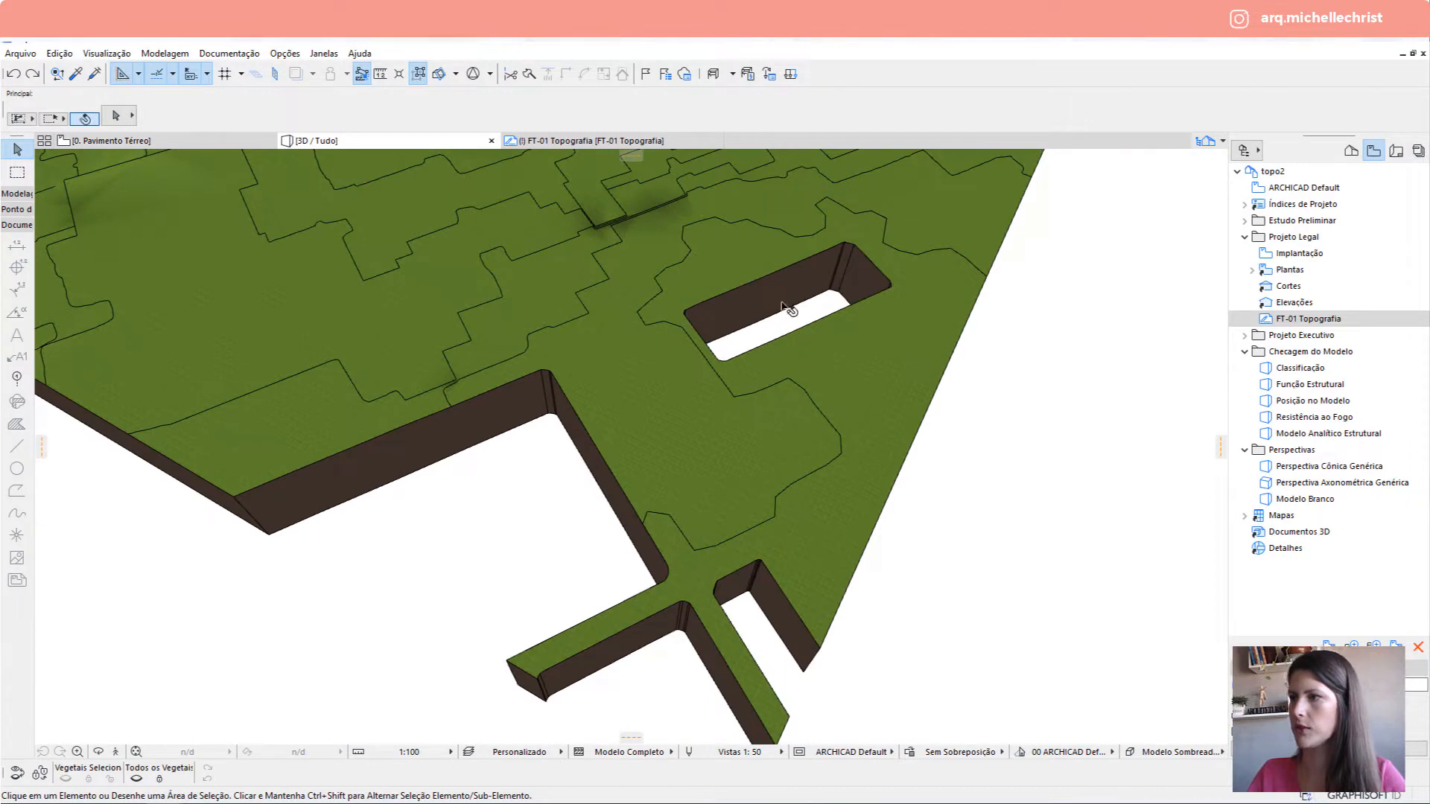
{"action": "left_click", "coordinate": [202, 144]}
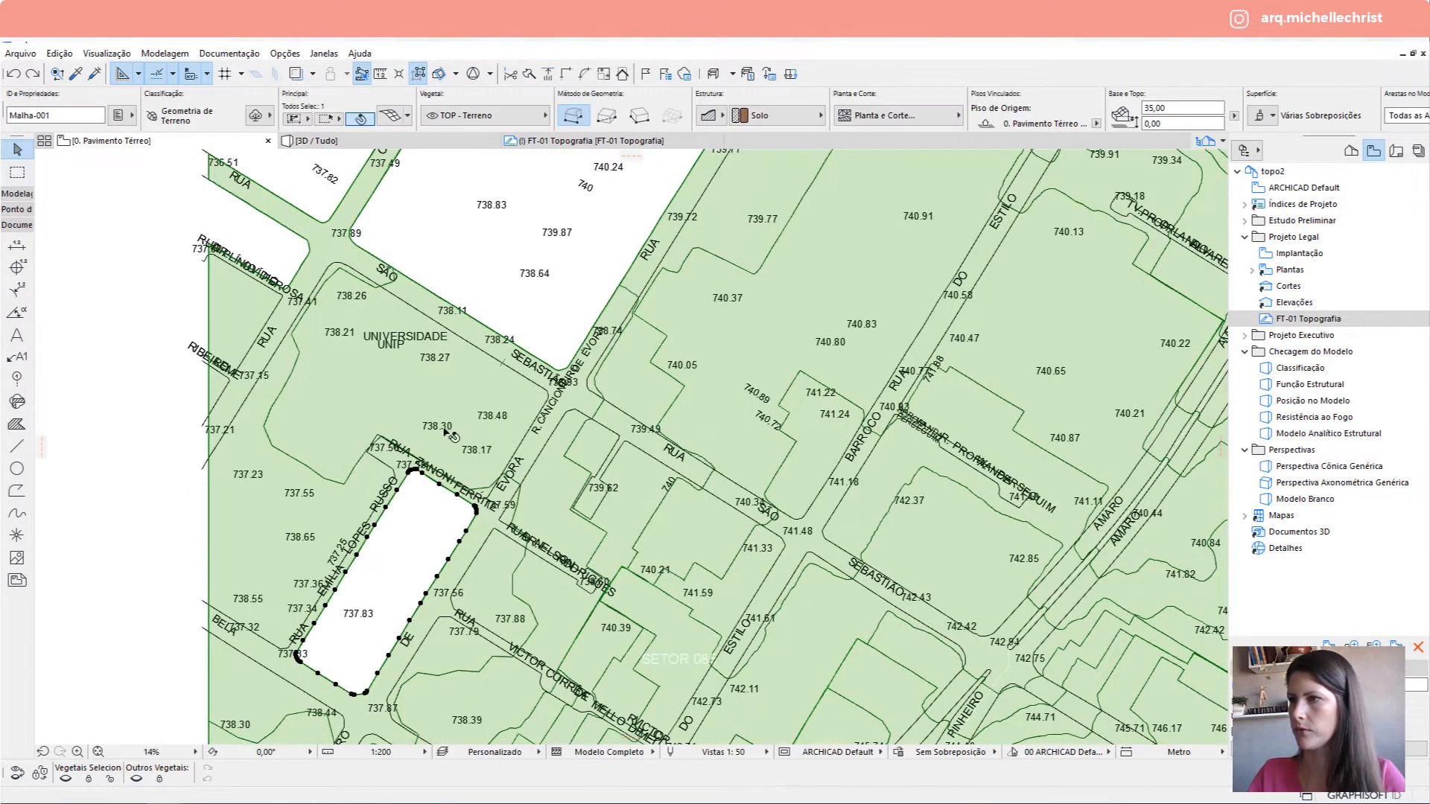
{"action": "scroll", "coordinate": [599, 335], "scroll_direction": "down", "scroll_amount": 2}
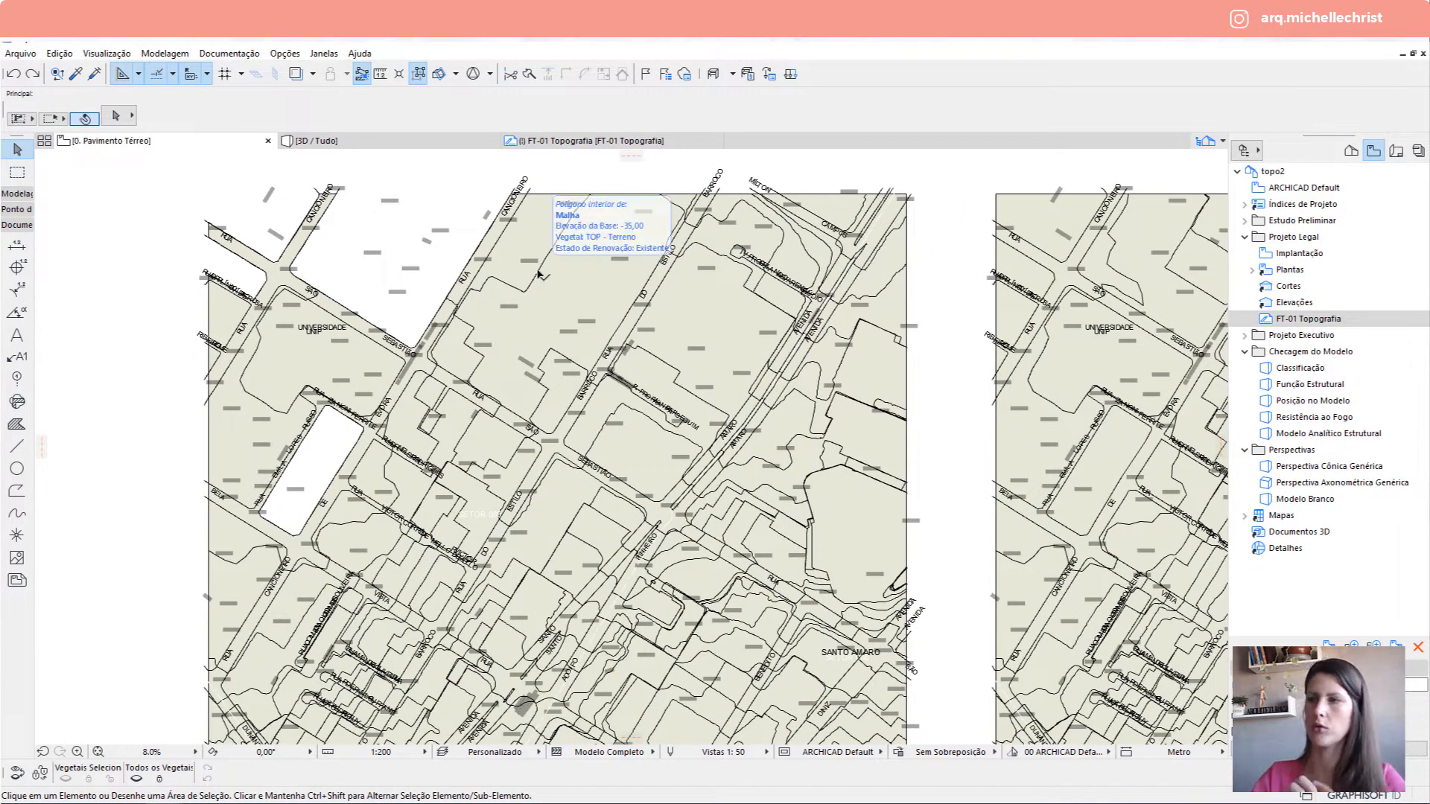
{"action": "left_click", "coordinate": [540, 225]}
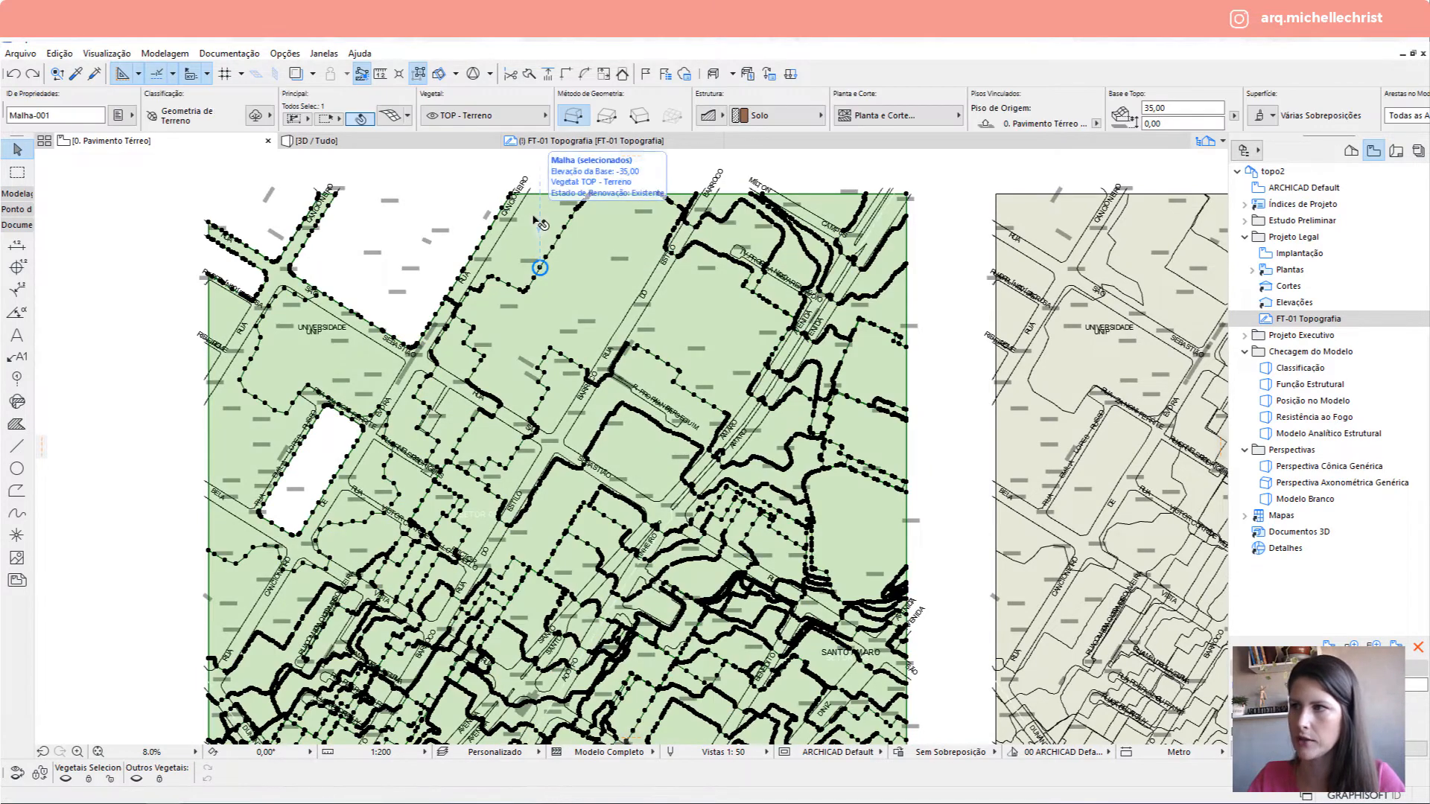
{"action": "left_click", "coordinate": [510, 195]}
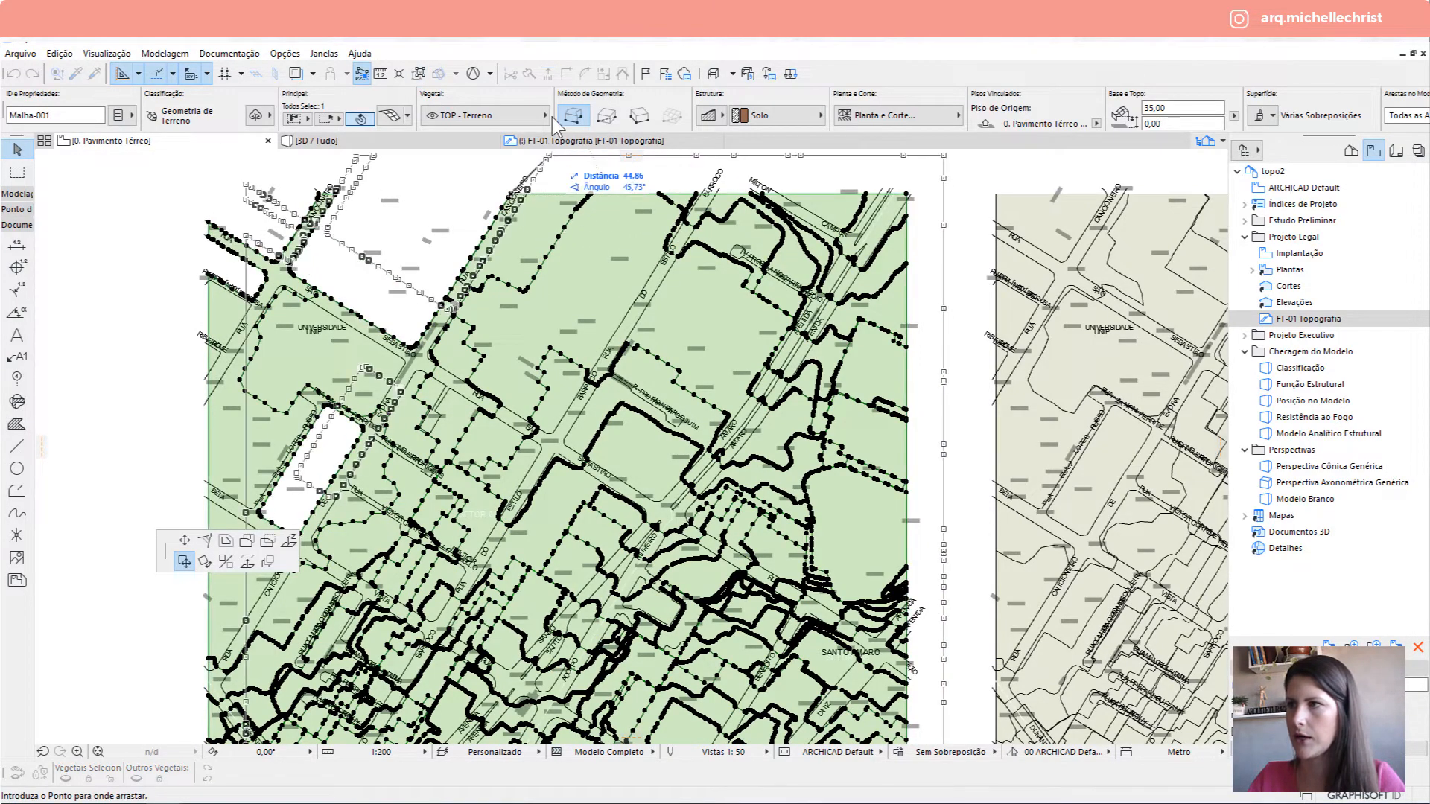
{"action": "key", "text": "Escape"}
{"action": "scroll", "coordinate": [457, 179], "scroll_direction": "up", "scroll_amount": 3}
{"action": "middle_click_drag", "start_coordinate": [457, 178], "coordinate": [425, 170]}
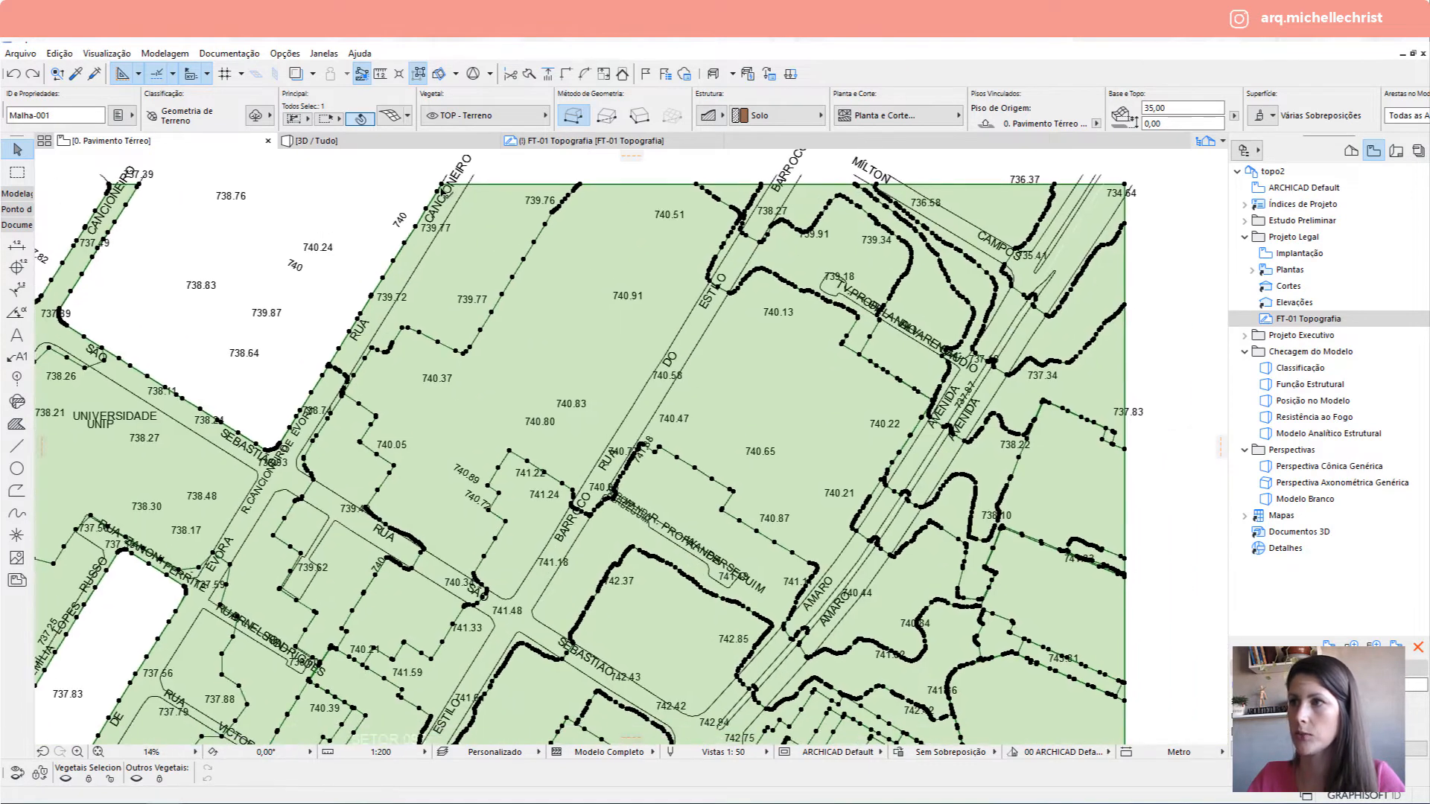
{"action": "left_click", "coordinate": [446, 186]}
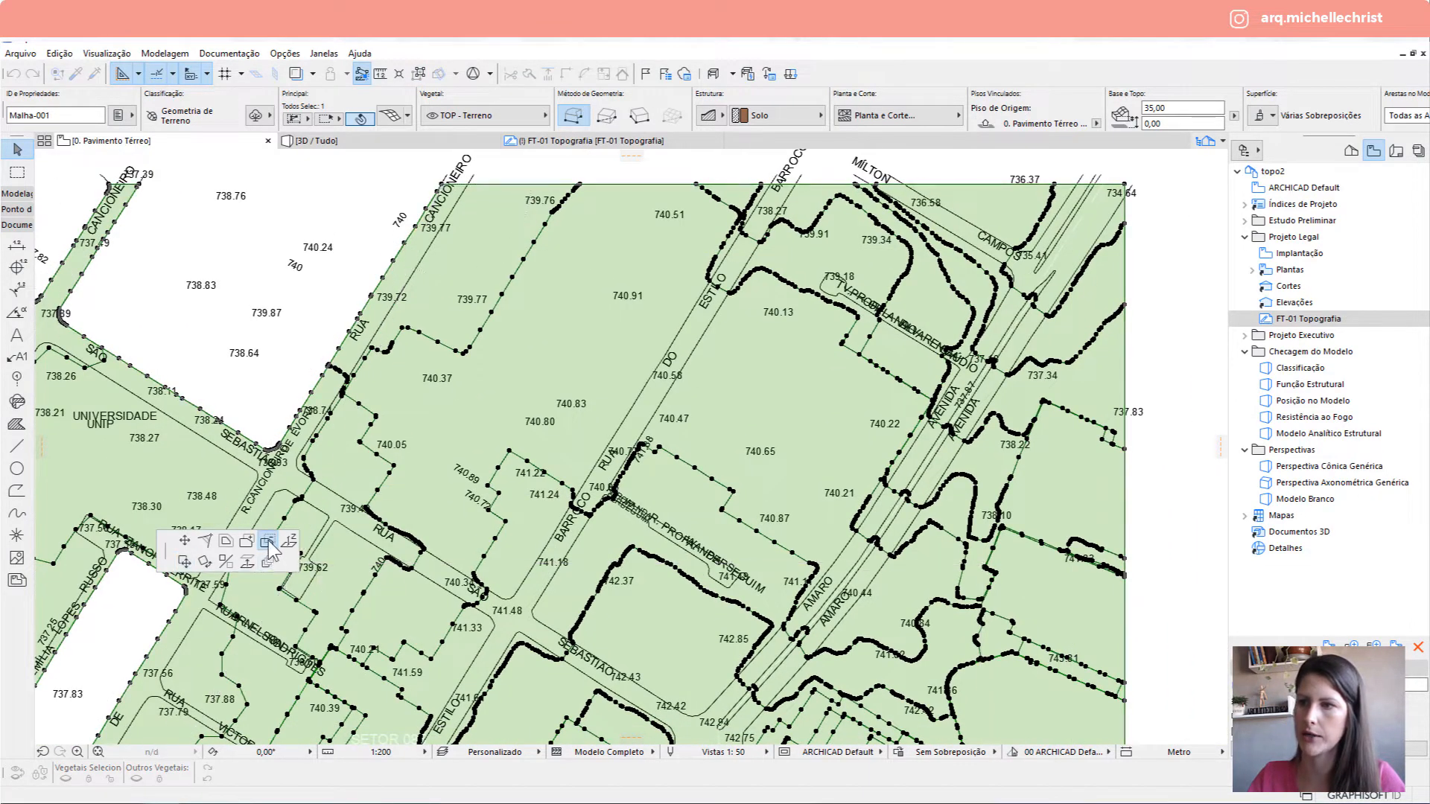
{"action": "left_click", "coordinate": [458, 201]}
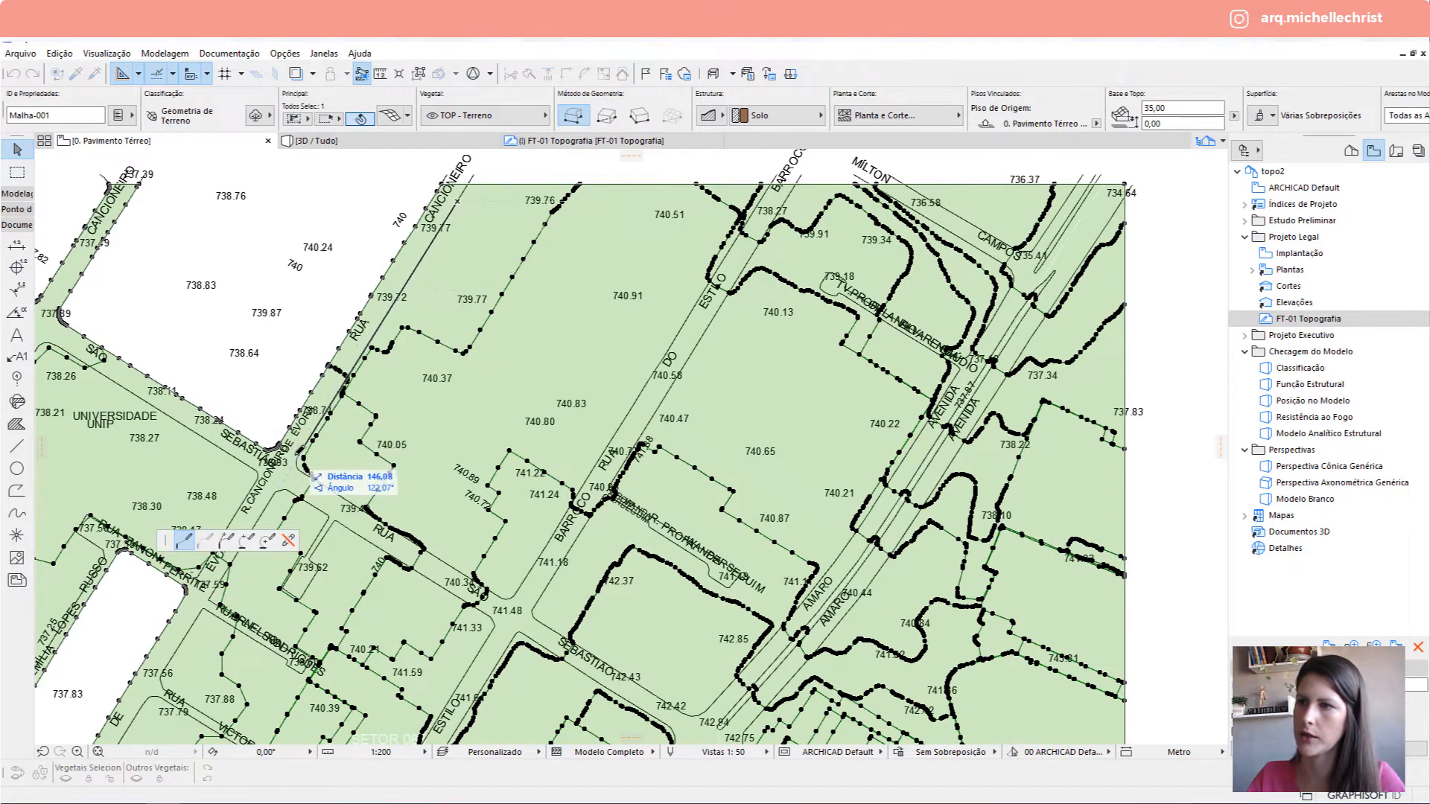
{"action": "left_click", "coordinate": [301, 456]}
{"action": "left_click", "coordinate": [529, 576]}
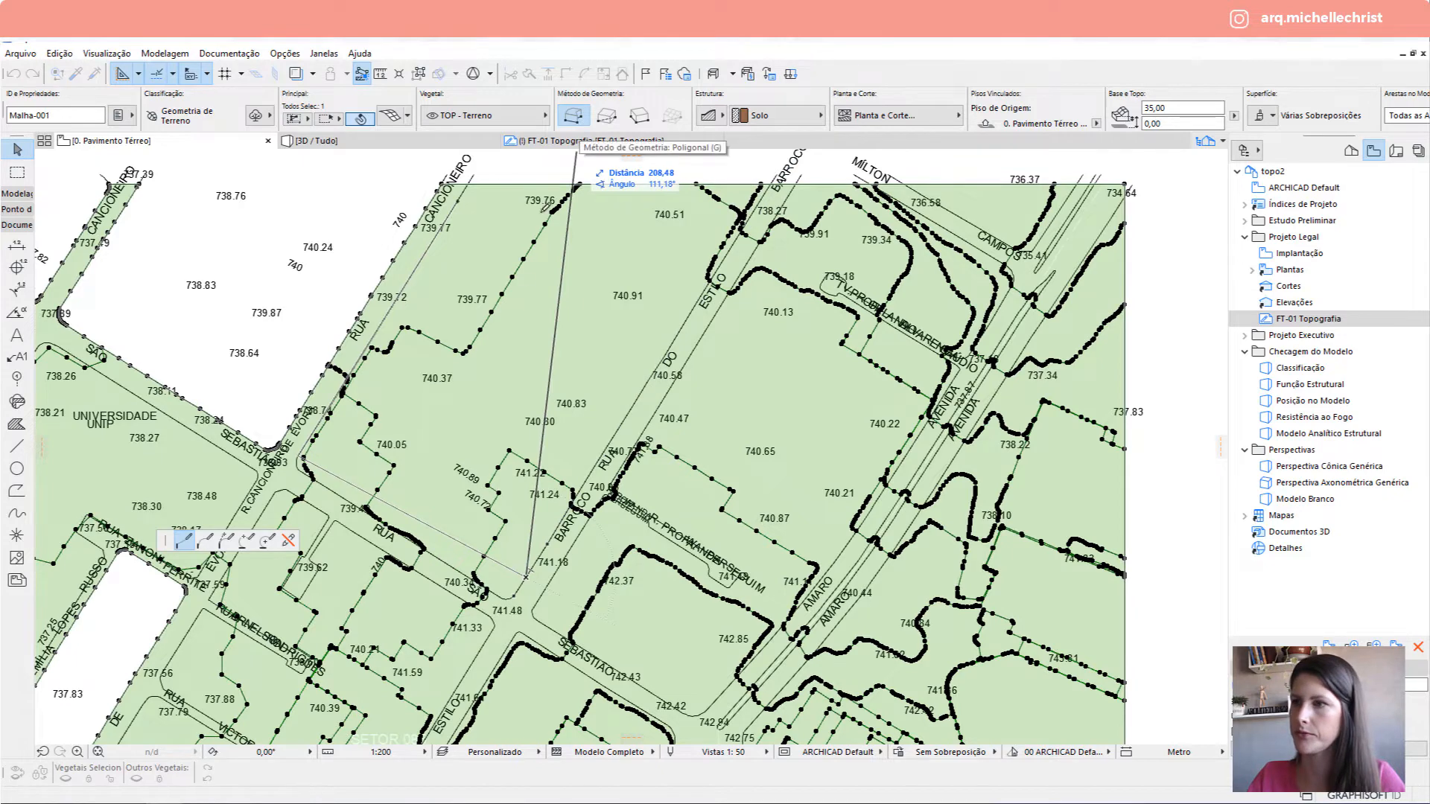
{"action": "key", "text": "Escape"}
{"action": "key", "text": "Delete"}
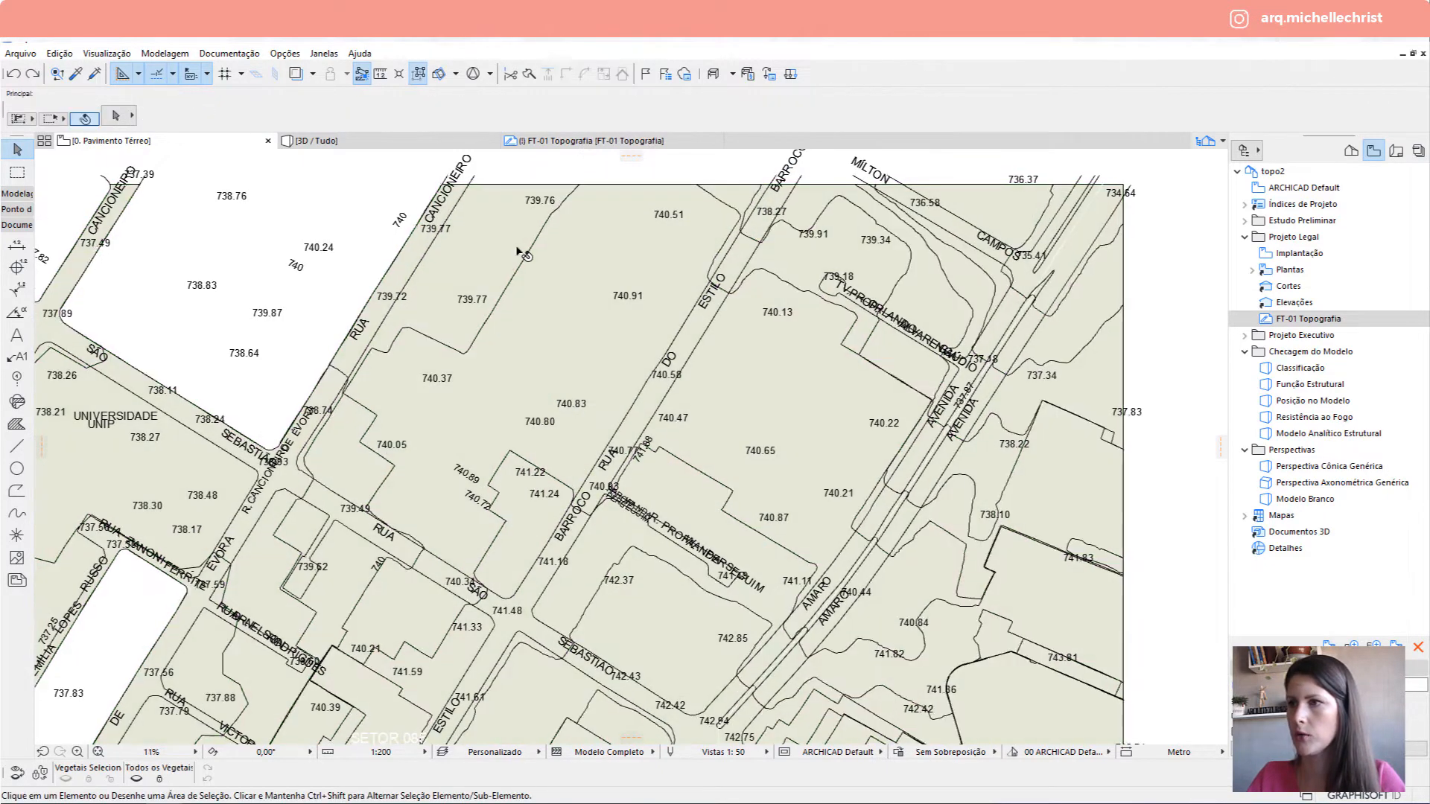
Draw a rectangular polyline across the upper strip of the original terrain mesh, extending beyond its upper and outer edges.
{"action": "scroll", "coordinate": [419, 256], "scroll_direction": "down", "scroll_amount": 3}
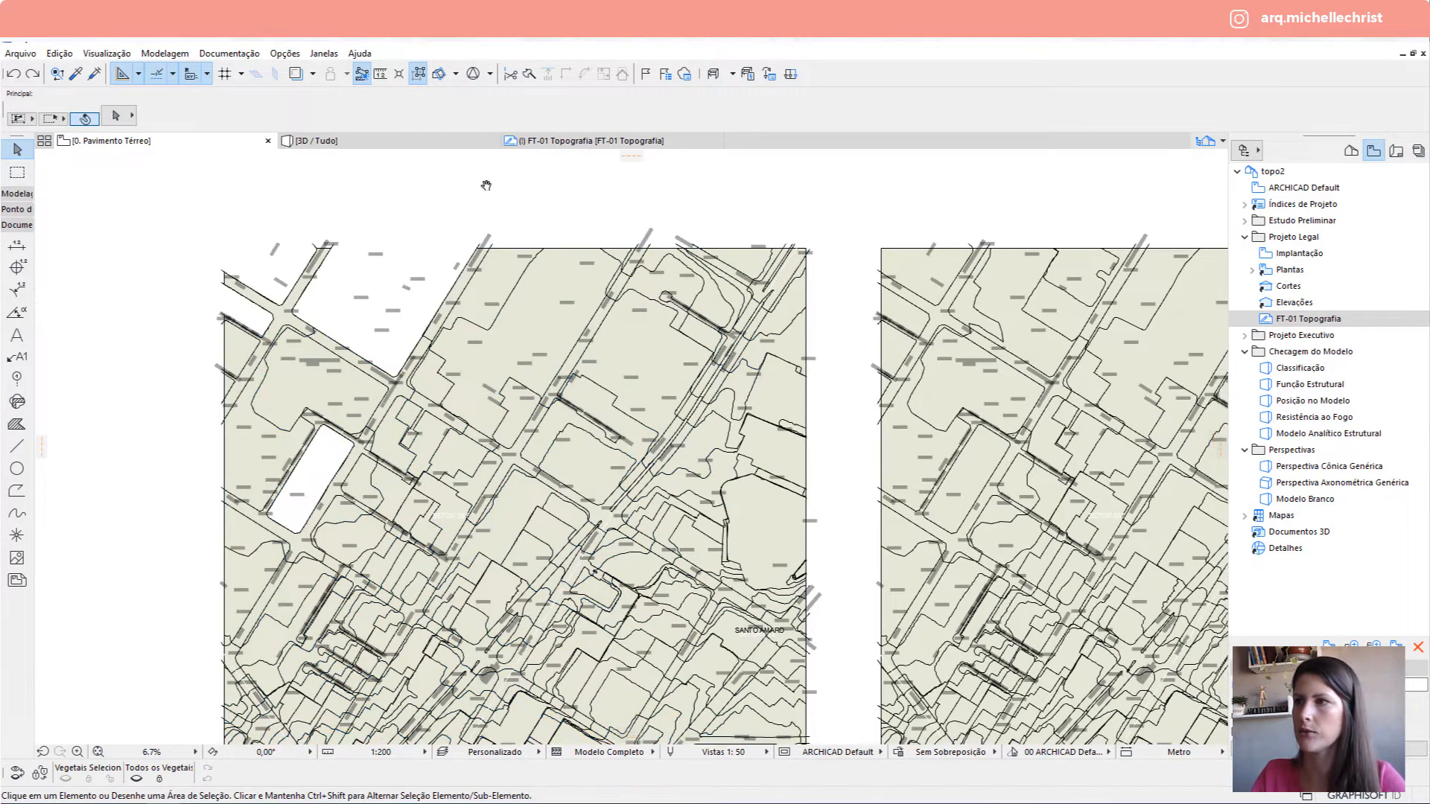
{"action": "middle_click_drag", "start_coordinate": [611, 253], "coordinate": [555, 233]}
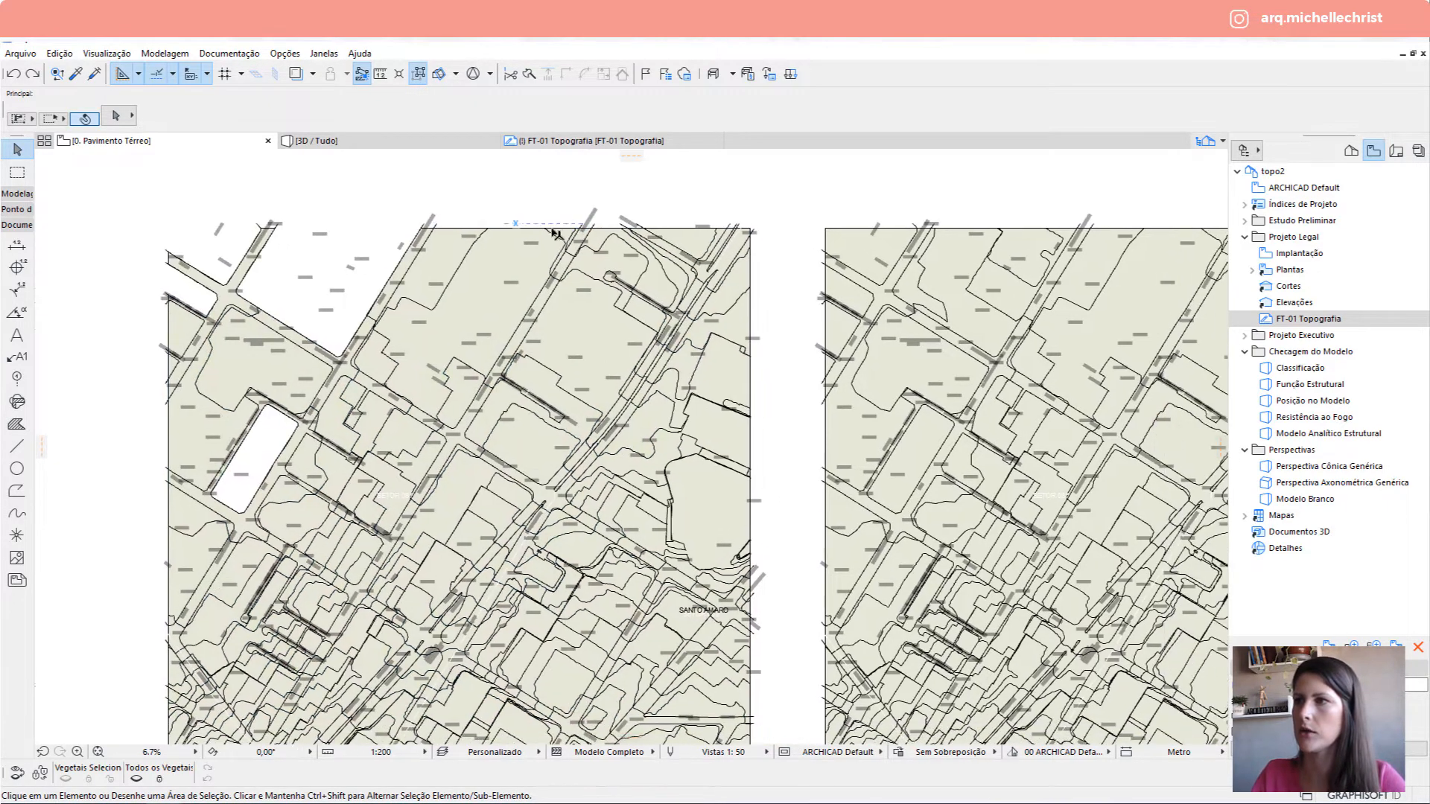
{"action": "left_click", "coordinate": [15, 501]}
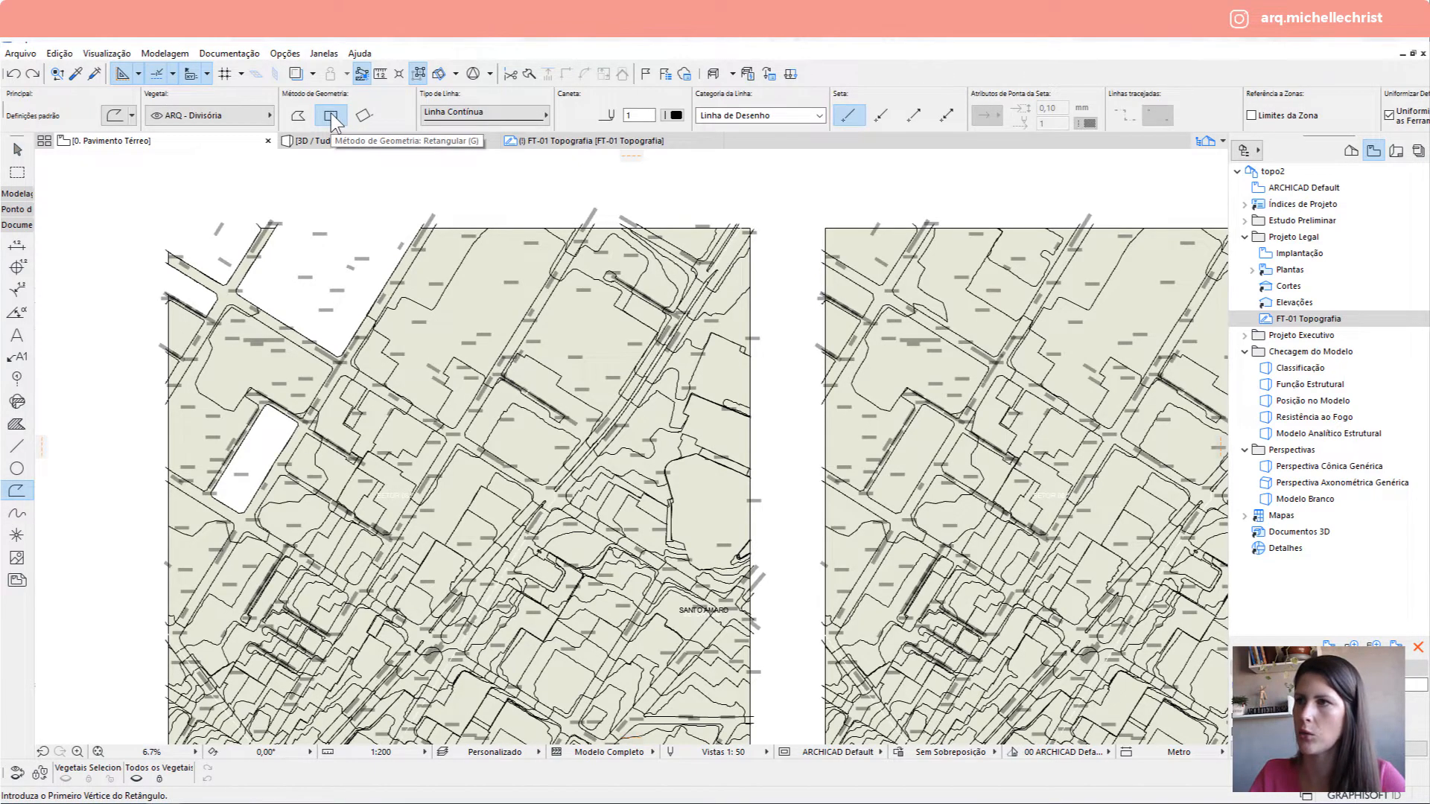
{"action": "left_click", "coordinate": [322, 196]}
{"action": "left_click", "coordinate": [793, 347]}
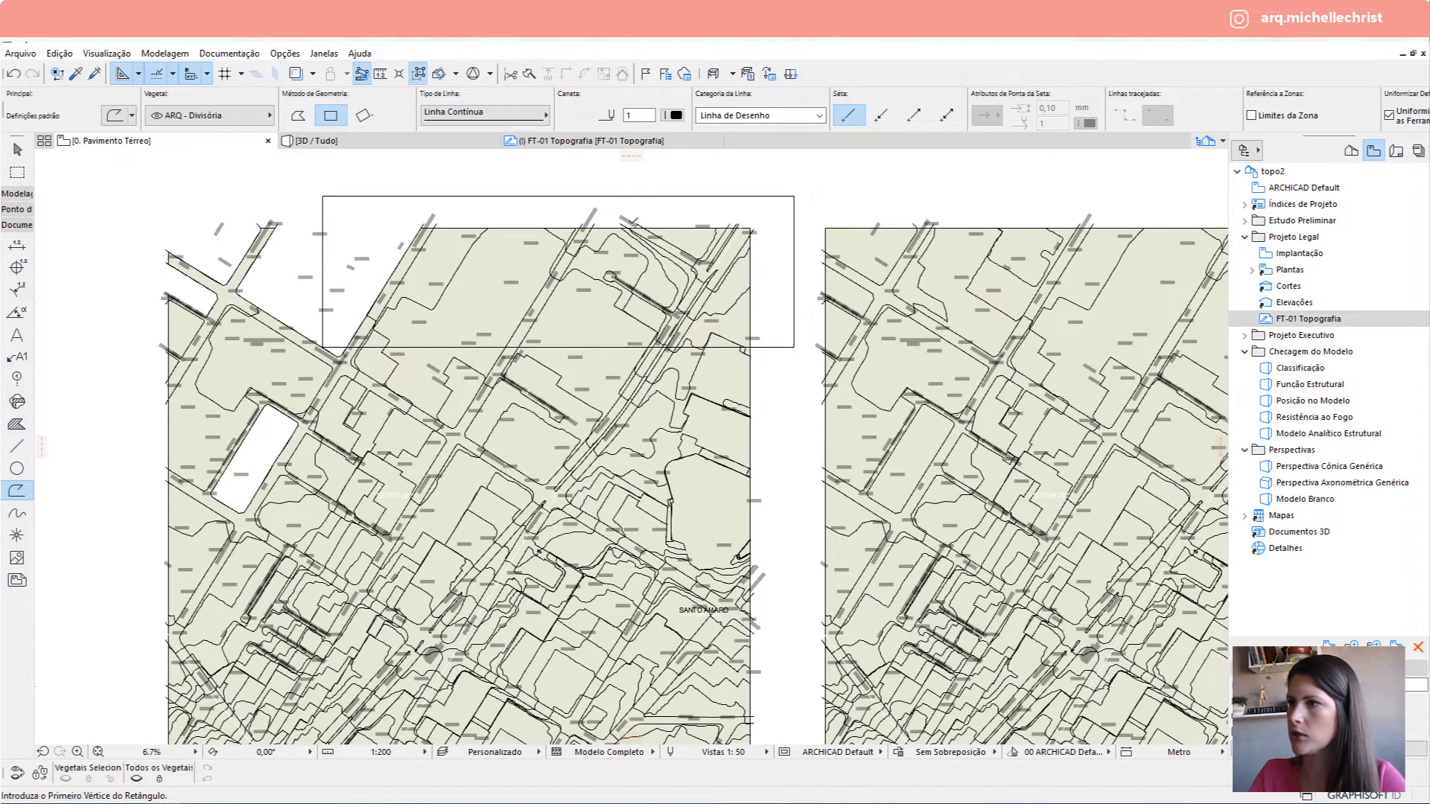
{"action": "key", "text": "shift"}
Place two stacked copies of the rectangle directly below it, spaced 152.30 m apart, to divide the terrain into strips.
{"action": "left_click", "coordinate": [794, 196]}
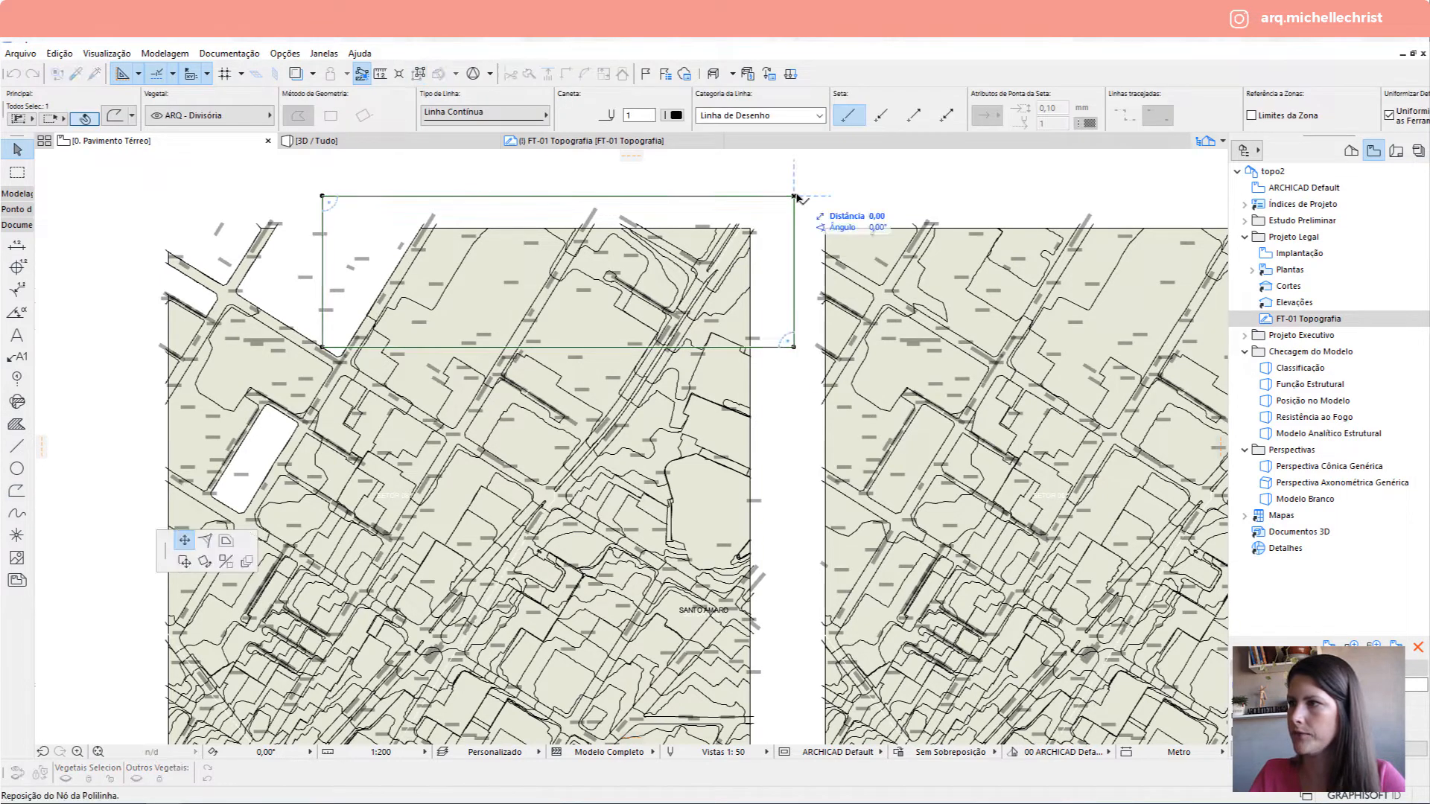
{"action": "left_click", "coordinate": [184, 562]}
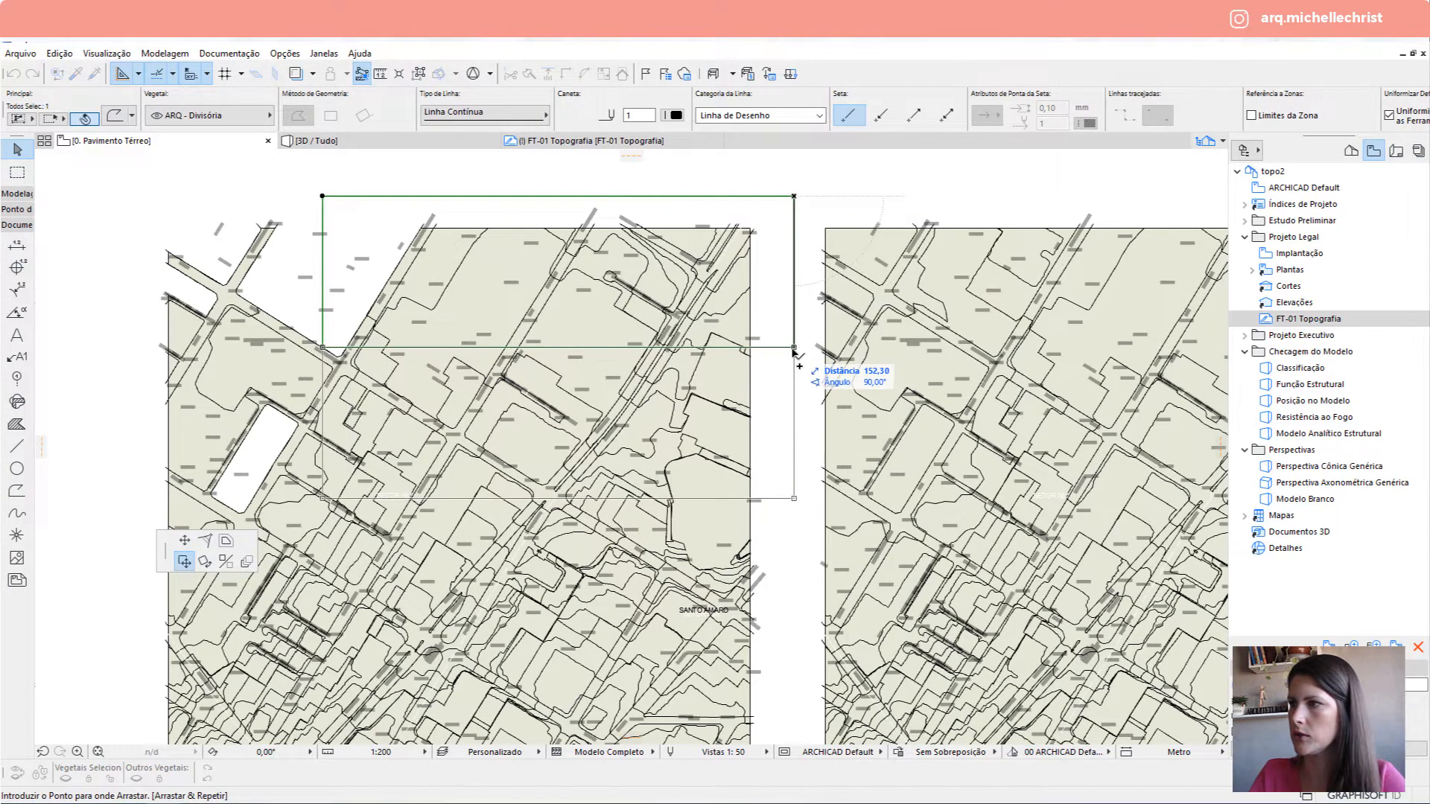
{"action": "left_click", "coordinate": [794, 498]}
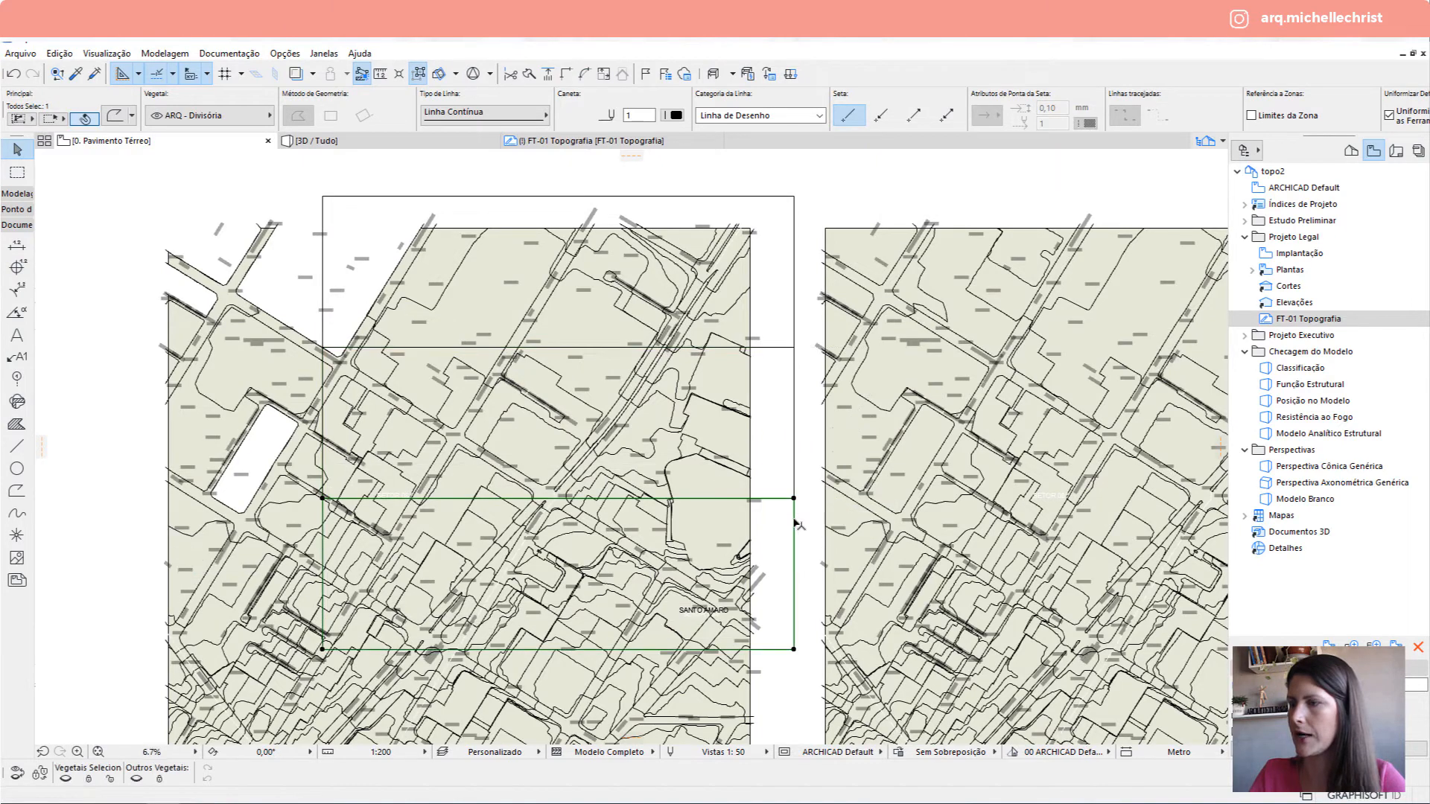
{"action": "key", "text": "Escape"}
Delete the three stacked dividing rectangles drawn over the original terrain mesh.
{"action": "scroll", "coordinate": [559, 319], "scroll_direction": "up", "scroll_amount": 5}
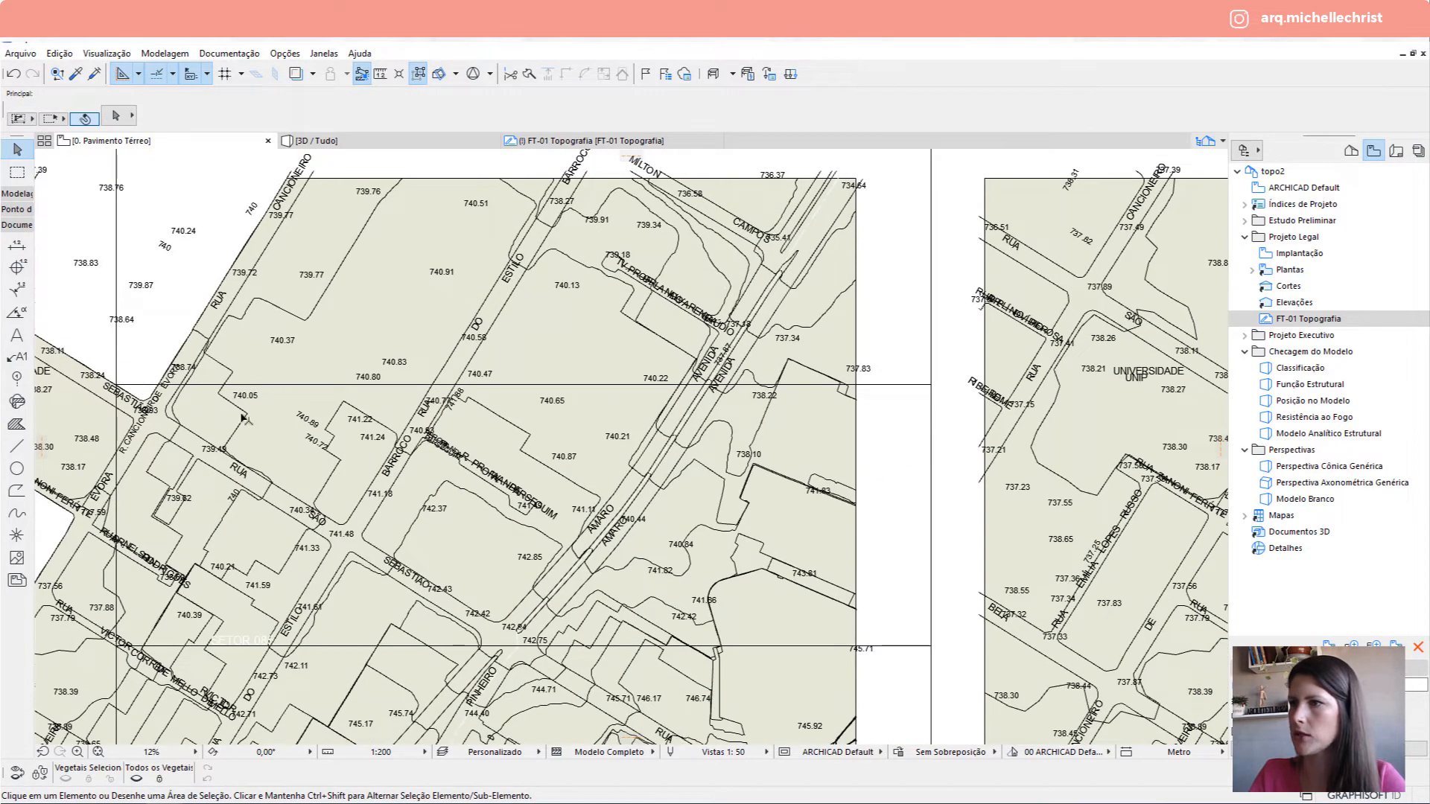
{"action": "middle_click_drag", "start_coordinate": [492, 519], "coordinate": [539, 449]}
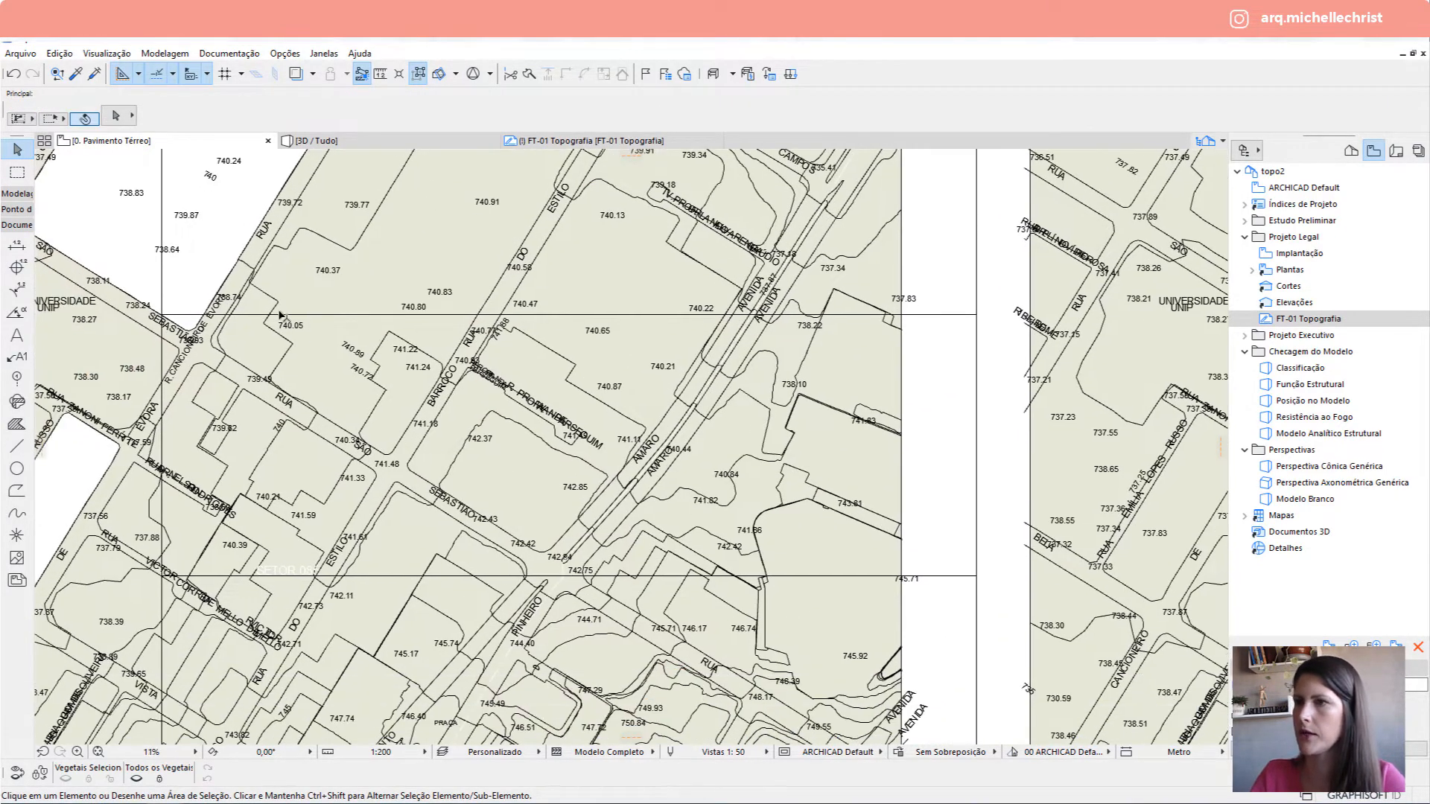
{"action": "scroll", "coordinate": [282, 315], "scroll_direction": "down", "scroll_amount": 2}
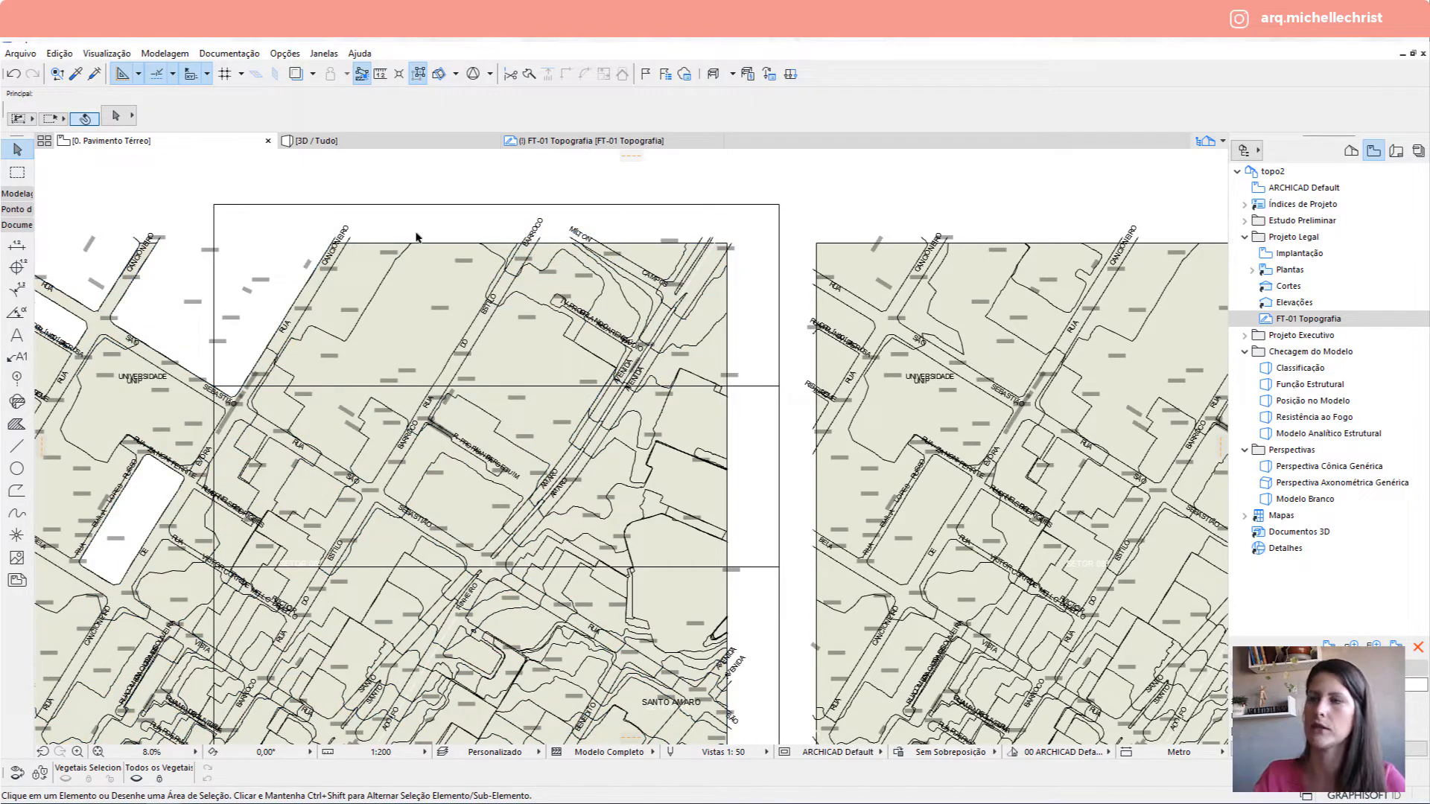
{"action": "left_click", "coordinate": [402, 209]}
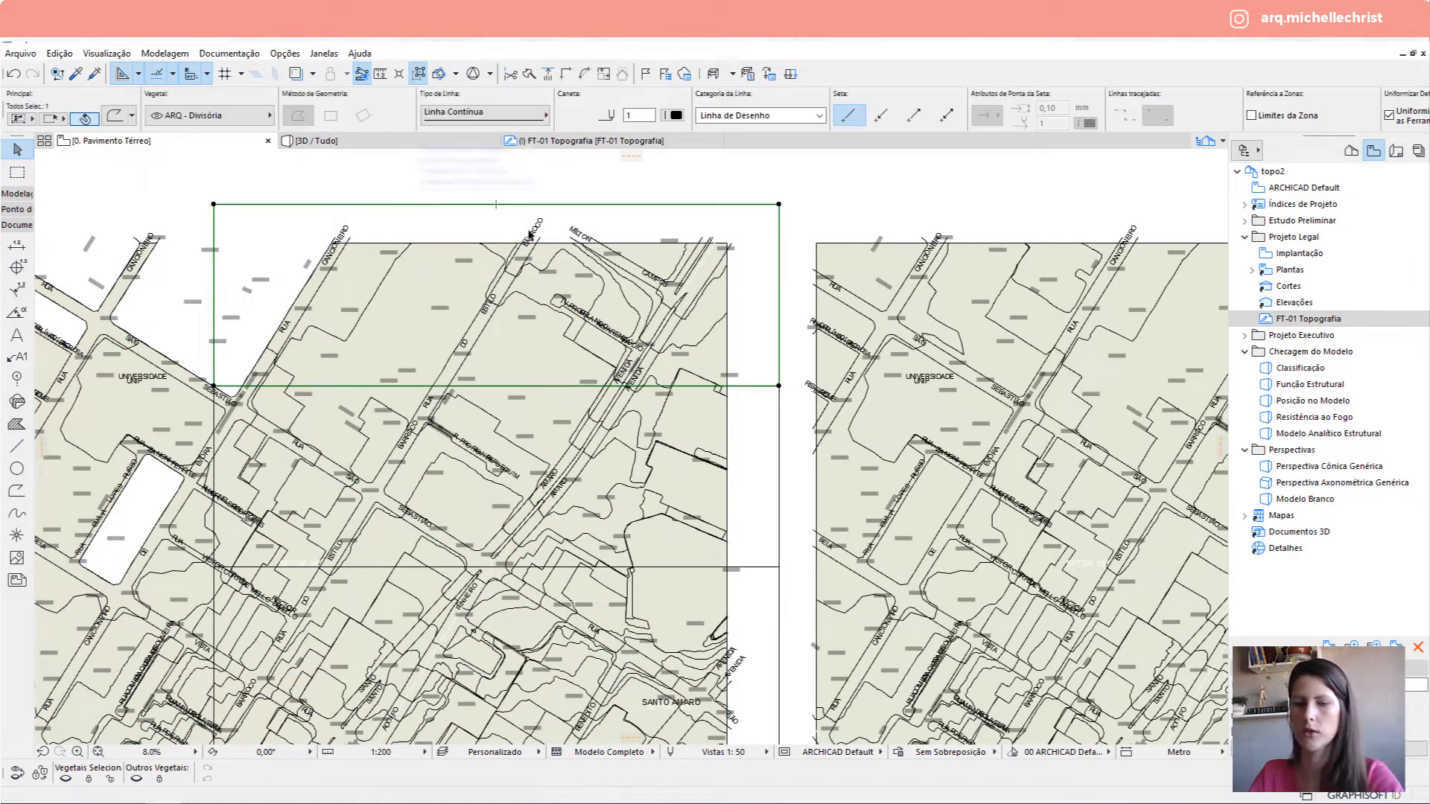
{"action": "key", "text": "Delete"}
{"action": "key", "text": "Delete"}
{"action": "left_click", "coordinate": [779, 568]}
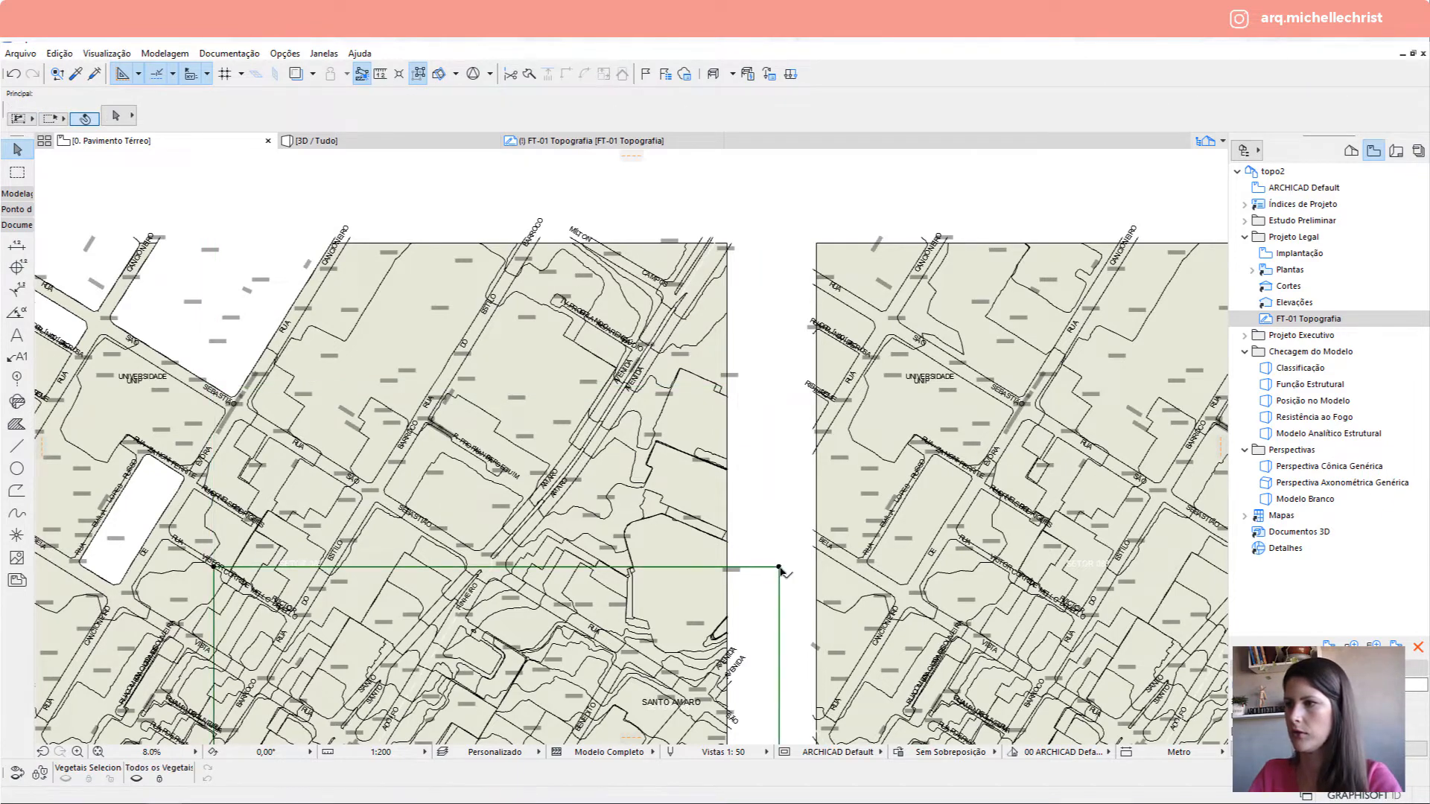
{"action": "key", "text": "Delete"}
Subtract the blocks surrounding the elongated opening and the edge block beside Rua Cancioneiro from the original mesh, following their curb outlines.
{"action": "scroll", "coordinate": [362, 310], "scroll_direction": "down", "scroll_amount": 1}
{"action": "middle_click_drag", "start_coordinate": [362, 310], "coordinate": [419, 242]}
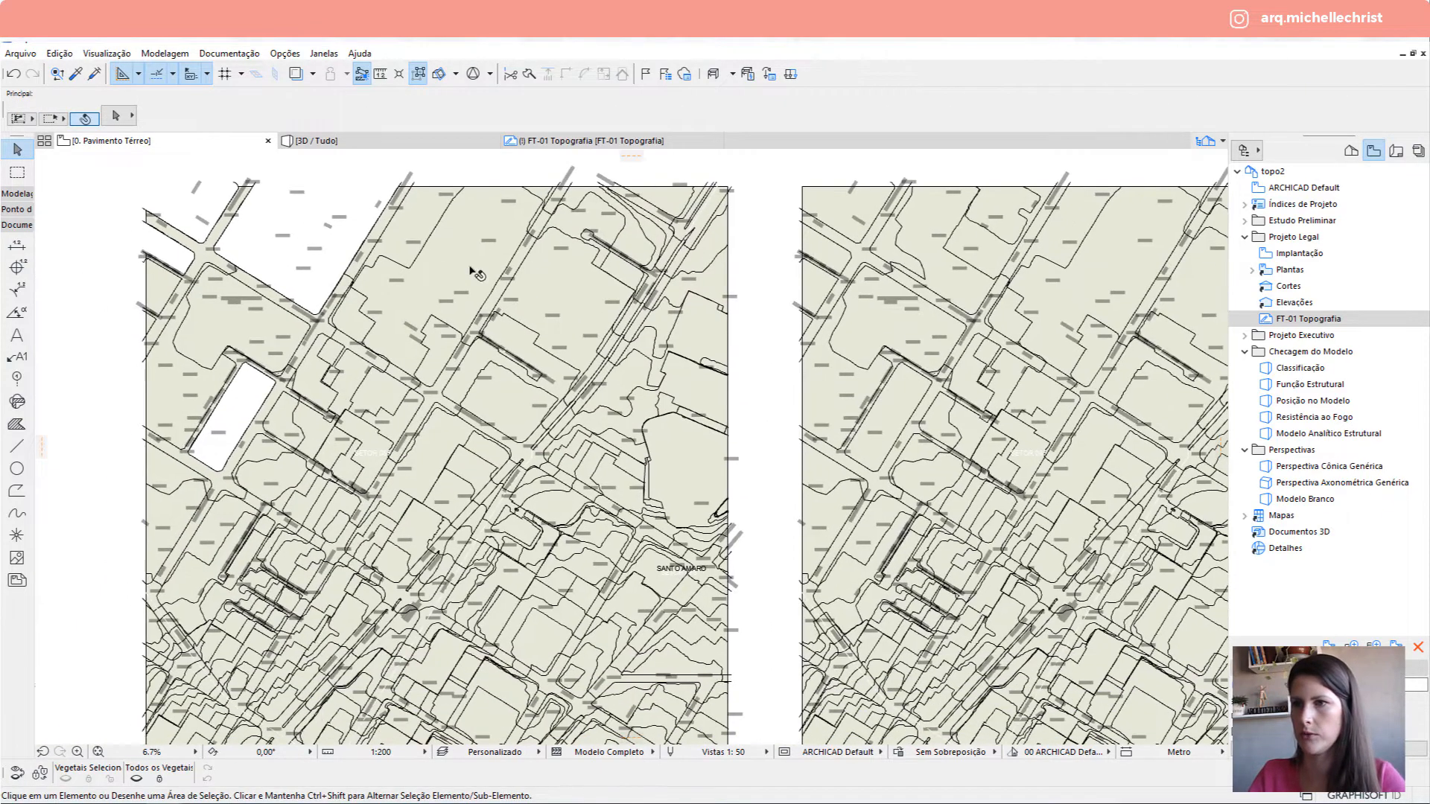
{"action": "left_click", "coordinate": [185, 456]}
{"action": "scroll", "coordinate": [185, 455], "scroll_direction": "up", "scroll_amount": 6}
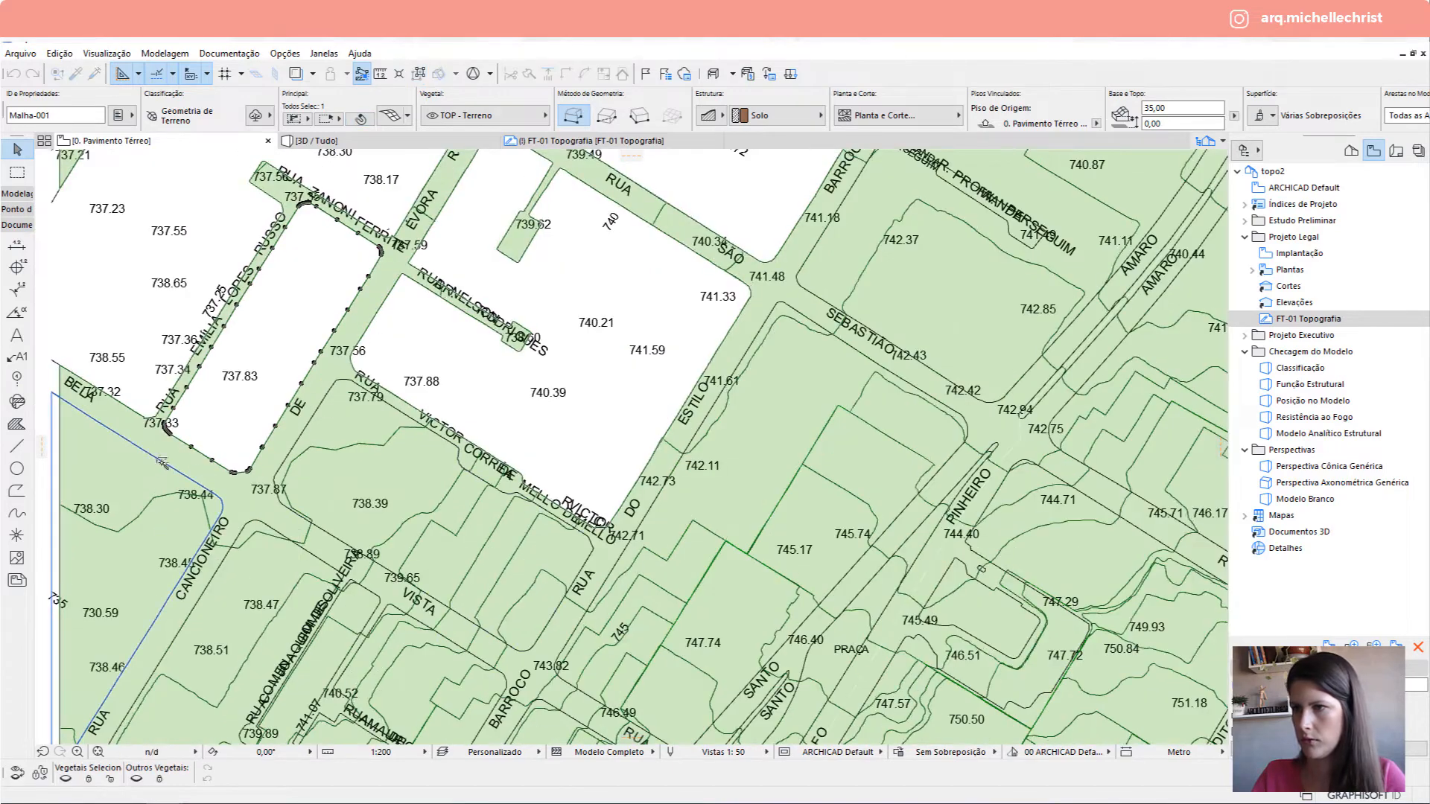
{"action": "left_click", "coordinate": [163, 462]}
{"action": "middle_click_drag", "start_coordinate": [162, 462], "coordinate": [179, 249]}
{"action": "middle_click_drag", "start_coordinate": [179, 521], "coordinate": [328, 435]}
Examine the original terrain mesh in the 3D view to check the geometry left by the block subtractions.
{"action": "left_click", "coordinate": [316, 140]}
{"action": "key", "text": "Escape"}
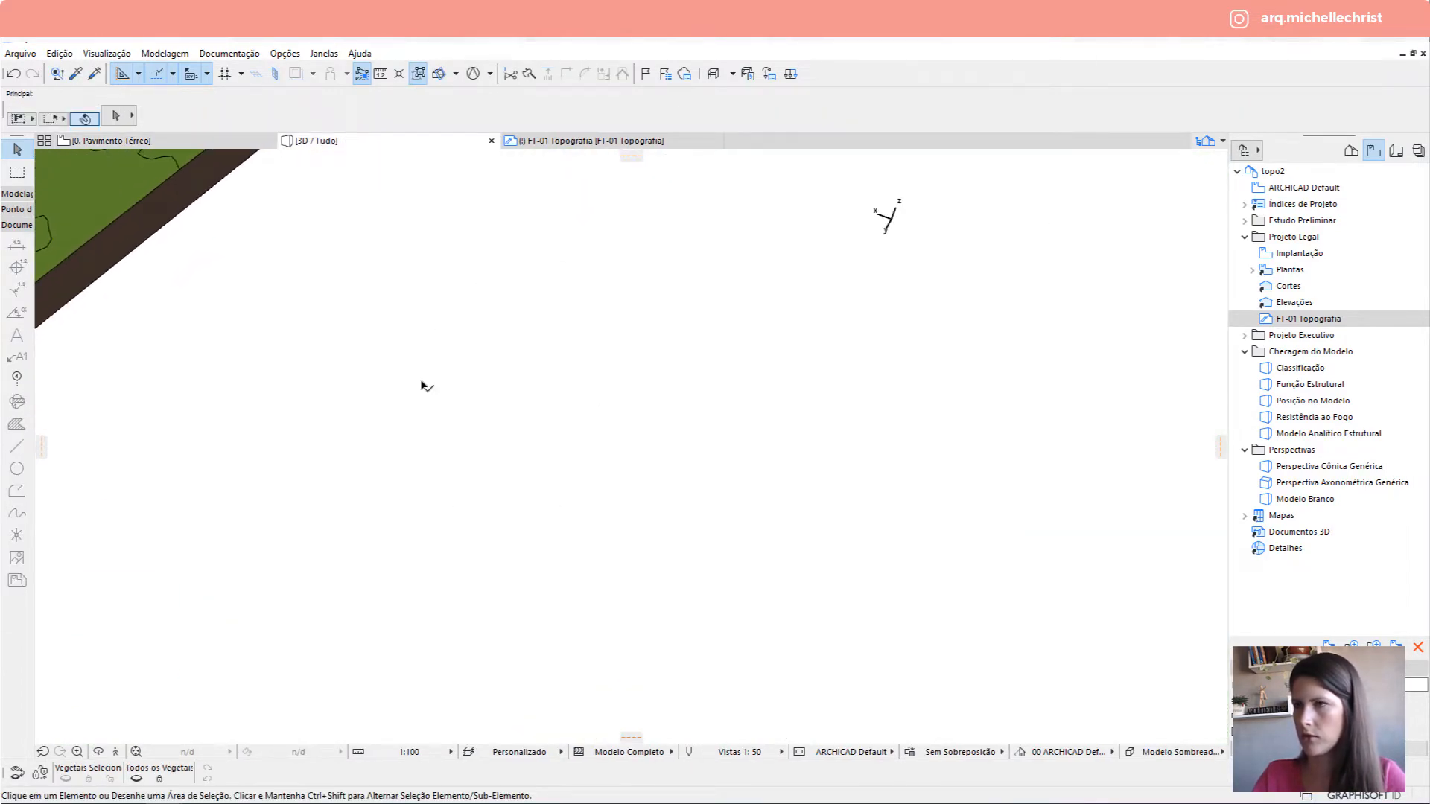
{"action": "mouse_move", "coordinate": [151, 141]}
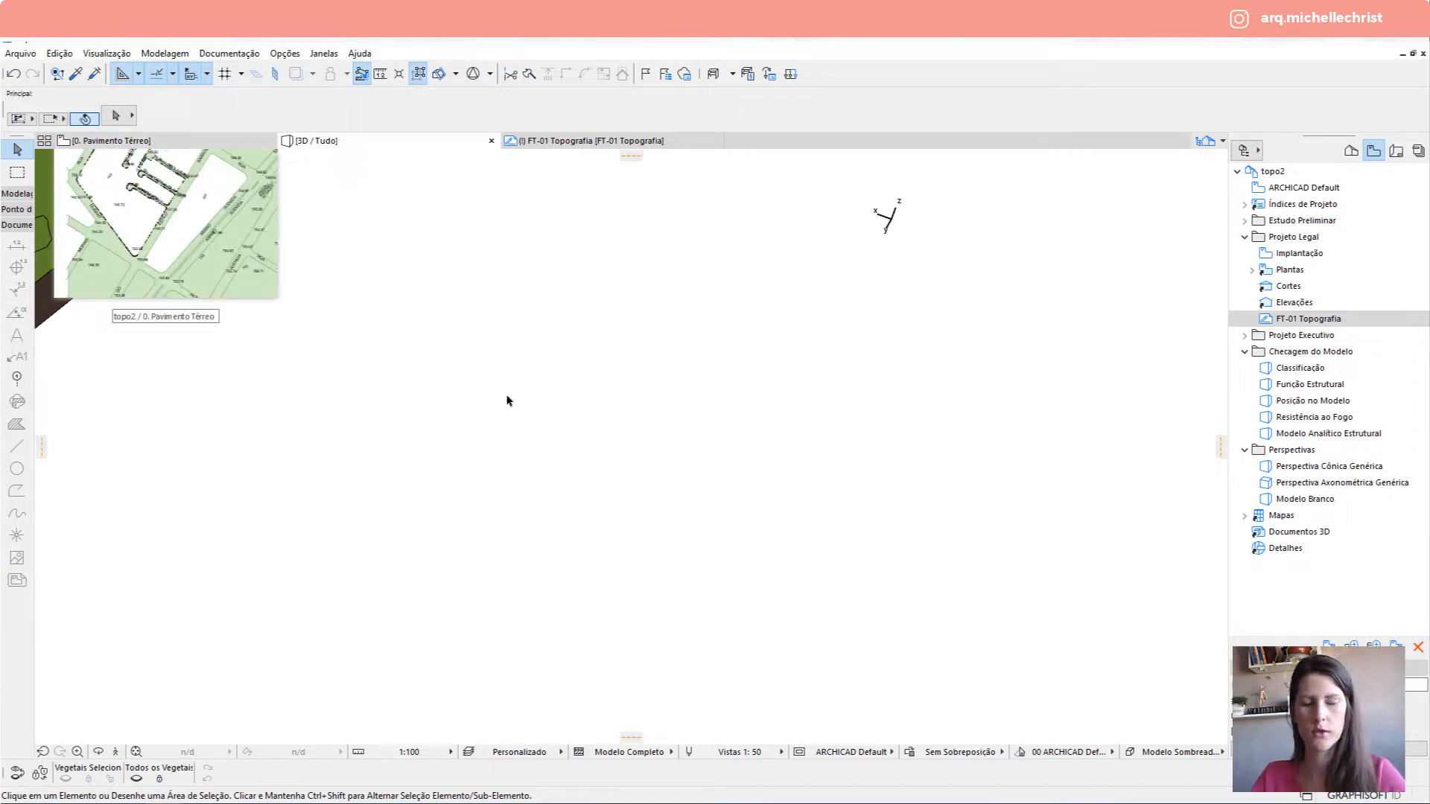
{"action": "left_click", "coordinate": [406, 280]}
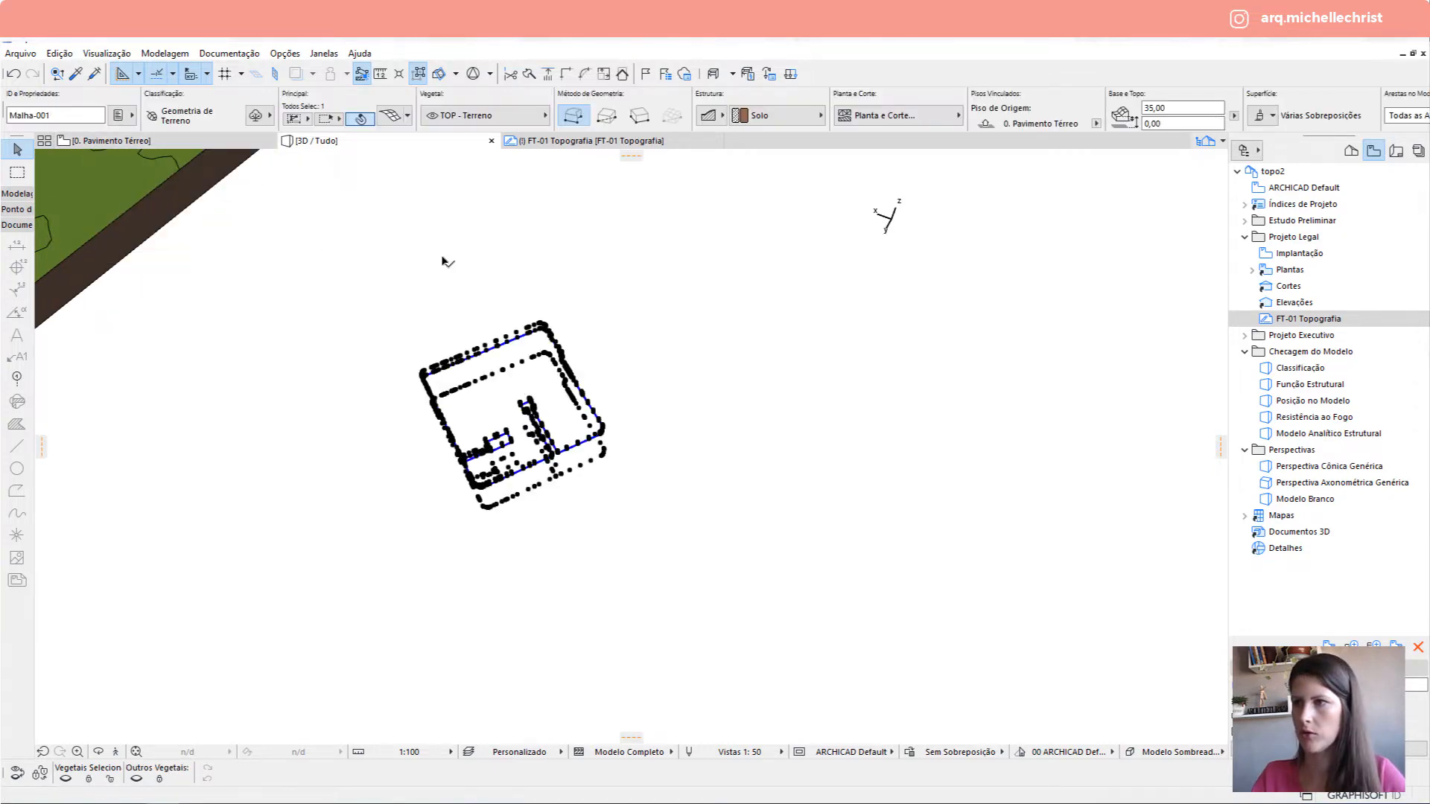
{"action": "middle_click_drag", "start_coordinate": [561, 344], "coordinate": [553, 281], "text": "shift"}
{"action": "middle_click_drag", "start_coordinate": [406, 348], "coordinate": [447, 313], "text": "shift"}
{"action": "left_click", "coordinate": [460, 315]}
{"action": "key", "text": "F2"}
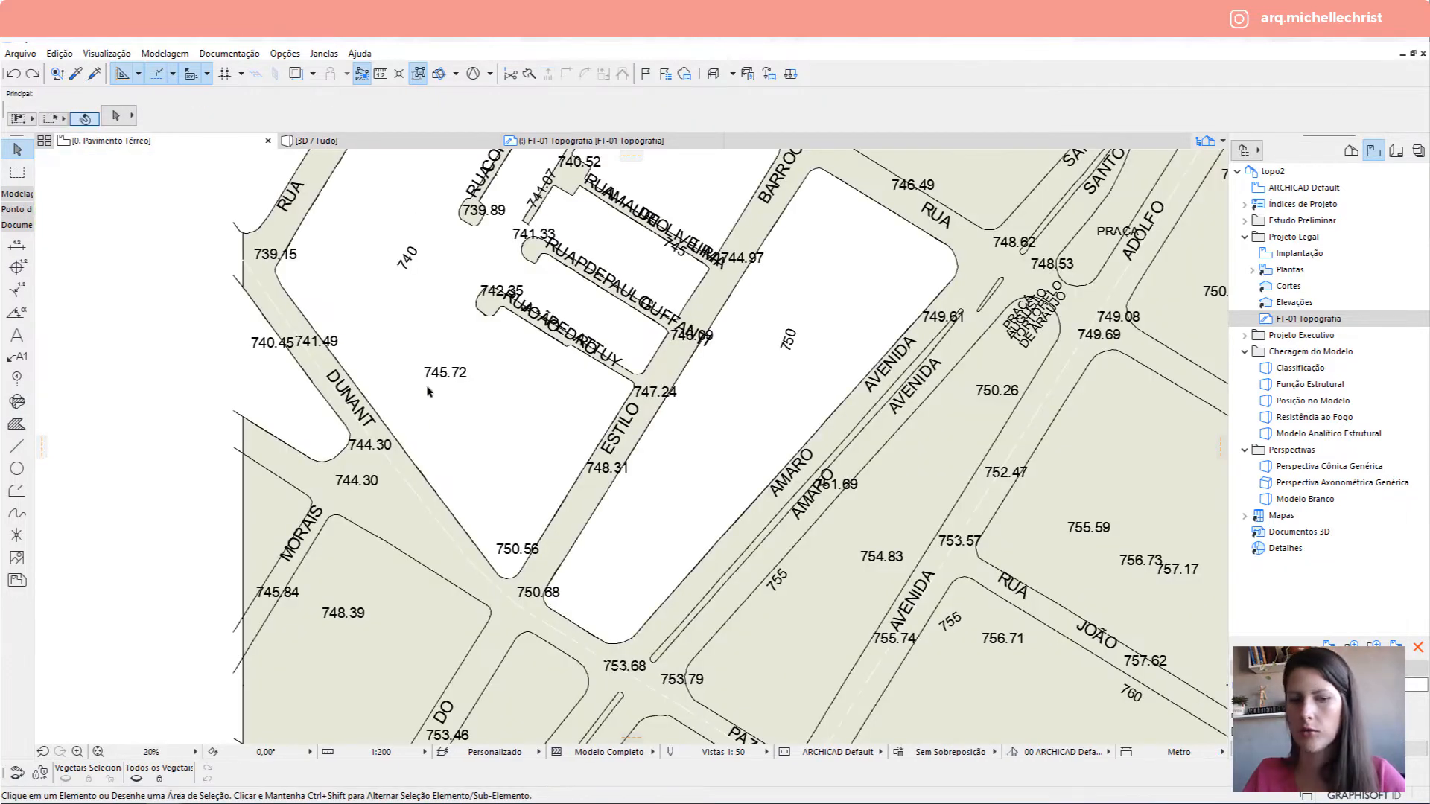
Undo the latest block subtractions around Rua do Estilo Barroco one by one, checking the original mesh in 3D after each undo.
{"action": "key", "text": "ctrl+z"}
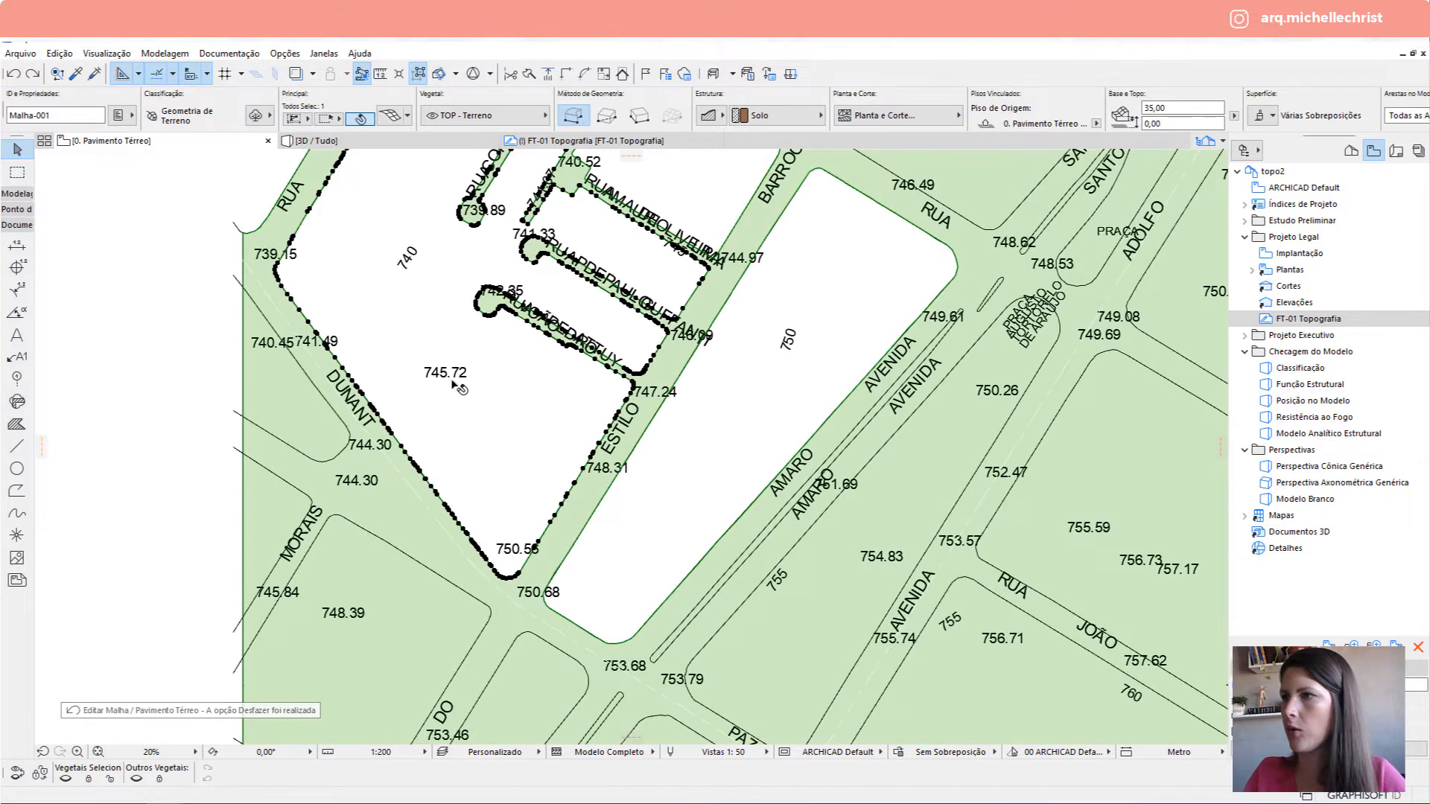
{"action": "scroll", "coordinate": [454, 383], "scroll_direction": "down", "scroll_amount": 1}
{"action": "left_click", "coordinate": [417, 143]}
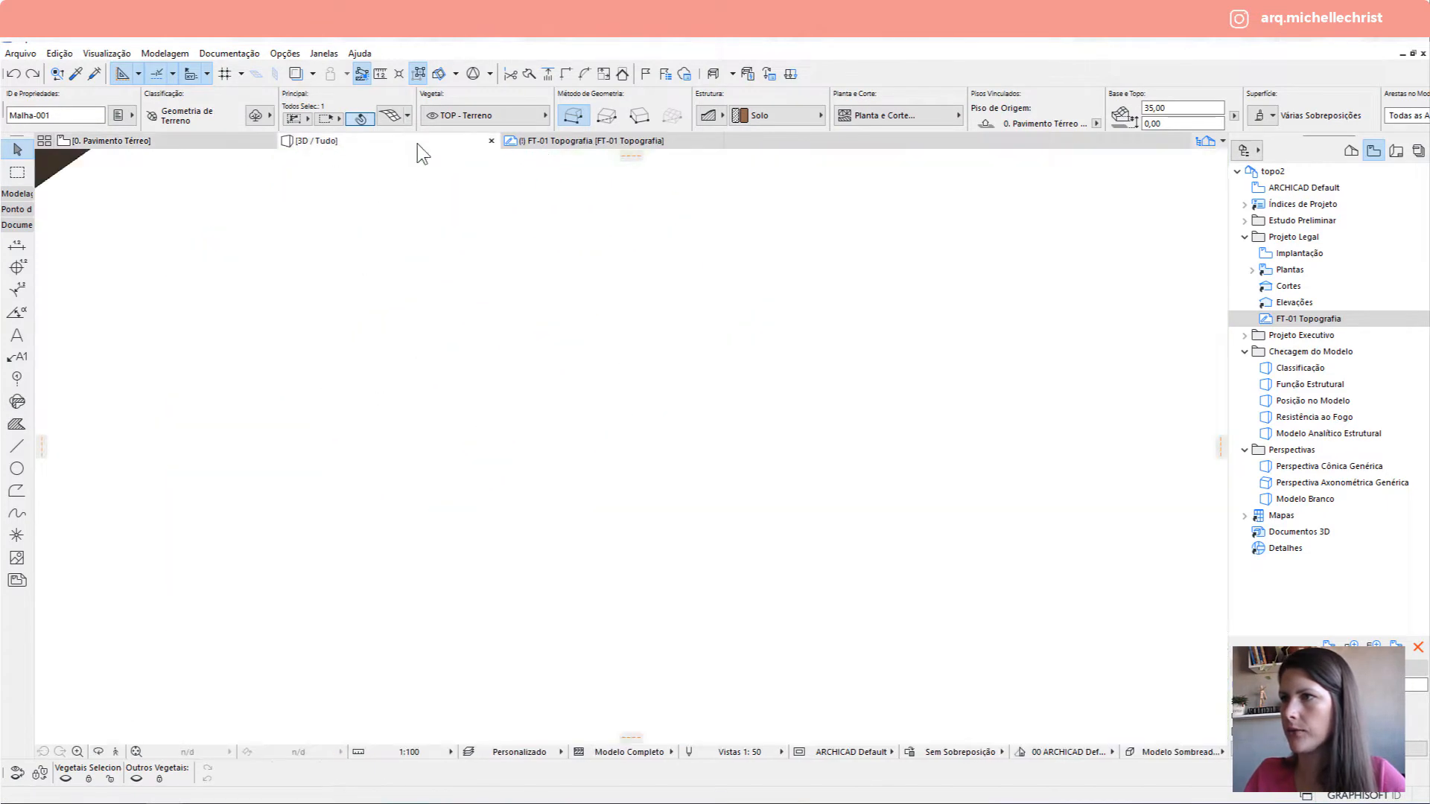
{"action": "left_click", "coordinate": [202, 140]}
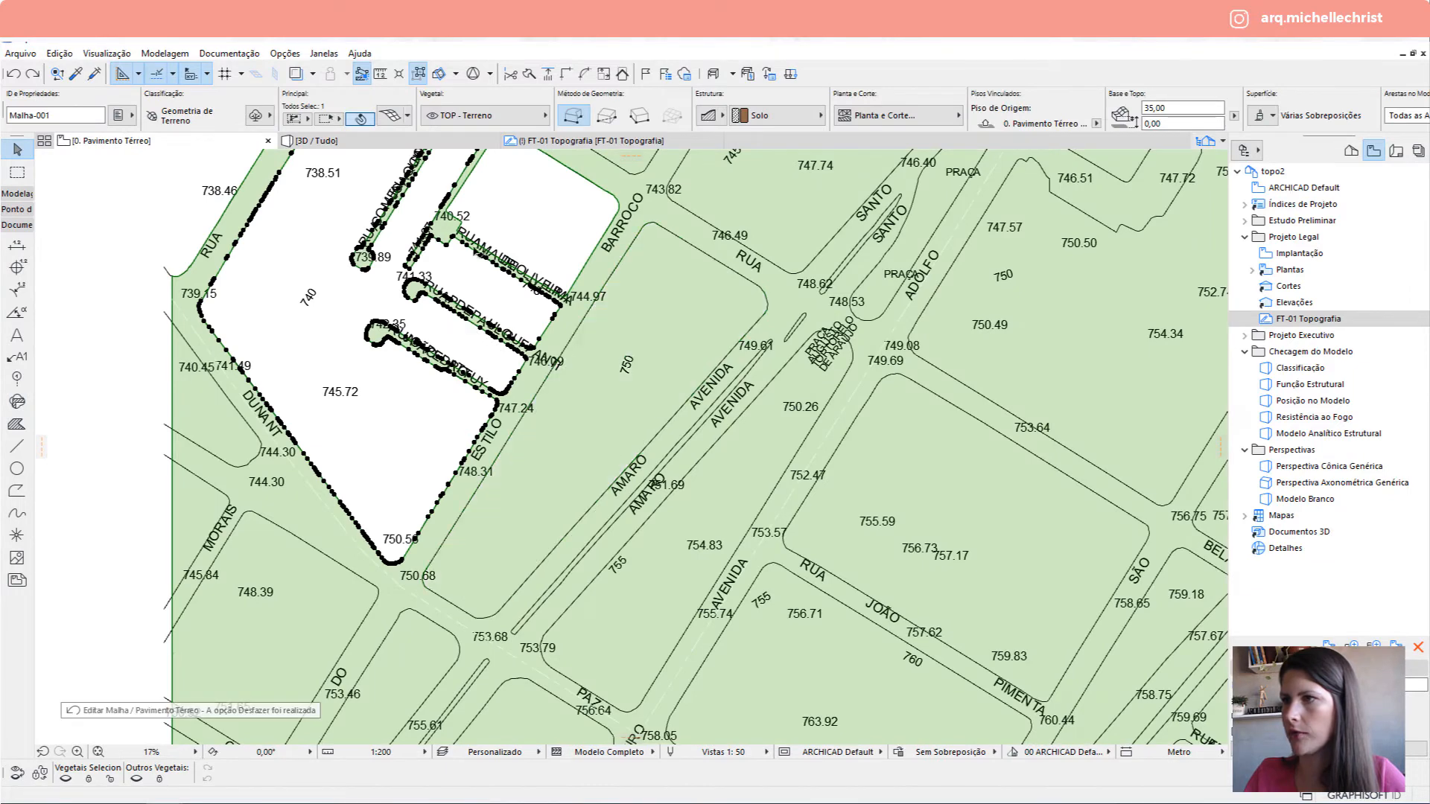
{"action": "left_click", "coordinate": [330, 142]}
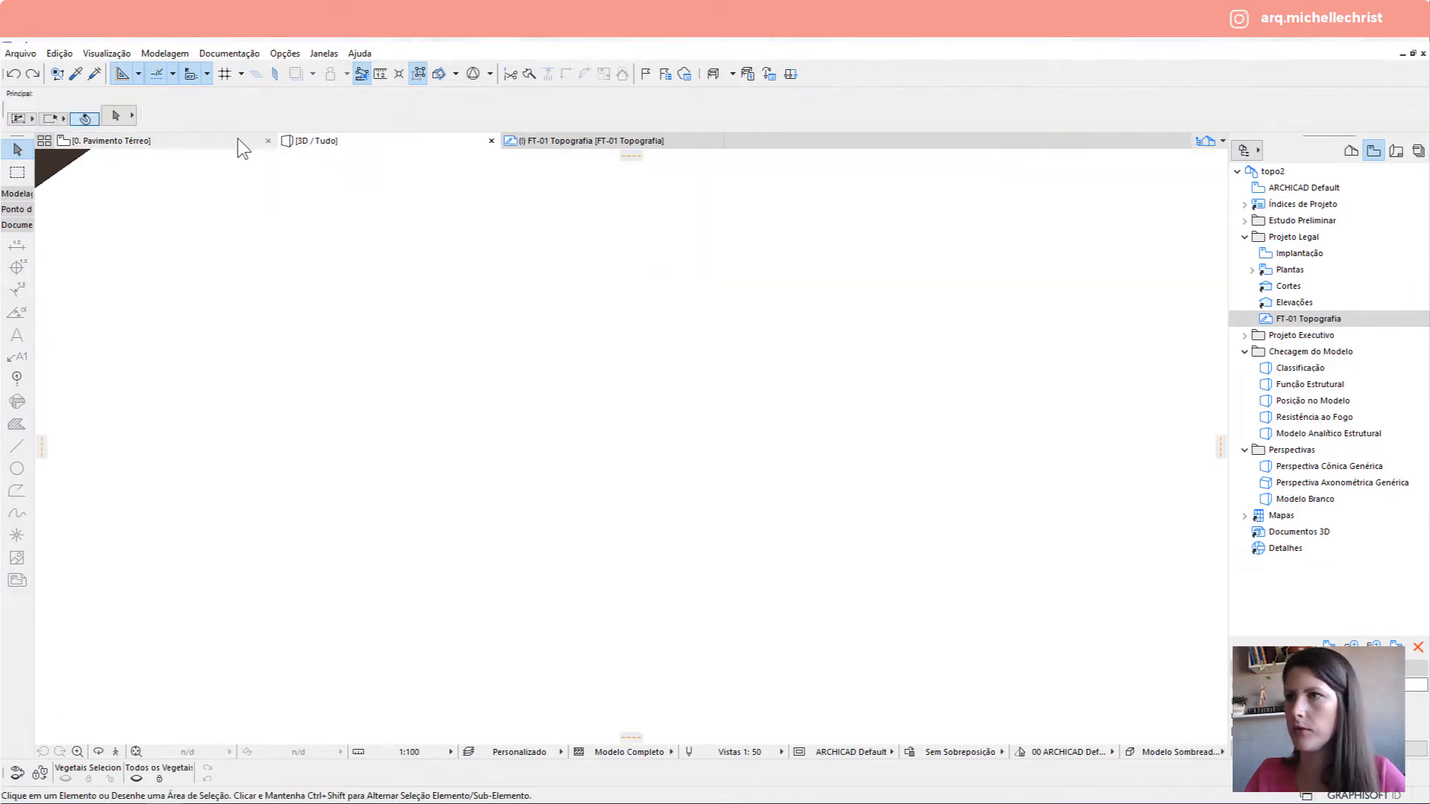
{"action": "left_click", "coordinate": [239, 141]}
{"action": "key", "text": "ctrl+z"}
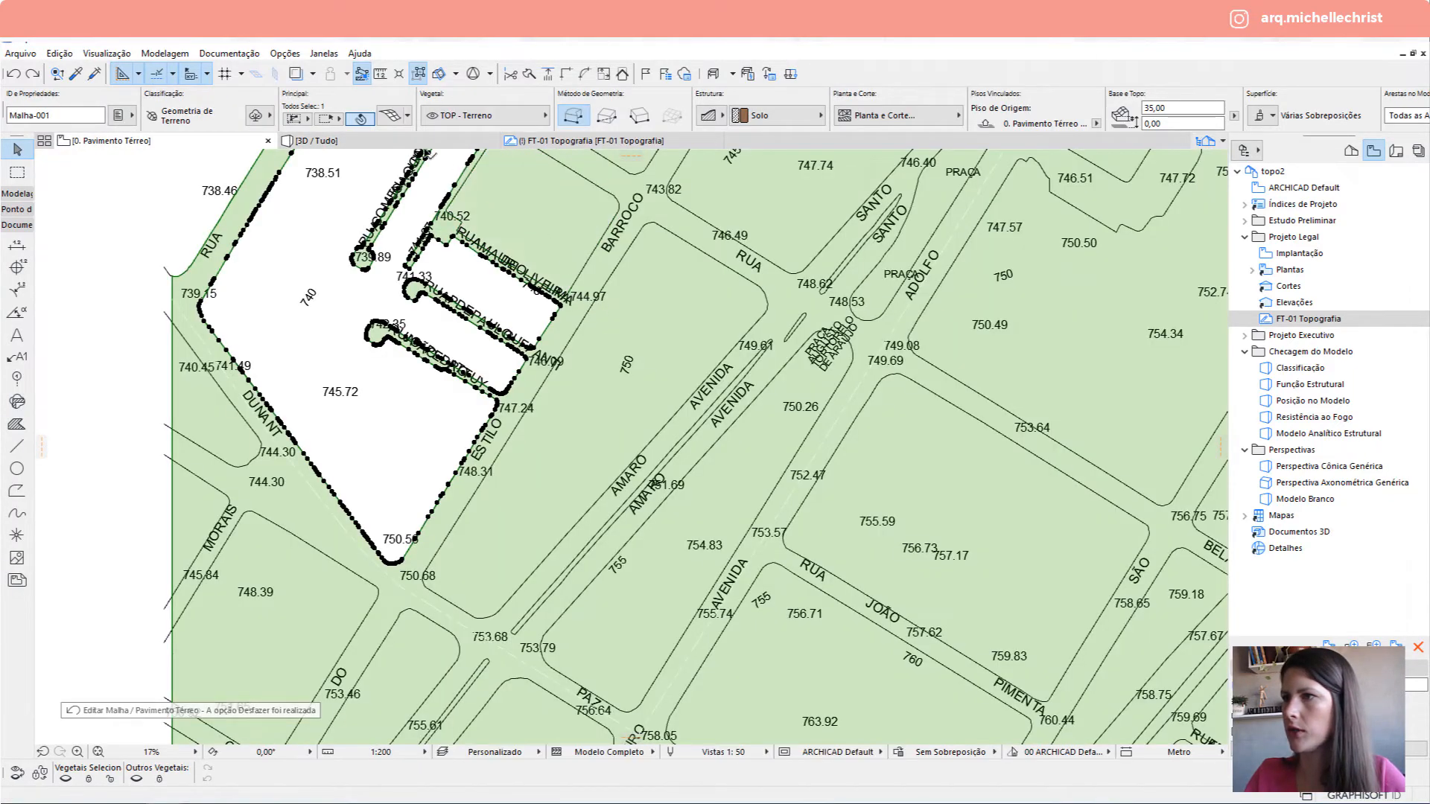
{"action": "left_click", "coordinate": [367, 142]}
{"action": "left_click", "coordinate": [239, 142]}
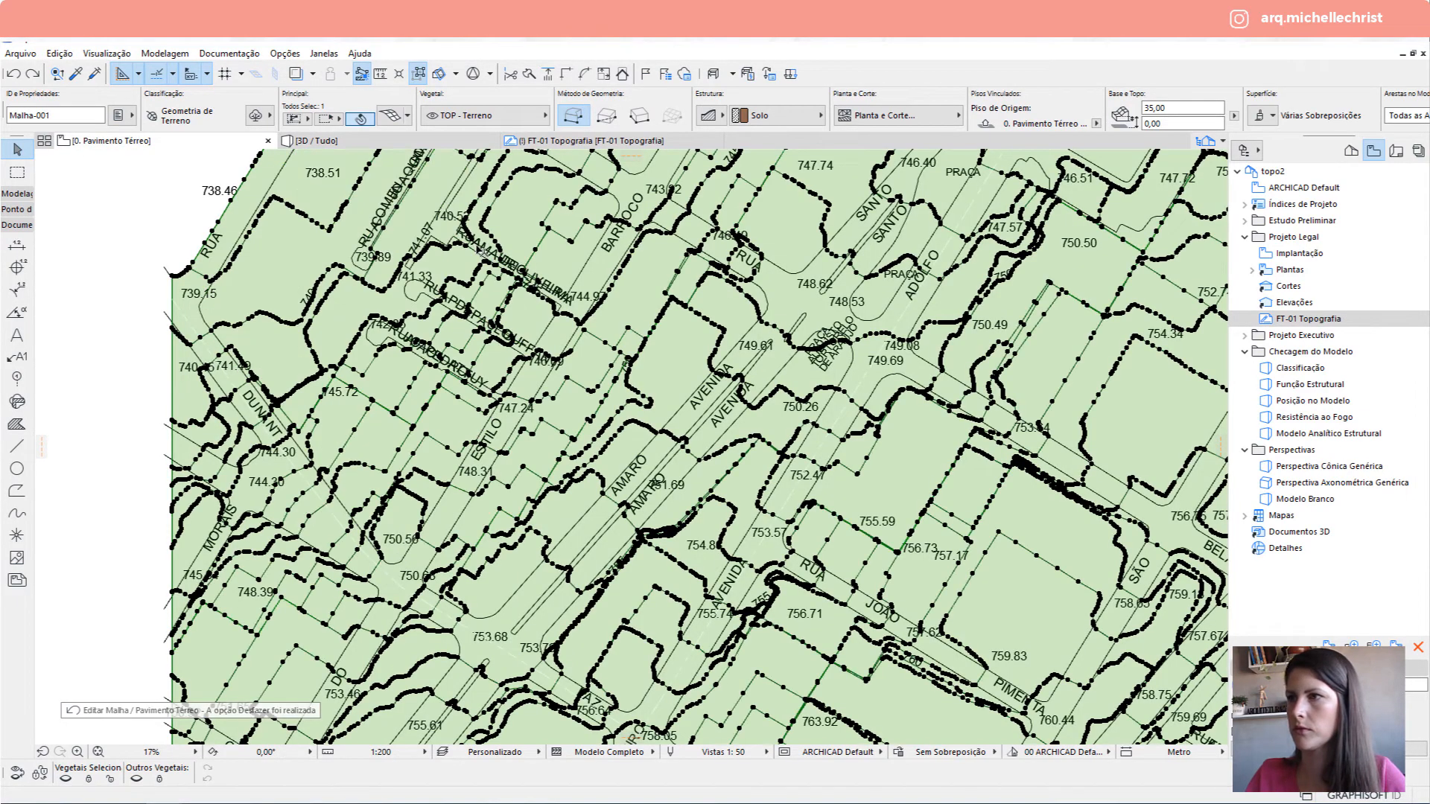
{"action": "scroll", "coordinate": [362, 315], "scroll_direction": "down", "scroll_amount": 4}
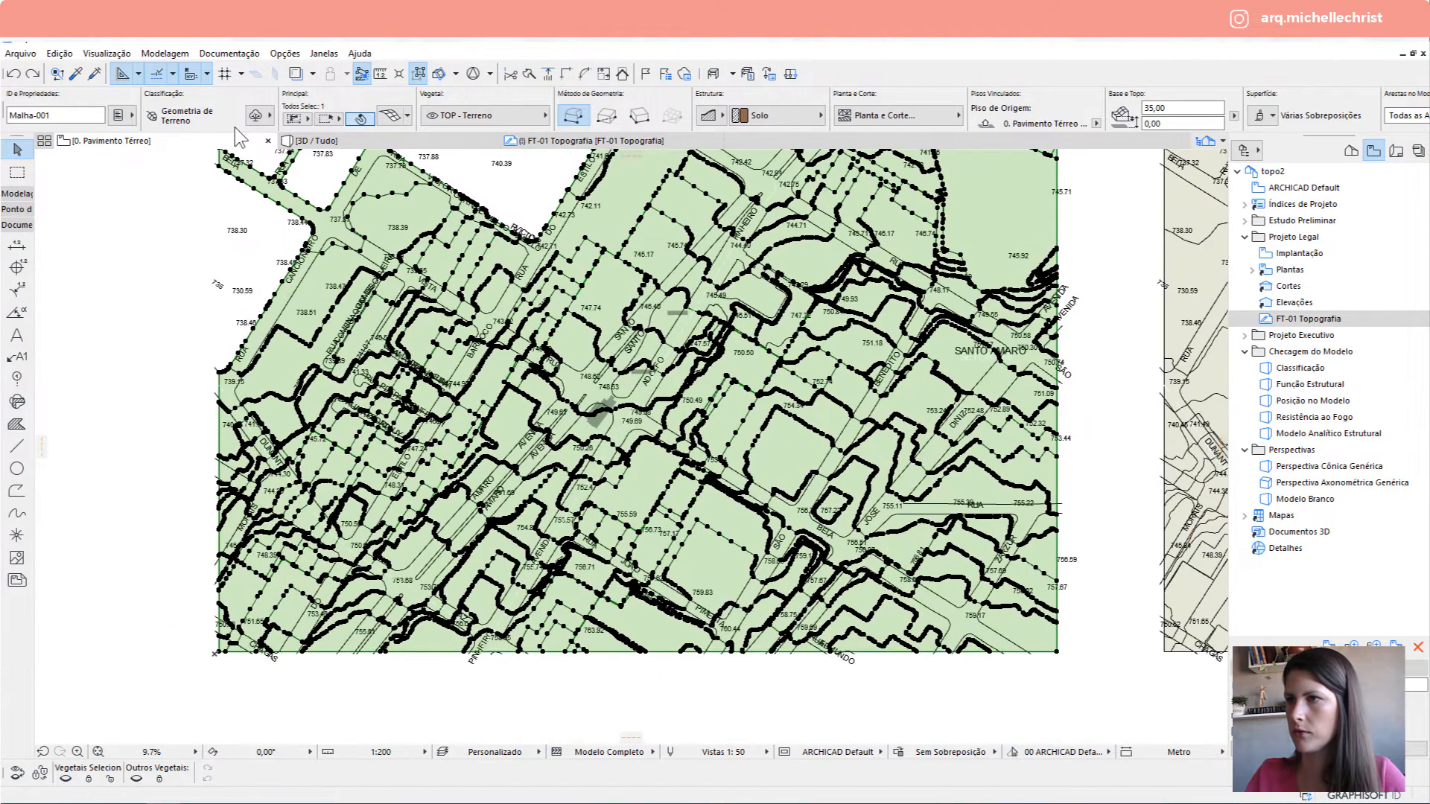
{"action": "left_click", "coordinate": [341, 145]}
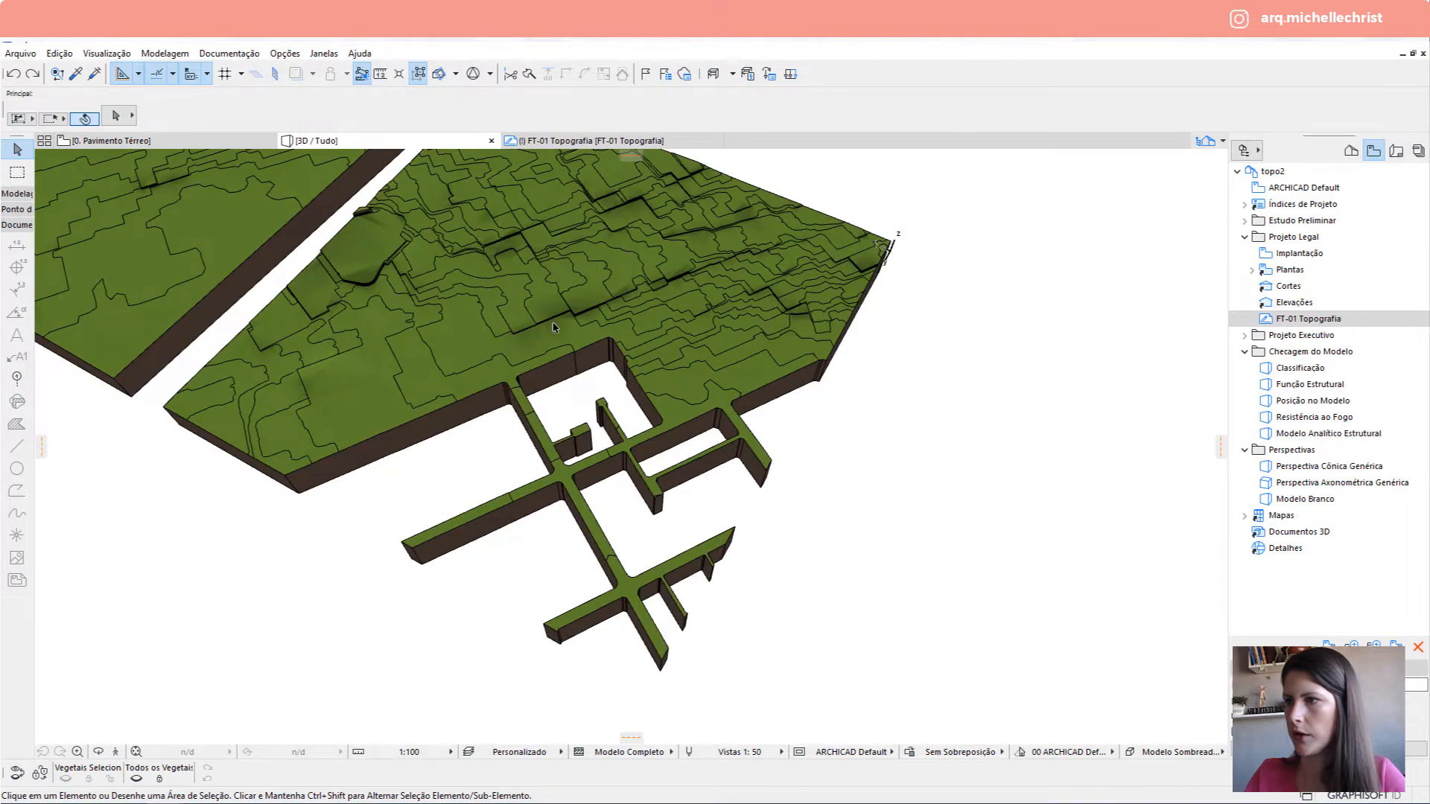
{"action": "scroll", "coordinate": [589, 344], "scroll_direction": "up", "scroll_amount": 1}
{"action": "left_click", "coordinate": [235, 142]}
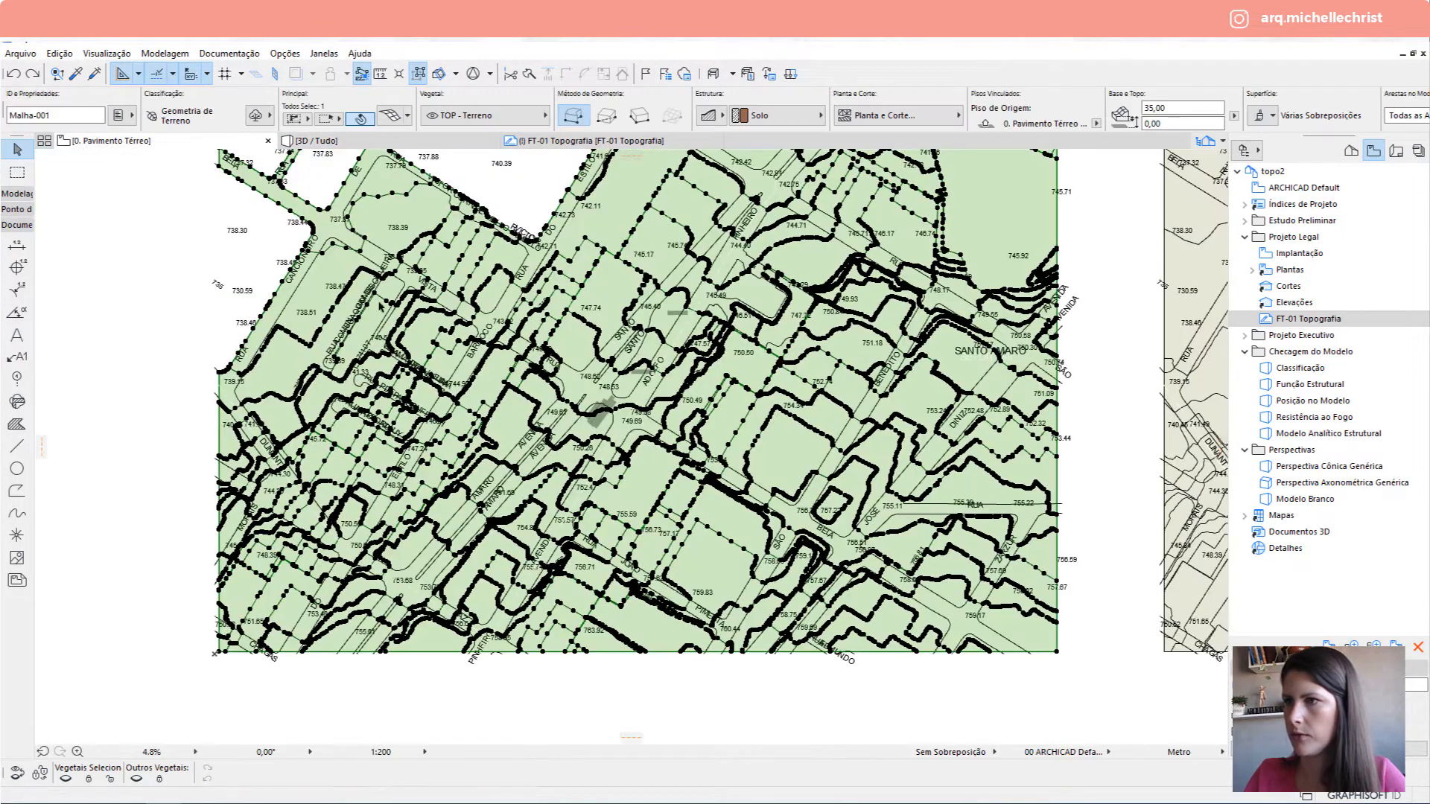
Examine the curb outline of the large block with the dead-end streets beside Rua do Estilo Barroco for openings.
{"action": "scroll", "coordinate": [349, 275], "scroll_direction": "up", "scroll_amount": 2}
{"action": "left_click", "coordinate": [356, 237]}
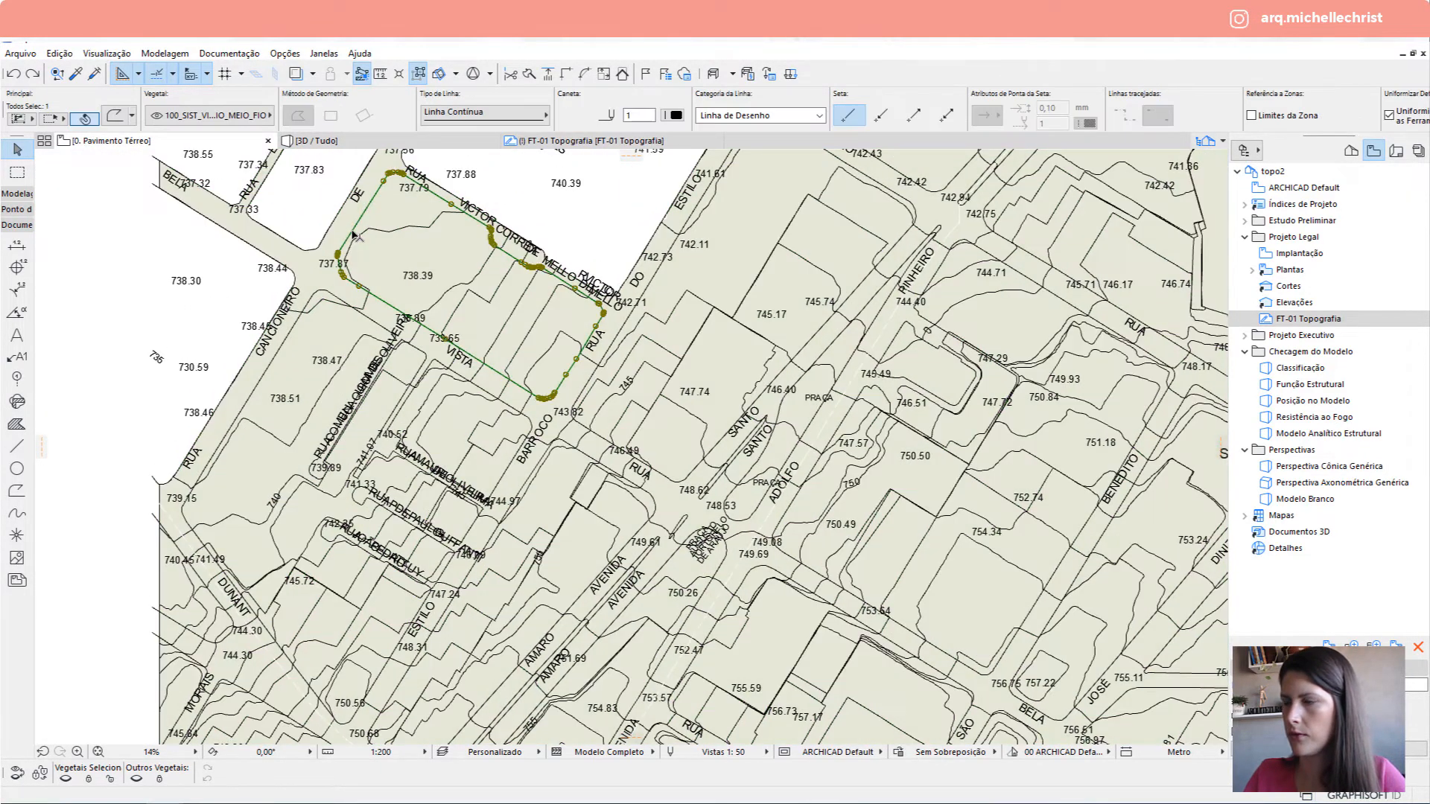
{"action": "key", "text": "Escape"}
{"action": "left_click", "coordinate": [322, 292]}
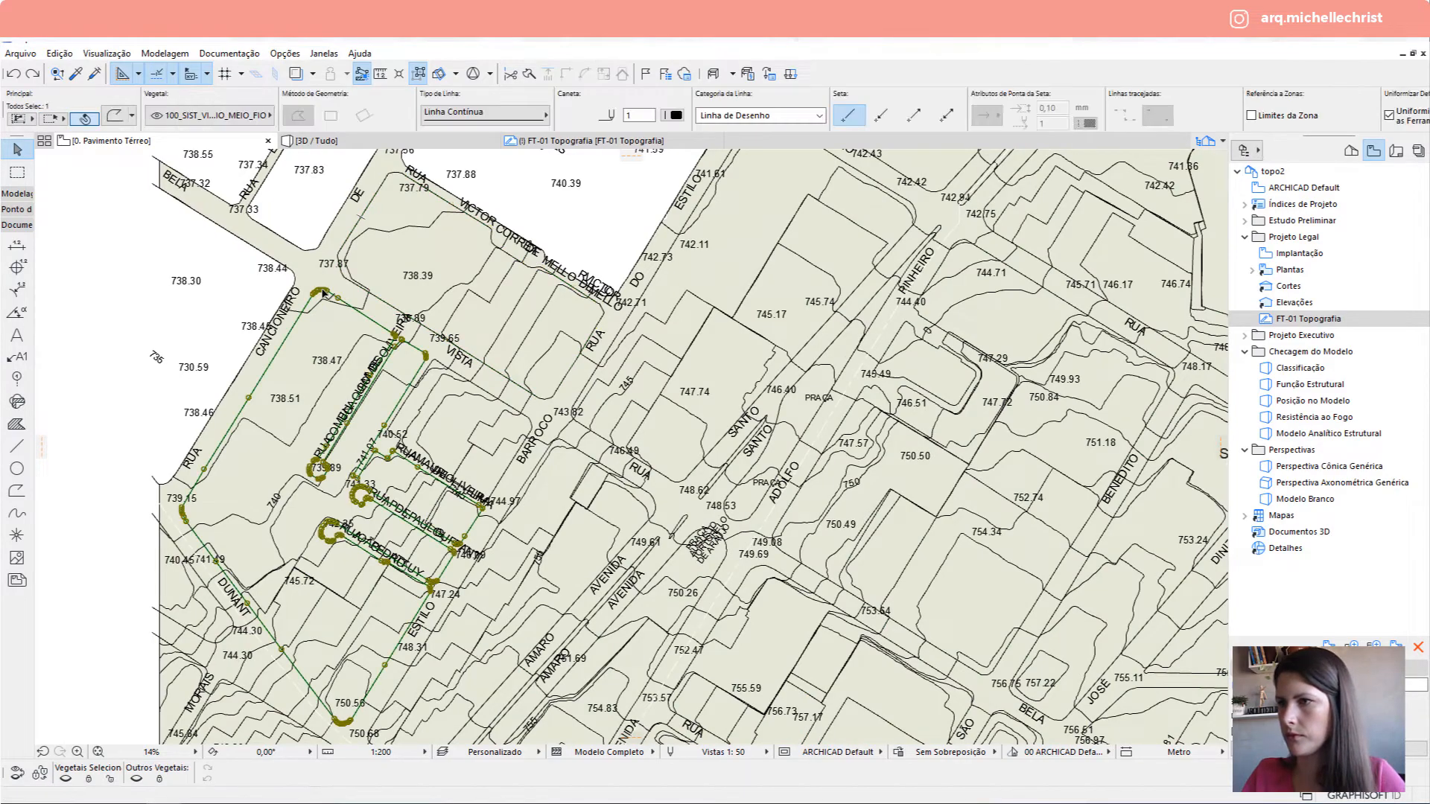
{"action": "scroll", "coordinate": [379, 489], "scroll_direction": "up", "scroll_amount": 2}
{"action": "scroll", "coordinate": [344, 431], "scroll_direction": "up", "scroll_amount": 7}
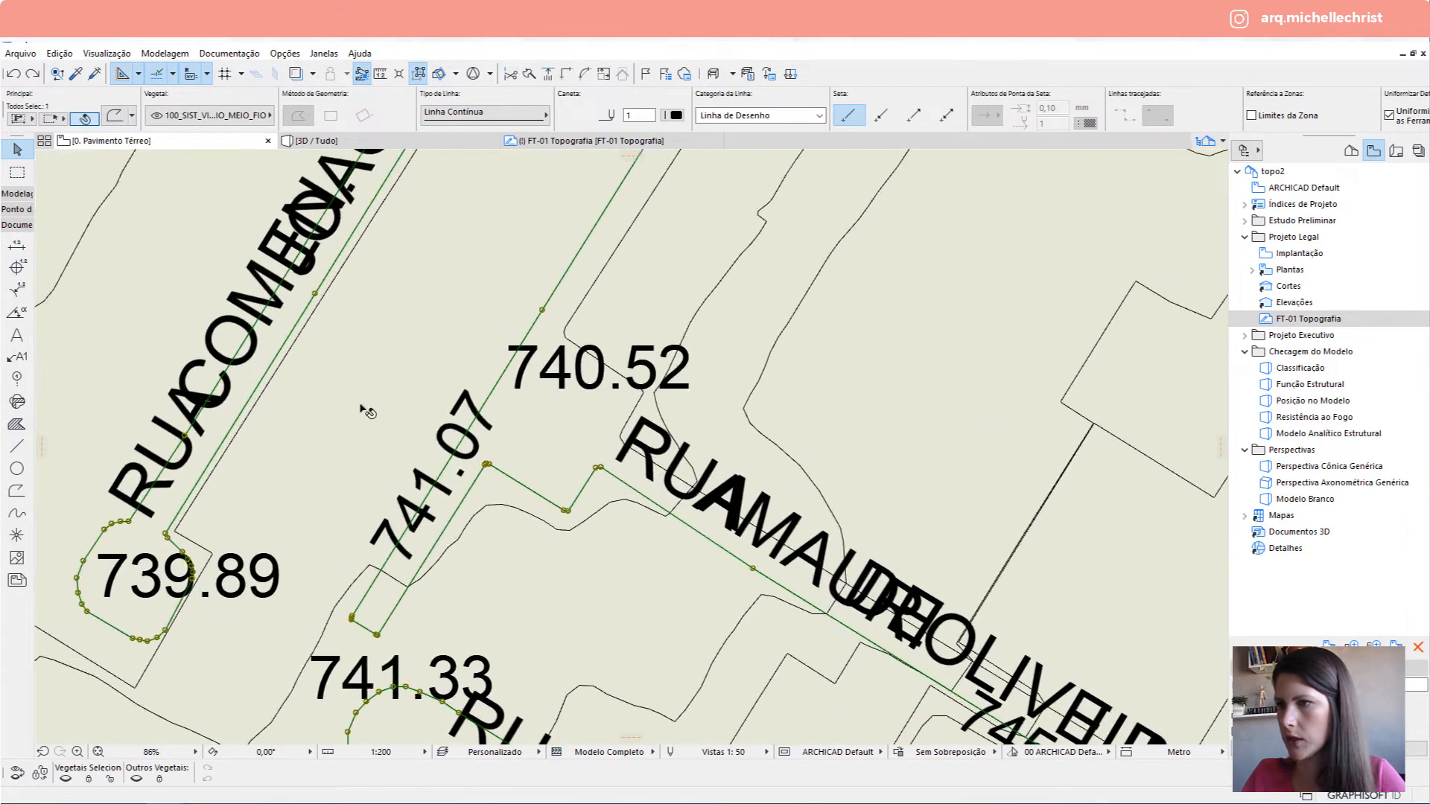
{"action": "scroll", "coordinate": [370, 409], "scroll_direction": "down", "scroll_amount": 6}
{"action": "scroll", "coordinate": [439, 279], "scroll_direction": "up", "scroll_amount": 6}
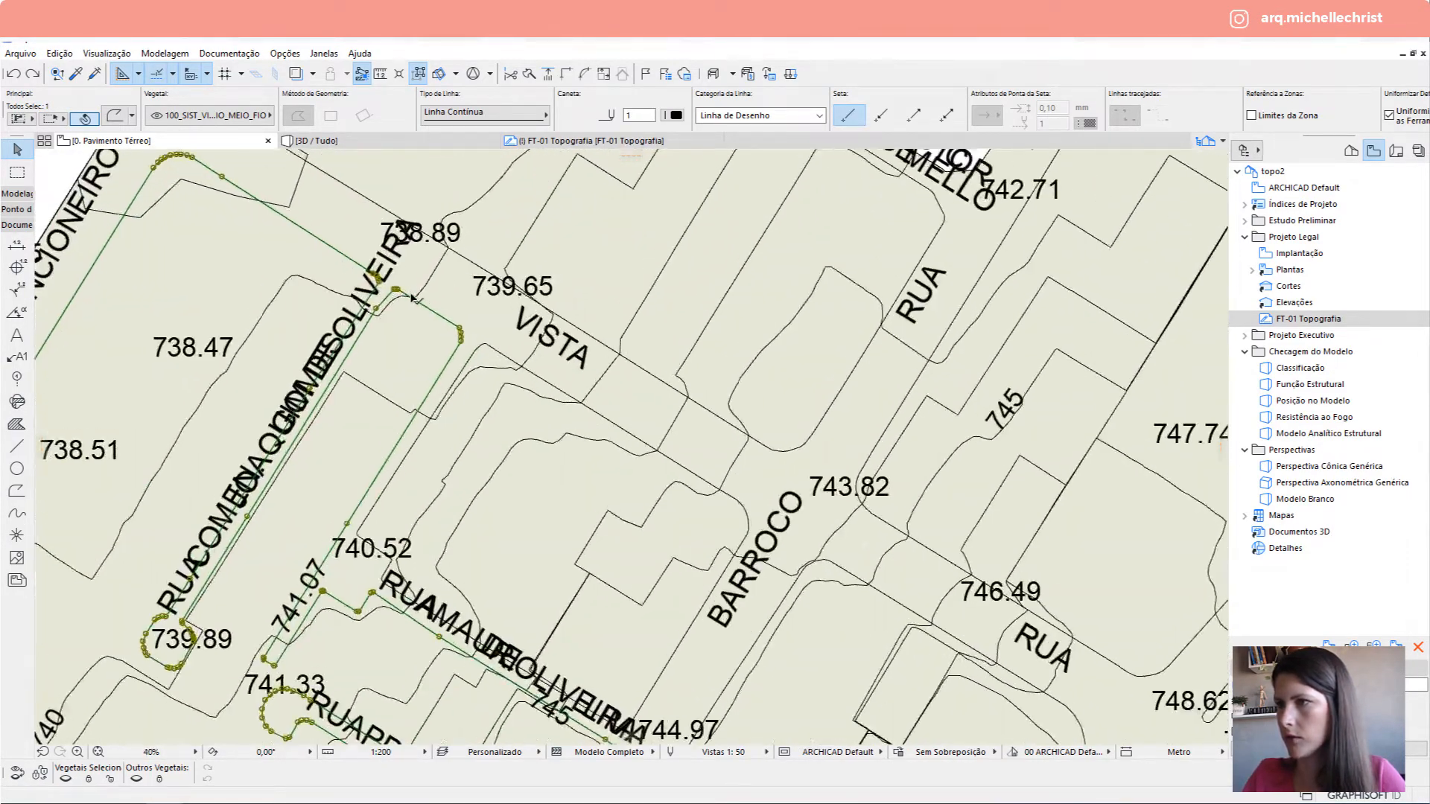
{"action": "scroll", "coordinate": [321, 257], "scroll_direction": "down", "scroll_amount": 3}
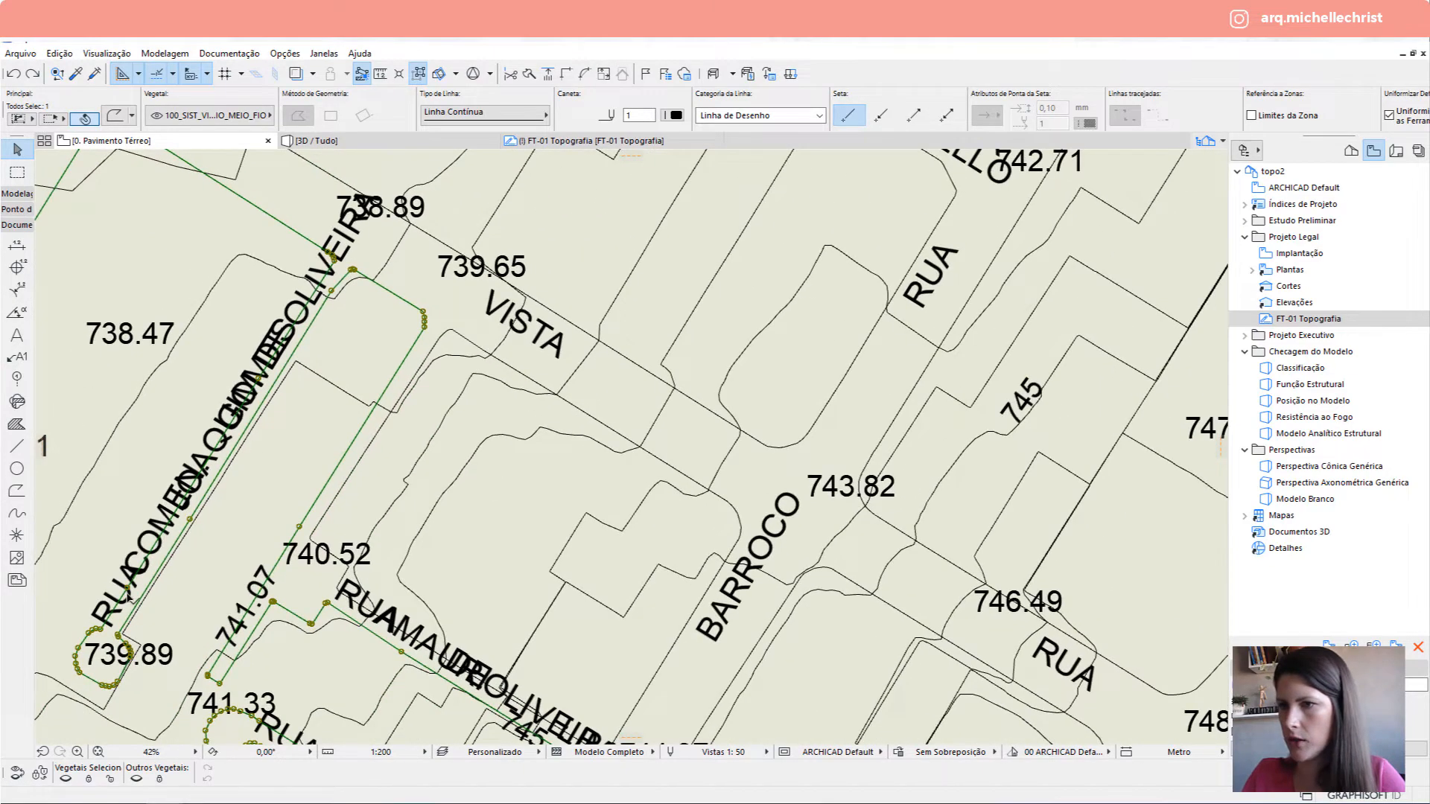
{"action": "scroll", "coordinate": [231, 537], "scroll_direction": "down", "scroll_amount": 2}
{"action": "middle_click_drag", "start_coordinate": [231, 538], "coordinate": [288, 334]}
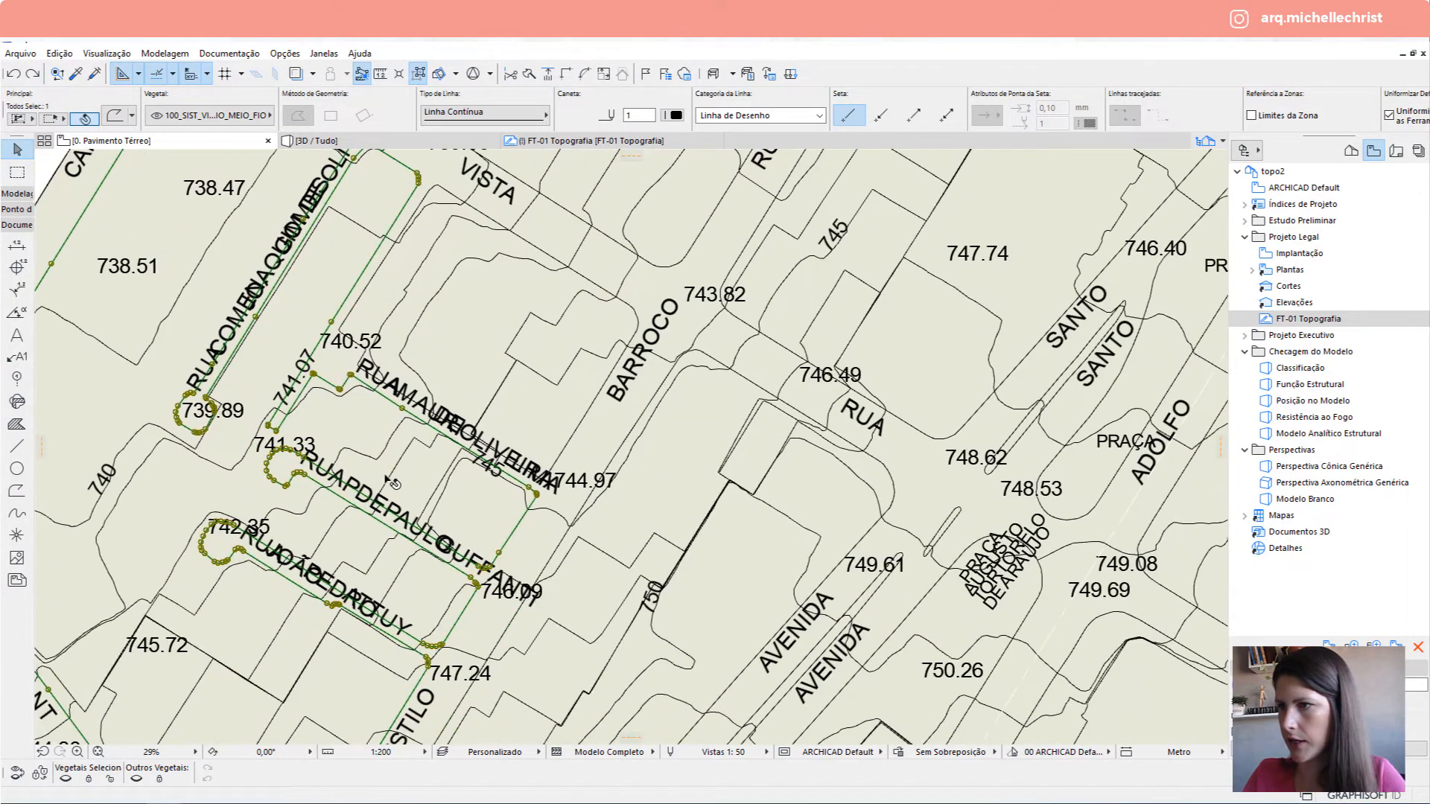
{"action": "scroll", "coordinate": [391, 483], "scroll_direction": "down", "scroll_amount": 2}
{"action": "middle_click_drag", "start_coordinate": [453, 518], "coordinate": [503, 436]}
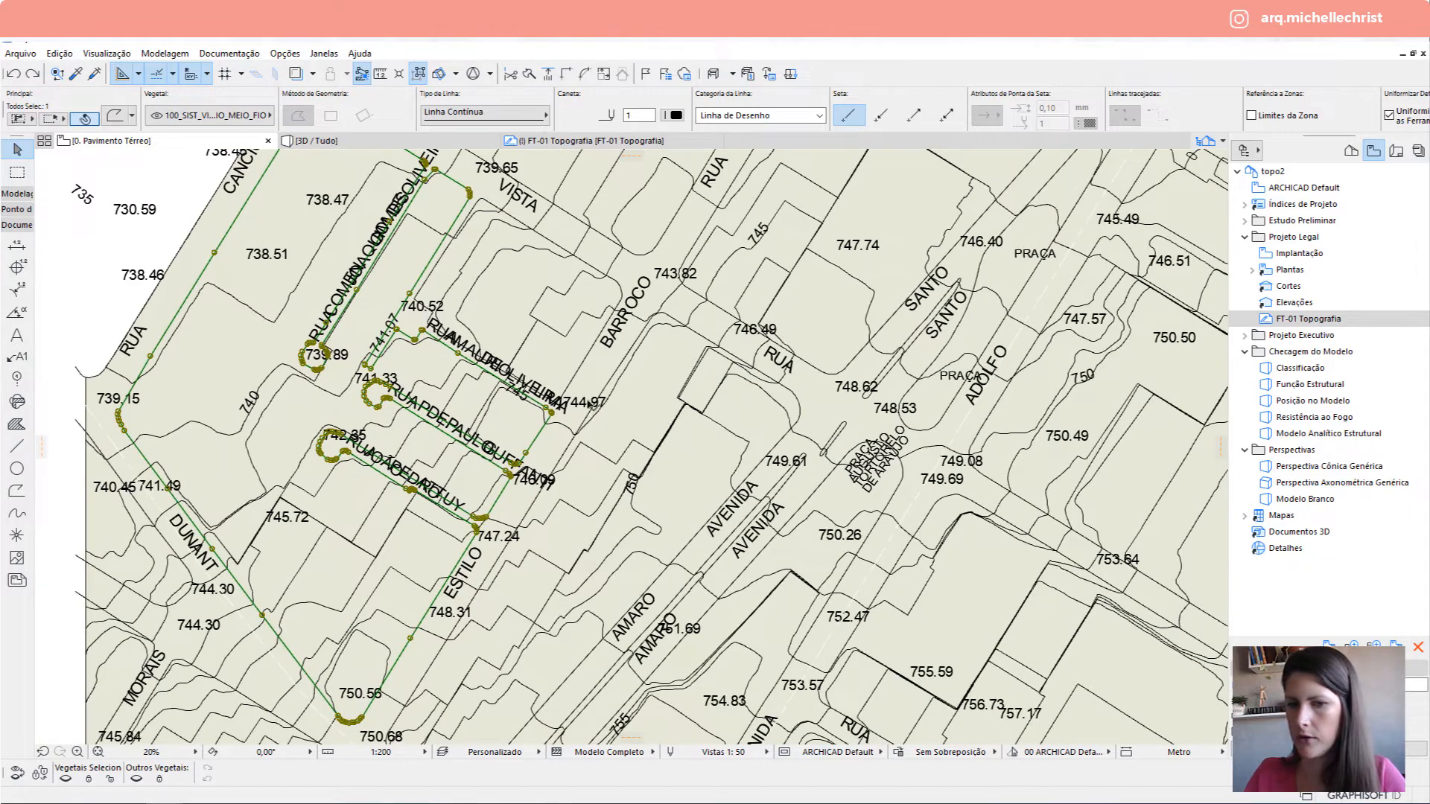
{"action": "scroll", "coordinate": [481, 519], "scroll_direction": "up", "scroll_amount": 1}
{"action": "middle_click_drag", "start_coordinate": [480, 519], "coordinate": [516, 441]}
{"action": "key", "text": "Escape"}
{"action": "left_click", "coordinate": [503, 475]}
{"action": "key", "text": "Escape"}
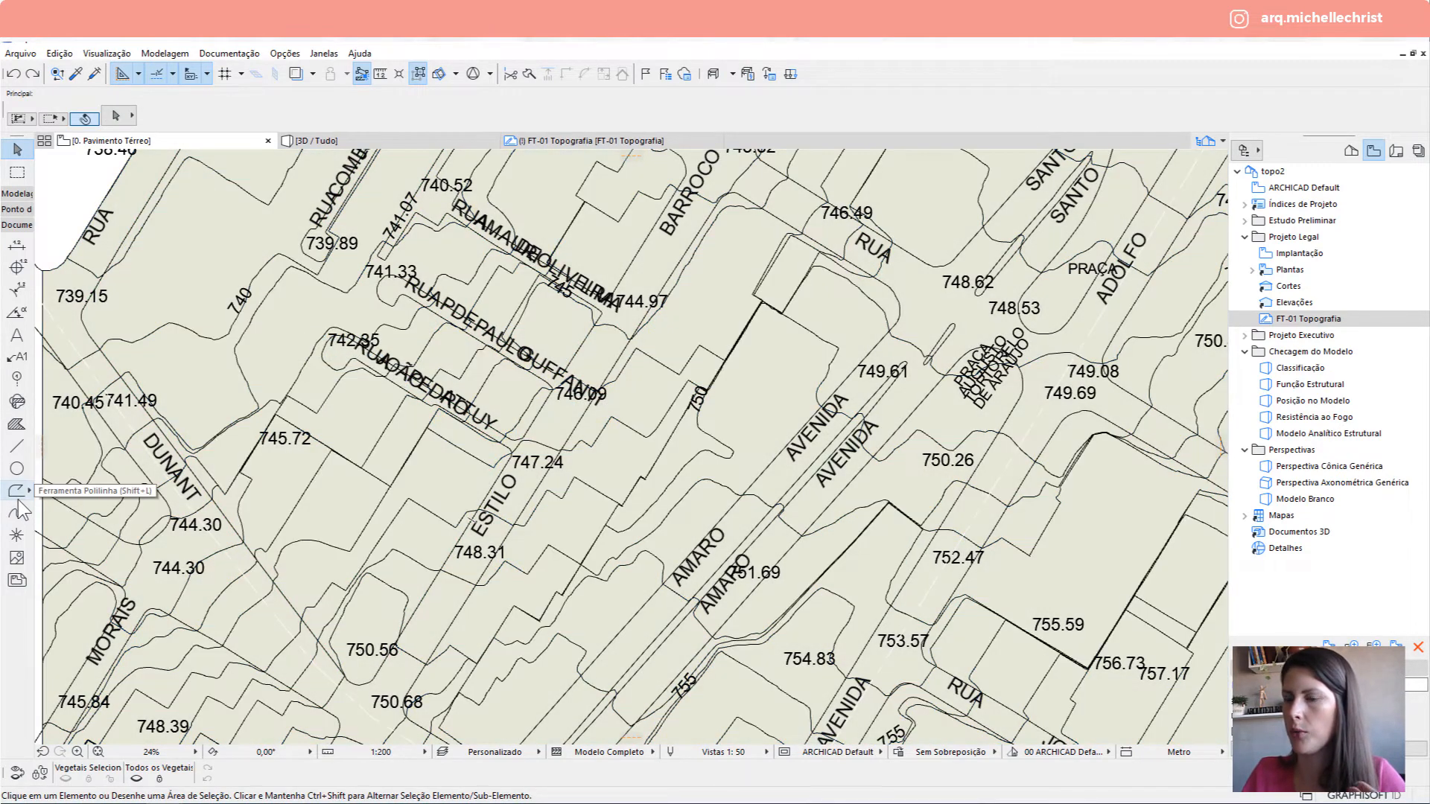
Draw a closing polyline along Rua do Estilo Barroco across the dead-end street openings, from the 747.24 corner up toward the 743.82 elevation.
{"action": "left_click", "coordinate": [16, 491]}
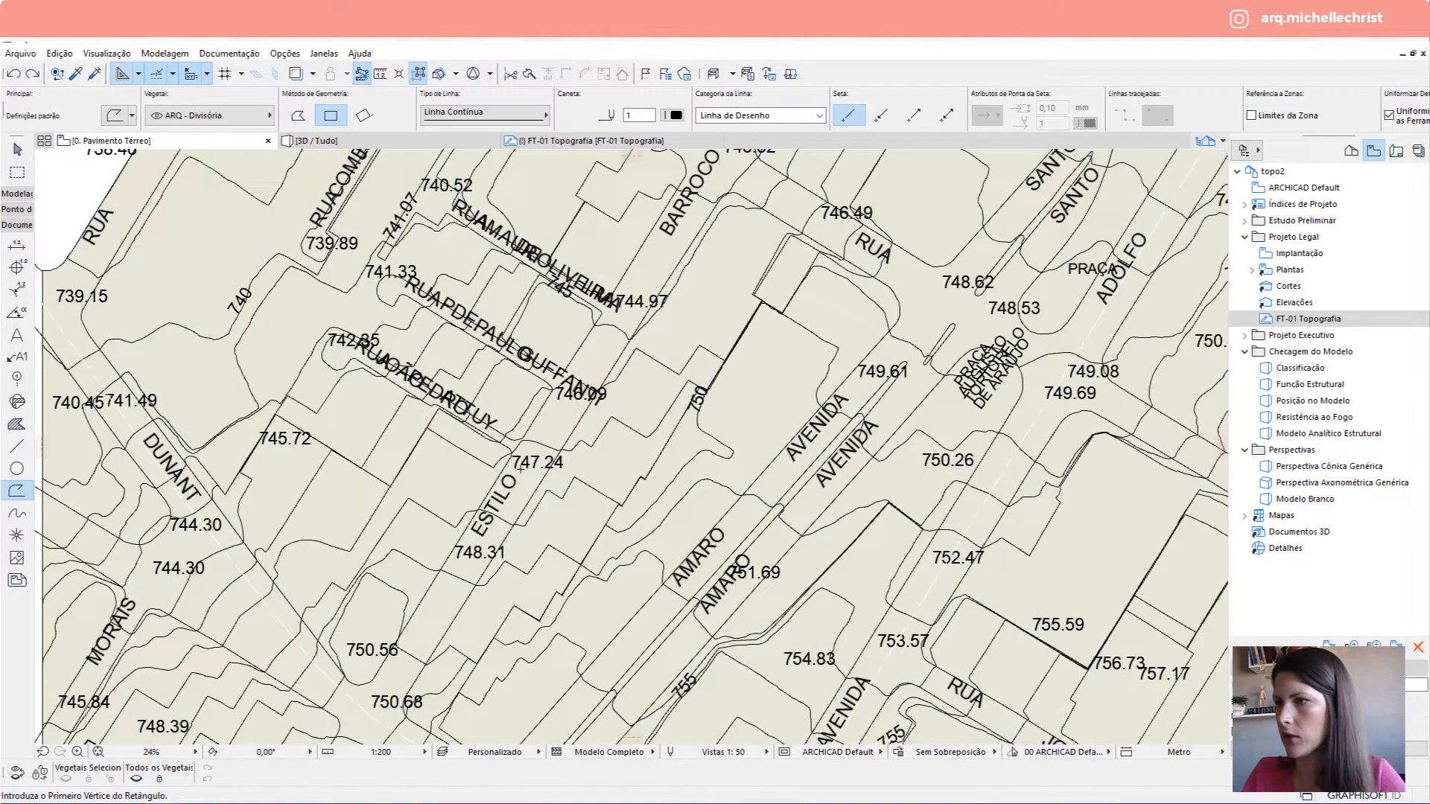
{"action": "left_click", "coordinate": [505, 470]}
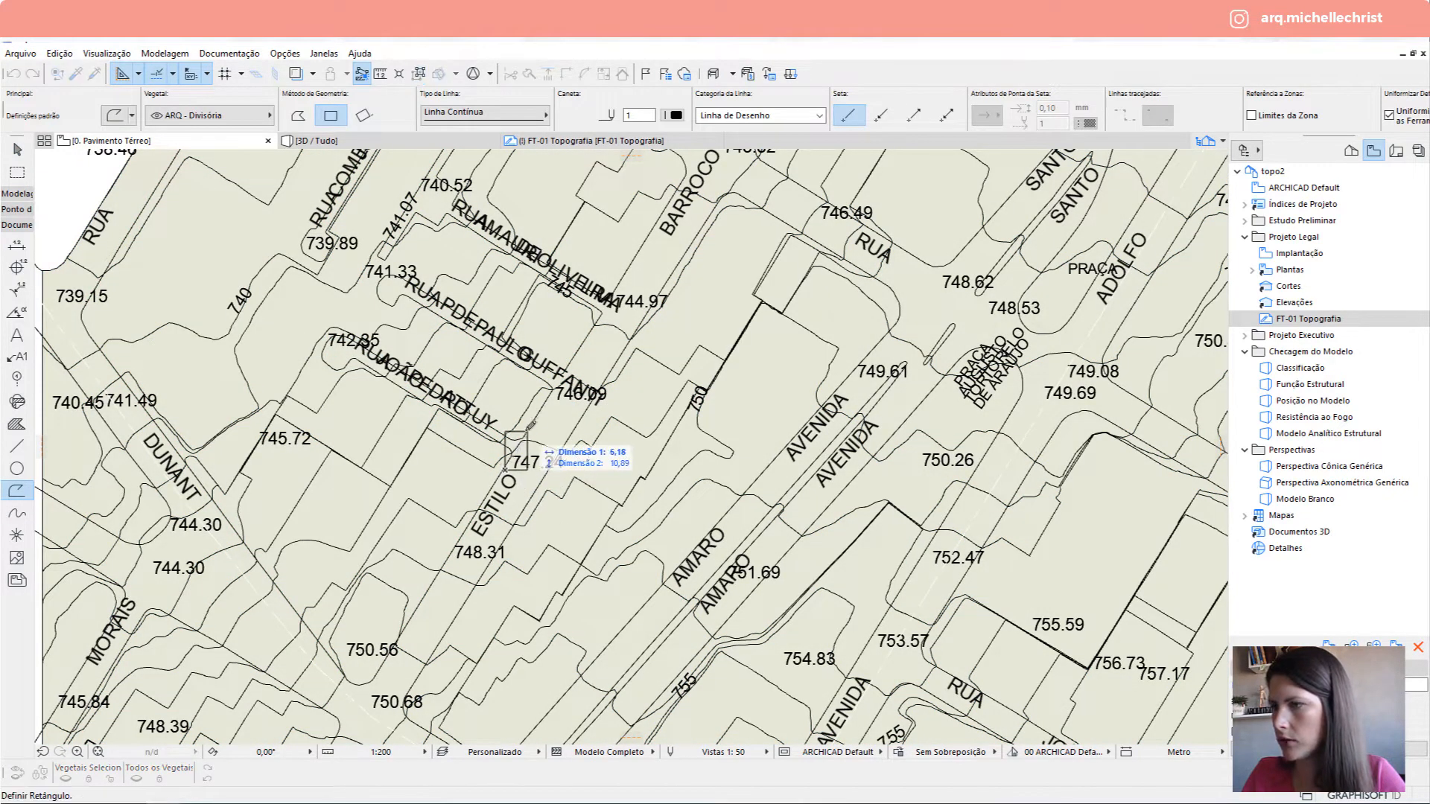
{"action": "left_click", "coordinate": [297, 115]}
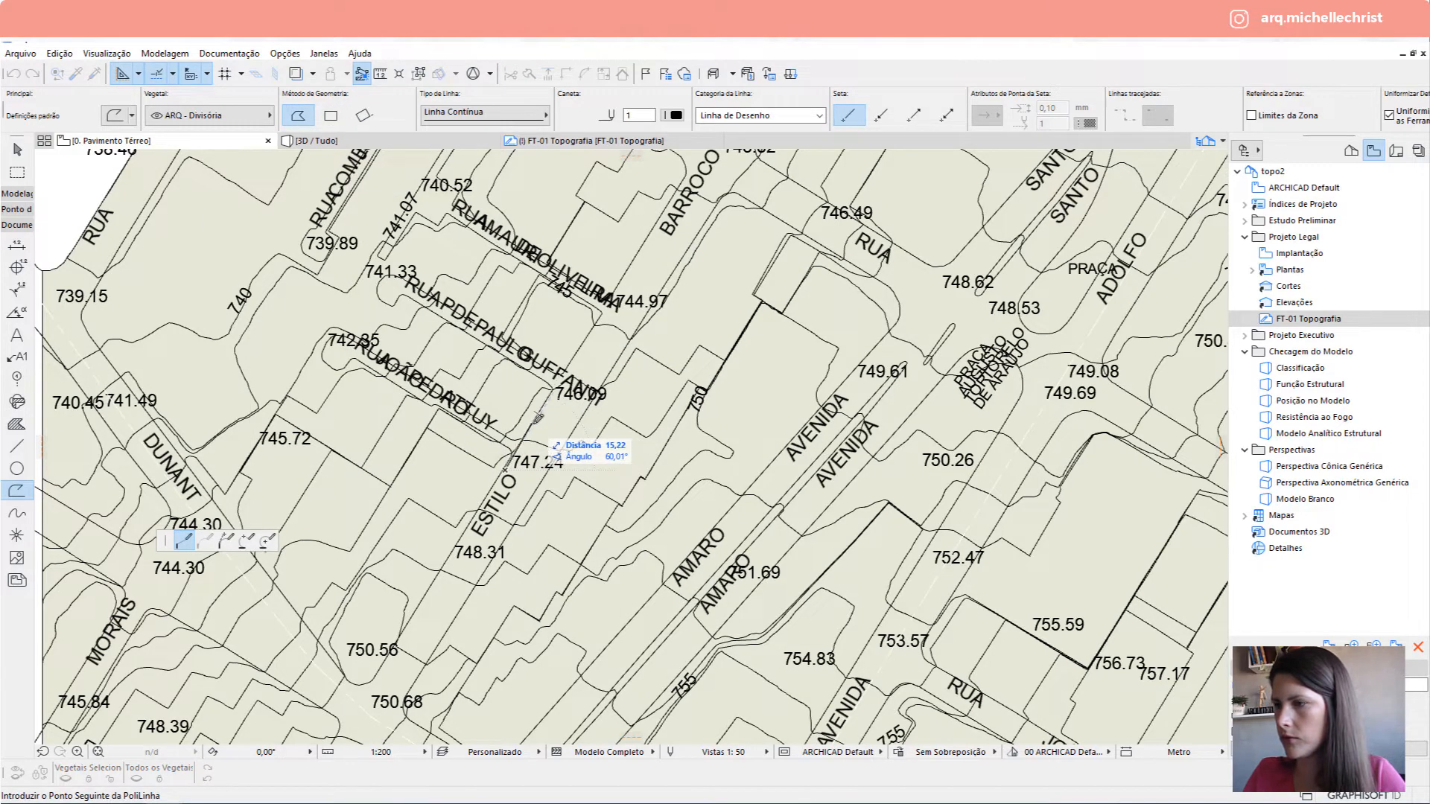
{"action": "scroll", "coordinate": [545, 414], "scroll_direction": "up", "scroll_amount": 5}
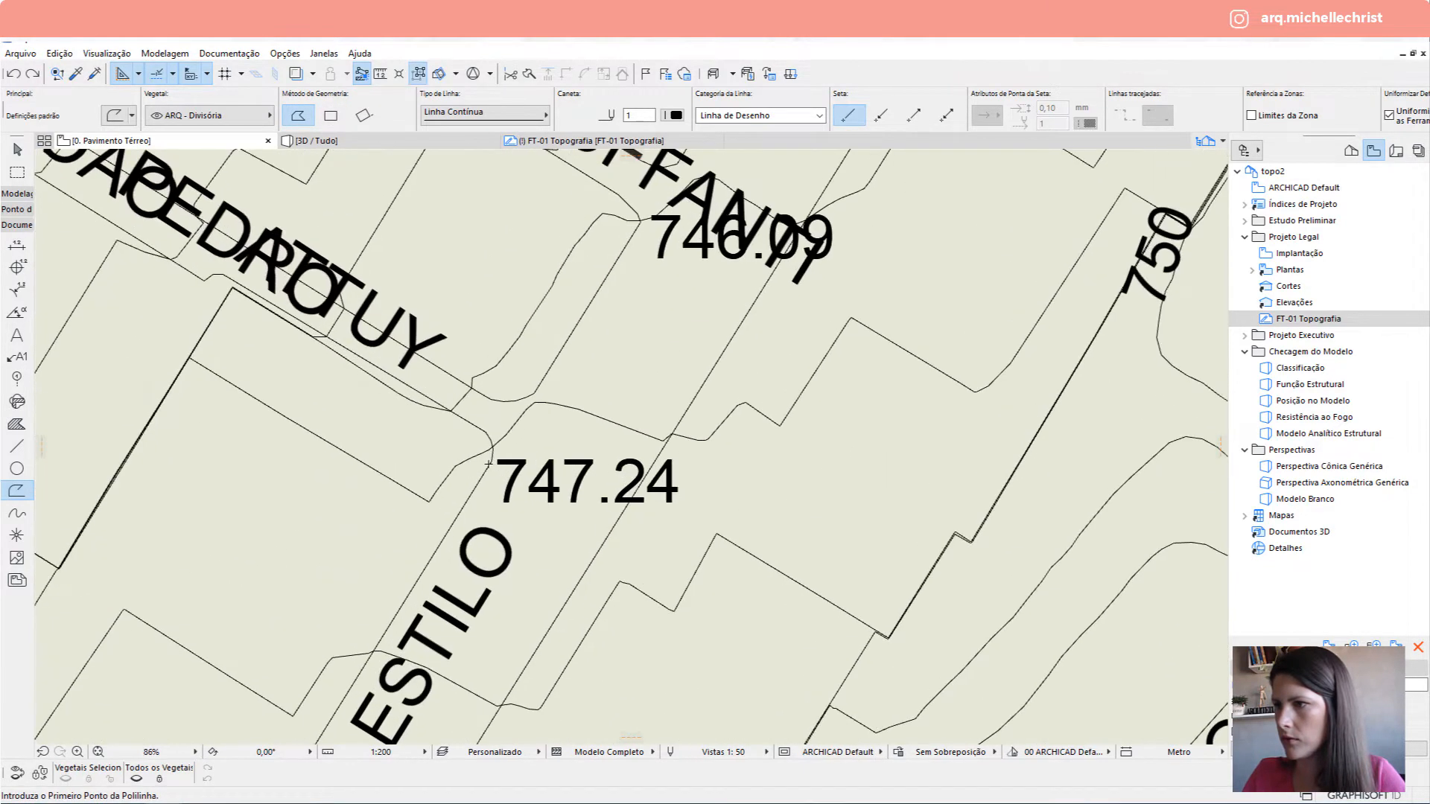
{"action": "scroll", "coordinate": [583, 467], "scroll_direction": "down", "scroll_amount": 3}
{"action": "scroll", "coordinate": [583, 467], "scroll_direction": "down", "scroll_amount": 2}
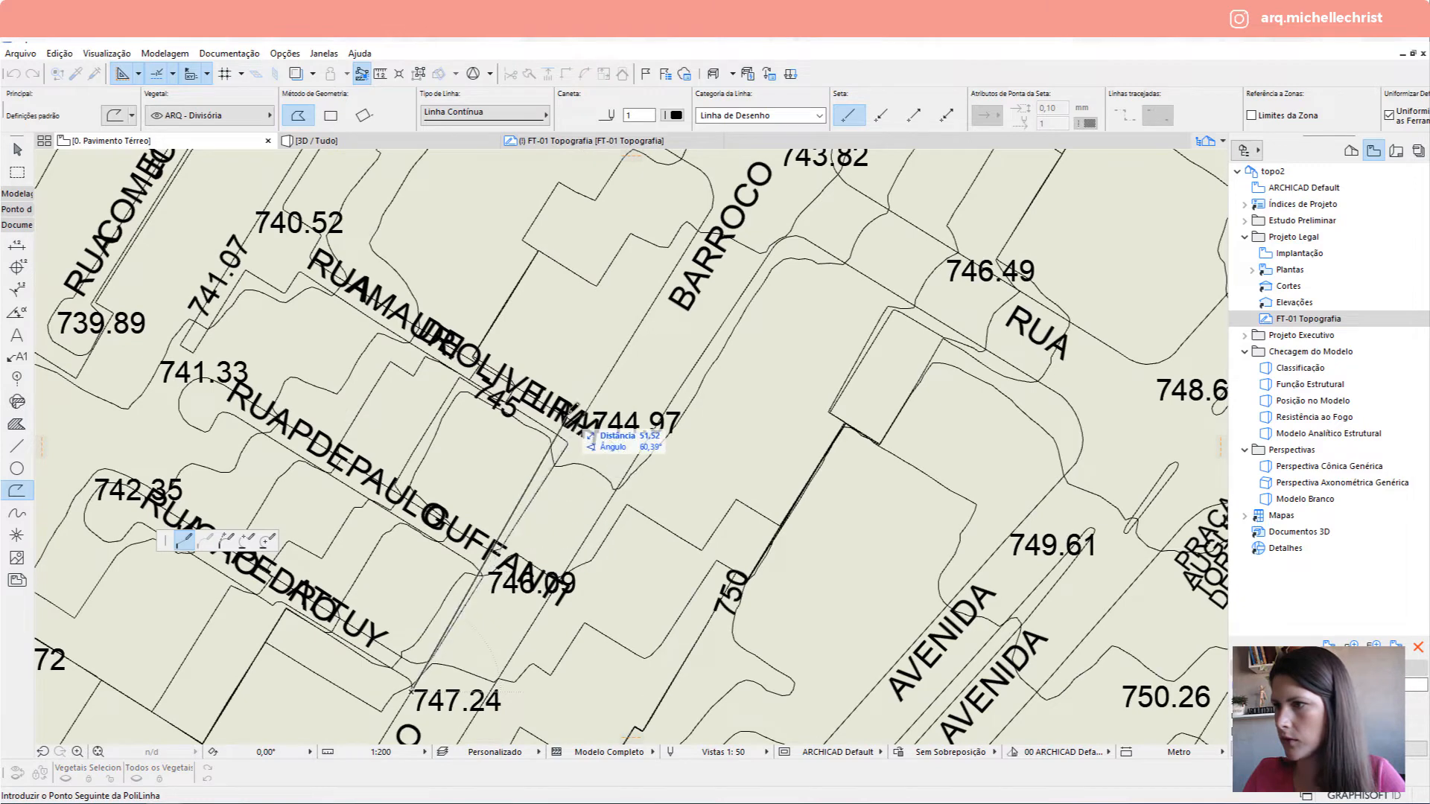
{"action": "scroll", "coordinate": [546, 483], "scroll_direction": "up", "scroll_amount": 5}
{"action": "scroll", "coordinate": [499, 581], "scroll_direction": "down", "scroll_amount": 7}
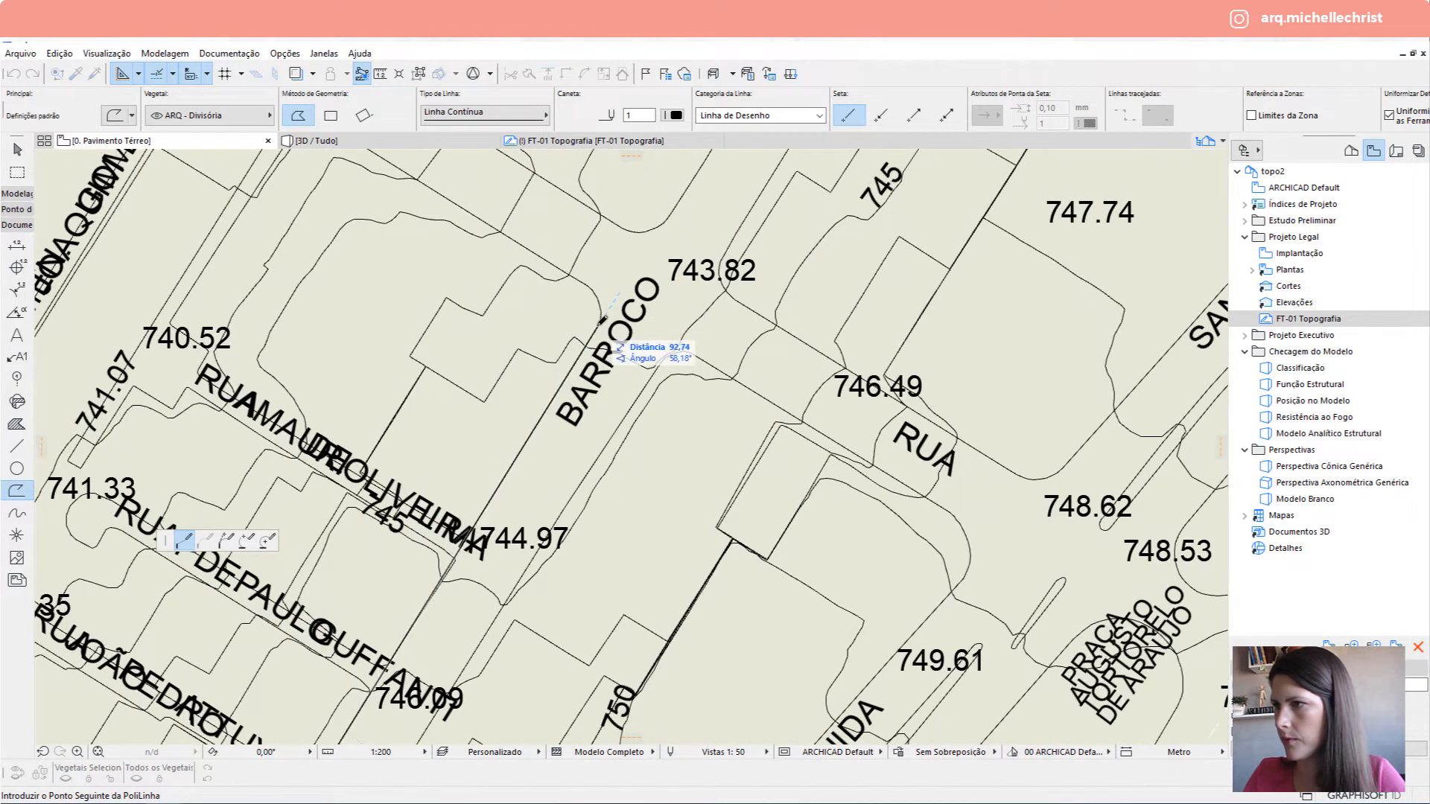
{"action": "key", "text": "Escape"}
{"action": "key", "text": "Escape"}
Reposition the closing polyline's vertex near the 744.97 elevation to match the curb corner.
{"action": "scroll", "coordinate": [462, 555], "scroll_direction": "up", "scroll_amount": 5}
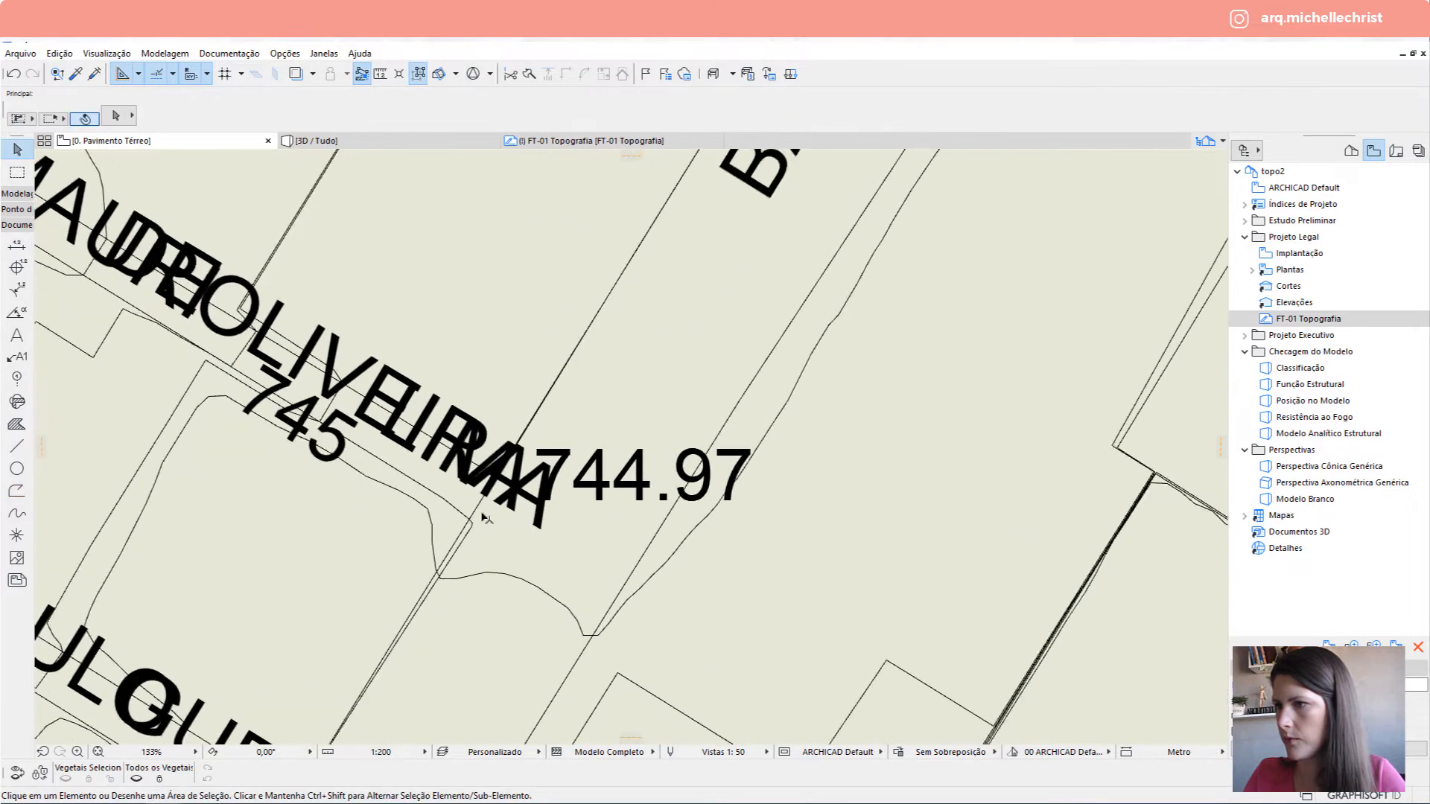
{"action": "left_click", "coordinate": [461, 490]}
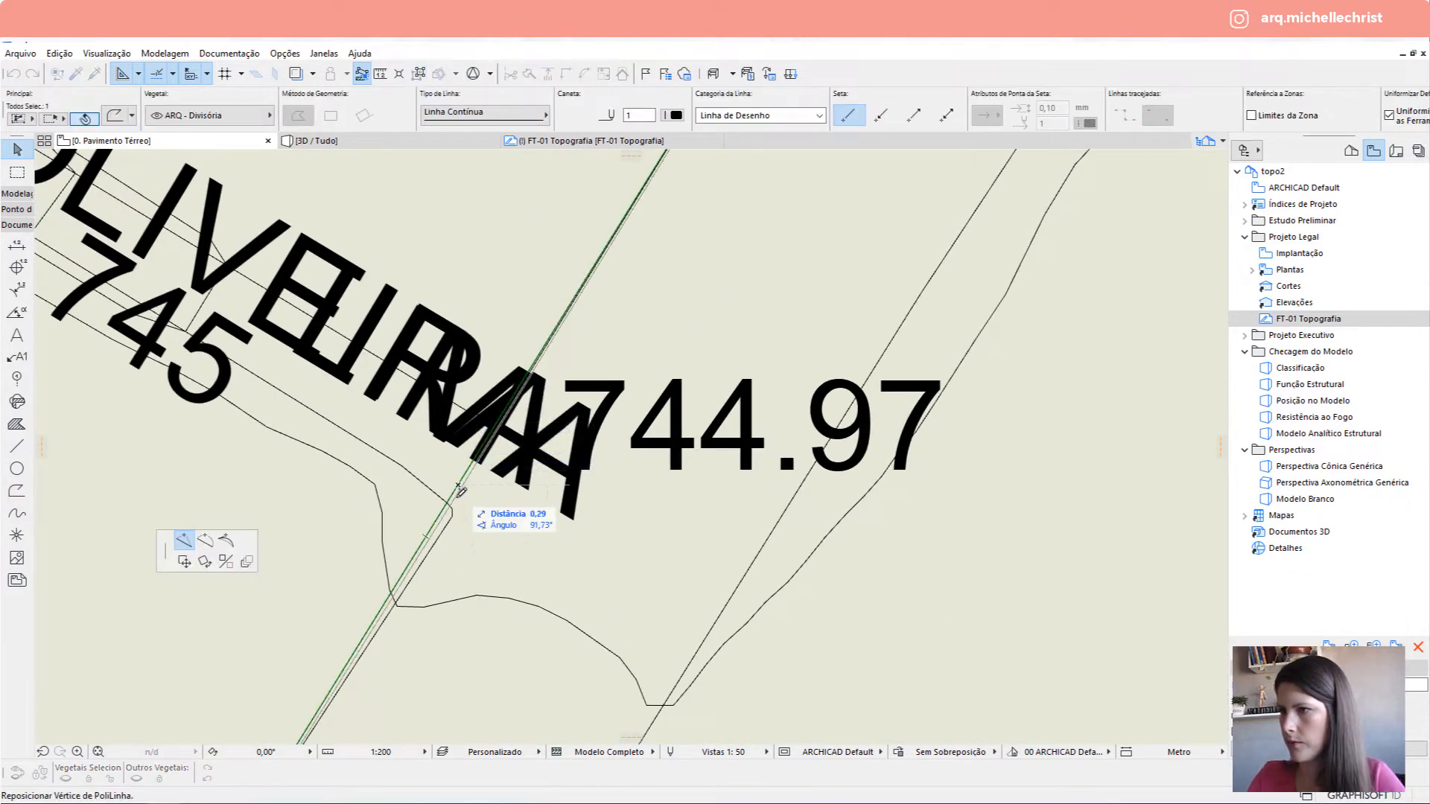
{"action": "scroll", "coordinate": [514, 519], "scroll_direction": "down", "scroll_amount": 7}
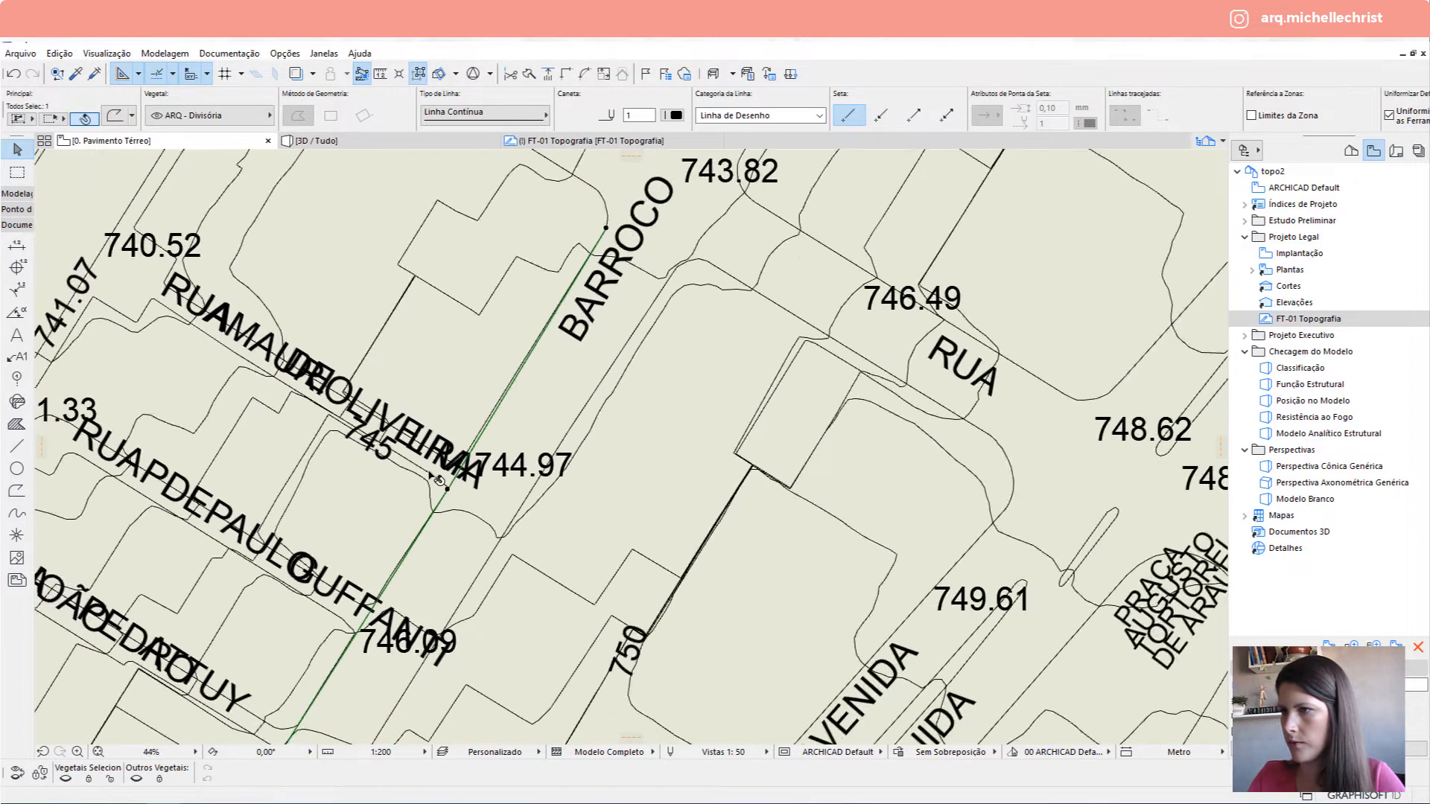
{"action": "scroll", "coordinate": [341, 443], "scroll_direction": "down", "scroll_amount": 3}
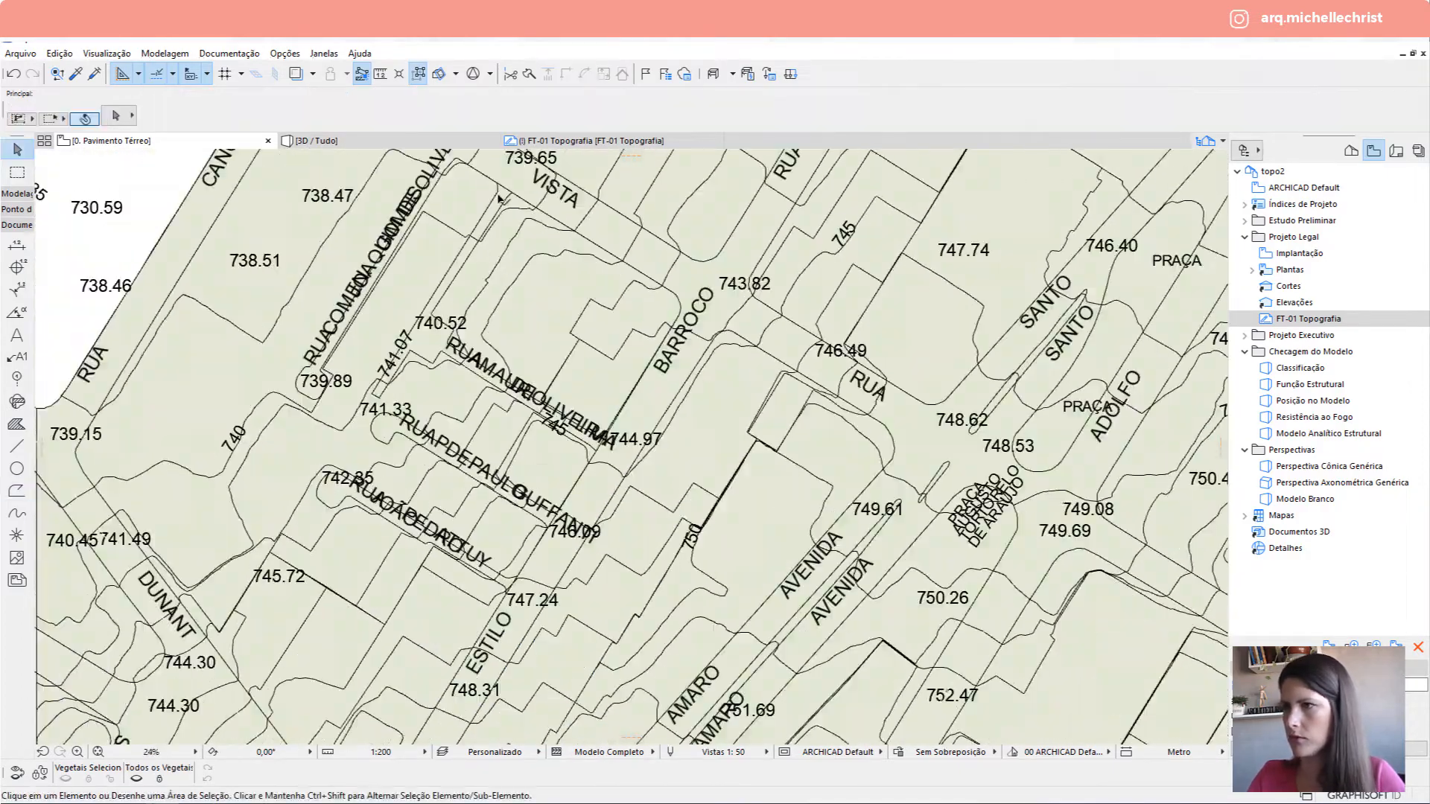
Subtract the large block with the dead-end streets beside Rua do Estilo Barroco from the original terrain mesh.
{"action": "left_click", "coordinate": [284, 535]}
{"action": "left_click", "coordinate": [313, 431]}
{"action": "left_click", "coordinate": [272, 539]}
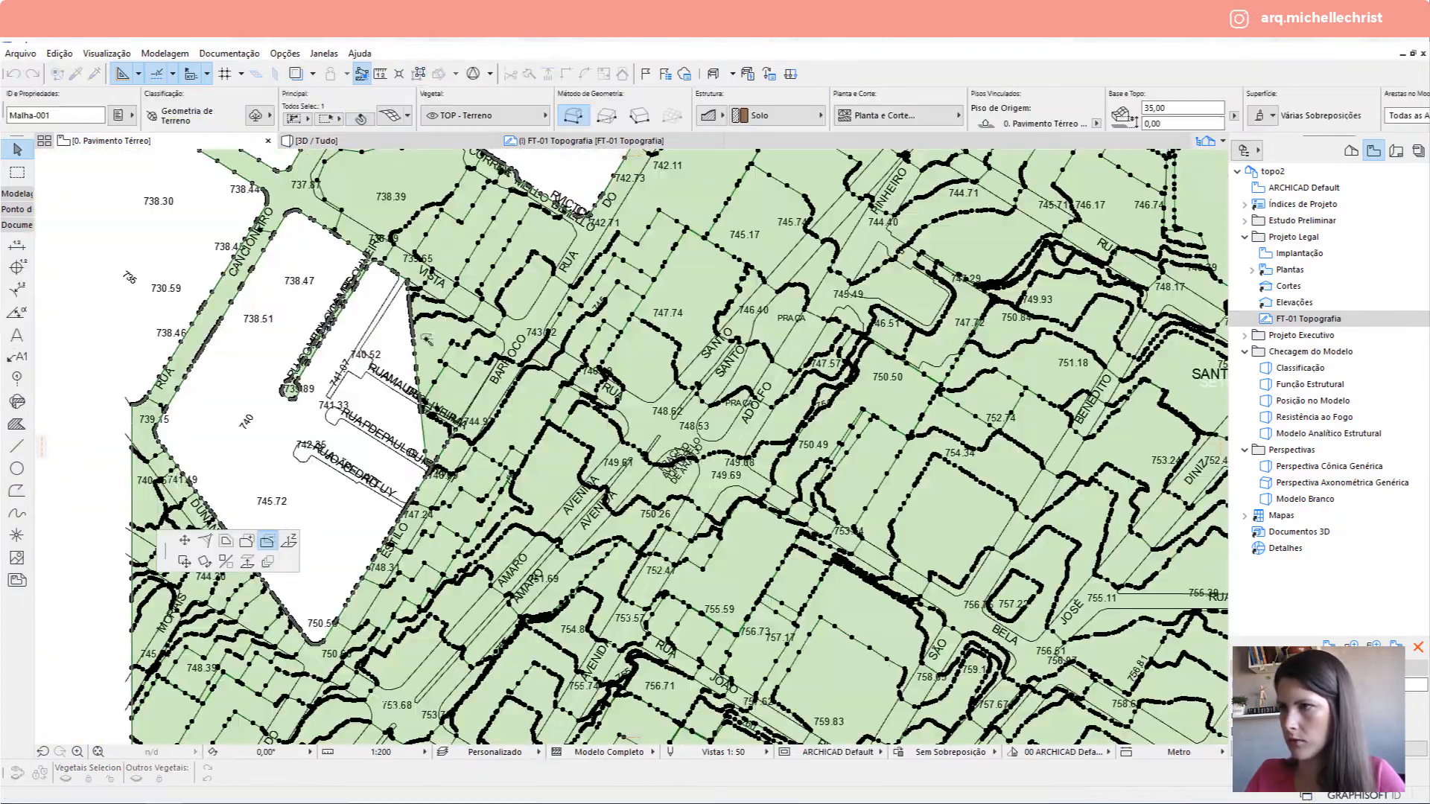
{"action": "scroll", "coordinate": [463, 450], "scroll_direction": "up", "scroll_amount": 4}
{"action": "scroll", "coordinate": [562, 223], "scroll_direction": "up", "scroll_amount": 6}
{"action": "left_click", "coordinate": [709, 345]}
Subtract the block between Rua do Estilo Barroco and the avenue from the original mesh, and select the edge block's curb outline near Santo Amaro.
{"action": "scroll", "coordinate": [715, 352], "scroll_direction": "down", "scroll_amount": 5}
{"action": "scroll", "coordinate": [313, 446], "scroll_direction": "up", "scroll_amount": 5}
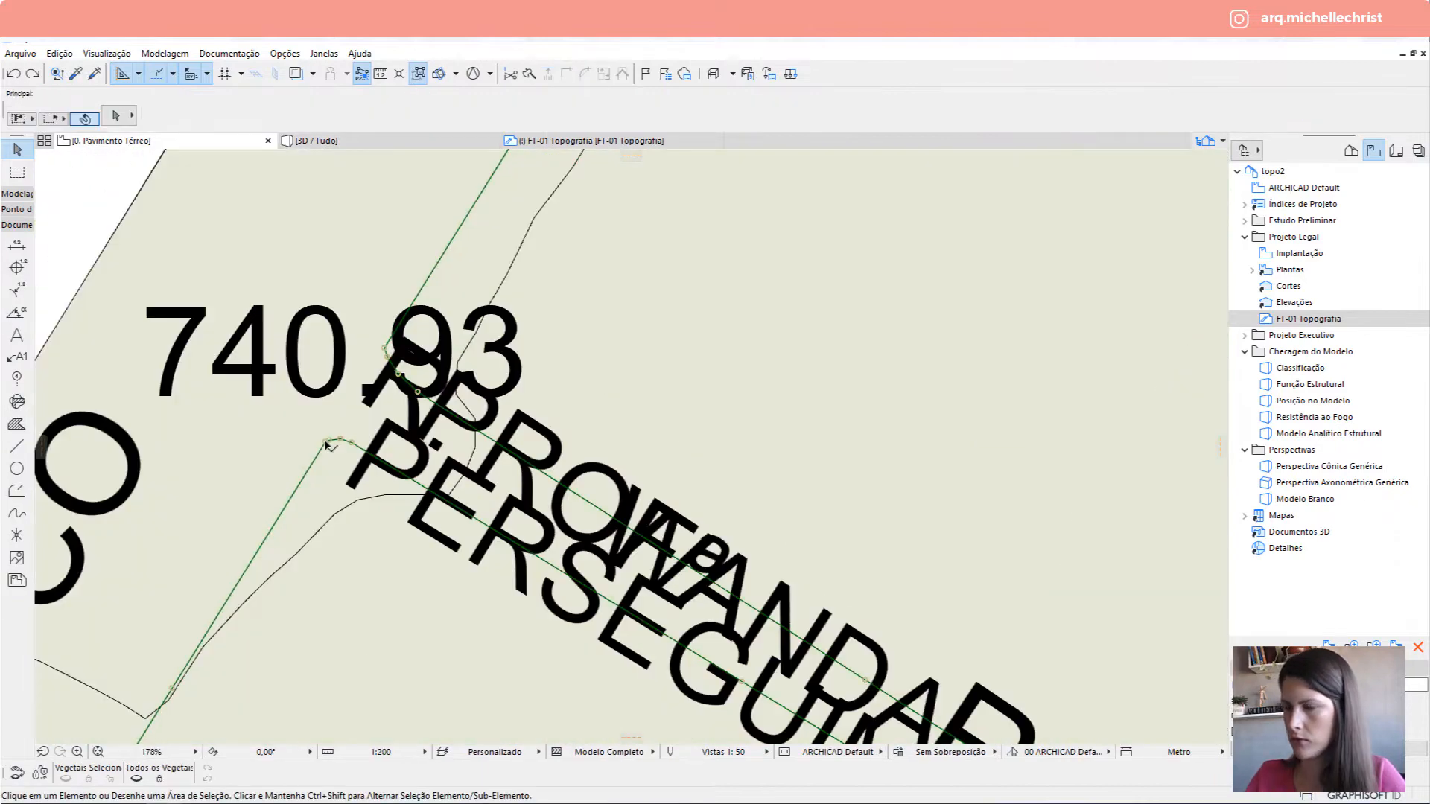
{"action": "scroll", "coordinate": [294, 562], "scroll_direction": "down", "scroll_amount": 5}
{"action": "key", "text": "Escape"}
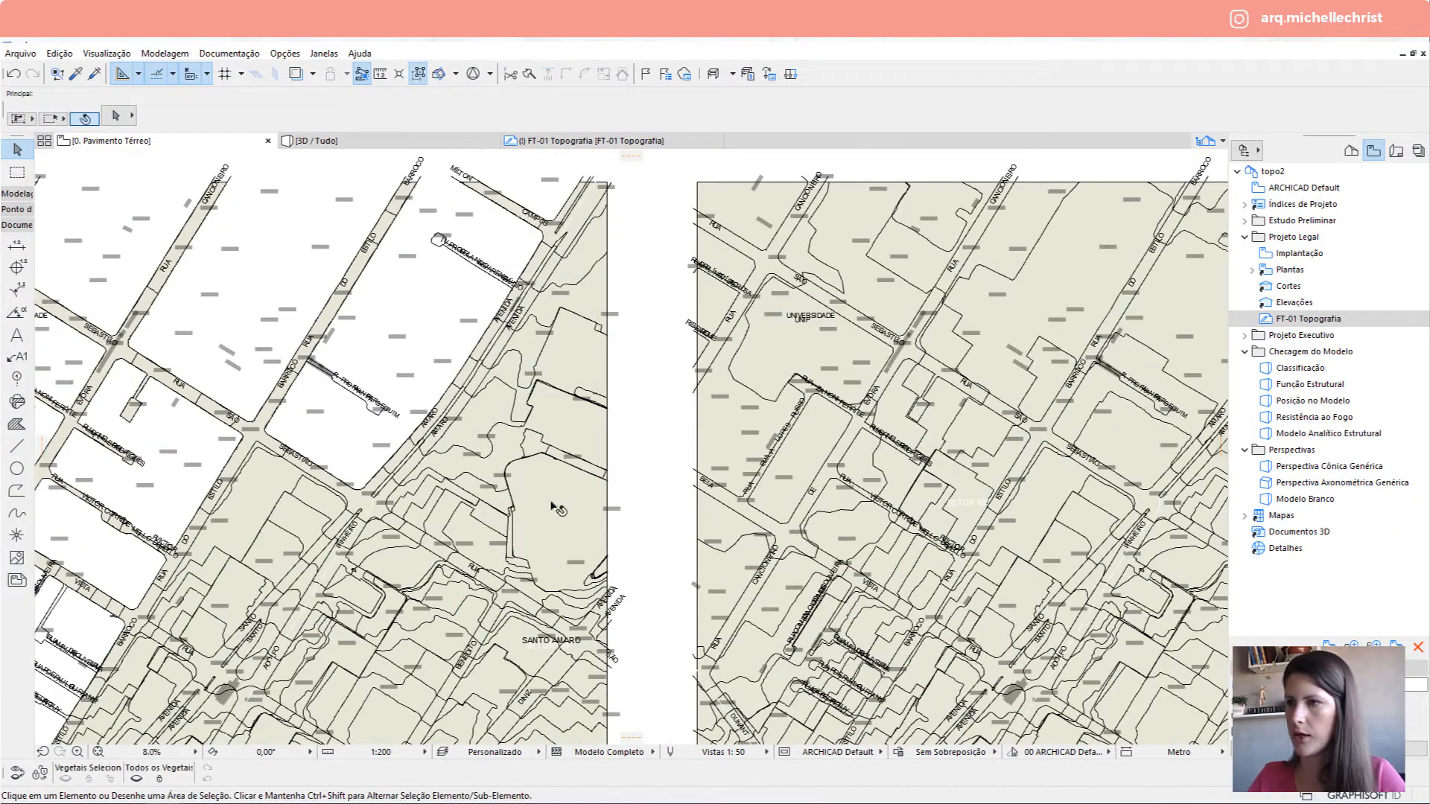
{"action": "left_click", "coordinate": [485, 377]}
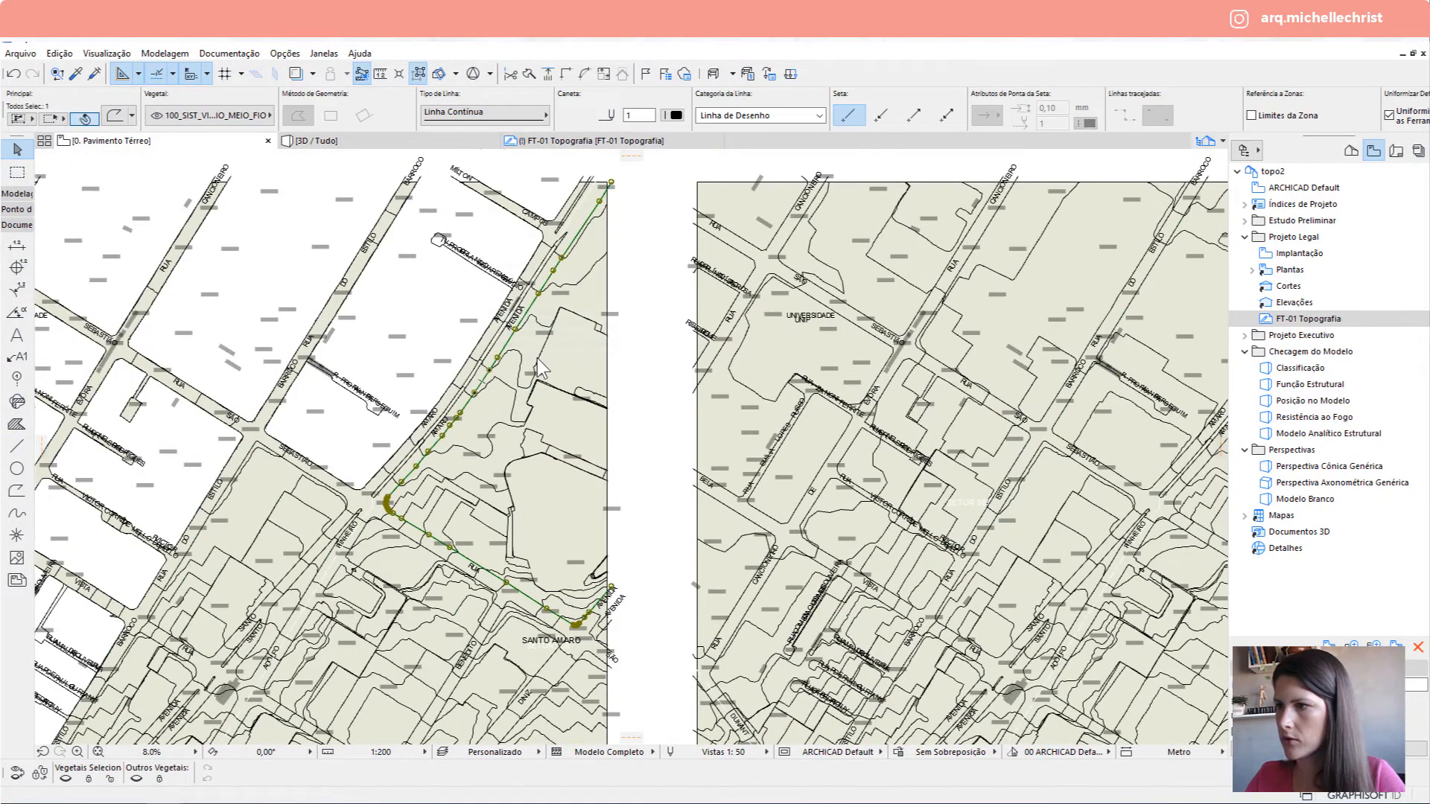
Draw a dividing line across the large block east of Avenida Santo Amaro, ending beyond the mesh's east edge.
{"action": "middle_click_drag", "start_coordinate": [551, 376], "coordinate": [519, 385]}
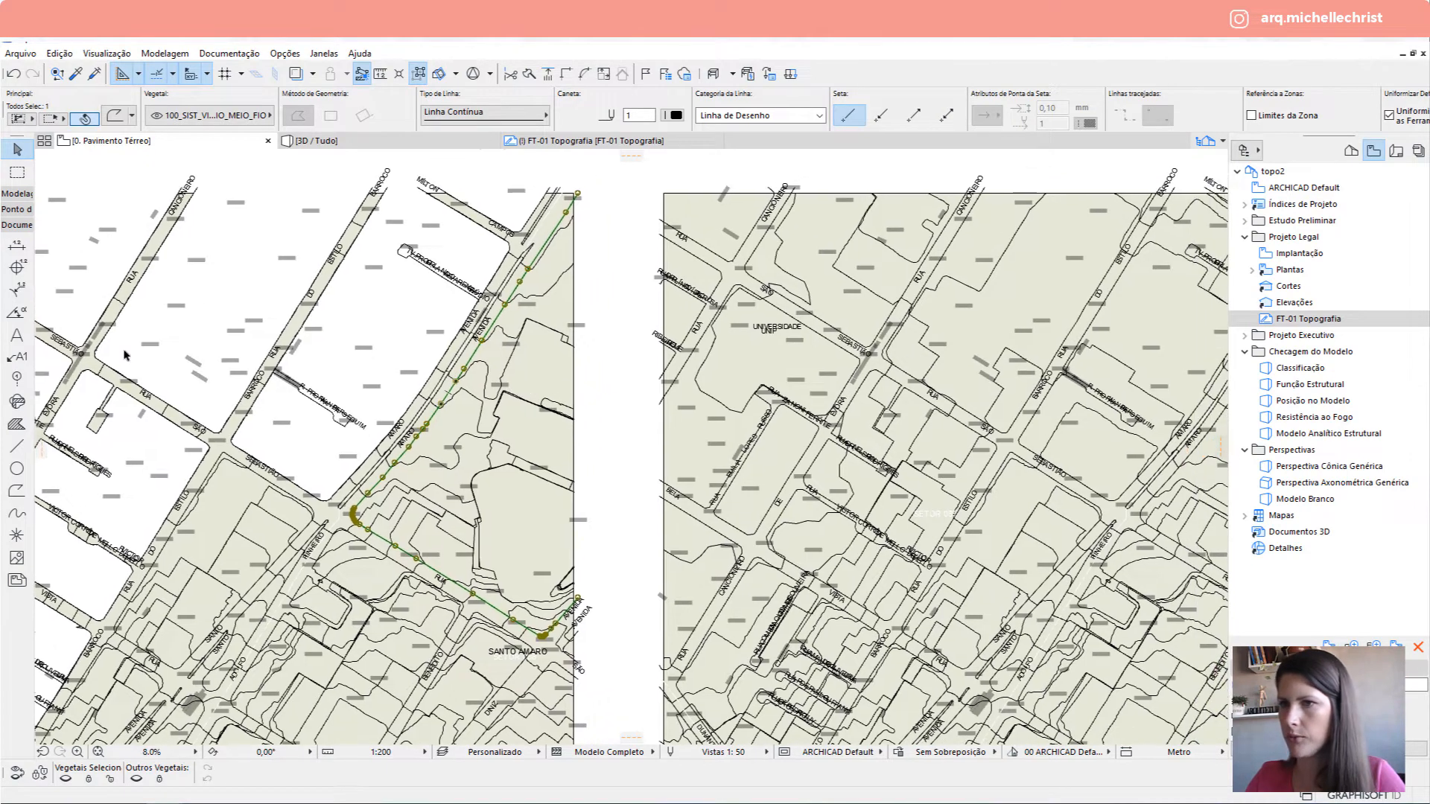
{"action": "key", "text": "Escape"}
{"action": "left_click", "coordinate": [16, 445]}
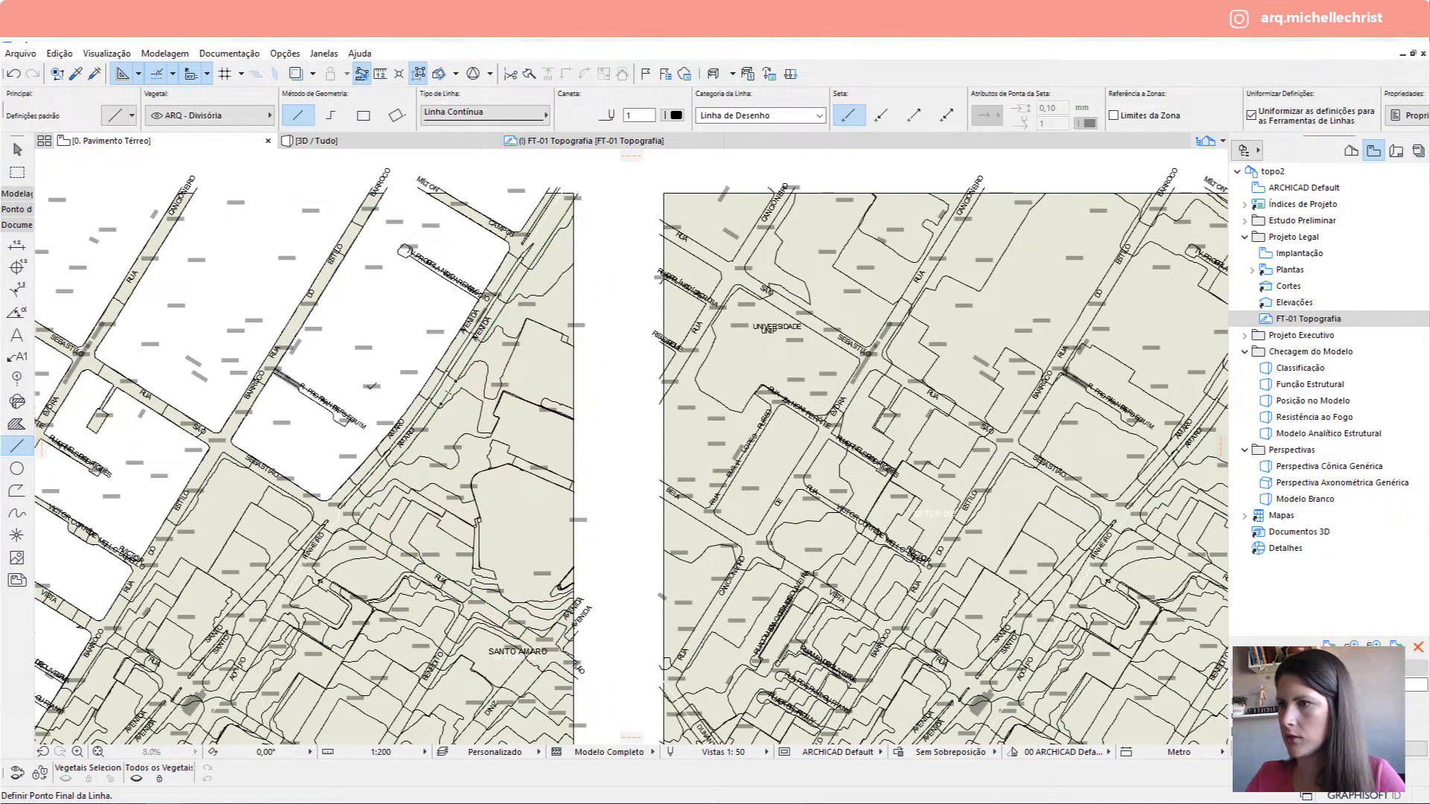
{"action": "left_click", "coordinate": [594, 418]}
{"action": "key", "text": "Escape"}
Subtract the large block east of Avenida Santo Amaro from the terrain mesh, on both sides of the dividing line.
{"action": "left_click", "coordinate": [553, 272]}
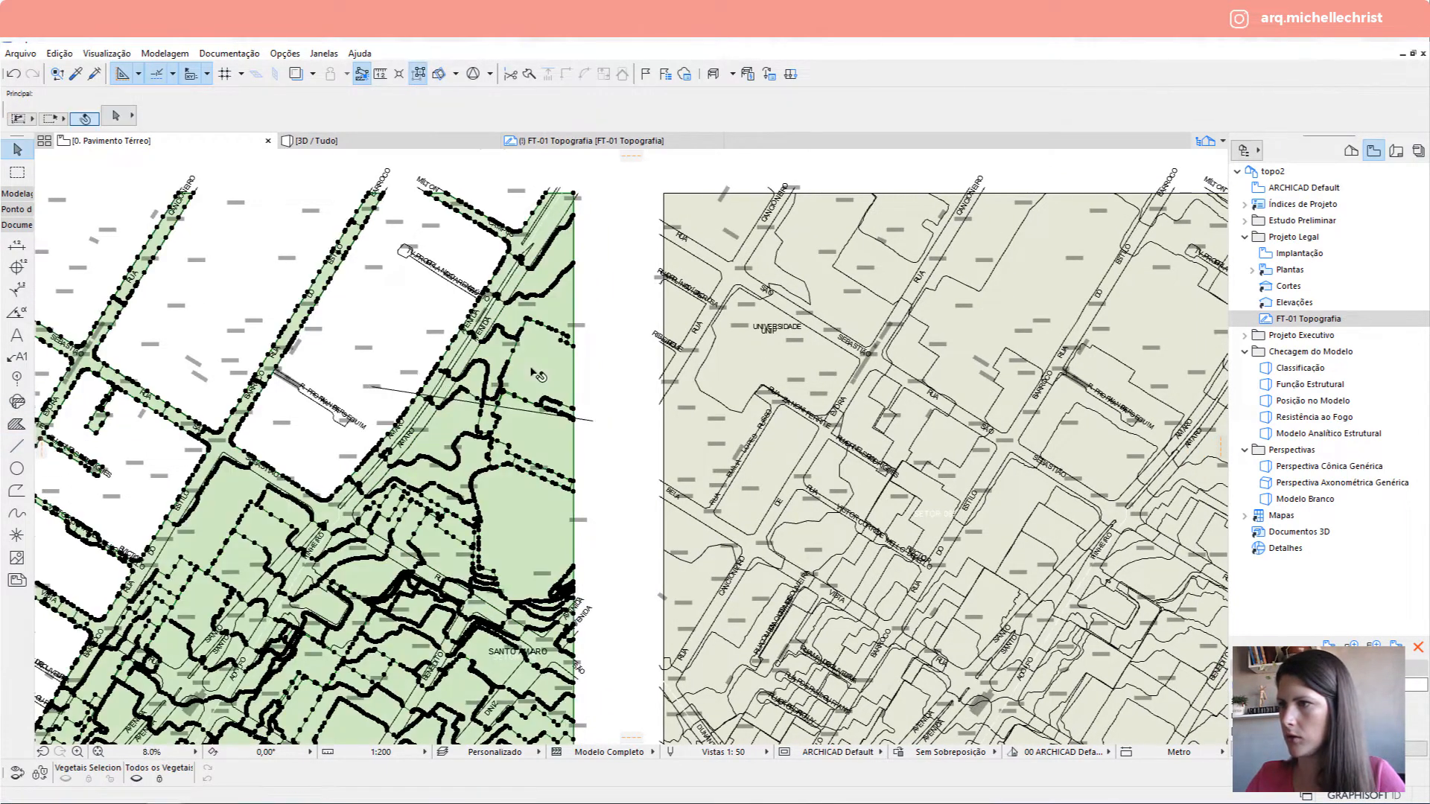
{"action": "left_click", "coordinate": [537, 230]}
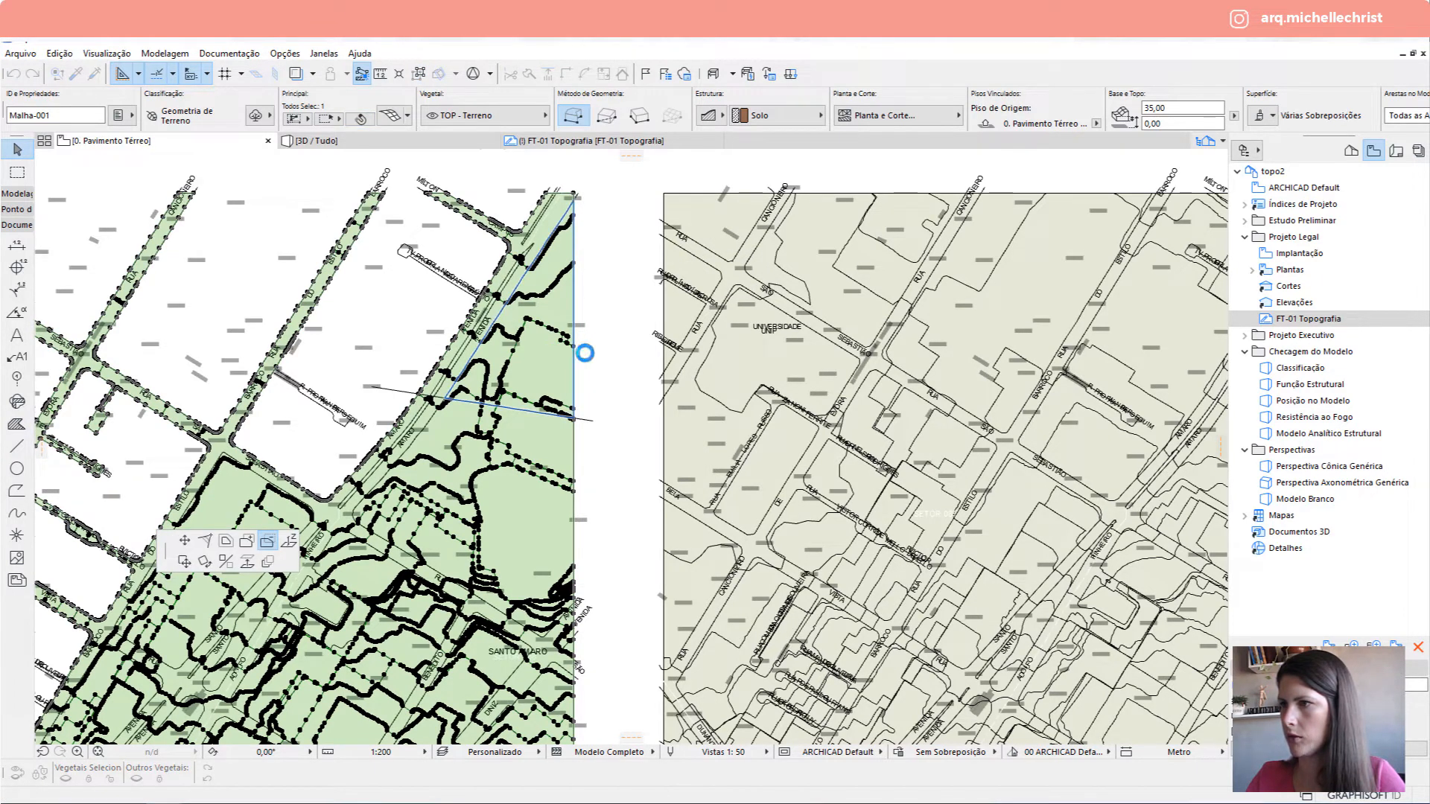
{"action": "left_click", "coordinate": [579, 222]}
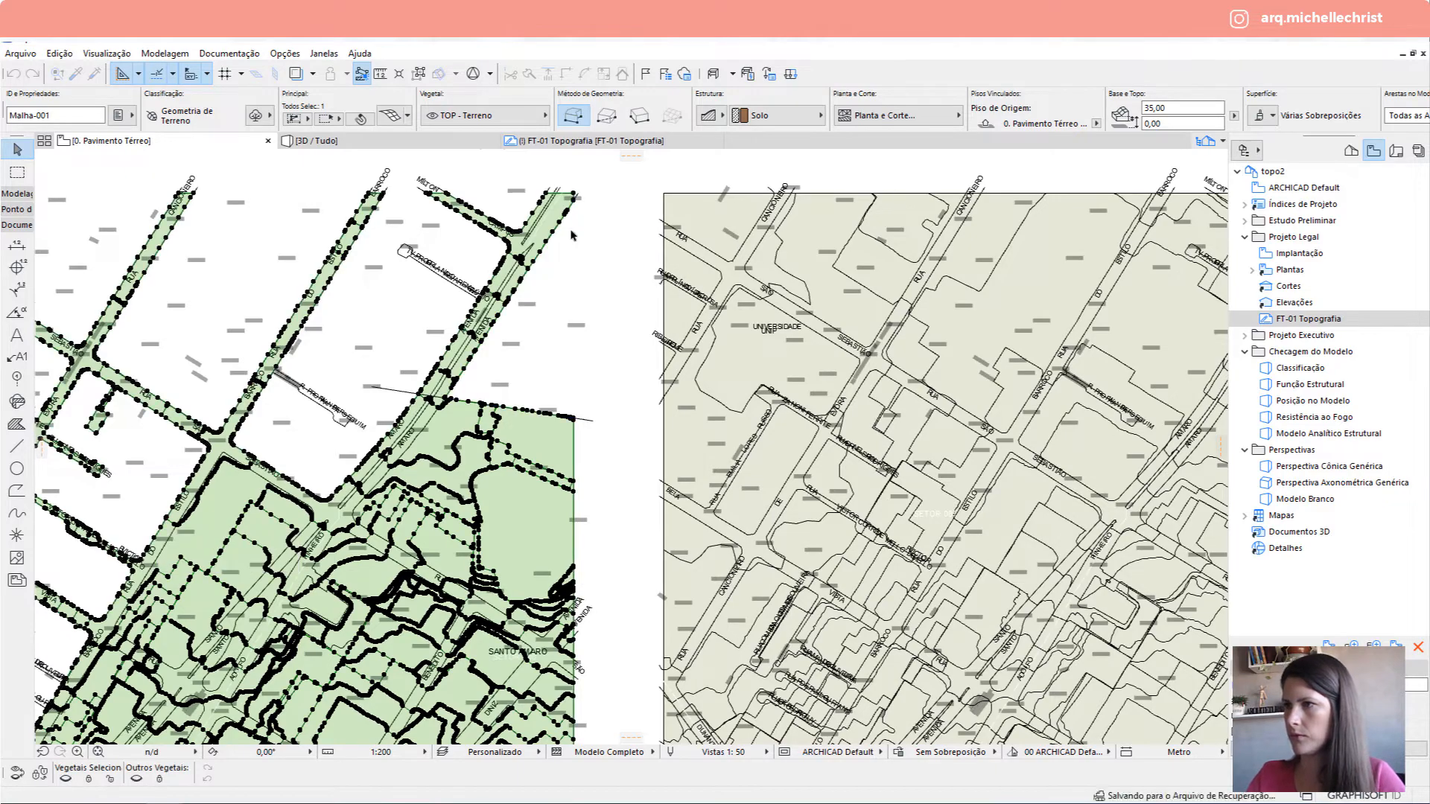
{"action": "left_click", "coordinate": [556, 430]}
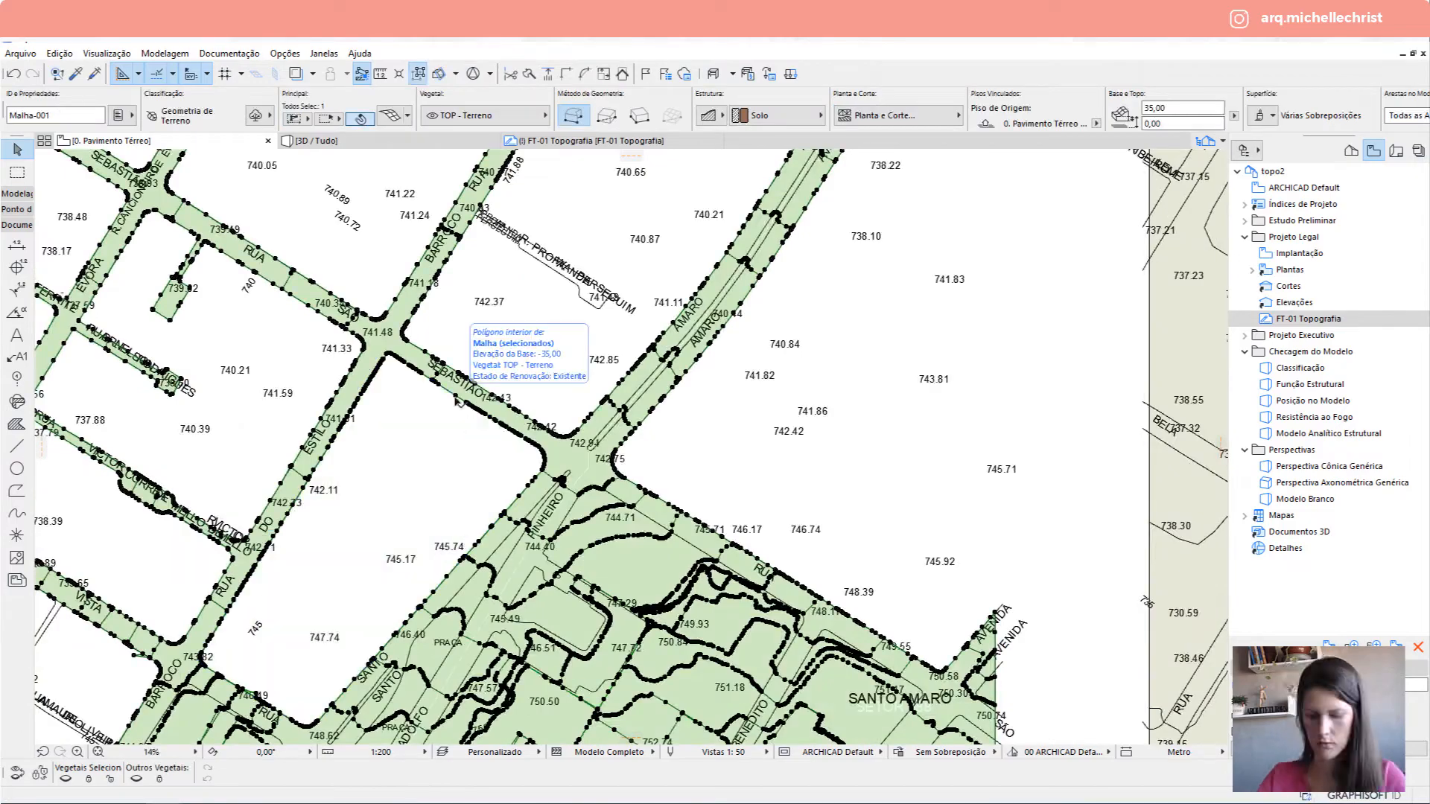
Cut the blocks beside Rua Adolfo Pinheiro, Benedito, José Diniz and Bela Vista out of the terrain mesh.
{"action": "scroll", "coordinate": [485, 456], "scroll_direction": "up", "scroll_amount": 1}
{"action": "middle_click_drag", "start_coordinate": [485, 456], "coordinate": [261, 176]}
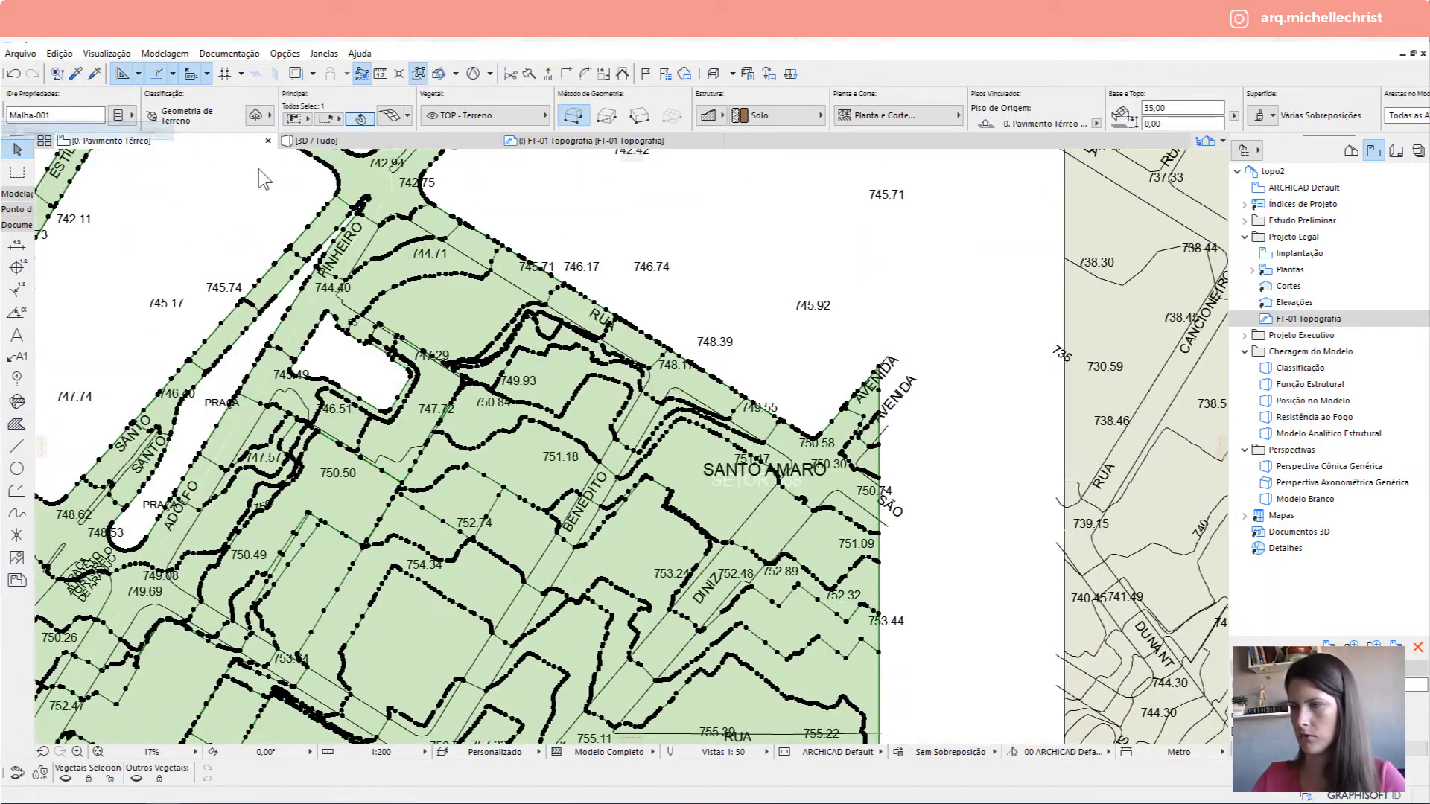
{"action": "scroll", "coordinate": [536, 575], "scroll_direction": "up", "scroll_amount": 1}
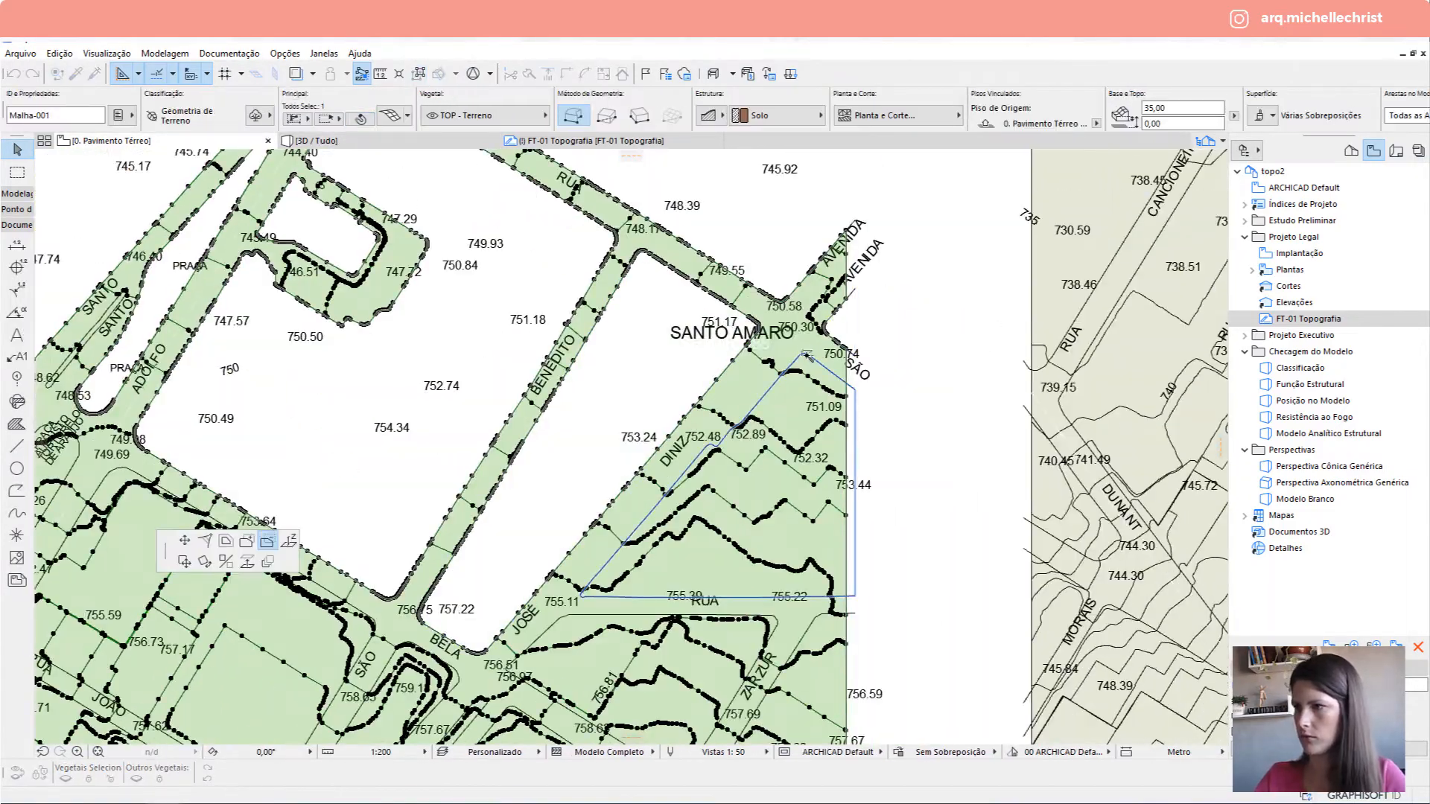
{"action": "scroll", "coordinate": [618, 618], "scroll_direction": "down", "scroll_amount": 1}
{"action": "middle_click_drag", "start_coordinate": [648, 707], "coordinate": [661, 592]}
{"action": "scroll", "coordinate": [667, 600], "scroll_direction": "up", "scroll_amount": 7}
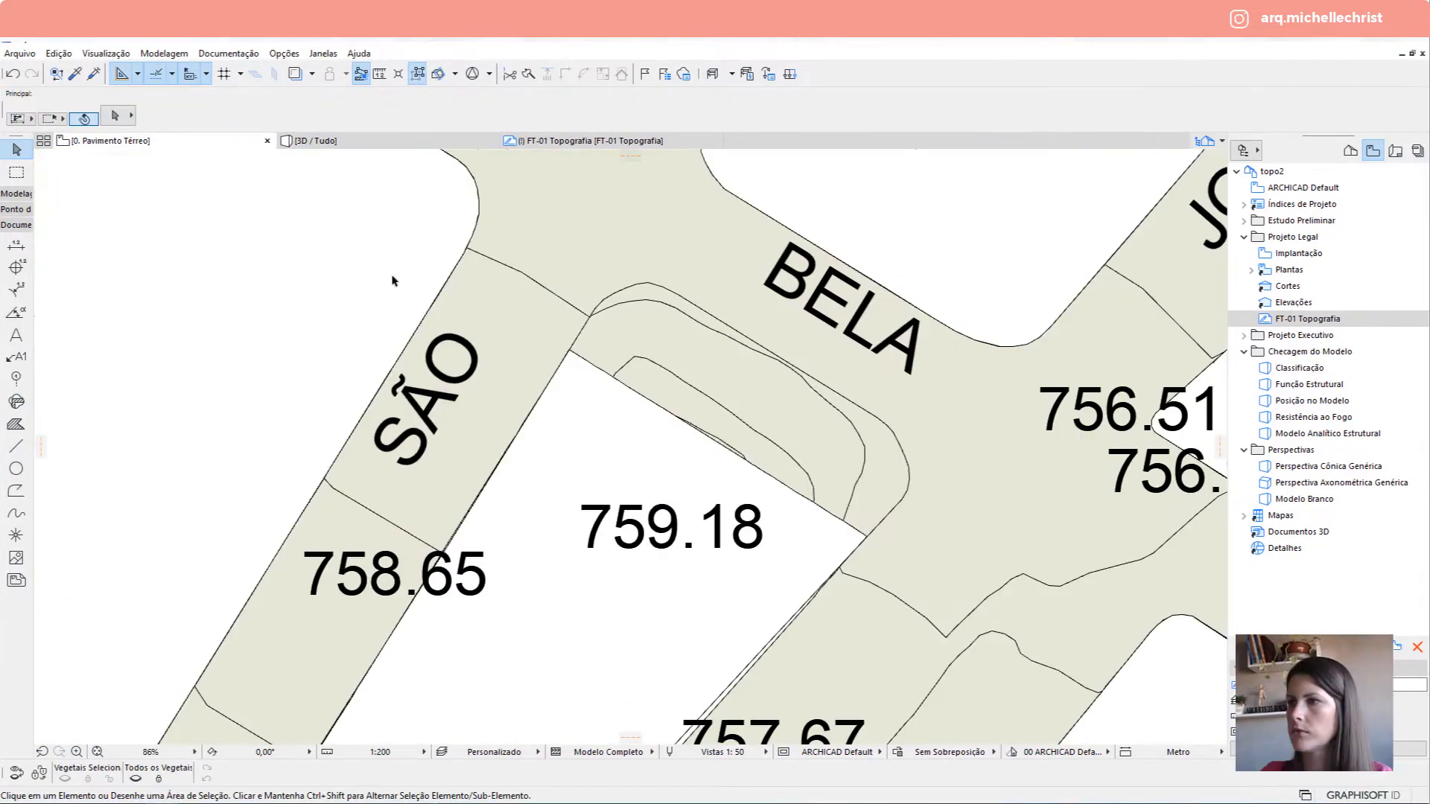
Set the Magic Wand's tracing method to prefer Maior coincidência.
{"action": "scroll", "coordinate": [462, 283], "scroll_direction": "down", "scroll_amount": 1}
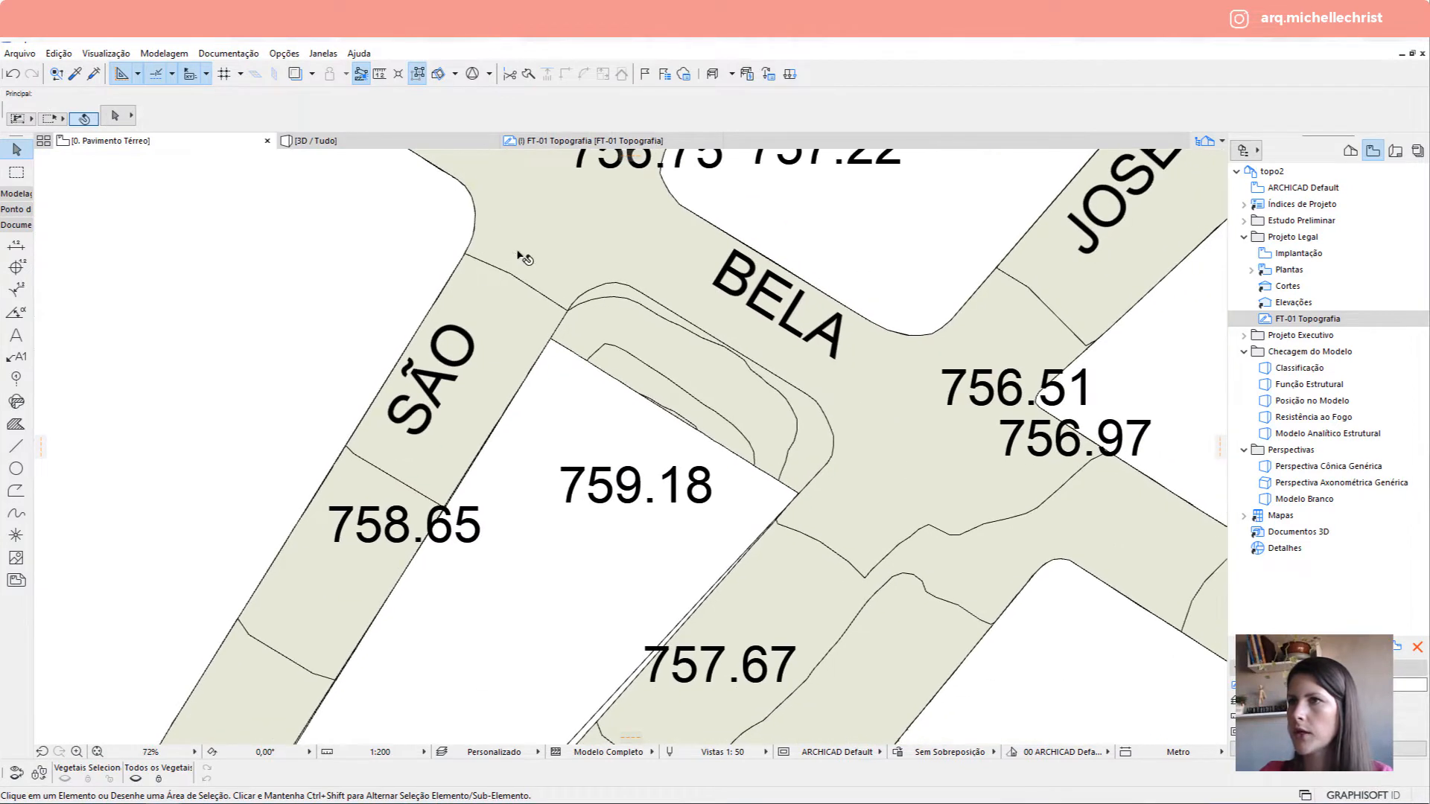
{"action": "left_click", "coordinate": [164, 52]}
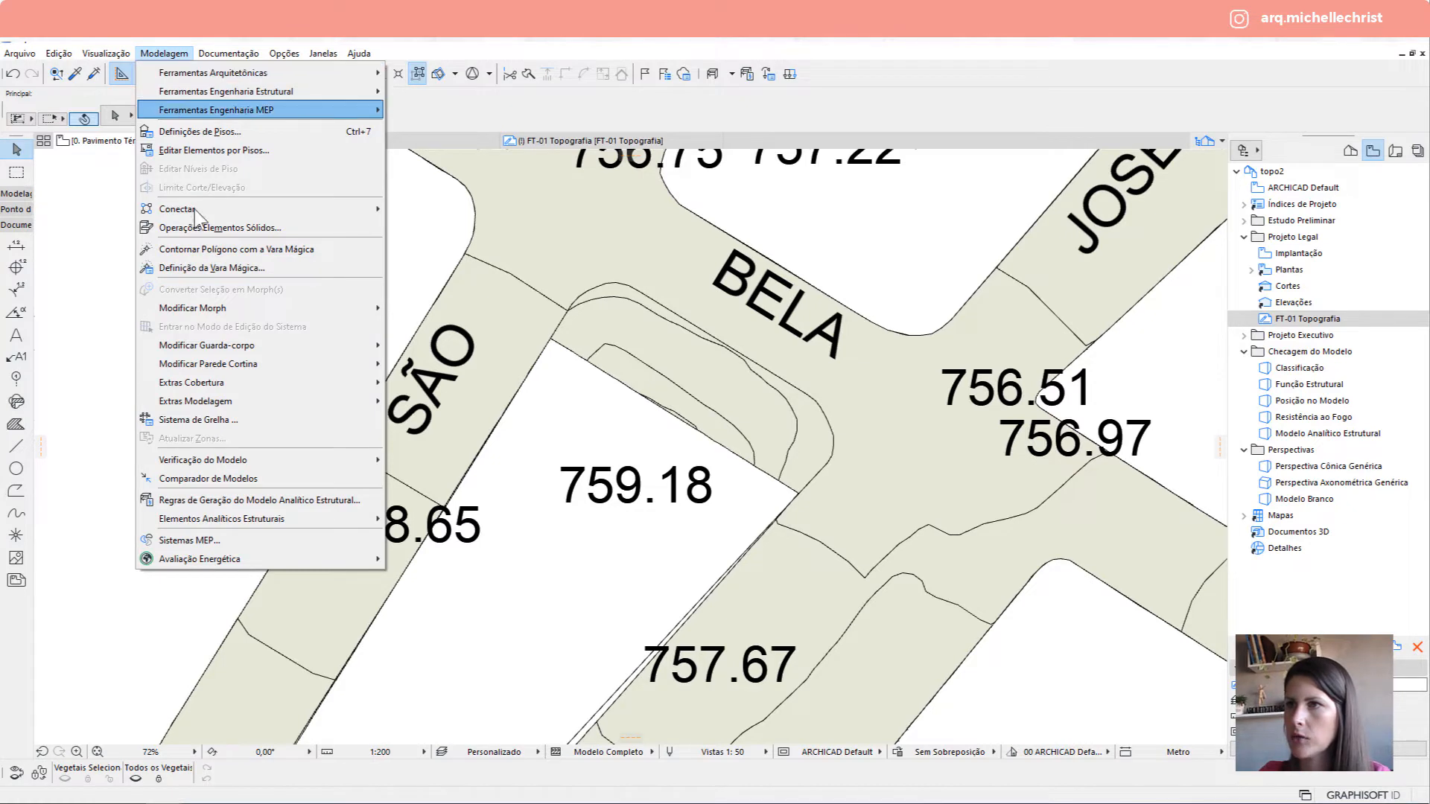
{"action": "left_click", "coordinate": [188, 271]}
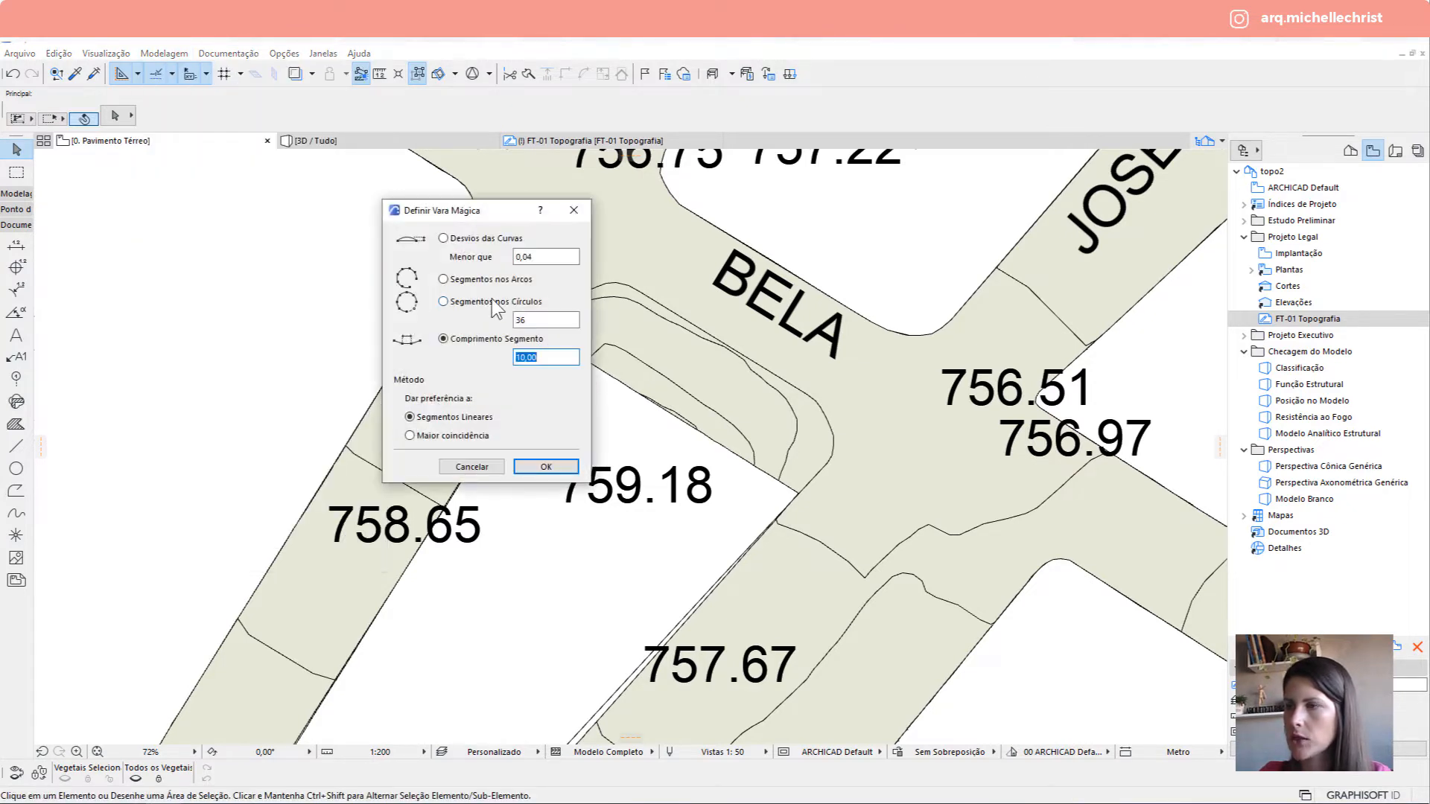
{"action": "left_click", "coordinate": [410, 435]}
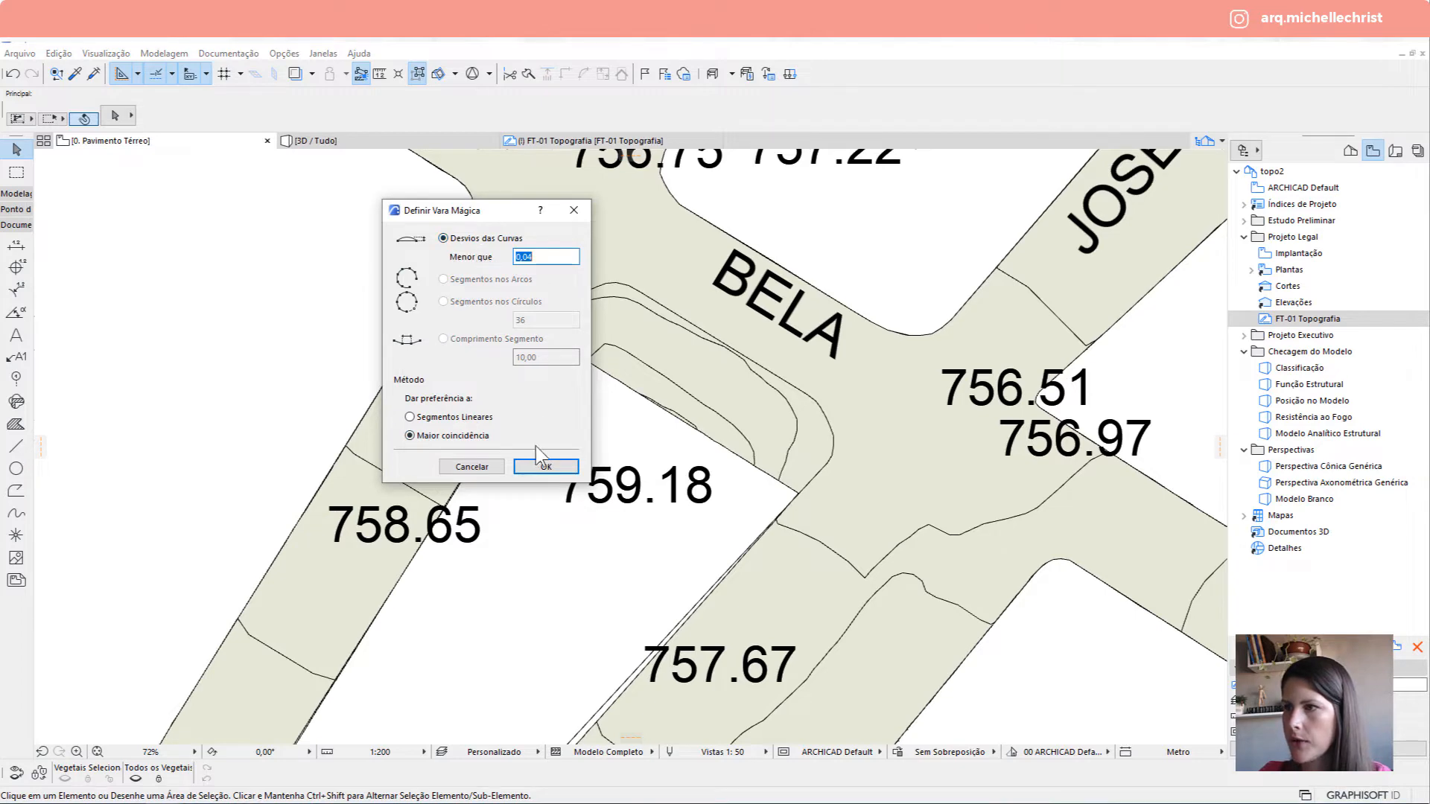
{"action": "left_click", "coordinate": [542, 467]}
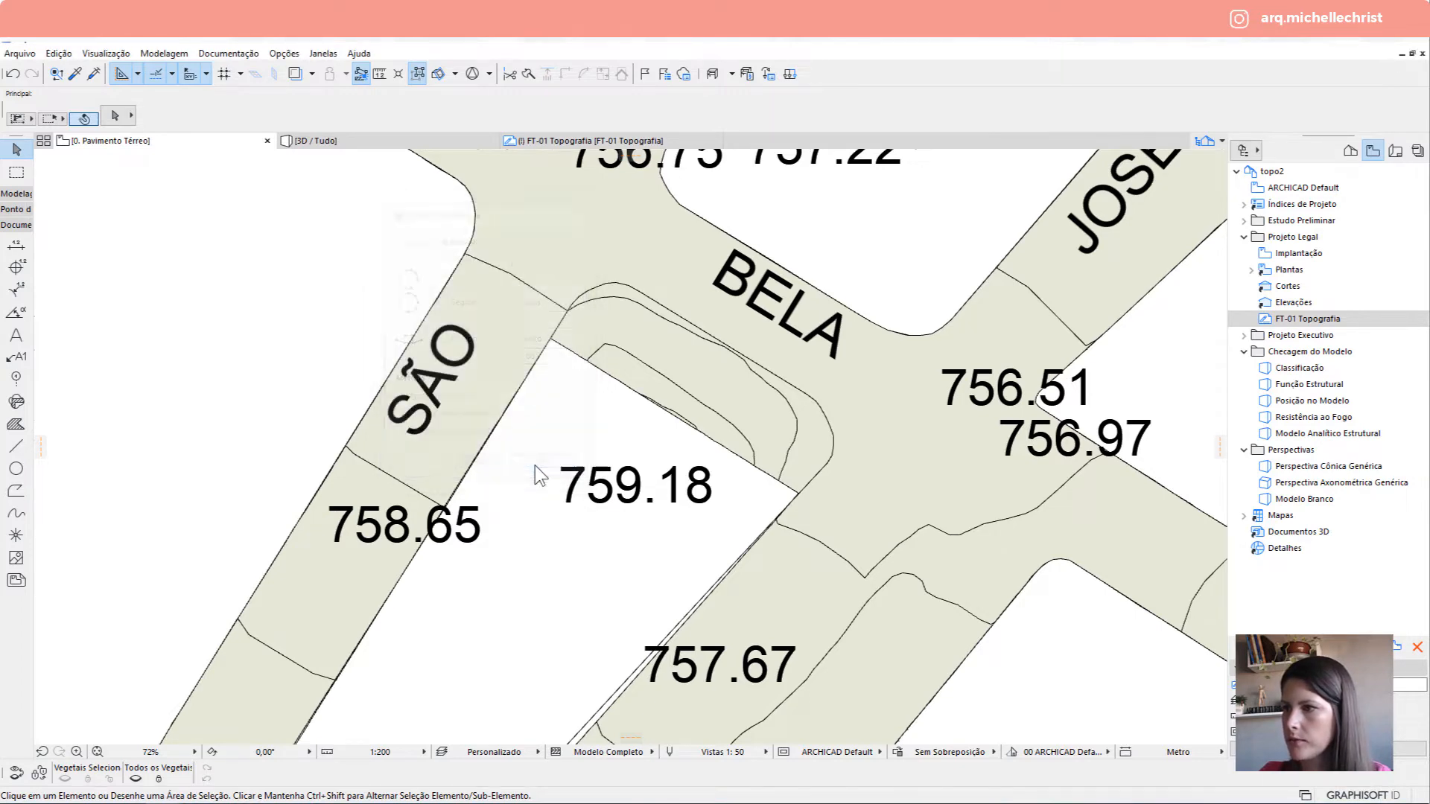
Cut the remaining southern blocks out of the terrain mesh so that only the streets are kept.
{"action": "left_click", "coordinate": [564, 325]}
{"action": "scroll", "coordinate": [305, 415], "scroll_direction": "down", "scroll_amount": 5}
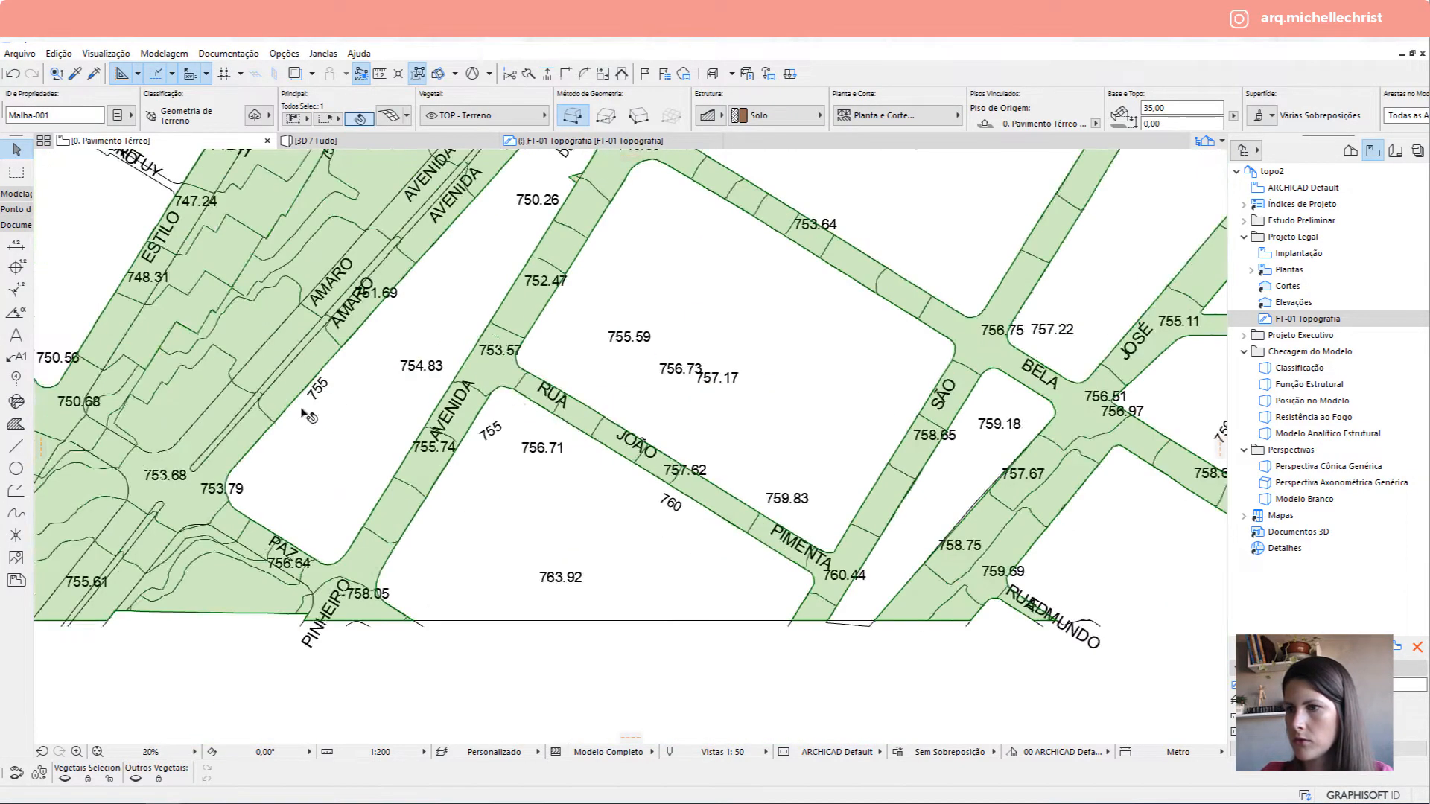
{"action": "scroll", "coordinate": [306, 415], "scroll_direction": "up", "scroll_amount": 3}
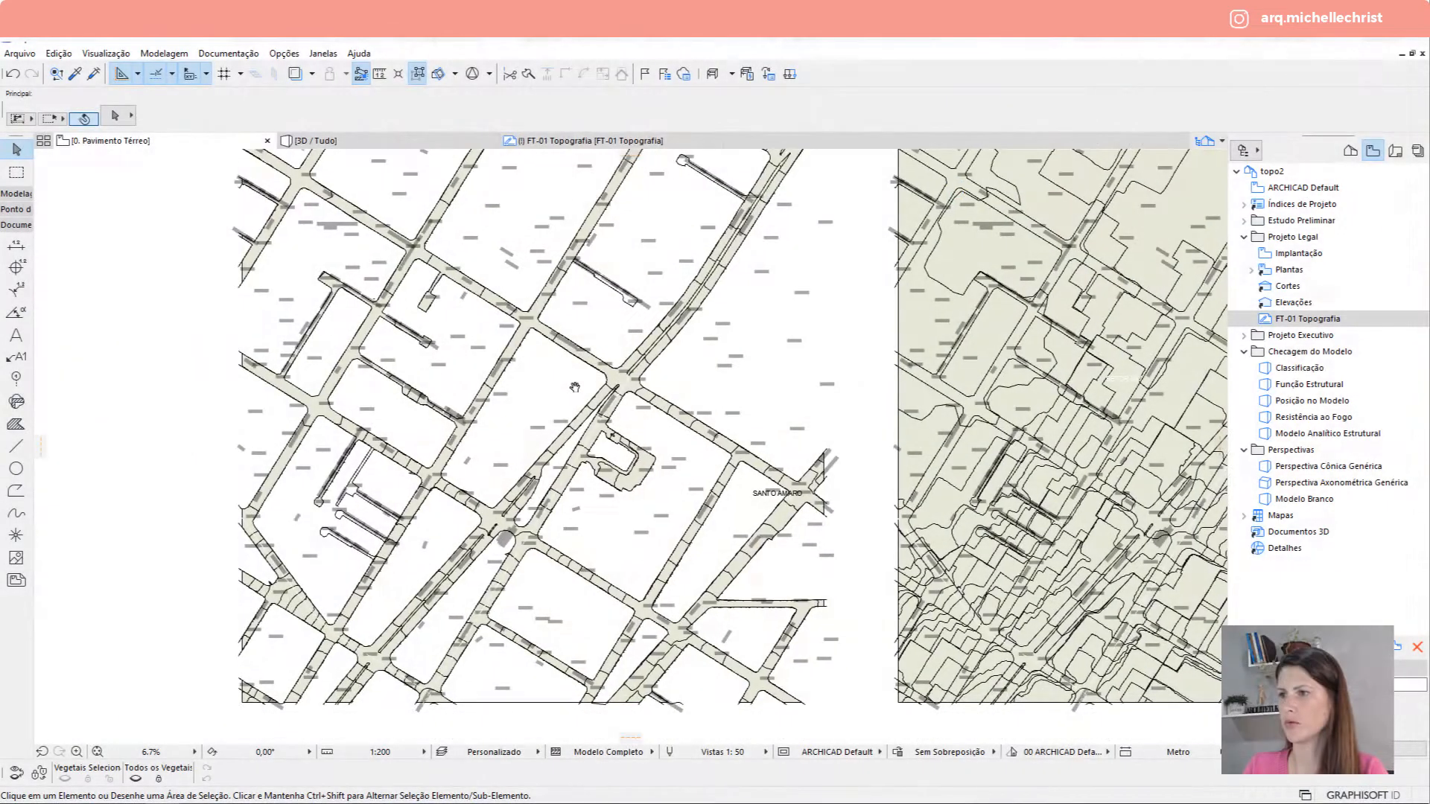
{"action": "middle_click_drag", "start_coordinate": [575, 387], "coordinate": [575, 413]}
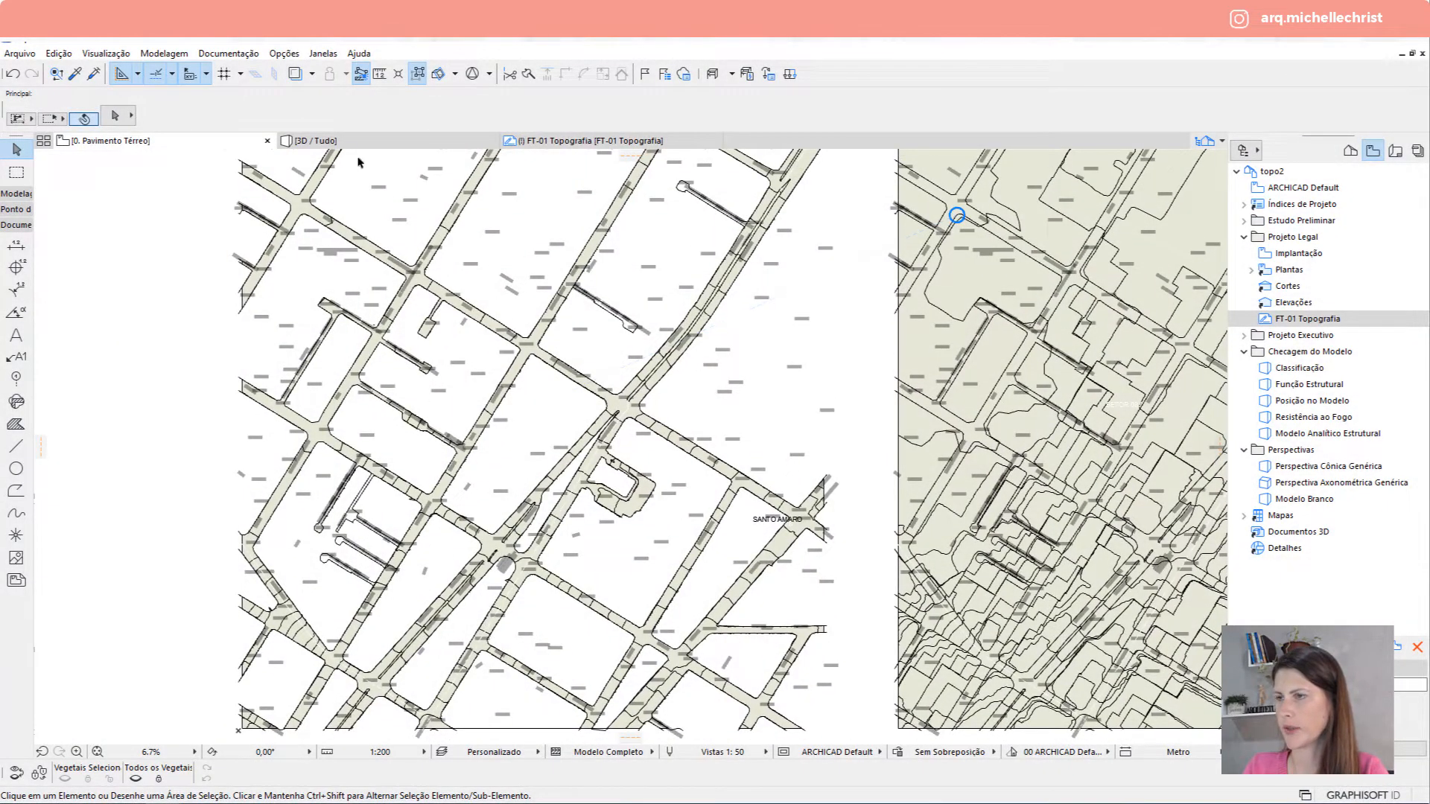
In the 3D view, override the top surface of both street mesh pieces with Calçada - Asfalto Escuro.
{"action": "left_click", "coordinate": [328, 146]}
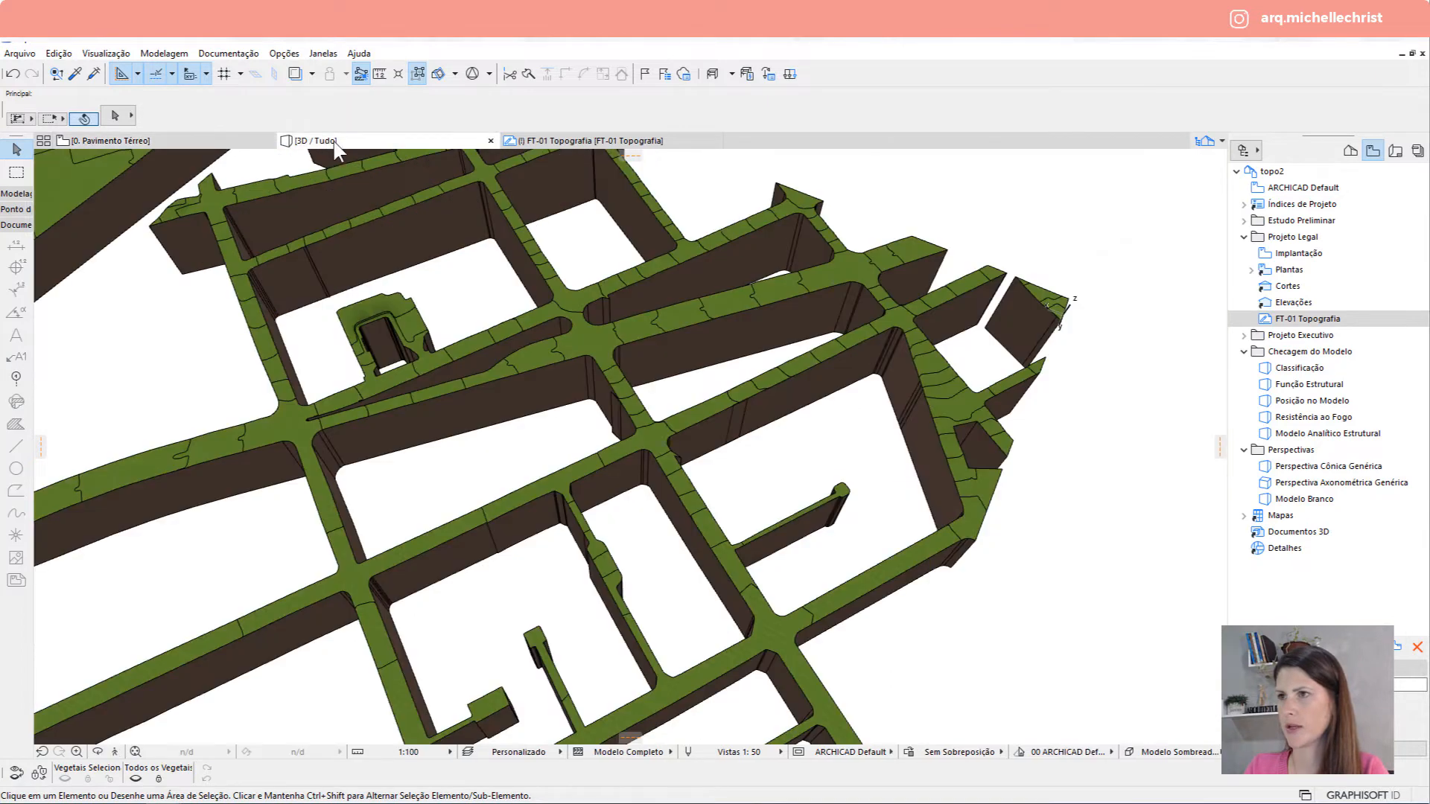
{"action": "scroll", "coordinate": [637, 303], "scroll_direction": "down", "scroll_amount": 5}
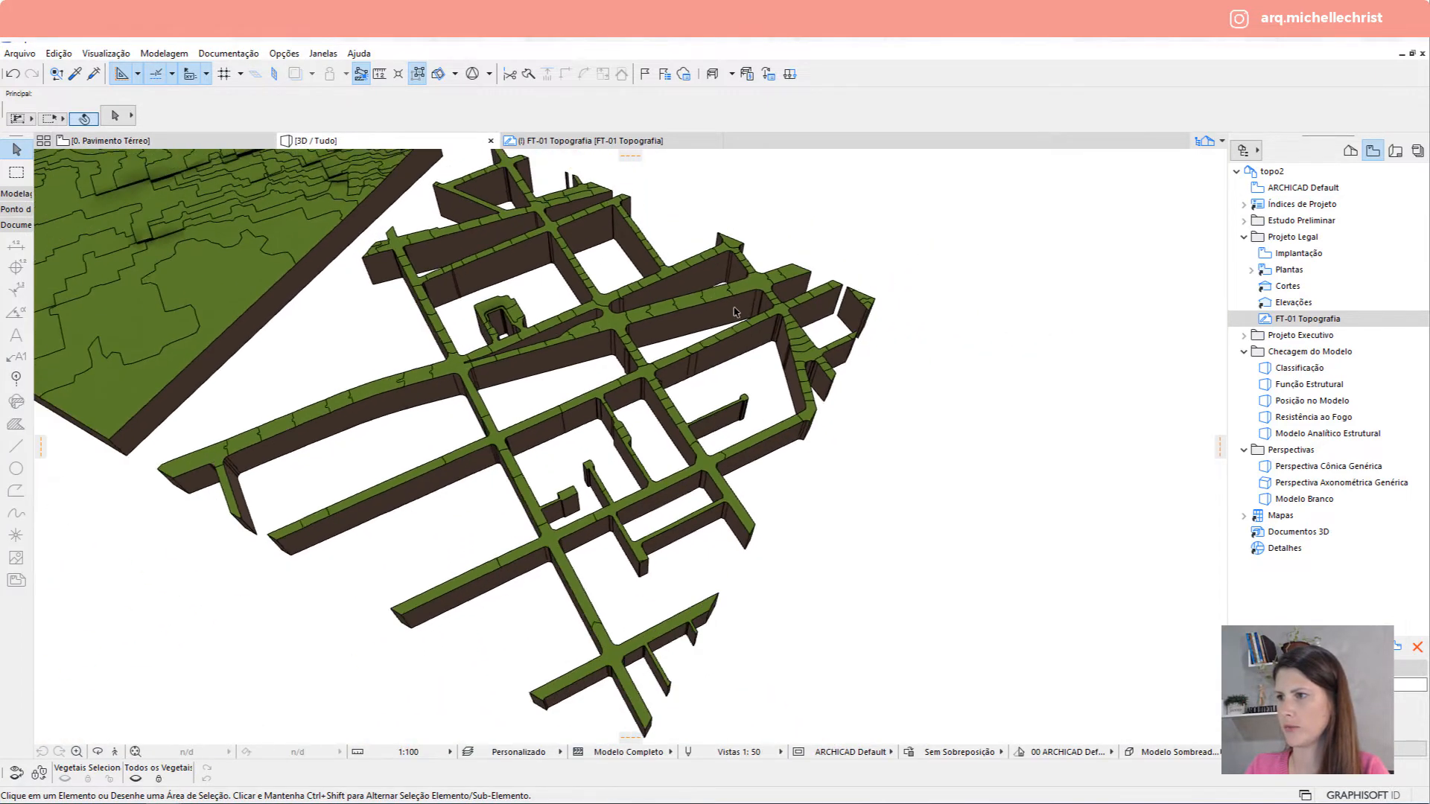
{"action": "middle_click_drag", "start_coordinate": [636, 303], "coordinate": [660, 394], "text": "shift"}
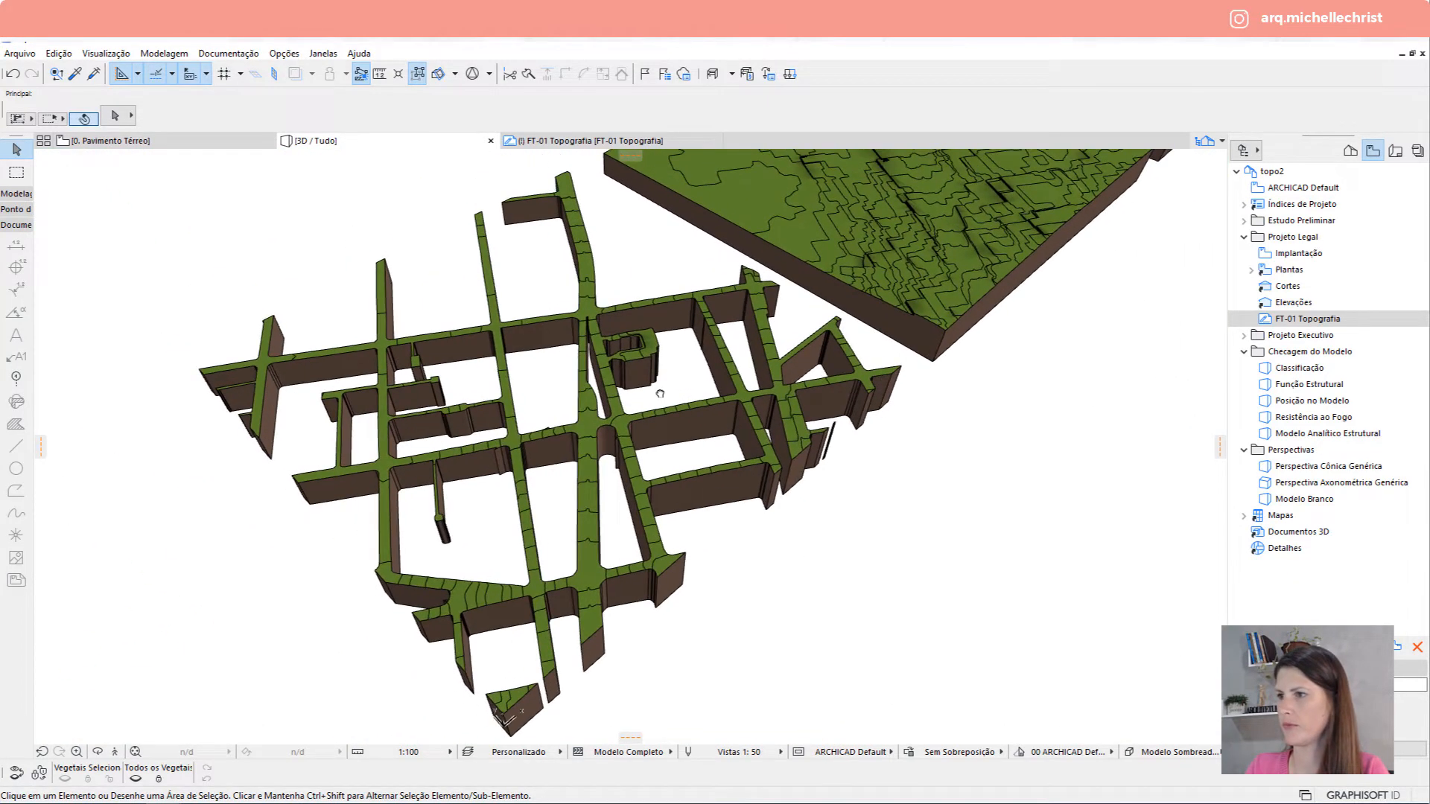
{"action": "left_click", "coordinate": [575, 365]}
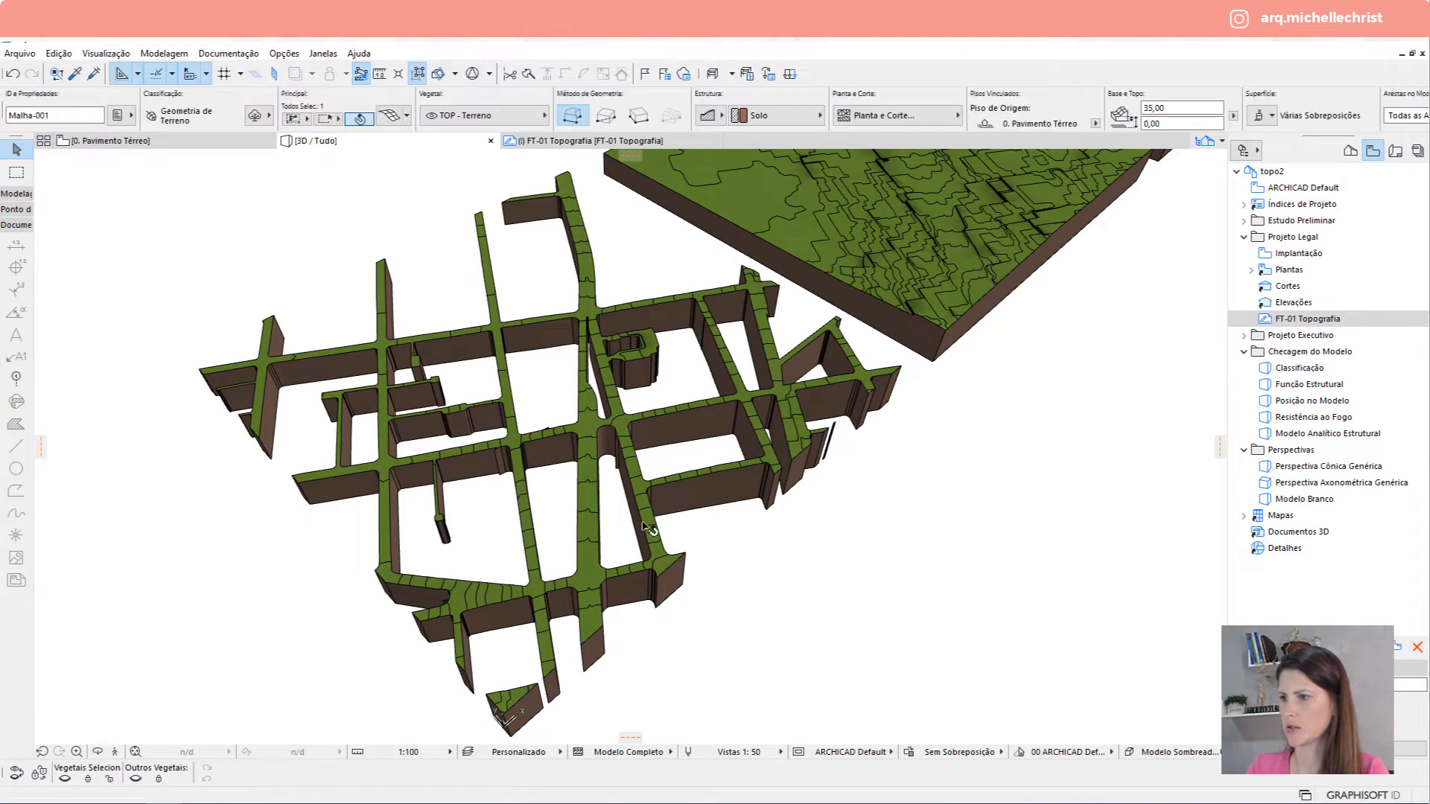
{"action": "left_click", "coordinate": [848, 570]}
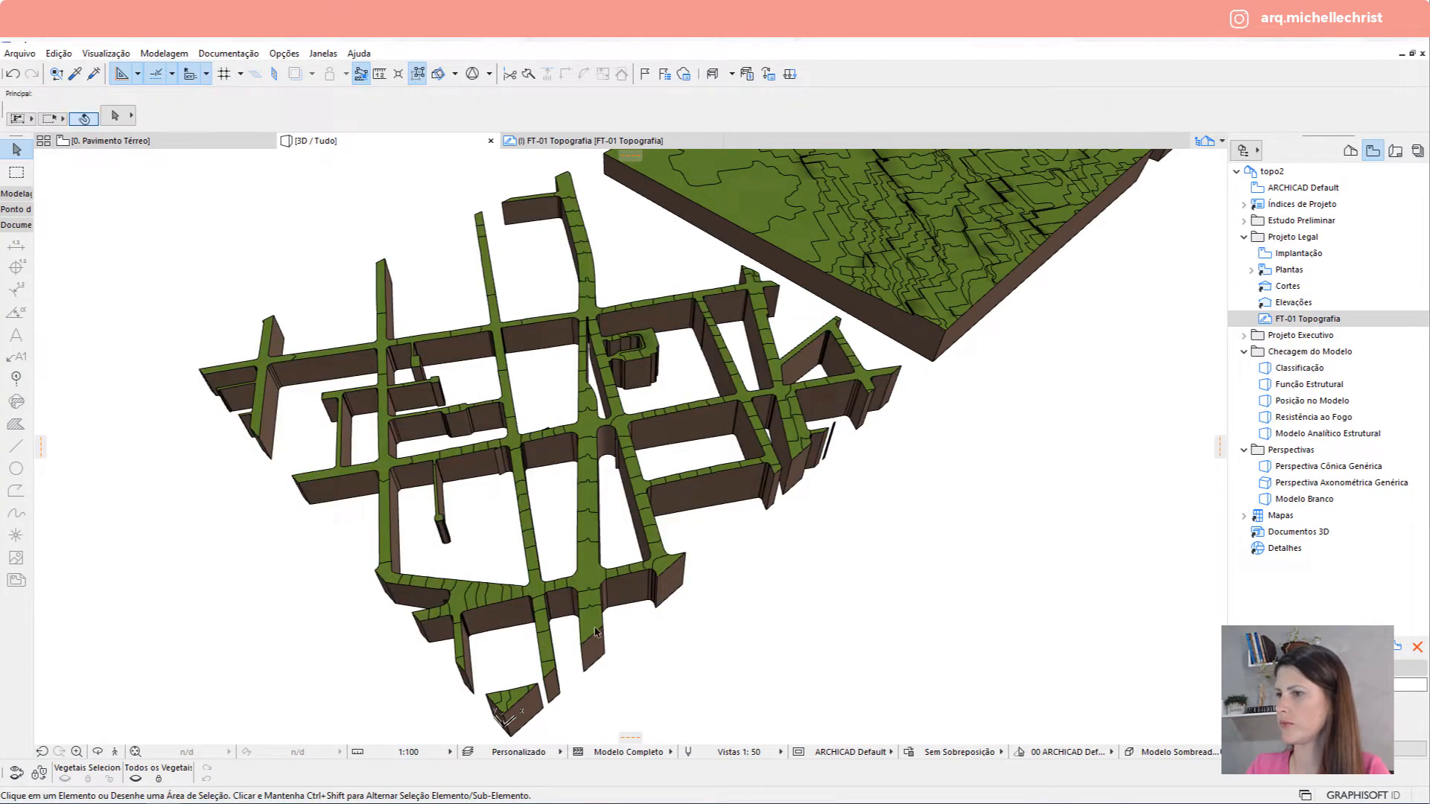
{"action": "left_click", "coordinate": [519, 698]}
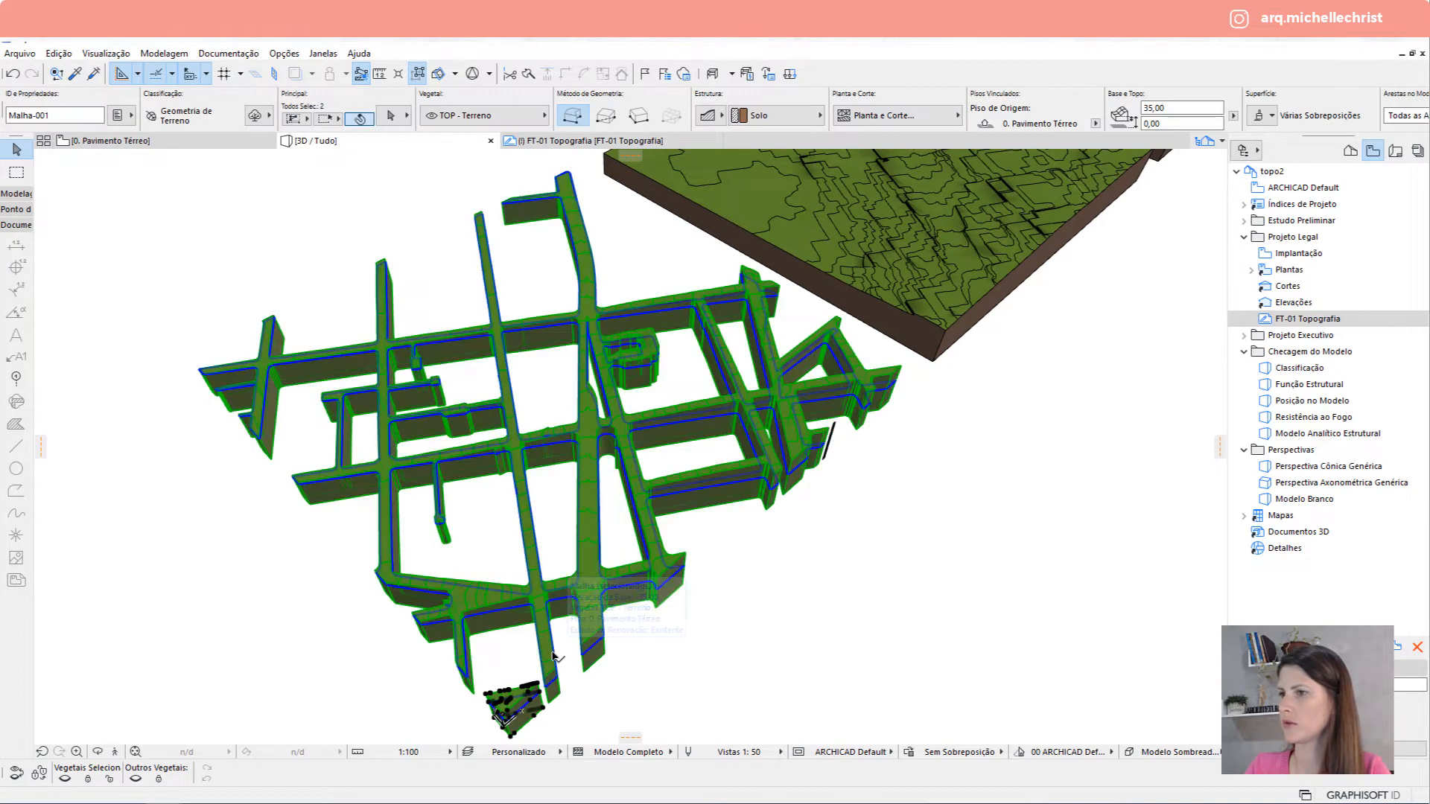
{"action": "left_click", "coordinate": [1268, 115]}
{"action": "left_click", "coordinate": [1148, 154]}
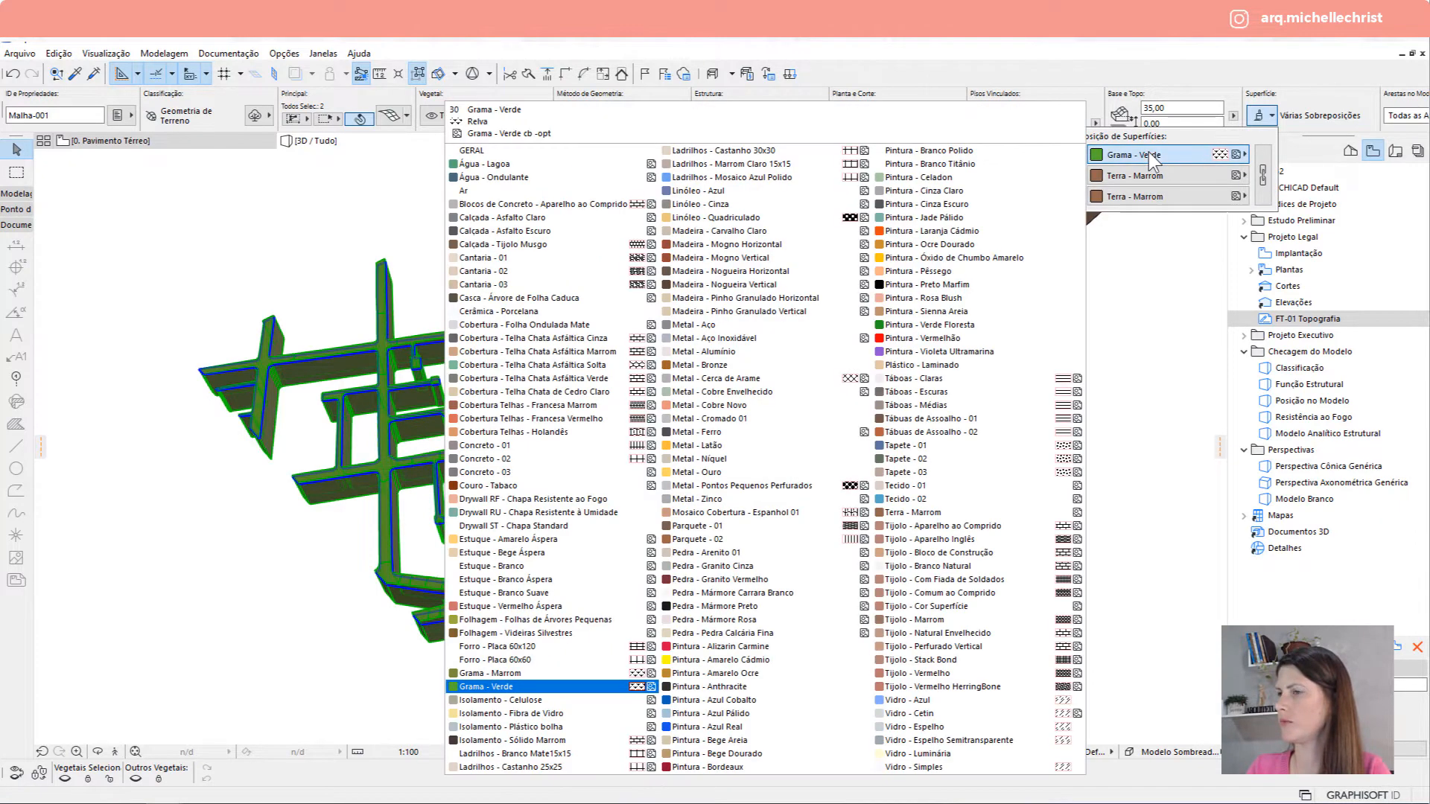
{"action": "left_click", "coordinate": [507, 233]}
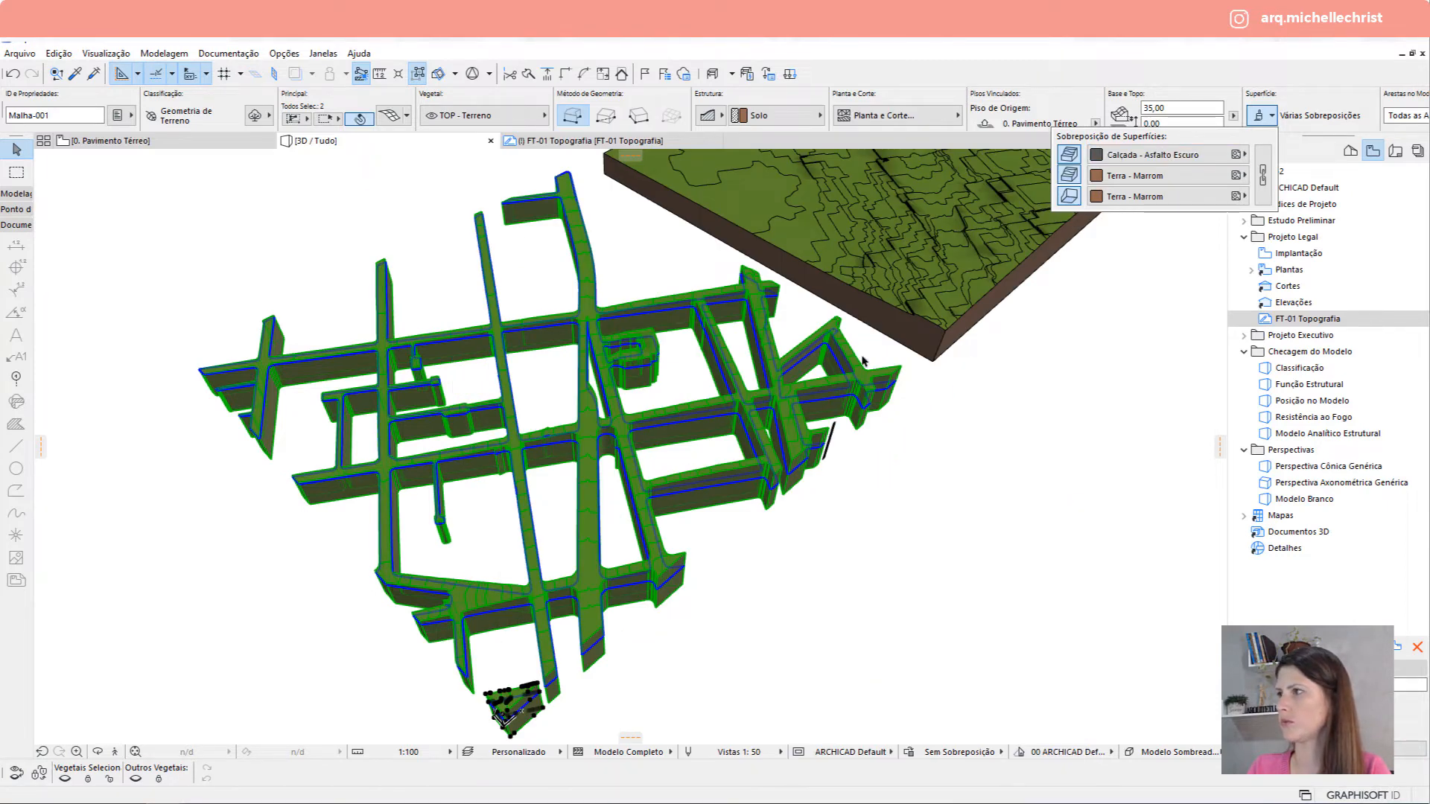
{"action": "middle_click_drag", "start_coordinate": [611, 375], "coordinate": [404, 381], "text": "shift"}
In the ground floor plan, set the cover fill foreground pen of both street mesh pieces to pen 18.
{"action": "left_click", "coordinate": [192, 141]}
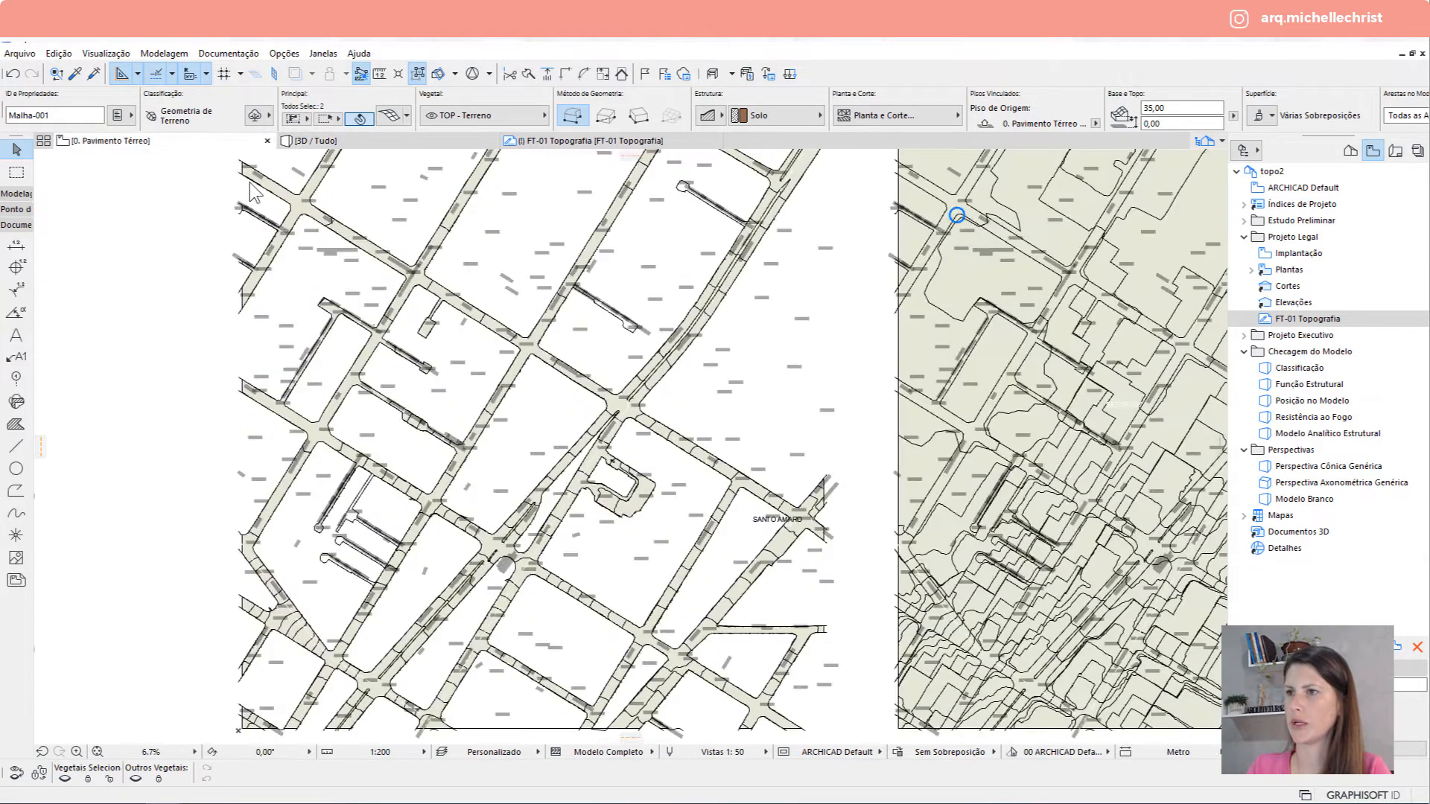
{"action": "scroll", "coordinate": [426, 285], "scroll_direction": "up", "scroll_amount": 3}
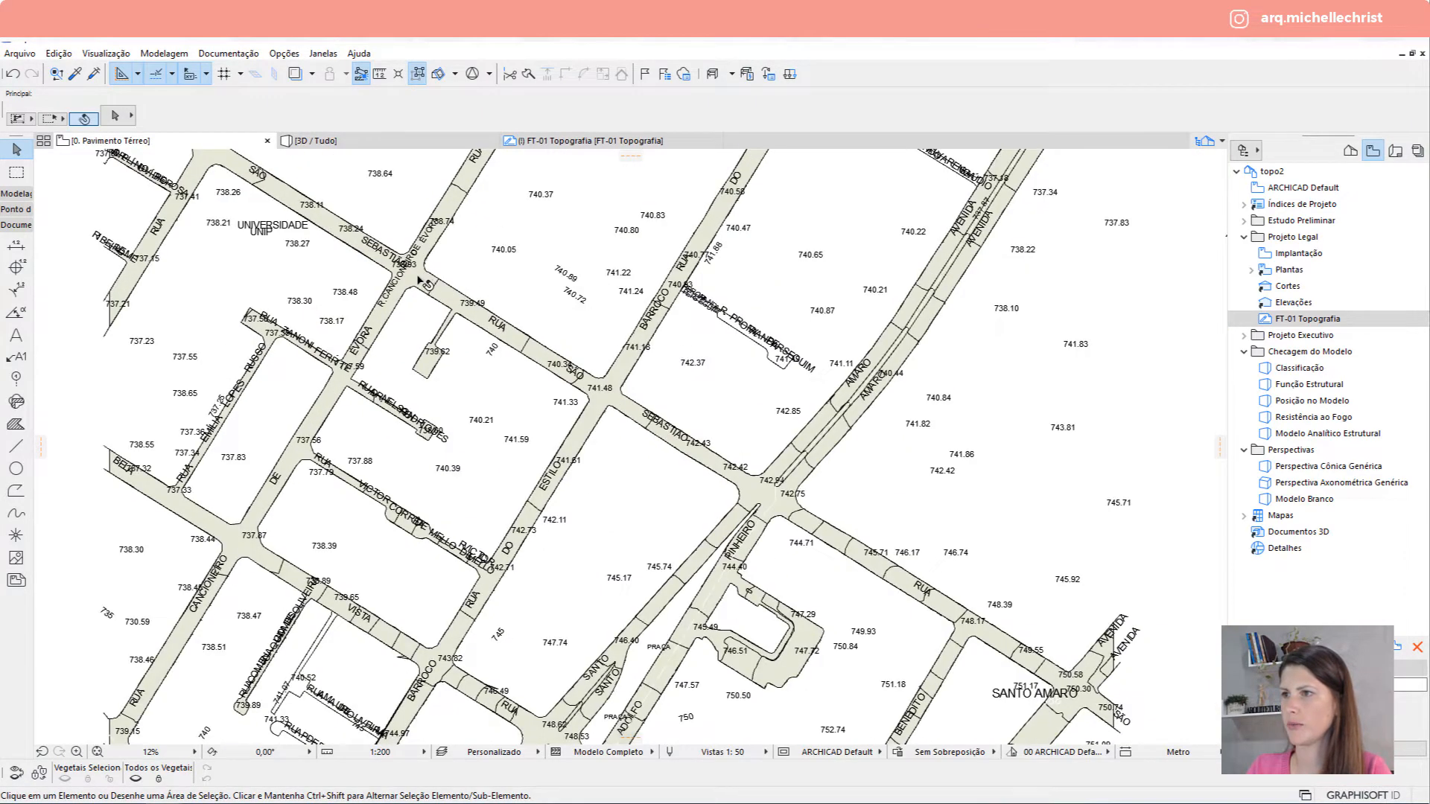
{"action": "left_click", "coordinate": [419, 281]}
{"action": "scroll", "coordinate": [426, 284], "scroll_direction": "down", "scroll_amount": 3}
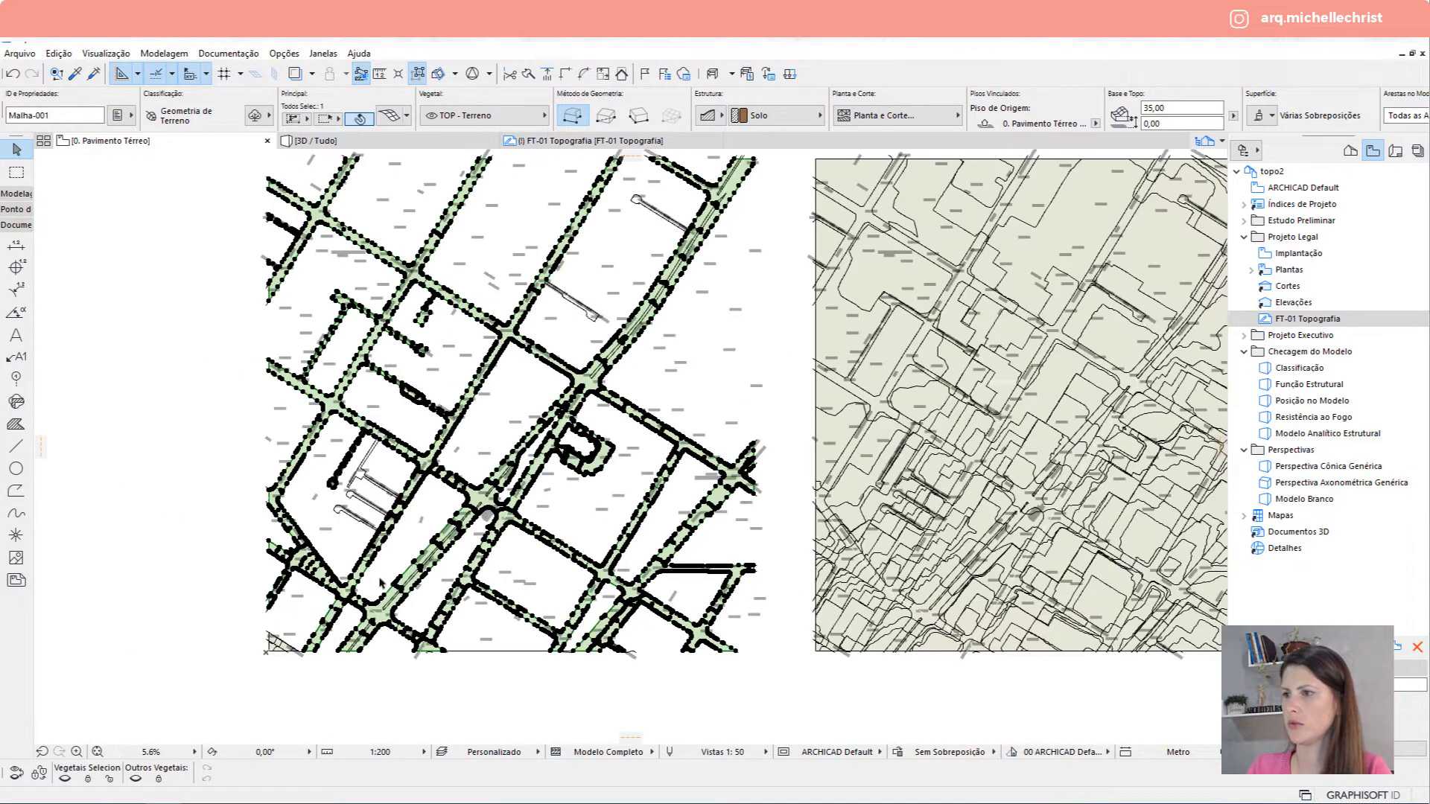
{"action": "scroll", "coordinate": [277, 619], "scroll_direction": "up", "scroll_amount": 2}
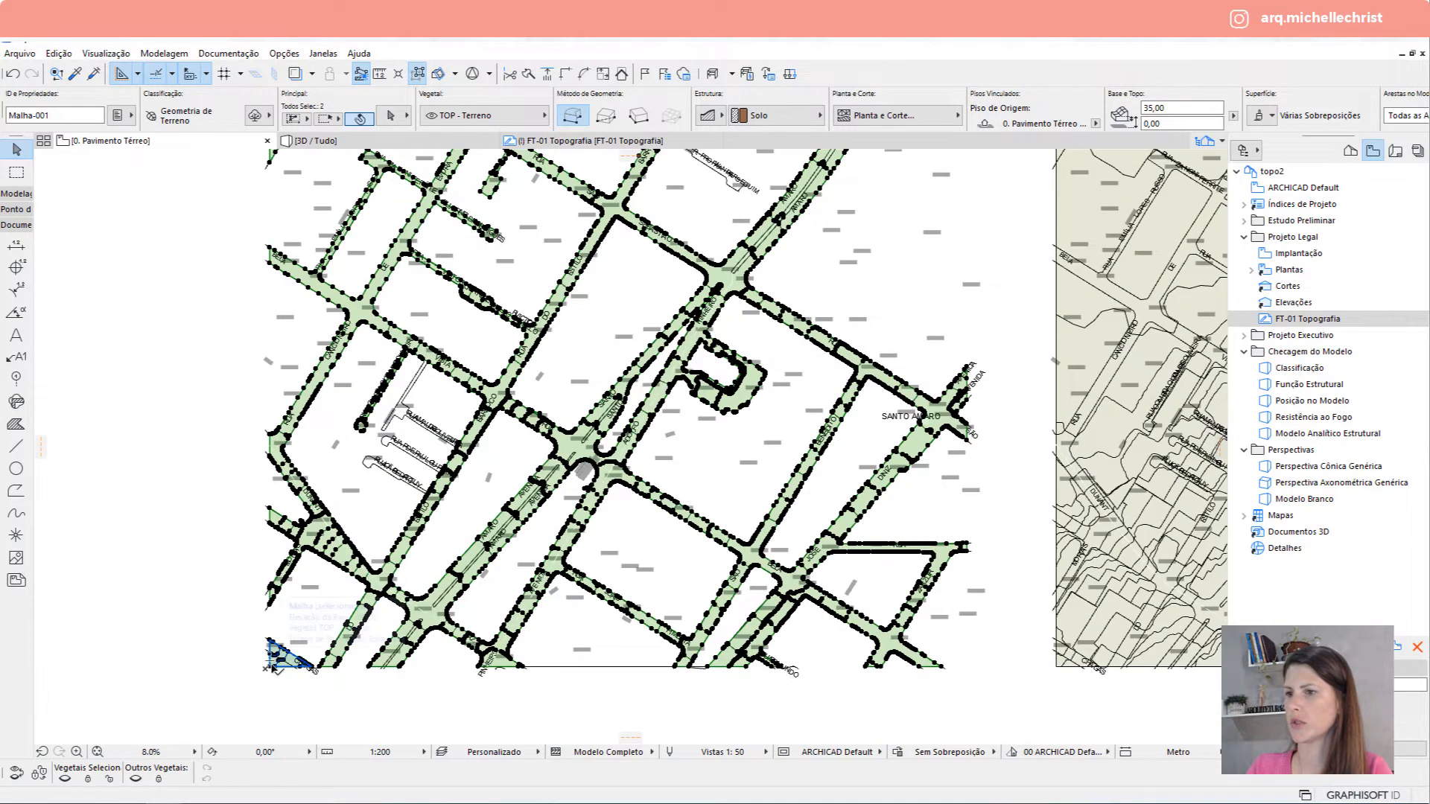
{"action": "left_click", "coordinate": [891, 116]}
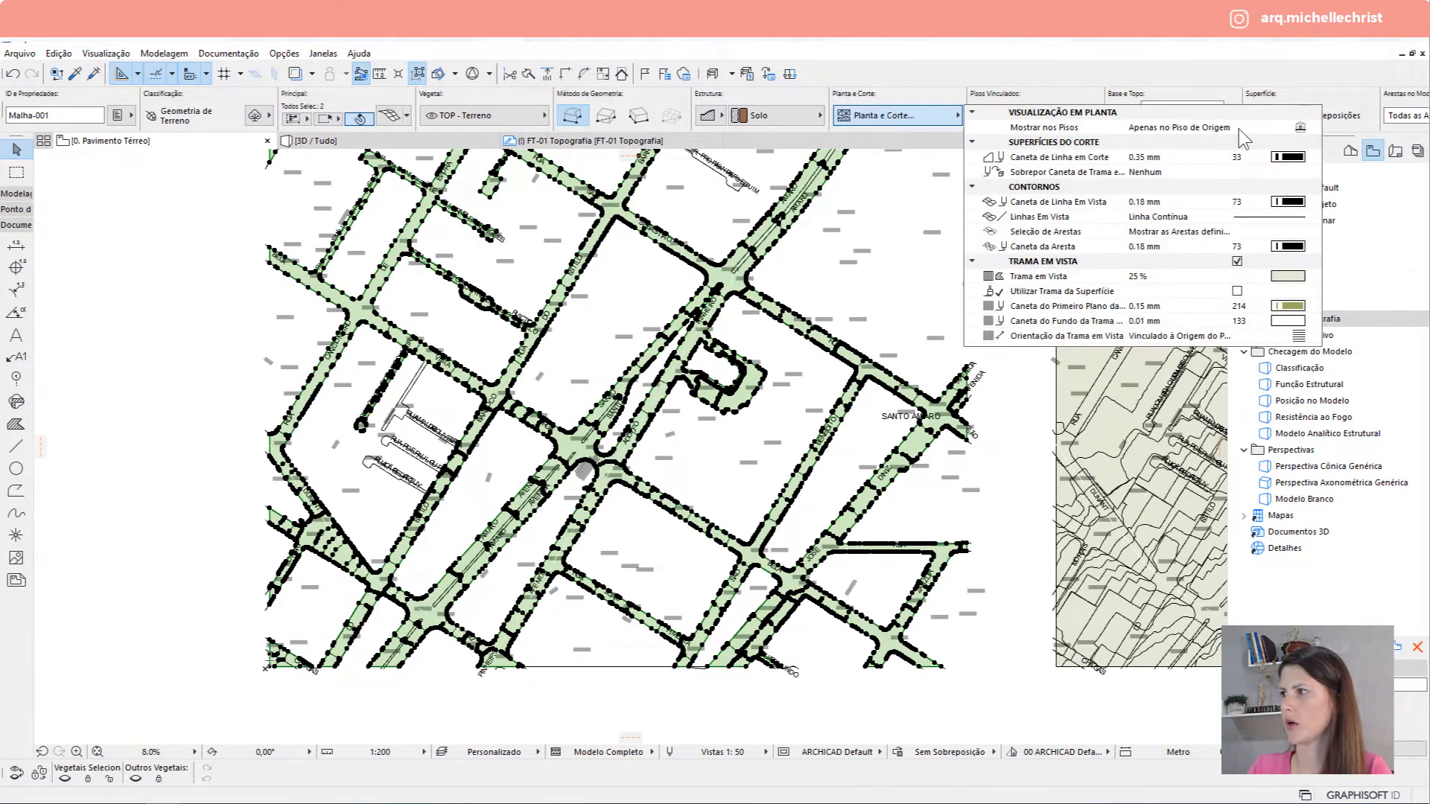
{"action": "left_click", "coordinate": [1299, 308]}
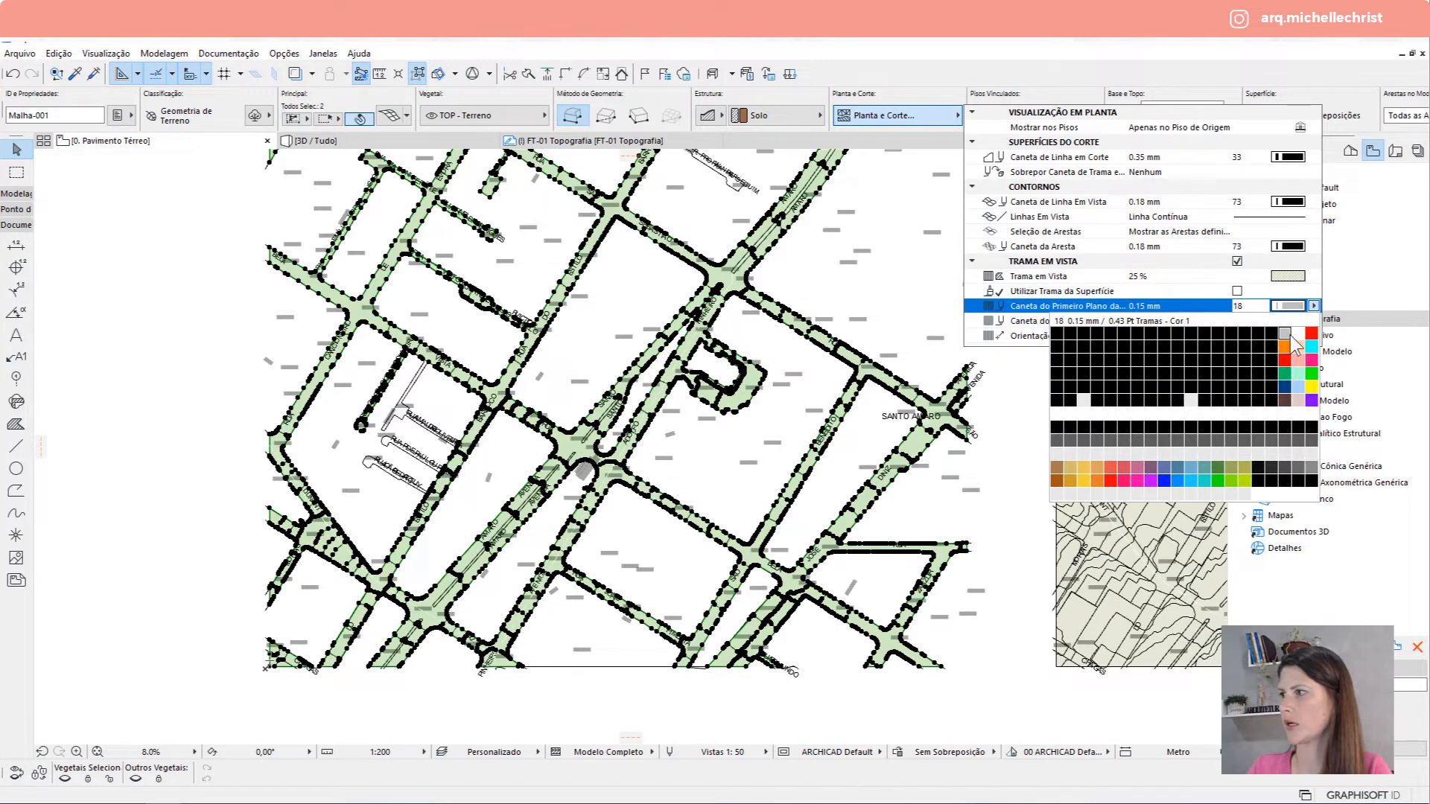
{"action": "left_click", "coordinate": [1292, 338]}
{"action": "left_click", "coordinate": [869, 250]}
{"action": "key", "text": "Escape"}
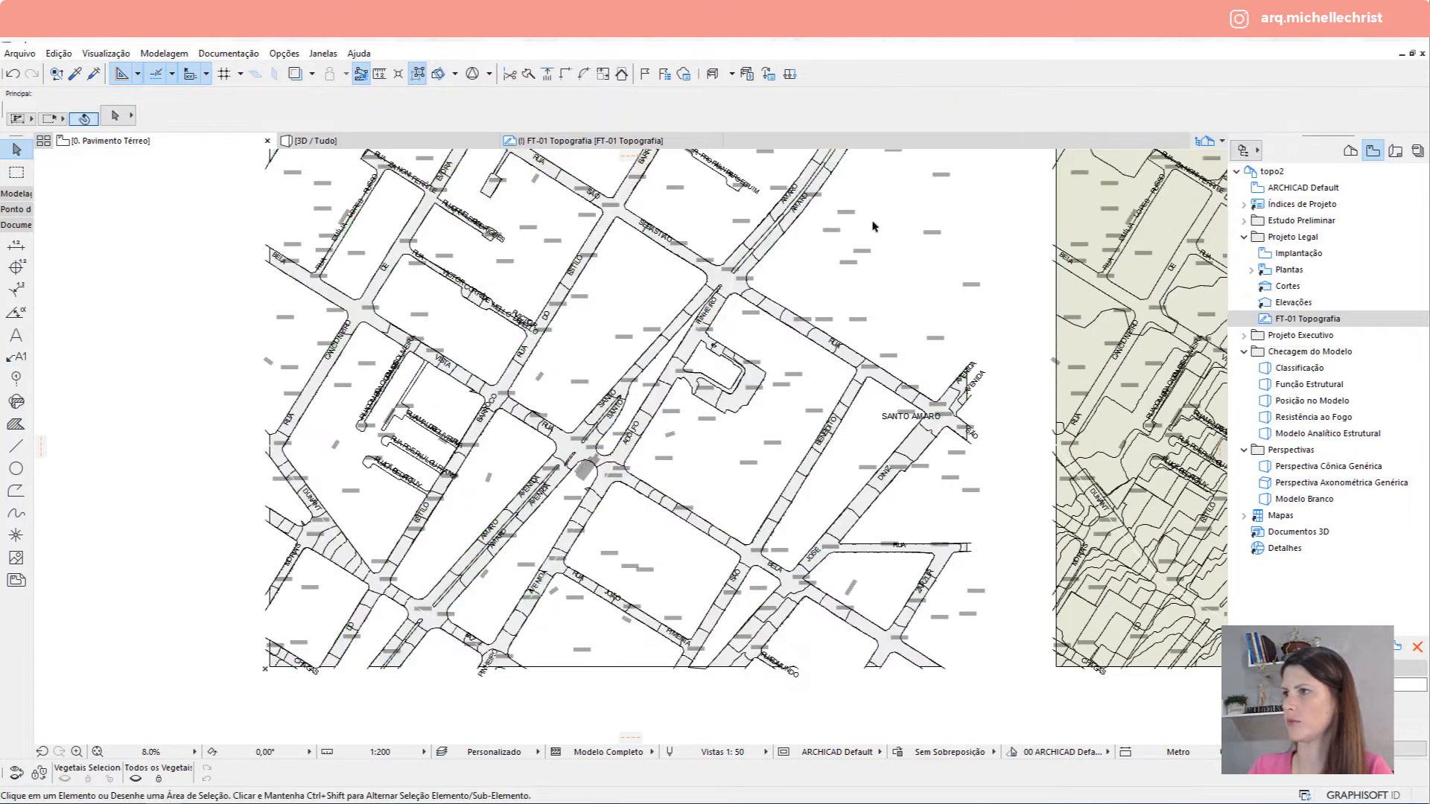
Examine the full terrain mesh copy beside the streets-only meshes, focusing on its street outlines and outer boundary.
{"action": "scroll", "coordinate": [752, 256], "scroll_direction": "down", "scroll_amount": 2}
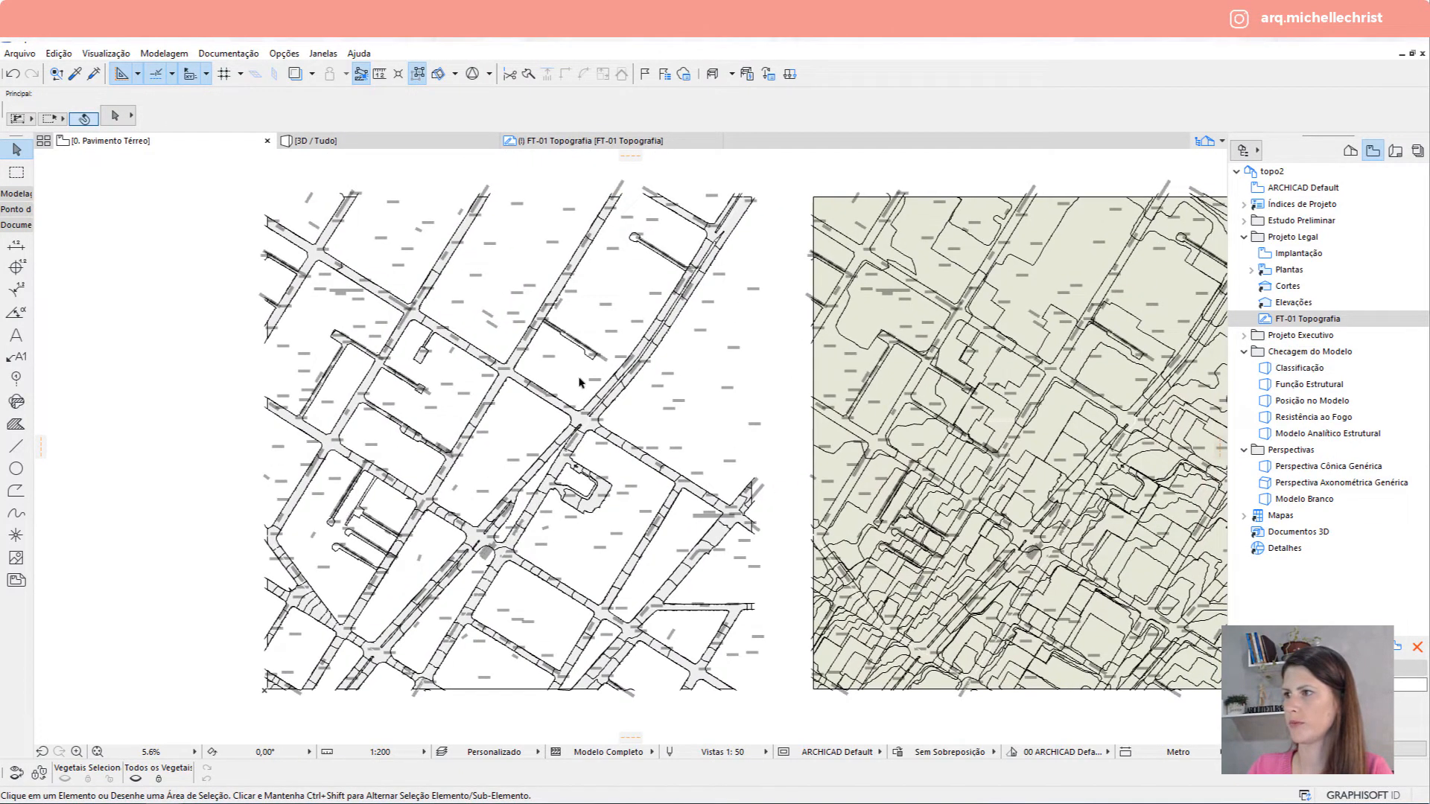
{"action": "middle_click_drag", "start_coordinate": [982, 221], "coordinate": [538, 223]}
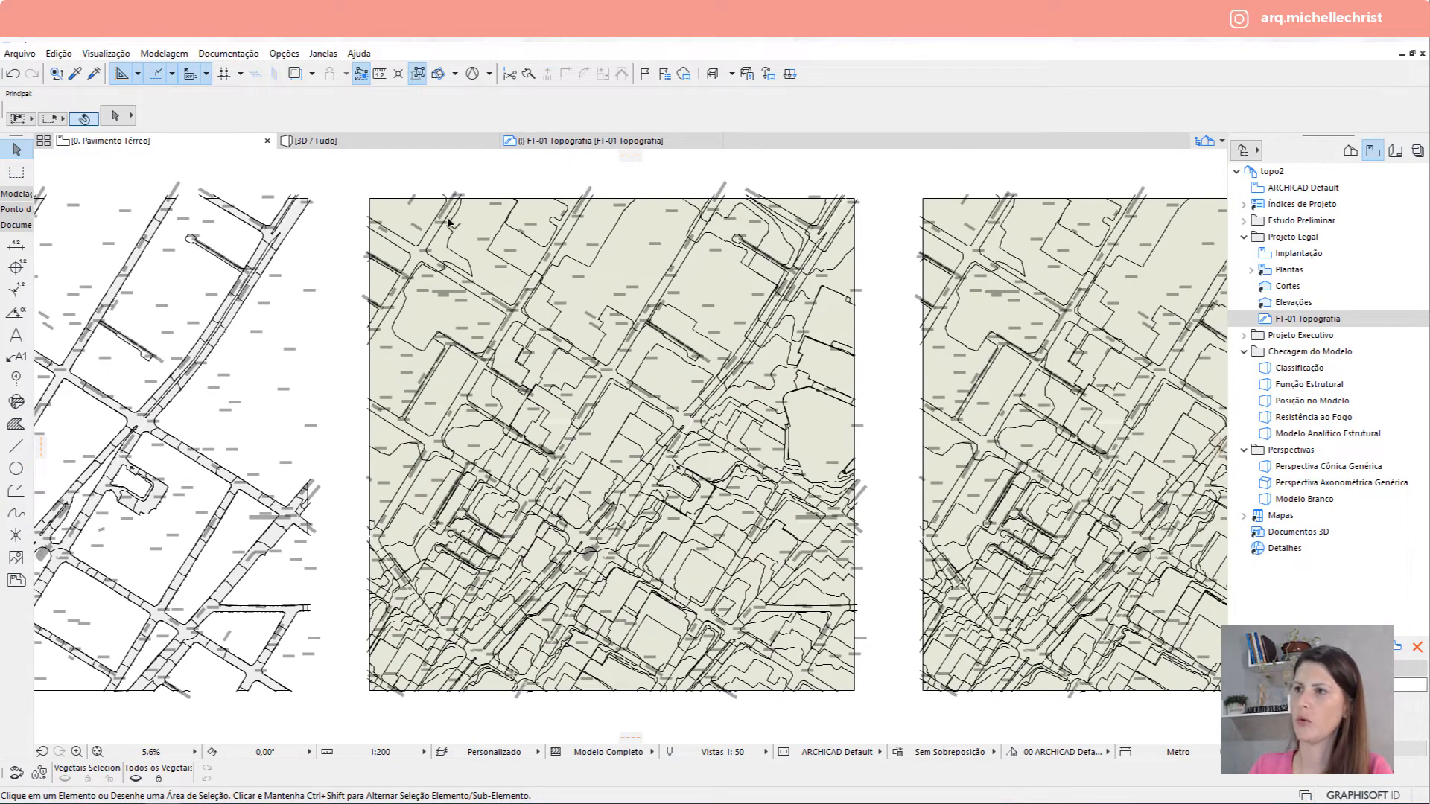
{"action": "left_click", "coordinate": [486, 225]}
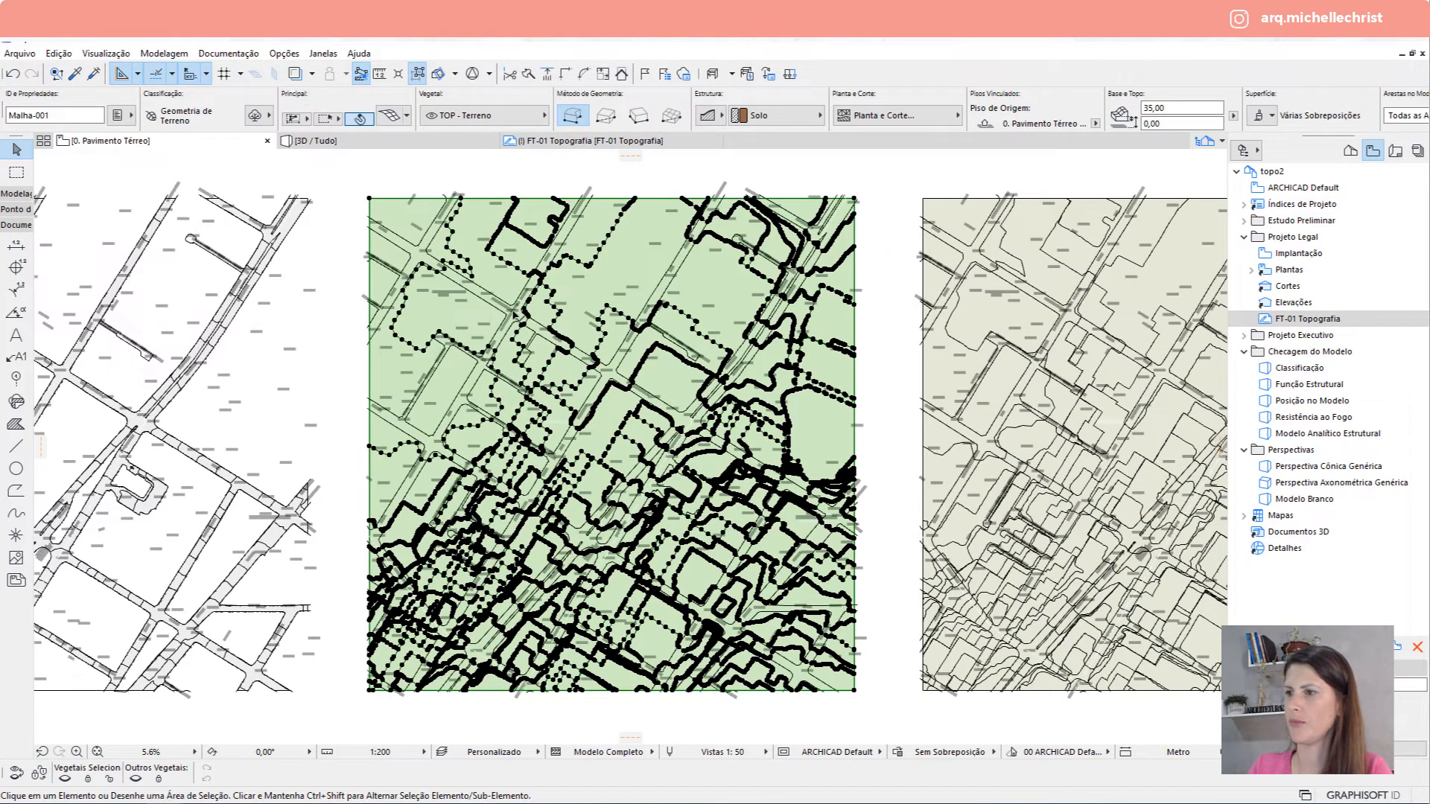
{"action": "key", "text": "Escape"}
{"action": "scroll", "coordinate": [384, 251], "scroll_direction": "up", "scroll_amount": 5}
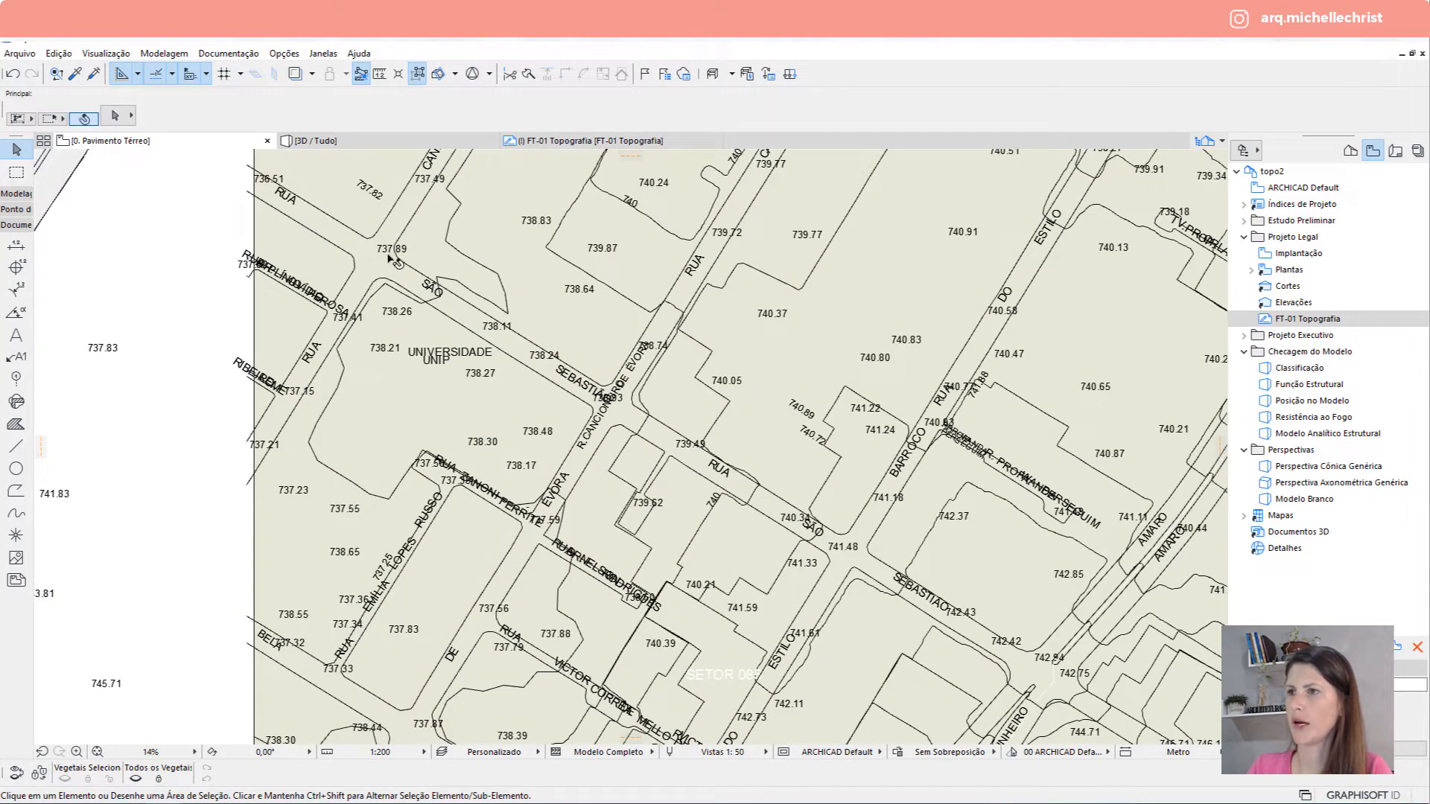
{"action": "scroll", "coordinate": [390, 257], "scroll_direction": "down", "scroll_amount": 4}
{"action": "left_click", "coordinate": [350, 190]}
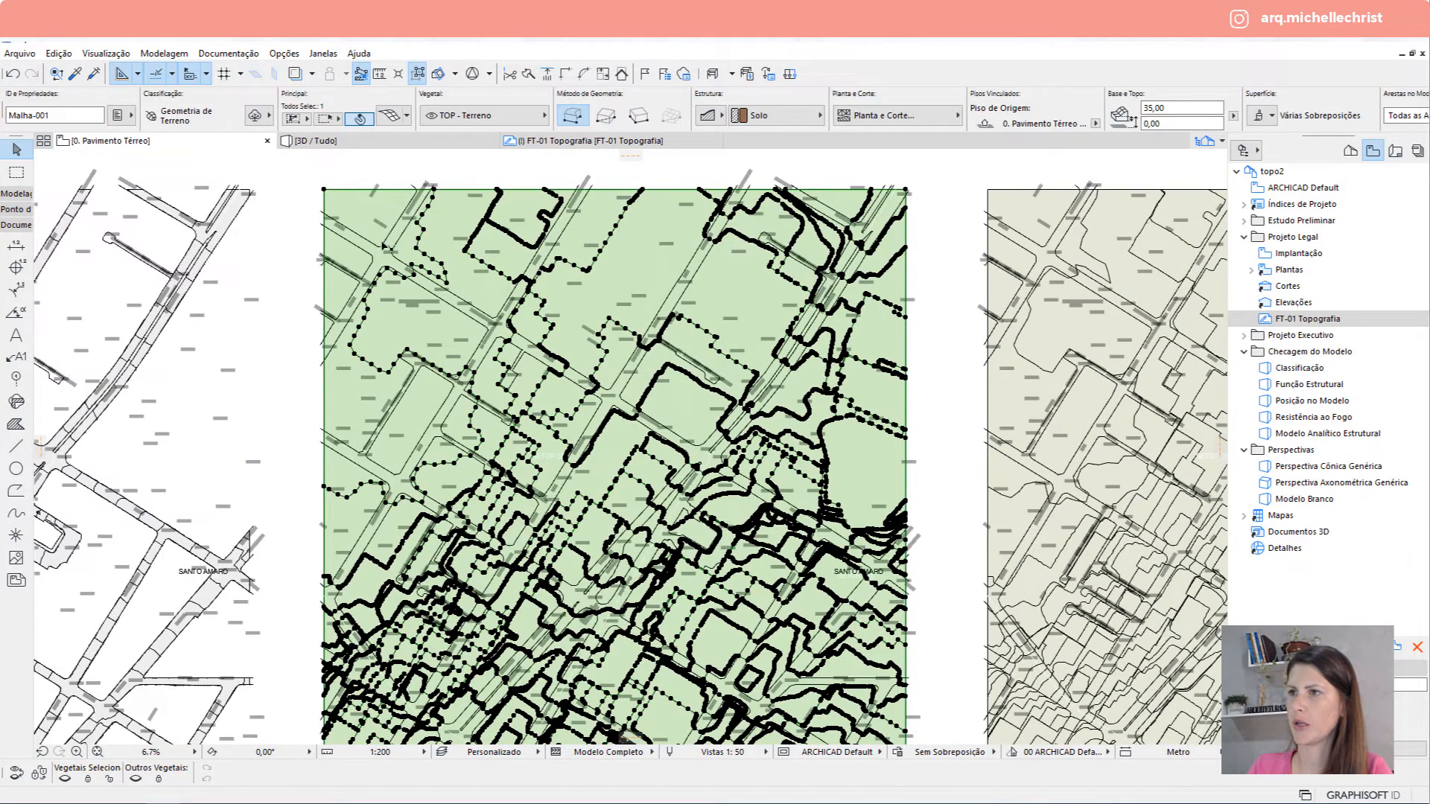
{"action": "scroll", "coordinate": [514, 269], "scroll_direction": "down", "scroll_amount": 1}
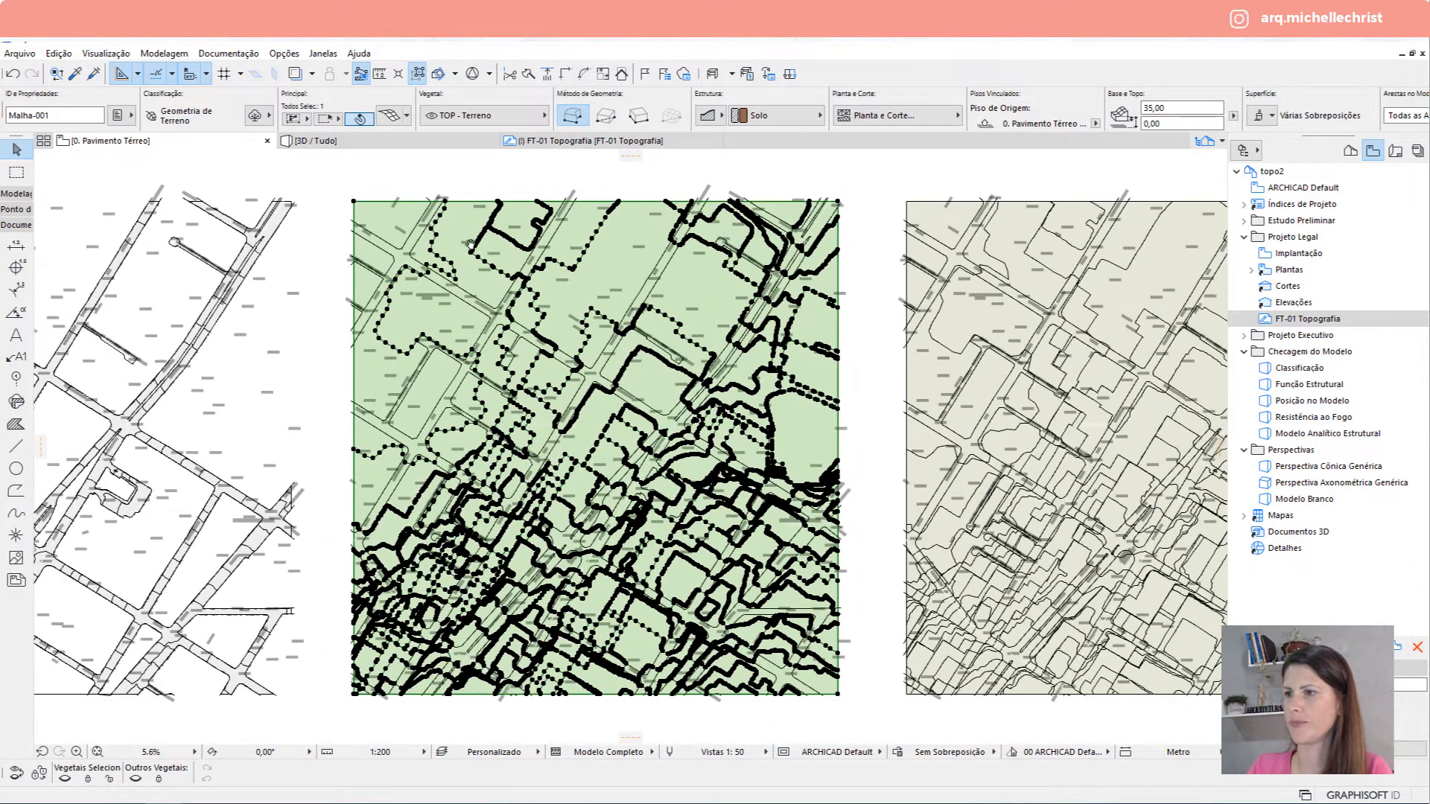
{"action": "middle_click_drag", "start_coordinate": [514, 270], "coordinate": [409, 251]}
{"action": "key", "text": "Escape"}
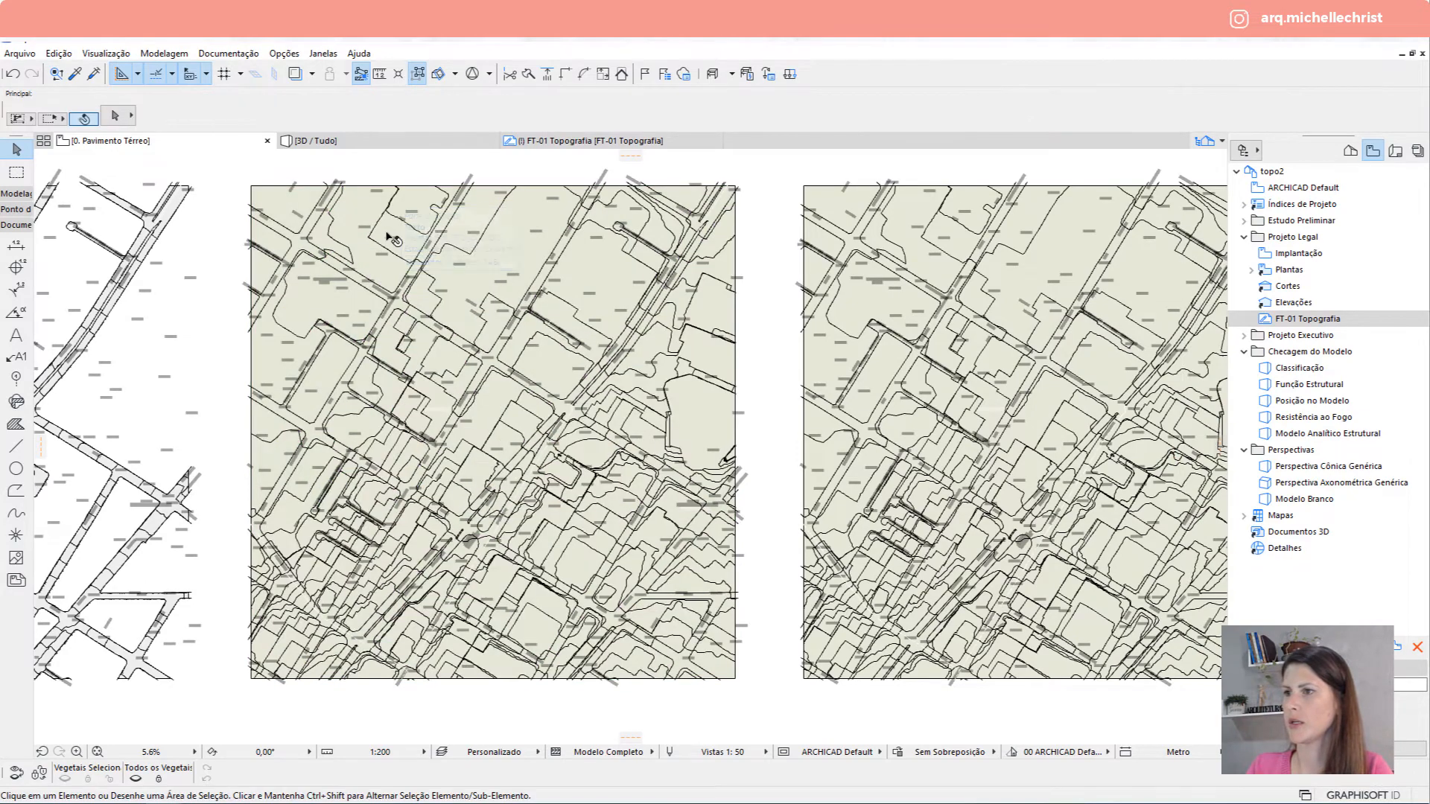
{"action": "scroll", "coordinate": [355, 246], "scroll_direction": "up", "scroll_amount": 5}
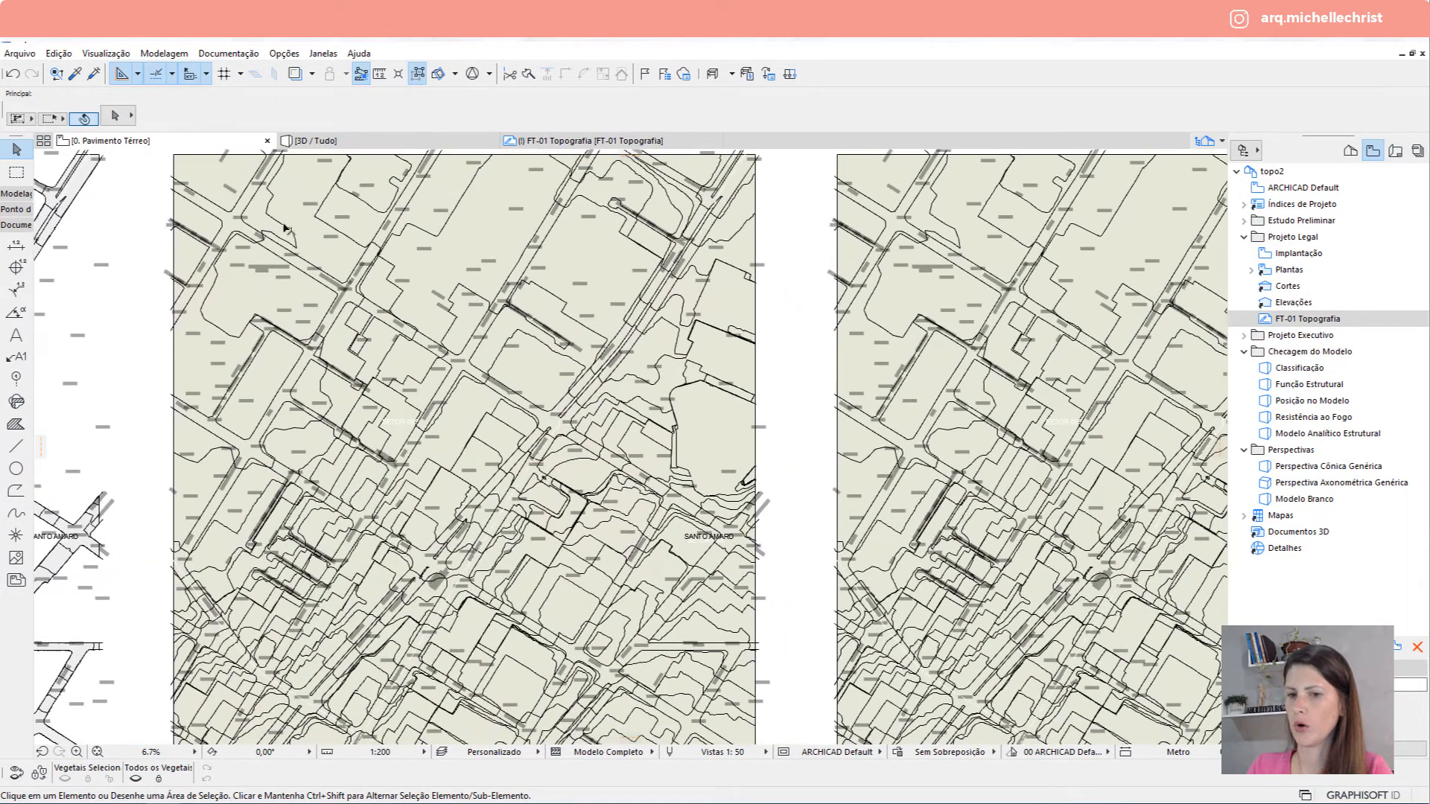
{"action": "scroll", "coordinate": [242, 229], "scroll_direction": "up", "scroll_amount": 2}
{"action": "scroll", "coordinate": [514, 376], "scroll_direction": "down", "scroll_amount": 3}
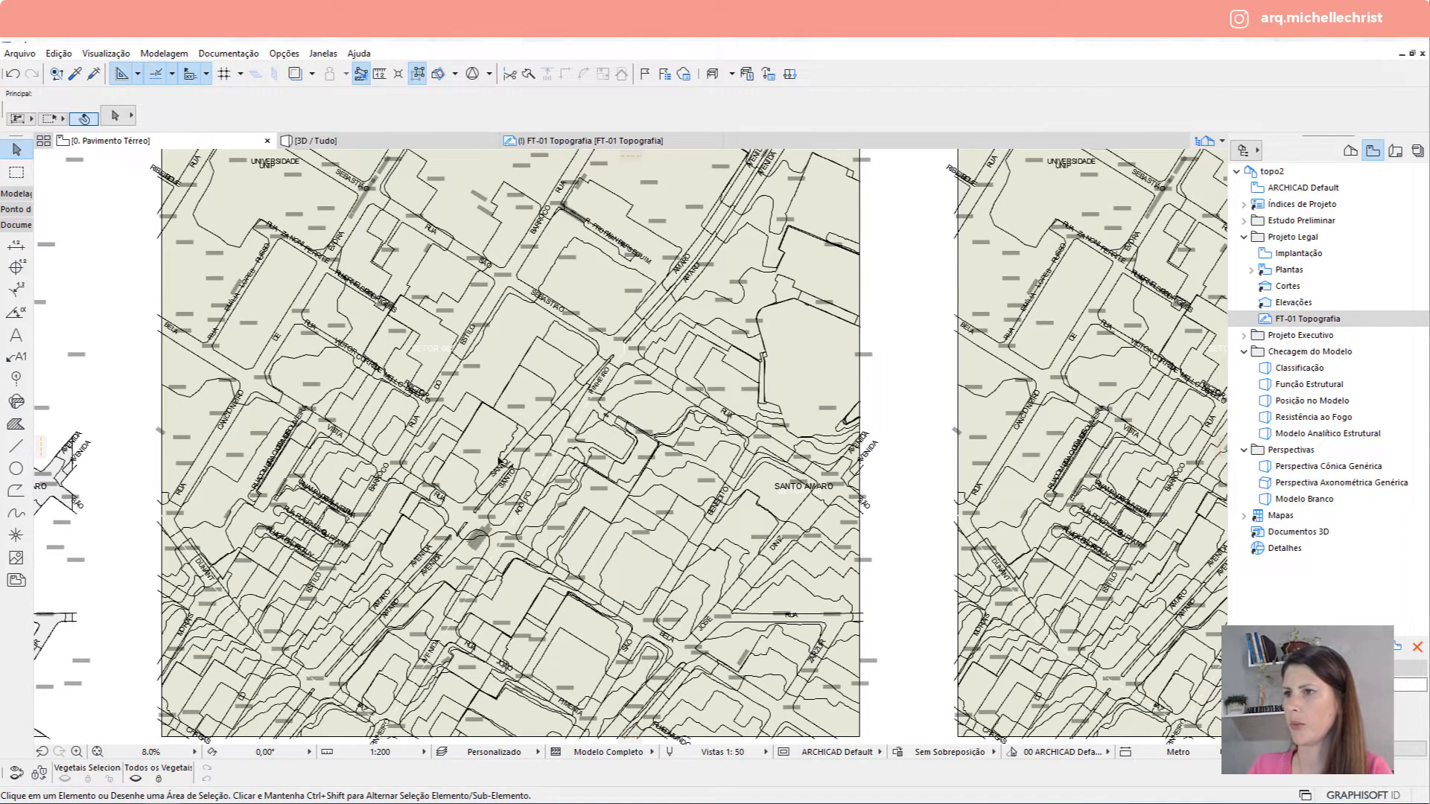
{"action": "scroll", "coordinate": [497, 460], "scroll_direction": "down", "scroll_amount": 1}
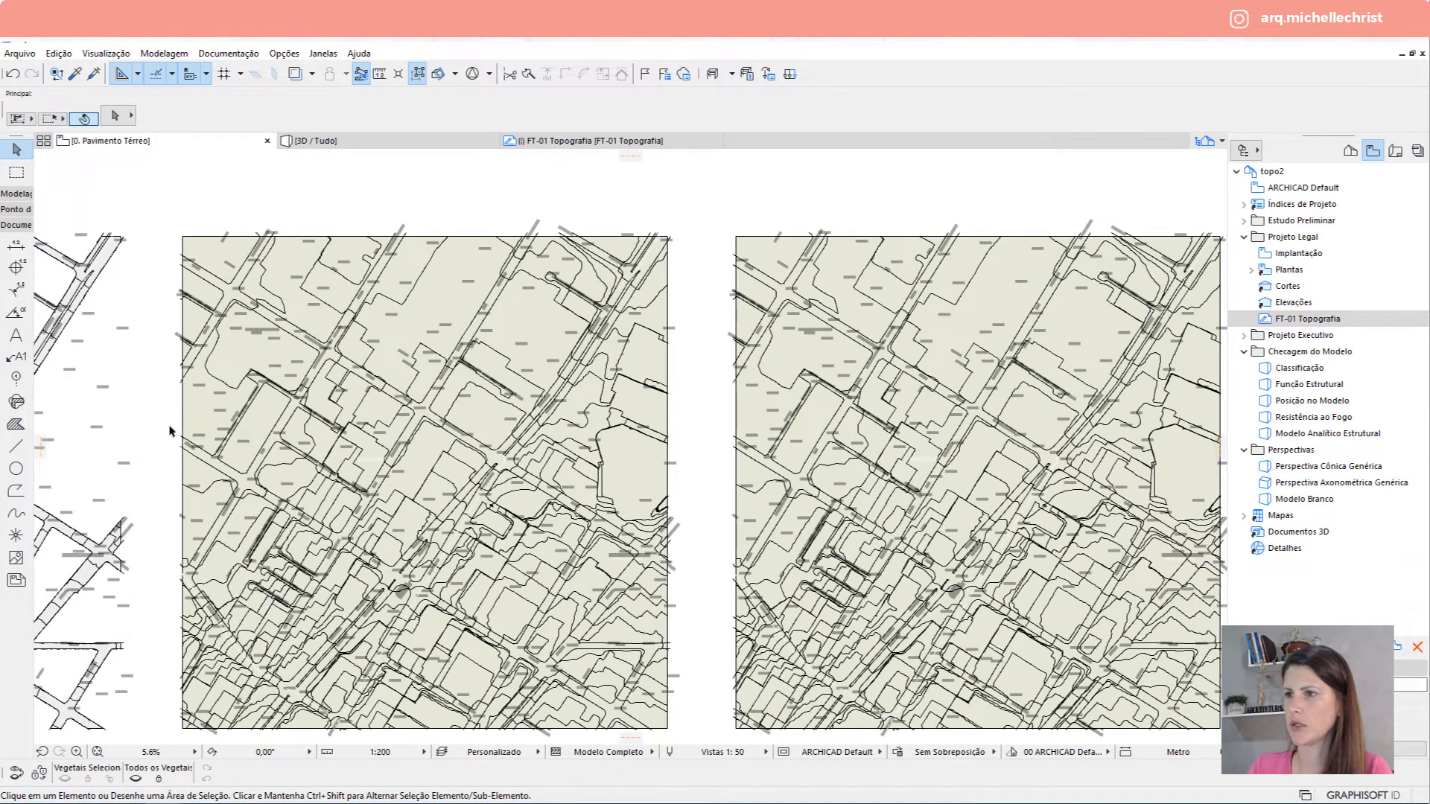
Draw a rectangular polyline around the northwest part of the middle terrain mesh, extending slightly beyond its north and west edges.
{"action": "left_click", "coordinate": [16, 490]}
{"action": "left_click", "coordinate": [330, 115]}
{"action": "left_click", "coordinate": [169, 222]}
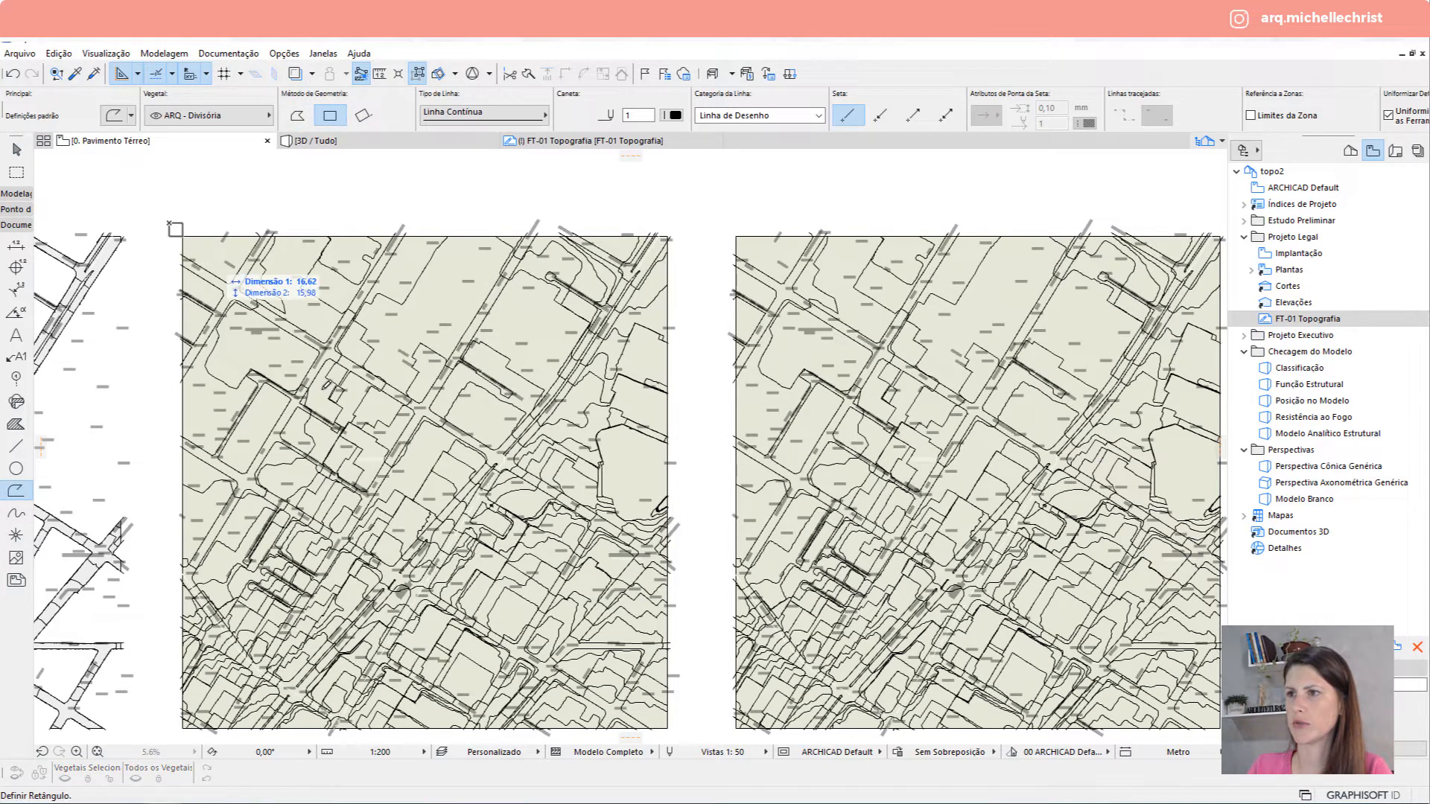
{"action": "left_click", "coordinate": [424, 416]}
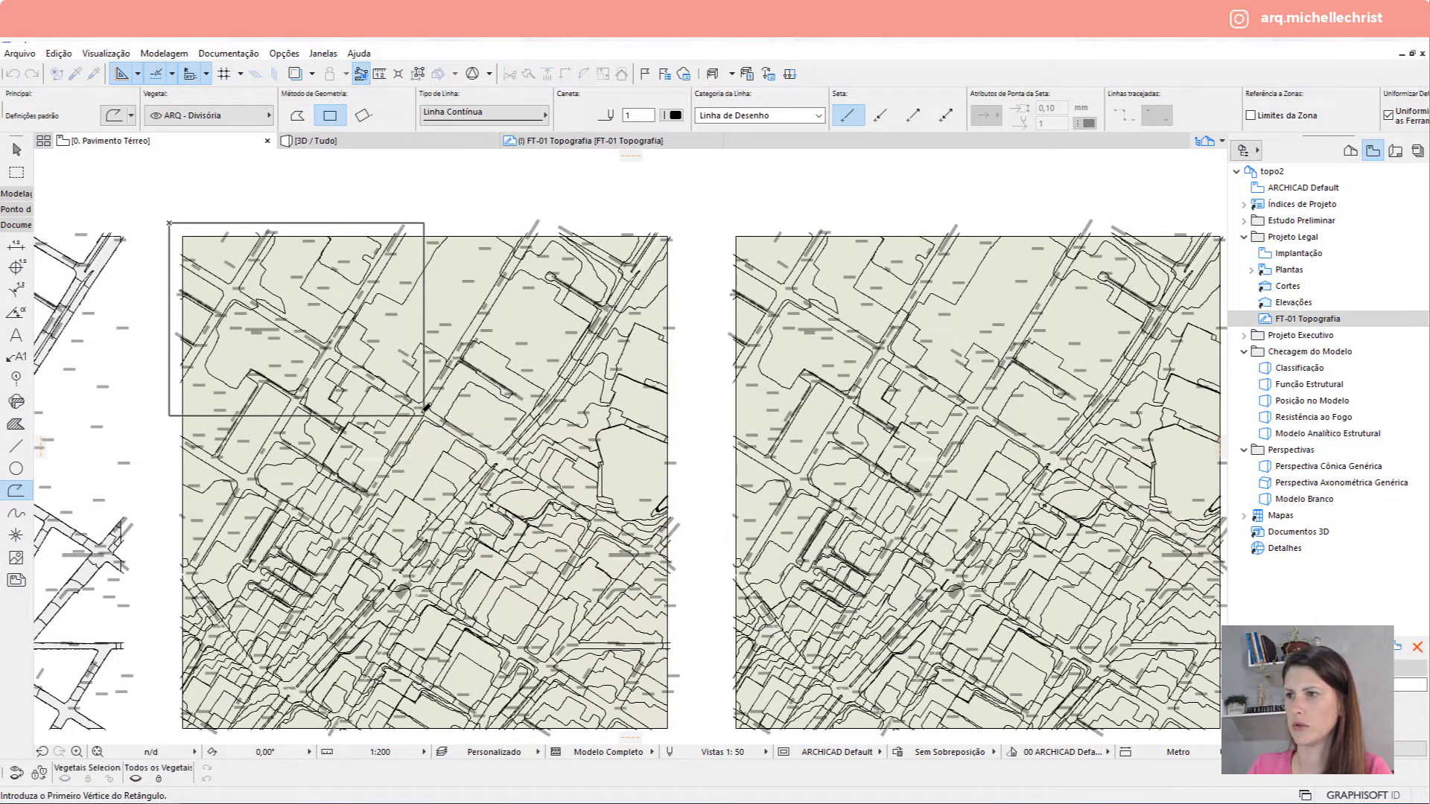
{"action": "key", "text": "Escape"}
Place a copy of the rectangle directly east of the original, sharing its side and covering the mesh's northeast part.
{"action": "left_click", "coordinate": [332, 222]}
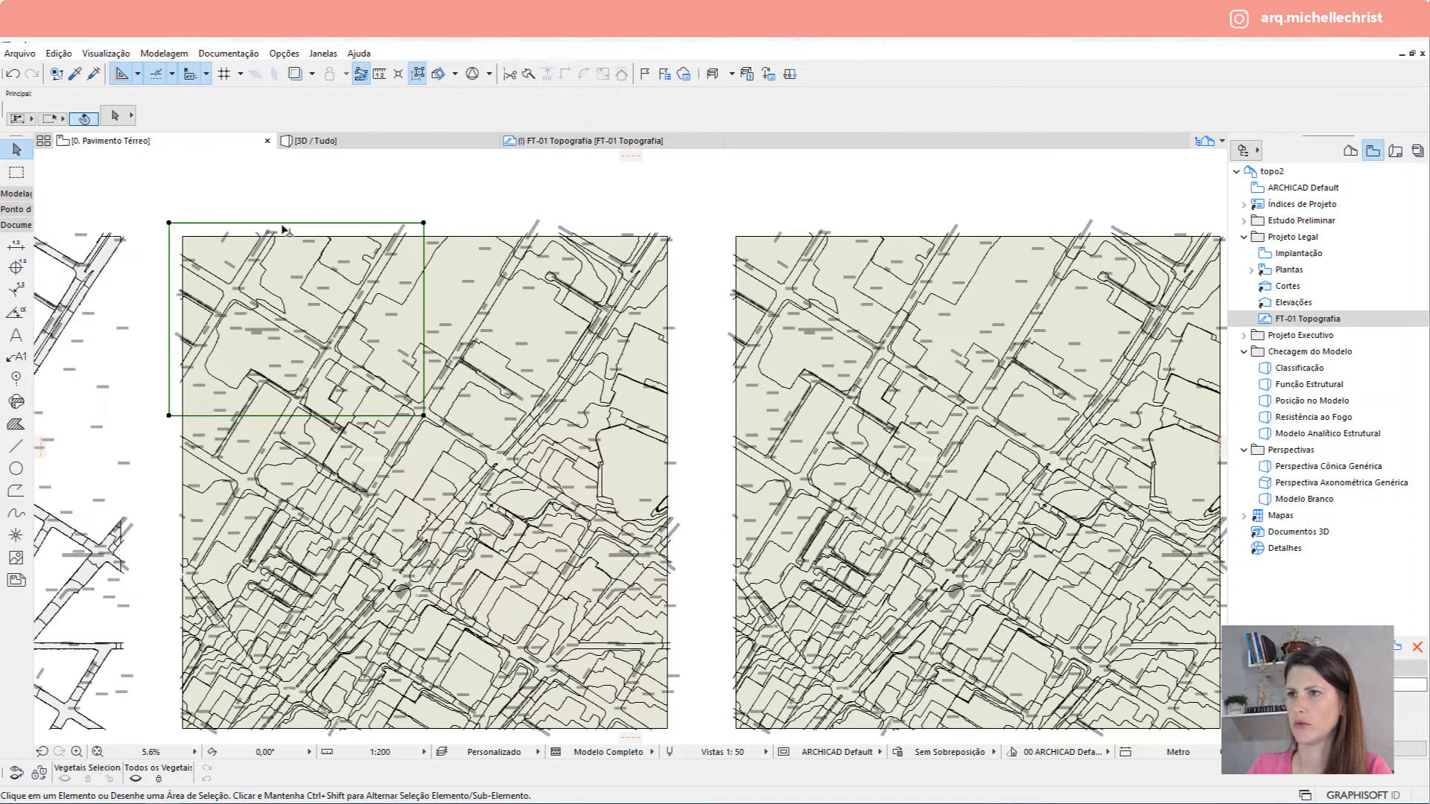
{"action": "left_click", "coordinate": [169, 222]}
{"action": "left_click", "coordinate": [183, 561]}
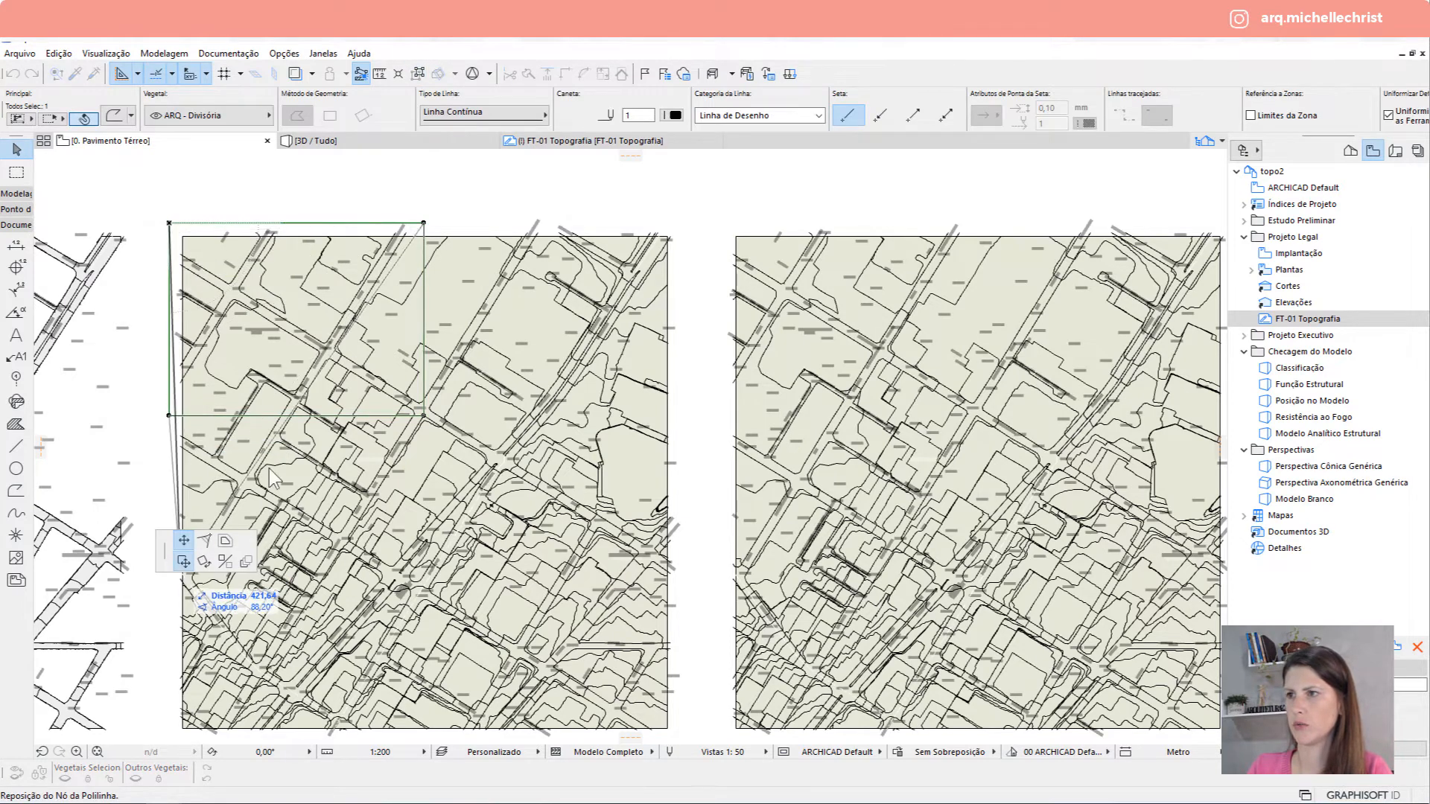
{"action": "left_click", "coordinate": [424, 222]}
Cut the street area inside the northwest rectangle out of the middle terrain mesh with the Magic Wand and check the openings in 3D.
{"action": "left_click", "coordinate": [468, 238]}
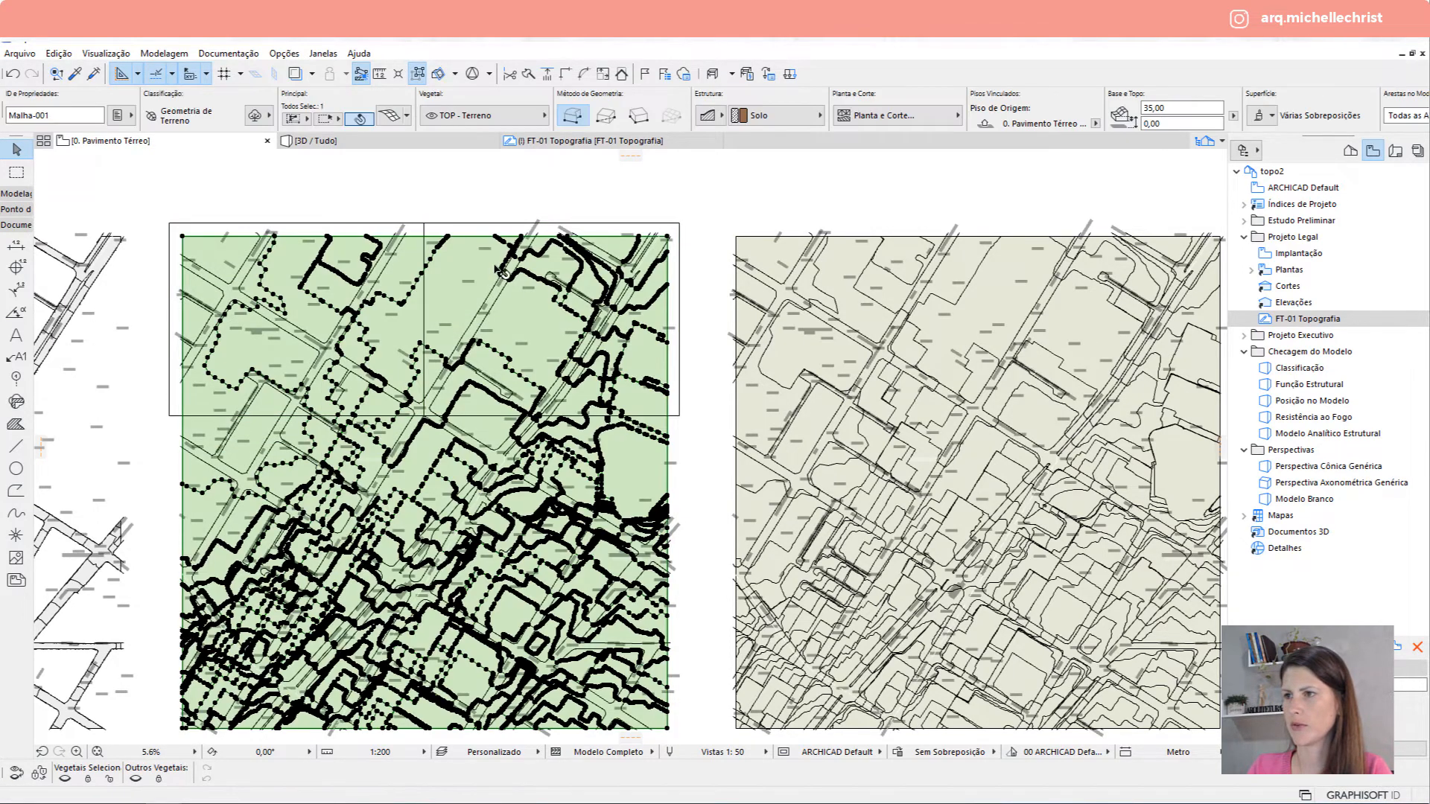
{"action": "scroll", "coordinate": [199, 252], "scroll_direction": "up", "scroll_amount": 3}
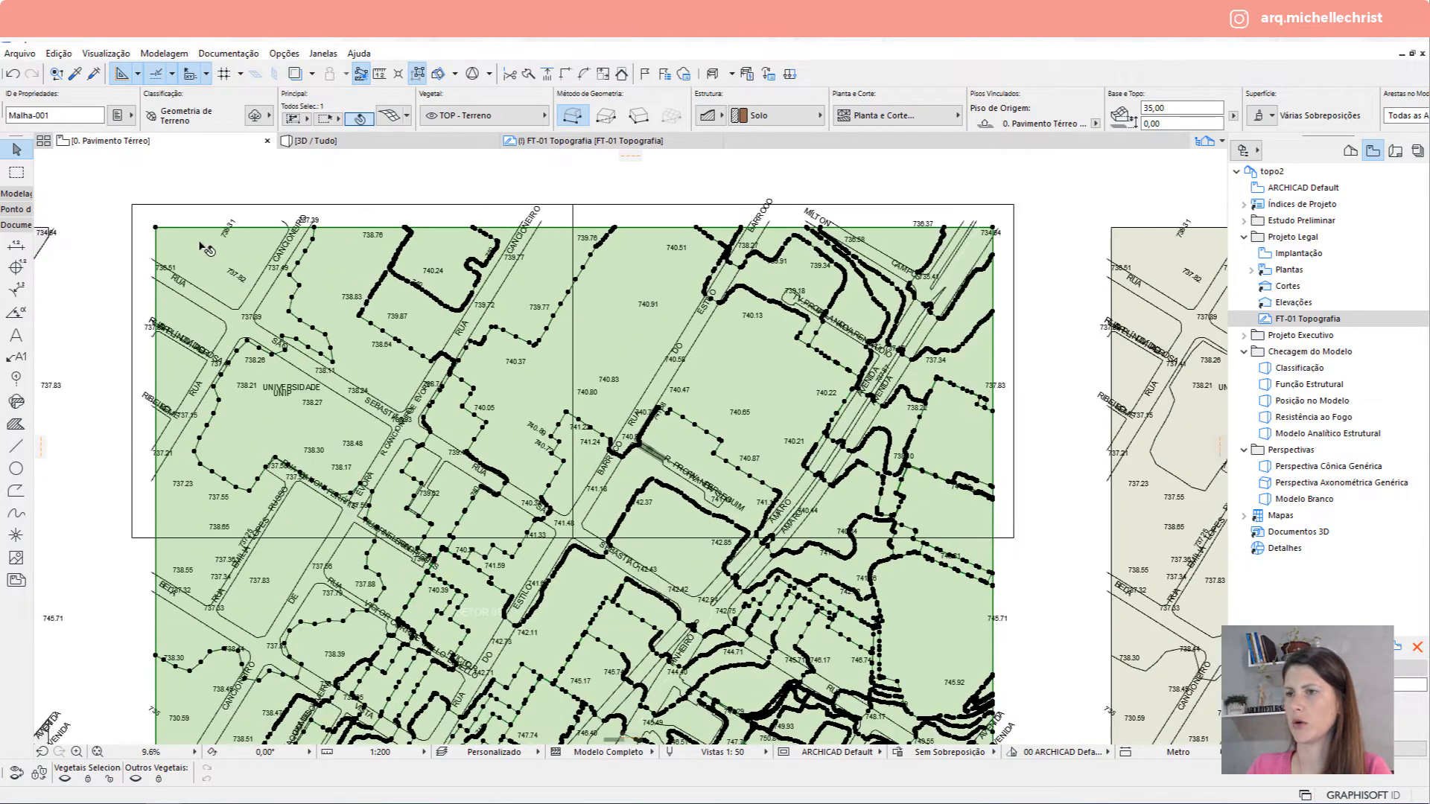
{"action": "left_click", "coordinate": [154, 211]}
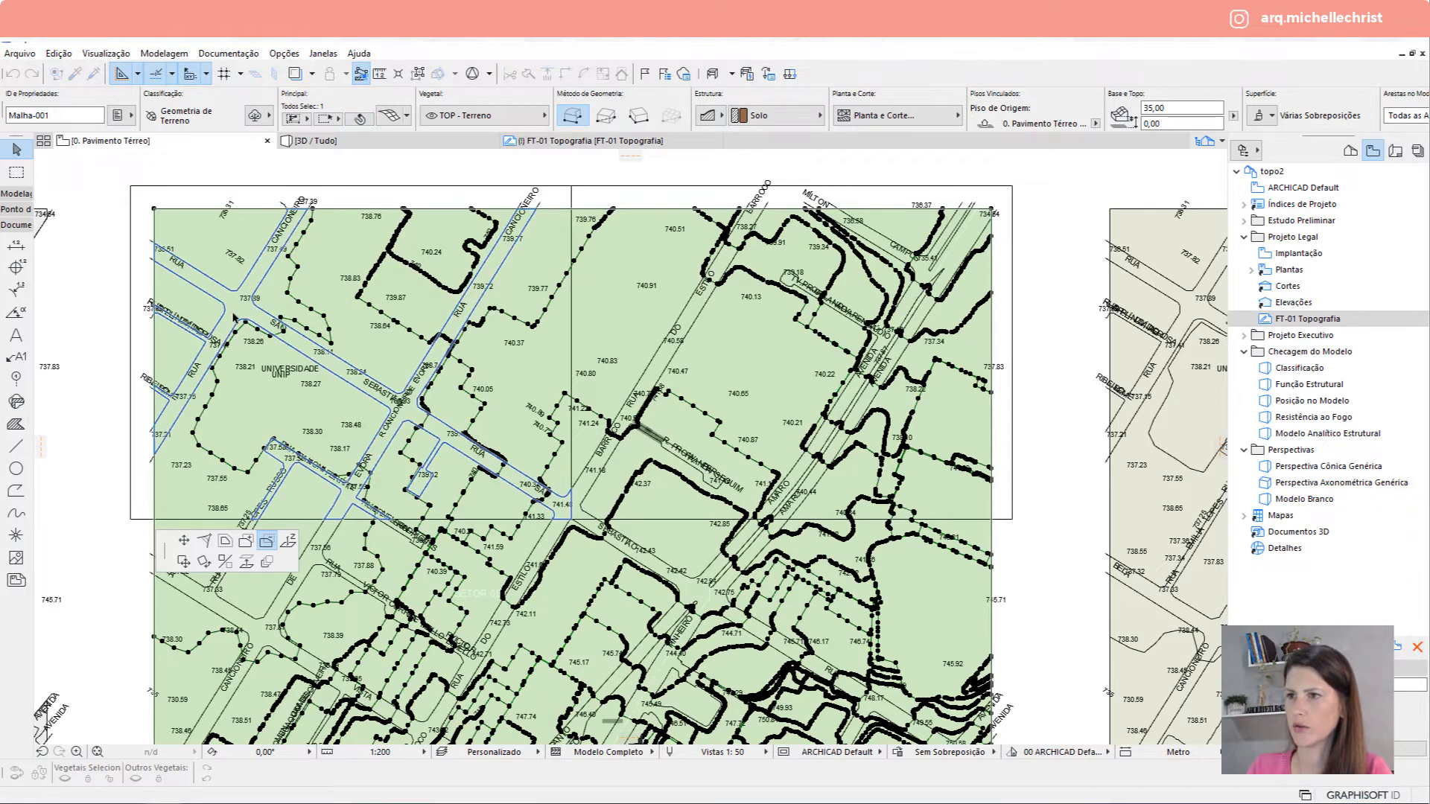
{"action": "left_click", "coordinate": [233, 313]}
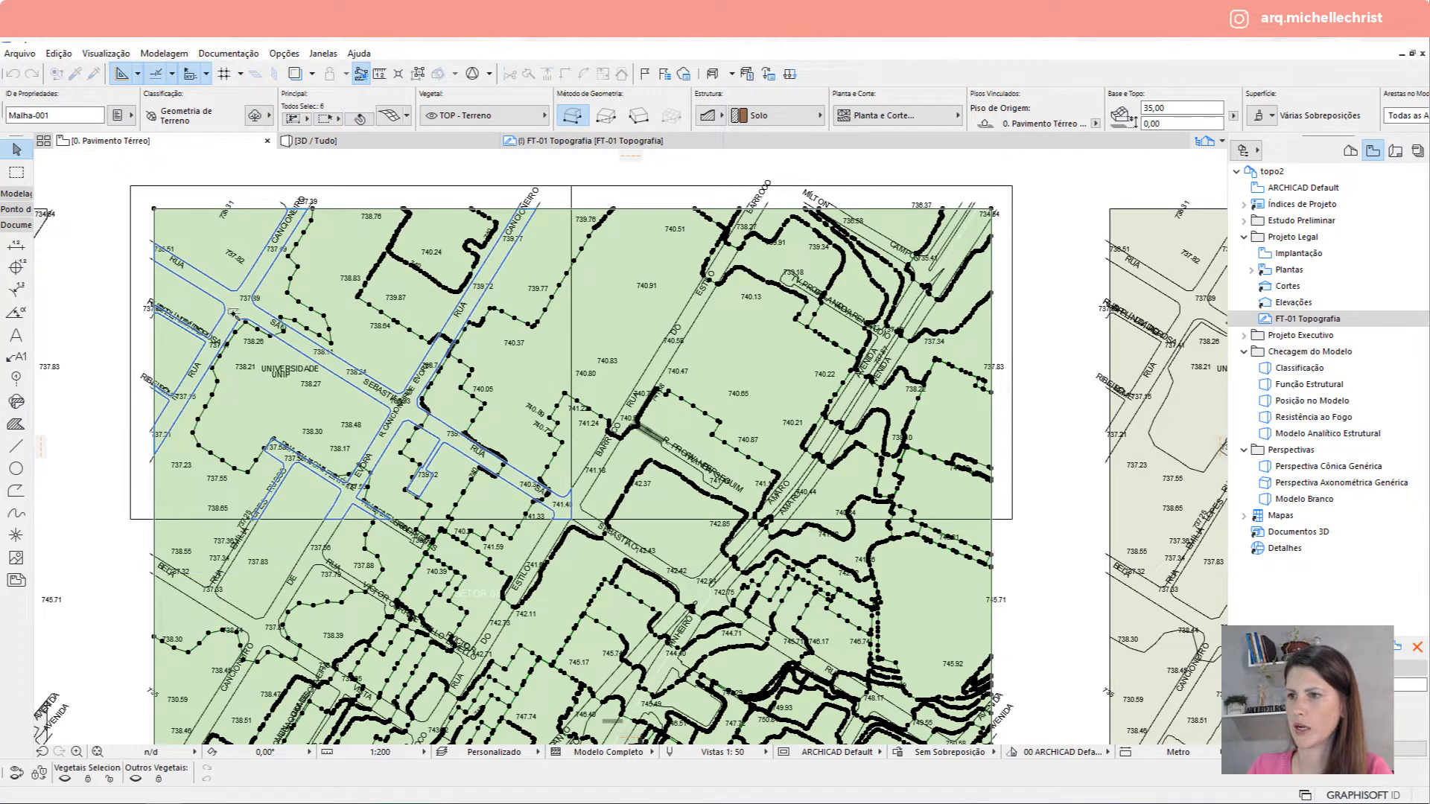
{"action": "key", "text": "Escape"}
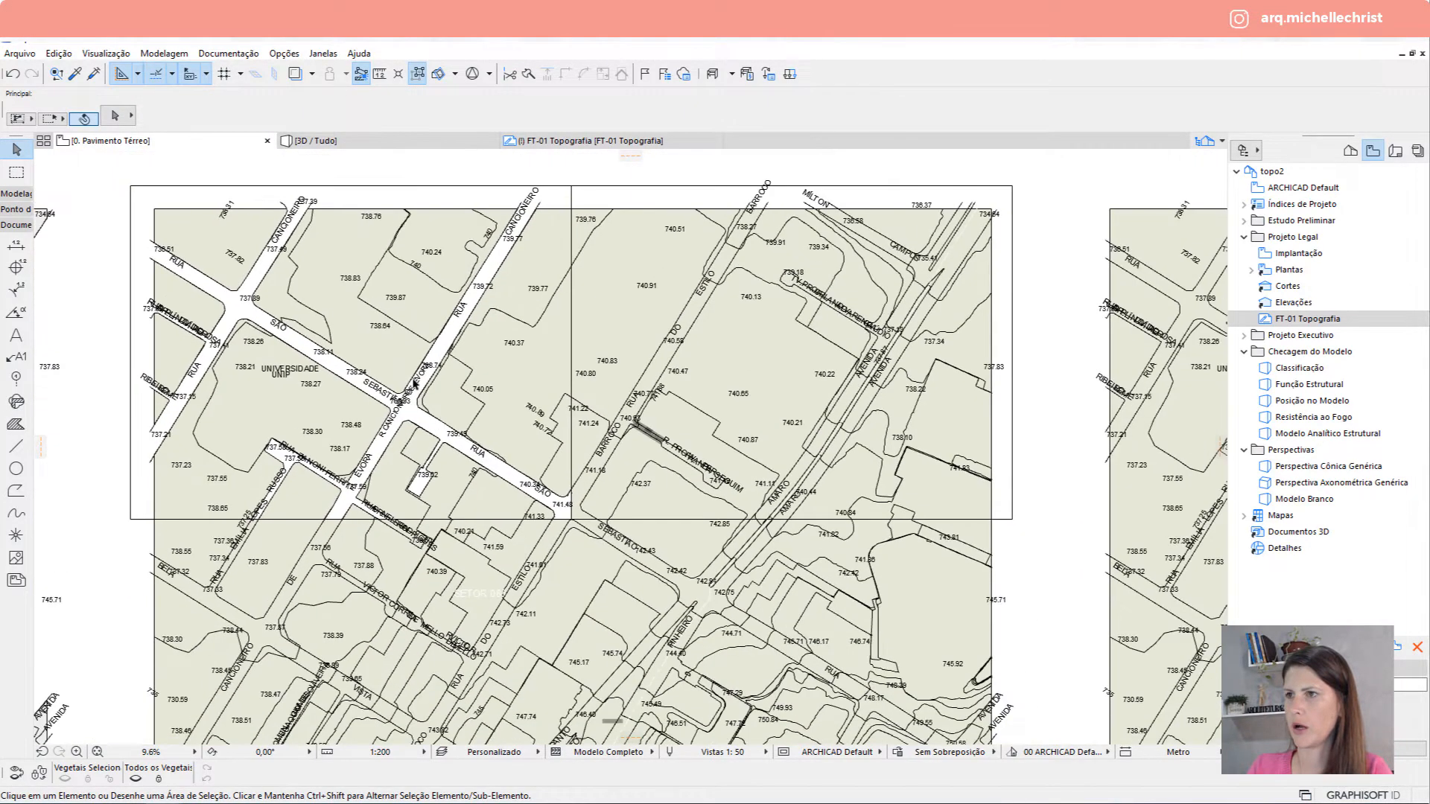
{"action": "left_click", "coordinate": [415, 147]}
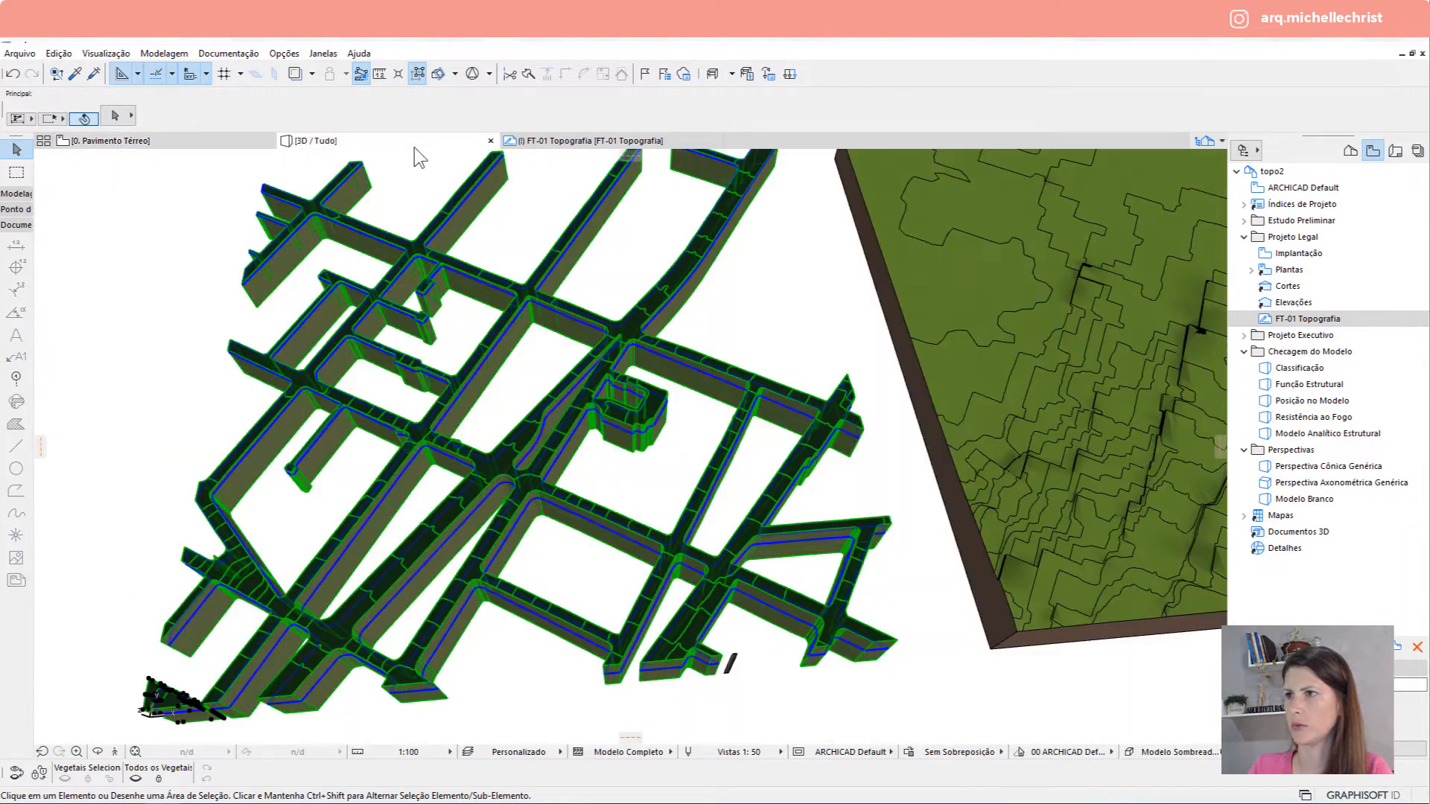
{"action": "left_click", "coordinate": [979, 264]}
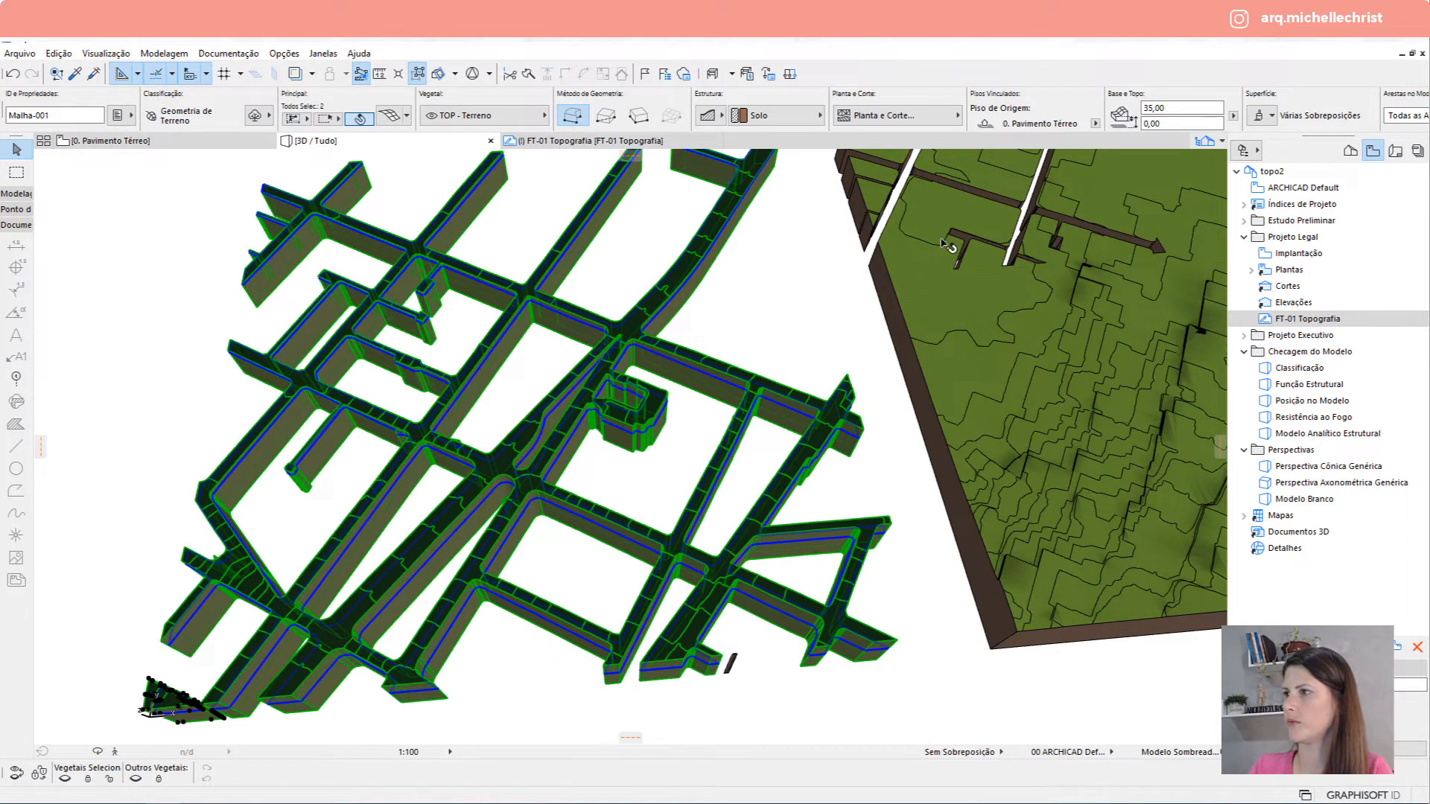
{"action": "middle_click_drag", "start_coordinate": [946, 246], "coordinate": [541, 405], "text": "shift"}
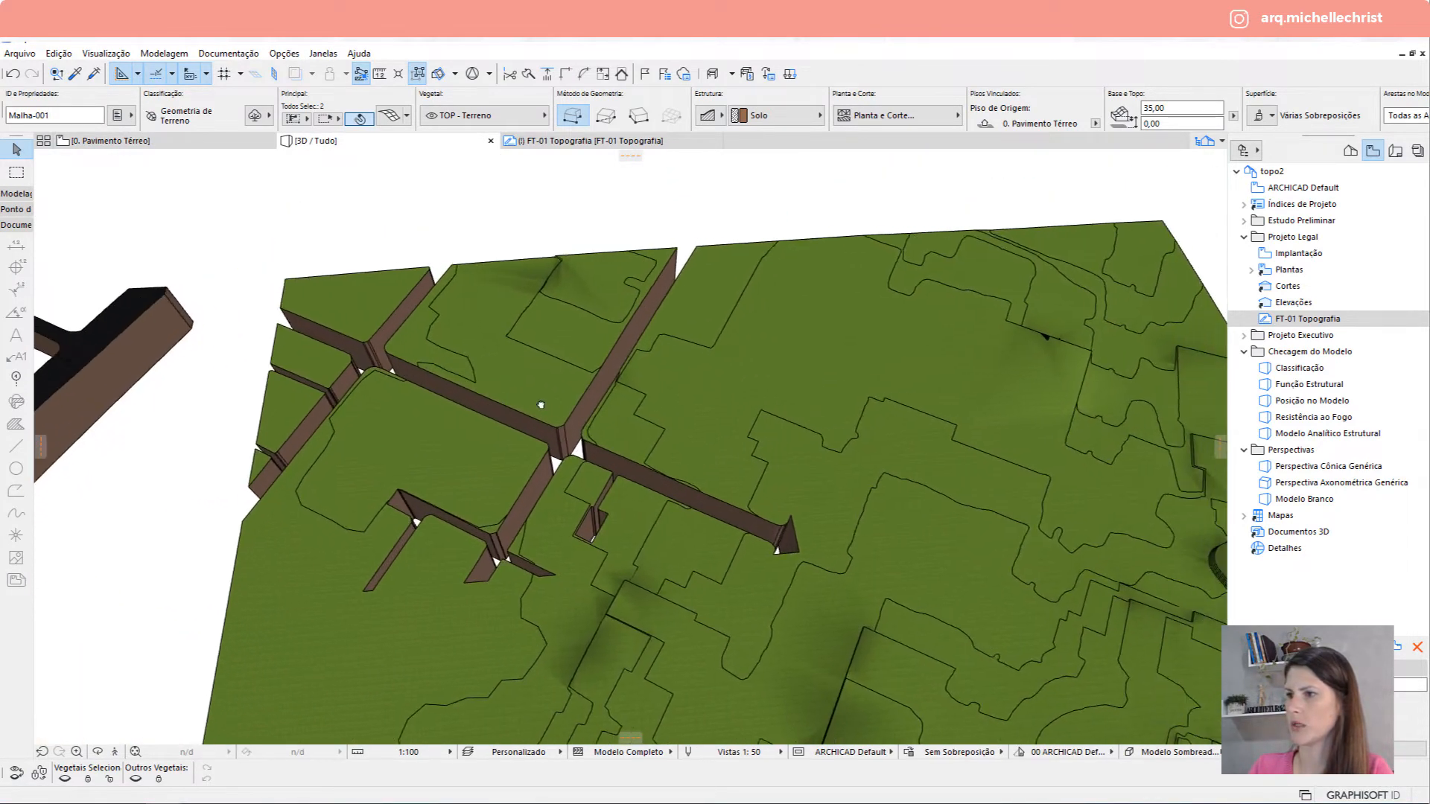
{"action": "left_click", "coordinate": [178, 138]}
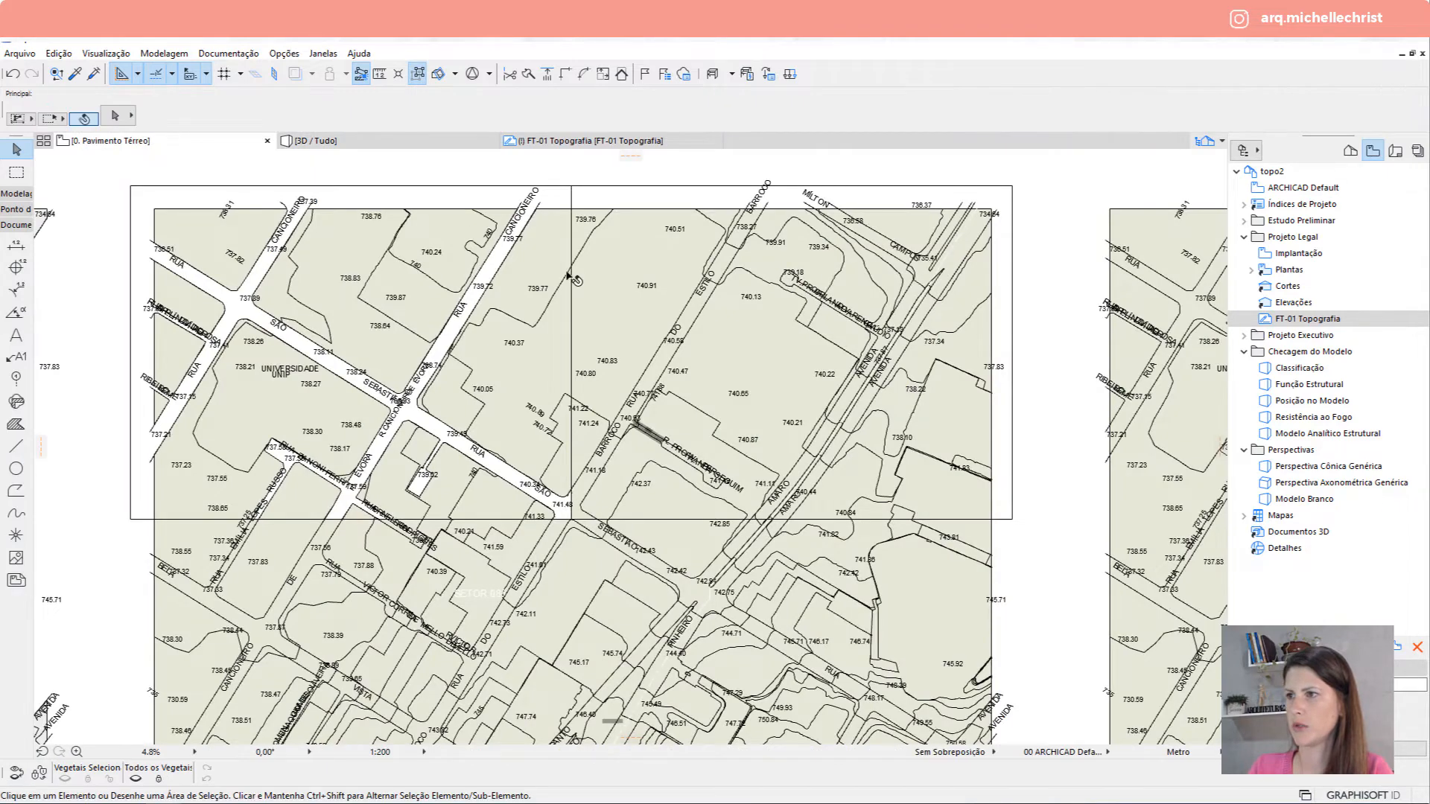
In the ground floor plan, cut the Rua do Estilo Barroco strip inside the northeast rectangle out of the terrain mesh.
{"action": "scroll", "coordinate": [525, 274], "scroll_direction": "down", "scroll_amount": 5}
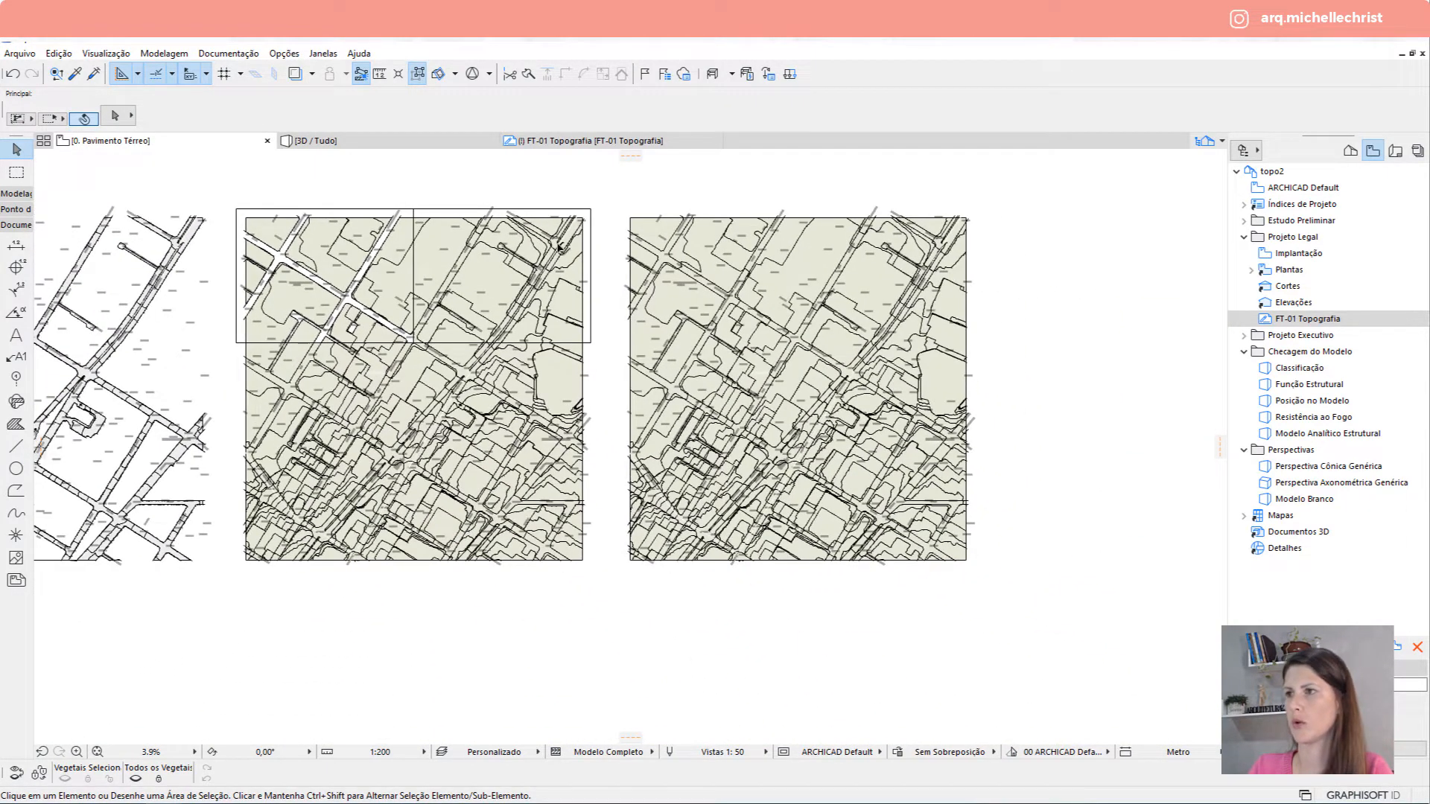
{"action": "scroll", "coordinate": [442, 239], "scroll_direction": "up", "scroll_amount": 3}
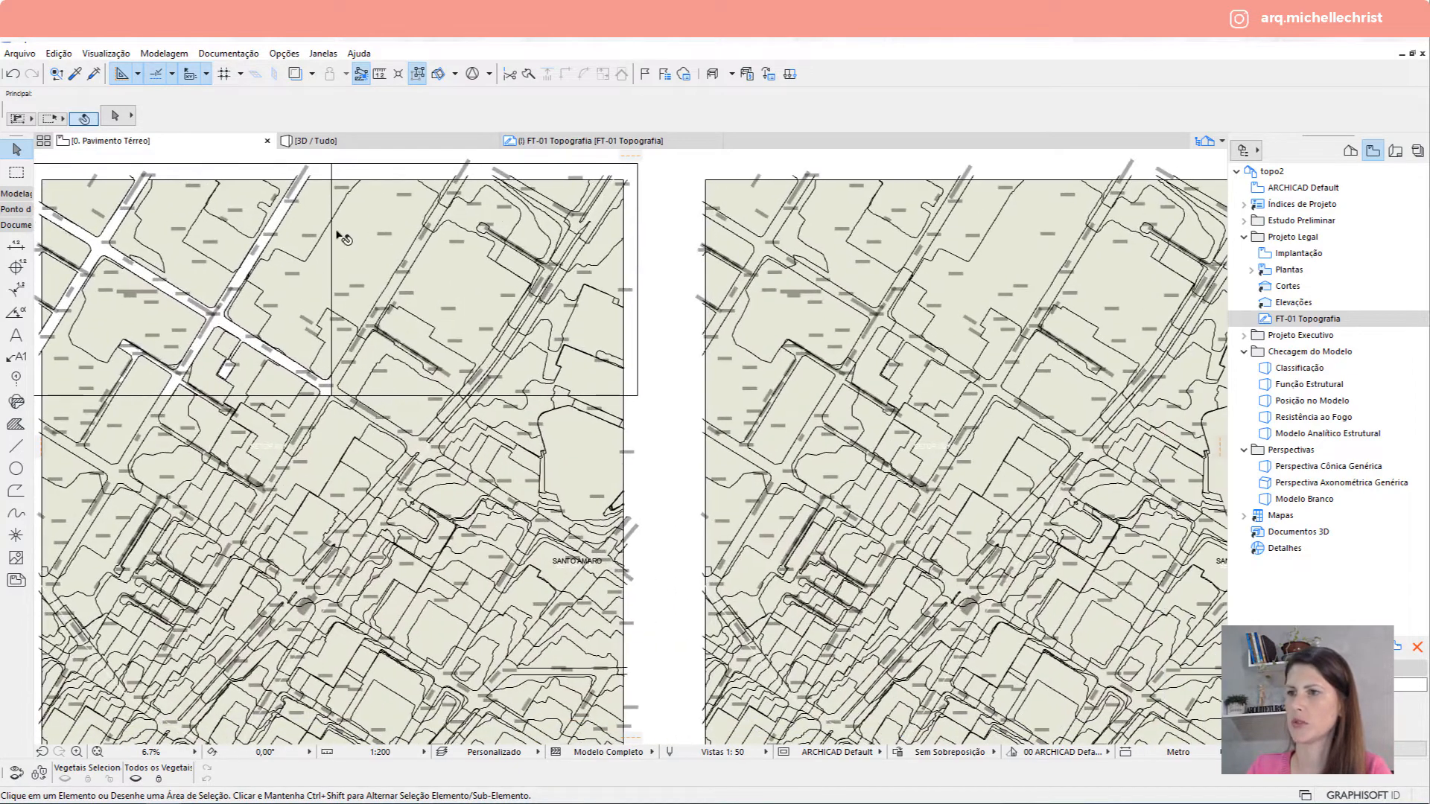
{"action": "scroll", "coordinate": [157, 285], "scroll_direction": "down", "scroll_amount": 2}
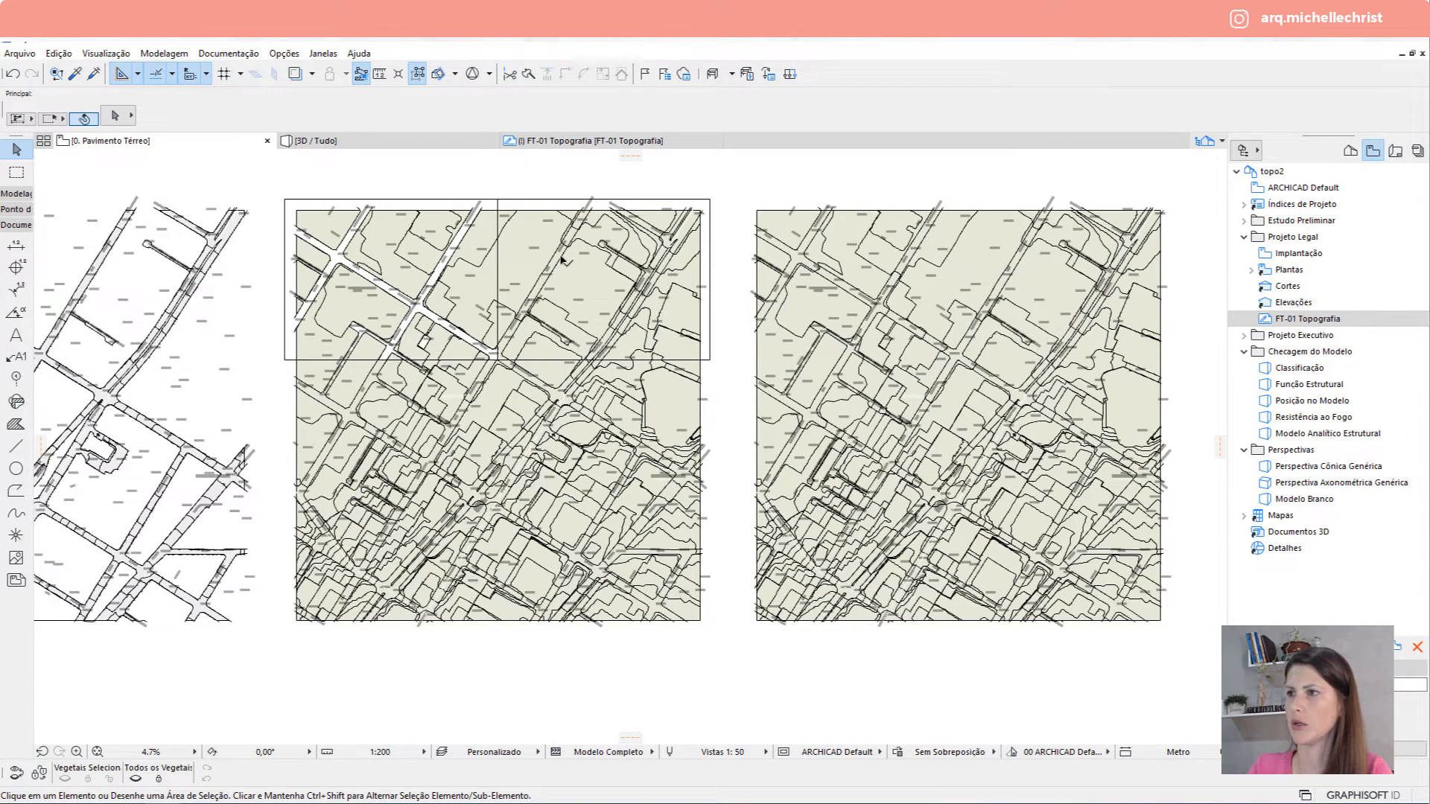
{"action": "scroll", "coordinate": [562, 259], "scroll_direction": "up", "scroll_amount": 3}
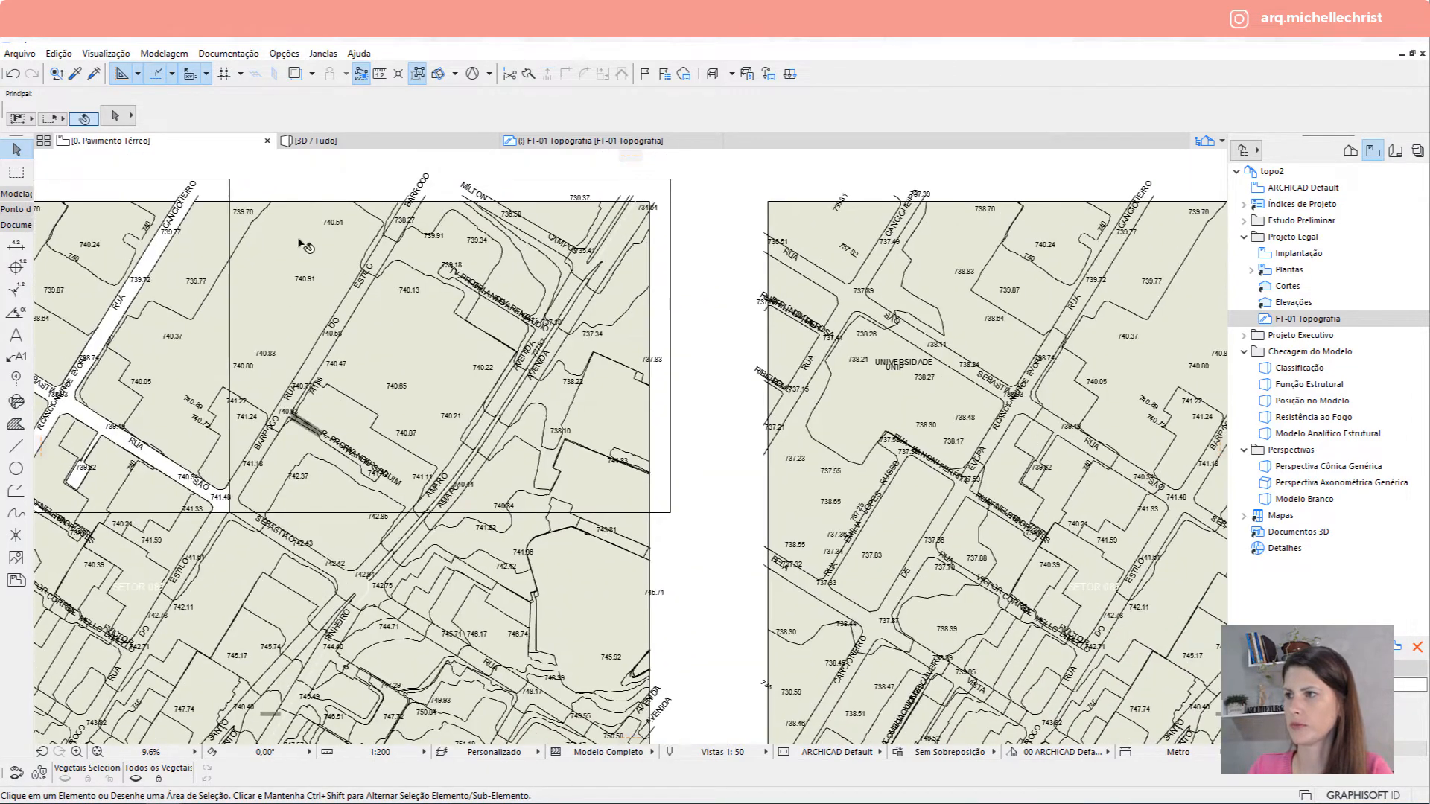
{"action": "left_click", "coordinate": [301, 245]}
{"action": "left_click", "coordinate": [650, 203]}
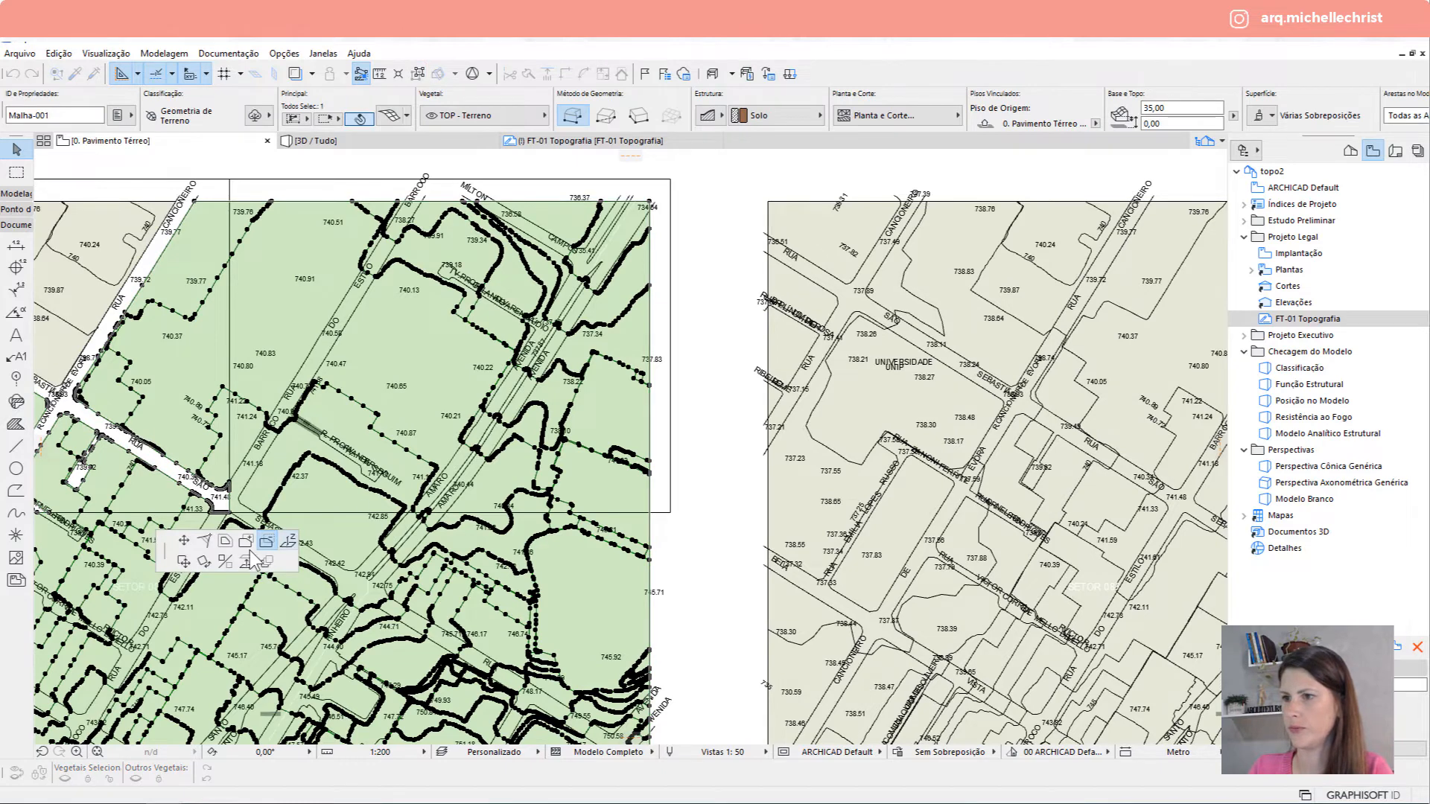
{"action": "left_click", "coordinate": [313, 363]}
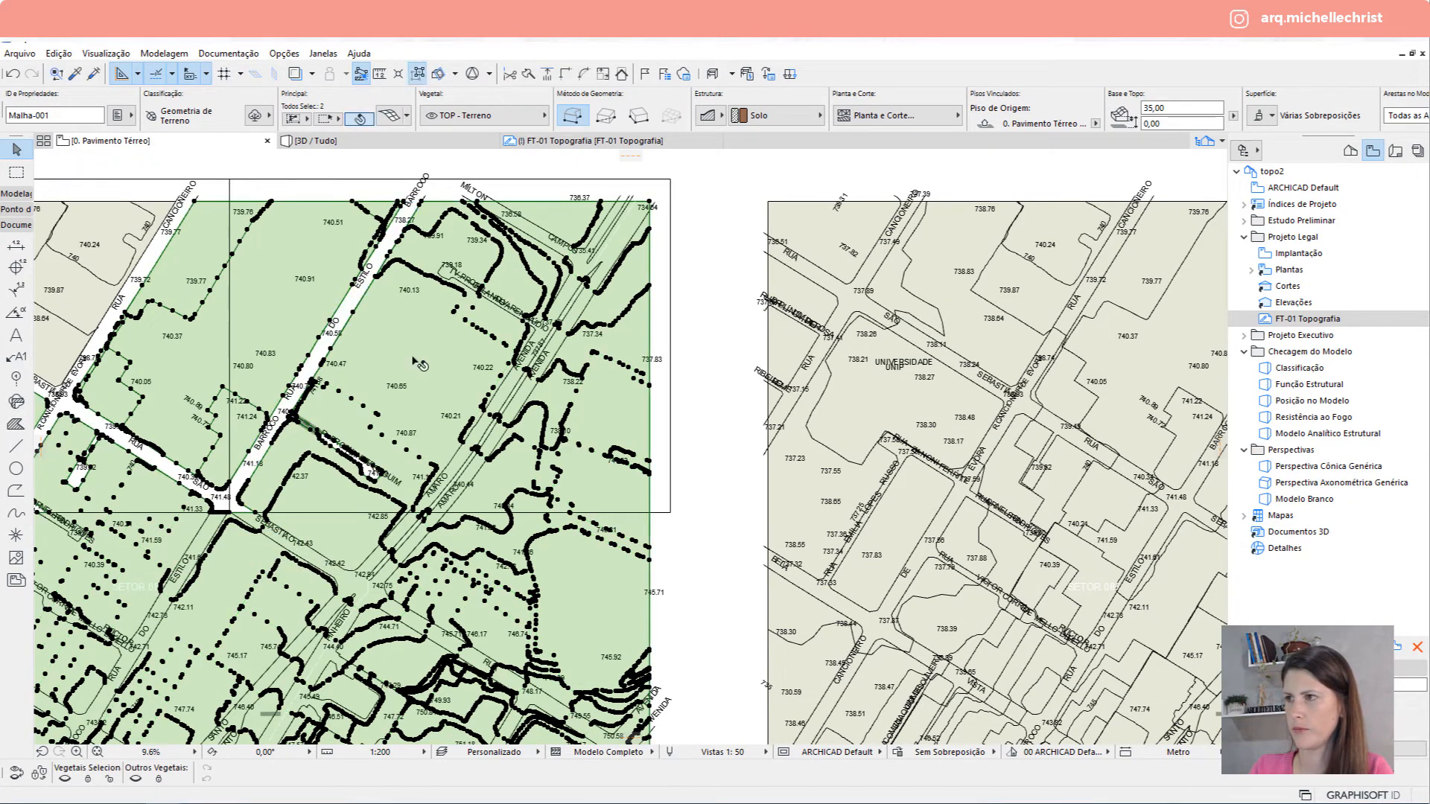
Cut the eastern carriageway of the diagonal avenue inside the northeast rectangle out of the terrain mesh.
{"action": "left_click", "coordinate": [651, 203]}
{"action": "scroll", "coordinate": [587, 266], "scroll_direction": "up", "scroll_amount": 3}
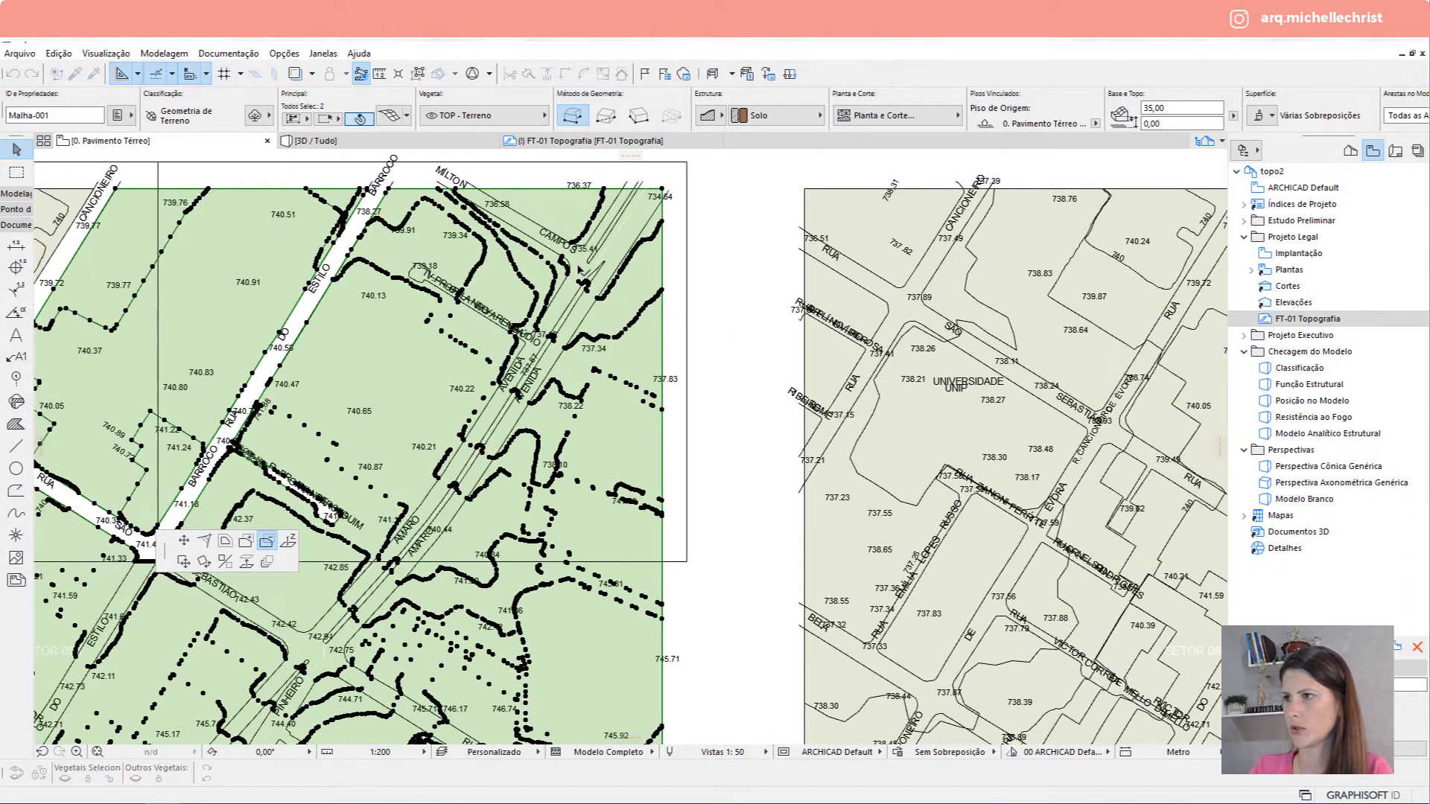
{"action": "key", "text": "Escape"}
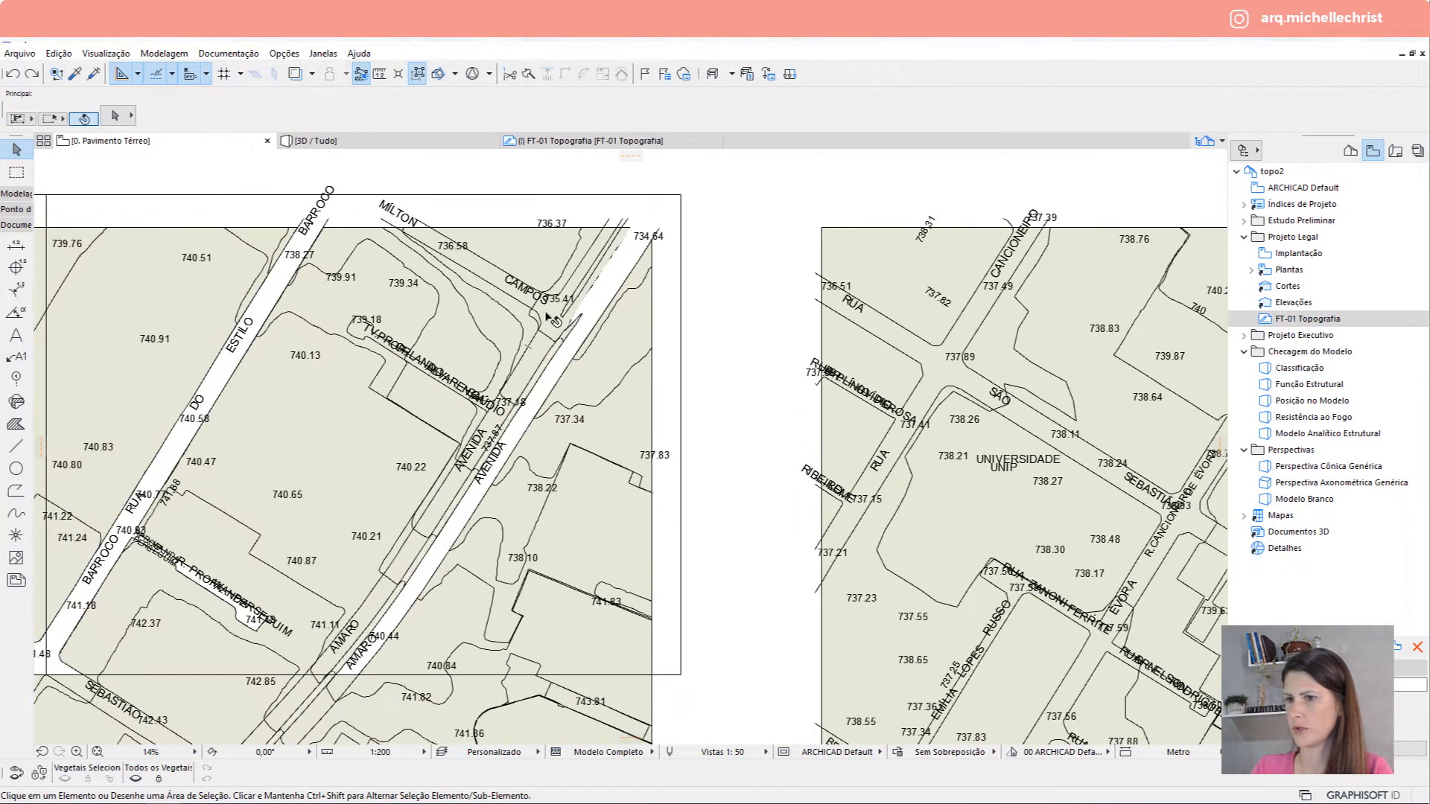
Draw a line across the avenue just south of the Milton Campos junction, extending past the mesh's east edge.
{"action": "left_click", "coordinate": [16, 445]}
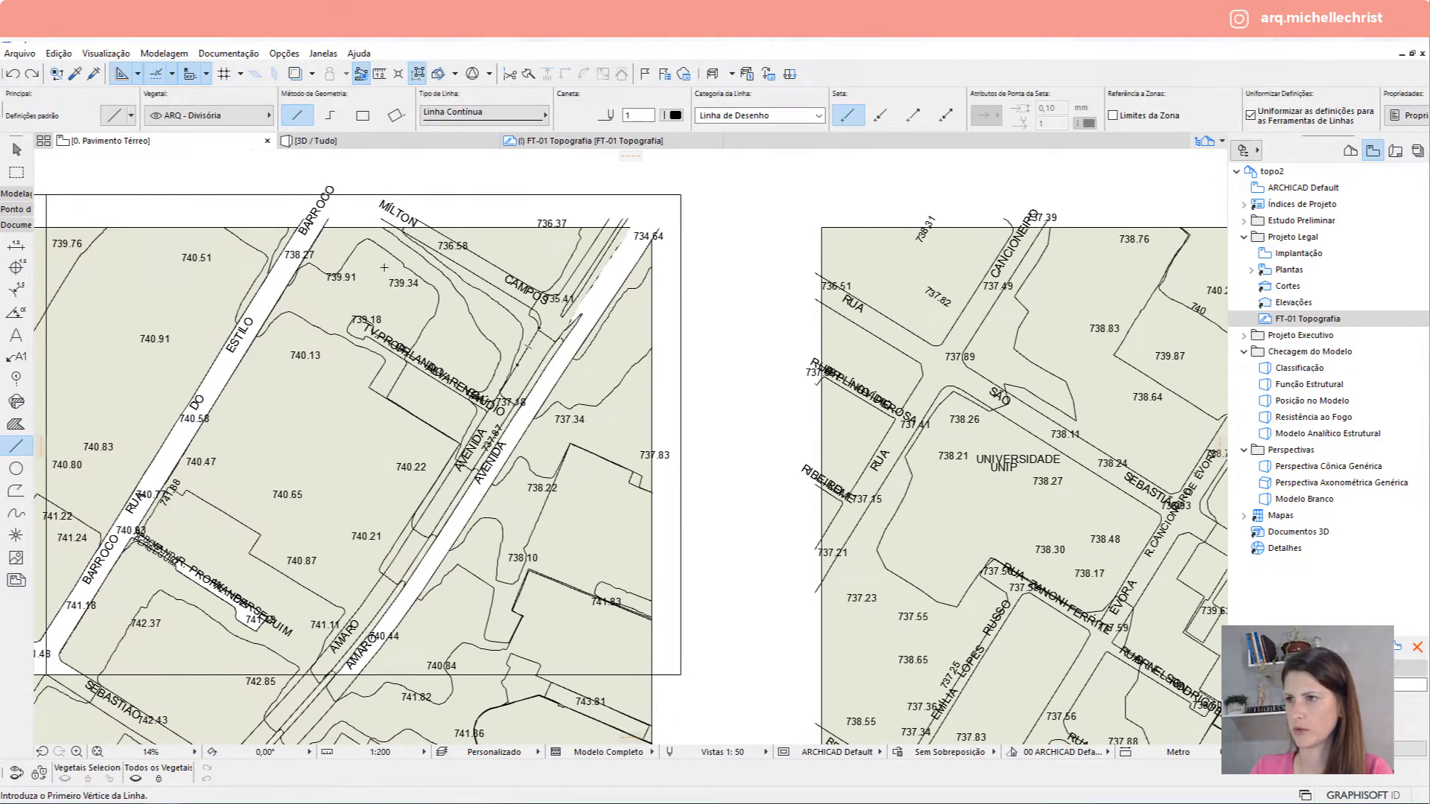
{"action": "left_click", "coordinate": [704, 399]}
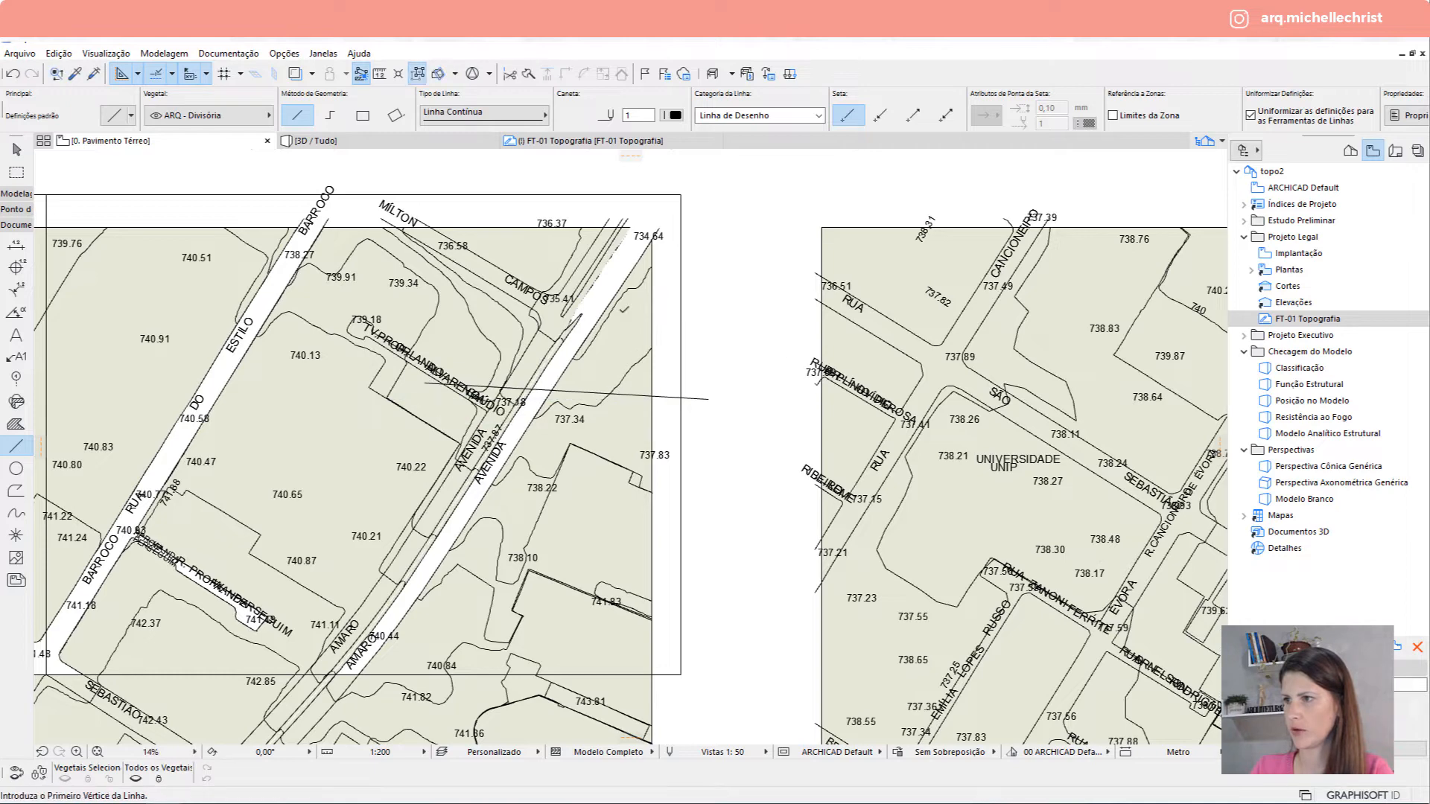
{"action": "key", "text": "Escape"}
Cut Milton Campos street and the avenue's western carriageway inside the northeast rectangle out of the terrain mesh.
{"action": "left_click", "coordinate": [633, 322]}
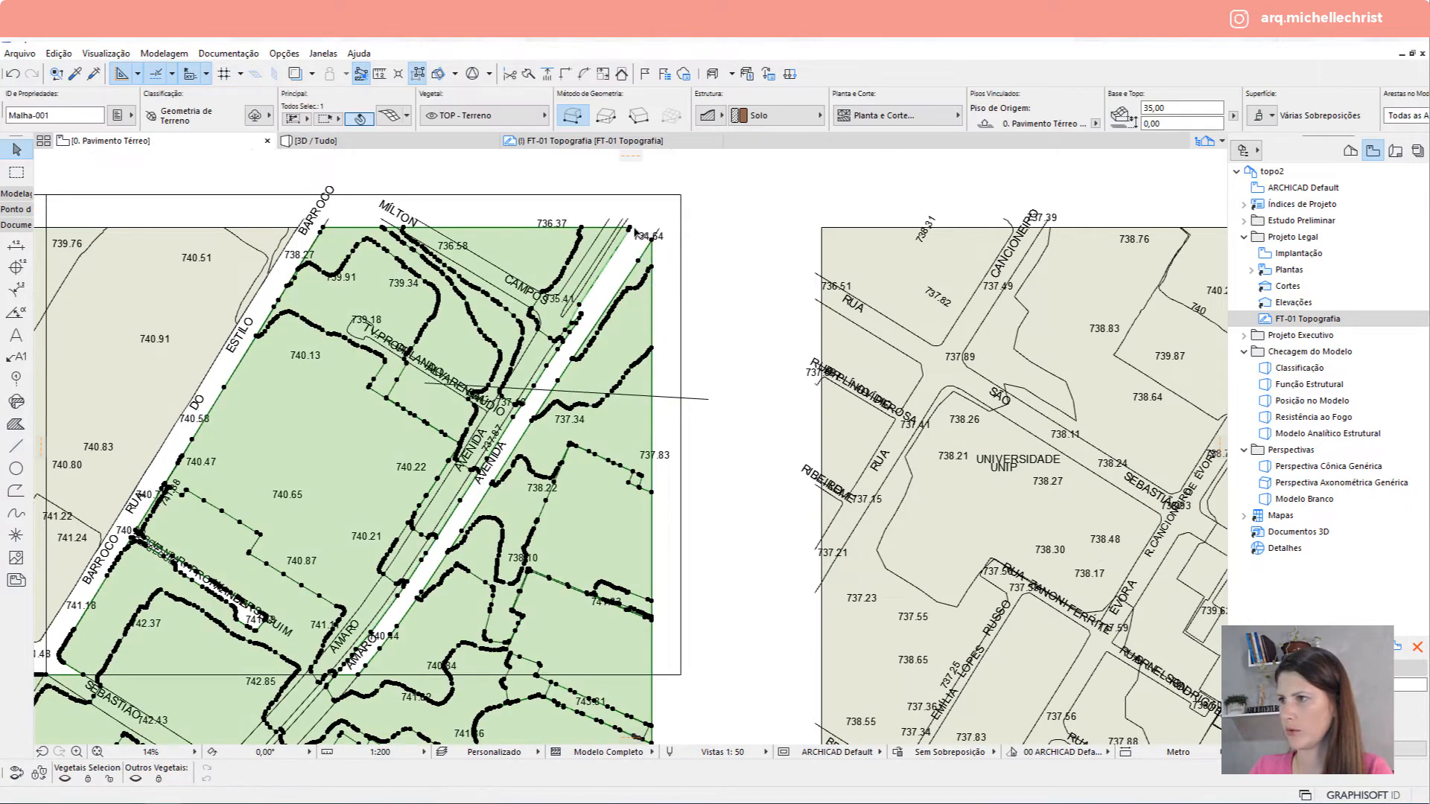
{"action": "left_click", "coordinate": [555, 306]}
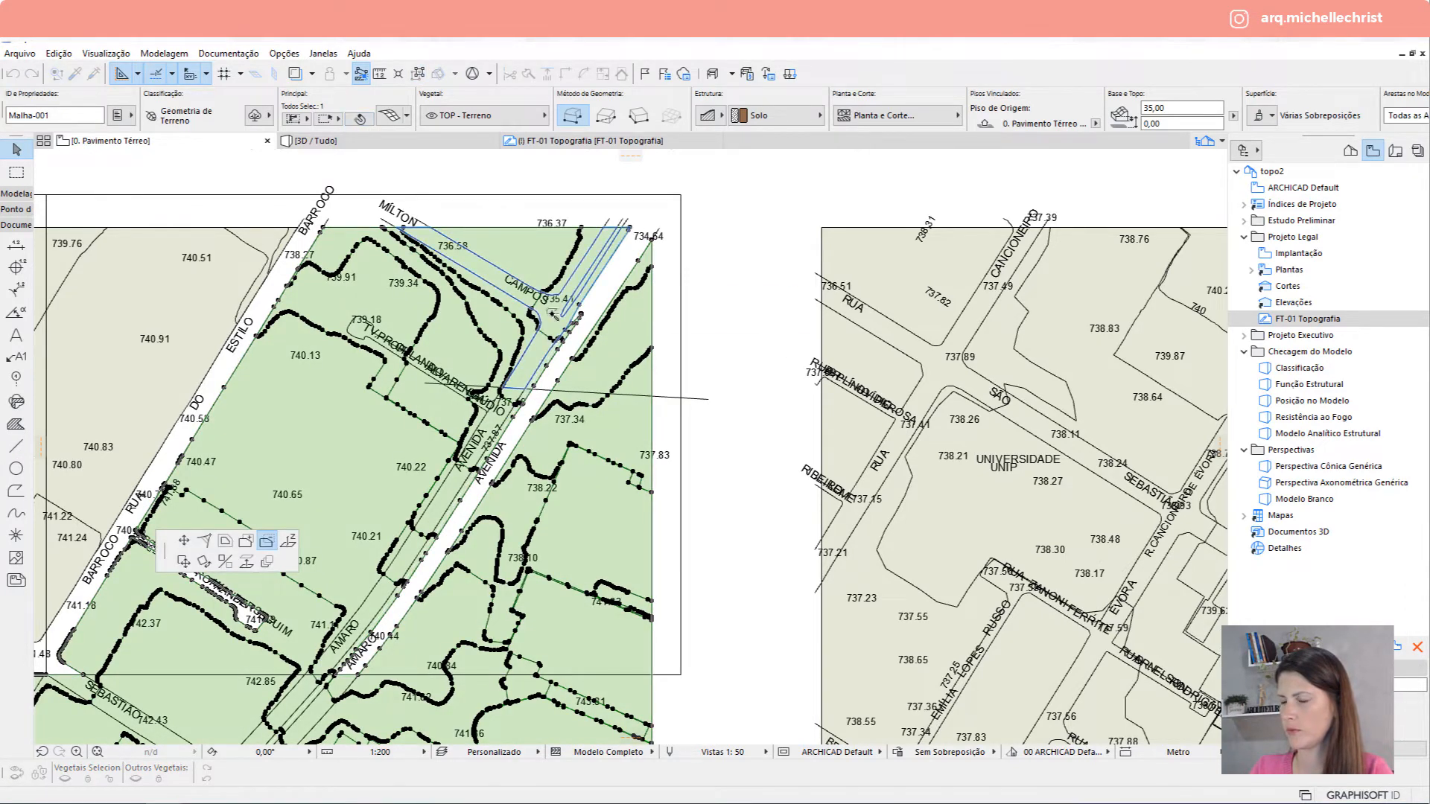
{"action": "key", "text": "ctrl+z"}
{"action": "scroll", "coordinate": [552, 320], "scroll_direction": "up", "scroll_amount": 6}
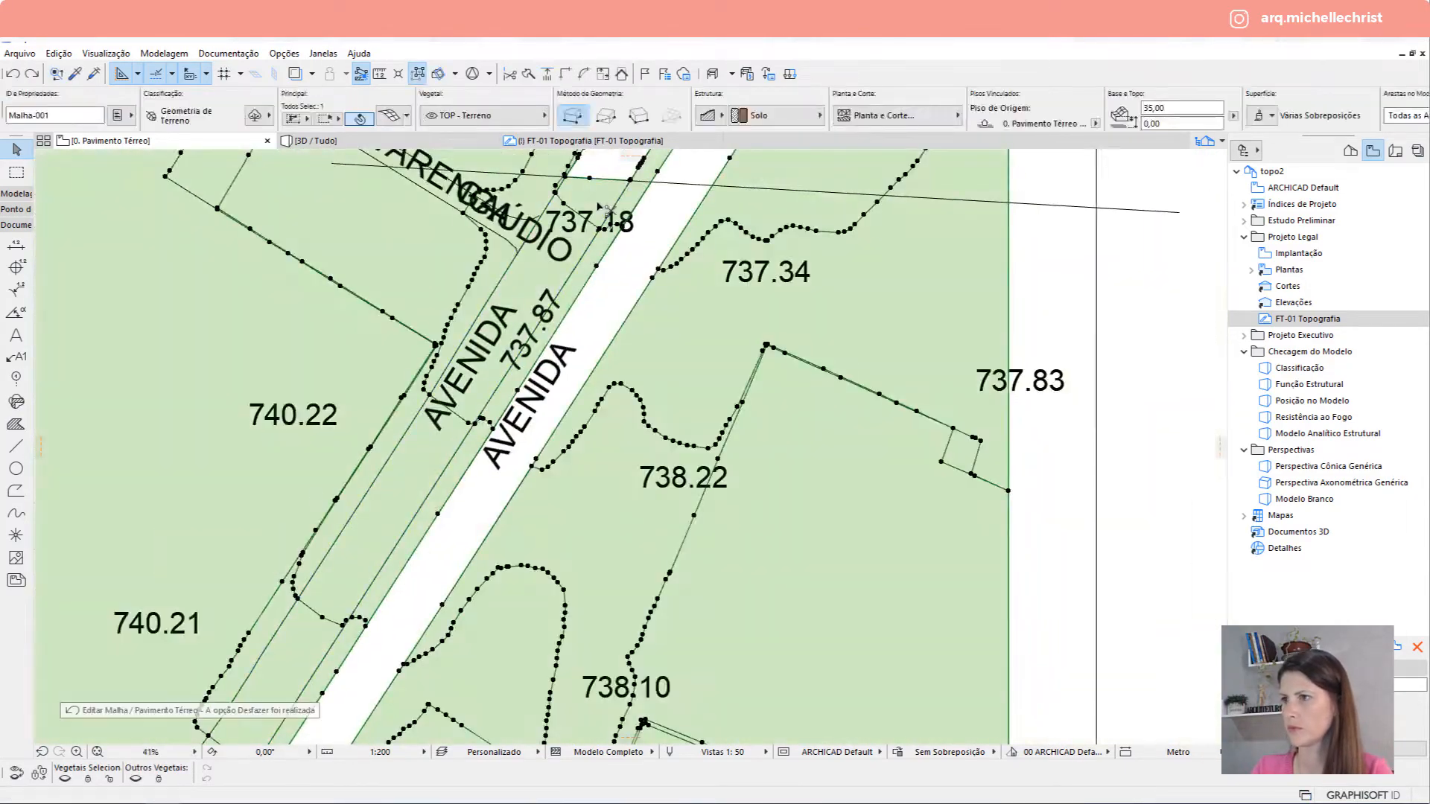
{"action": "scroll", "coordinate": [373, 414], "scroll_direction": "down", "scroll_amount": 2}
{"action": "left_click", "coordinate": [305, 637]}
{"action": "scroll", "coordinate": [302, 521], "scroll_direction": "down", "scroll_amount": 5}
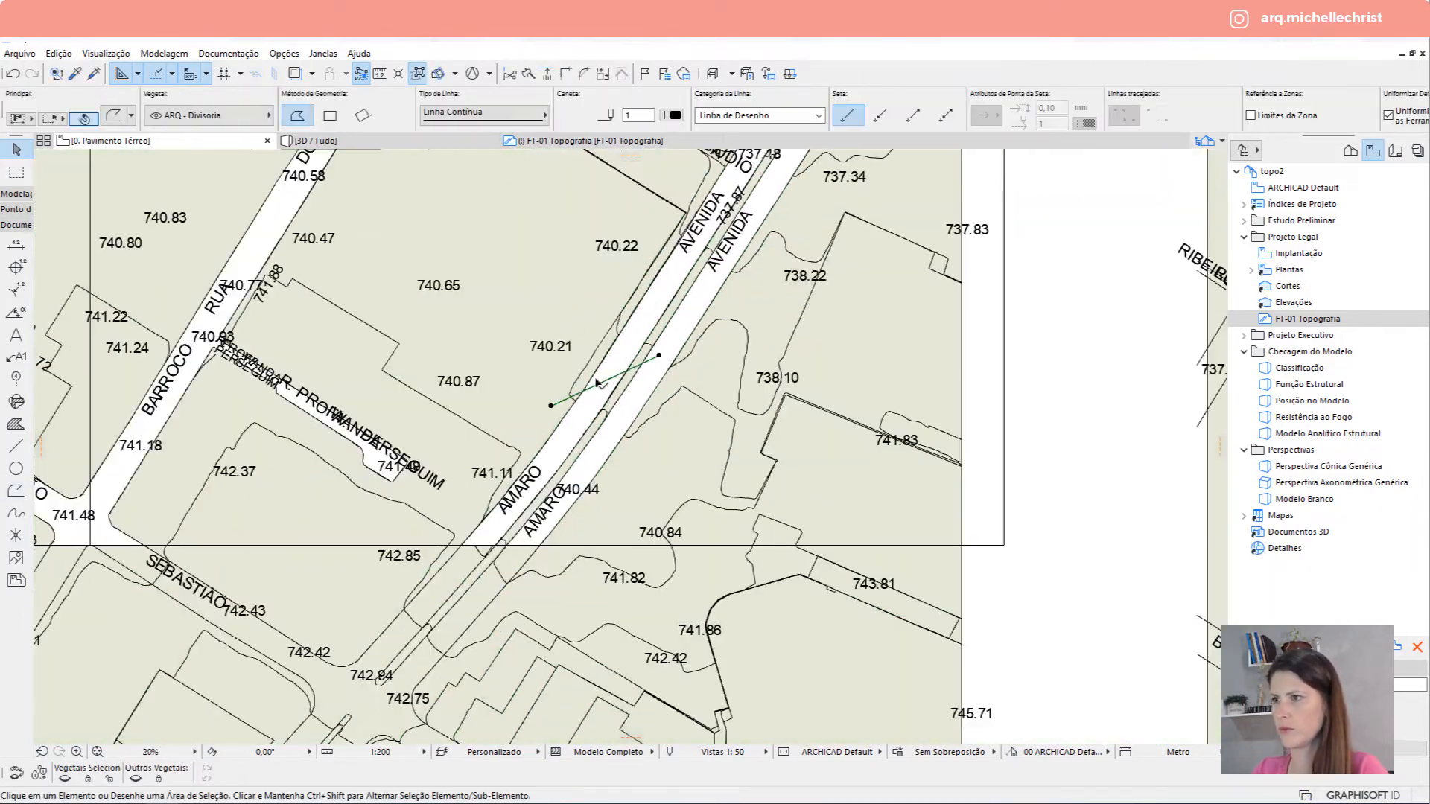
Cut the remaining southern streets, including the rest of Rua do Estilo Barroco and its adjoining side street, out of the terrain mesh.
{"action": "scroll", "coordinate": [779, 434], "scroll_direction": "up", "scroll_amount": 8}
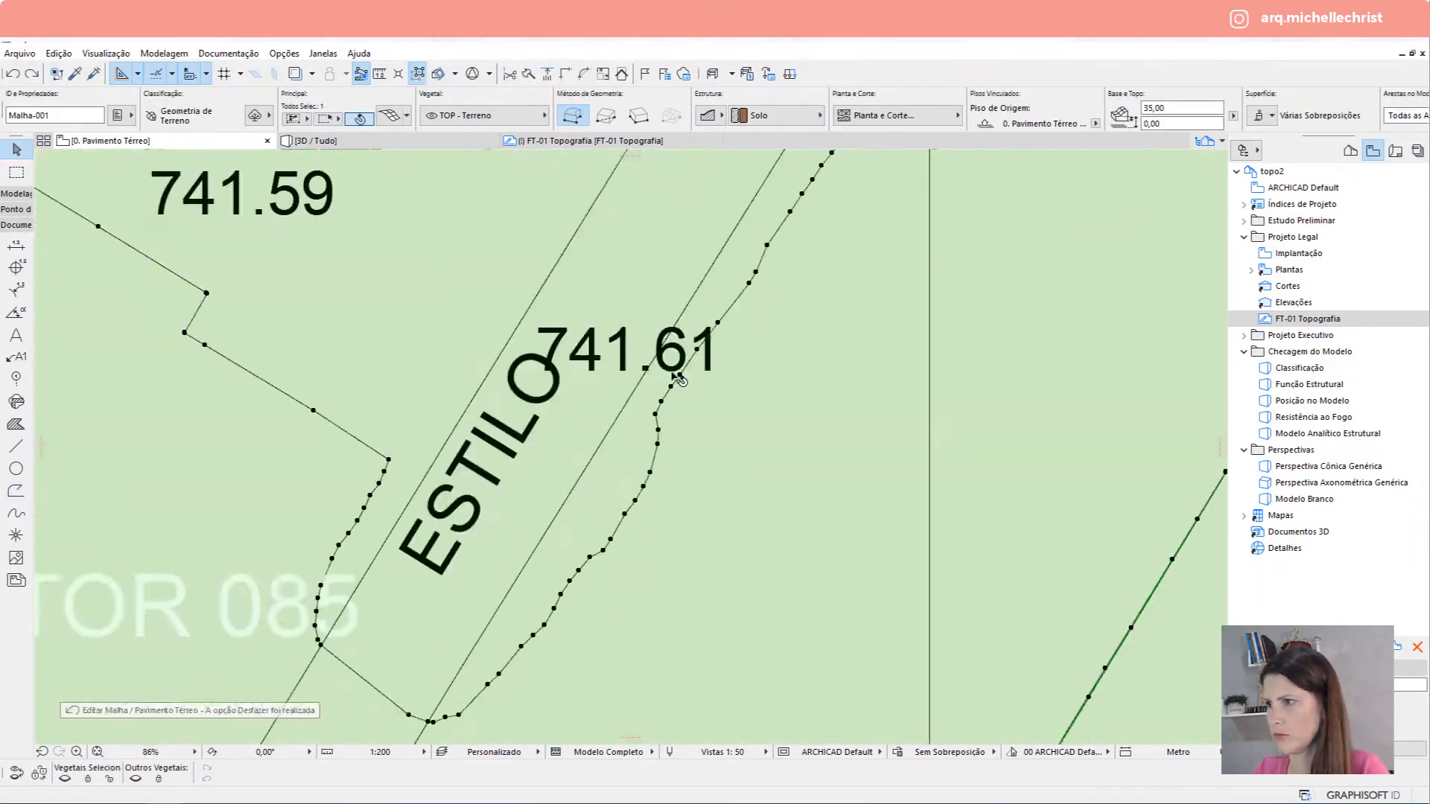
{"action": "scroll", "coordinate": [496, 329], "scroll_direction": "down", "scroll_amount": 6}
{"action": "scroll", "coordinate": [288, 491], "scroll_direction": "up", "scroll_amount": 6}
{"action": "left_click", "coordinate": [357, 458]}
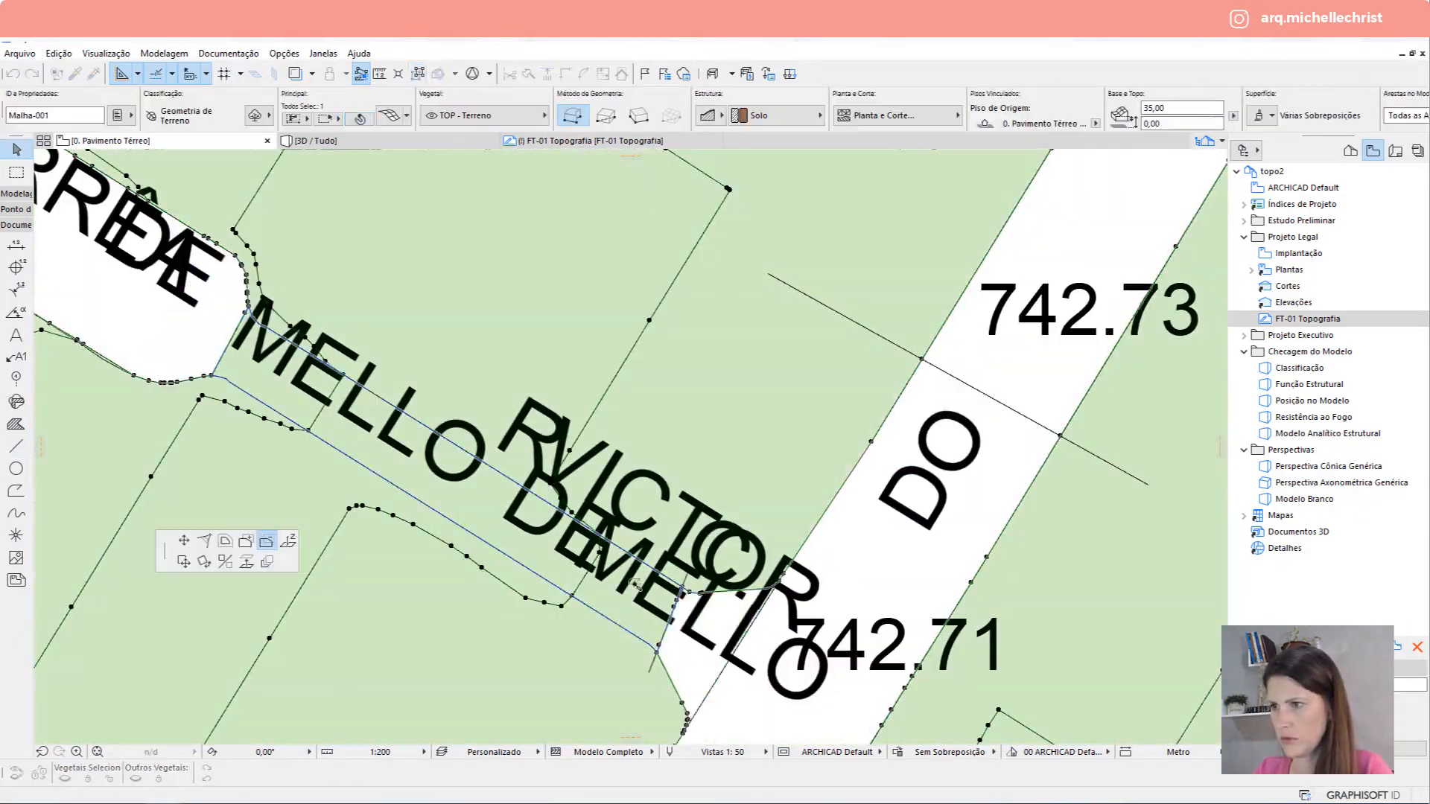
{"action": "scroll", "coordinate": [336, 323], "scroll_direction": "down", "scroll_amount": 6}
{"action": "scroll", "coordinate": [337, 323], "scroll_direction": "up", "scroll_amount": 6}
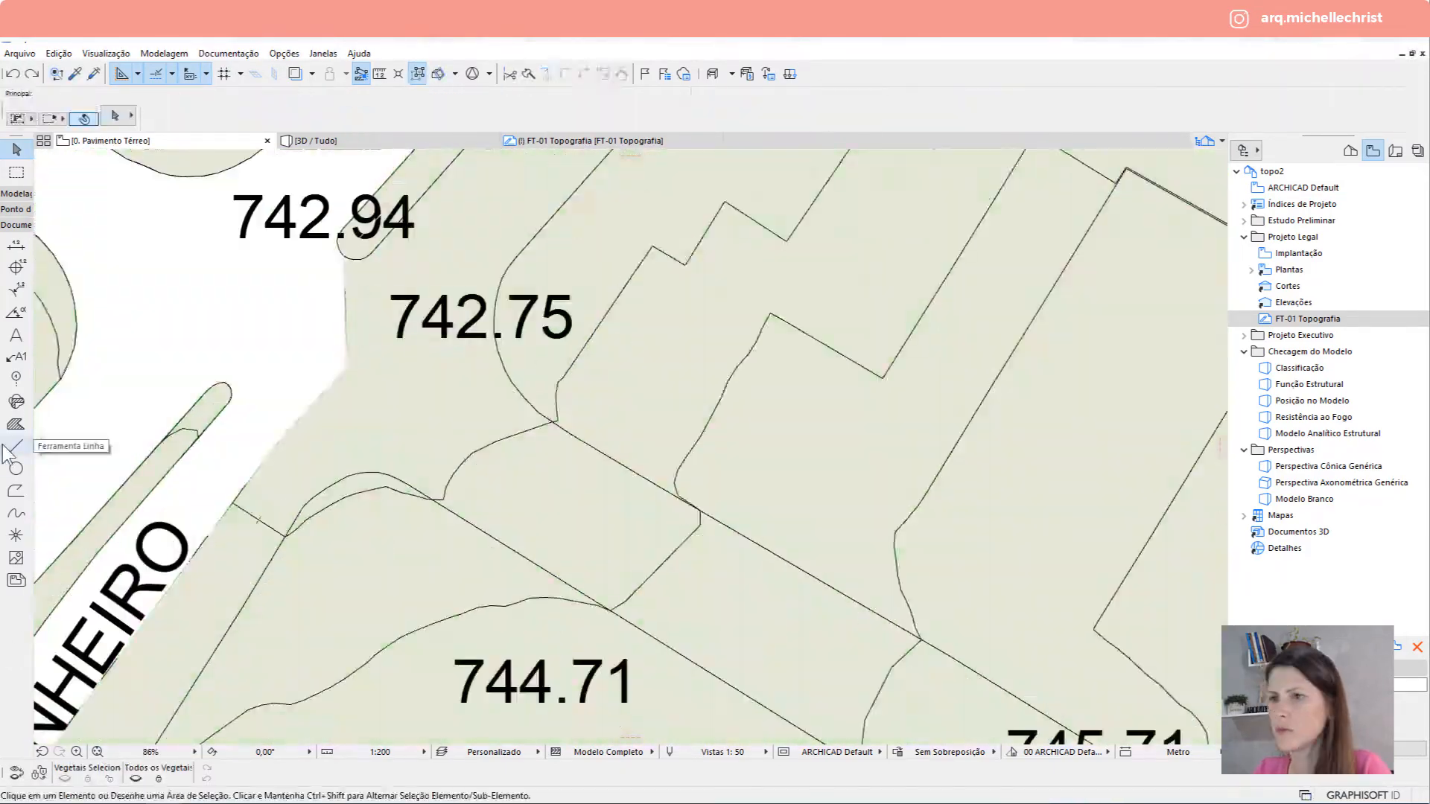
Check the street openings across the whole middle block mesh in plan and in 3D, comparing them with the separate street meshes.
{"action": "scroll", "coordinate": [337, 323], "scroll_direction": "down", "scroll_amount": 4}
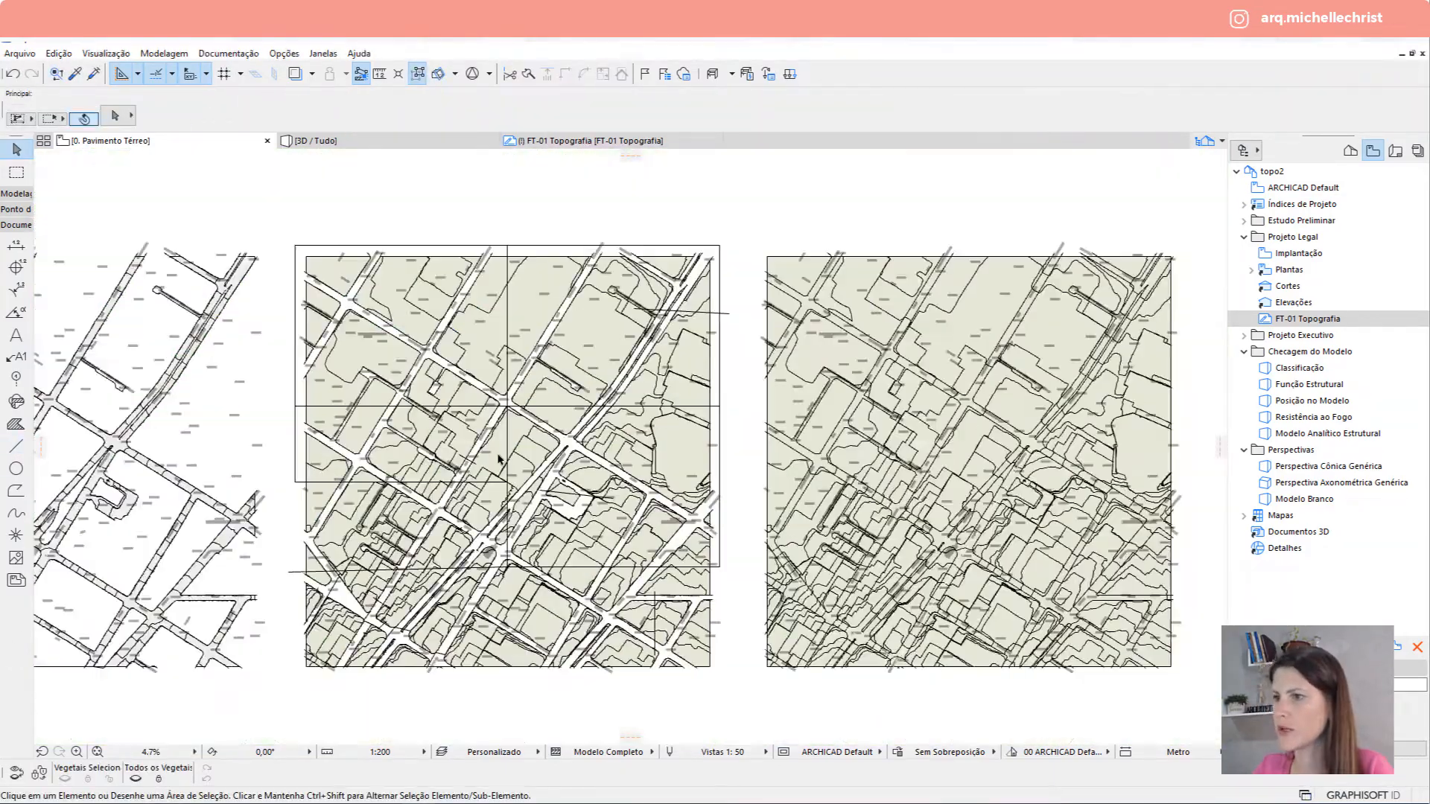
{"action": "scroll", "coordinate": [505, 372], "scroll_direction": "up", "scroll_amount": 2}
{"action": "middle_click_drag", "start_coordinate": [497, 377], "coordinate": [495, 397]}
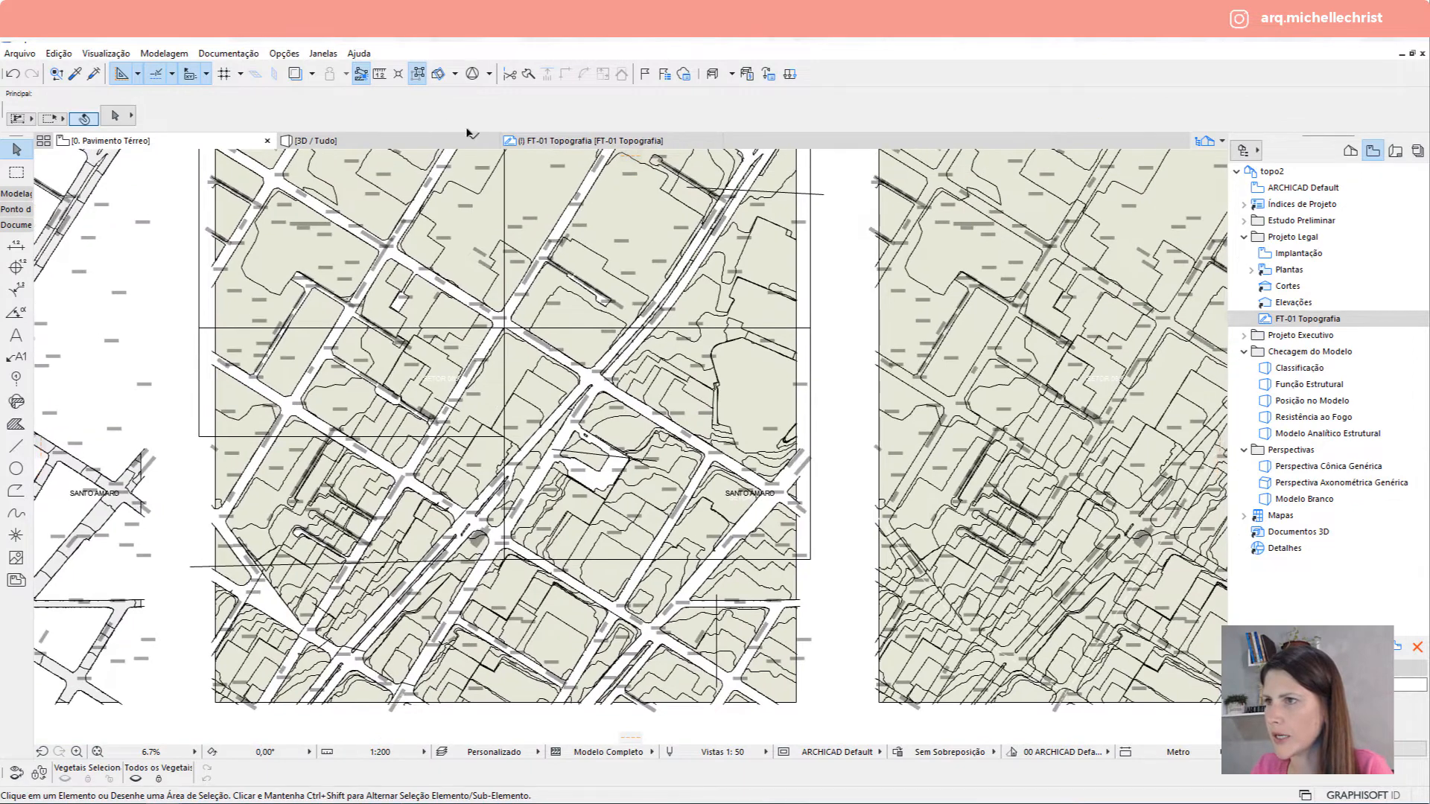
{"action": "left_click", "coordinate": [368, 140]}
{"action": "scroll", "coordinate": [574, 361], "scroll_direction": "up", "scroll_amount": 3}
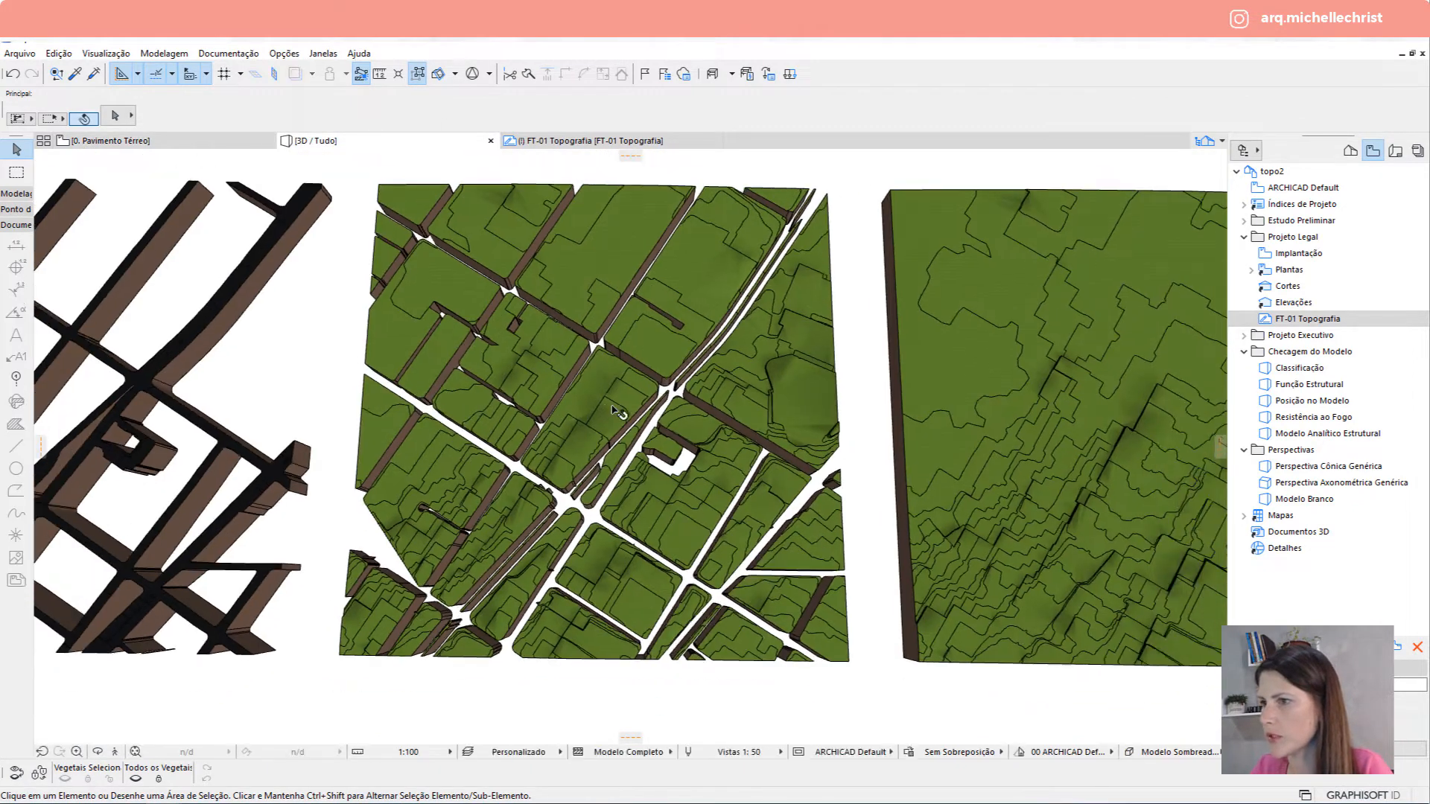
{"action": "left_click_drag", "start_coordinate": [574, 362], "coordinate": [566, 405]}
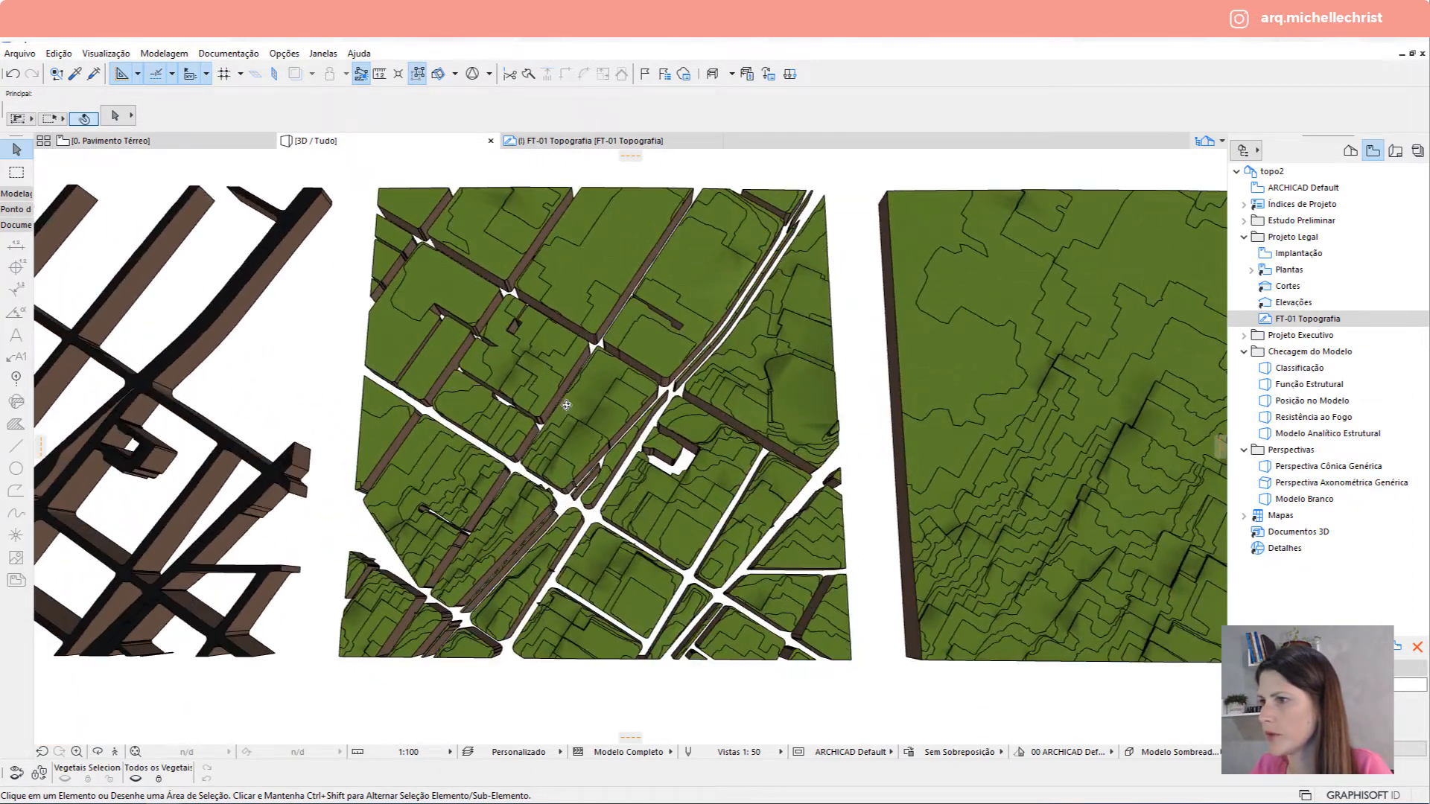
{"action": "left_click_drag", "start_coordinate": [366, 373], "coordinate": [500, 304]}
{"action": "left_click_drag", "start_coordinate": [389, 221], "coordinate": [809, 647]}
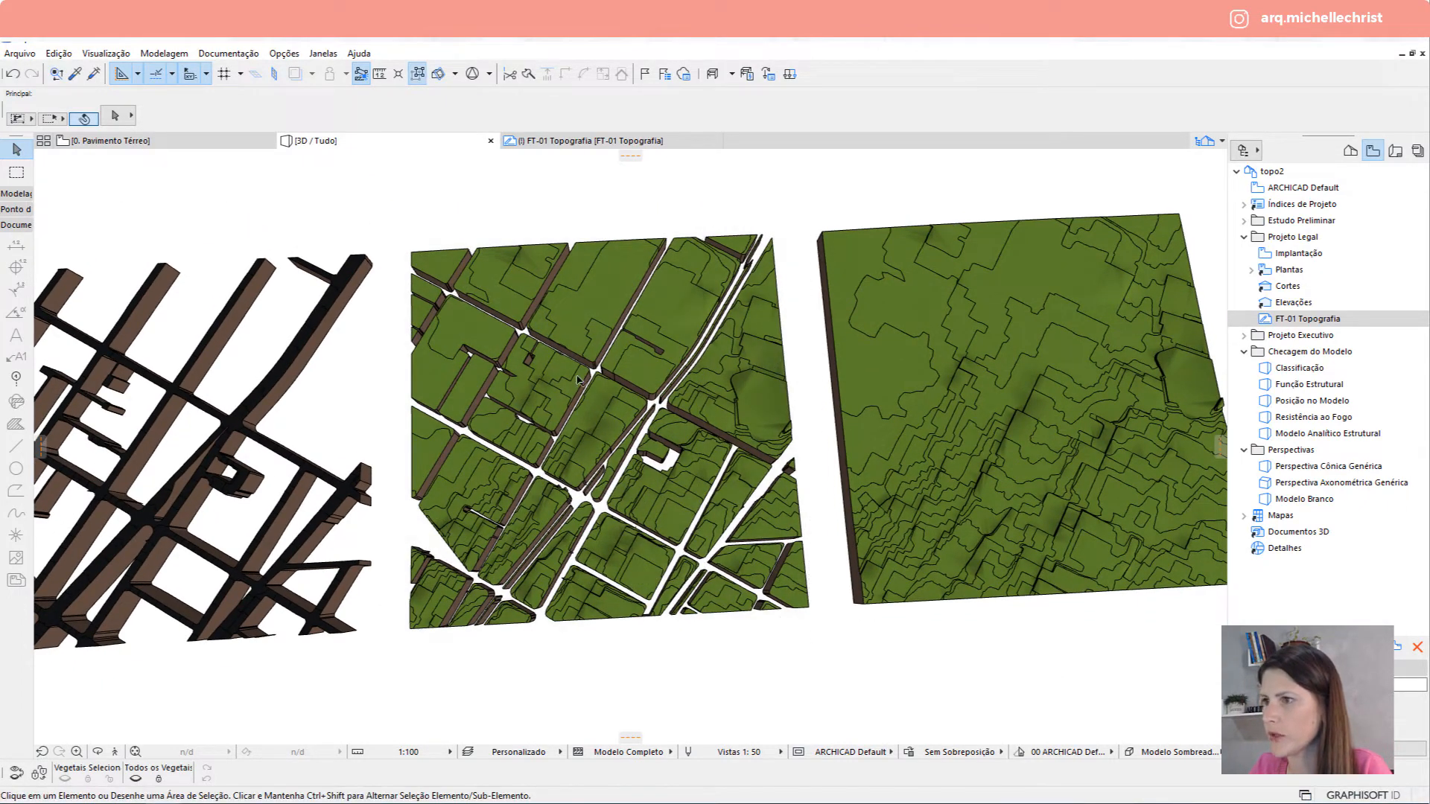
{"action": "left_click_drag", "start_coordinate": [275, 281], "coordinate": [330, 488]}
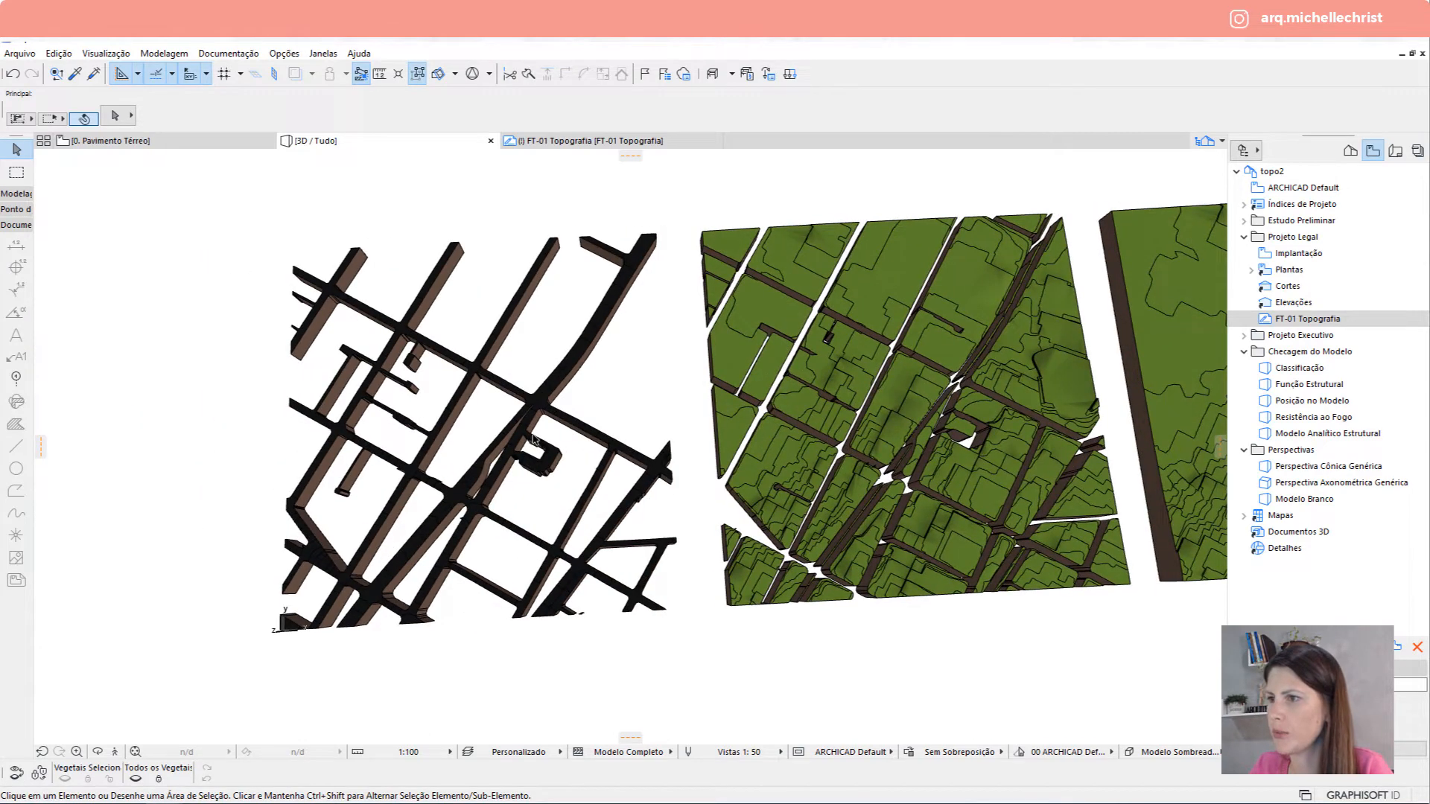
In the ground floor plan, enclose the middle terrain in a marquee and select all its mesh elements.
{"action": "left_click", "coordinate": [216, 142]}
{"action": "scroll", "coordinate": [462, 279], "scroll_direction": "down", "scroll_amount": 3}
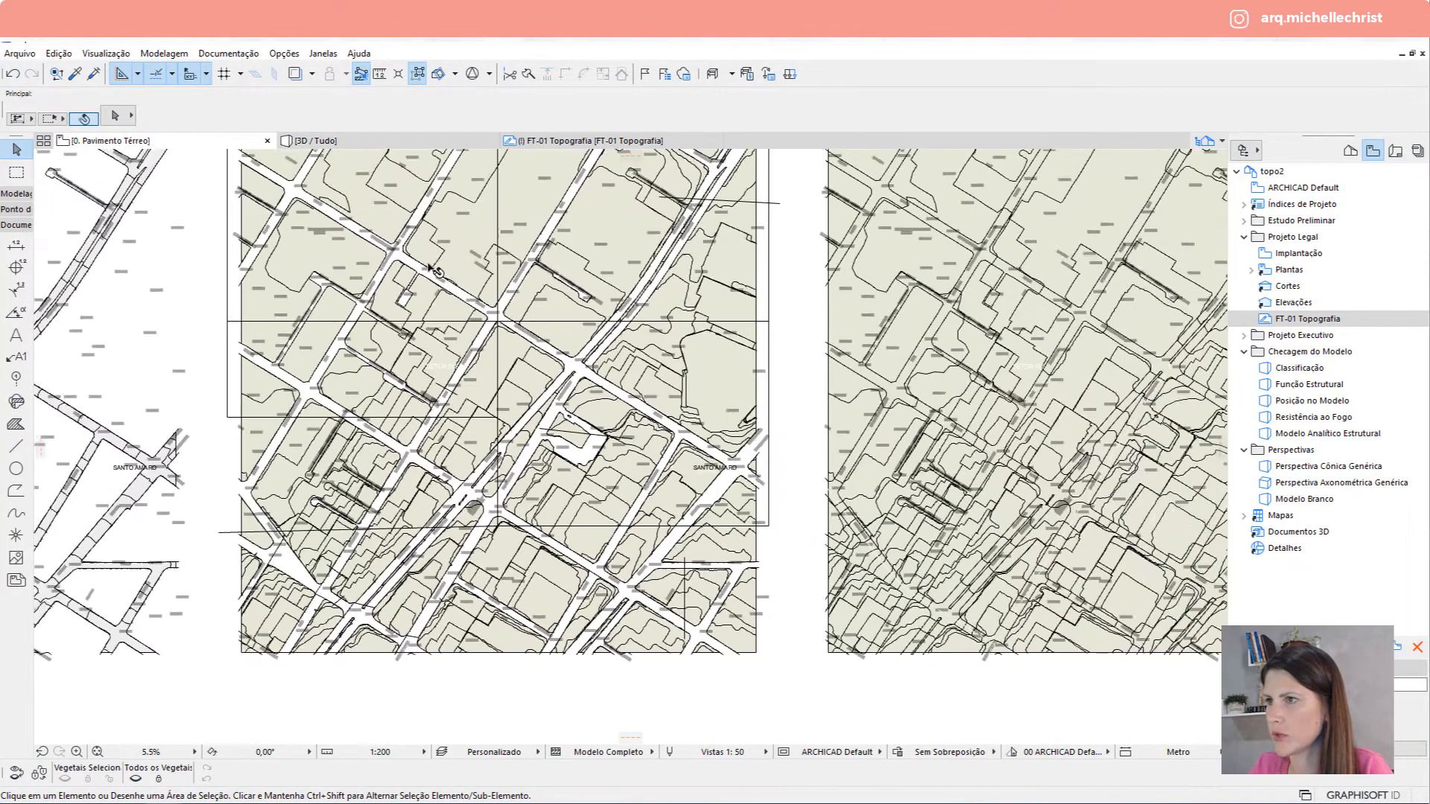
{"action": "middle_click_drag", "start_coordinate": [342, 225], "coordinate": [339, 257]}
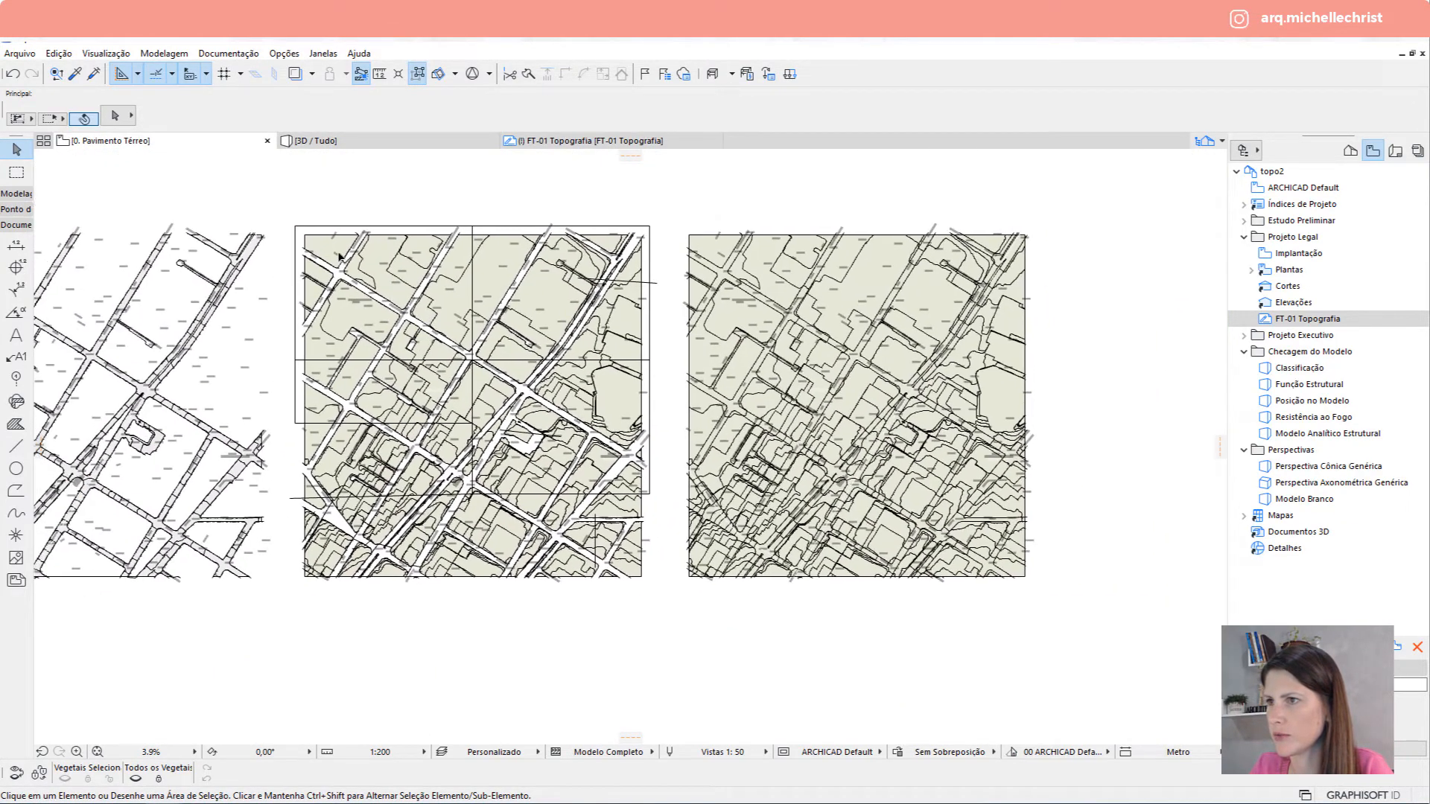
{"action": "left_click", "coordinate": [16, 172]}
{"action": "left_click", "coordinate": [285, 209]}
{"action": "left_click", "coordinate": [668, 600]}
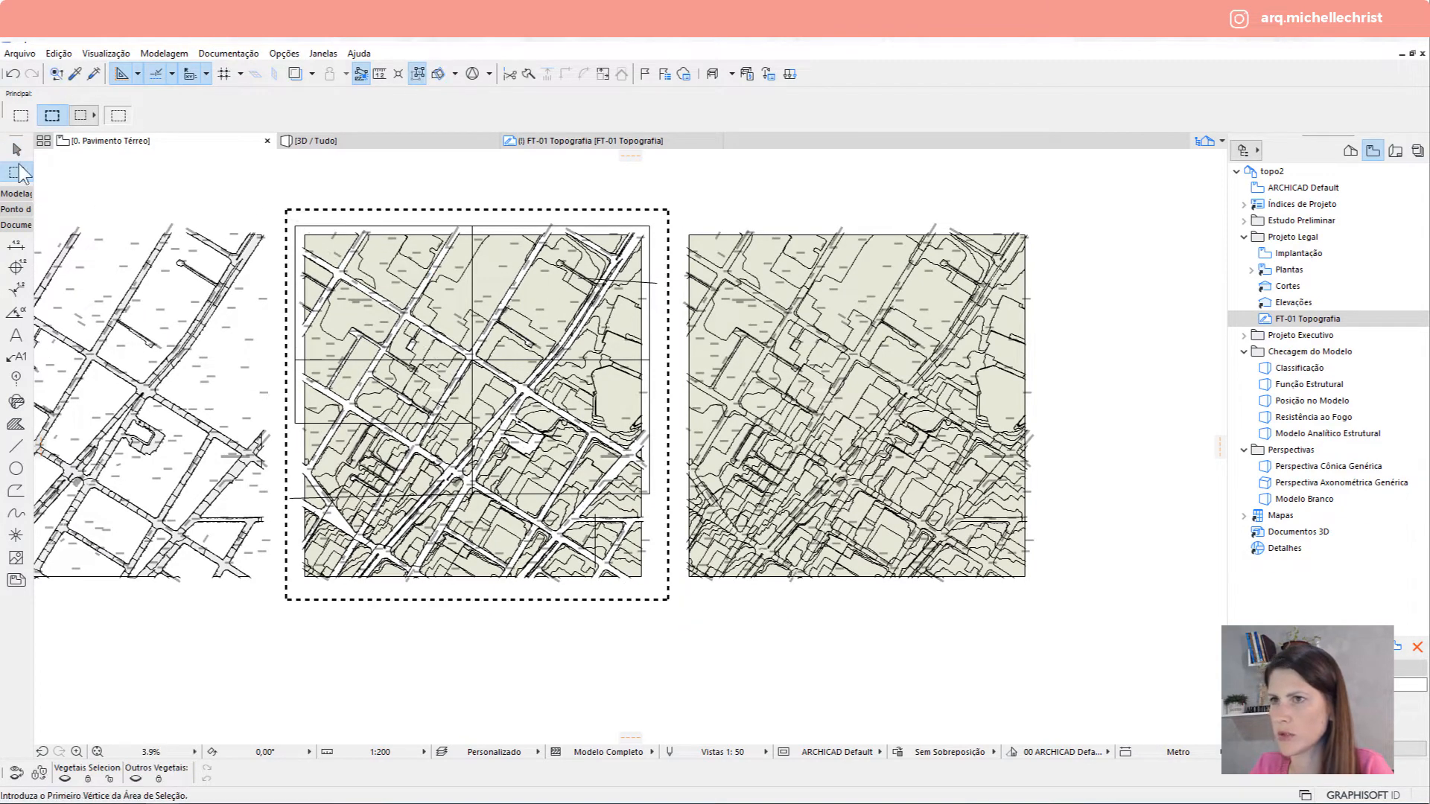
{"action": "left_click", "coordinate": [16, 193]}
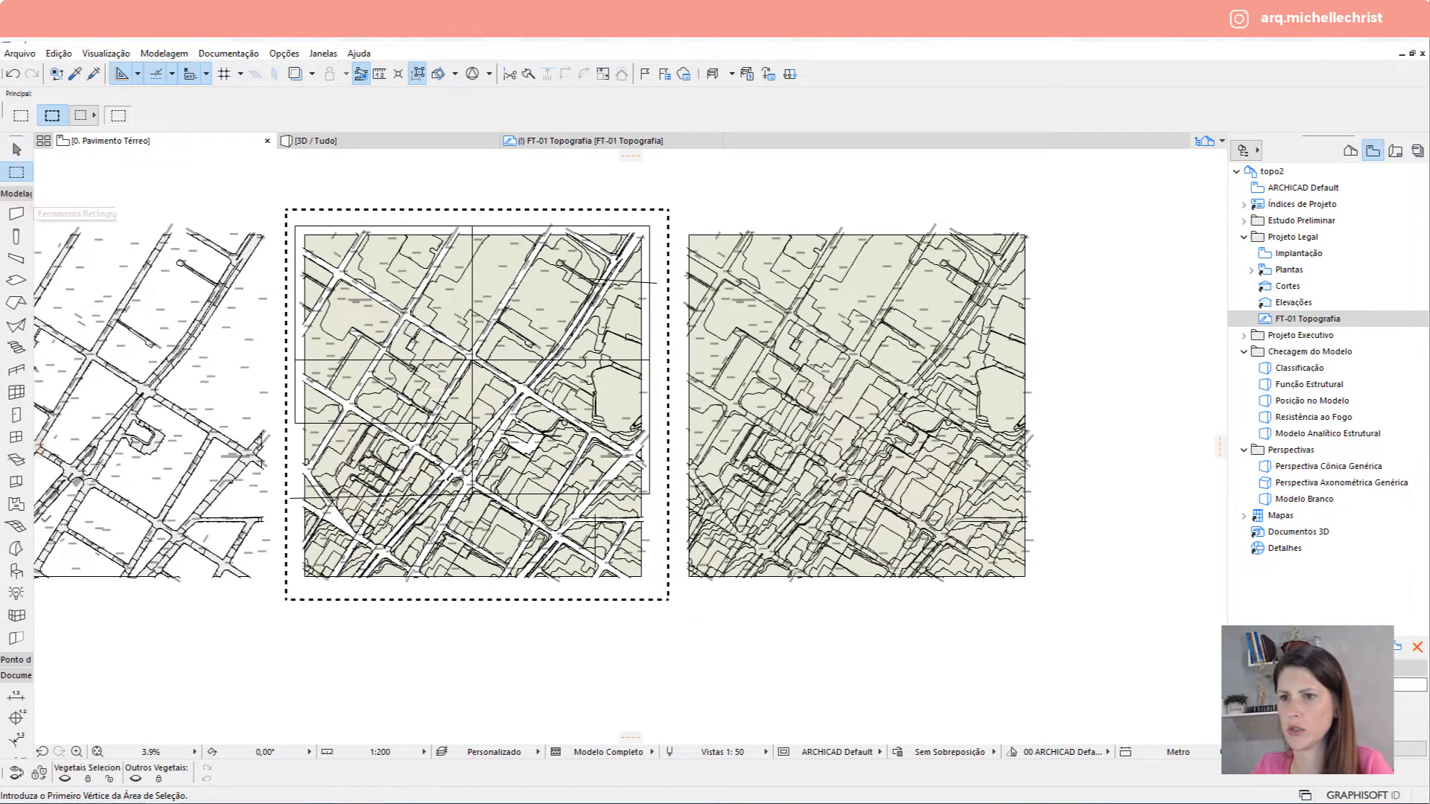
{"action": "left_click", "coordinate": [16, 525]}
{"action": "key", "text": "ctrl+a"}
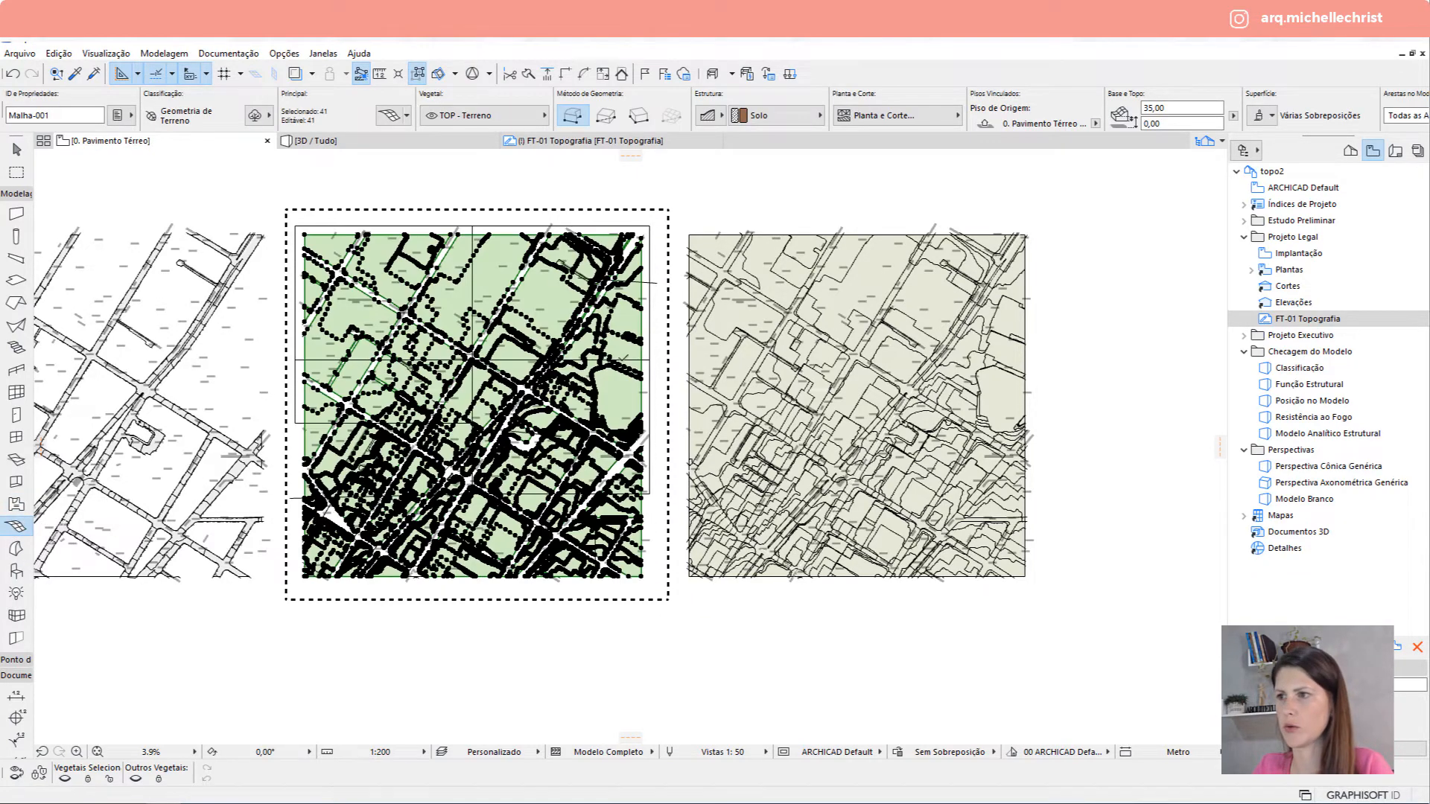
{"action": "left_click", "coordinate": [16, 150]}
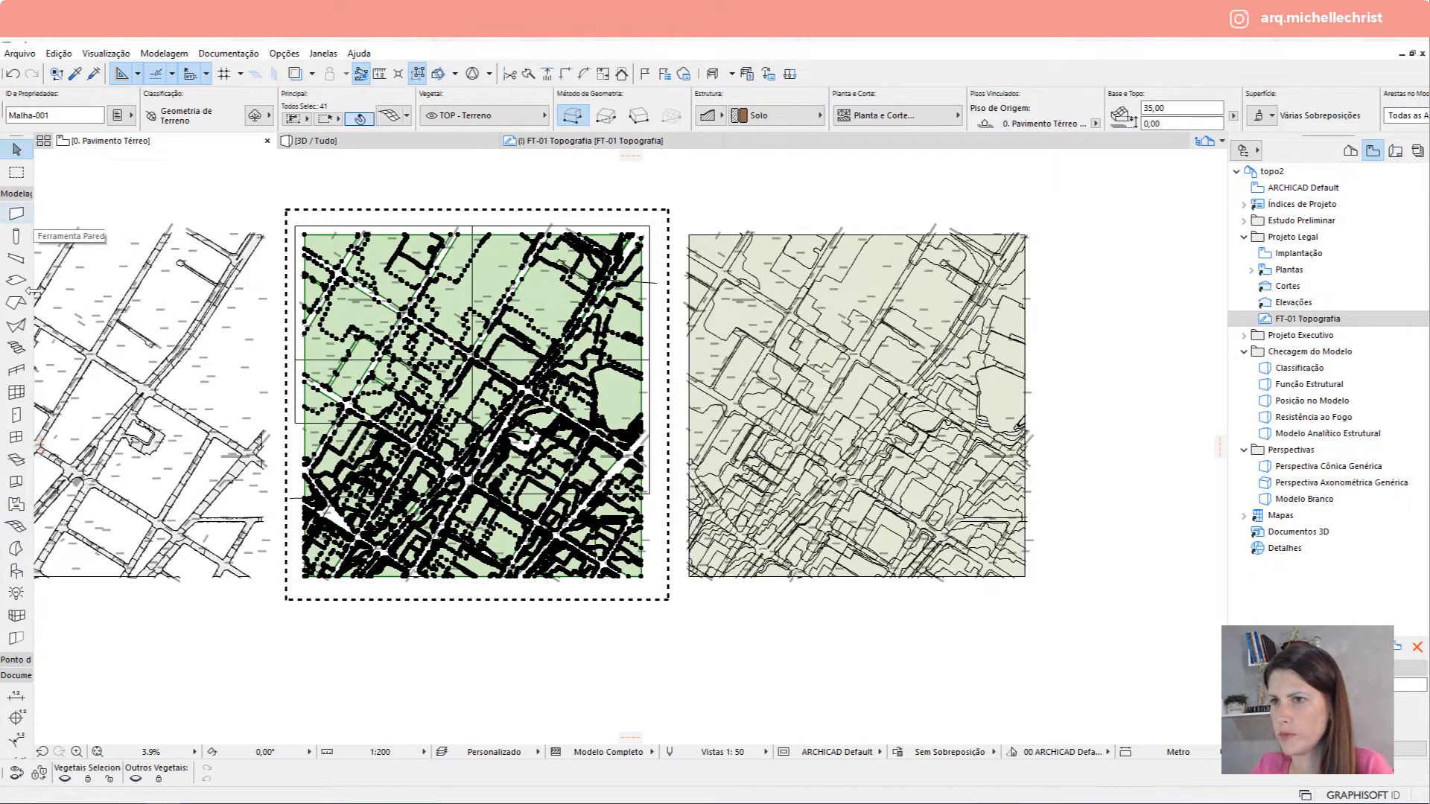
Move the selected block meshes onto the street meshes, using the Rua do Estilo Barroco corner on the north edge as reference point.
{"action": "scroll", "coordinate": [654, 217], "scroll_direction": "up", "scroll_amount": 8}
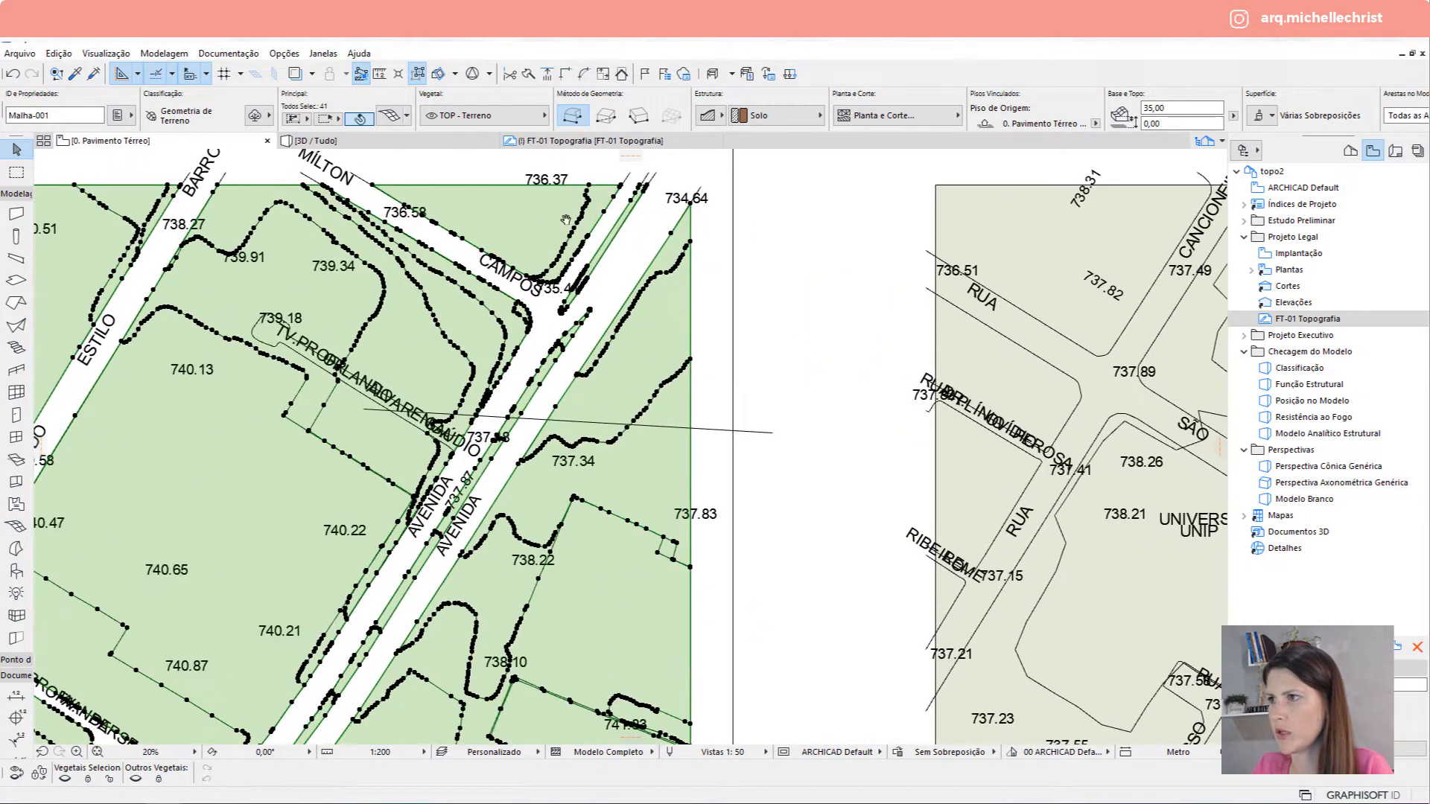
{"action": "scroll", "coordinate": [288, 266], "scroll_direction": "up", "scroll_amount": 1}
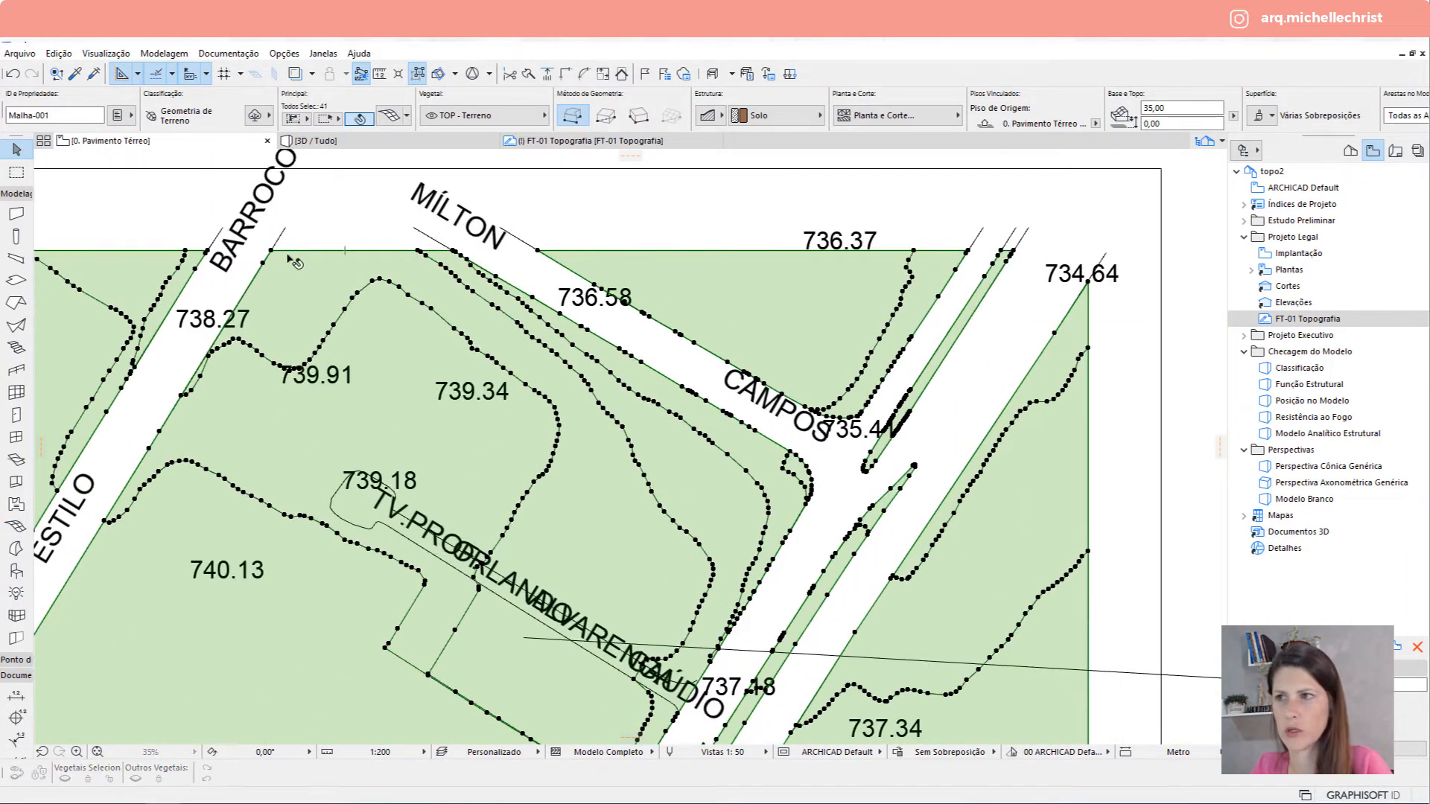
{"action": "key", "text": "ctrl+d"}
{"action": "left_click", "coordinate": [274, 254]}
{"action": "scroll", "coordinate": [275, 256], "scroll_direction": "down", "scroll_amount": 6}
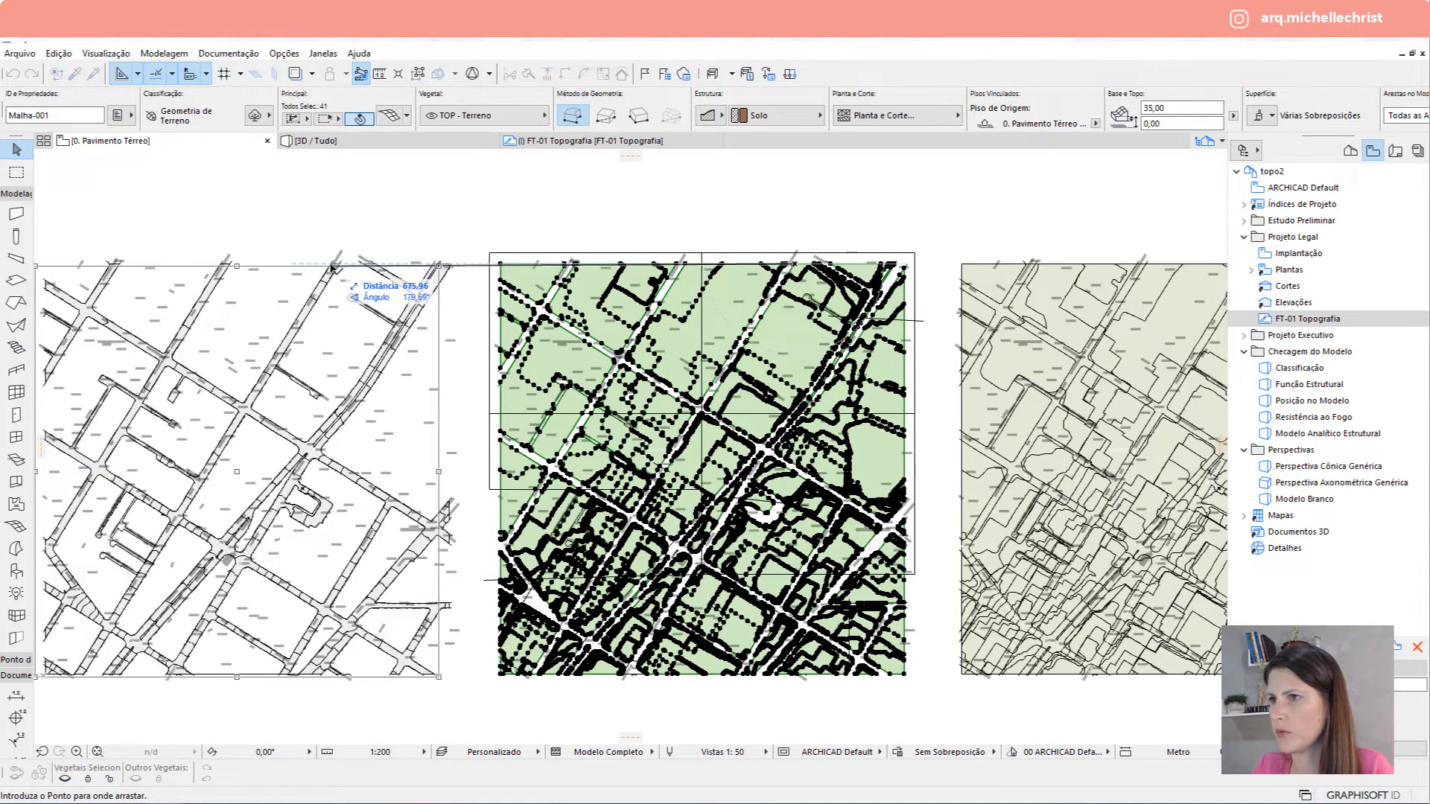
{"action": "scroll", "coordinate": [330, 270], "scroll_direction": "up", "scroll_amount": 2}
{"action": "scroll", "coordinate": [329, 270], "scroll_direction": "up", "scroll_amount": 3}
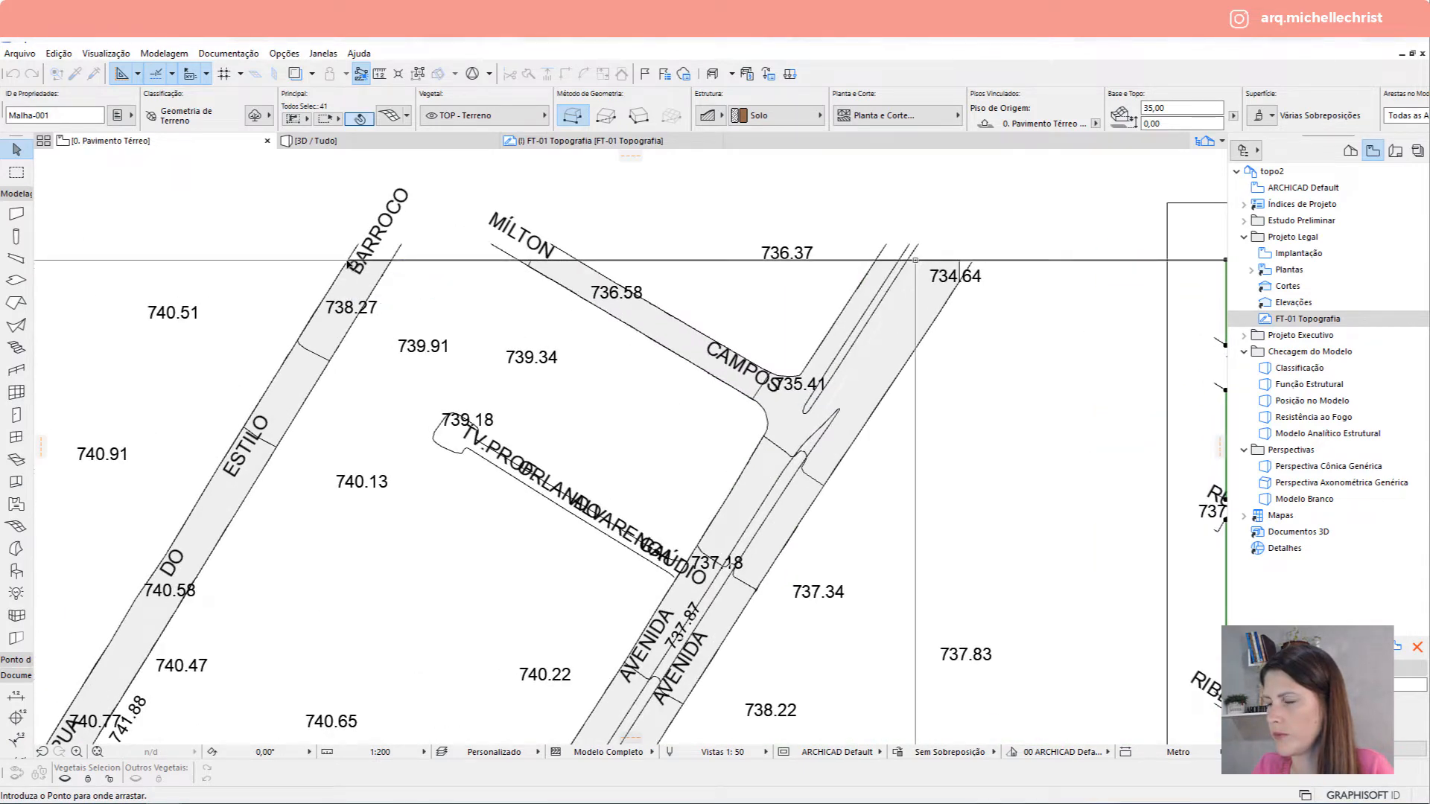
{"action": "left_click", "coordinate": [347, 264]}
Shift the block meshes east so their northeast corner aligns with the outer edge of the street mesh.
{"action": "left_click", "coordinate": [915, 283]}
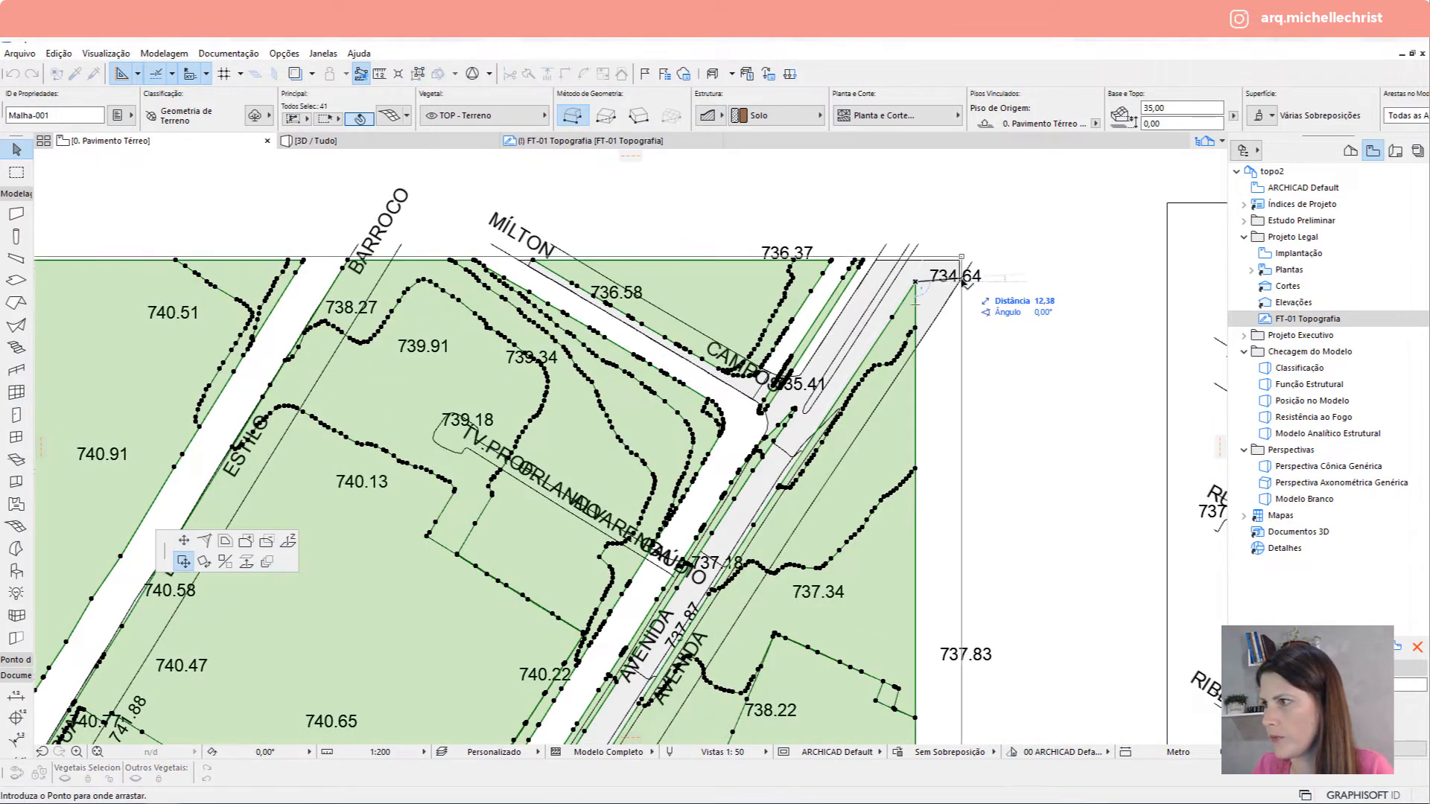
{"action": "left_click", "coordinate": [962, 281]}
{"action": "scroll", "coordinate": [808, 214], "scroll_direction": "down", "scroll_amount": 5}
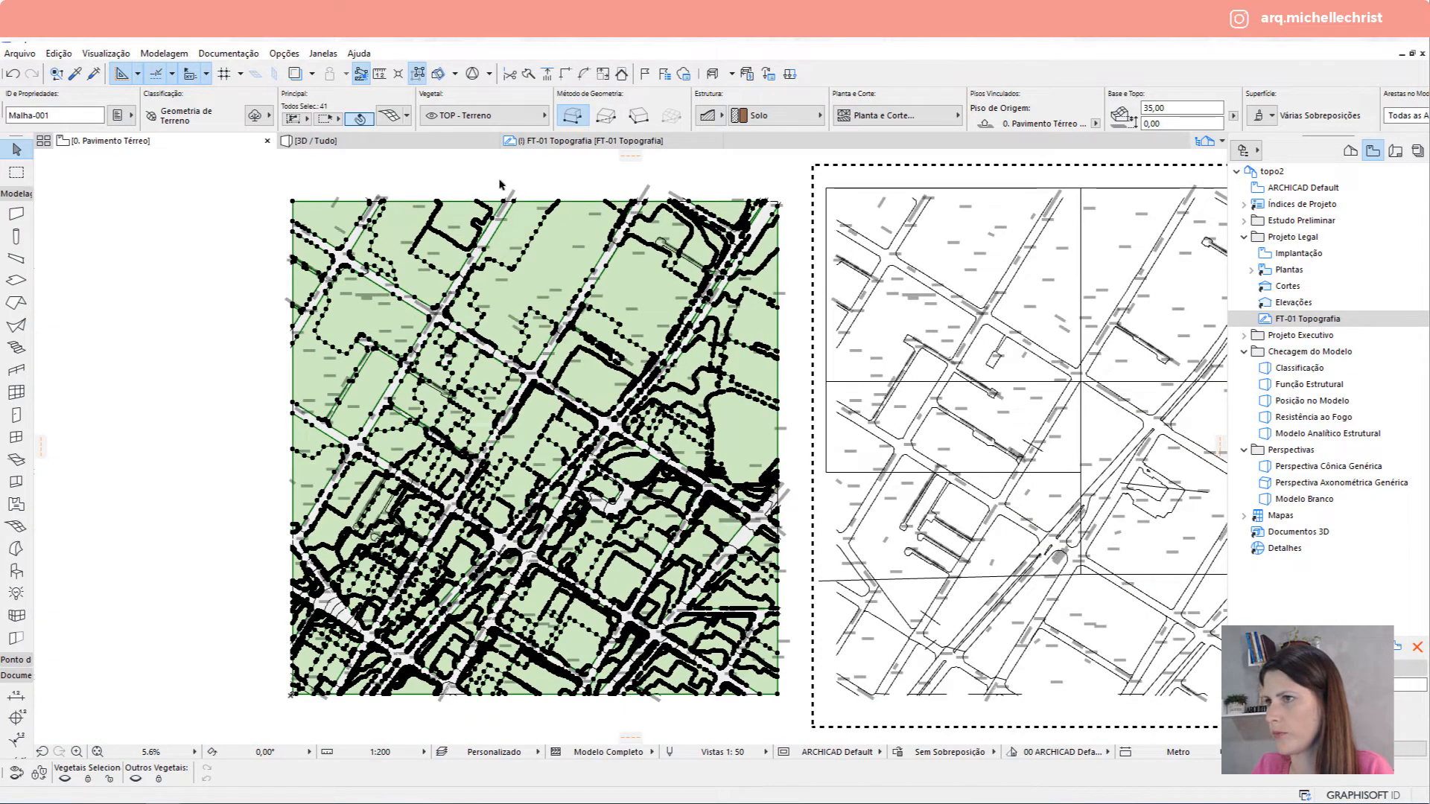
Inspect the combined street and block meshes in 3D beside the uncut terrain, and return to the ground floor plan.
{"action": "left_click", "coordinate": [349, 140]}
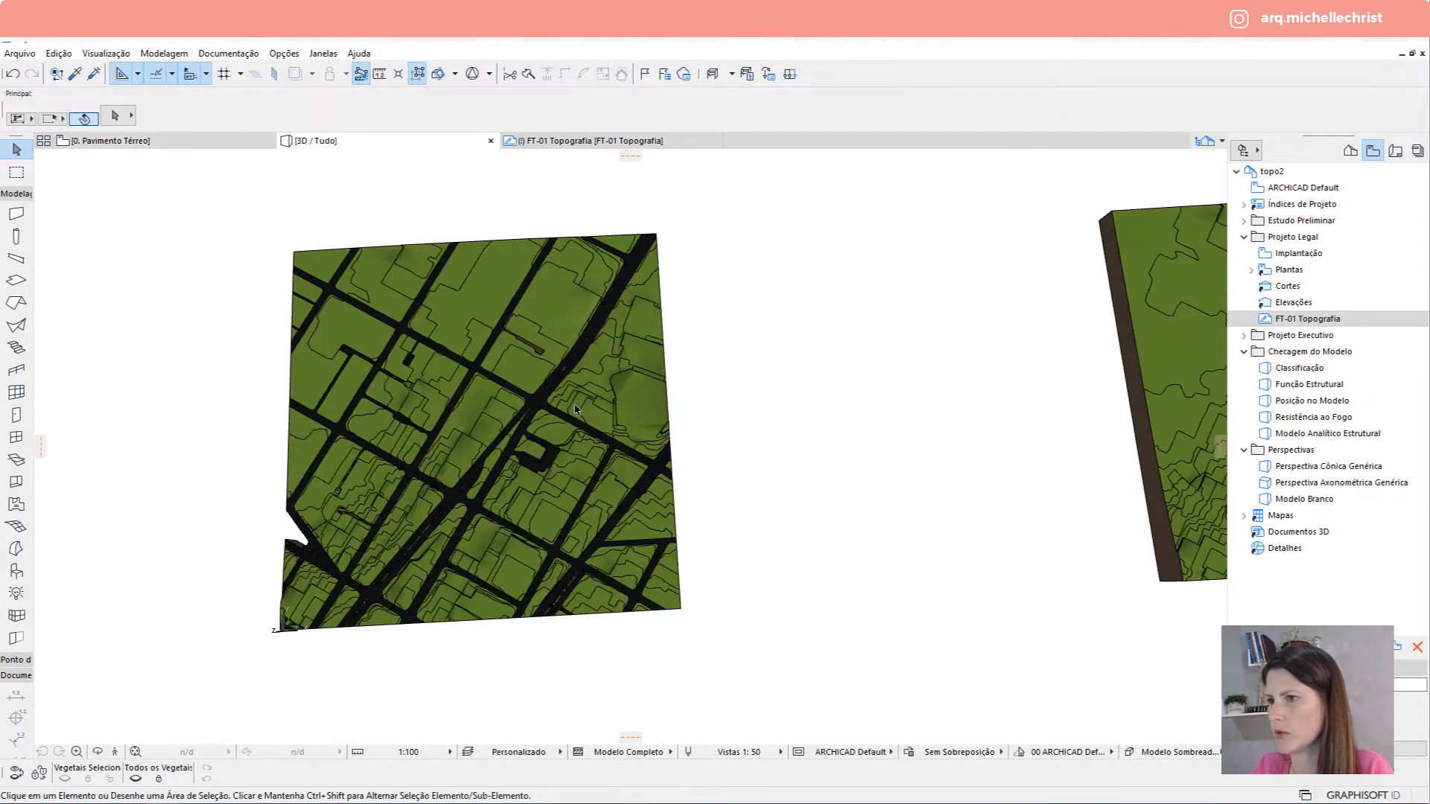
{"action": "left_click_drag", "start_coordinate": [576, 409], "coordinate": [663, 281]}
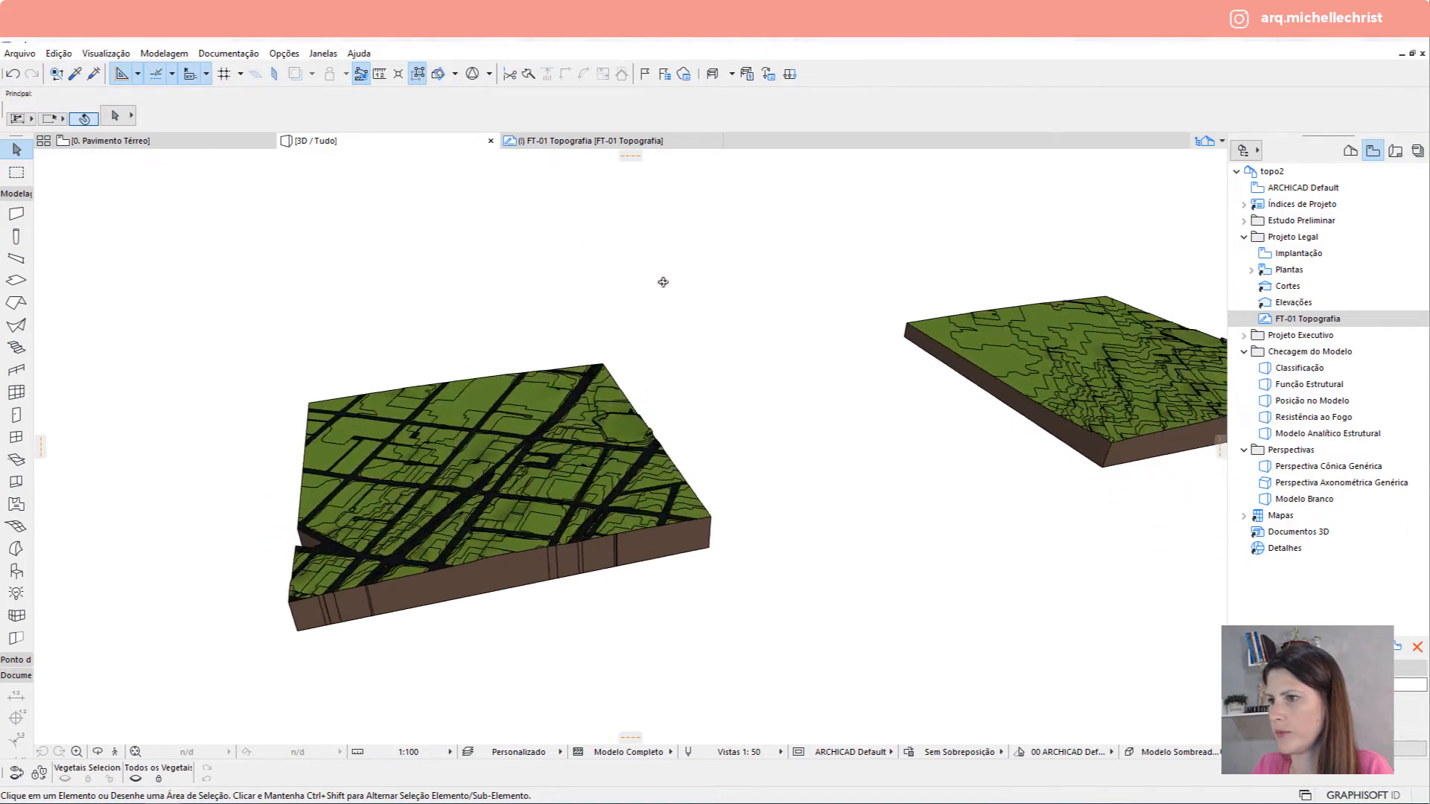
{"action": "scroll", "coordinate": [605, 387], "scroll_direction": "up", "scroll_amount": 10}
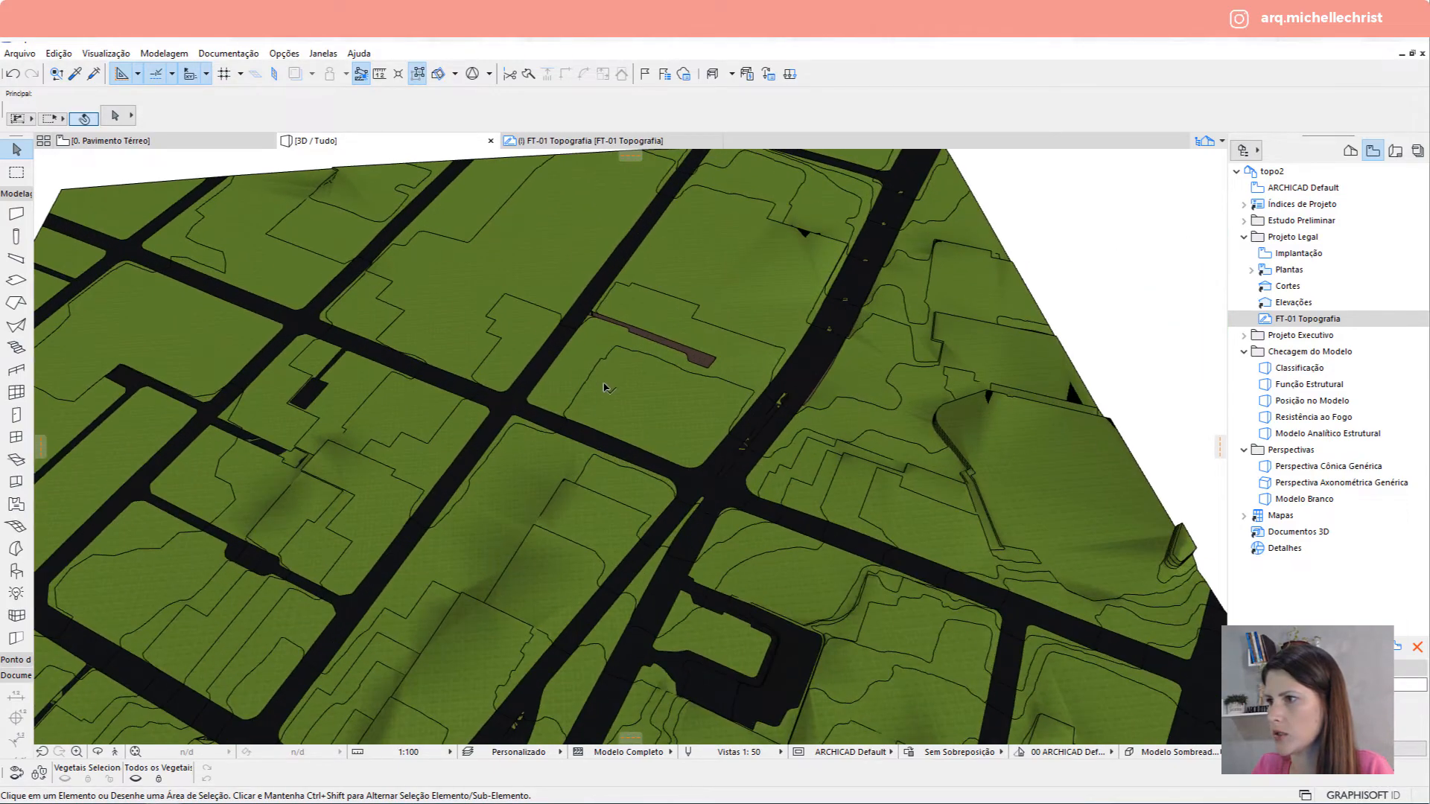
{"action": "scroll", "coordinate": [605, 388], "scroll_direction": "down", "scroll_amount": 10}
{"action": "left_click_drag", "start_coordinate": [693, 402], "coordinate": [361, 349]}
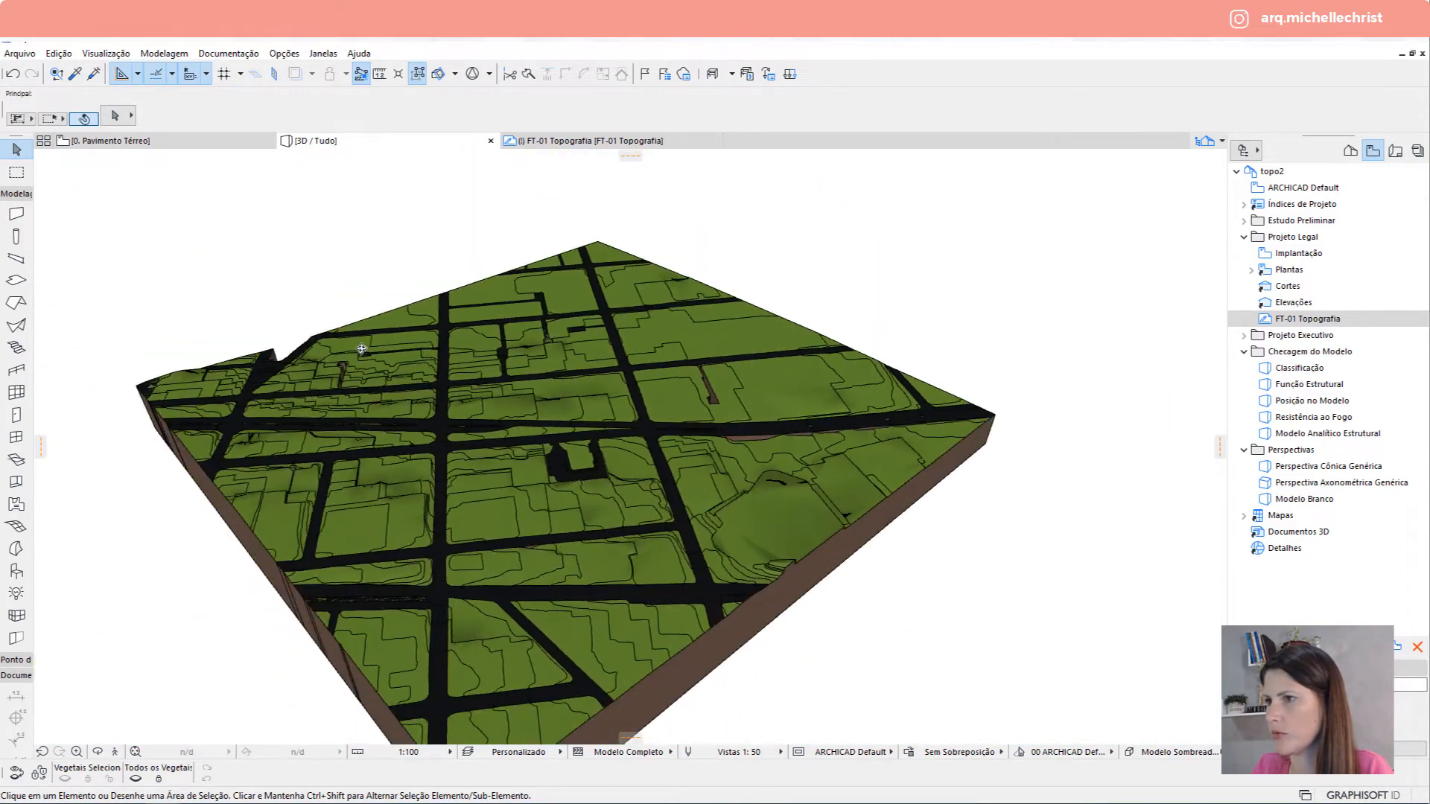
{"action": "middle_click_drag", "start_coordinate": [361, 348], "coordinate": [591, 478], "text": "shift"}
{"action": "scroll", "coordinate": [713, 406], "scroll_direction": "down", "scroll_amount": 5}
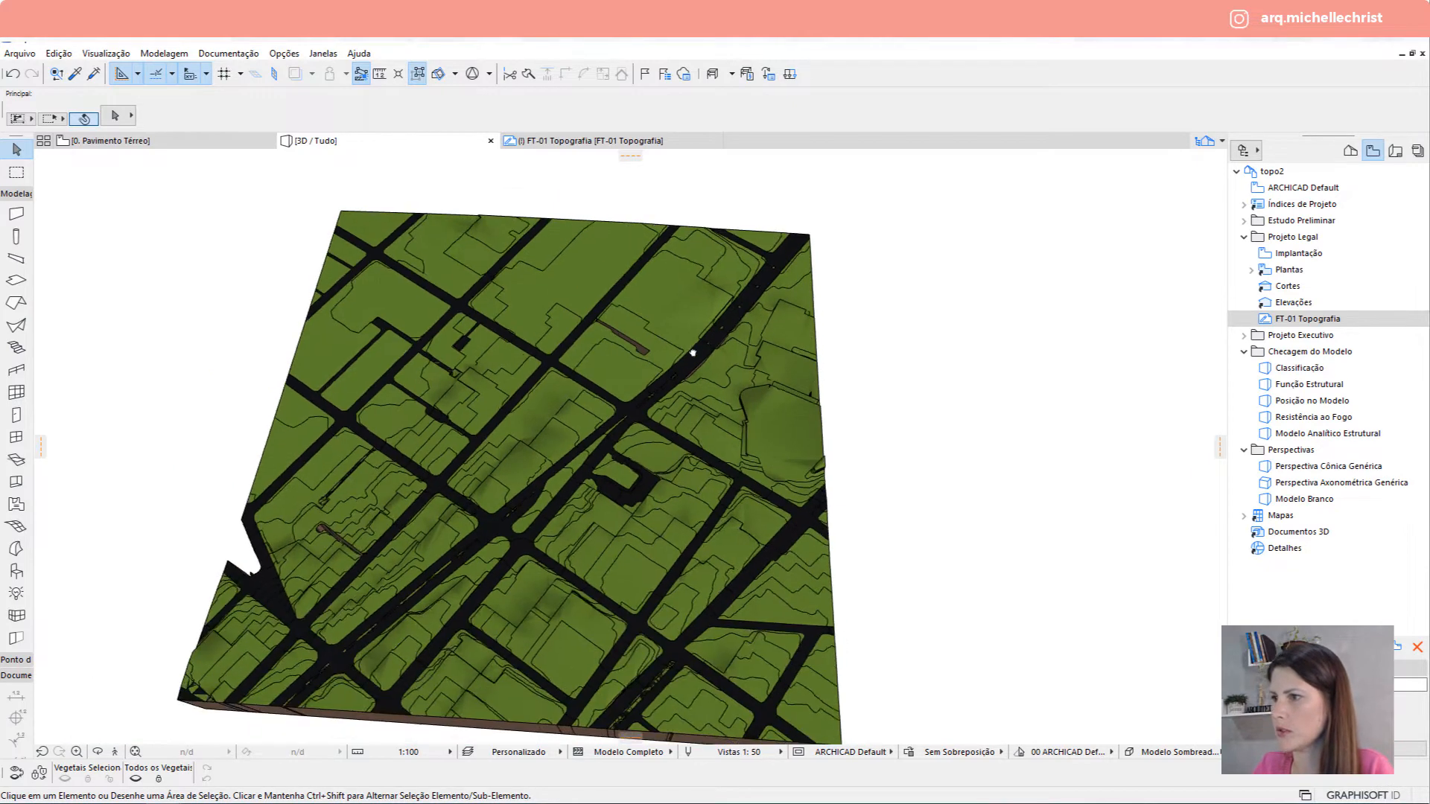
{"action": "middle_click_drag", "start_coordinate": [689, 350], "coordinate": [238, 480], "text": "shift"}
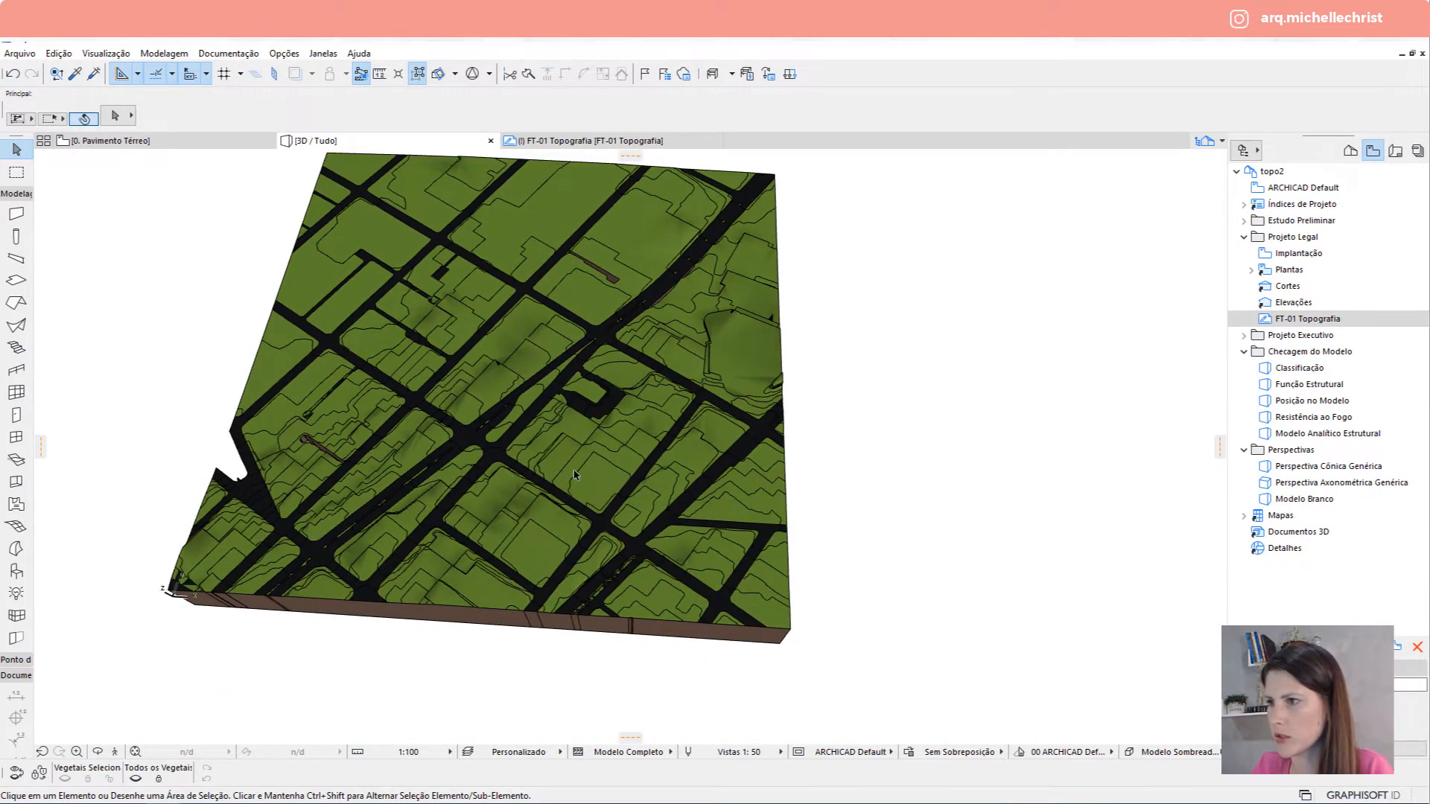
{"action": "middle_click_drag", "start_coordinate": [574, 475], "coordinate": [864, 386], "text": "shift"}
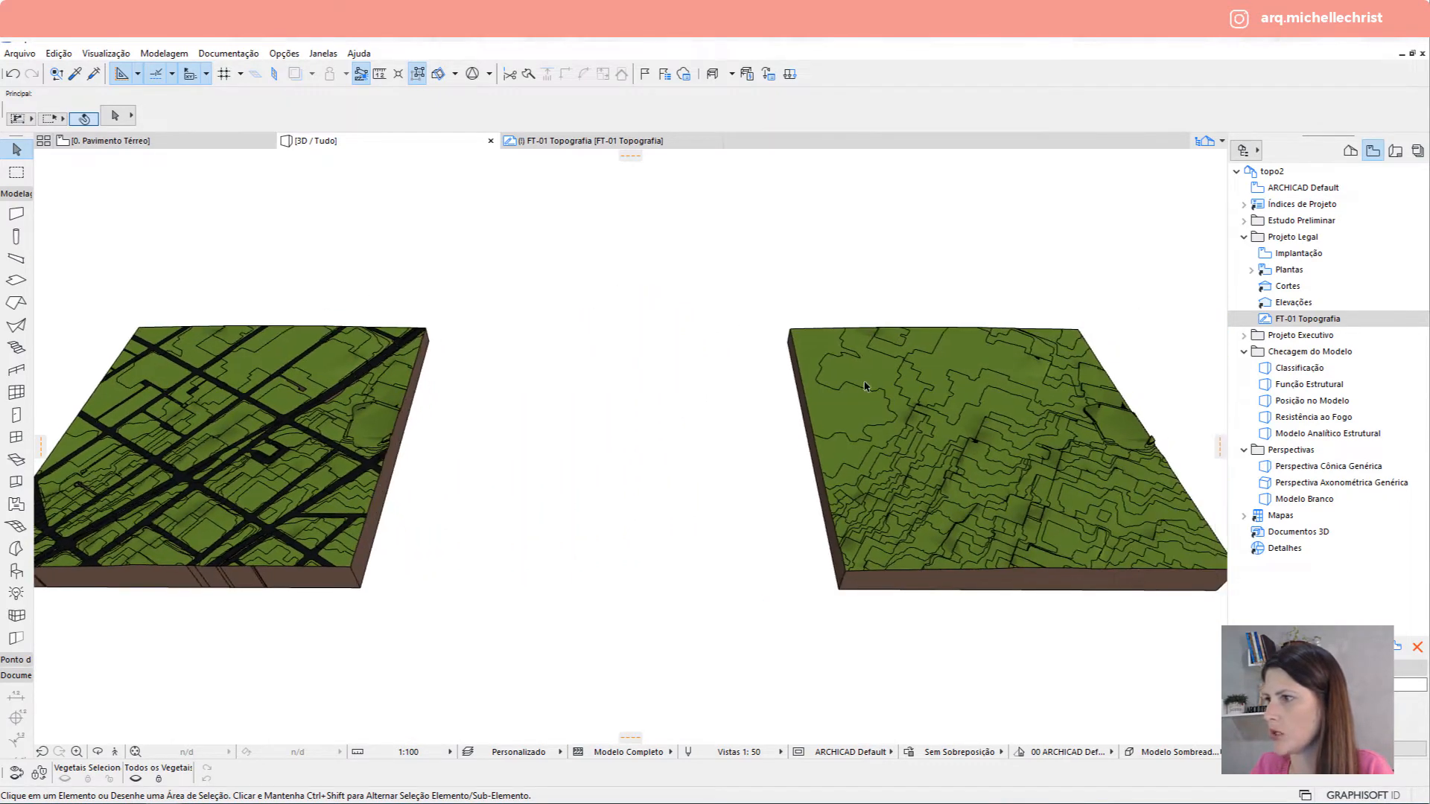
{"action": "left_click", "coordinate": [953, 423]}
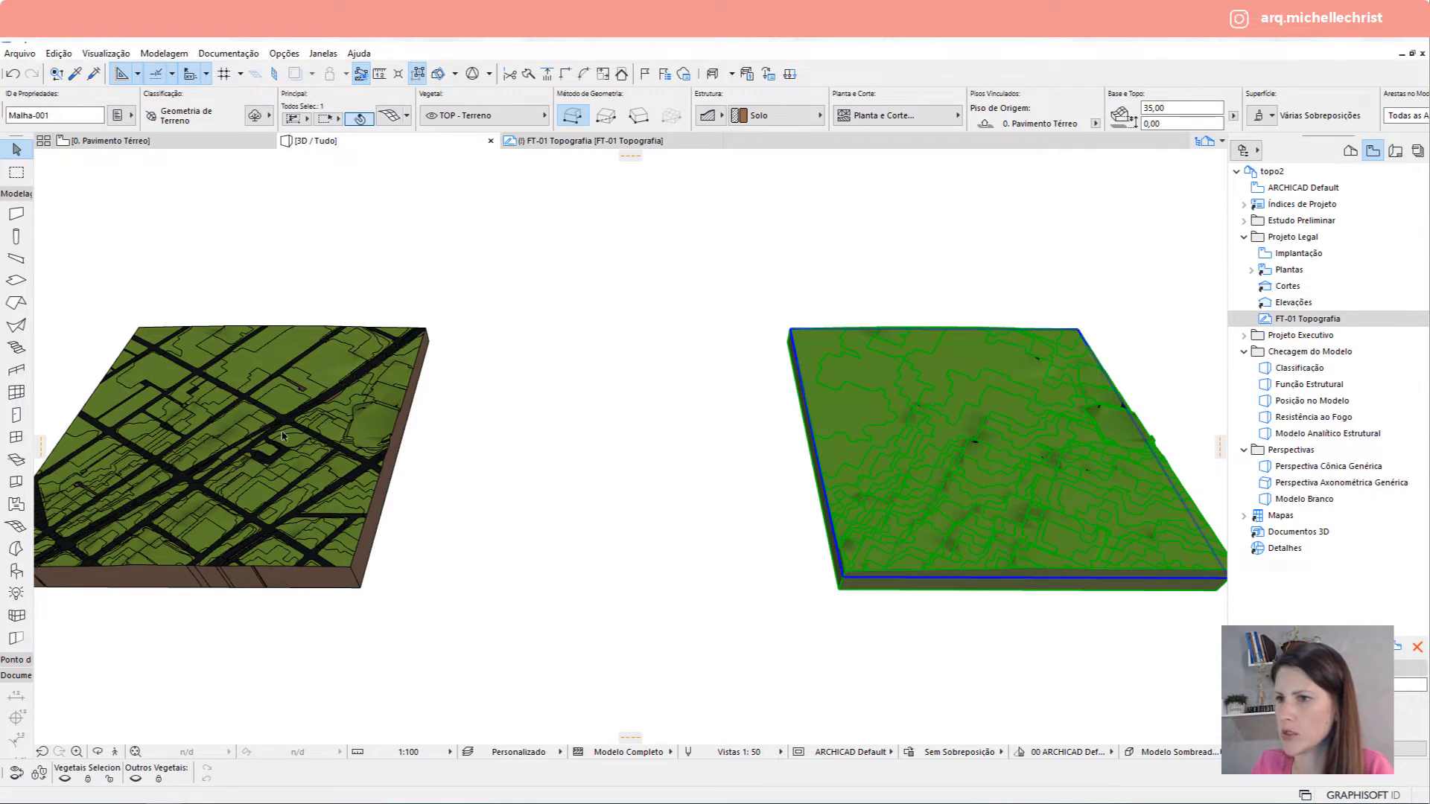
{"action": "key", "text": "Escape"}
{"action": "scroll", "coordinate": [267, 450], "scroll_direction": "up", "scroll_amount": 5}
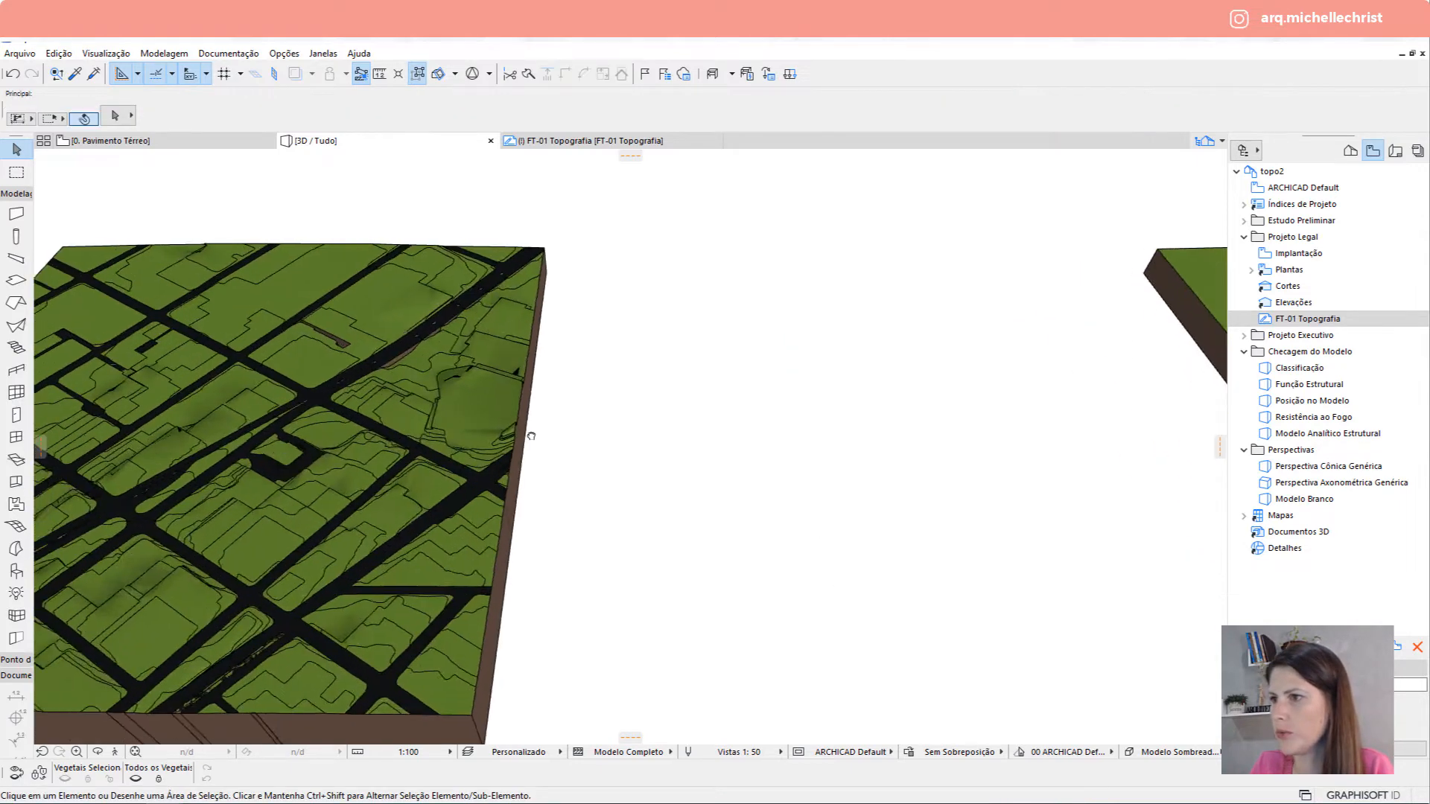
{"action": "left_click", "coordinate": [208, 143]}
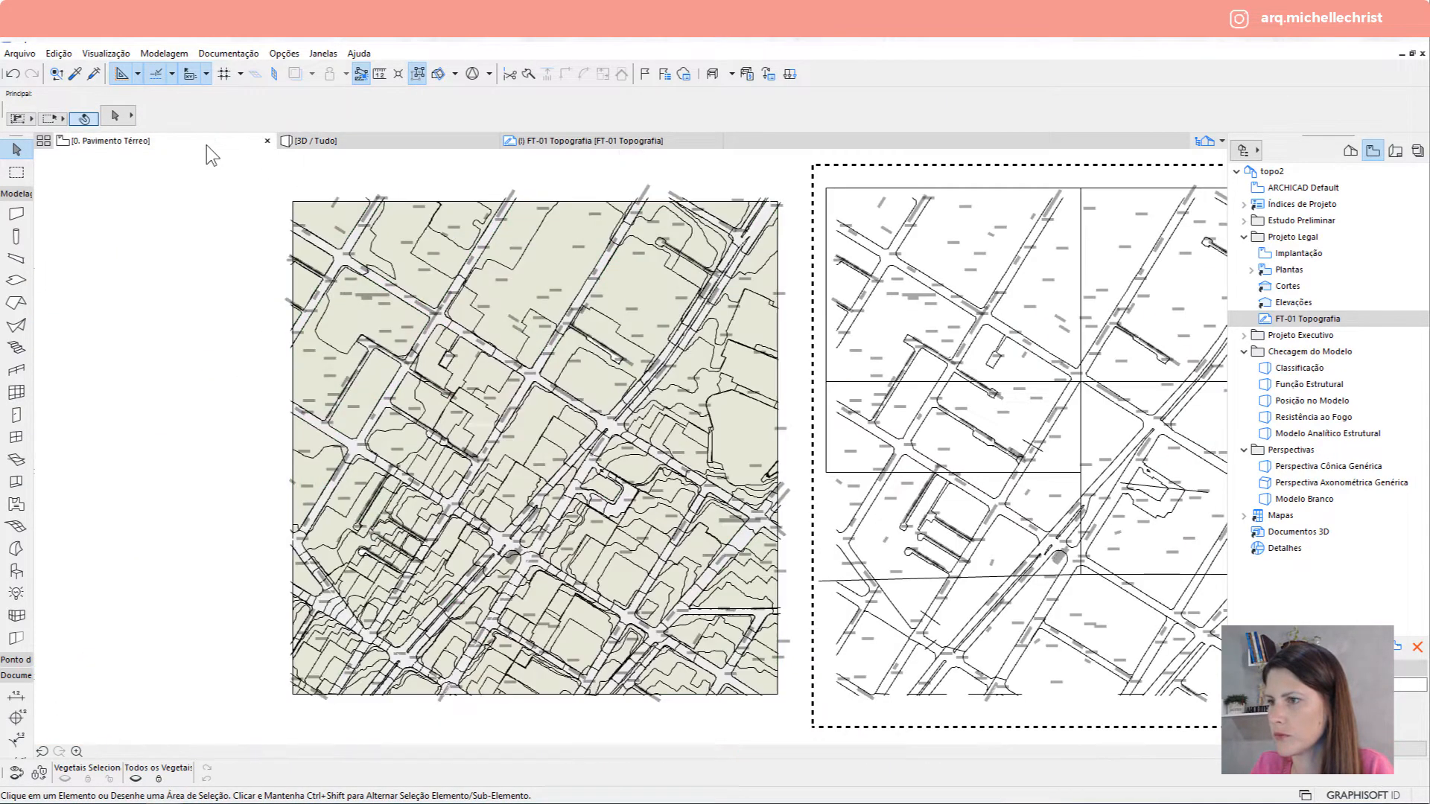
In the 3D view, select the asphalt street mesh and lower it by setting its elevation to the ground floor to -0,15.
{"action": "key", "text": "F3"}
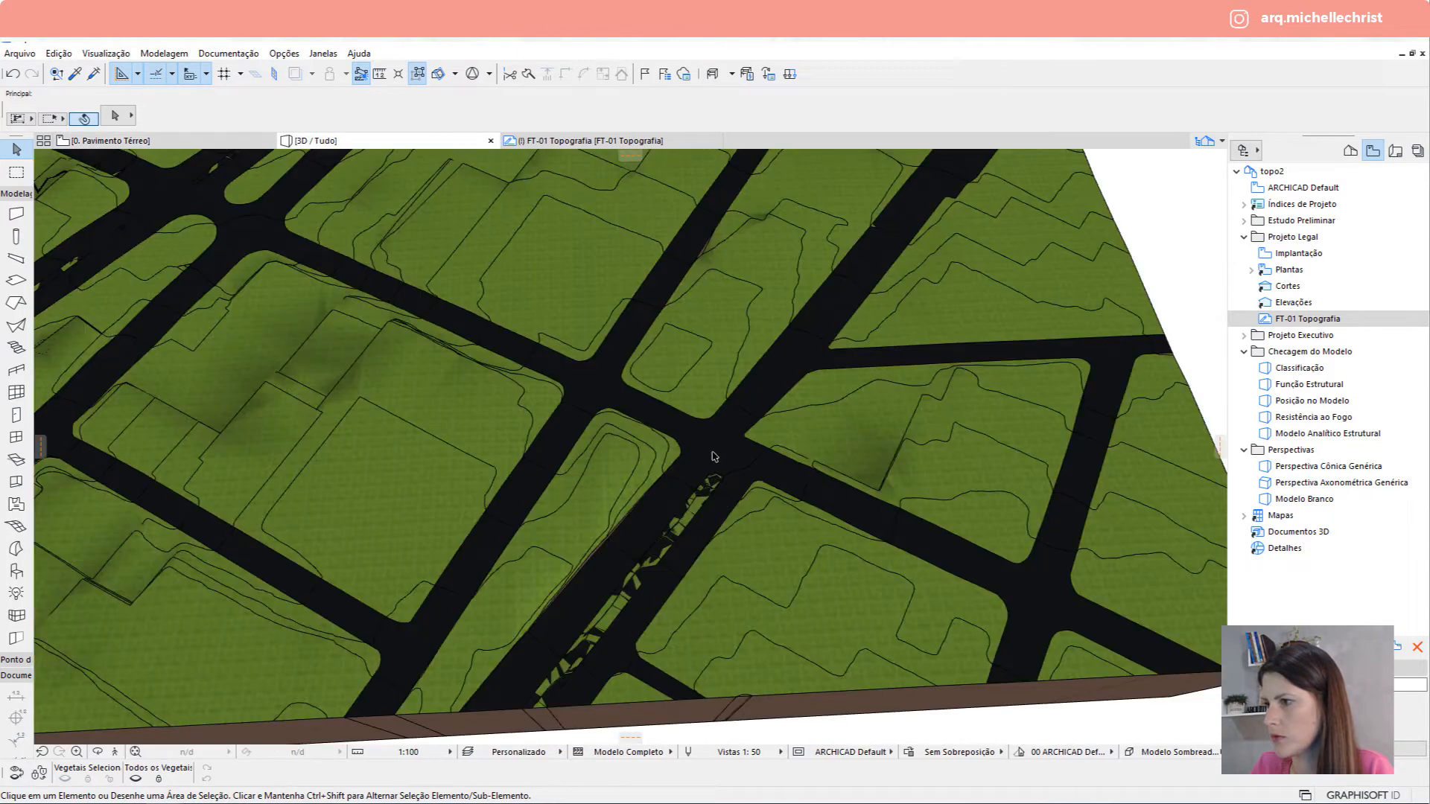
{"action": "left_click", "coordinate": [760, 514]}
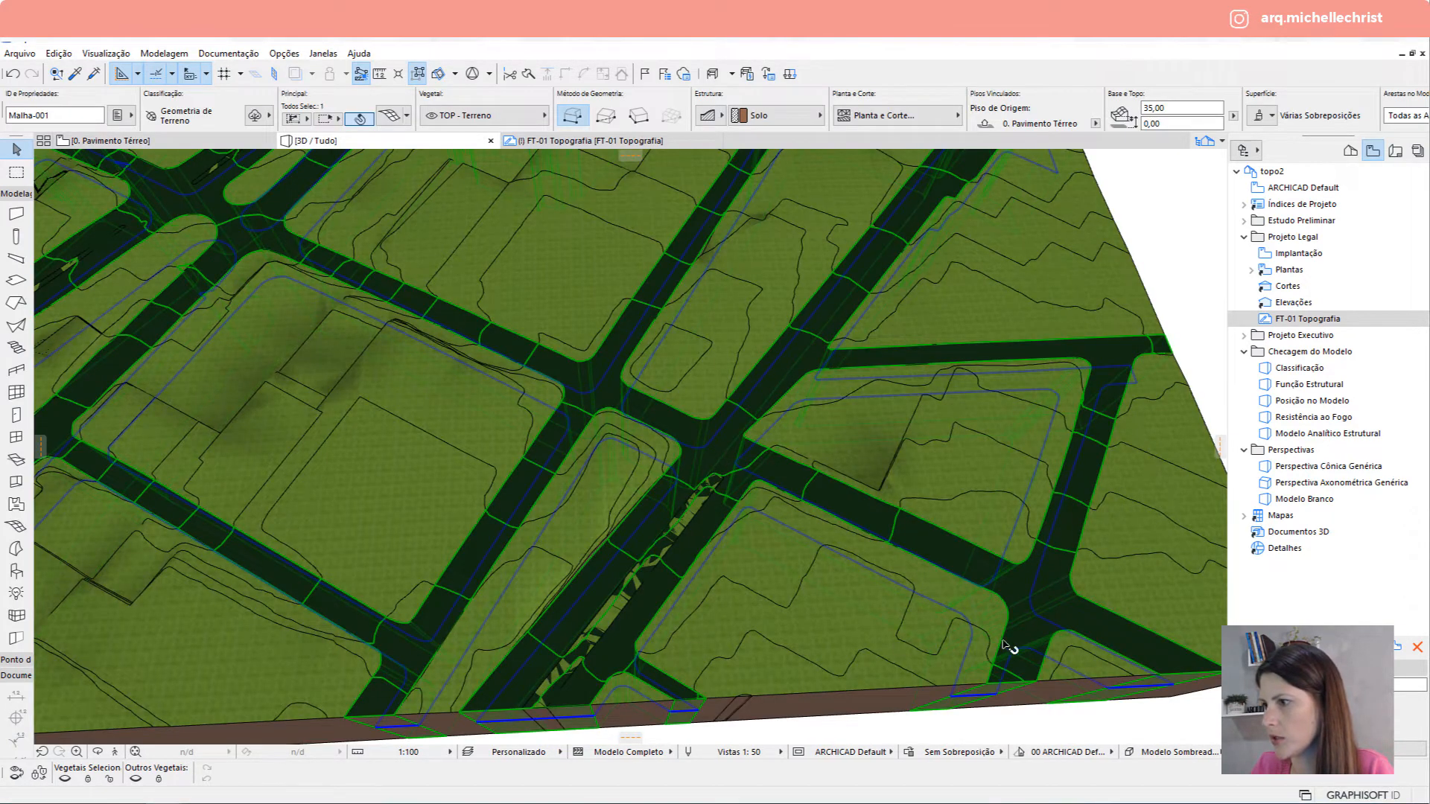
{"action": "left_click_drag", "start_coordinate": [1050, 647], "coordinate": [1052, 604]}
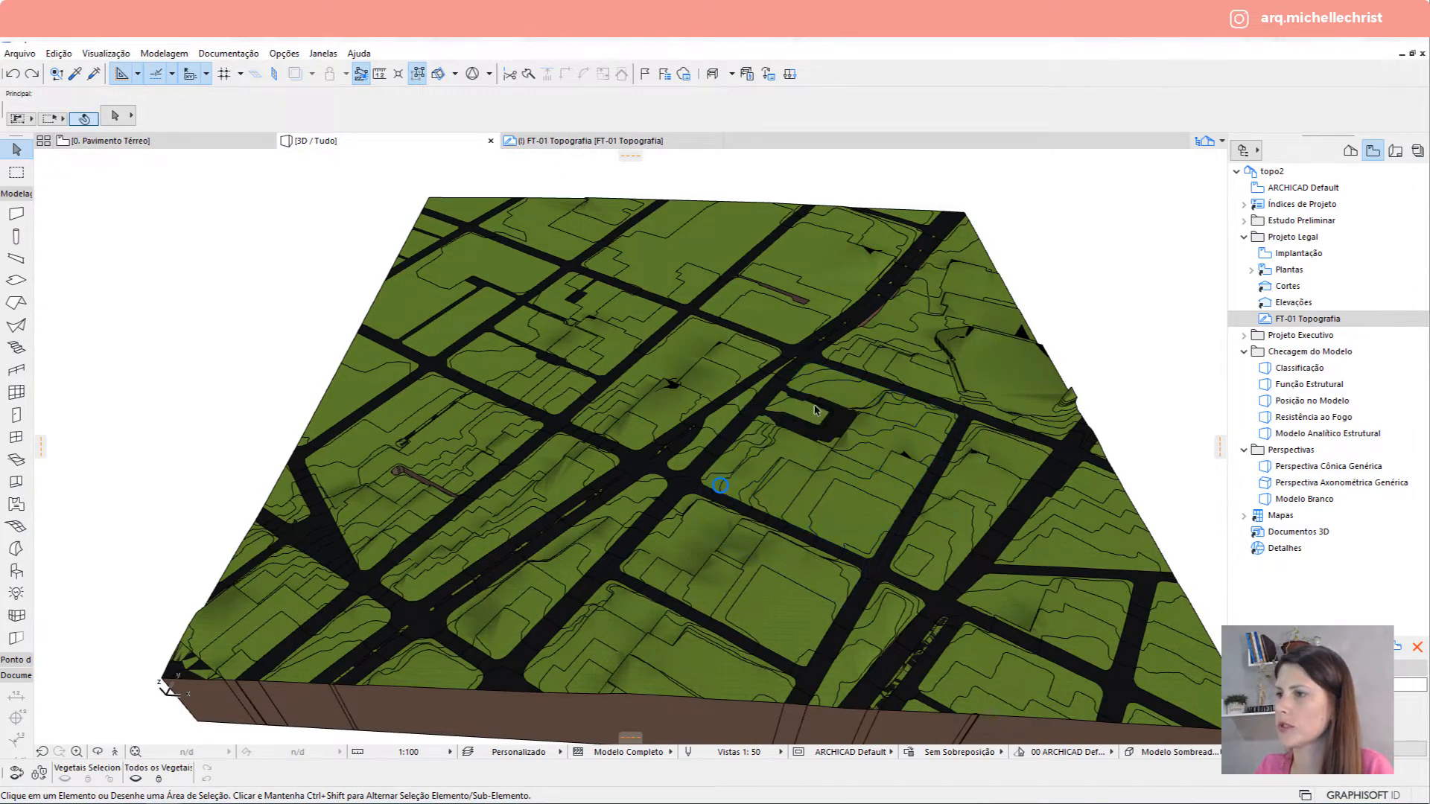
{"action": "left_click_drag", "start_coordinate": [653, 405], "coordinate": [456, 678]}
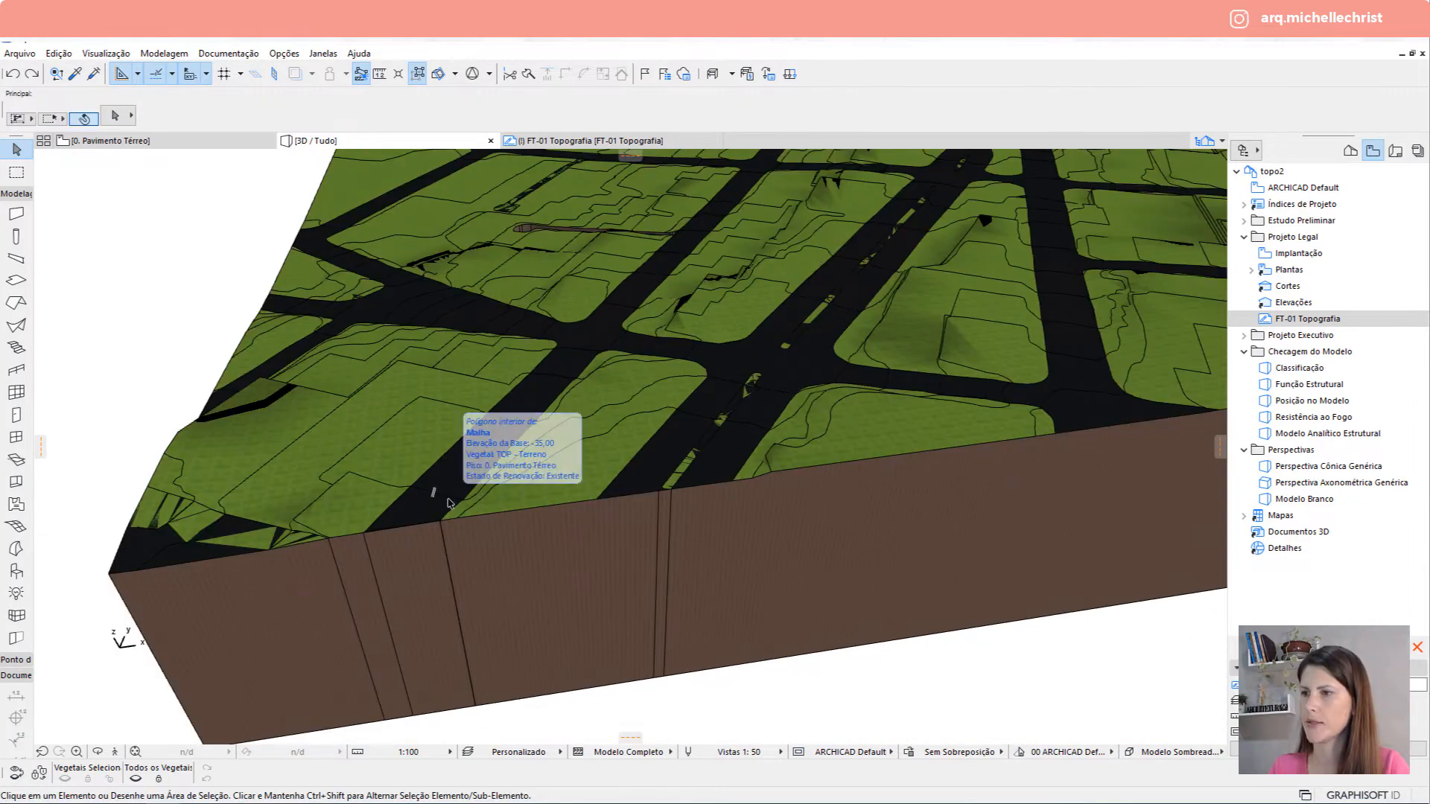
{"action": "left_click", "coordinate": [444, 500]}
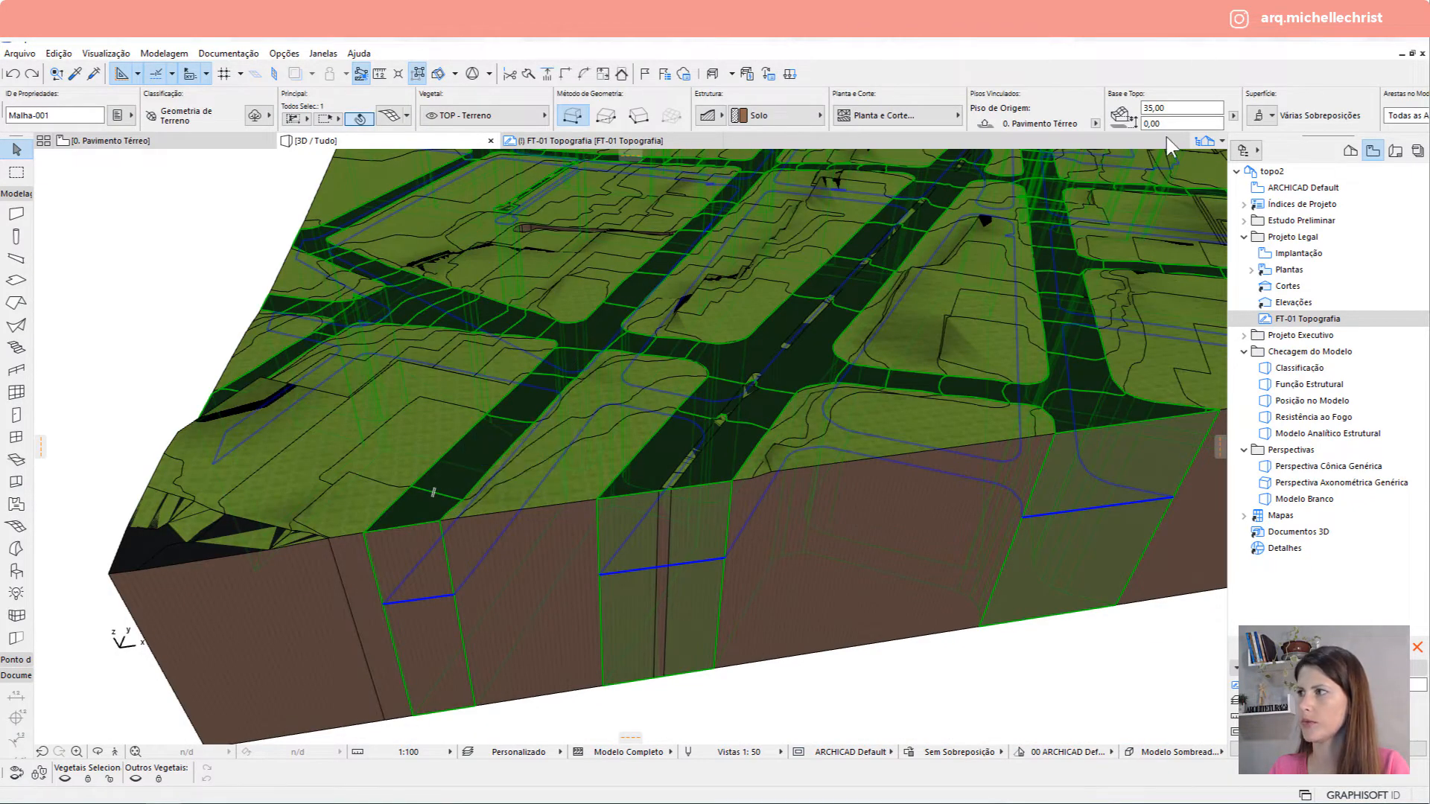
{"action": "left_click", "coordinate": [1158, 123]}
{"action": "type", "text": "-"}
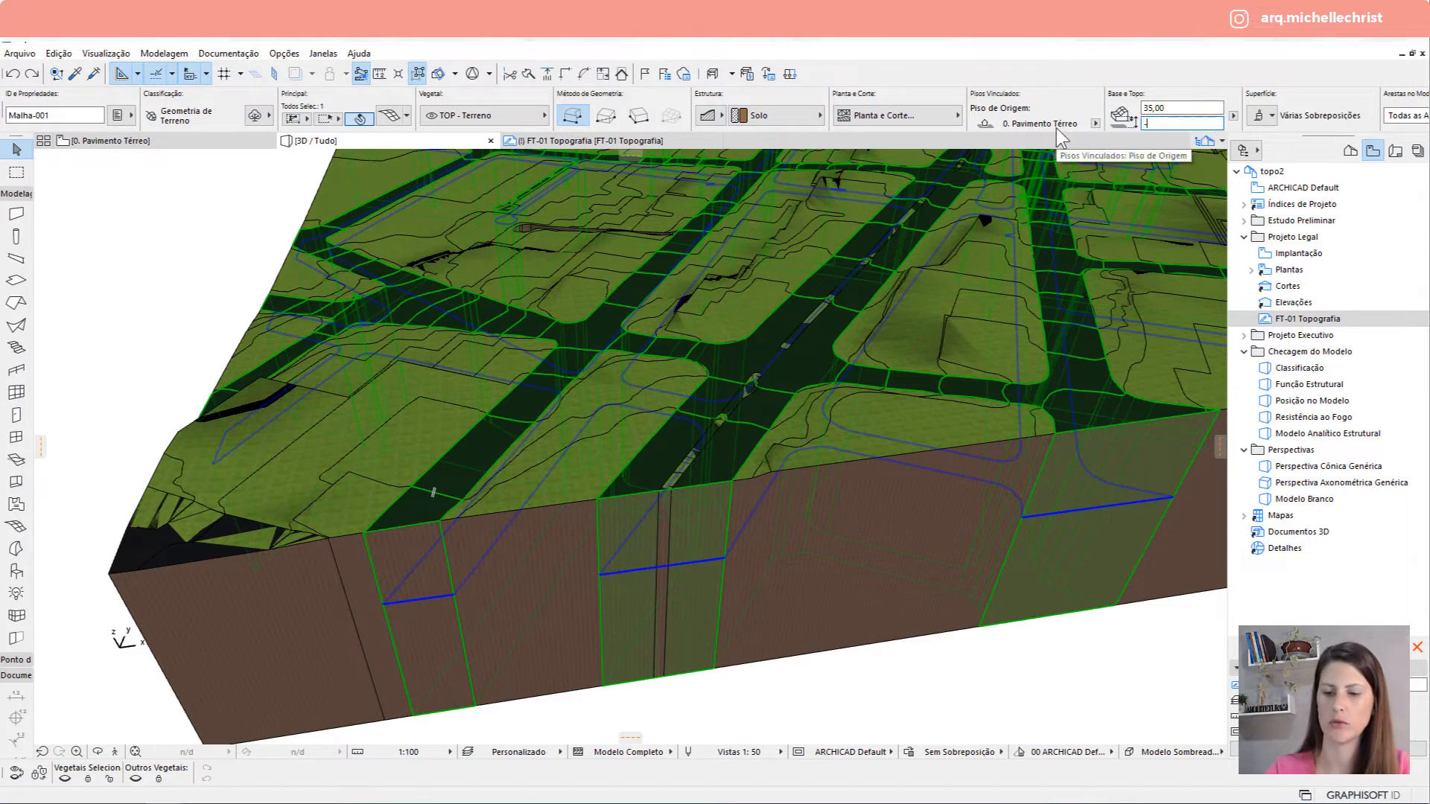
{"action": "type", "text": "0,15"}
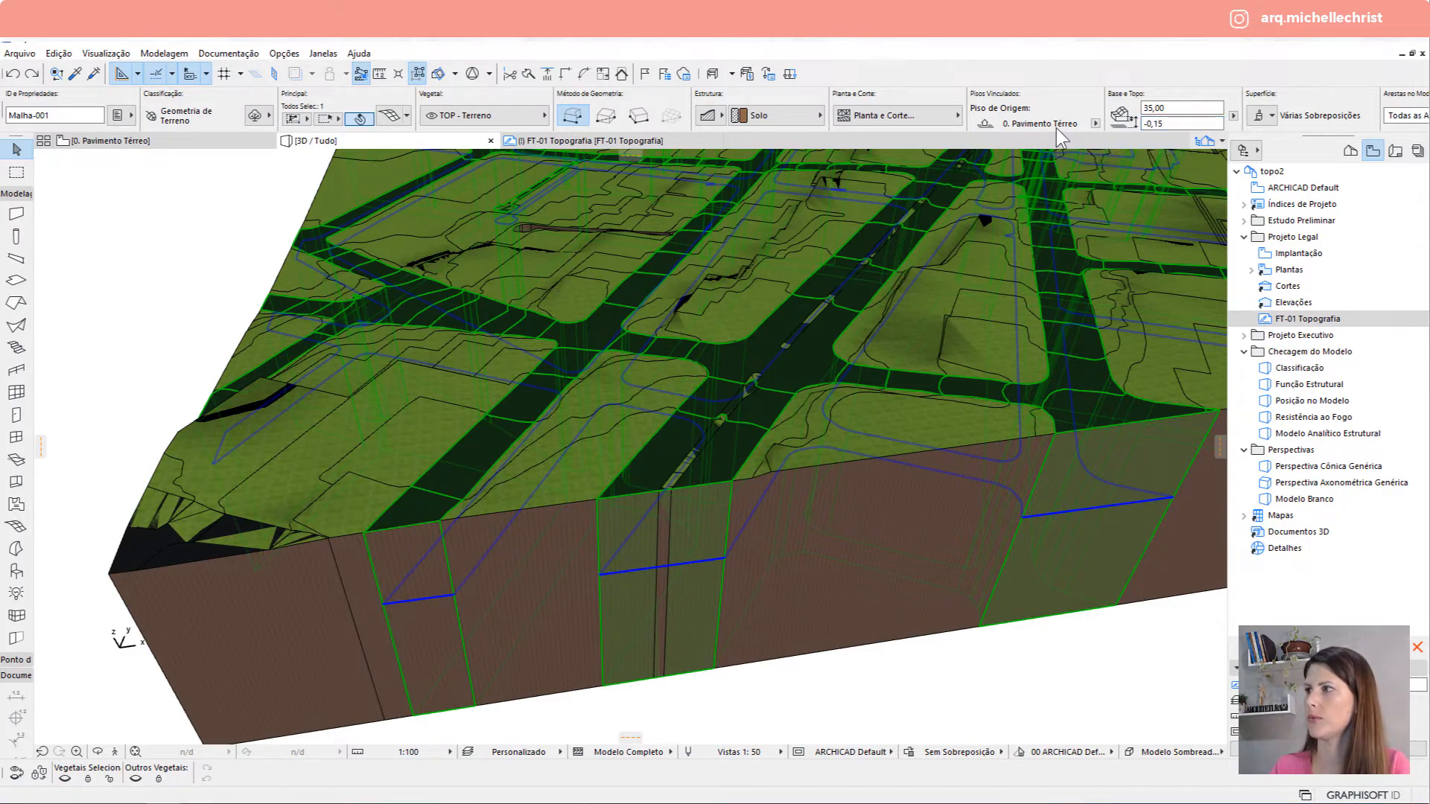
{"action": "key", "text": "Return"}
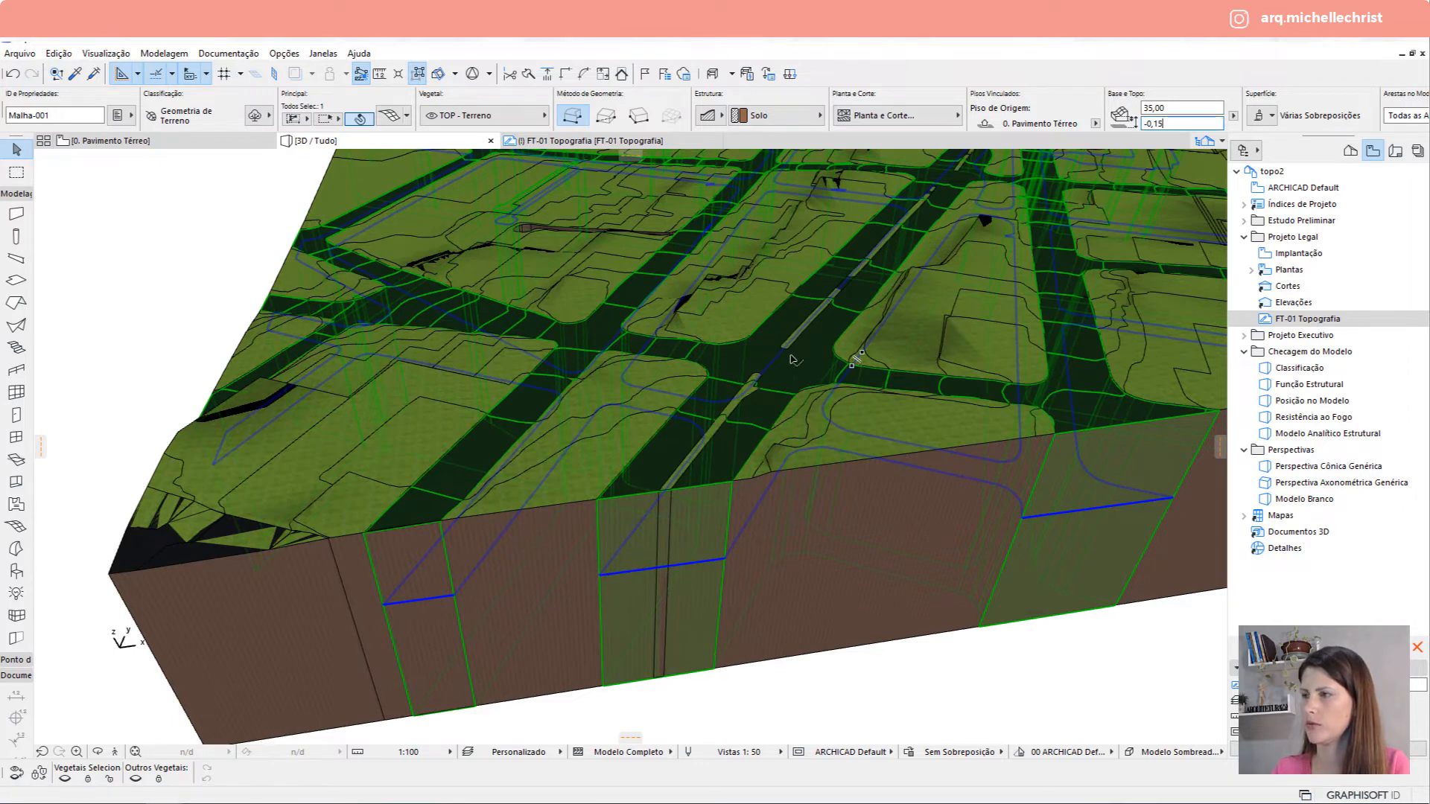
{"action": "key", "text": "Escape"}
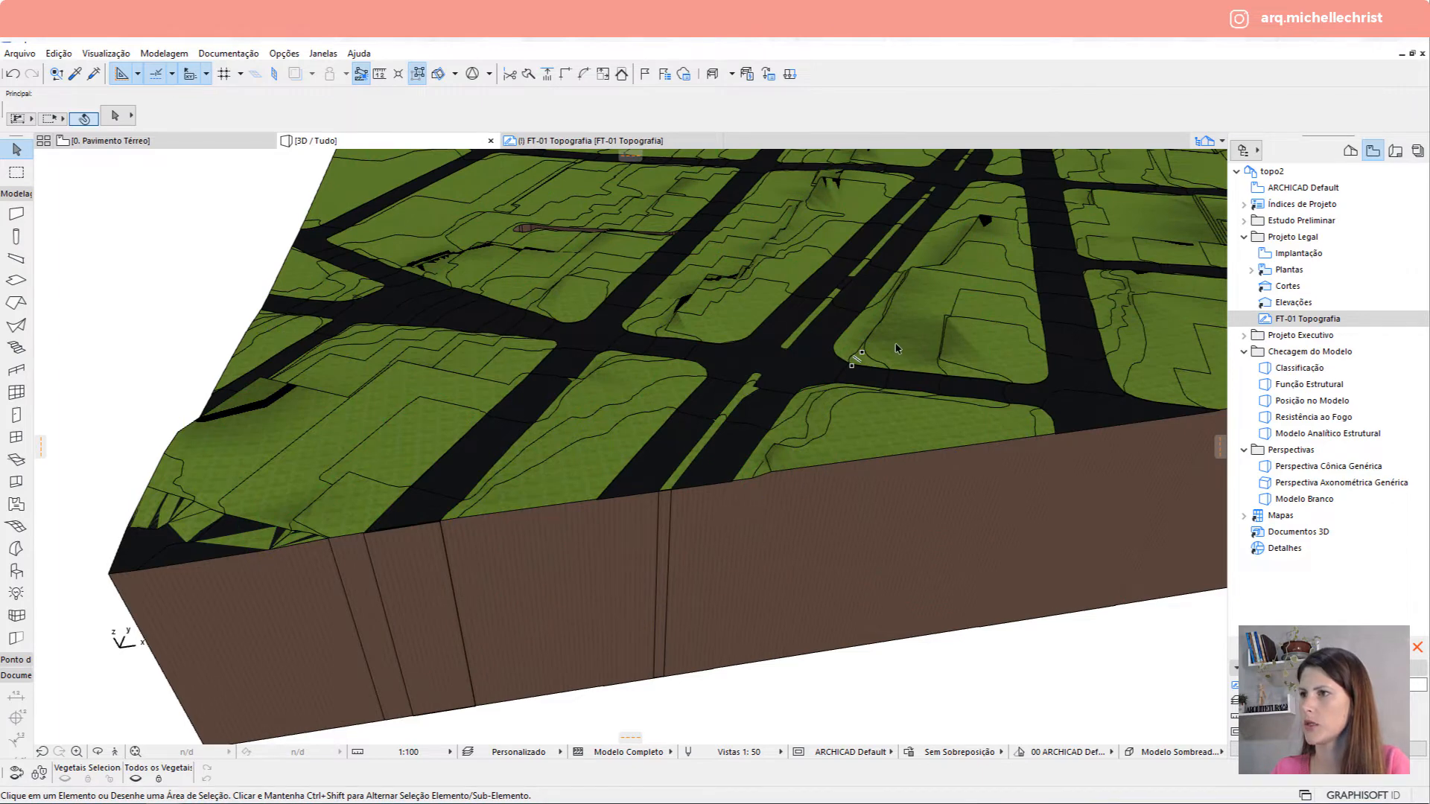
Examine the lowered streets against the blocks across the 3D terrain, and return to the ground floor plan.
{"action": "middle_click_drag", "start_coordinate": [897, 349], "coordinate": [732, 445]}
{"action": "scroll", "coordinate": [627, 403], "scroll_direction": "down", "scroll_amount": 4}
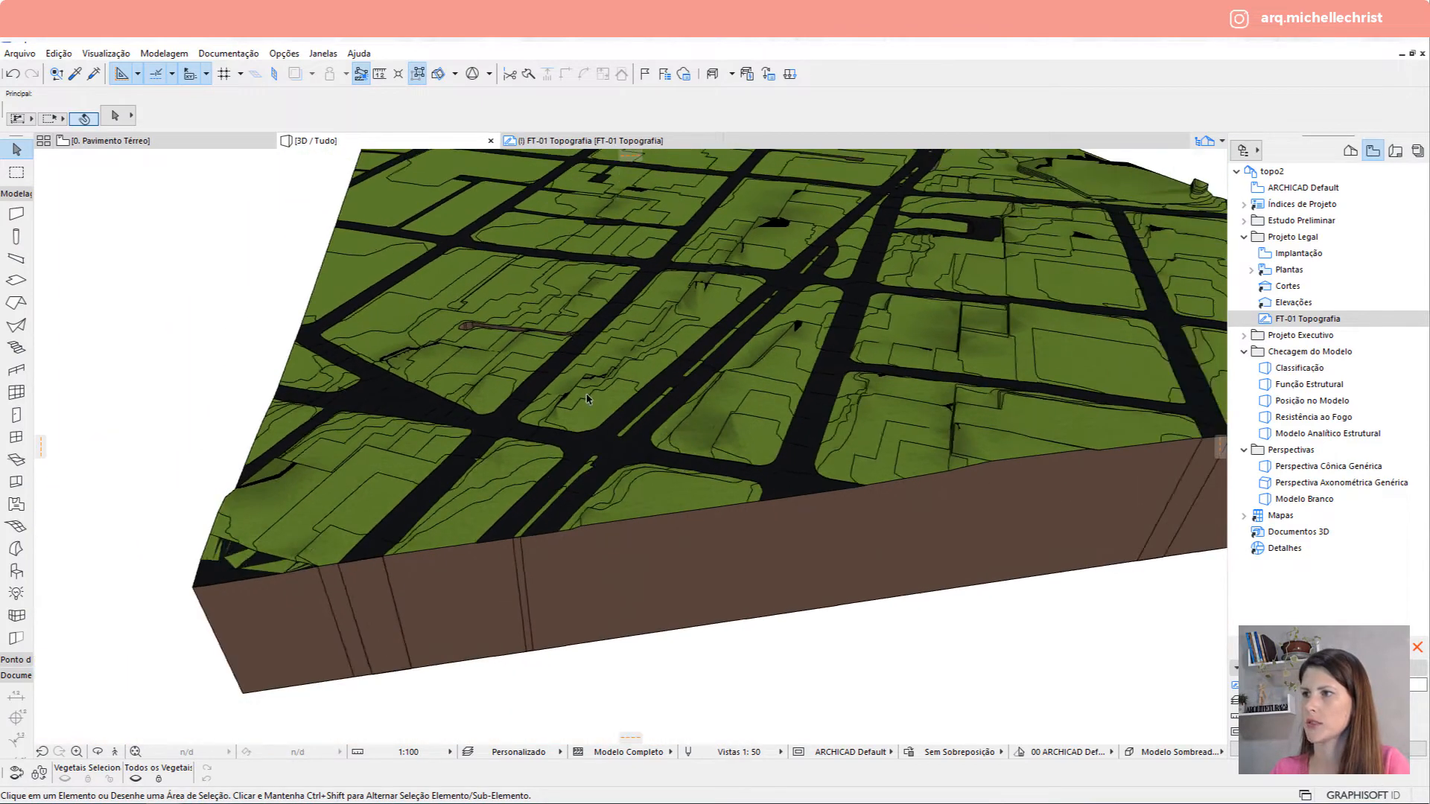
{"action": "middle_click_drag", "start_coordinate": [626, 403], "coordinate": [735, 325]}
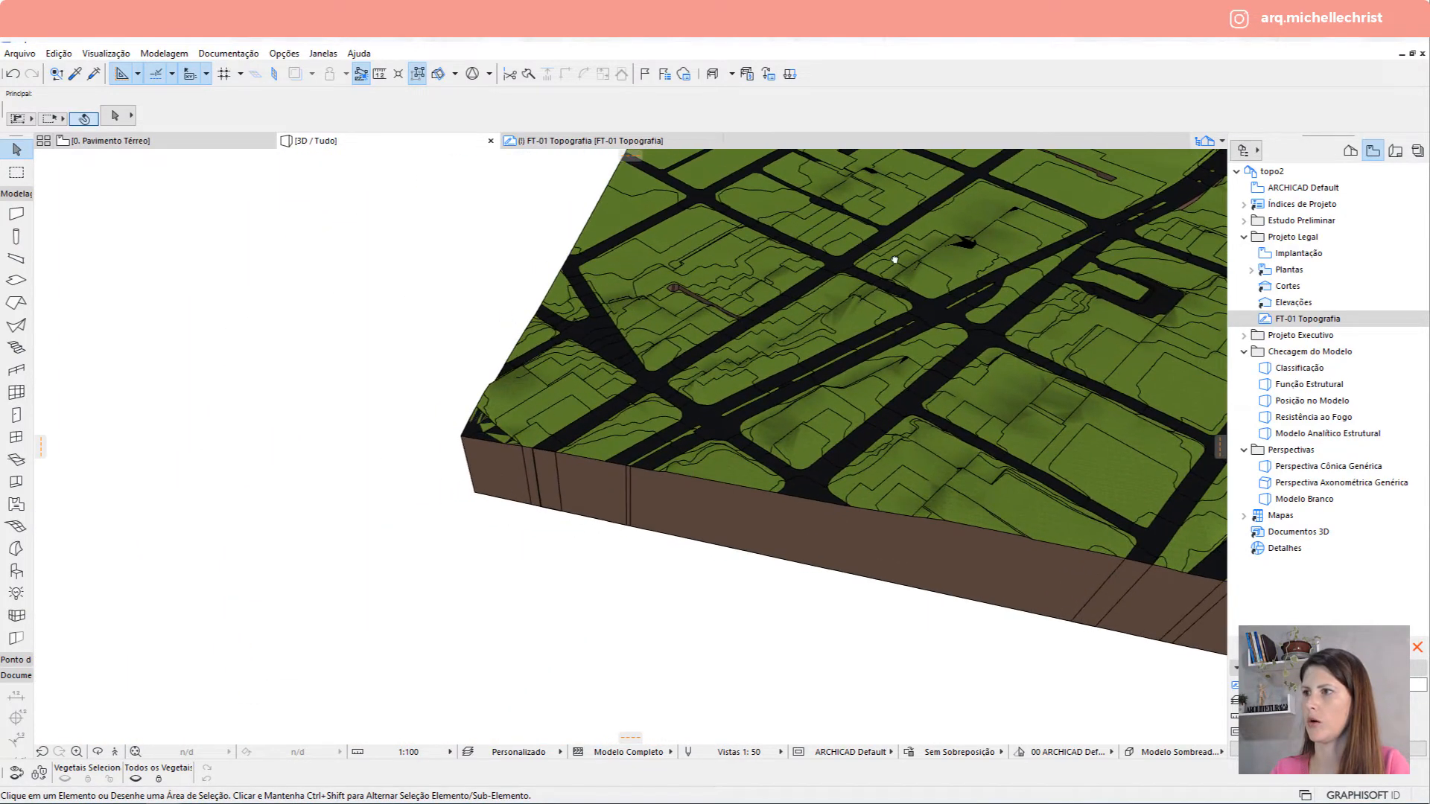
{"action": "scroll", "coordinate": [461, 452], "scroll_direction": "down", "scroll_amount": 5}
{"action": "middle_click_drag", "start_coordinate": [462, 357], "coordinate": [617, 348], "text": "shift"}
{"action": "left_click", "coordinate": [192, 141]}
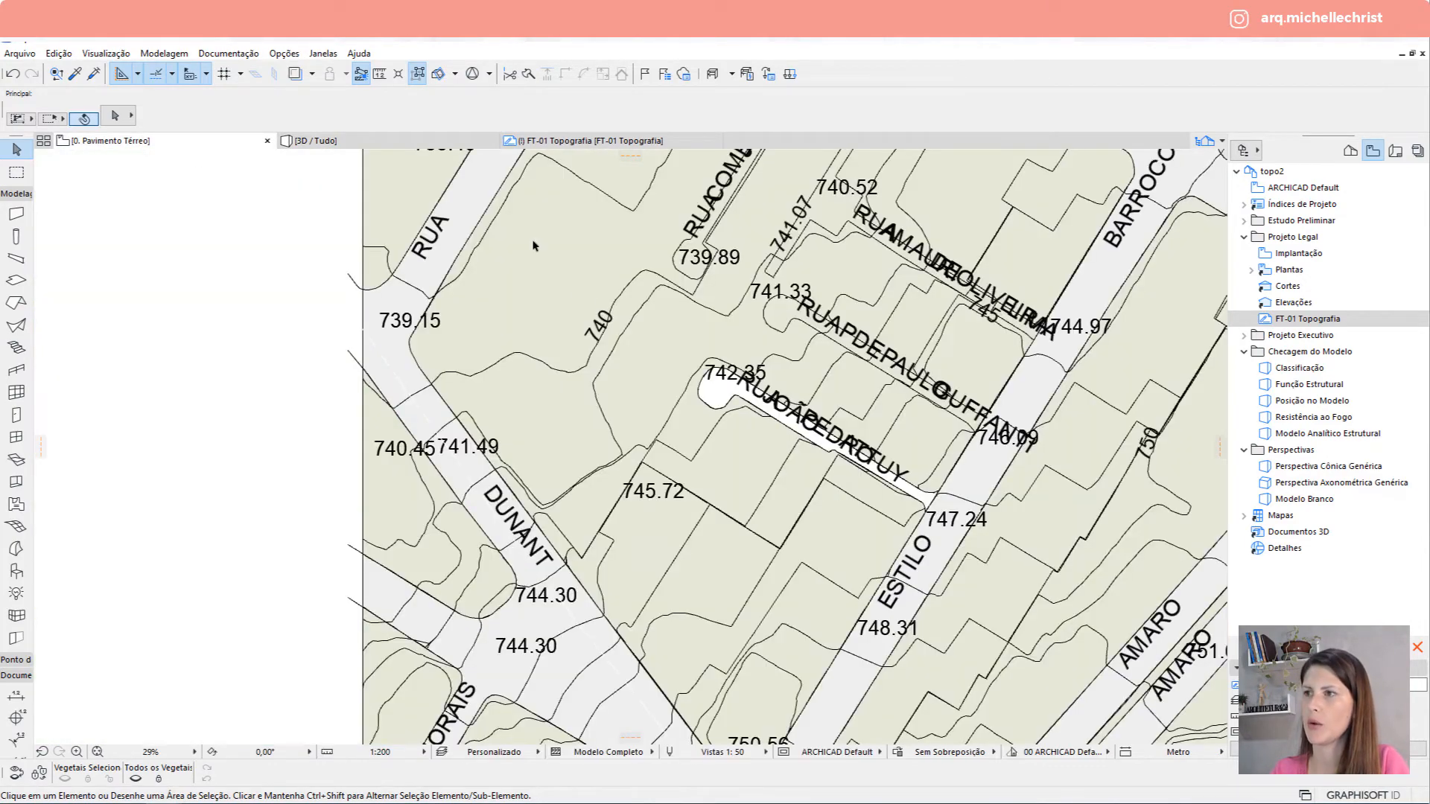
Offset a copy of the block mesh between Rua Cancioneiro de Évora and Rua do Estilo Barroco inward by 2,5.
{"action": "scroll", "coordinate": [581, 299], "scroll_direction": "down", "scroll_amount": 5}
{"action": "middle_click_drag", "start_coordinate": [581, 283], "coordinate": [560, 377]}
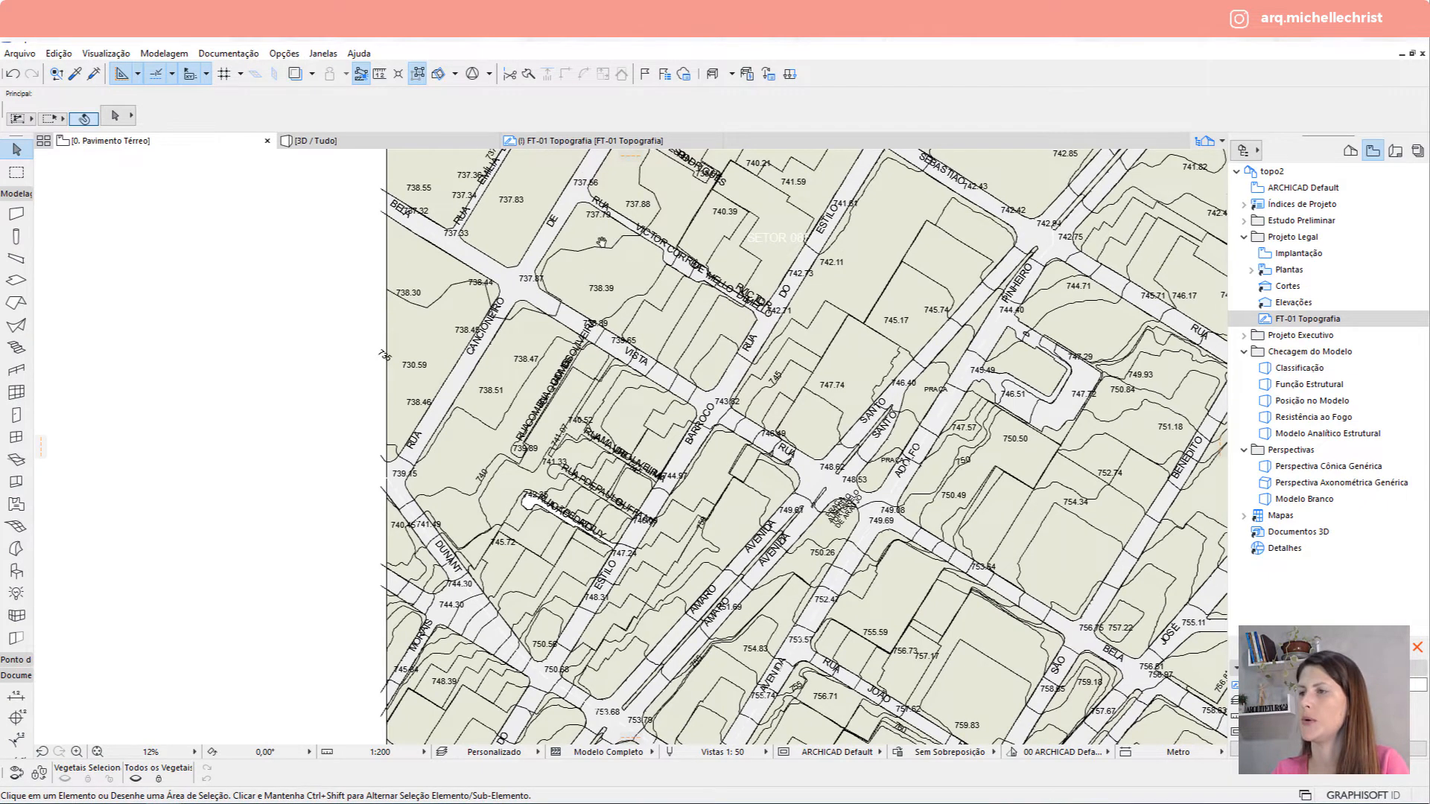
{"action": "middle_click_drag", "start_coordinate": [601, 242], "coordinate": [465, 407]}
{"action": "scroll", "coordinate": [585, 293], "scroll_direction": "up", "scroll_amount": 4}
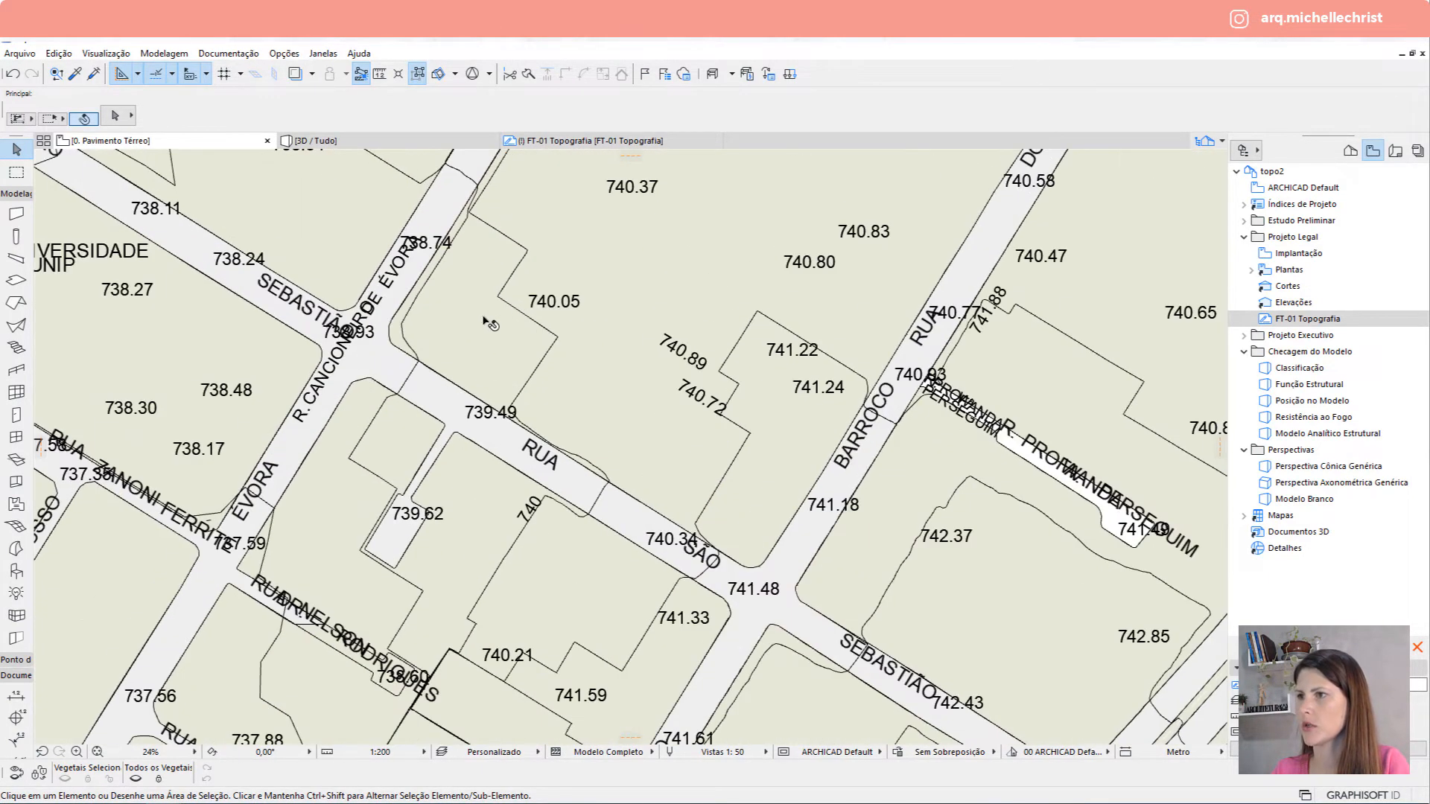
{"action": "left_click", "coordinate": [488, 323]}
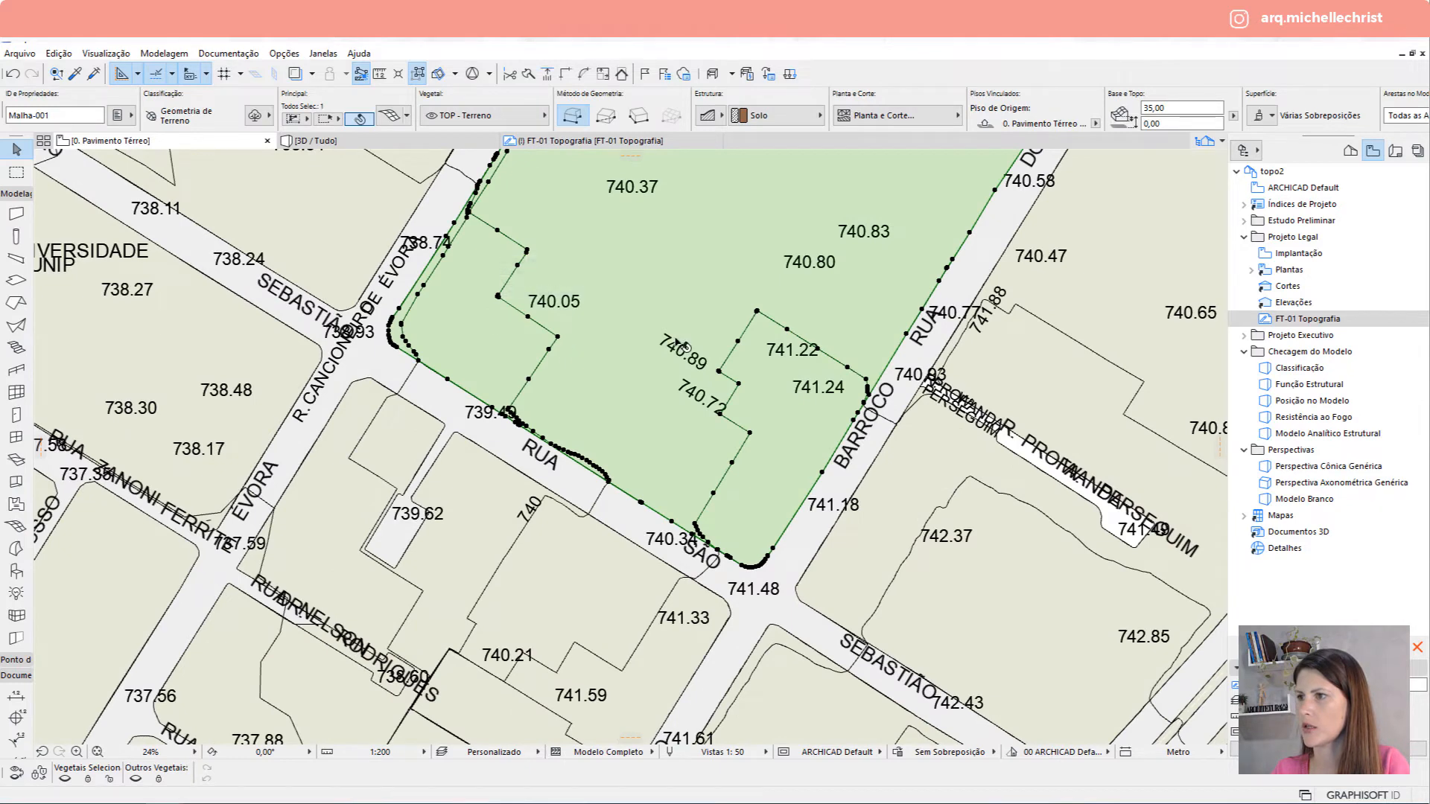
{"action": "scroll", "coordinate": [489, 323], "scroll_direction": "down", "scroll_amount": 3}
{"action": "middle_click_drag", "start_coordinate": [588, 373], "coordinate": [483, 499]}
{"action": "scroll", "coordinate": [365, 617], "scroll_direction": "up", "scroll_amount": 3}
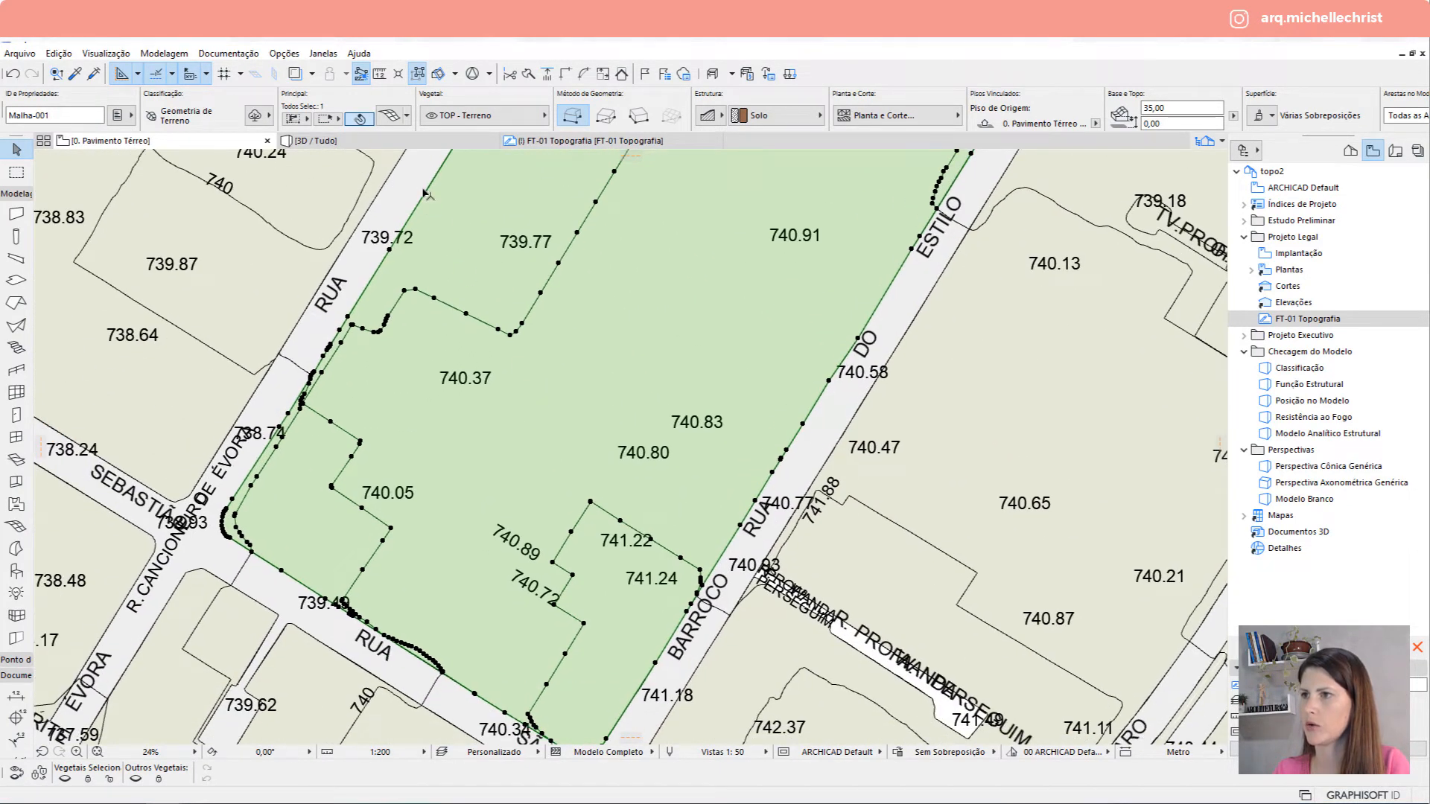
{"action": "left_click", "coordinate": [430, 196]}
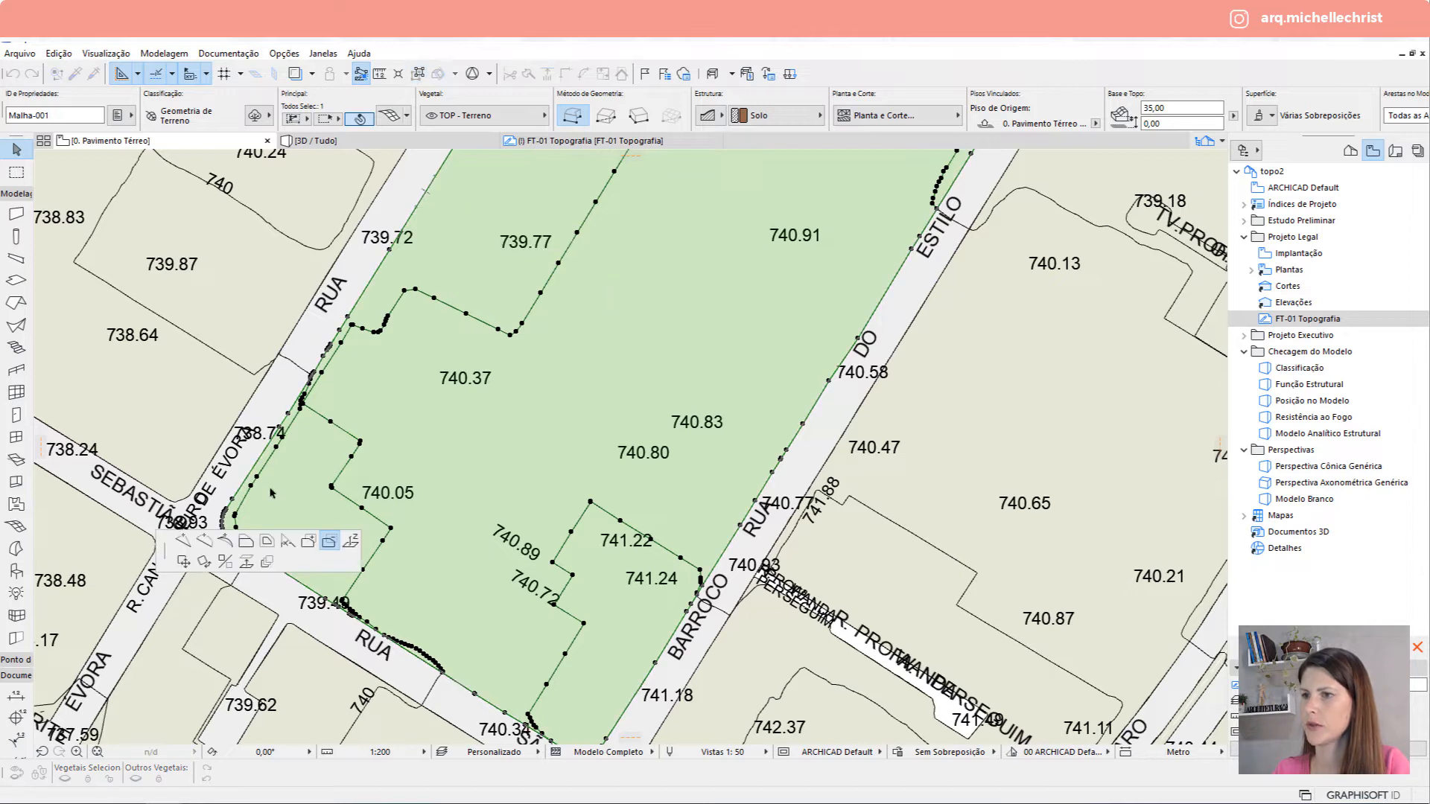
{"action": "left_click", "coordinate": [265, 544]}
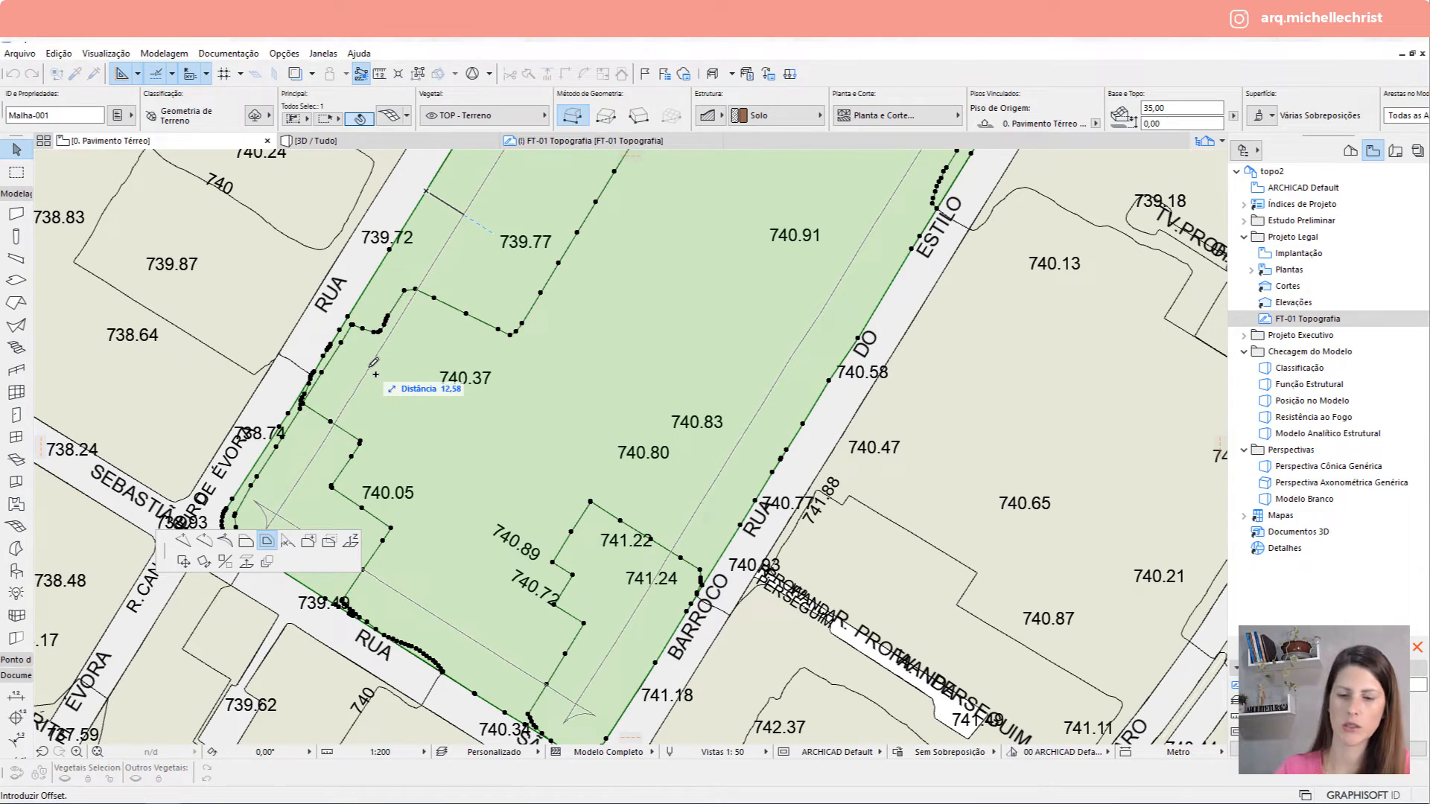
{"action": "type", "text": "2"}
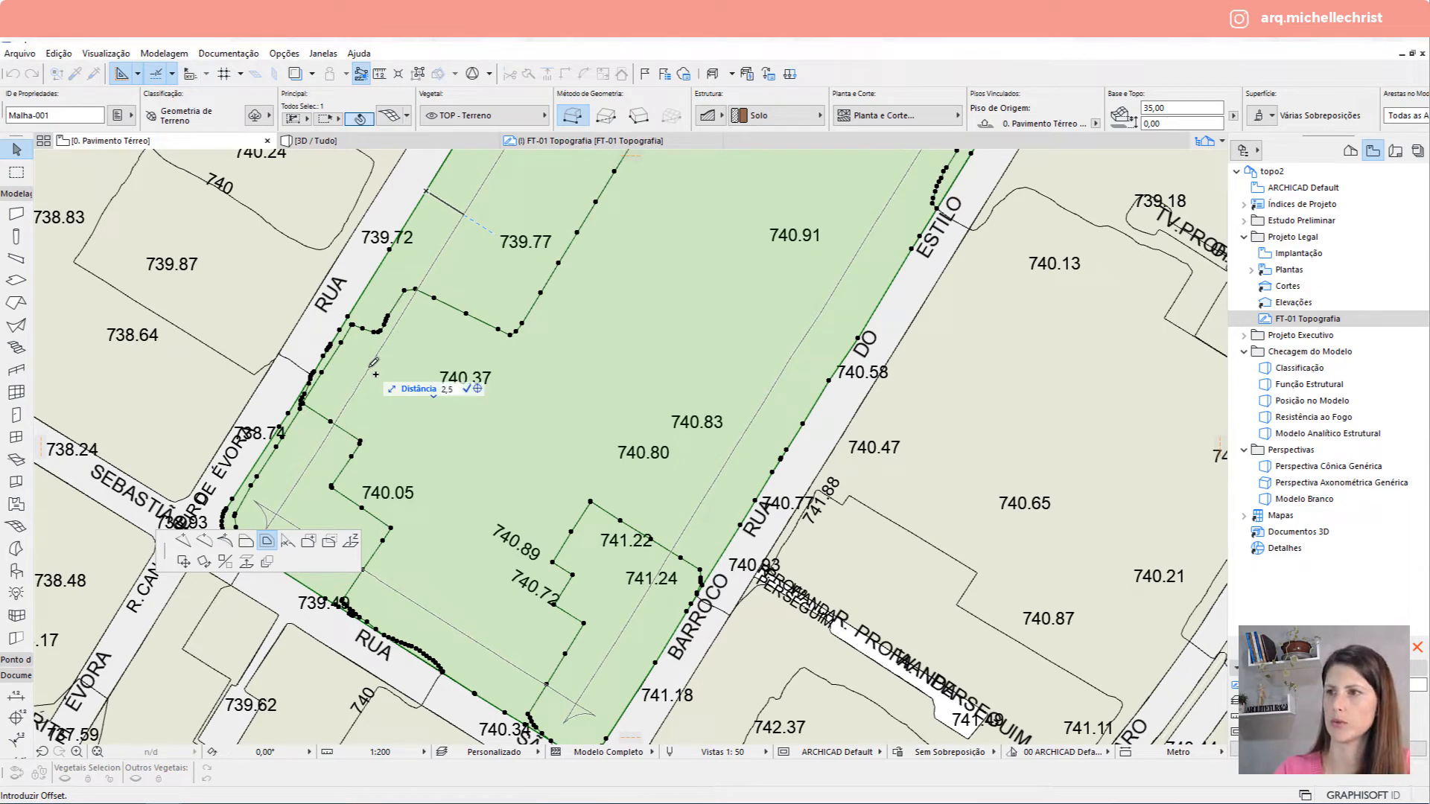
{"action": "type", "text": ",5"}
{"action": "key", "text": "Return"}
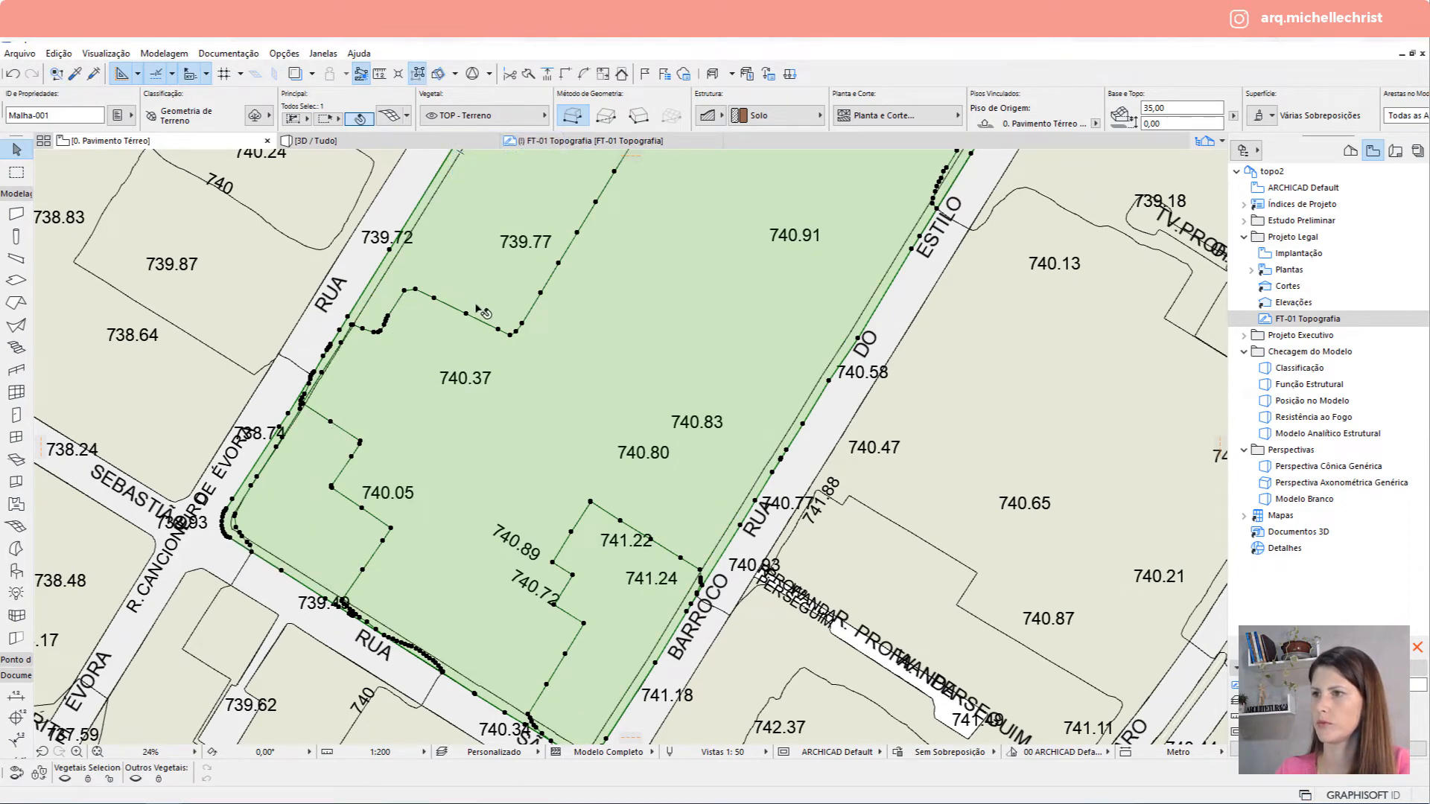
Compare the original block outline with its inset copy along Rua do Estilo Barroco and Rua Cancioneiro de Évora.
{"action": "scroll", "coordinate": [480, 309], "scroll_direction": "down", "scroll_amount": 3}
{"action": "left_click", "coordinate": [734, 341]}
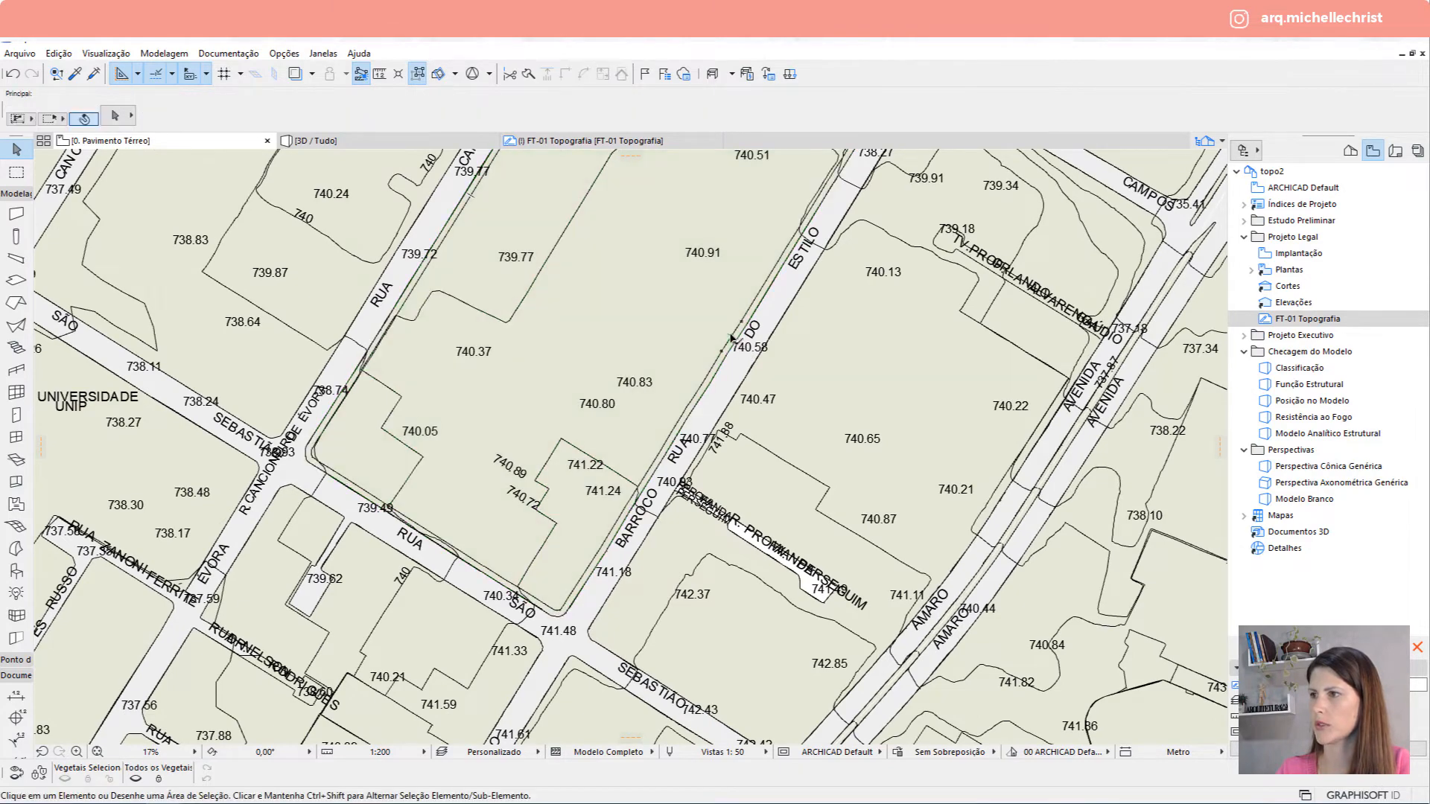
{"action": "left_click", "coordinate": [732, 339]}
{"action": "scroll", "coordinate": [478, 392], "scroll_direction": "down", "scroll_amount": 2}
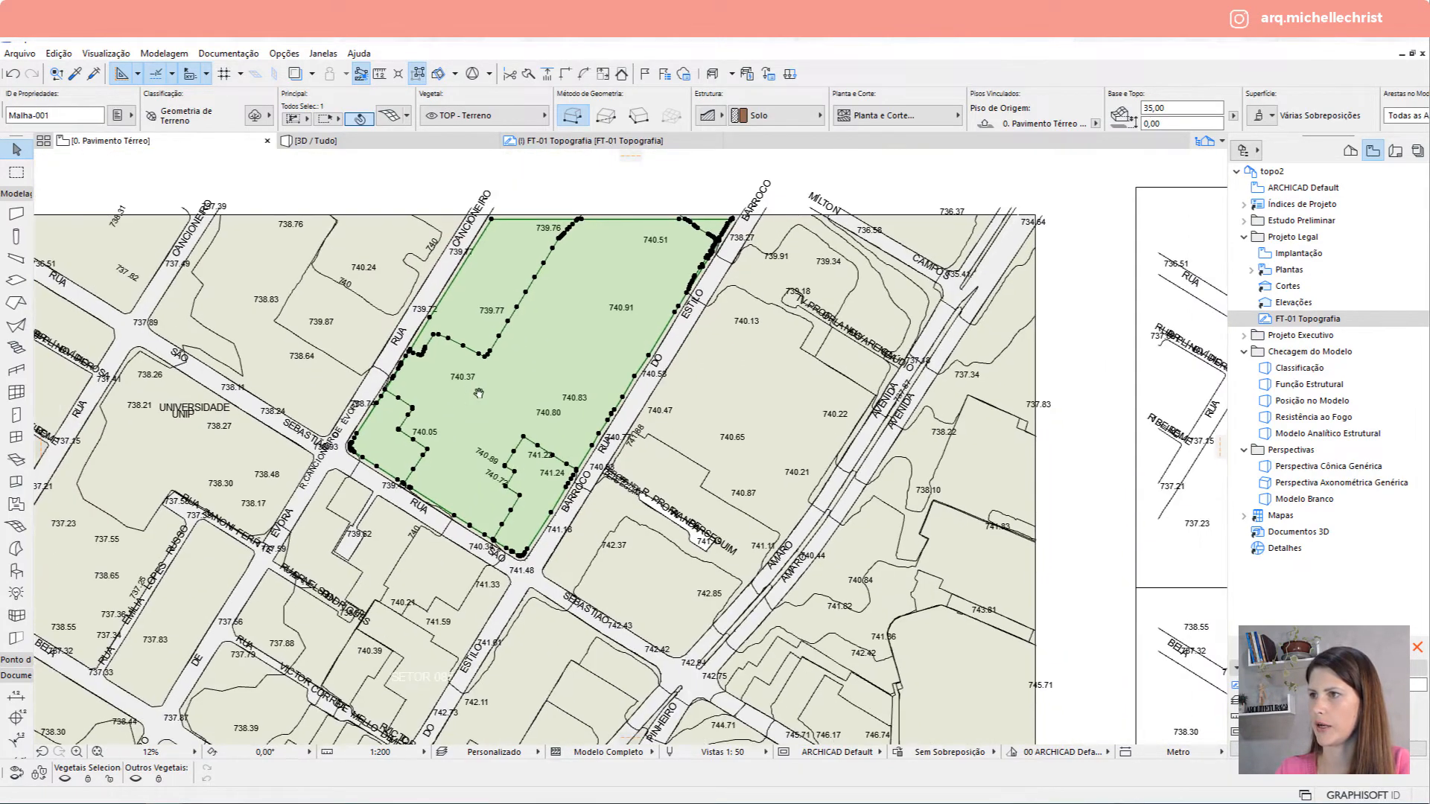
{"action": "scroll", "coordinate": [478, 392], "scroll_direction": "up", "scroll_amount": 3}
{"action": "left_click", "coordinate": [292, 436]}
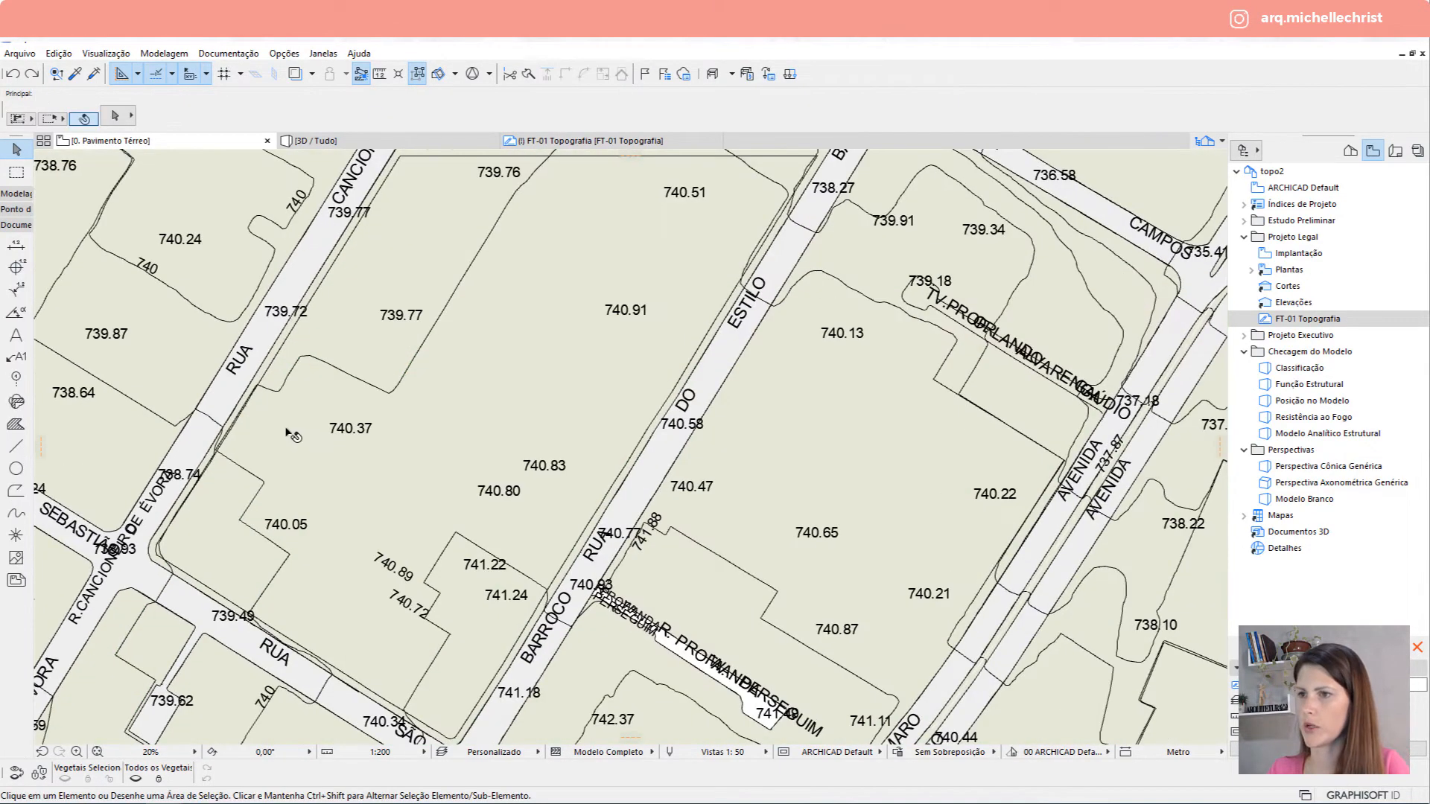
{"action": "left_click", "coordinate": [245, 406]}
{"action": "scroll", "coordinate": [273, 367], "scroll_direction": "up", "scroll_amount": 3}
{"action": "left_click", "coordinate": [272, 365]}
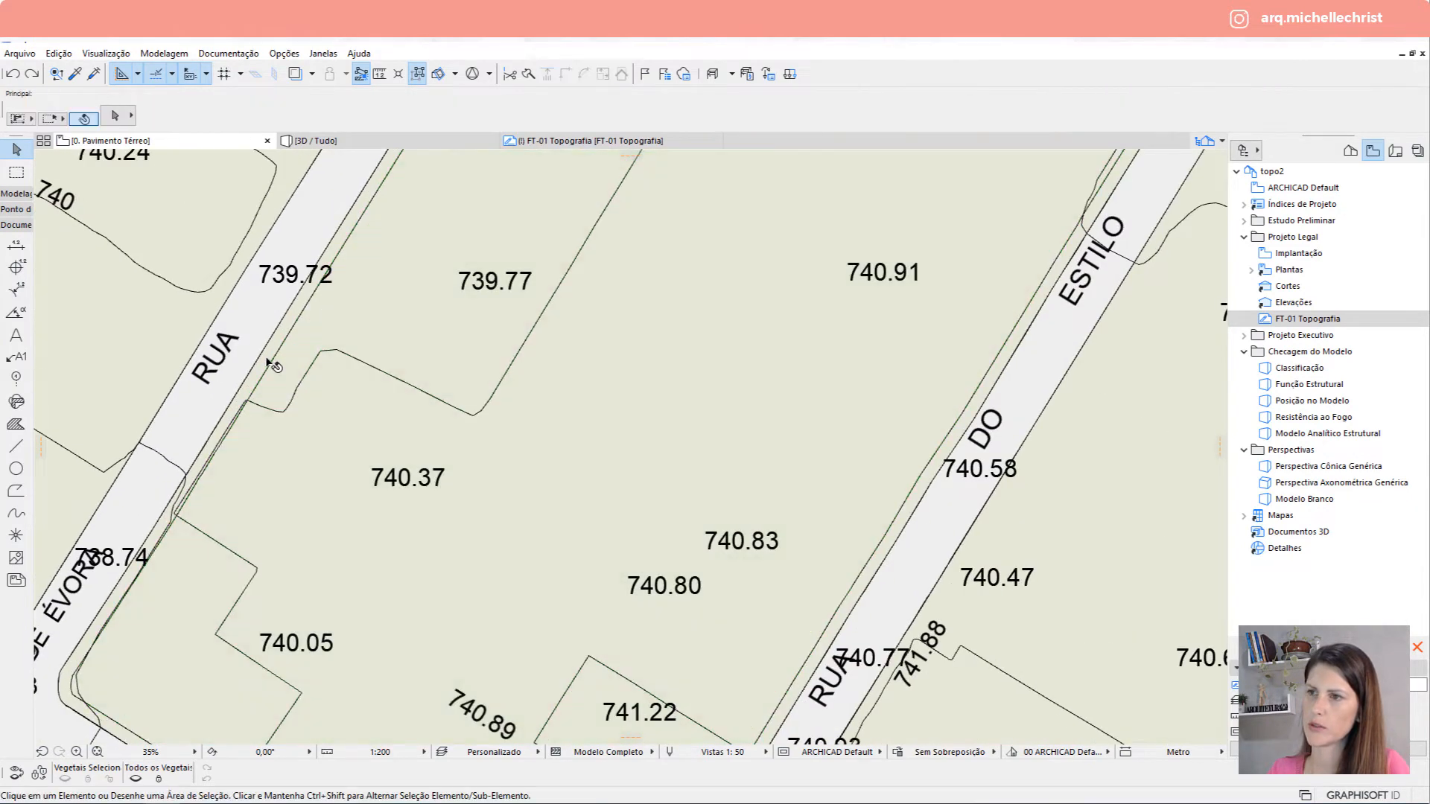
Subtract the inset copy from the original block mesh to leave a perimeter strip, and select the inner mesh to check it.
{"action": "left_click", "coordinate": [265, 362]}
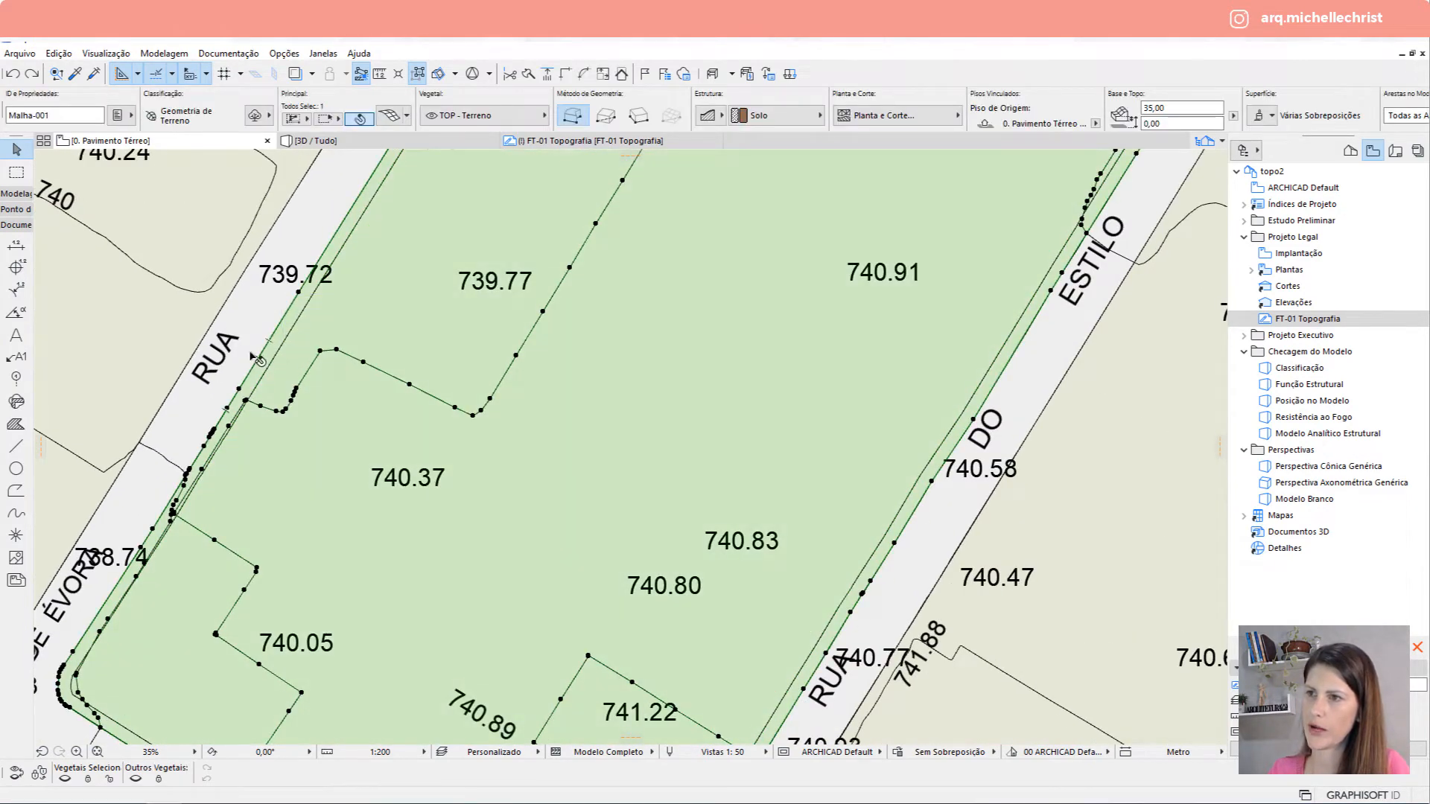
{"action": "scroll", "coordinate": [257, 360], "scroll_direction": "down", "scroll_amount": 2}
{"action": "middle_click_drag", "start_coordinate": [135, 580], "coordinate": [209, 472]}
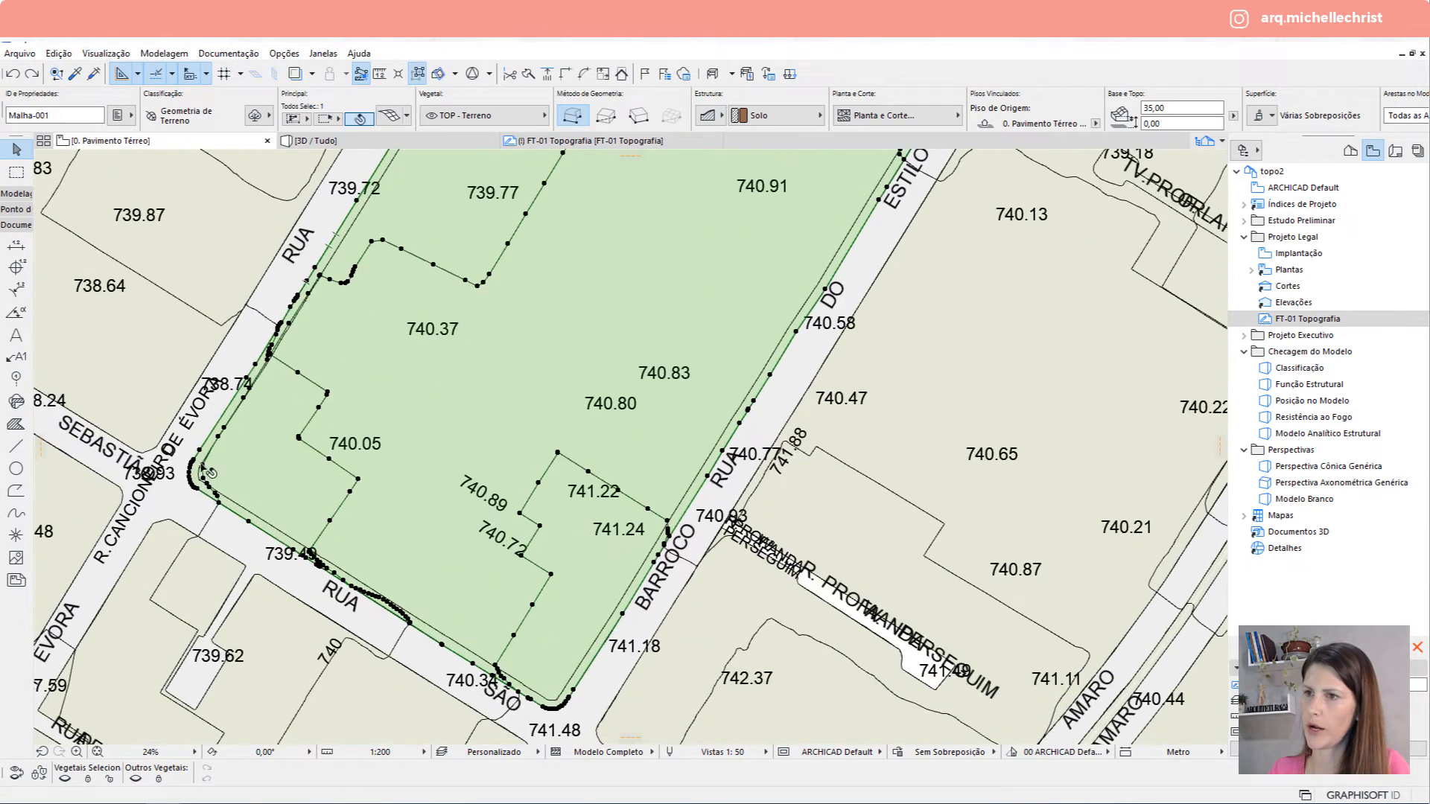
{"action": "scroll", "coordinate": [203, 469], "scroll_direction": "up", "scroll_amount": 6}
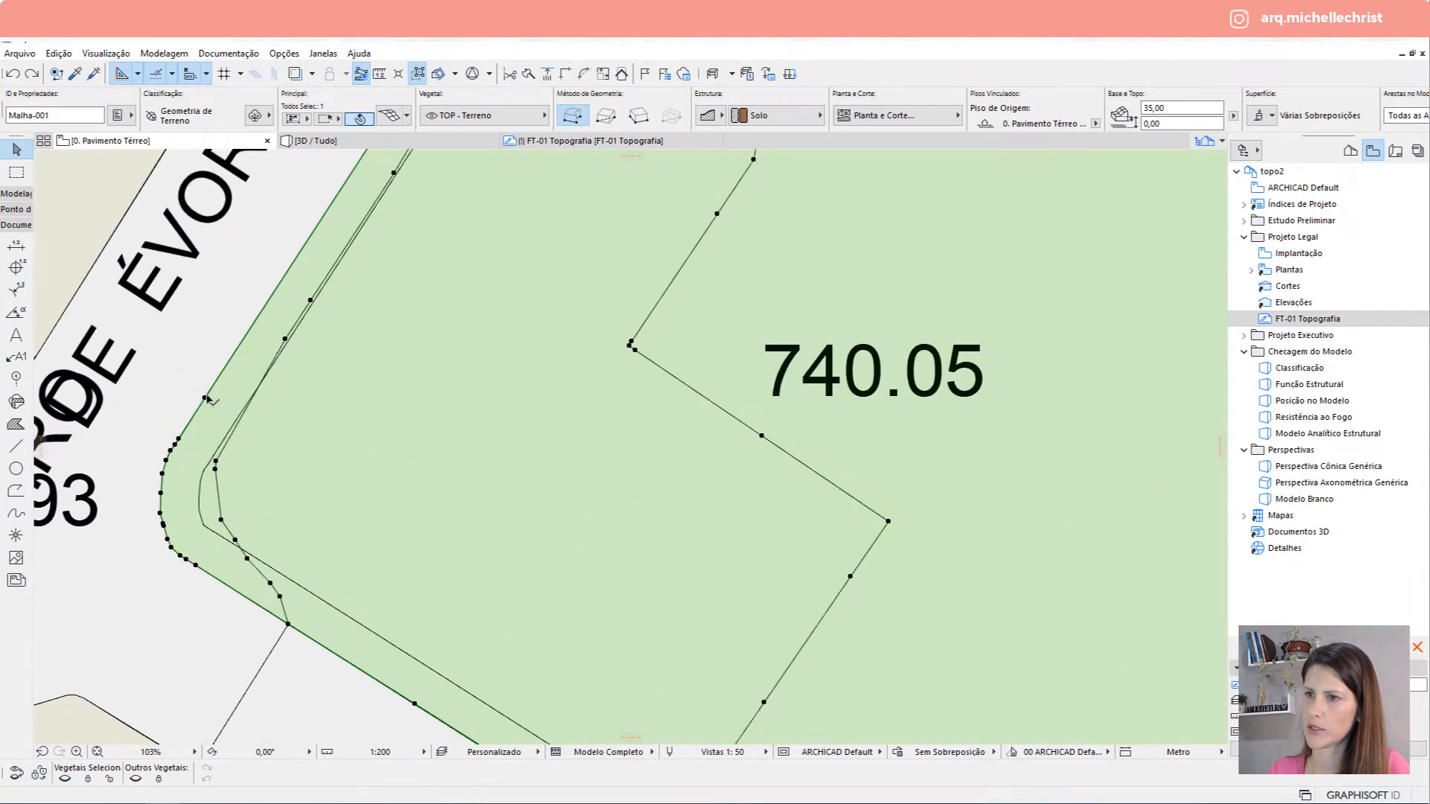
{"action": "left_click", "coordinate": [206, 399]}
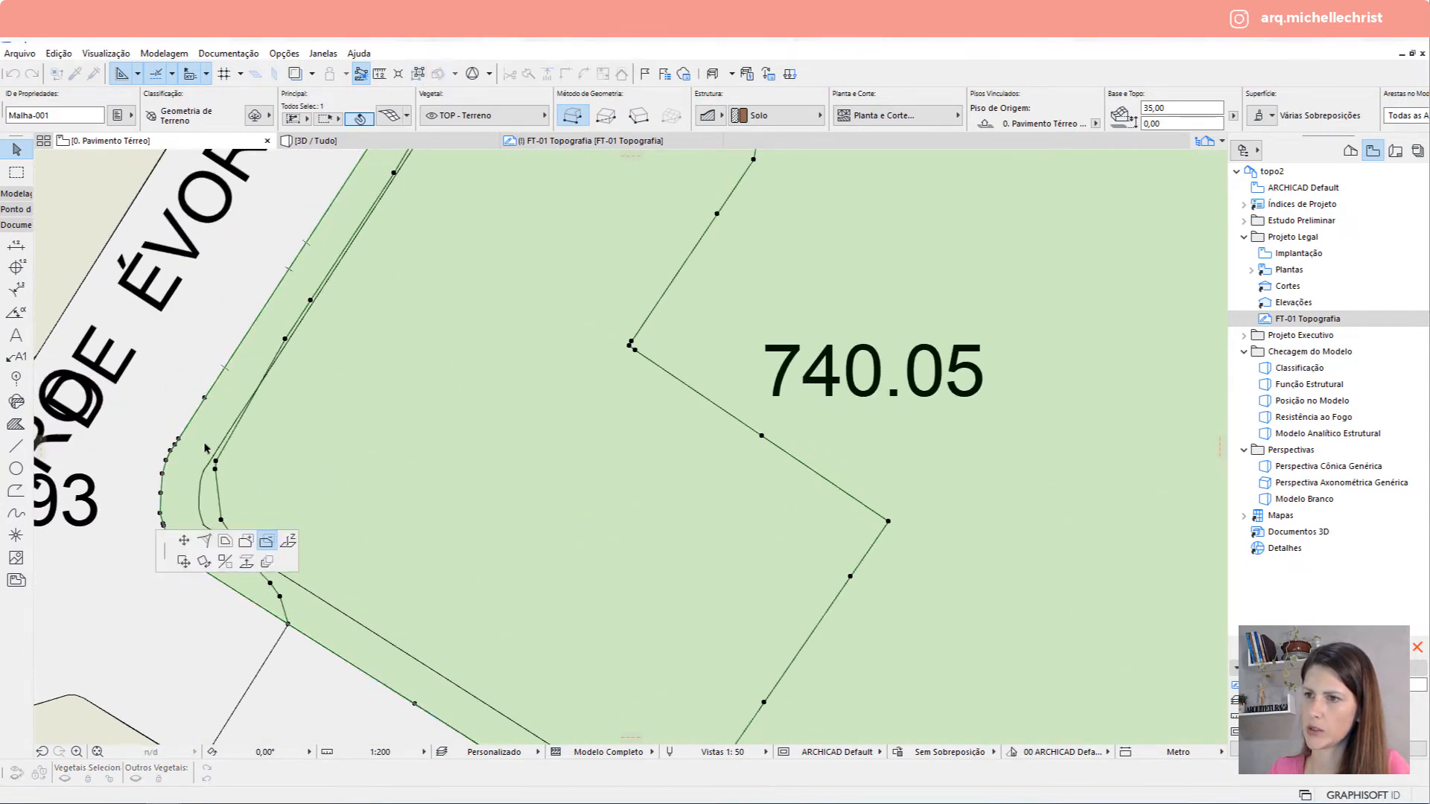
{"action": "left_click", "coordinate": [265, 544]}
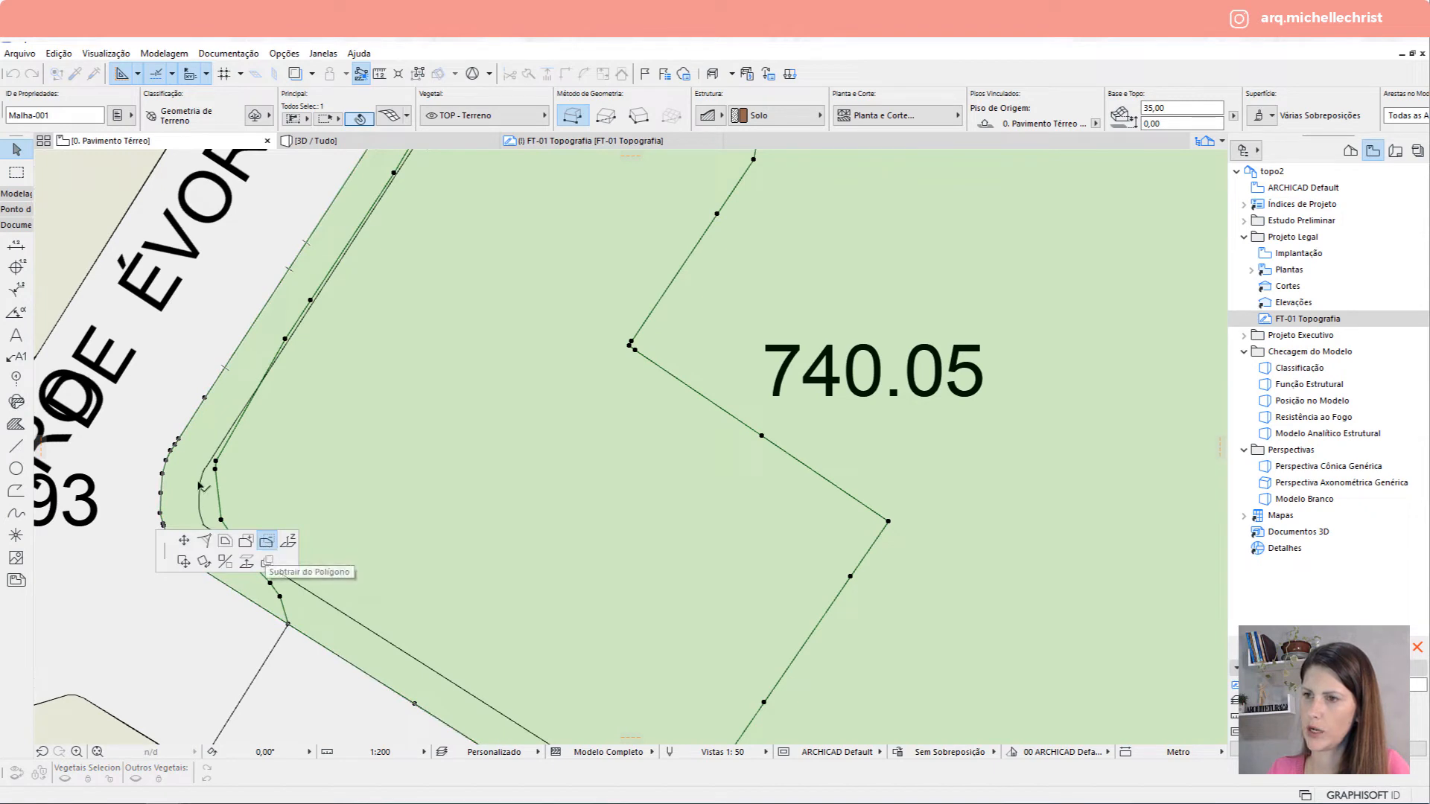
{"action": "left_click", "coordinate": [205, 469]}
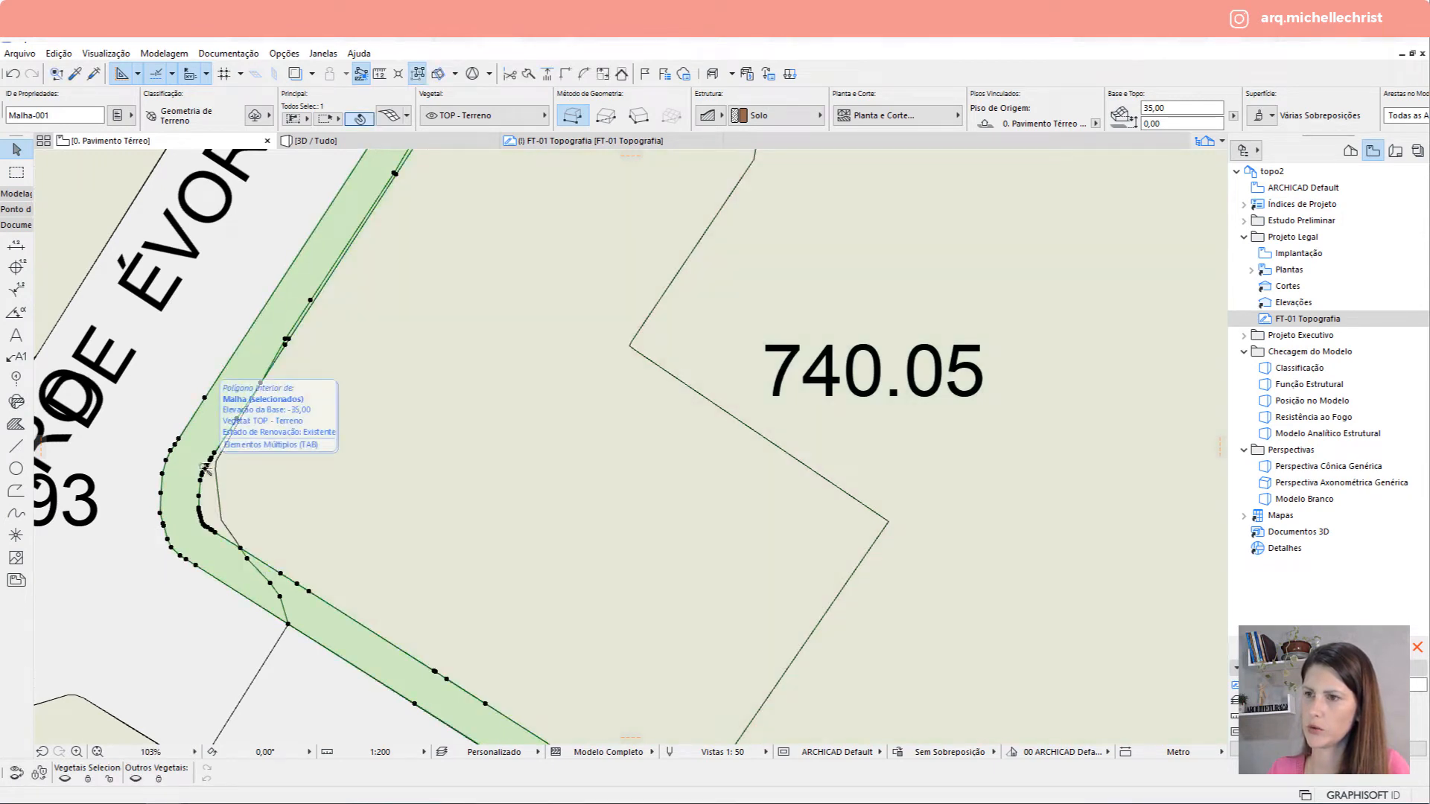
{"action": "key", "text": "Escape"}
{"action": "left_click", "coordinate": [300, 449]}
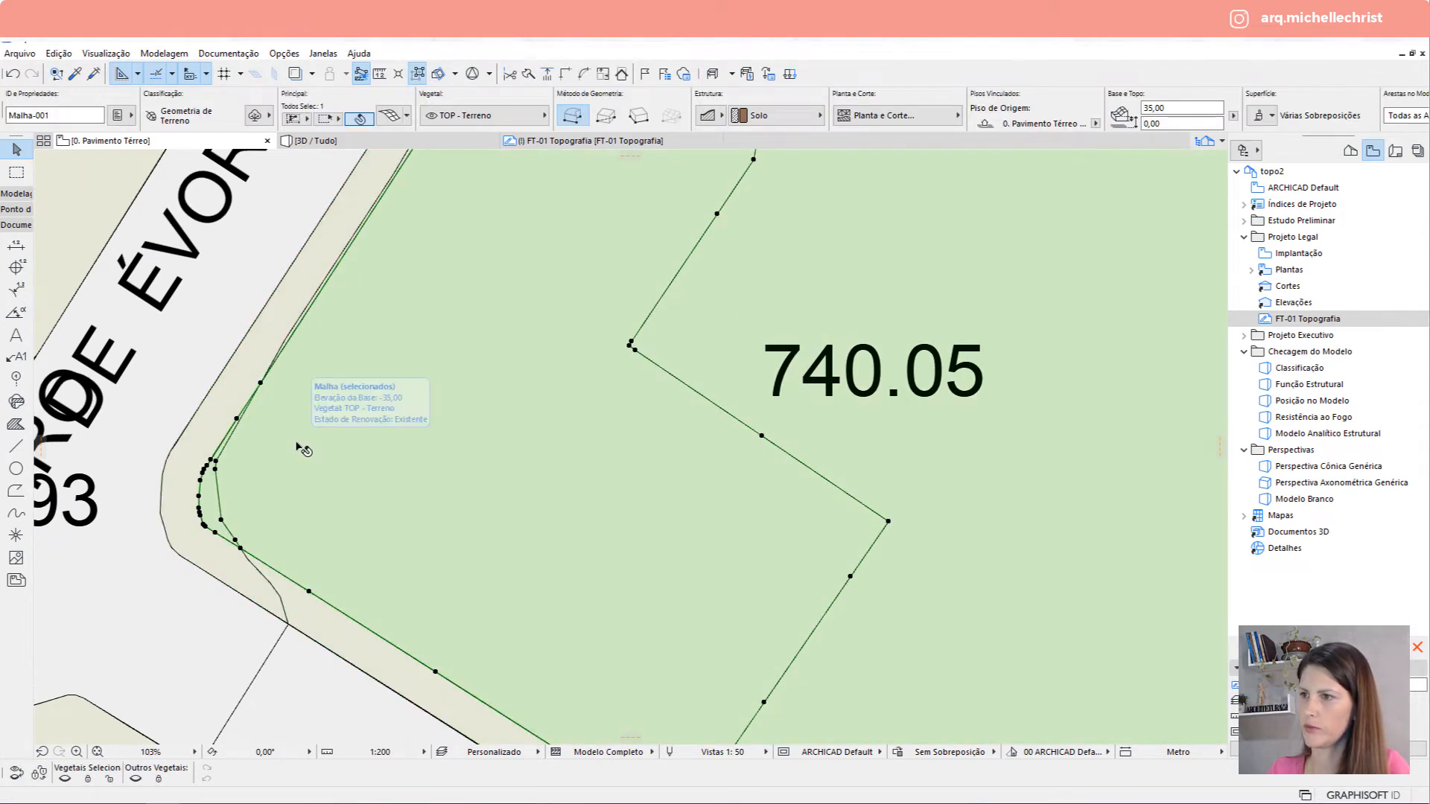
Select the perimeter strip along Rua Cancioneiro de Évora and override its top surface with concrete.
{"action": "scroll", "coordinate": [295, 445], "scroll_direction": "down", "scroll_amount": 3}
{"action": "left_click", "coordinate": [271, 423]}
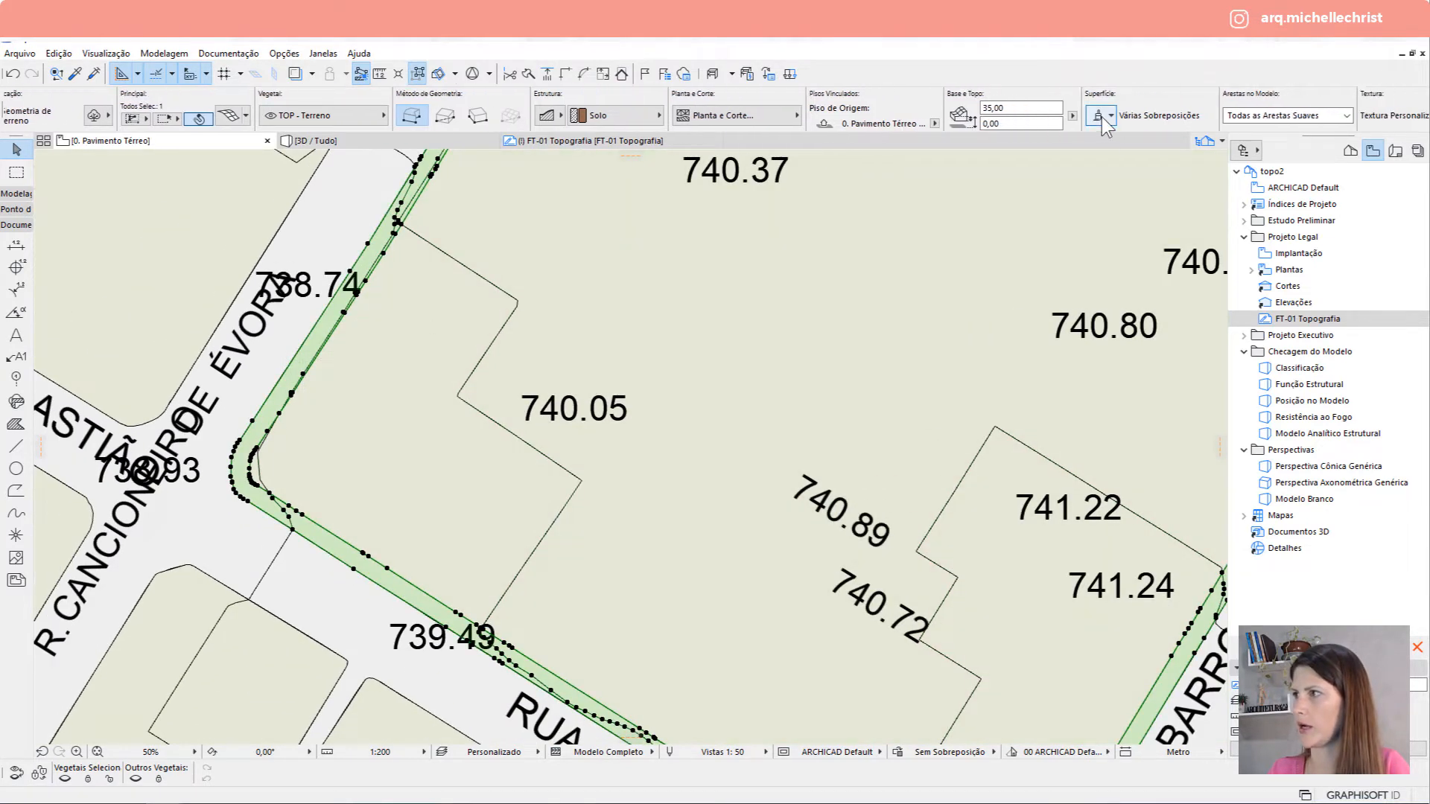
{"action": "left_click", "coordinate": [1099, 116]}
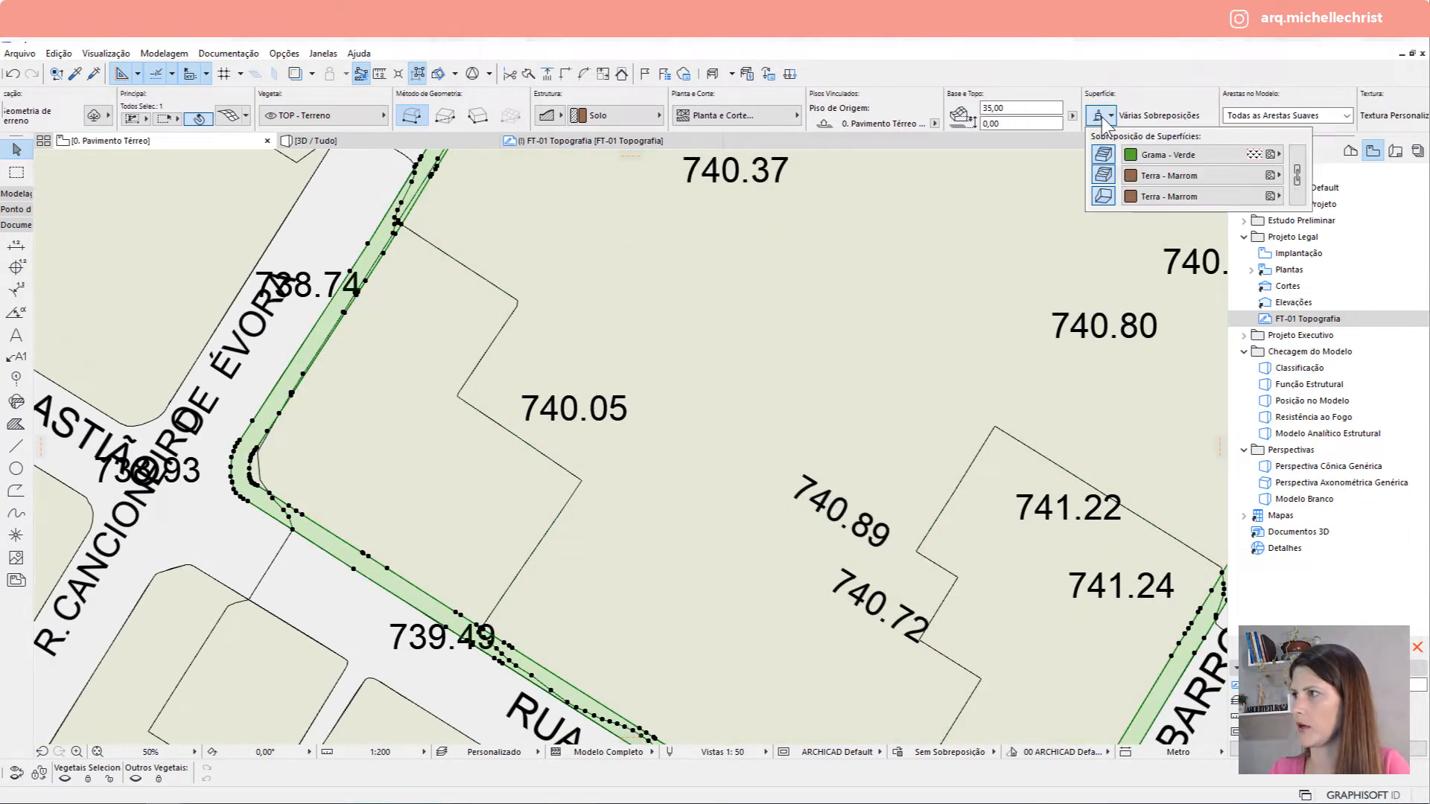
{"action": "left_click", "coordinate": [1163, 154]}
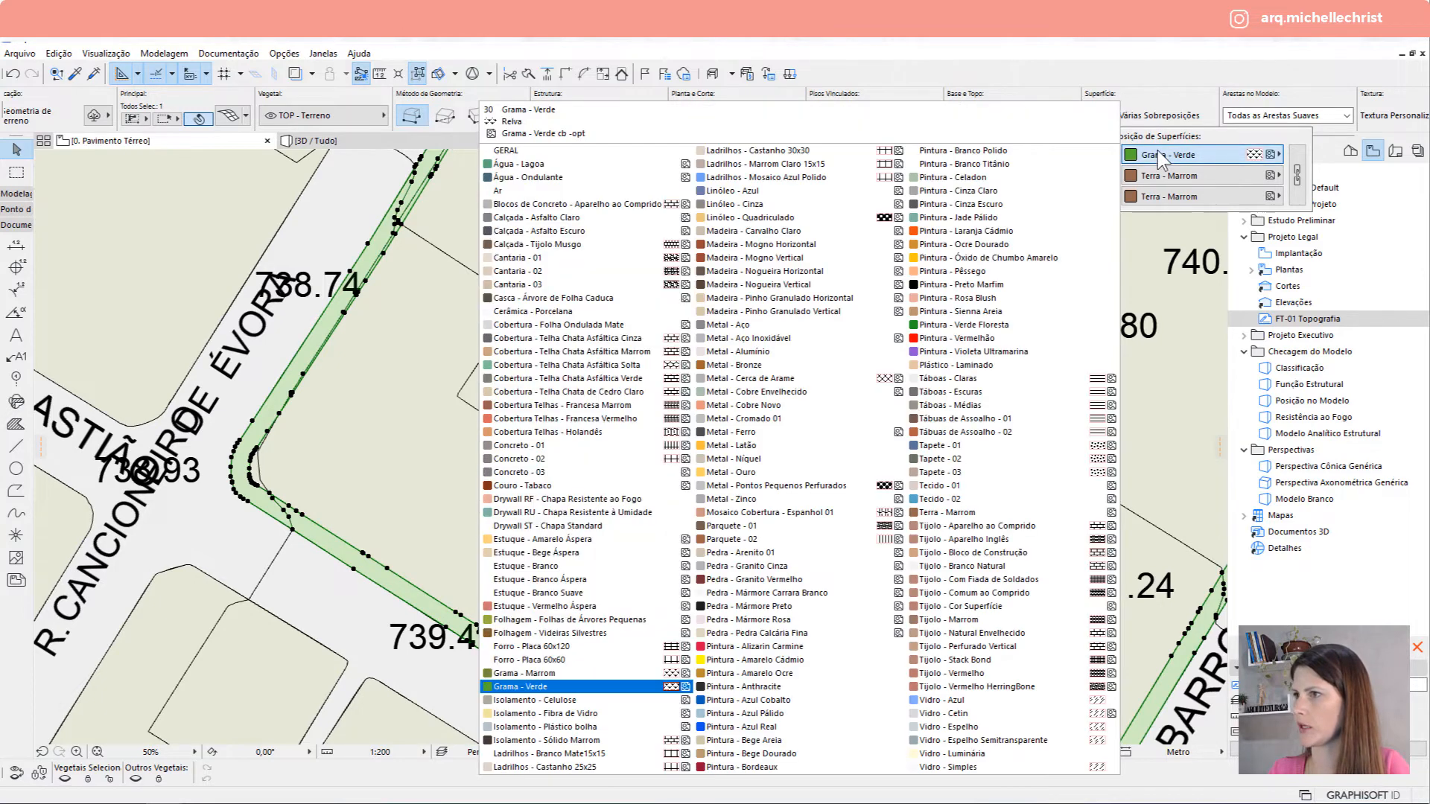
{"action": "left_click", "coordinate": [555, 485]}
Change the foreground pen of the perimeter strip's floor plan cover fill.
{"action": "left_click", "coordinate": [726, 117]}
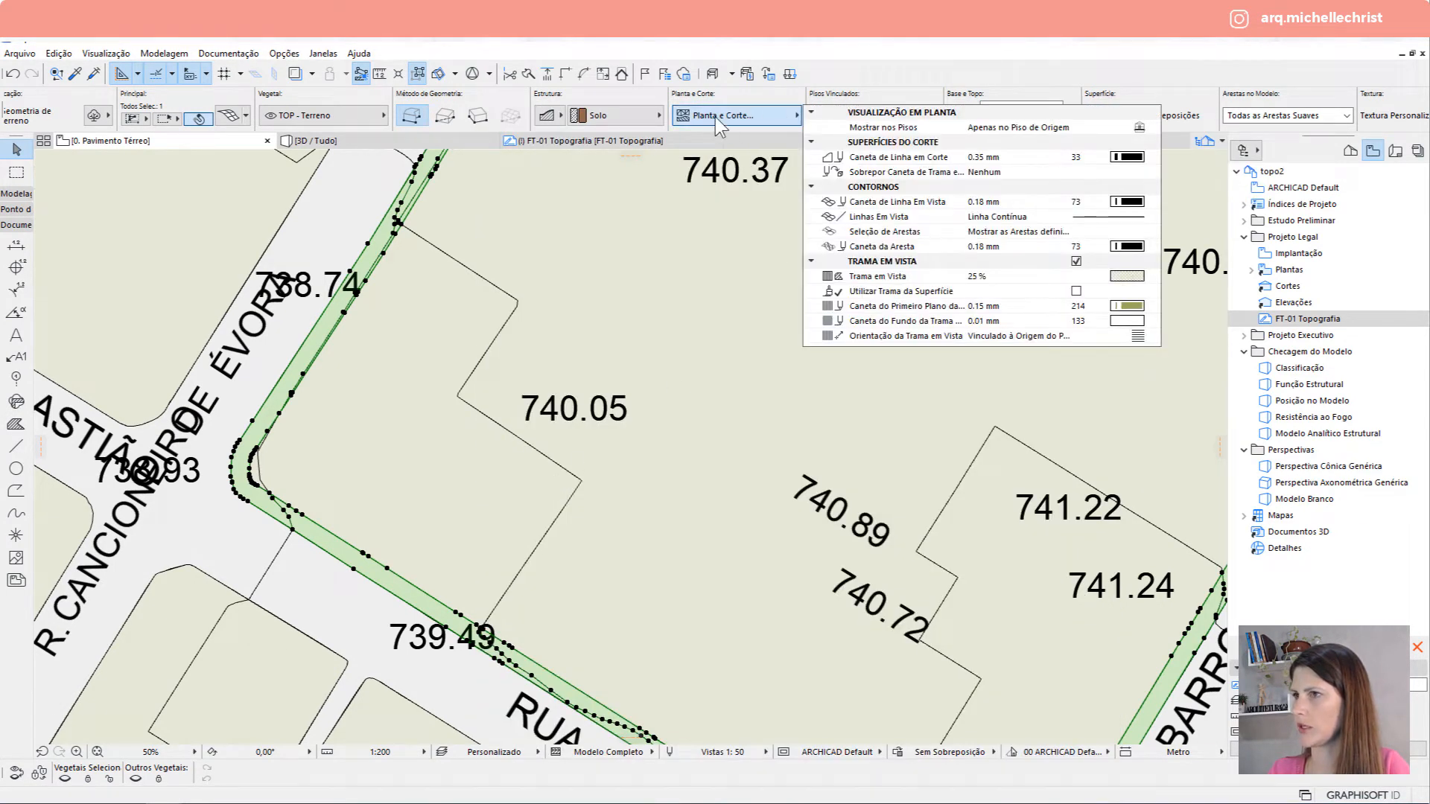
{"action": "left_click", "coordinate": [1126, 305]}
{"action": "left_click", "coordinate": [1137, 333]}
{"action": "left_click", "coordinate": [456, 309]}
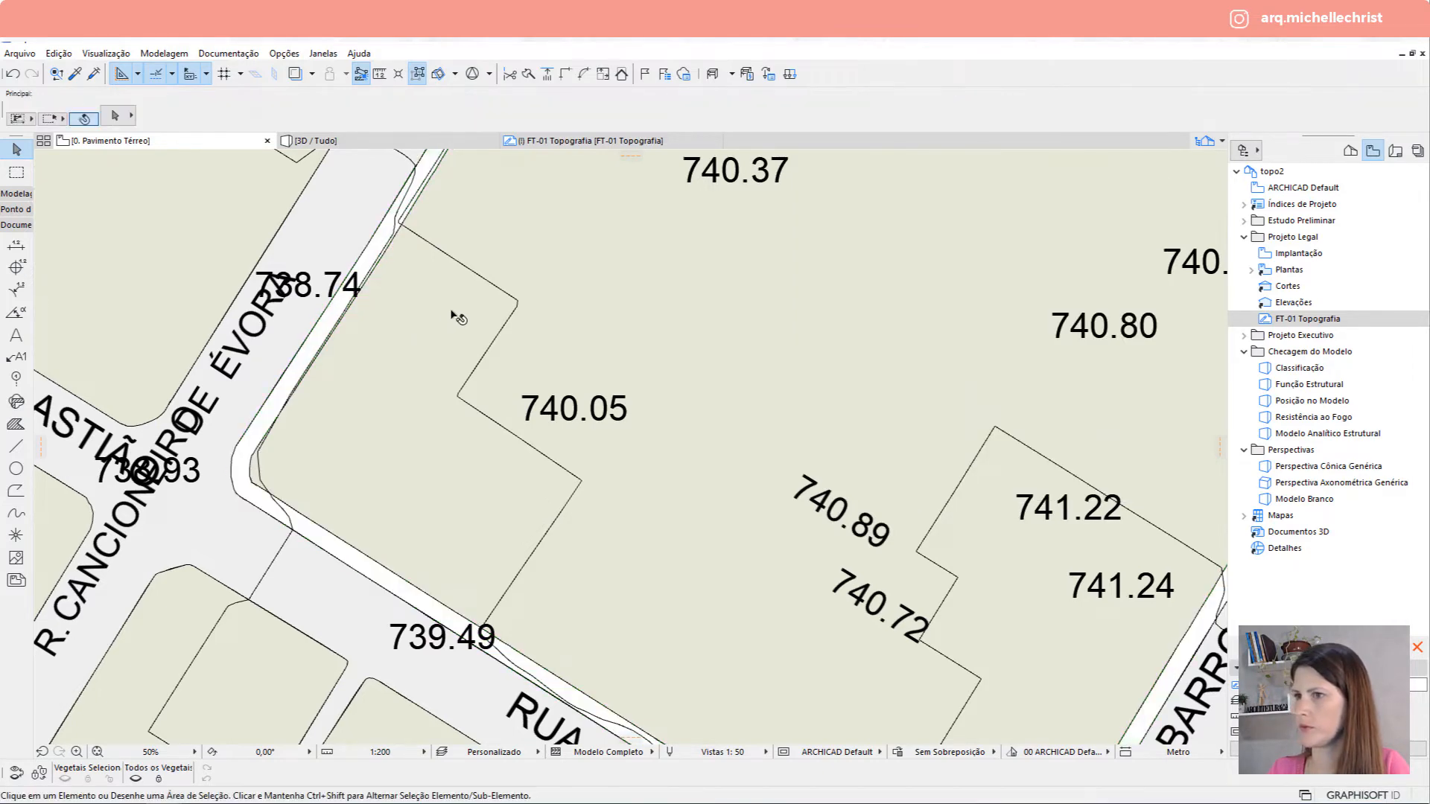
In 3D, raise the sunken vertex on the sidewalk strip's inner edge by about 0,6 to close the gap beside the grass.
{"action": "left_click", "coordinate": [373, 142]}
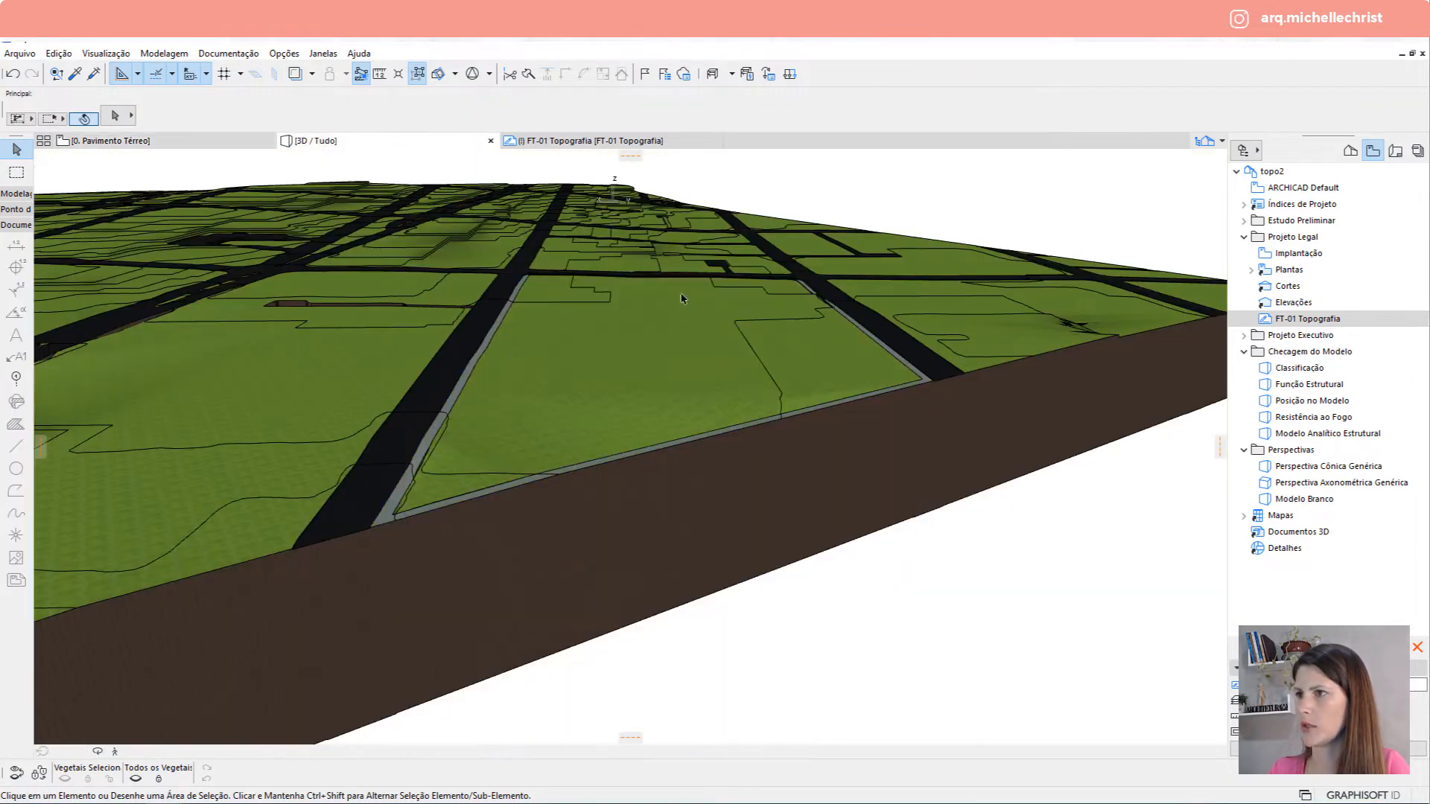
{"action": "scroll", "coordinate": [532, 299], "scroll_direction": "up", "scroll_amount": 3}
{"action": "middle_click_drag", "start_coordinate": [532, 300], "coordinate": [827, 309], "text": "shift"}
{"action": "middle_click_drag", "start_coordinate": [342, 333], "coordinate": [770, 464]}
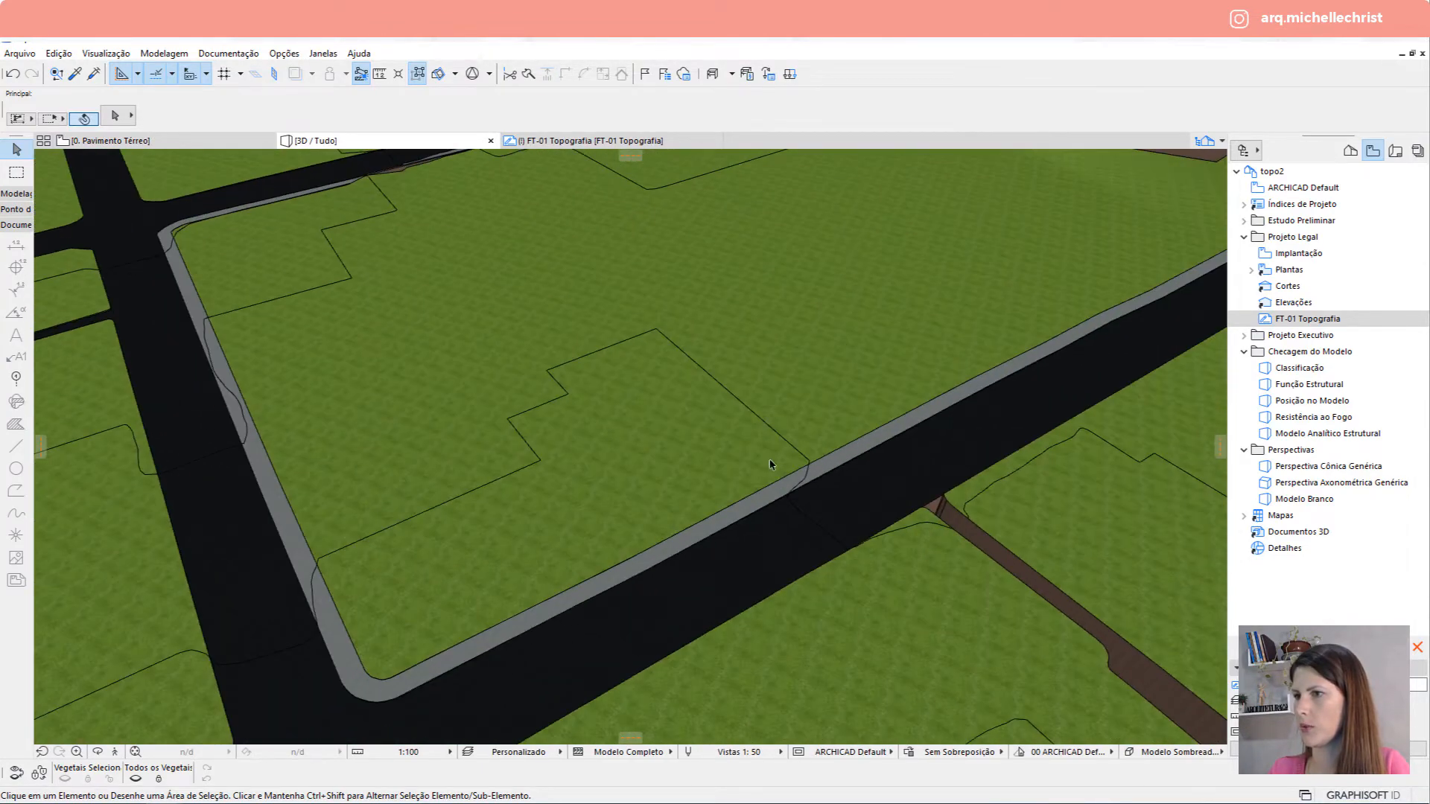
{"action": "middle_click_drag", "start_coordinate": [299, 441], "coordinate": [261, 519], "text": "shift"}
{"action": "left_click", "coordinate": [262, 522]}
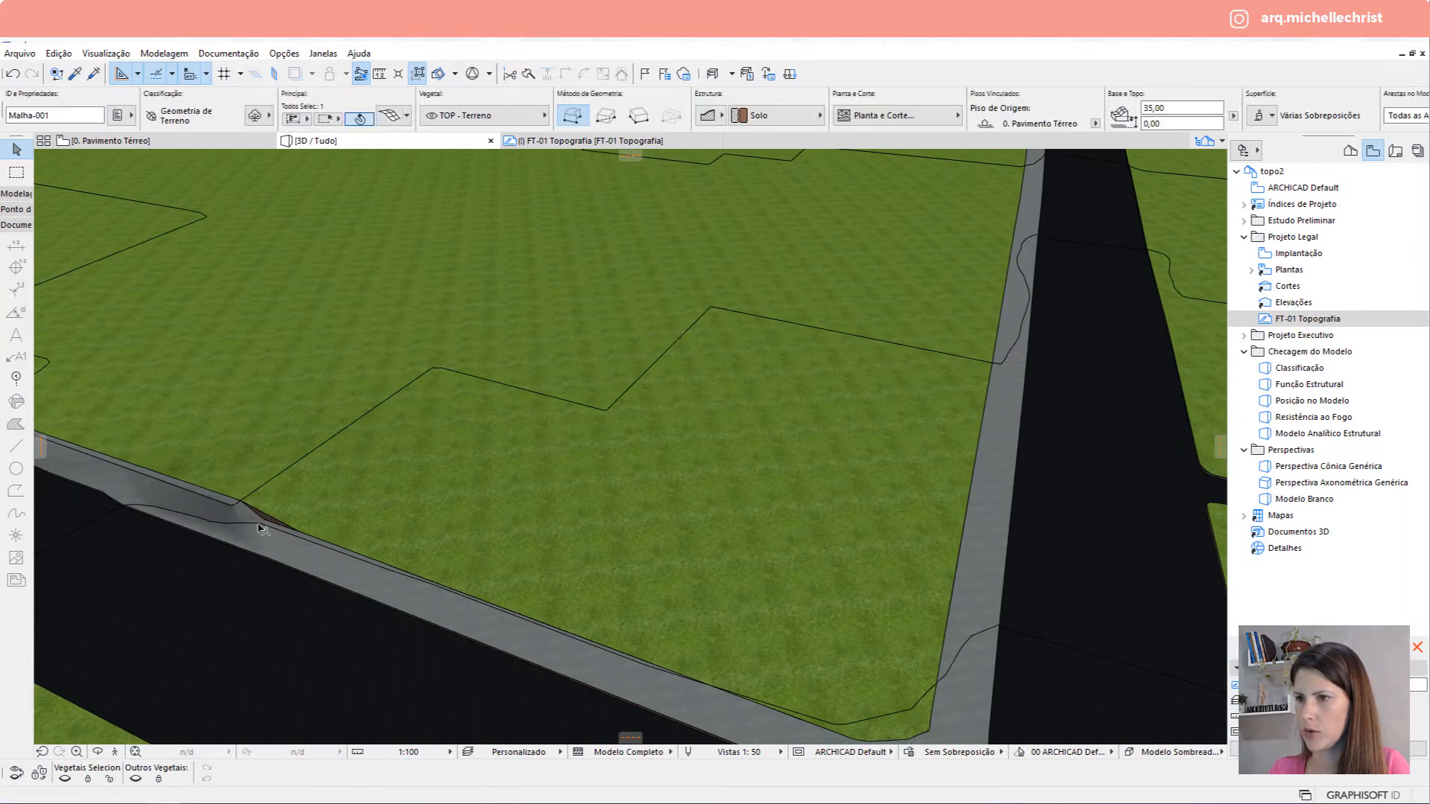
{"action": "scroll", "coordinate": [262, 521], "scroll_direction": "up", "scroll_amount": 3}
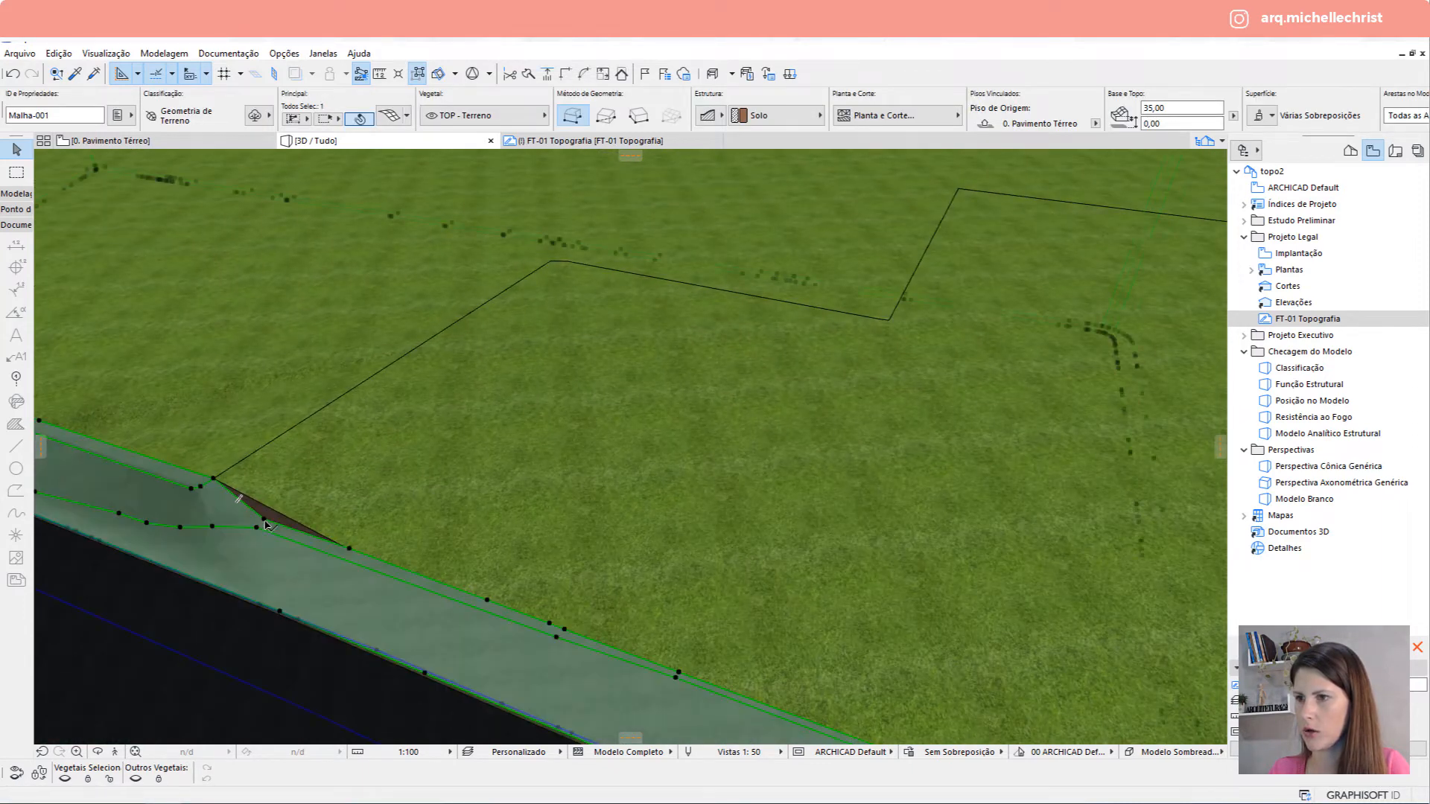
{"action": "left_click", "coordinate": [266, 525]}
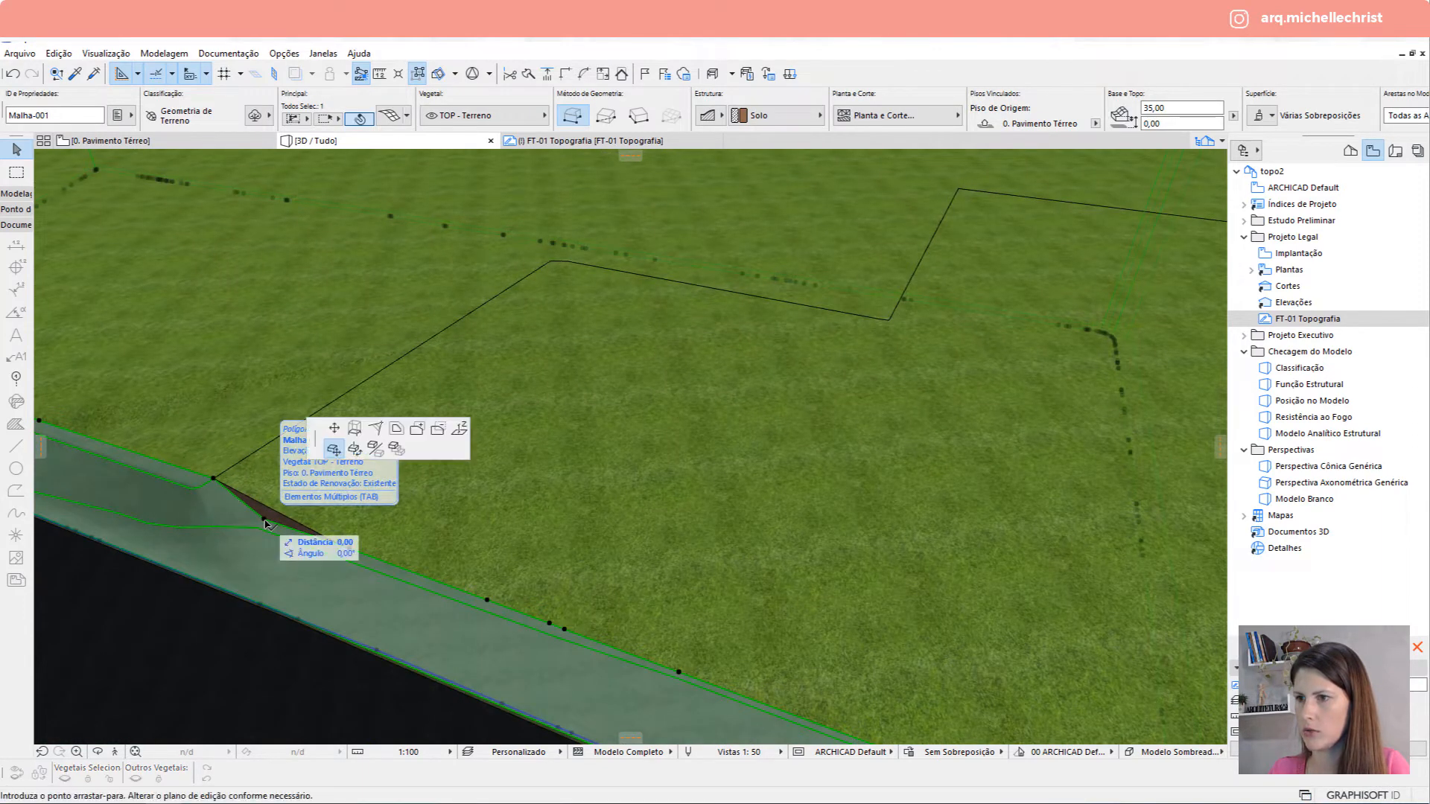
{"action": "left_click", "coordinate": [462, 430]}
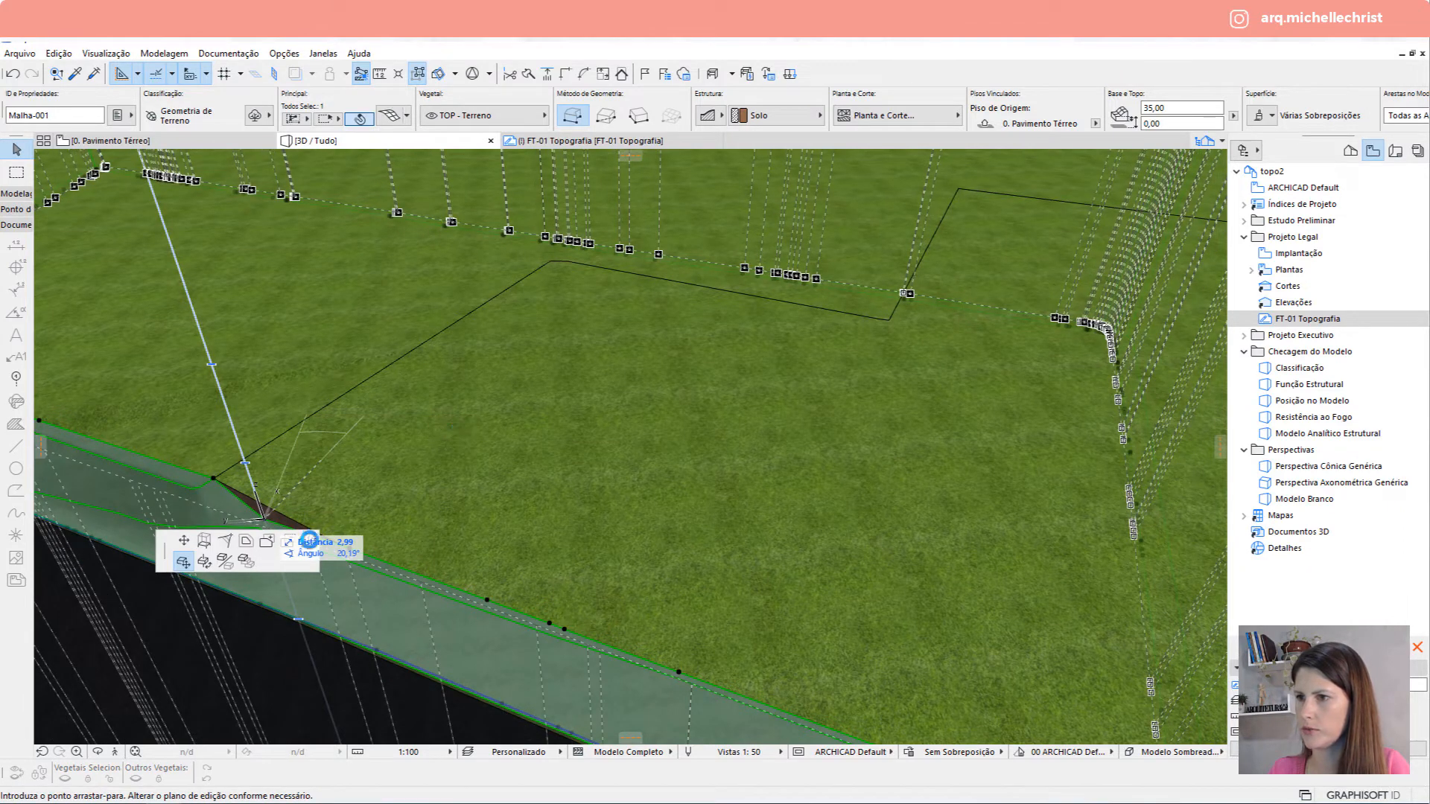
{"action": "left_click", "coordinate": [308, 542]}
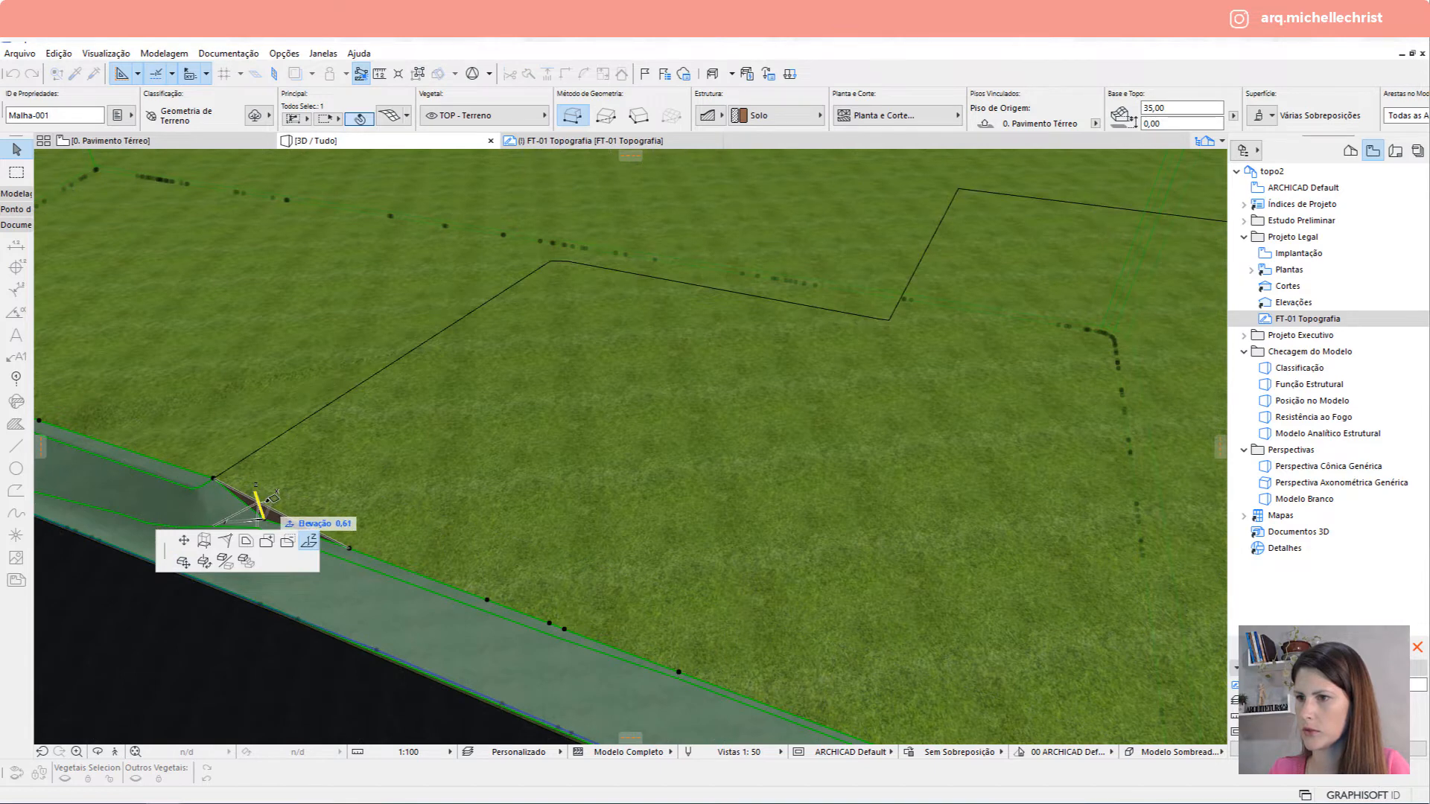
{"action": "left_click", "coordinate": [253, 496]}
{"action": "key", "text": "Escape"}
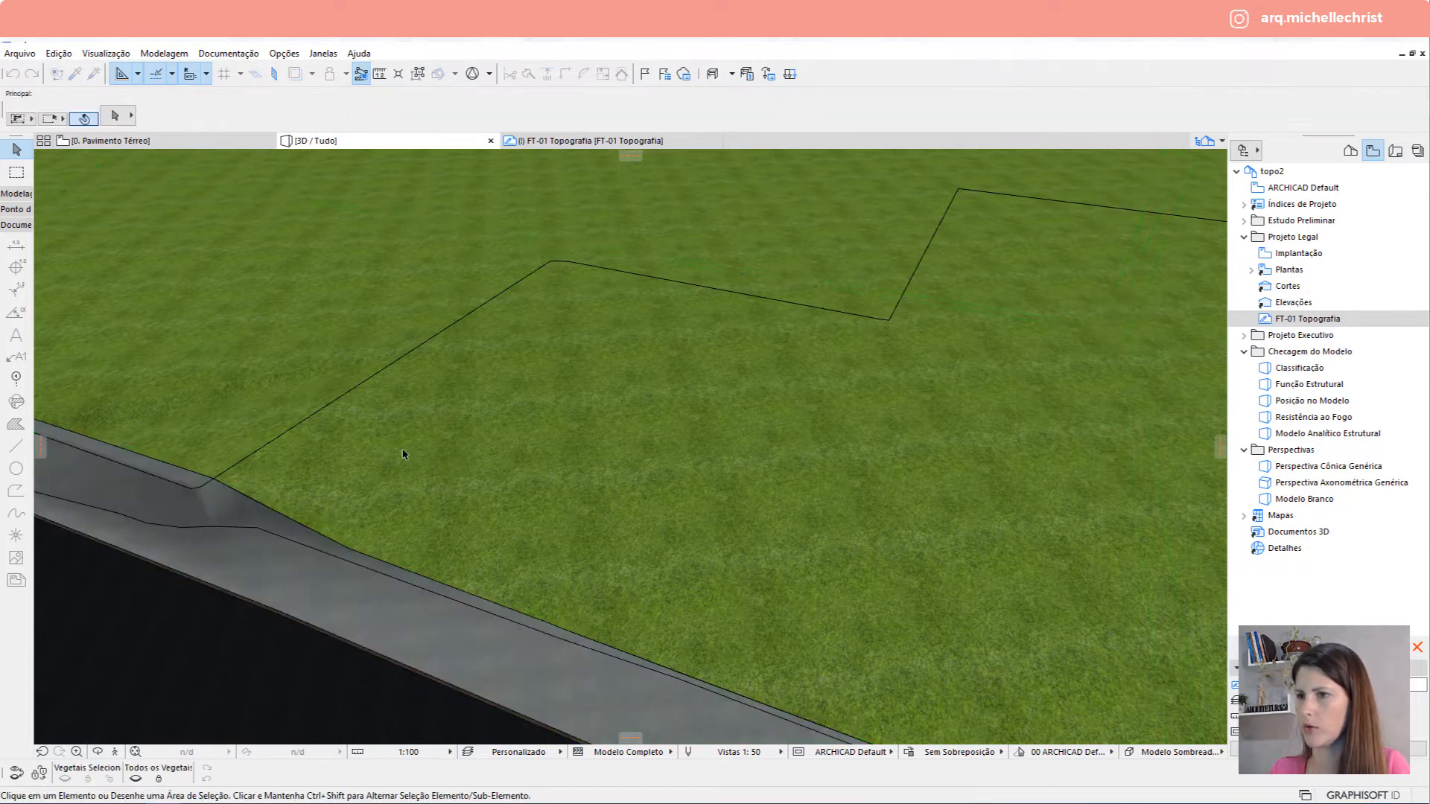
In the ground floor plan, select the block meshes below Rua São Sebastião, and switch the selection to the street mesh.
{"action": "middle_click_drag", "start_coordinate": [408, 452], "coordinate": [624, 464], "text": "shift"}
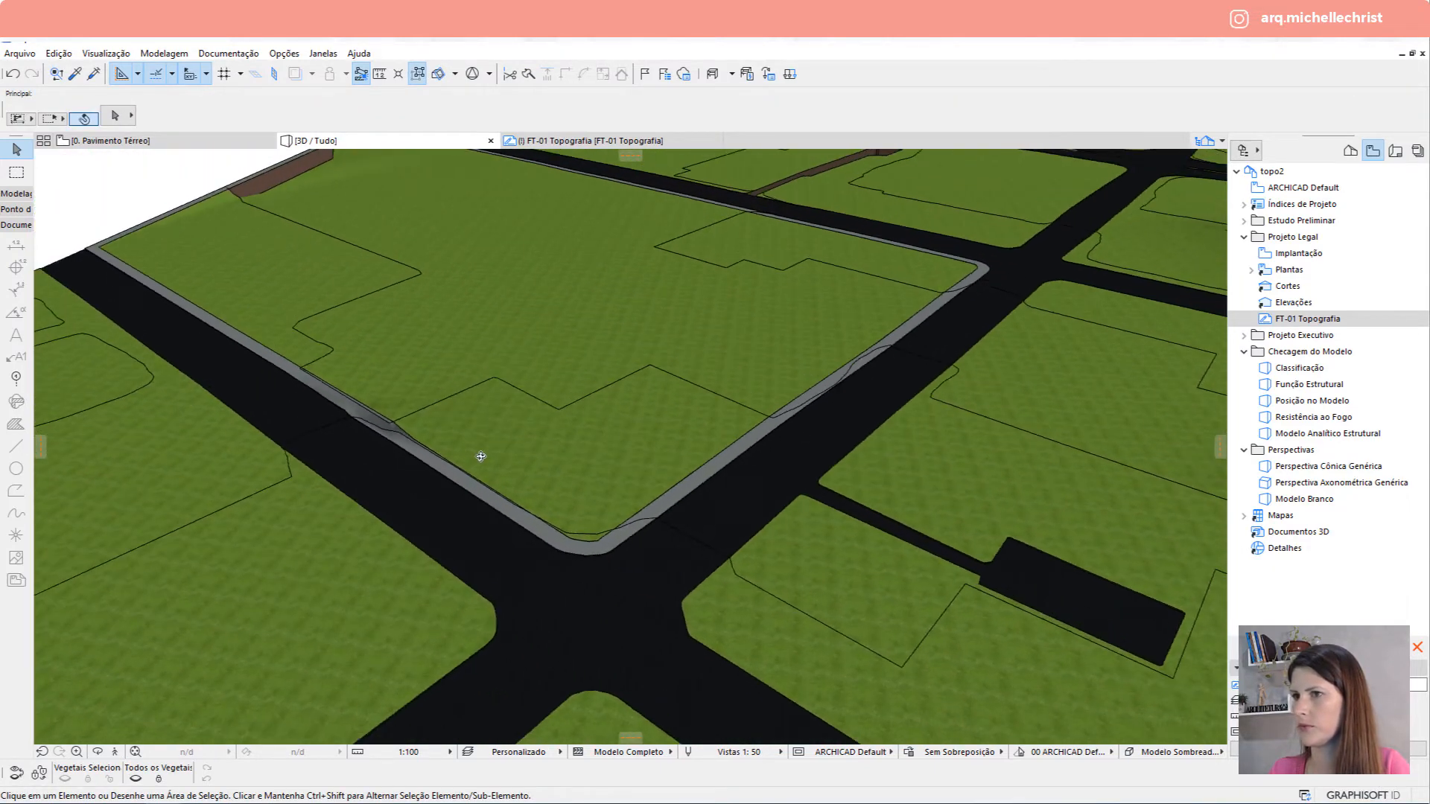
{"action": "key", "text": "F2"}
{"action": "scroll", "coordinate": [358, 335], "scroll_direction": "down", "scroll_amount": 3}
{"action": "left_click", "coordinate": [358, 335]}
{"action": "scroll", "coordinate": [435, 385], "scroll_direction": "up", "scroll_amount": 3}
{"action": "left_click", "coordinate": [504, 447]}
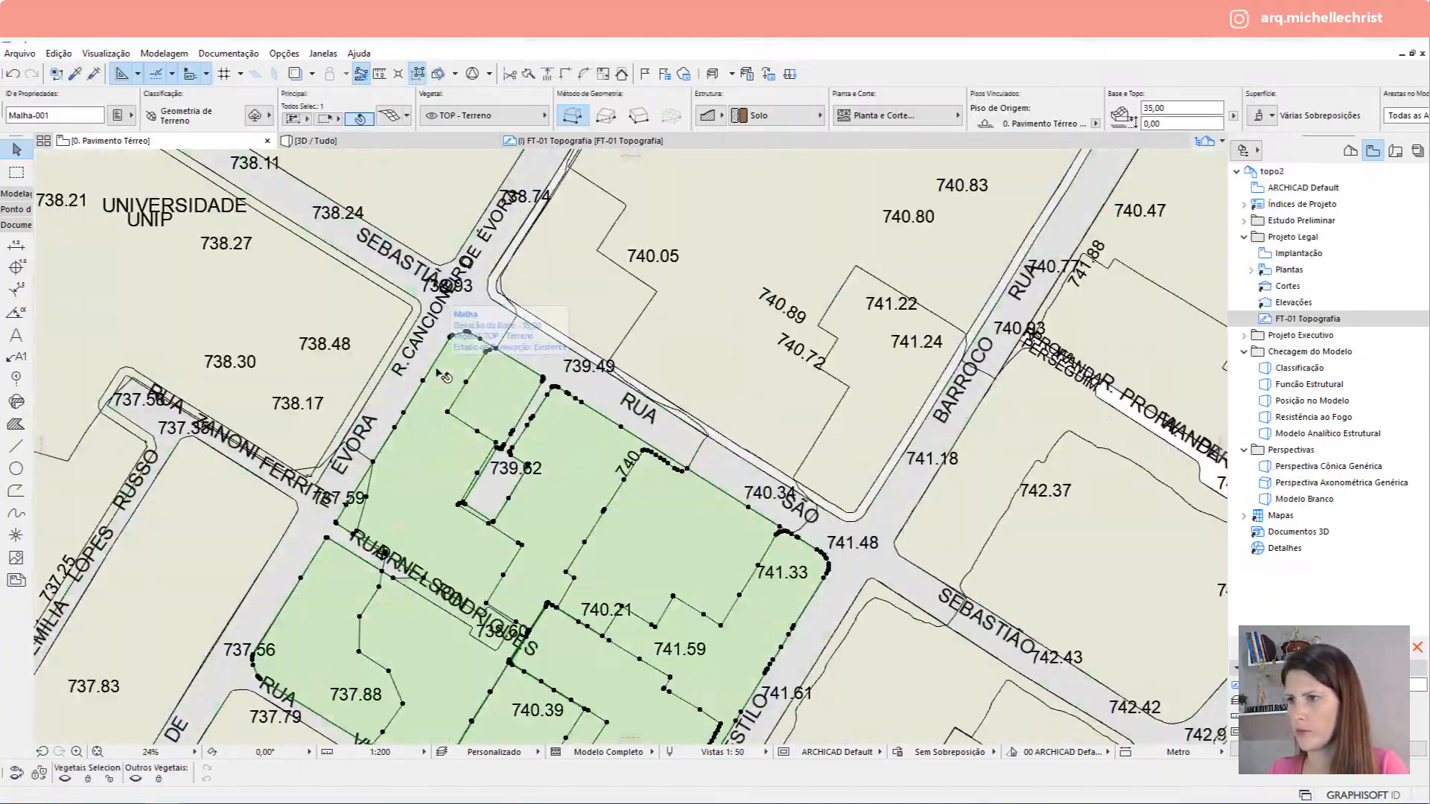
{"action": "left_click", "coordinate": [335, 514]}
{"action": "middle_click_drag", "start_coordinate": [335, 514], "coordinate": [812, 216]}
{"action": "left_click", "coordinate": [315, 489]}
{"action": "scroll", "coordinate": [315, 489], "scroll_direction": "down", "scroll_amount": 5}
{"action": "key", "text": "Escape"}
{"action": "scroll", "coordinate": [592, 642], "scroll_direction": "up", "scroll_amount": 2}
{"action": "scroll", "coordinate": [477, 171], "scroll_direction": "up", "scroll_amount": 4}
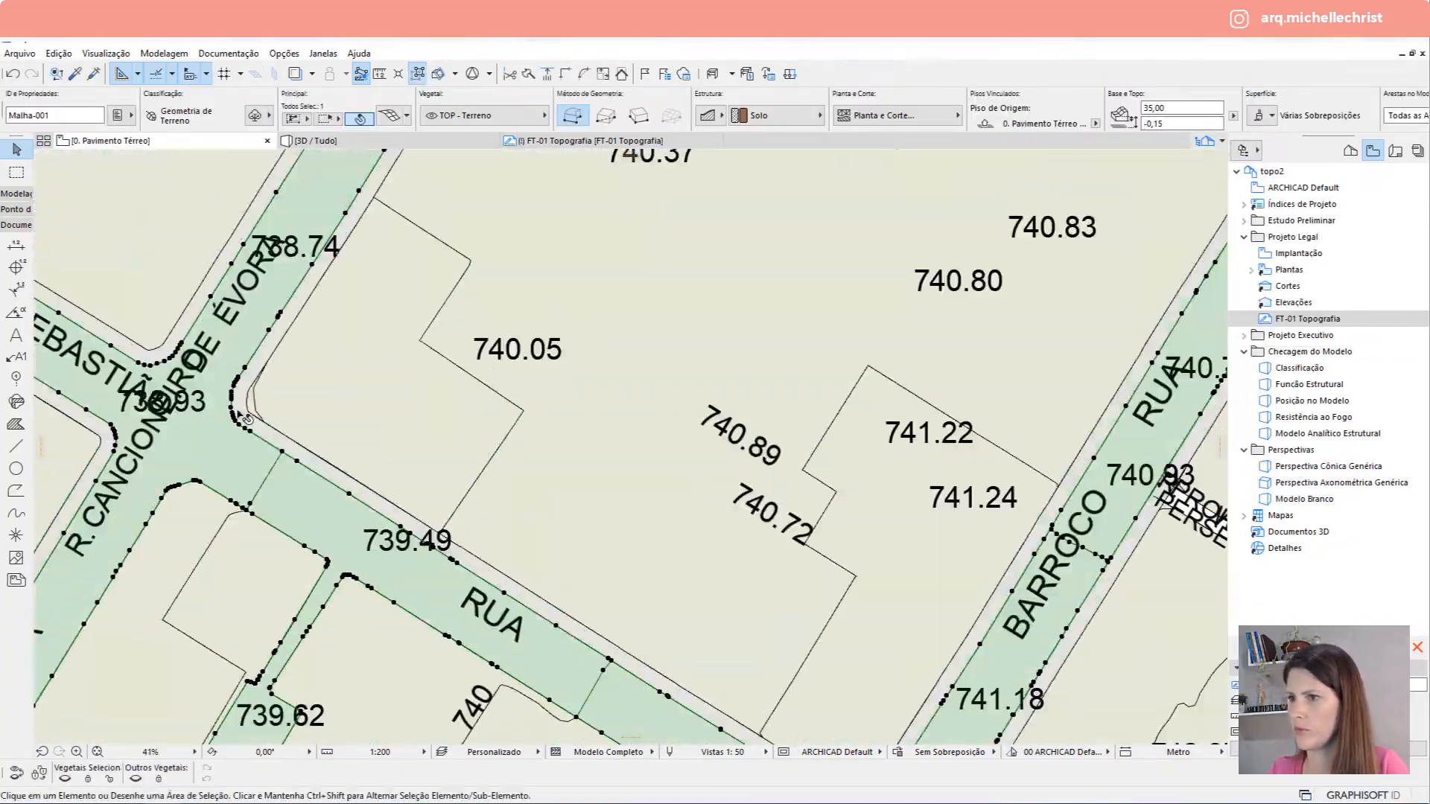
Subtract the inset outline from the block mesh between Rua Emília Lopes Russo and Rua Cancioneiro de Évora.
{"action": "scroll", "coordinate": [298, 298], "scroll_direction": "up", "scroll_amount": 2}
{"action": "left_click", "coordinate": [342, 387]}
{"action": "scroll", "coordinate": [342, 387], "scroll_direction": "down", "scroll_amount": 5}
{"action": "left_click", "coordinate": [377, 484]}
{"action": "left_click", "coordinate": [1264, 116]}
{"action": "scroll", "coordinate": [223, 298], "scroll_direction": "up", "scroll_amount": 3}
{"action": "left_click", "coordinate": [372, 332]}
{"action": "left_click", "coordinate": [313, 507]}
{"action": "scroll", "coordinate": [500, 225], "scroll_direction": "up", "scroll_amount": 3}
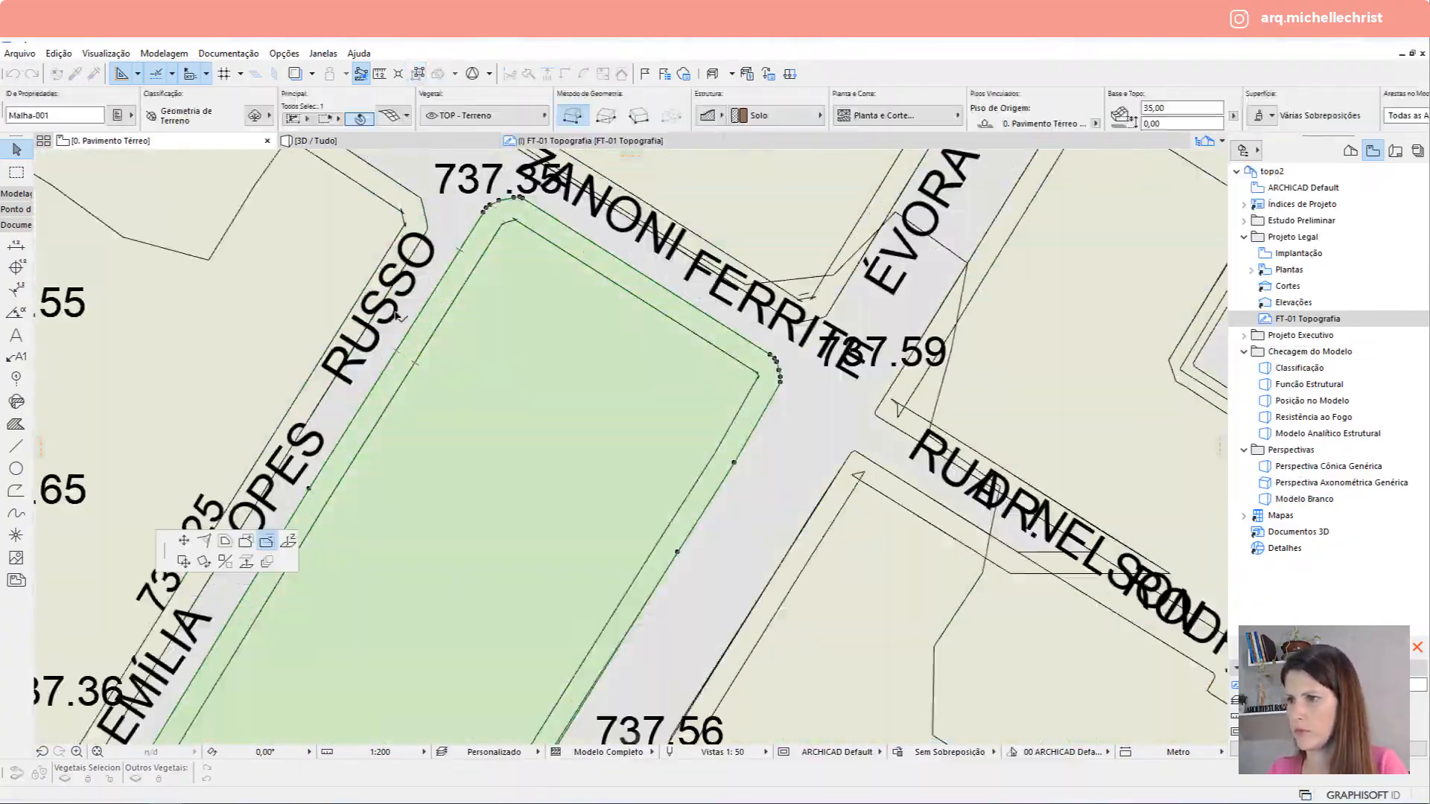
Override the top surface of the new sidewalk strip mesh from the 3D view.
{"action": "key", "text": "F3"}
{"action": "left_click", "coordinate": [591, 245]}
{"action": "left_click", "coordinate": [1263, 116]}
{"action": "left_click", "coordinate": [1162, 154]}
{"action": "left_click", "coordinate": [521, 633]}
{"action": "scroll", "coordinate": [892, 315], "scroll_direction": "up", "scroll_amount": 3}
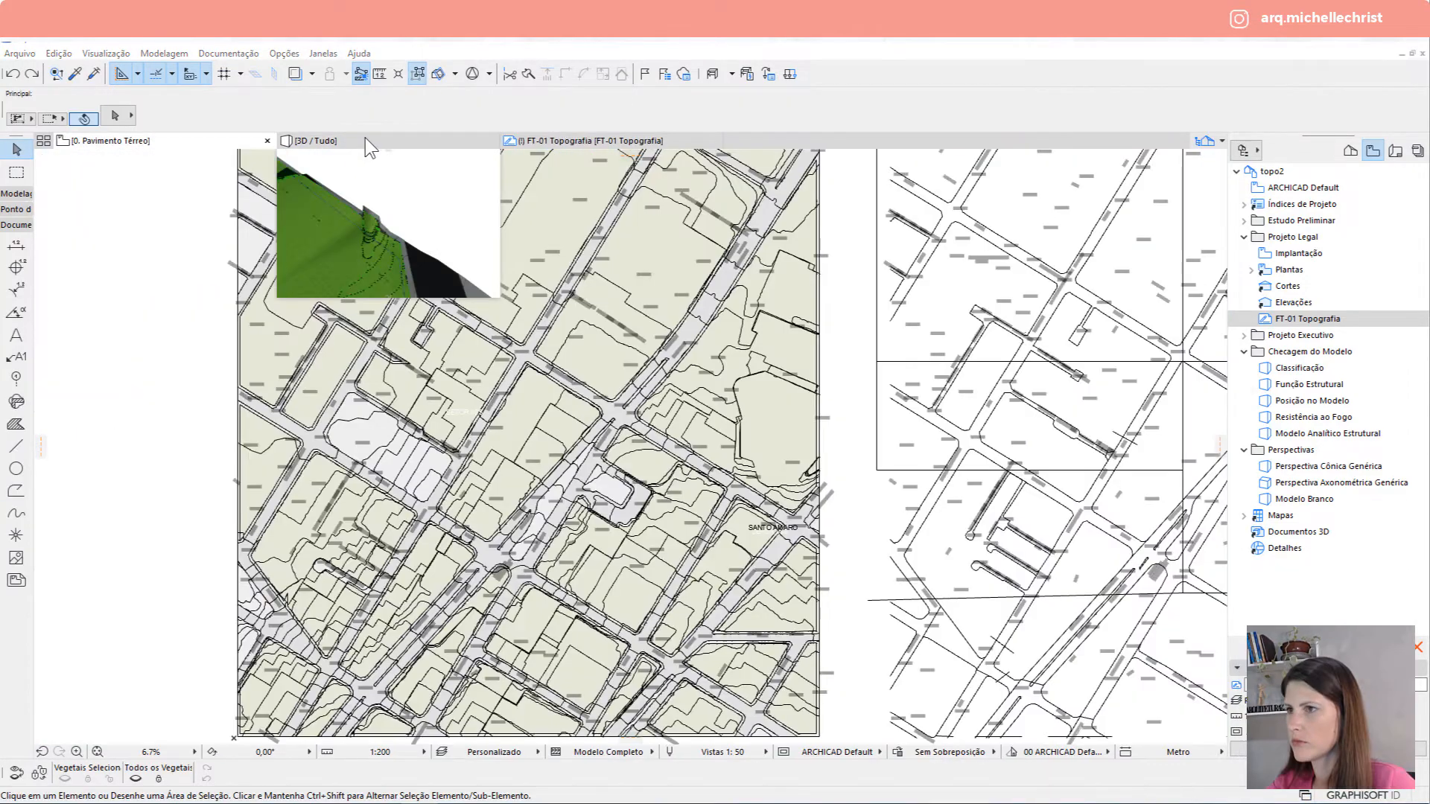
Examine the finished sidewalk strips around all the blocks across the 3D terrain.
{"action": "left_click", "coordinate": [365, 139]}
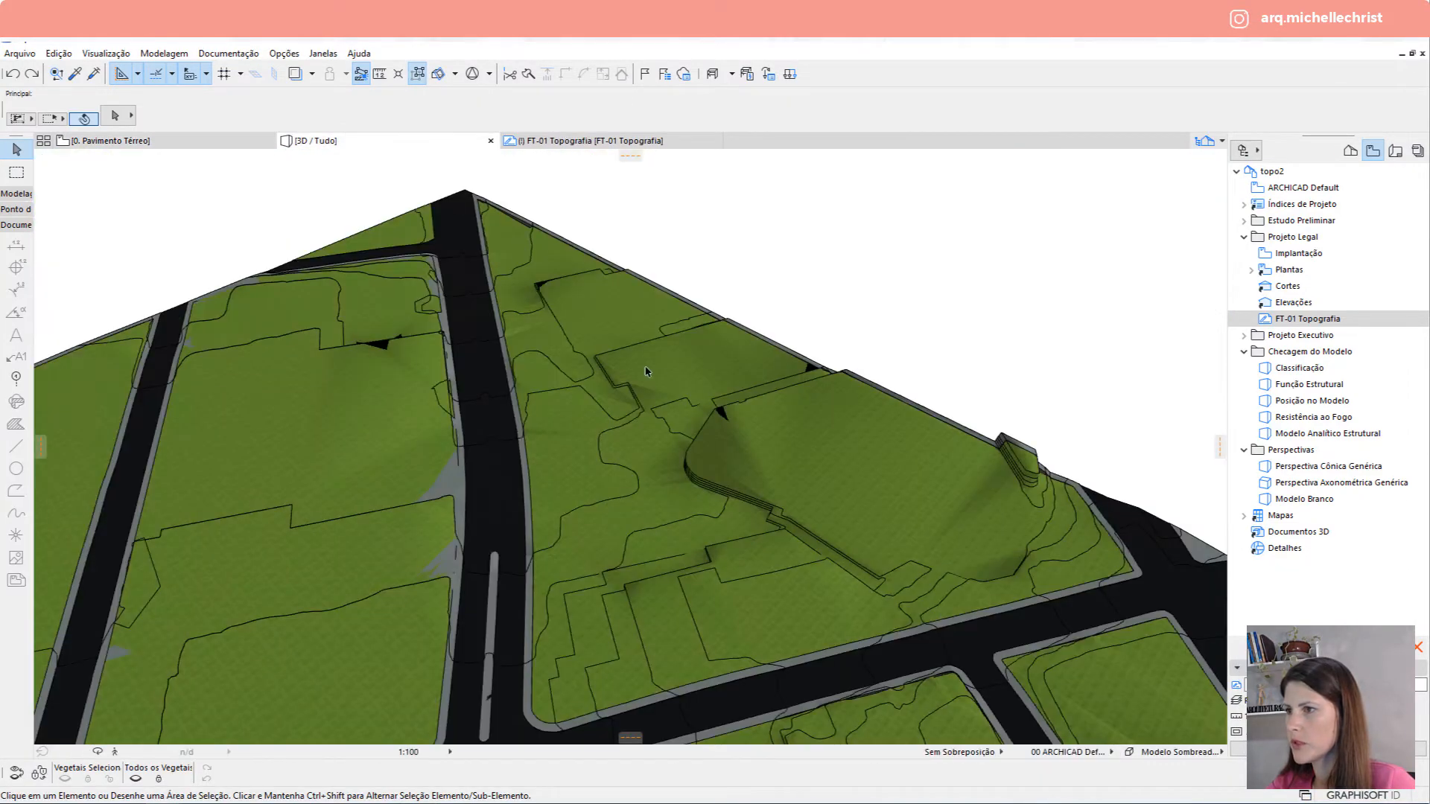
{"action": "left_click_drag", "start_coordinate": [679, 376], "coordinate": [455, 408]}
{"action": "left_click_drag", "start_coordinate": [353, 526], "coordinate": [246, 429]}
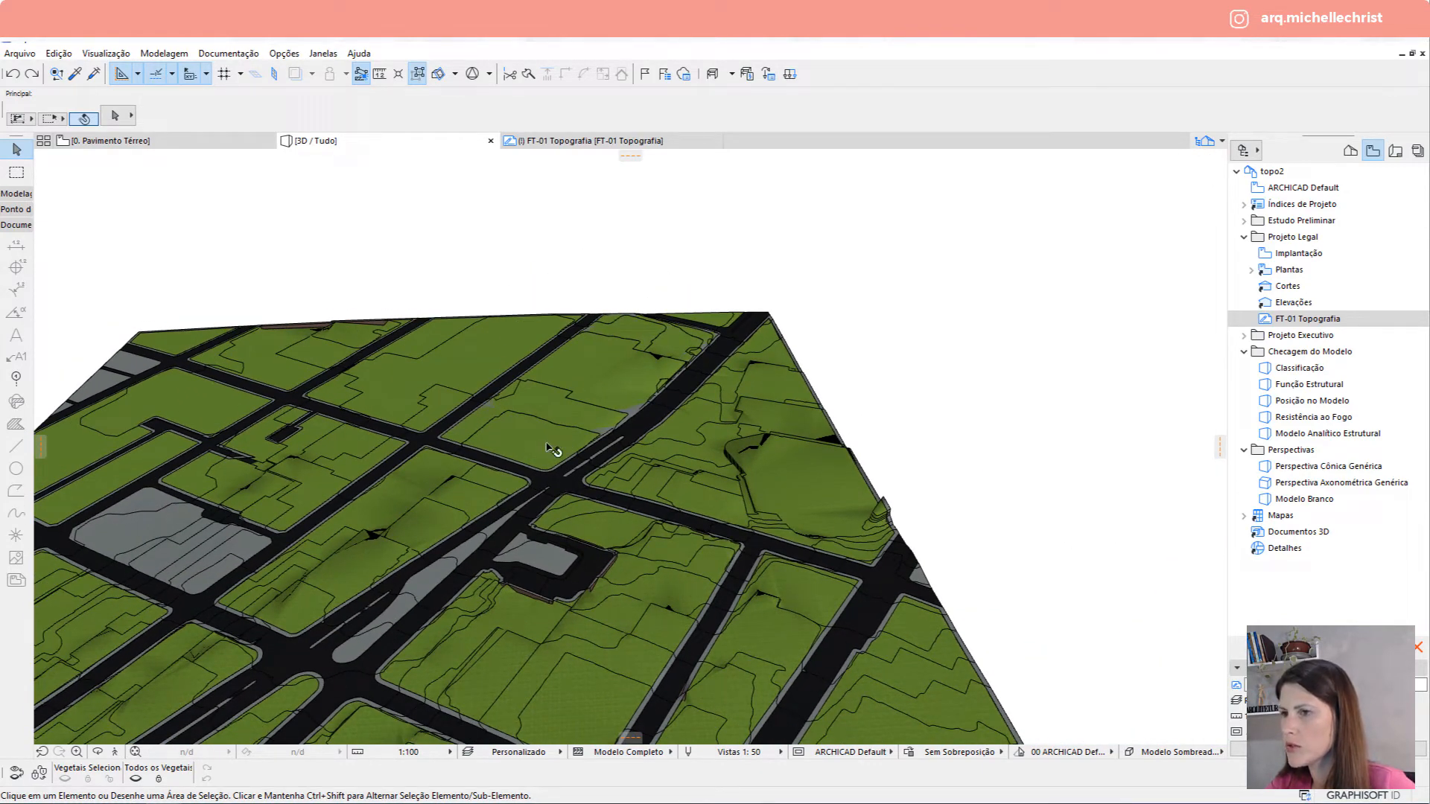
{"action": "left_click_drag", "start_coordinate": [662, 500], "coordinate": [475, 441]}
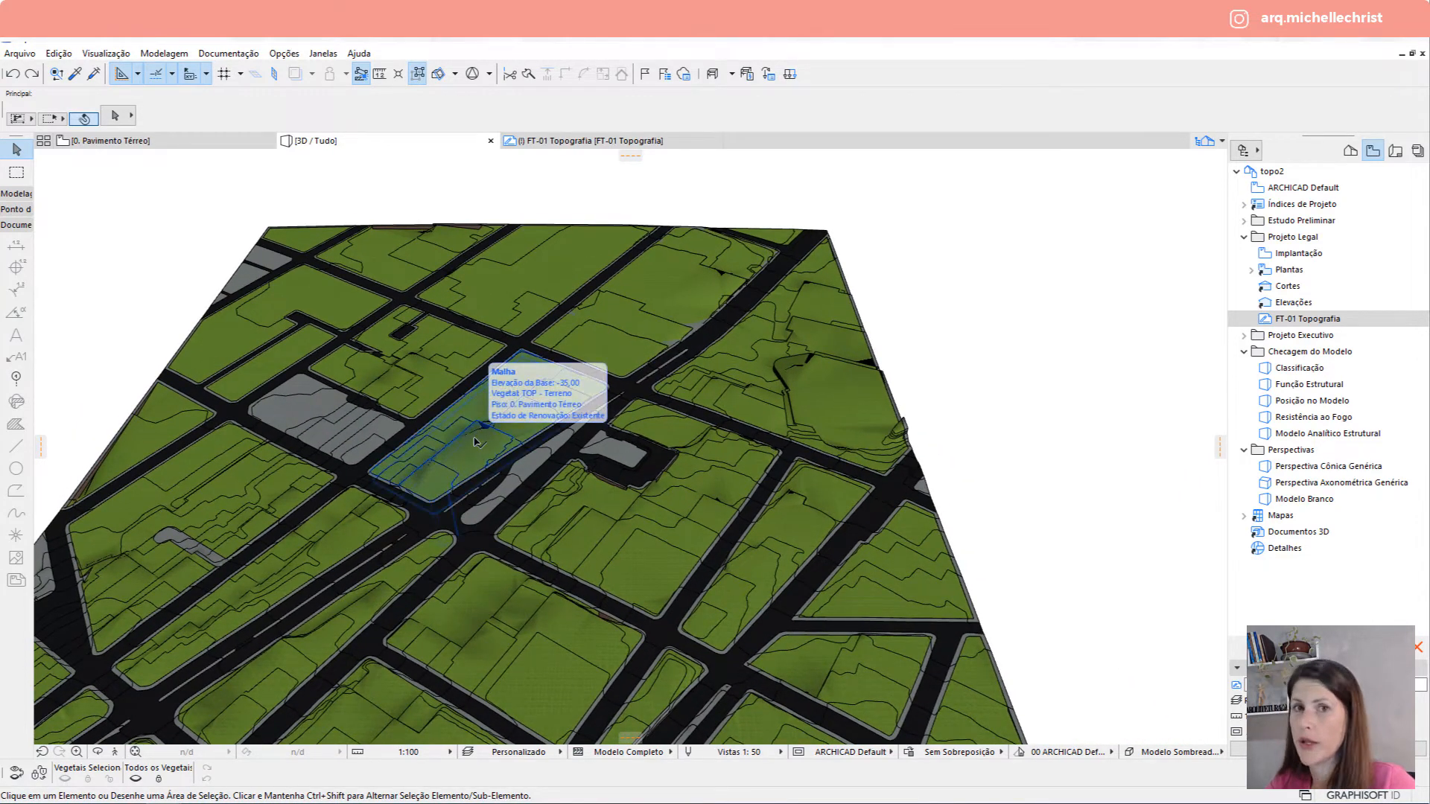
{"action": "left_click", "coordinate": [475, 440]}
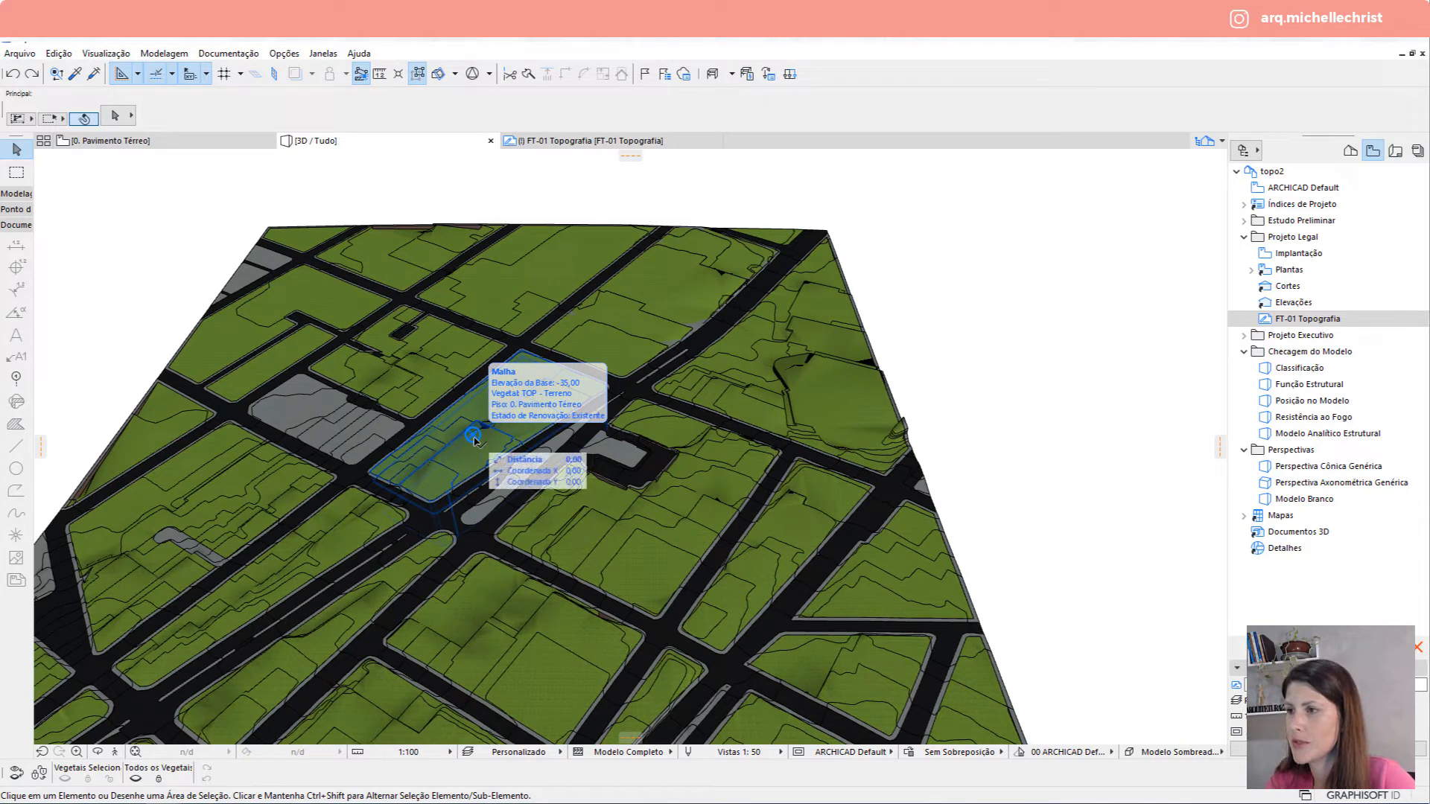
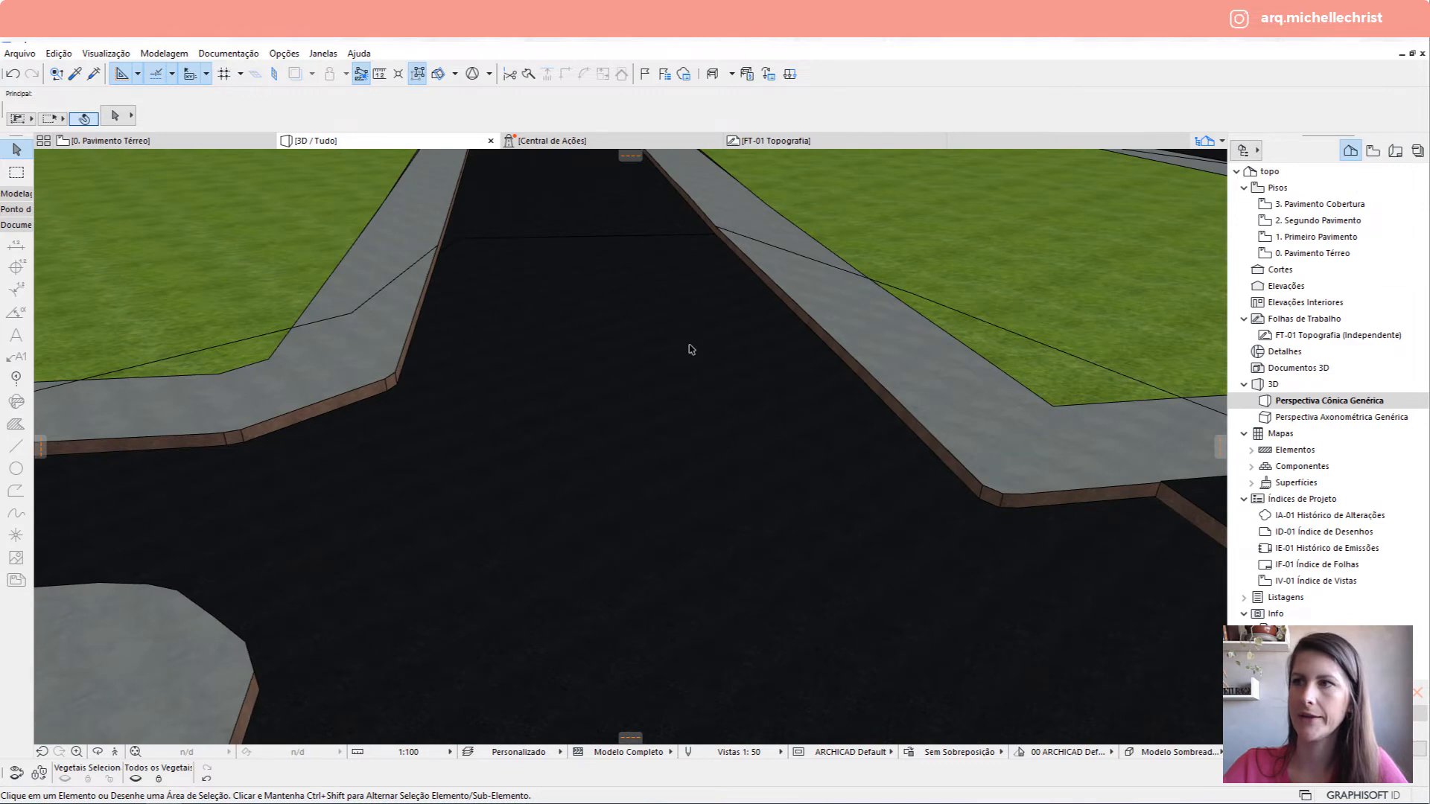
View the Railing tool favorites with the Outro - Meio-fio curb, and check the sidewalk mesh at the street intersection.
{"action": "scroll", "coordinate": [625, 365], "scroll_direction": "down", "scroll_amount": 5}
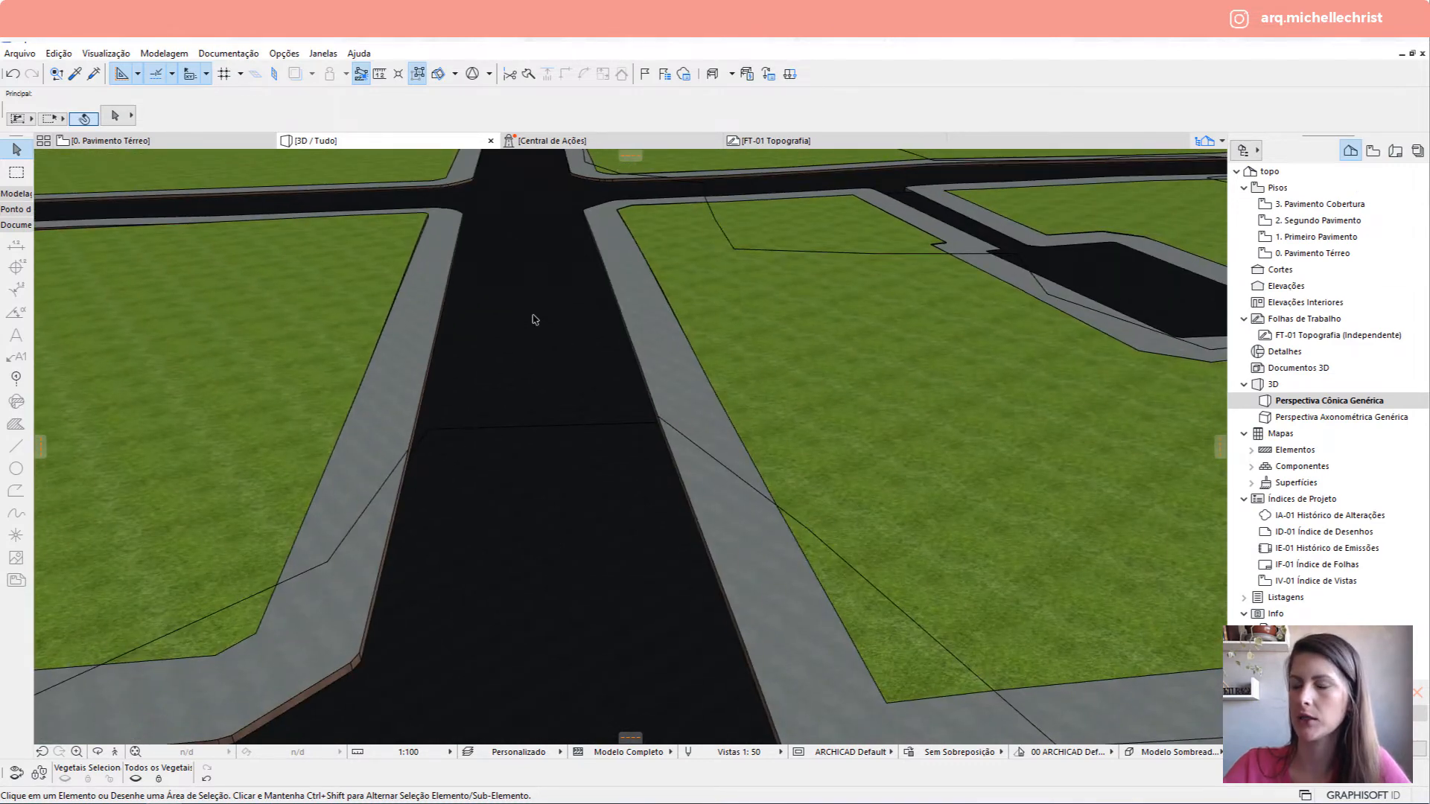
{"action": "scroll", "coordinate": [530, 321], "scroll_direction": "down", "scroll_amount": 5}
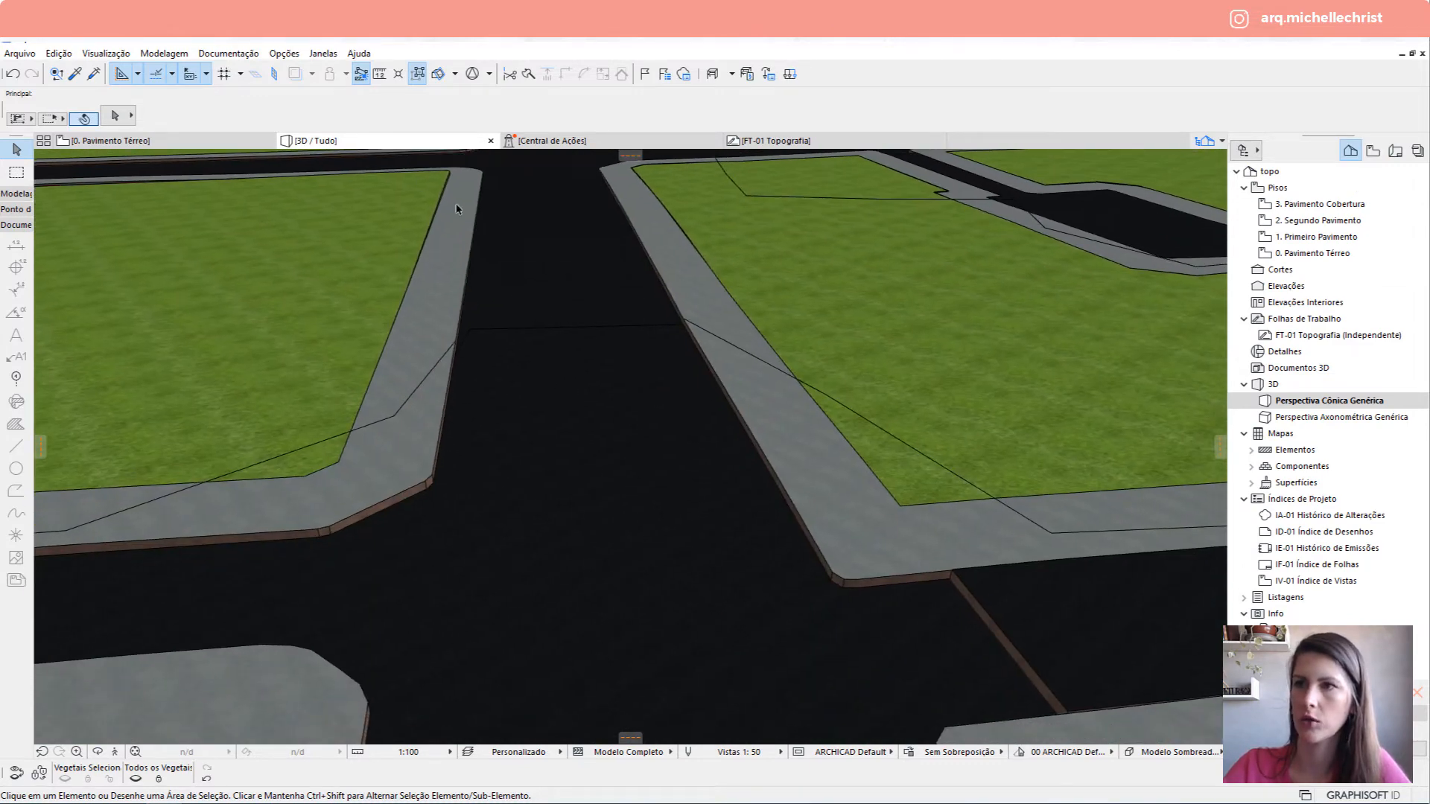
{"action": "left_click", "coordinate": [20, 194]}
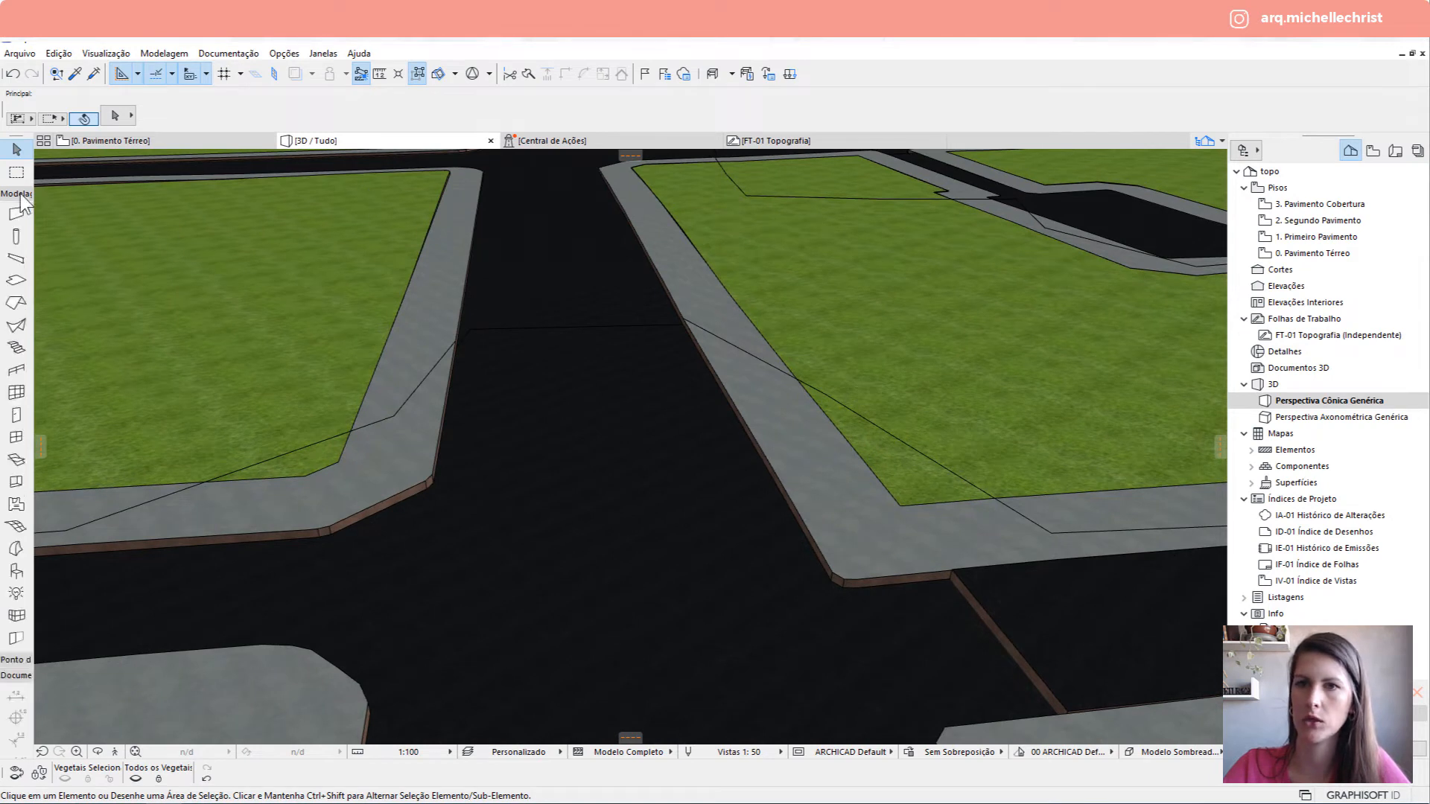
{"action": "left_click", "coordinate": [28, 366]}
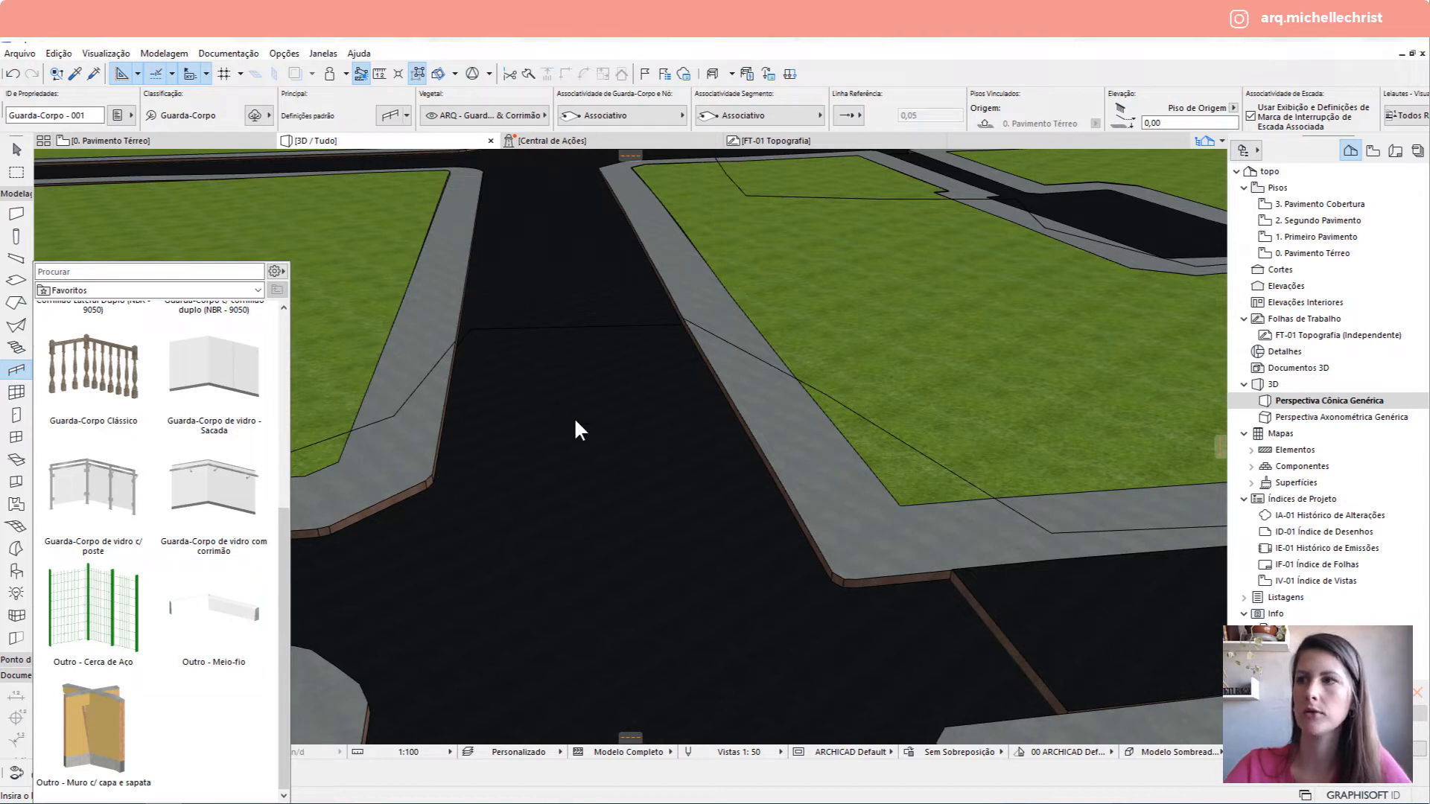
{"action": "left_click", "coordinate": [427, 293]}
{"action": "key", "text": "Escape"}
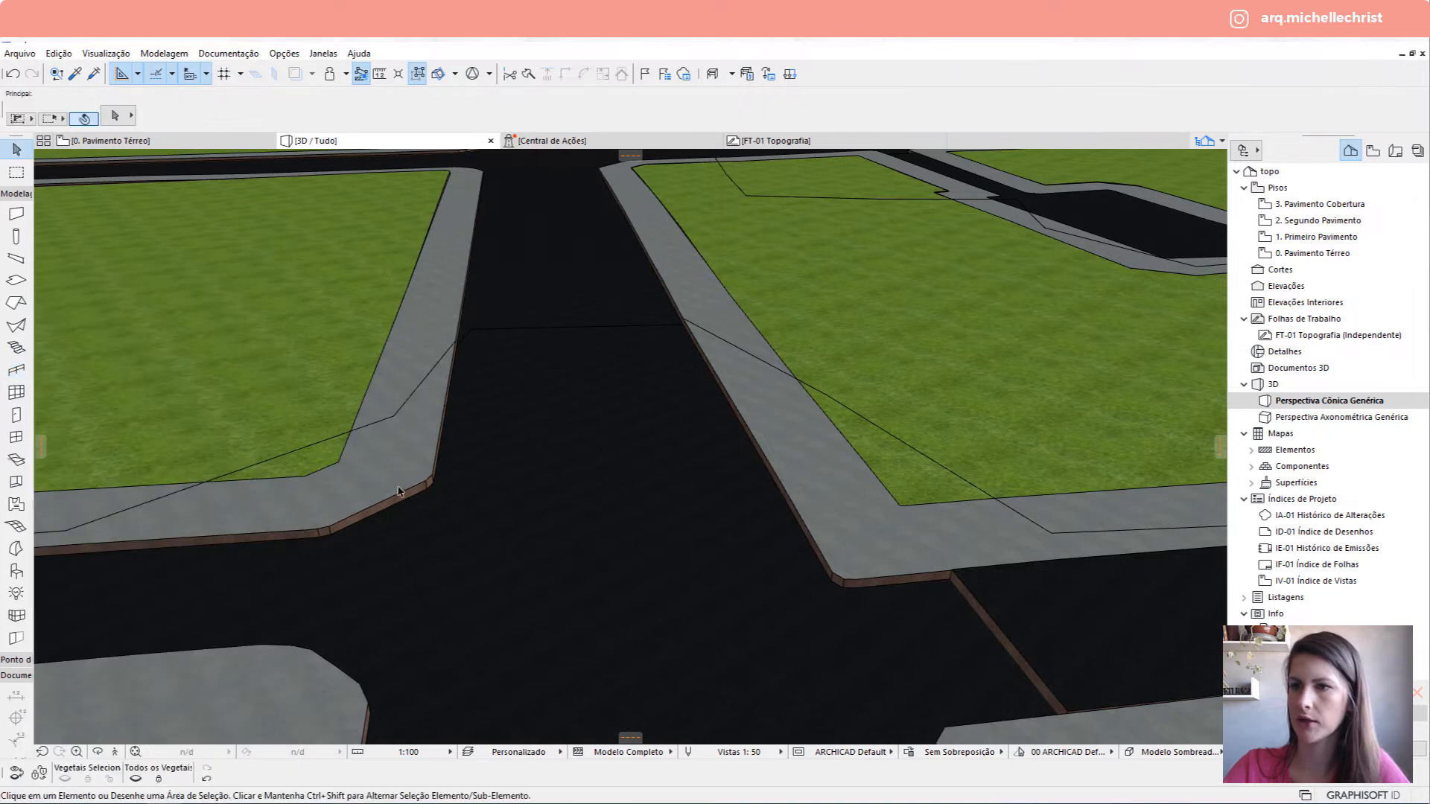
{"action": "left_click", "coordinate": [652, 380]}
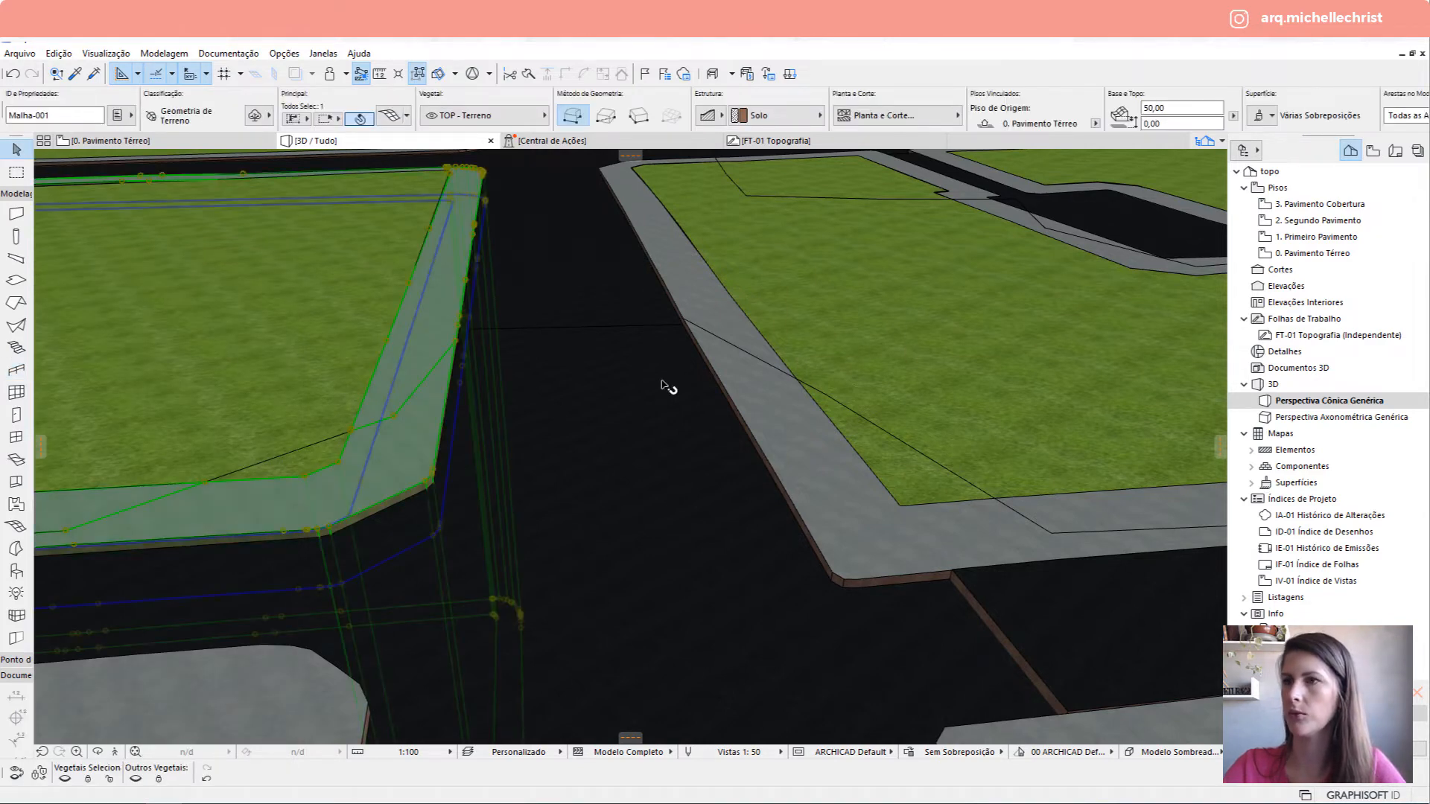
{"action": "key", "text": "Escape"}
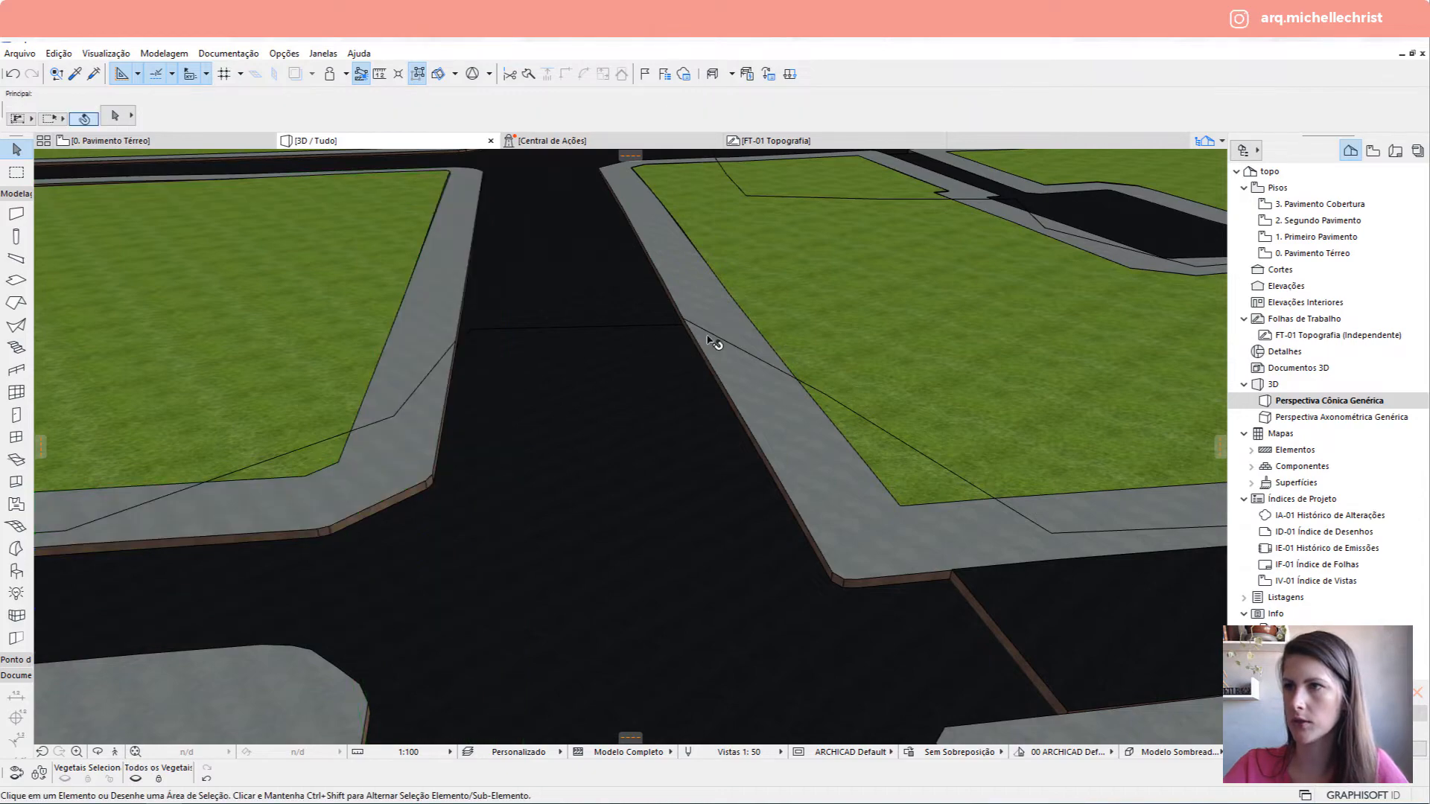
Look over the streets, cul-de-sacs and sidewalks of the 3D terrain from above.
{"action": "scroll", "coordinate": [607, 342], "scroll_direction": "down", "scroll_amount": 7}
{"action": "middle_click_drag", "start_coordinate": [597, 338], "coordinate": [724, 421], "text": "shift"}
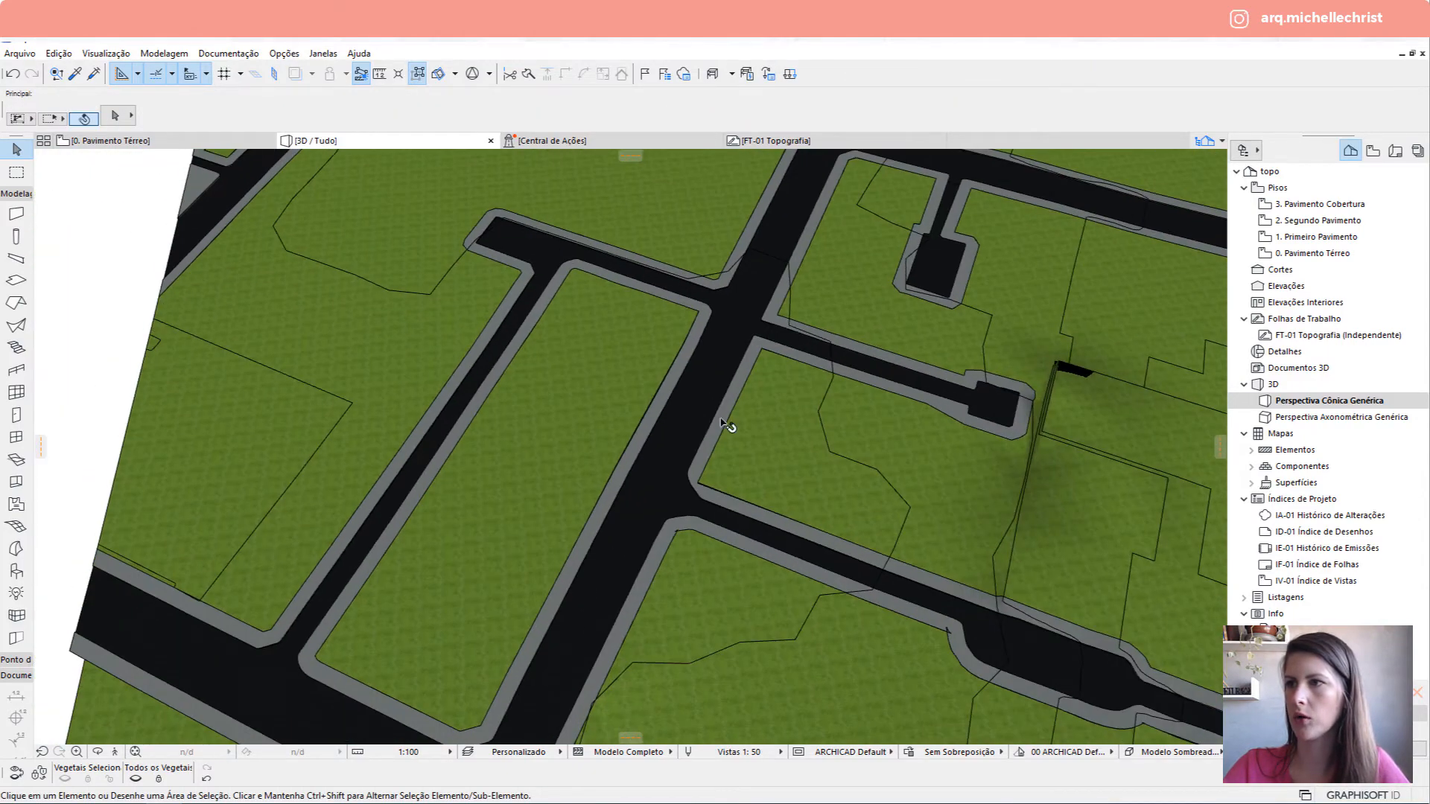
{"action": "scroll", "coordinate": [642, 392], "scroll_direction": "down", "scroll_amount": 2}
{"action": "scroll", "coordinate": [634, 391], "scroll_direction": "down", "scroll_amount": 3}
{"action": "middle_click_drag", "start_coordinate": [634, 391], "coordinate": [684, 390], "text": "shift"}
{"action": "scroll", "coordinate": [715, 381], "scroll_direction": "down", "scroll_amount": 2}
Delete the two spare street-only drawings and the small loose block fragment from the ground floor plan.
{"action": "key", "text": "F2"}
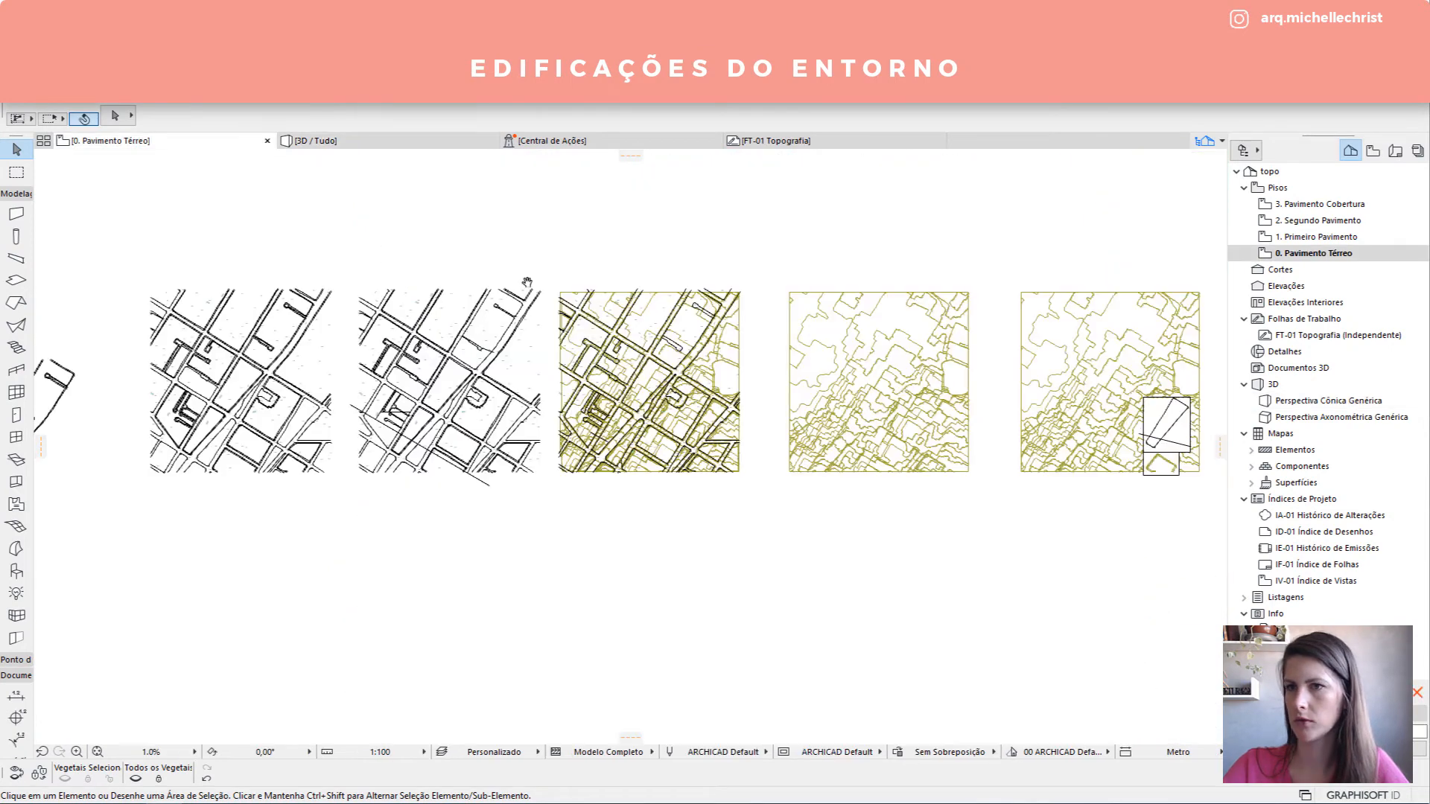
{"action": "middle_click_drag", "start_coordinate": [525, 282], "coordinate": [666, 282]}
{"action": "left_click_drag", "start_coordinate": [89, 226], "coordinate": [680, 533]}
{"action": "key", "text": "Delete"}
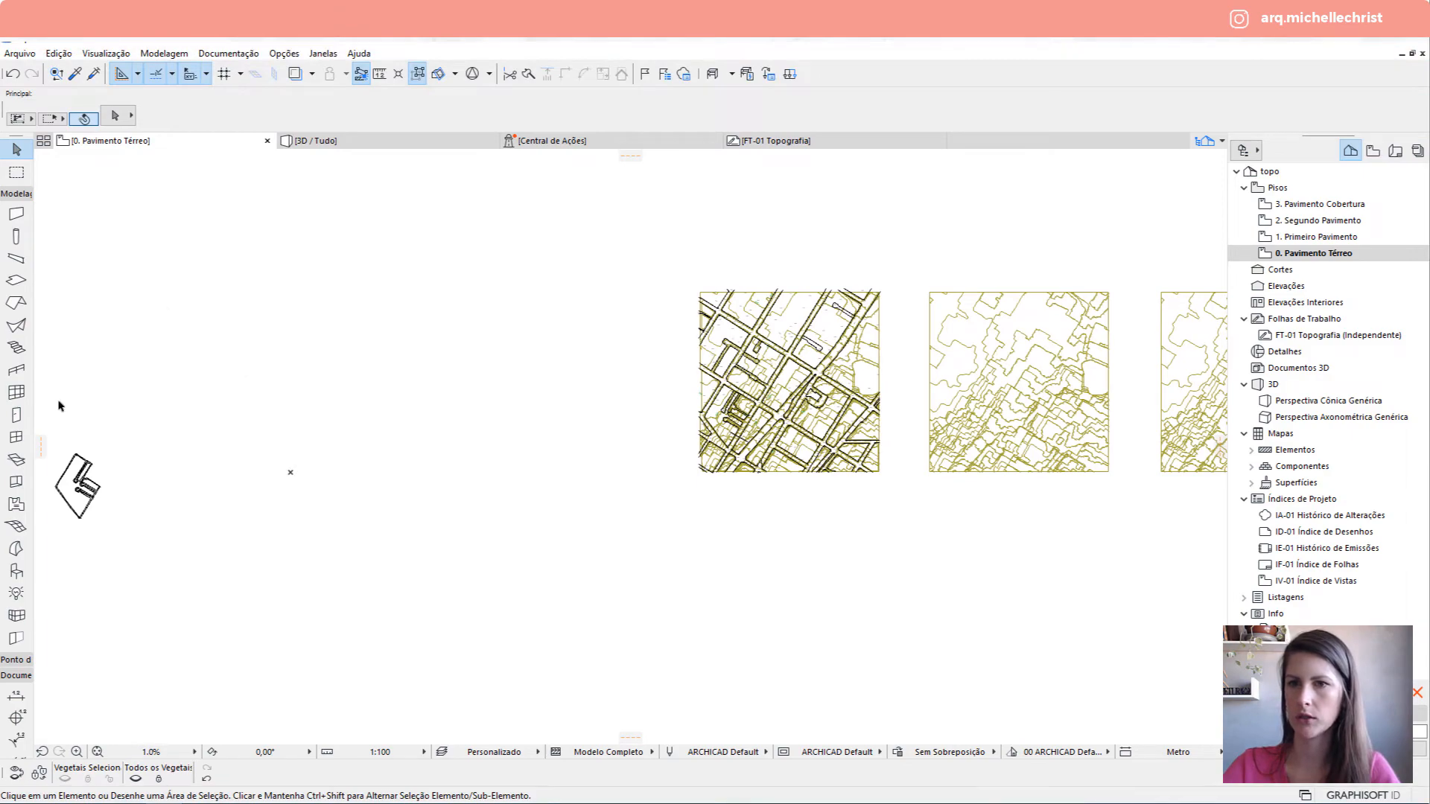
{"action": "middle_click_drag", "start_coordinate": [59, 405], "coordinate": [157, 412]}
{"action": "mouse_move", "coordinate": [108, 399]}
{"action": "left_mouse_down"}
{"action": "mouse_move", "coordinate": [478, 612]}
{"action": "mouse_move", "coordinate": [489, 559]}
{"action": "left_mouse_up"}
{"action": "key", "text": "Delete"}
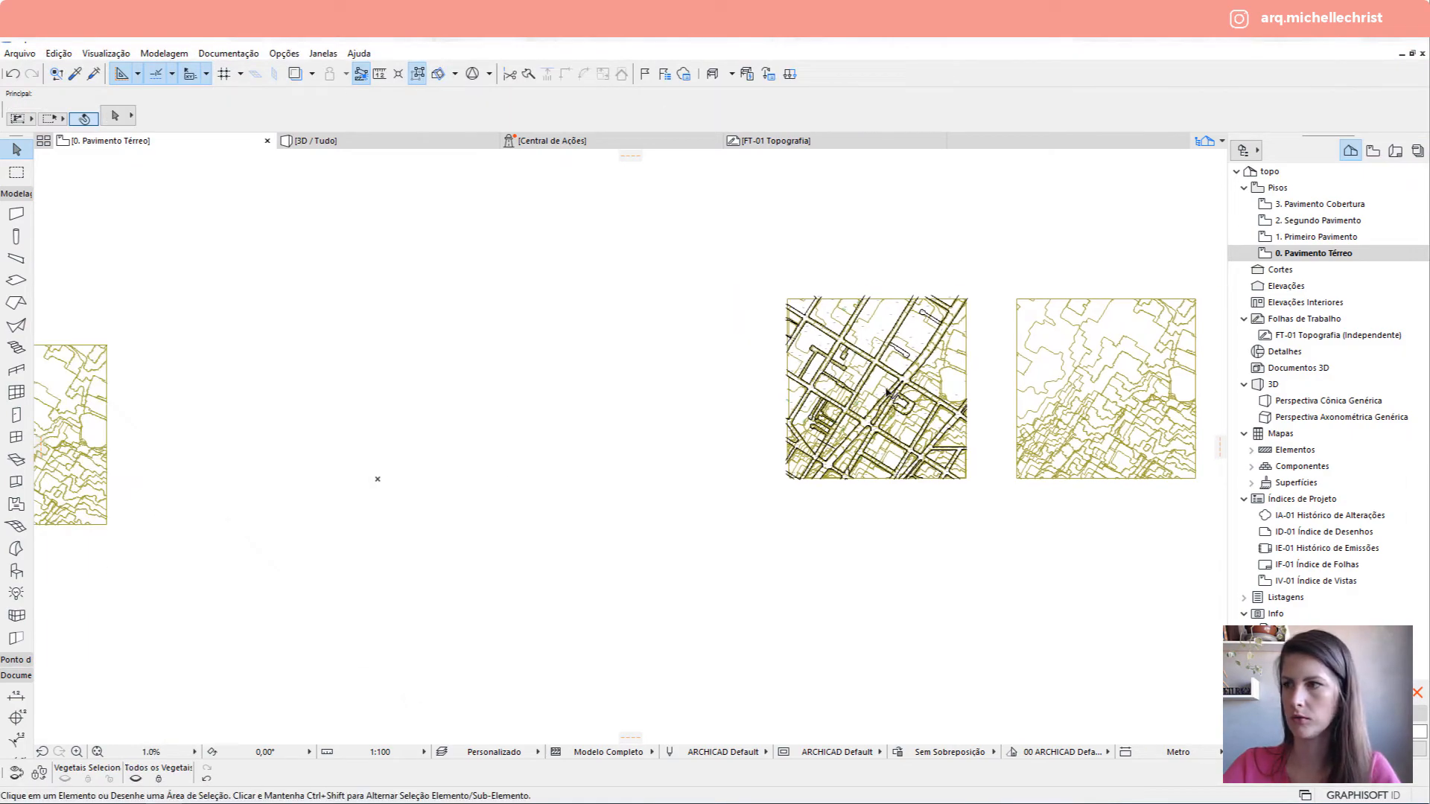
Examine the mesh edge and the curb lines of a city block on the ground floor terrain with streets.
{"action": "scroll", "coordinate": [886, 393], "scroll_direction": "up", "scroll_amount": 3}
{"action": "middle_click_drag", "start_coordinate": [926, 374], "coordinate": [521, 397]}
{"action": "scroll", "coordinate": [477, 379], "scroll_direction": "up", "scroll_amount": 4}
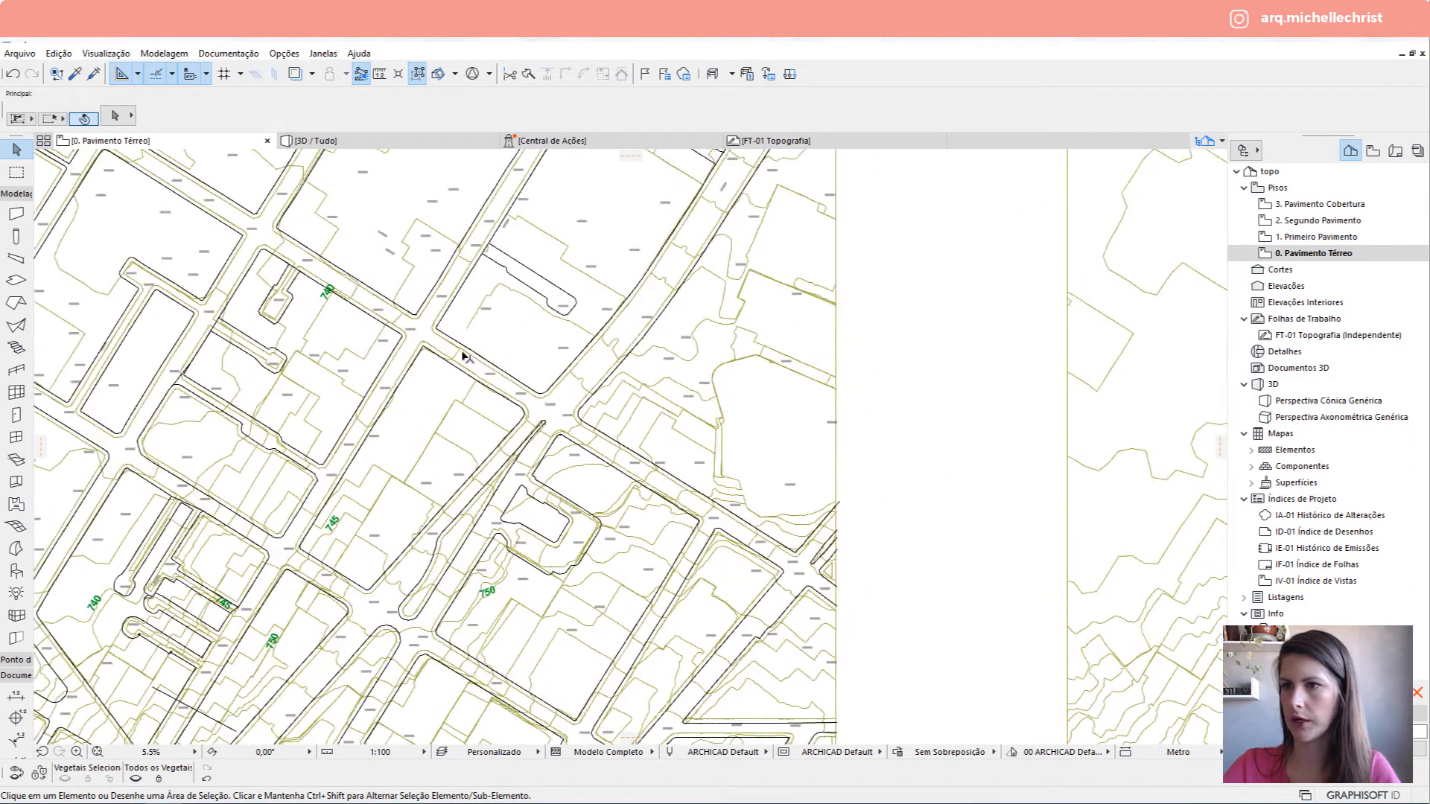
{"action": "scroll", "coordinate": [432, 310], "scroll_direction": "up", "scroll_amount": 3}
{"action": "scroll", "coordinate": [424, 303], "scroll_direction": "up", "scroll_amount": 3}
{"action": "left_click", "coordinate": [425, 300]}
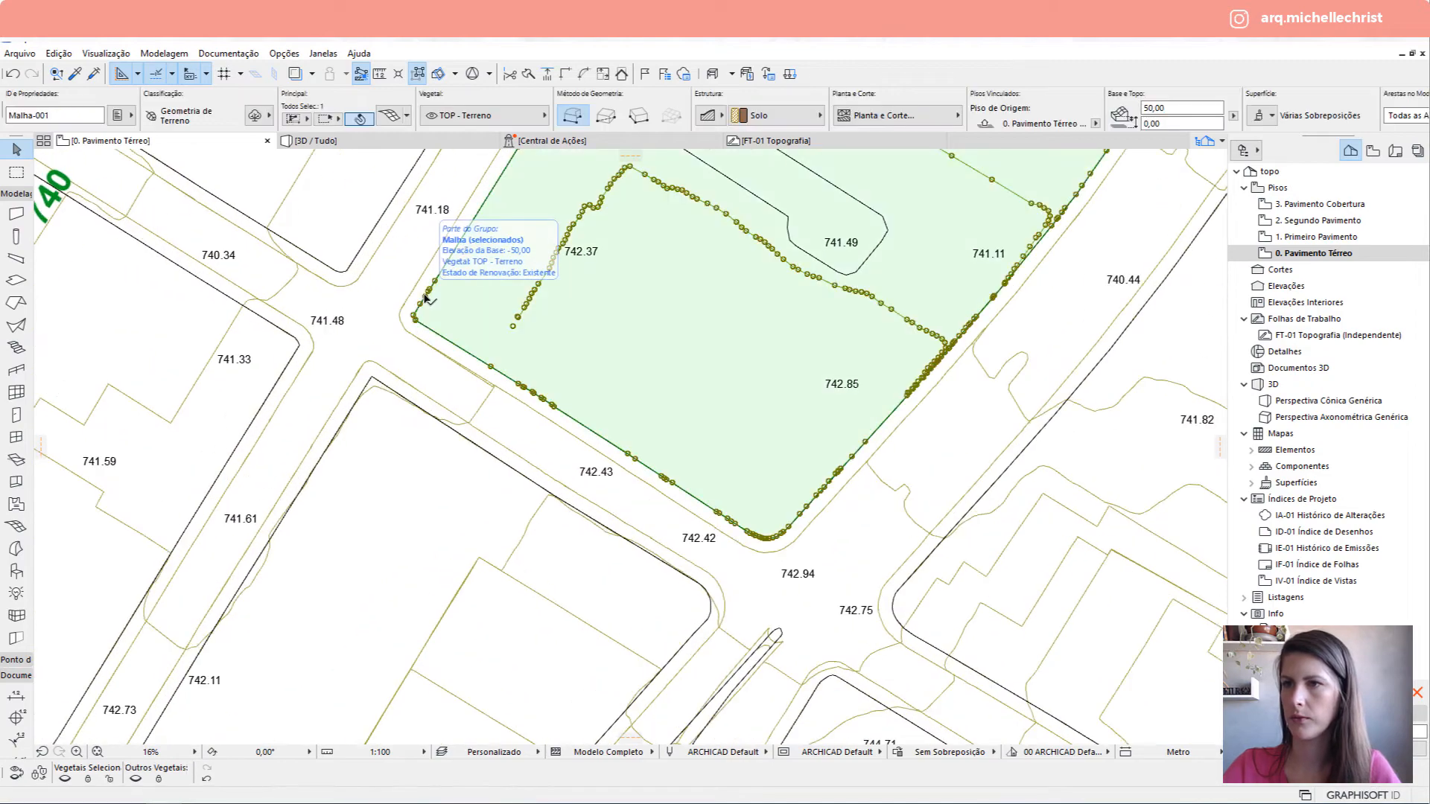
{"action": "left_click", "coordinate": [471, 362]}
{"action": "scroll", "coordinate": [474, 384], "scroll_direction": "down", "scroll_amount": 6}
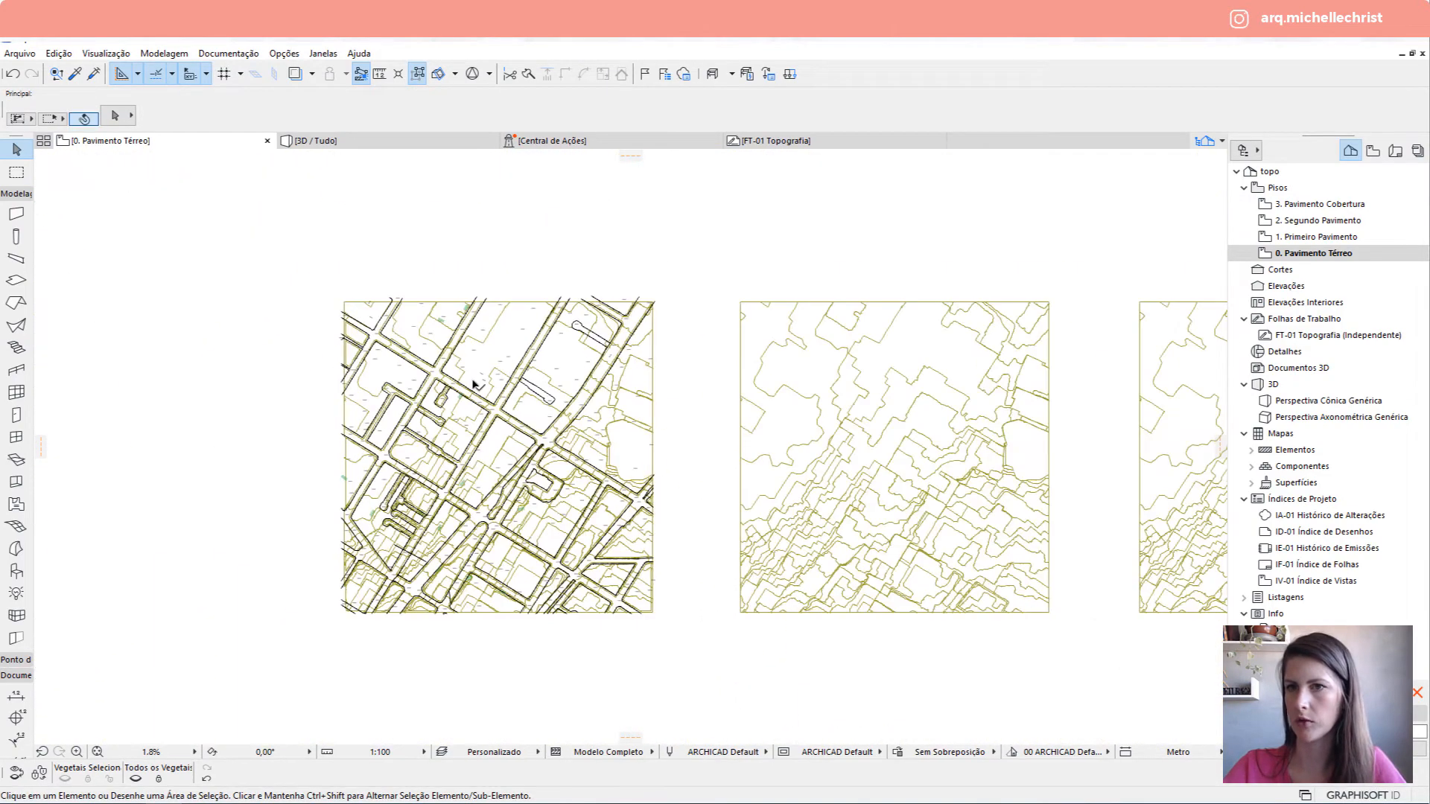
Delete the curb polylines inside a marquee around the terrain with streets, and apply the Vistas 1:50 pen set.
{"action": "left_click", "coordinate": [16, 172]}
{"action": "left_click", "coordinate": [260, 225]}
{"action": "left_click", "coordinate": [679, 647]}
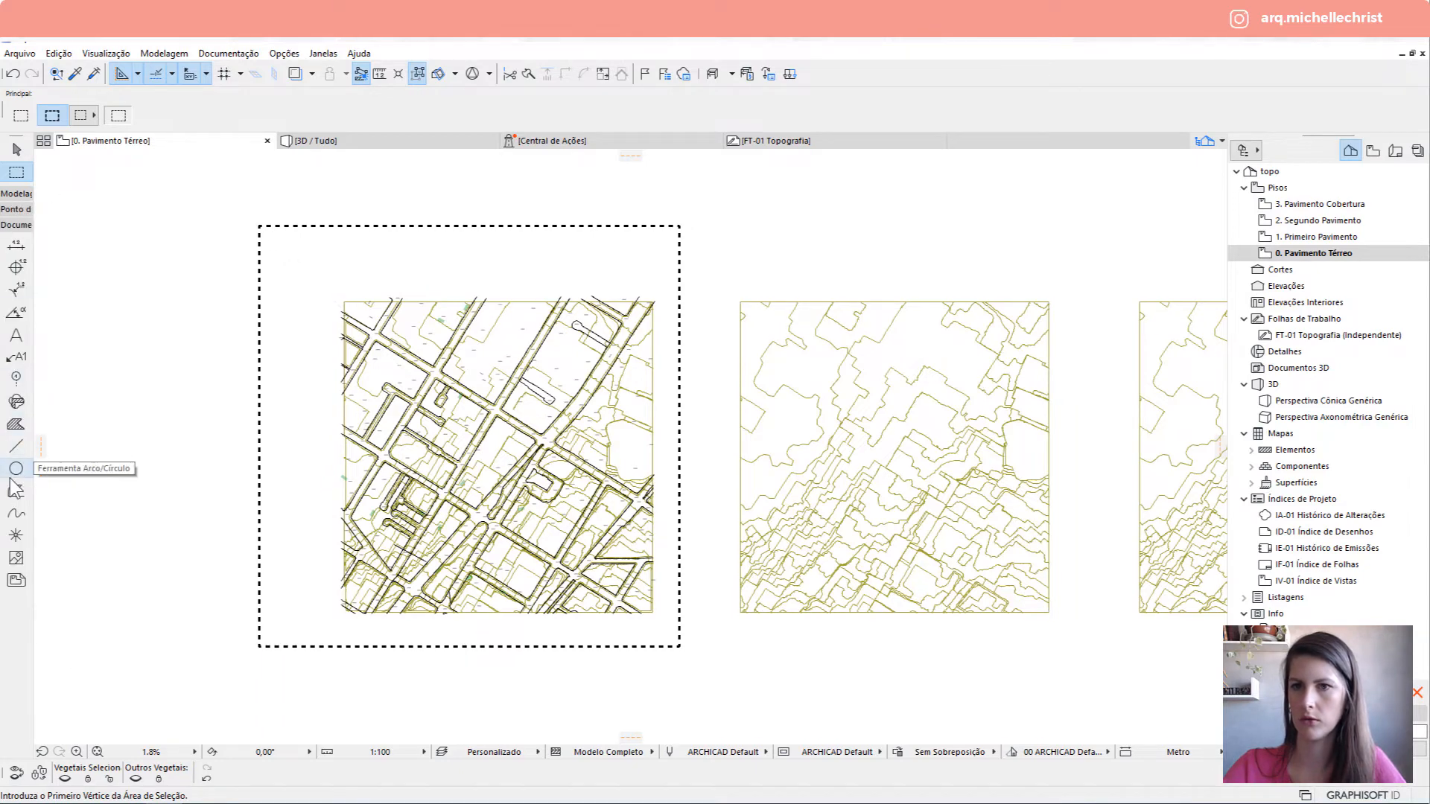
{"action": "left_click", "coordinate": [16, 491]}
{"action": "key", "text": "ctrl+a"}
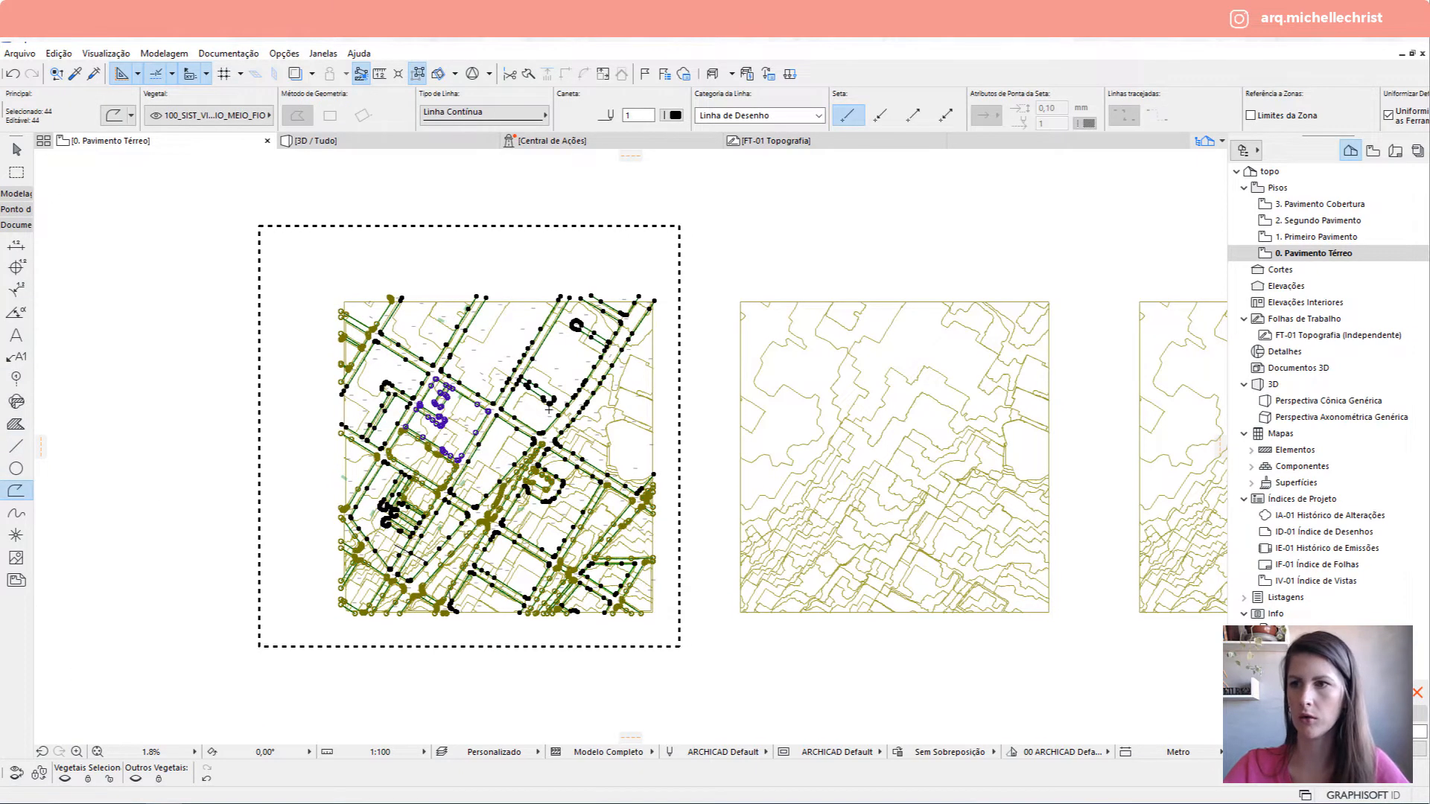
{"action": "key", "text": "Escape"}
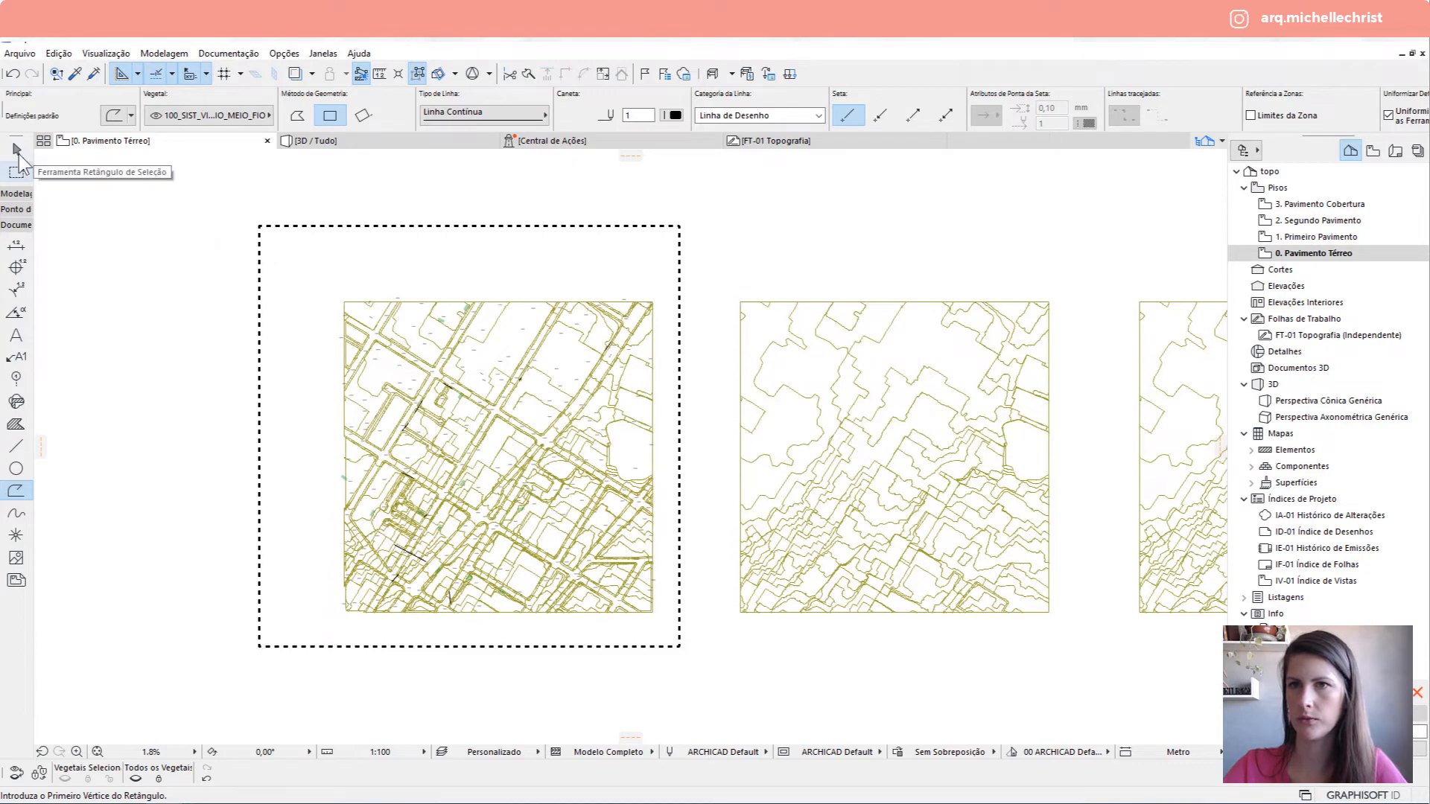
{"action": "left_click", "coordinate": [17, 149]}
{"action": "scroll", "coordinate": [491, 521], "scroll_direction": "up", "scroll_amount": 3}
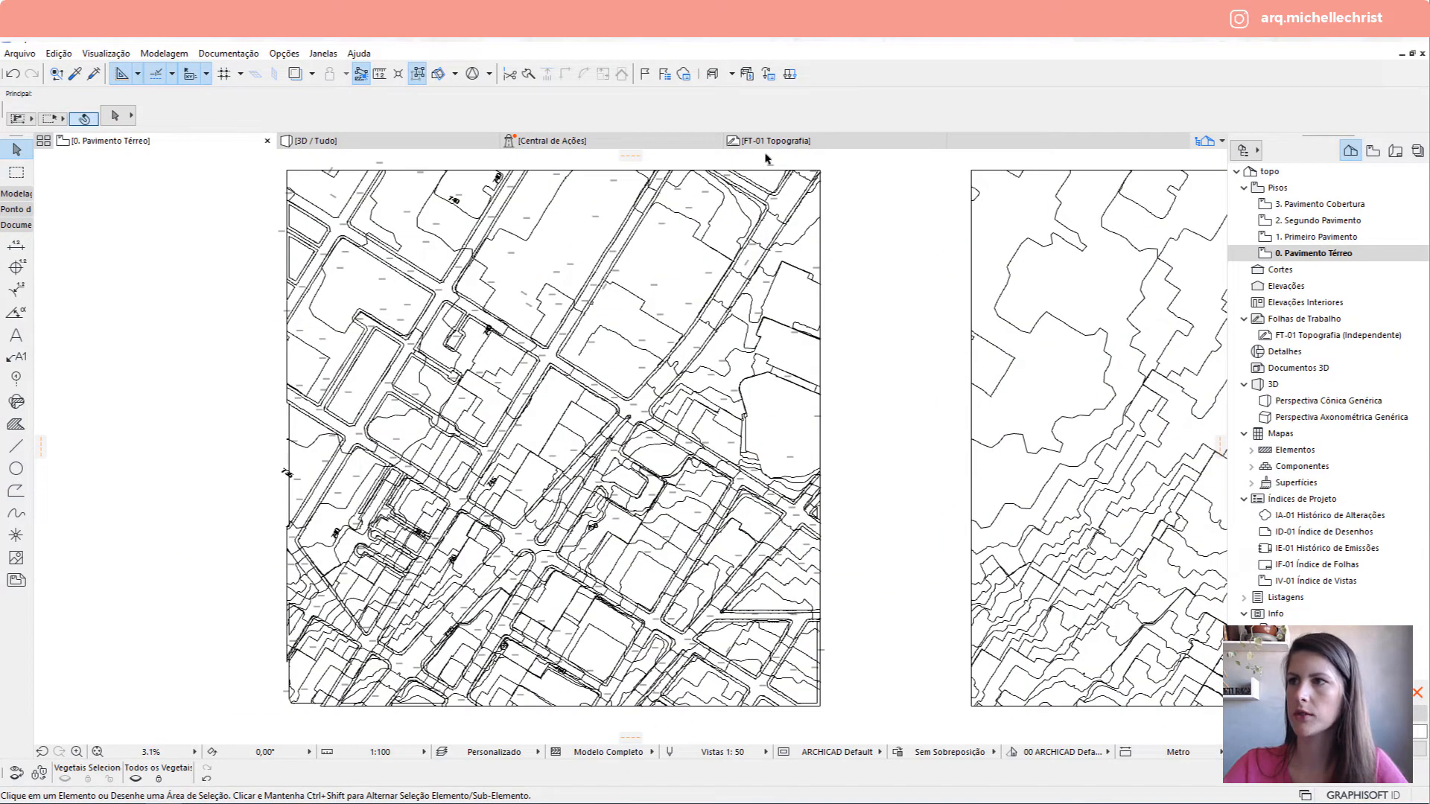
Make all layers visible in the FT-01 Topografia worksheet.
{"action": "left_click", "coordinate": [767, 142]}
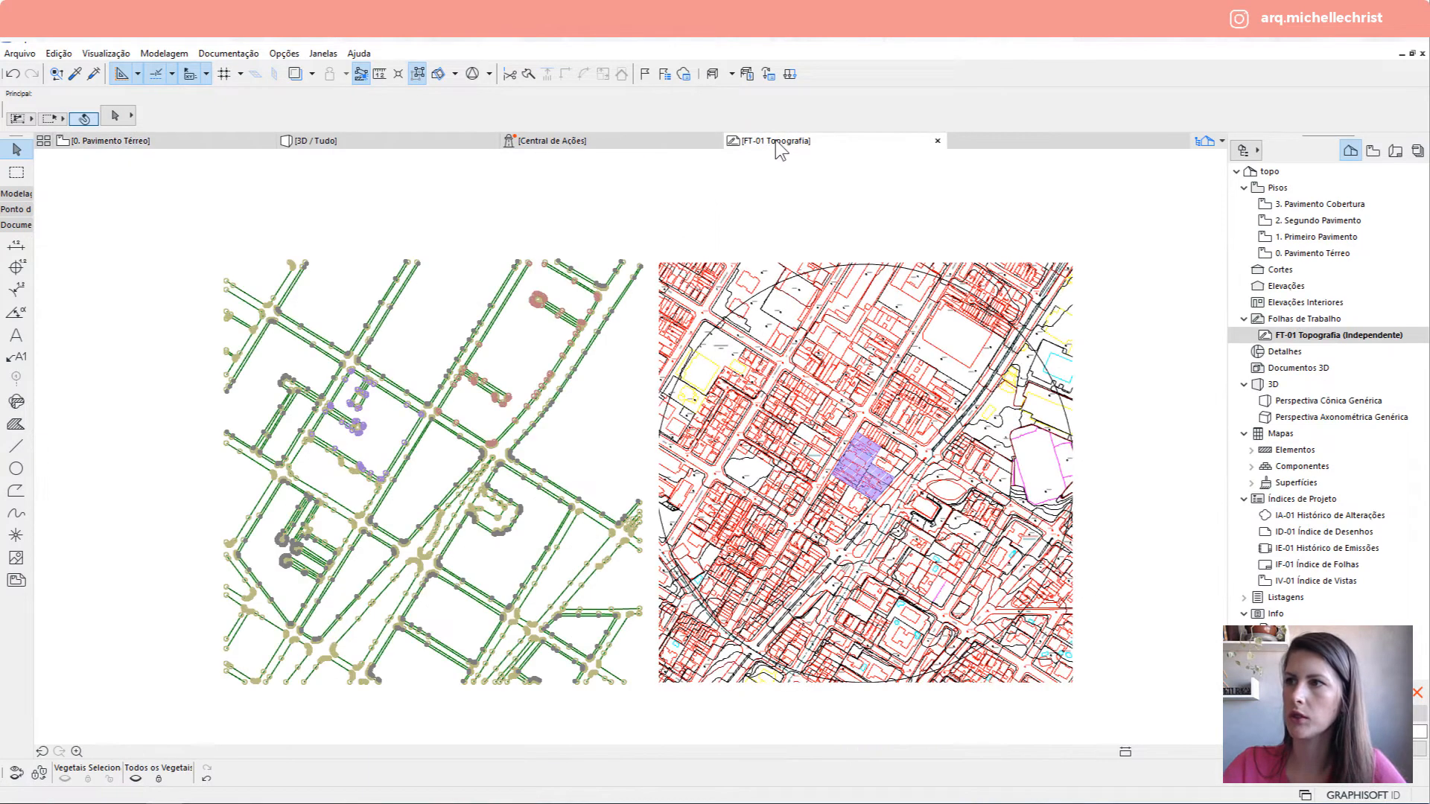
{"action": "key", "text": "Escape"}
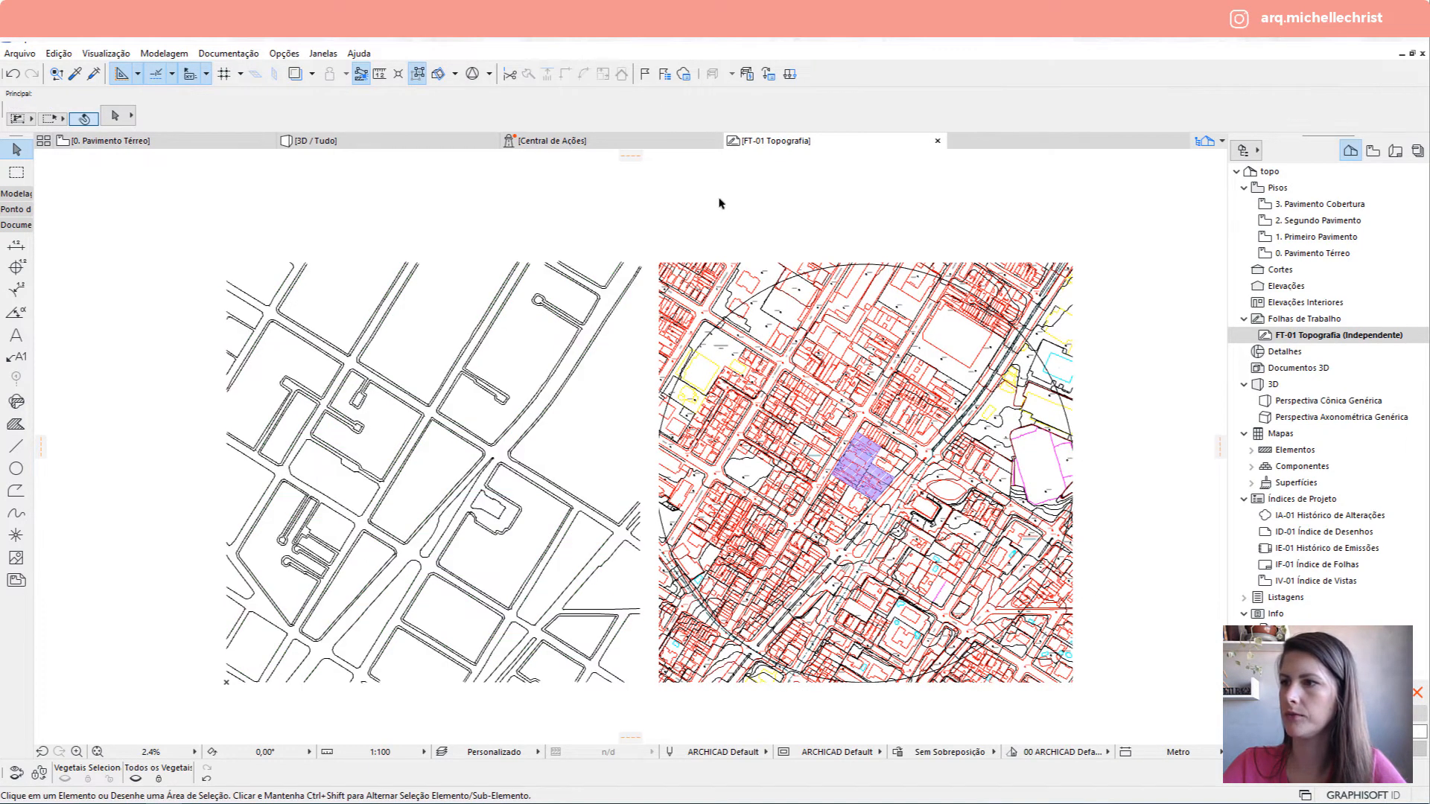
{"action": "scroll", "coordinate": [541, 306], "scroll_direction": "down", "scroll_amount": 1}
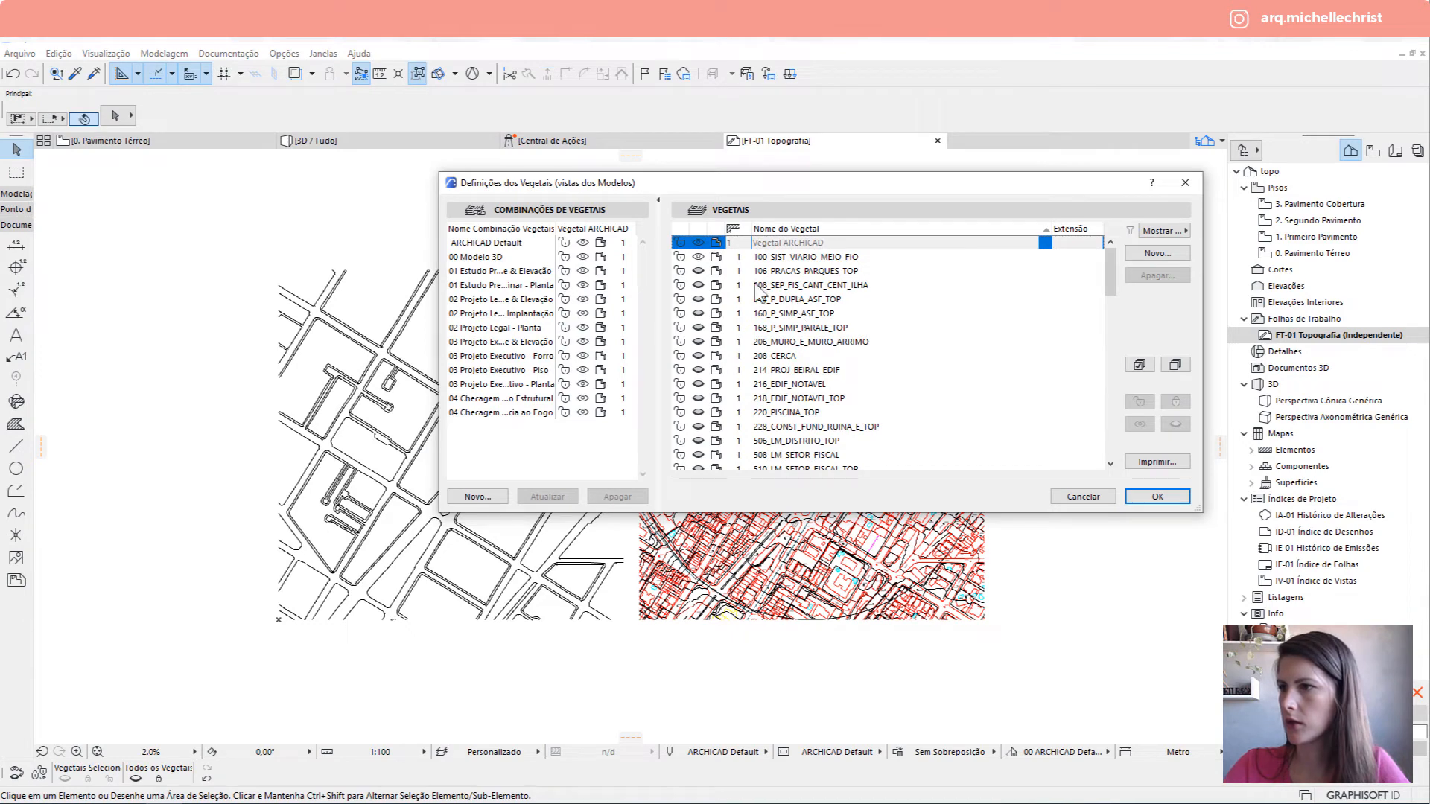
{"action": "scroll", "coordinate": [802, 454], "scroll_direction": "down", "scroll_amount": 3}
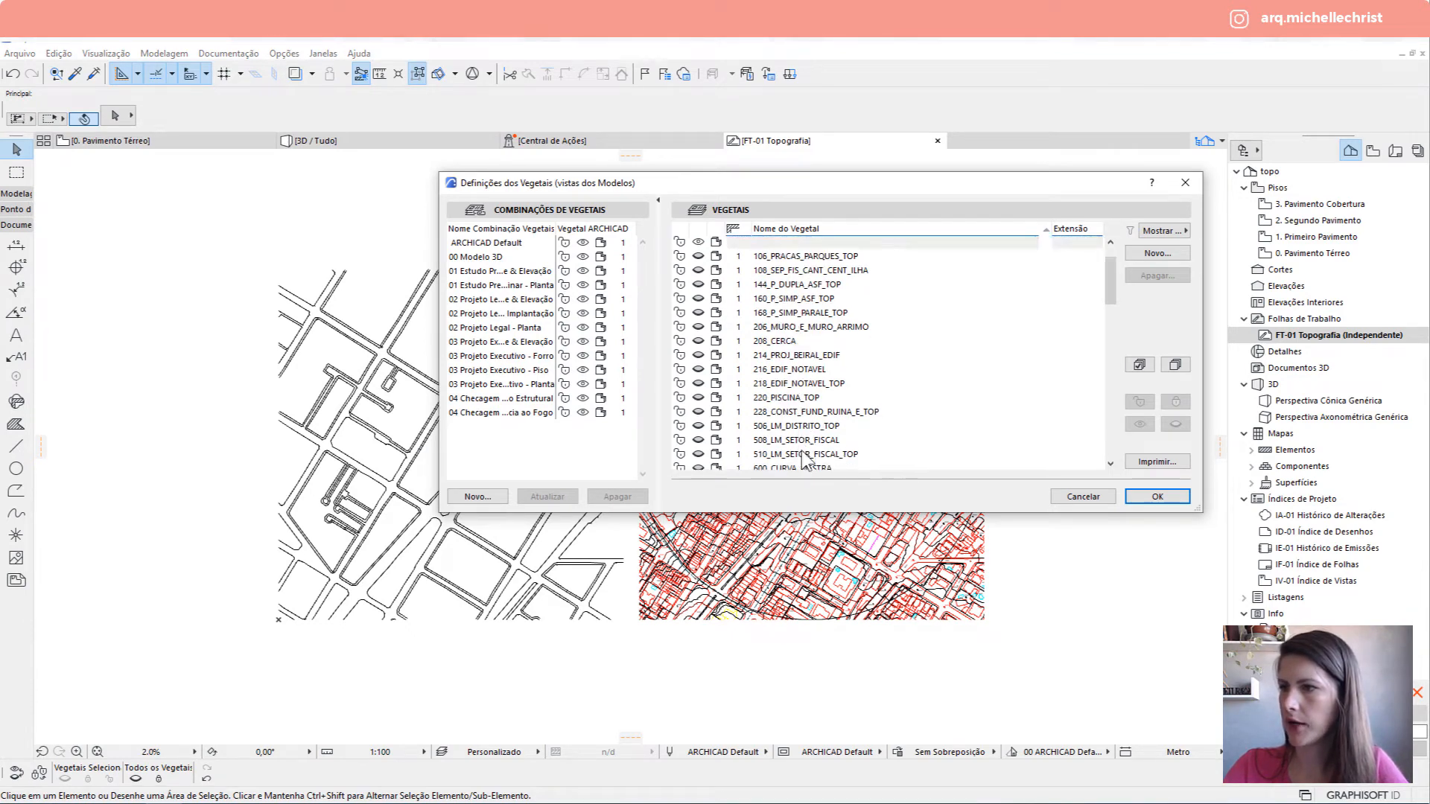
{"action": "scroll", "coordinate": [807, 465], "scroll_direction": "down", "scroll_amount": 1}
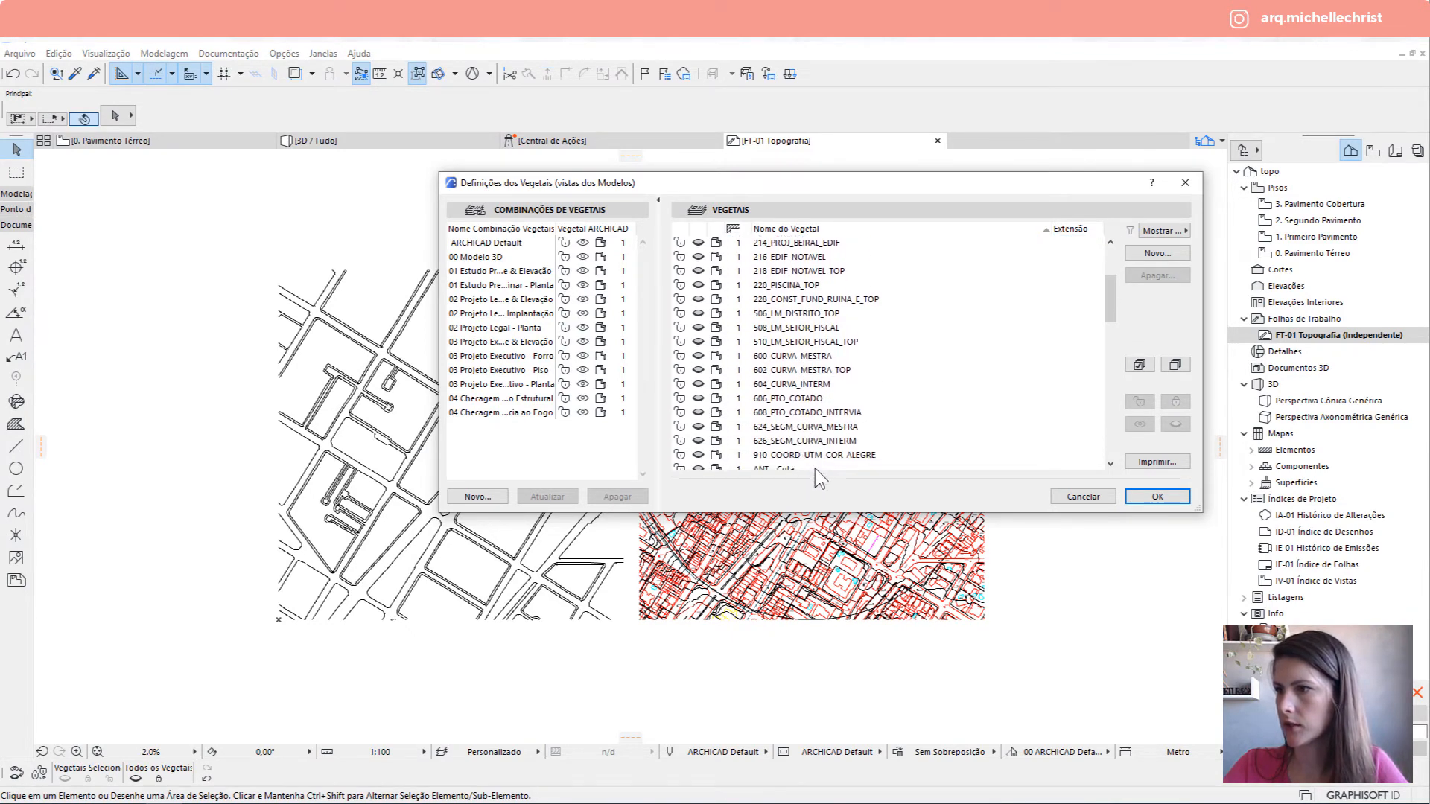
{"action": "scroll", "coordinate": [799, 381], "scroll_direction": "down", "scroll_amount": 3}
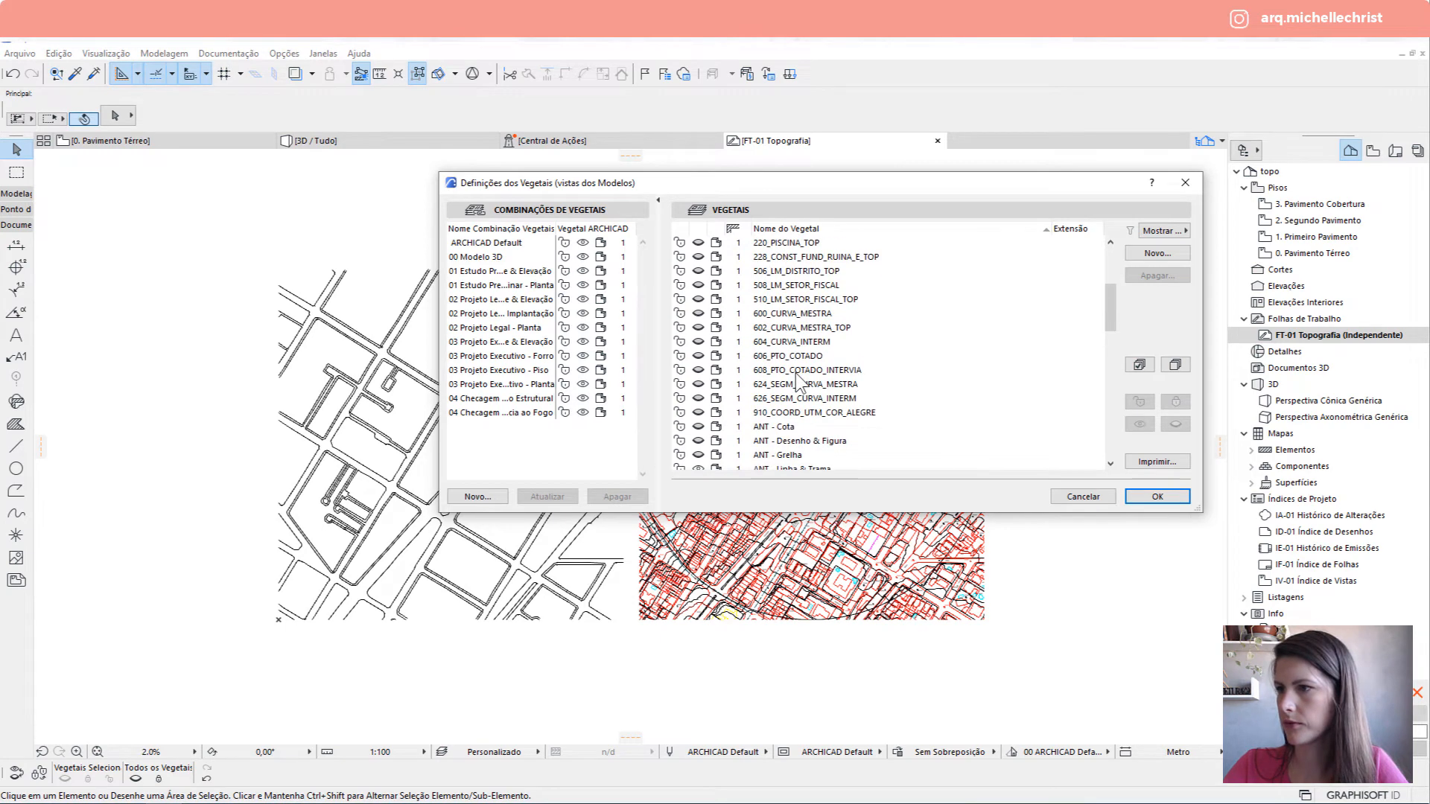
{"action": "left_click", "coordinate": [1140, 364]}
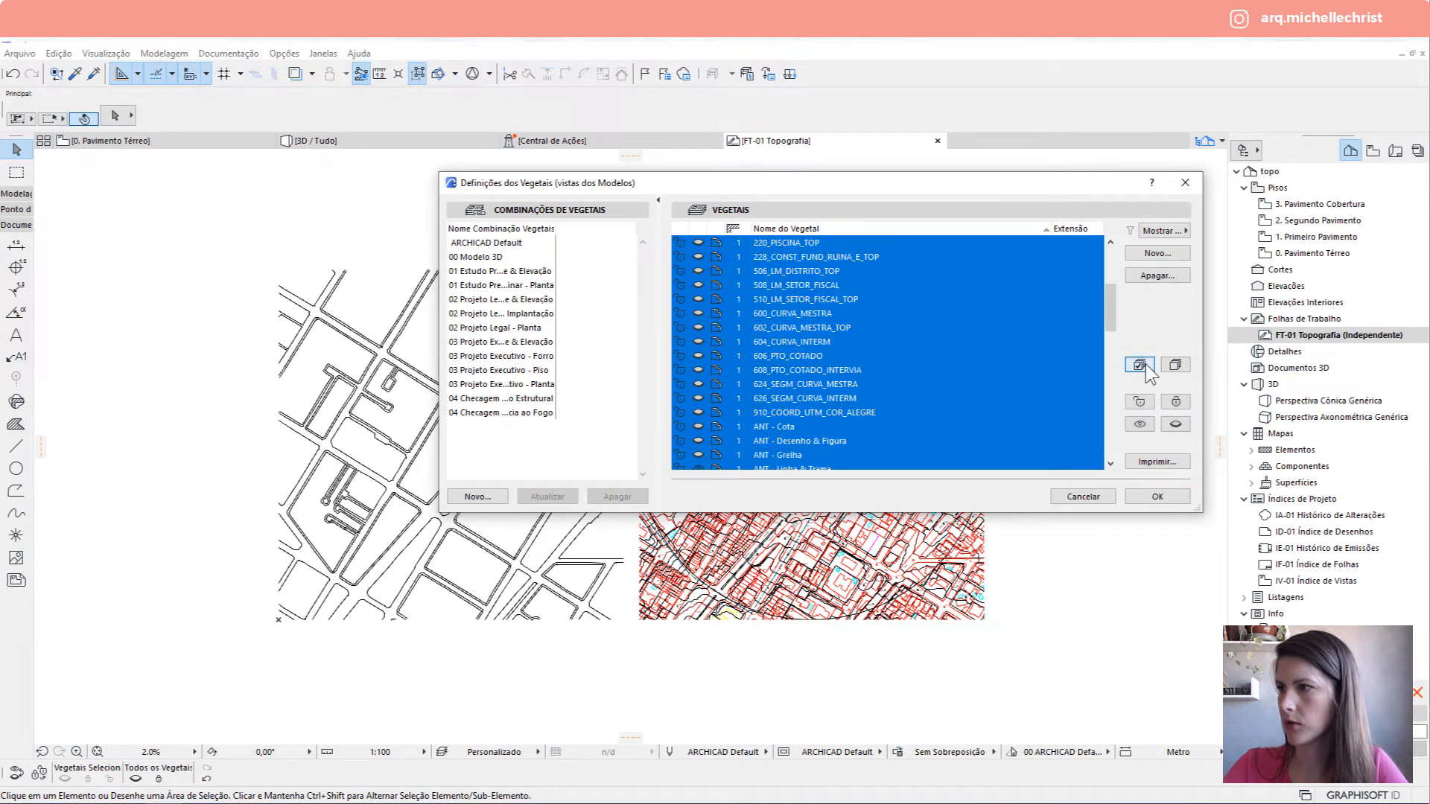
{"action": "left_click", "coordinate": [1139, 423]}
{"action": "left_click", "coordinate": [1155, 494]}
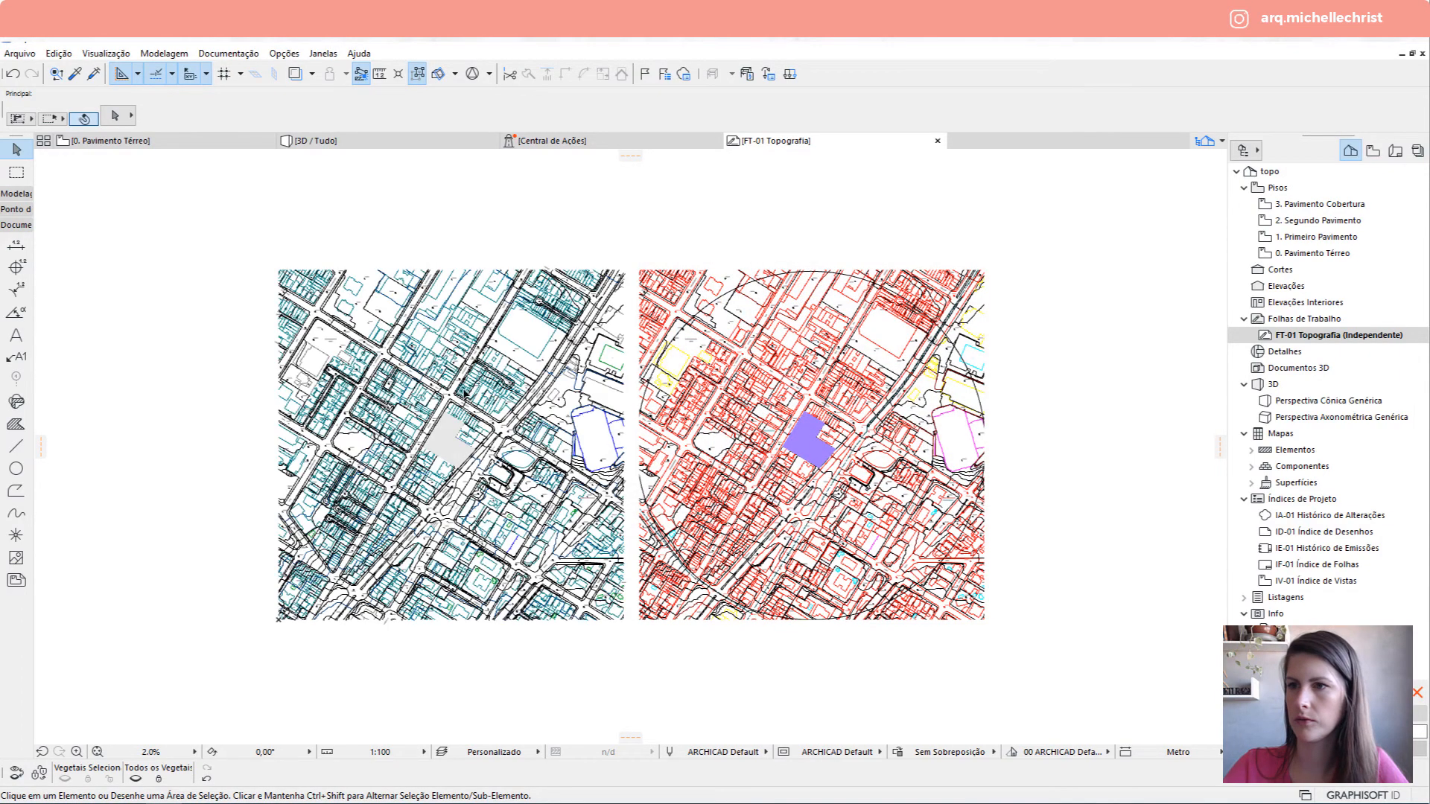
Hide all layers except those of selected building outlines, including 214_PROJ_BEIRAL_EDIF and 216_EDIF_NOTAVEL, in the FT-01 Topografia worksheet.
{"action": "scroll", "coordinate": [449, 358], "scroll_direction": "up", "scroll_amount": 10}
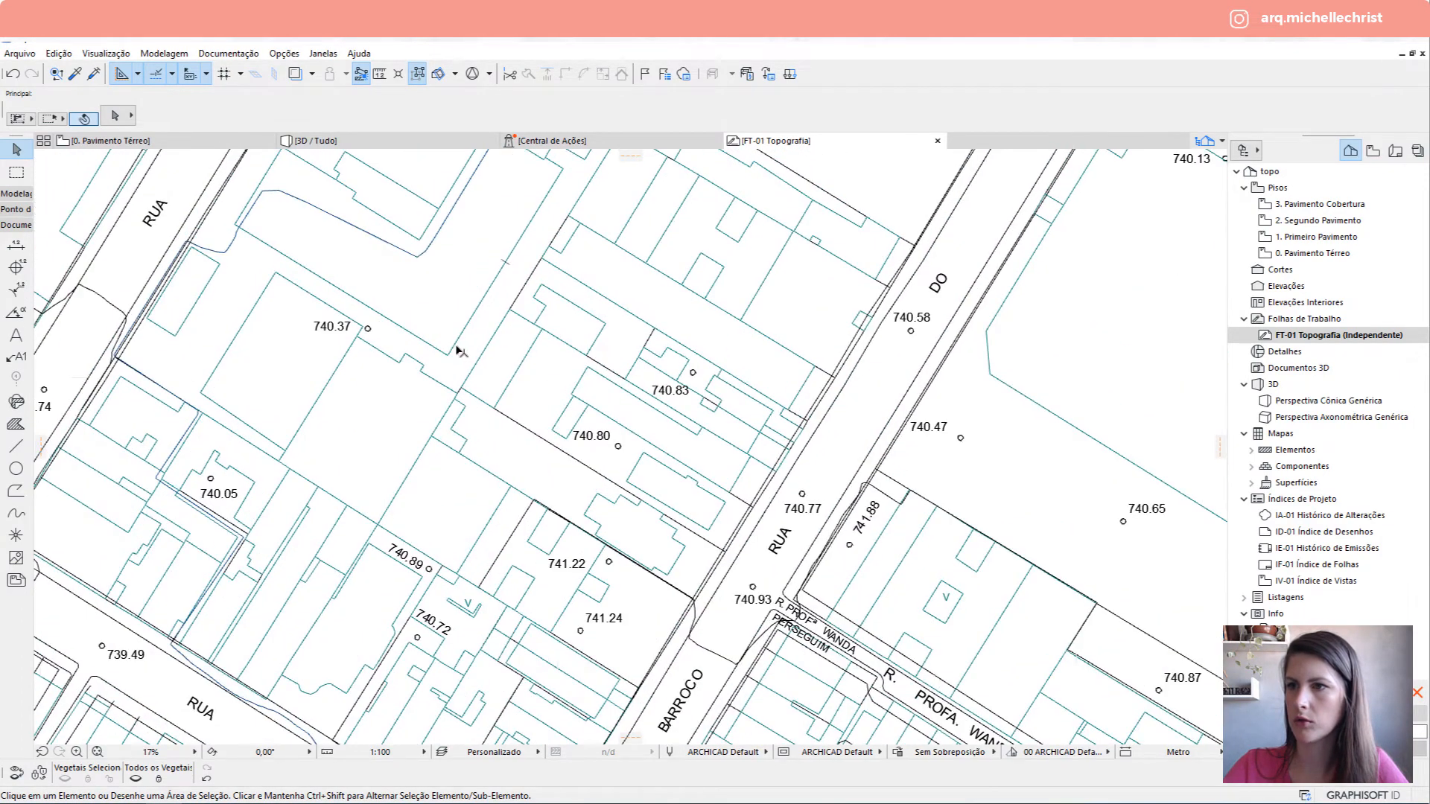
{"action": "left_click", "coordinate": [456, 349]}
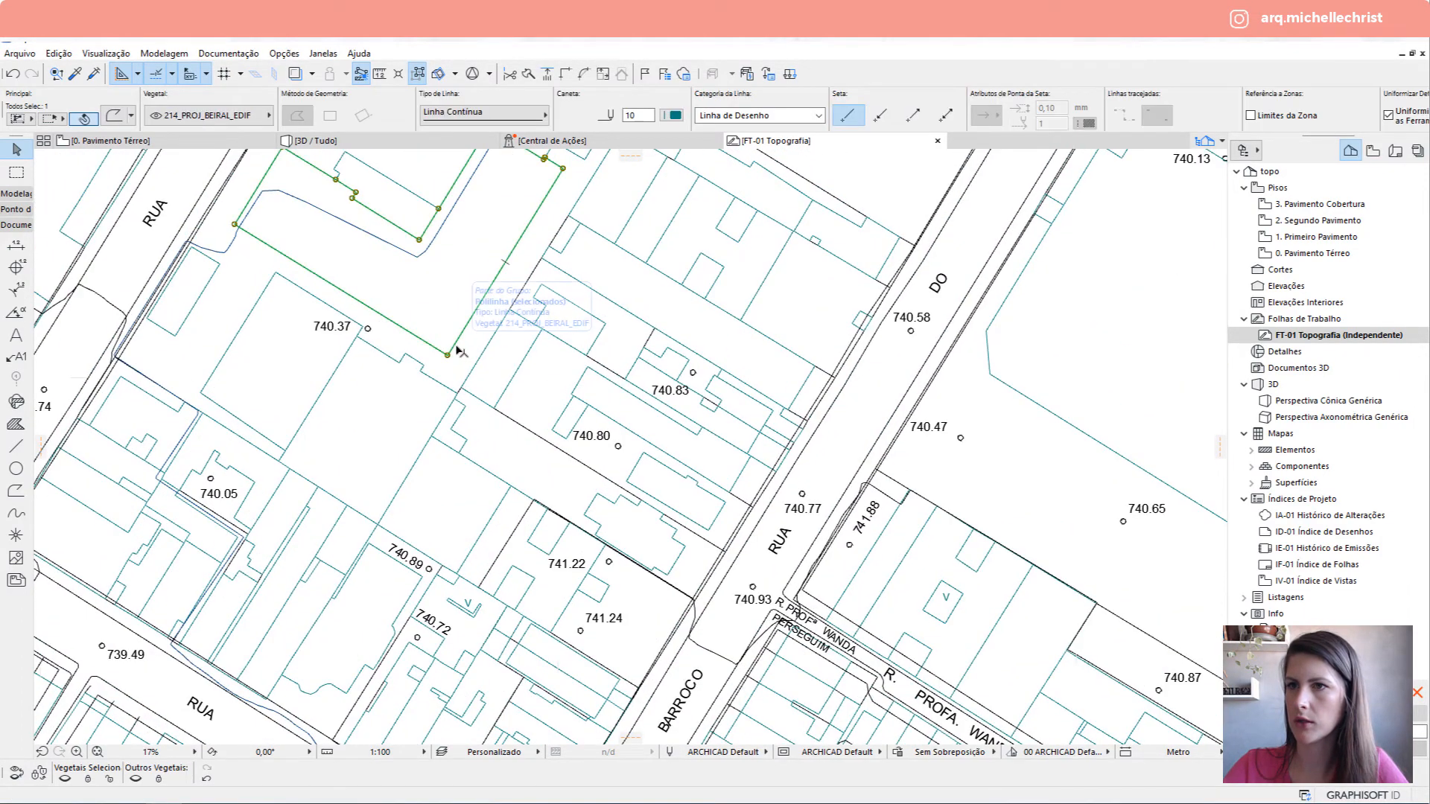
{"action": "left_click", "coordinate": [209, 116]}
{"action": "left_click", "coordinate": [215, 125]}
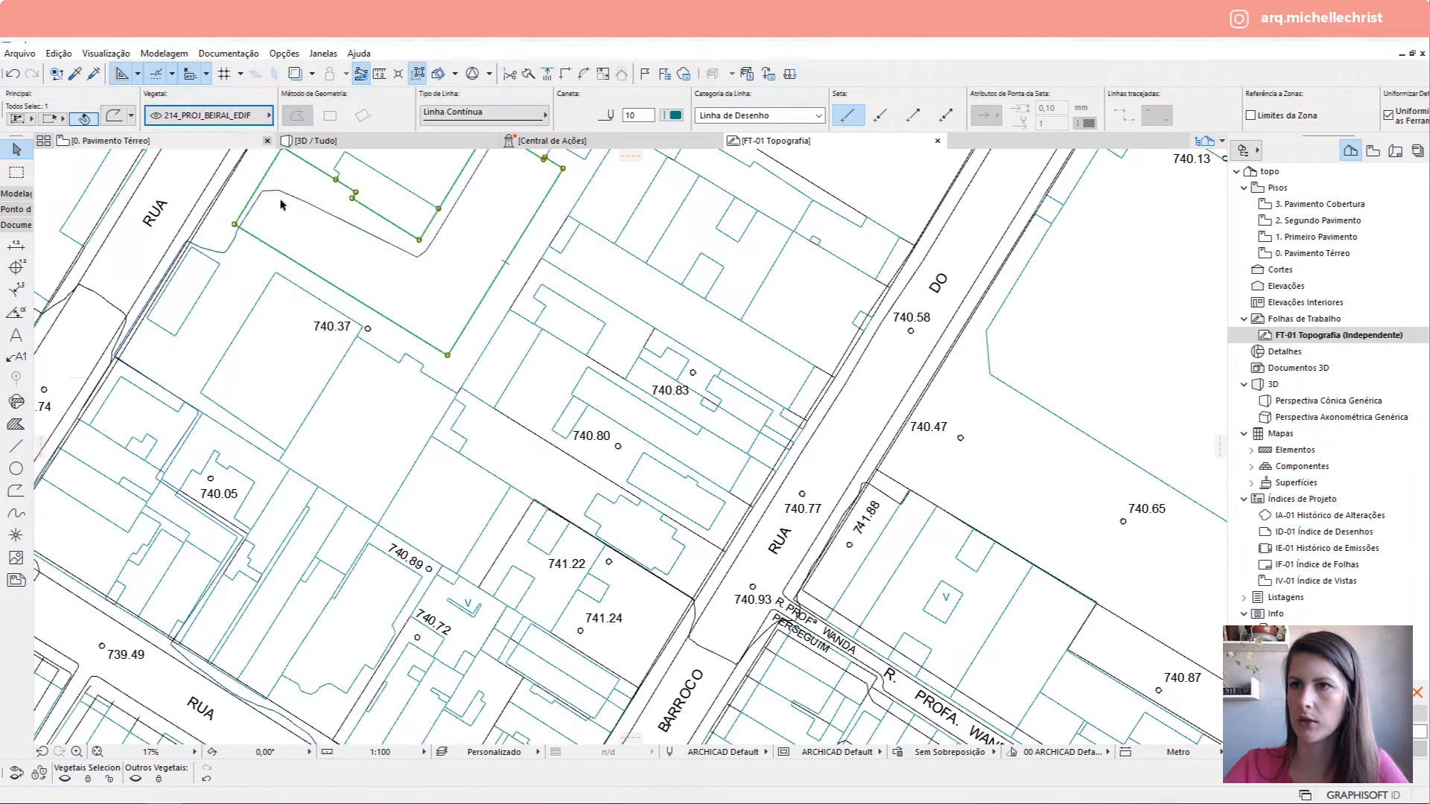
{"action": "scroll", "coordinate": [256, 270], "scroll_direction": "up", "scroll_amount": 2}
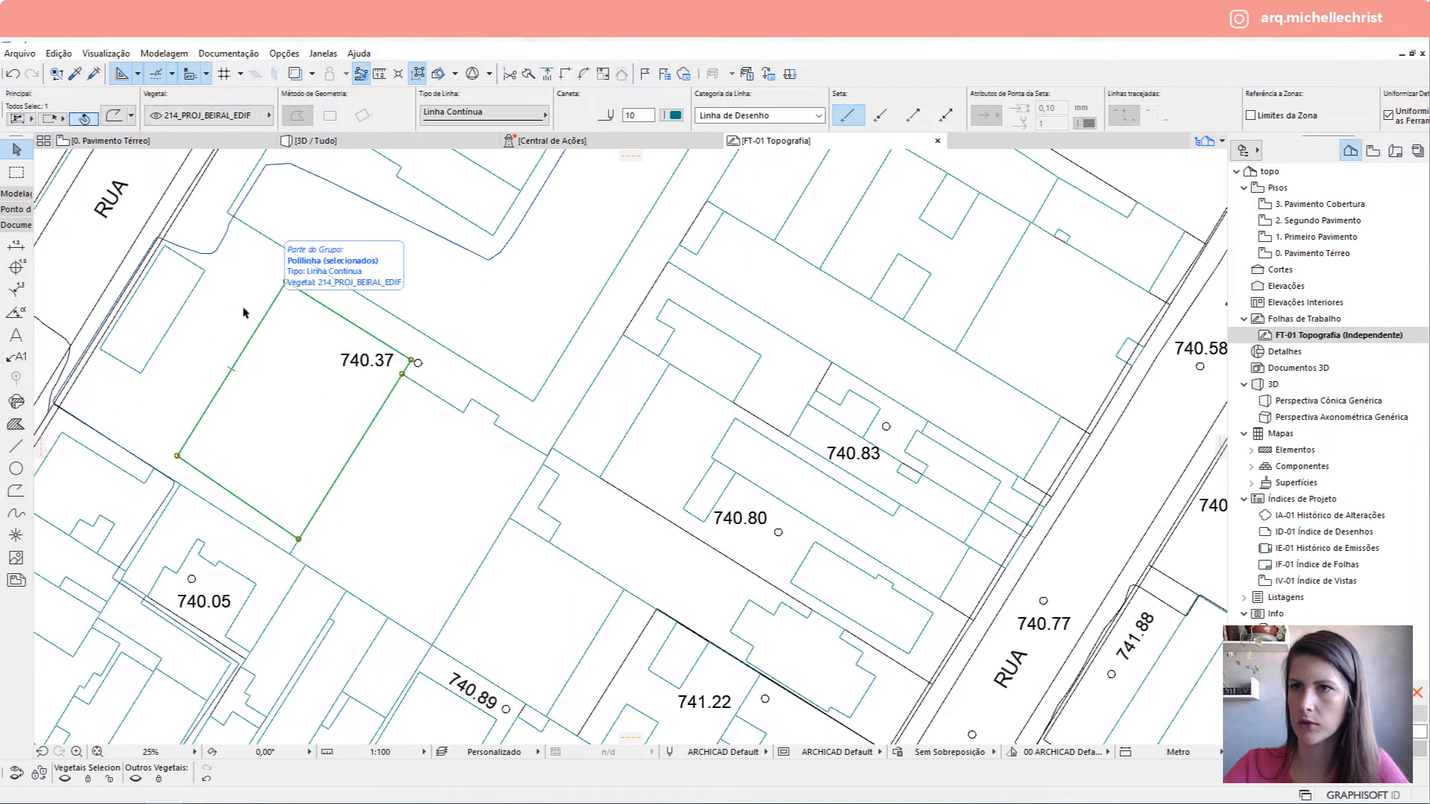
{"action": "left_click", "coordinate": [203, 281]}
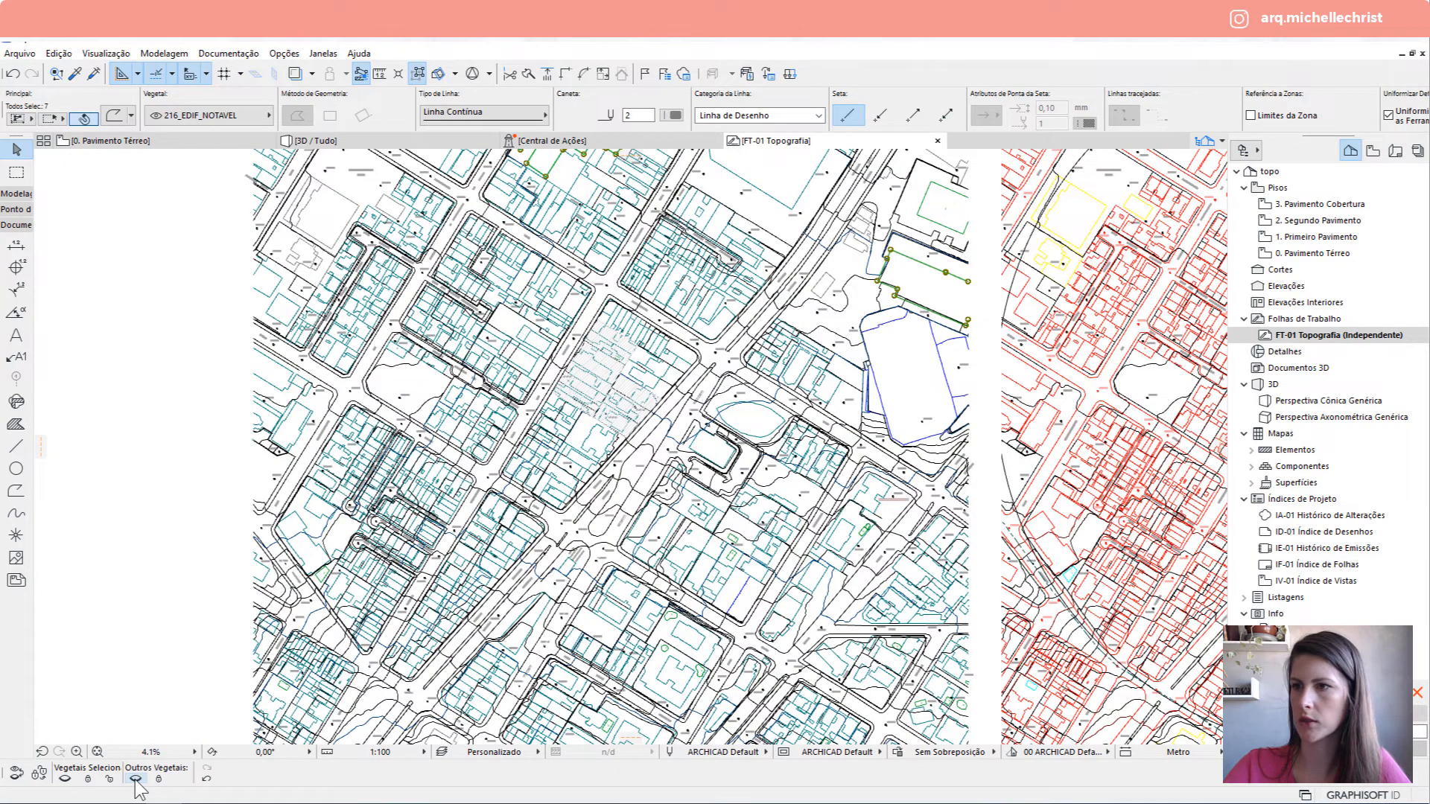
{"action": "left_click", "coordinate": [136, 779]}
{"action": "scroll", "coordinate": [597, 388], "scroll_direction": "down", "scroll_amount": 1}
{"action": "key", "text": "Escape"}
{"action": "scroll", "coordinate": [672, 452], "scroll_direction": "down", "scroll_amount": 2}
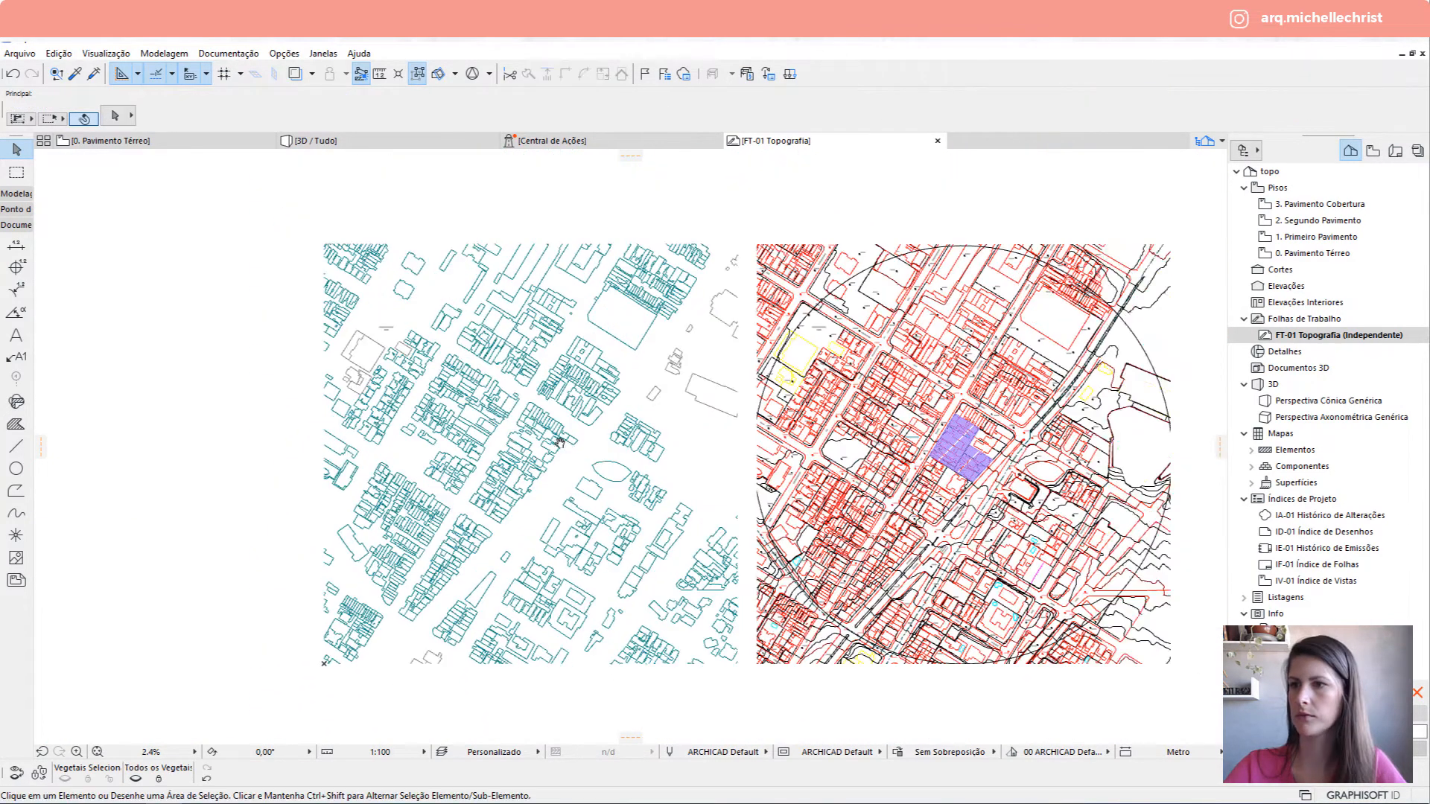
Copy all the isolated building outlines from the worksheet and paste them over the street terrain on 0. Pavimento Térreo.
{"action": "mouse_move", "coordinate": [281, 214]}
{"action": "left_mouse_down"}
{"action": "mouse_move", "coordinate": [623, 362]}
{"action": "mouse_move", "coordinate": [754, 691]}
{"action": "left_mouse_up"}
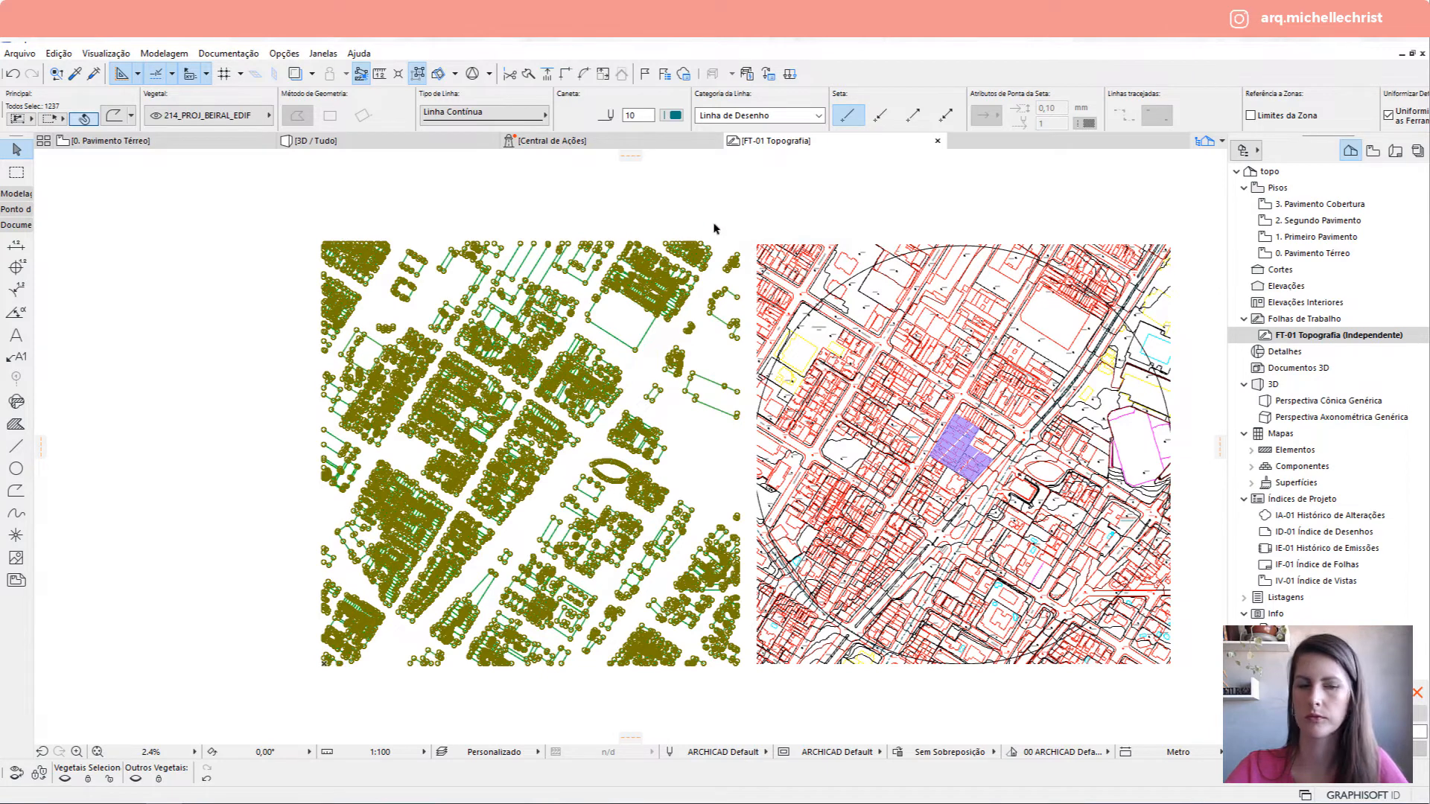
{"action": "left_click", "coordinate": [230, 138]}
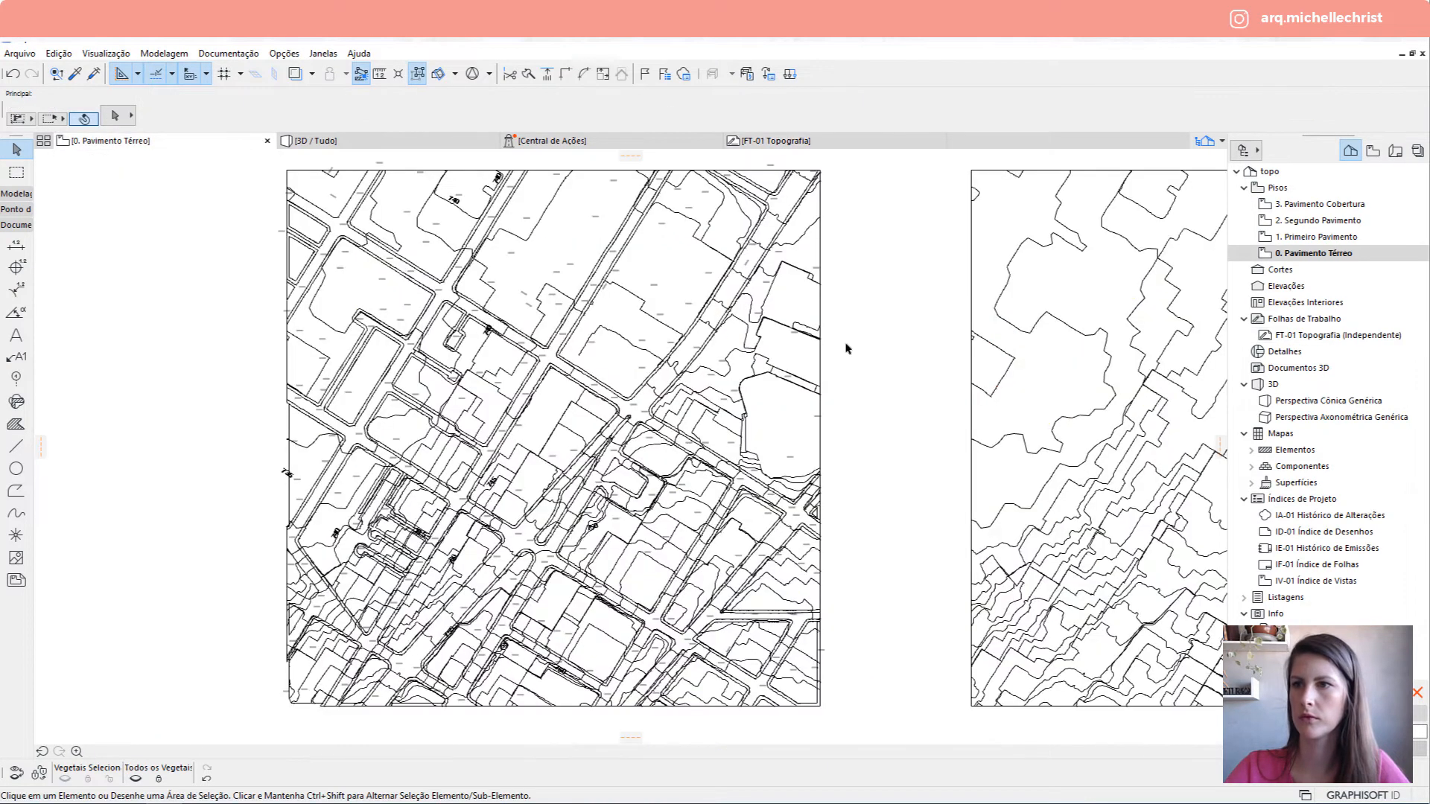
{"action": "scroll", "coordinate": [844, 348], "scroll_direction": "down", "scroll_amount": 3}
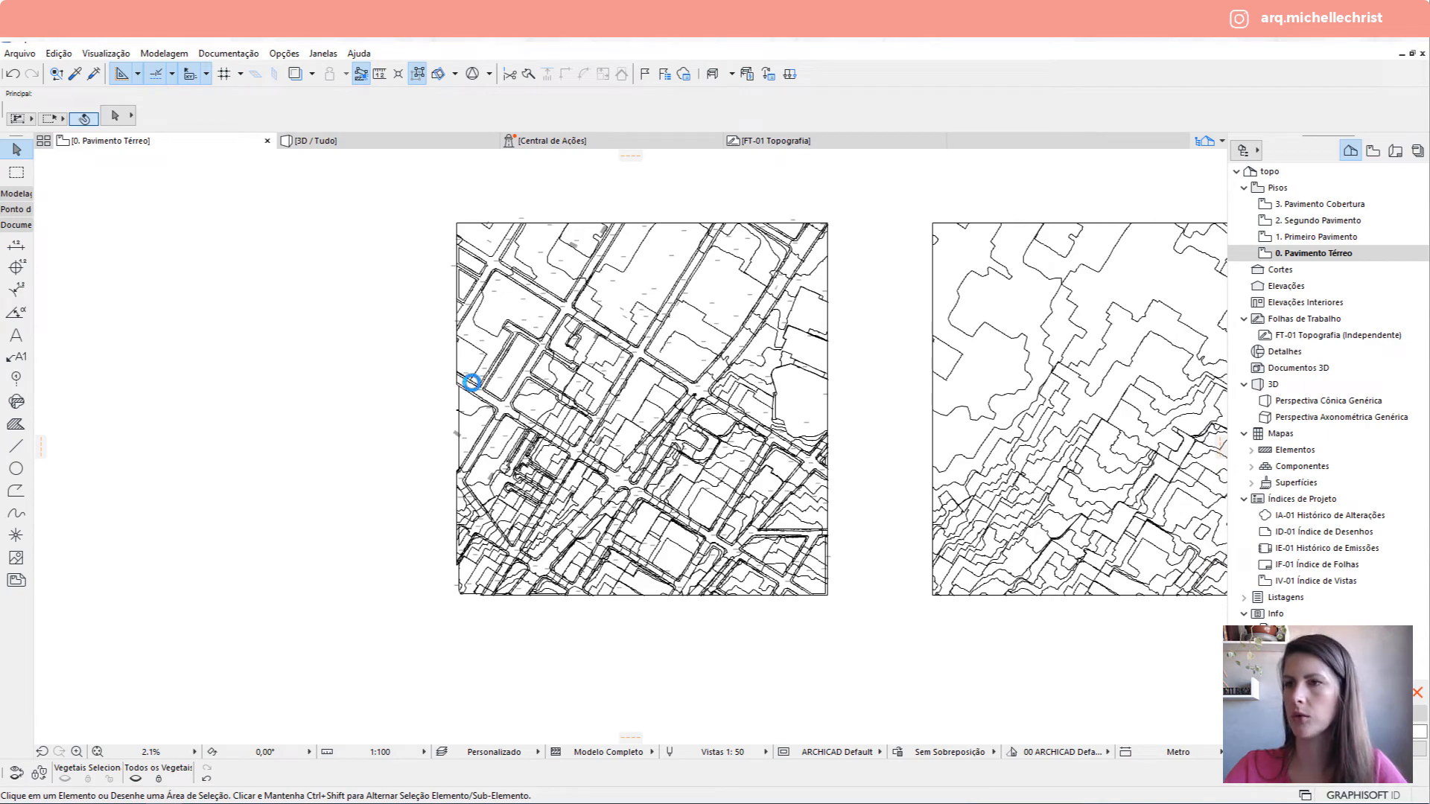
{"action": "left_click", "coordinate": [803, 406]}
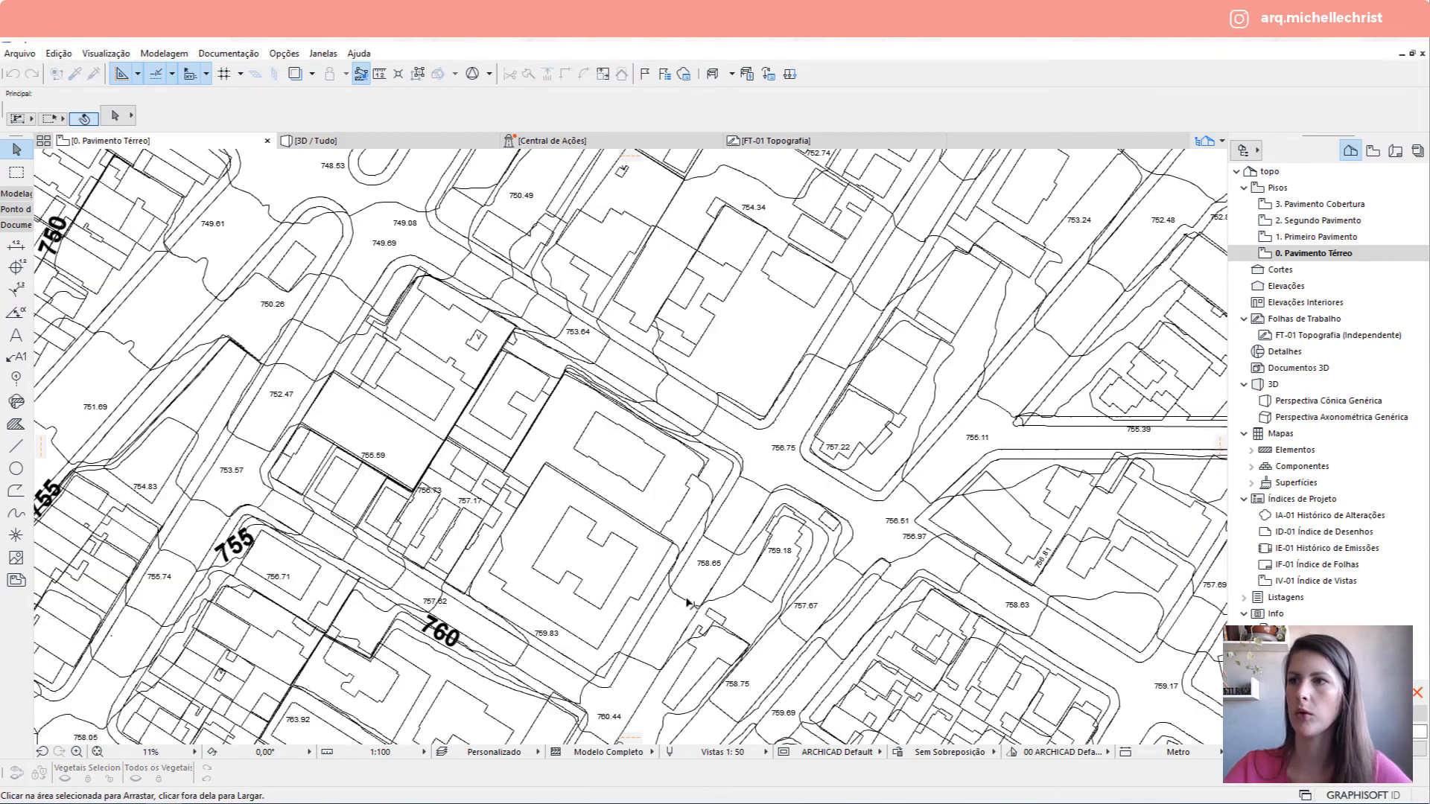
{"action": "scroll", "coordinate": [655, 578], "scroll_direction": "down", "scroll_amount": 4}
{"action": "middle_click_drag", "start_coordinate": [499, 469], "coordinate": [438, 504]}
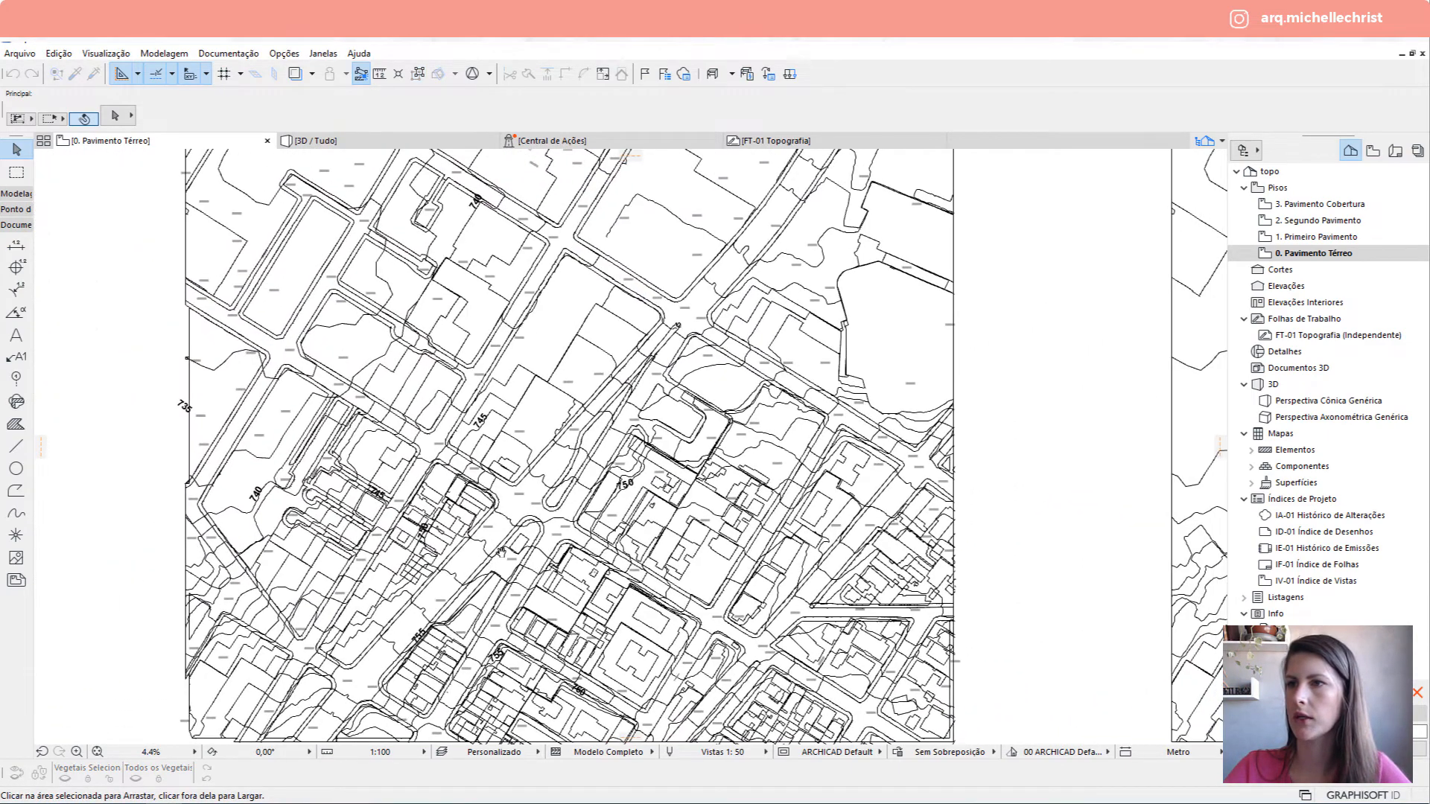
{"action": "scroll", "coordinate": [438, 503], "scroll_direction": "down", "scroll_amount": 1}
{"action": "scroll", "coordinate": [437, 503], "scroll_direction": "down", "scroll_amount": 1}
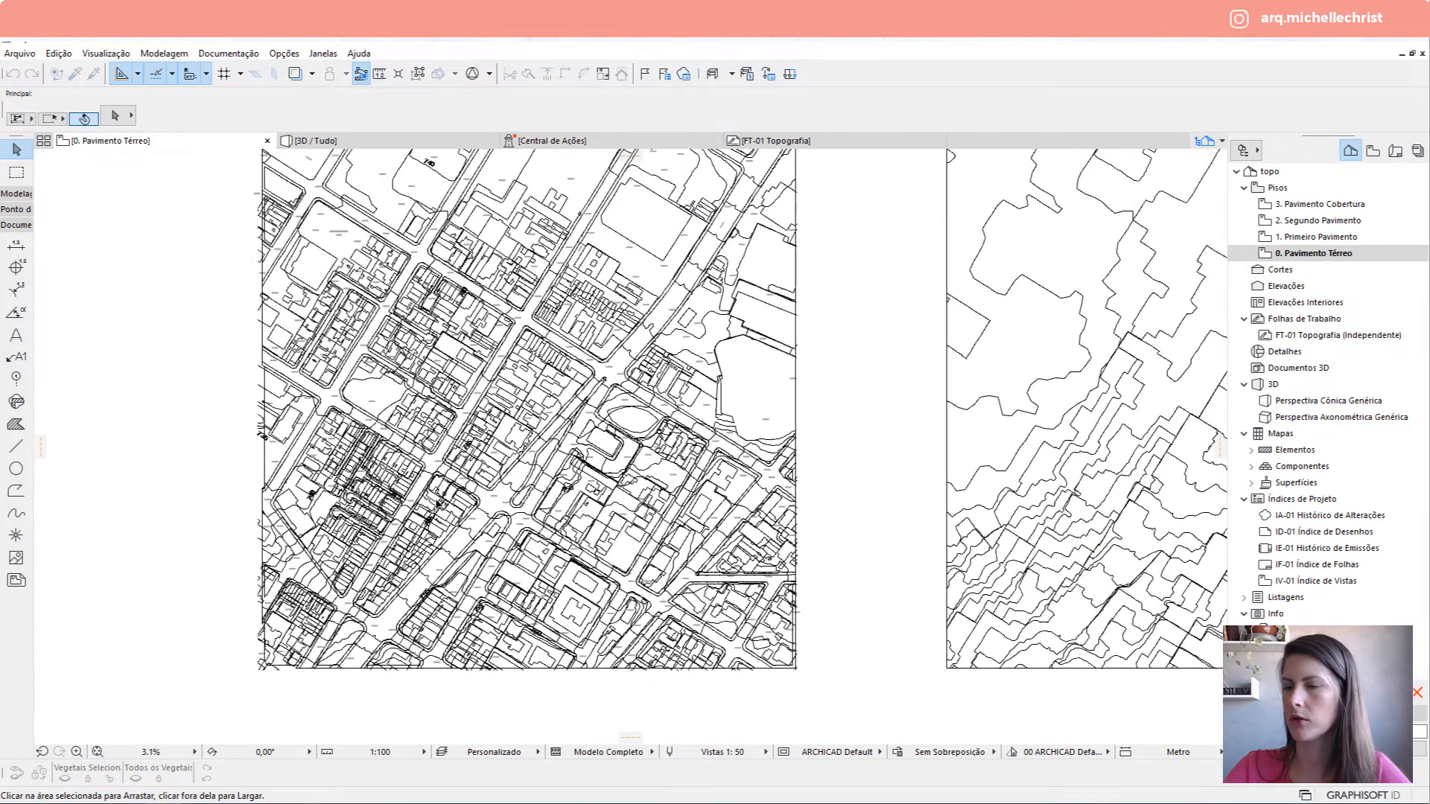
{"action": "scroll", "coordinate": [437, 503], "scroll_direction": "down", "scroll_amount": 1}
{"action": "middle_click_drag", "start_coordinate": [438, 504], "coordinate": [422, 553]}
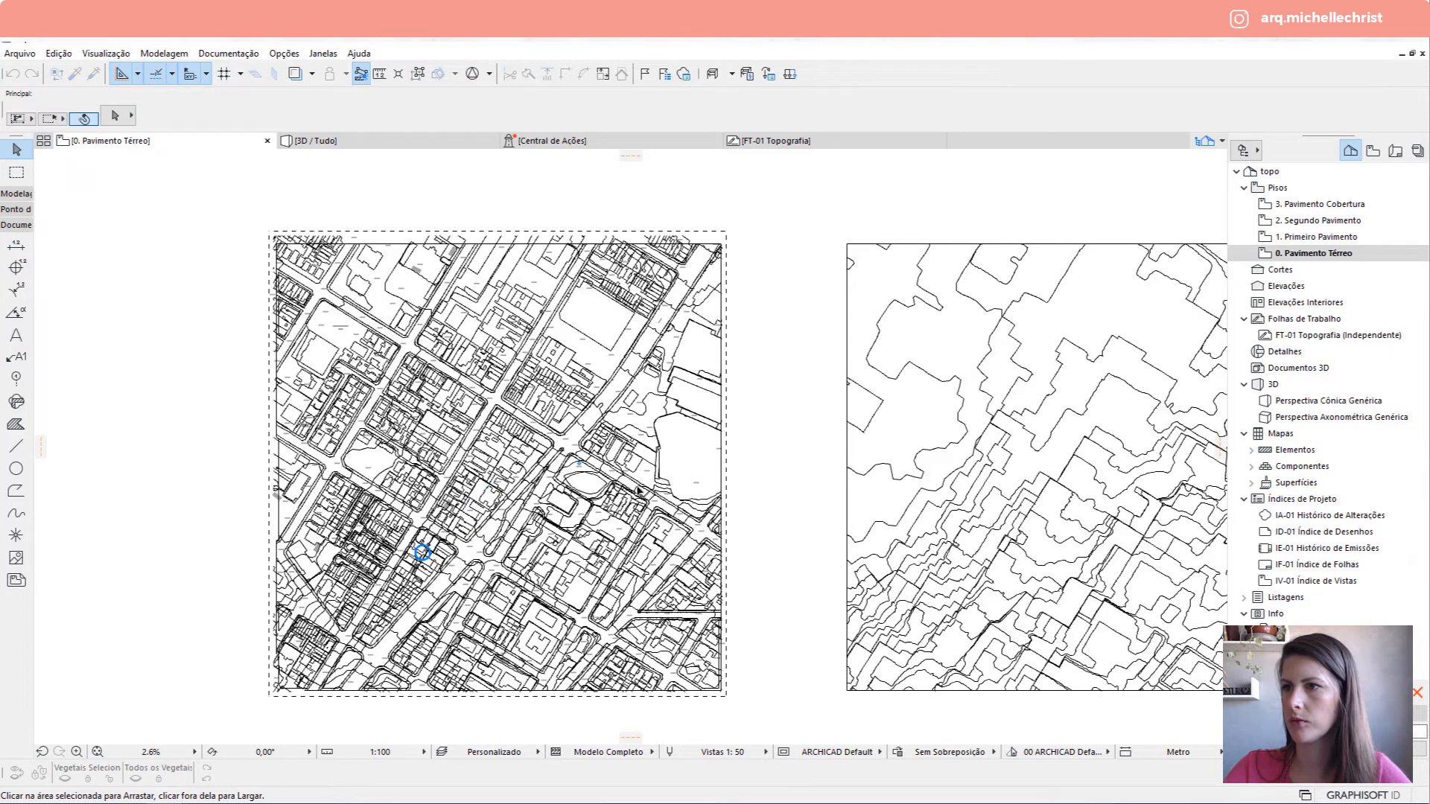
{"action": "left_click", "coordinate": [779, 281]}
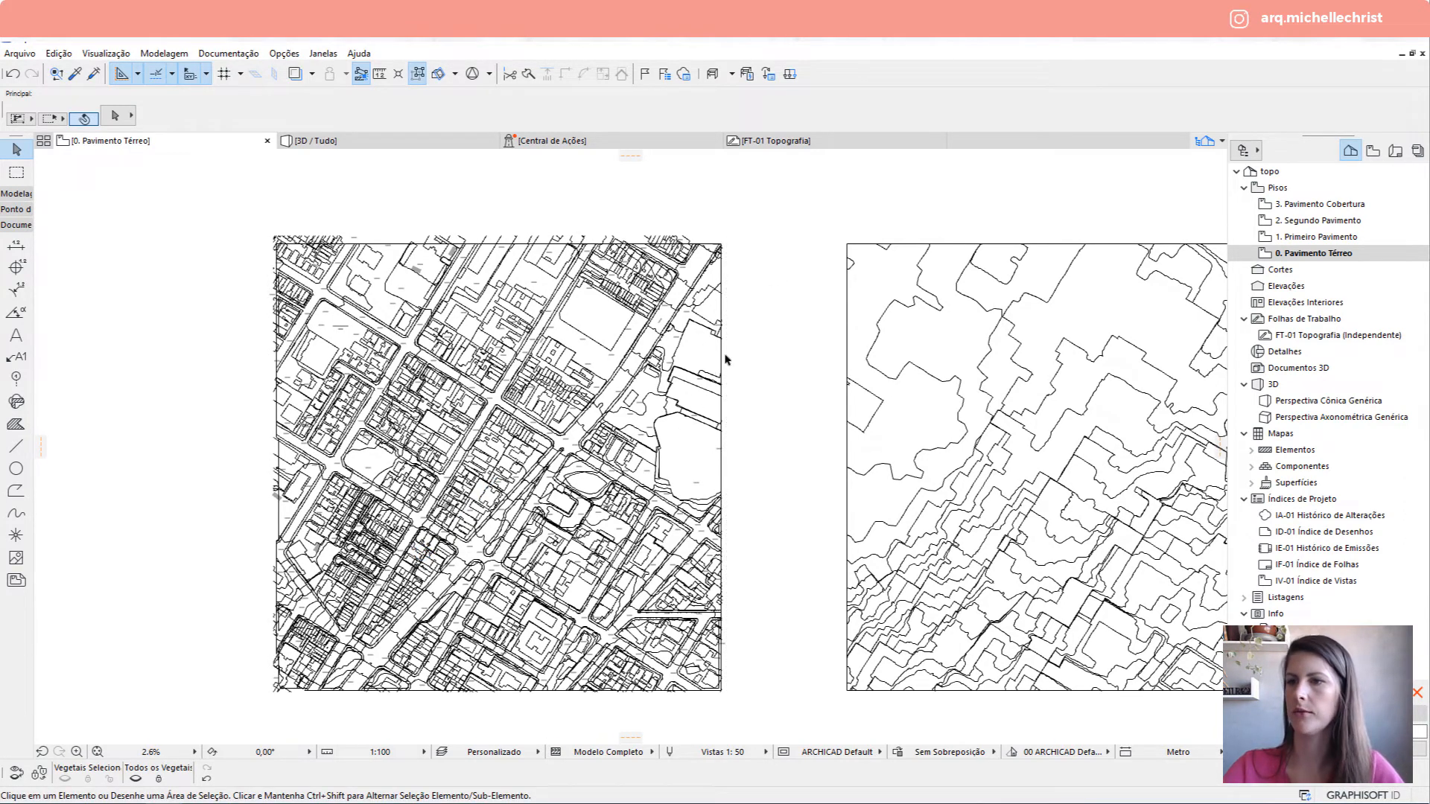
{"action": "scroll", "coordinate": [330, 241], "scroll_direction": "up", "scroll_amount": 5}
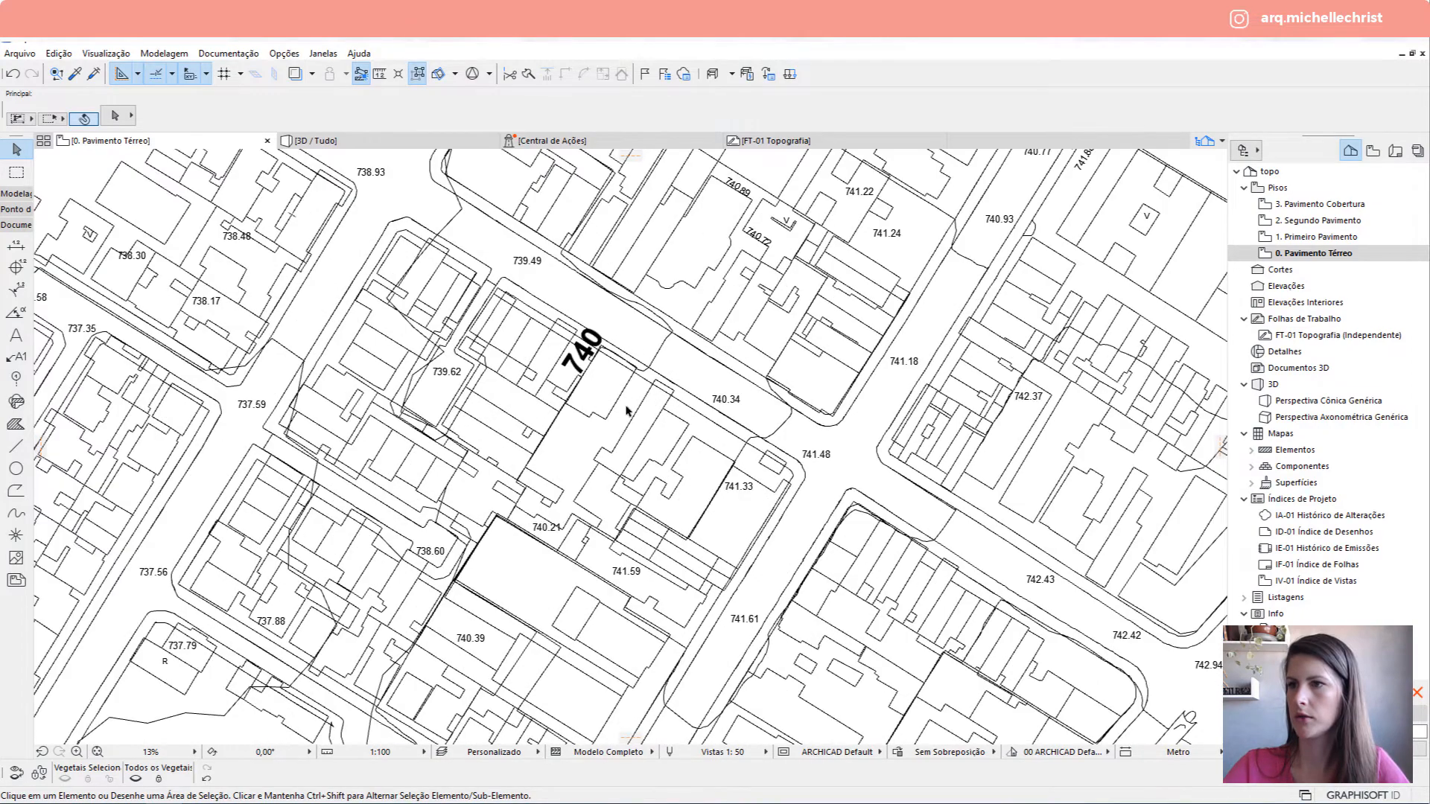
{"action": "scroll", "coordinate": [581, 402], "scroll_direction": "down", "scroll_amount": 2}
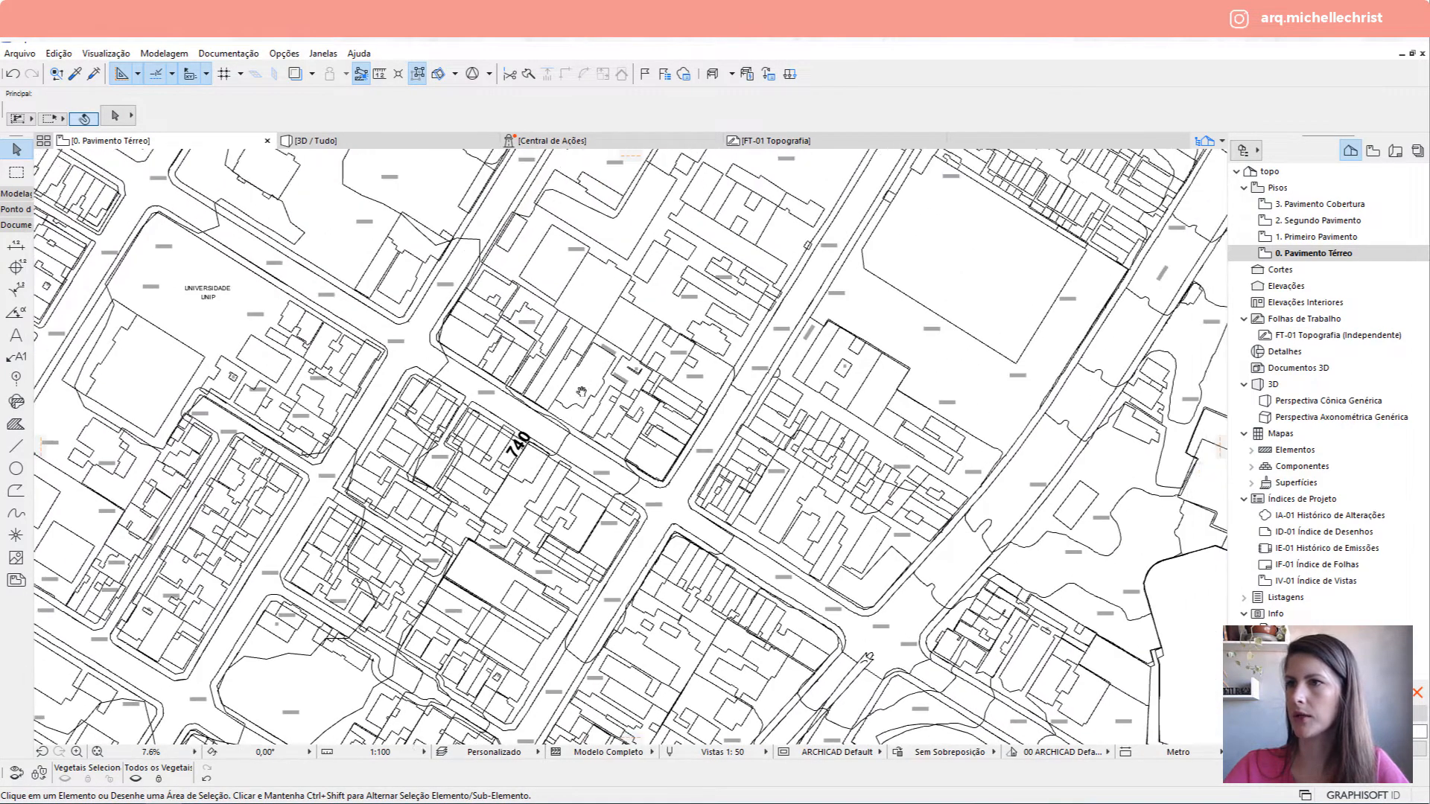
{"action": "left_click", "coordinate": [531, 384]}
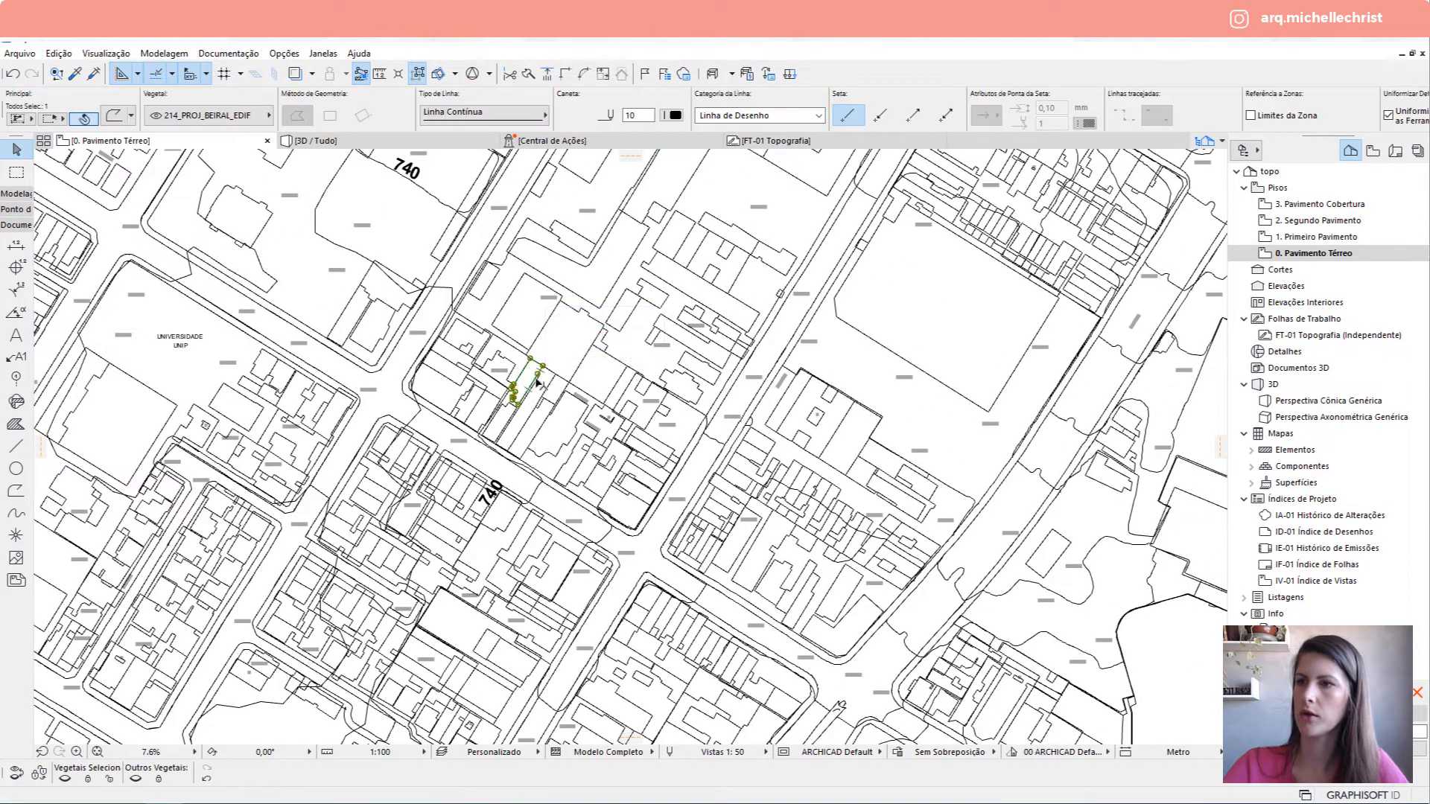
{"action": "scroll", "coordinate": [531, 385], "scroll_direction": "up", "scroll_amount": 2}
{"action": "middle_click_drag", "start_coordinate": [507, 441], "coordinate": [441, 510]}
{"action": "key", "text": "Escape"}
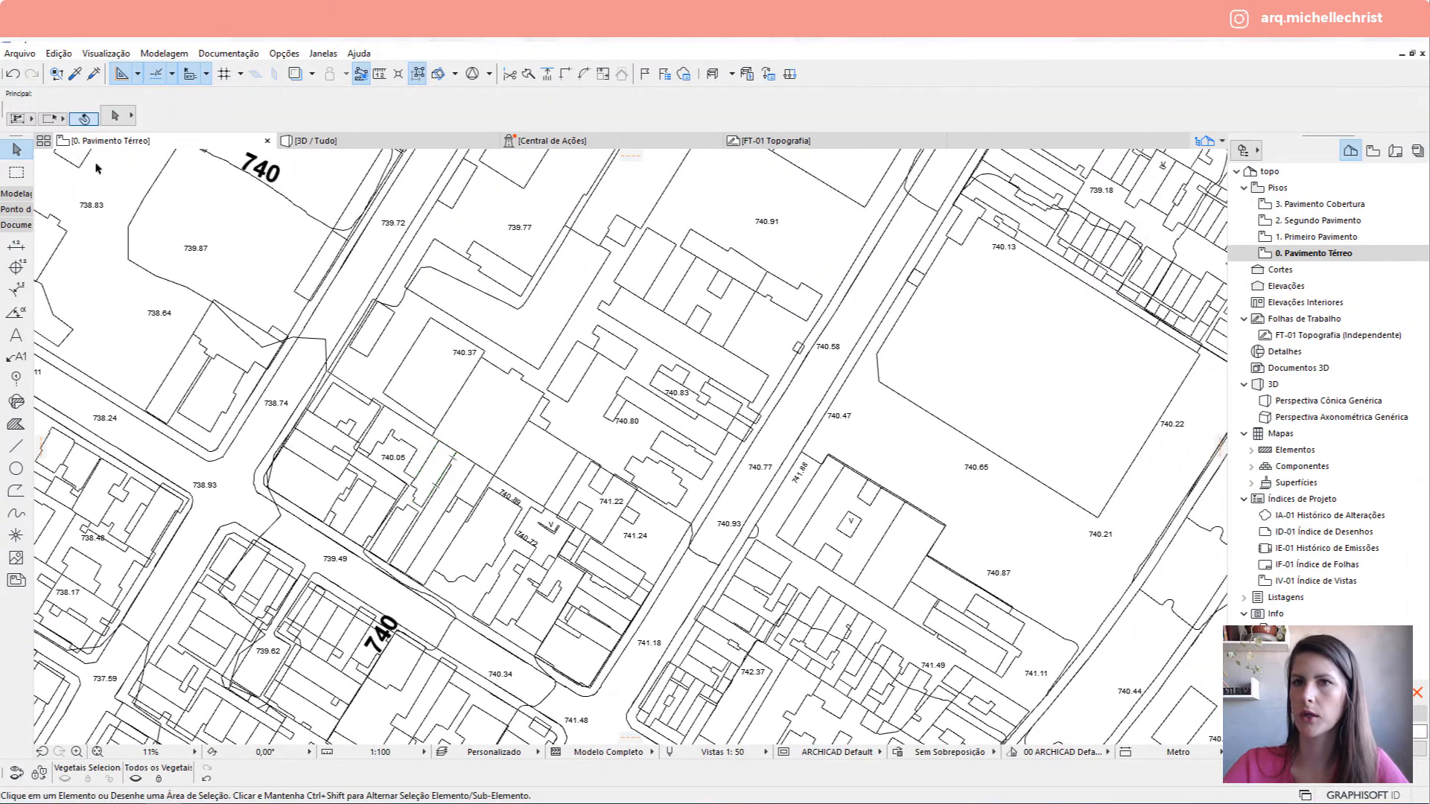
Set the Wall tool to polygonal geometry, with its top not linked to a story and a height of 6.00.
{"action": "left_click", "coordinate": [17, 193]}
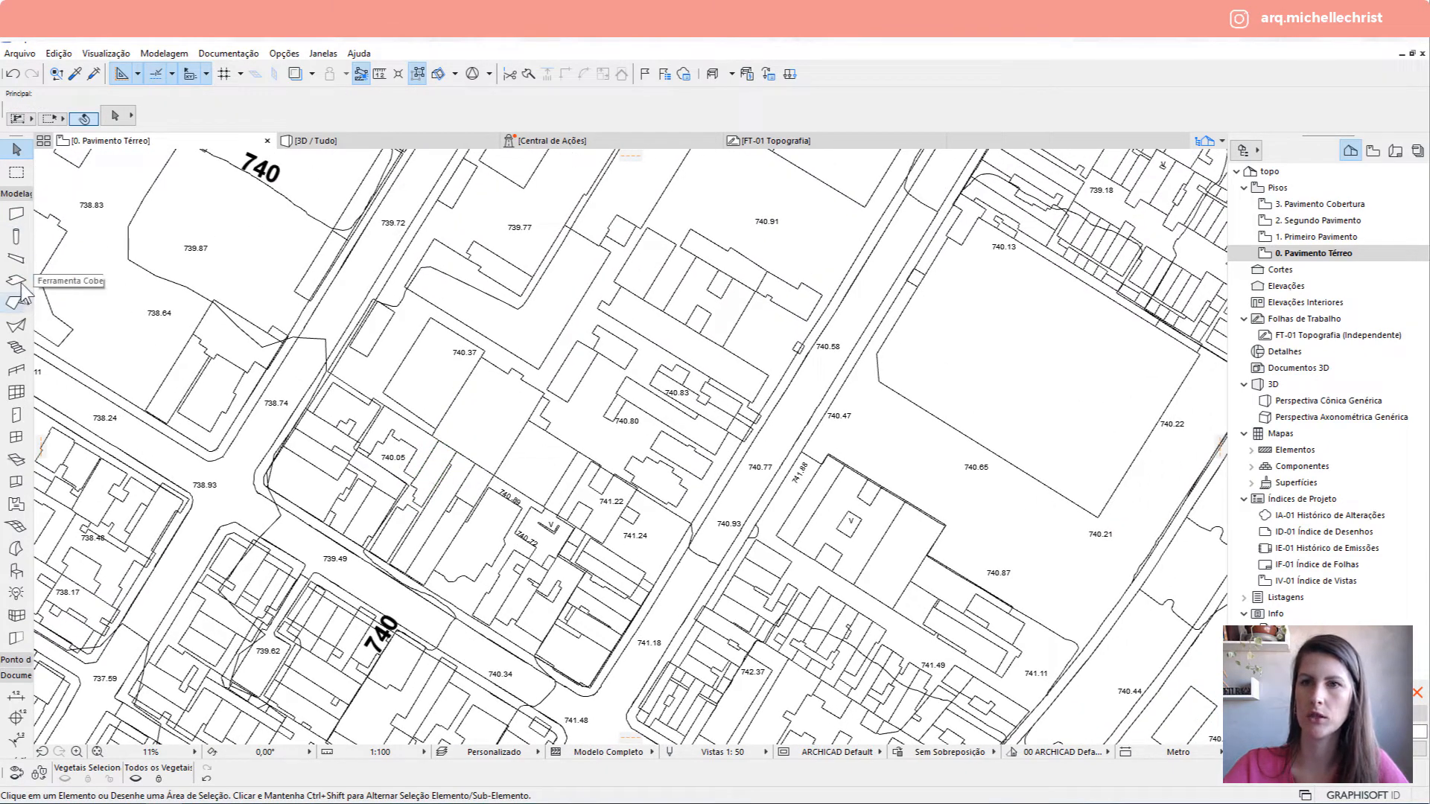
{"action": "left_click", "coordinate": [17, 214]}
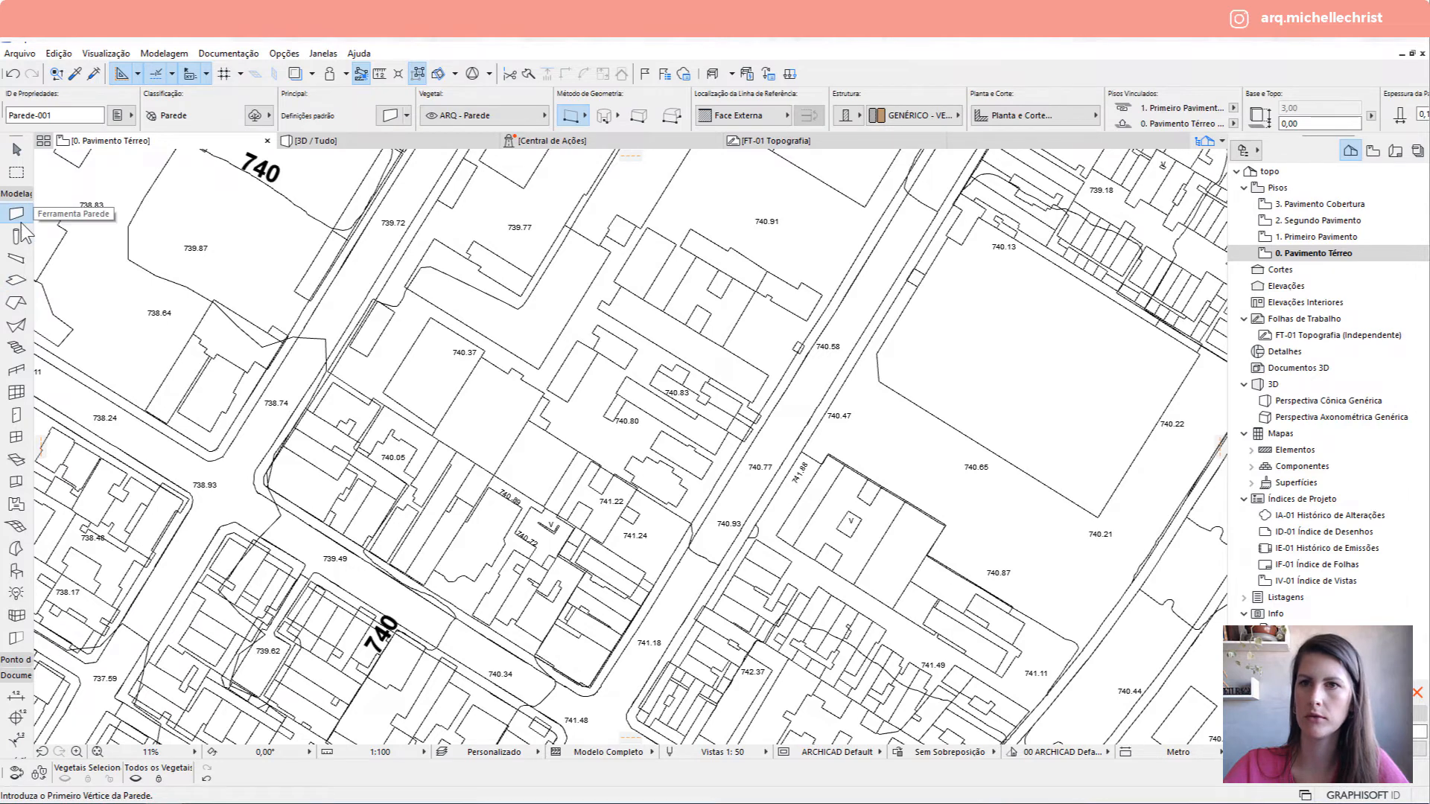
{"action": "left_click", "coordinate": [673, 116]}
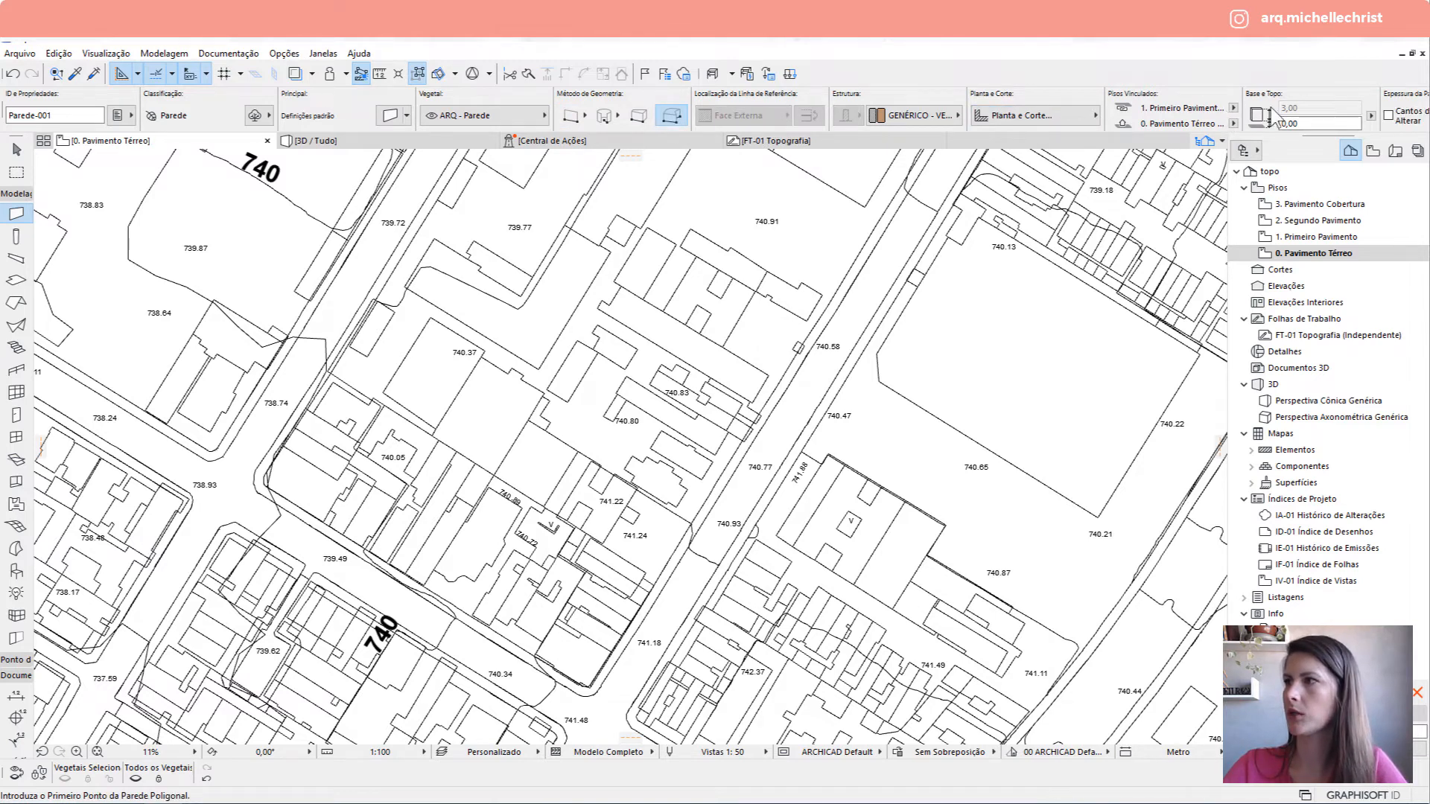
{"action": "scroll", "coordinate": [1266, 111], "scroll_direction": "down", "scroll_amount": 2}
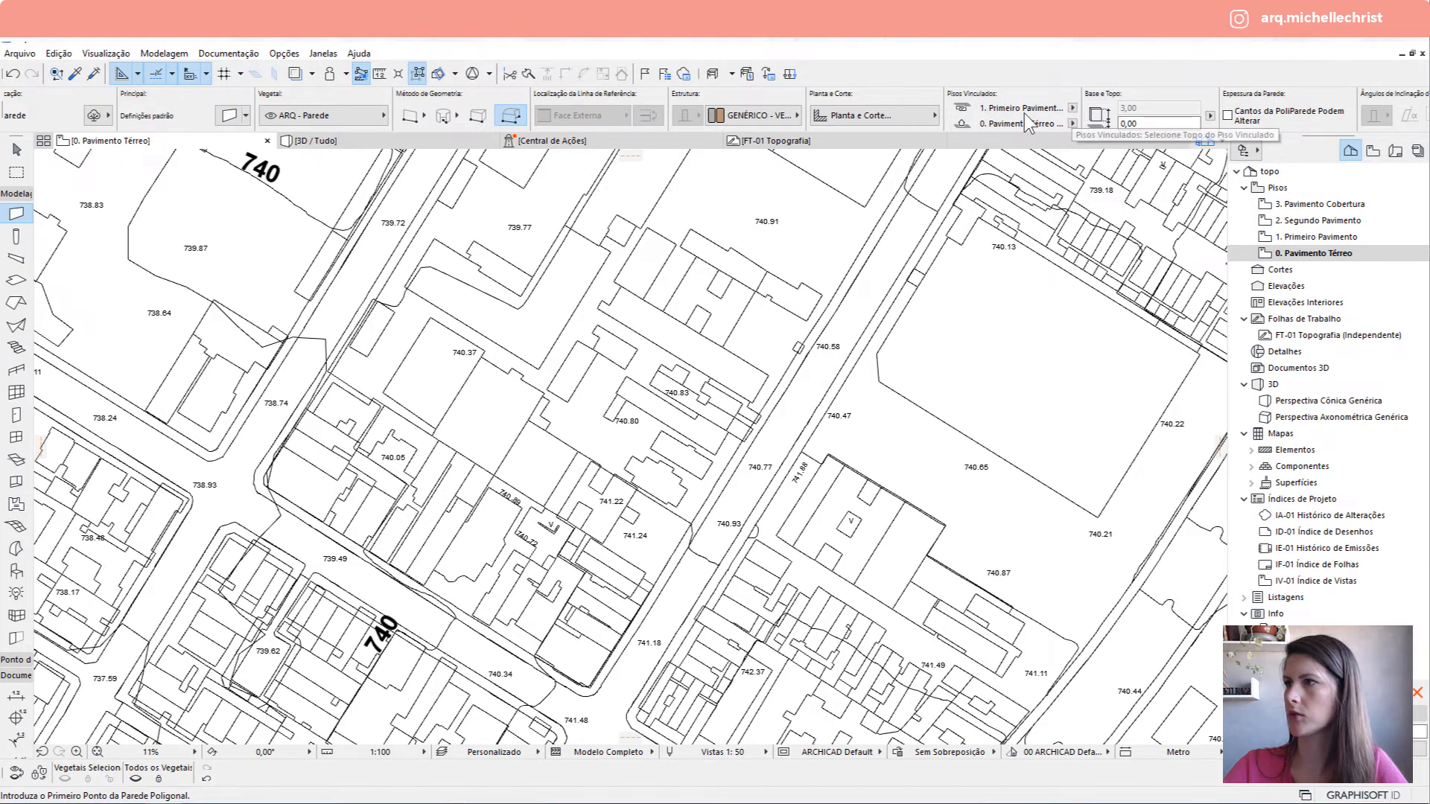
{"action": "left_click", "coordinate": [1073, 109]}
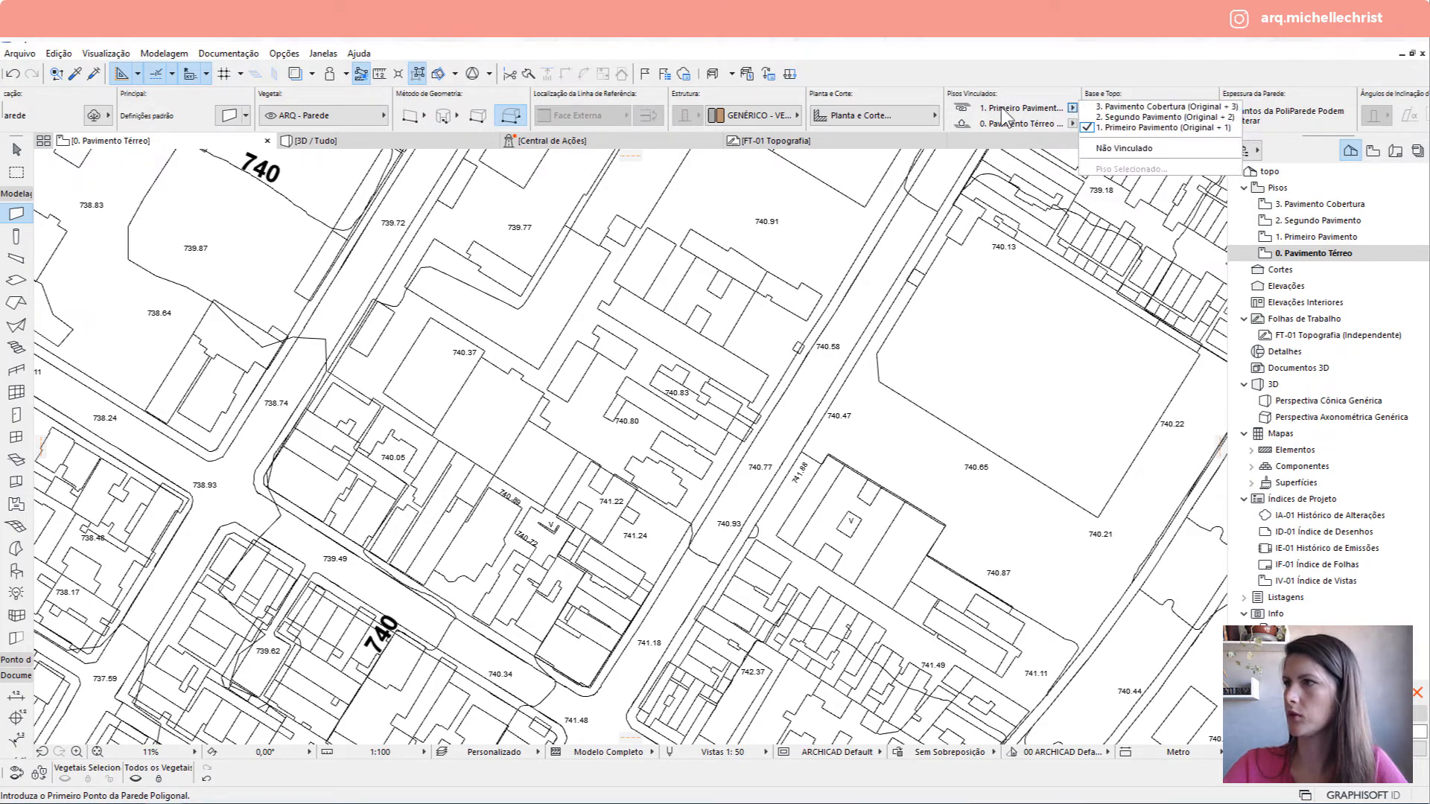
{"action": "left_click", "coordinate": [1107, 149]}
{"action": "left_click", "coordinate": [1136, 107]}
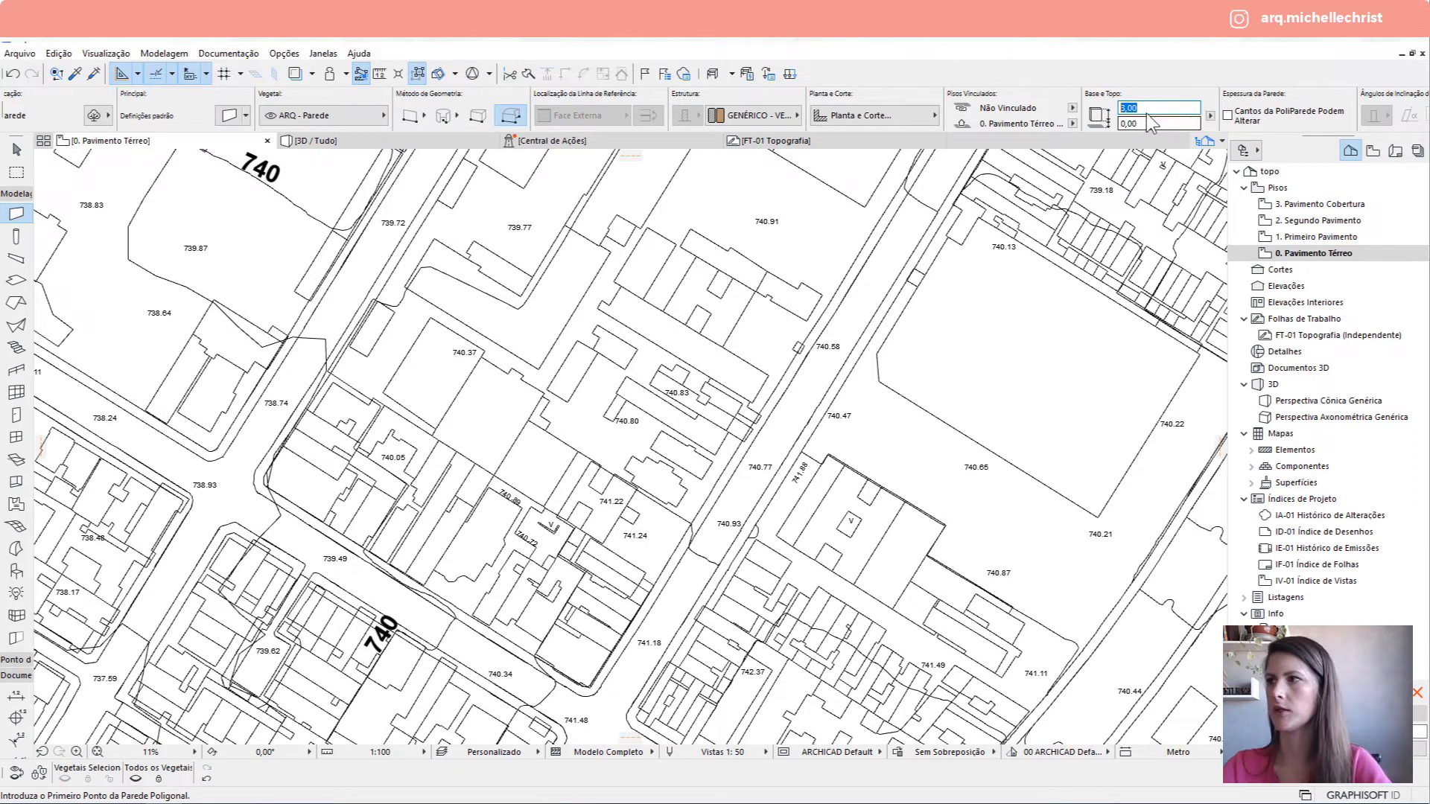
{"action": "key", "text": "Return"}
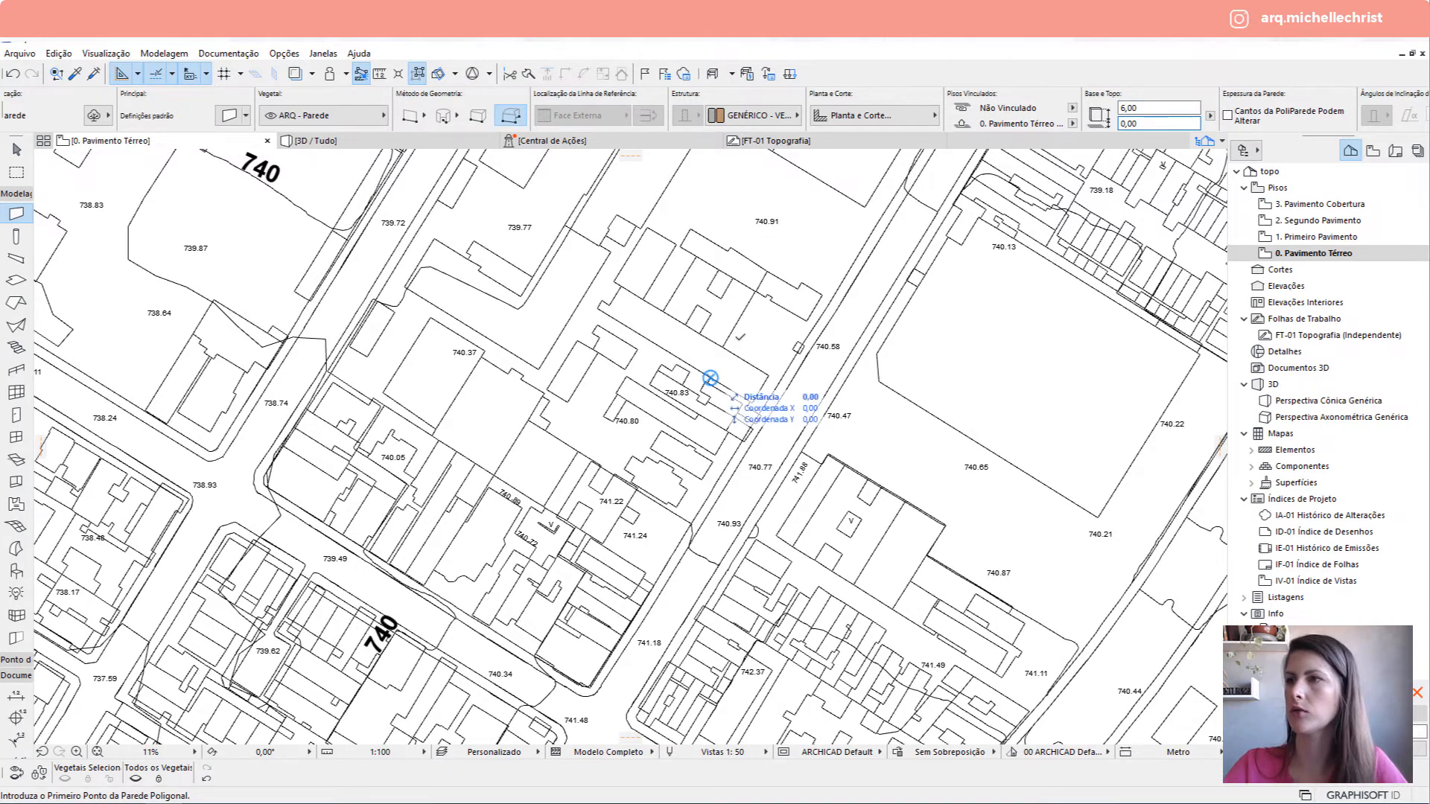
Create polygonal walls with the Magic Wand from the building outlines around the 740.91 and 740.51 spot levels.
{"action": "scroll", "coordinate": [711, 377], "scroll_direction": "up", "scroll_amount": 2}
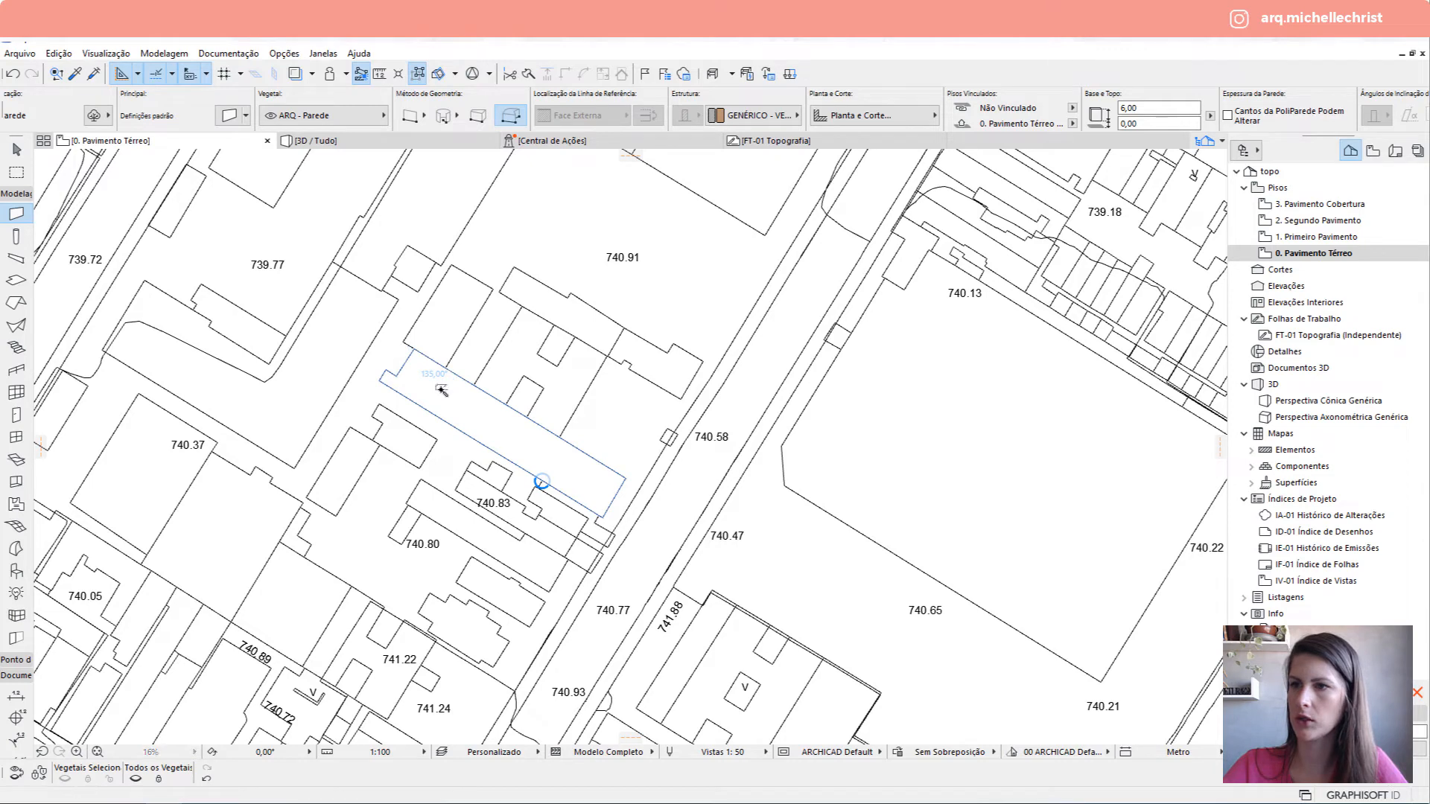
{"action": "left_click", "coordinate": [438, 383]}
{"action": "left_click", "coordinate": [442, 329]}
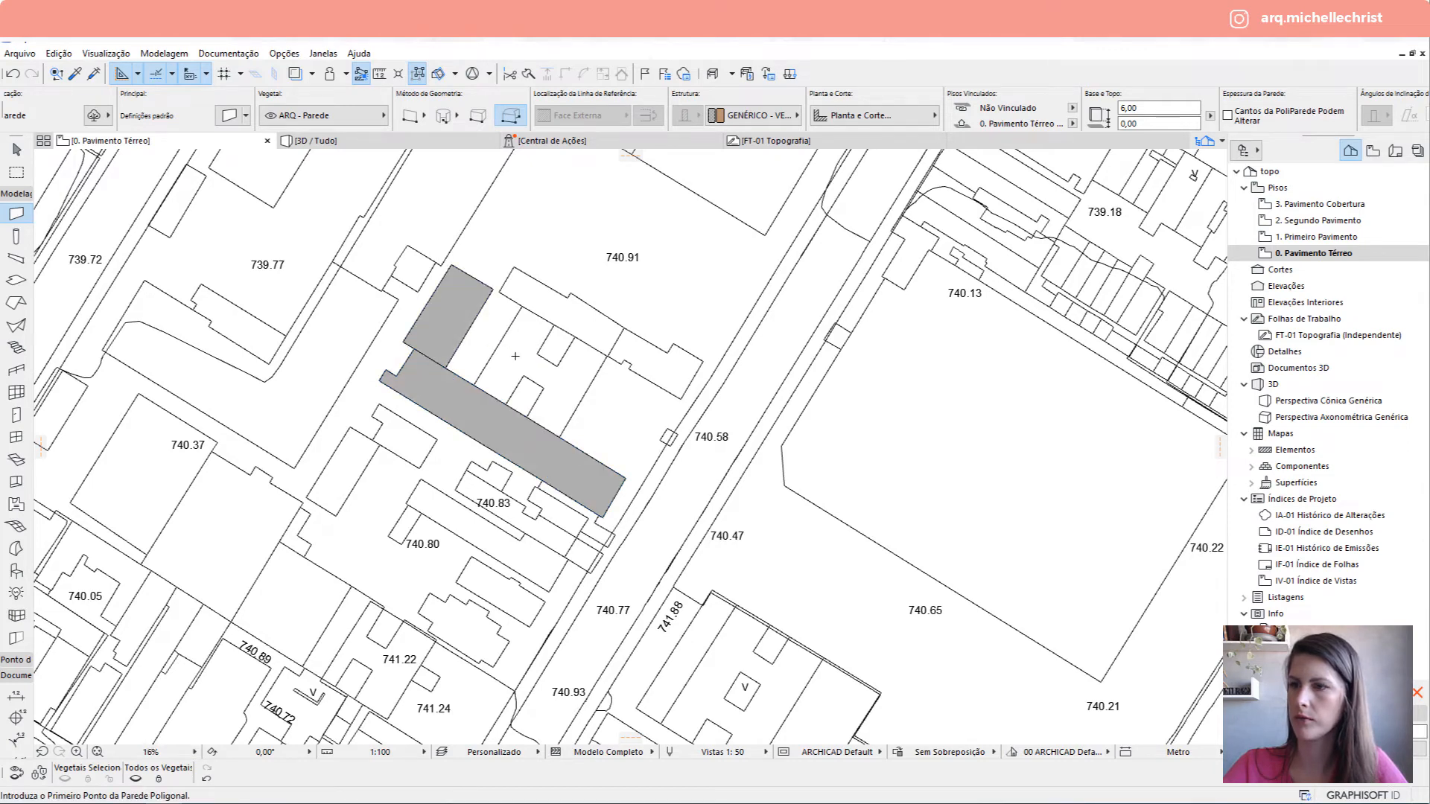
{"action": "left_click", "coordinate": [514, 350]}
{"action": "left_click", "coordinate": [548, 301]}
{"action": "left_click", "coordinate": [656, 364]}
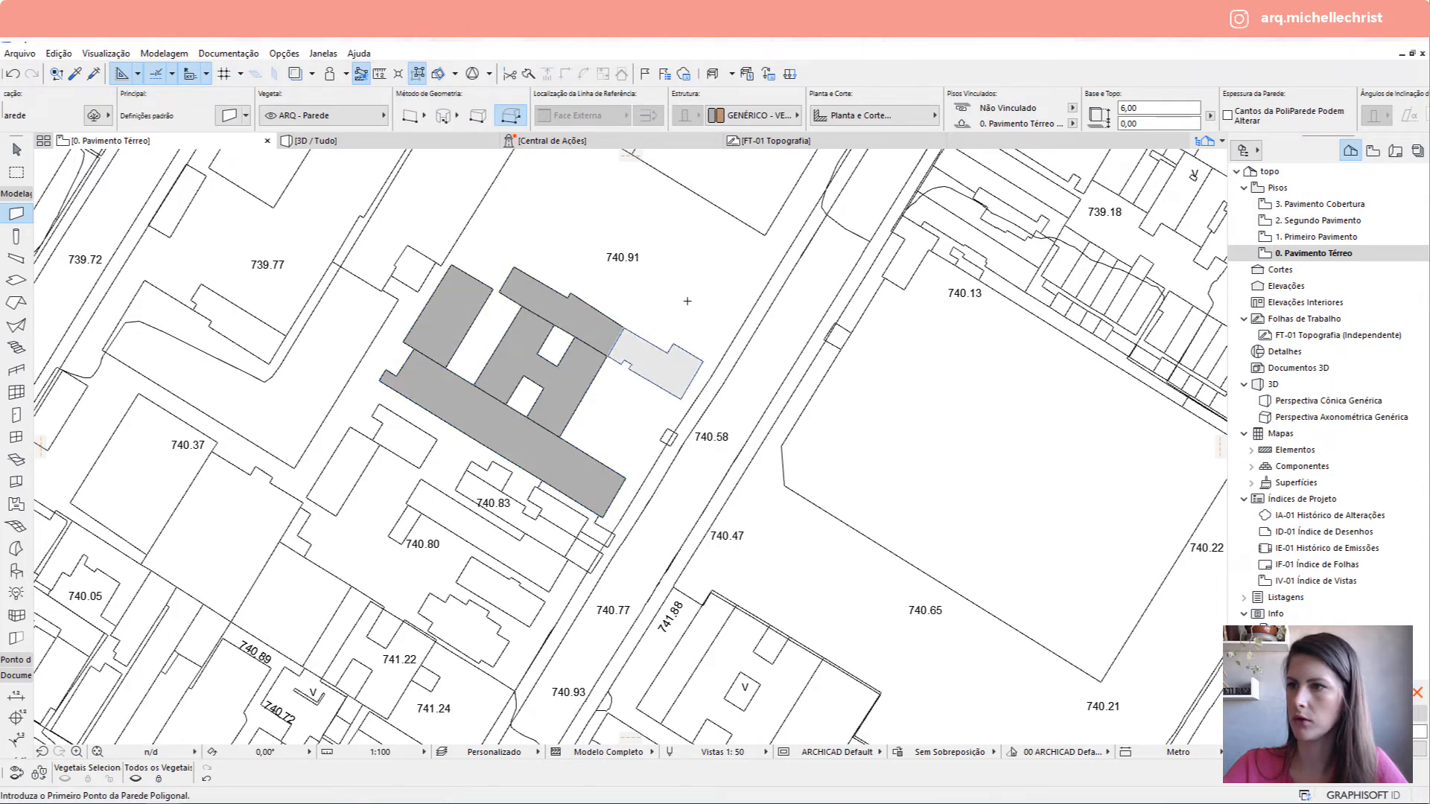
{"action": "scroll", "coordinate": [599, 308], "scroll_direction": "up", "scroll_amount": 5}
{"action": "left_click", "coordinate": [599, 308]}
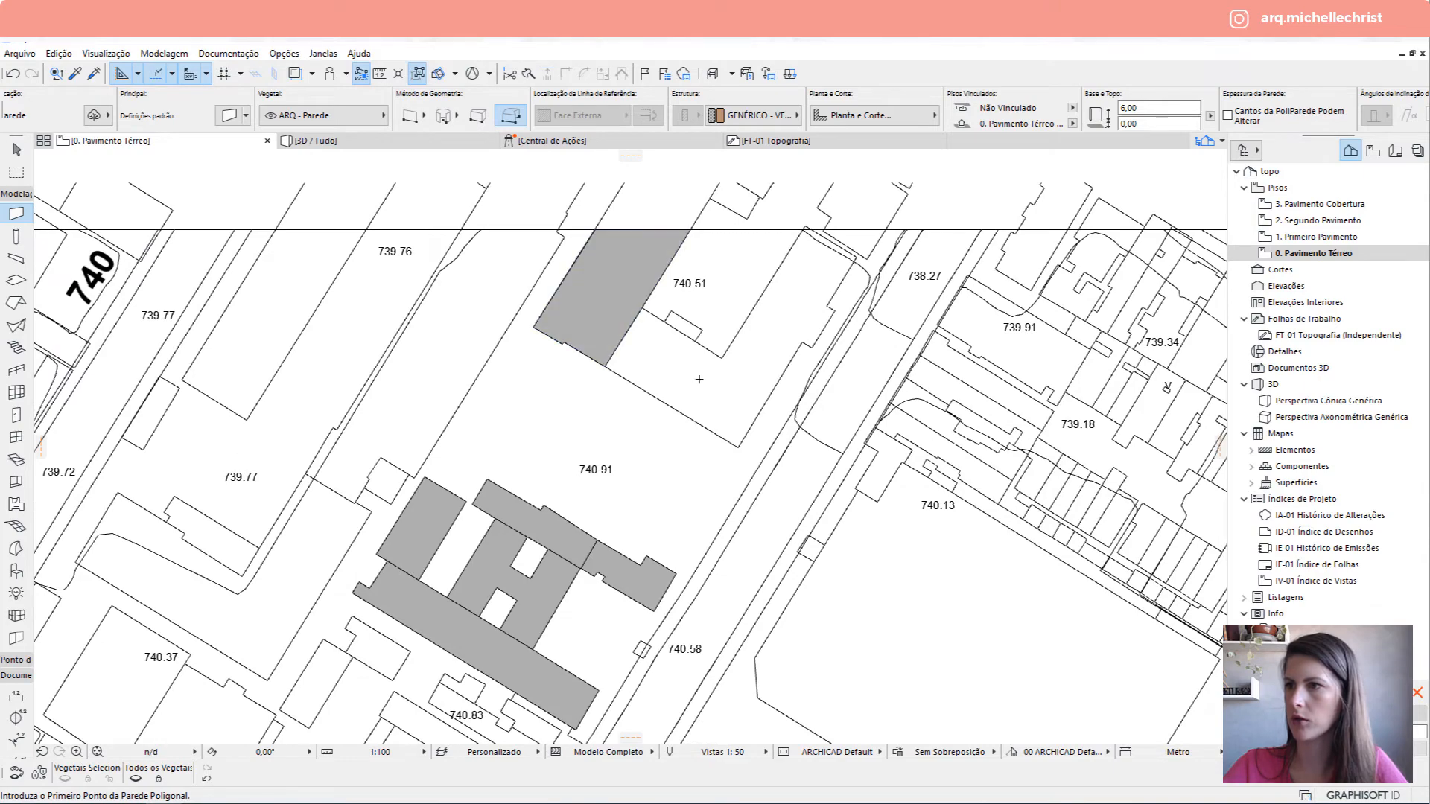
{"action": "left_click", "coordinate": [686, 373]}
Examine the new building volumes on the street terrain in 3D, return to 0. Pavimento Térreo and clear the selection.
{"action": "middle_click_drag", "start_coordinate": [834, 431], "coordinate": [876, 205]}
{"action": "key", "text": "F3"}
{"action": "scroll", "coordinate": [763, 305], "scroll_direction": "up", "scroll_amount": 5}
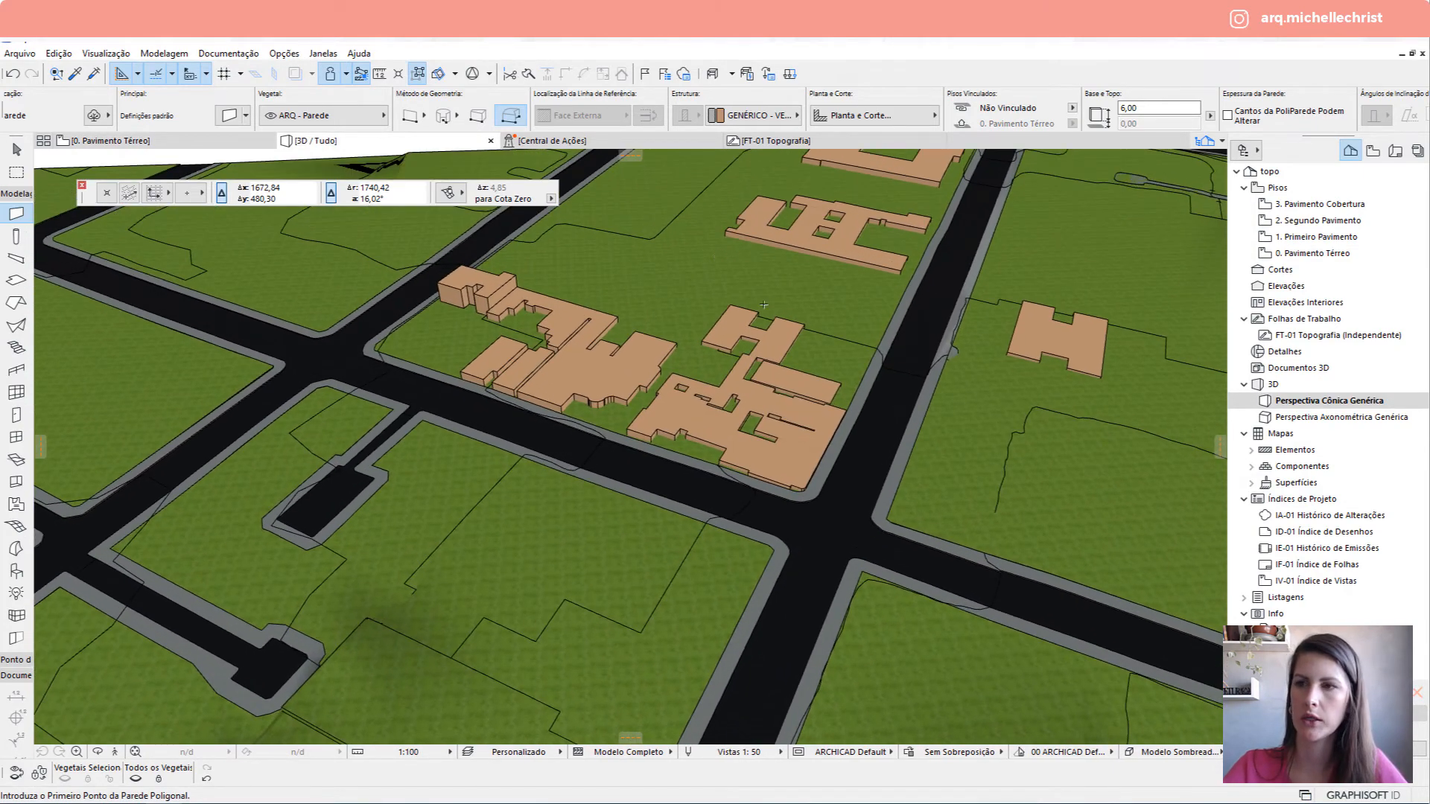
{"action": "left_click", "coordinate": [156, 141]}
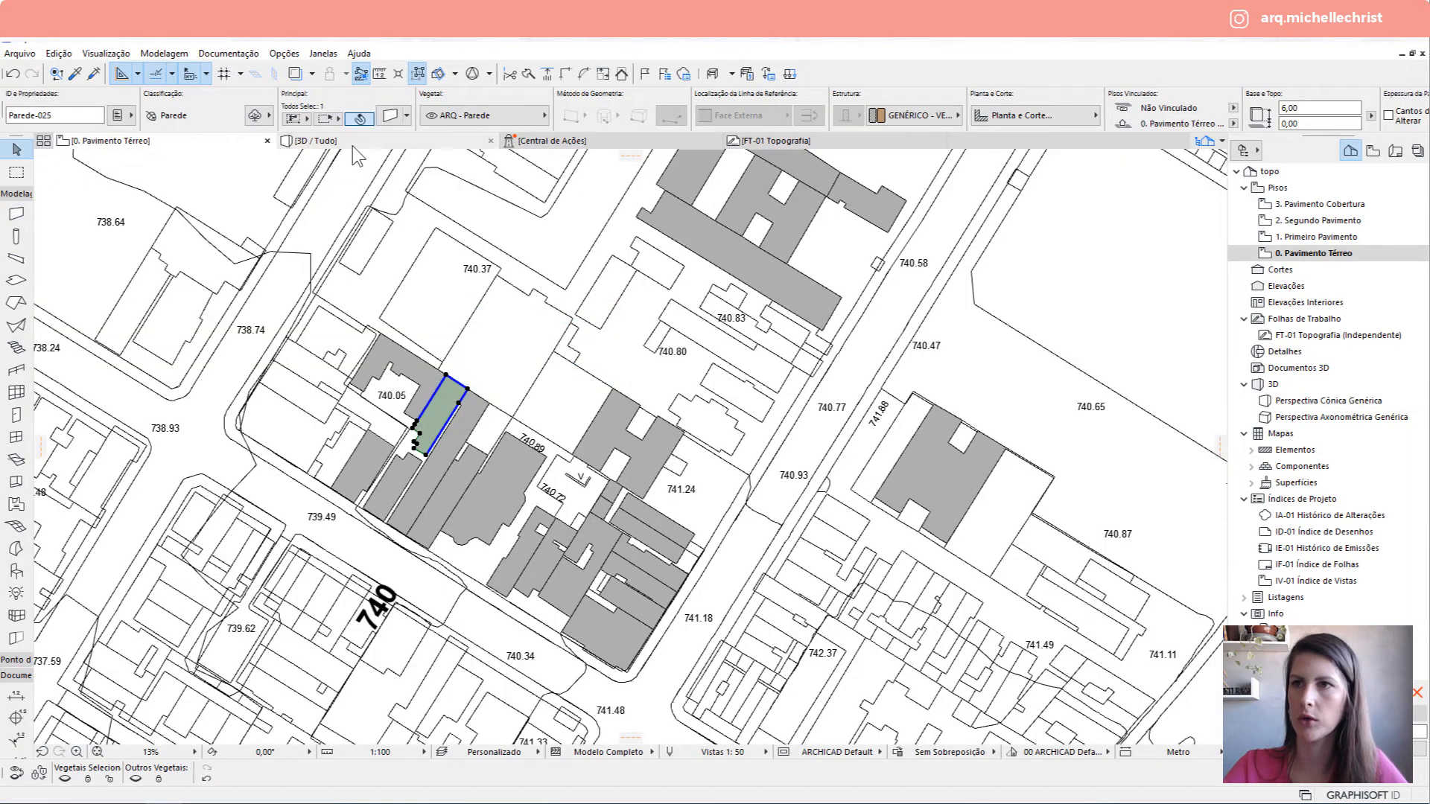
{"action": "mouse_move", "coordinate": [450, 384]}
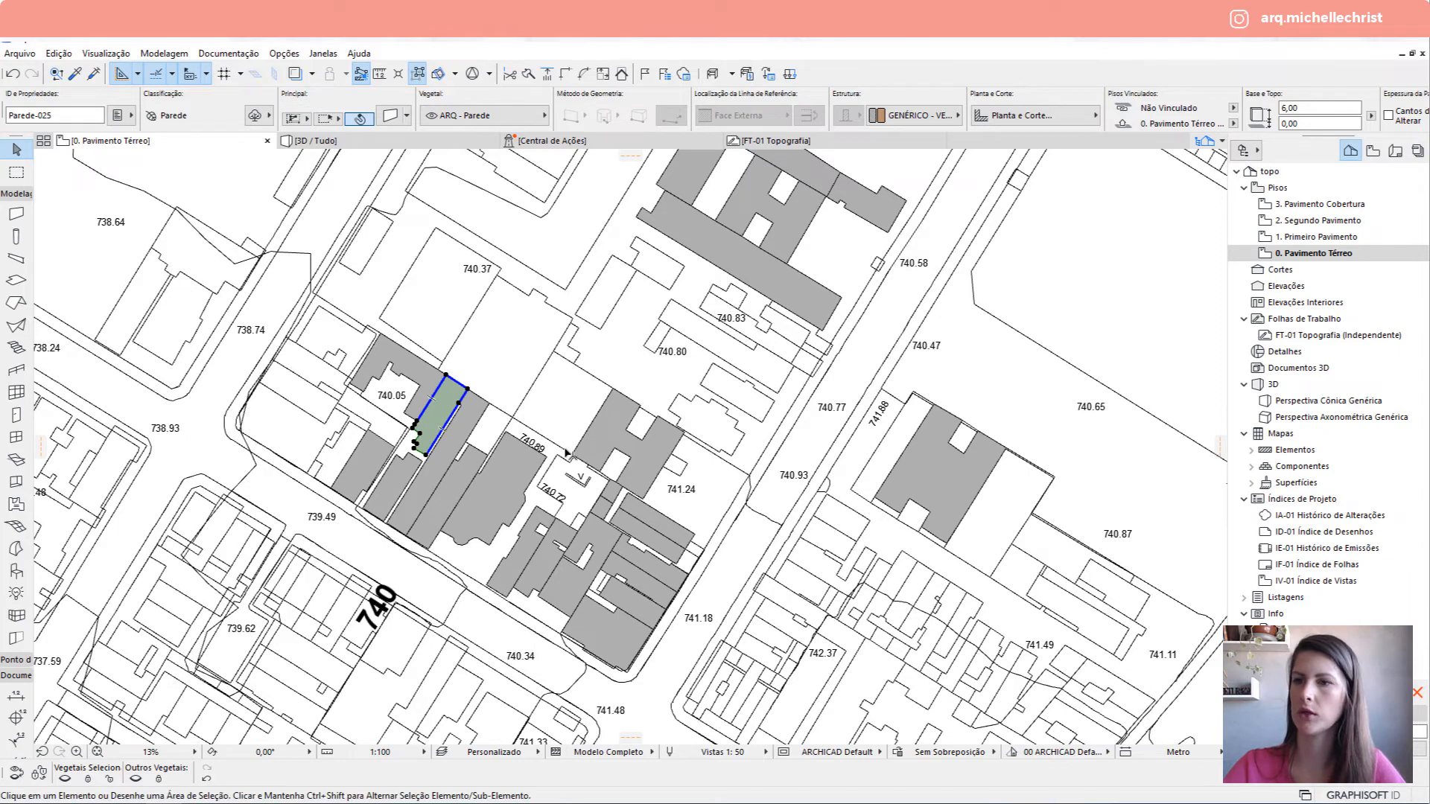
{"action": "key", "text": "Escape"}
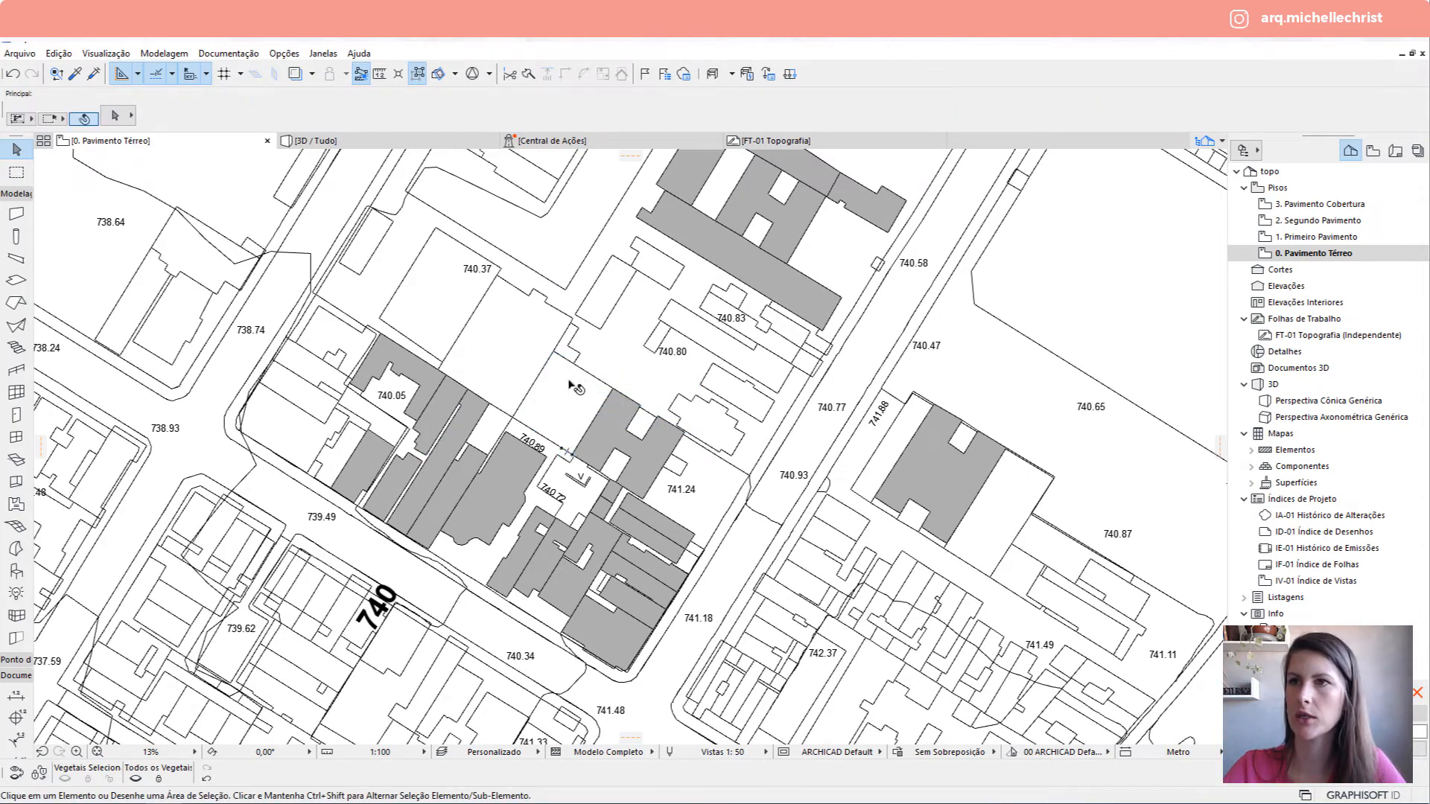
Show the Coordinates palette and set the Wall tool's gravity to the terrain mesh.
{"action": "left_click", "coordinate": [323, 53]}
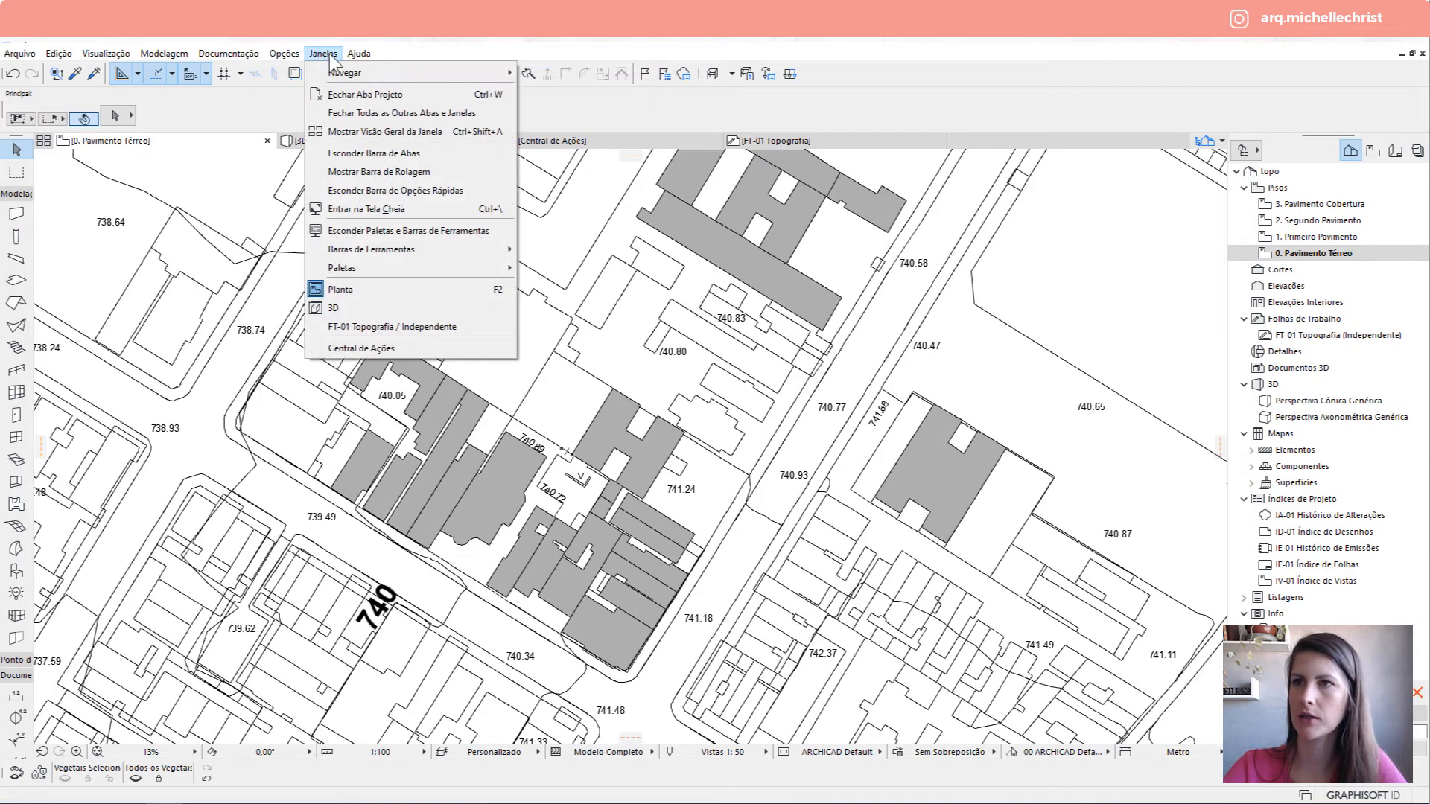
{"action": "mouse_move", "coordinate": [374, 265]}
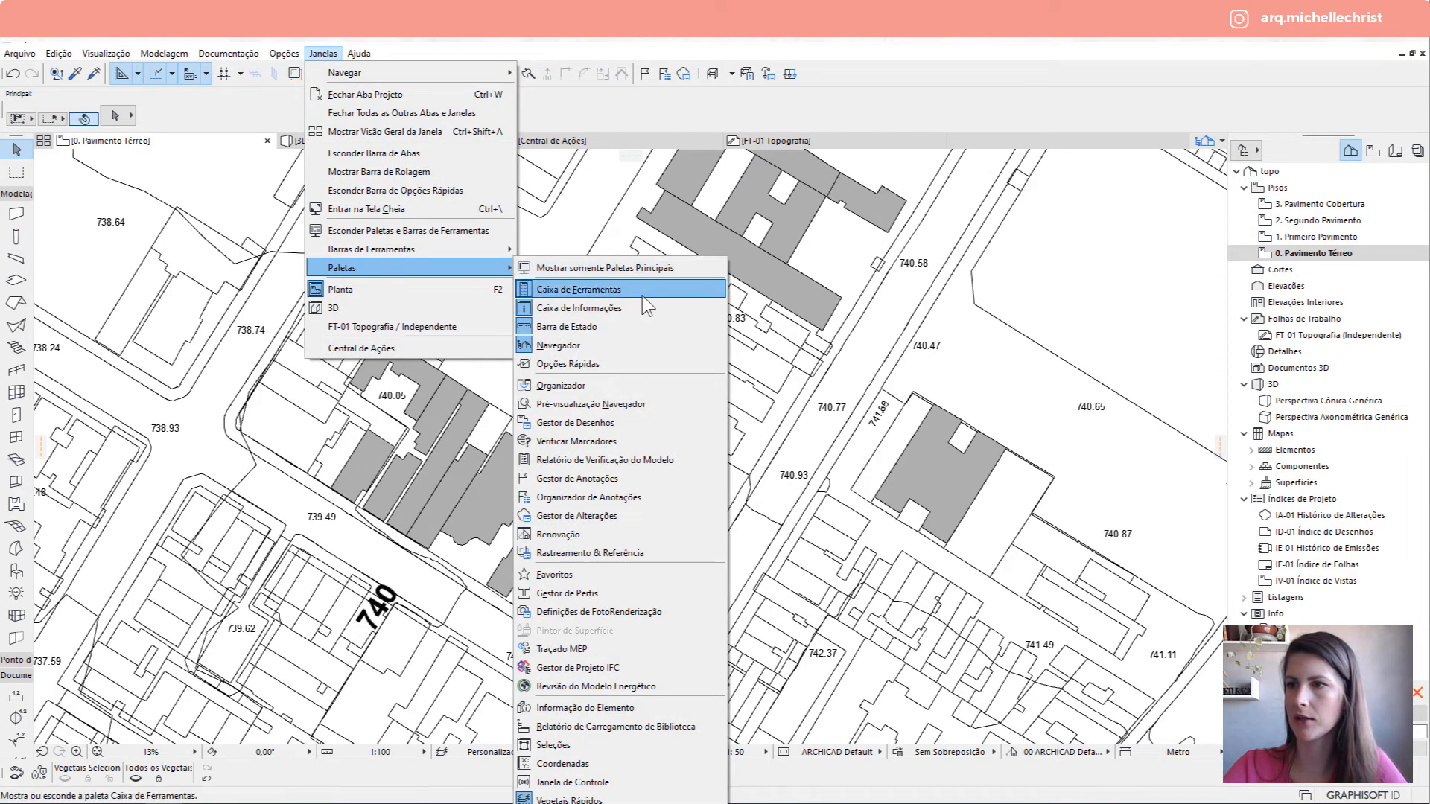
{"action": "left_click", "coordinate": [561, 764]}
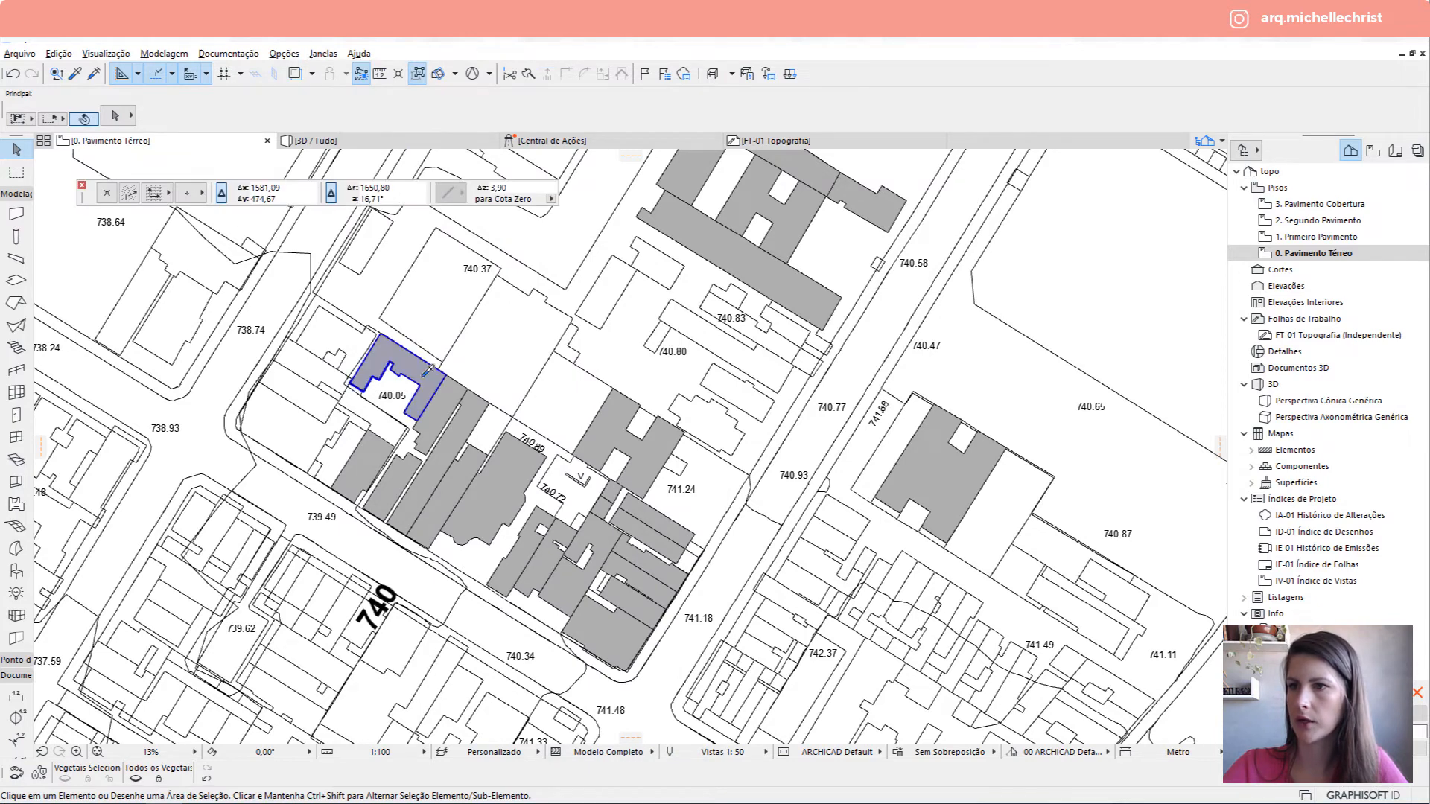
{"action": "key", "text": "w"}
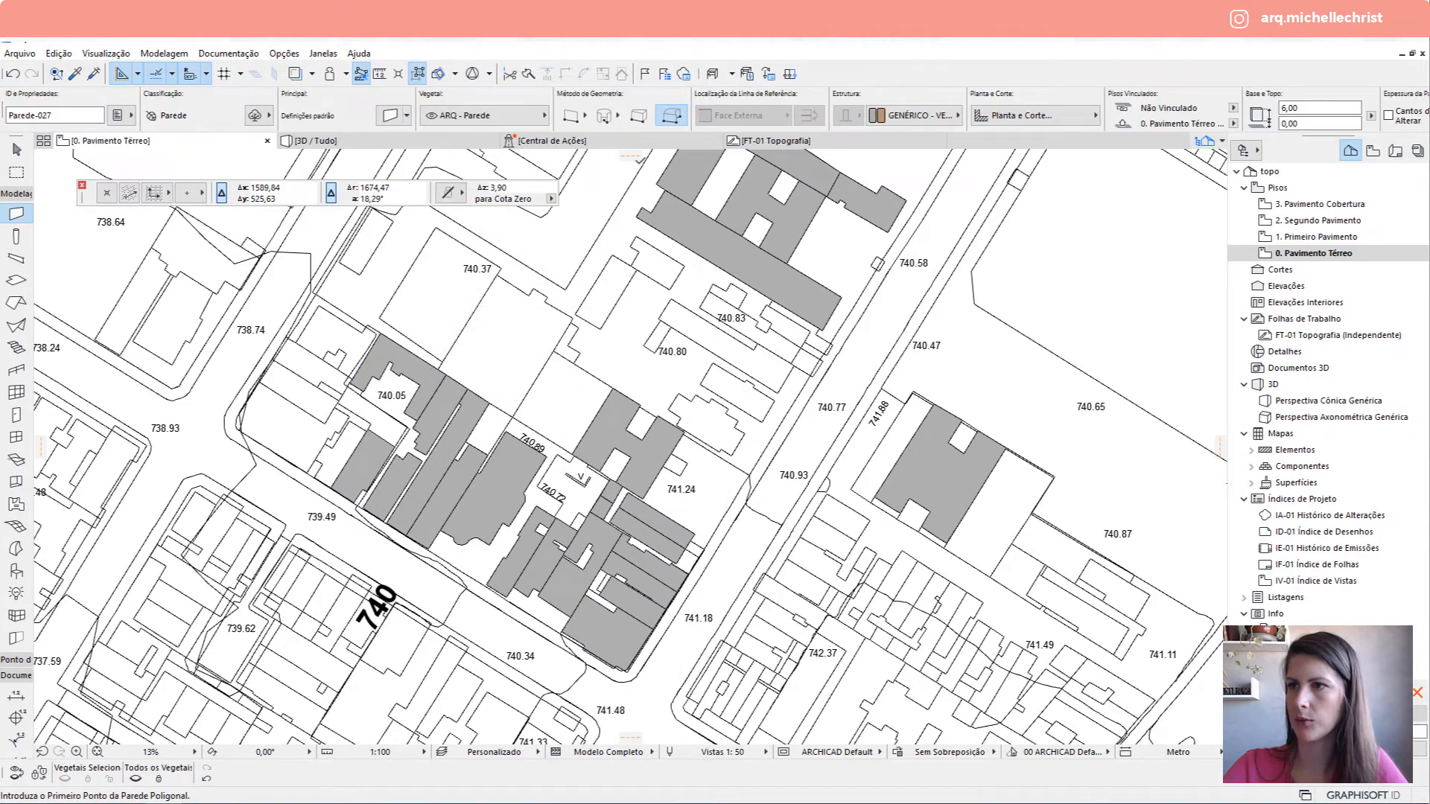
{"action": "left_click", "coordinate": [449, 193]}
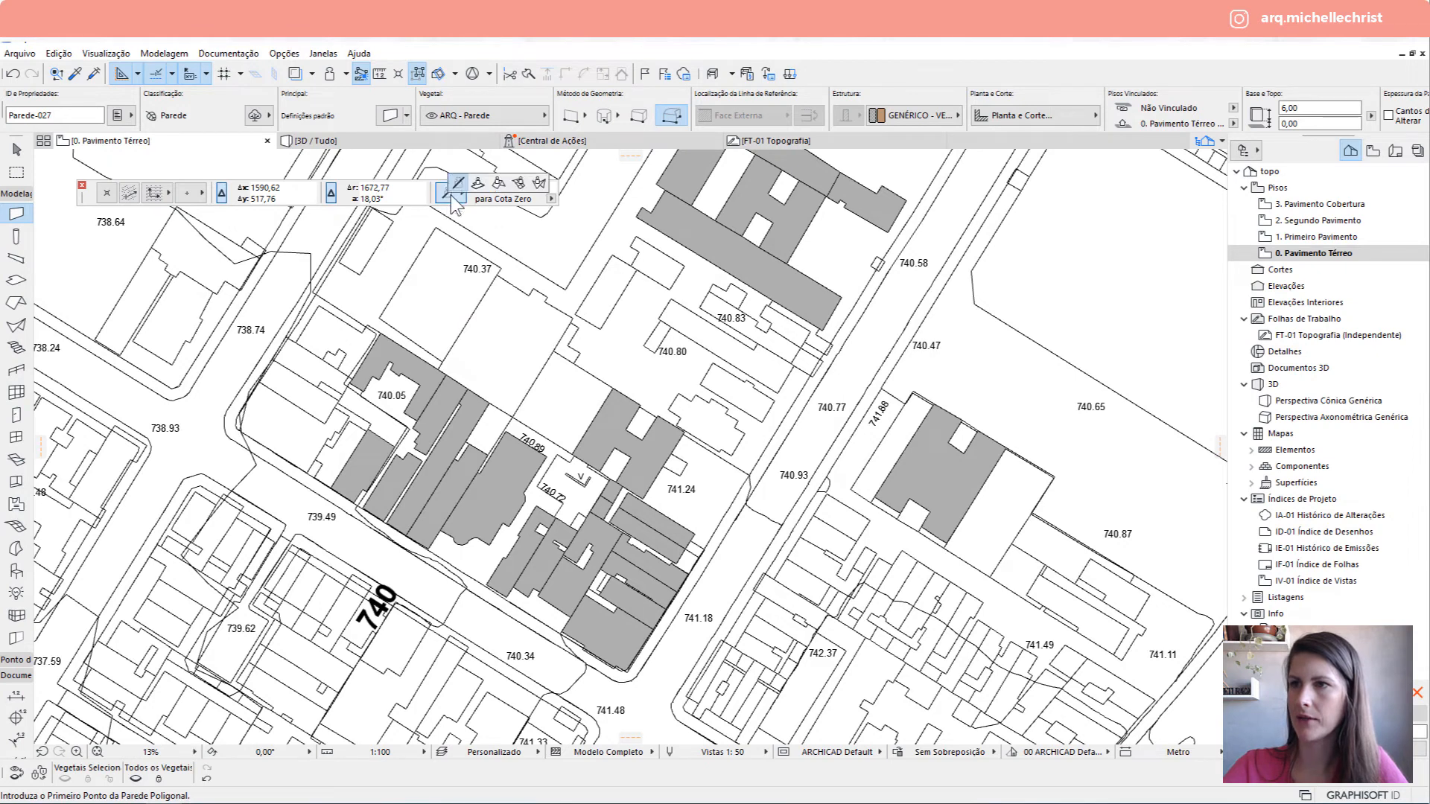
{"action": "left_click", "coordinate": [519, 183]}
Create mesh-gravity walls with the Magic Wand from building outlines in several blocks, including those around the 735.41, 751.65 and 737.82 spot levels.
{"action": "scroll", "coordinate": [372, 373], "scroll_direction": "down", "scroll_amount": 5}
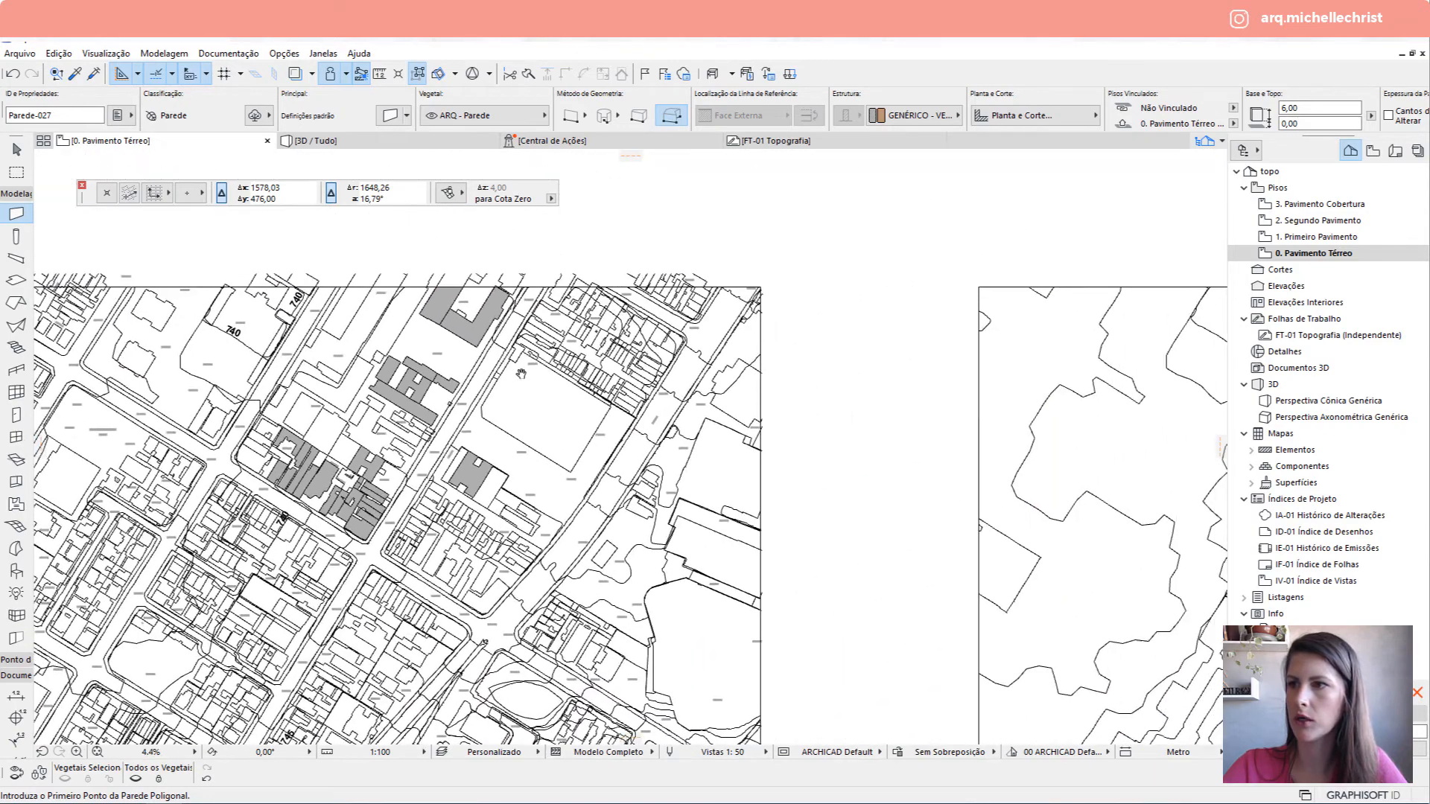
{"action": "scroll", "coordinate": [563, 370], "scroll_direction": "up", "scroll_amount": 6}
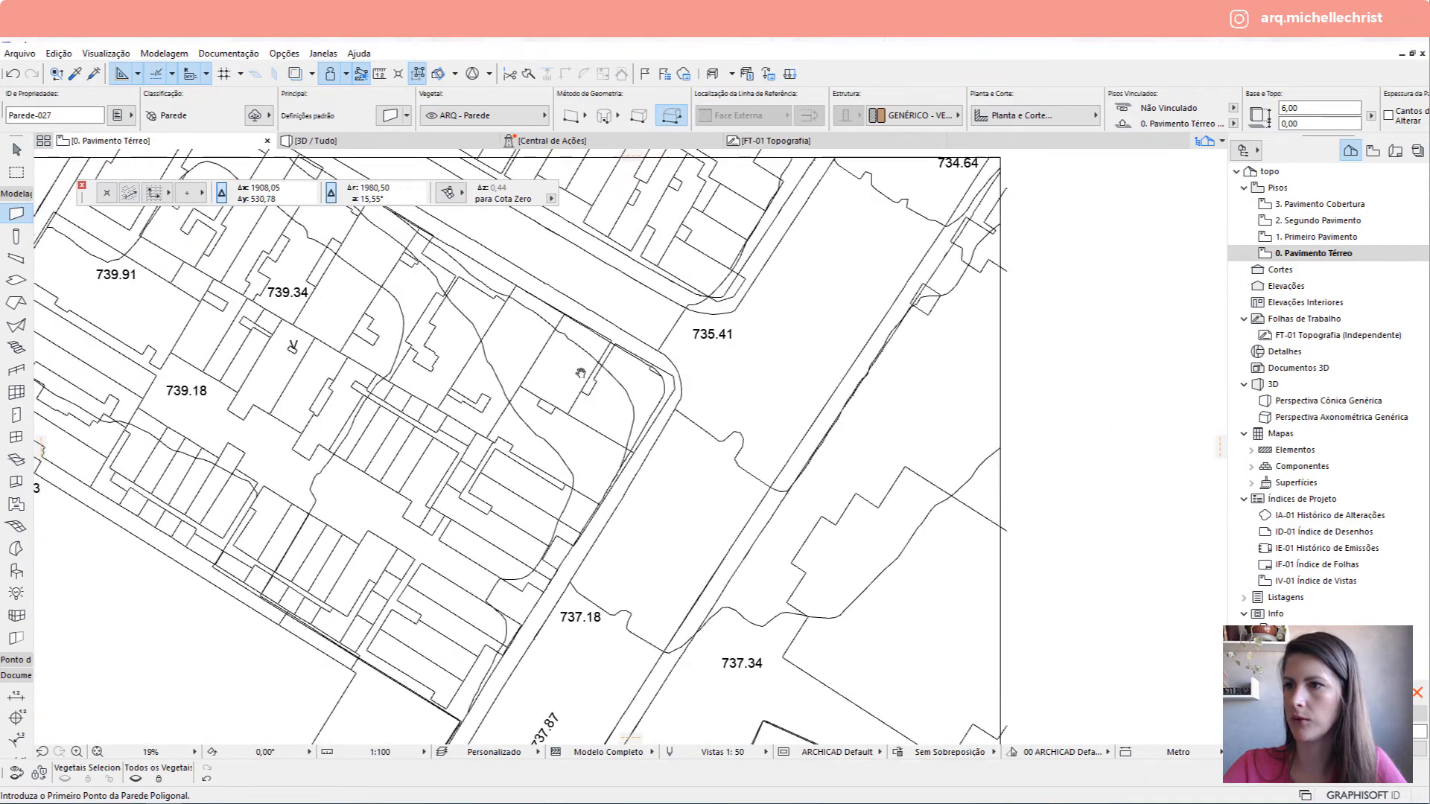
{"action": "key", "text": "space"}
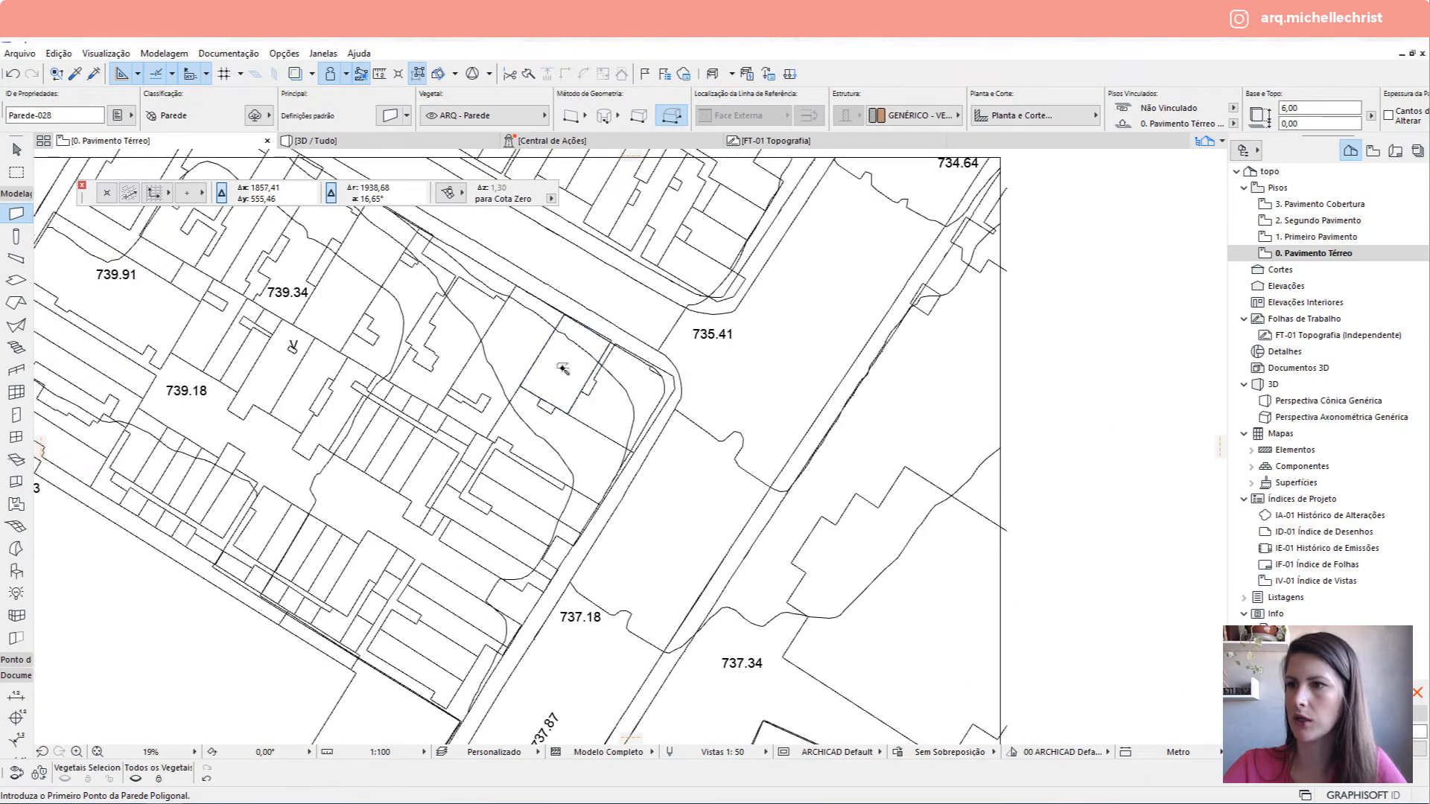
{"action": "scroll", "coordinate": [564, 370], "scroll_direction": "down", "scroll_amount": 6}
{"action": "scroll", "coordinate": [322, 642], "scroll_direction": "up", "scroll_amount": 5}
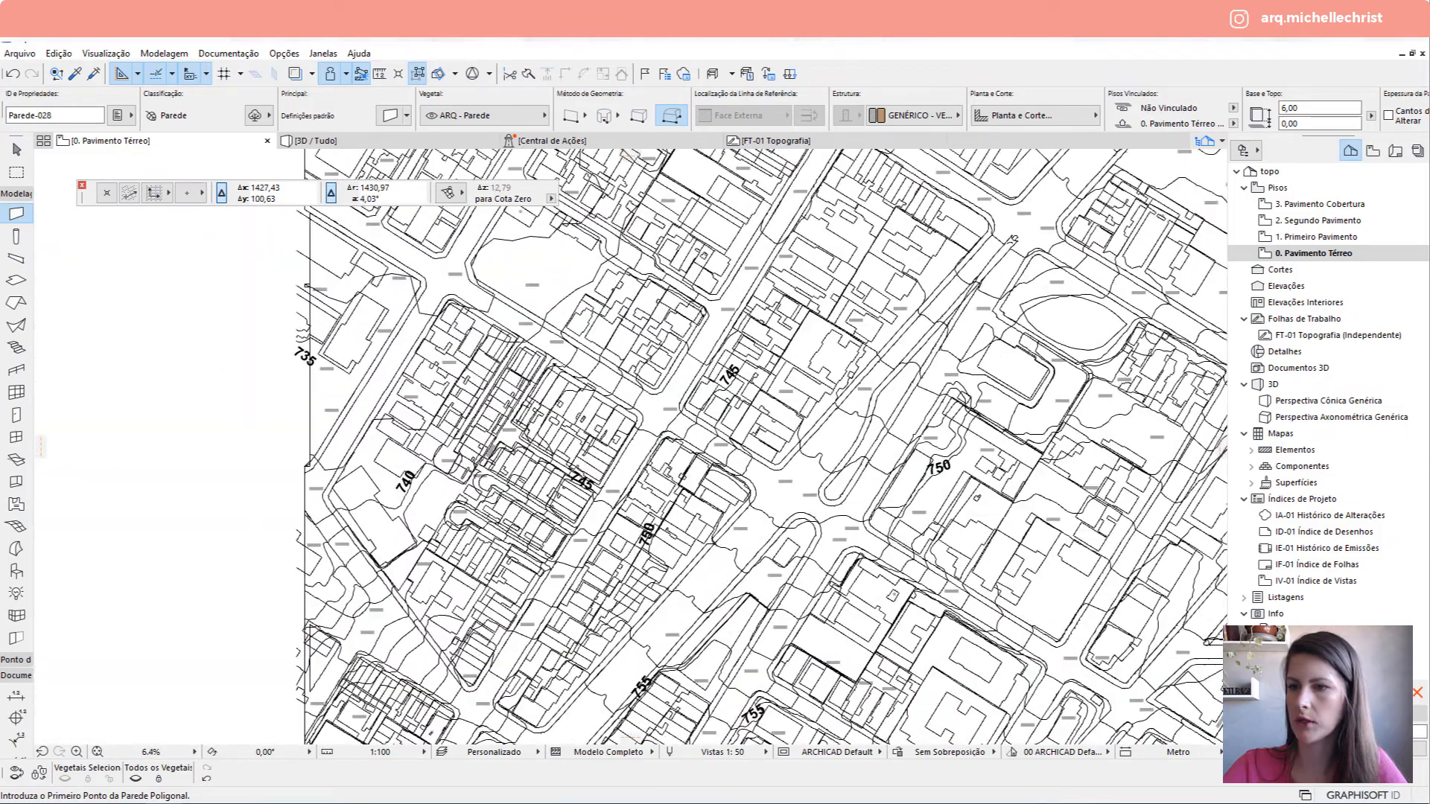
{"action": "scroll", "coordinate": [419, 535], "scroll_direction": "up", "scroll_amount": 1}
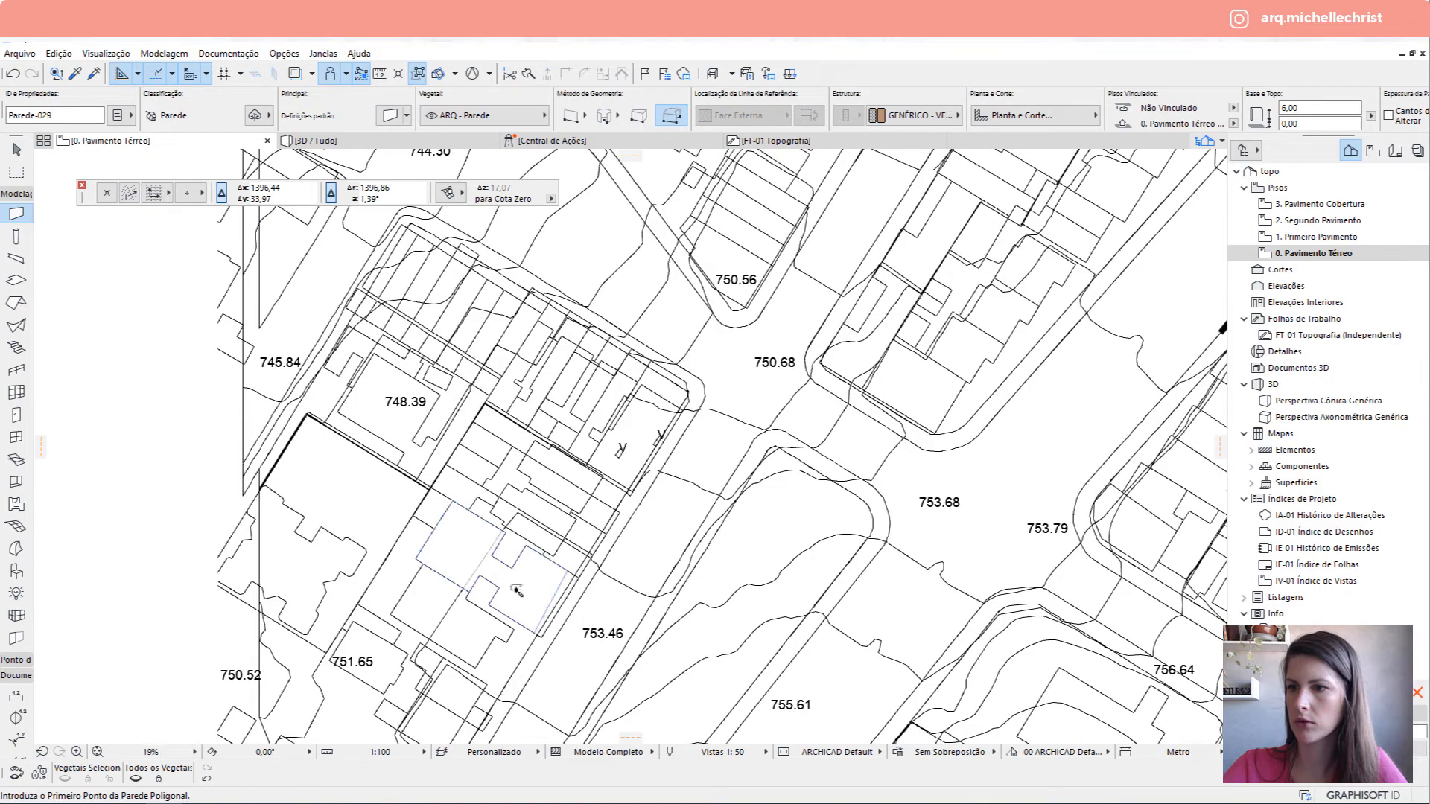
{"action": "scroll", "coordinate": [516, 591], "scroll_direction": "down", "scroll_amount": 4}
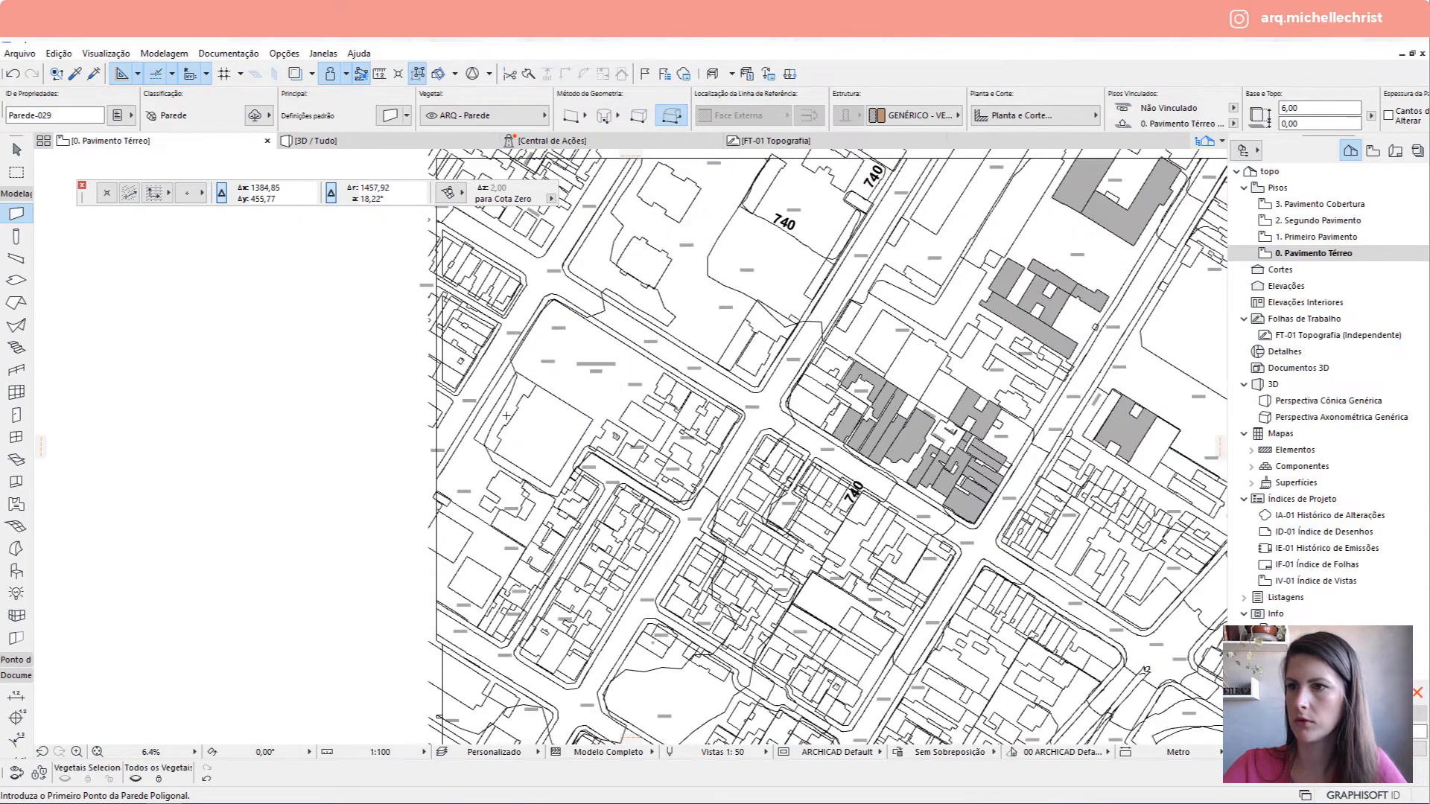
{"action": "scroll", "coordinate": [505, 415], "scroll_direction": "up", "scroll_amount": 2}
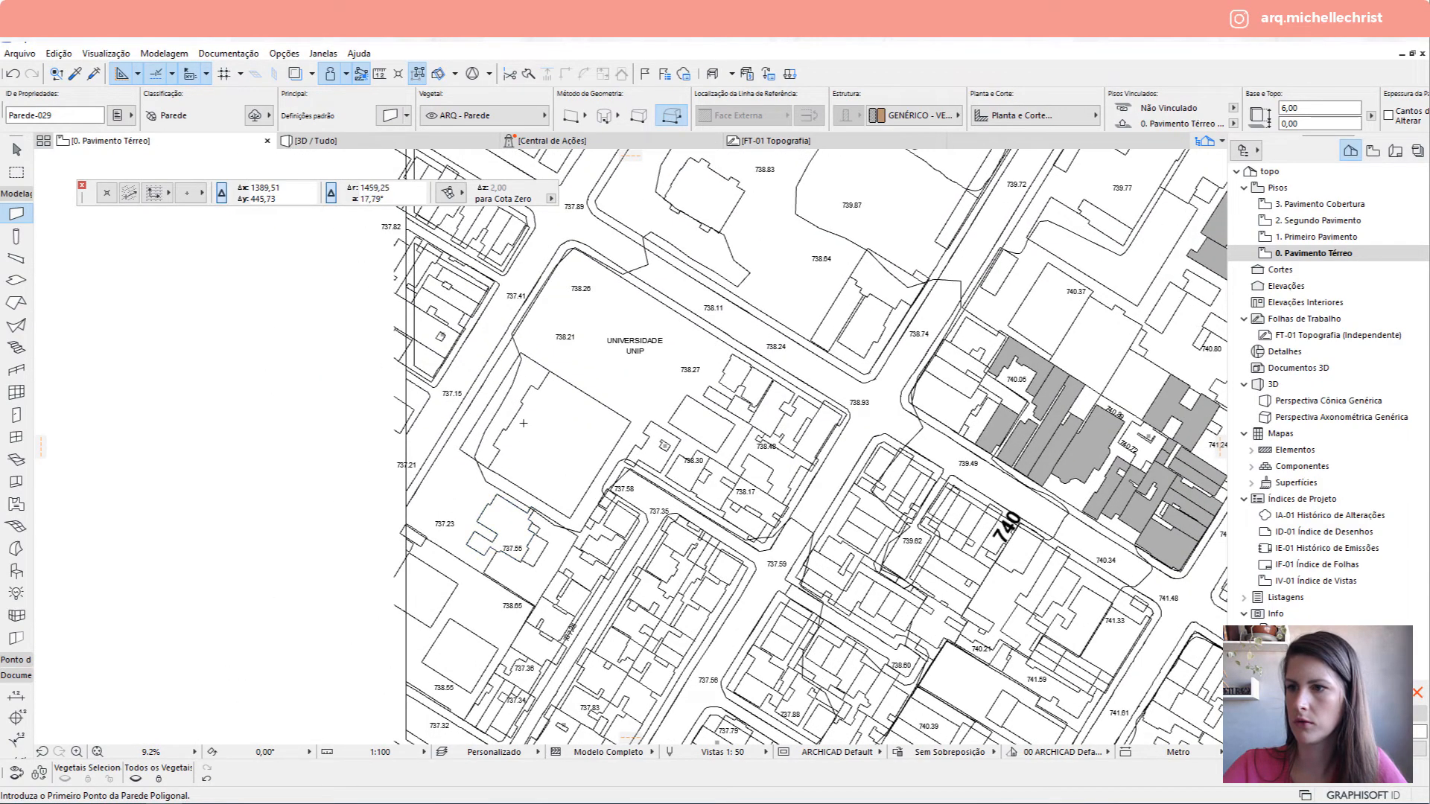
{"action": "scroll", "coordinate": [524, 423], "scroll_direction": "up", "scroll_amount": 3}
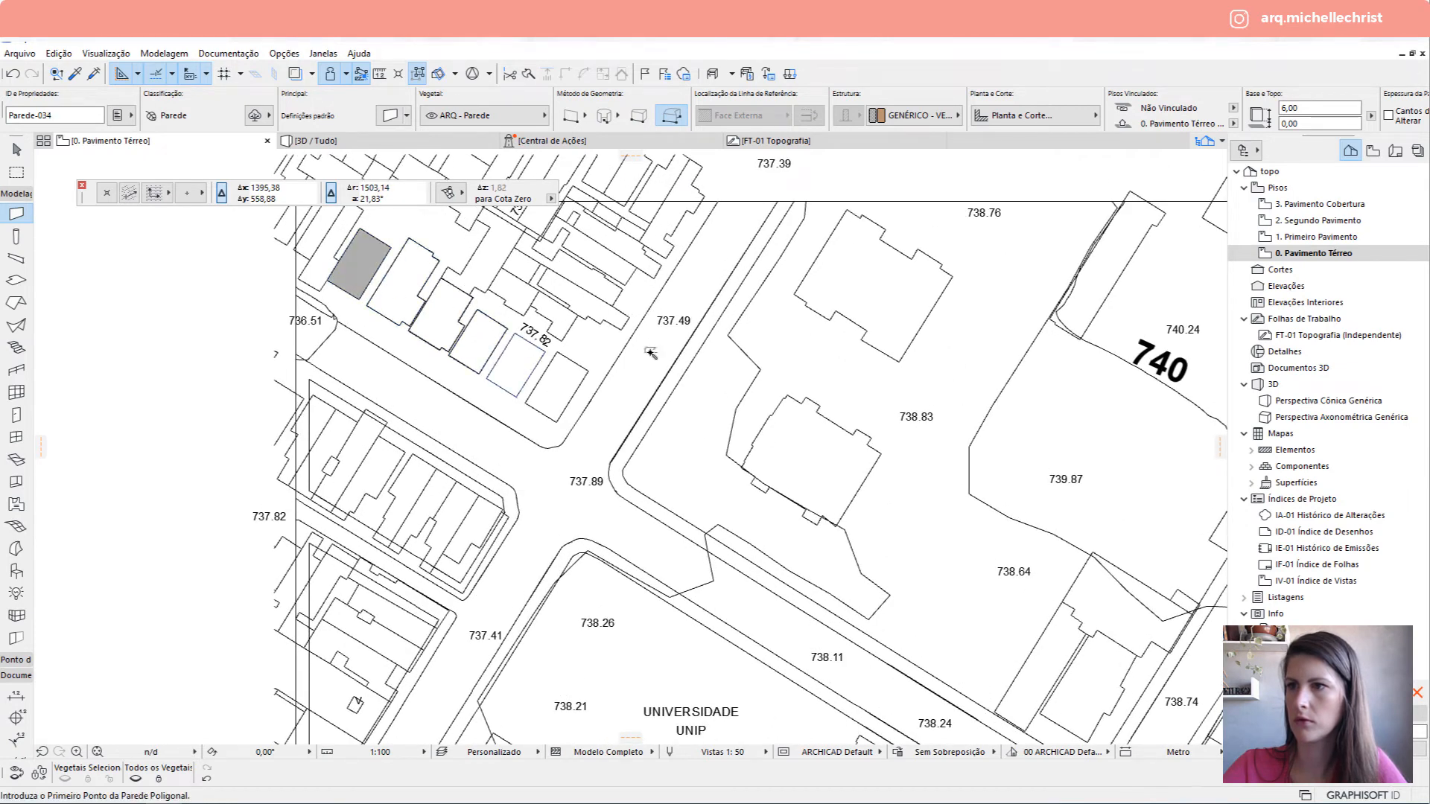
Examine in 3D how the building volumes sit on the sloping terrain across the different blocks.
{"action": "left_click", "coordinate": [445, 138]}
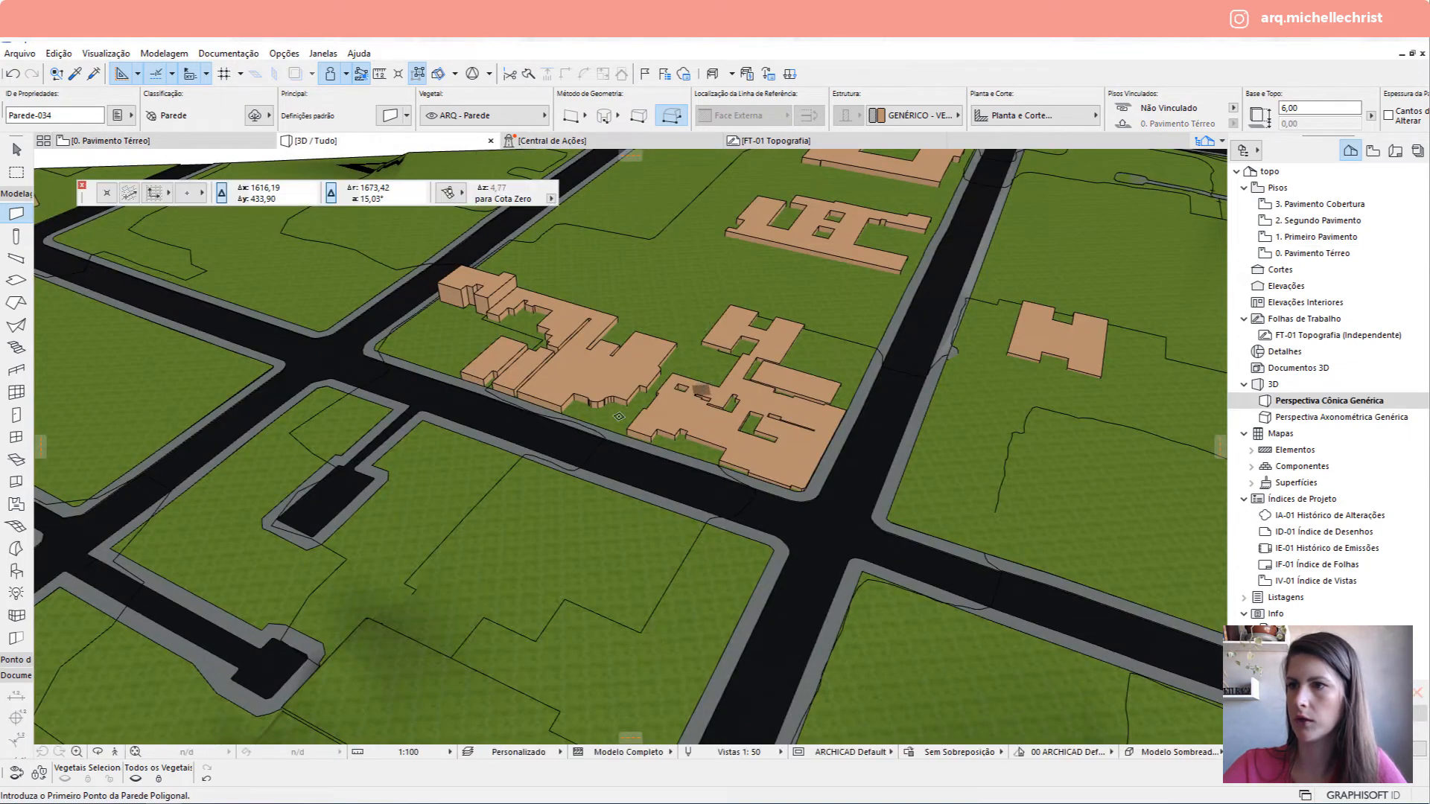
{"action": "middle_click_drag", "start_coordinate": [618, 416], "coordinate": [679, 429], "text": "shift"}
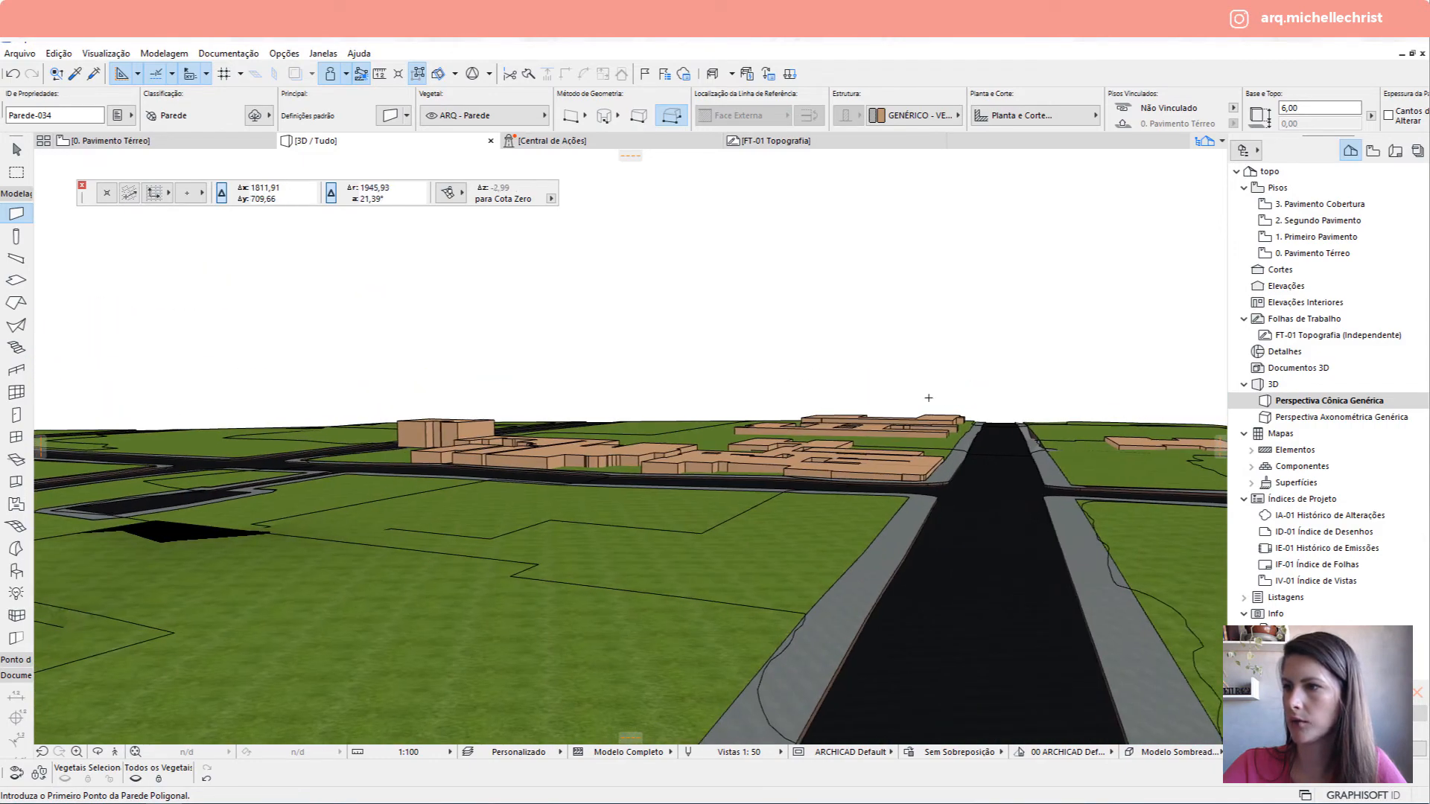
{"action": "middle_click_drag", "start_coordinate": [927, 397], "coordinate": [987, 519], "text": "shift"}
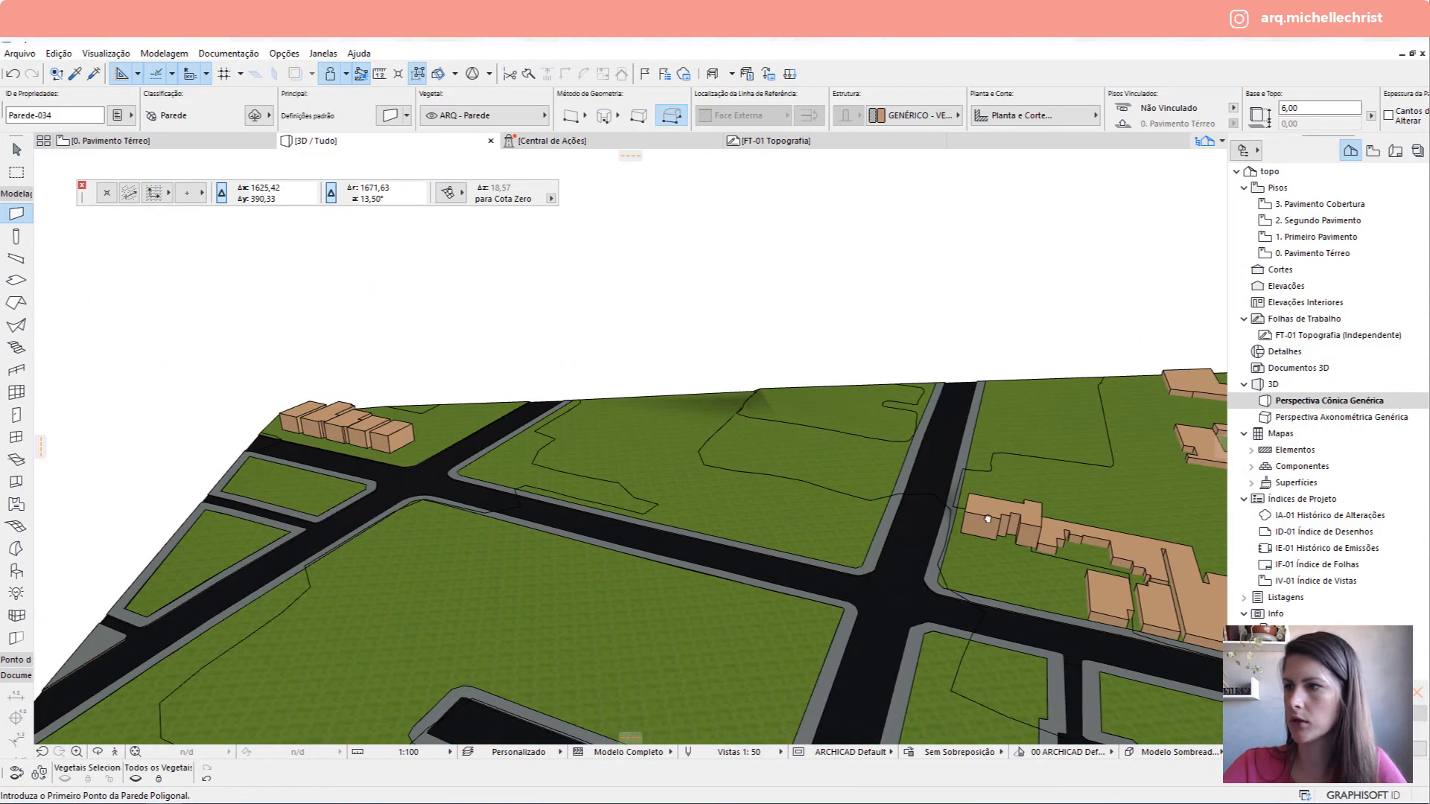
Return to 0. Pavimento Térreo and create Magic Wand walls from the building outlines in the block around the 737.82 spot level.
{"action": "scroll", "coordinate": [401, 422], "scroll_direction": "up", "scroll_amount": 5}
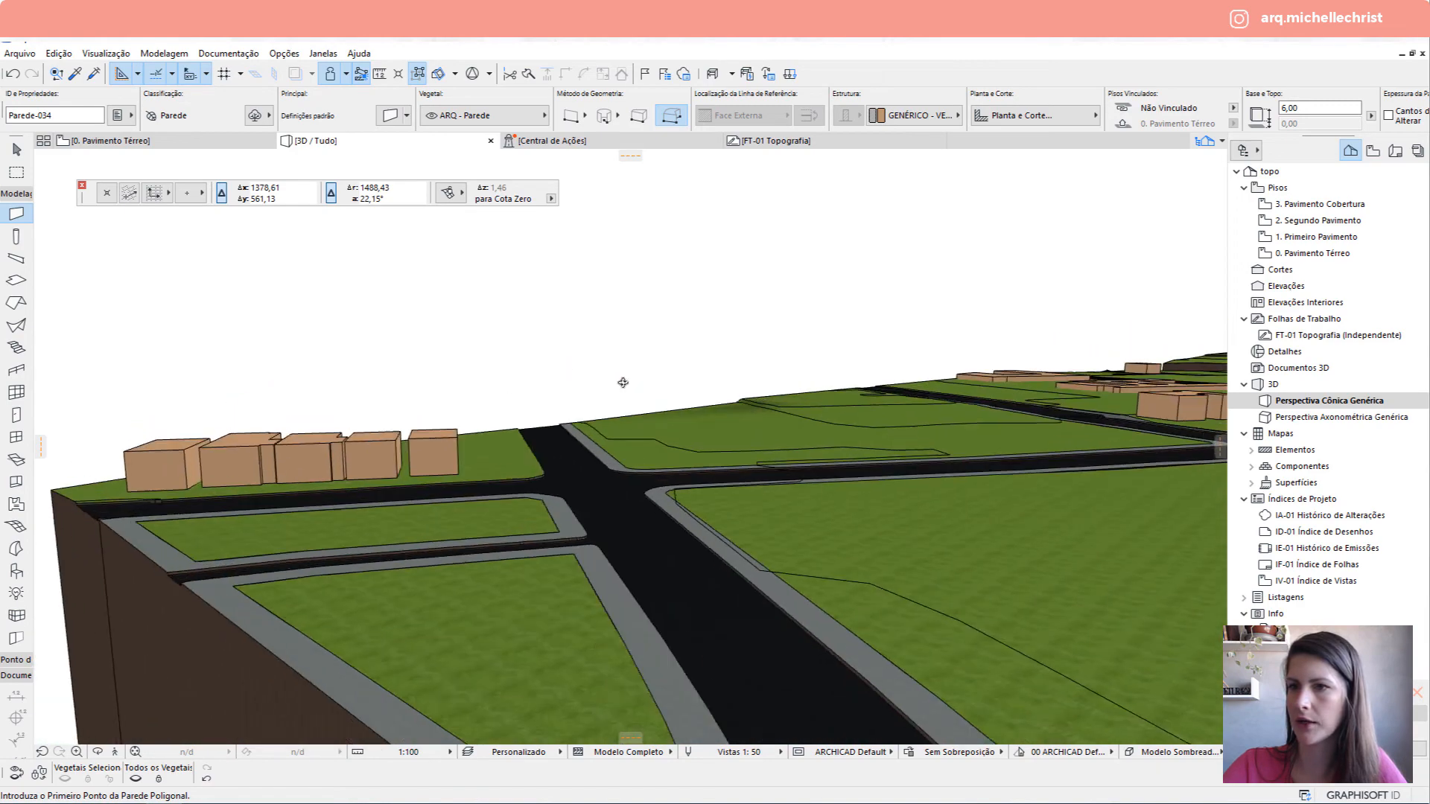
{"action": "middle_click_drag", "start_coordinate": [432, 481], "coordinate": [810, 447], "text": "shift"}
{"action": "scroll", "coordinate": [719, 368], "scroll_direction": "down", "scroll_amount": 3}
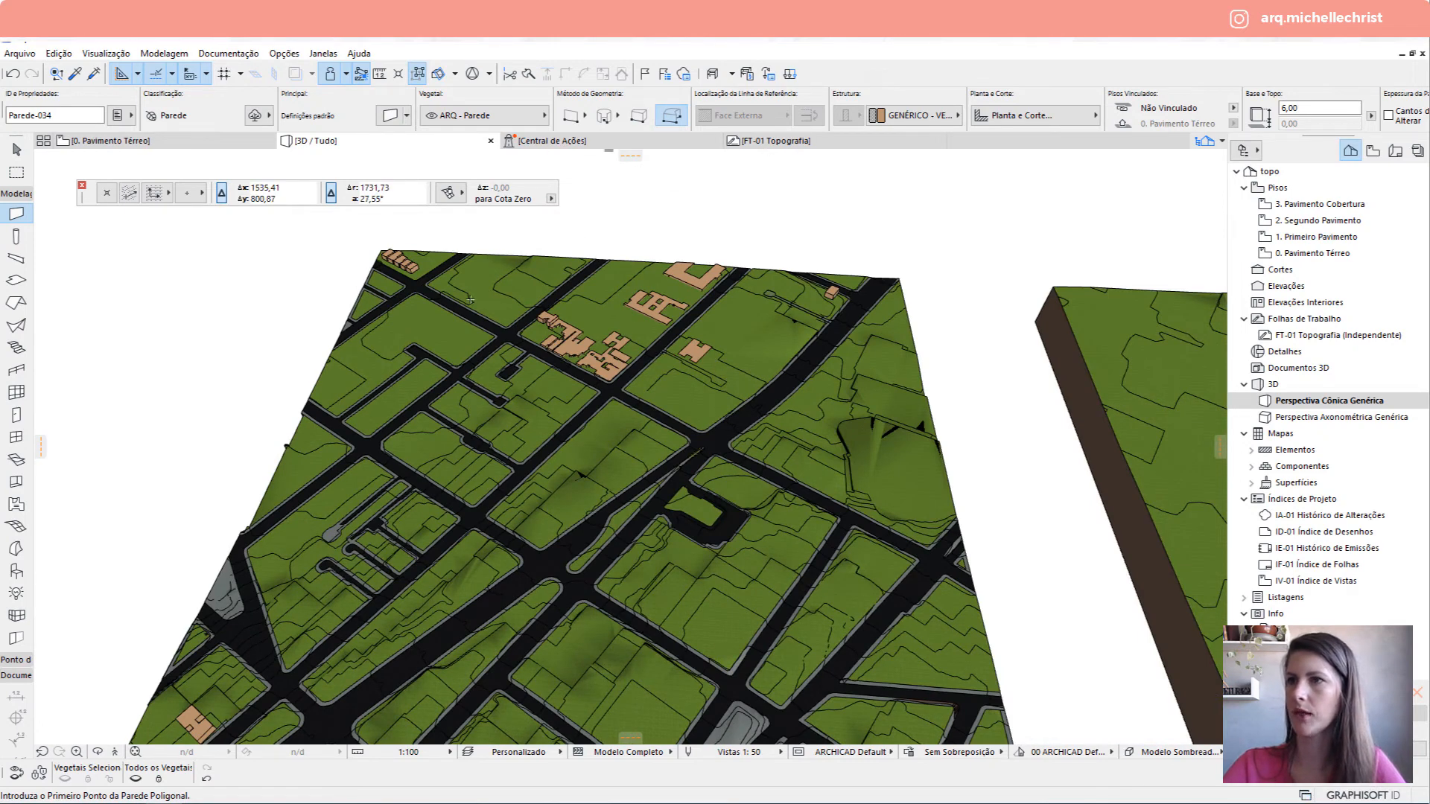
{"action": "left_click", "coordinate": [246, 141]}
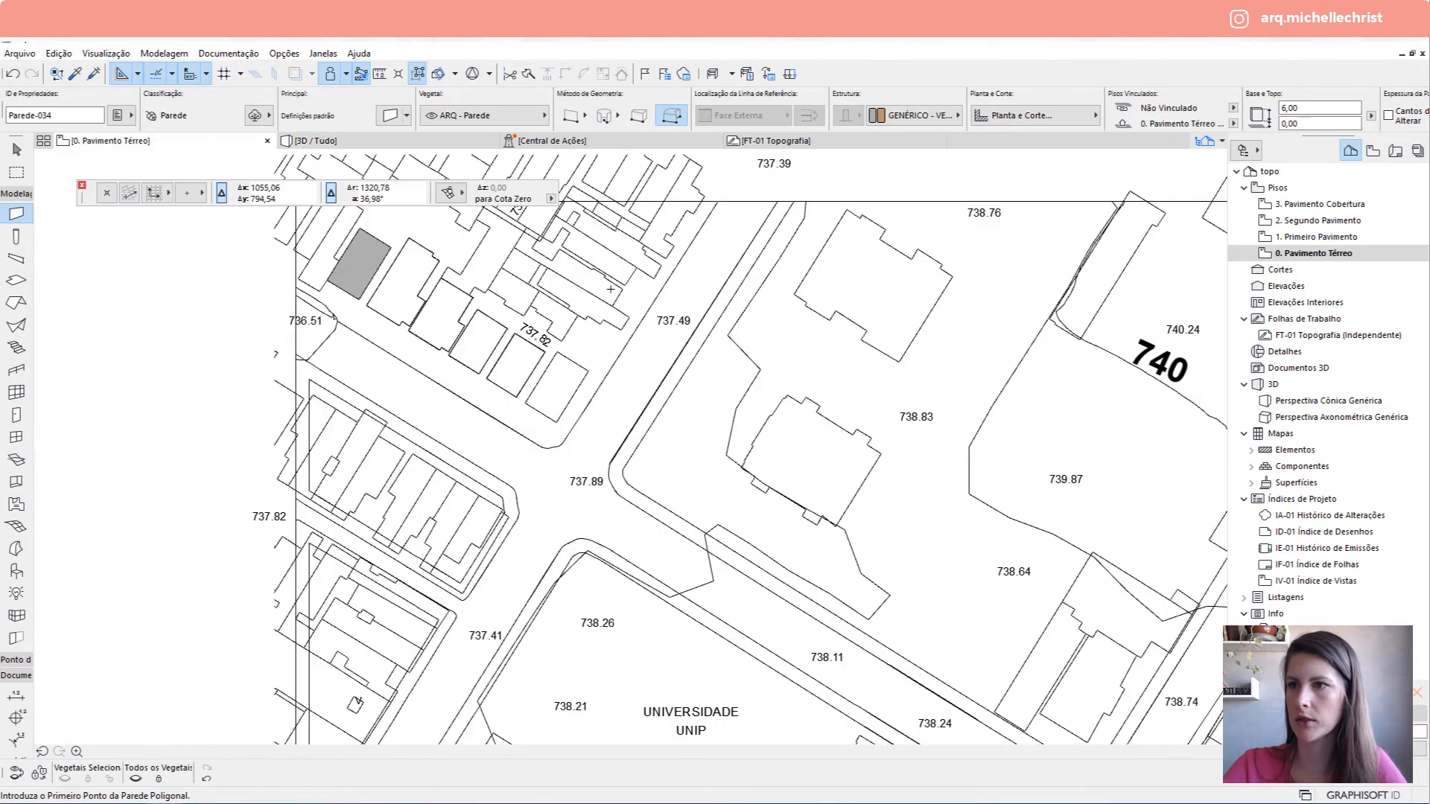
{"action": "middle_click_drag", "start_coordinate": [428, 301], "coordinate": [375, 306]}
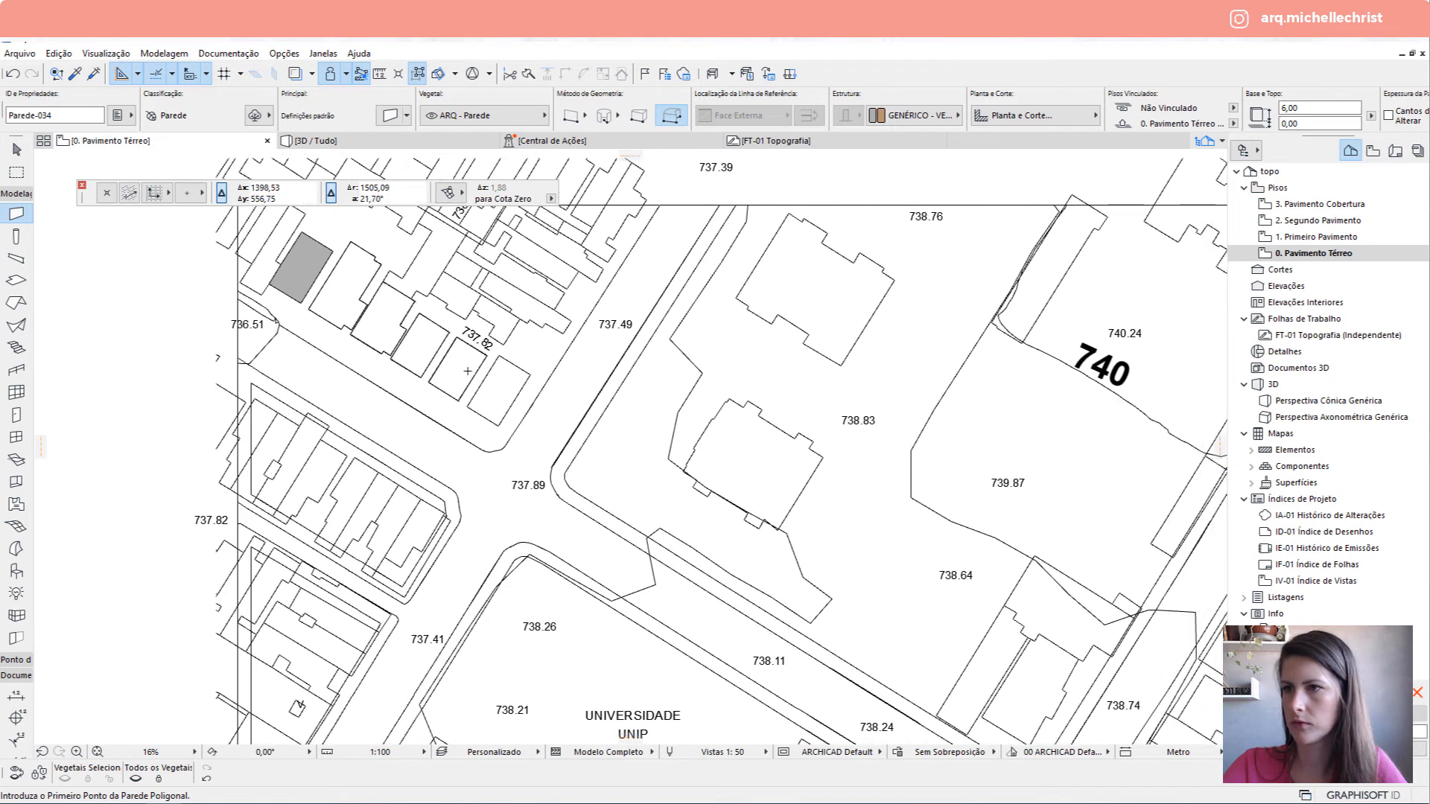
{"action": "left_click", "coordinate": [488, 379]}
{"action": "left_click", "coordinate": [499, 391]}
{"action": "left_click", "coordinate": [498, 319]}
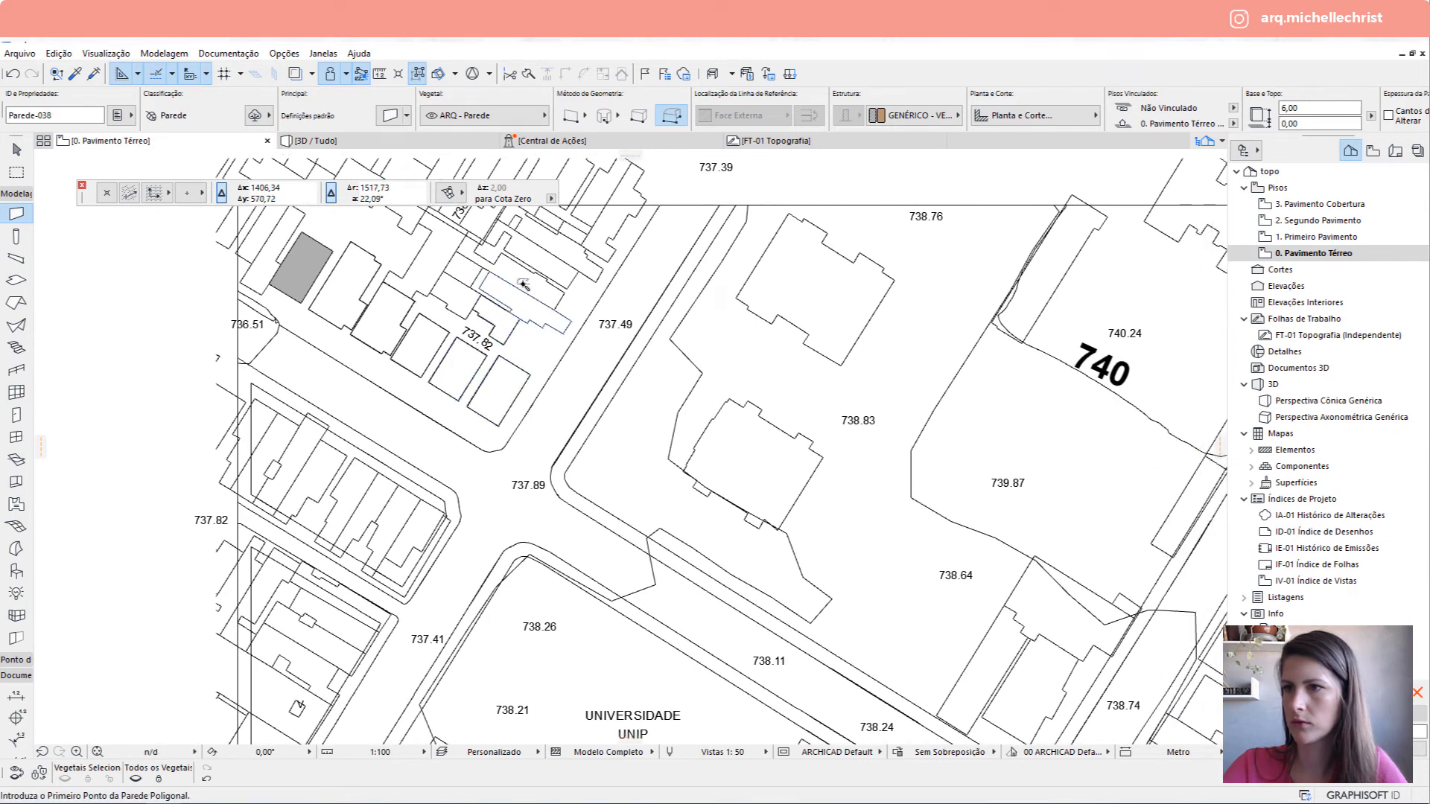
{"action": "left_click", "coordinate": [533, 264]}
{"action": "left_click", "coordinate": [610, 230]}
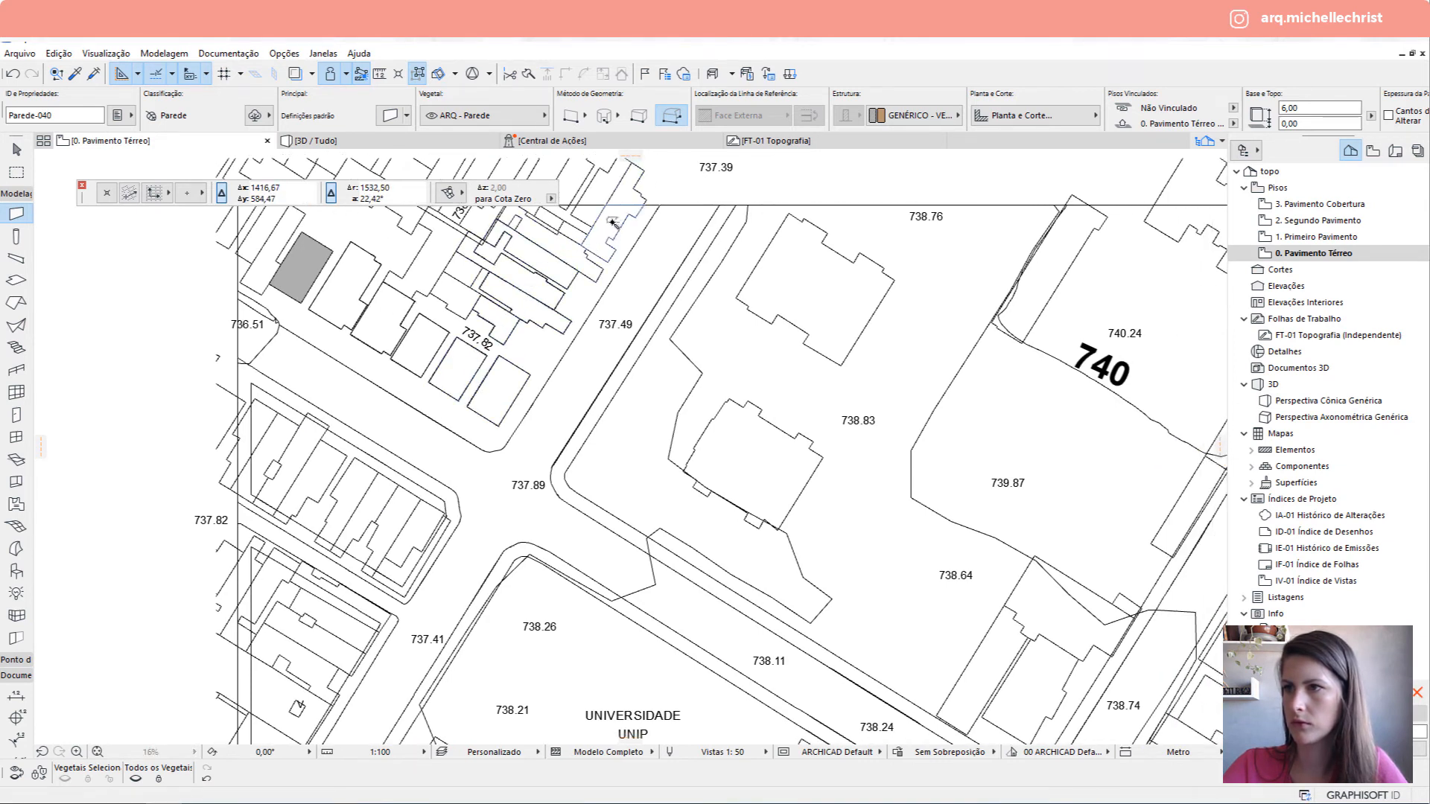
{"action": "left_click", "coordinate": [592, 223]}
{"action": "scroll", "coordinate": [264, 261], "scroll_direction": "up", "scroll_amount": 3}
{"action": "middle_click_drag", "start_coordinate": [264, 261], "coordinate": [287, 395]}
{"action": "left_click", "coordinate": [287, 396]}
Create walls with the Magic Wand from the row of building outlines in the block just west of the 737.89 spot level.
{"action": "scroll", "coordinate": [288, 395], "scroll_direction": "down", "scroll_amount": 2}
{"action": "middle_click_drag", "start_coordinate": [300, 605], "coordinate": [341, 335]}
{"action": "left_click", "coordinate": [342, 335]}
{"action": "left_click", "coordinate": [439, 403]}
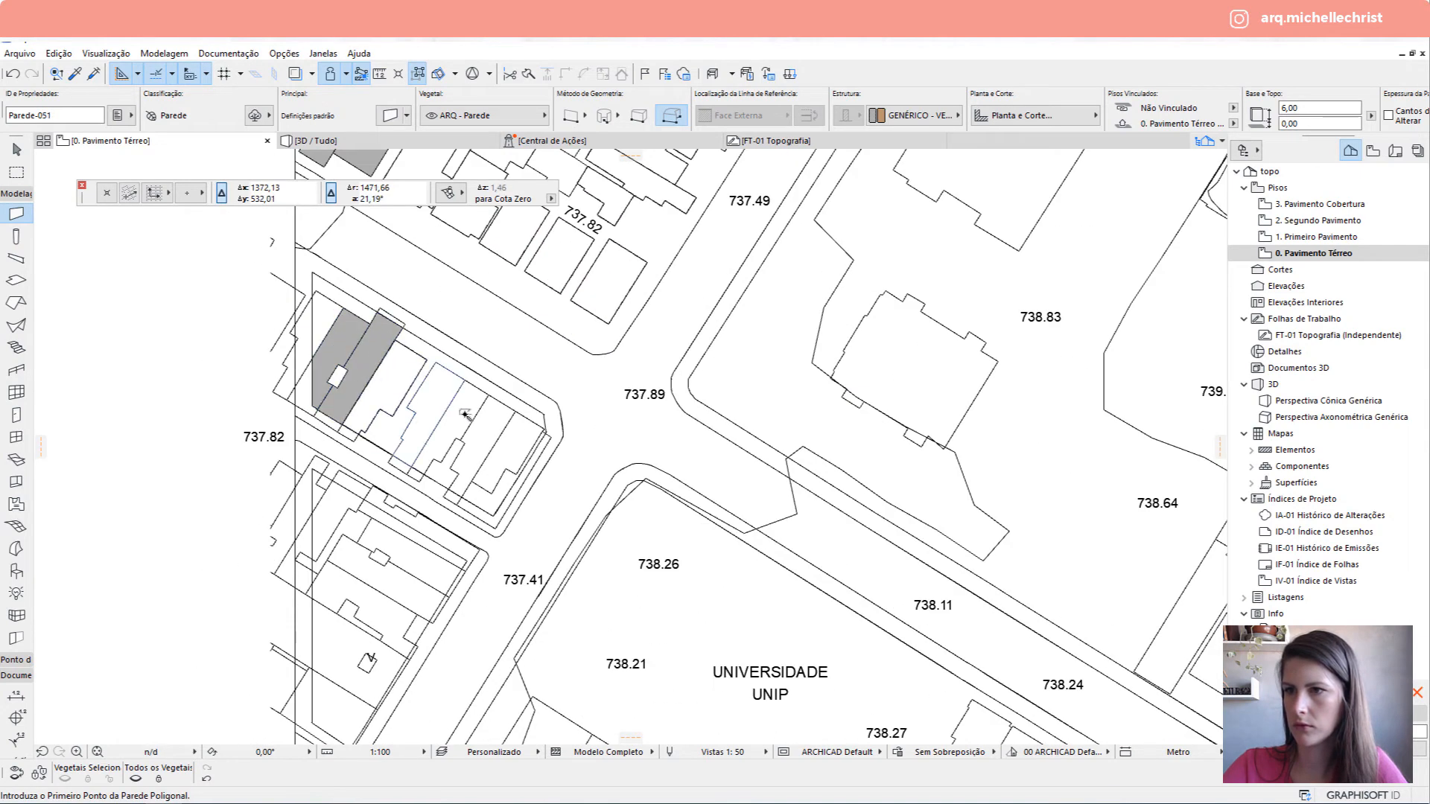
{"action": "left_click", "coordinate": [405, 399]}
Create walls with the Magic Wand from the building outlines in the block between the 737.41 and 737.15 spot levels.
{"action": "scroll", "coordinate": [337, 505], "scroll_direction": "up", "scroll_amount": 3}
{"action": "middle_click_drag", "start_coordinate": [337, 506], "coordinate": [309, 277]}
{"action": "left_click", "coordinate": [310, 277]}
{"action": "left_click", "coordinate": [436, 380]}
{"action": "left_click", "coordinate": [372, 521]}
{"action": "left_click", "coordinate": [366, 447]}
{"action": "scroll", "coordinate": [399, 234], "scroll_direction": "down", "scroll_amount": 3}
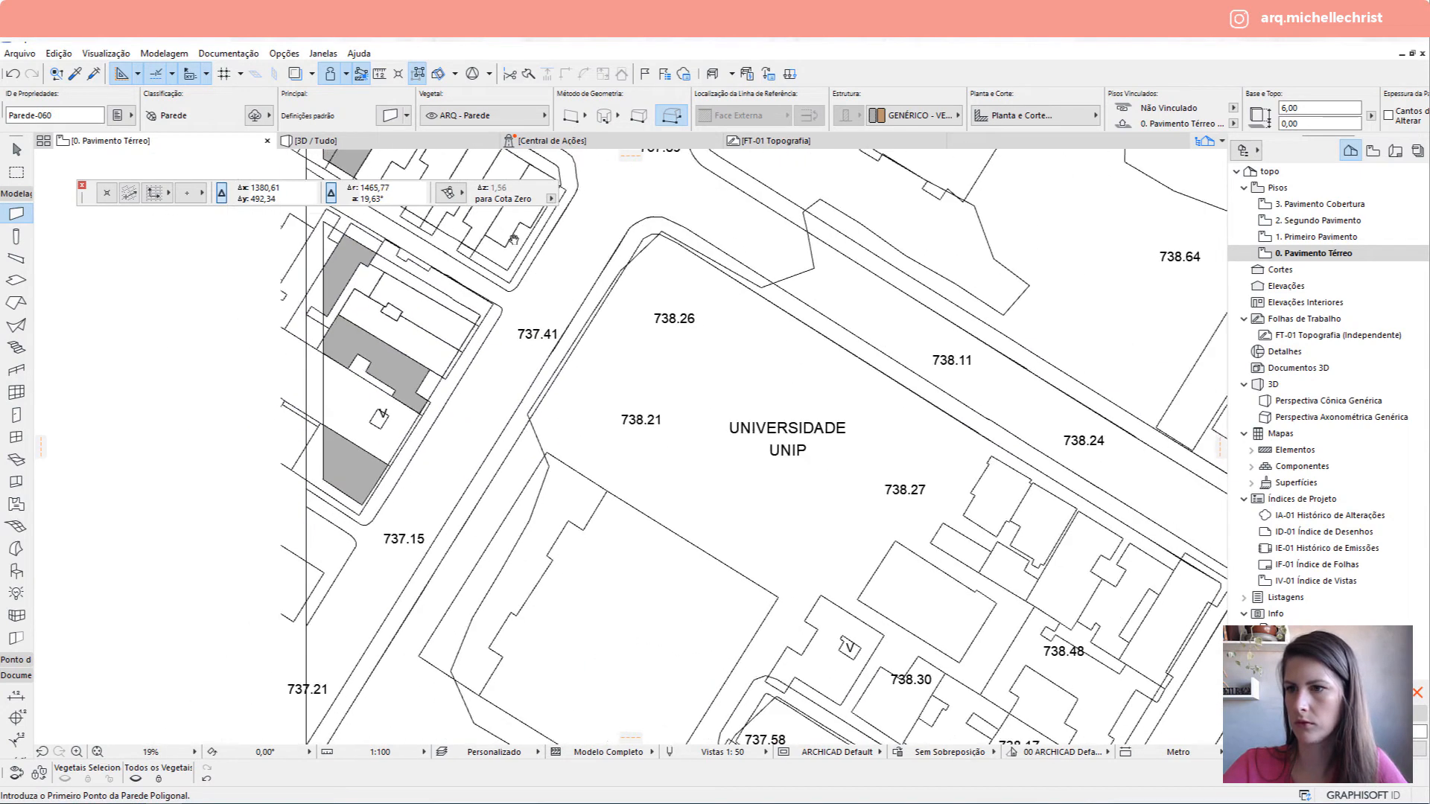
Create walls from the building outlines in the block around the 738.48 and 738.17 spot levels, and leave the Wall tool.
{"action": "middle_click_drag", "start_coordinate": [1029, 729], "coordinate": [645, 313]}
{"action": "scroll", "coordinate": [698, 248], "scroll_direction": "up", "scroll_amount": 2}
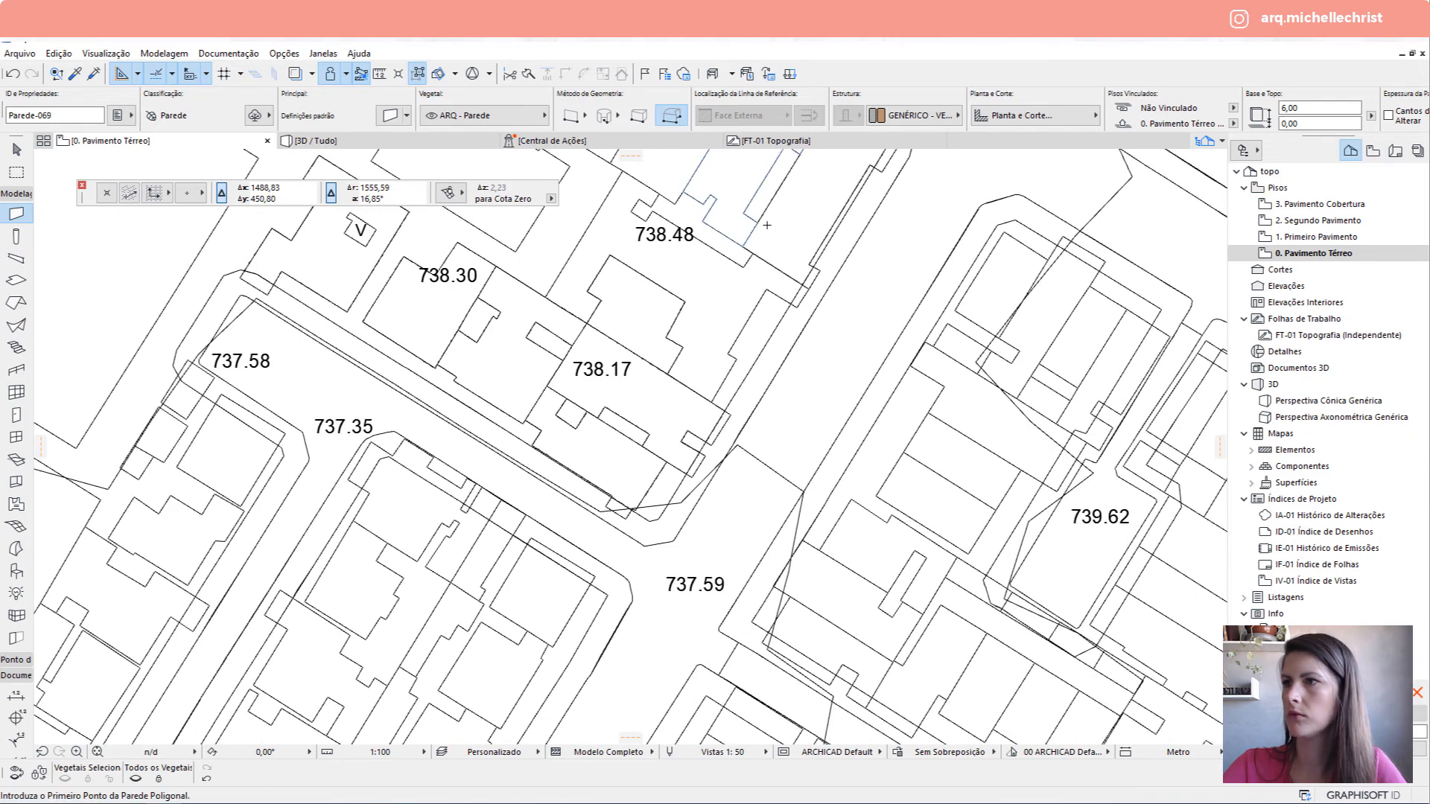
{"action": "middle_click_drag", "start_coordinate": [698, 247], "coordinate": [776, 409]}
{"action": "scroll", "coordinate": [474, 440], "scroll_direction": "down", "scroll_amount": 4}
{"action": "key", "text": "Escape"}
Check by selection how the building walls near the 737.41, 740.05 and 738.27 spot levels are displayed in plan.
{"action": "scroll", "coordinate": [572, 403], "scroll_direction": "up", "scroll_amount": 3}
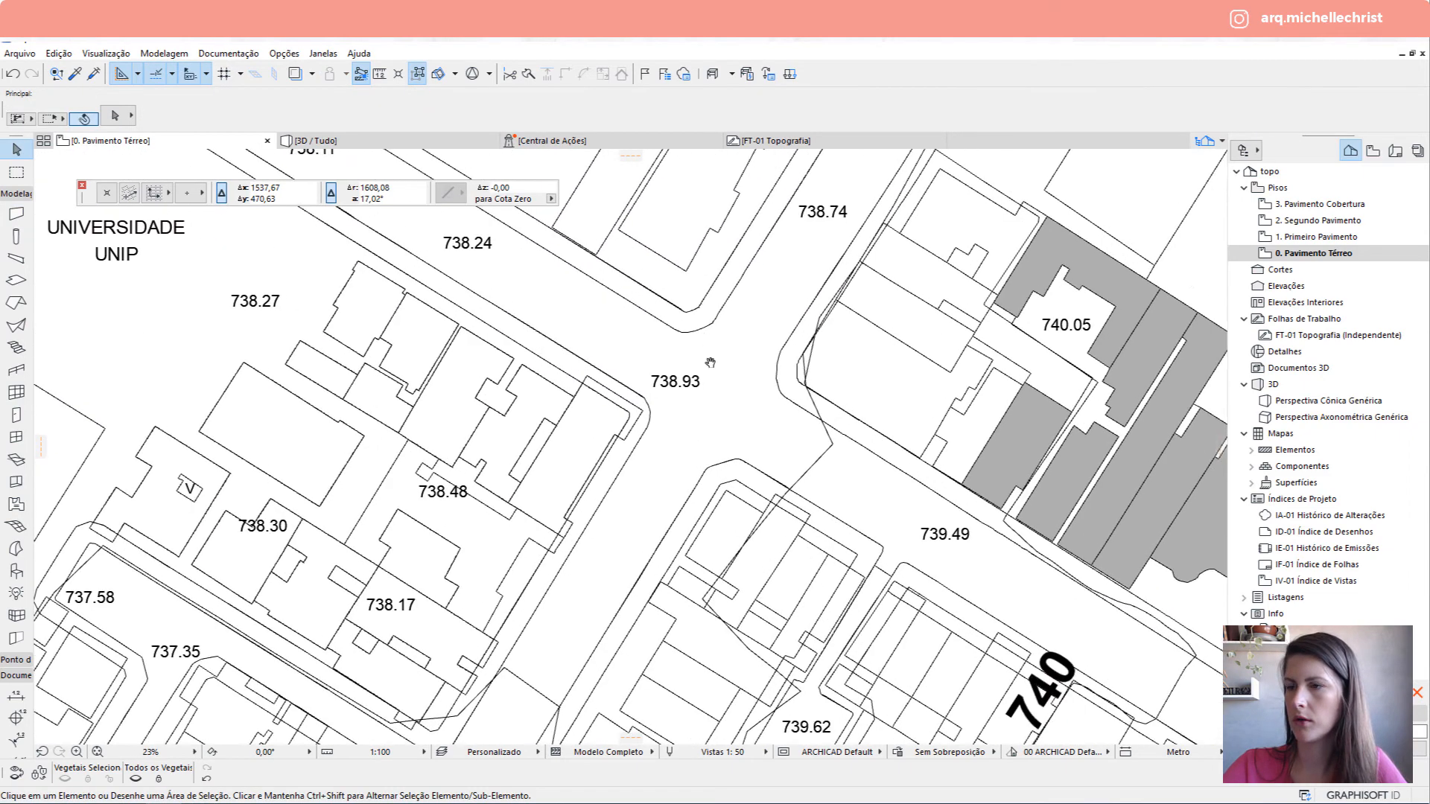
{"action": "middle_click_drag", "start_coordinate": [416, 214], "coordinate": [588, 357]}
{"action": "scroll", "coordinate": [588, 357], "scroll_direction": "down", "scroll_amount": 2}
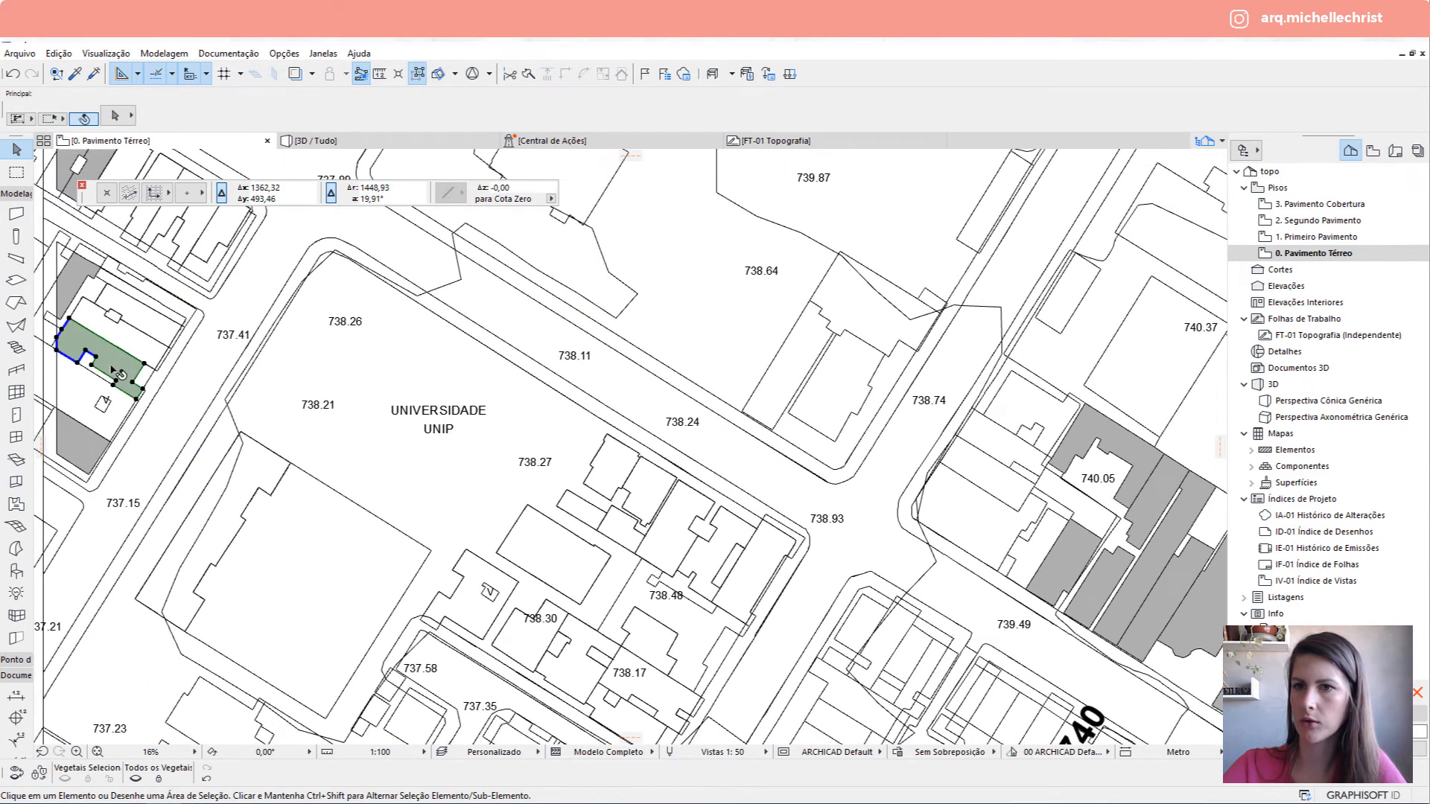
{"action": "left_click", "coordinate": [113, 372]}
{"action": "scroll", "coordinate": [1072, 447], "scroll_direction": "up", "scroll_amount": 3}
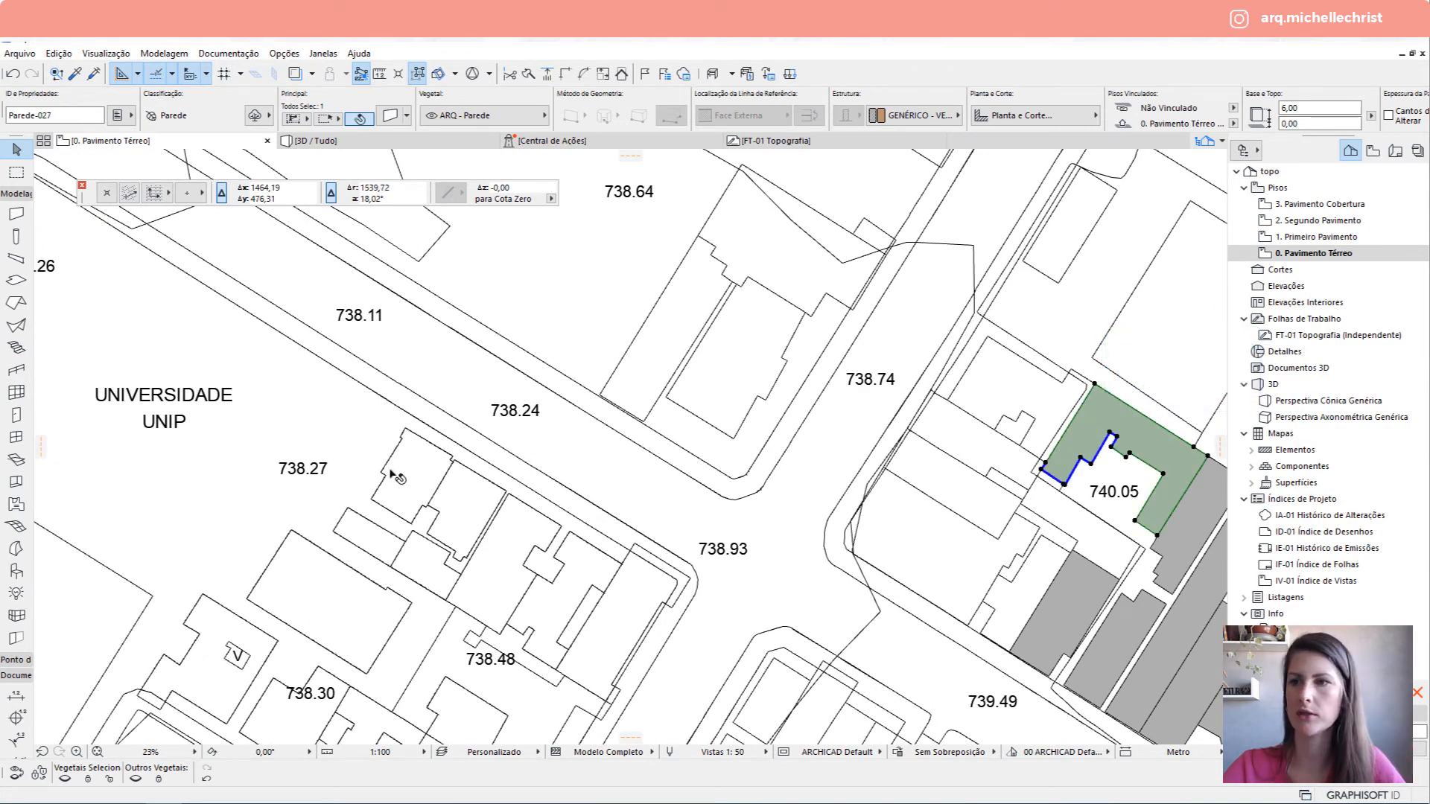
{"action": "left_click", "coordinate": [428, 470]}
{"action": "key", "text": "Escape"}
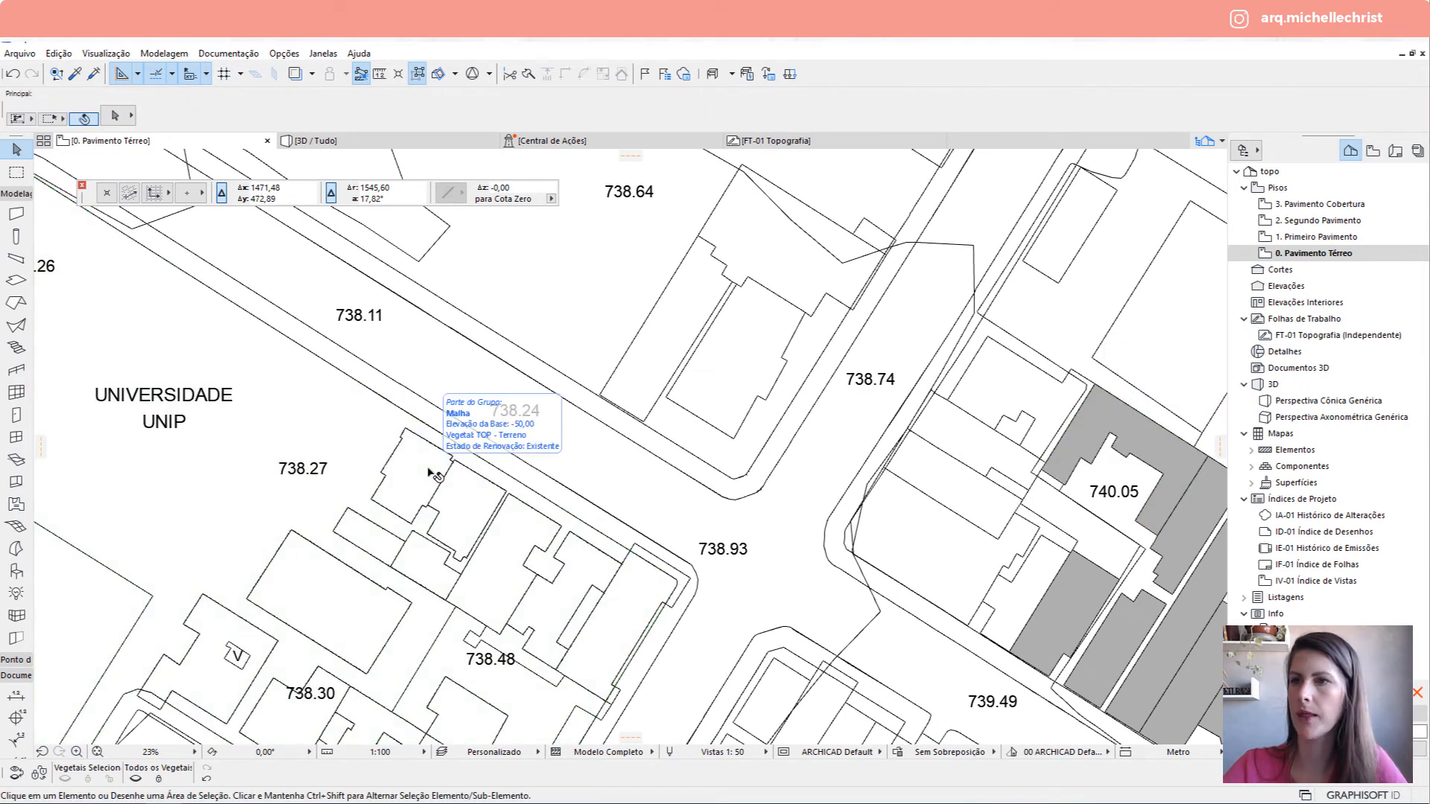
{"action": "left_click", "coordinate": [430, 472]}
{"action": "key", "text": "Escape"}
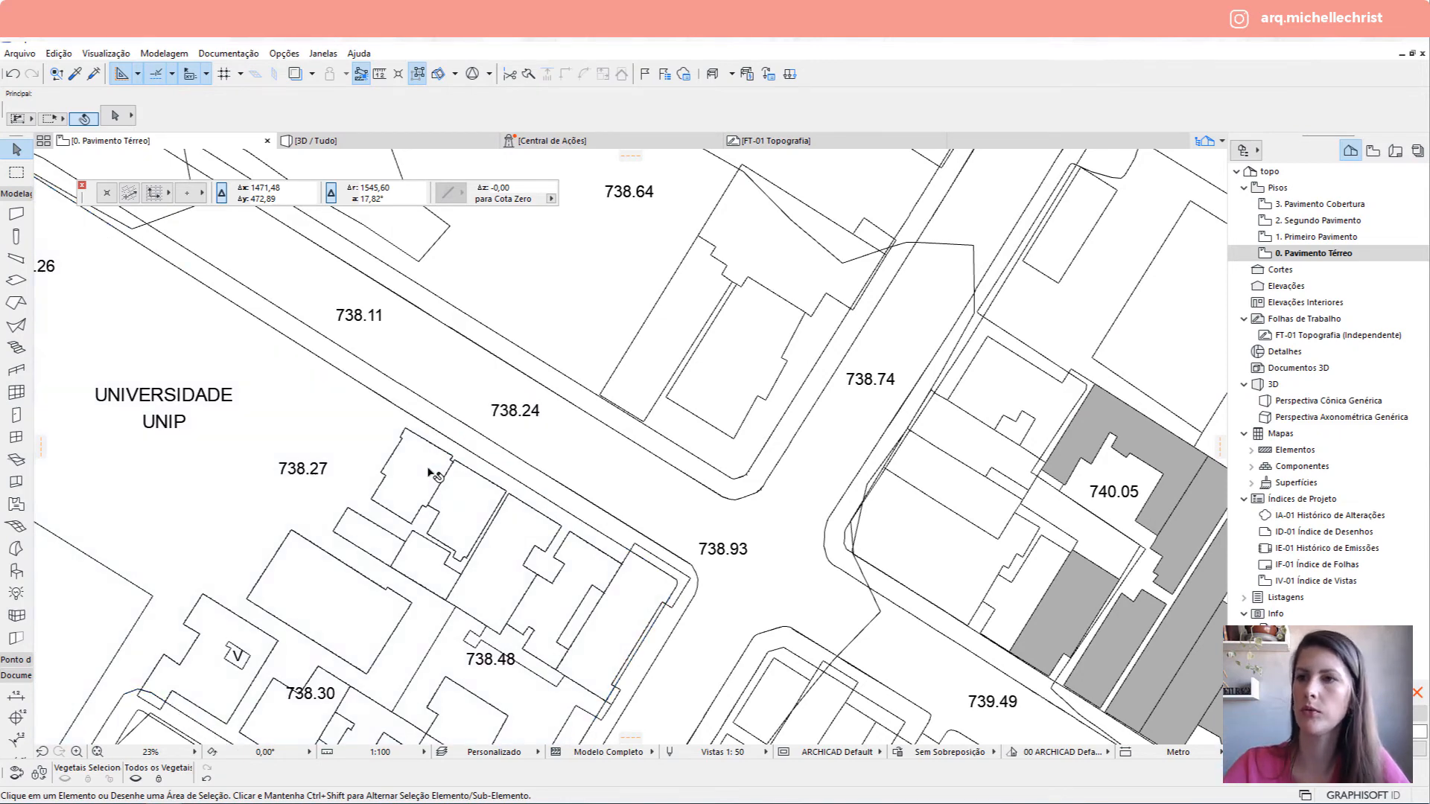
{"action": "scroll", "coordinate": [429, 470], "scroll_direction": "down", "scroll_amount": 2}
Set the floor plan cut plane's relative range to show elements down to 5 stories below the current one.
{"action": "left_click", "coordinate": [227, 53]}
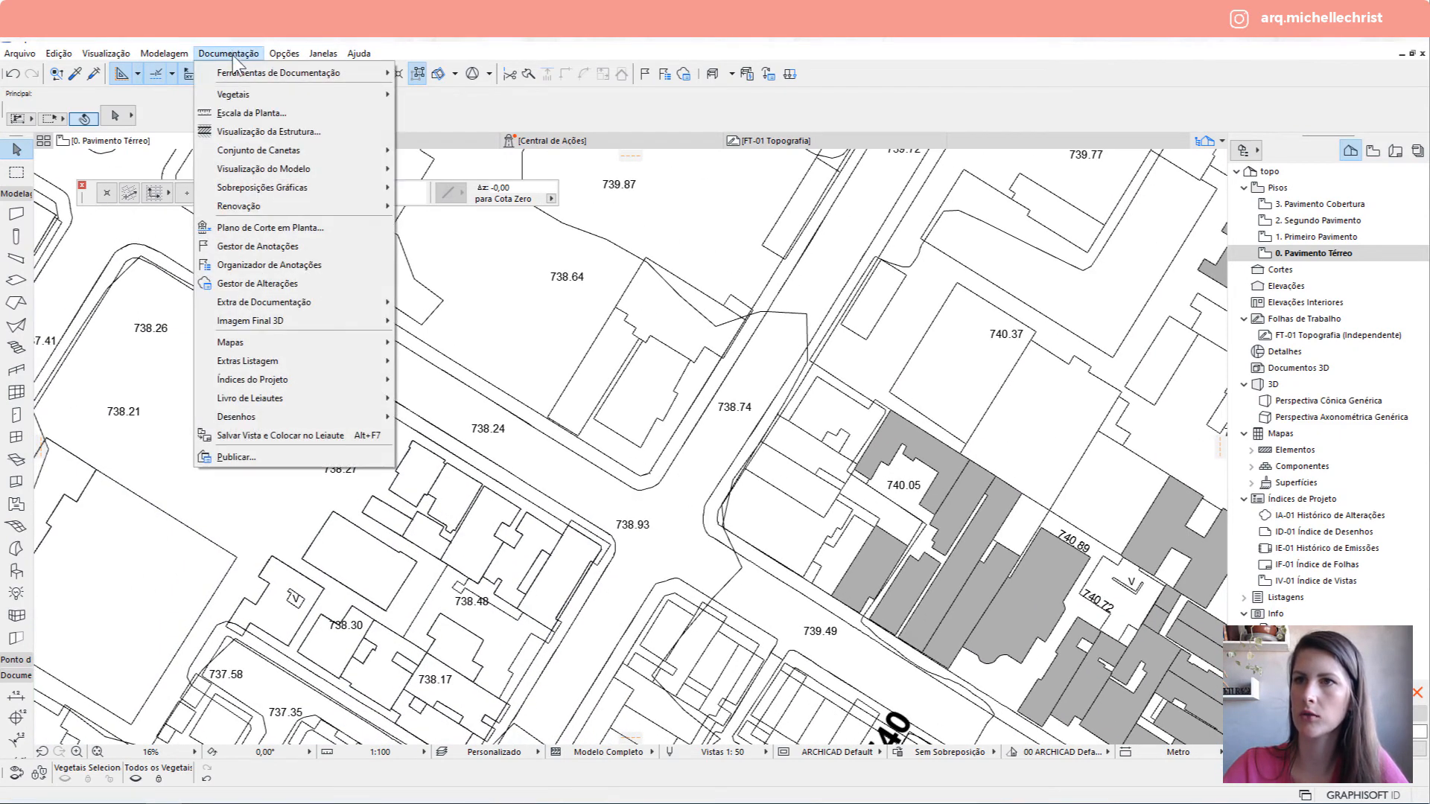
{"action": "left_click", "coordinate": [252, 222]}
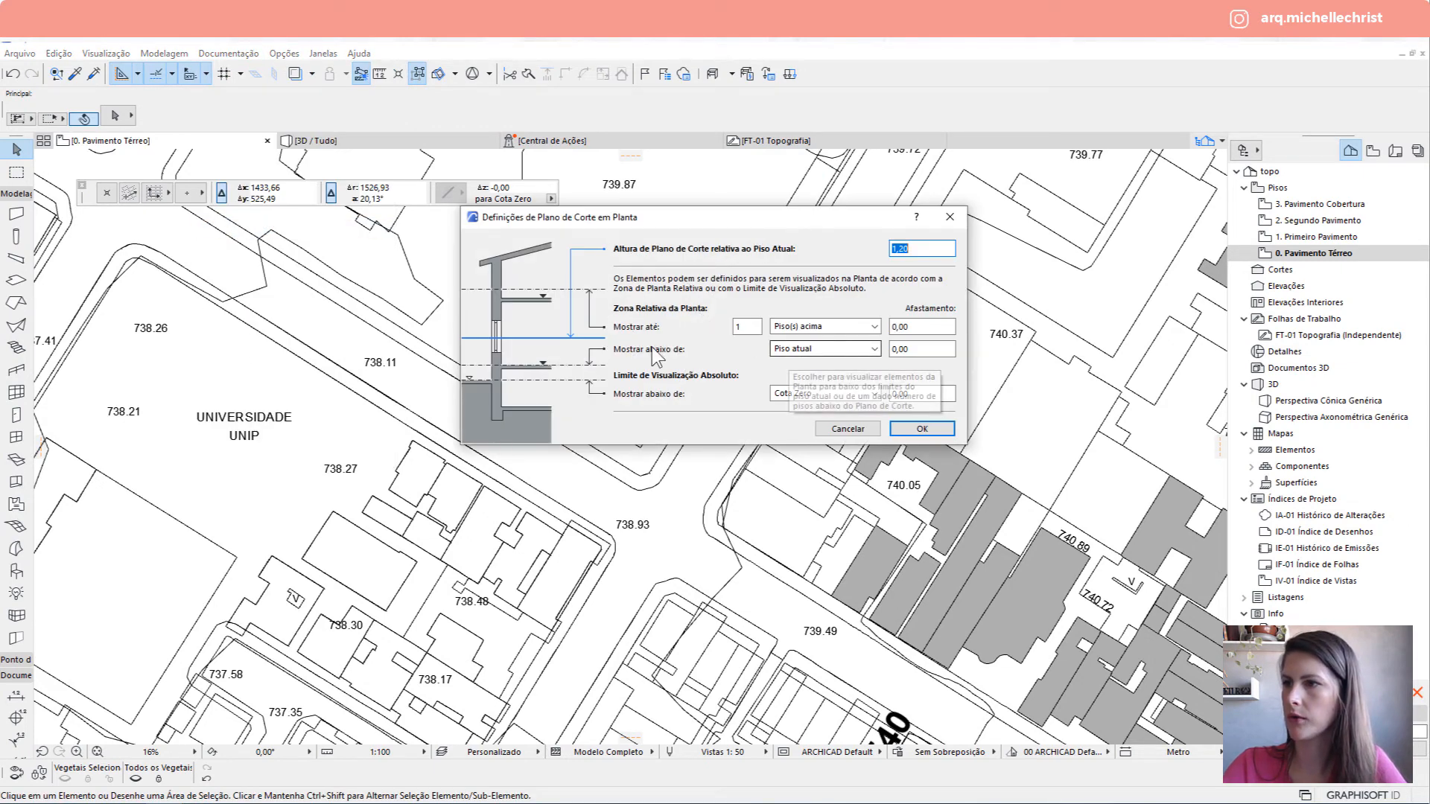
{"action": "left_click", "coordinate": [799, 363]}
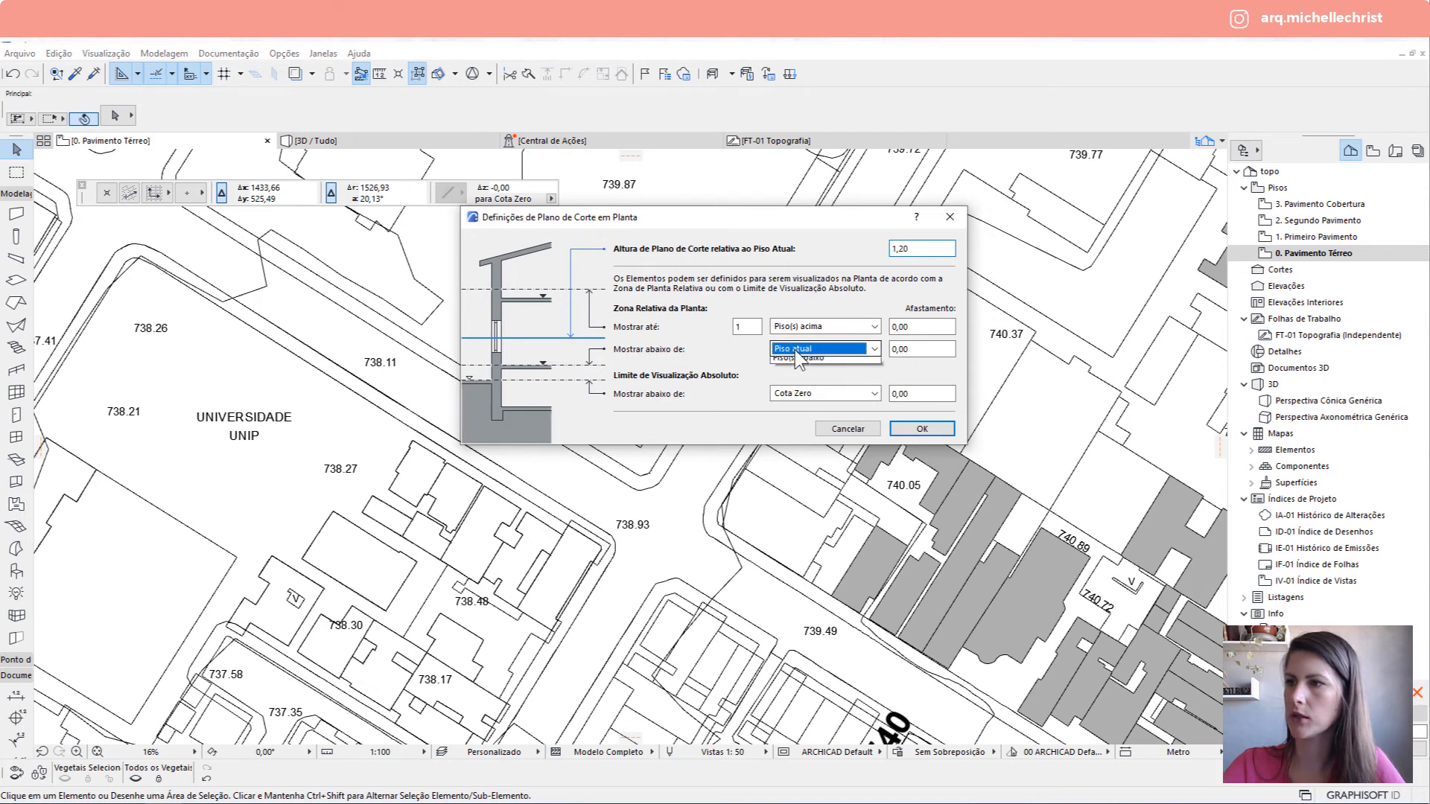
{"action": "left_click", "coordinate": [797, 374]}
{"action": "type", "text": "5"}
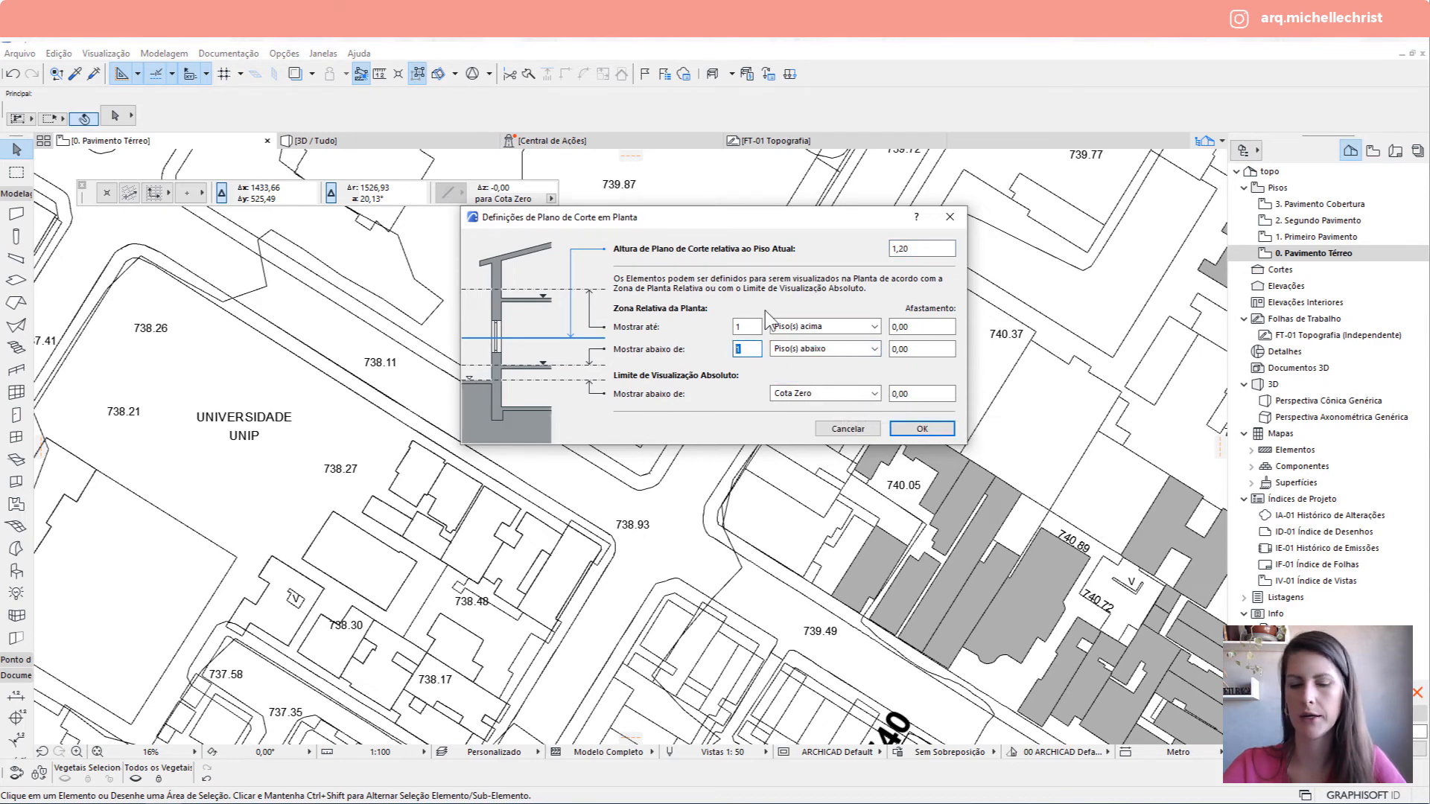
{"action": "left_click", "coordinate": [922, 429]}
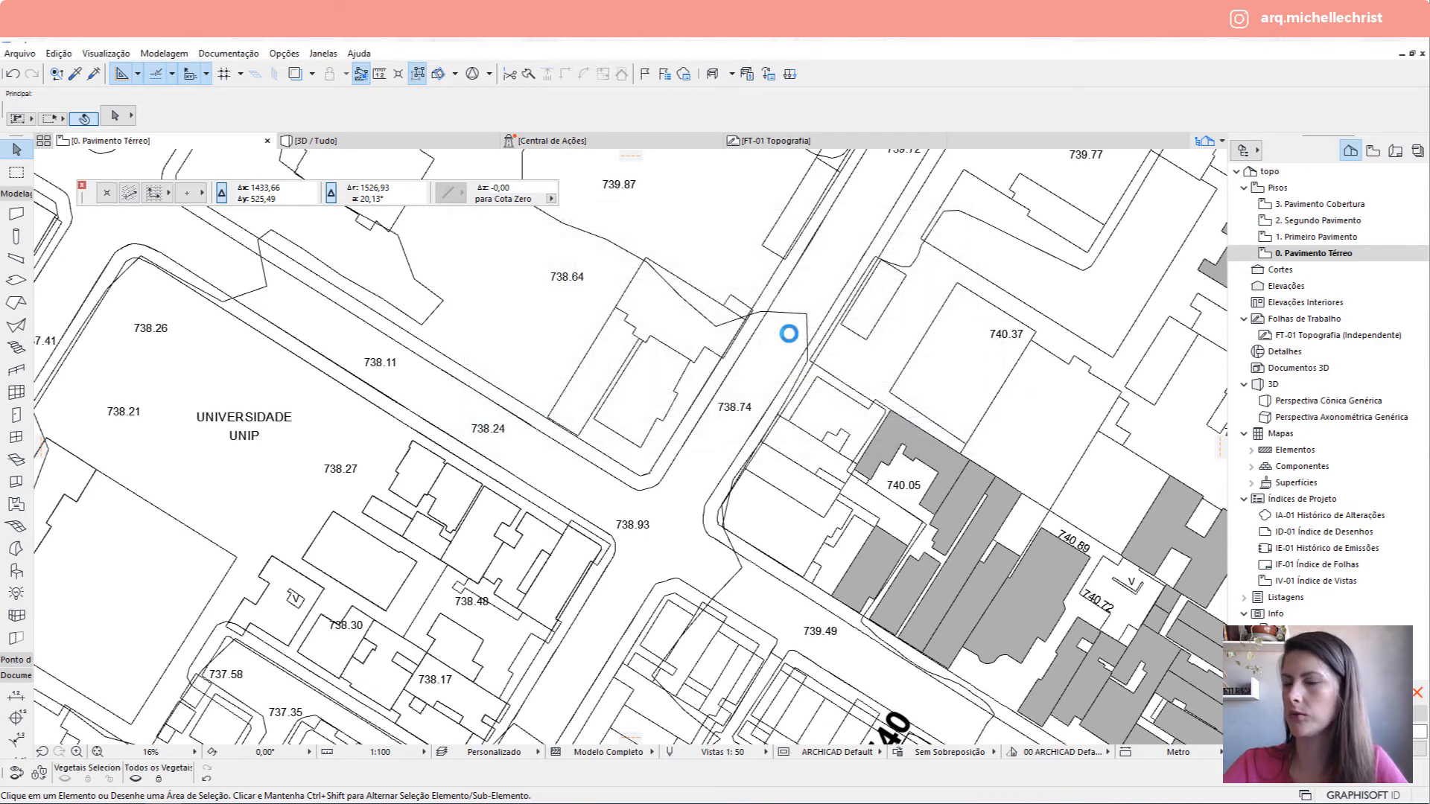
Select two neighbouring building walls beside the street junction in 3D and set them to show on all relevant stories (Todos os Pisos Relevantes).
{"action": "left_click", "coordinate": [366, 138]}
{"action": "scroll", "coordinate": [434, 339], "scroll_direction": "up", "scroll_amount": 5}
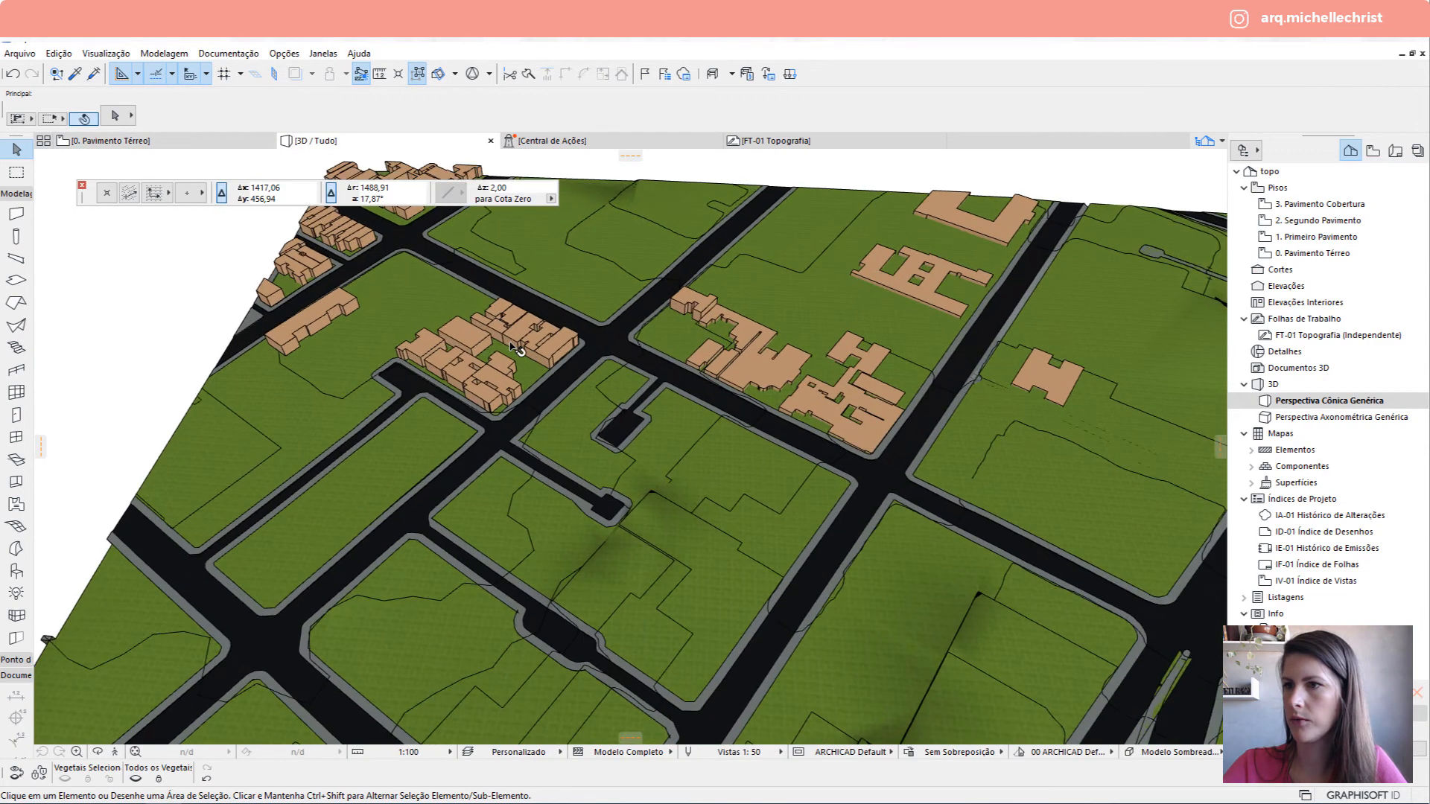
{"action": "left_click", "coordinate": [568, 351]}
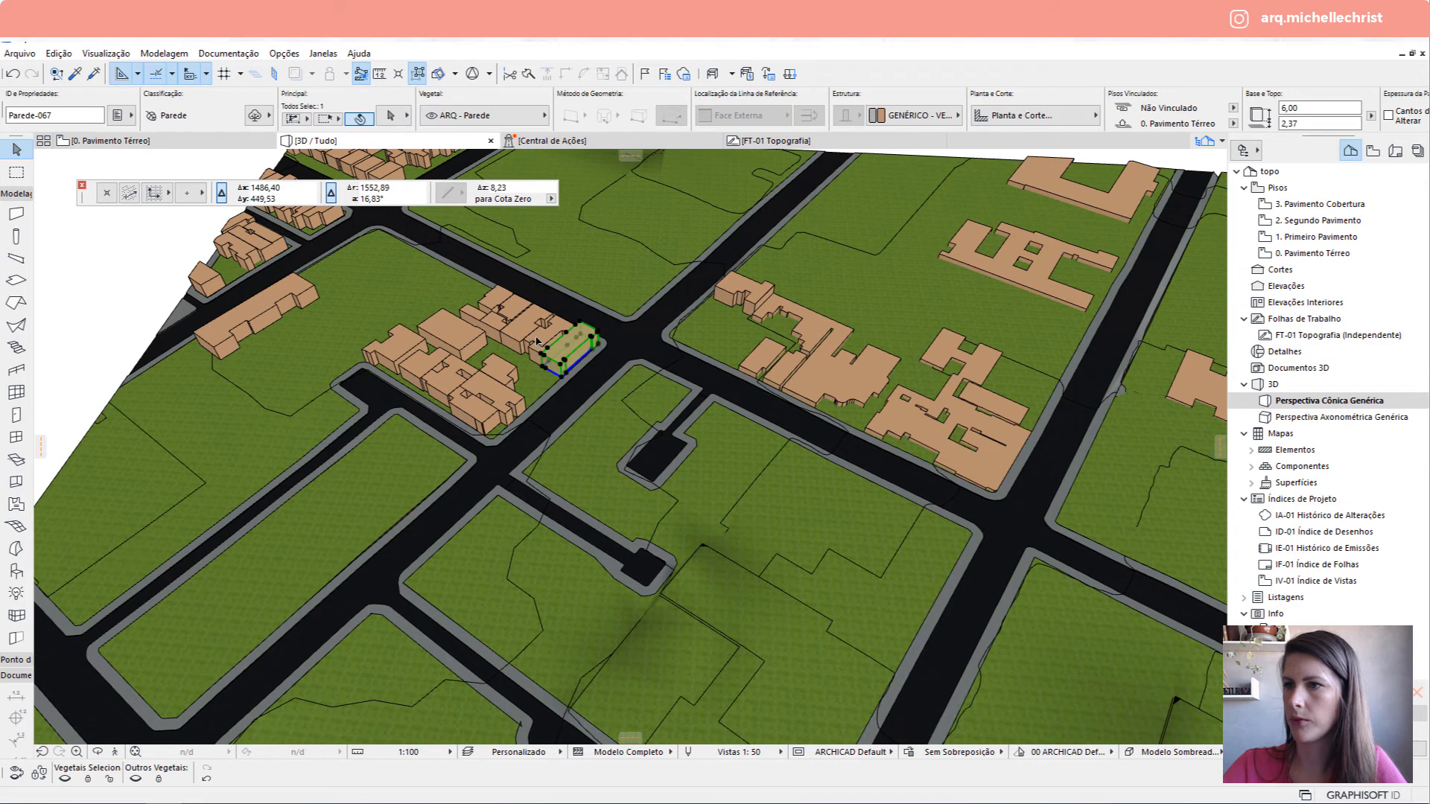
{"action": "left_click", "coordinate": [1021, 118]}
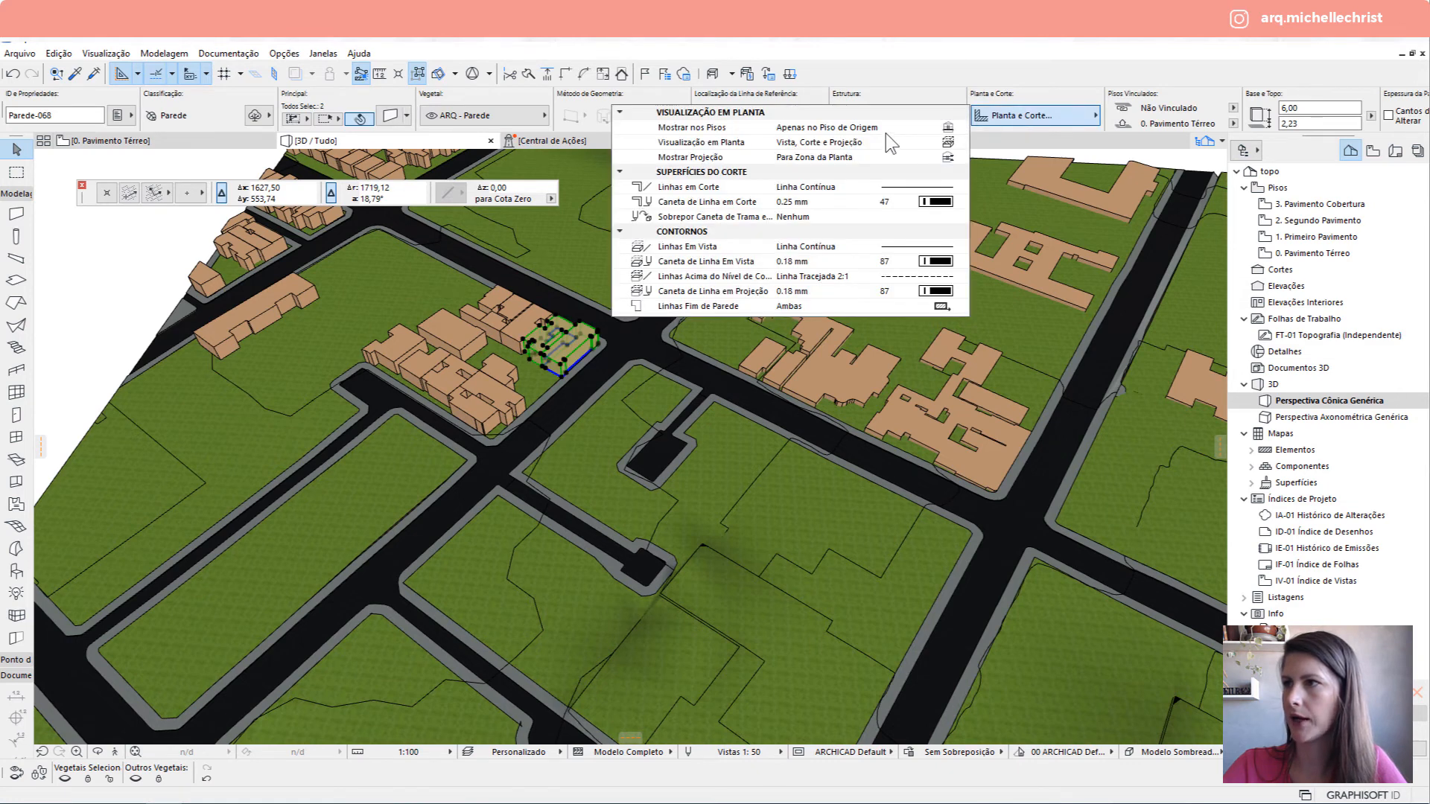
{"action": "left_click", "coordinate": [689, 128]}
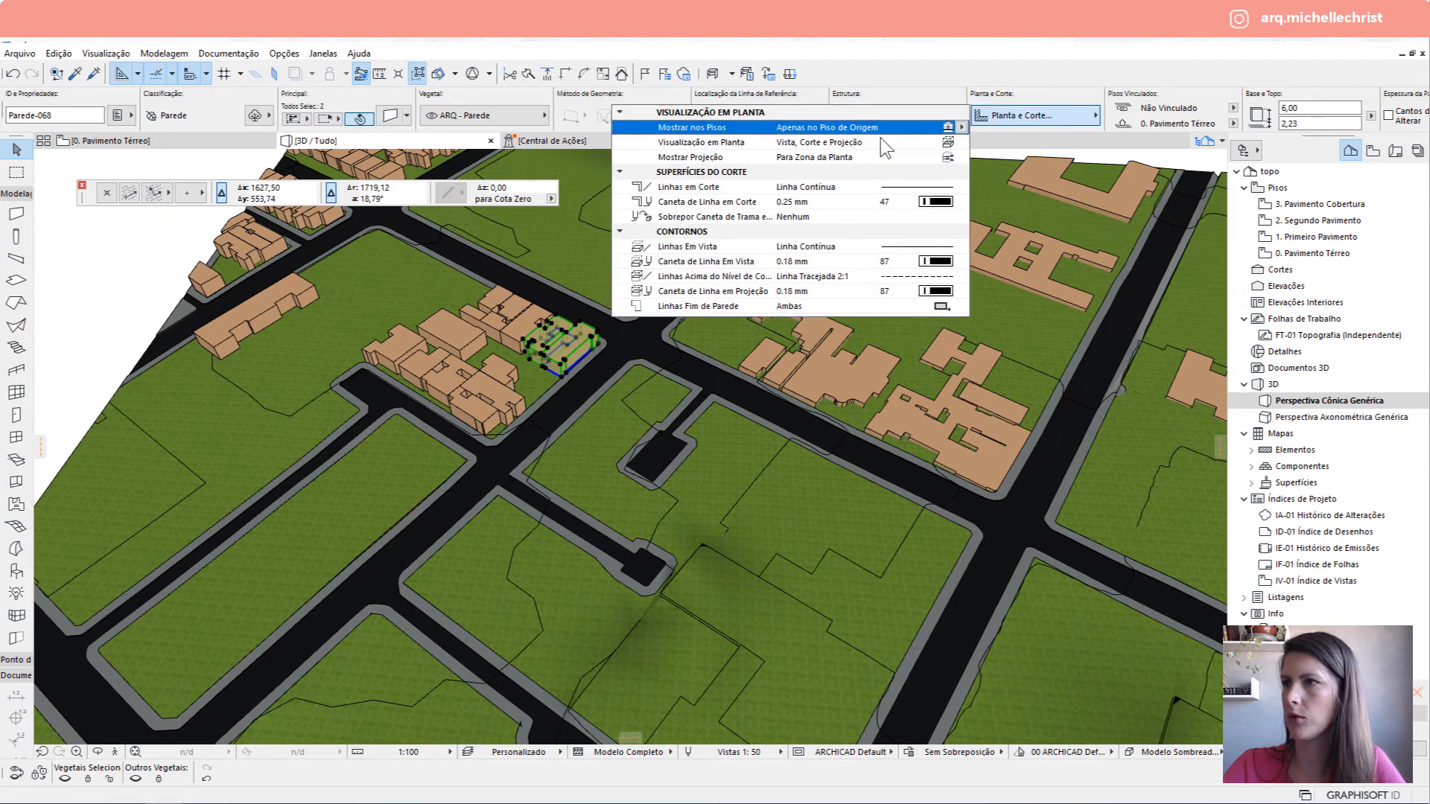
{"action": "left_click", "coordinate": [965, 128]}
{"action": "left_click", "coordinate": [1019, 142]}
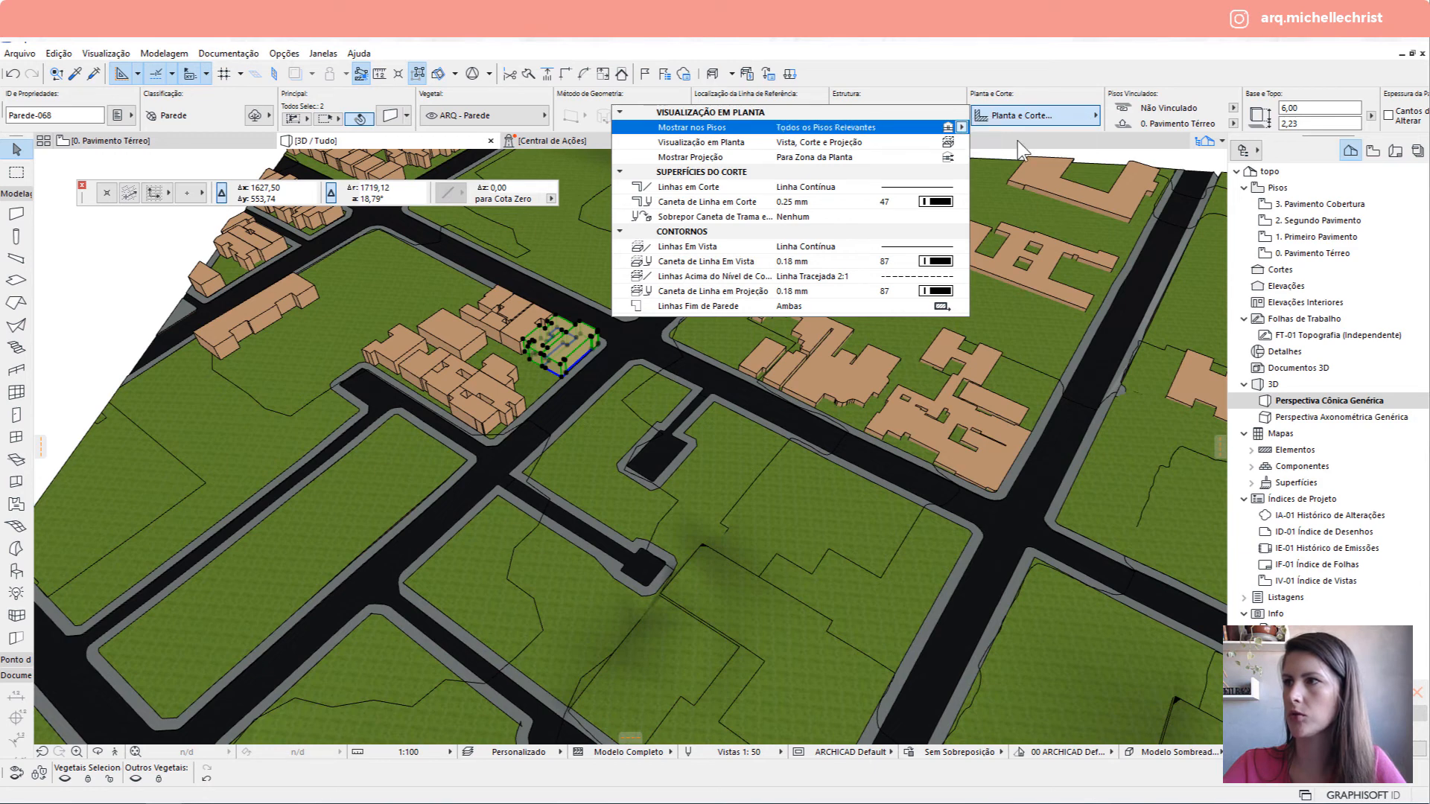
{"action": "left_click", "coordinate": [997, 117]}
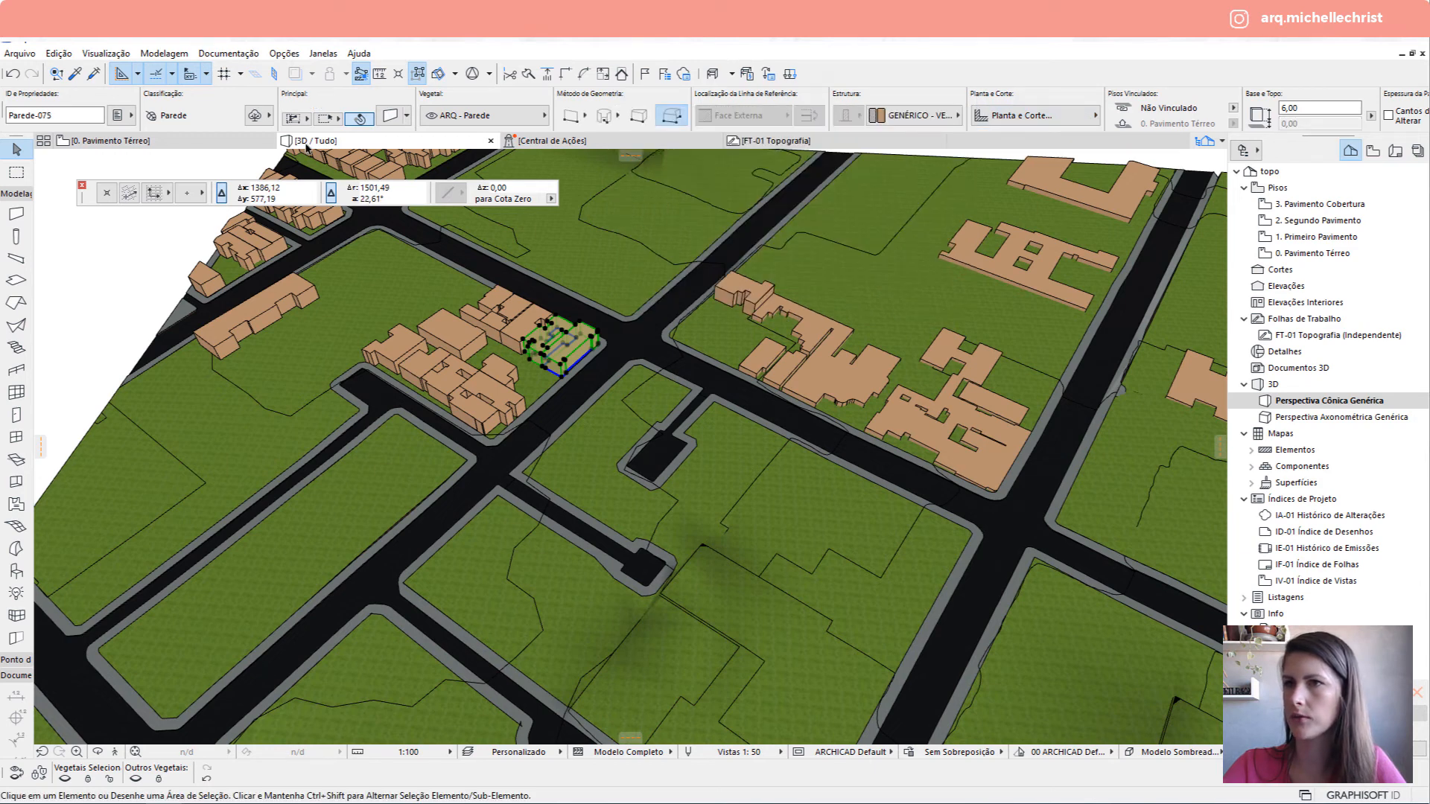
Return to the 0. Pavimento Térreo plan and set the Wall tool's default to show on all relevant stories (Todos os Pisos Relevantes).
{"action": "left_click", "coordinate": [213, 140]}
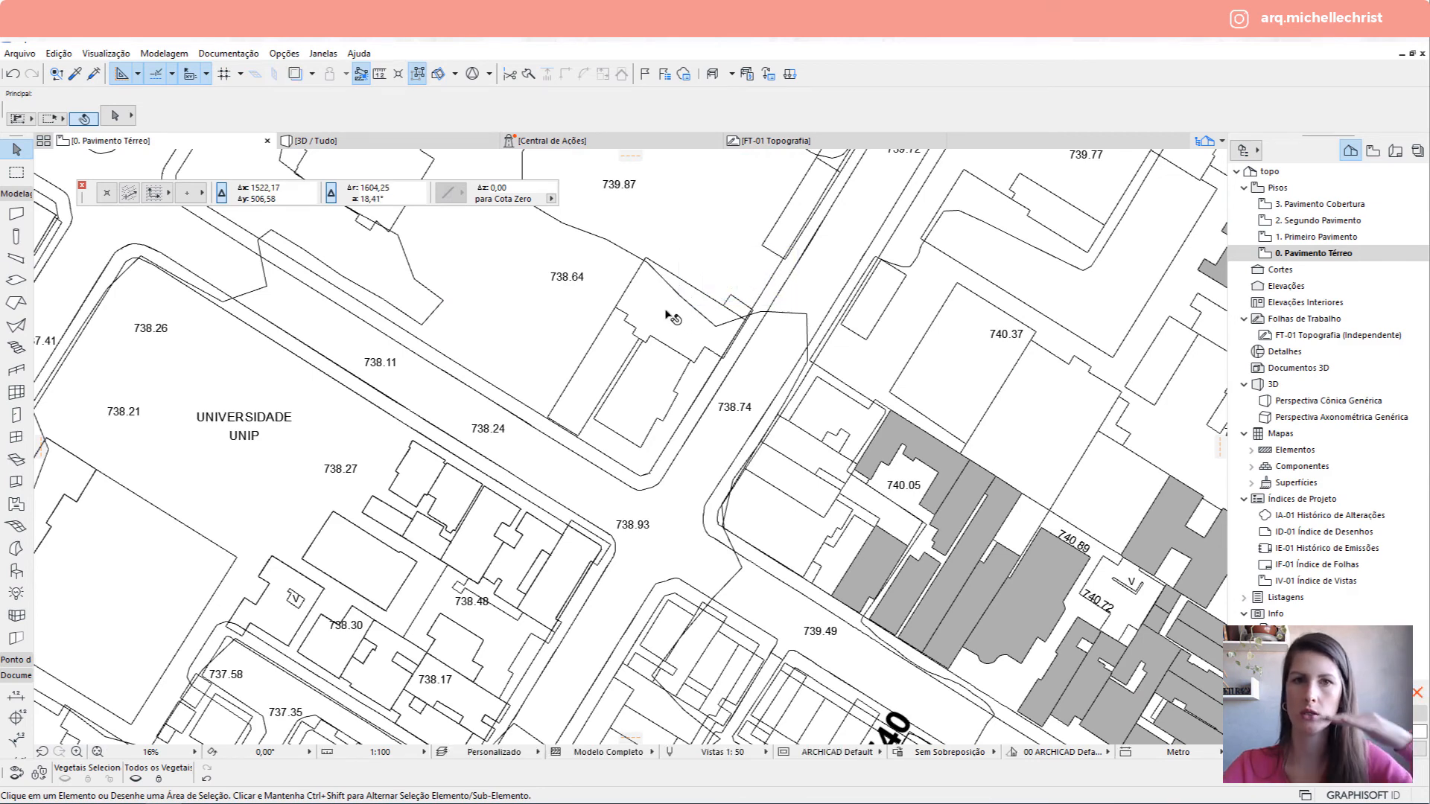
{"action": "scroll", "coordinate": [569, 402], "scroll_direction": "down", "scroll_amount": 3}
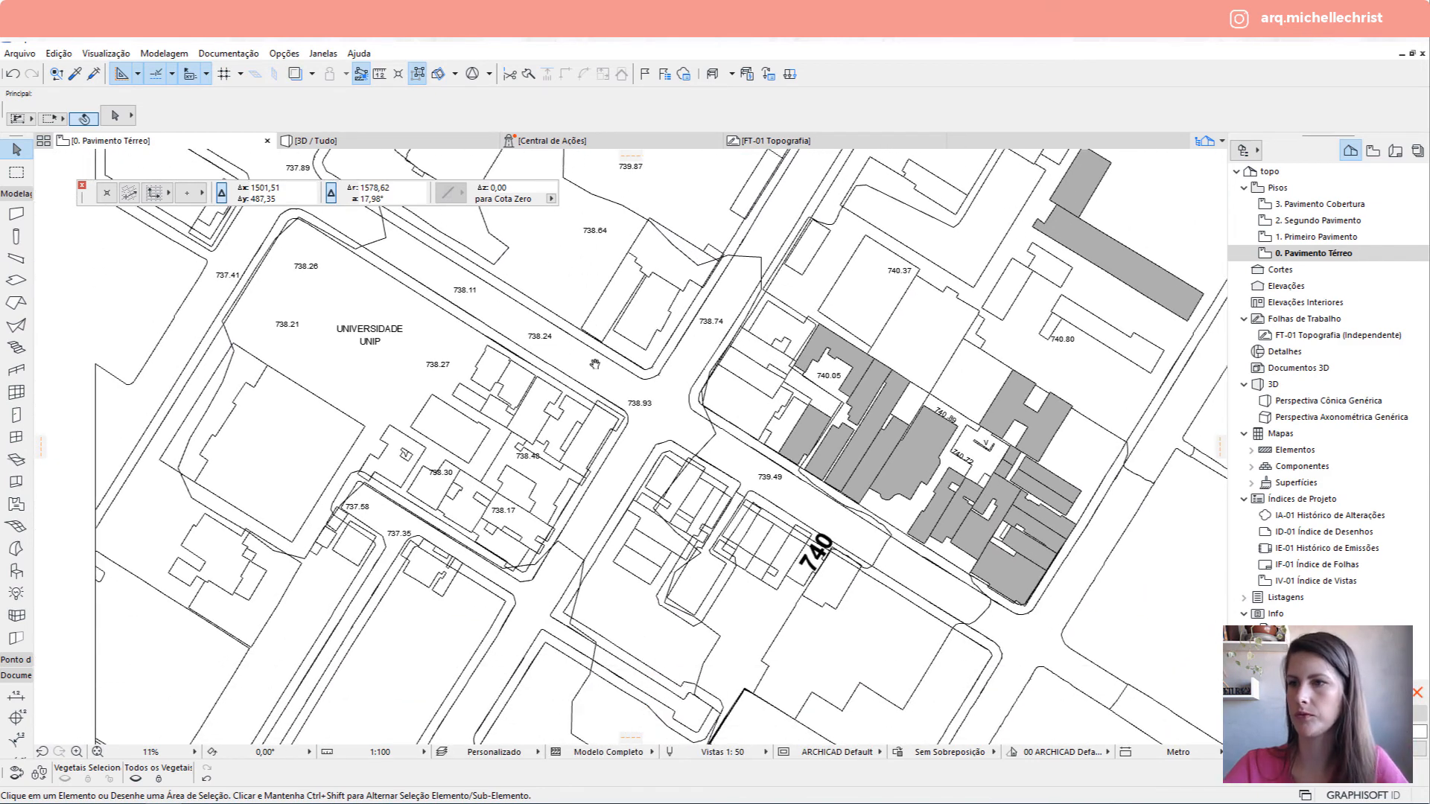
{"action": "key", "text": "w"}
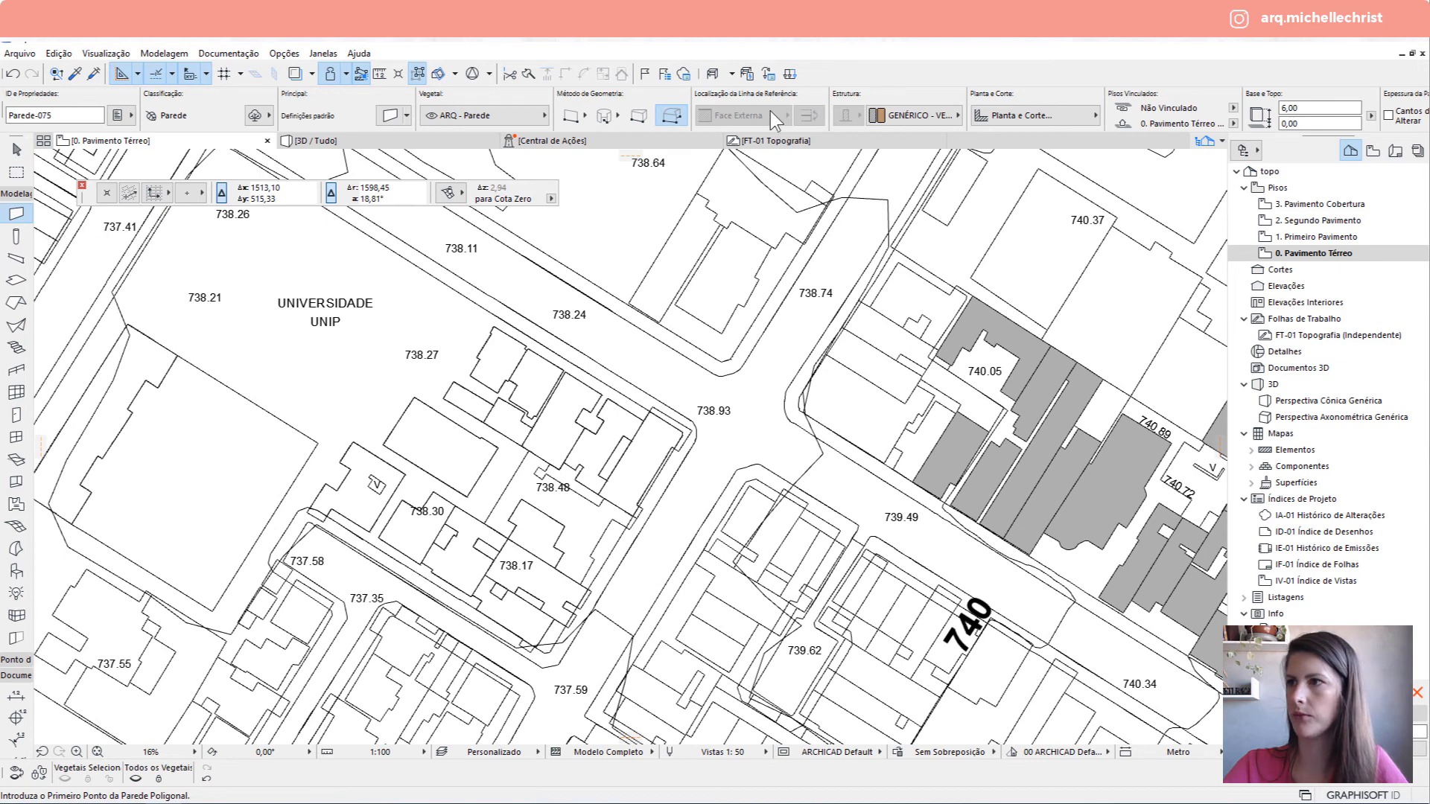
{"action": "left_click", "coordinate": [1017, 115]}
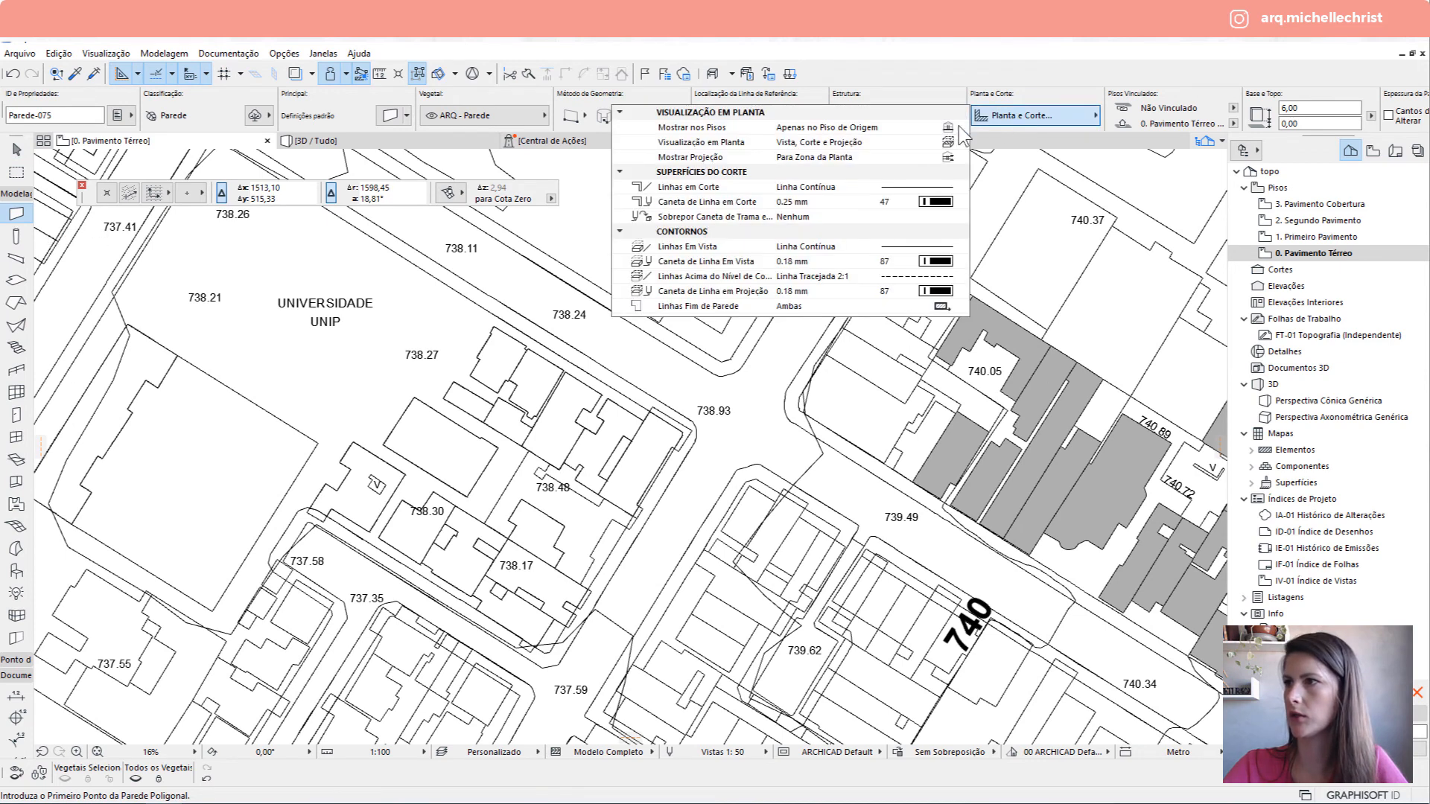
{"action": "left_click", "coordinate": [958, 127]}
{"action": "left_click", "coordinate": [1021, 142]}
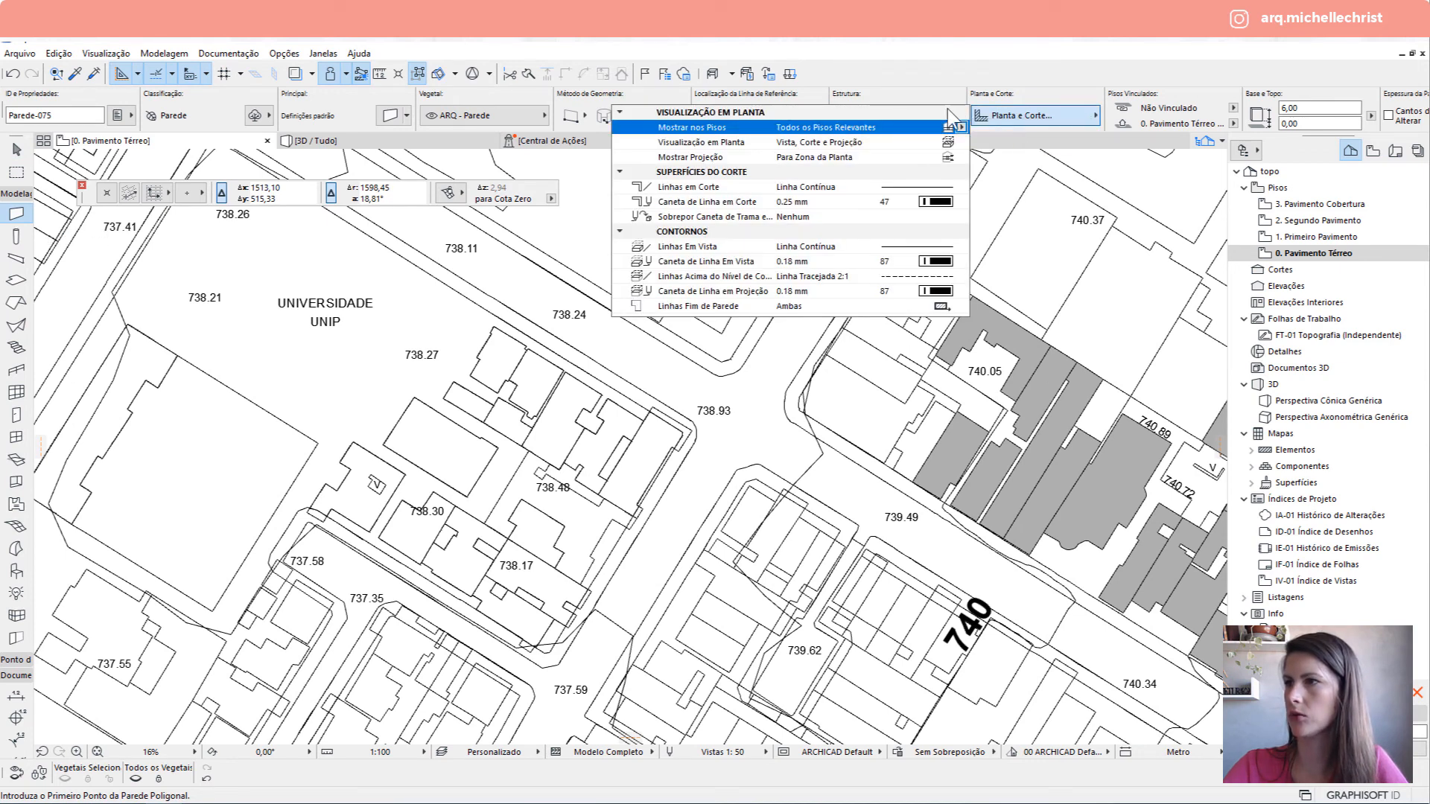
{"action": "left_click", "coordinate": [928, 87]}
Create a wall from a building outline northwest of the 739.62 spot level, and continue despite its placement on non-visible stories.
{"action": "scroll", "coordinate": [732, 539], "scroll_direction": "down", "scroll_amount": 1}
{"action": "middle_click_drag", "start_coordinate": [732, 539], "coordinate": [607, 282]}
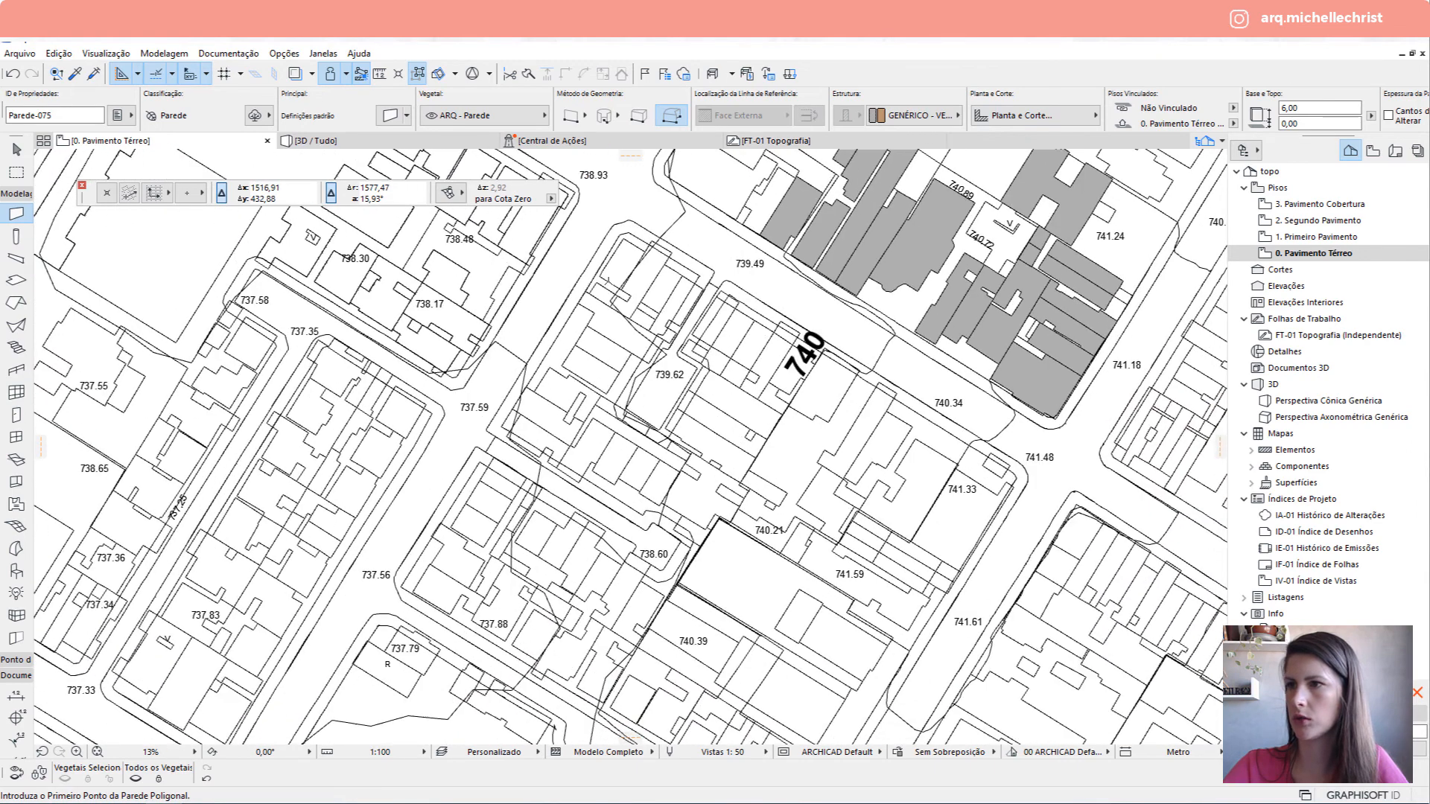
{"action": "scroll", "coordinate": [697, 214], "scroll_direction": "up", "scroll_amount": 3}
{"action": "left_click", "coordinate": [627, 337]}
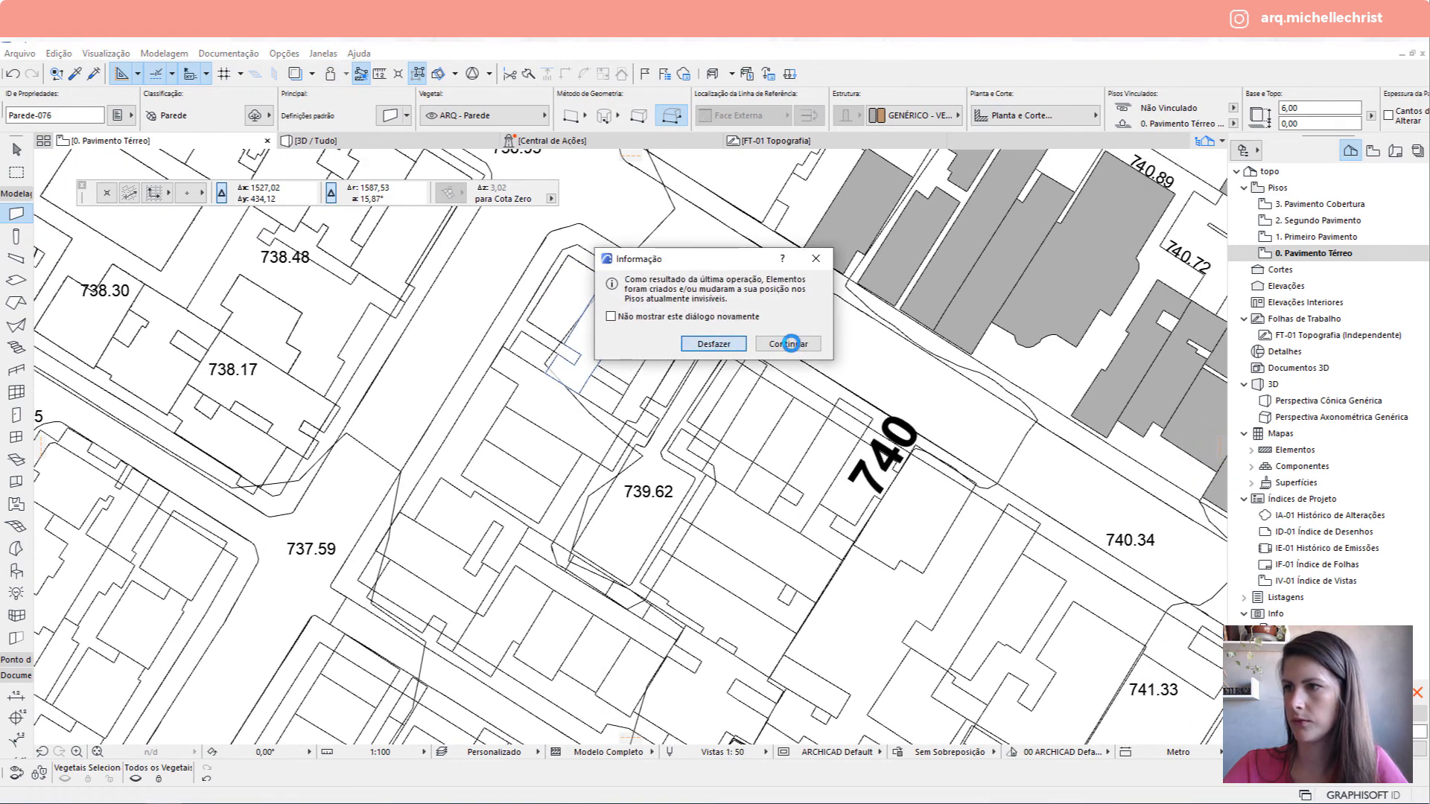
{"action": "left_click", "coordinate": [791, 344]}
Create walls with the Magic Wand from the building outlines in the remaining blocks of the site plan.
{"action": "middle_click_drag", "start_coordinate": [791, 343], "coordinate": [273, 397]}
{"action": "scroll", "coordinate": [273, 397], "scroll_direction": "up", "scroll_amount": 1}
{"action": "key", "text": "shift"}
{"action": "scroll", "coordinate": [715, 332], "scroll_direction": "down", "scroll_amount": 5}
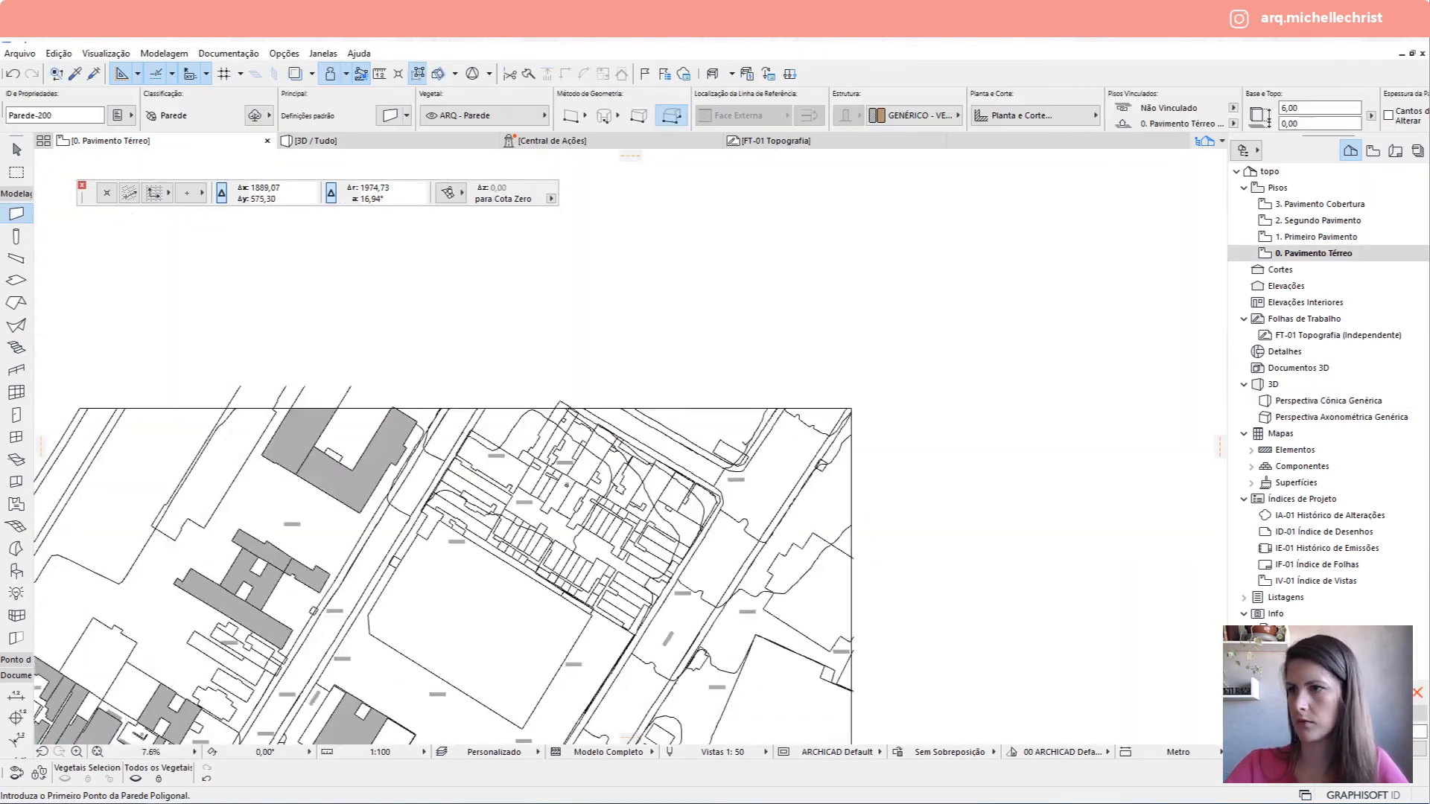
{"action": "scroll", "coordinate": [661, 457], "scroll_direction": "up", "scroll_amount": 6}
{"action": "middle_click_drag", "start_coordinate": [514, 521], "coordinate": [525, 326]}
{"action": "scroll", "coordinate": [596, 663], "scroll_direction": "down", "scroll_amount": 3}
{"action": "middle_click_drag", "start_coordinate": [596, 663], "coordinate": [529, 195]}
{"action": "middle_click_drag", "start_coordinate": [149, 224], "coordinate": [1168, 558]}
{"action": "middle_click_drag", "start_coordinate": [149, 446], "coordinate": [468, 446]}
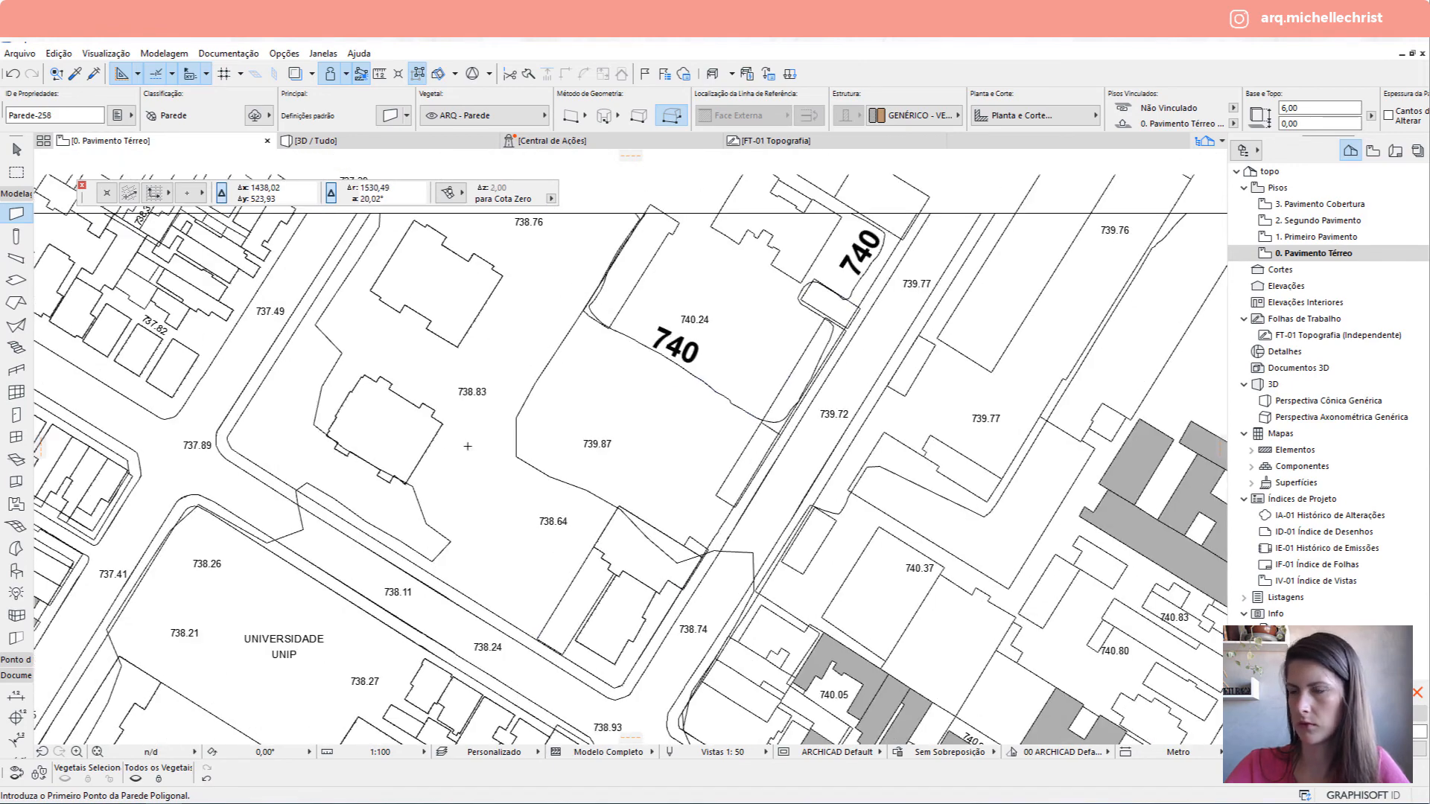
Examine the building volumes across all street blocks in 3D.
{"action": "key", "text": "F3"}
{"action": "middle_click_drag", "start_coordinate": [670, 387], "coordinate": [802, 373], "text": "shift"}
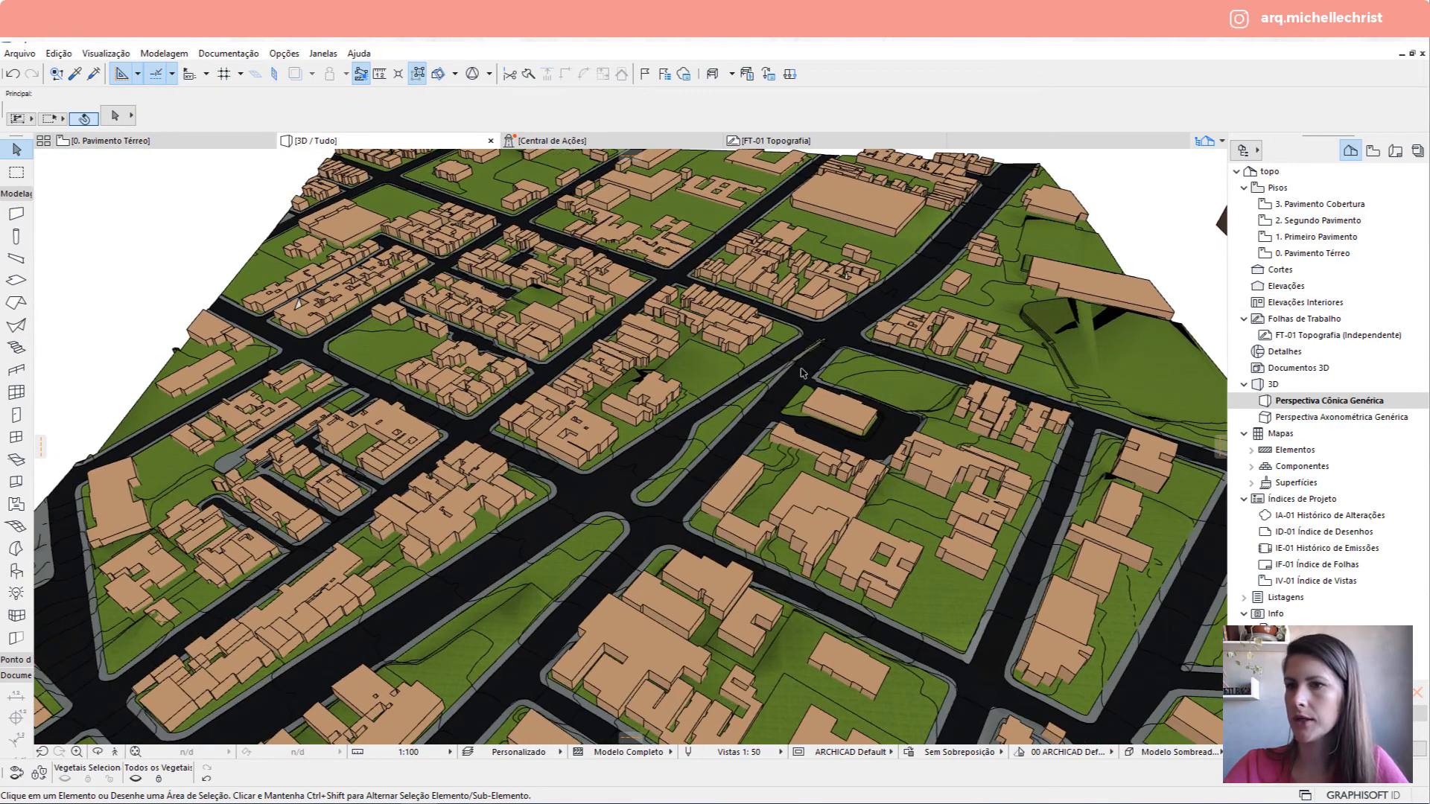
Check the wall settings of one building in a far block and one in a near block of the 3D model.
{"action": "middle_click_drag", "start_coordinate": [730, 337], "coordinate": [819, 273], "text": "shift"}
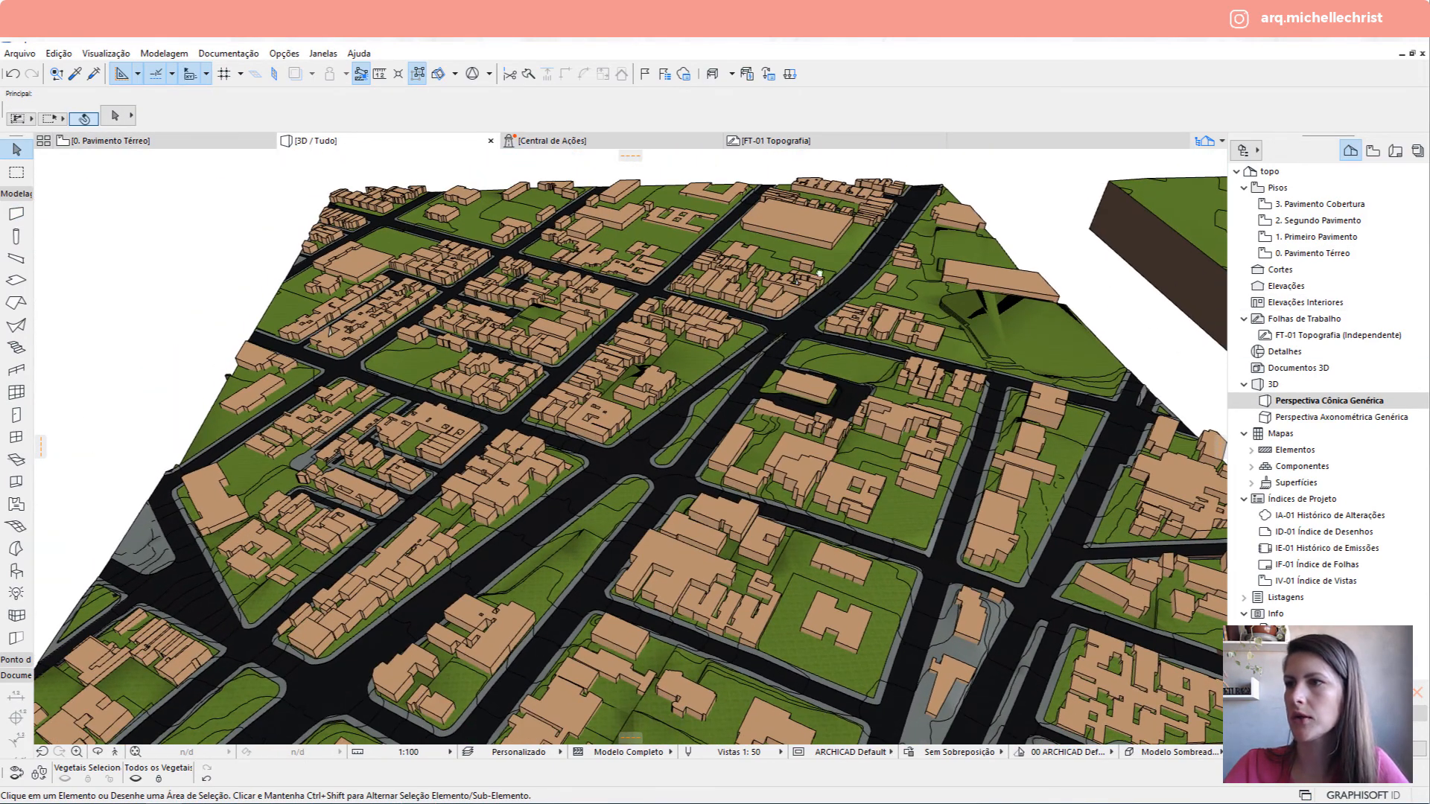
{"action": "left_click", "coordinate": [685, 234]}
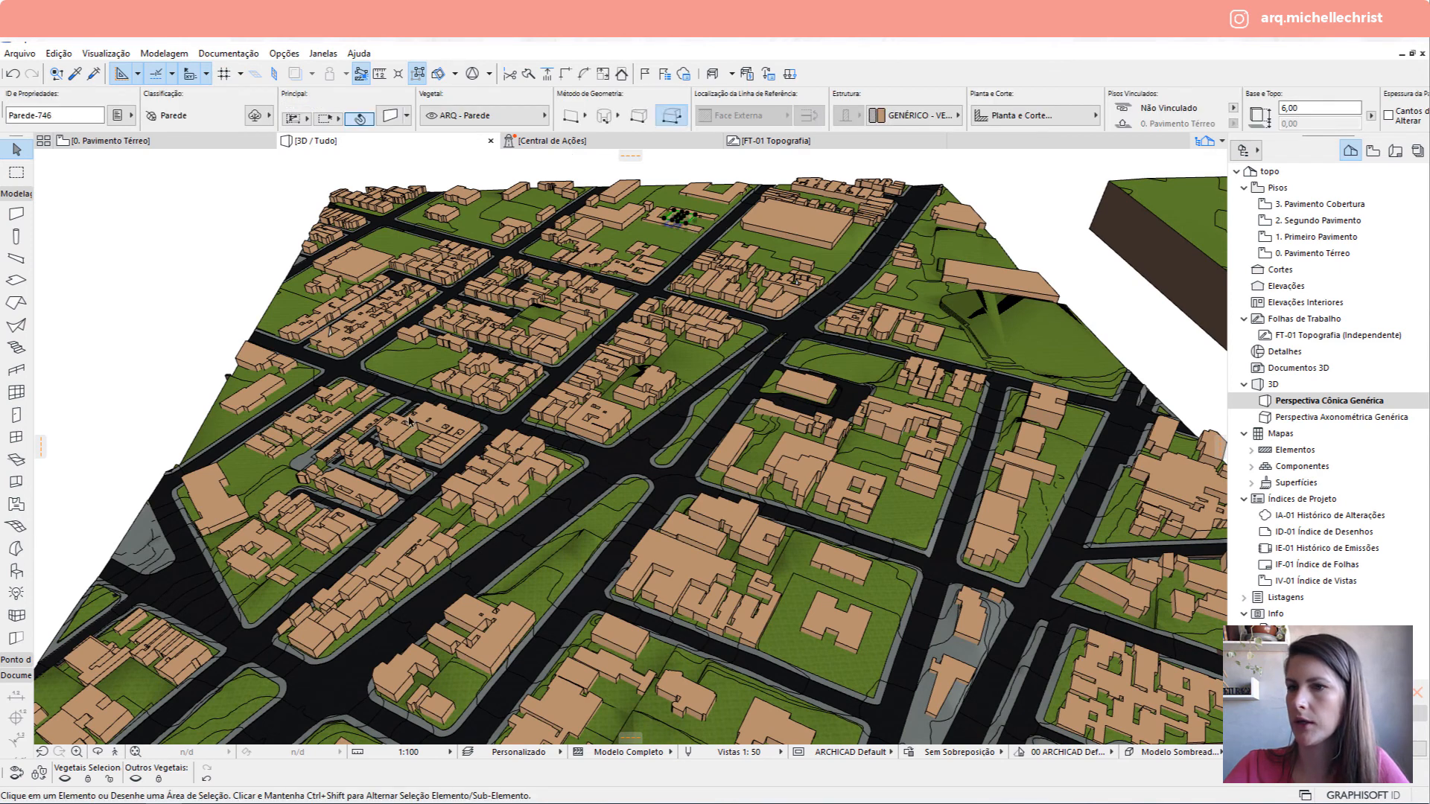
{"action": "key", "text": "Escape"}
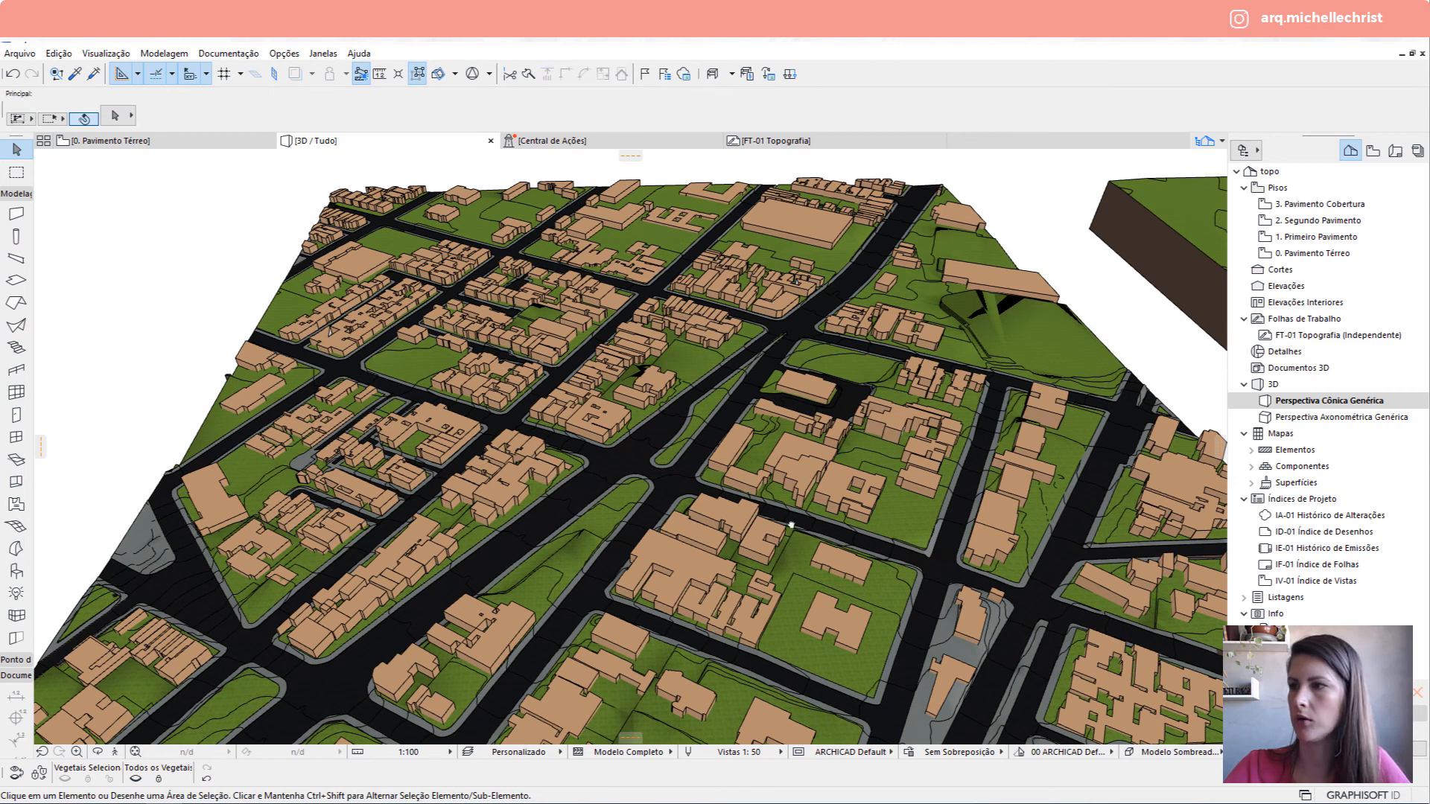
{"action": "middle_click_drag", "start_coordinate": [790, 525], "coordinate": [551, 556], "text": "shift"}
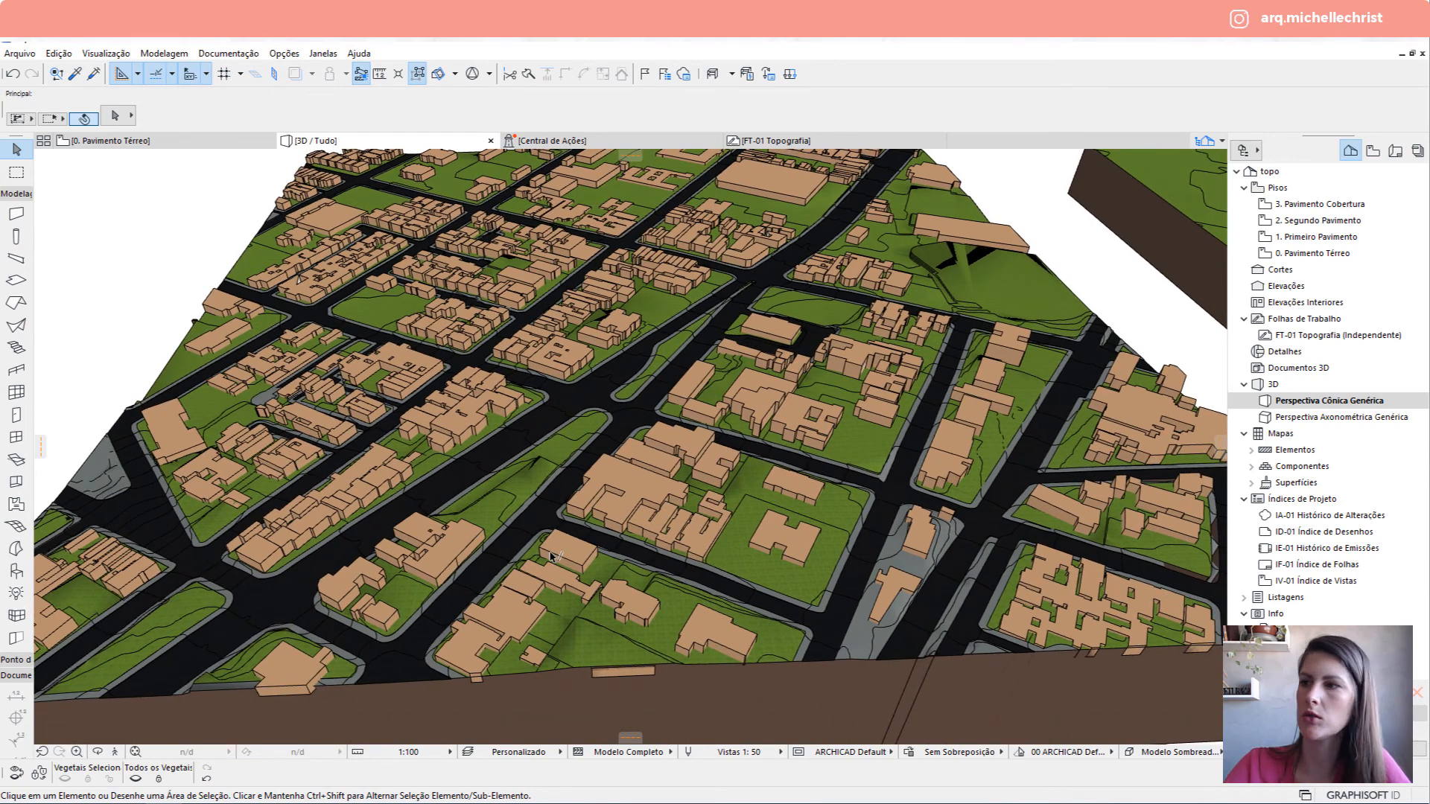
{"action": "left_click", "coordinate": [443, 560]}
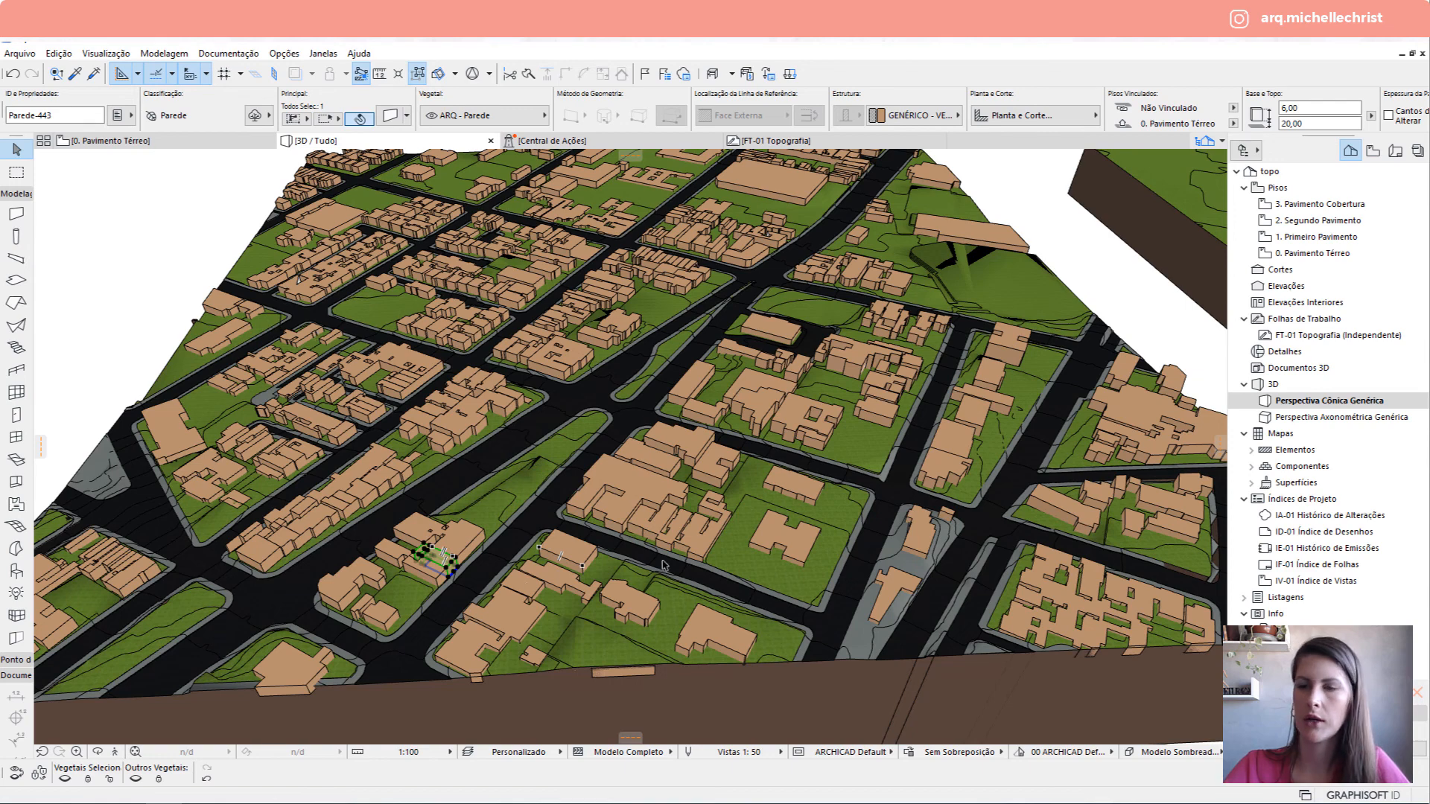
{"action": "key", "text": "Escape"}
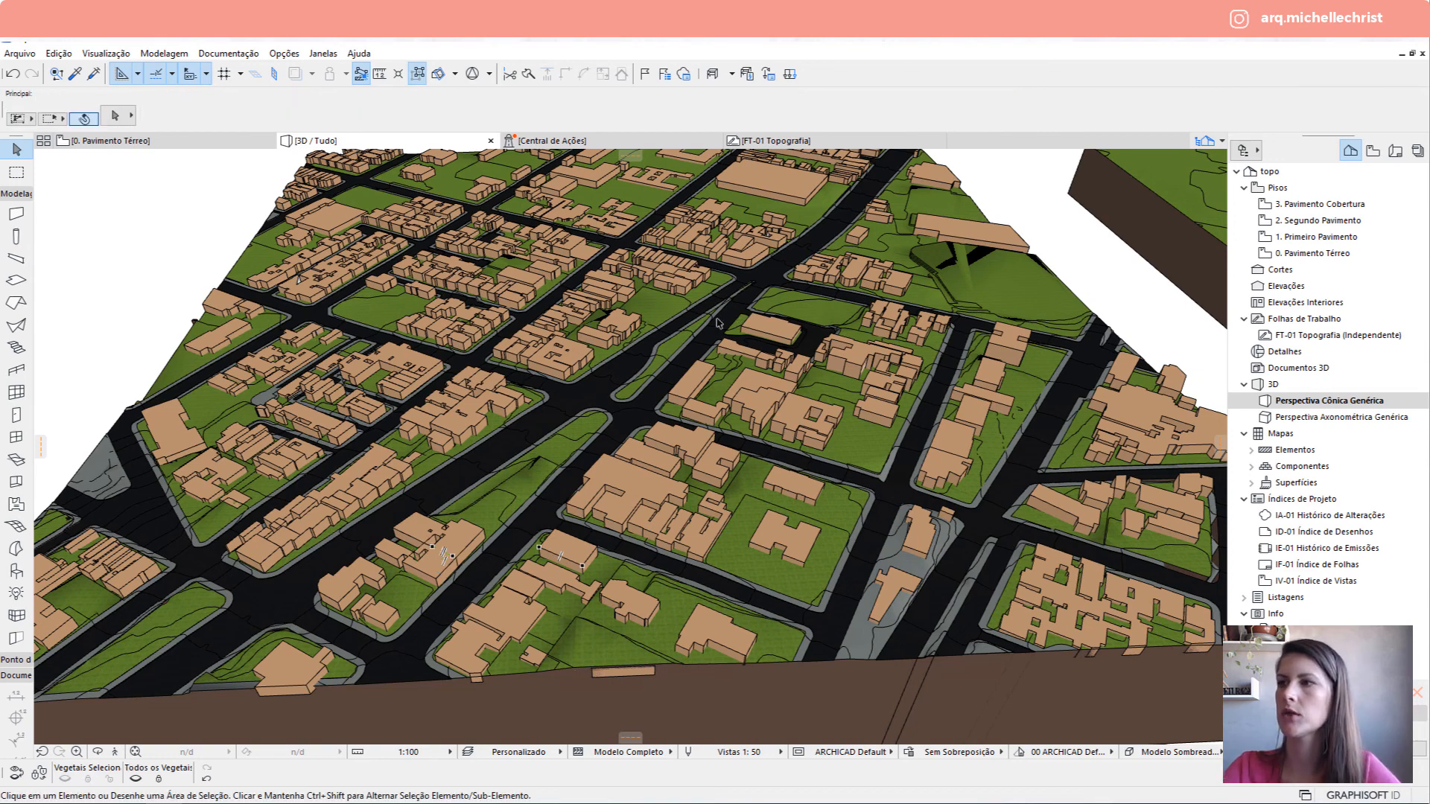
{"action": "middle_click_drag", "start_coordinate": [717, 322], "coordinate": [673, 337]}
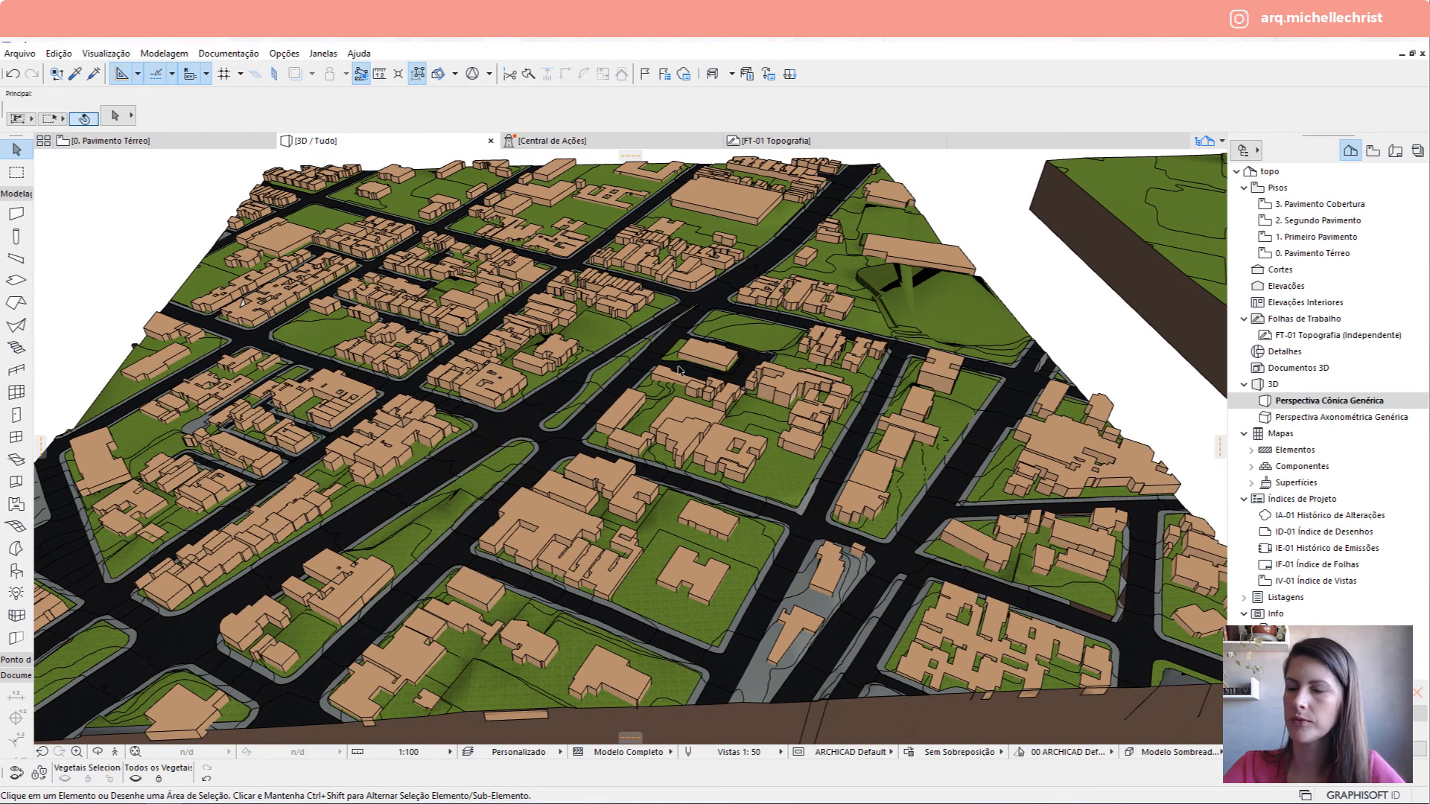